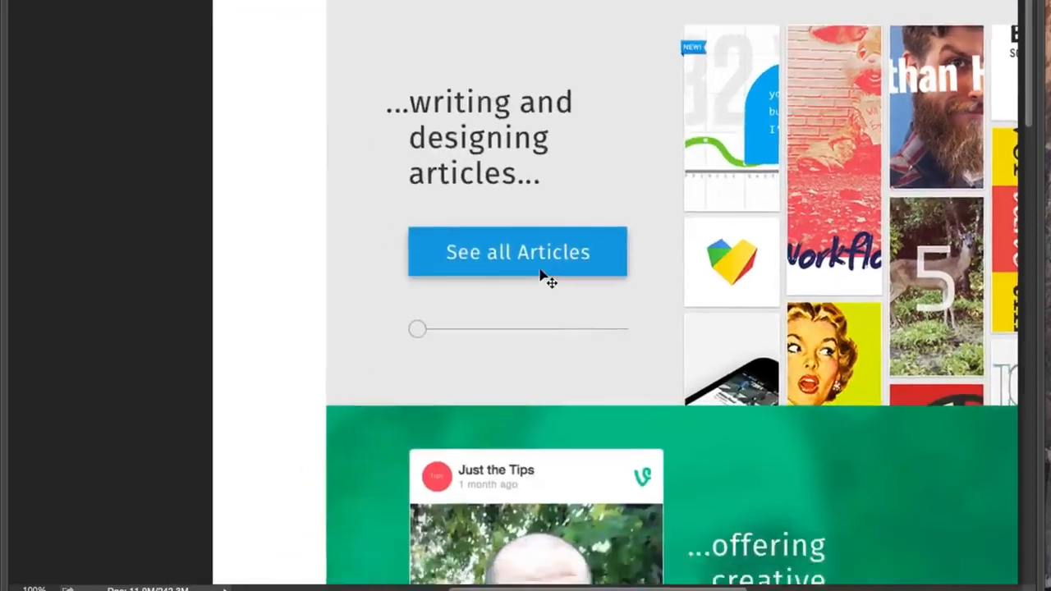
# - Hide the homepage mockup and open the Biography page of the live site in the browser to read its introductory paragraph
pyautogui.scroll(8, 542, 276)
pyautogui.scroll(10, 542, 271)
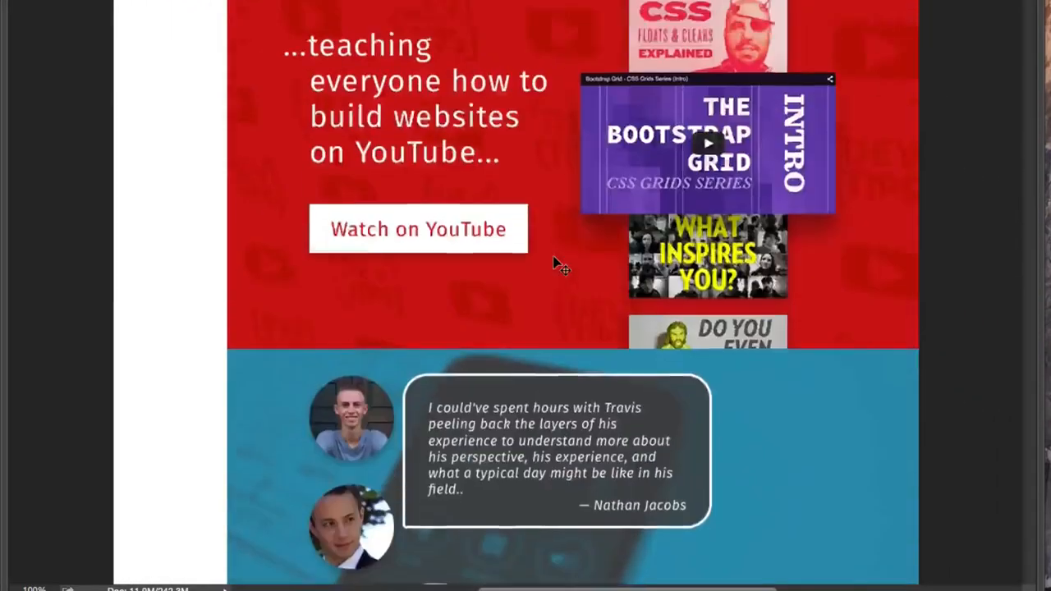
pyautogui.scroll(5, 716, 251)
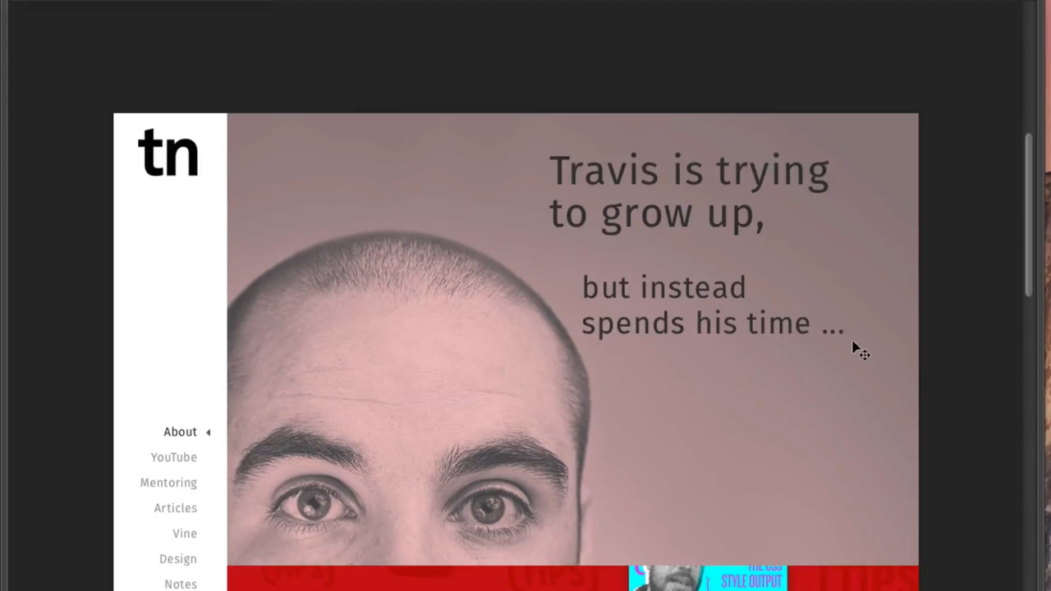
pyautogui.press('super+h')
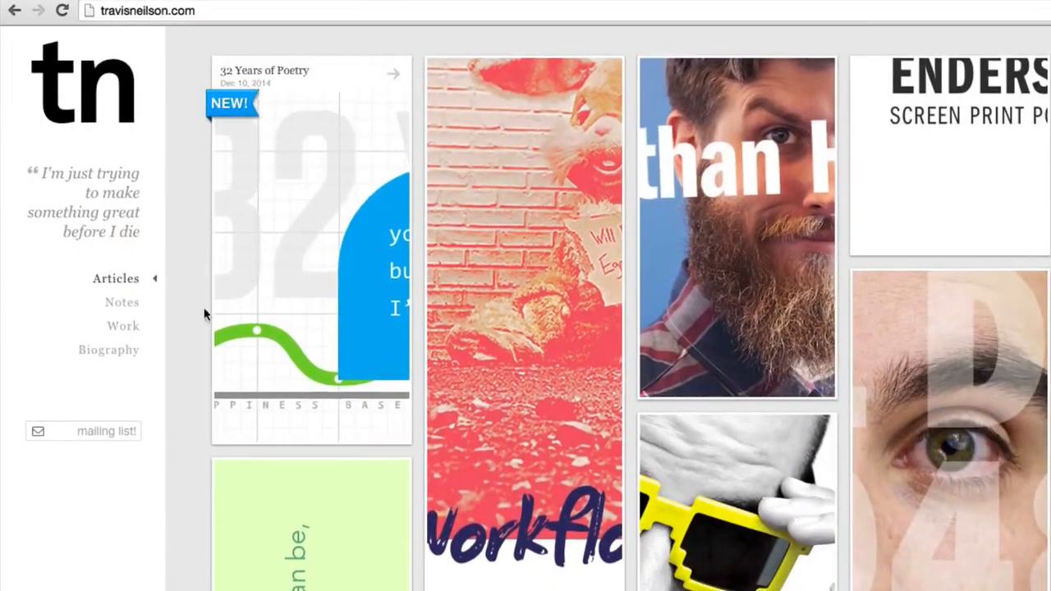
pyautogui.click(119, 351)
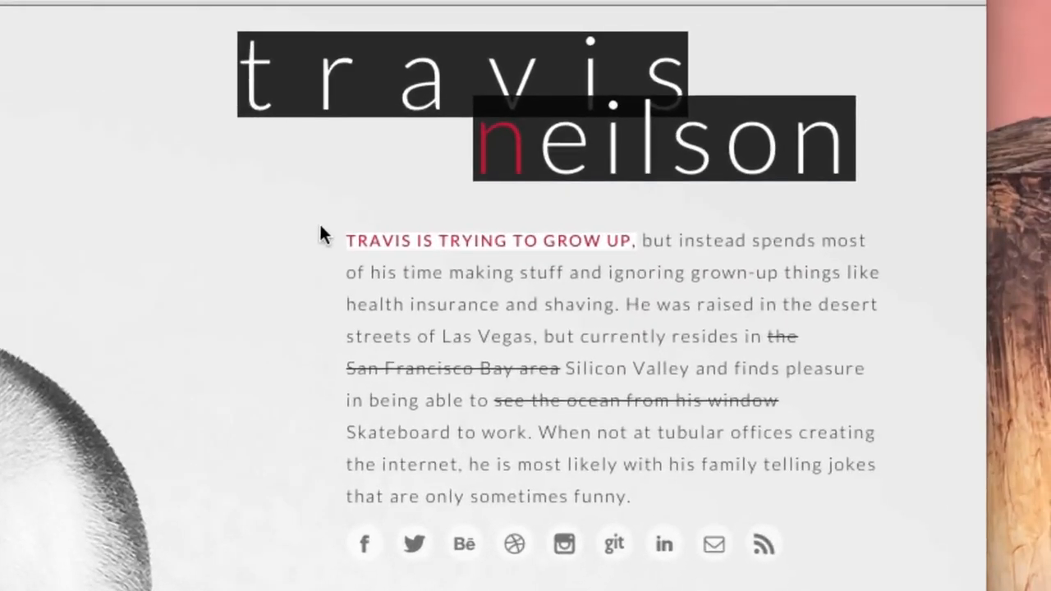
pyautogui.moveTo(324, 238); pyautogui.dragTo(678, 440)
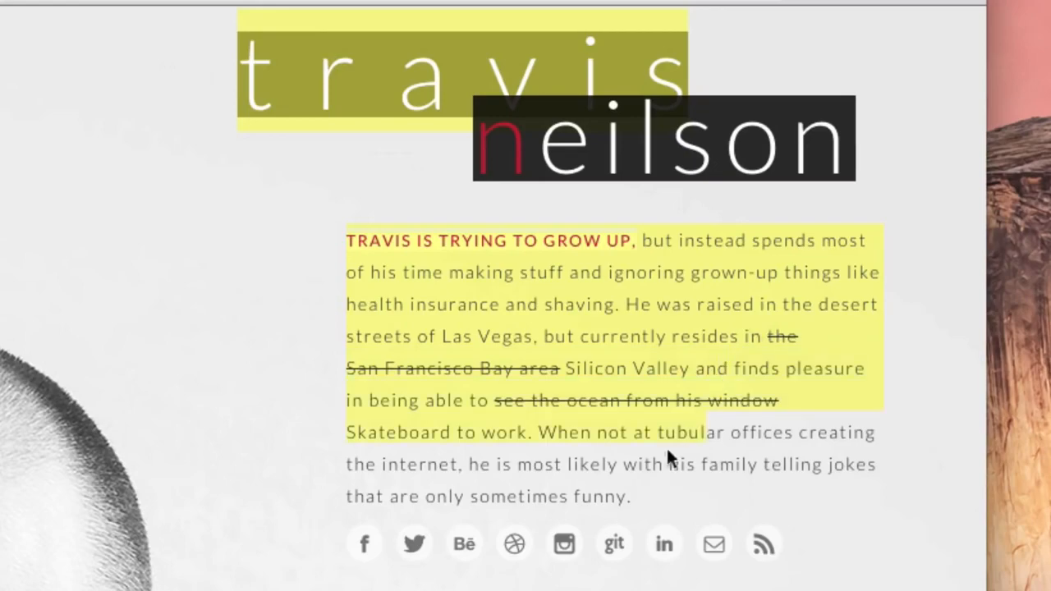
pyautogui.click(678, 440)
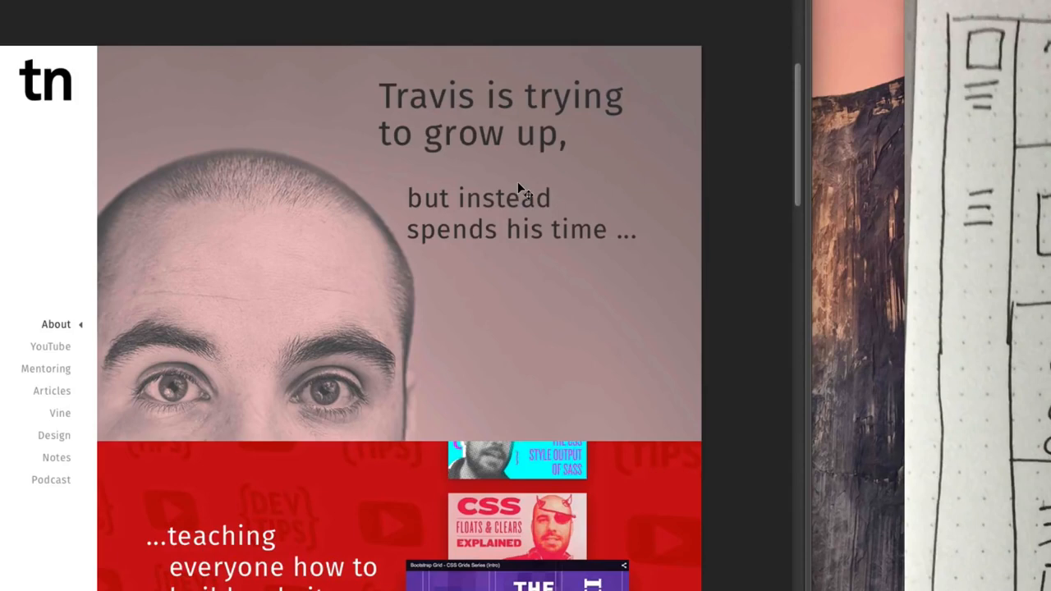
# - Review the homepage mockup from the About header through the YouTube, Mentoring, Articles and Vine sections
pyautogui.scroll(-5, 518, 188)
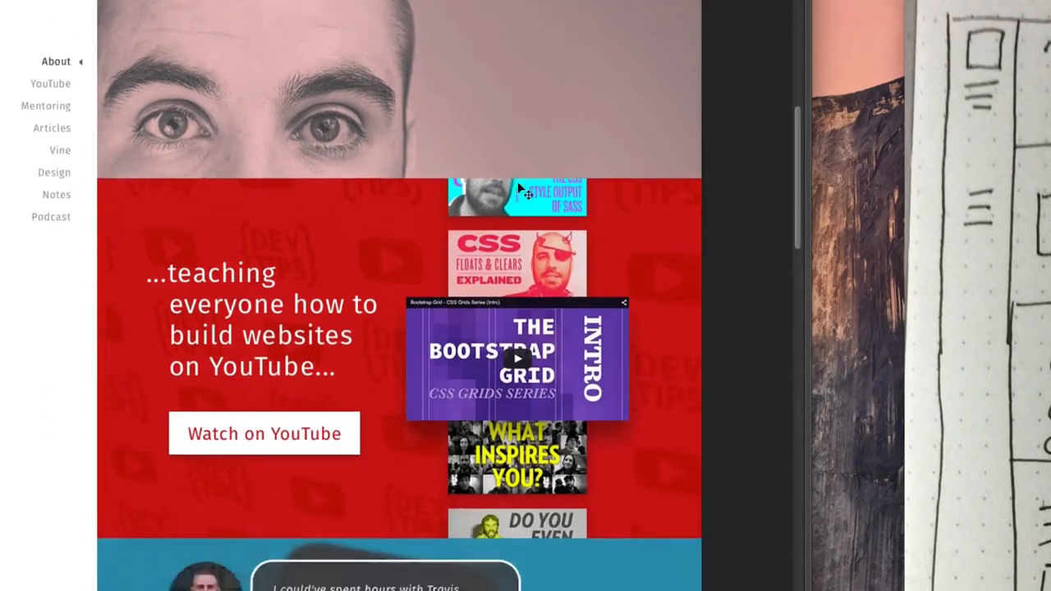
pyautogui.scroll(-7, 518, 188)
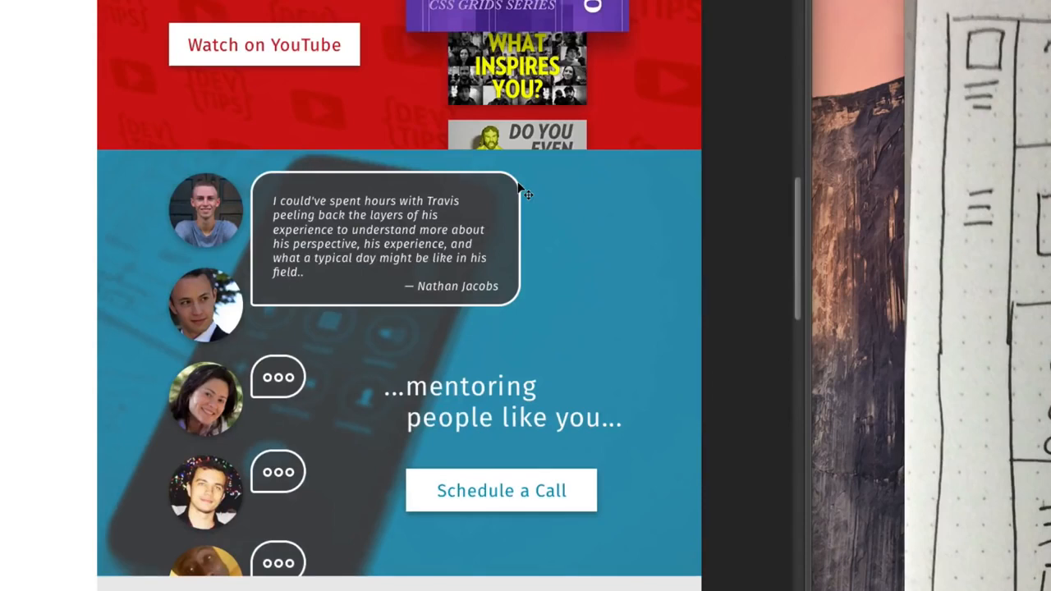
pyautogui.scroll(-7, 680, 165)
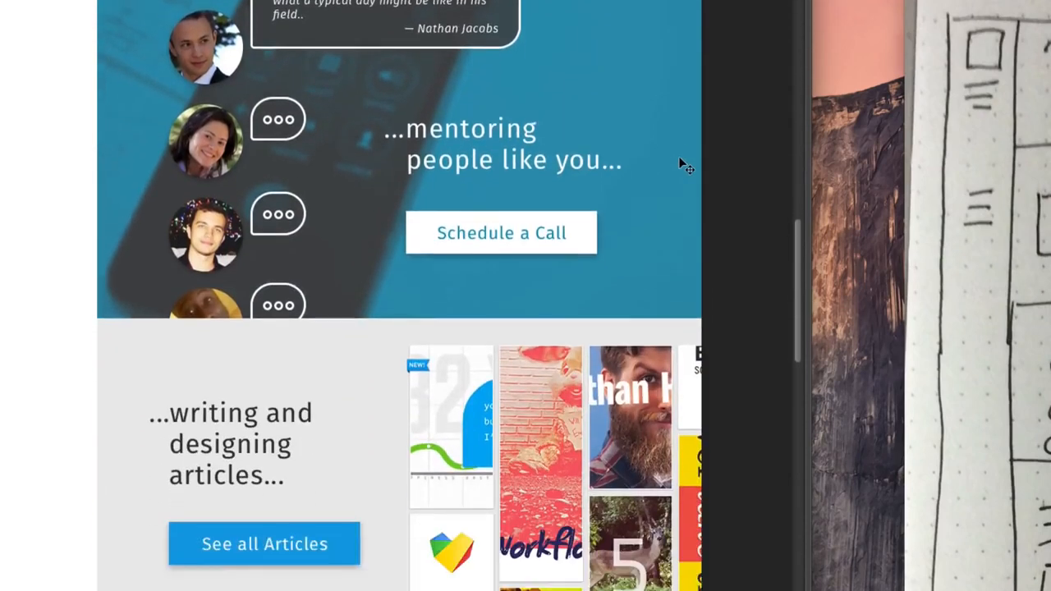
pyautogui.scroll(-8, 680, 161)
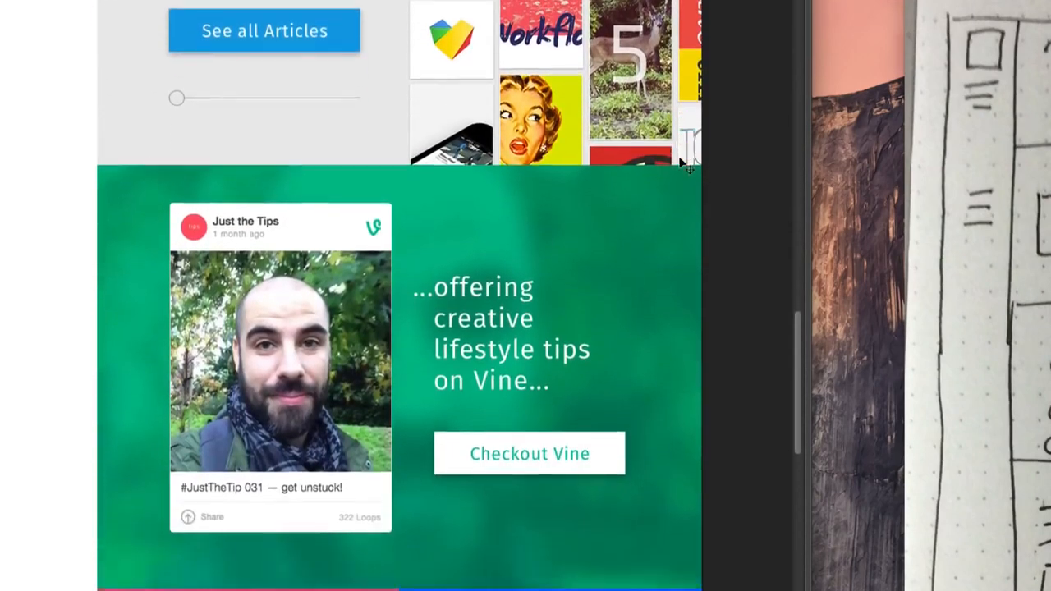
pyautogui.scroll(20, 680, 161)
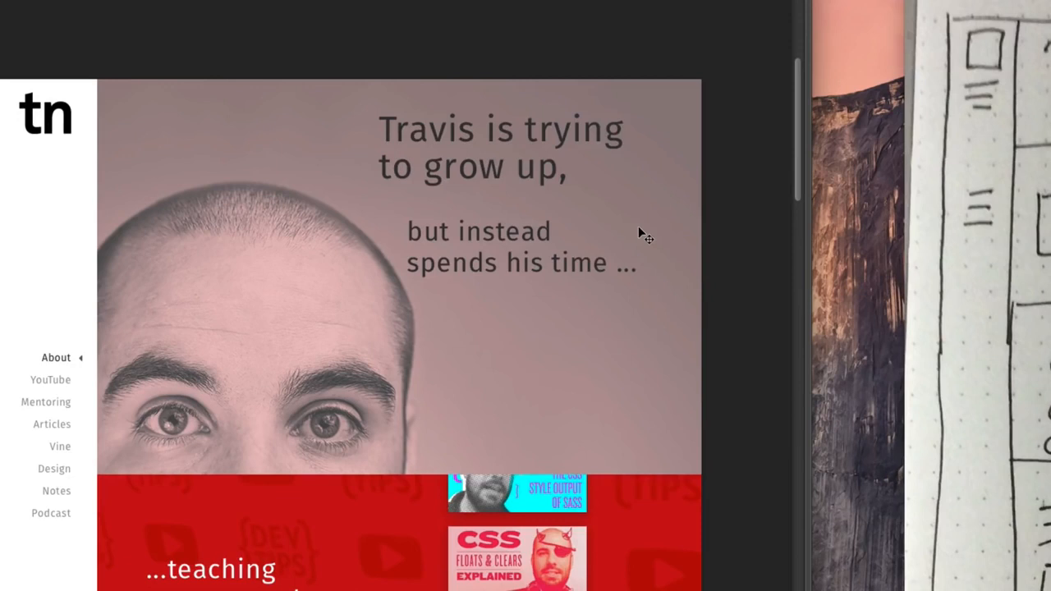
pyautogui.scroll(-2, 639, 232)
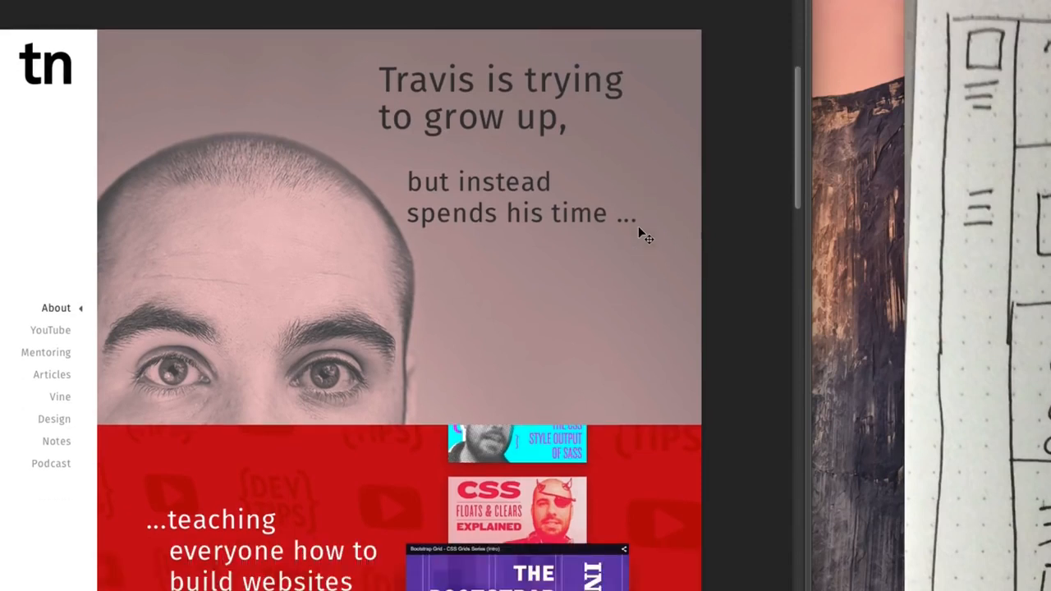
pyautogui.scroll(2, 639, 231)
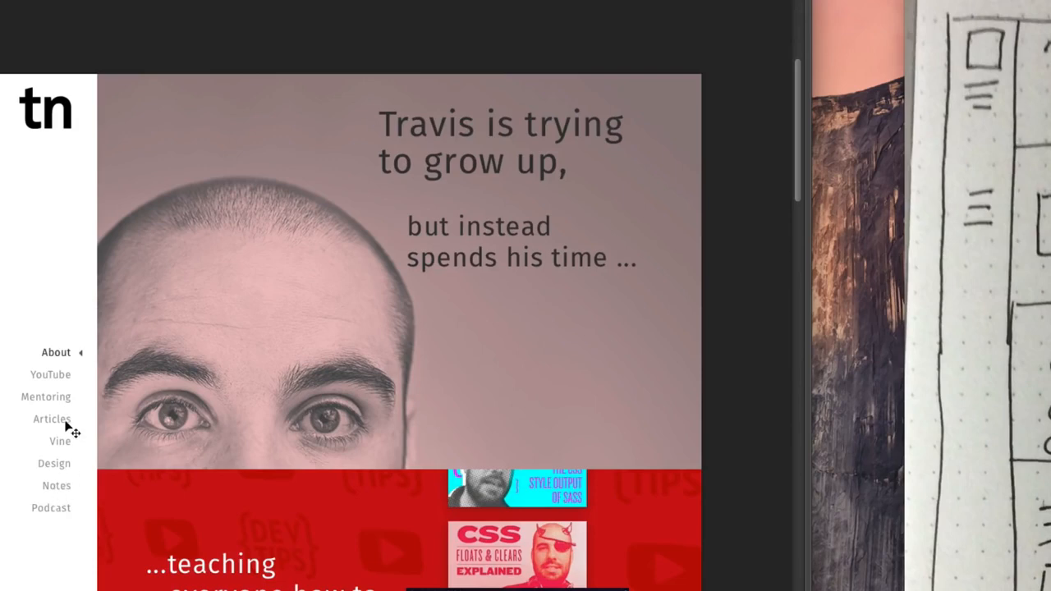
pyautogui.scroll(-10, 208, 283)
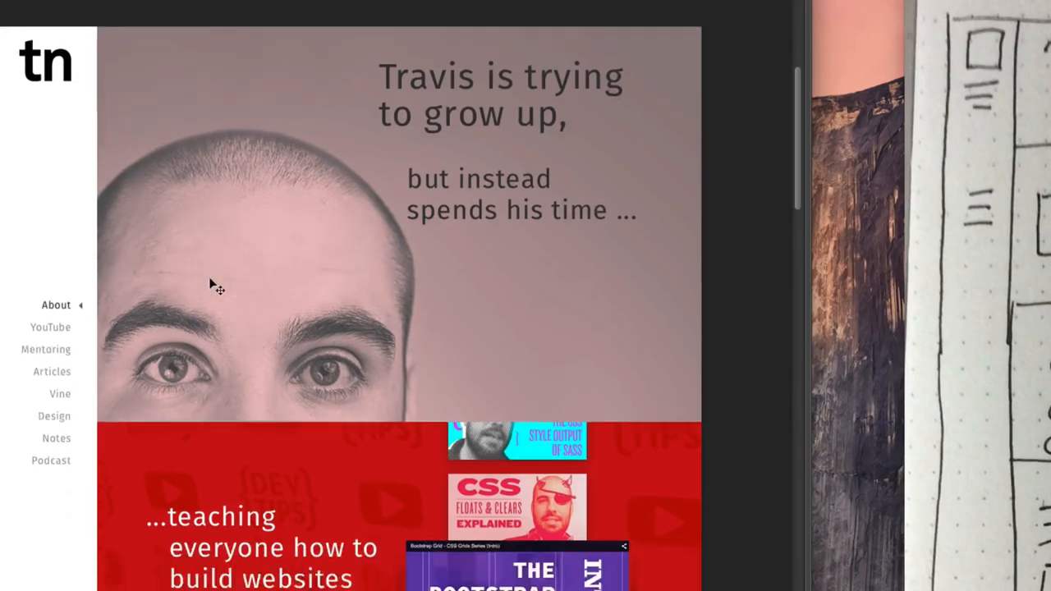
pyautogui.scroll(-5, 209, 283)
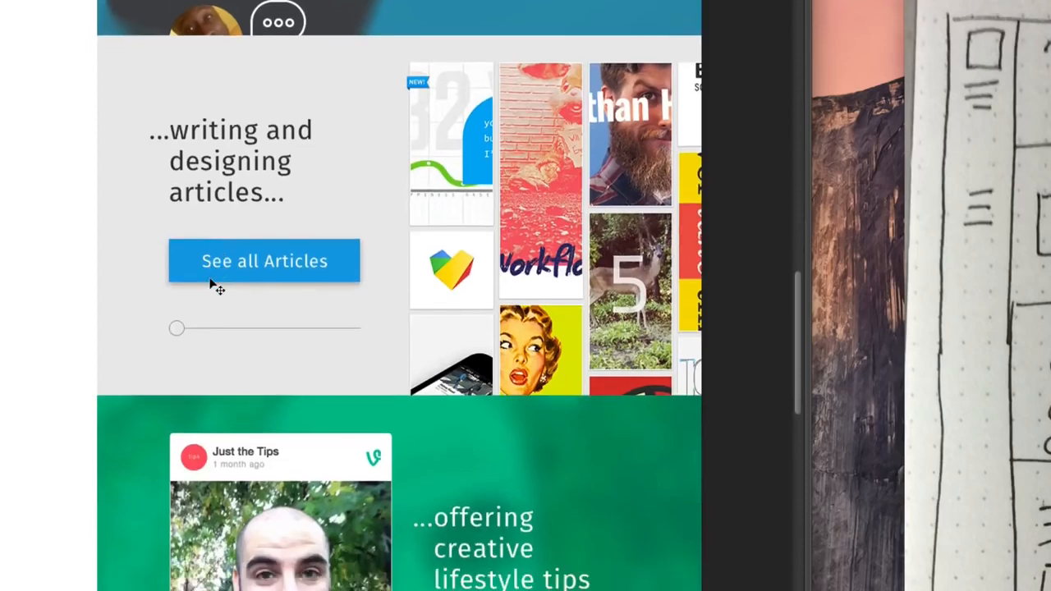
pyautogui.scroll(15, 210, 286)
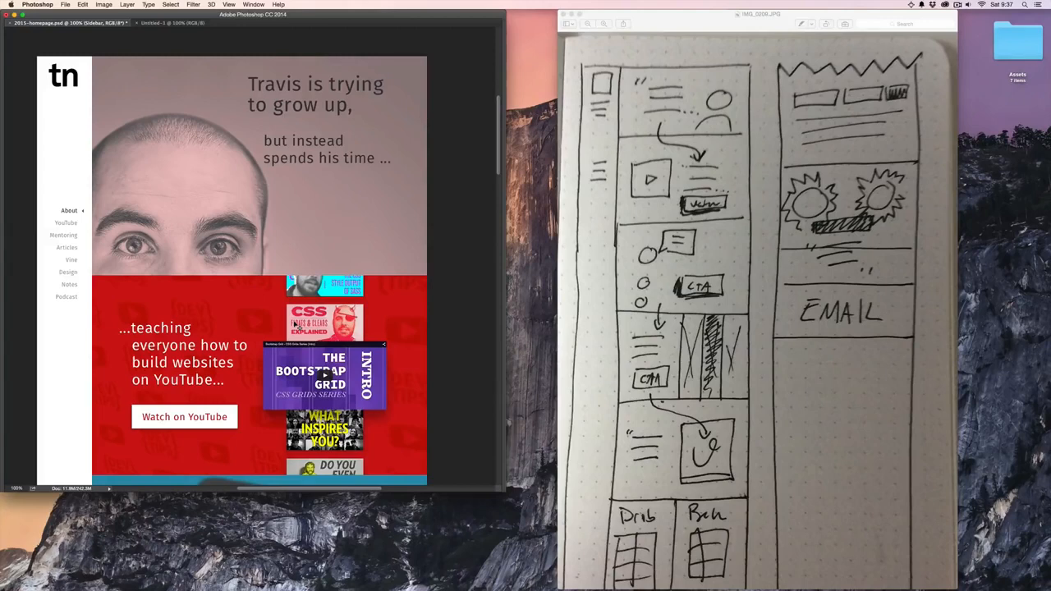
# - Expand the Photoshop window to fill the screen with its panels shown, and close the untitled document
pyautogui.hscroll(-1, 297, 325)
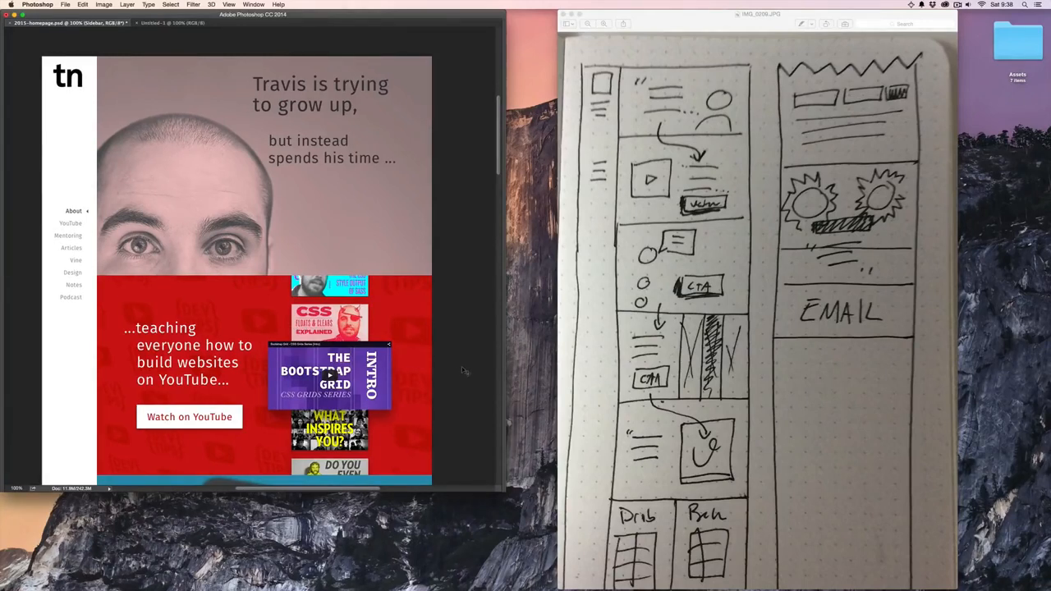
pyautogui.click(18, 15)
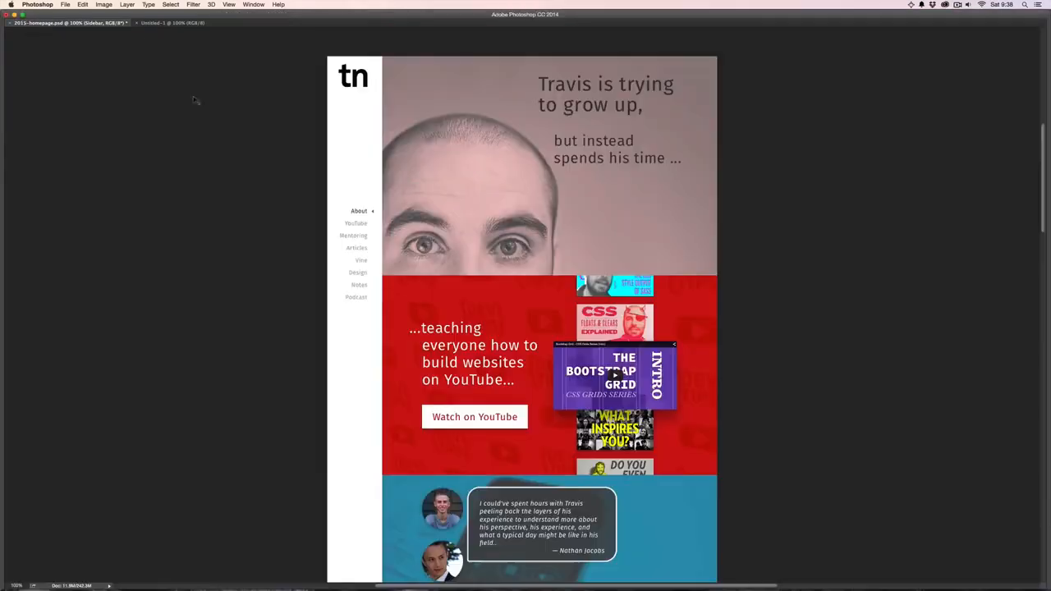
pyautogui.click(137, 23)
pyautogui.press('Tab')
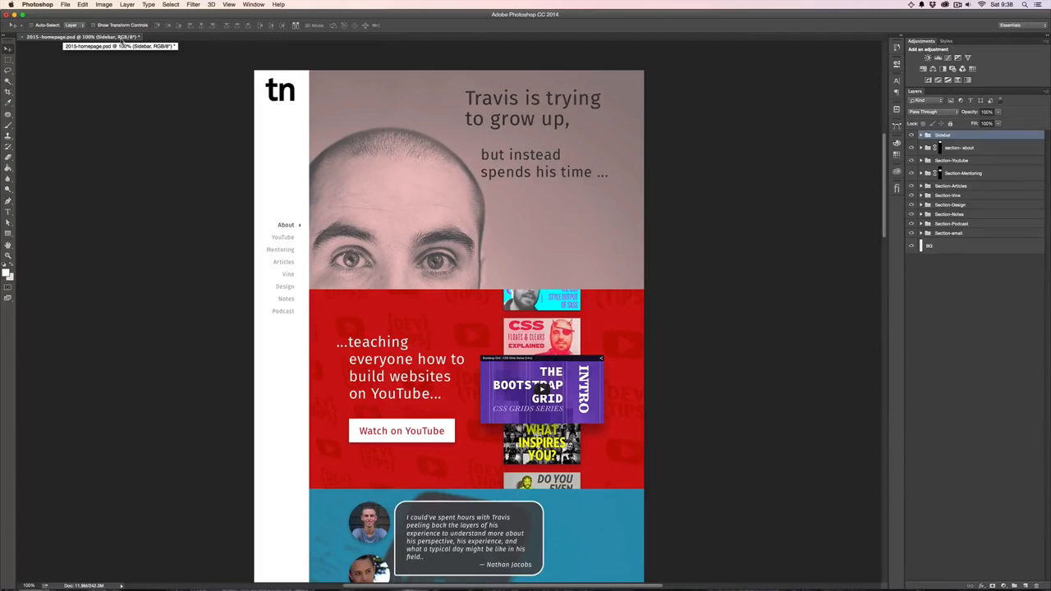
# - Create a new document 1200 pixels wide and 2000 pixels high with a white background
pyautogui.press('super+n')
pyautogui.press('Tab')
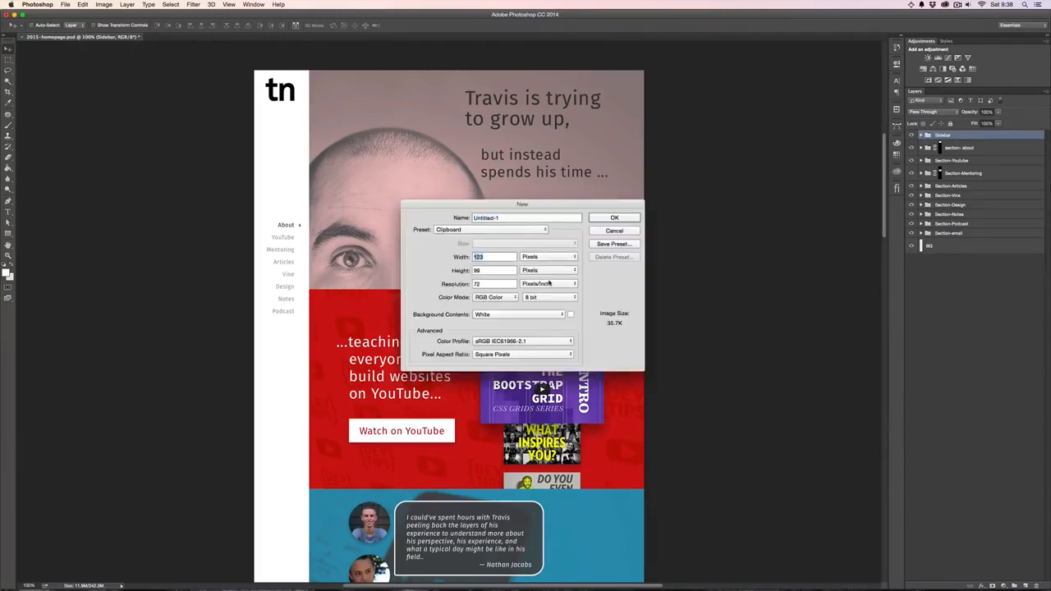
pyautogui.write('1200')
pyautogui.press('Tab')
pyautogui.write('2000')
pyautogui.click(499, 315)
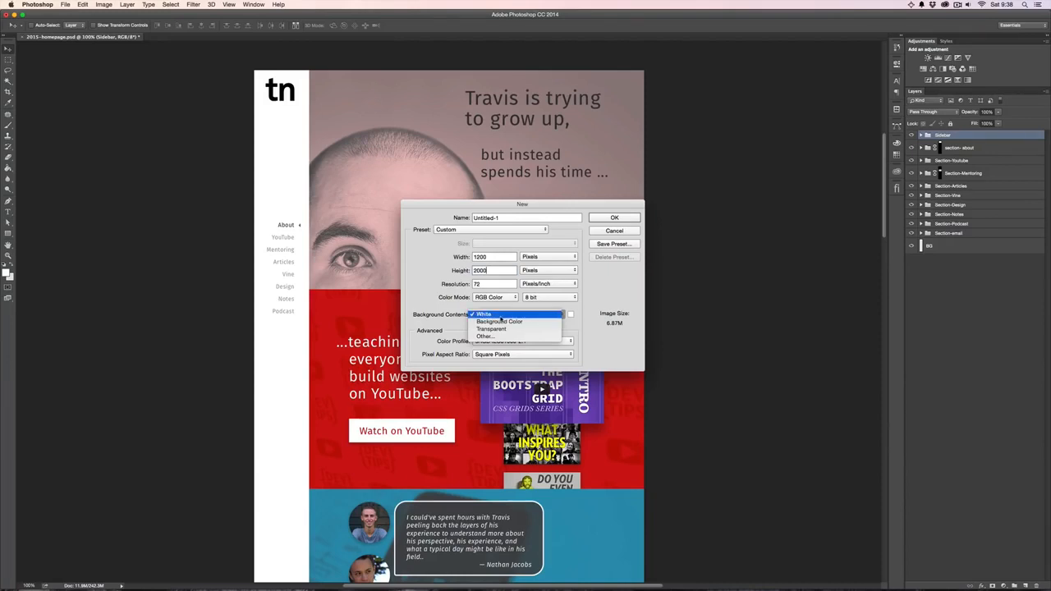
pyautogui.click(603, 232)
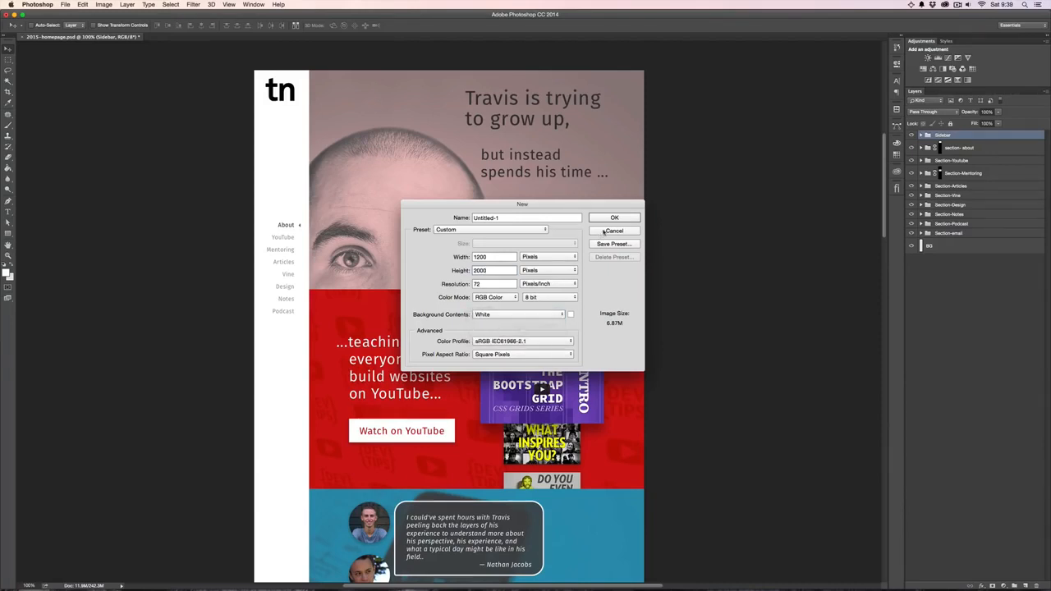
pyautogui.click(614, 217)
# - Create a 135 by 2000 px rectangle shape on the blank canvas for the sidebar
pyautogui.press('super+0')
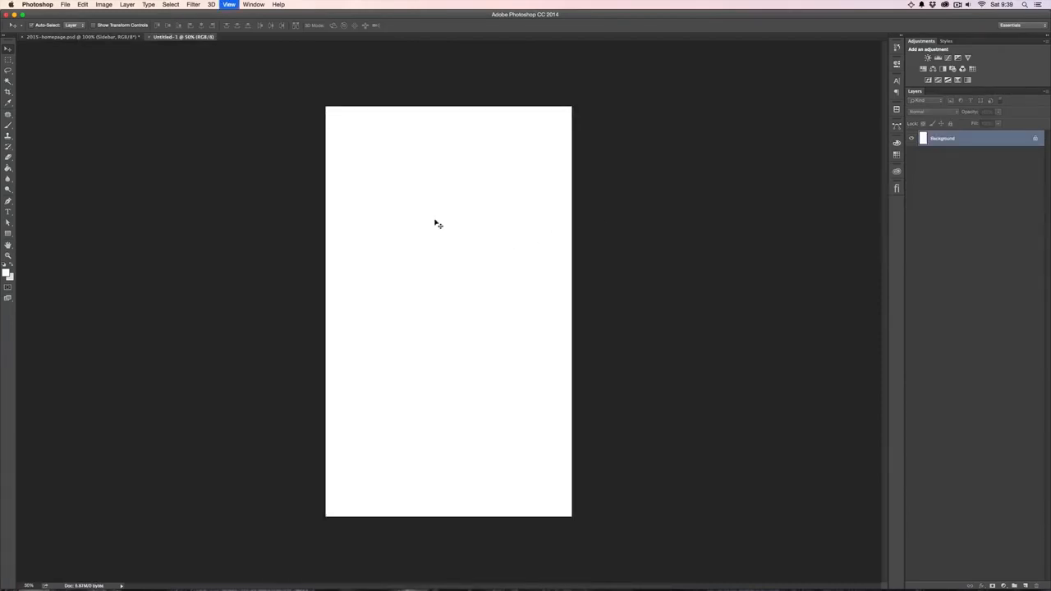
pyautogui.press('super+1')
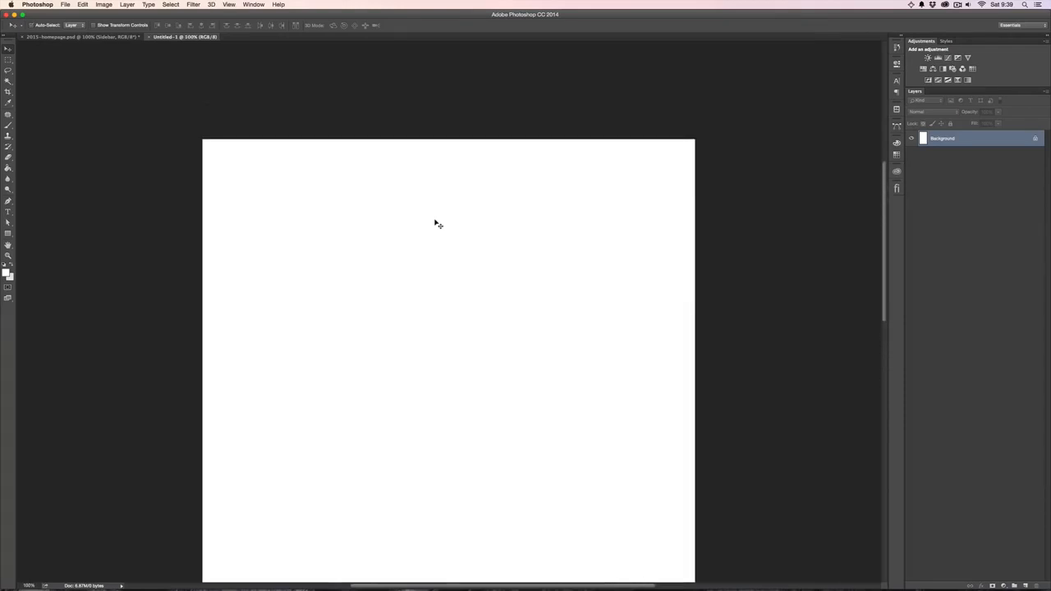
pyautogui.scroll(-1, 435, 223)
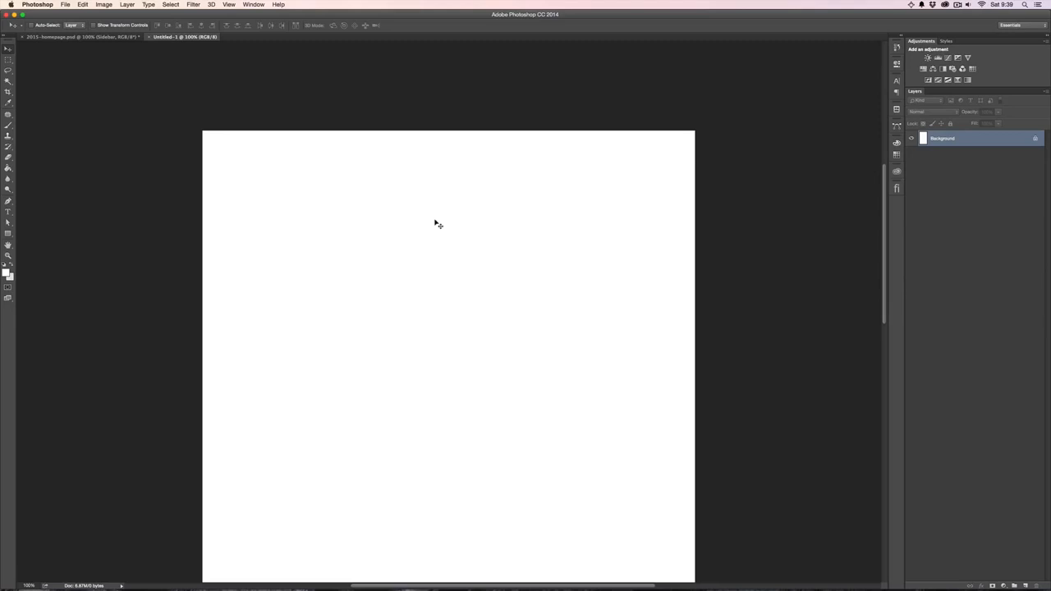
pyautogui.press('u')
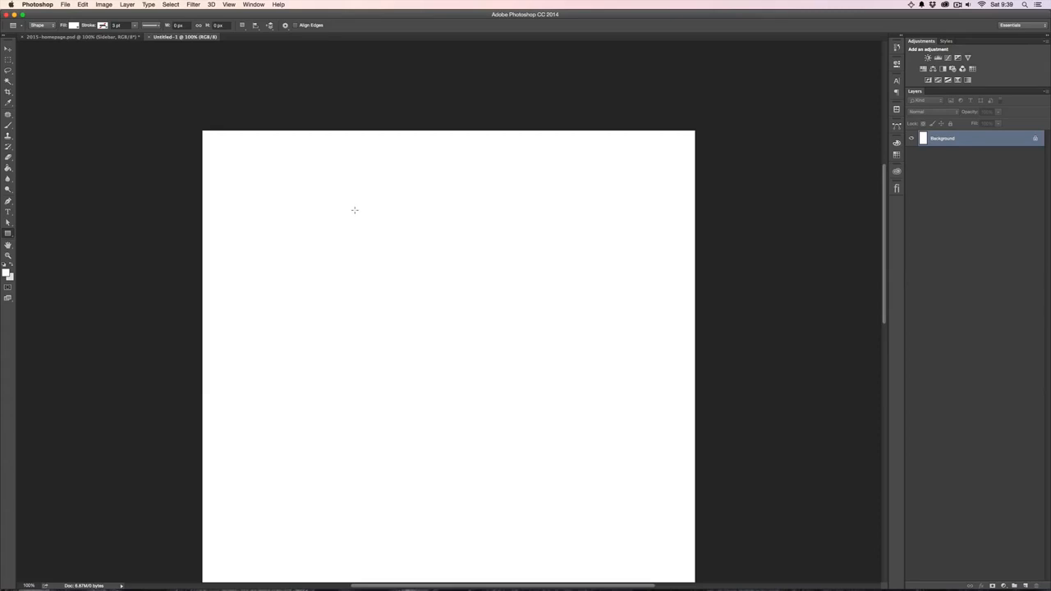
pyautogui.click(353, 210)
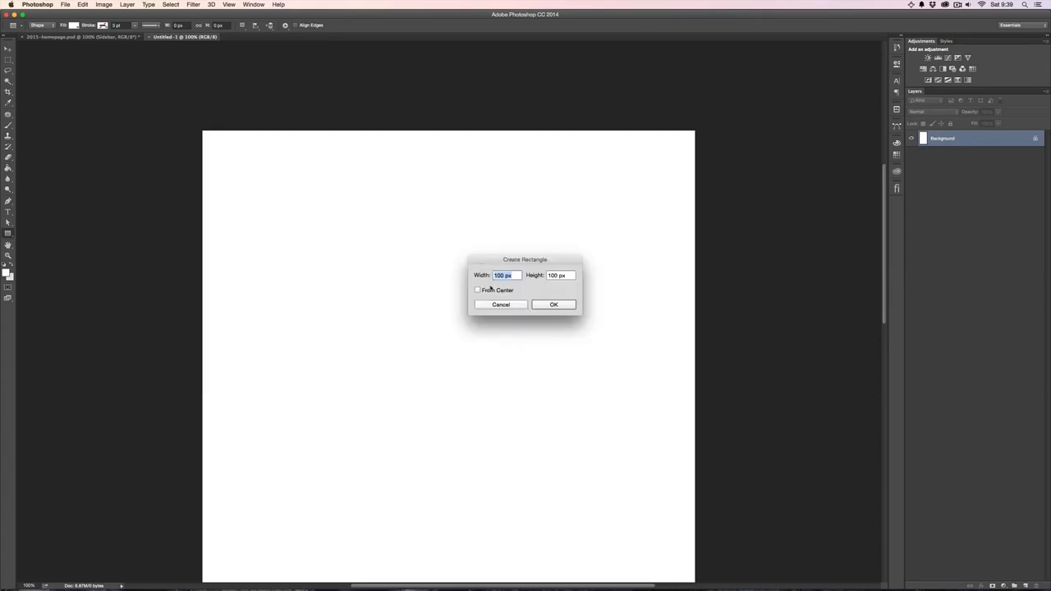
pyautogui.write('135')
pyautogui.press('Tab')
pyautogui.write('2000')
pyautogui.press('Return')
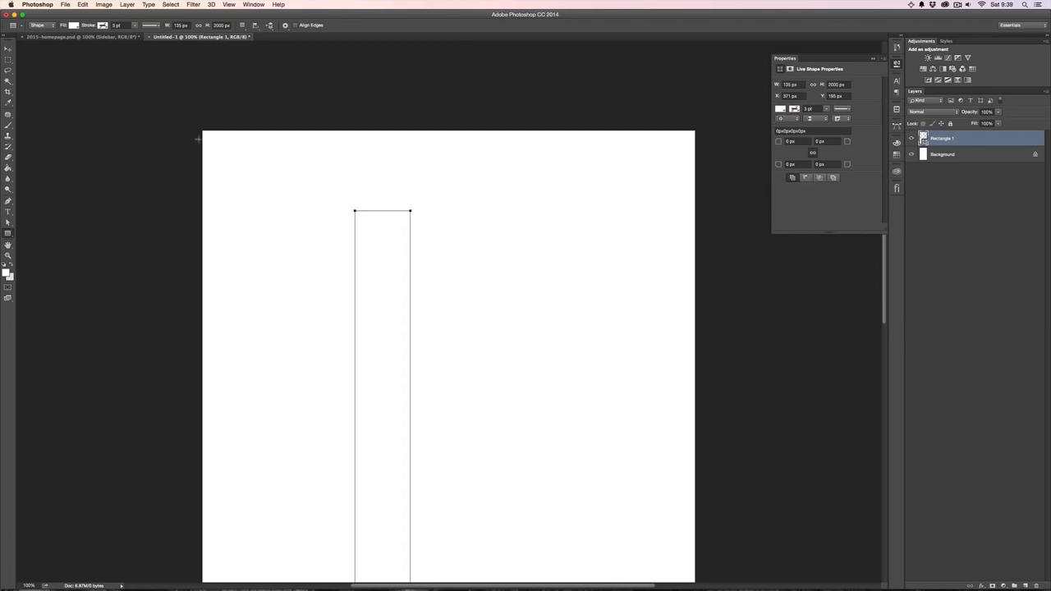
# - Align the sidebar rectangle with the top and left edges of the Background layer
pyautogui.click(8, 49)
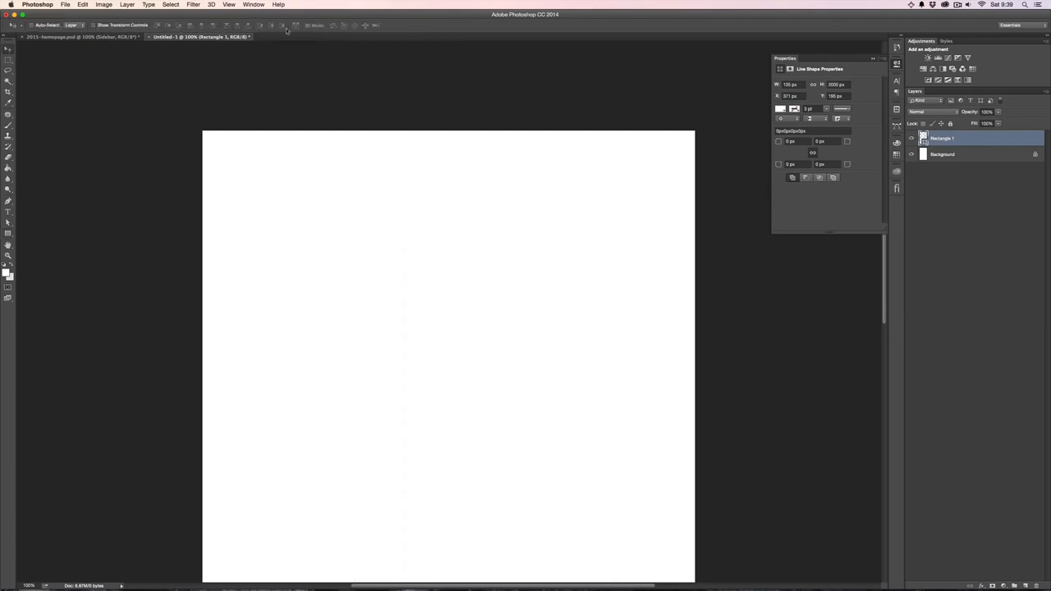
pyautogui.keyDown('shift'); pyautogui.click(964, 156); pyautogui.keyUp('shift')
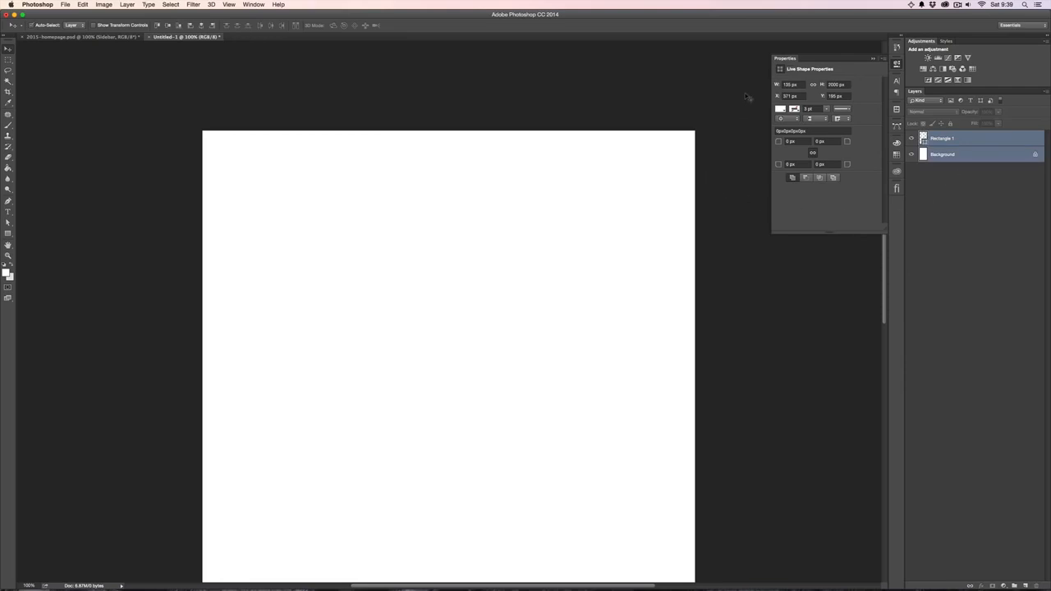
pyautogui.click(157, 25)
pyautogui.click(190, 25)
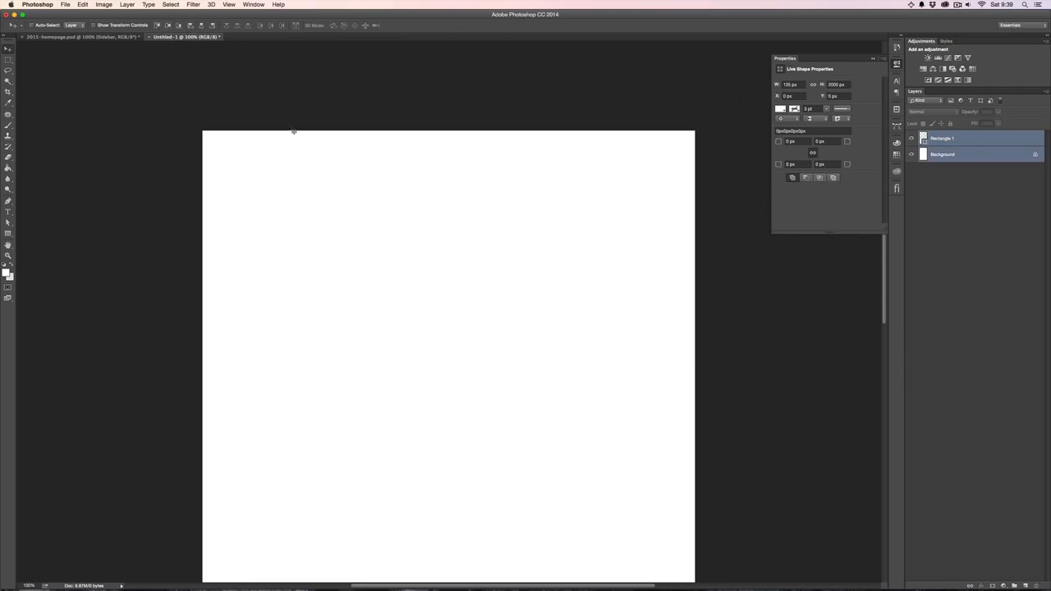
# - Fill the Background layer with light gray #eee using the Paint Bucket
pyautogui.click(995, 159)
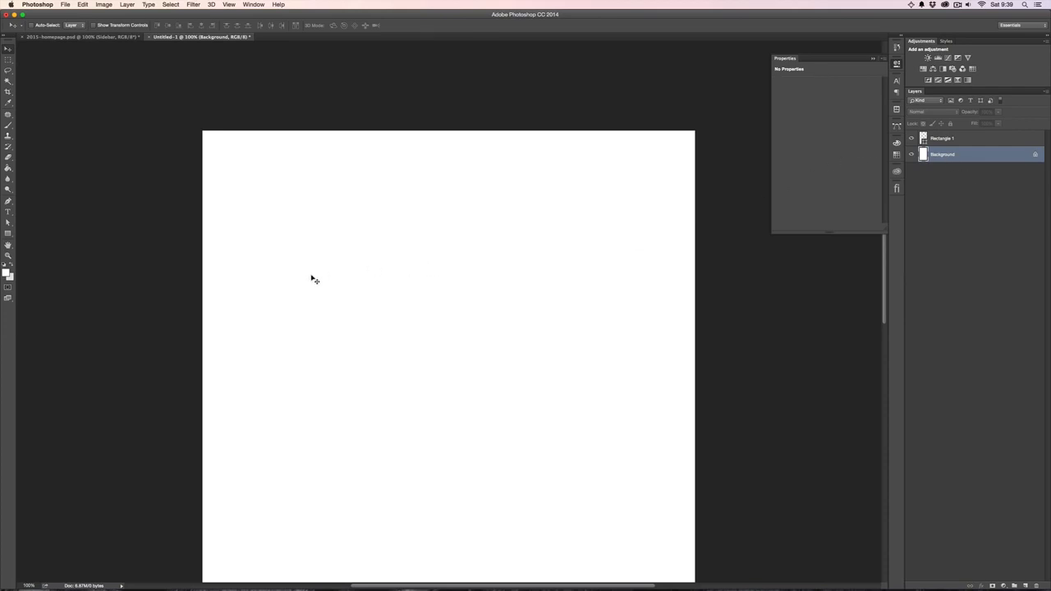
pyautogui.press('g')
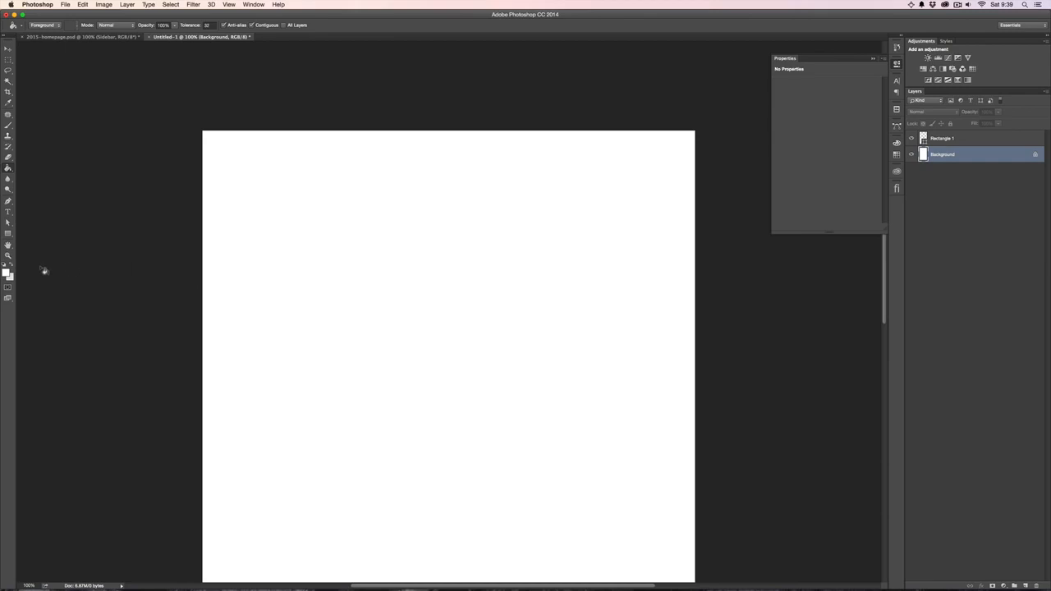
pyautogui.click(6, 274)
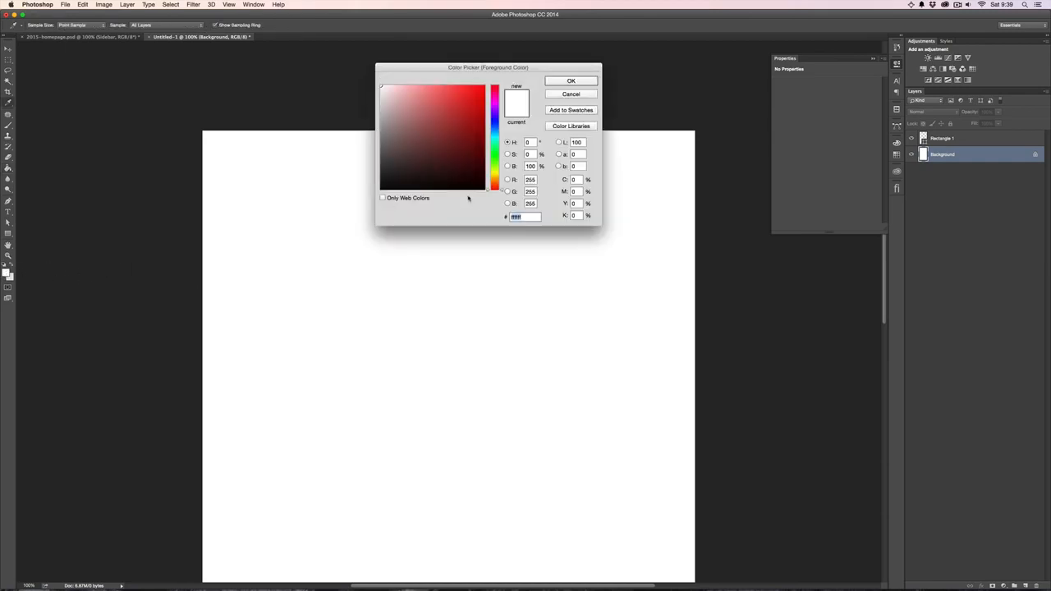
pyautogui.write('eee')
pyautogui.press('Return')
pyautogui.press('g')
pyautogui.click(504, 391)
pyautogui.click(9, 50)
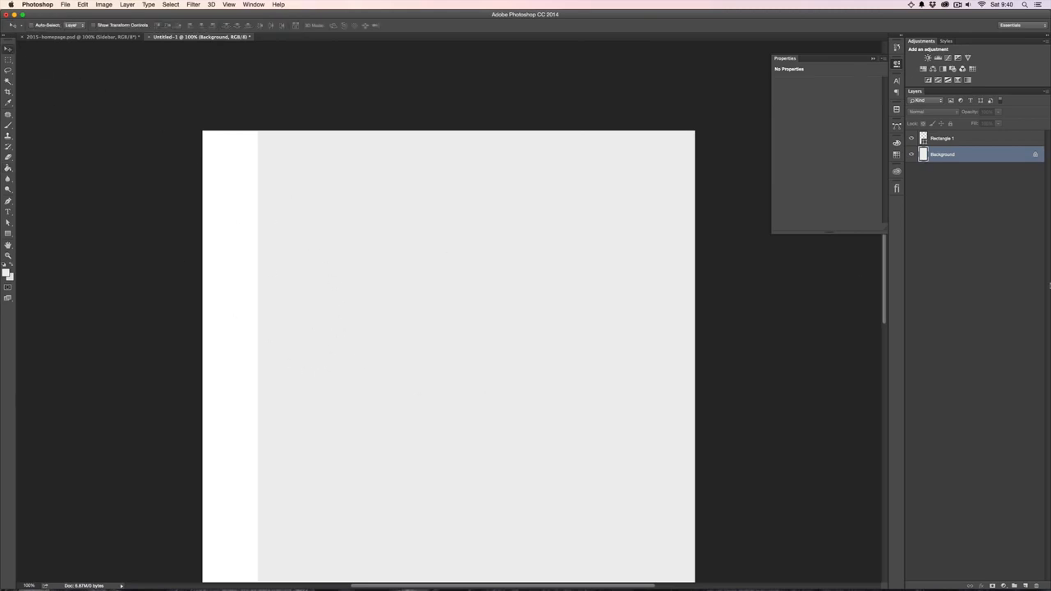
# - Narrow the Photoshop window, bring the wireframe image IMG_0209.JPG beside it and examine its sidebar area
pyautogui.moveTo(1049, 589)
pyautogui.mouseDown()
pyautogui.moveTo(965, 577)
pyautogui.moveTo(898, 543)
pyautogui.moveTo(829, 583)
pyautogui.mouseUp()
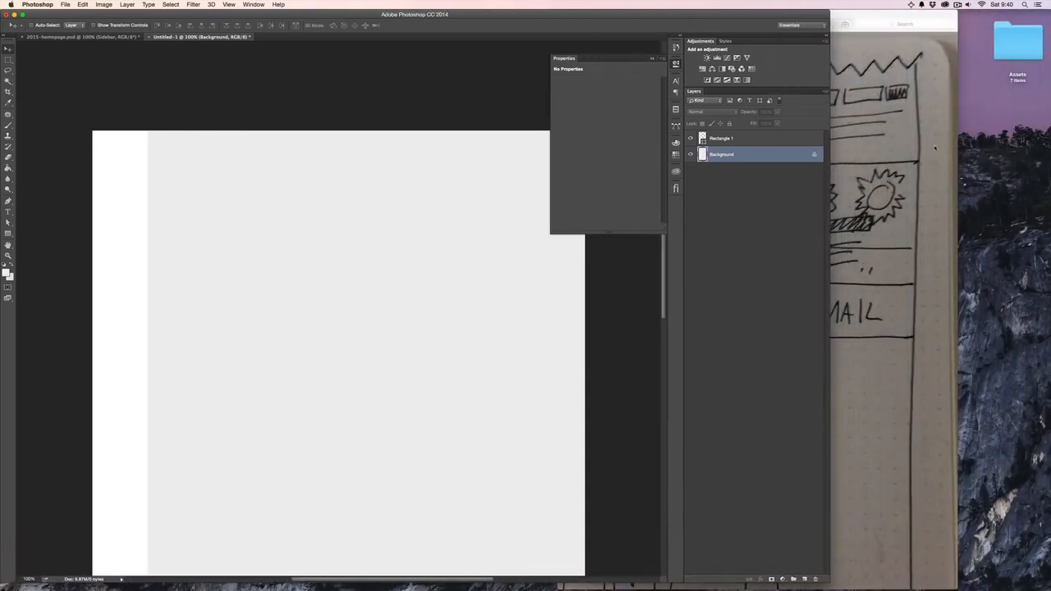
pyautogui.doubleClick(872, 20)
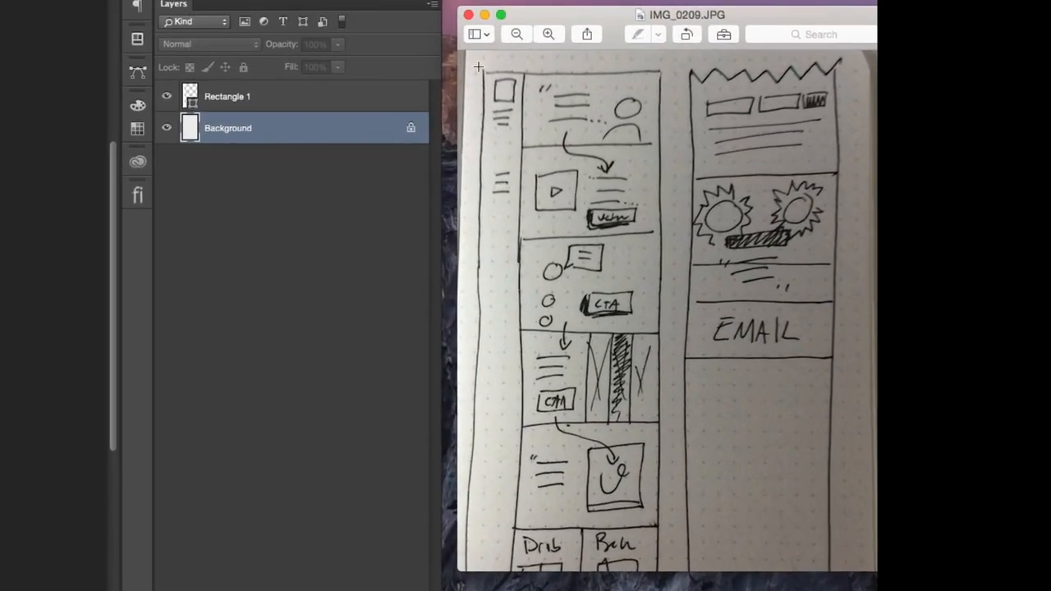
pyautogui.moveTo(848, 123); pyautogui.dragTo(874, 155)
pyautogui.moveTo(527, 127); pyautogui.dragTo(518, 213)
pyautogui.click(539, 114)
# - Open tn-logo.psd from the Assets folder and copy its logo layer into the Untitled-1 document
pyautogui.click(1021, 52)
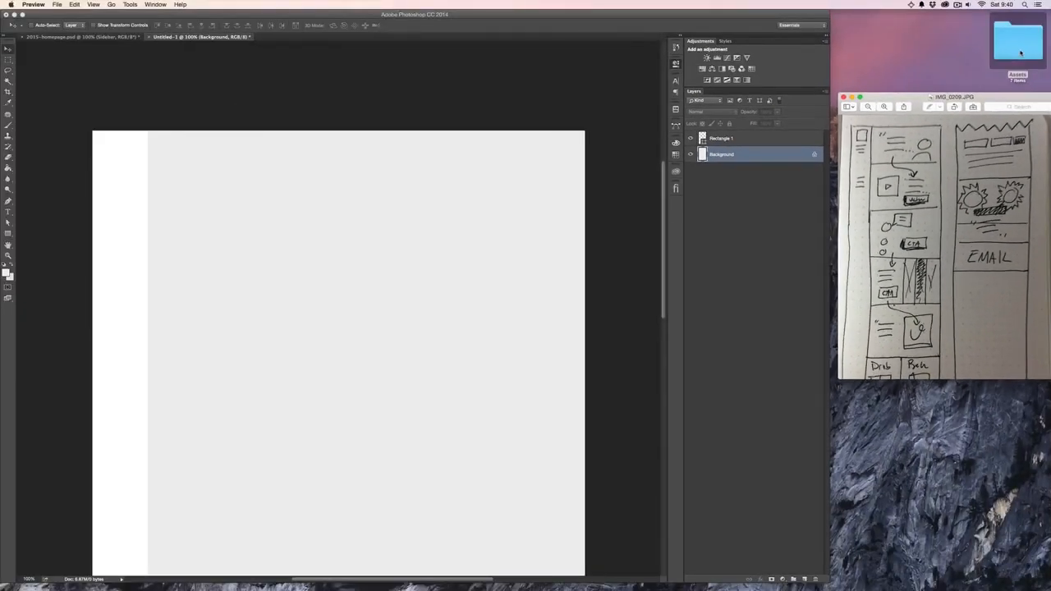
pyautogui.doubleClick(1021, 53)
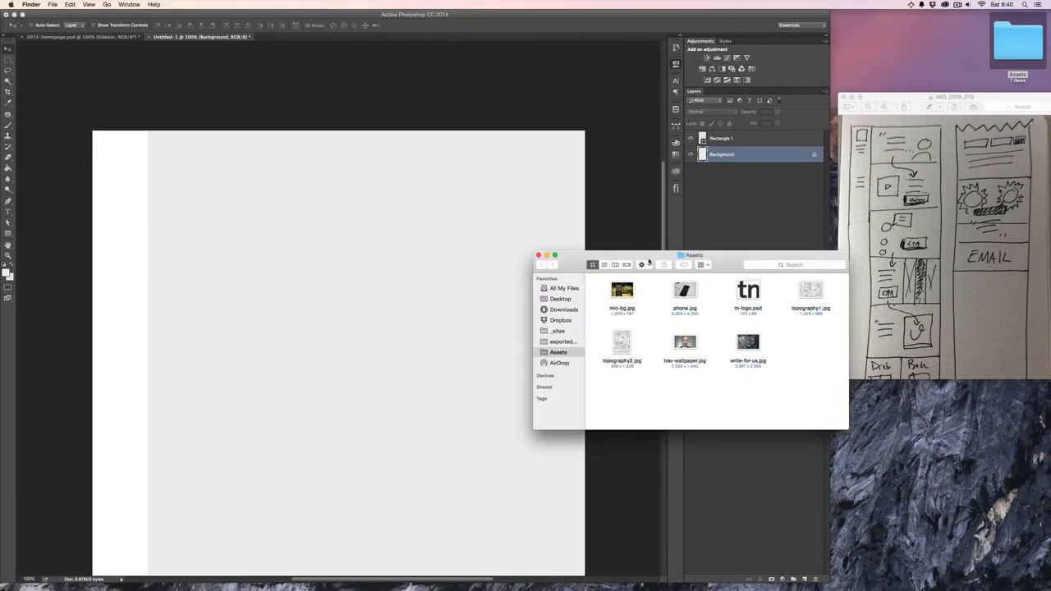
pyautogui.moveTo(650, 258); pyautogui.dragTo(814, 73)
pyautogui.doubleClick(912, 103)
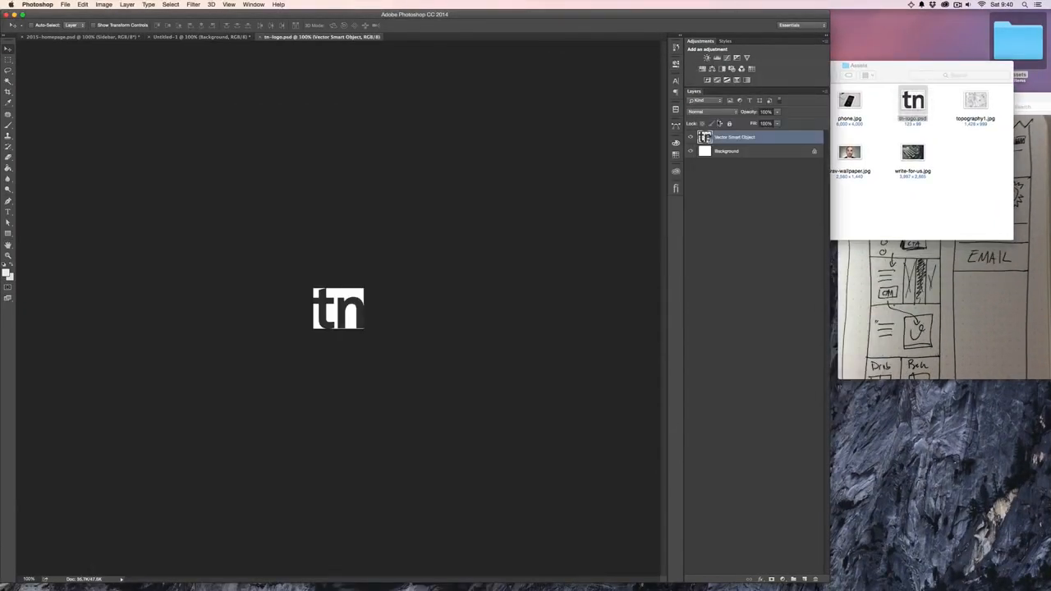
pyautogui.moveTo(333, 297); pyautogui.dragTo(205, 201)
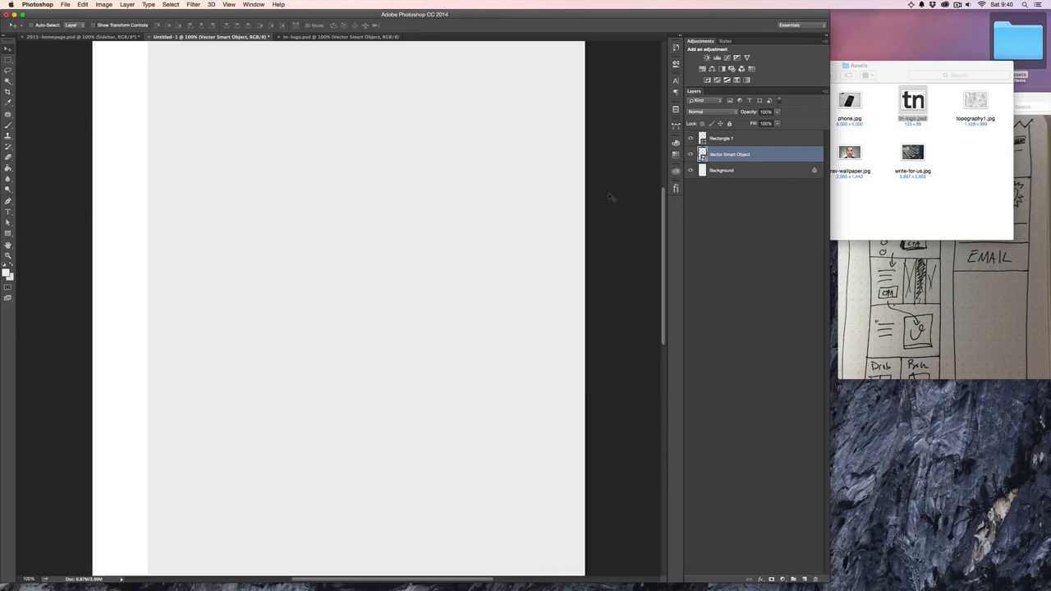
# - Move the logo's Vector Smart Object layer above the Rectangle 1 layer in the layer stack
pyautogui.scroll(4, 249, 155)
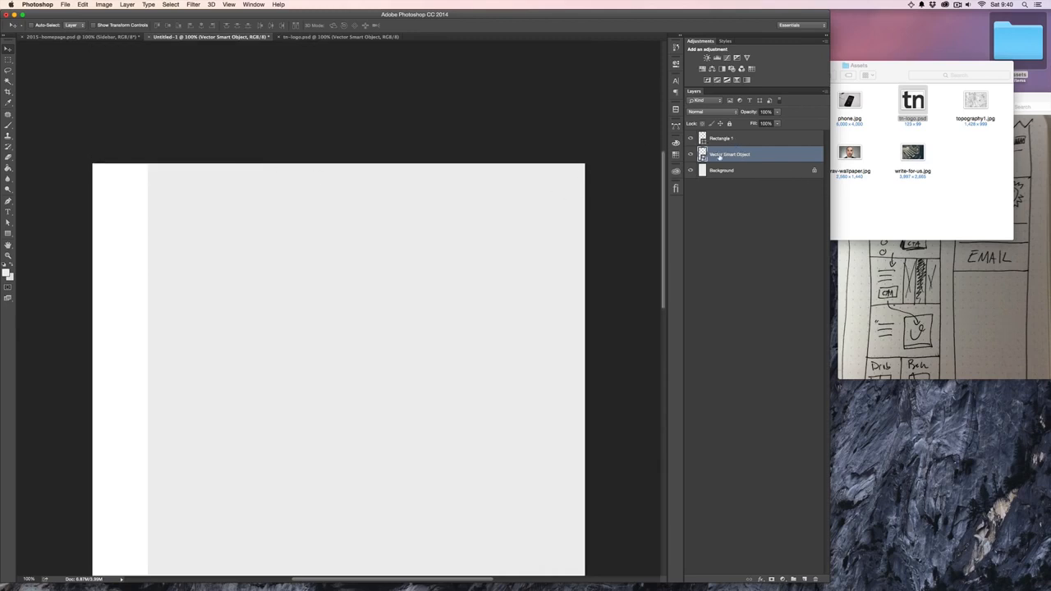
pyautogui.moveTo(757, 145); pyautogui.dragTo(742, 154)
pyautogui.press('super+bracketright')
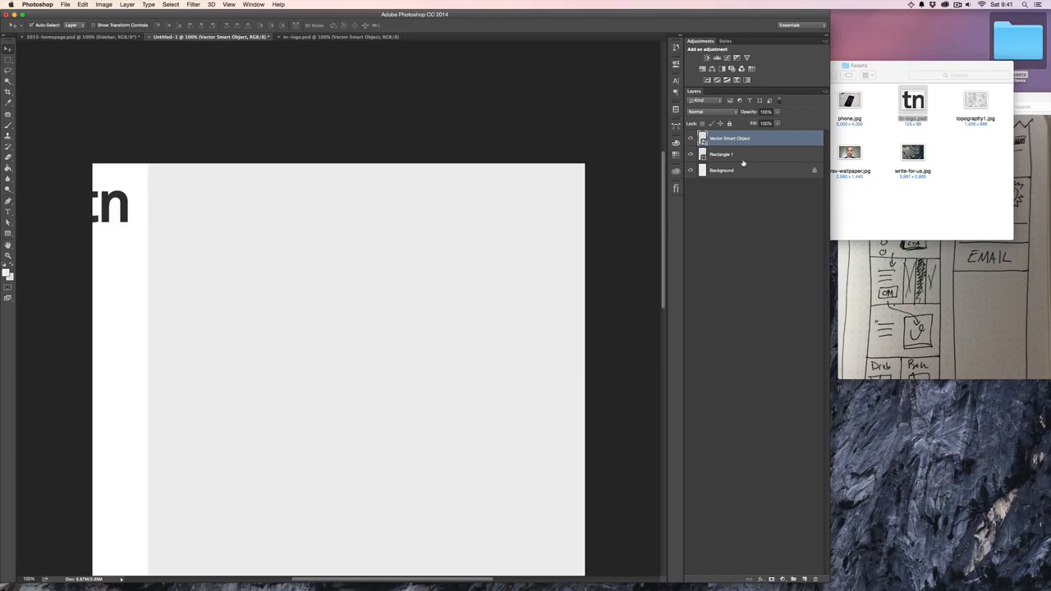
pyautogui.press('super+bracketleft')
pyautogui.press('super+bracketright')
pyautogui.press('super+bracketleft')
pyautogui.press('super+bracketright')
# - Position the logo near the top of the white sidebar and scale it to about 56% of its original size
pyautogui.moveTo(112, 217); pyautogui.dragTo(128, 191)
pyautogui.press('super+t')
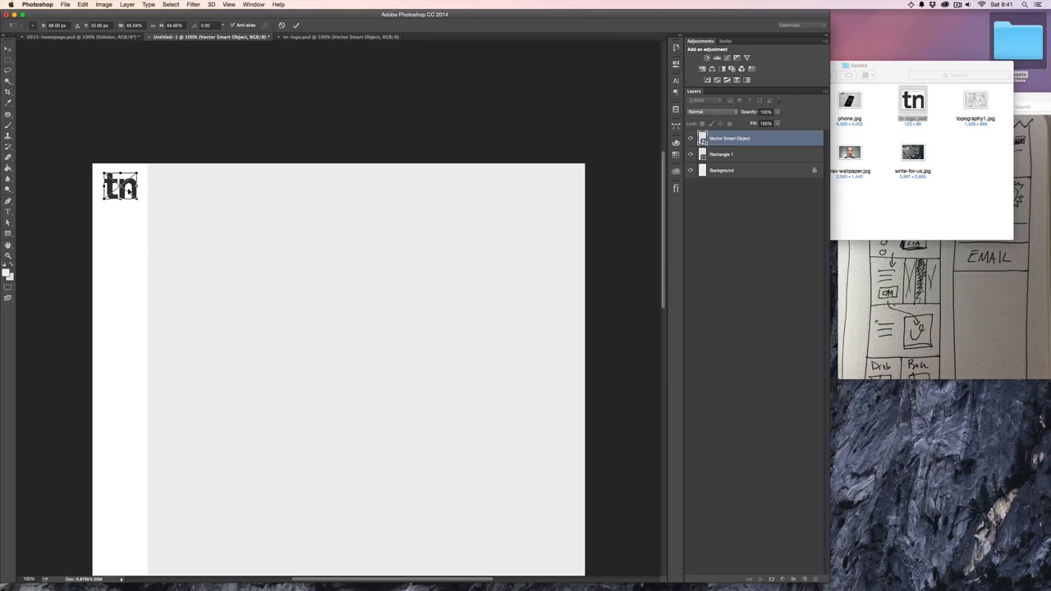
pyautogui.press('Return')
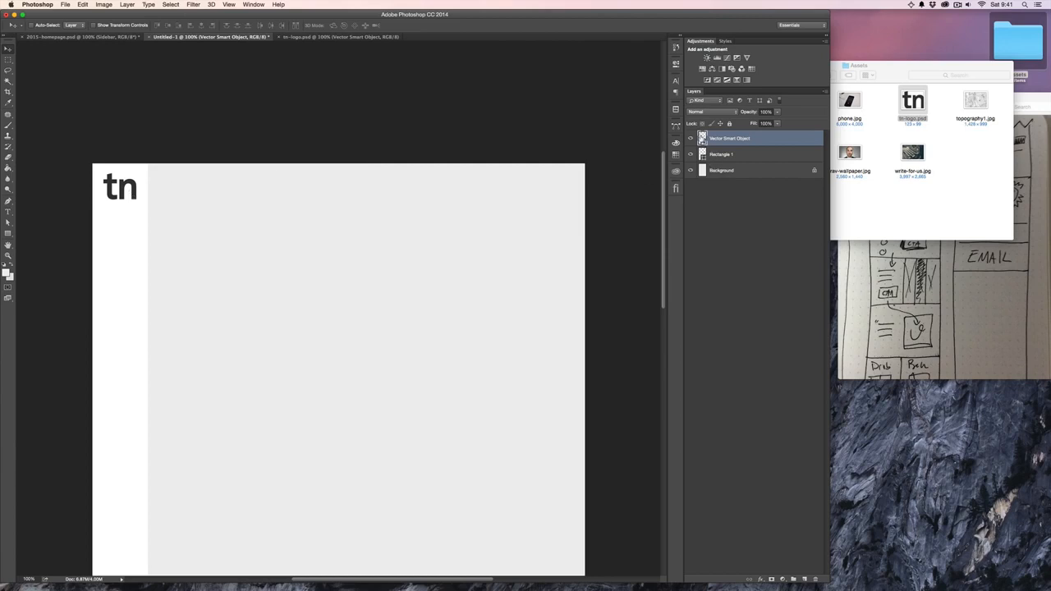
pyautogui.press('super+t')
pyautogui.moveTo(136, 200); pyautogui.dragTo(133, 197)
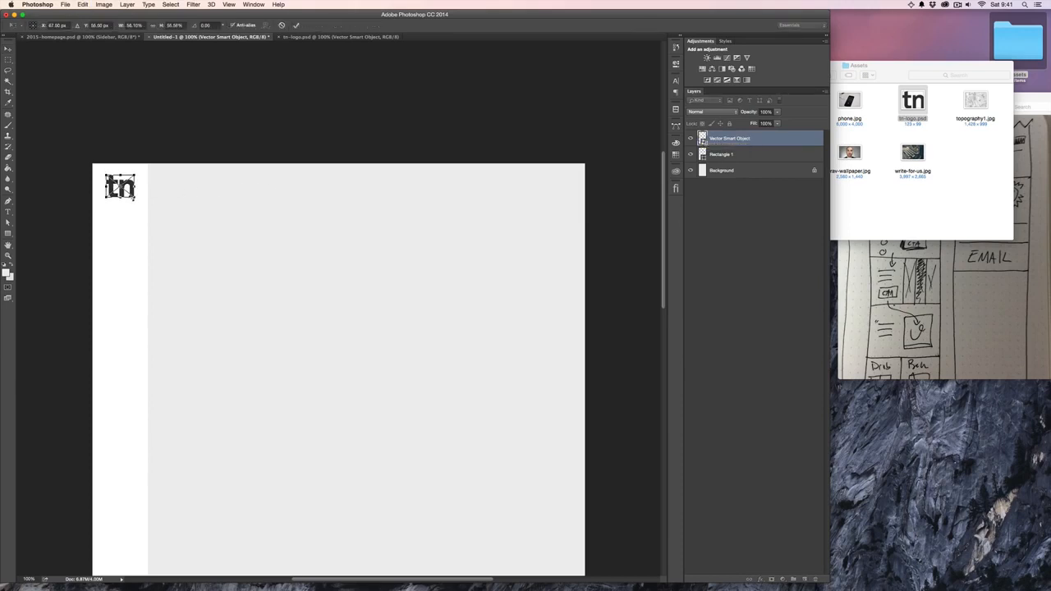
pyautogui.press('Return')
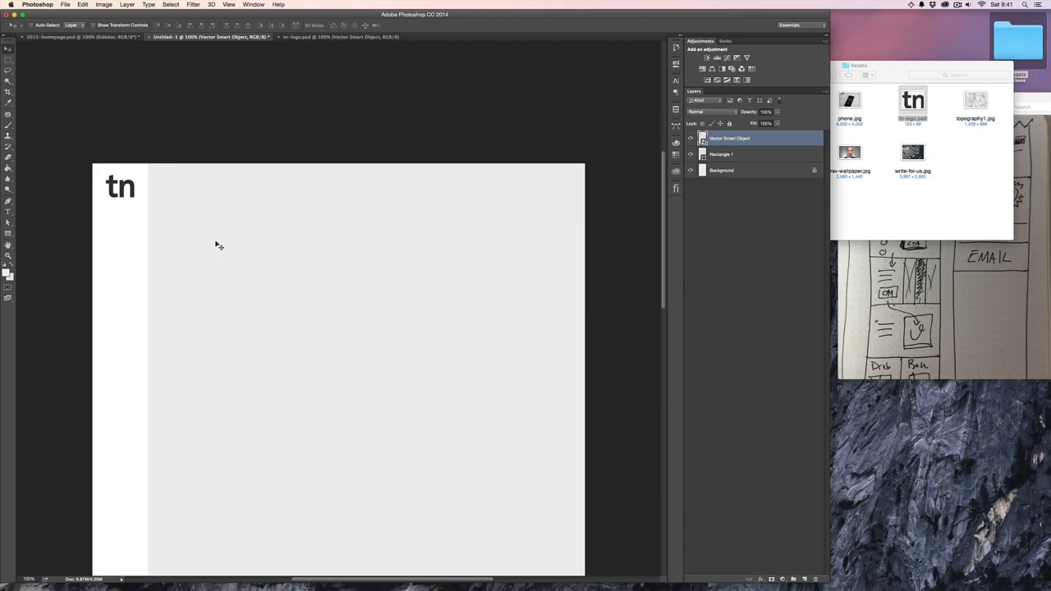
# - Rename the Vector Smart Object layer as tn-logo
pyautogui.click(762, 158)
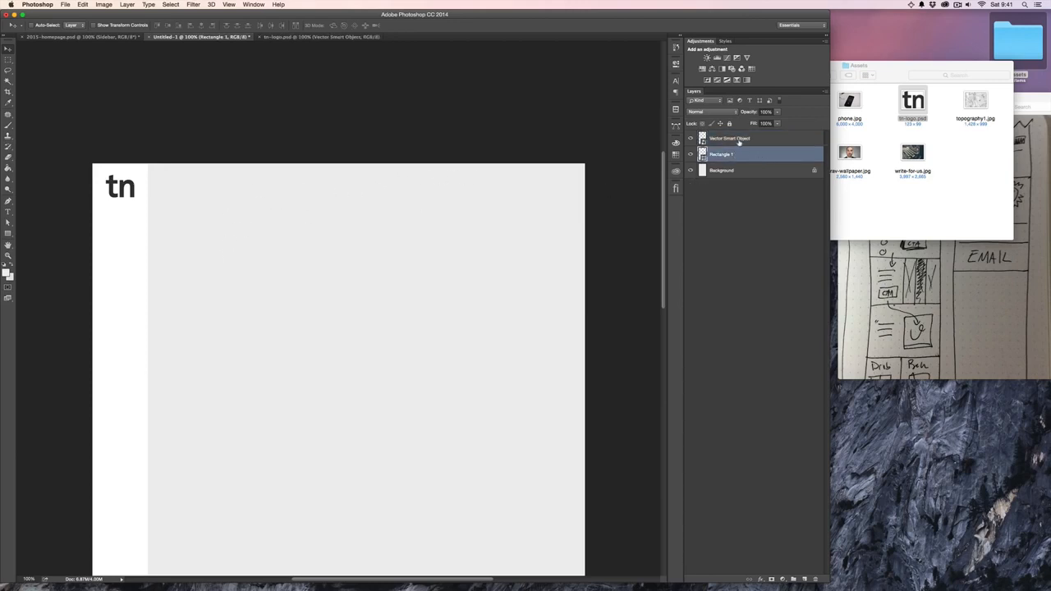
pyautogui.doubleClick(738, 141)
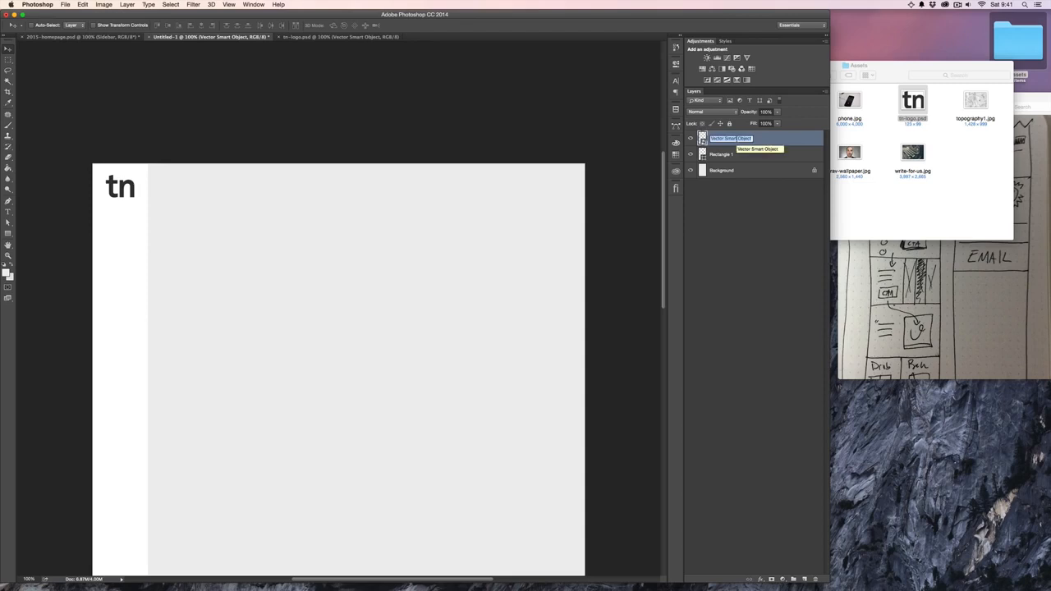
pyautogui.write('tn-logo')
pyautogui.press('Return')
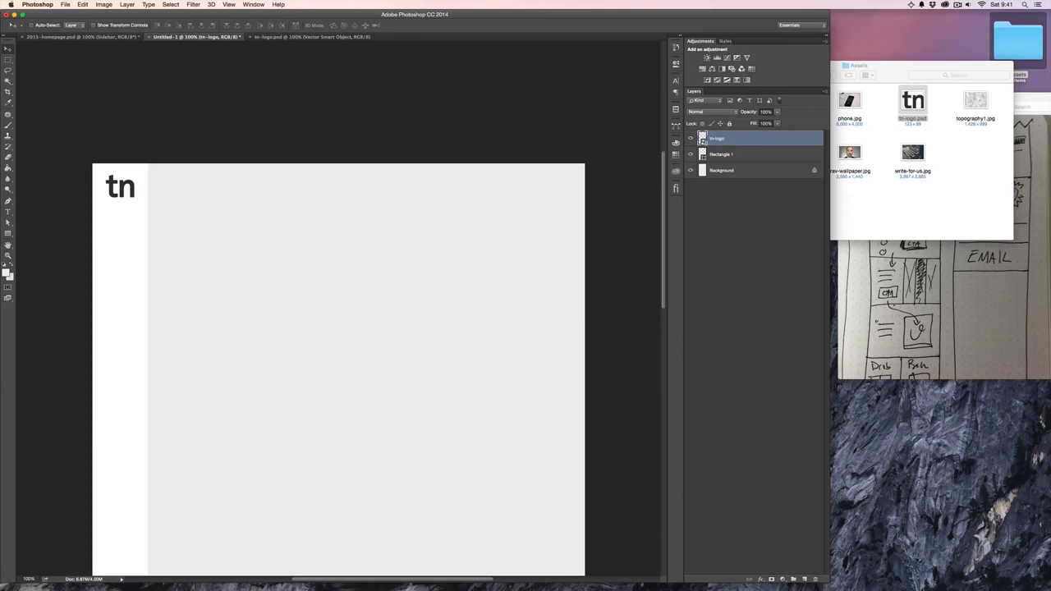
# - Rename the Rectangle 1 layer as sidebar-plate
pyautogui.doubleClick(724, 154)
pyautogui.write('sidebar')
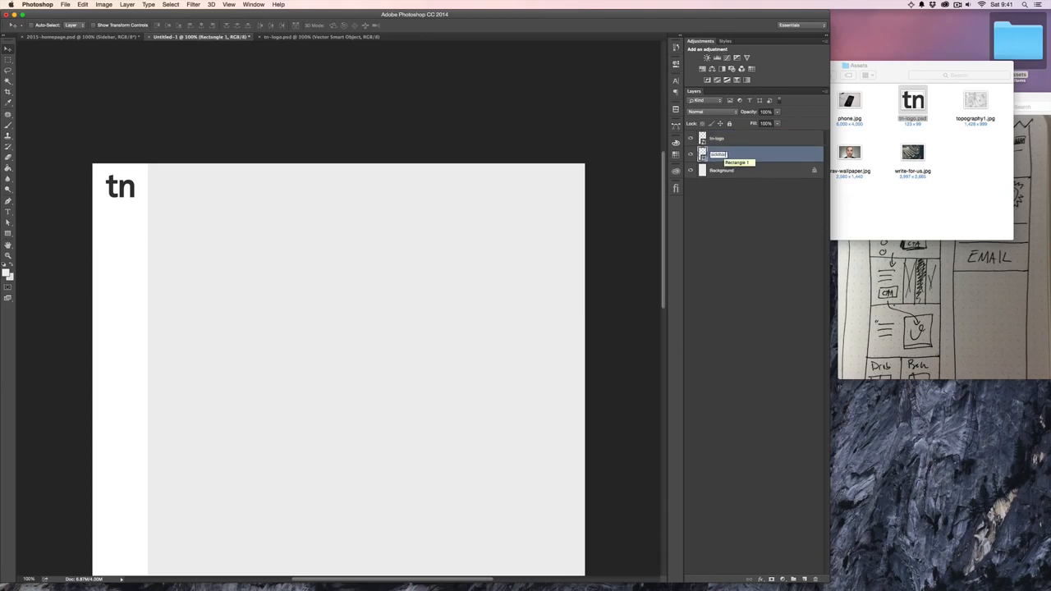
pyautogui.write('-plate')
pyautogui.press('Return')
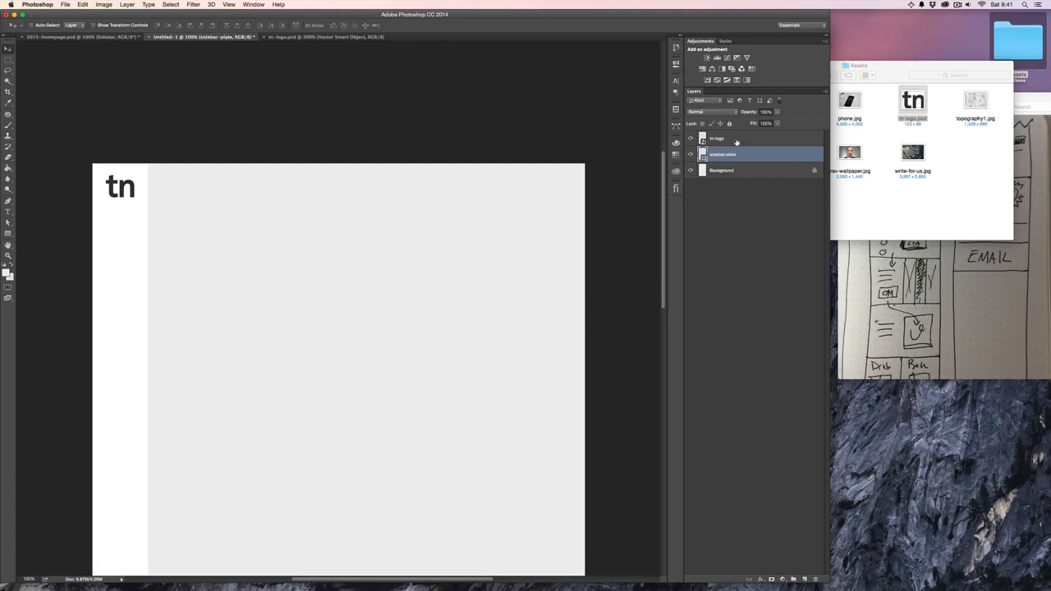
# - Group the tn-logo and sidebar-plate layers and name the group sidebar
pyautogui.click(691, 155)
pyautogui.click(692, 154)
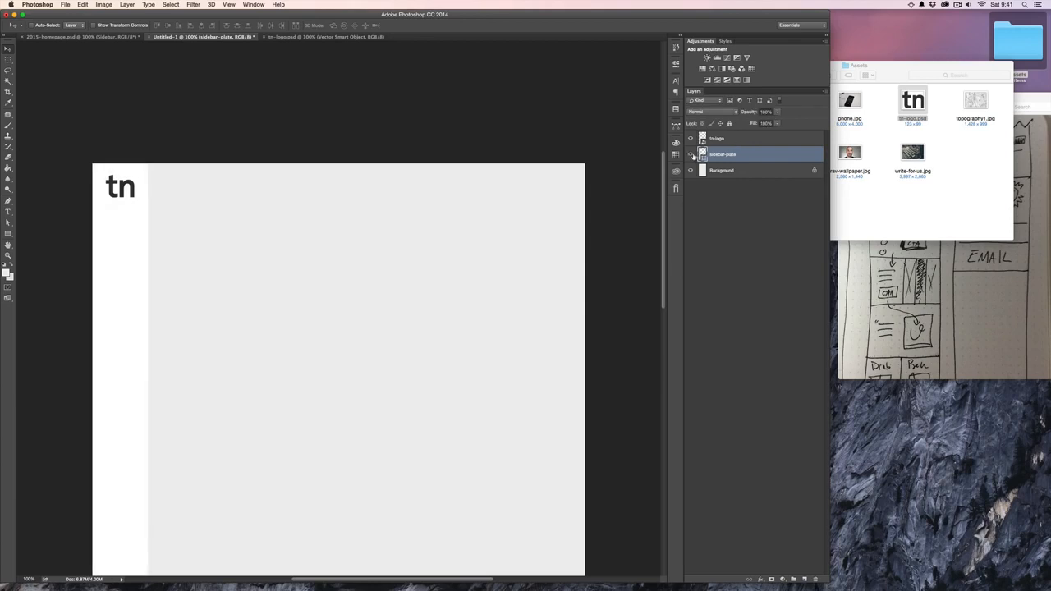
pyautogui.keyDown('shift'); pyautogui.click(747, 141); pyautogui.keyUp('shift')
pyautogui.press('super+g')
pyautogui.doubleClick(721, 137)
pyautogui.write('Sidebar')
pyautogui.press('Return')
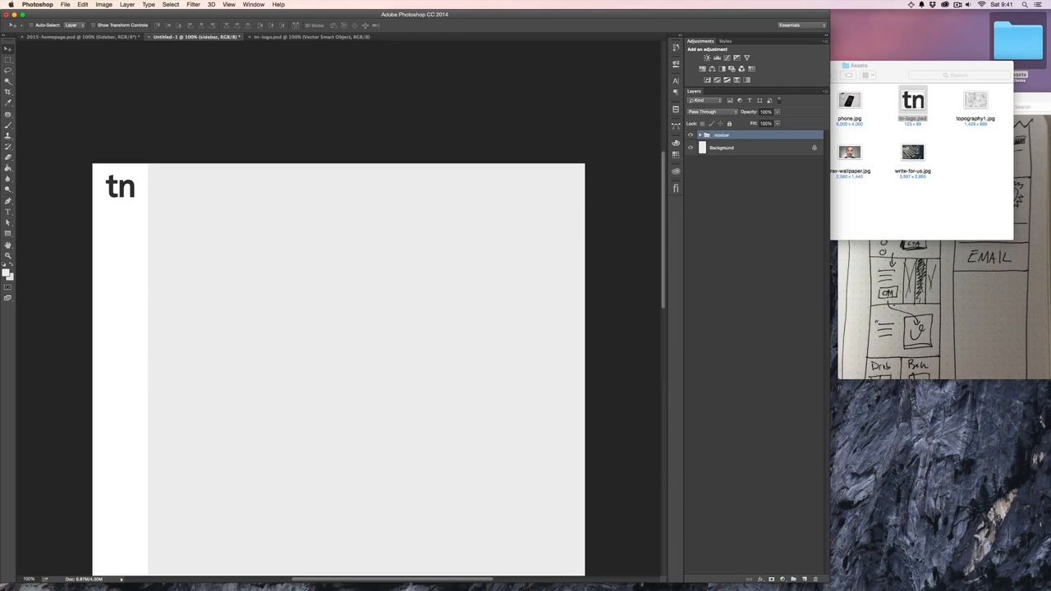
# - Add a line of random placeholder text on the gray area, as a layer above sidebar-plate in the sidebar group
pyautogui.click(700, 135)
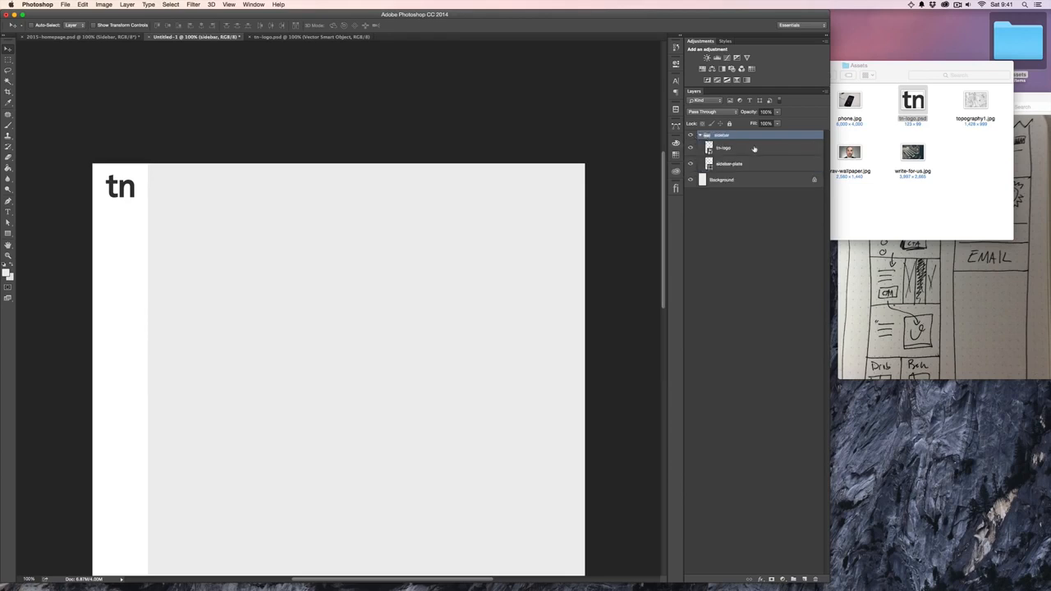
pyautogui.click(755, 148)
pyautogui.click(750, 164)
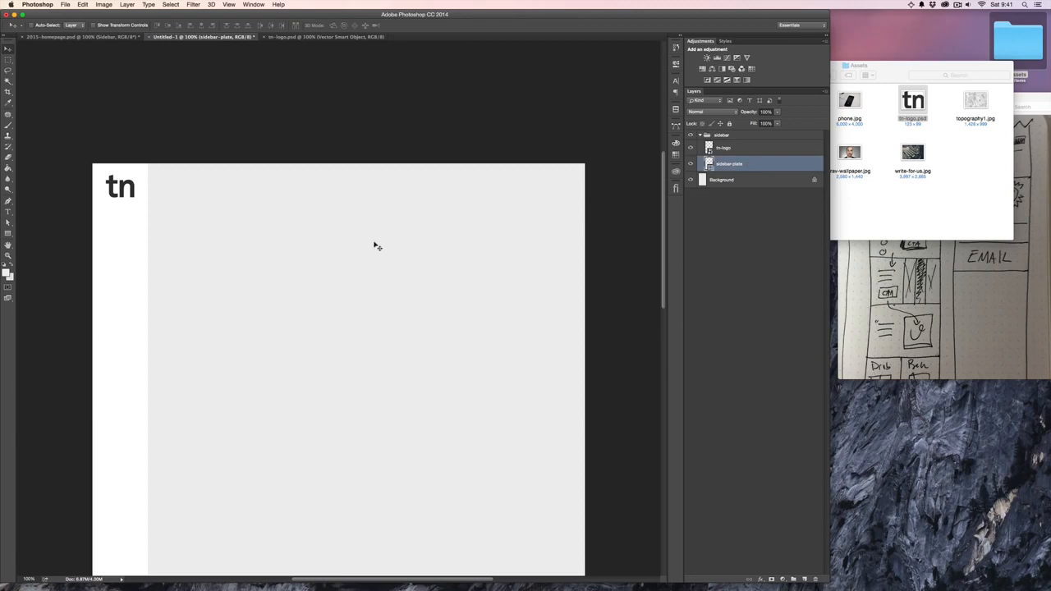
pyautogui.press('t')
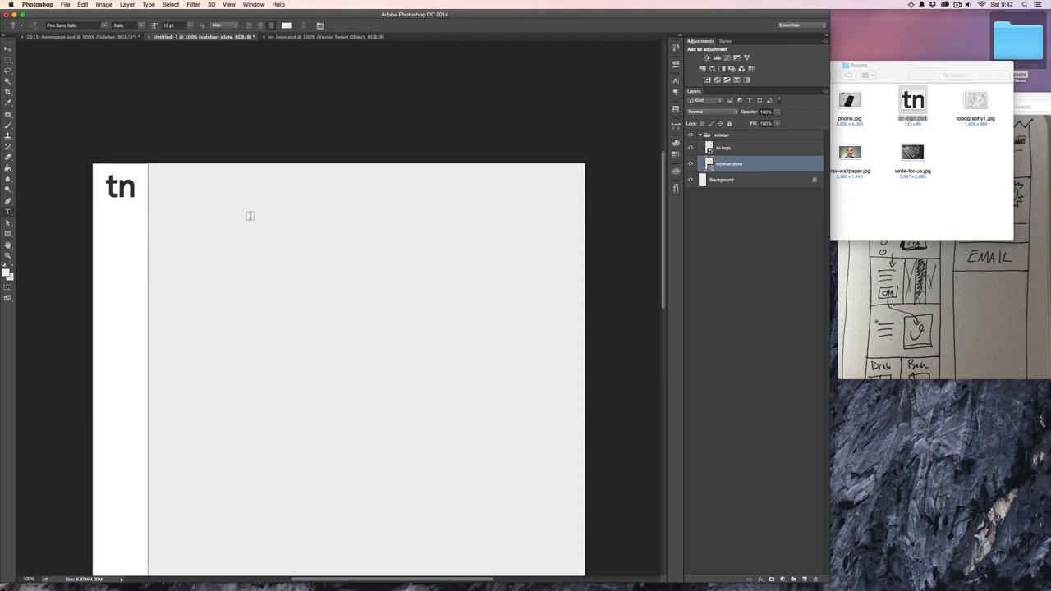
pyautogui.click(258, 228)
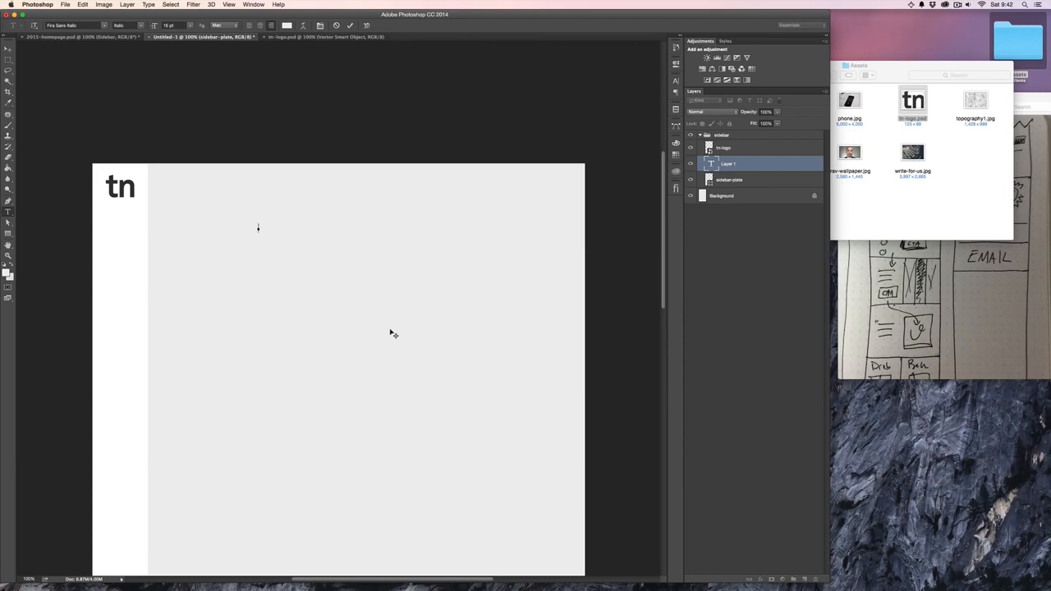
pyautogui.write('asdfasdfasdfasdf')
pyautogui.click(7, 50)
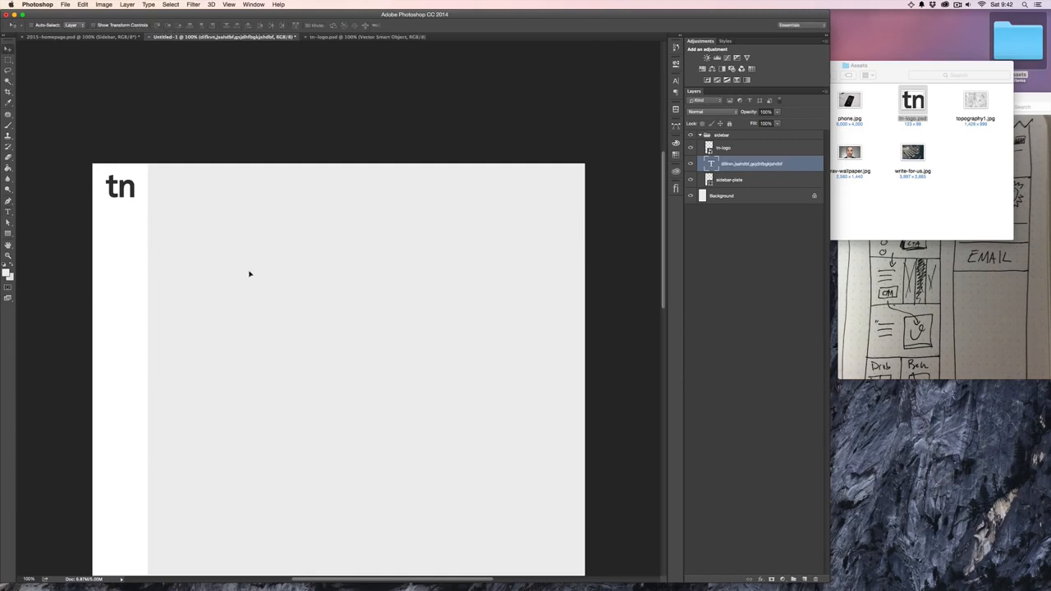
# - Set the placeholder text's color to black, 000000
pyautogui.click(7, 273)
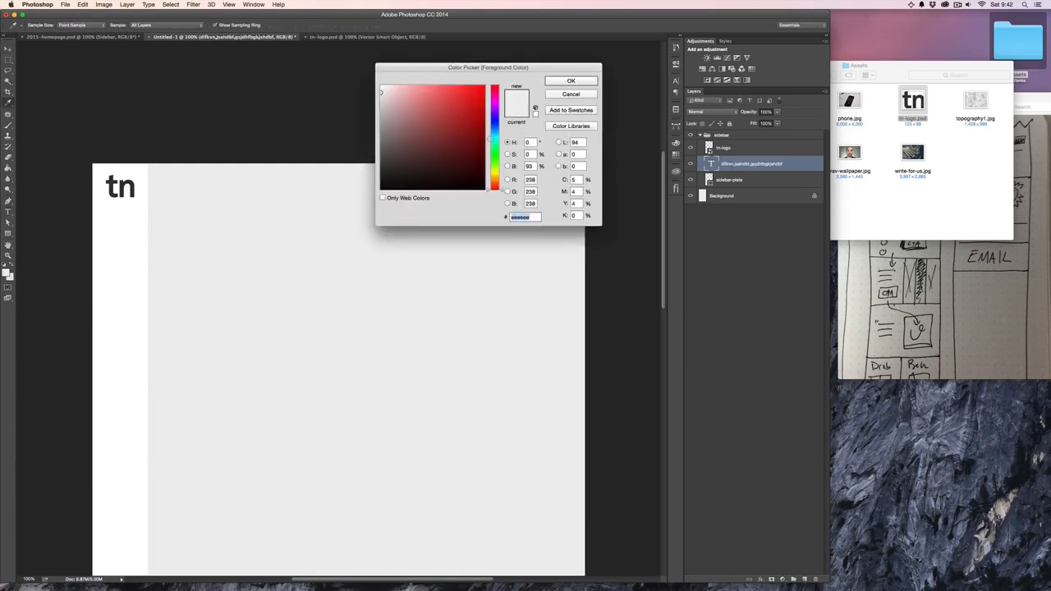
pyautogui.click(561, 95)
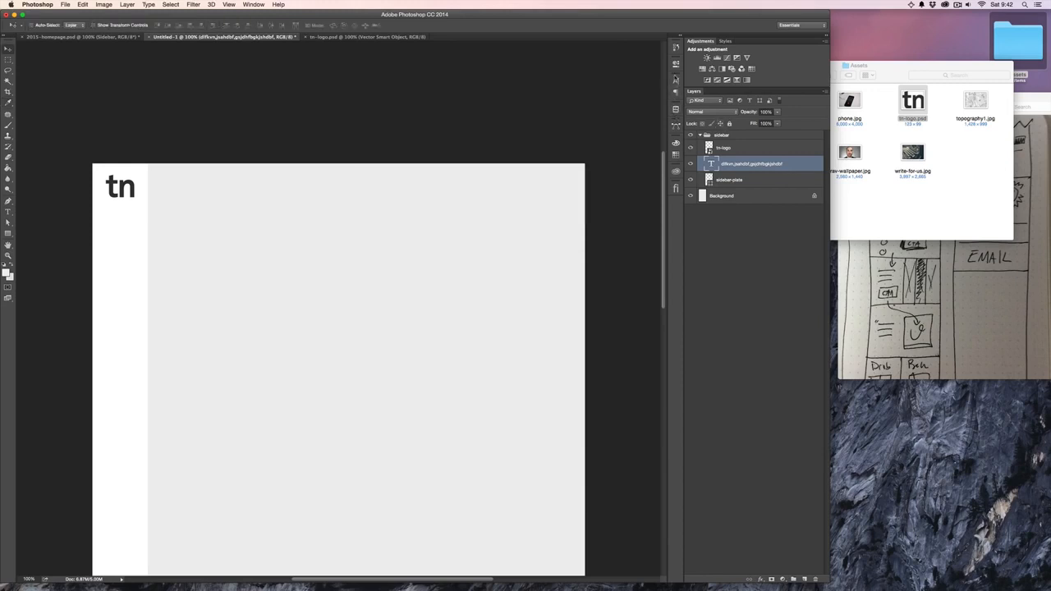
pyautogui.click(676, 81)
pyautogui.click(657, 129)
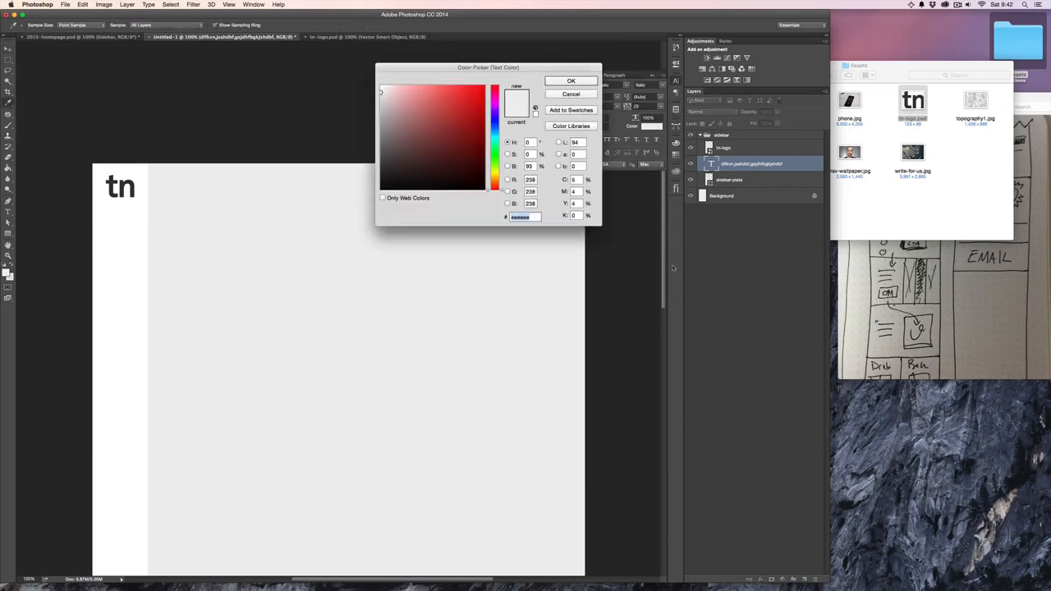
pyautogui.write('000000')
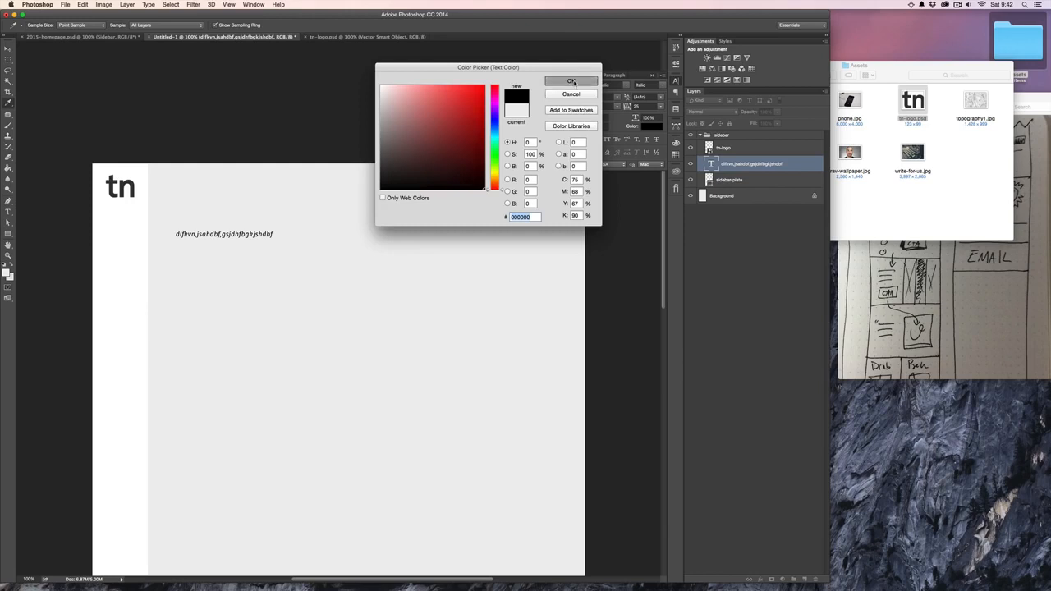
pyautogui.click(571, 81)
pyautogui.scroll(1, 630, 102)
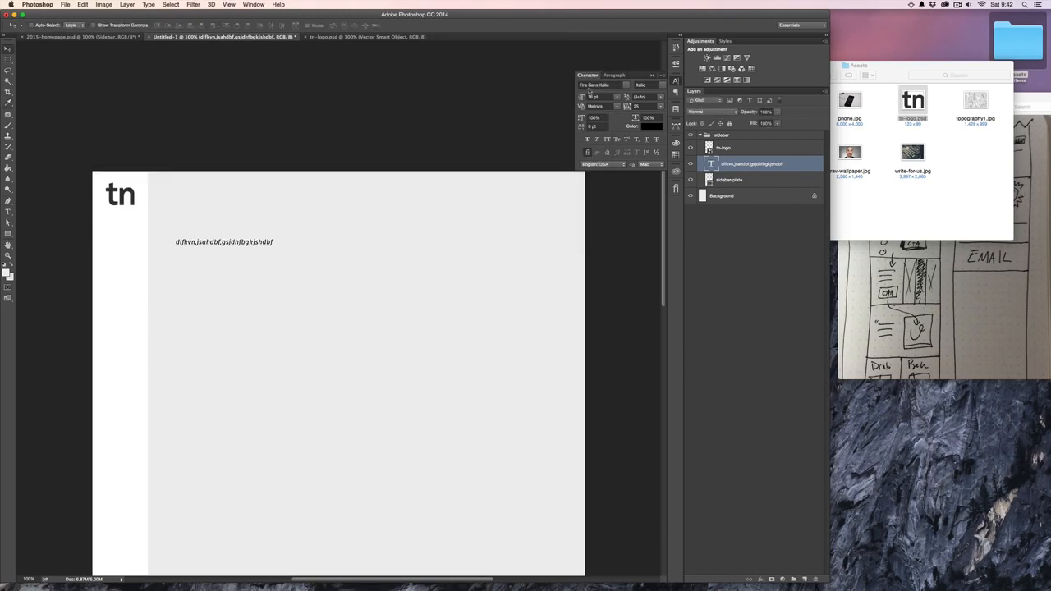
# - Change the placeholder text's font from italic to Fira Sans Regular
pyautogui.click(598, 85)
pyautogui.press('Up')
pyautogui.press('Return')
# - Try left alignment on the placeholder text and restore right alignment
pyautogui.click(613, 76)
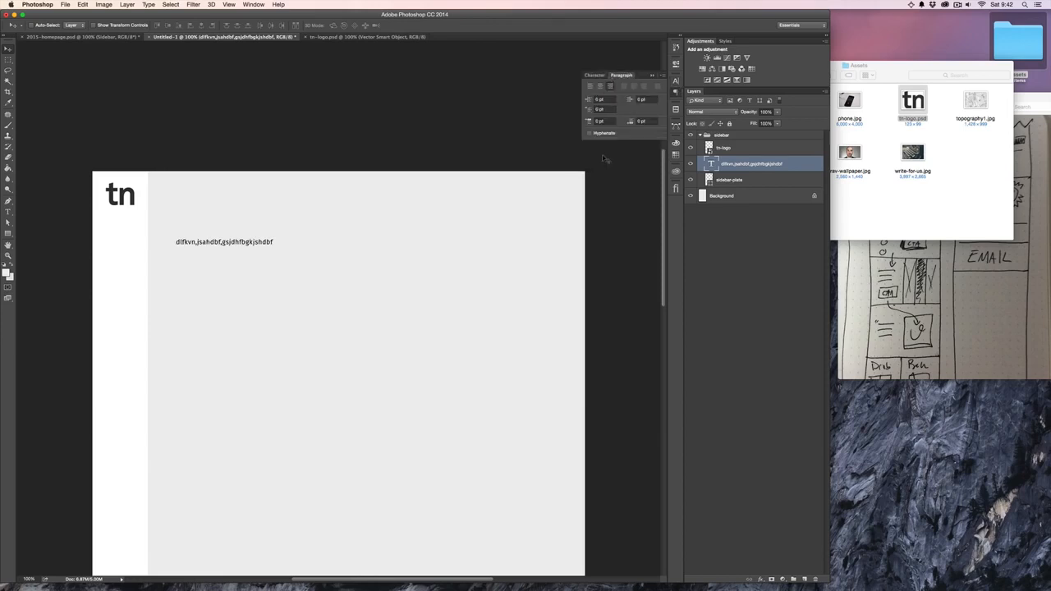
pyautogui.press('t')
pyautogui.click(274, 241)
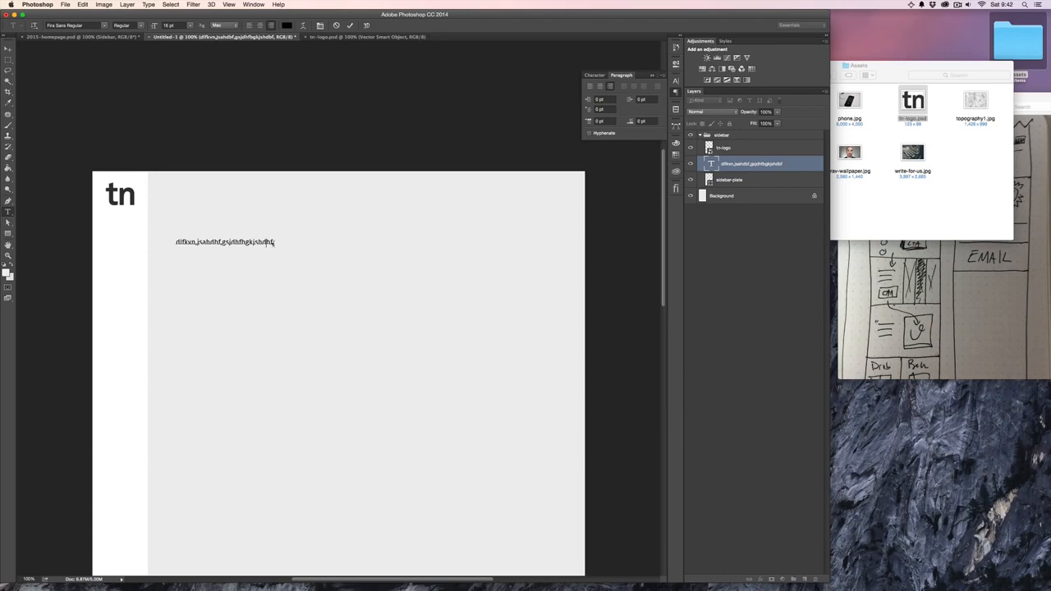
pyautogui.click(590, 85)
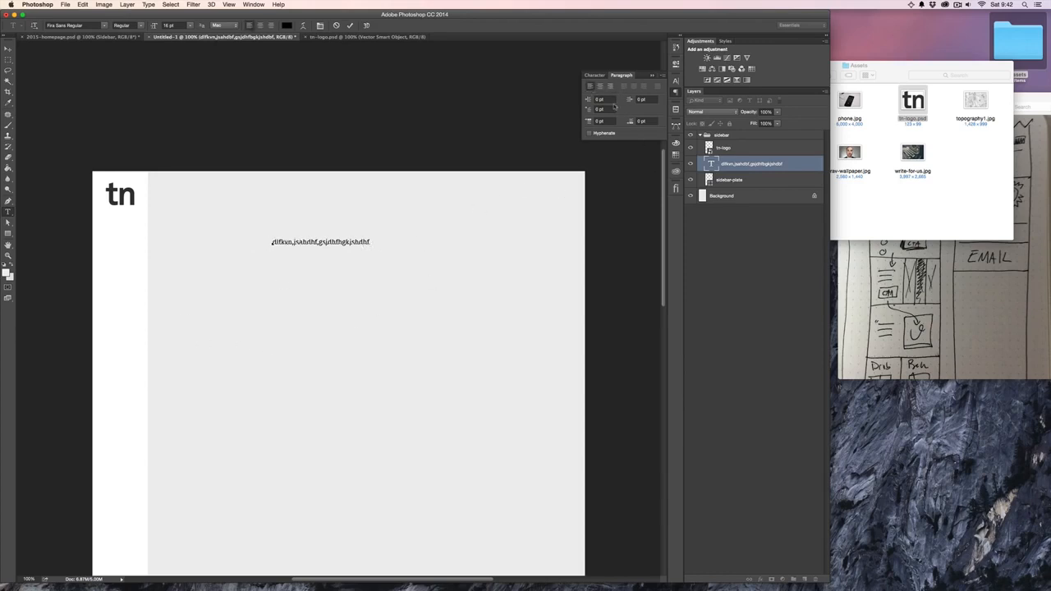
pyautogui.click(609, 87)
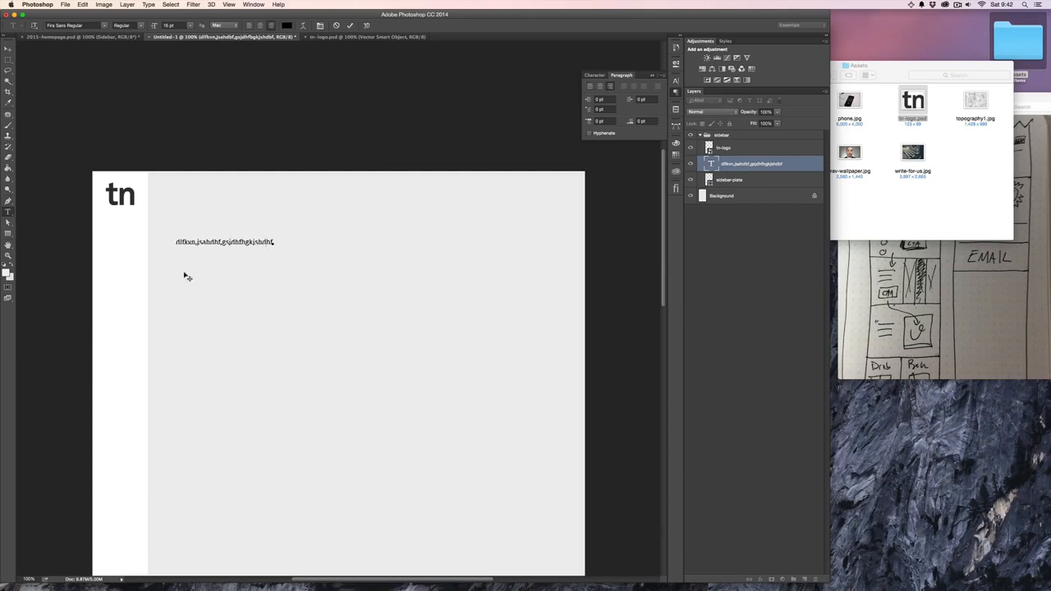
# - Replace the placeholder text with the menu items About and YouTube on separate lines
pyautogui.press('super+a')
pyautogui.write('About')
pyautogui.press('Return')
pyautogui.write('Your')
pyautogui.write('ube')
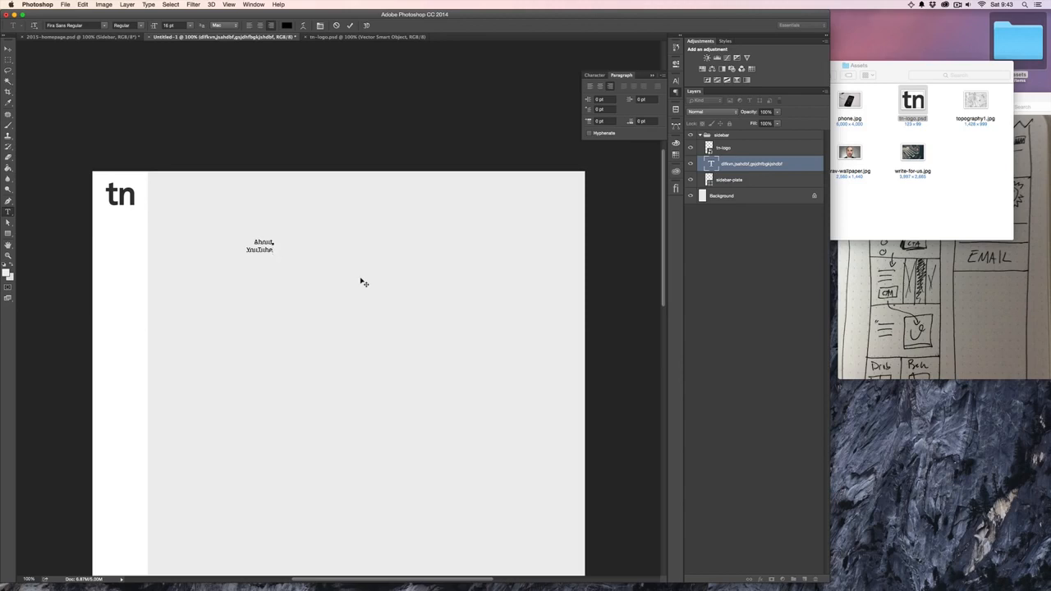
# - Switch to iA Writer, open the document containing the site navigation list, and copy the entries from About through Contact
pyautogui.click(895, 261)
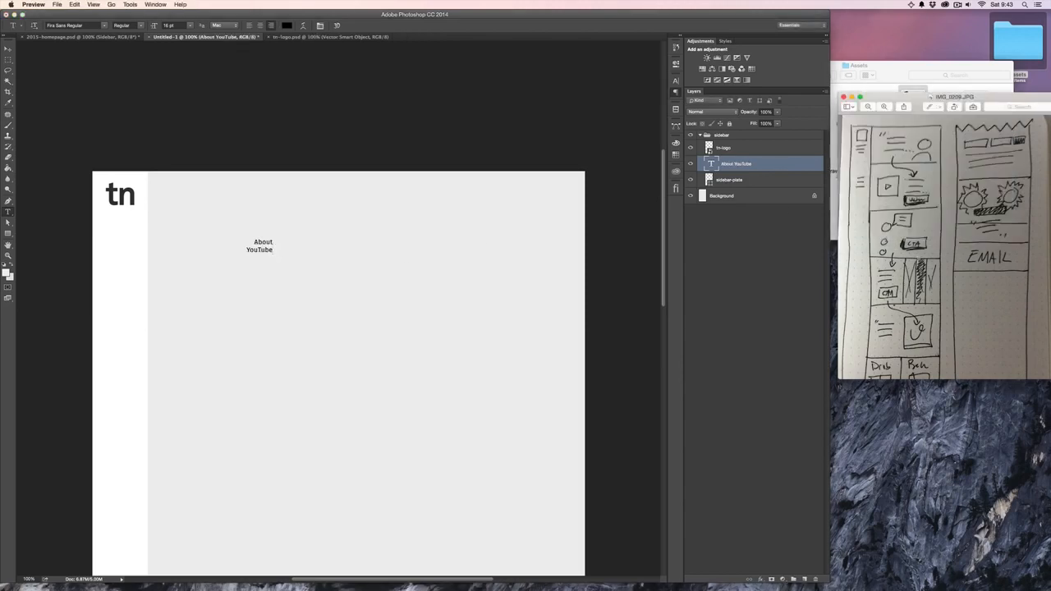
pyautogui.press('super+space')
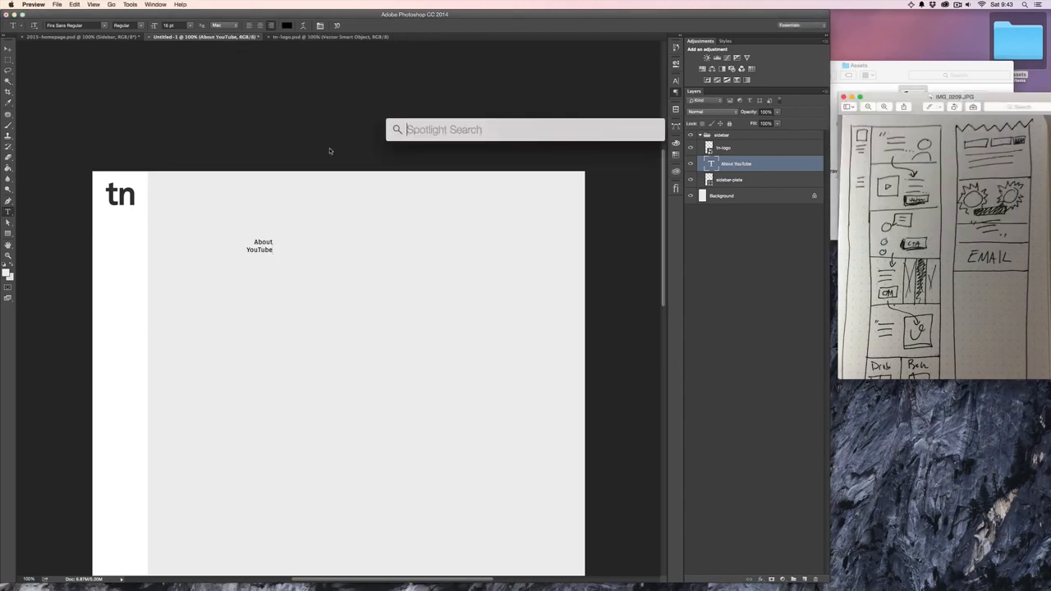
pyautogui.write('ia')
pyautogui.press('Return')
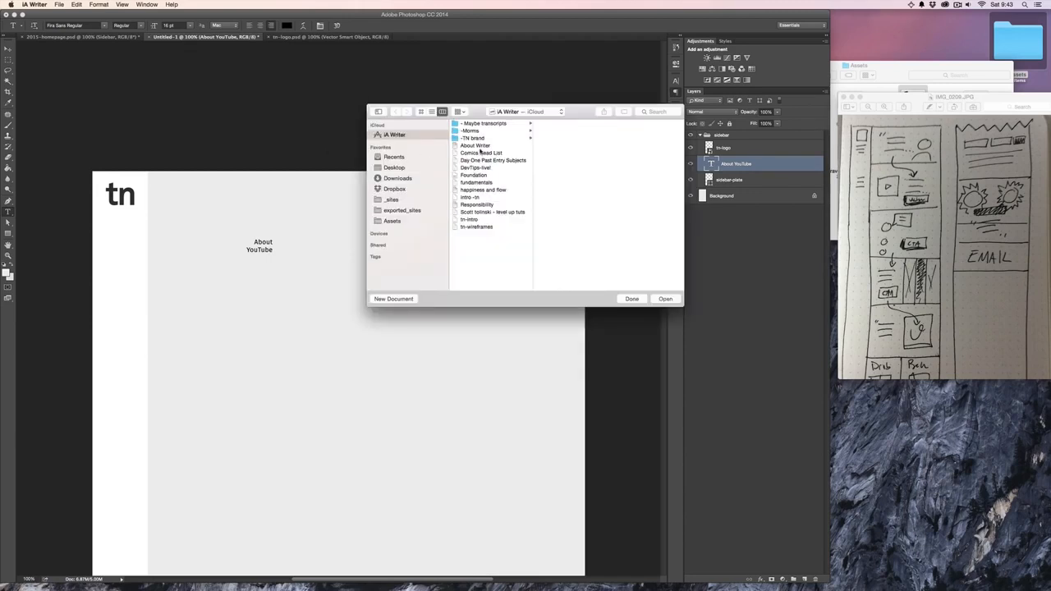
pyautogui.doubleClick(474, 222)
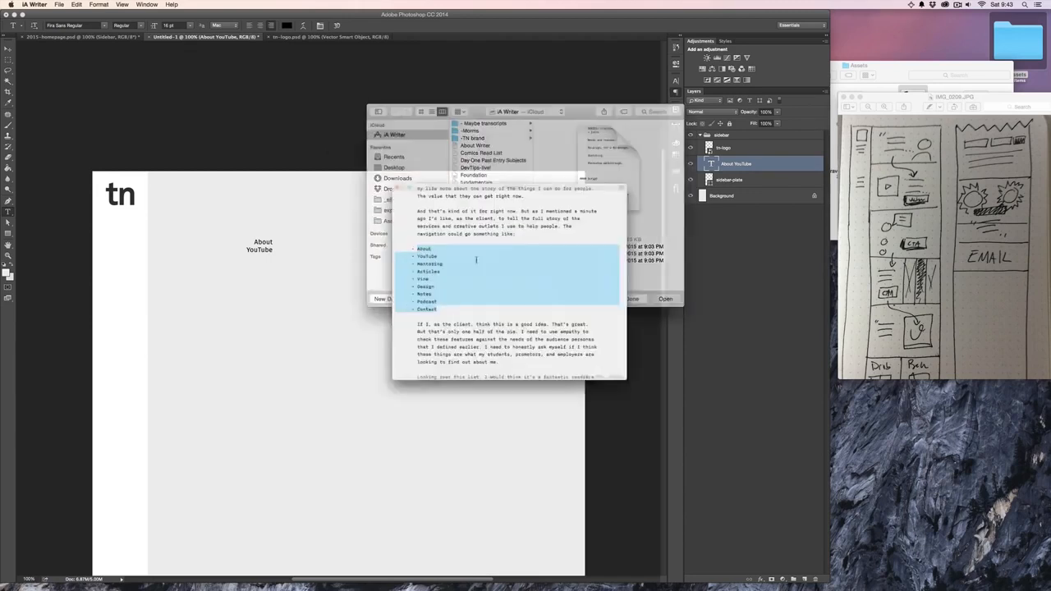
pyautogui.moveTo(432, 335); pyautogui.dragTo(404, 258)
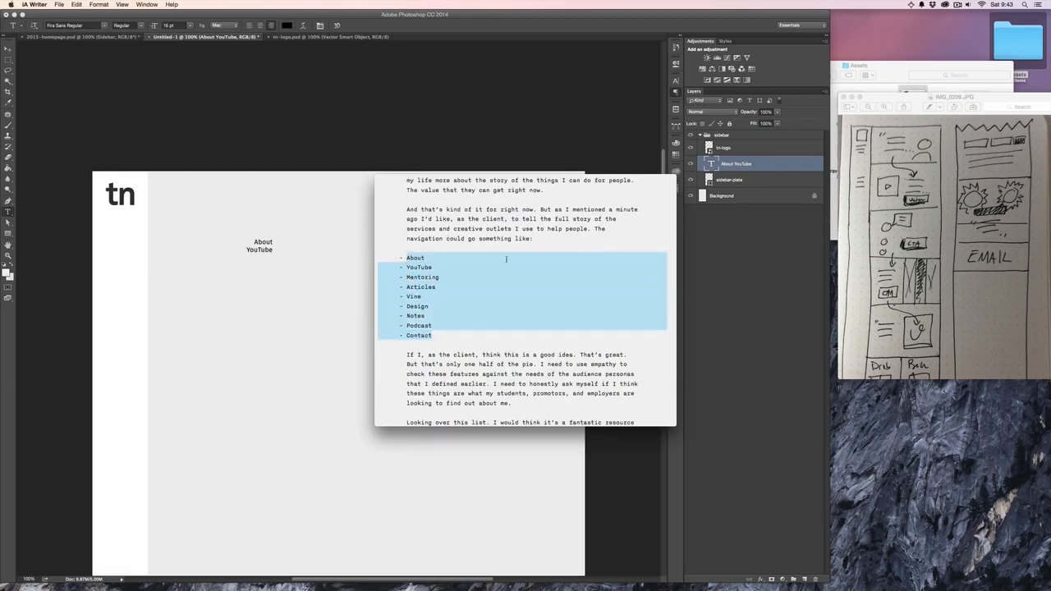
pyautogui.press('super+x')
# - Back in Photoshop, replace the menu text with the copied list from About through Contact, without the leading dashes
pyautogui.press('super+Tab')
pyautogui.click(267, 246)
pyautogui.press('super+a')
pyautogui.press('super+v')
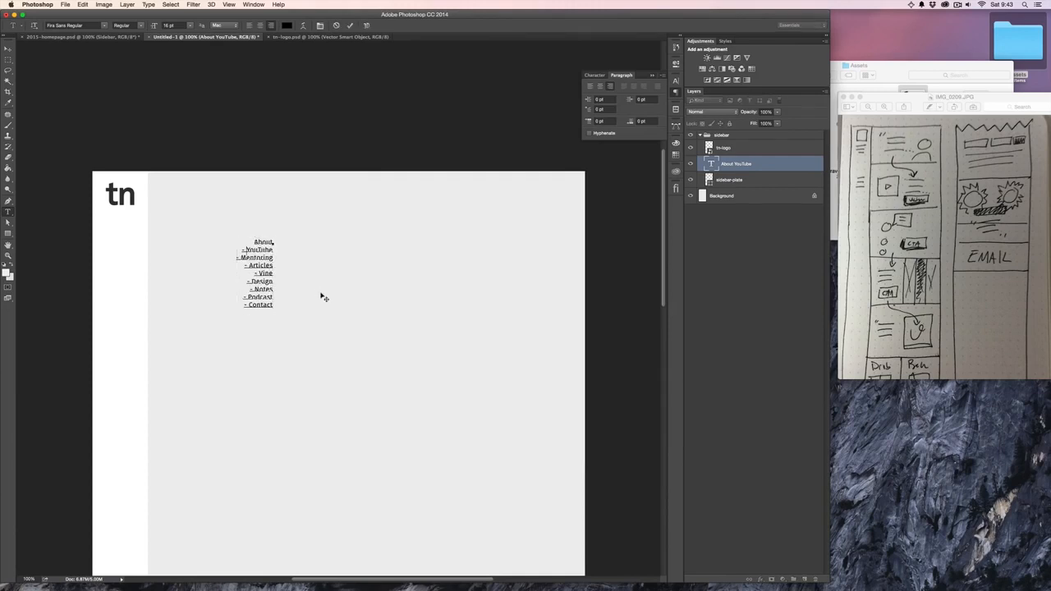
# - Set the leading of the whole menu text to 30 pt
pyautogui.press('super+a')
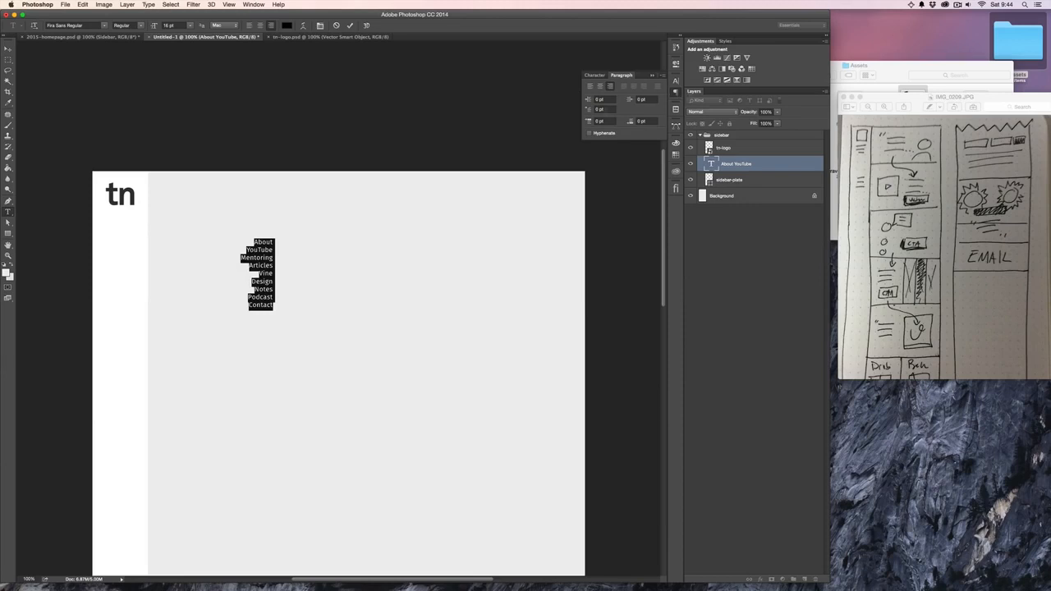
pyautogui.click(594, 75)
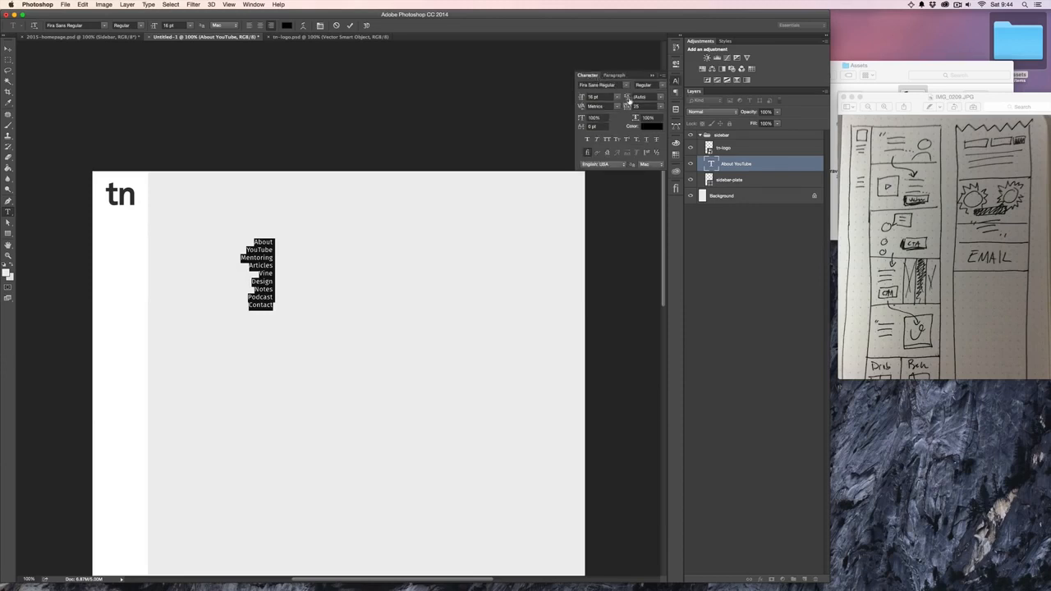
pyautogui.click(660, 98)
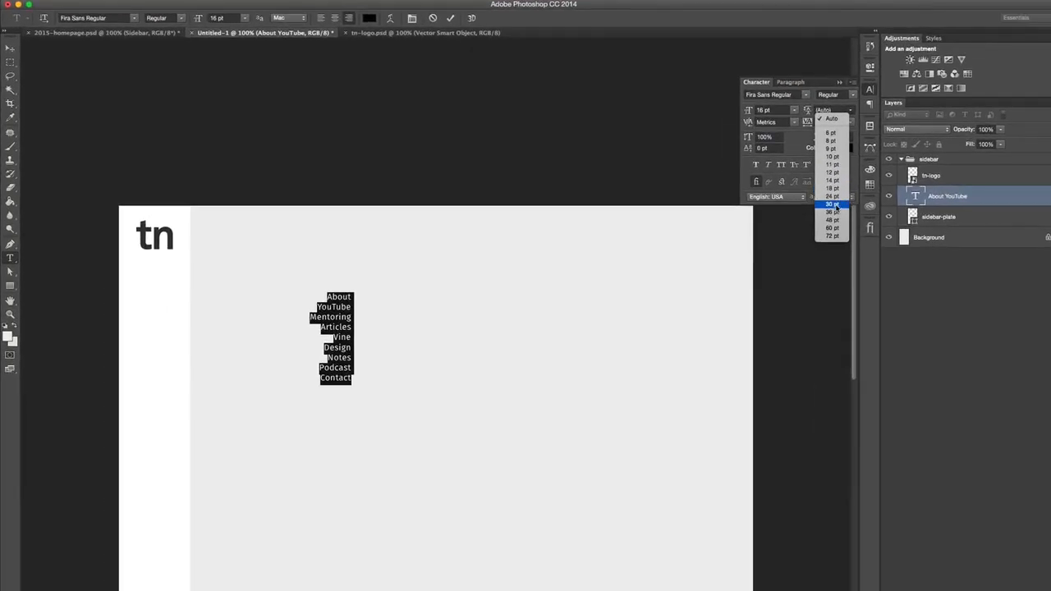
pyautogui.click(833, 204)
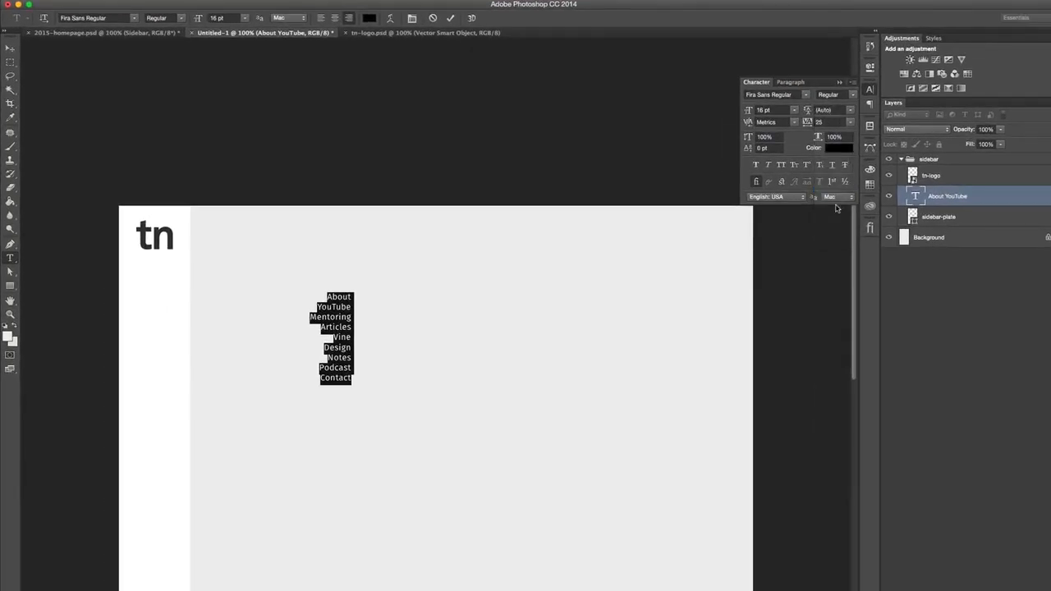
# - Move the menu text into the white sidebar below the logo, flush with the sidebar's right edge
pyautogui.click(10, 50)
pyautogui.moveTo(415, 418); pyautogui.dragTo(255, 459)
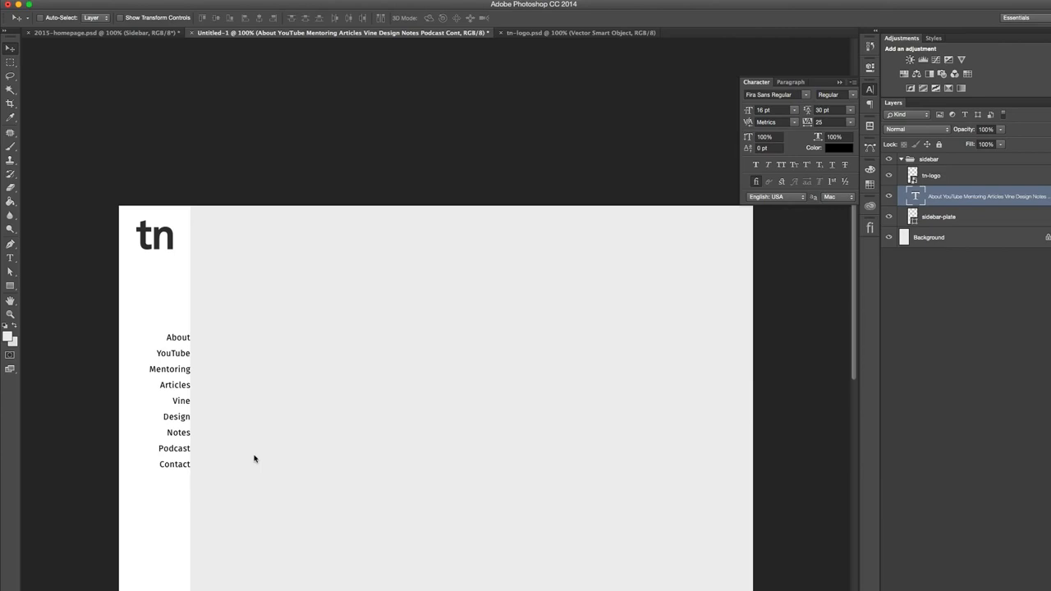
pyautogui.press('super+plus')
pyautogui.press('super+plus')
pyautogui.press('super+plus')
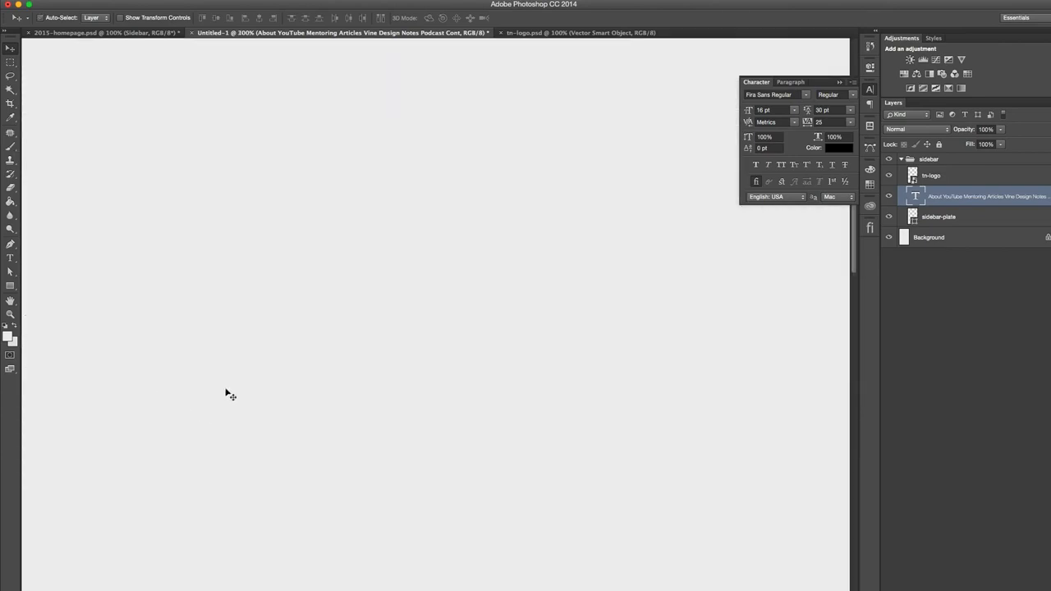
pyautogui.moveTo(228, 394); pyautogui.dragTo(490, 366)
pyautogui.moveTo(259, 412); pyautogui.dragTo(449, 519)
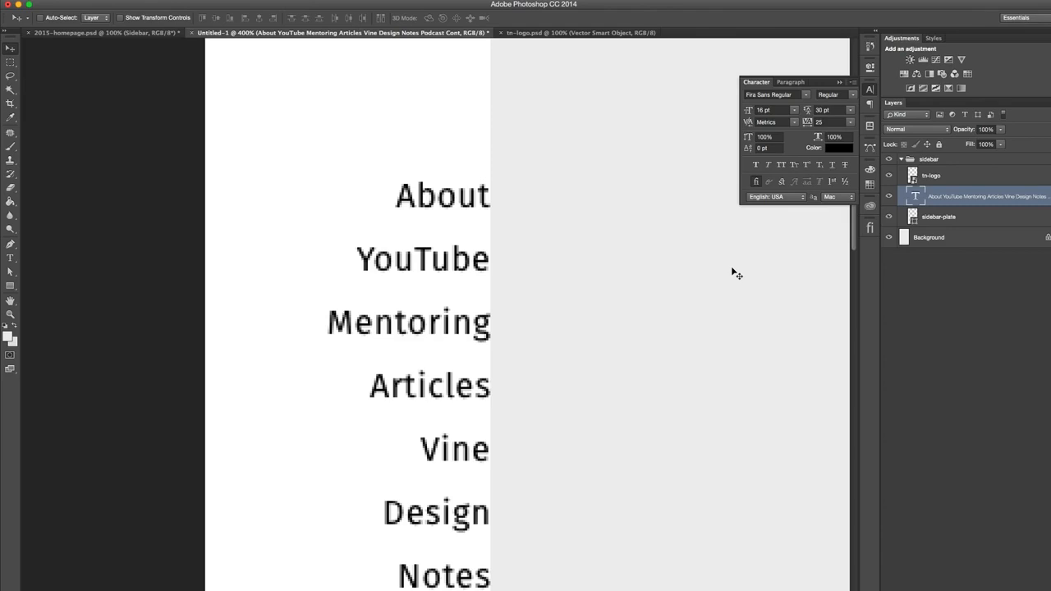
# - Shift the menu text 20 px inward from the sidebar's right edge
pyautogui.hotkey('shift', 'Left')
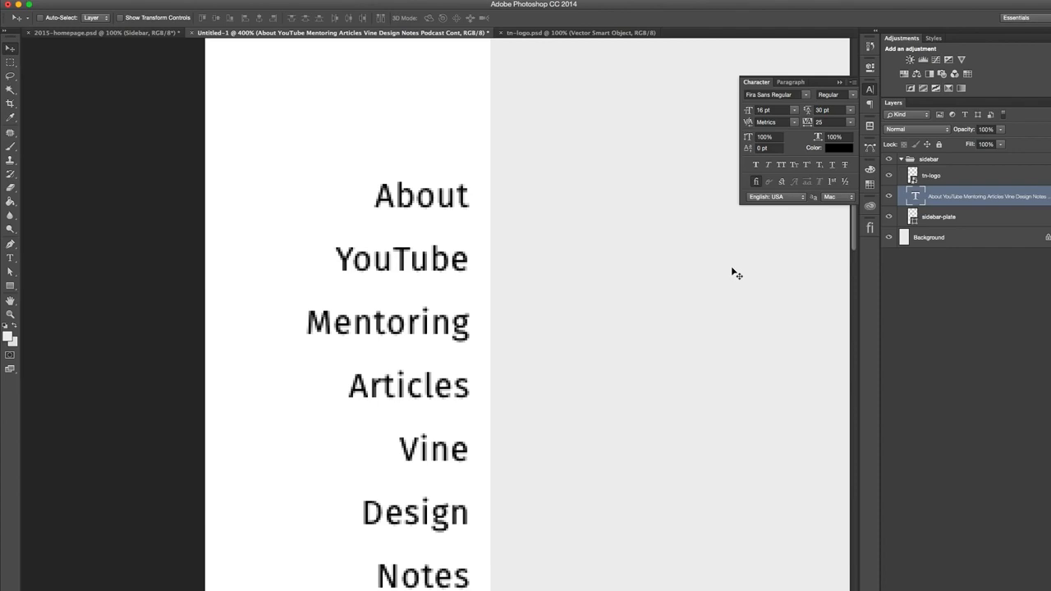
pyautogui.hotkey('shift', 'Left')
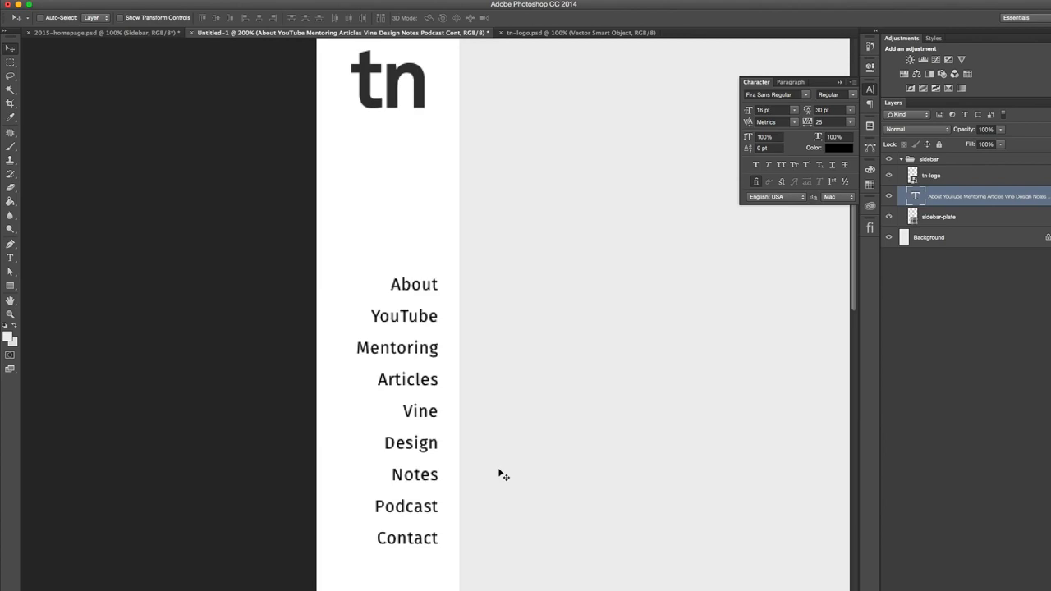
pyautogui.scroll(-1, 498, 470)
pyautogui.scroll(8, 498, 469)
pyautogui.scroll(-3, 498, 469)
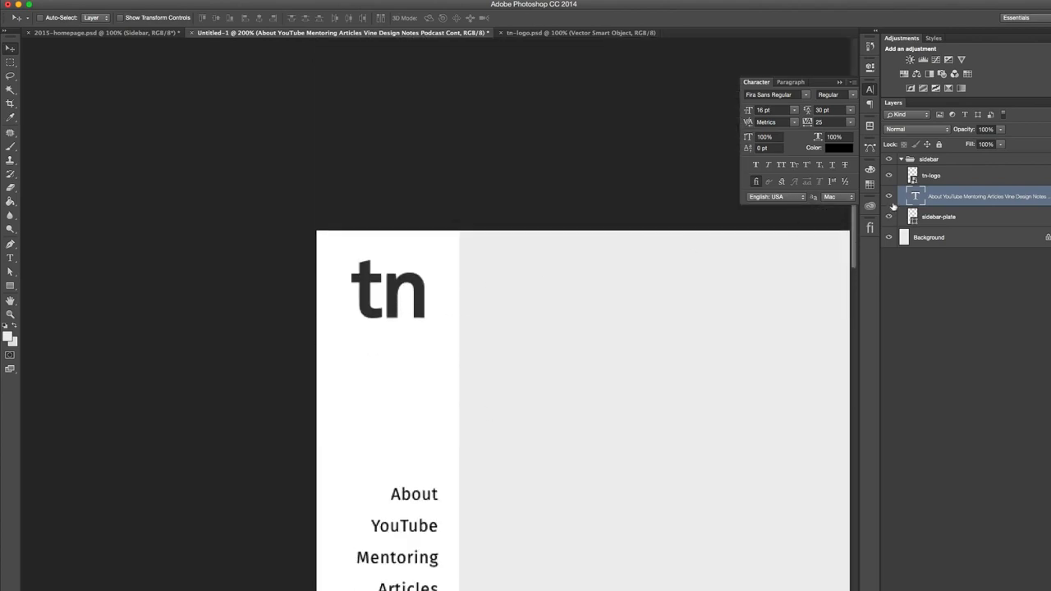
# - Select the tn-logo layer and examine the active-item marker on the existing website by switching between Notes and Articles
pyautogui.click(949, 175)
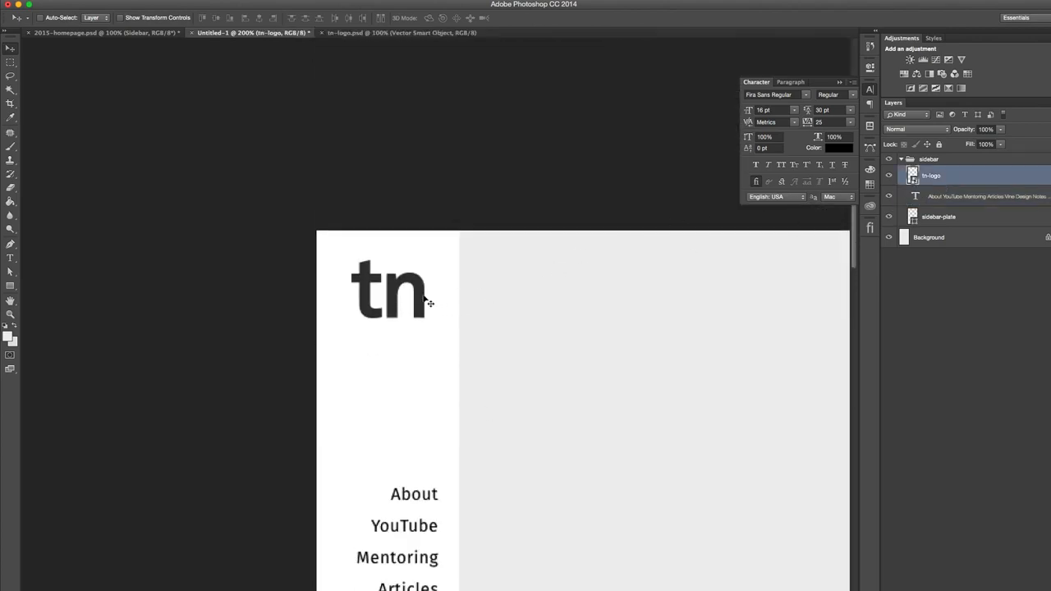
pyautogui.scroll(-3, 417, 463)
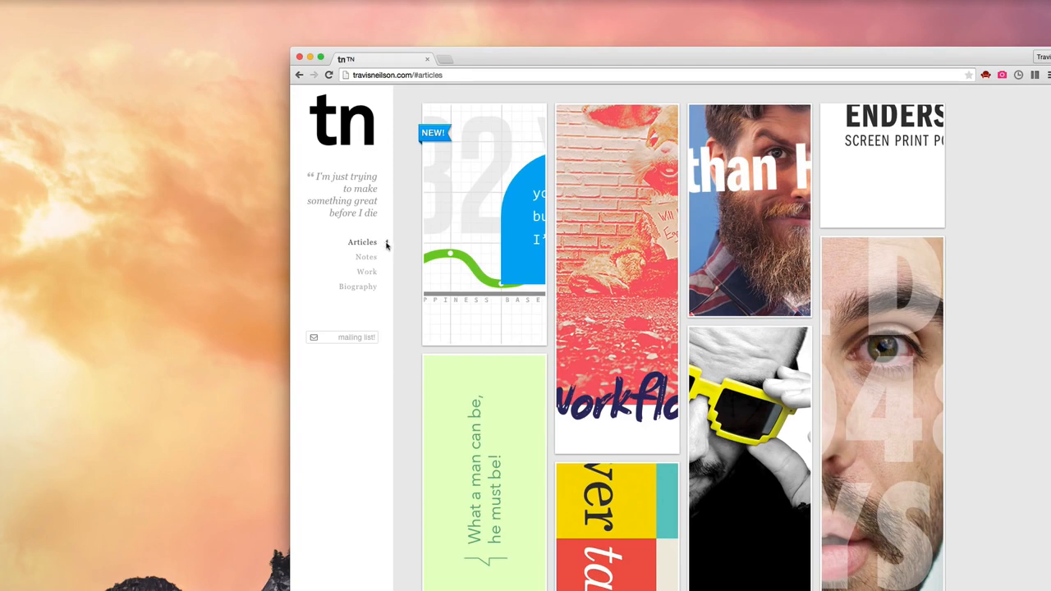
pyautogui.click(367, 258)
pyautogui.click(370, 244)
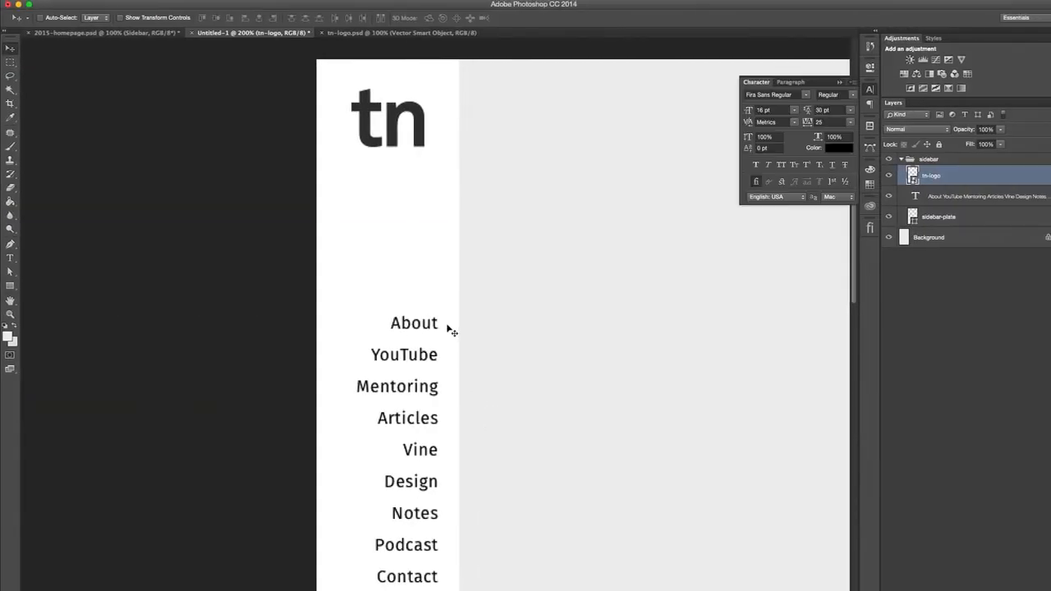
# - Check the Use Shift Key for Tool Switch option in the General preferences
pyautogui.press('t')
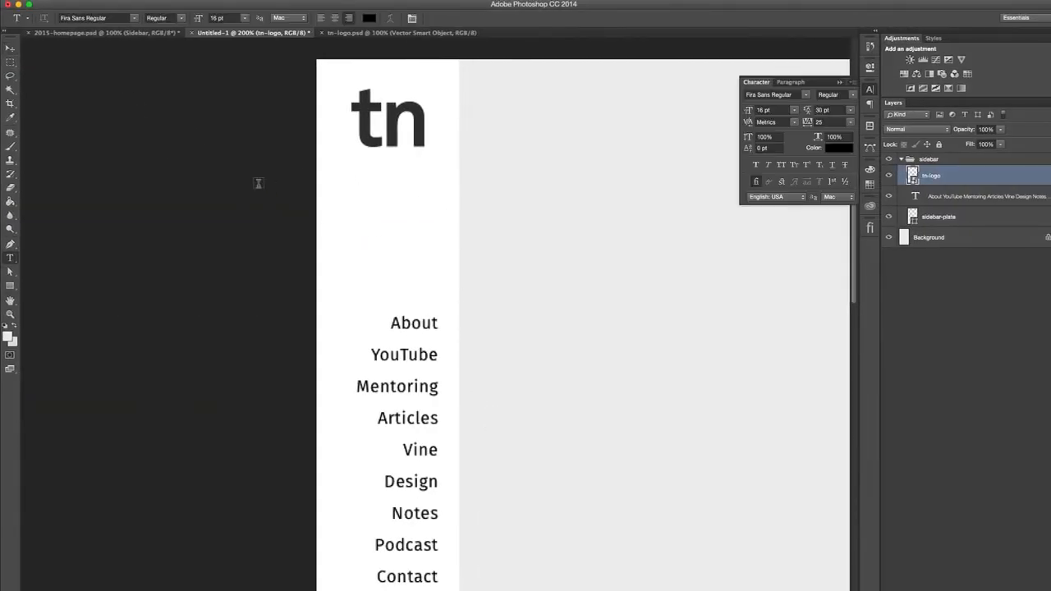
pyautogui.press('u')
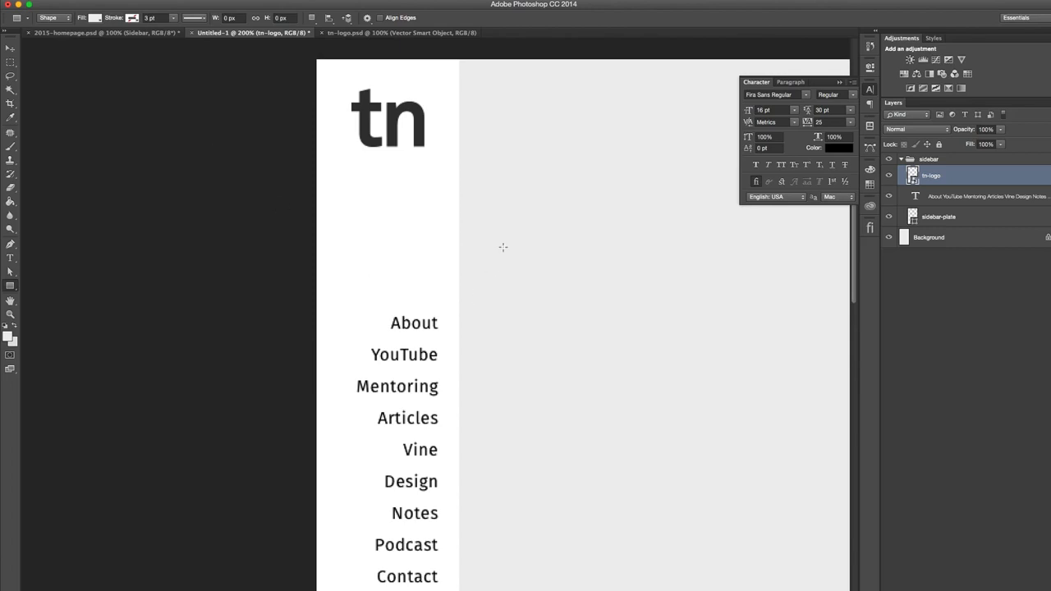
pyautogui.hotkey('shift', 'u')
pyautogui.press('super+k')
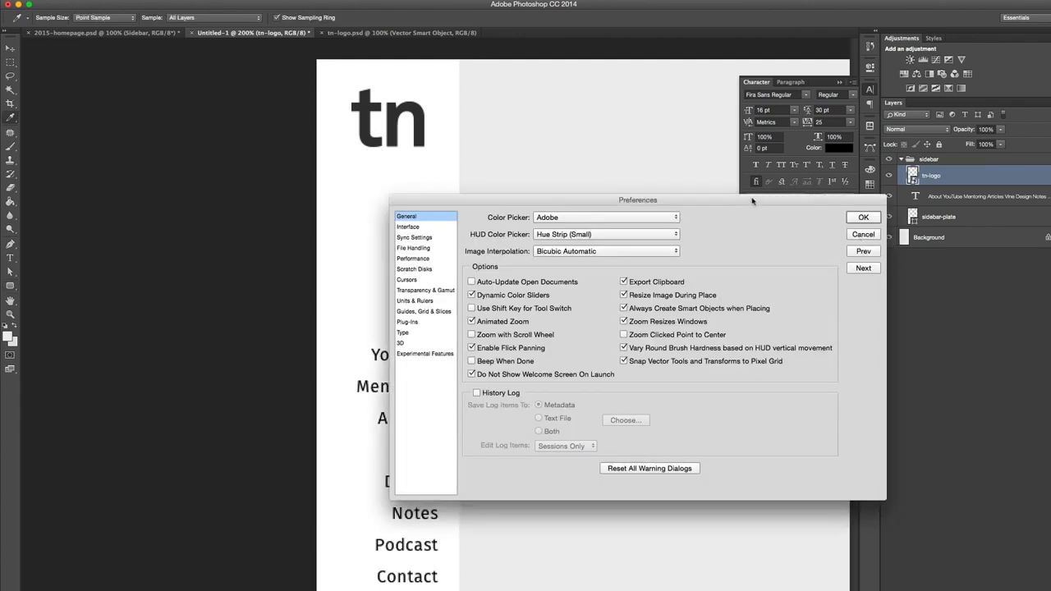
pyautogui.moveTo(752, 200); pyautogui.dragTo(680, 207)
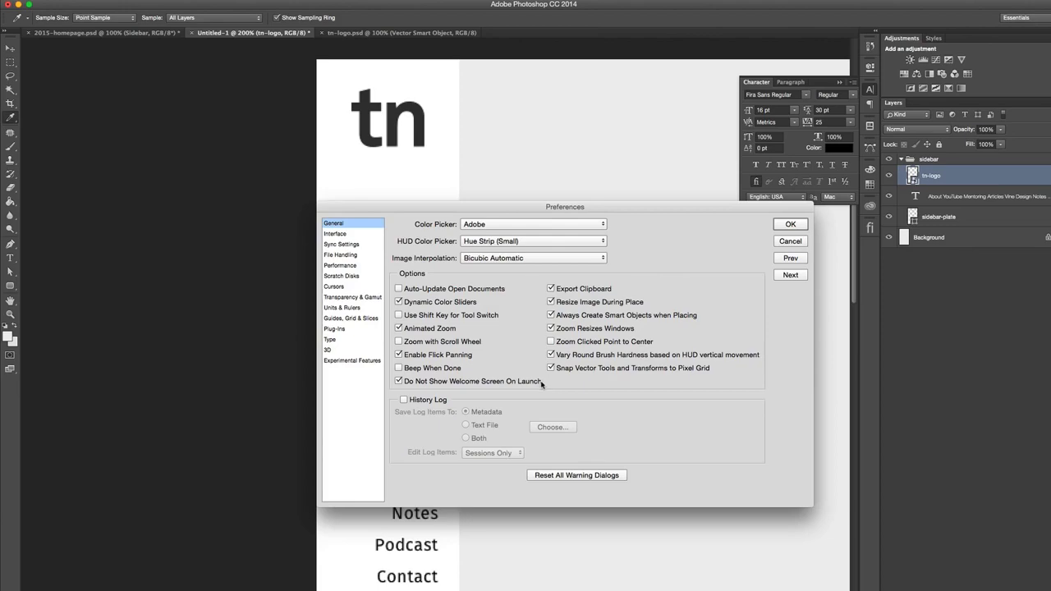
pyautogui.moveTo(509, 207); pyautogui.dragTo(640, 222)
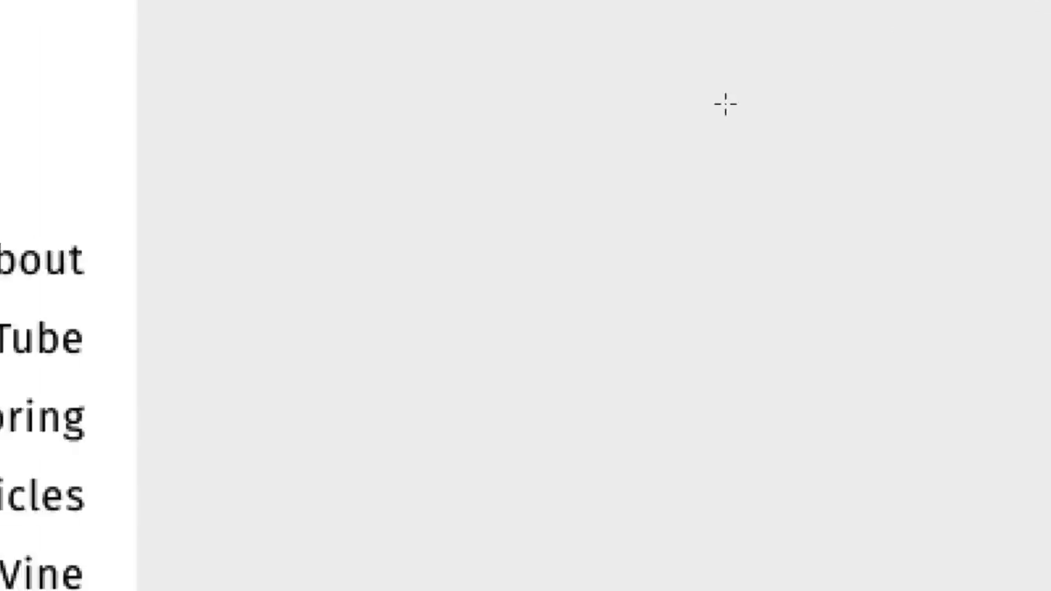
# - Create a three-sided polygon 10 px wide and 10 px high on the gray area with the Polygon tool
pyautogui.hotkey('shift', 'u')
pyautogui.hotkey('shift', 'u')
pyautogui.hotkey('shift', 'u')
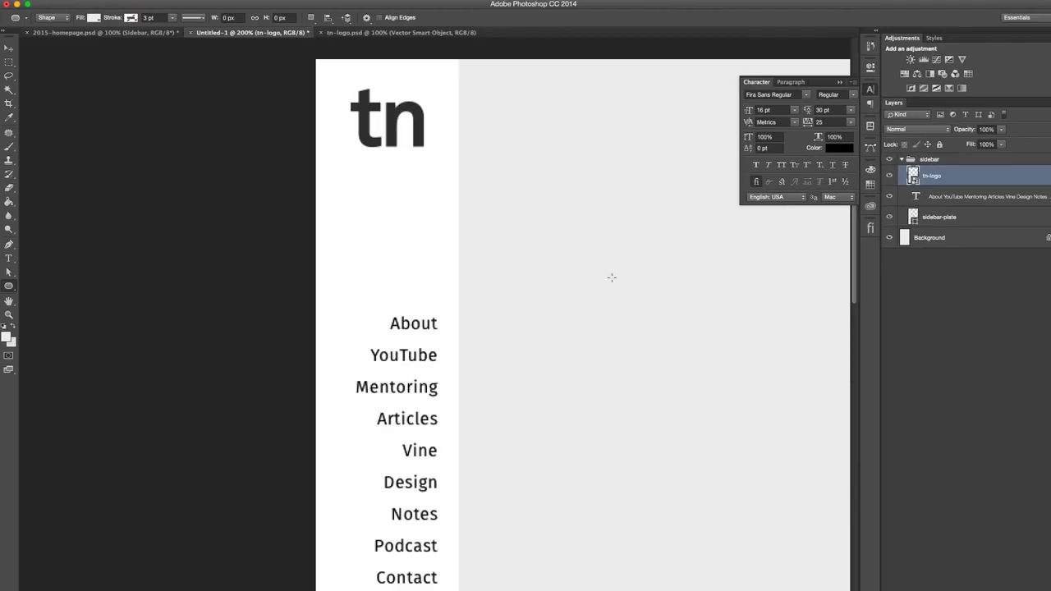
pyautogui.hotkey('shift', 'u')
pyautogui.hotkey('shift', 'u')
pyautogui.hotkey('shift', 'u')
pyautogui.hotkey('shift', 'u')
pyautogui.hotkey('shift', 'u')
pyautogui.hotkey('shift', 'u')
pyautogui.hotkey('shift', 'u')
pyautogui.hotkey('shift', 'u')
pyautogui.hotkey('shift', 'u')
pyautogui.hotkey('shift', 'u')
pyautogui.hotkey('shift', 'u')
pyautogui.click(620, 284)
pyautogui.doubleClick(683, 323)
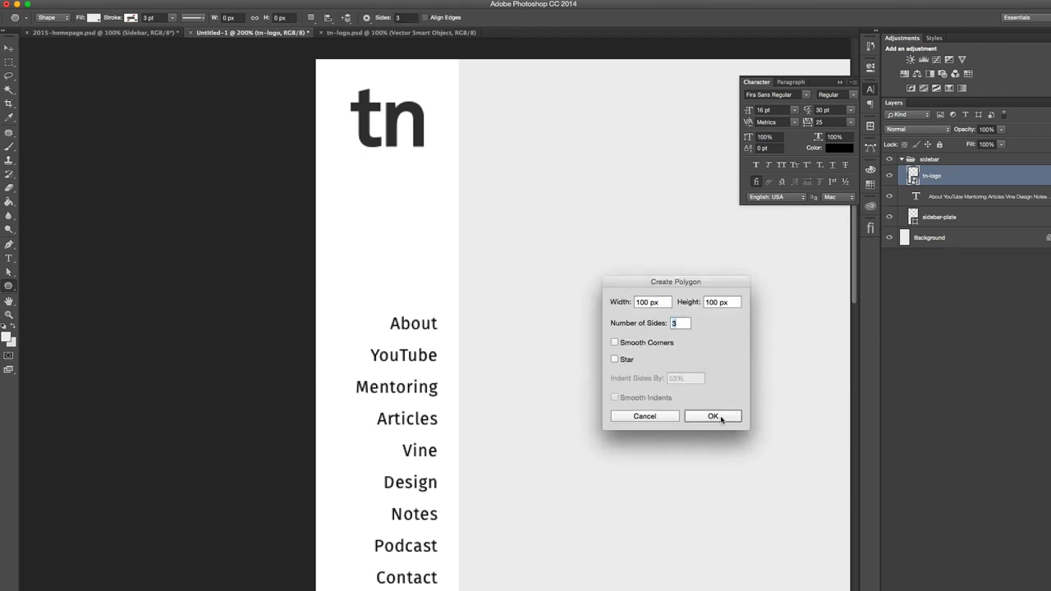
pyautogui.doubleClick(645, 303)
pyautogui.write('10')
pyautogui.tripleClick(710, 301)
pyautogui.press('BackSpace')
pyautogui.write('010')
pyautogui.press('Return')
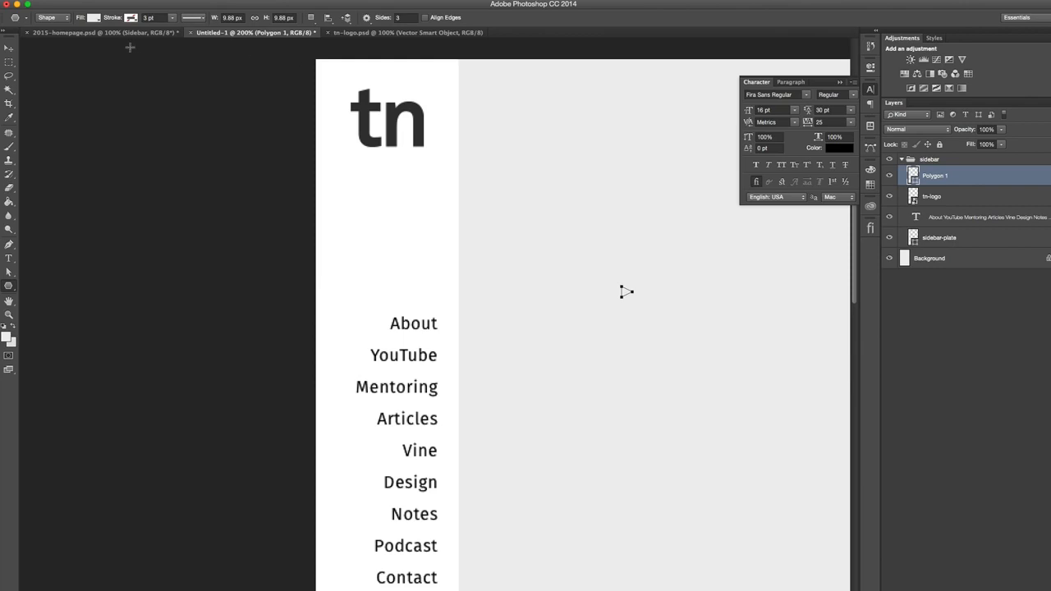
# - Fill the small triangle with black and rotate it 180 degrees to point left
pyautogui.doubleClick(911, 175)
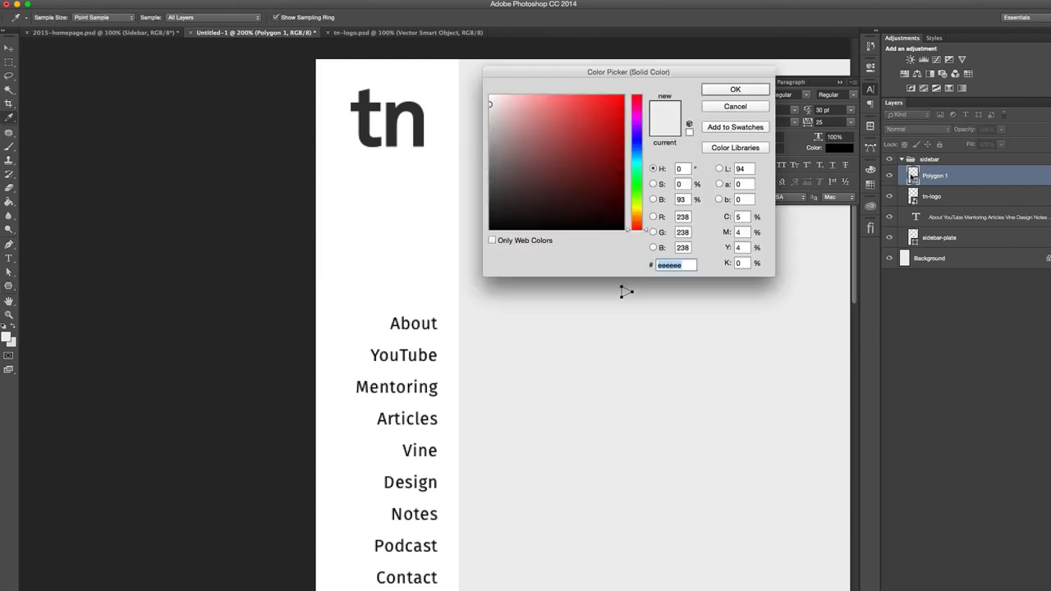
pyautogui.press('Return')
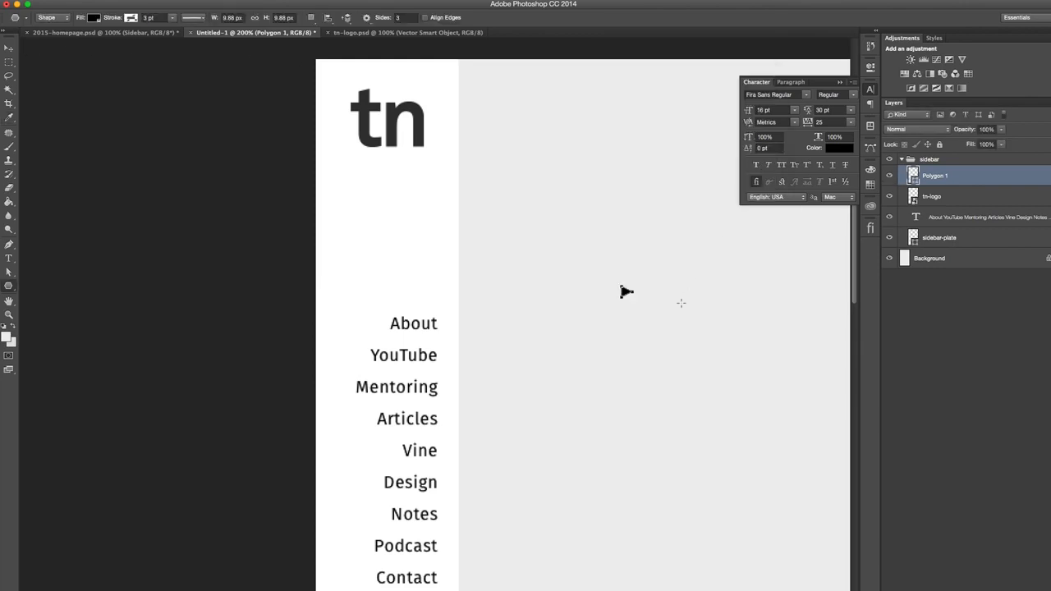
pyautogui.press('super+t')
pyautogui.moveTo(646, 304); pyautogui.dragTo(598, 272)
pyautogui.press('Return')
# - Move the triangle's tip anchor point inward to narrow the shape to 5 px wide
pyautogui.press('super+plus')
pyautogui.press('super+plus')
pyautogui.press('super+plus')
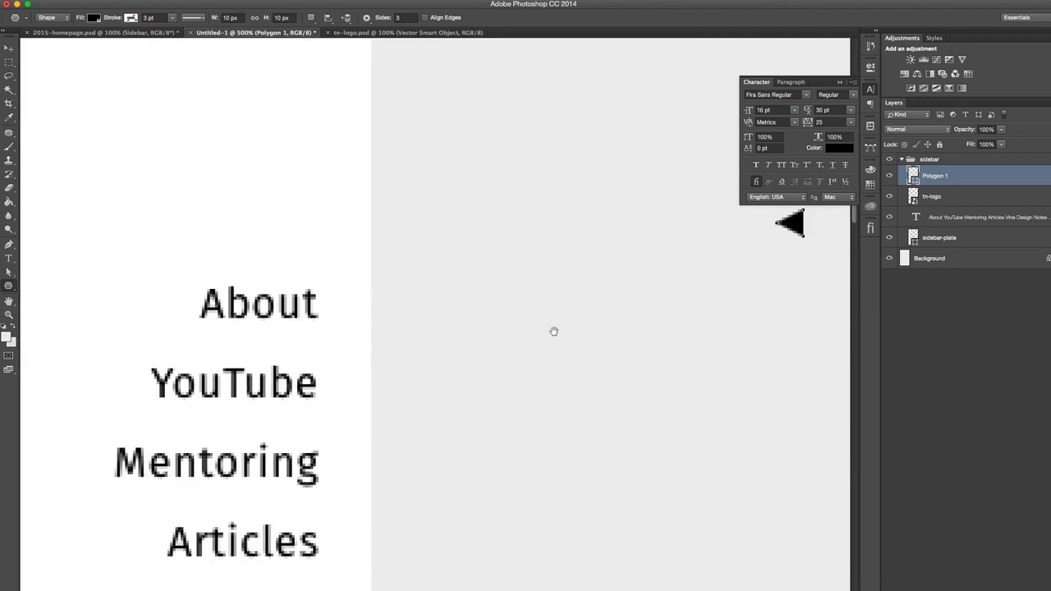
pyautogui.press('a')
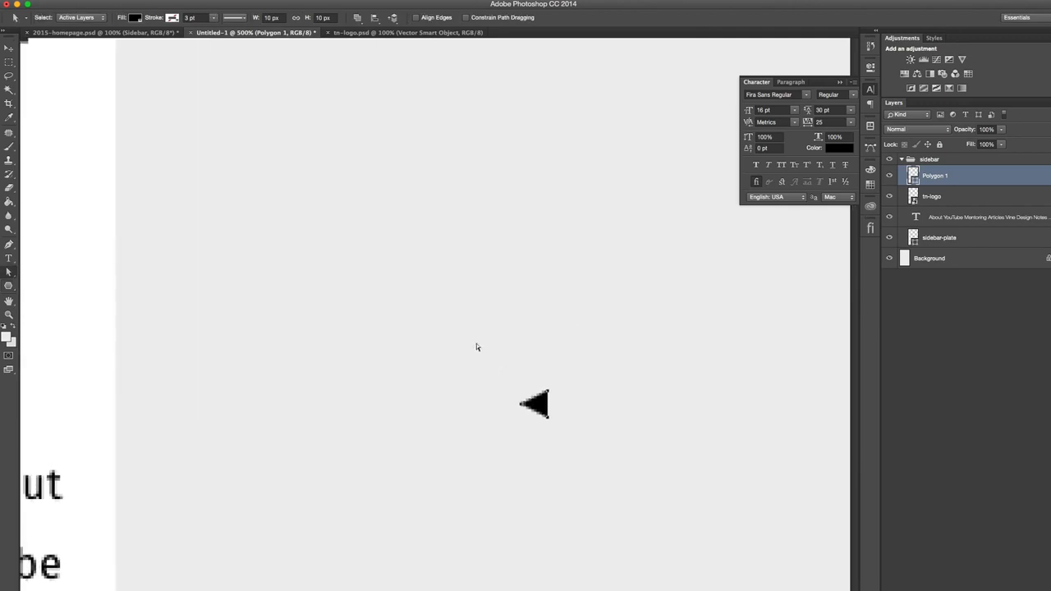
pyautogui.moveTo(498, 396); pyautogui.dragTo(530, 433)
pyautogui.press('Right')
pyautogui.press('Right')
pyautogui.press('Right')
pyautogui.press('Right')
pyautogui.press('Right')
pyautogui.press('Right')
pyautogui.press('Right')
pyautogui.press('Escape')
pyautogui.press('super+1')
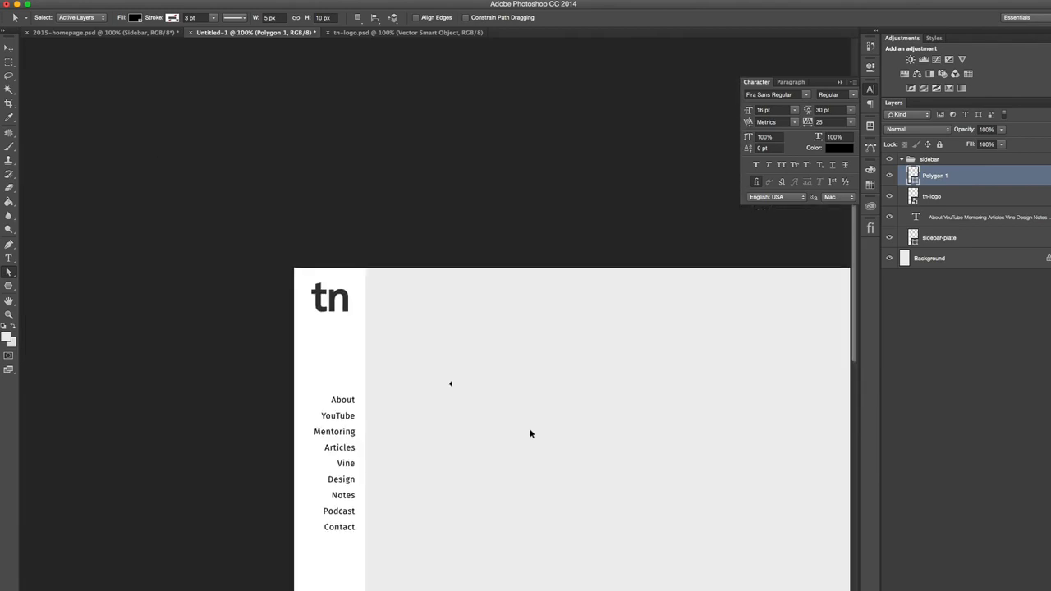
# - Move the triangle into the sidebar, level with the About item and flush against the sidebar's right edge
pyautogui.press('super+equal')
pyautogui.press('super+equal')
pyautogui.press('super+equal')
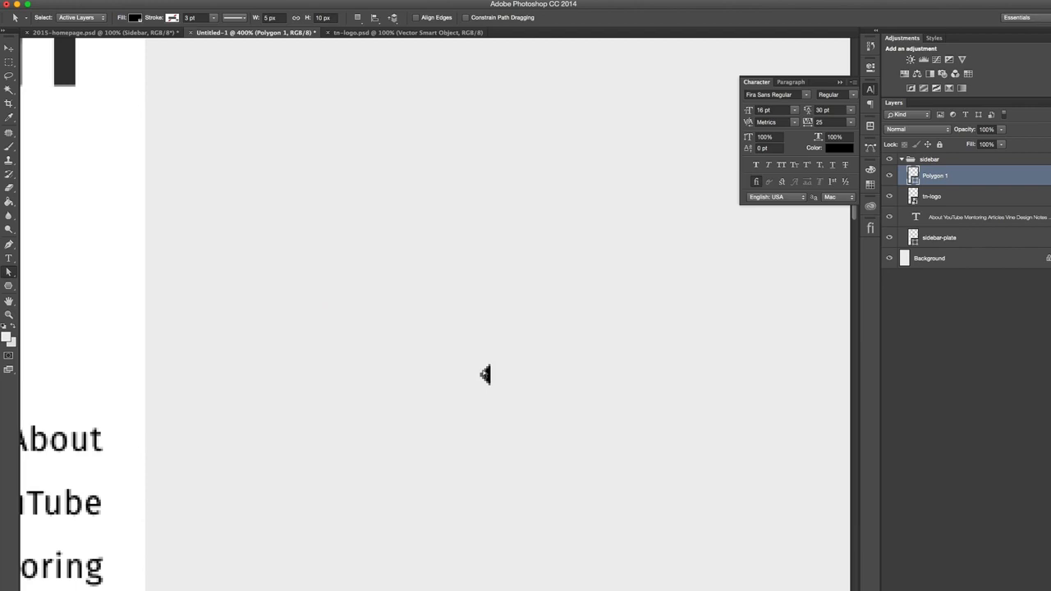
pyautogui.click(486, 376)
pyautogui.moveTo(487, 376); pyautogui.dragTo(119, 441)
pyautogui.hscroll(-5, 224, 394)
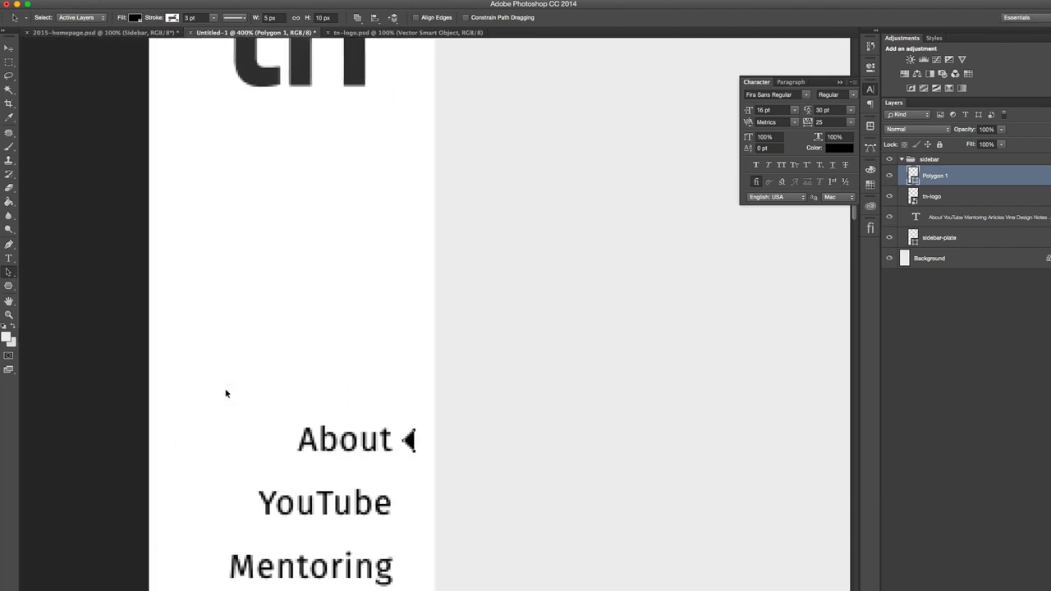
pyautogui.press('Right')
pyautogui.press('Right')
pyautogui.press('Right')
pyautogui.press('Right')
pyautogui.press('Right')
pyautogui.press('Right')
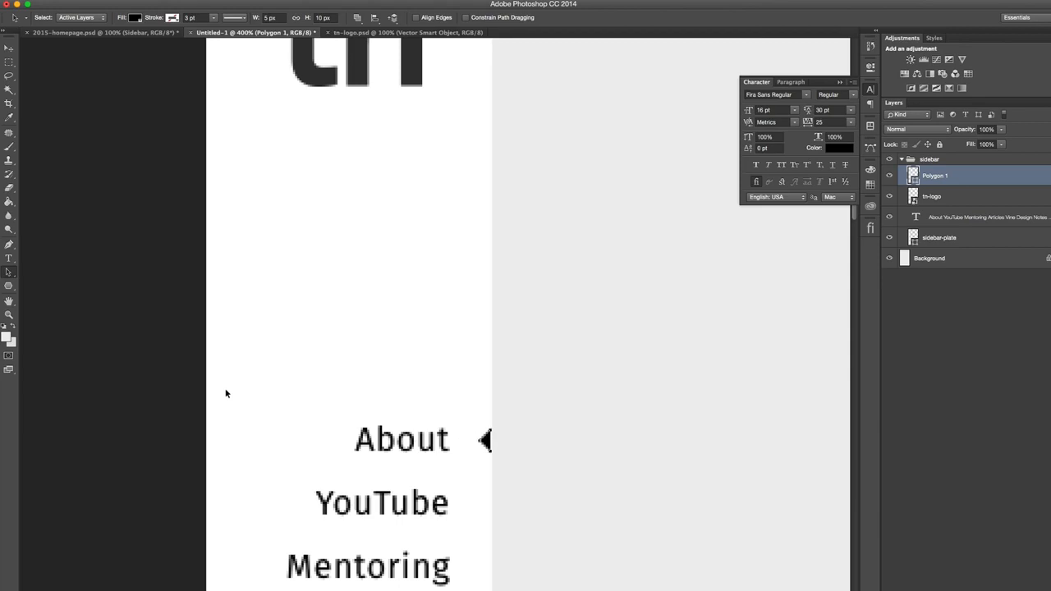
# - Nudge the arrow about 10 px left, away from the sidebar's right edge
pyautogui.press('Left')
pyautogui.press('Left')
pyautogui.press('Left')
pyautogui.press('Left')
pyautogui.press('Left')
pyautogui.press('Left')
pyautogui.click(980, 197)
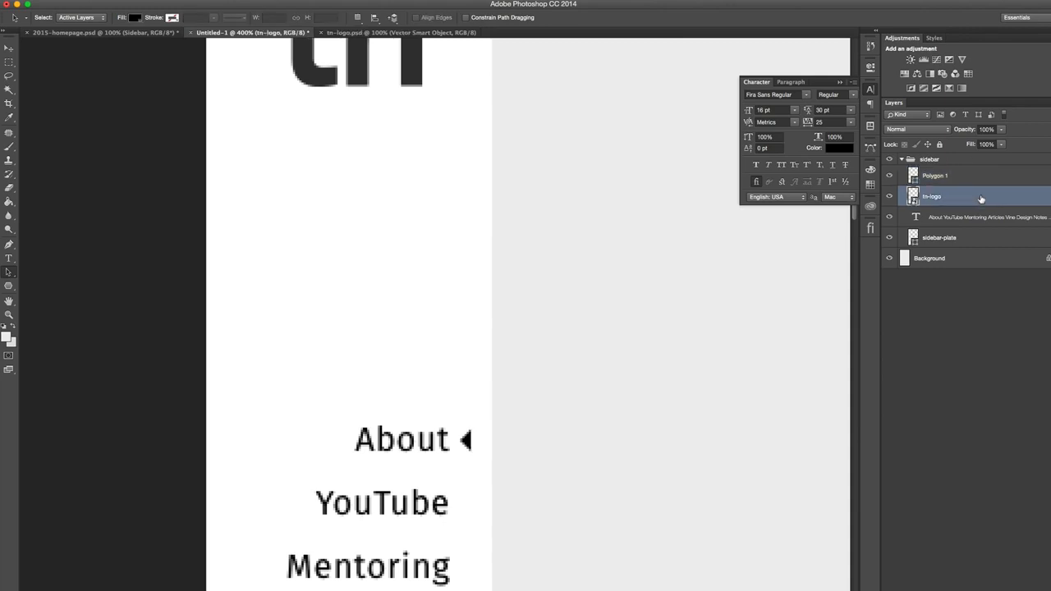
pyautogui.click(982, 176)
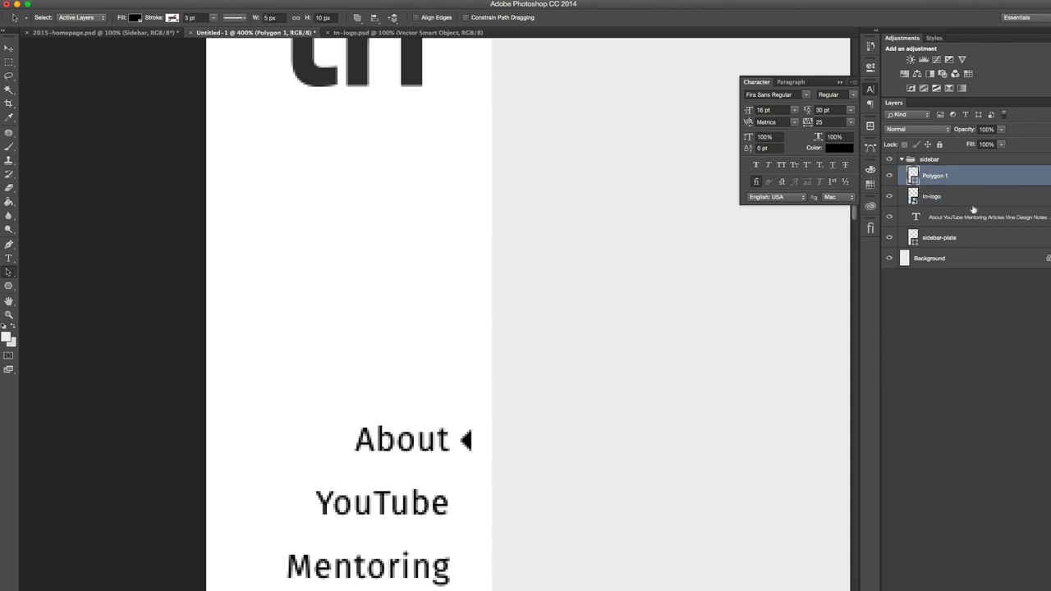
# - Nudge the menu text about 5 px left so a gap separates it from the arrow
pyautogui.click(972, 218)
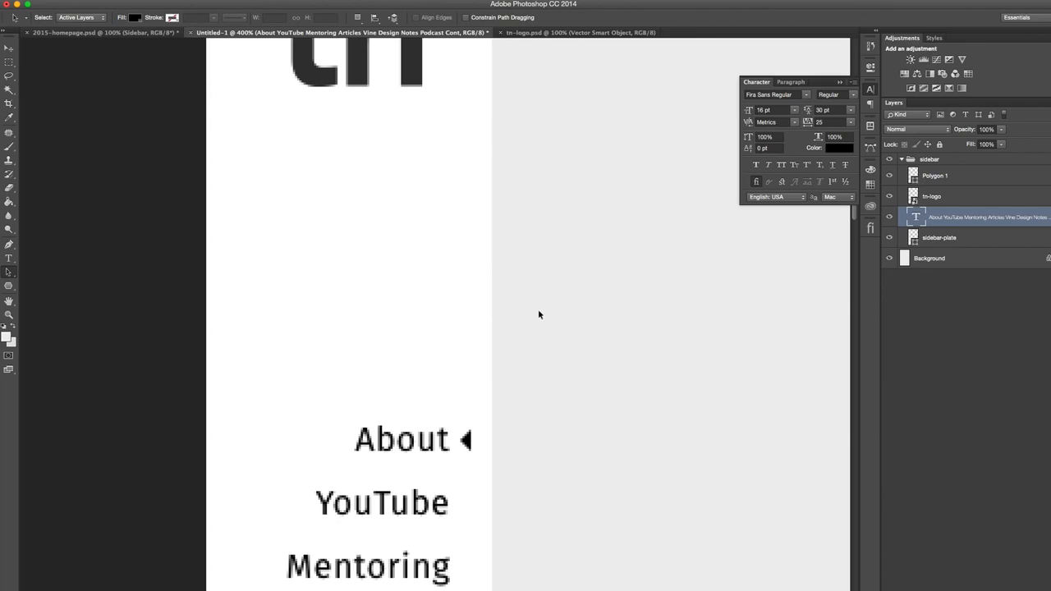
pyautogui.press('v')
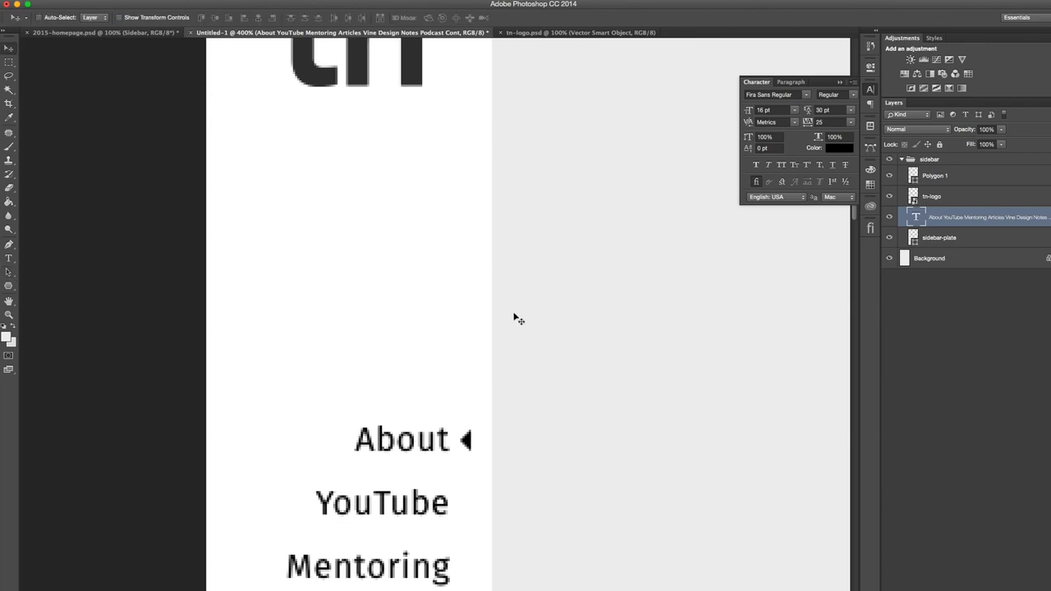
pyautogui.hotkey('shift', 'Right')
pyautogui.hotkey('shift', 'Right')
pyautogui.hotkey('shift', 'Left')
pyautogui.hotkey('shift', 'Left')
pyautogui.hotkey('shift', 'Right')
pyautogui.press('Left')
pyautogui.press('Left')
pyautogui.press('Left')
pyautogui.press('Left')
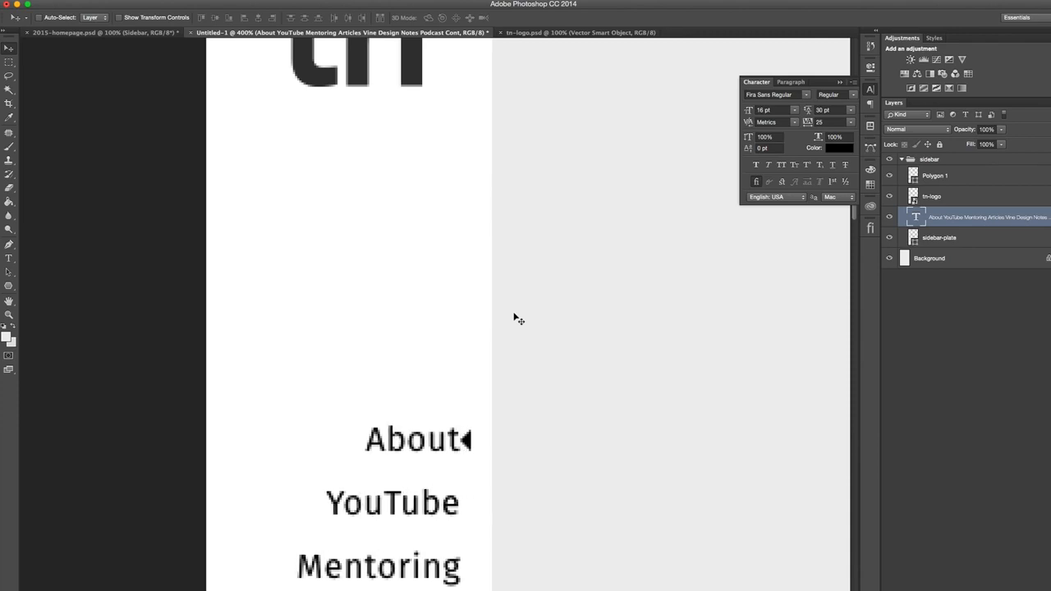
pyautogui.hotkey('shift', 'Left')
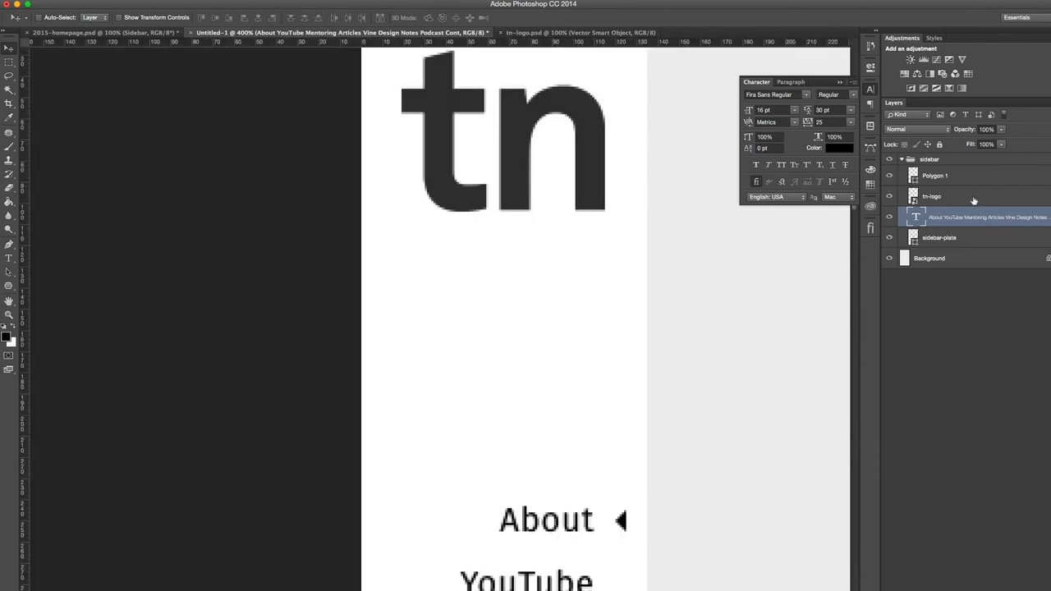
# - Scale the tn logo proportionally to 90 px wide, using pixels as the transform unit
pyautogui.click(972, 197)
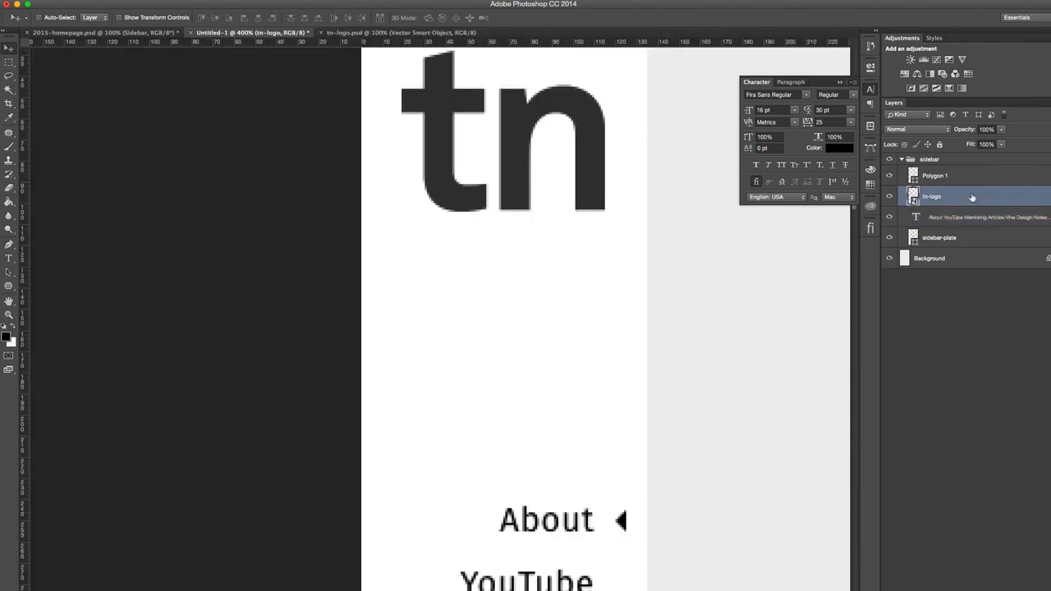
pyautogui.hotkey('ctrl', 't')
pyautogui.click(195, 18)
pyautogui.click(196, 20)
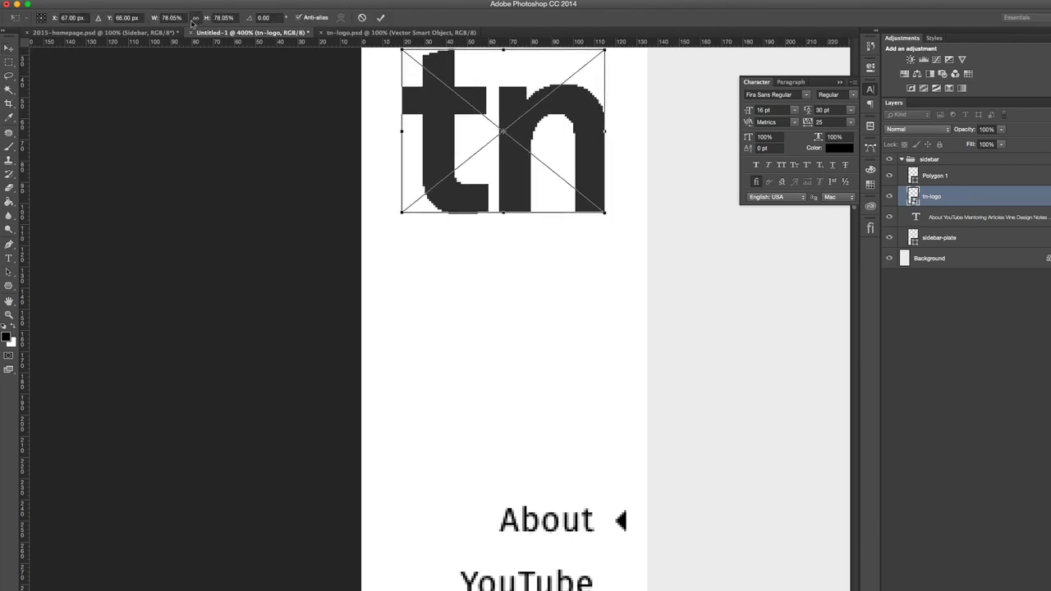
pyautogui.rightClick(172, 20)
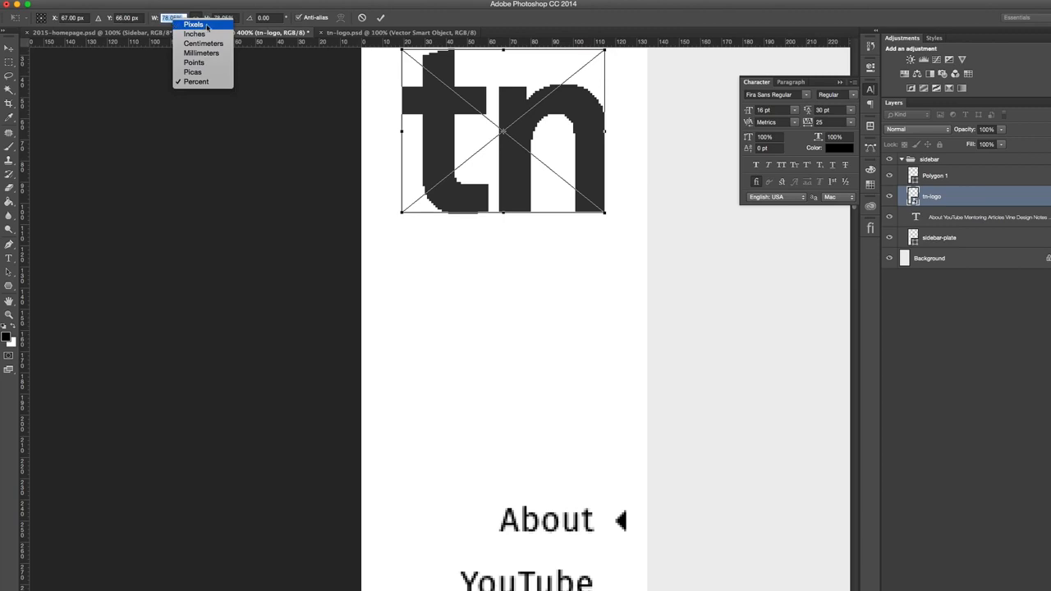
pyautogui.click(203, 29)
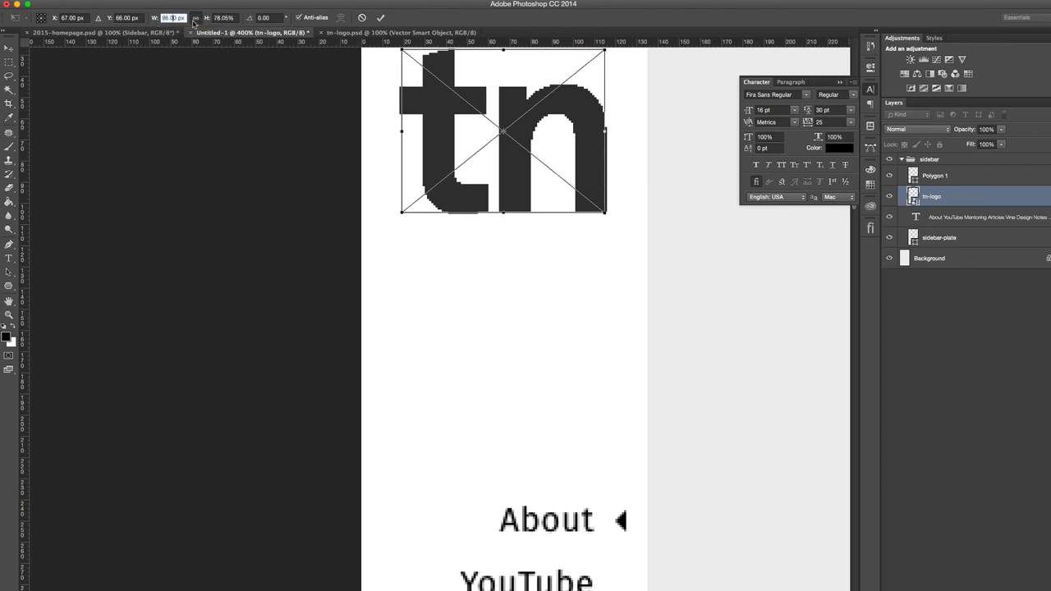
pyautogui.moveTo(164, 17); pyautogui.dragTo(186, 25)
pyautogui.write('90')
pyautogui.press('Return')
pyautogui.press('Return')
# - Check the logo's left and right edges against temporary vertical guides and remove the guides
pyautogui.moveTo(28, 186); pyautogui.dragTo(599, 201)
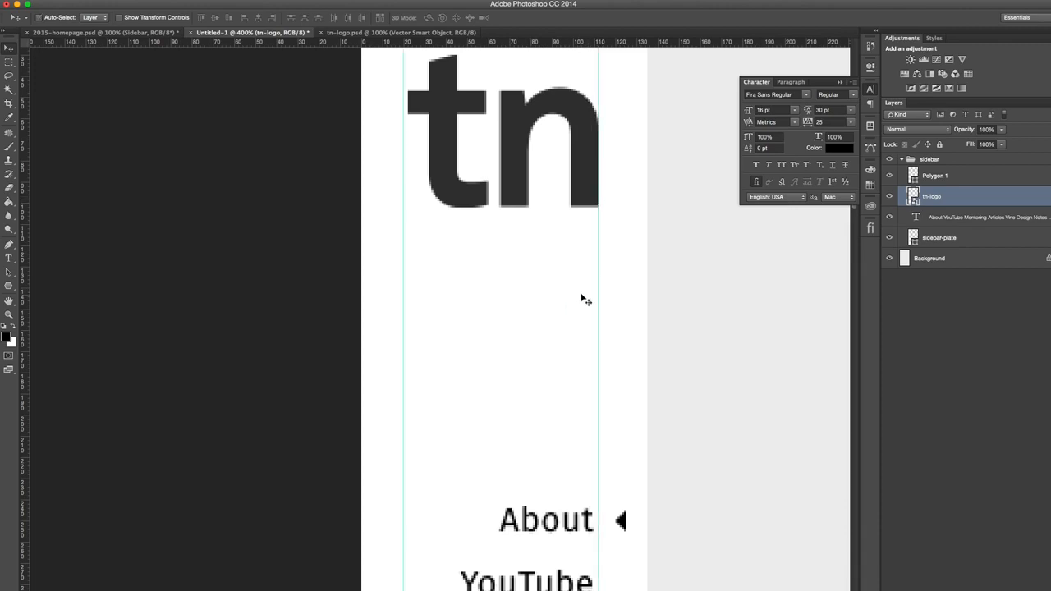
pyautogui.moveTo(599, 282); pyautogui.dragTo(15, 289)
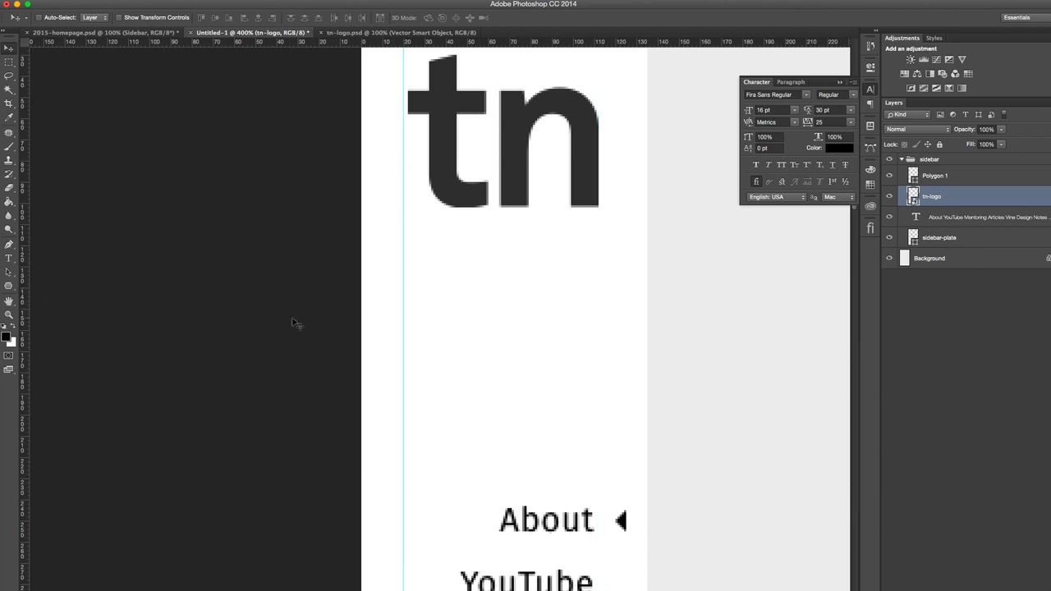
pyautogui.moveTo(405, 300); pyautogui.dragTo(20, 312)
# - Nudge the tn logo down 3 px within the sidebar
pyautogui.press('super+minus')
pyautogui.press('super+minus')
pyautogui.press('super+minus')
pyautogui.press('super+minus')
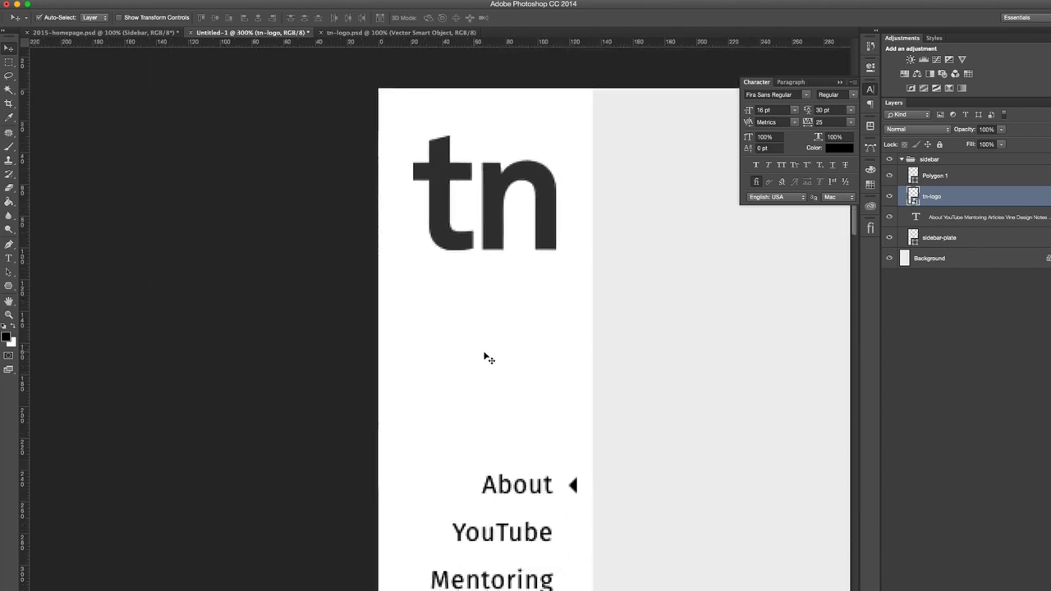
pyautogui.press('super+equal')
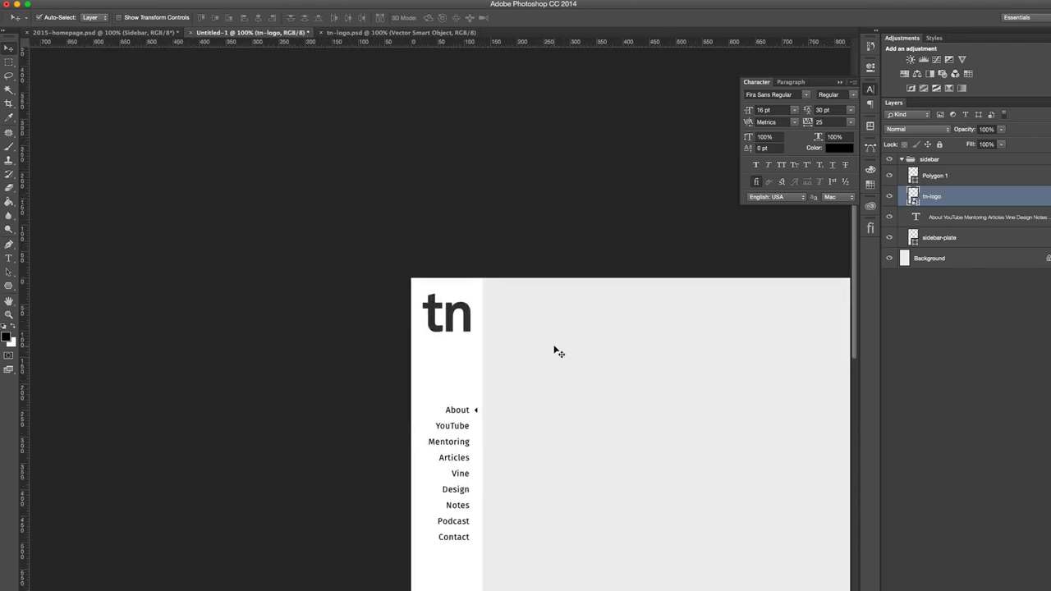
pyautogui.hscroll(5, 500, 343)
pyautogui.scroll(-1, 500, 342)
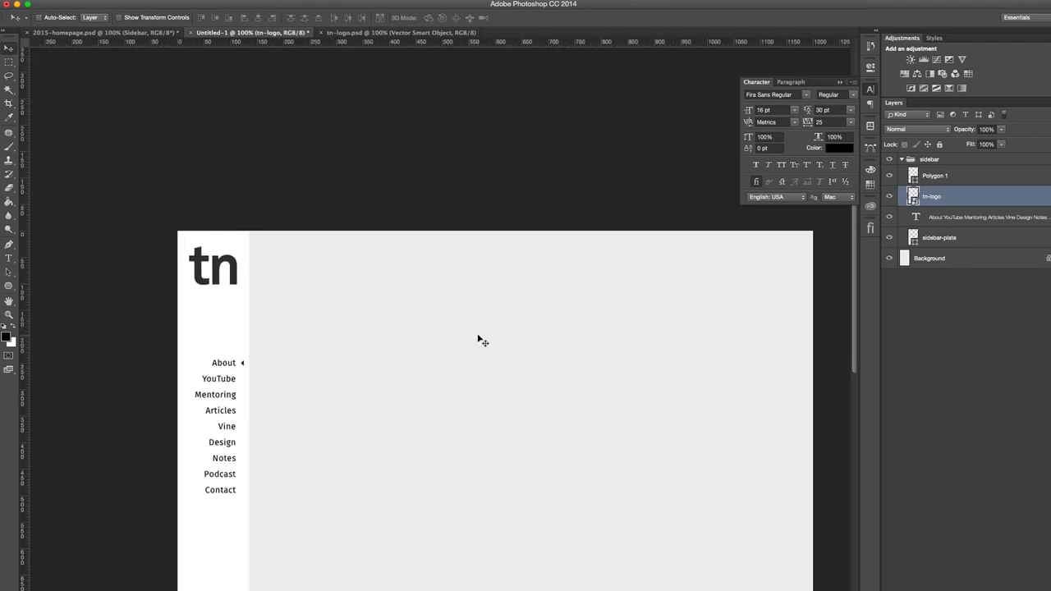
pyautogui.press('Down')
pyautogui.press('Down')
pyautogui.press('Down')
pyautogui.press('Down')
pyautogui.press('Down')
pyautogui.press('Down')
pyautogui.press('Down')
pyautogui.press('Down')
pyautogui.press('Down')
pyautogui.press('Down')
pyautogui.press('Down')
pyautogui.press('Down')
pyautogui.press('Down')
pyautogui.press('Down')
pyautogui.press('Down')
pyautogui.press('Down')
pyautogui.press('Down')
pyautogui.press('Down')
# - Rename the triangle's layer from Polygon 1 to select-arrow
pyautogui.click(954, 180)
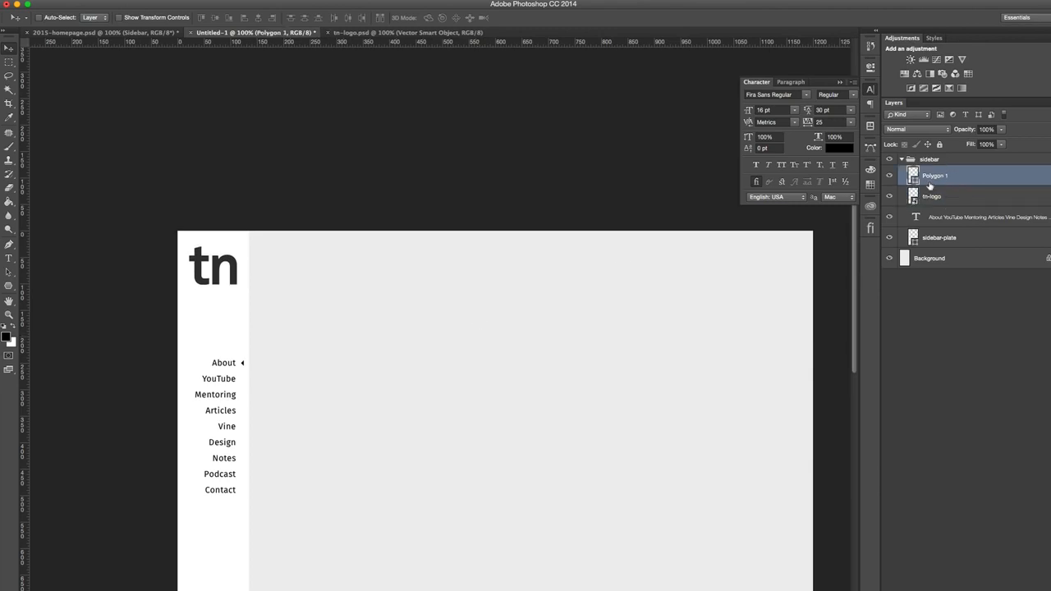
pyautogui.doubleClick(934, 176)
pyautogui.write('arrow')
pyautogui.write('select')
pyautogui.write('-')
pyautogui.press('Return')
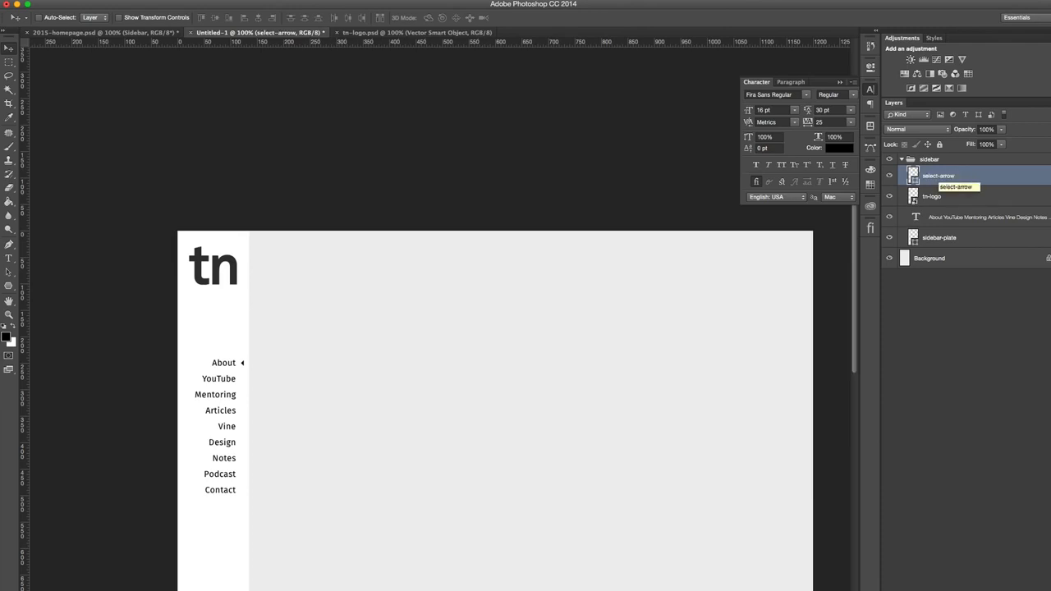
# - Color all menu items from YouTube through Contact gray #999, leaving out the active About item
pyautogui.click(958, 220)
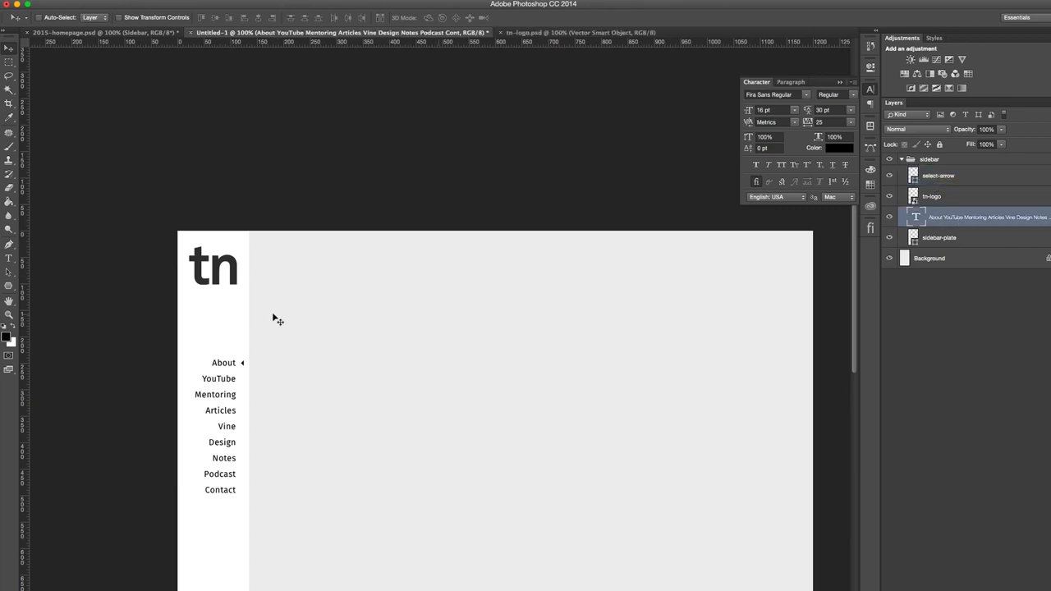
pyautogui.press('t')
pyautogui.click(225, 379)
pyautogui.click(238, 362)
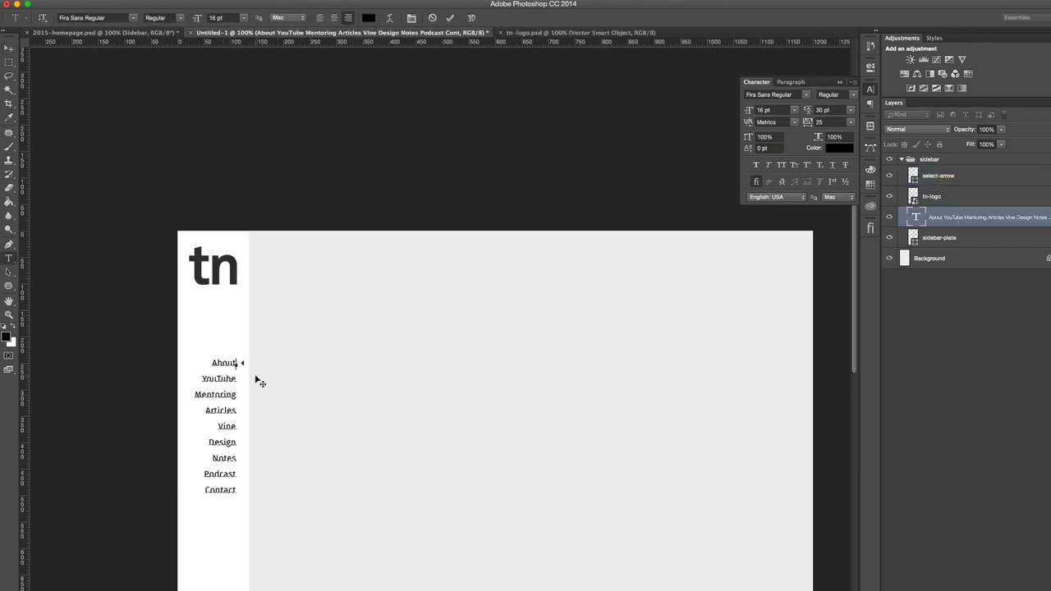
pyautogui.hotkey('shift', 'Down')
pyautogui.hotkey('shift', 'Down')
pyautogui.hotkey('shift', 'Down')
pyautogui.hotkey('shift', 'Down')
pyautogui.hotkey('shift', 'Down')
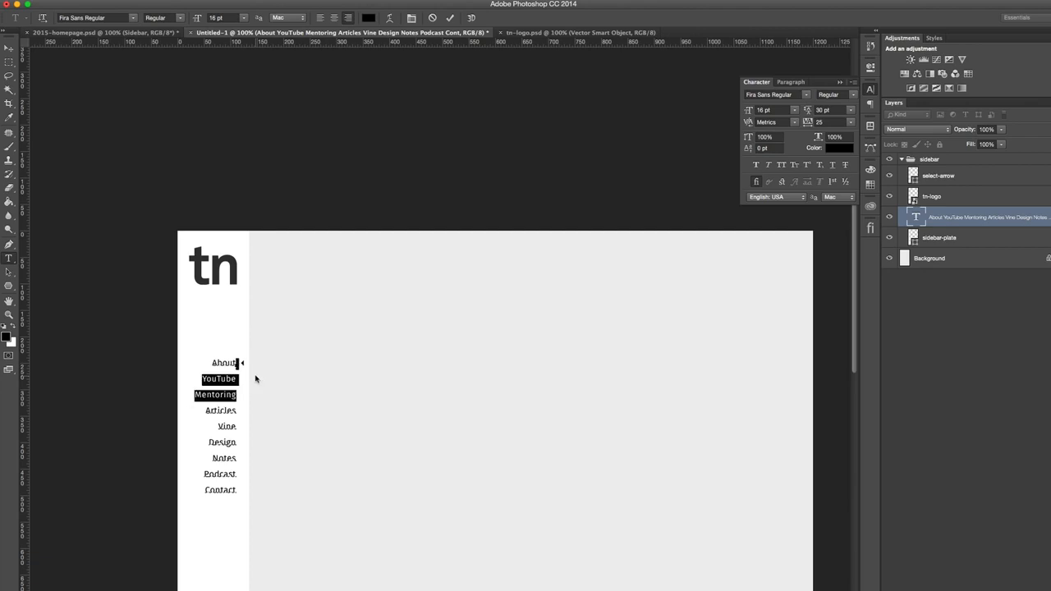
pyautogui.hotkey('shift', 'Down')
pyautogui.hotkey('shift', 'Down')
pyautogui.hotkey('shift', 'Down')
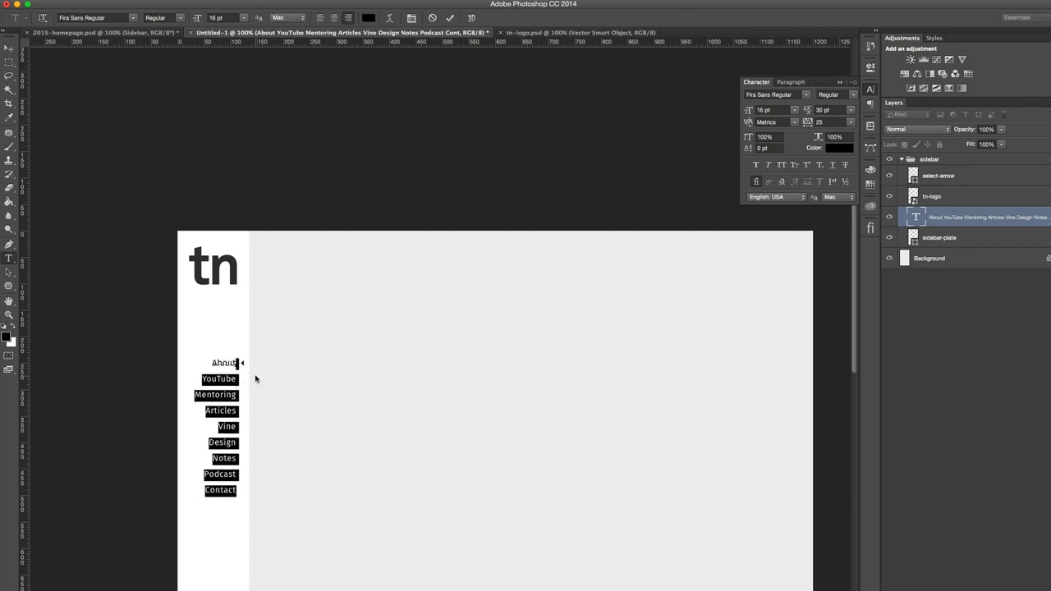
pyautogui.click(833, 148)
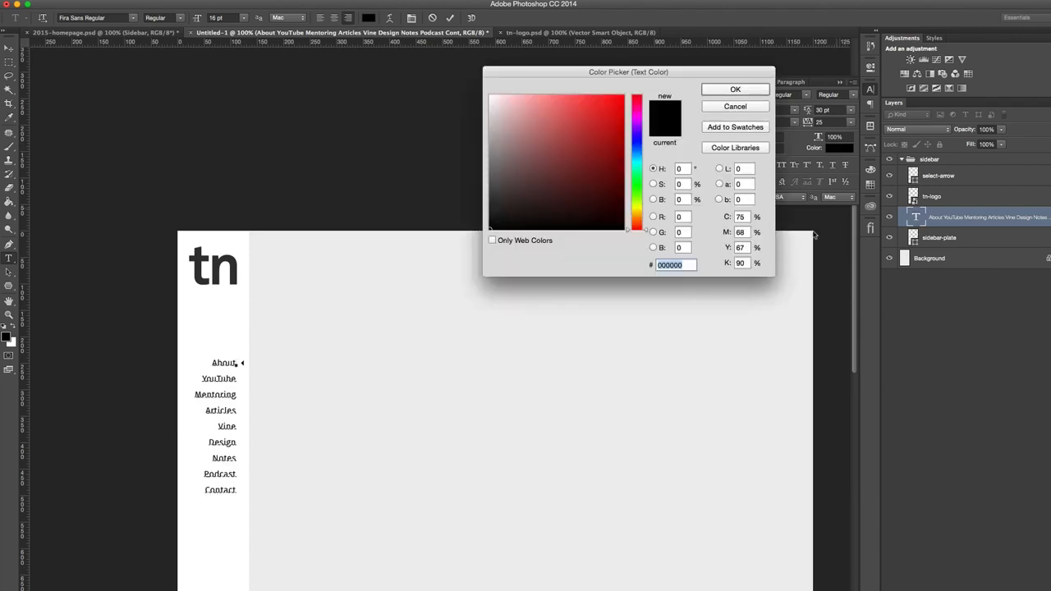
pyautogui.write('999')
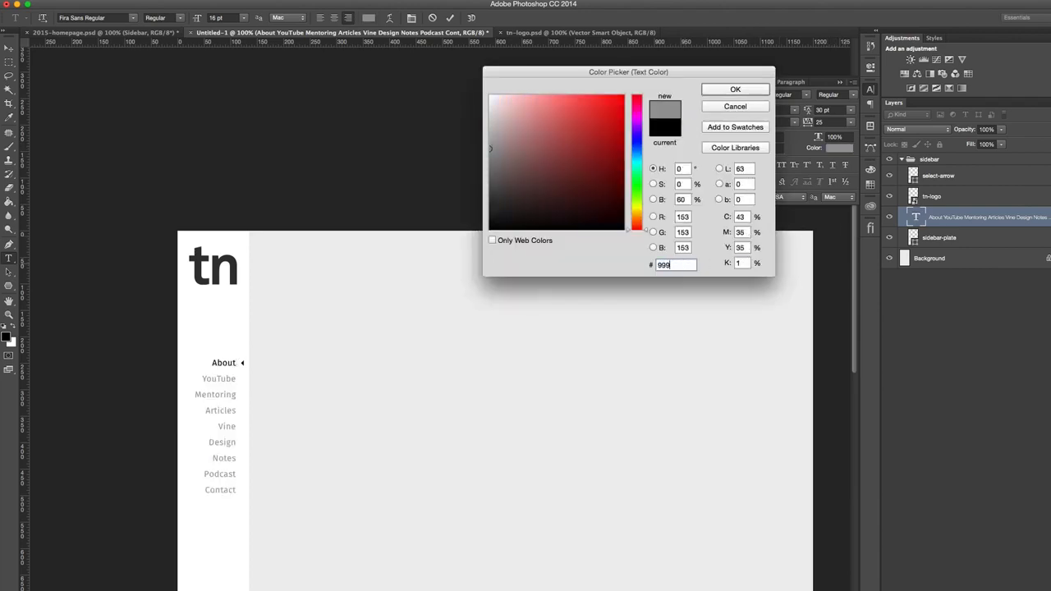
pyautogui.click(718, 91)
pyautogui.click(6, 49)
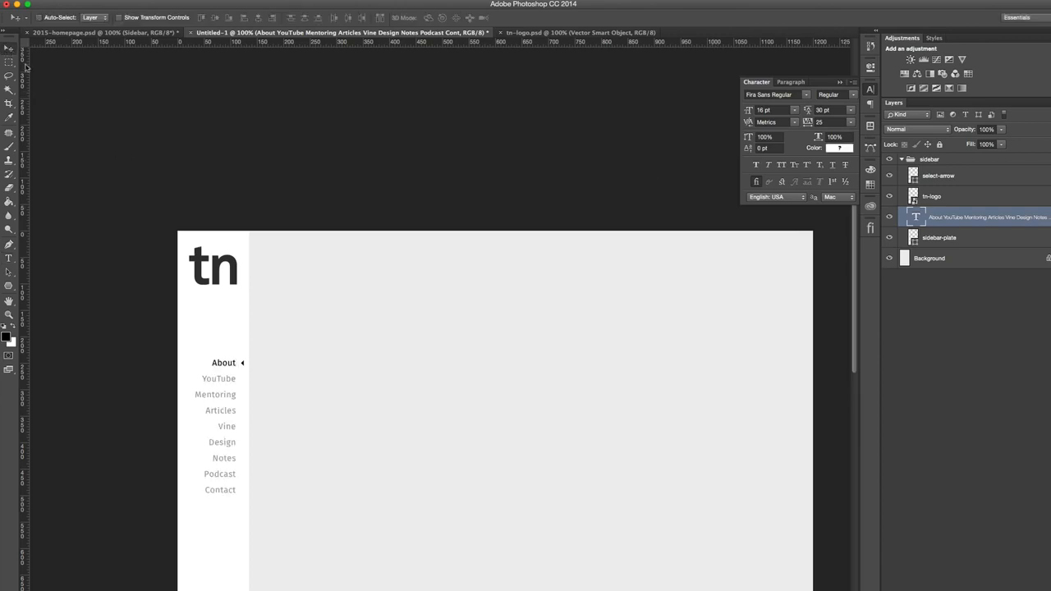
# - Select the select-arrow and menu text layers and stack the arrow directly above the menu, beneath tn-logo
pyautogui.click(948, 175)
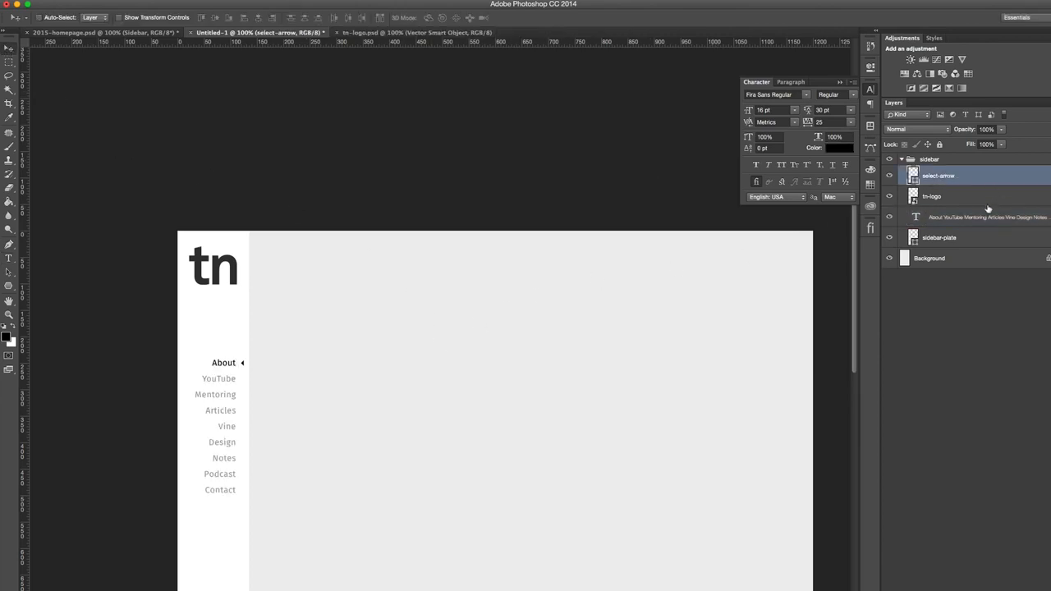
pyautogui.keyDown('super'); pyautogui.click(952, 222); pyautogui.keyUp('super')
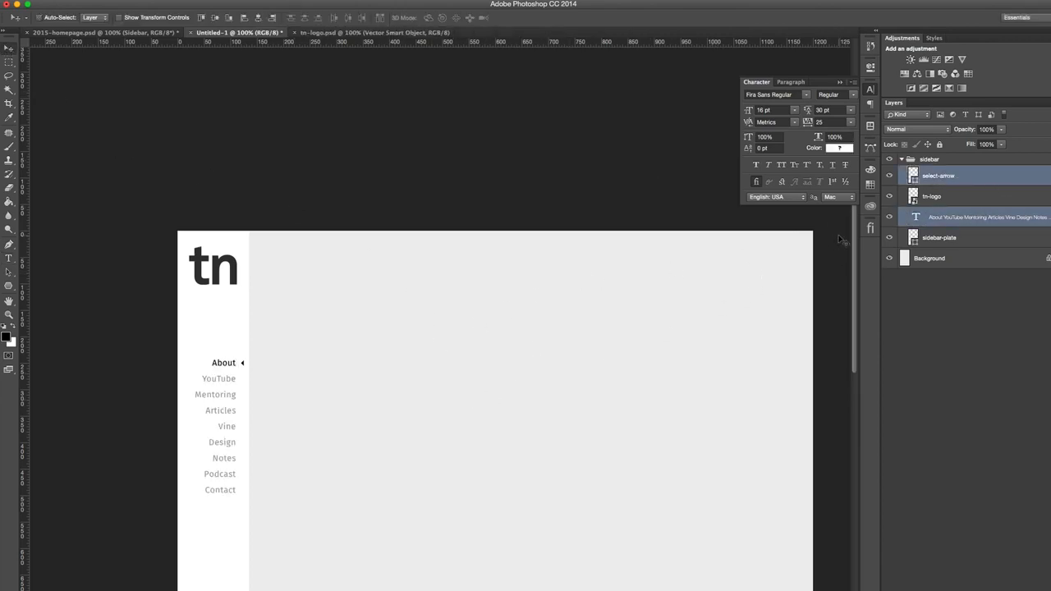
pyautogui.press('super+bracketleft')
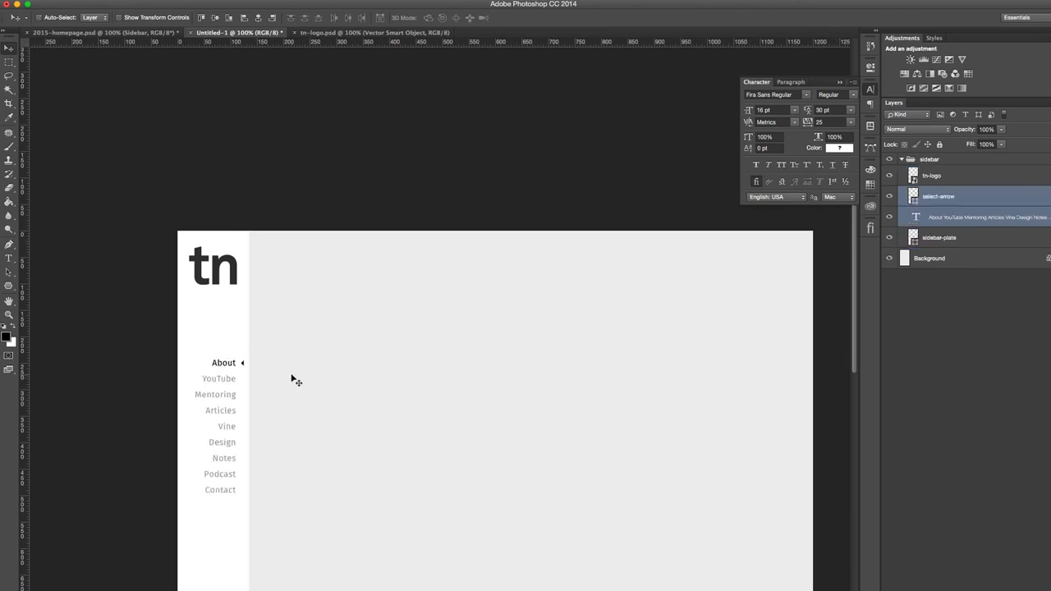
# - Move the menu and its arrow together about 130 px down the sidebar, opening space below the logo
pyautogui.scroll(-5, 291, 380)
pyautogui.moveTo(292, 380); pyautogui.dragTo(293, 311)
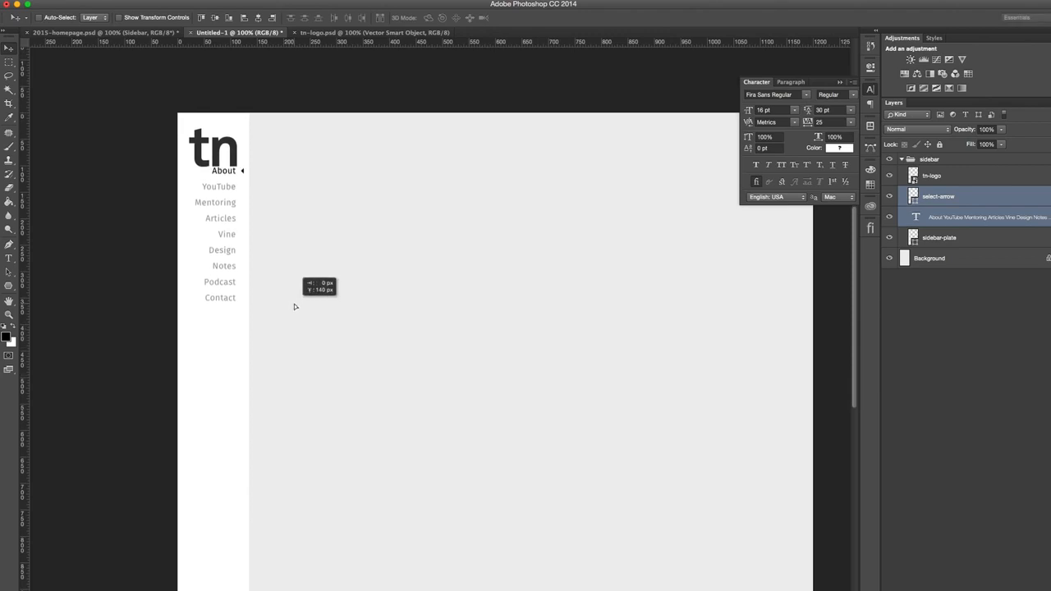
pyautogui.moveTo(294, 307); pyautogui.dragTo(288, 443)
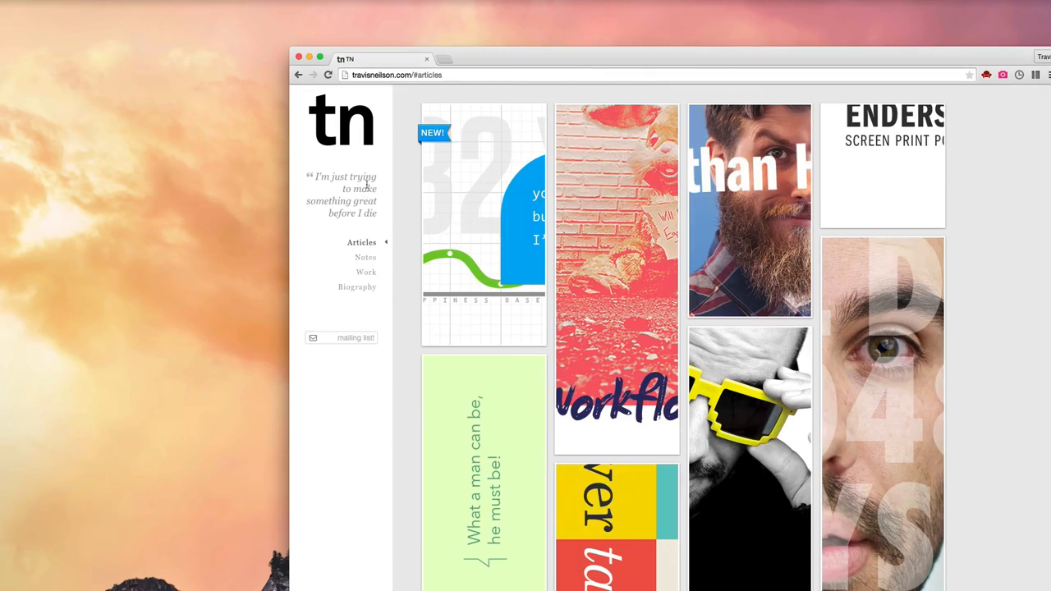
# - Examine the tagline and mailing-list field in the existing website's sidebar in Chrome and return to Photoshop
pyautogui.moveTo(306, 177); pyautogui.dragTo(382, 229)
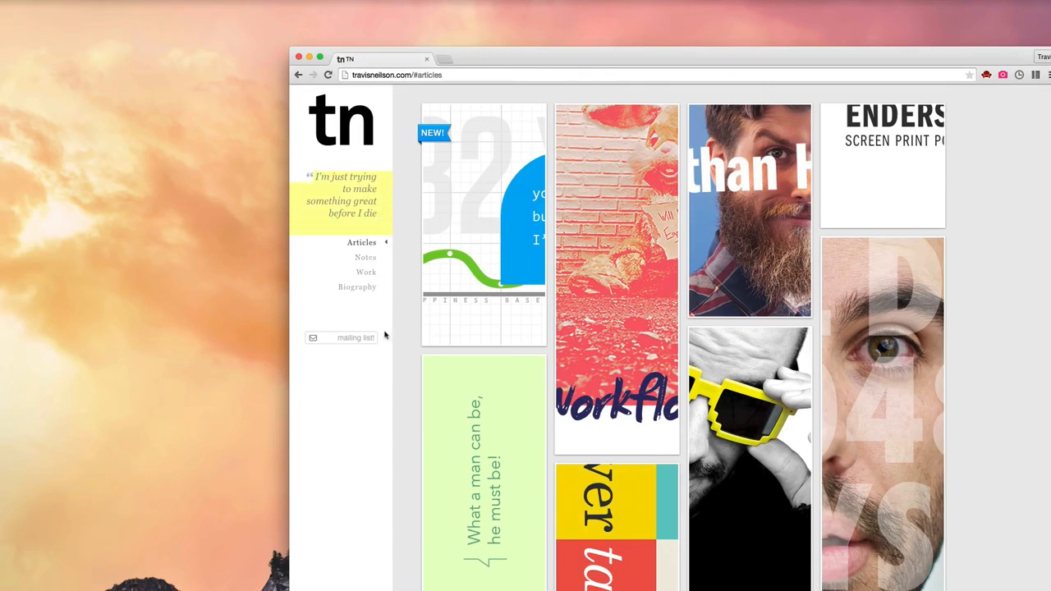
pyautogui.click(345, 337)
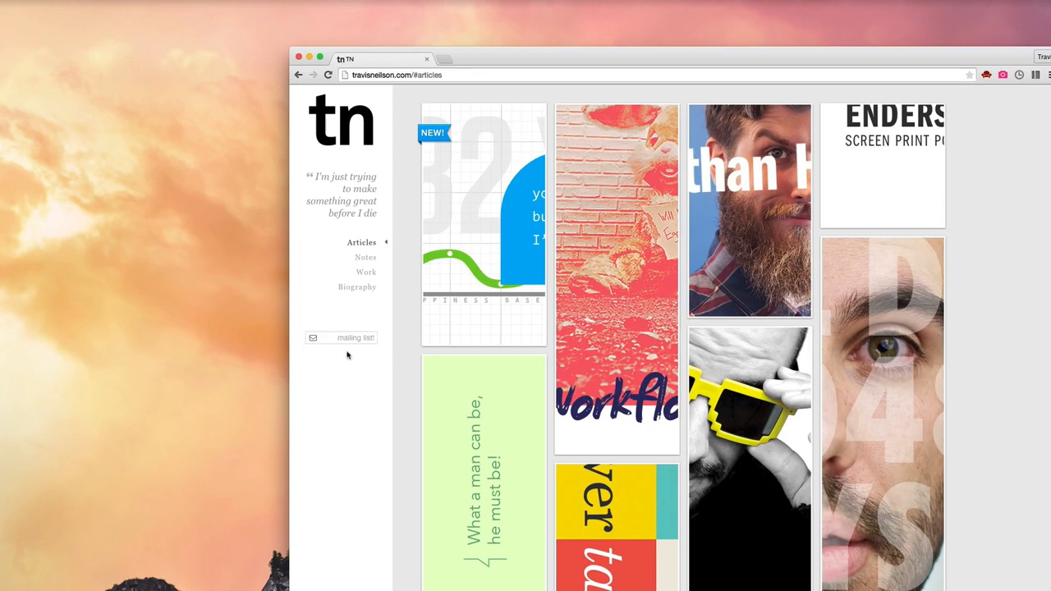
pyautogui.hotkey('ctrl', 'Right')
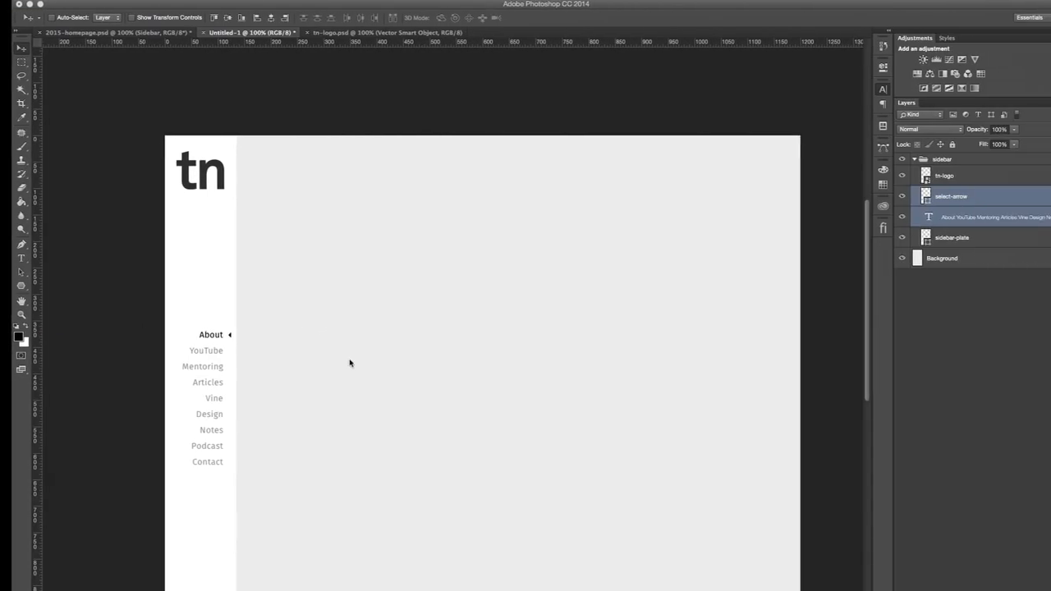
# - Hide the character settings and lower the menu with its arrow about 50 px further down the sidebar
pyautogui.scroll(-5, 373, 263)
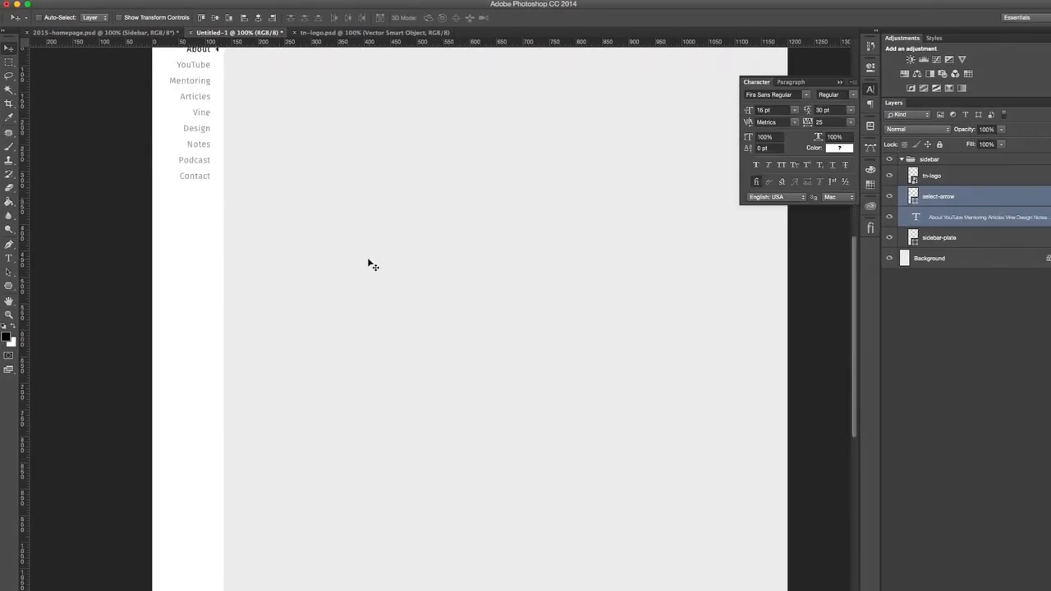
pyautogui.scroll(-5, 368, 312)
pyautogui.scroll(10, 367, 323)
pyautogui.scroll(-3, 367, 327)
pyautogui.click(870, 90)
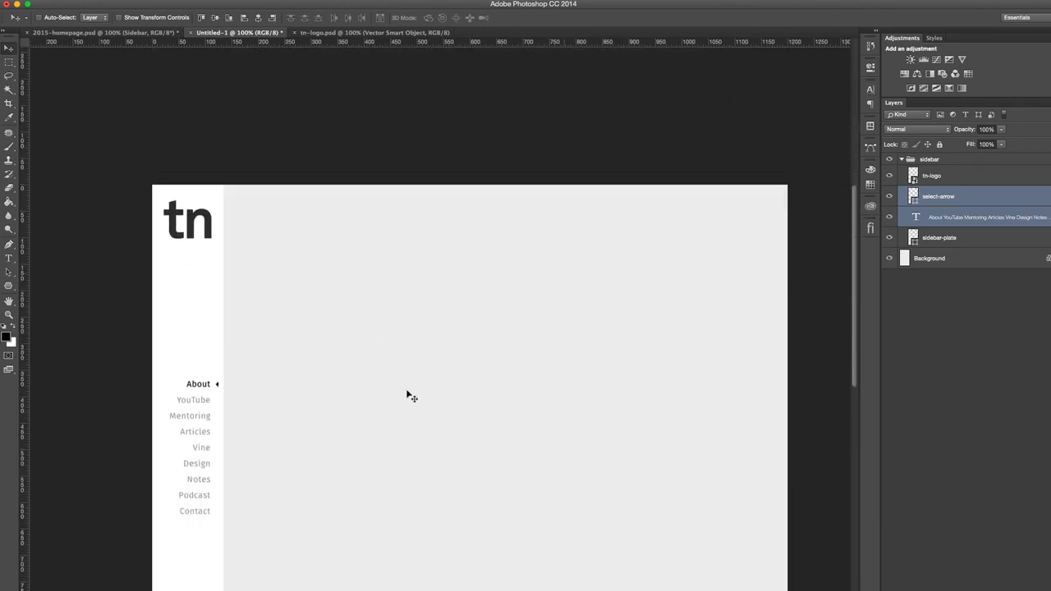
pyautogui.scroll(-2, 345, 430)
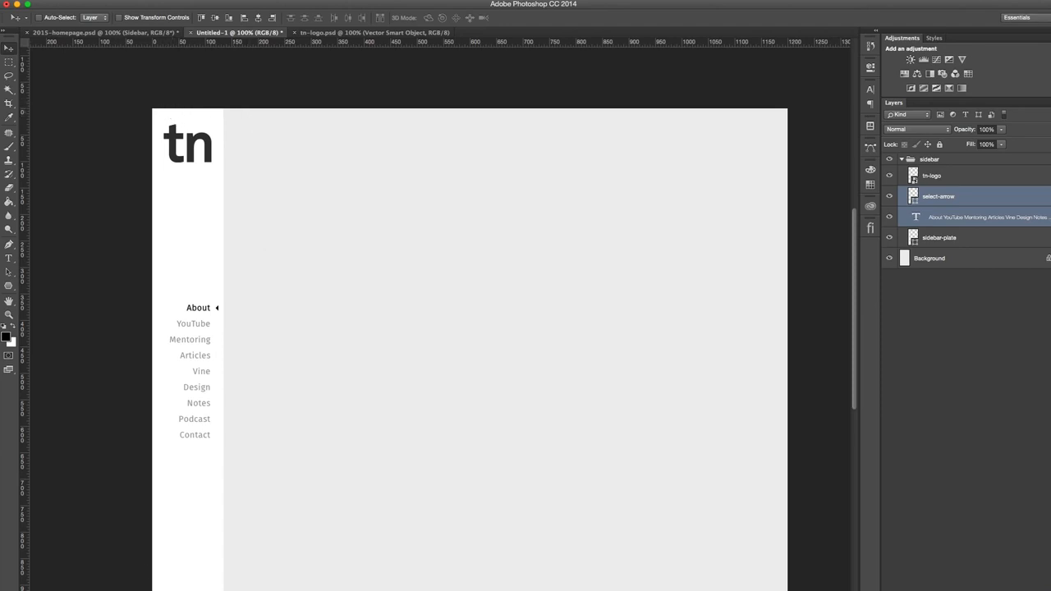
pyautogui.moveTo(322, 284); pyautogui.dragTo(324, 312)
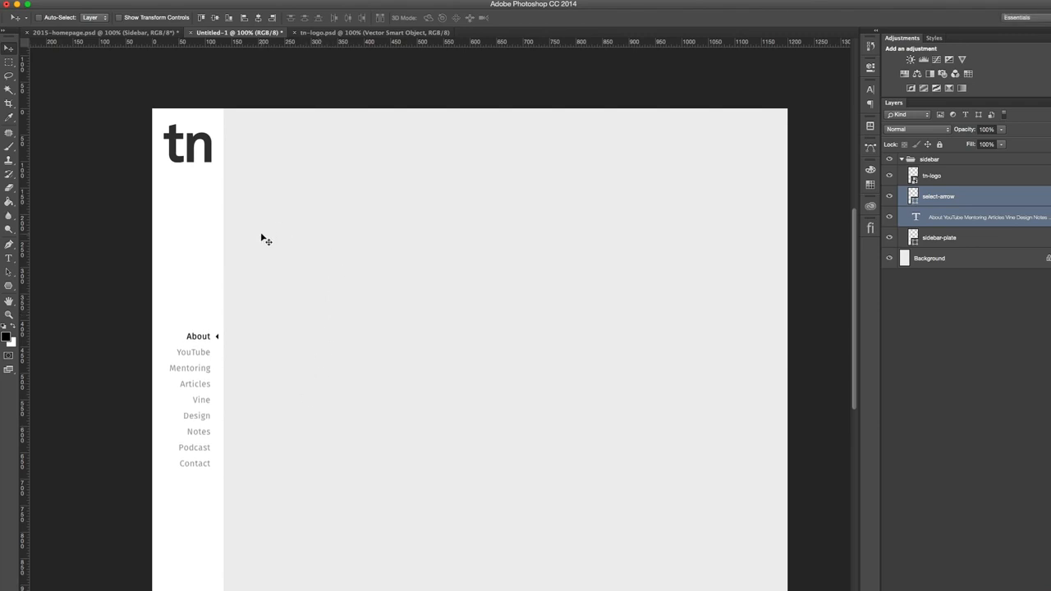
# - Hide the rulers and collapse the sidebar group in the layer stack
pyautogui.press('super+r')
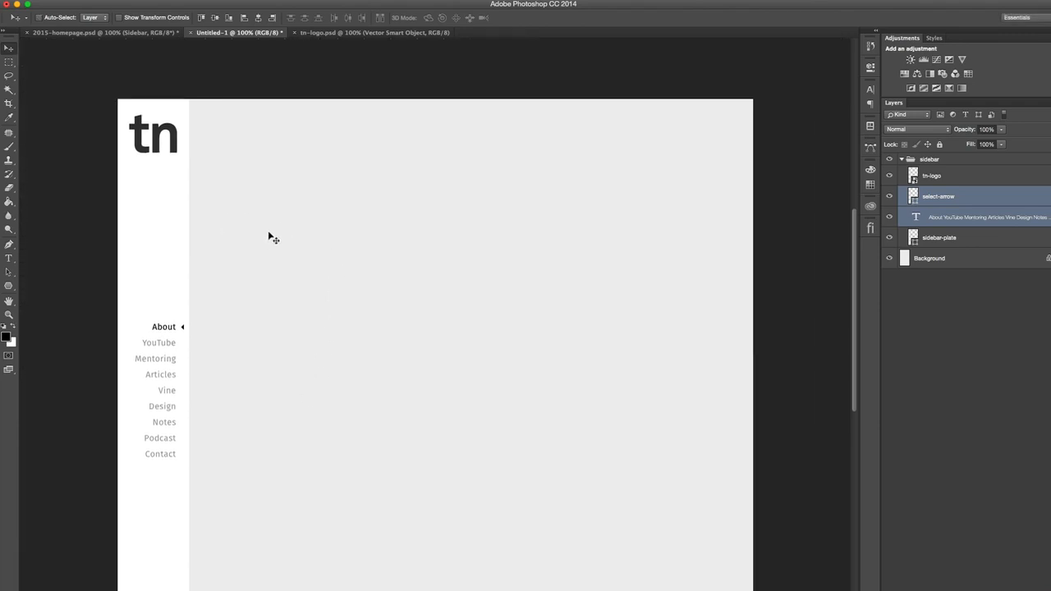
pyautogui.click(902, 159)
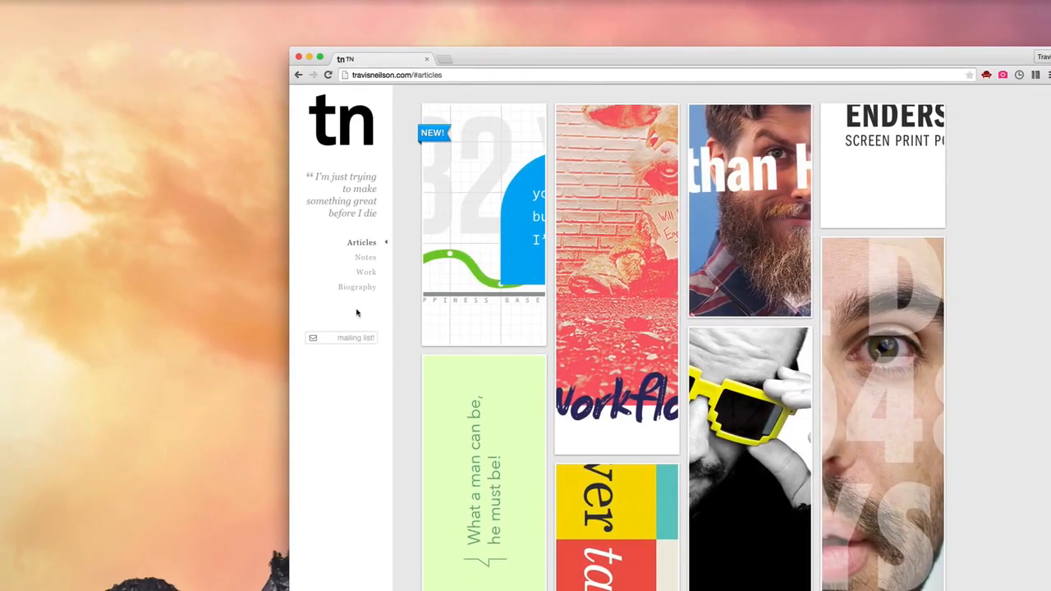
# - Switch to the existing website in Chrome and examine the biography paragraph beside the full-size portrait
pyautogui.click(357, 288)
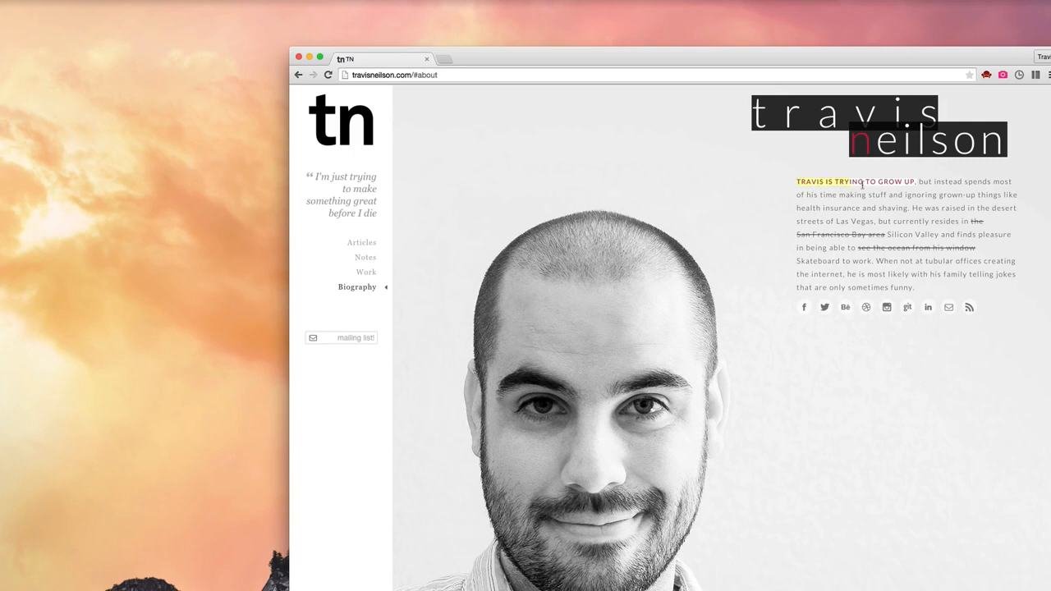
pyautogui.moveTo(901, 186); pyautogui.dragTo(1001, 197)
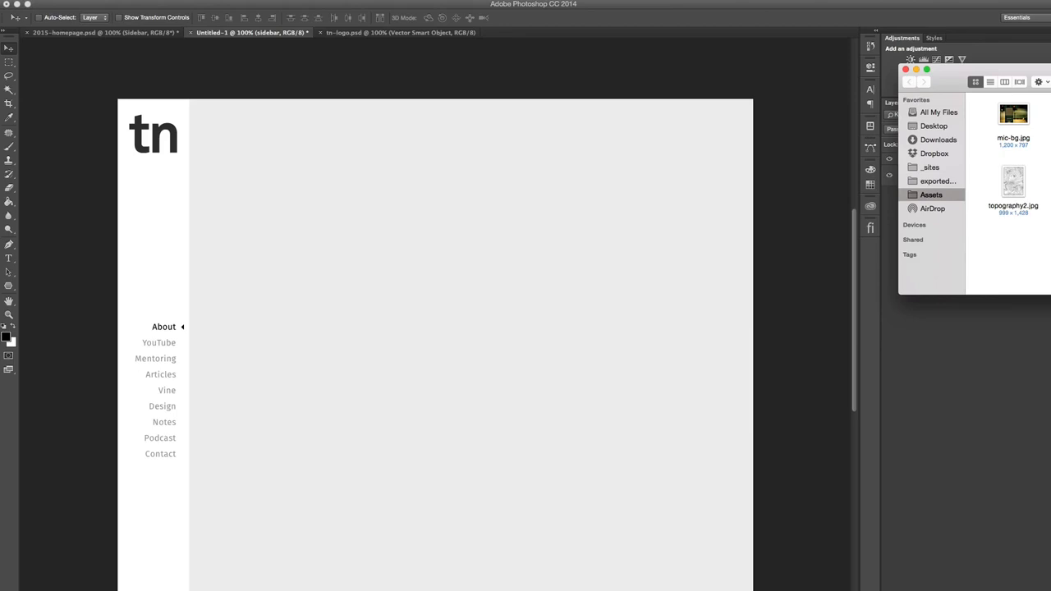
# - Place the trav-wallpaper image from the Assets folder into the mockup and move it up to the canvas's top edge, slightly to the right
pyautogui.moveTo(1050, 182); pyautogui.dragTo(566, 304)
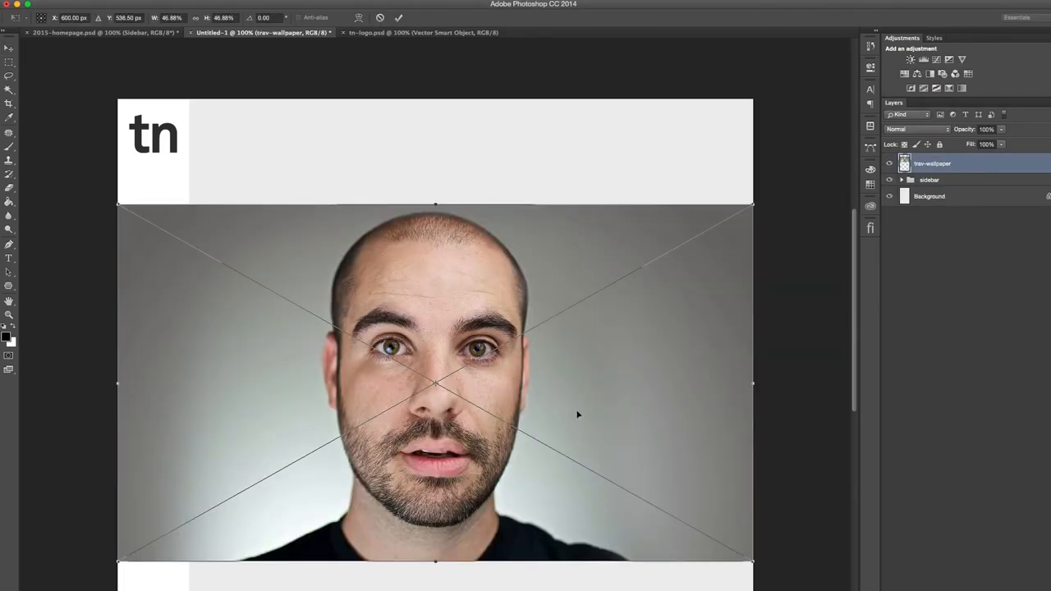
pyautogui.press('Return')
pyautogui.moveTo(624, 428); pyautogui.dragTo(649, 320)
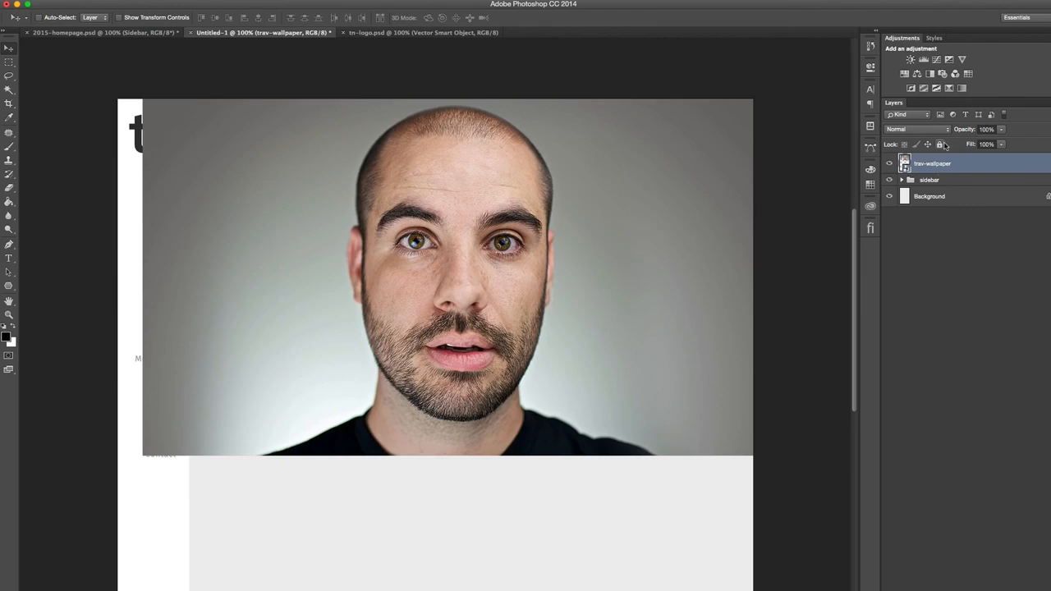
# - Switch the active shape tool from Polygon to the Rectangle tool
pyautogui.press('u')
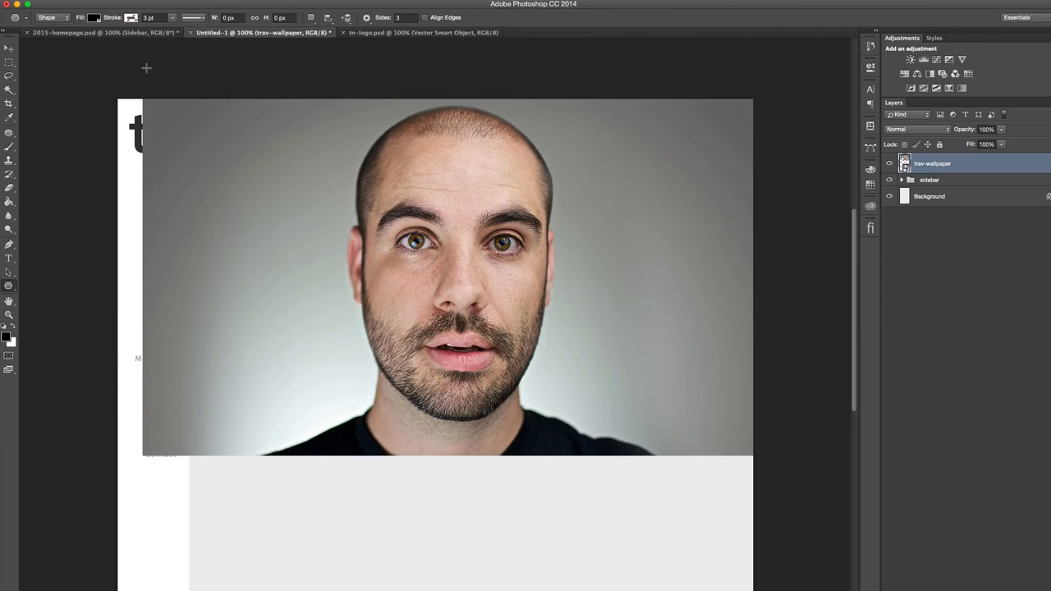
pyautogui.hotkey('shift', 'u')
pyautogui.hotkey('shift', 'u')
pyautogui.hotkey('shift', 'u')
pyautogui.click(436, 246)
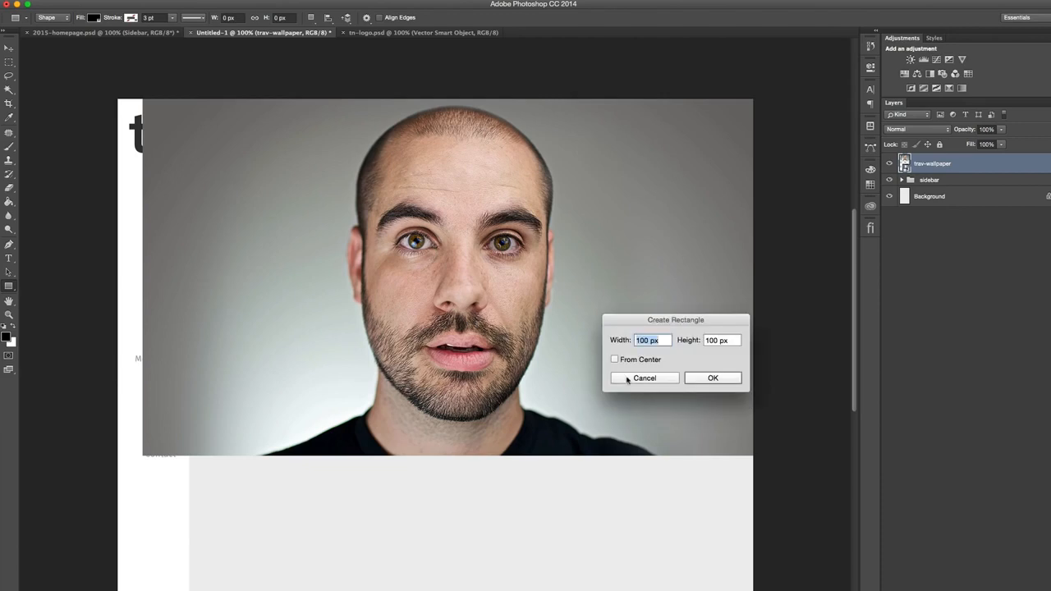
pyautogui.click(669, 379)
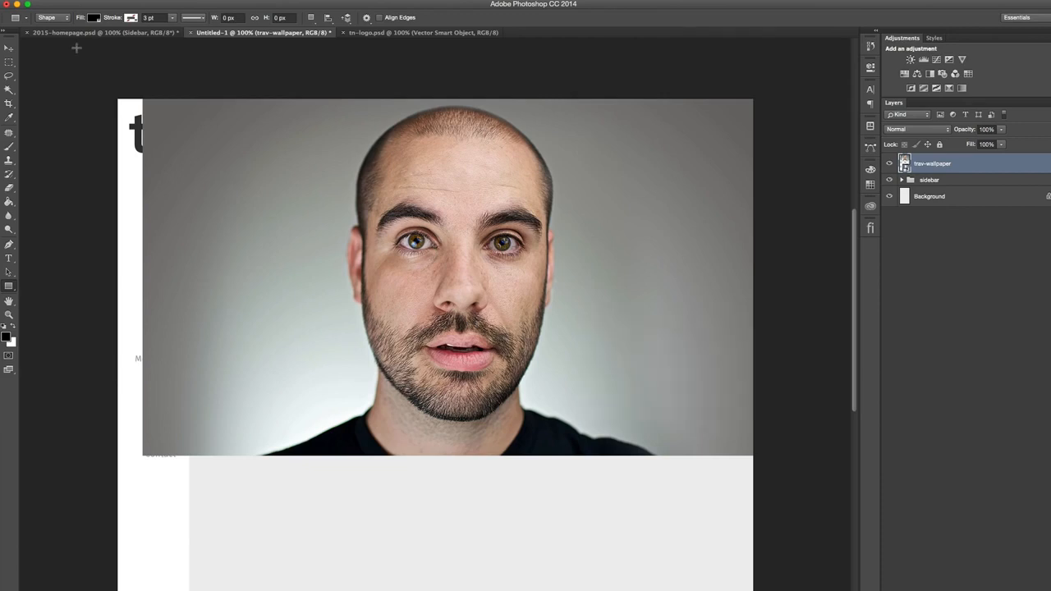
pyautogui.click(9, 48)
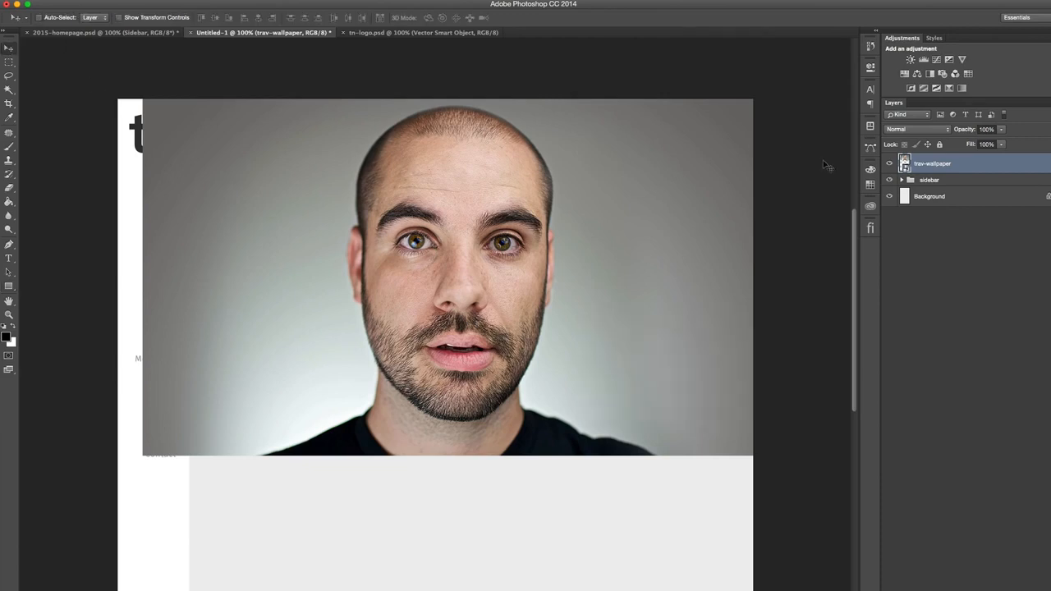
# - Hide the trav-wallpaper layer and create a black 300 × 100 px rectangle in the middle of the content area
pyautogui.click(889, 164)
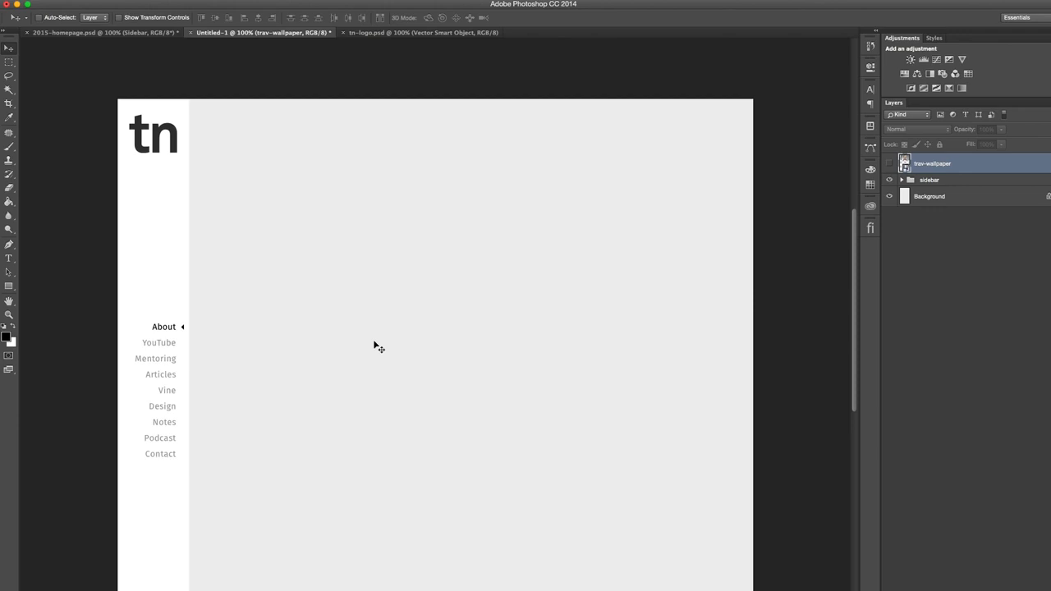
pyautogui.press('u')
pyautogui.click(358, 293)
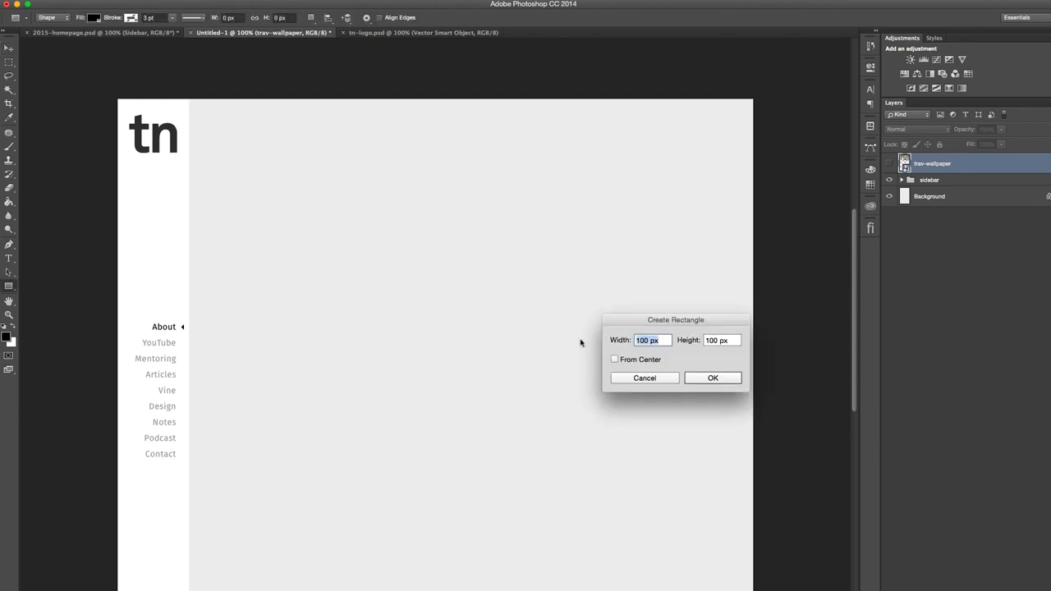
pyautogui.write('300')
pyautogui.press('Return')
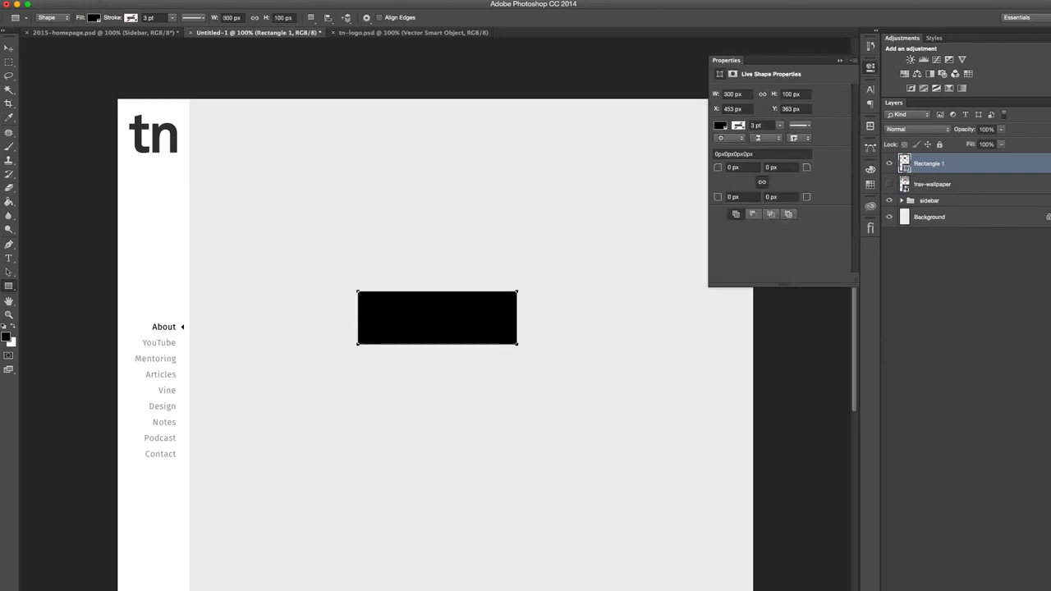
pyautogui.click(871, 69)
pyautogui.click(961, 185)
pyautogui.click(393, 406)
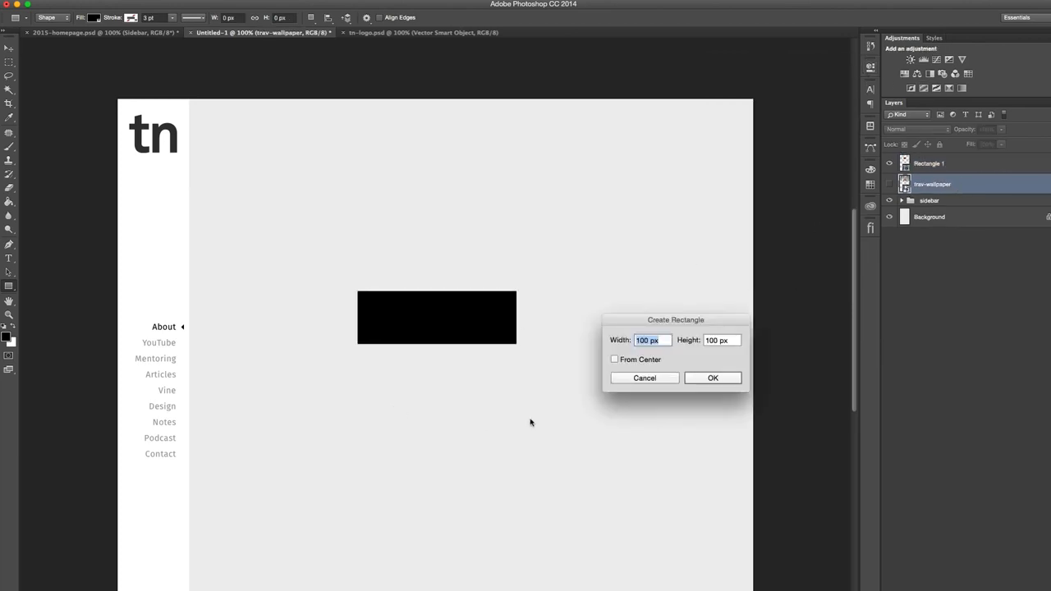
pyautogui.click(642, 378)
# - Duplicate the 300 × 100 px rectangle and move the copy to the right of the original
pyautogui.click(964, 168)
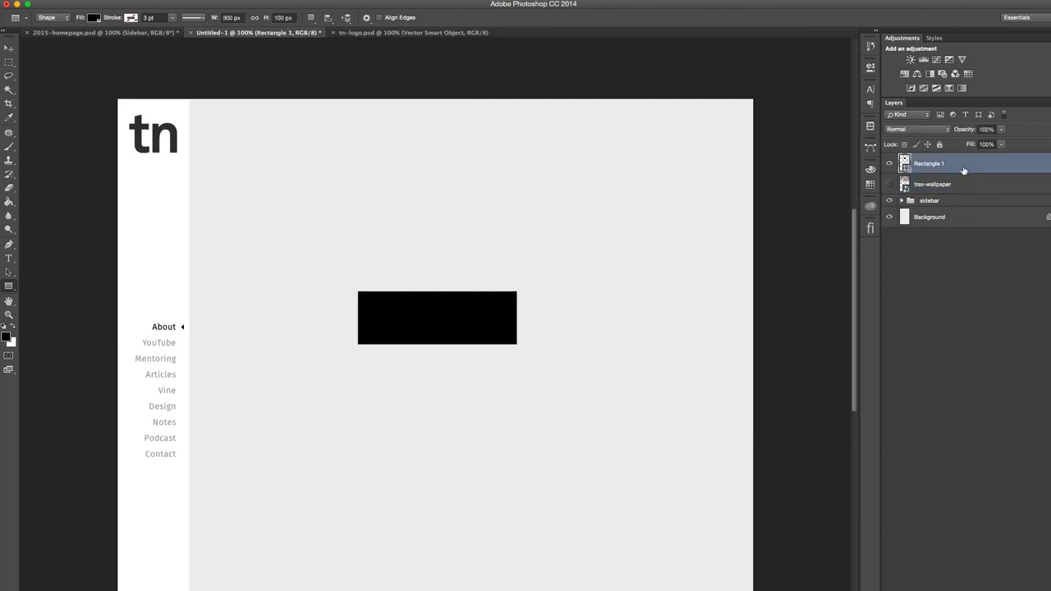
pyautogui.hotkey('ctrl', 'j')
pyautogui.press('v')
pyautogui.moveTo(463, 332); pyautogui.dragTo(629, 331)
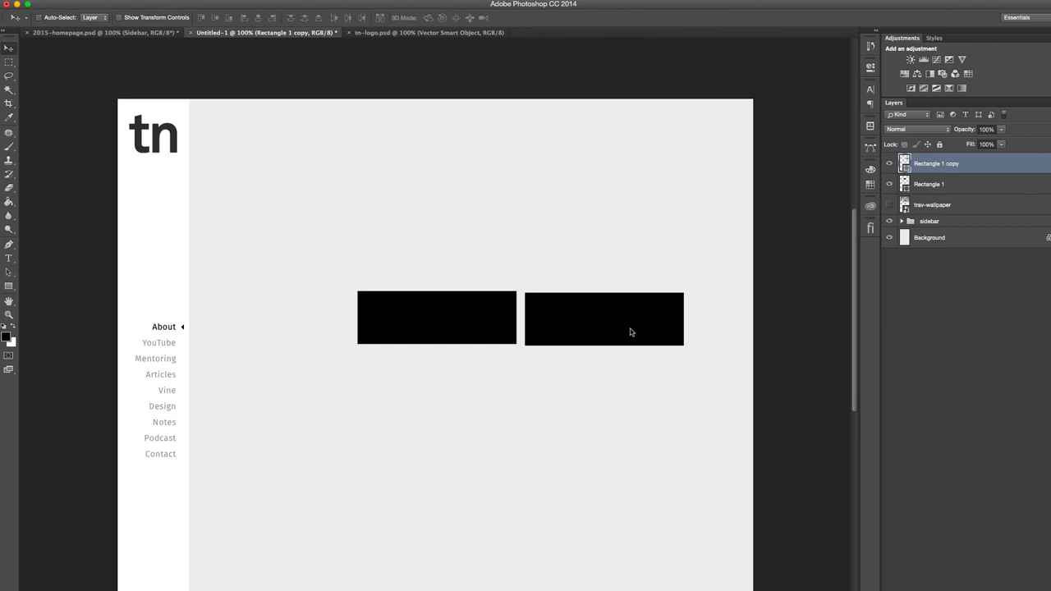
# - Nudge the rectangle copy flush against the original and then back right, leaving a gutter of about 20 px between them
pyautogui.press('Left')
pyautogui.press('Left')
pyautogui.press('Left')
pyautogui.press('Left')
pyautogui.press('Left')
pyautogui.press('Left')
pyautogui.press('Left')
pyautogui.press('Left')
pyautogui.press('Left')
pyautogui.press('Left')
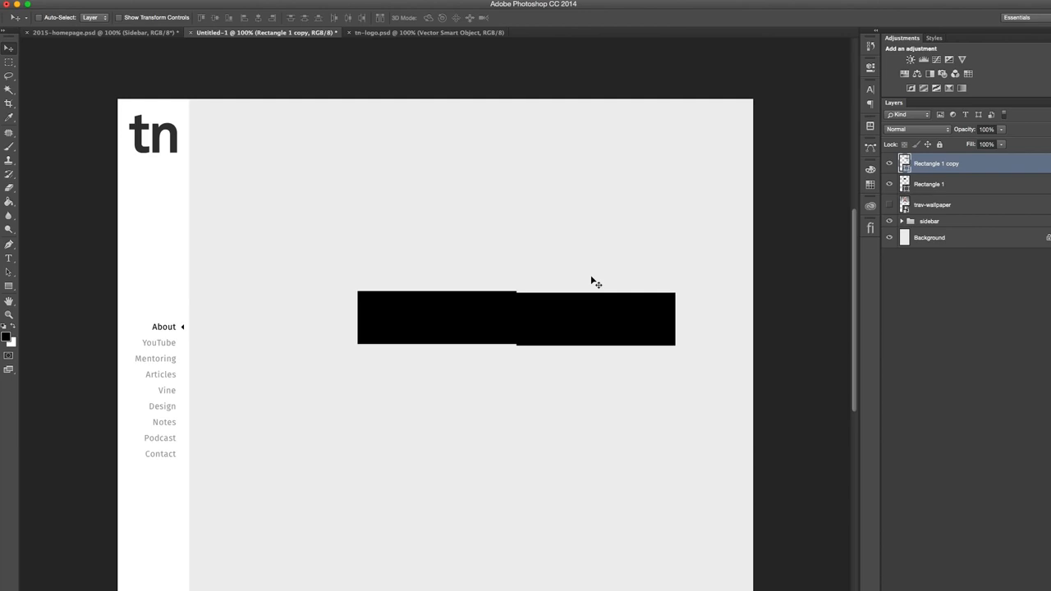
pyautogui.press('Right')
pyautogui.press('Right')
pyautogui.press('Right')
pyautogui.press('Right')
pyautogui.press('Right')
pyautogui.press('Right')
pyautogui.press('Right')
pyautogui.press('Right')
pyautogui.press('Right')
pyautogui.press('Right')
pyautogui.press('Right')
pyautogui.press('Right')
pyautogui.press('Right')
pyautogui.press('Right')
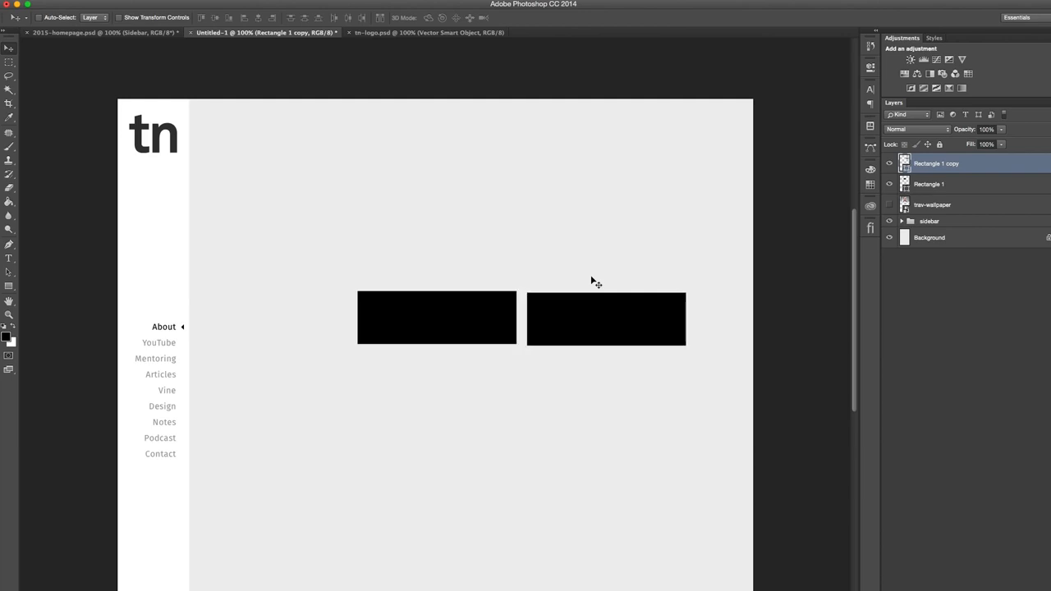
# - Measure the combined width of the two rectangles with a marquee selection and clear the selection
pyautogui.press('m')
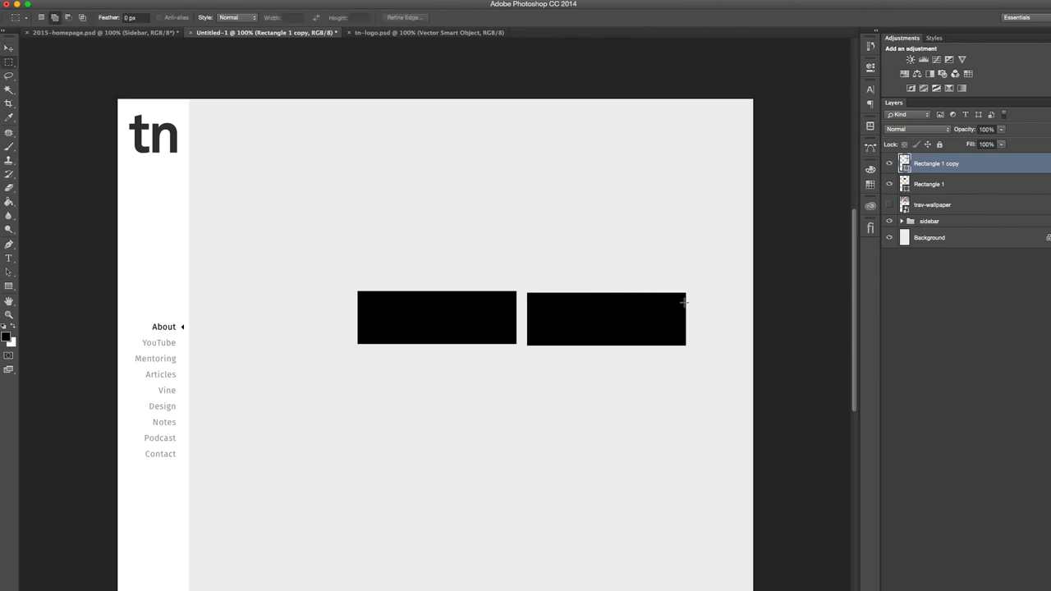
pyautogui.moveTo(685, 301); pyautogui.dragTo(358, 352)
pyautogui.press('super+d')
# - Group the Rectangle 1 and Rectangle 1 copy layers
pyautogui.click(9, 48)
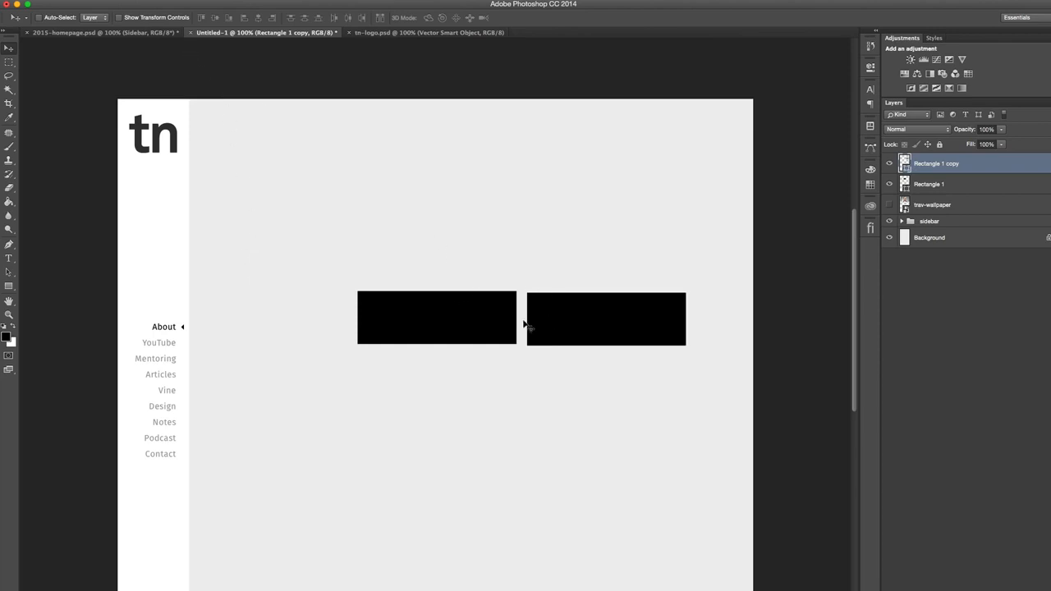
pyautogui.keyDown('shift'); pyautogui.click(934, 187); pyautogui.keyUp('shift')
pyautogui.hotkey('ctrl', 'g')
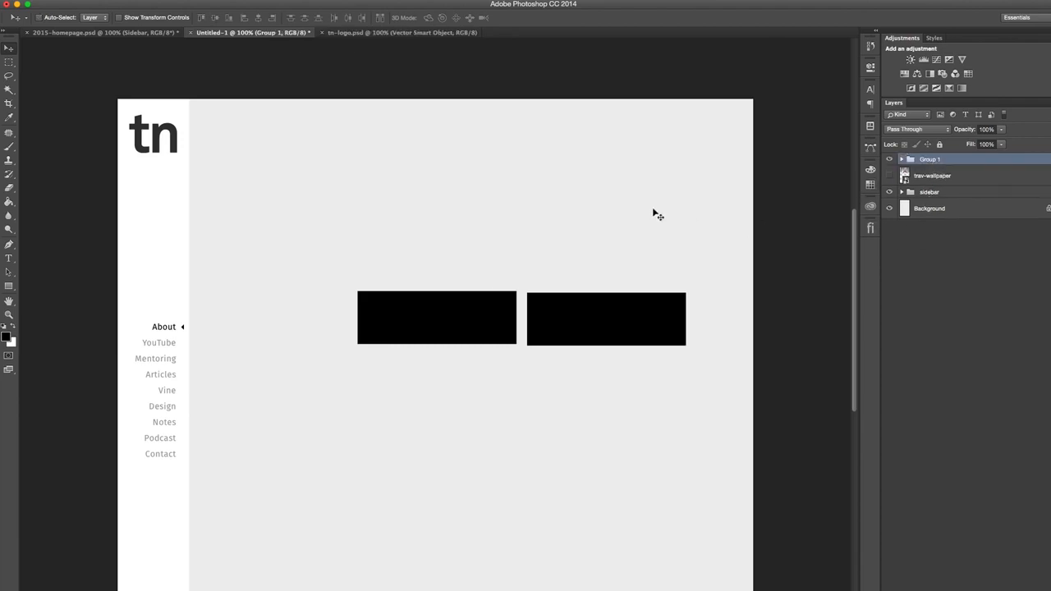
# - Draw a wide black rectangle about 1035 × 137 px above the pair, ending at the canvas's right edge
pyautogui.press('u')
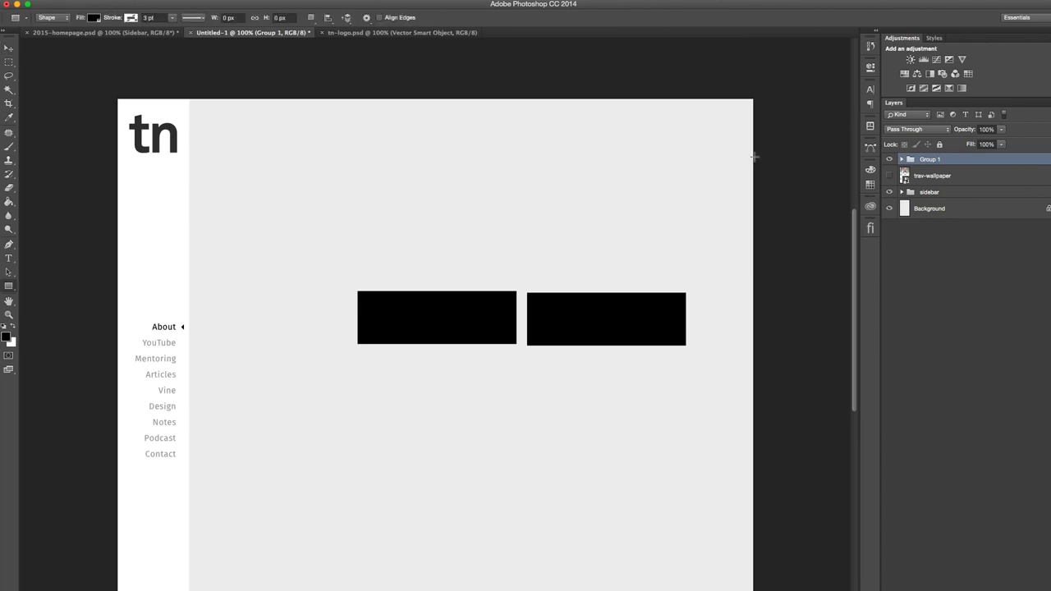
pyautogui.moveTo(750, 157); pyautogui.dragTo(205, 230)
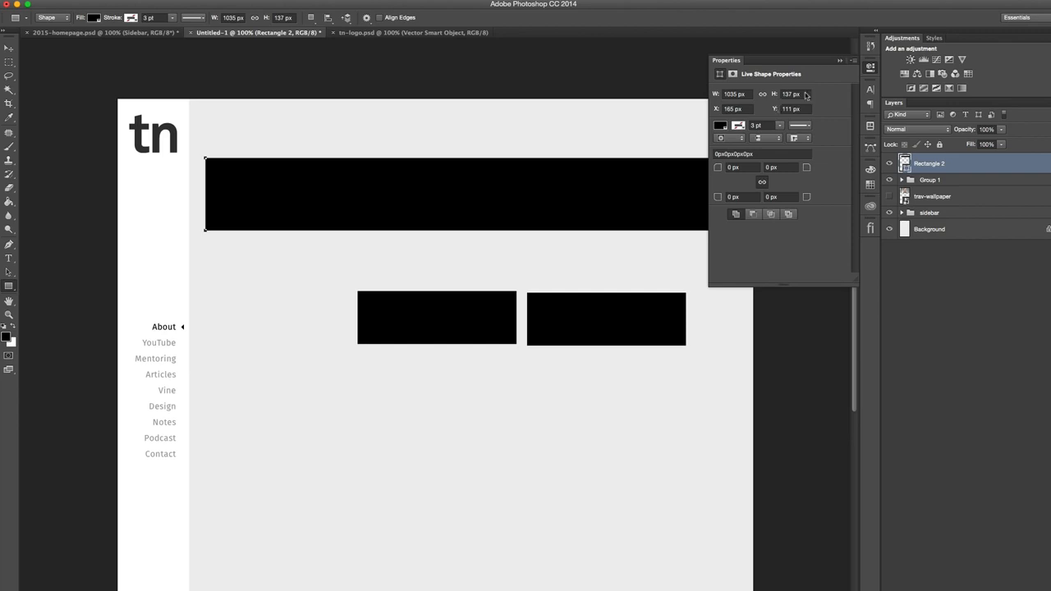
pyautogui.click(871, 68)
# - Extend the wide rectangle's left edge 30 px to meet the sidebar, making it 1065 px wide
pyautogui.press('a')
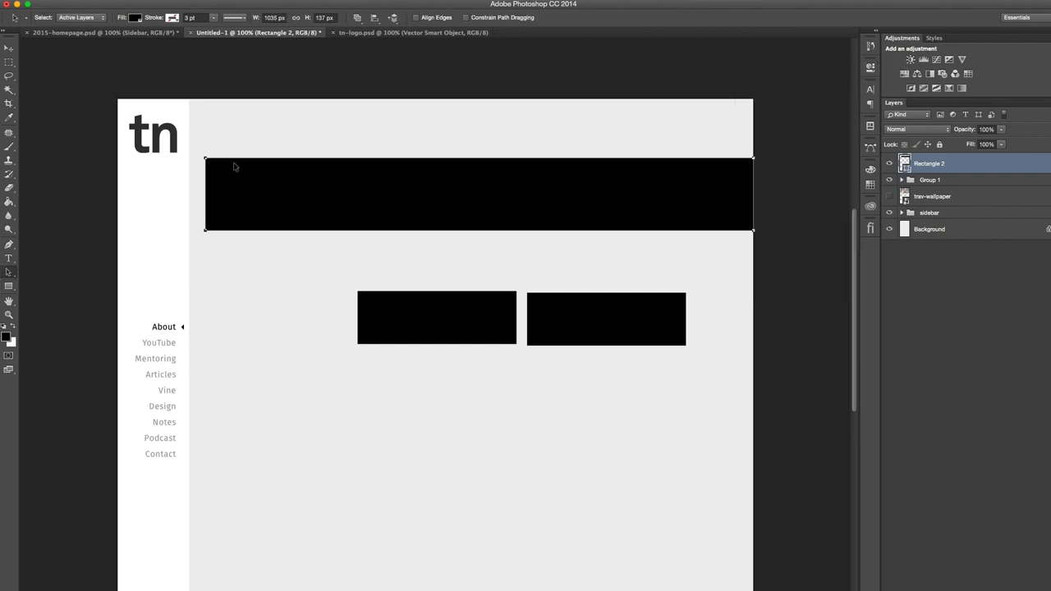
pyautogui.moveTo(234, 133); pyautogui.dragTo(194, 282)
pyautogui.hotkey('shift', 'Left')
pyautogui.hotkey('shift', 'Left')
pyautogui.hotkey('shift', 'Left')
# - Examine up close how the wide rectangle's left edge meets the sidebar and its right edge meets the canvas border
pyautogui.press('super+plus')
pyautogui.press('super+plus')
pyautogui.press('super+plus')
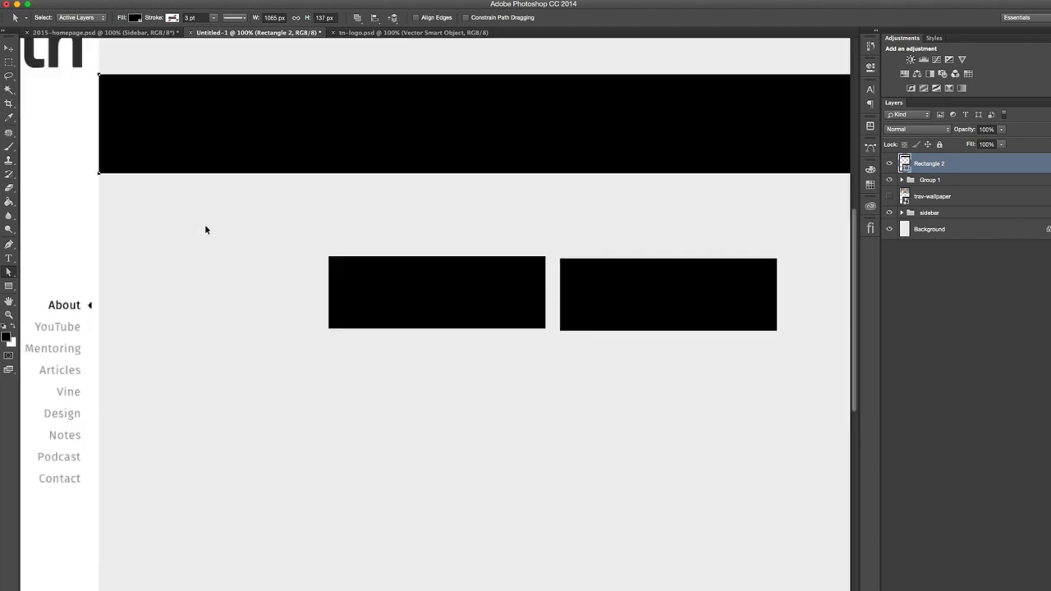
pyautogui.scroll(15, 213, 219)
pyautogui.hscroll(-8, 213, 220)
pyautogui.scroll(-2, 213, 220)
pyautogui.scroll(-5, 213, 220)
pyautogui.hscroll(-3, 212, 220)
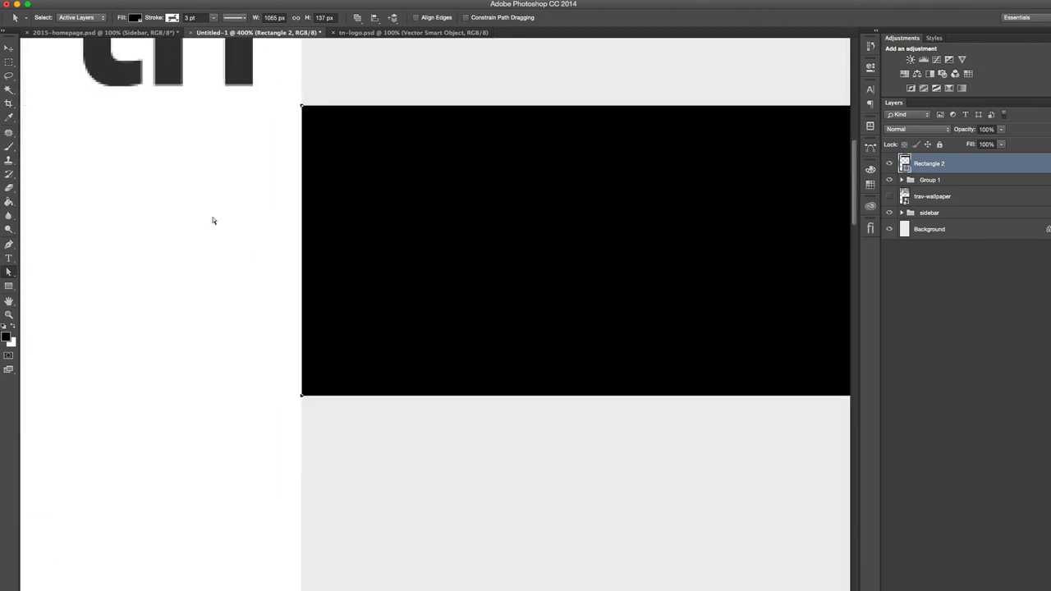
pyautogui.hscroll(9, 215, 219)
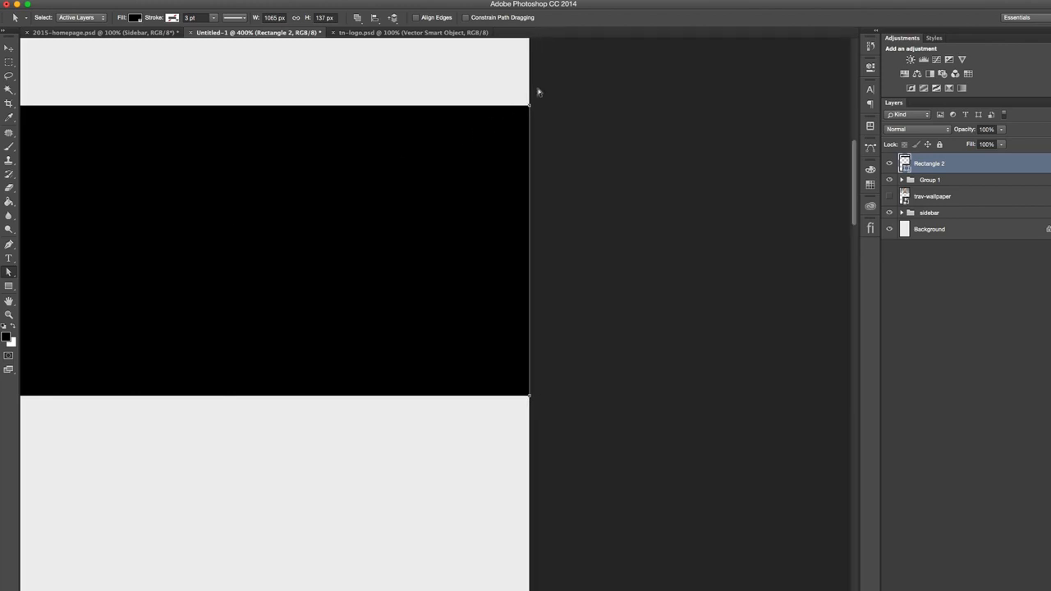
pyautogui.click(538, 92)
pyautogui.scroll(-6, 279, 312)
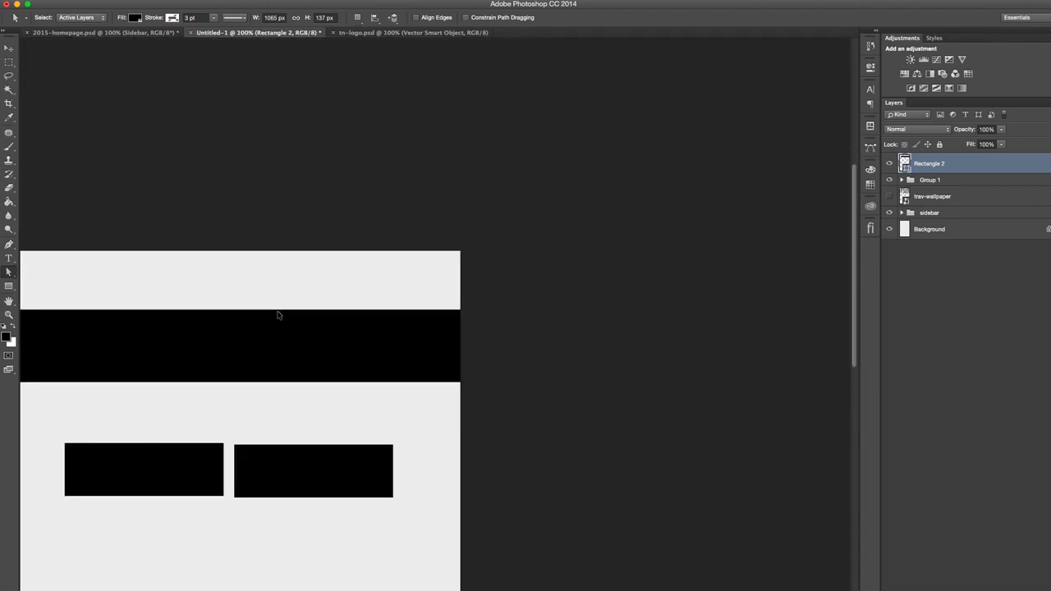
pyautogui.scroll(-5, 279, 315)
pyautogui.hscroll(-2, 279, 315)
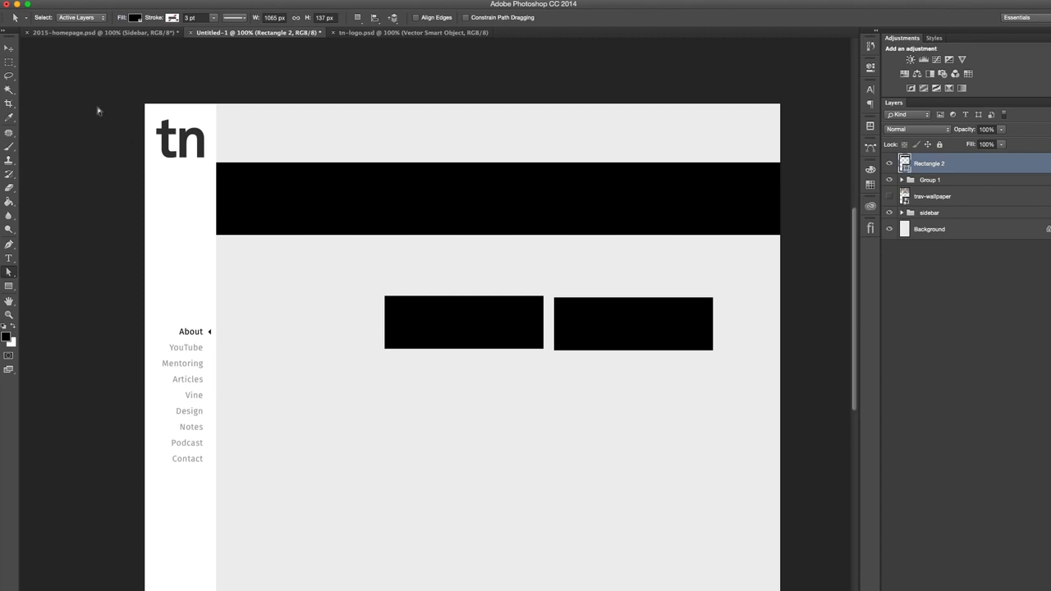
# - Select Rectangle 2 together with Group 1 and align their horizontal centres to centre the pair in the content area
pyautogui.click(9, 49)
pyautogui.click(879, 153)
pyautogui.keyDown('shift'); pyautogui.click(883, 134); pyautogui.keyUp('shift')
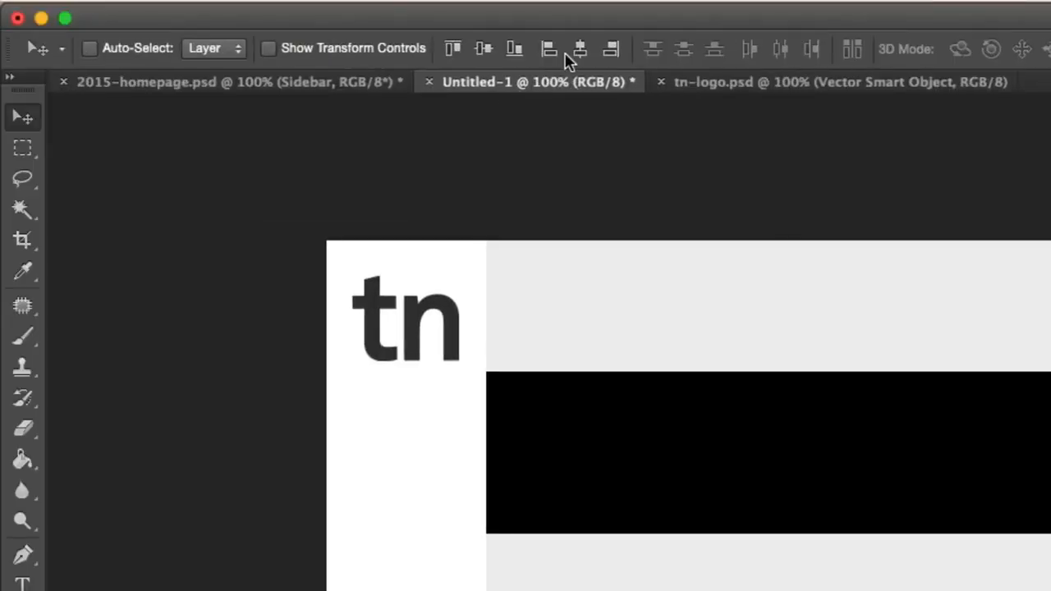
pyautogui.click(579, 48)
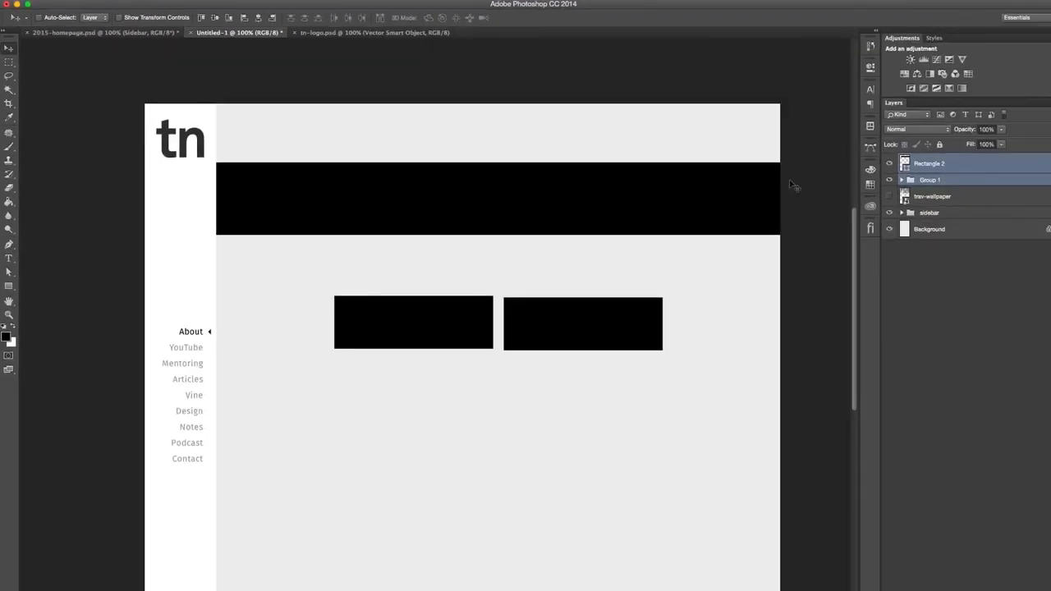
# - Expand Group 1, select Rectangle 1, show the rulers and place vertical guides on that rectangle's left and right edges
pyautogui.click(902, 180)
pyautogui.click(888, 196)
pyautogui.click(888, 196)
pyautogui.click(933, 221)
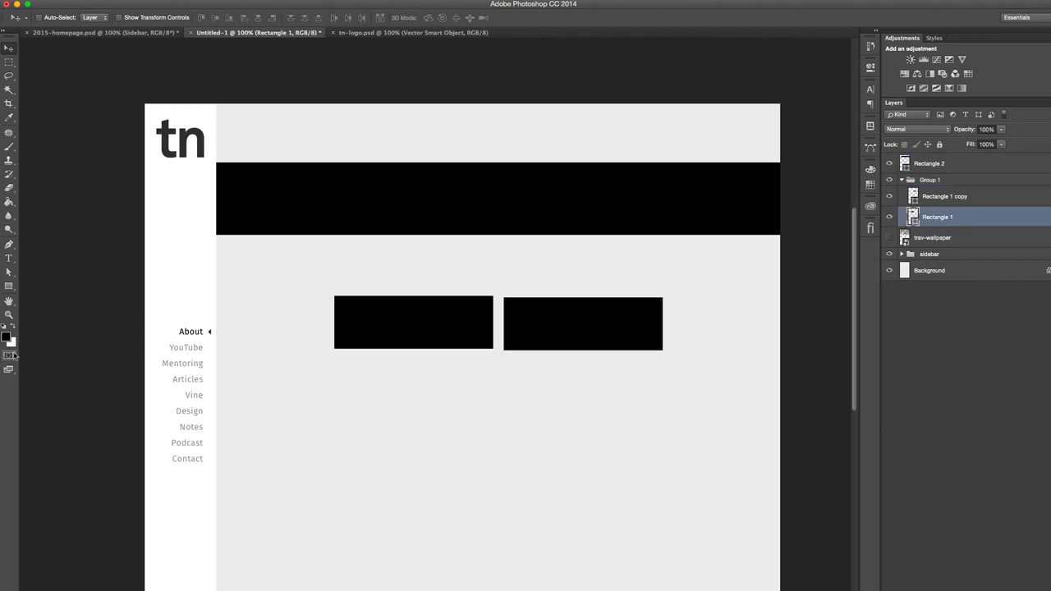
pyautogui.press('super+r')
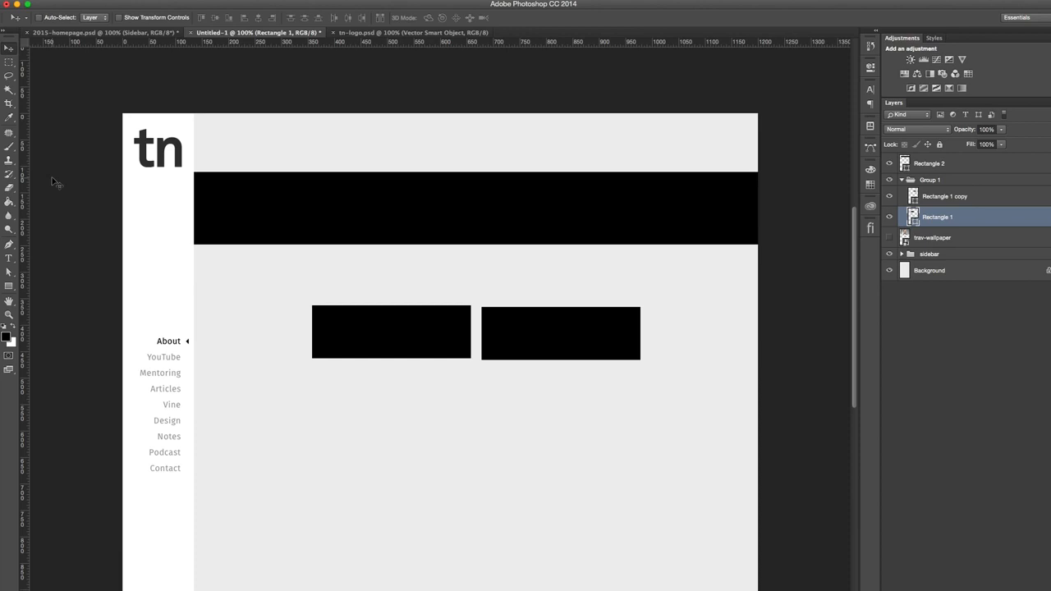
pyautogui.moveTo(27, 238); pyautogui.dragTo(310, 344)
pyautogui.moveTo(23, 316); pyautogui.dragTo(470, 313)
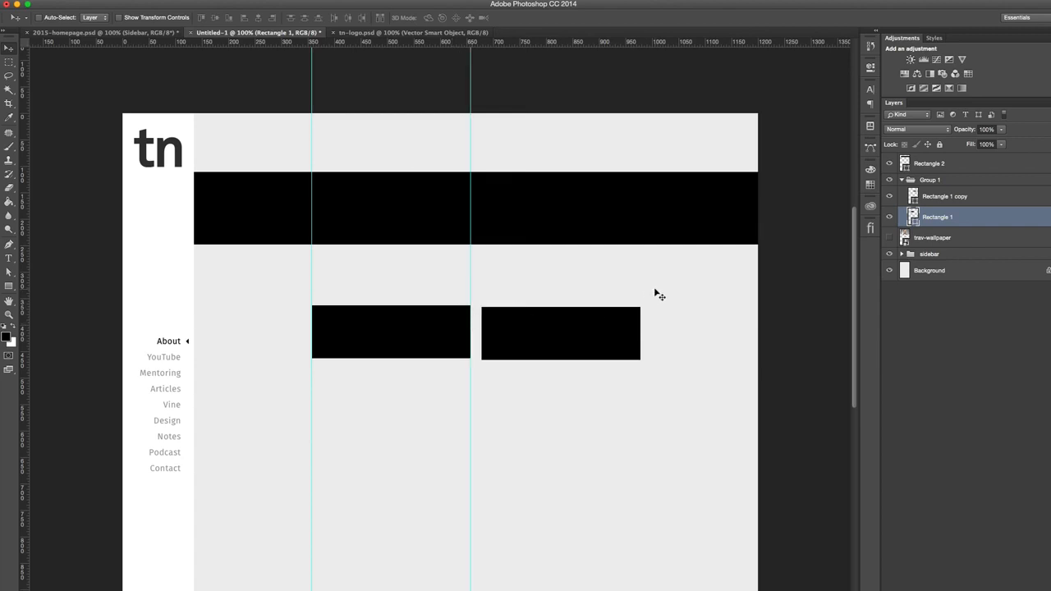
# - Place vertical guides on the left and right edges of Rectangle 1 copy, and select Rectangle 2
pyautogui.click(946, 199)
pyautogui.moveTo(24, 302); pyautogui.dragTo(639, 329)
pyautogui.click(940, 164)
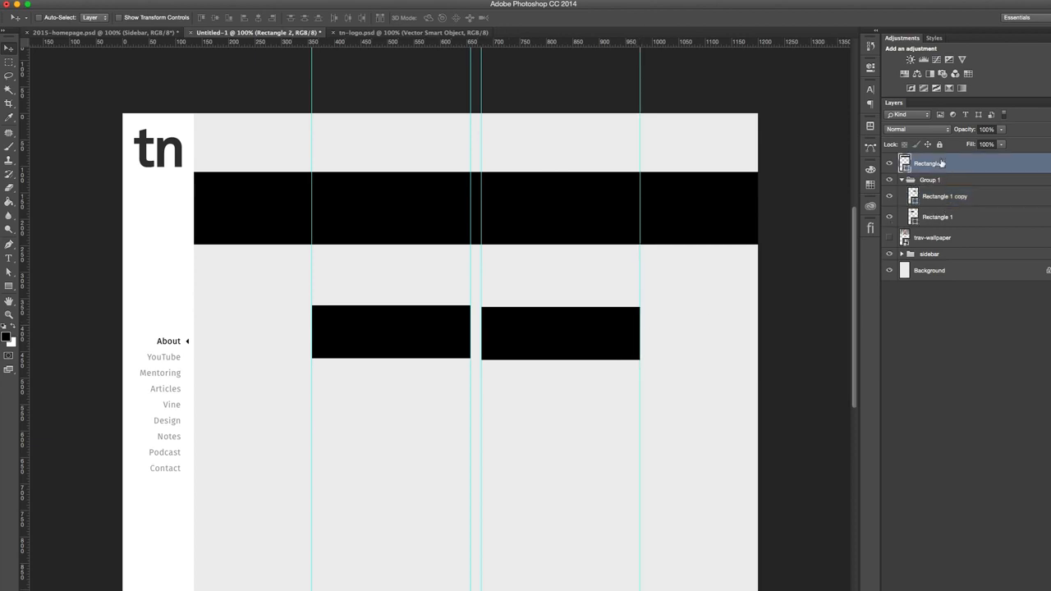
# - Delete the wide Rectangle 2 and the Group 1 rectangles, keeping only the vertical guides in the content area
pyautogui.press('Delete')
pyautogui.press('Delete')
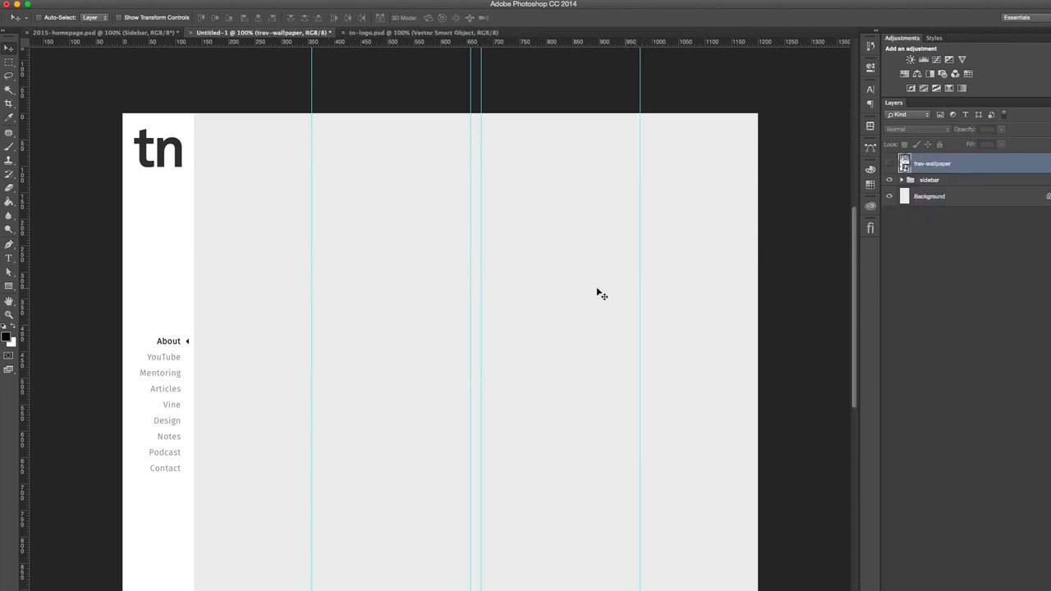
pyautogui.scroll(-3, 534, 230)
pyautogui.scroll(-5, 533, 228)
pyautogui.scroll(10, 532, 230)
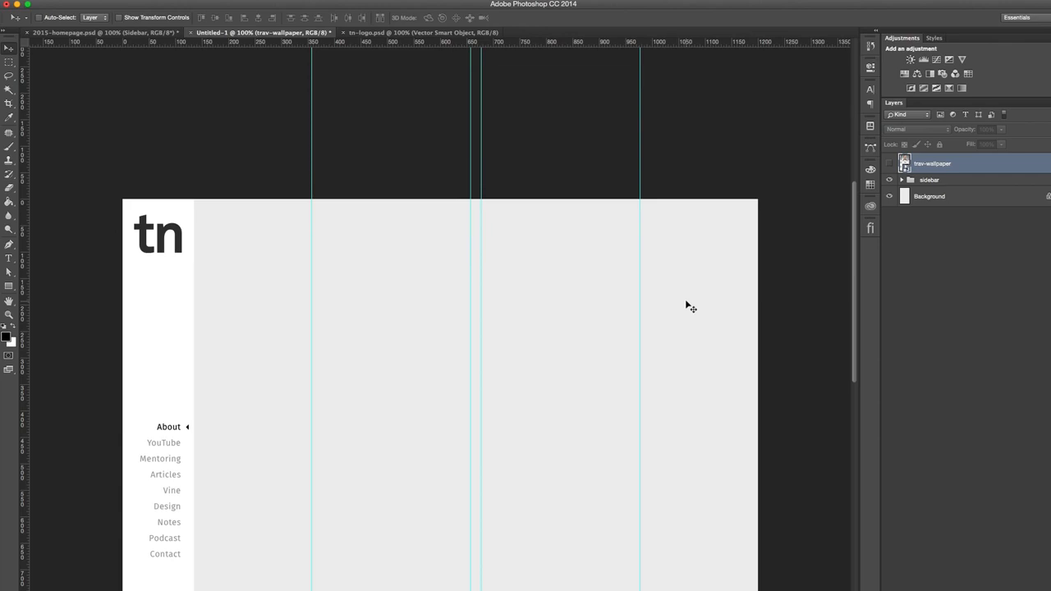
# - Show the trav-wallpaper photo, try it flush with the canvas's left edge, and hide the layer again
pyautogui.click(889, 163)
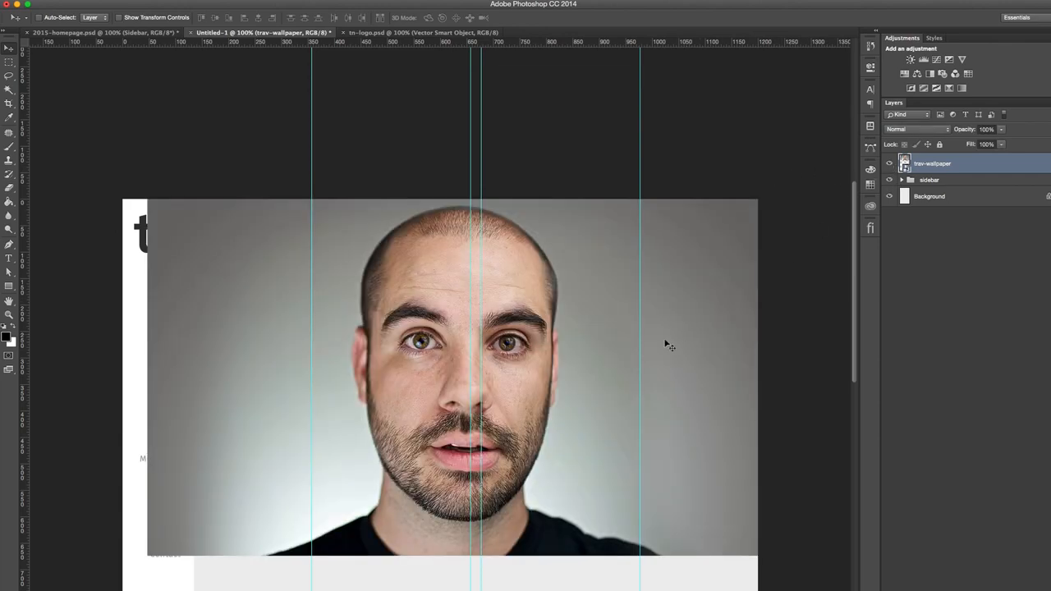
pyautogui.moveTo(568, 362); pyautogui.dragTo(474, 370)
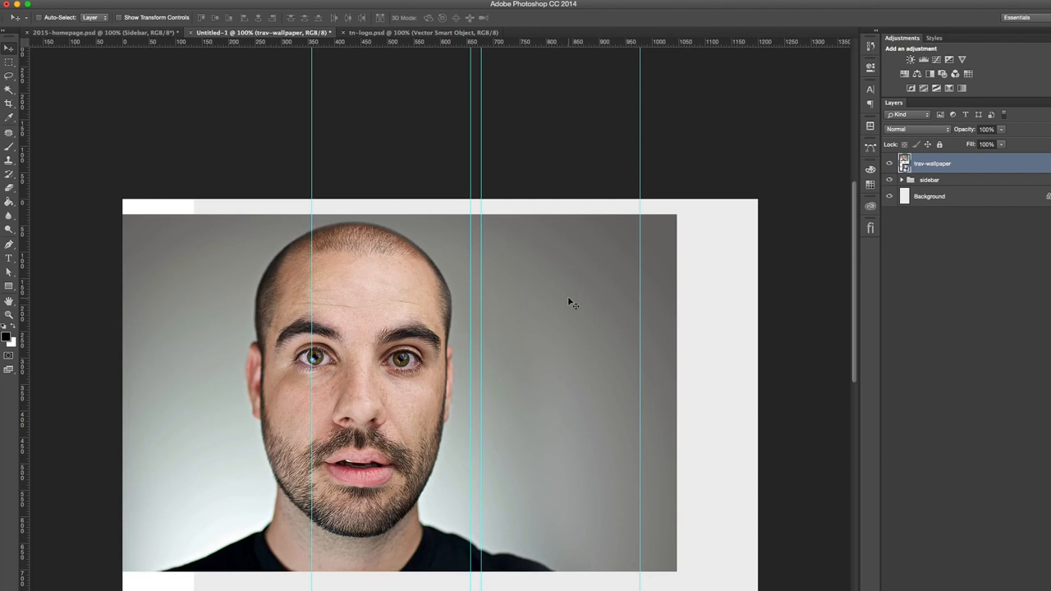
pyautogui.click(889, 165)
# - Create a 100 × 100 px black rectangle shape in the content area
pyautogui.press('u')
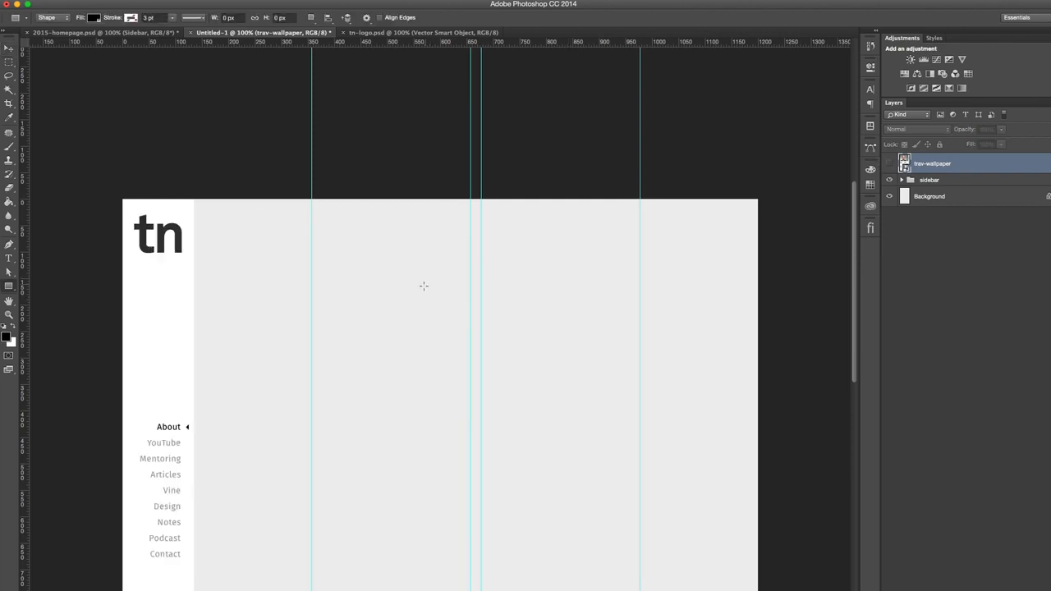
pyautogui.click(414, 287)
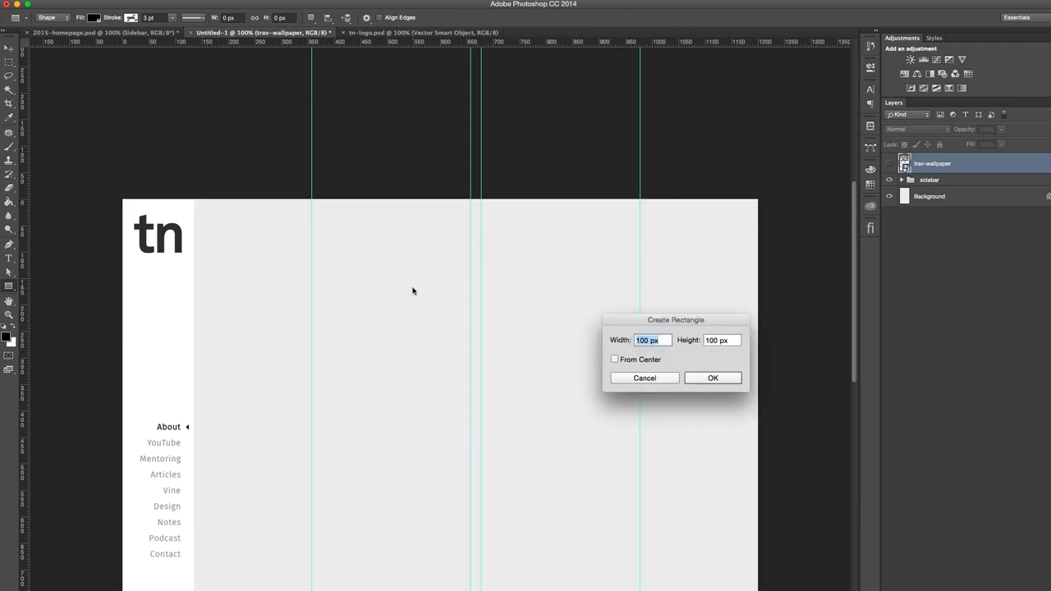
pyautogui.press('Return')
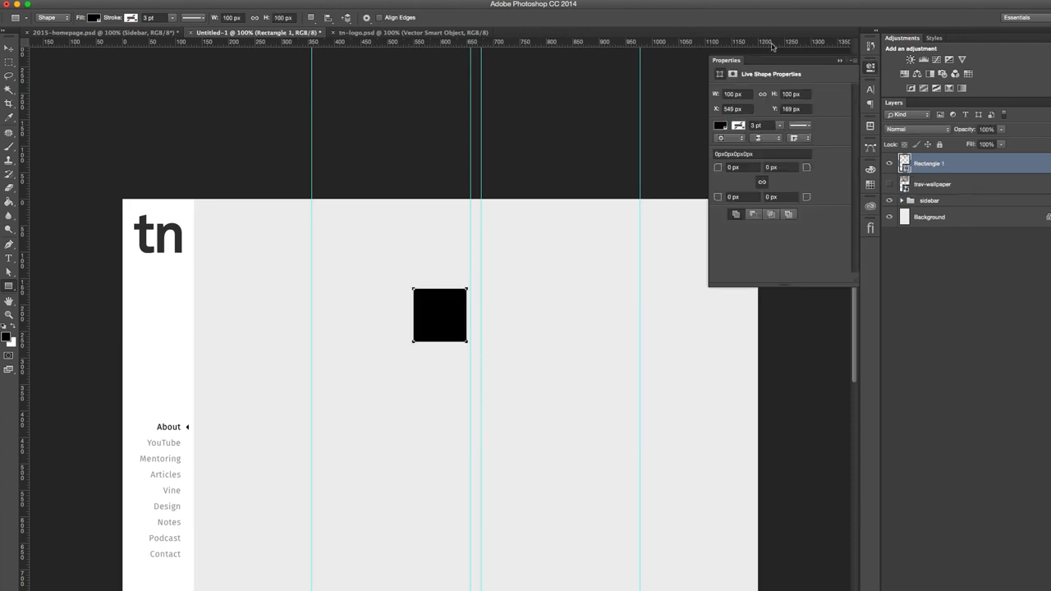
pyautogui.click(871, 69)
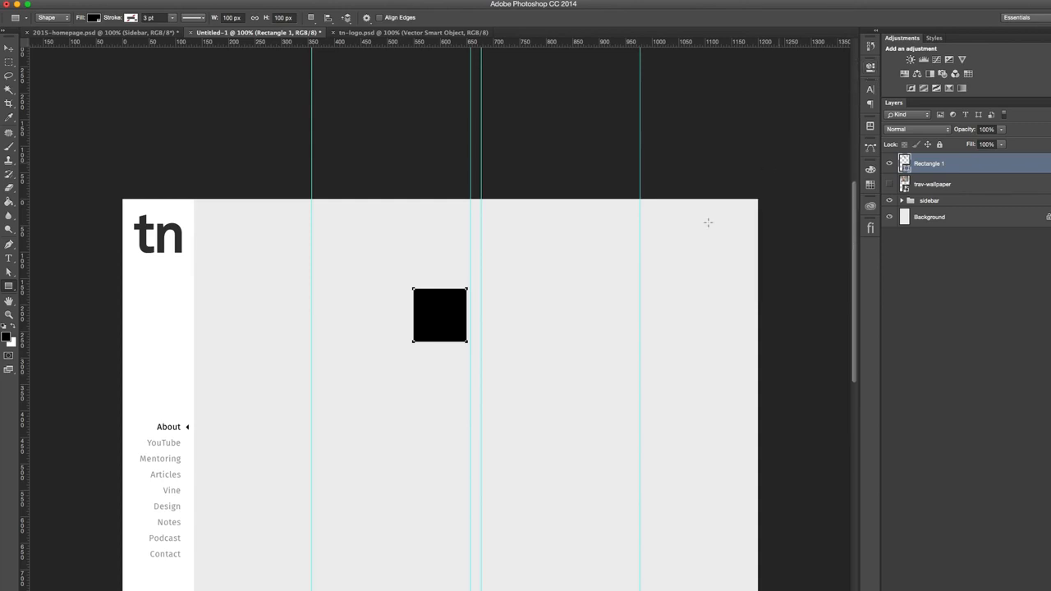
# - Select Rectangle 1 together with Background and align the square to the canvas's right and top edges
pyautogui.keyDown('super'); pyautogui.click(959, 218); pyautogui.keyUp('super')
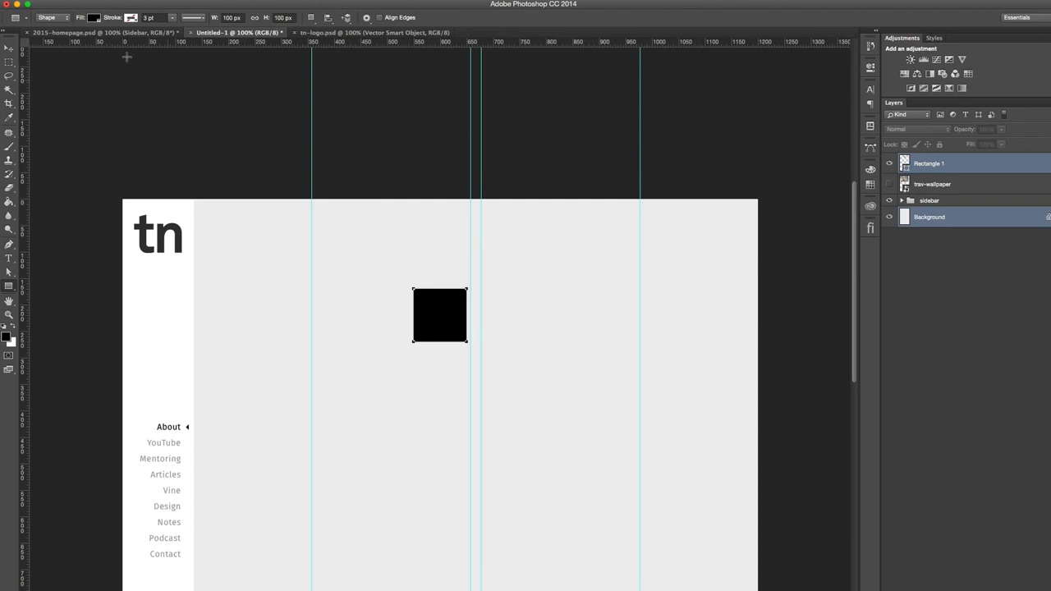
pyautogui.press('v')
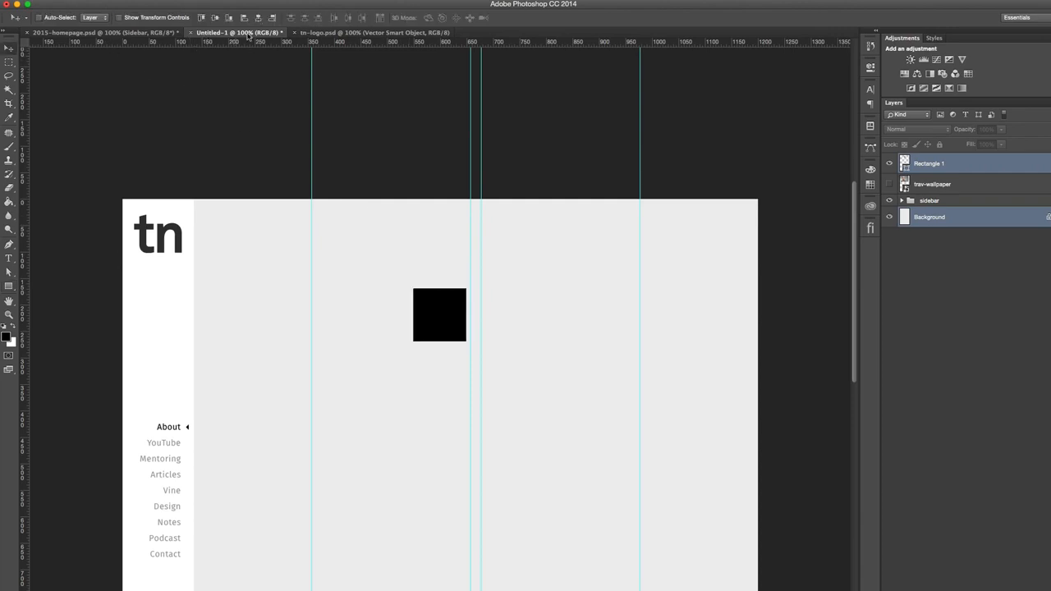
pyautogui.click(272, 17)
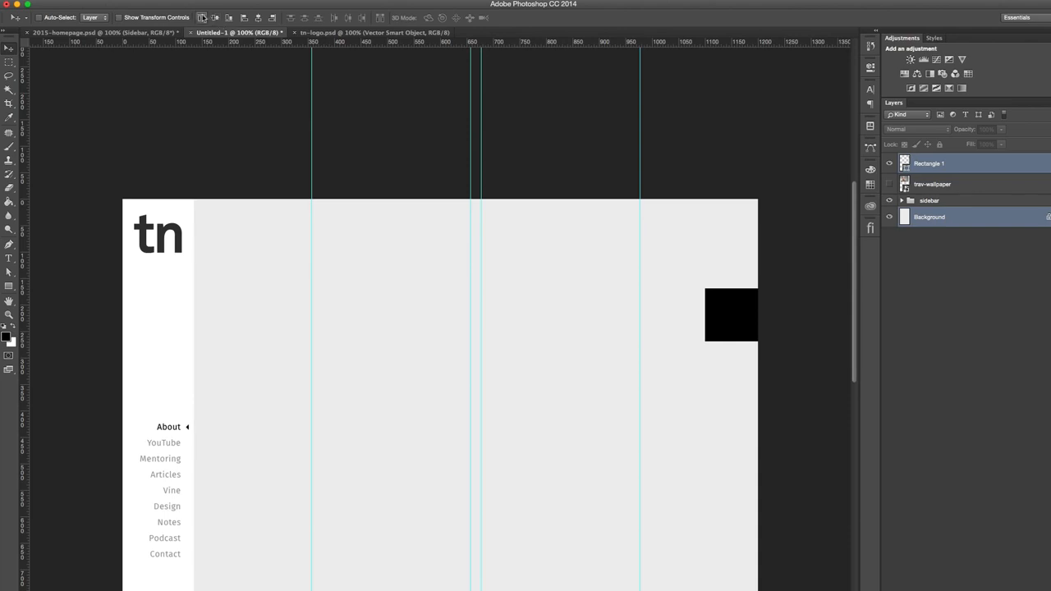
pyautogui.click(202, 17)
# - Stretch Rectangle 1 from the canvas's top-right corner to the sidebar's edge, making it about 540 px tall
pyautogui.click(940, 166)
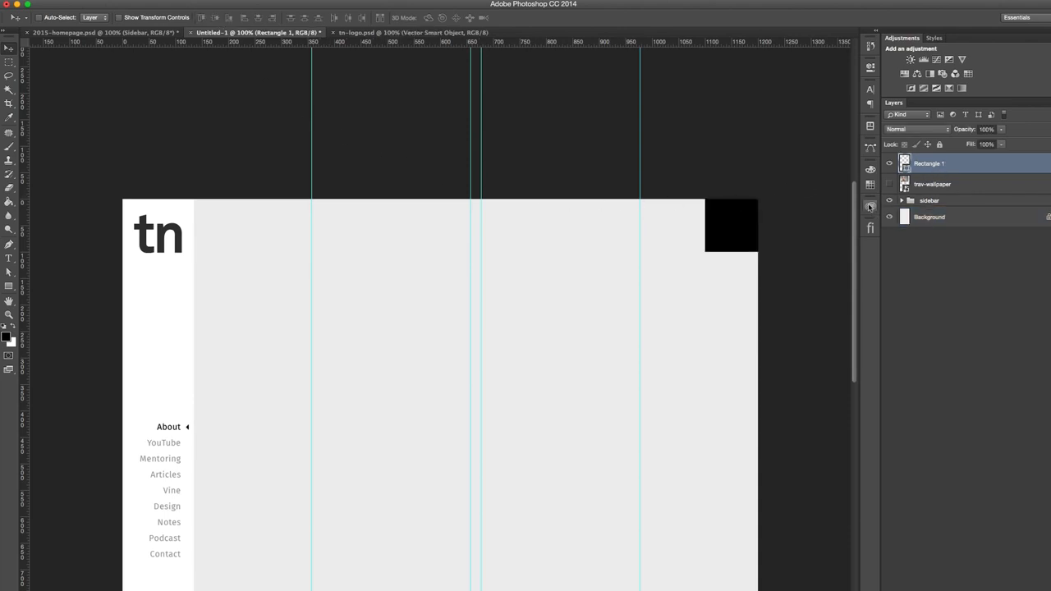
pyautogui.press('super+t')
pyautogui.moveTo(706, 252); pyautogui.dragTo(195, 484)
pyautogui.press('Return')
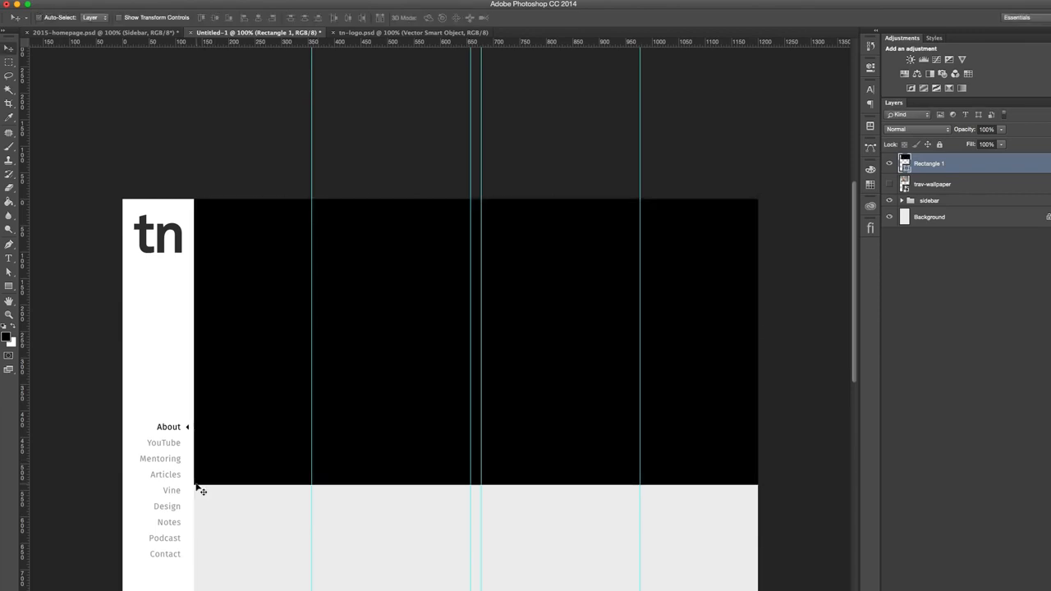
# - Set Rectangle 1's fill colour to #f1f1f1
pyautogui.doubleClick(904, 163)
pyautogui.click(490, 104)
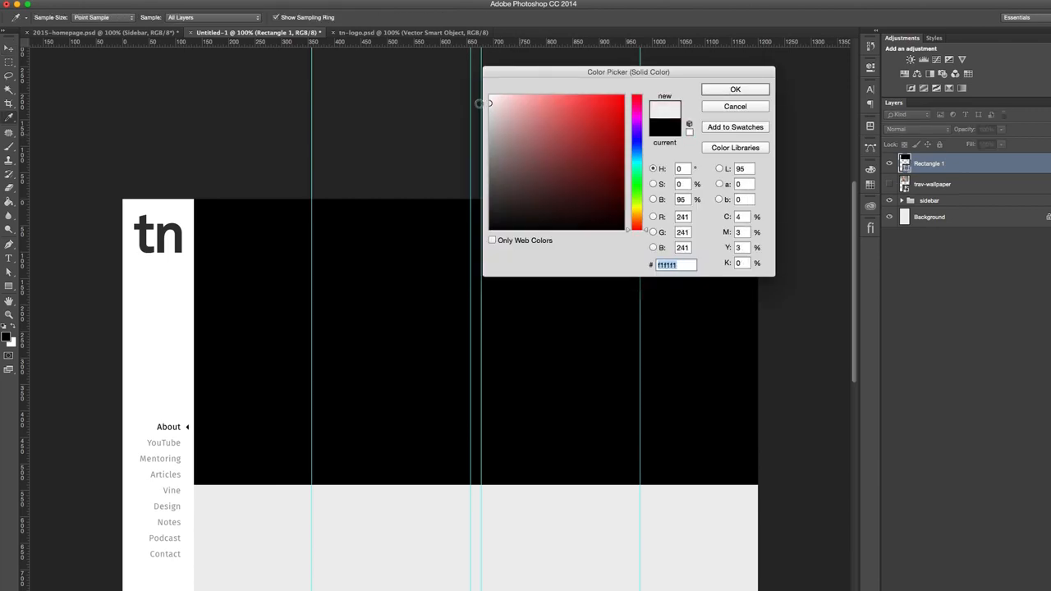
pyautogui.click(735, 89)
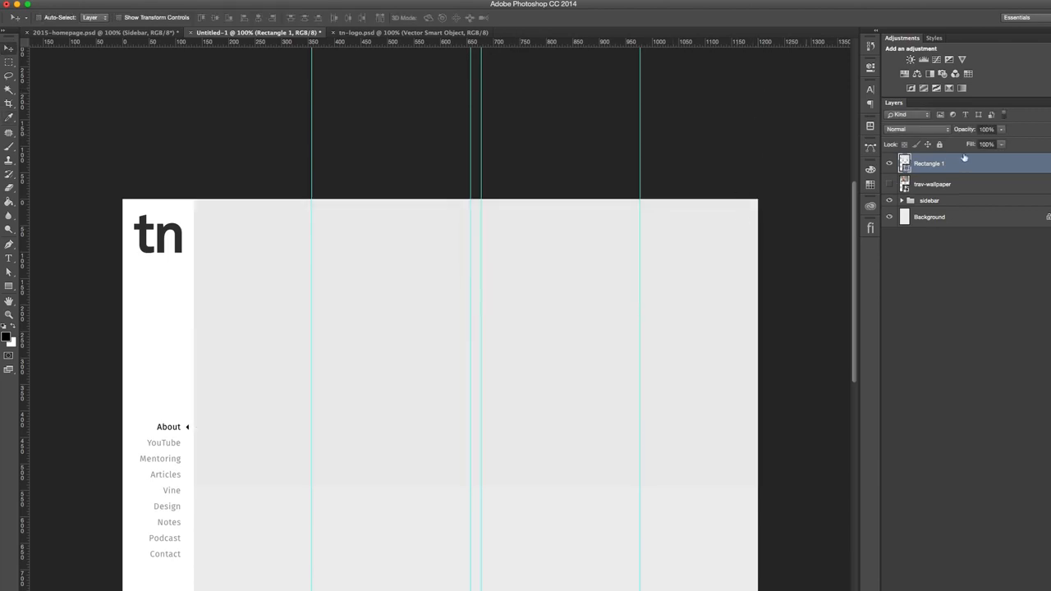
# - Recolour Rectangle 1 to a grey darker than the page background
pyautogui.doubleClick(905, 163)
pyautogui.moveTo(507, 168); pyautogui.dragTo(481, 124)
pyautogui.click(735, 89)
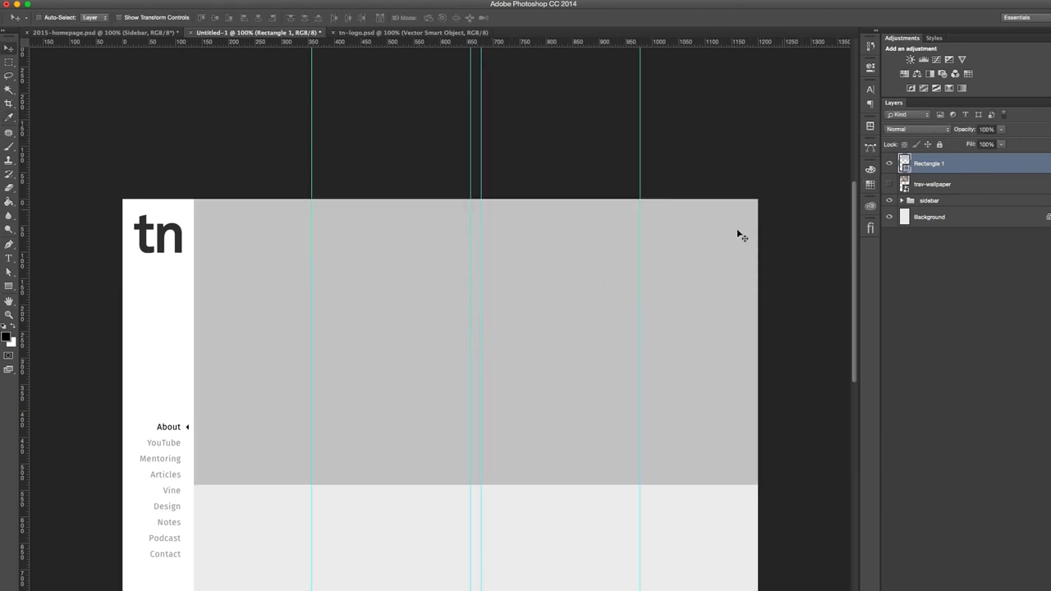
# - Rename the Rectangle 1 layer as About plate
pyautogui.doubleClick(928, 164)
pyautogui.write('hoto')
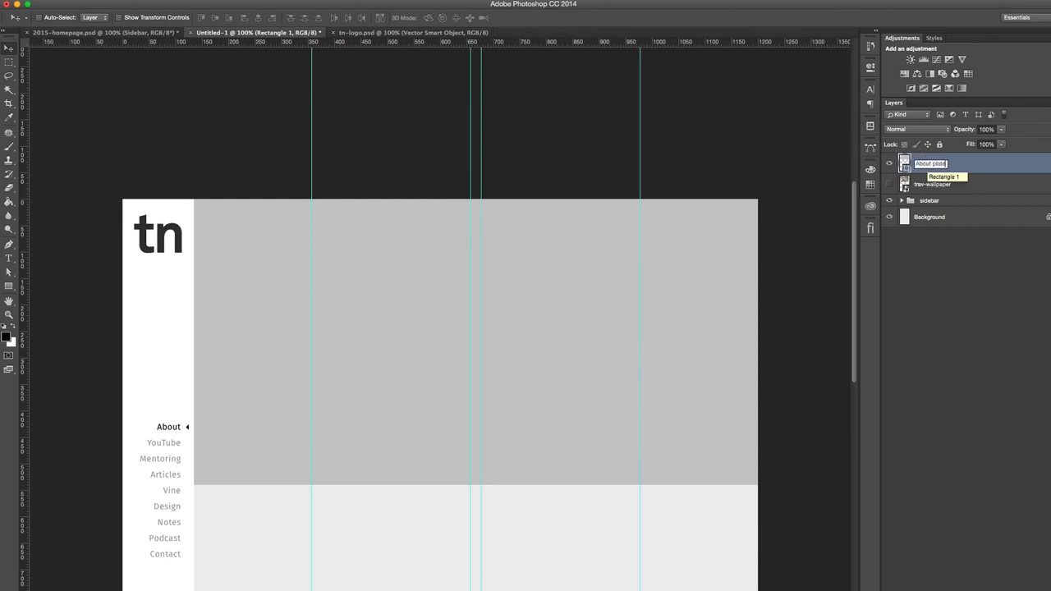
pyautogui.press('Return')
# - Try moving the About plate lower on the page and undo the move
pyautogui.scroll(-2, 734, 237)
pyautogui.moveTo(573, 272); pyautogui.dragTo(571, 383)
pyautogui.press('super+z')
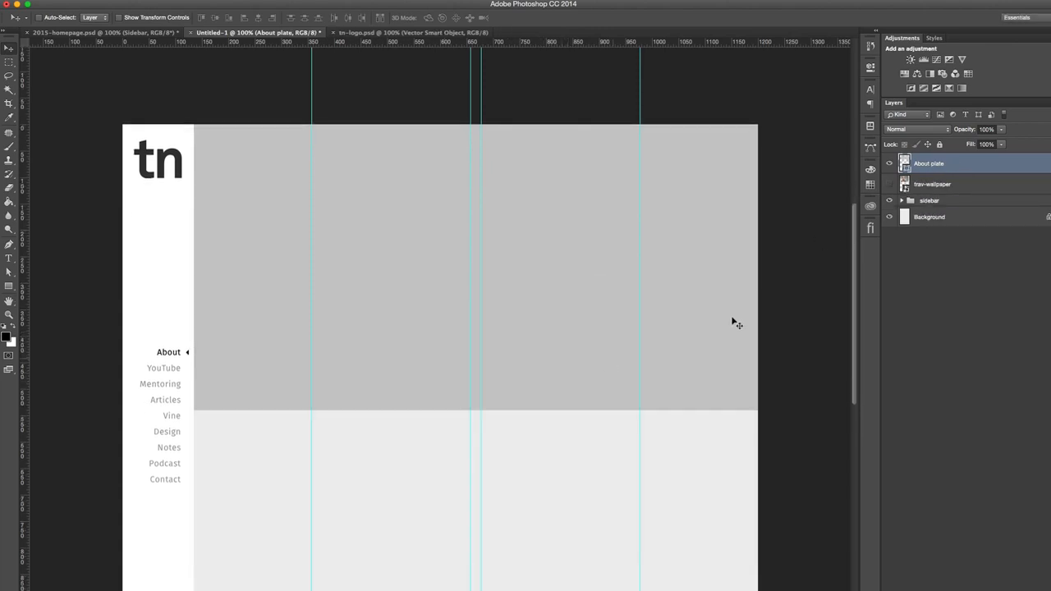
# - Place trav-wallpaper above About plate in the layer order and group both layers as "section- about"
pyautogui.moveTo(941, 186); pyautogui.dragTo(948, 162)
pyautogui.keyDown('shift'); pyautogui.click(952, 188); pyautogui.keyUp('shift')
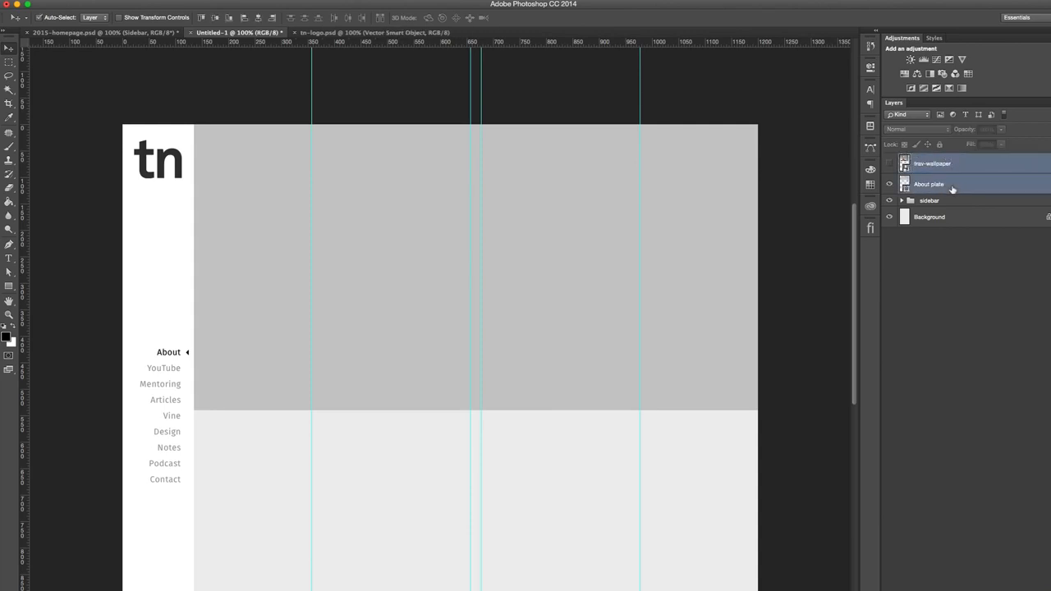
pyautogui.press('super+g')
pyautogui.doubleClick(931, 159)
pyautogui.write('section')
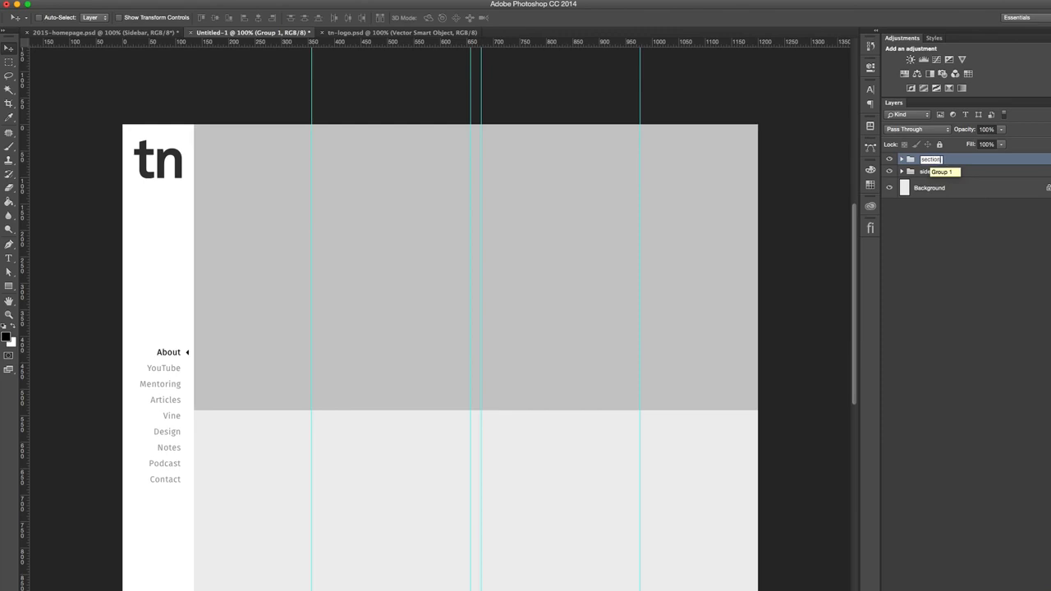
pyautogui.write('- about')
pyautogui.press('Return')
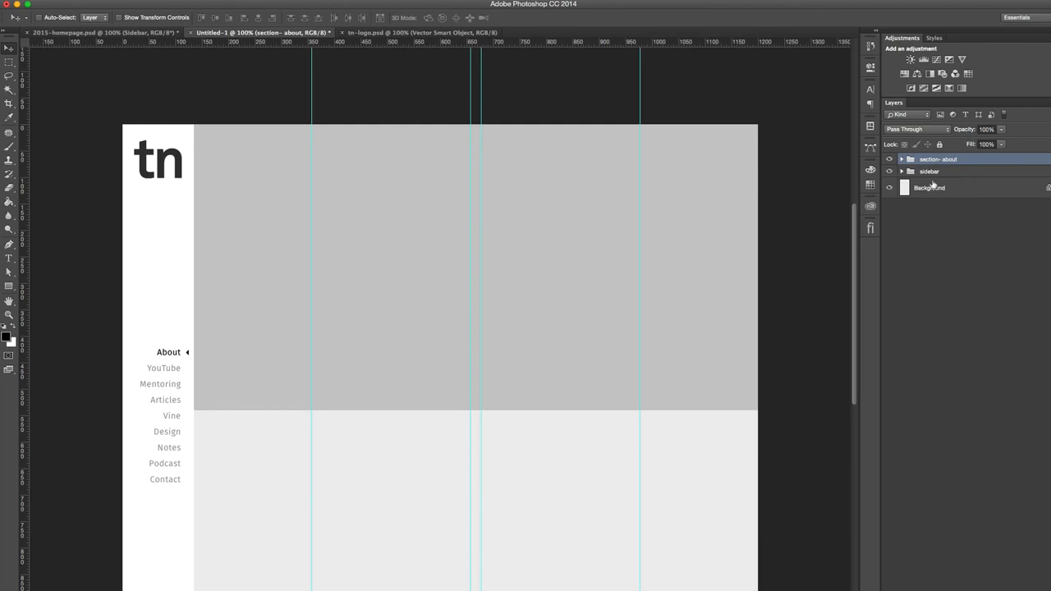
# - Expand section- about, show trav-wallpaper, clip it to About plate and position the photo to cover the plate
pyautogui.click(977, 190)
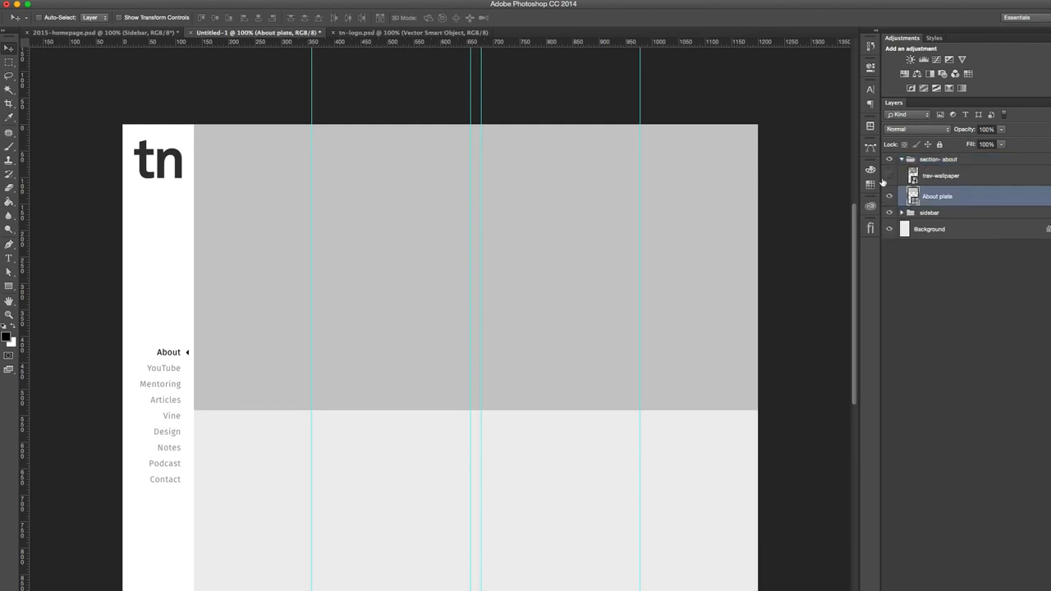
pyautogui.click(887, 176)
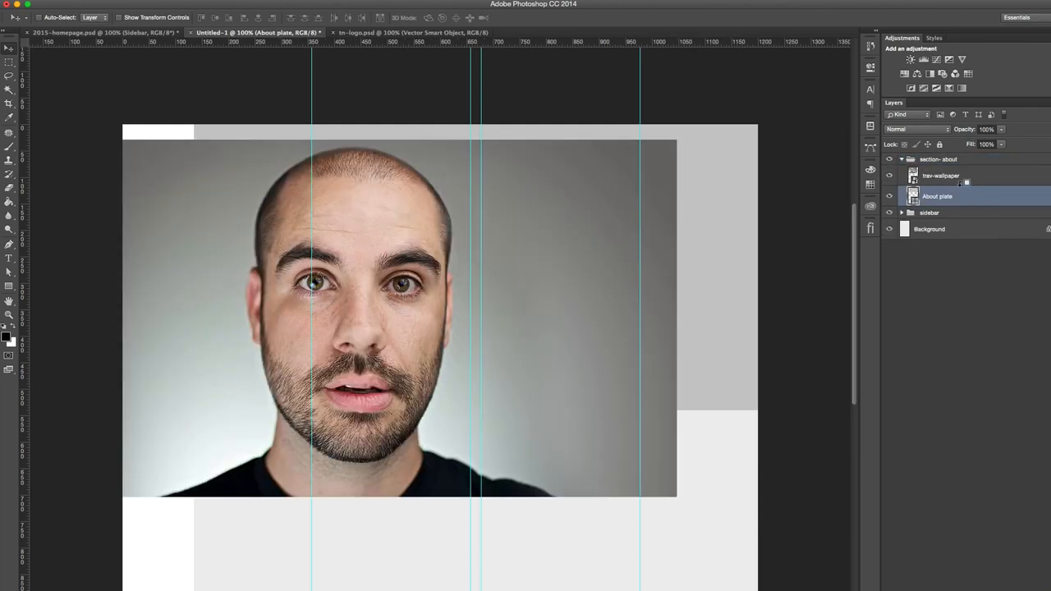
pyautogui.keyDown('alt'); pyautogui.click(961, 188); pyautogui.keyUp('alt')
pyautogui.click(965, 177)
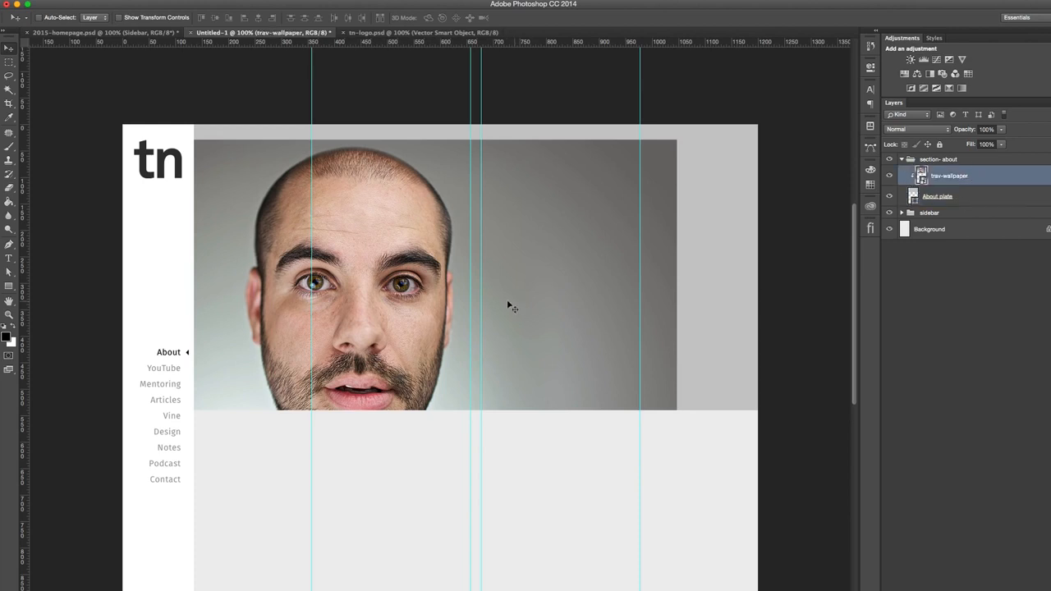
pyautogui.moveTo(406, 309); pyautogui.dragTo(490, 293)
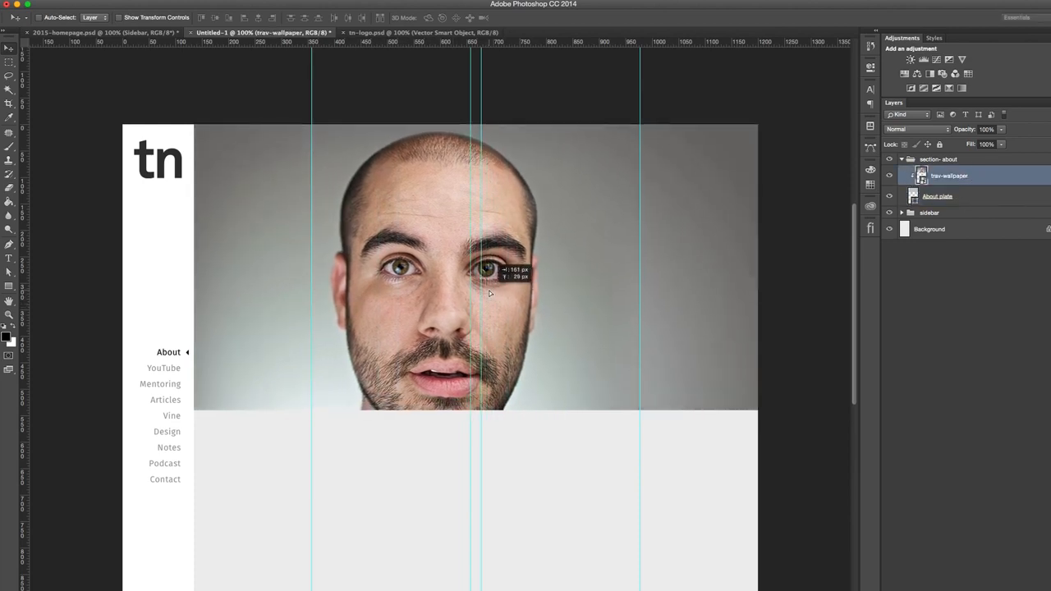
# - Compare the about section in 2015-homepage.psd with the wireframe sketch, and return to Untitled-1
pyautogui.click(150, 33)
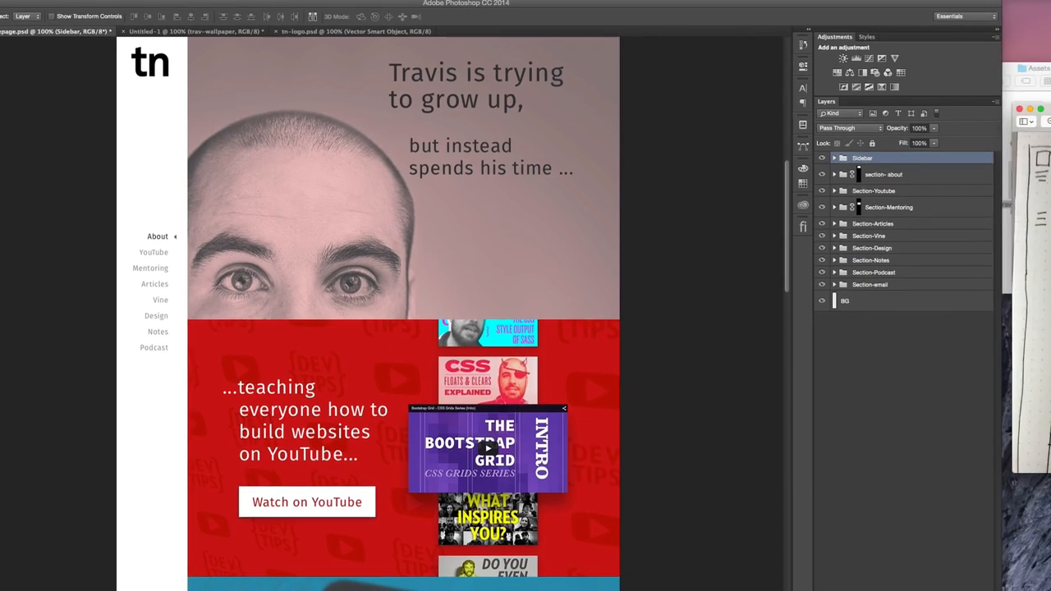
pyautogui.moveTo(983, 105); pyautogui.dragTo(882, 95)
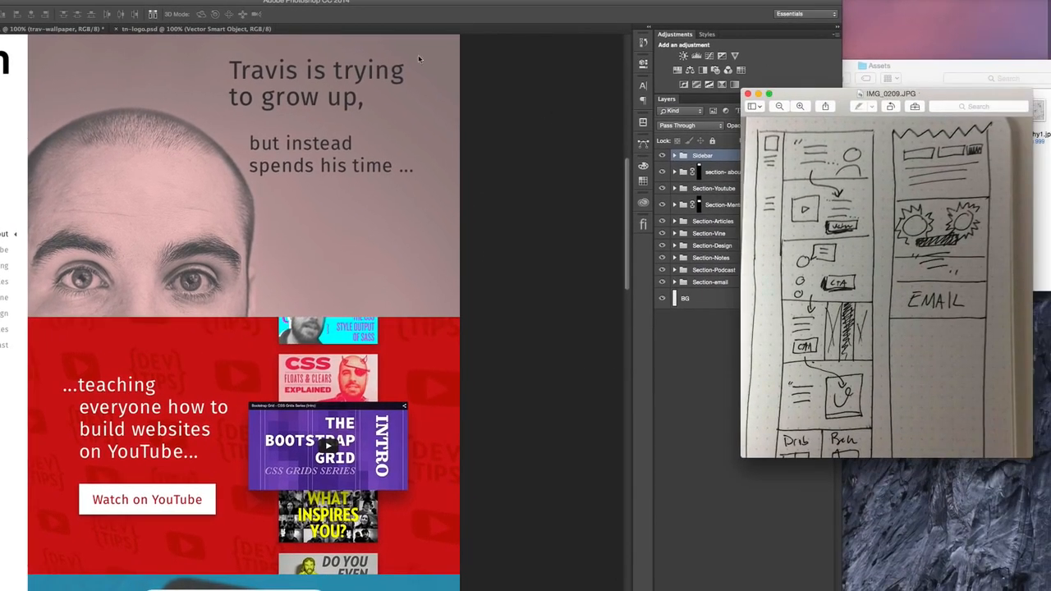
pyautogui.click(45, 46)
pyautogui.click(49, 28)
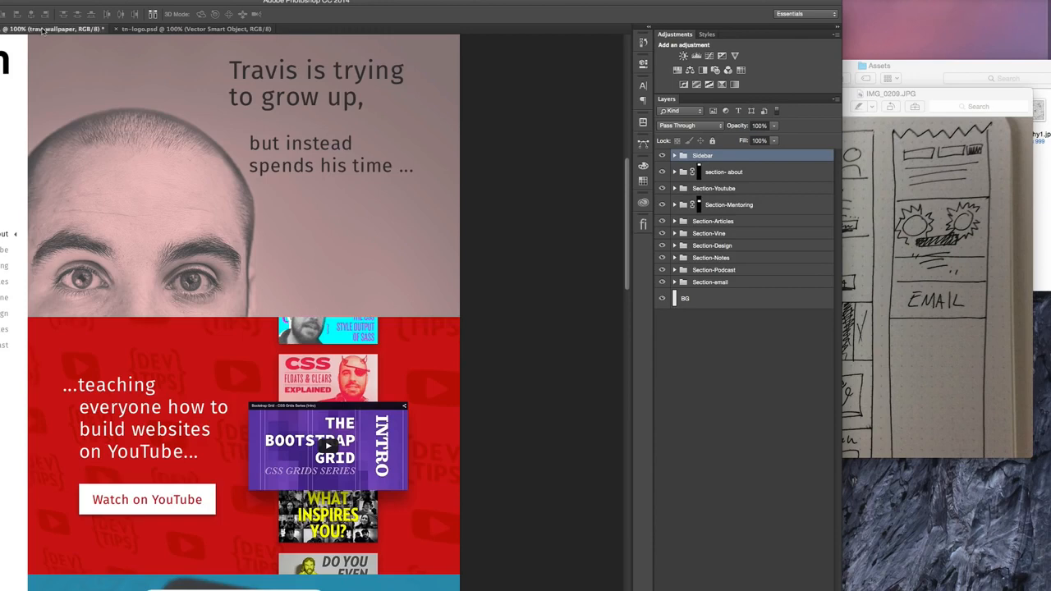
# - Try scaling the trav-wallpaper photo down and placing it at the plate's right side, resting on its bottom edge
pyautogui.moveTo(160, 218); pyautogui.dragTo(357, 206)
pyautogui.hotkey('ctrl', 't')
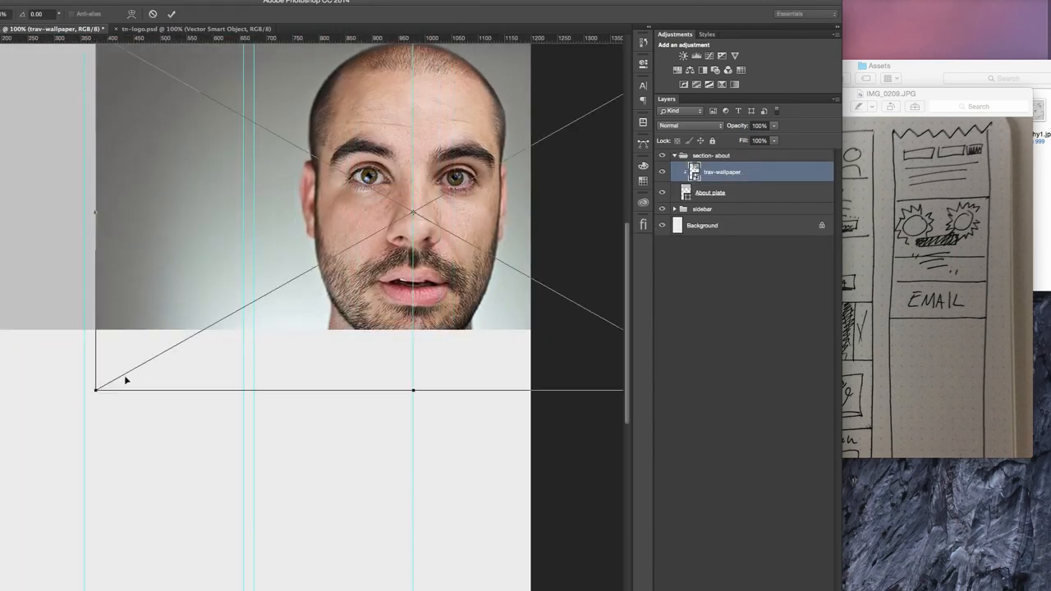
pyautogui.moveTo(95, 389); pyautogui.dragTo(252, 303)
pyautogui.moveTo(335, 240); pyautogui.dragTo(349, 268)
pyautogui.moveTo(269, 146); pyautogui.dragTo(224, 124)
pyautogui.scroll(2, 275, 148)
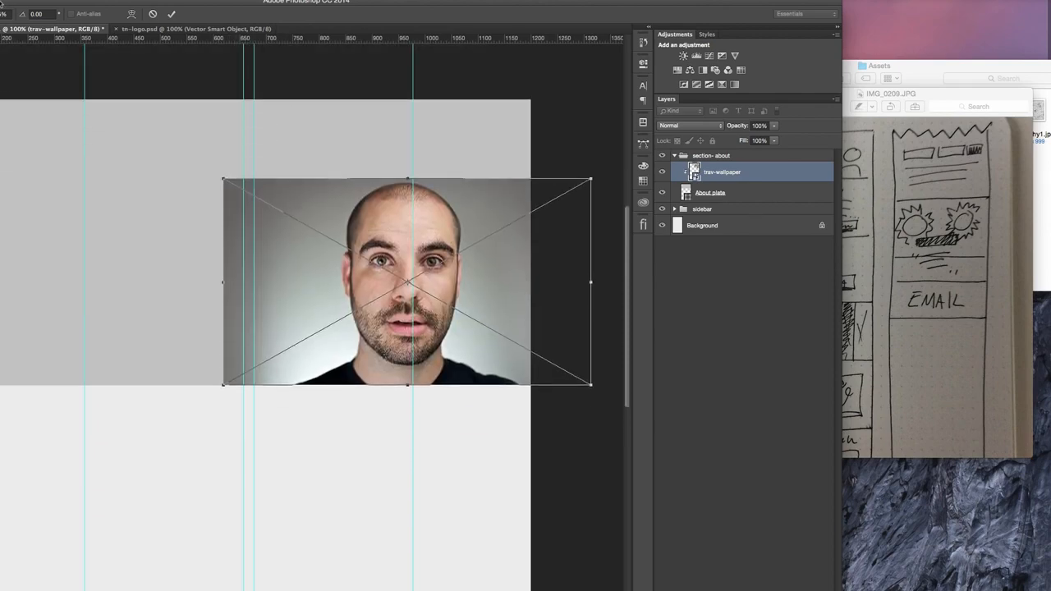
pyautogui.moveTo(356, 215); pyautogui.dragTo(133, 215)
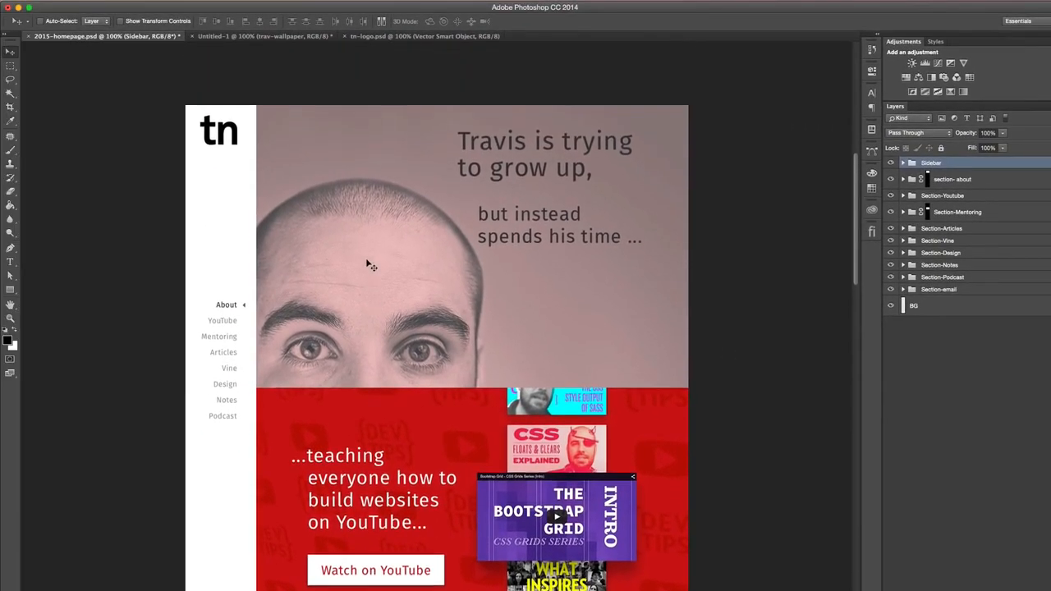
# - Following 2015-homepage.psd, move the photo in Untitled-1 so the face sits beside the sidebar, cropped by the plate's bottom edge
pyautogui.scroll(1, 371, 265)
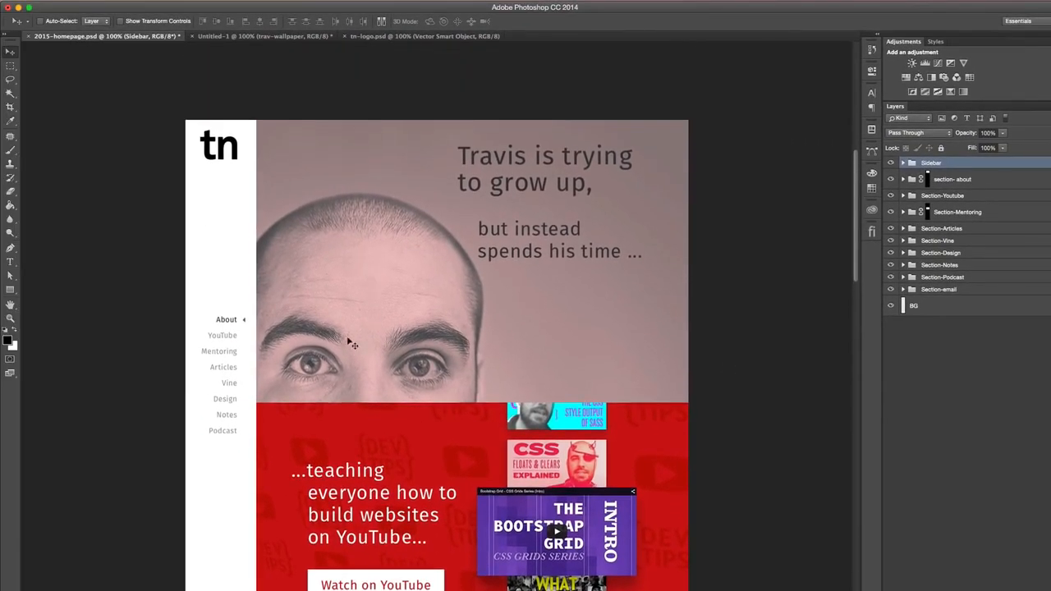
pyautogui.click(271, 36)
pyautogui.moveTo(469, 364); pyautogui.dragTo(270, 327)
pyautogui.hscroll(1, 272, 330)
pyautogui.scroll(5, 364, 323)
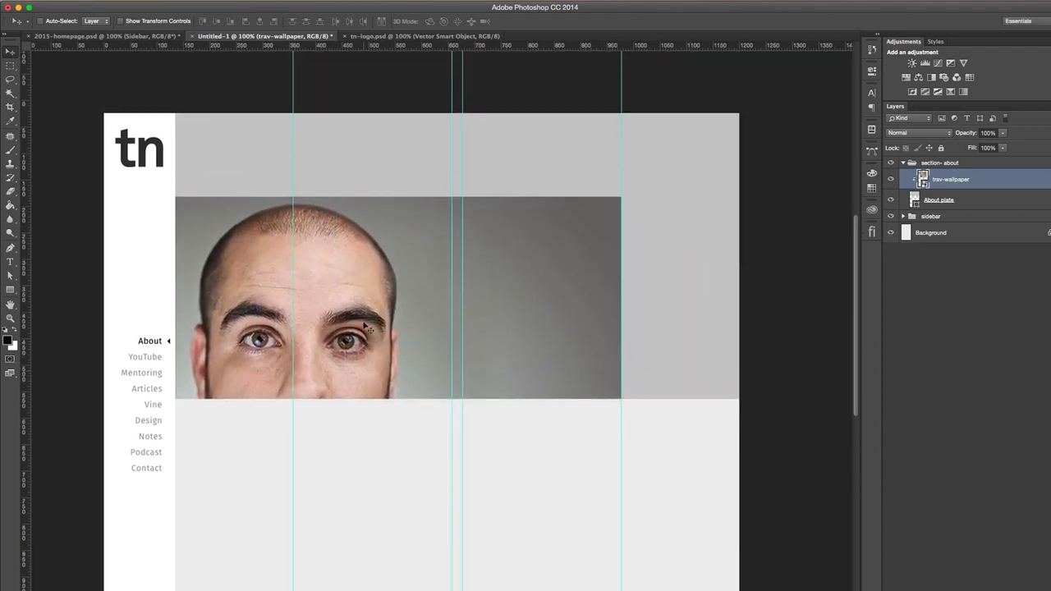
# - Try scaling the trav-wallpaper photo smaller and repositioning it within the About plate
pyautogui.hotkey('ctrl', 't')
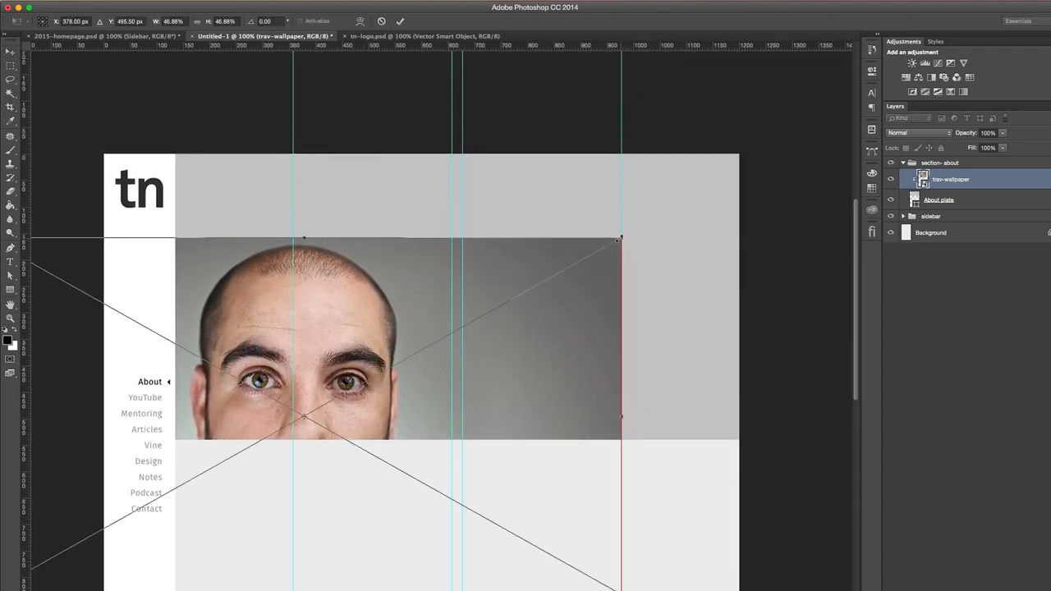
pyautogui.moveTo(621, 237); pyautogui.dragTo(563, 485)
pyautogui.scroll(-10, 552, 489)
pyautogui.scroll(-5, 558, 484)
pyautogui.moveTo(412, 334); pyautogui.dragTo(394, 397)
# - Check the heading's placement beside the face in 2015-homepage.psd, and return to Untitled-1
pyautogui.click(109, 37)
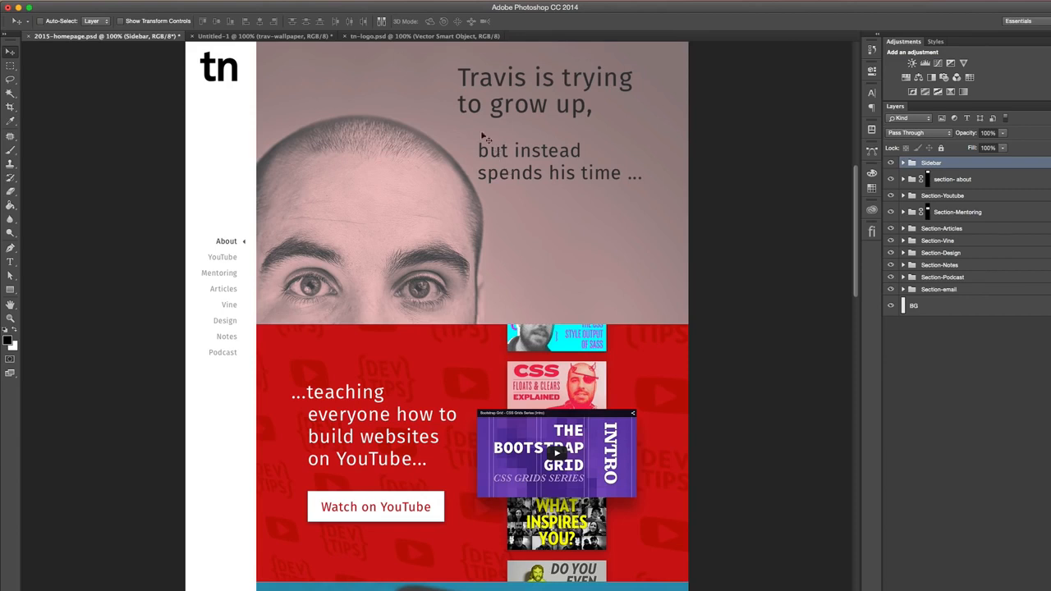
pyautogui.click(318, 35)
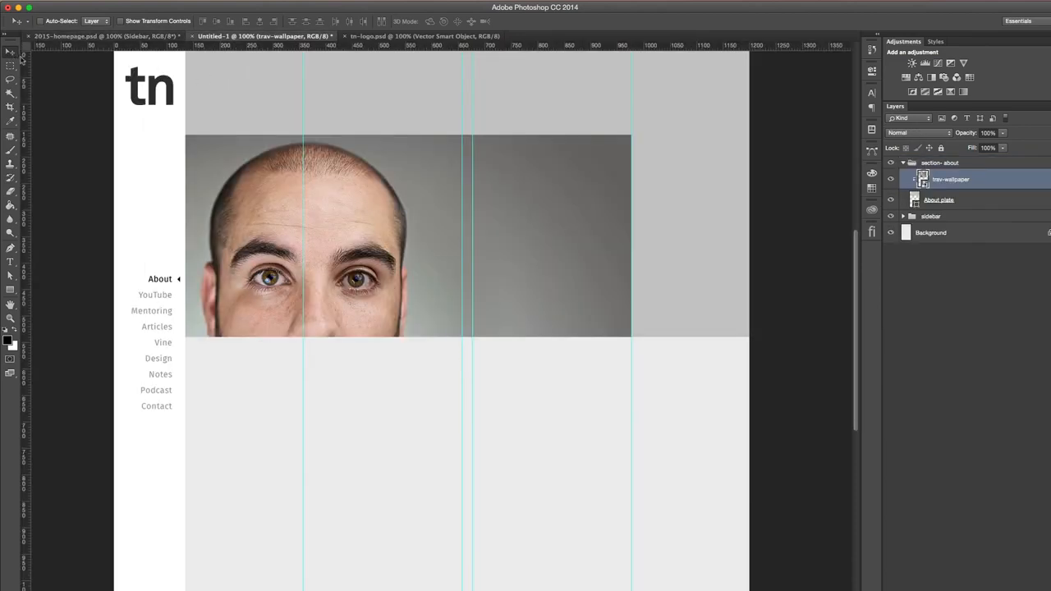
pyautogui.scroll(3, 540, 183)
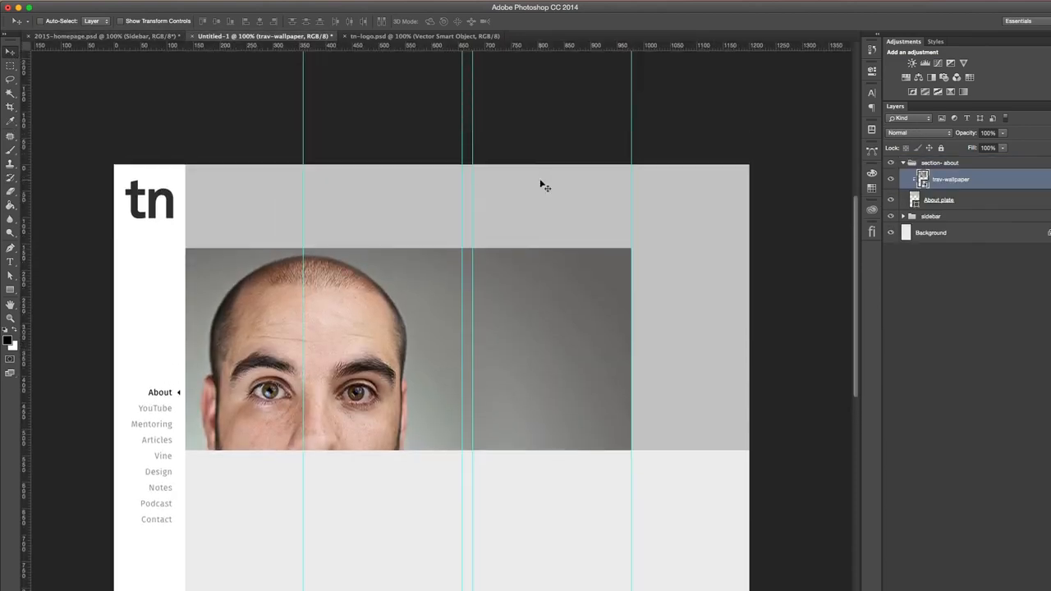
# - Draw a paragraph text box about 380 px wide and 250 px high beside the face, ending at the rightmost guide
pyautogui.scroll(-1, 540, 184)
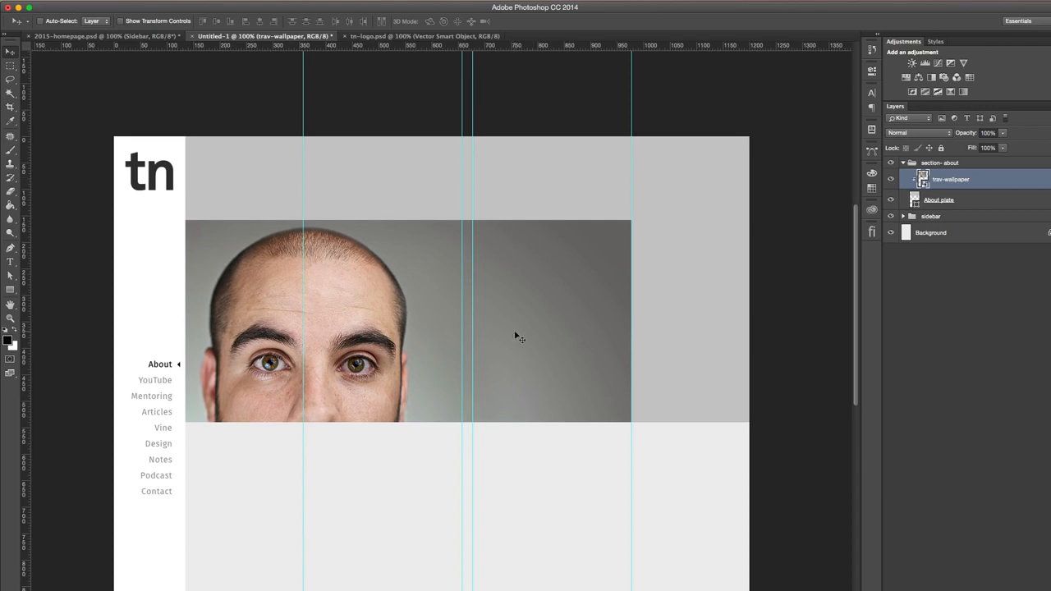
pyautogui.press('t')
pyautogui.moveTo(431, 171); pyautogui.dragTo(631, 303)
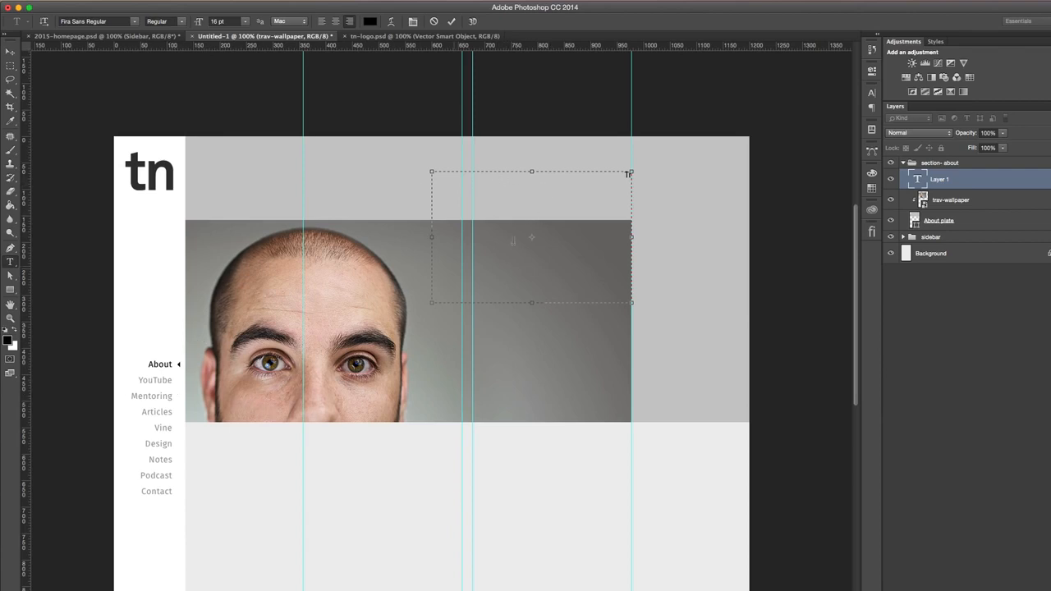
# - Fill the text box with the site owner's first name followed by "is trying to grow up,", matching 2015-homepage.psd's heading
pyautogui.press('super+a')
pyautogui.write('Travis is trying to grow up!')
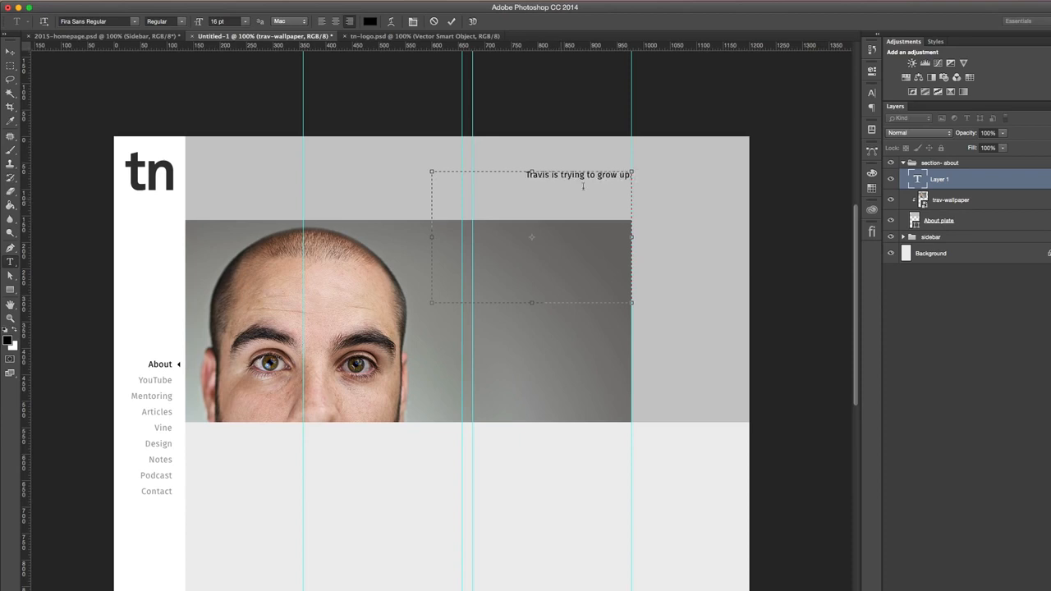
pyautogui.click(131, 35)
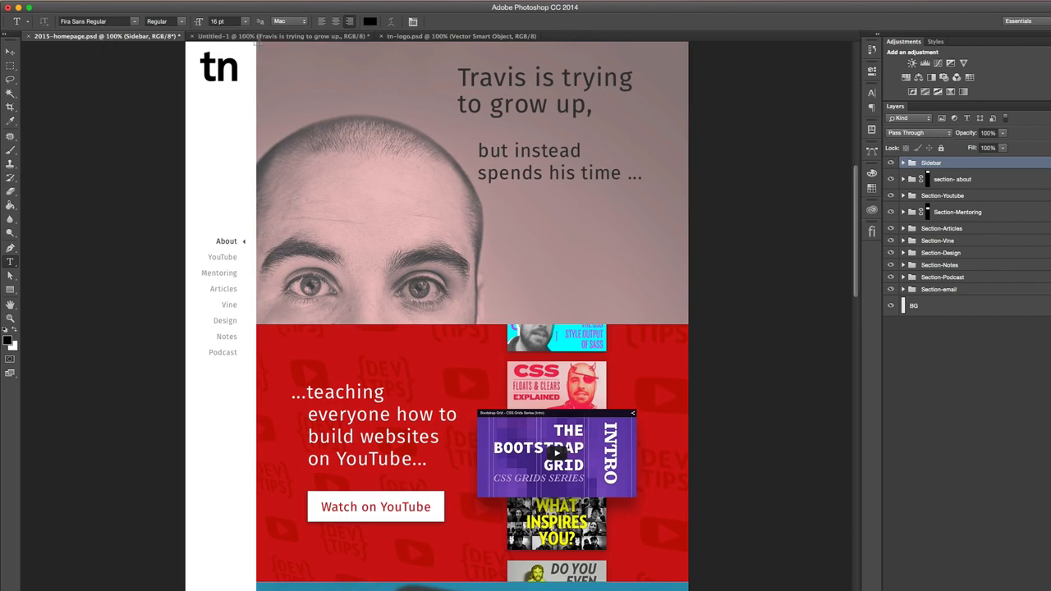
pyautogui.click(247, 36)
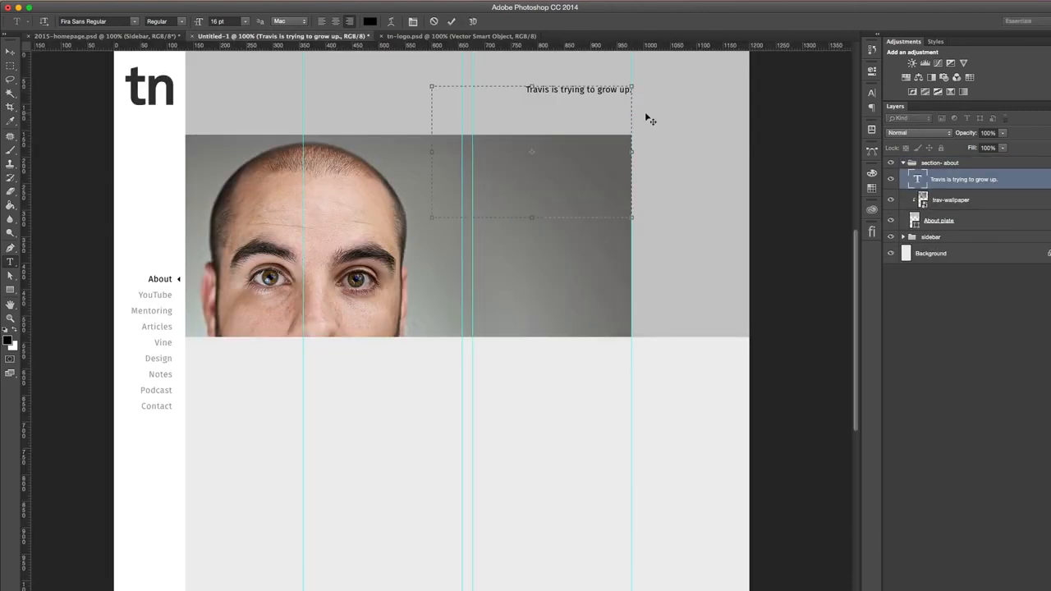
pyautogui.press('BackSpace')
pyautogui.write(',')
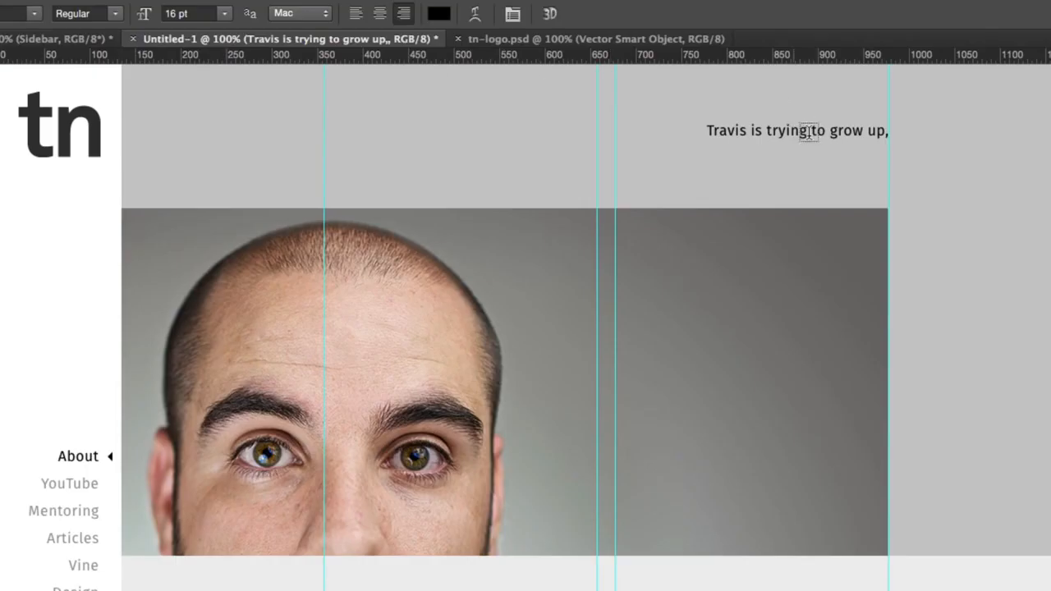
# - Left-align the heading text at 60 pt and widen its text box toward the face to about 475 px
pyautogui.click(616, 90)
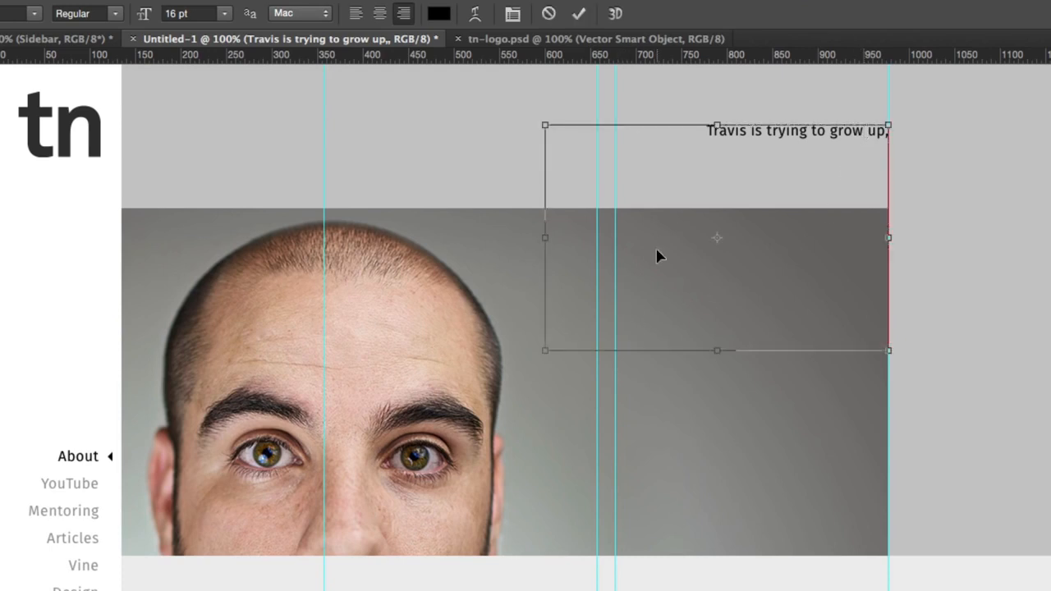
pyautogui.hotkey('ctrl', 'a')
pyautogui.click(356, 13)
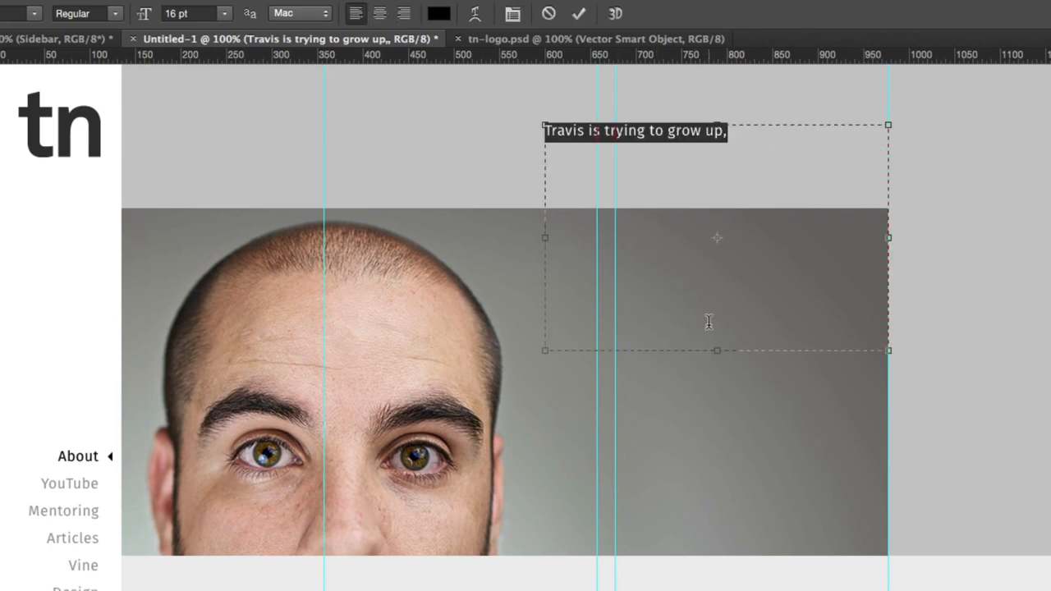
pyautogui.click(224, 15)
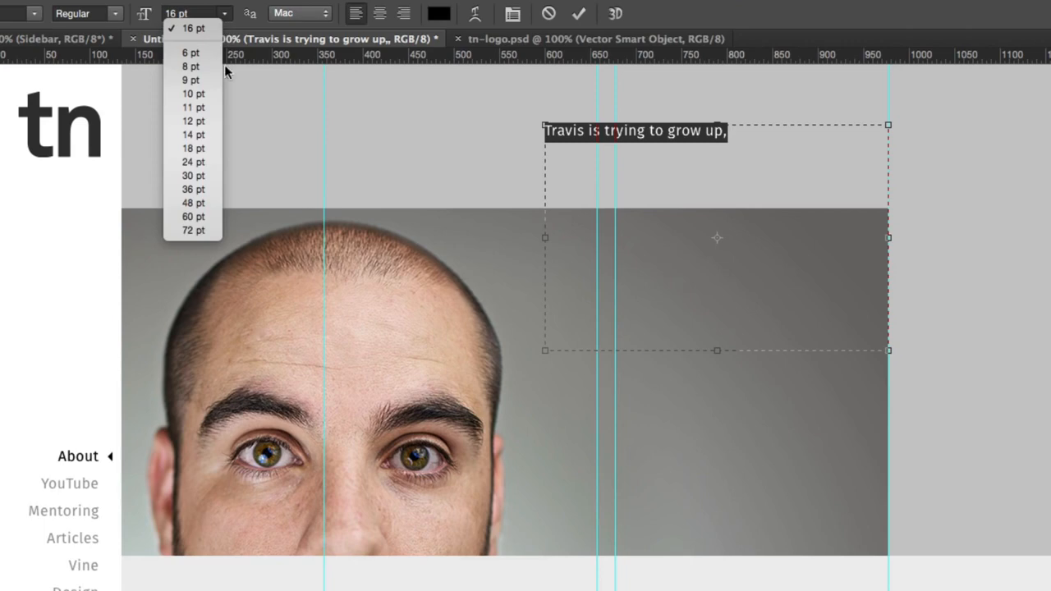
pyautogui.click(207, 215)
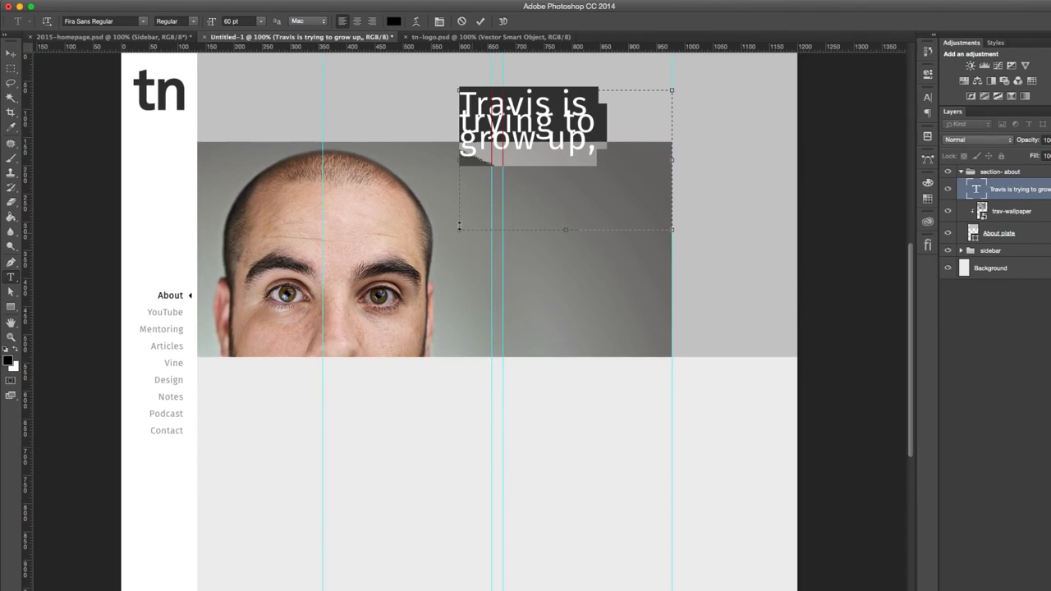
pyautogui.moveTo(458, 157); pyautogui.dragTo(403, 156)
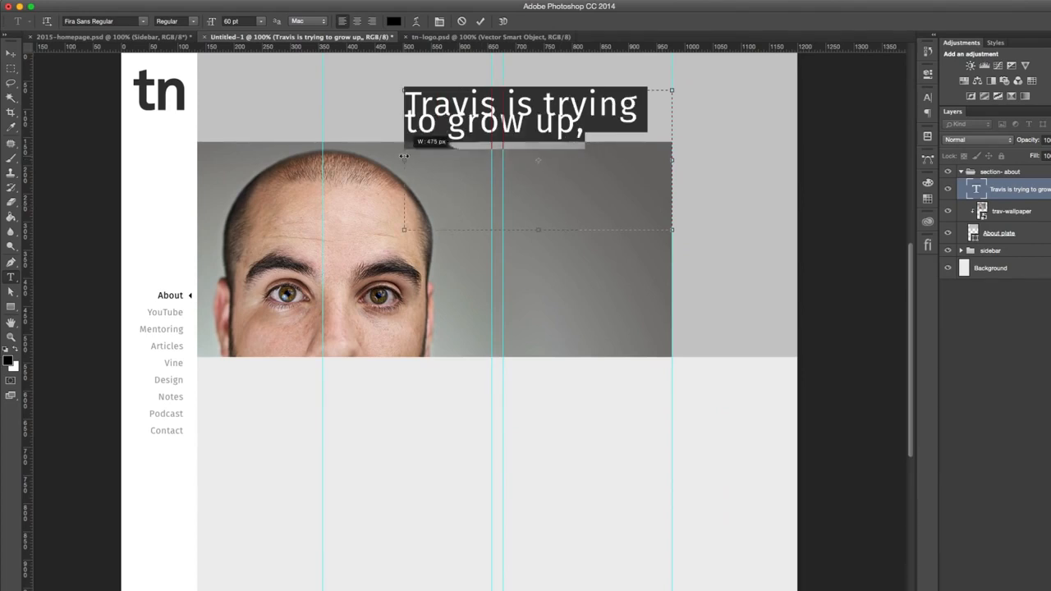
# - Set the leading of the selected heading text to 68 pt
pyautogui.click(906, 120)
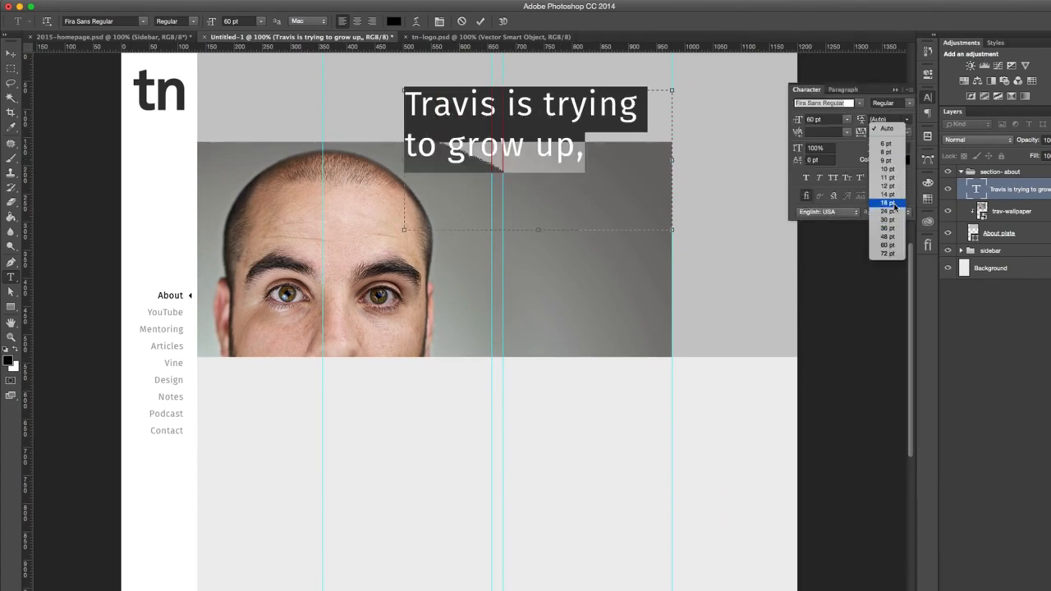
pyautogui.click(889, 202)
pyautogui.click(882, 119)
pyautogui.hotkey('shift', 'Up')
pyautogui.hotkey('shift', 'Up')
pyautogui.hotkey('shift', 'Up')
pyautogui.hotkey('shift', 'Up')
pyautogui.hotkey('shift', 'Up')
pyautogui.hotkey('shift', 'Down')
pyautogui.hotkey('shift', 'Up')
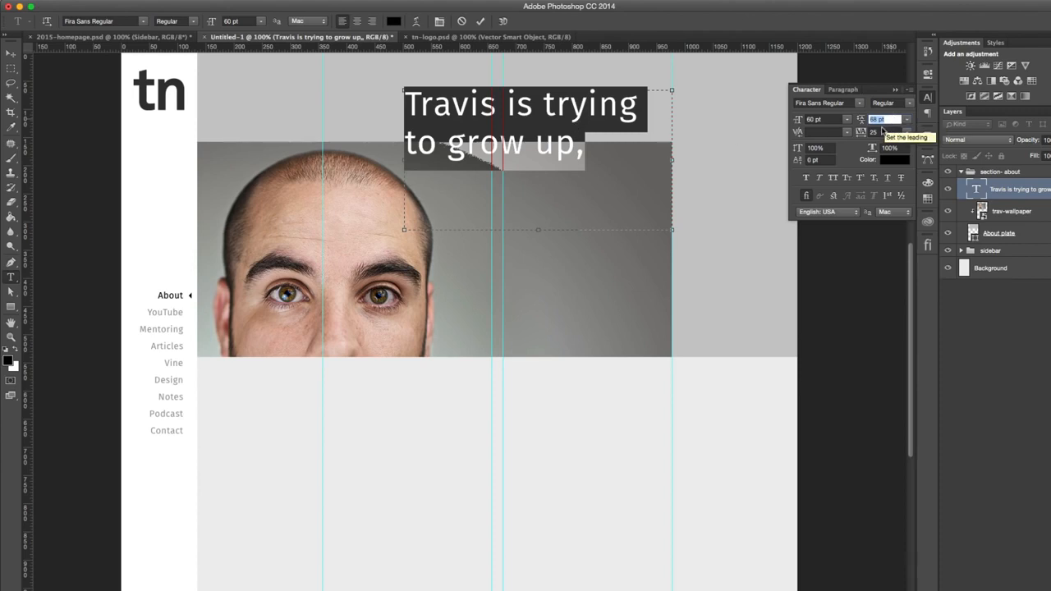
# - Try wider letter spacing on the heading, and set its tracking to 0
pyautogui.click(874, 132)
pyautogui.scroll(10, 881, 132)
pyautogui.scroll(-15, 881, 132)
pyautogui.scroll(15, 881, 132)
pyautogui.scroll(-5, 880, 132)
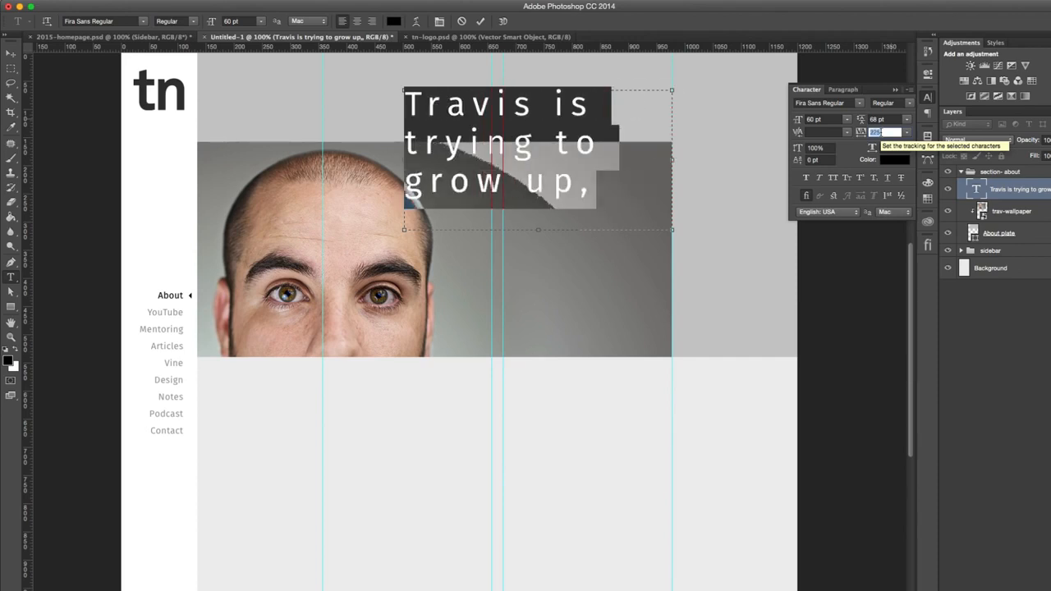
pyautogui.write('0')
pyautogui.press('Return')
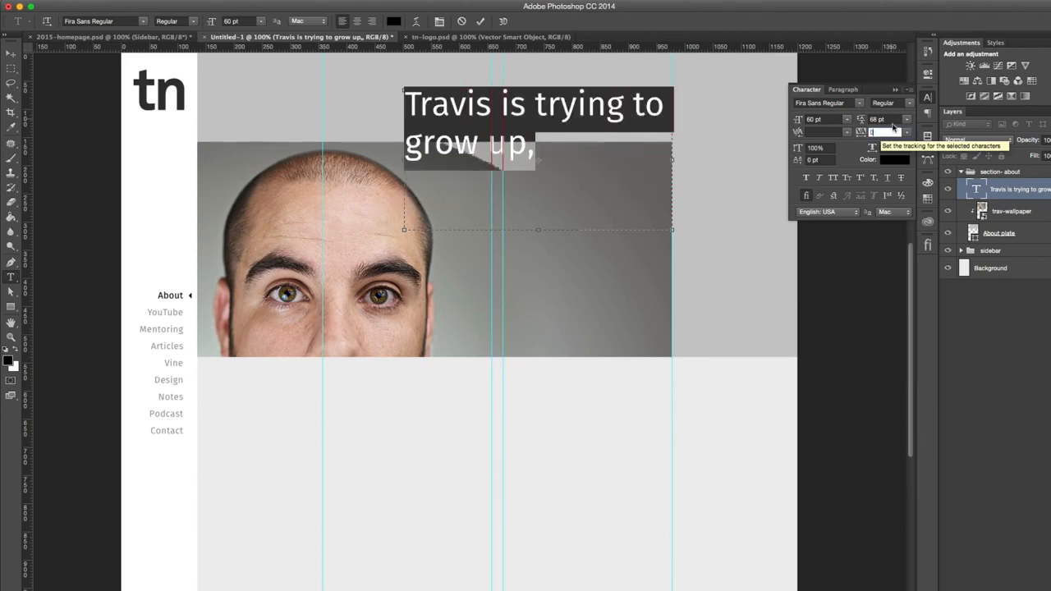
# - Tighten the heading's leading to 62 pt and enlarge its font size to 72 pt
pyautogui.click(879, 120)
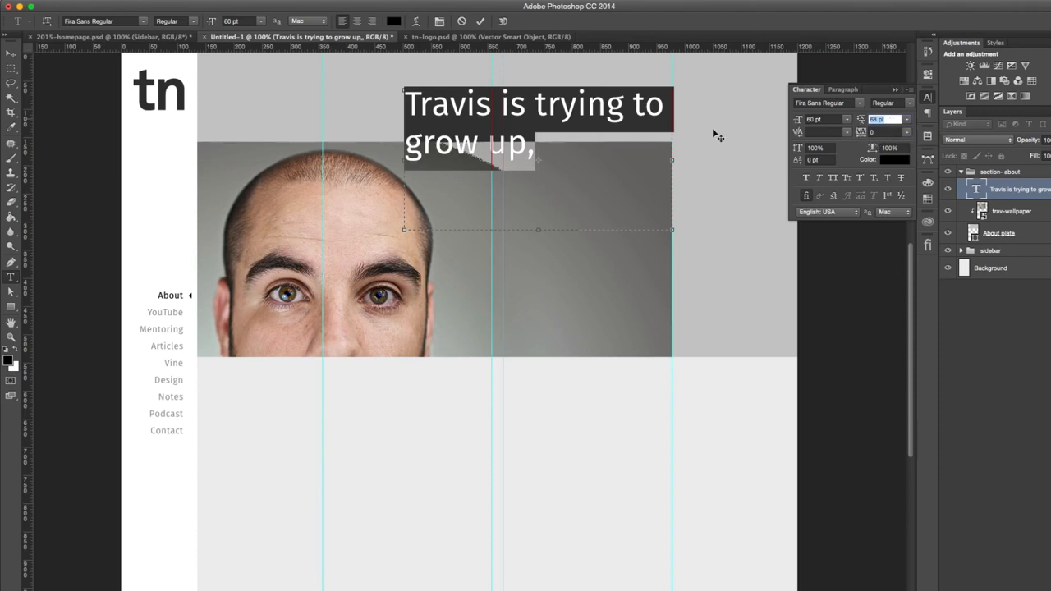
pyautogui.press('Down')
pyautogui.press('Down')
pyautogui.press('Down')
pyautogui.press('Down')
pyautogui.press('Down')
pyautogui.press('Down')
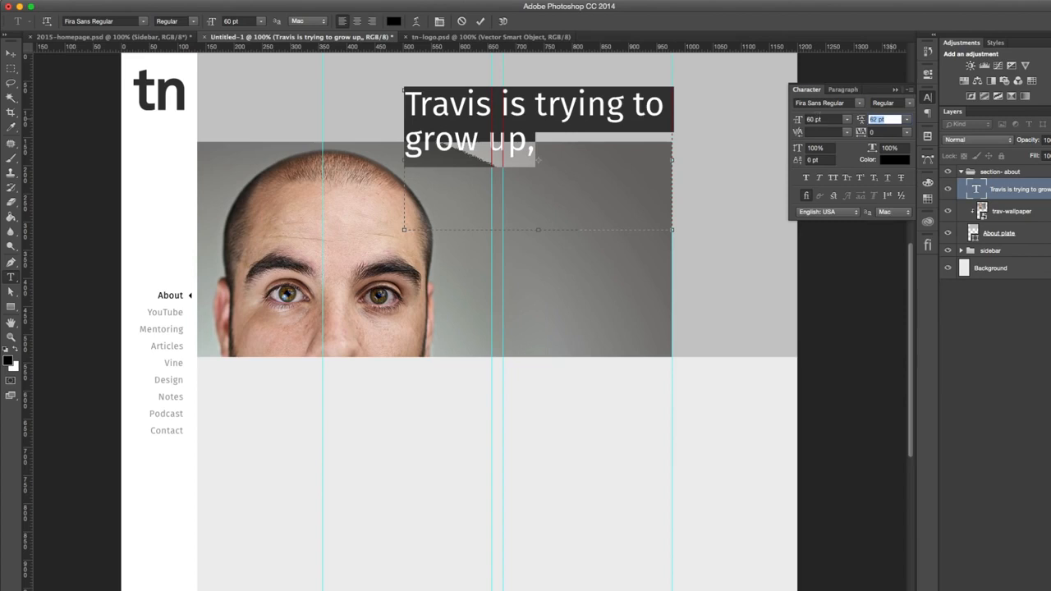
pyautogui.click(831, 118)
pyautogui.click(847, 120)
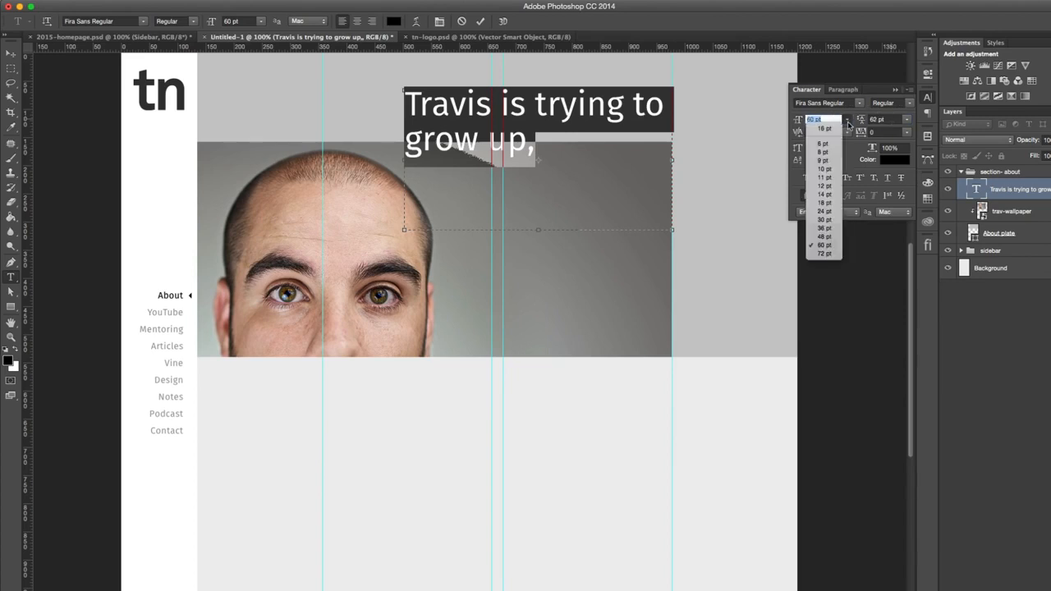
pyautogui.click(829, 258)
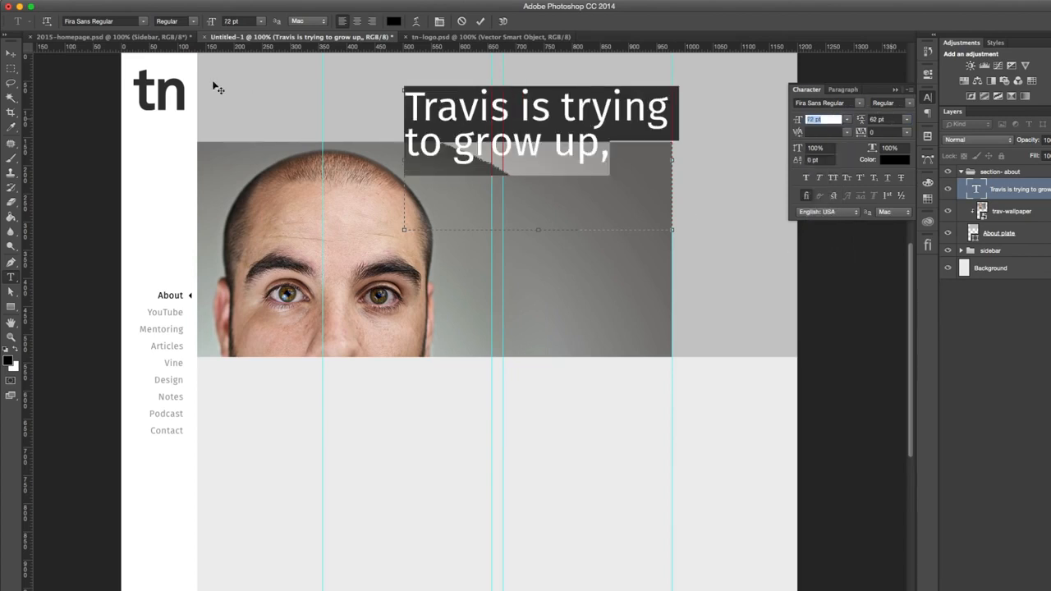
# - Reposition the heading near the top of the About plate so its first line ends at the rightmost guide
pyautogui.click(11, 53)
pyautogui.scroll(5, 496, 296)
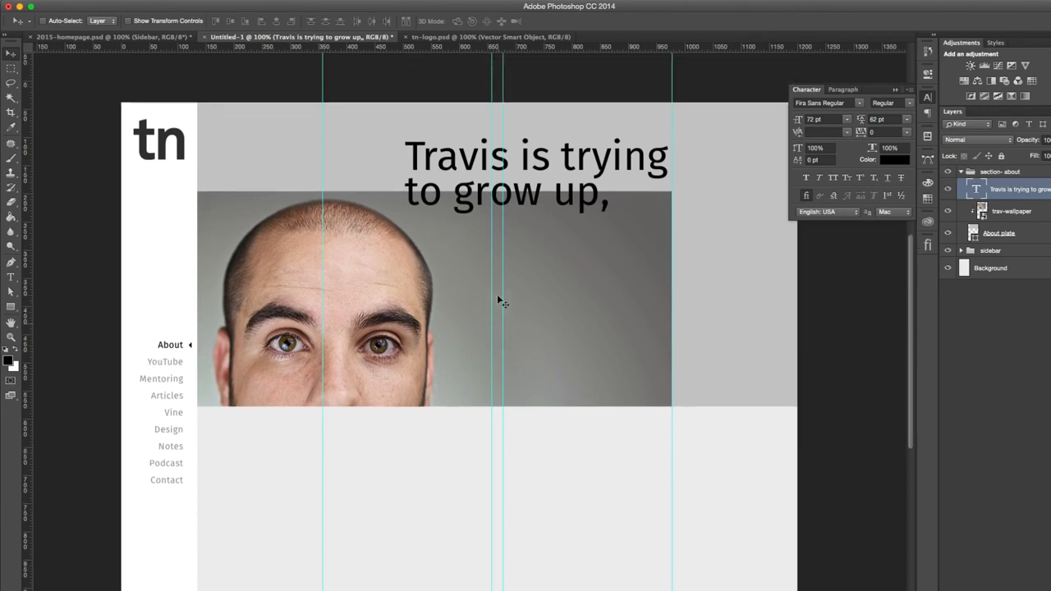
pyautogui.moveTo(580, 217); pyautogui.dragTo(577, 215)
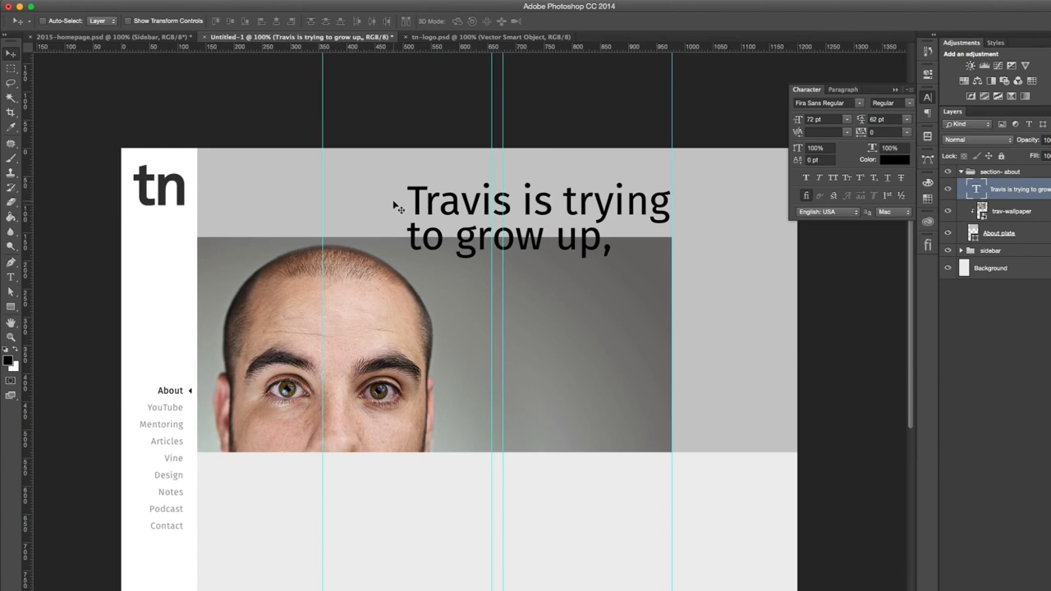
pyautogui.moveTo(519, 202); pyautogui.dragTo(614, 204)
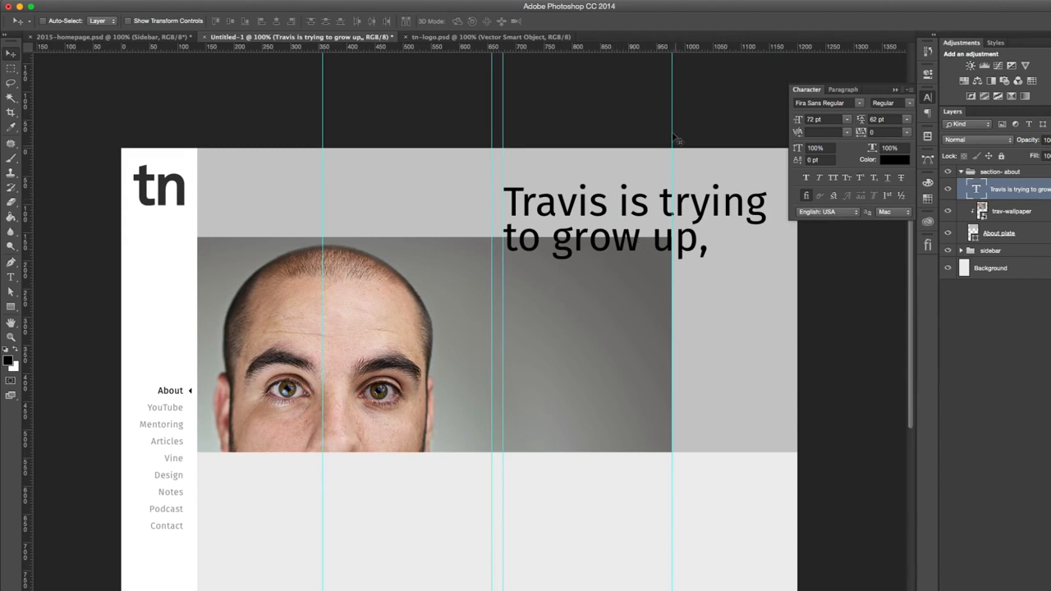
pyautogui.moveTo(716, 223)
pyautogui.mouseDown()
pyautogui.moveTo(616, 224)
pyautogui.moveTo(699, 223)
pyautogui.mouseUp()
pyautogui.moveTo(627, 206); pyautogui.dragTo(549, 194)
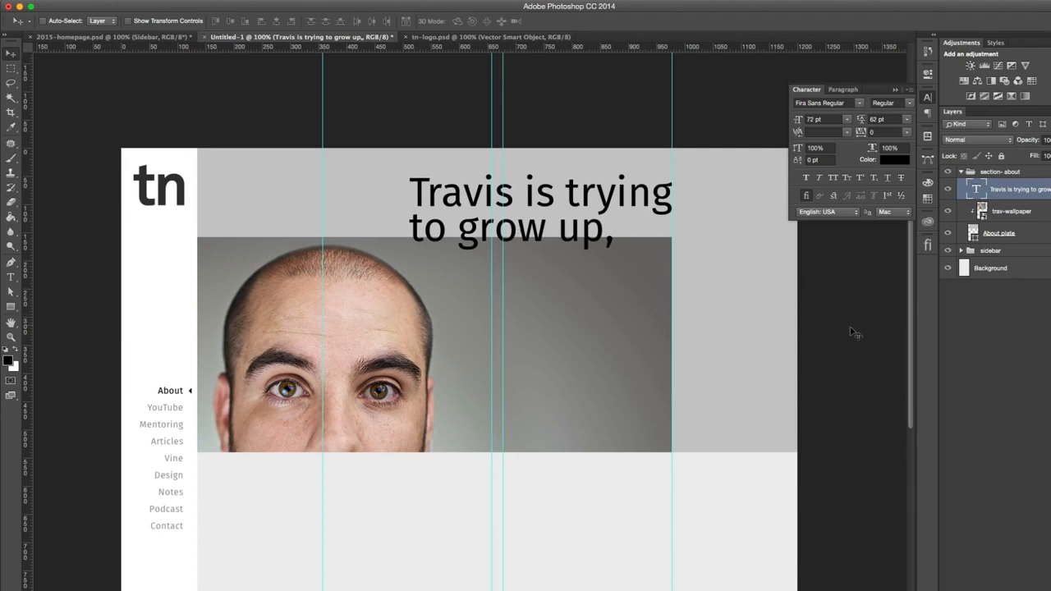
pyautogui.press('c')
pyautogui.moveTo(800, 556); pyautogui.dragTo(676, 558)
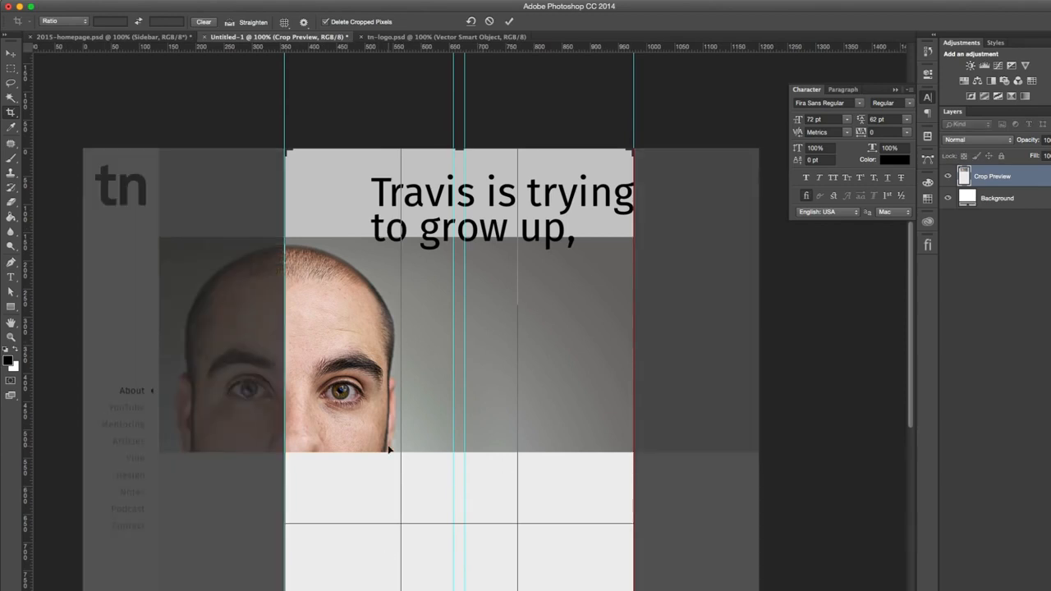
pyautogui.press('Return')
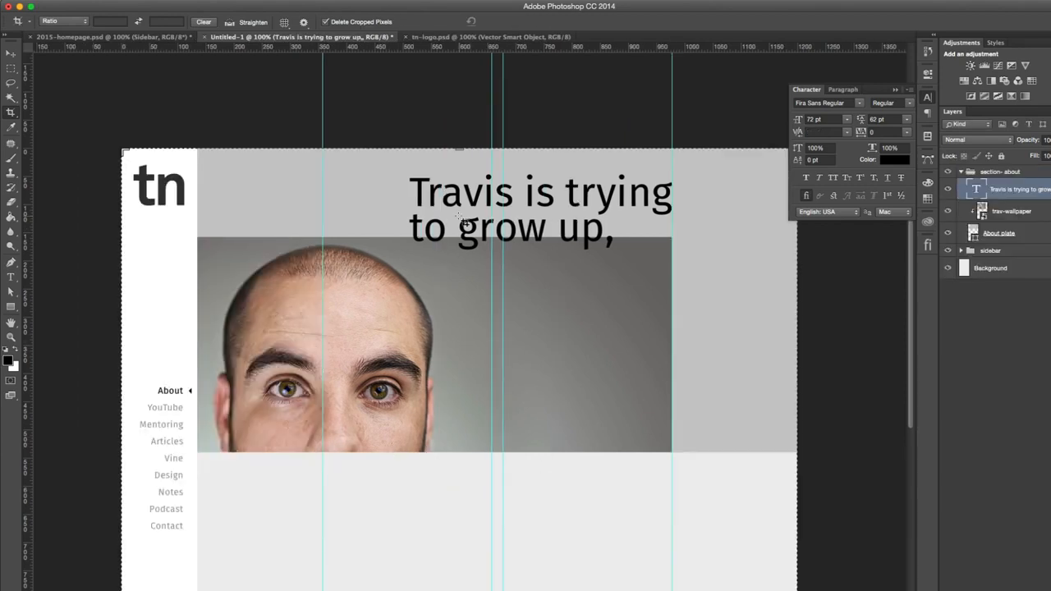
# - Duplicate the heading below the original, beside the face, and check the second line's wording in 2015-homepage.psd before returning to Untitled-1
pyautogui.click(11, 53)
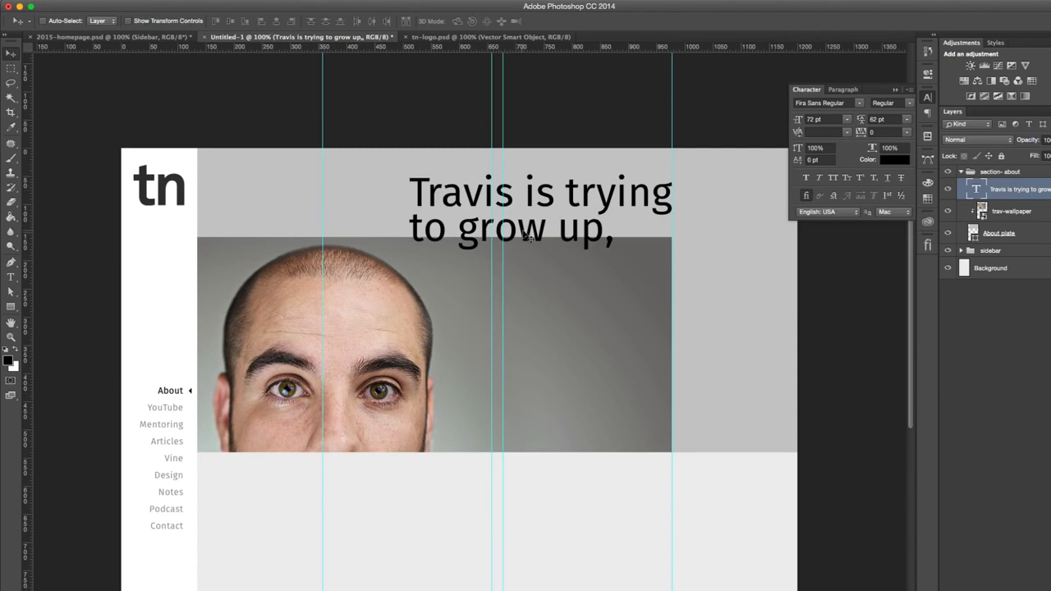
pyautogui.moveTo(534, 233); pyautogui.dragTo(552, 337)
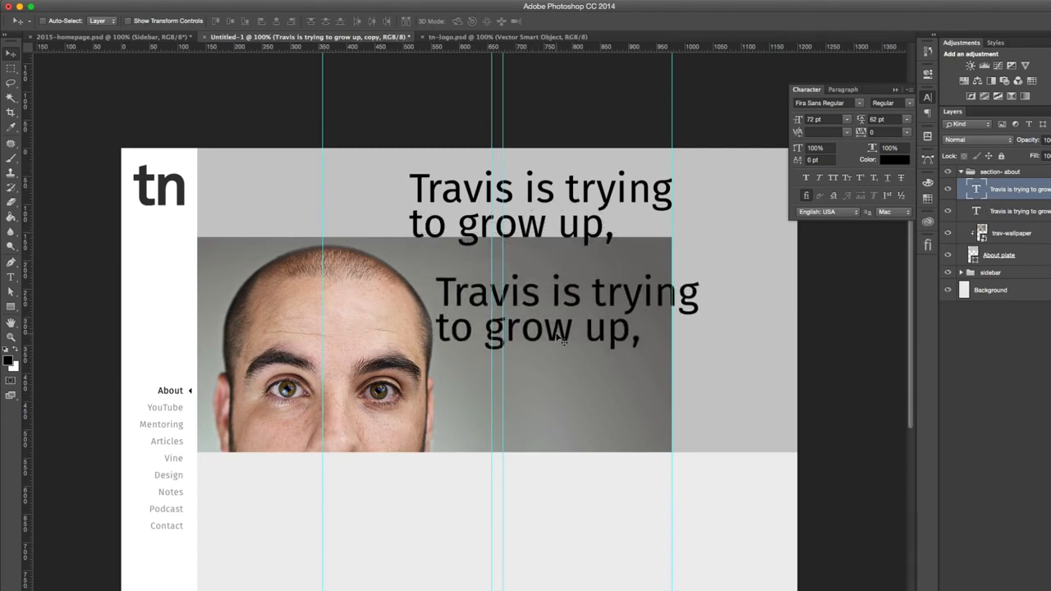
pyautogui.click(182, 38)
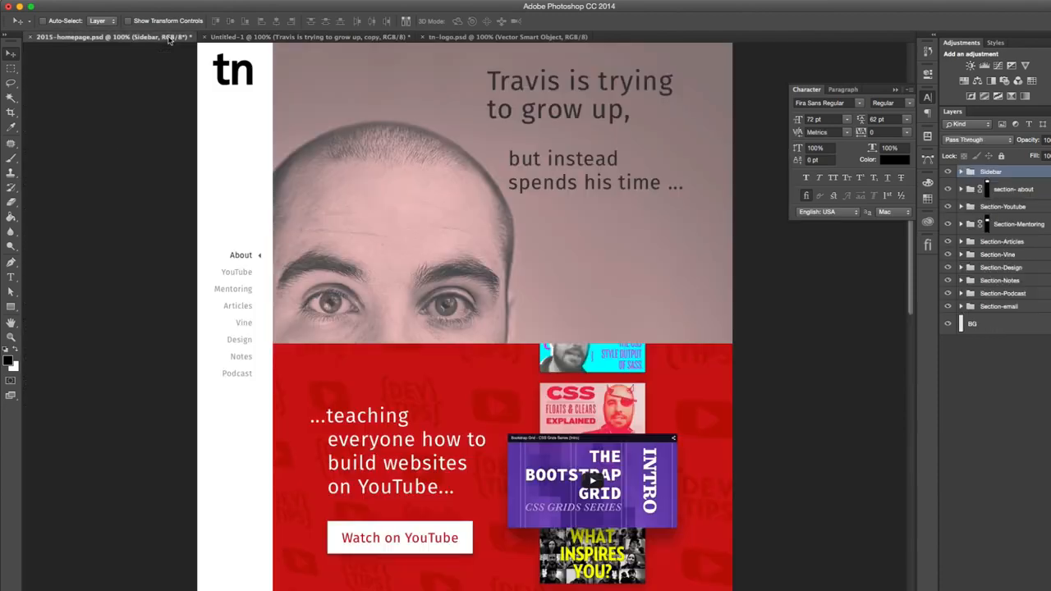
pyautogui.click(271, 37)
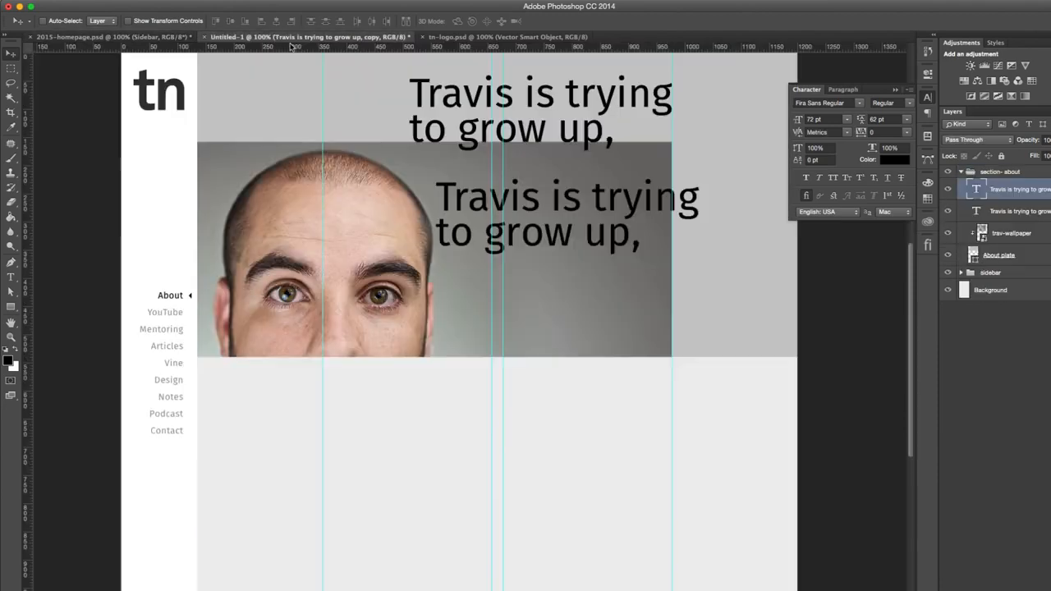
# - Replace the lower heading copy's text with "but instead spends his time..."
pyautogui.press('t')
pyautogui.click(597, 234)
pyautogui.press('super+a')
pyautogui.write('but ins')
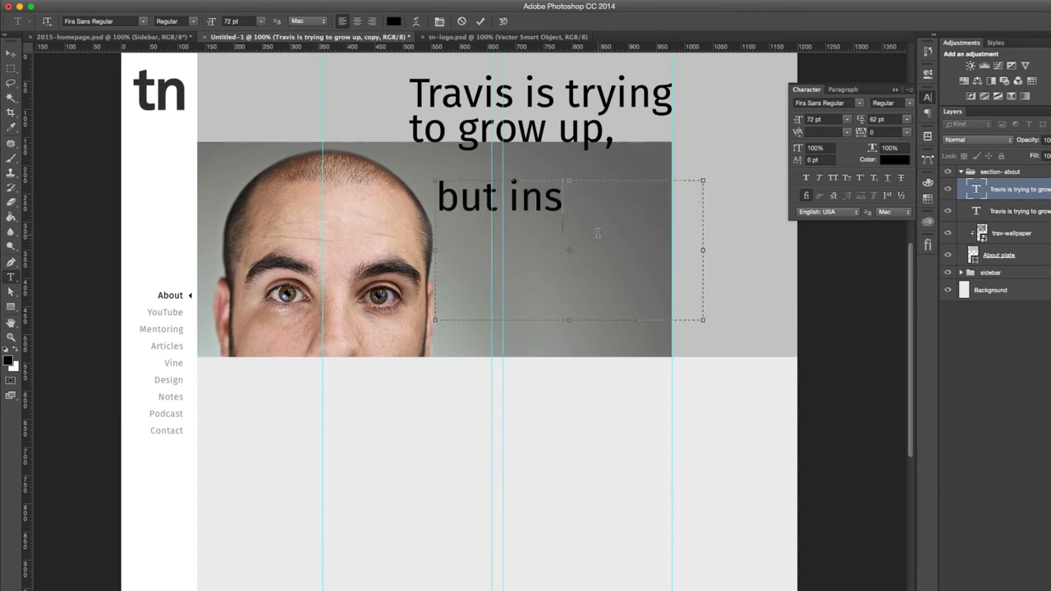
pyautogui.write('tead spend')
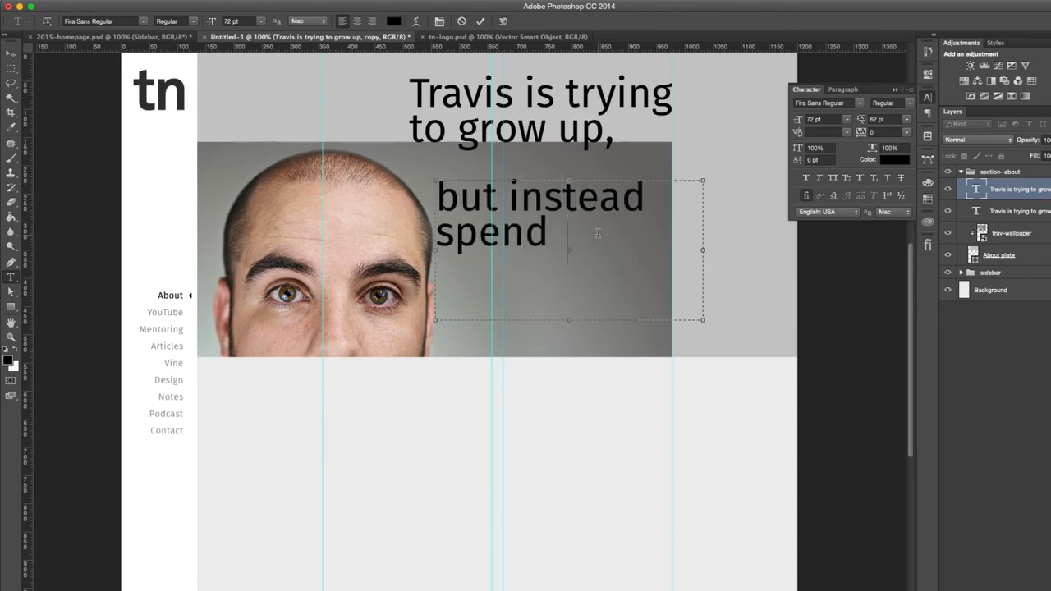
pyautogui.write('s his tim')
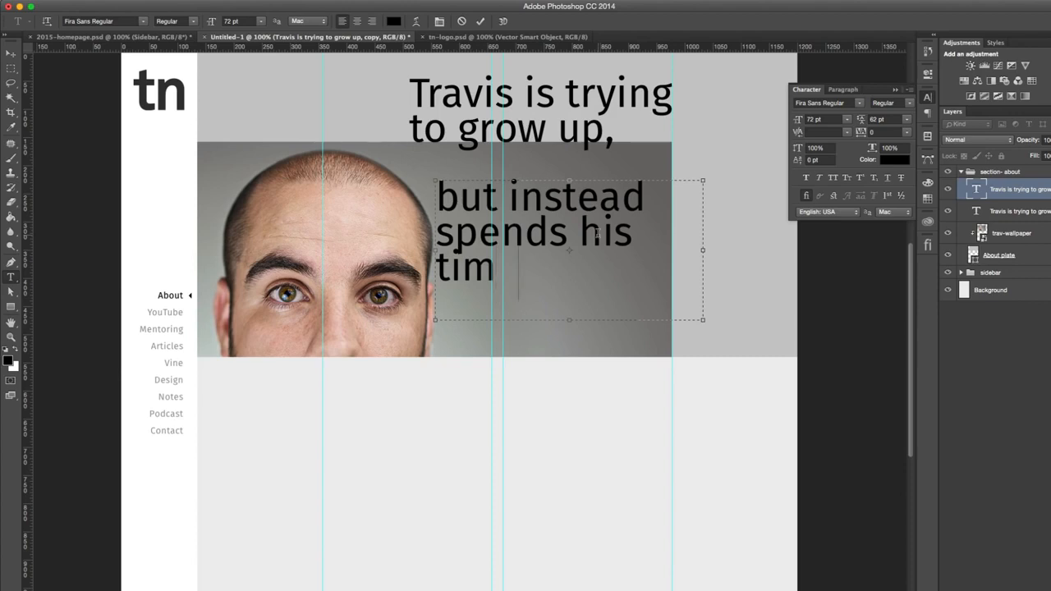
pyautogui.write('e...')
# - Set the second line's font size to 36 pt and narrow its text box to 300 px between the two rightmost guides
pyautogui.press('super+a')
pyautogui.click(846, 119)
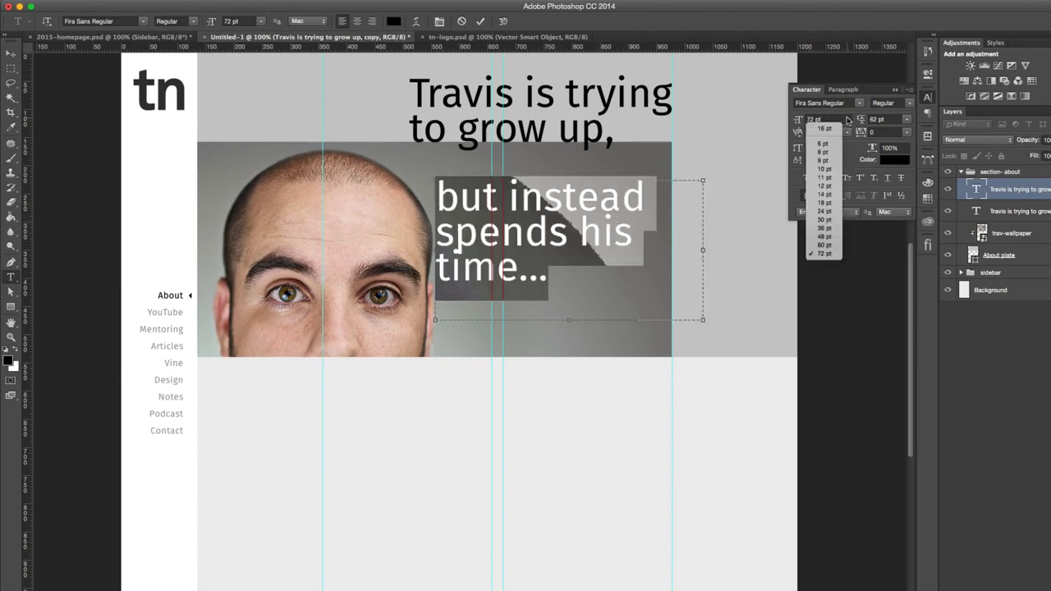
pyautogui.click(824, 228)
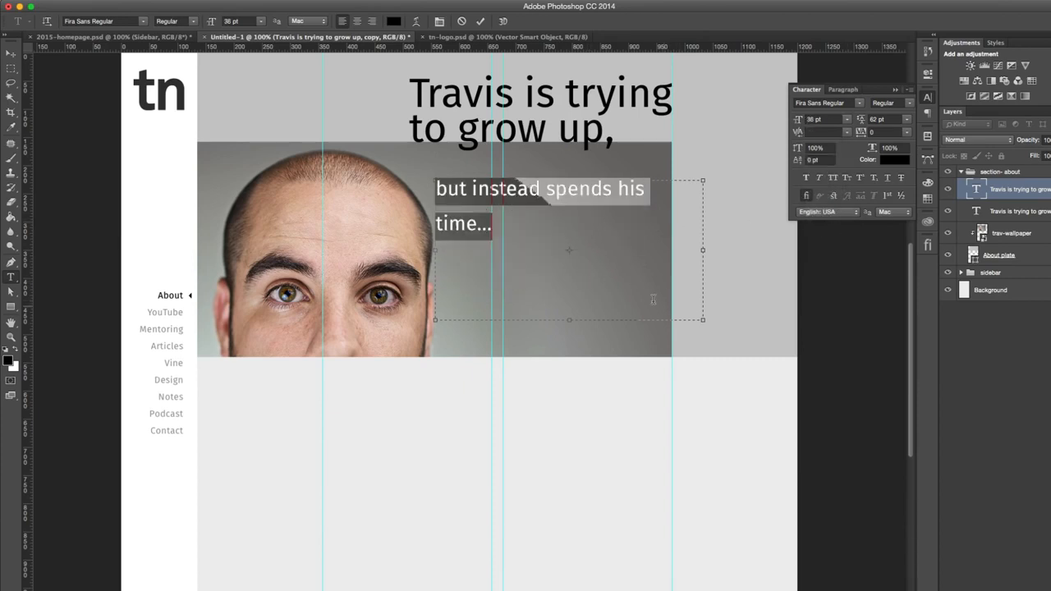
pyautogui.moveTo(703, 321); pyautogui.dragTo(670, 320)
pyautogui.moveTo(435, 247); pyautogui.dragTo(505, 251)
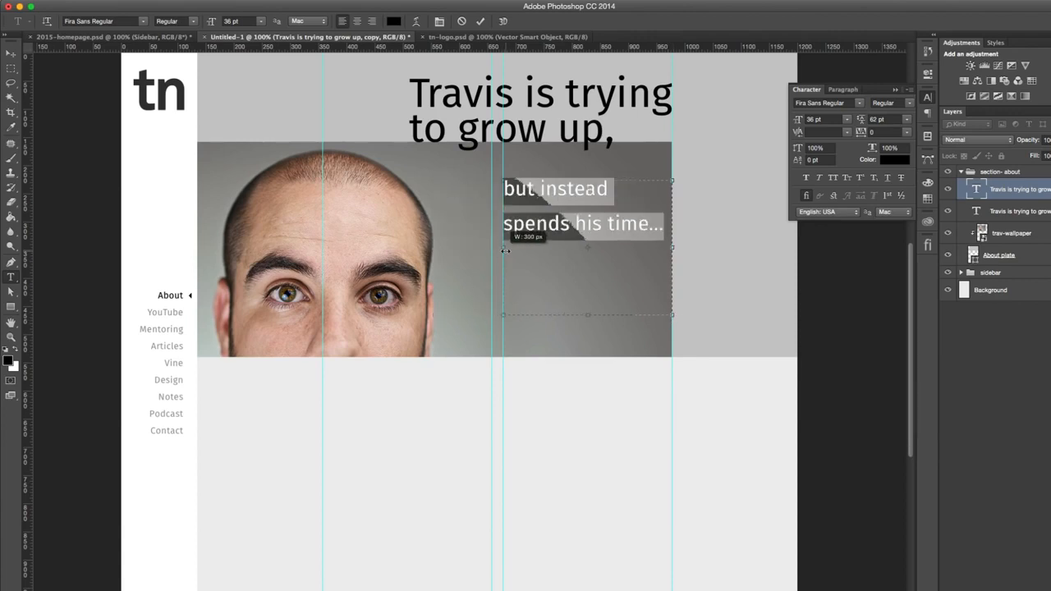
# - Set the subheading's leading to 41 pt and shorten its text box to about 90 px high
pyautogui.doubleClick(892, 120)
pyautogui.hotkey('shift', 'Down')
pyautogui.hotkey('shift', 'Down')
pyautogui.hotkey('shift', 'Down')
pyautogui.hotkey('shift', 'Up')
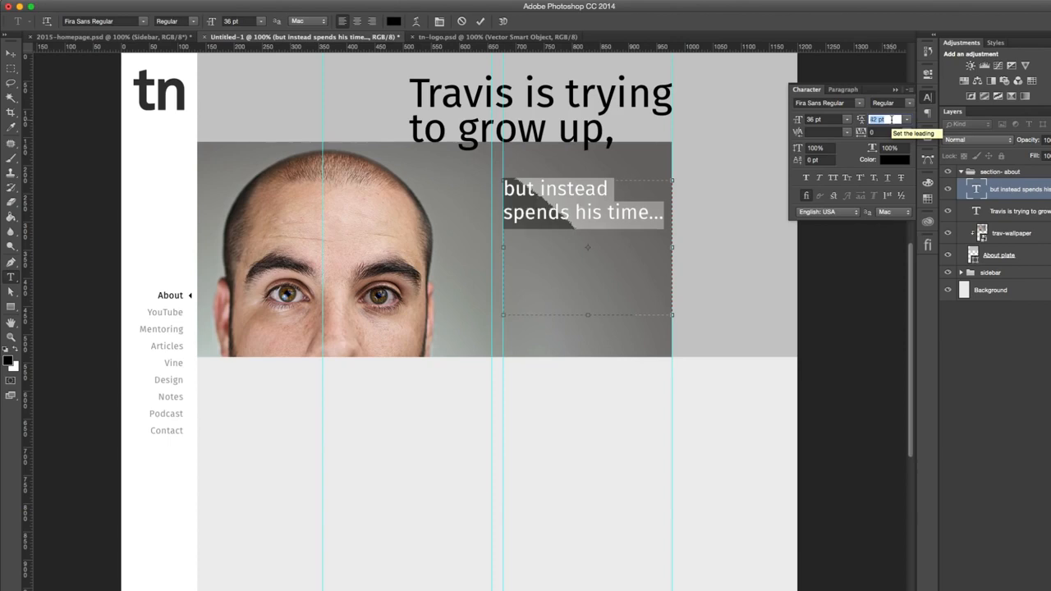
pyautogui.press('Down')
pyautogui.press('Down')
pyautogui.press('Up')
pyautogui.moveTo(587, 315); pyautogui.dragTo(587, 231)
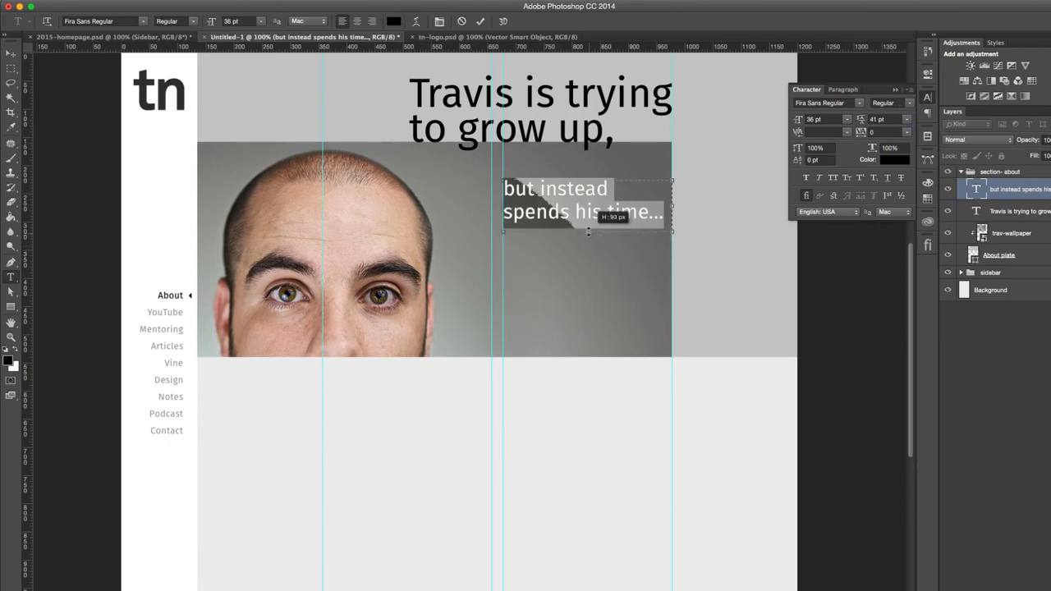
# - Set the font size of the "Travis is trying to grow up," heading to 60 pt
pyautogui.click(10, 53)
pyautogui.scroll(5, 561, 201)
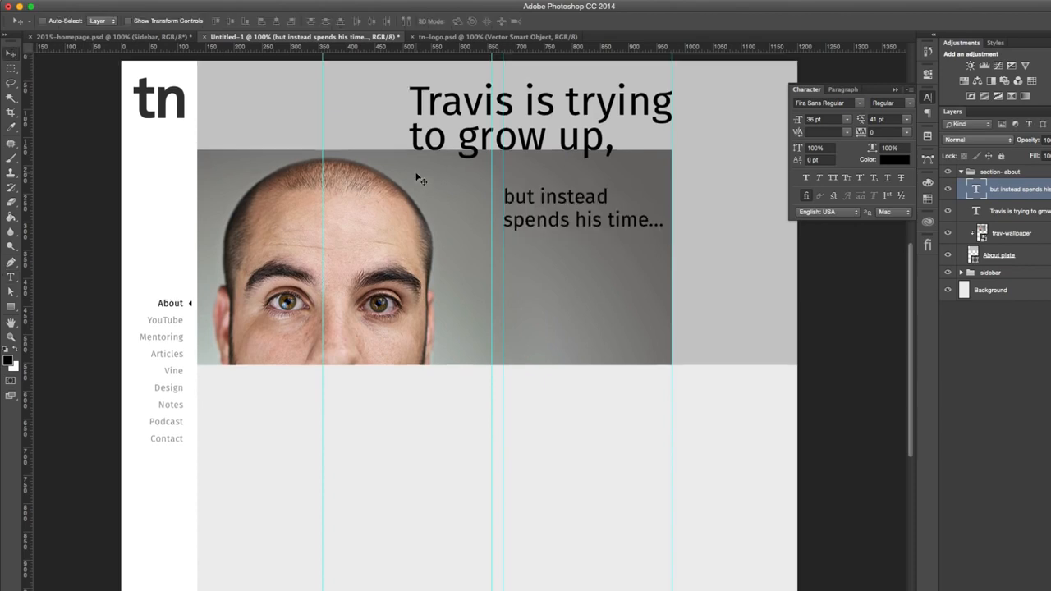
pyautogui.click(1019, 211)
pyautogui.press('t')
pyautogui.click(598, 182)
pyautogui.press('super+a')
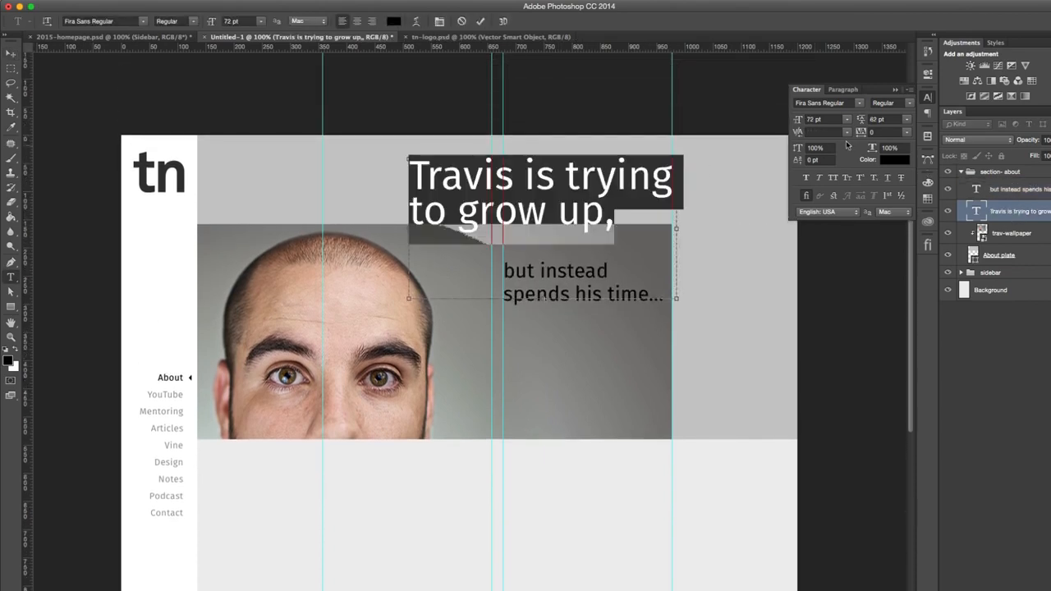
pyautogui.click(846, 120)
pyautogui.click(827, 246)
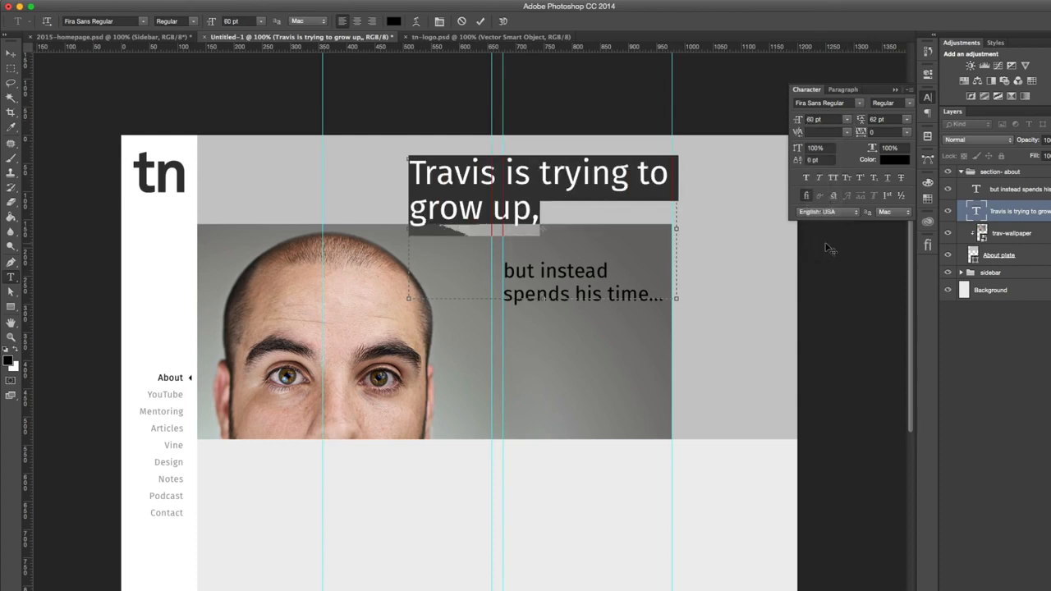
pyautogui.click(11, 54)
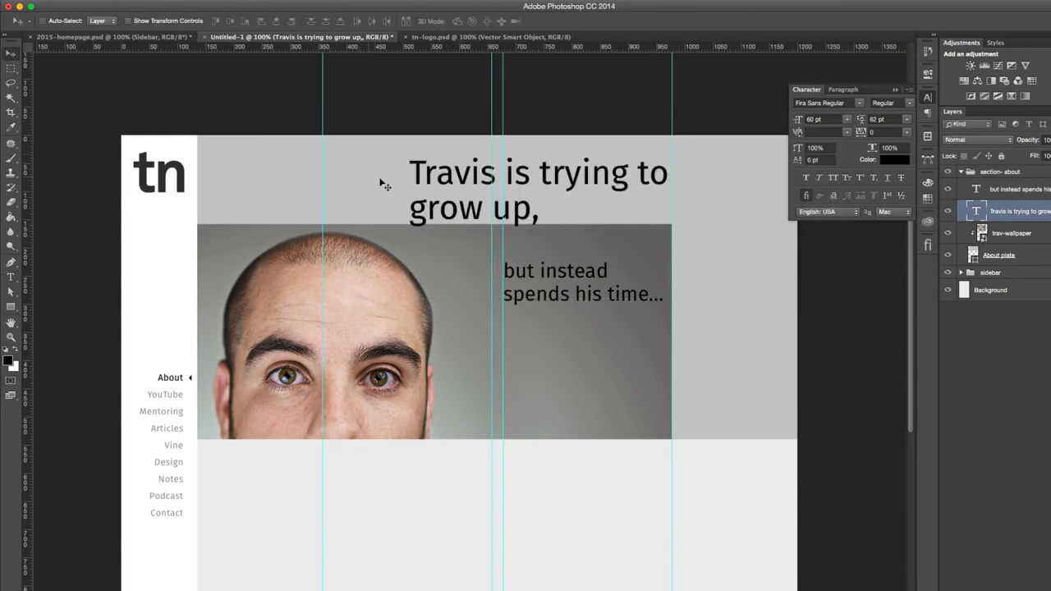
# - Narrow the heading's text box so "to" wraps onto the second line and its right edge meets the rightmost guide
pyautogui.press('t')
pyautogui.click(434, 232)
pyautogui.moveTo(408, 298); pyautogui.dragTo(448, 298)
pyautogui.moveTo(675, 230); pyautogui.dragTo(672, 232)
pyautogui.click(11, 54)
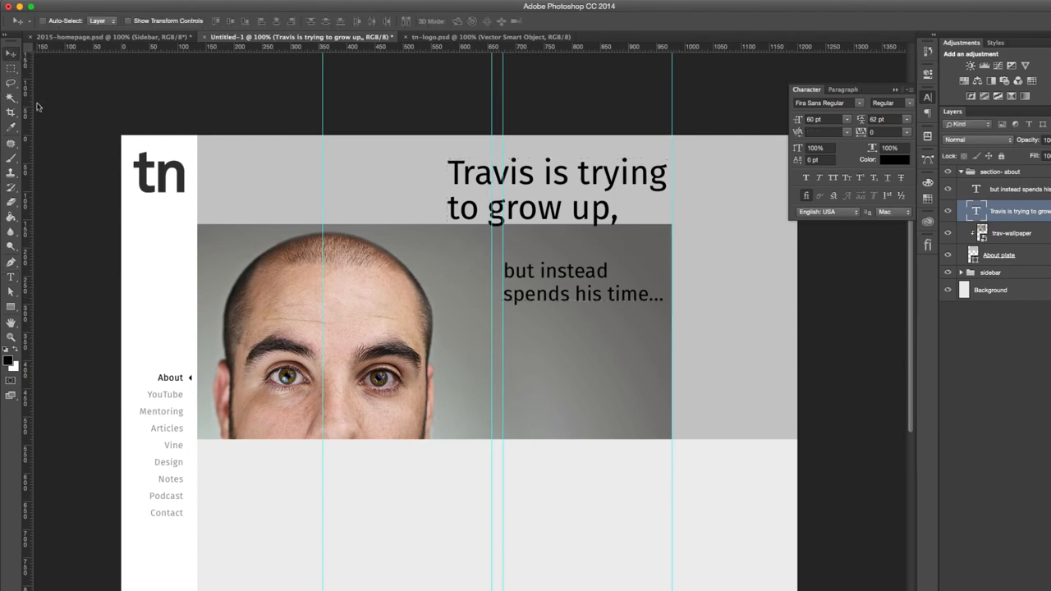
# - Move the "but instead spends his time..." subheading slightly upward, closer to the heading
pyautogui.rightClick(562, 278)
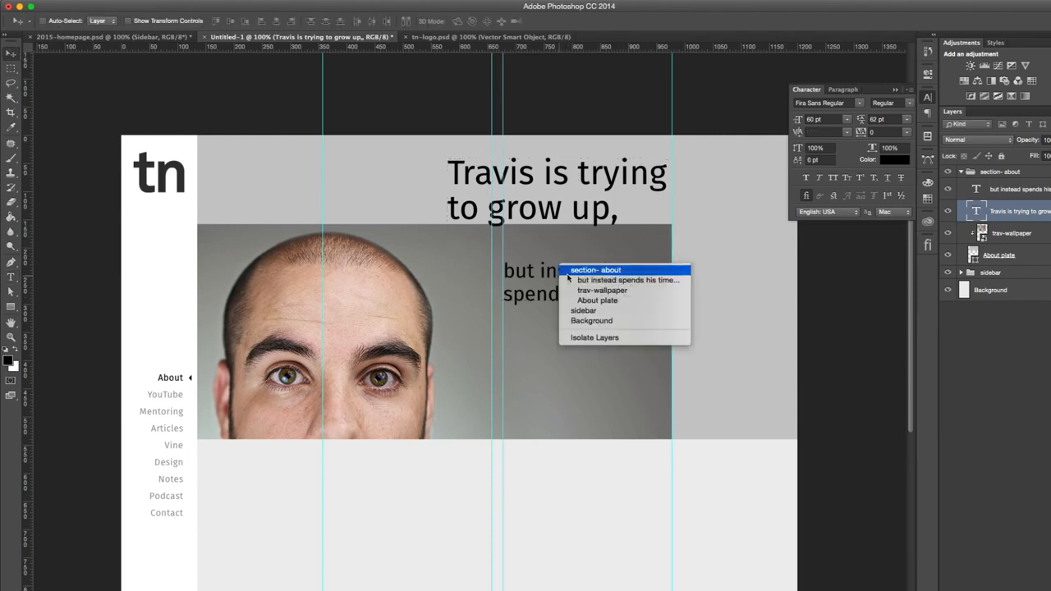
pyautogui.click(569, 275)
pyautogui.rightClick(563, 271)
pyautogui.click(604, 272)
pyautogui.moveTo(579, 279); pyautogui.dragTo(580, 265)
# - Scale the trav-wallpaper portrait to 62.50% and reposition it to span the full width of the about plate
pyautogui.click(1018, 232)
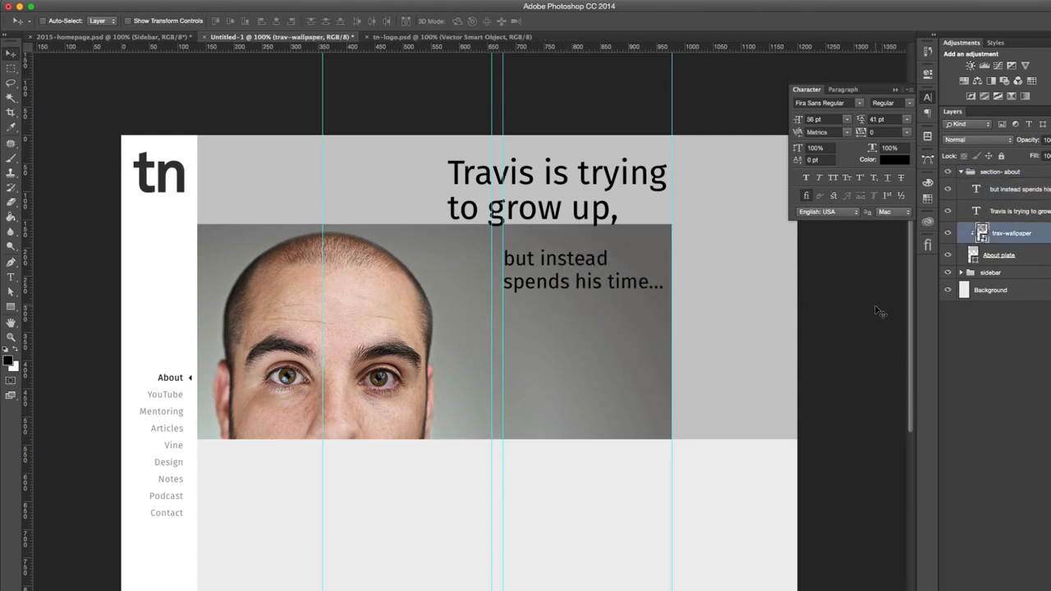
pyautogui.hotkey('ctrl', 't')
pyautogui.moveTo(671, 224); pyautogui.dragTo(745, 123)
pyautogui.moveTo(681, 285); pyautogui.dragTo(639, 311)
pyautogui.moveTo(722, 243); pyautogui.dragTo(807, 187)
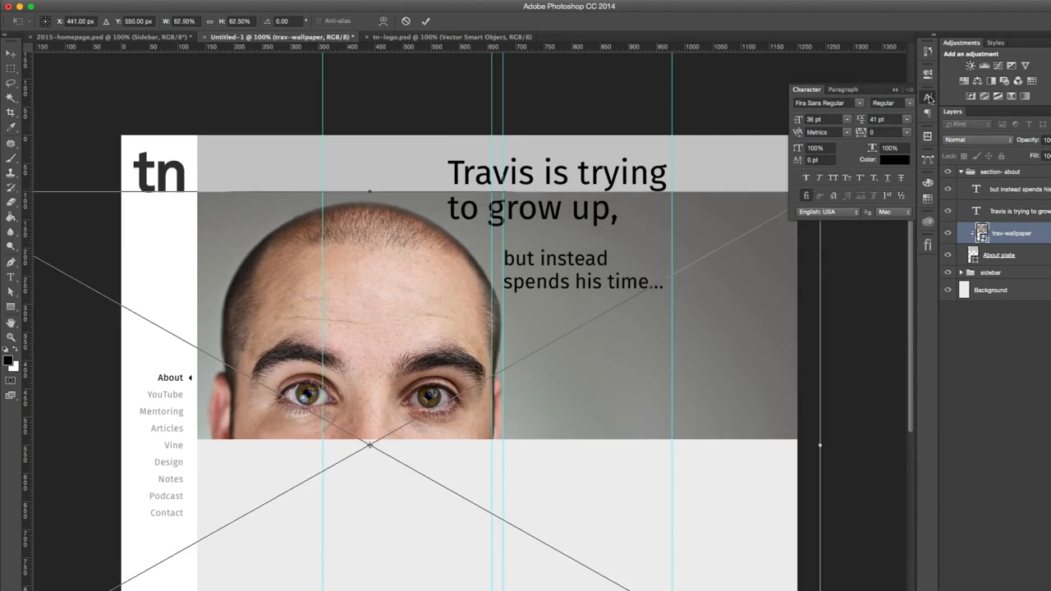
pyautogui.click(928, 97)
pyautogui.press('Return')
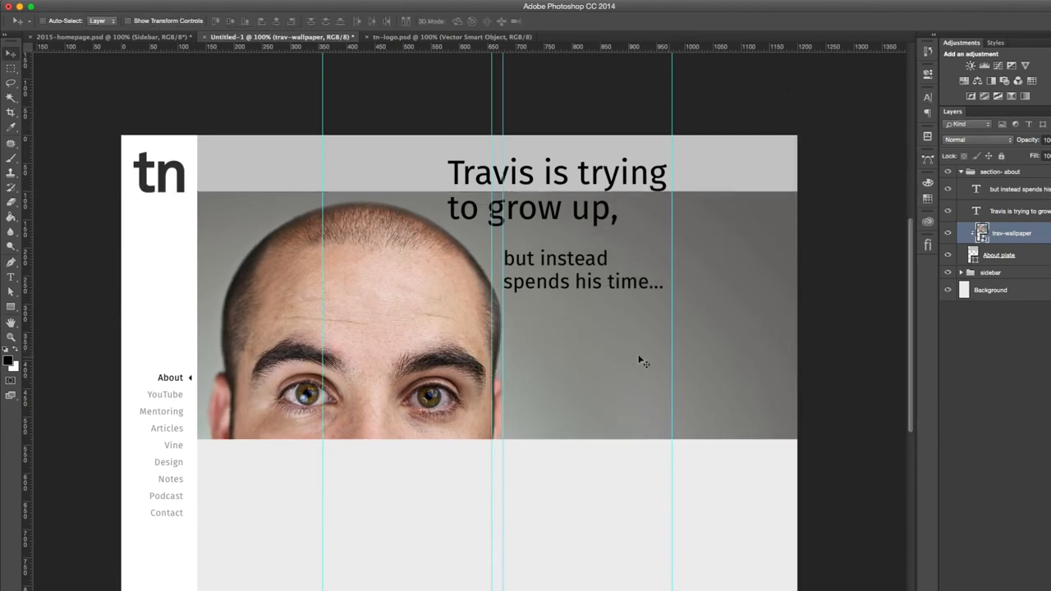
# - View the trav-wallpaper smart object's source image, and close it together with the tn-logo.psd document
pyautogui.hscroll(3, 598, 355)
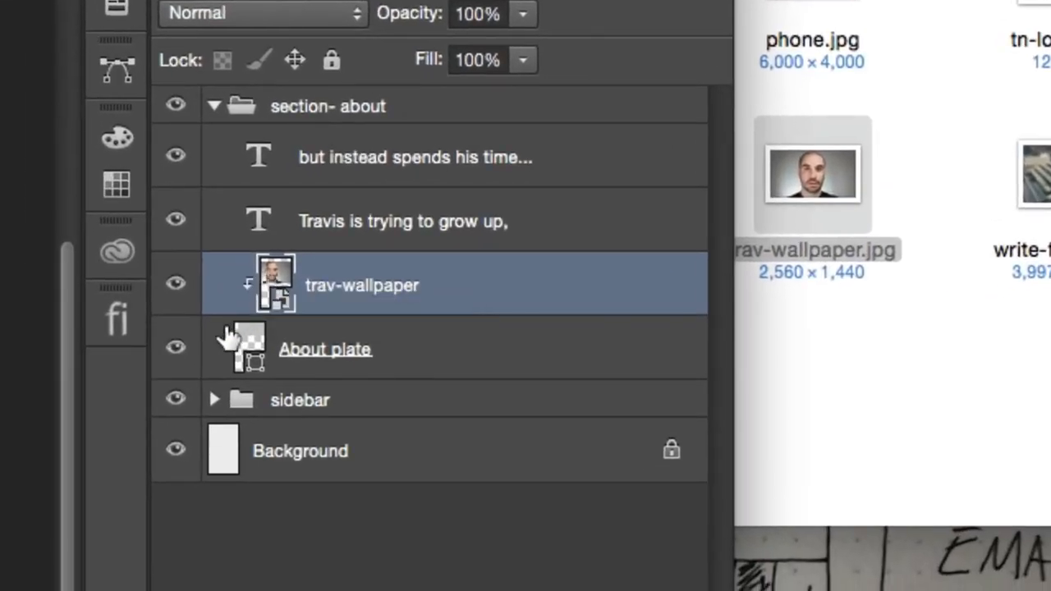
pyautogui.doubleClick(276, 283)
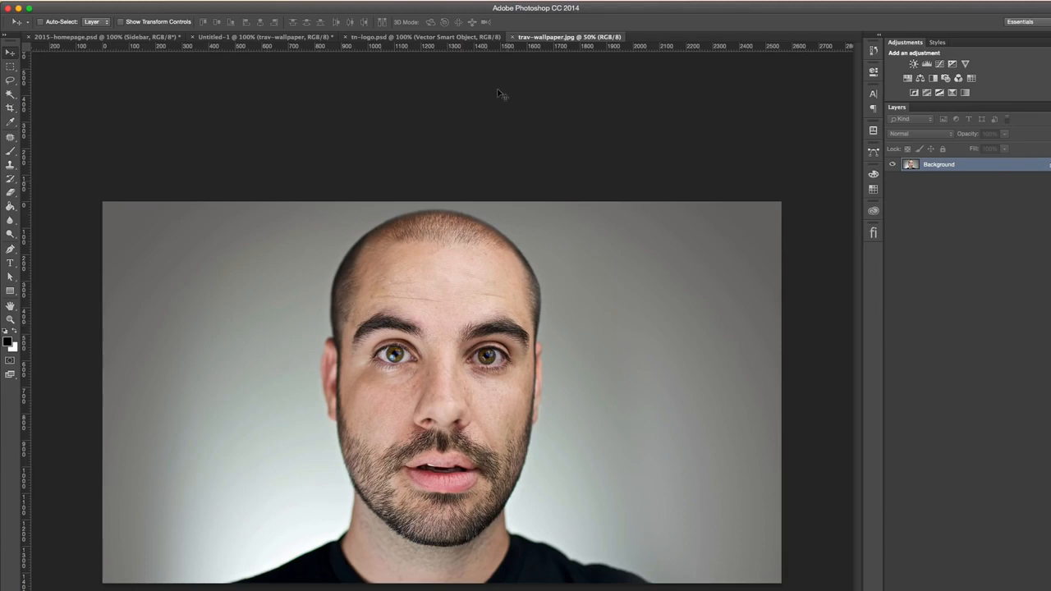
pyautogui.click(483, 38)
pyautogui.click(520, 37)
pyautogui.click(512, 37)
pyautogui.click(343, 37)
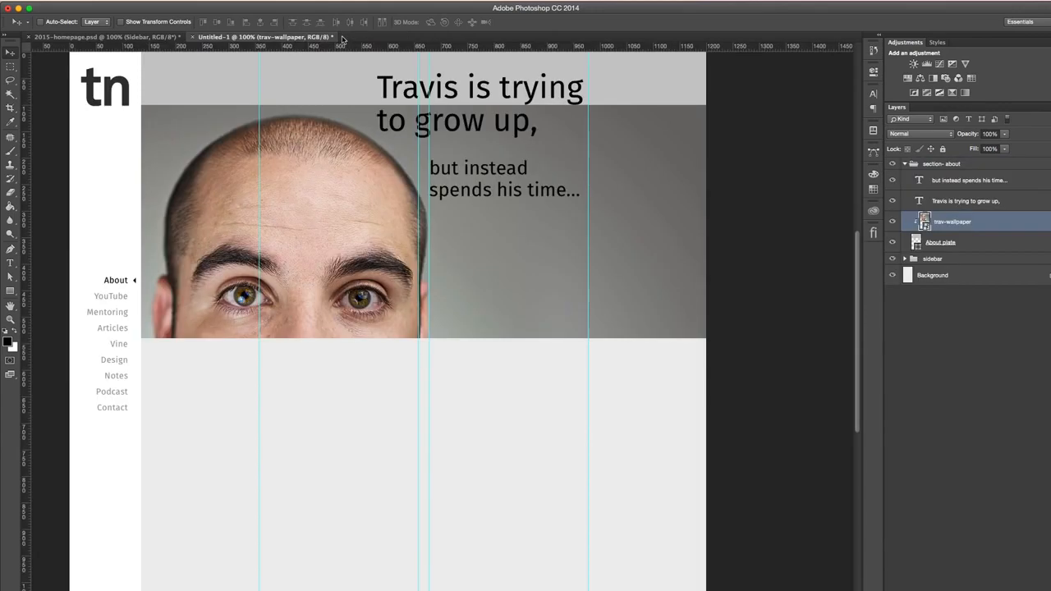
# - Hide the rulers and guides in the mockup and open the trav-wallpaper smart object's contents for editing
pyautogui.scroll(3, 464, 274)
pyautogui.hscroll(-2, 465, 274)
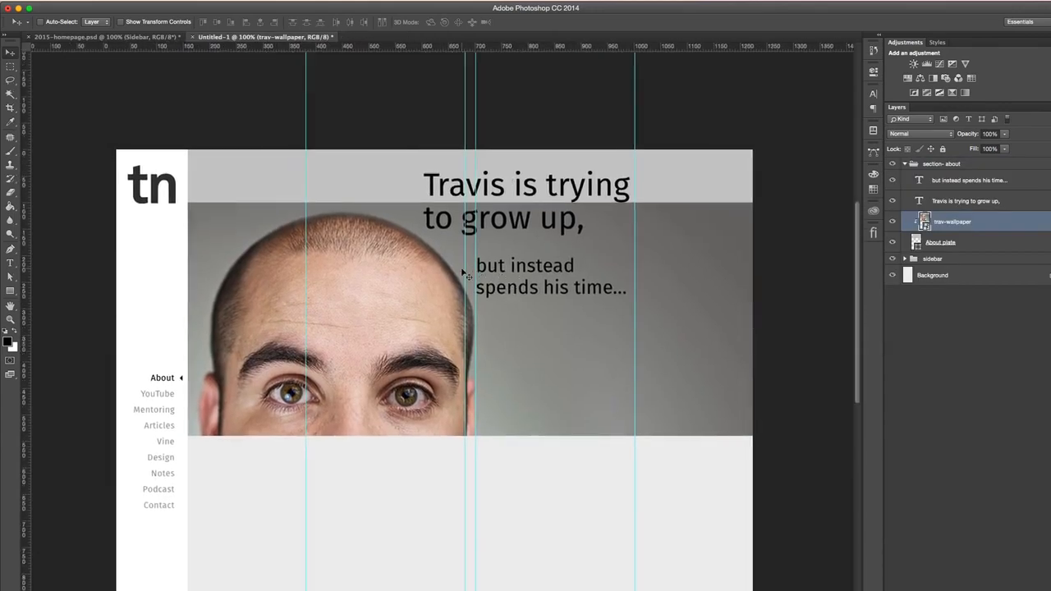
pyautogui.scroll(3, 465, 275)
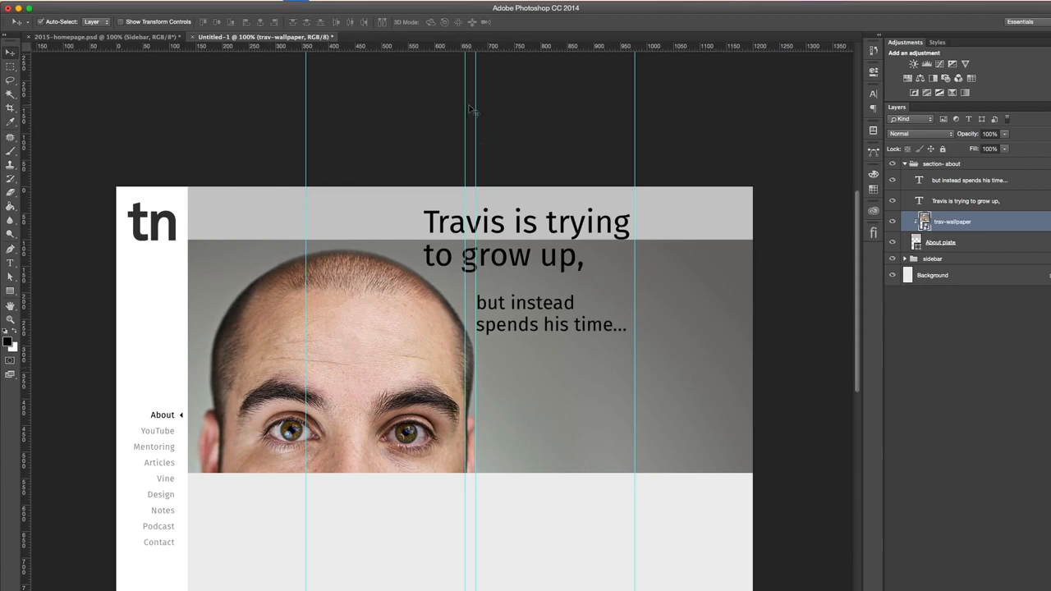
pyautogui.press('super+r')
pyautogui.press('super+semicolon')
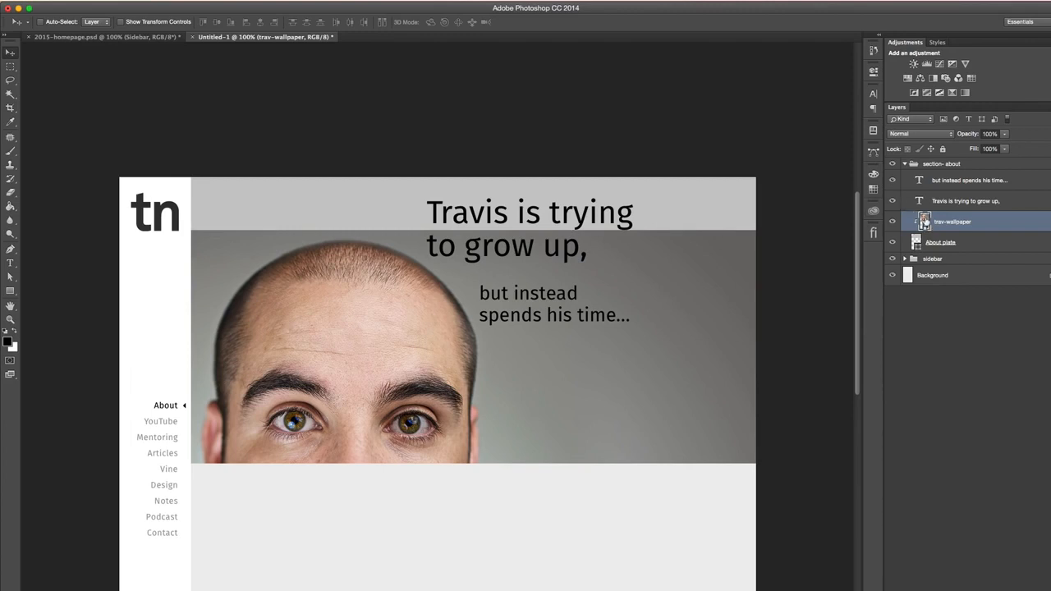
pyautogui.doubleClick(925, 220)
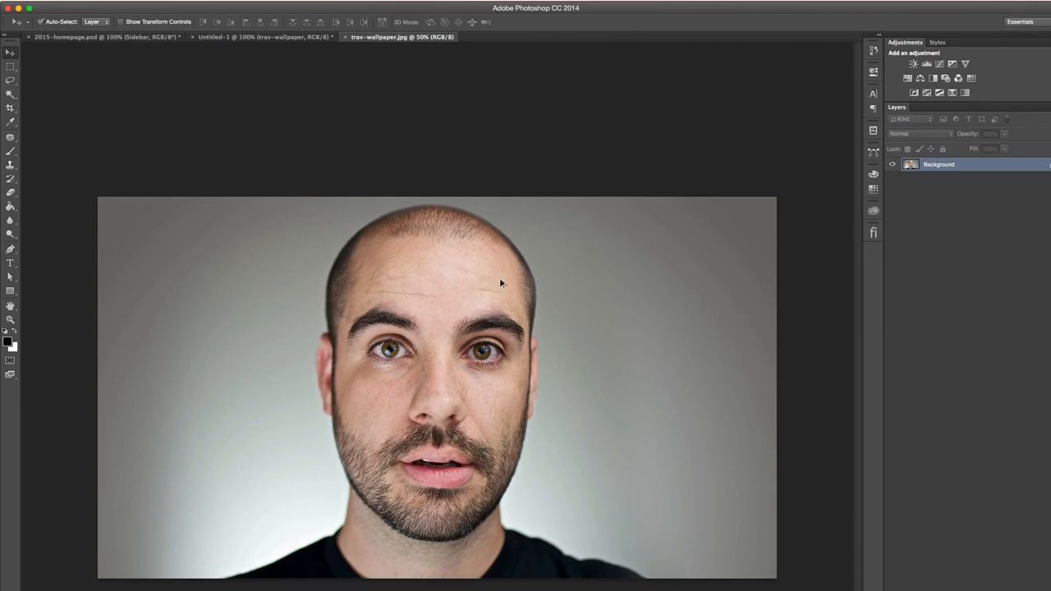
pyautogui.press('super+alt+c')
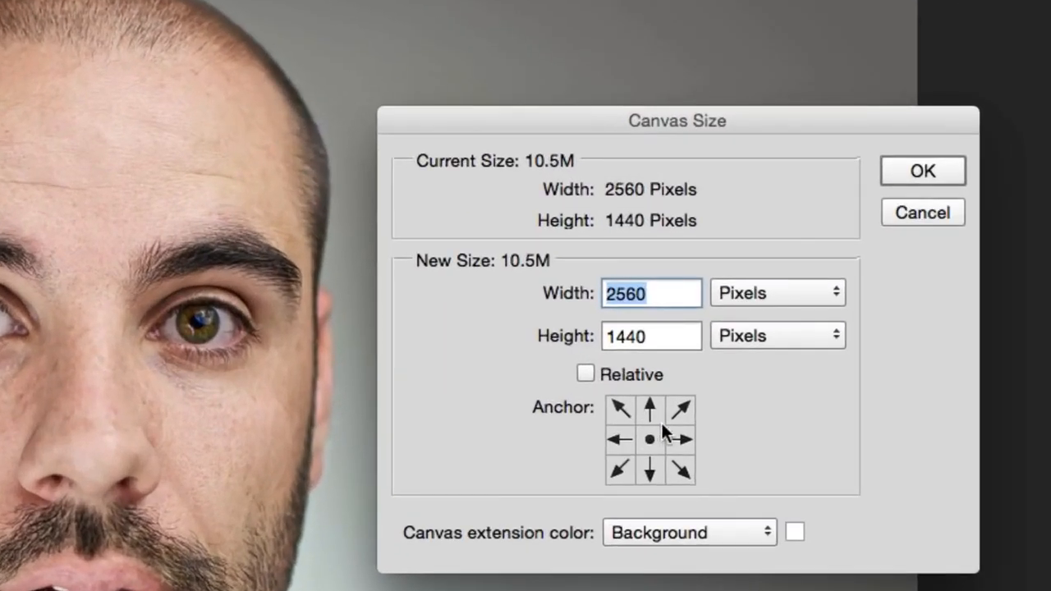
pyautogui.click(653, 472)
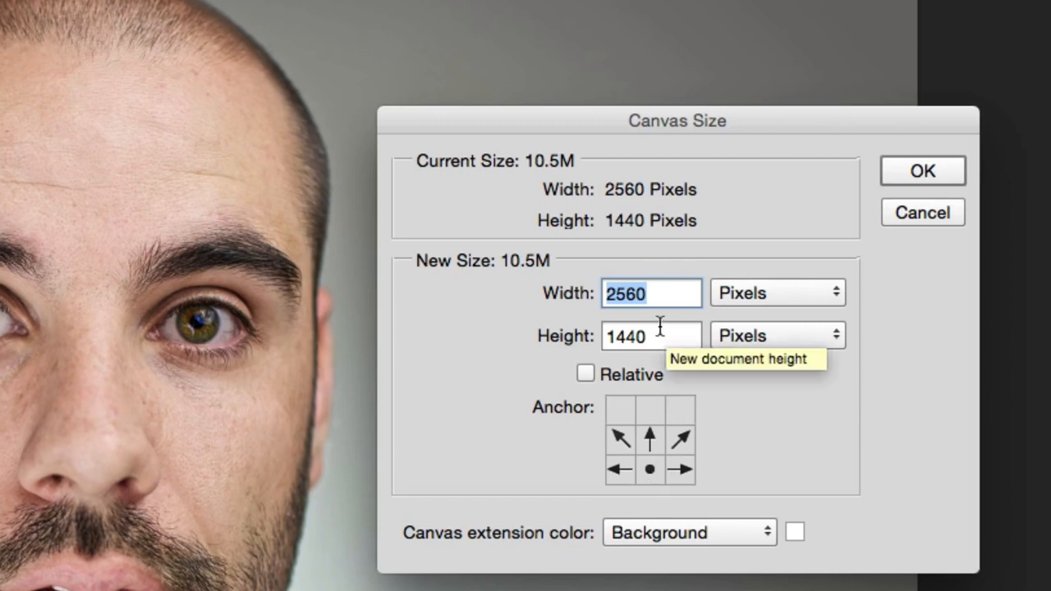
pyautogui.click(894, 213)
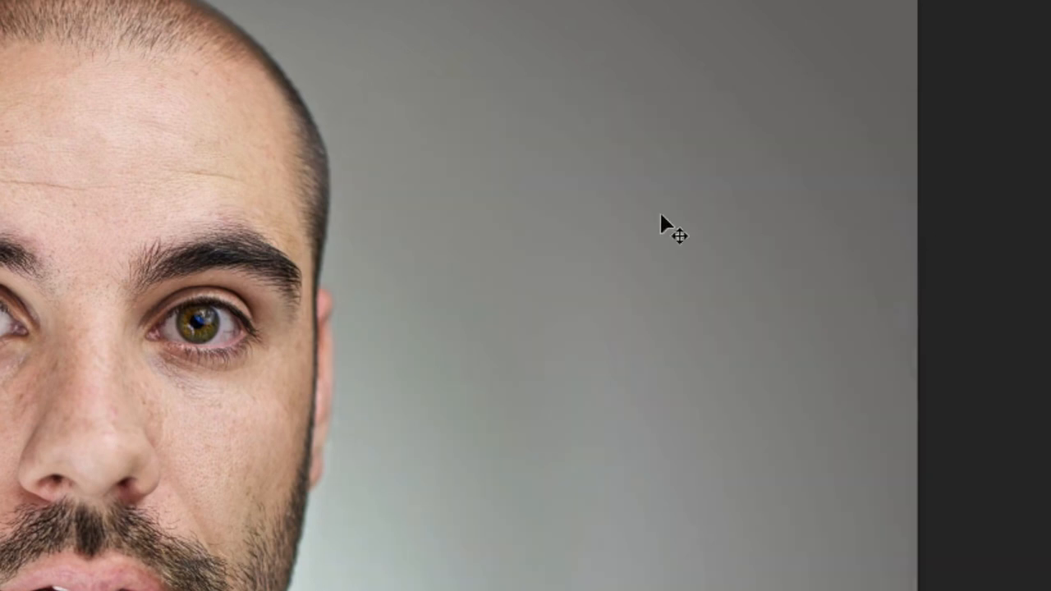
# - Extend the portrait's canvas upward with the Crop tool to add a blank strip above the head
pyautogui.press('c')
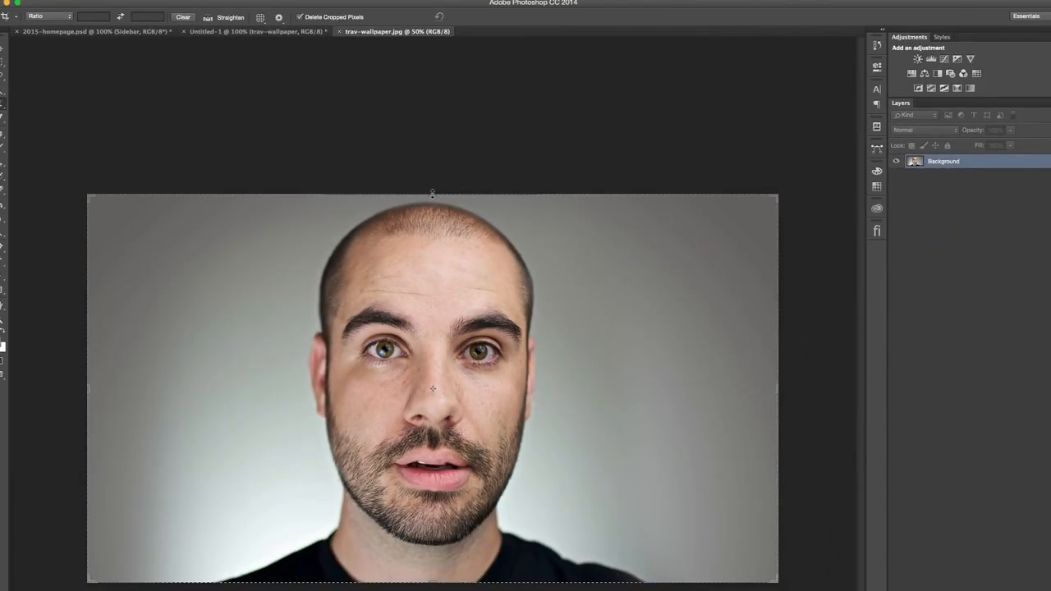
pyautogui.moveTo(433, 194); pyautogui.dragTo(433, 127)
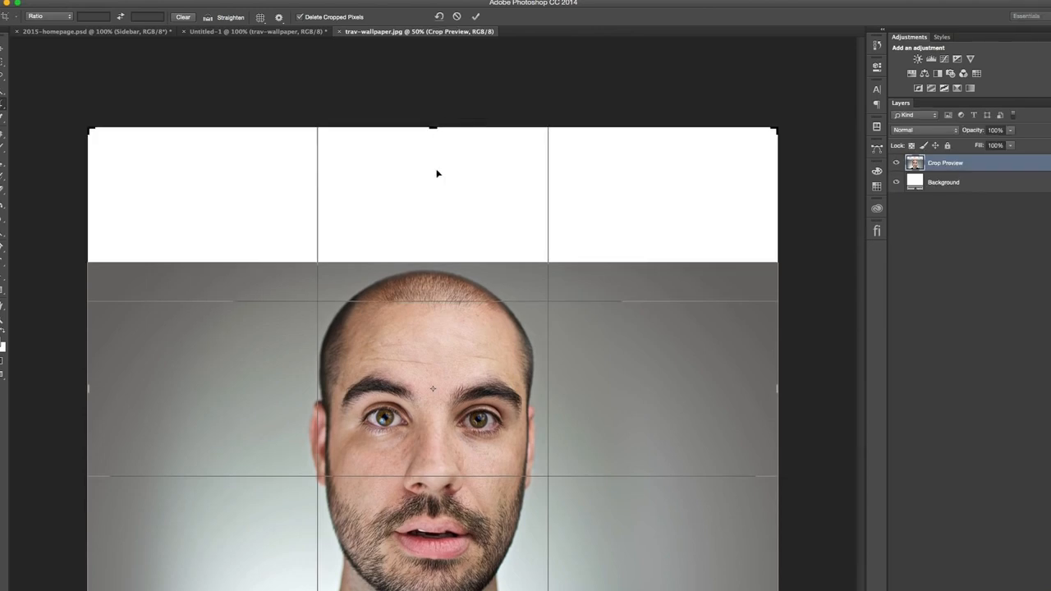
pyautogui.press('Return')
# - Check the about section in Untitled-1 and return to trav-wallpaper.jpg
pyautogui.click(256, 31)
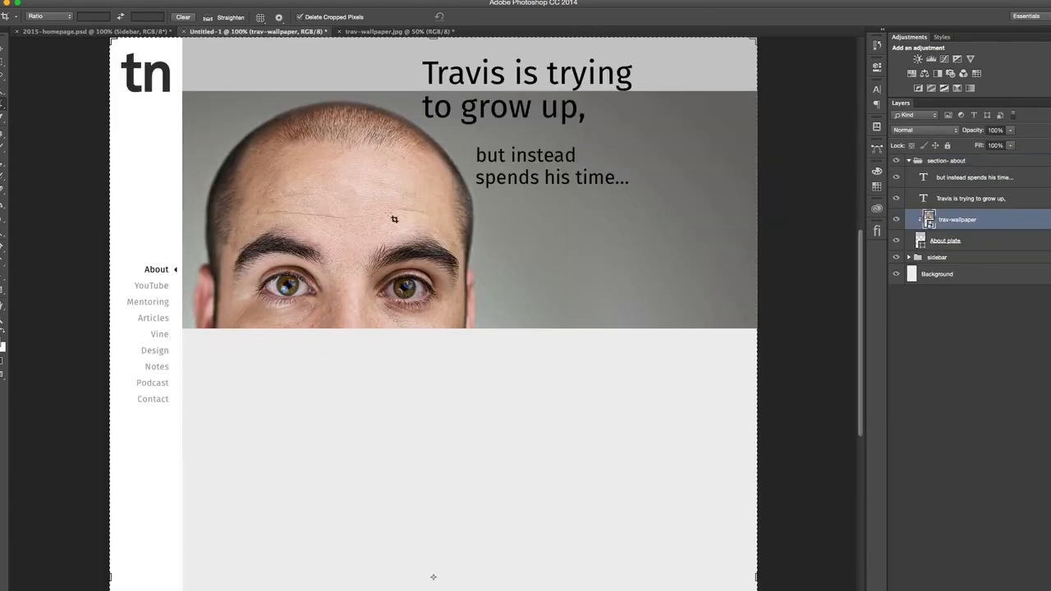
pyautogui.scroll(3, 270, 73)
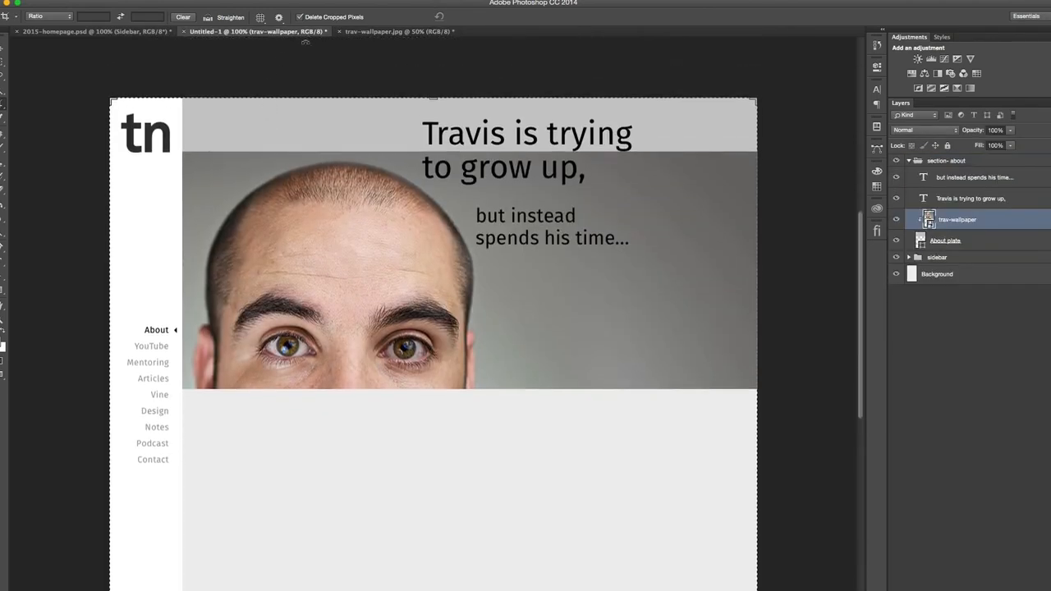
pyautogui.press('v')
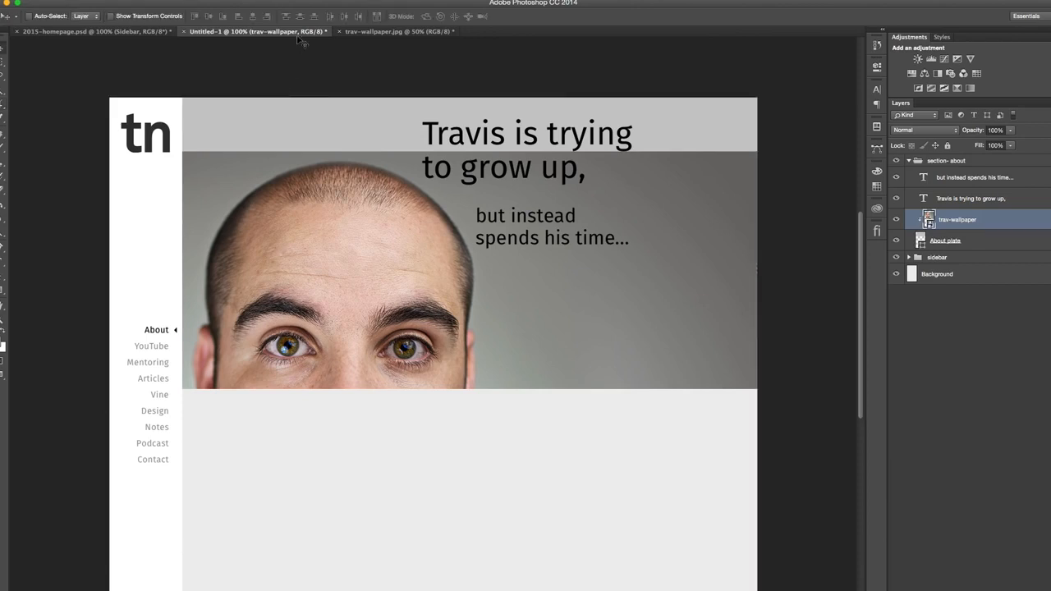
pyautogui.click(365, 32)
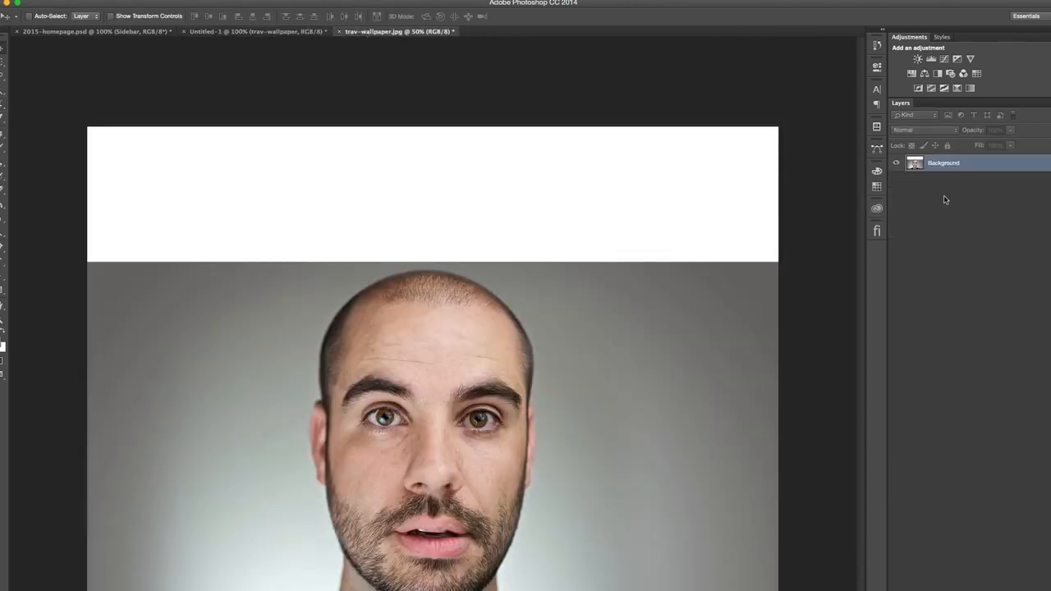
# - Marquee-select the full-width white strip above the portrait, slightly overlapping the photo's upper edge, and open the Fill dialog
pyautogui.press('m')
pyautogui.moveTo(786, 120); pyautogui.dragTo(75, 262)
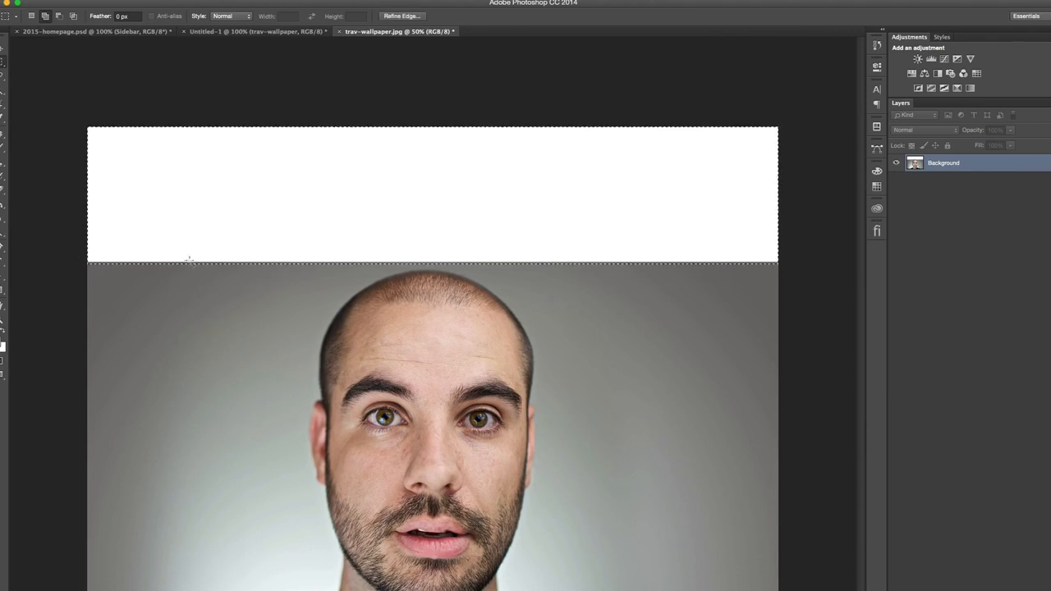
pyautogui.hotkey('shift', 'BackSpace')
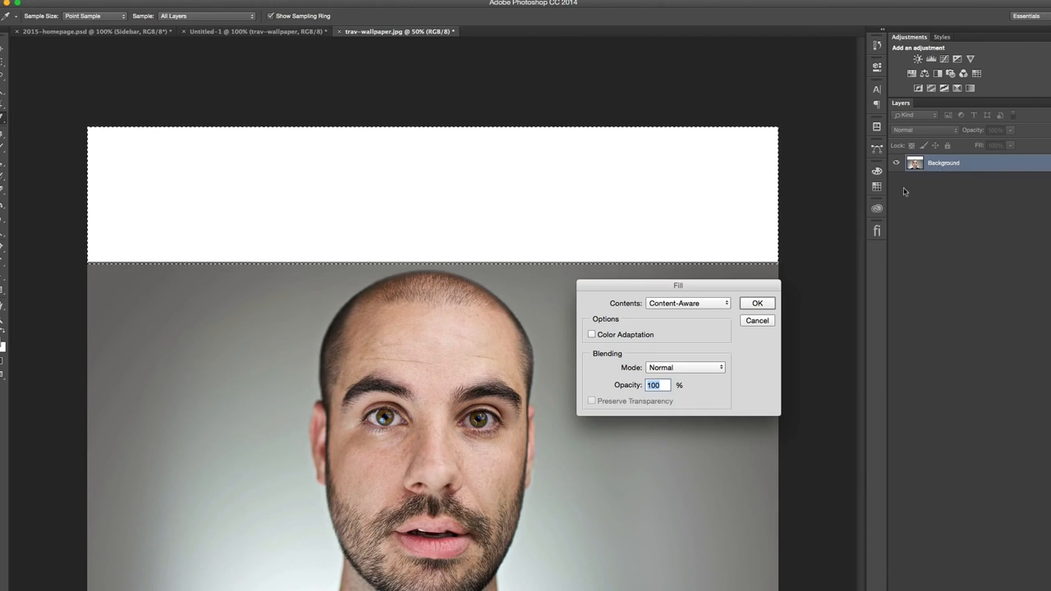
pyautogui.moveTo(685, 283); pyautogui.dragTo(573, 180)
pyautogui.click(546, 206)
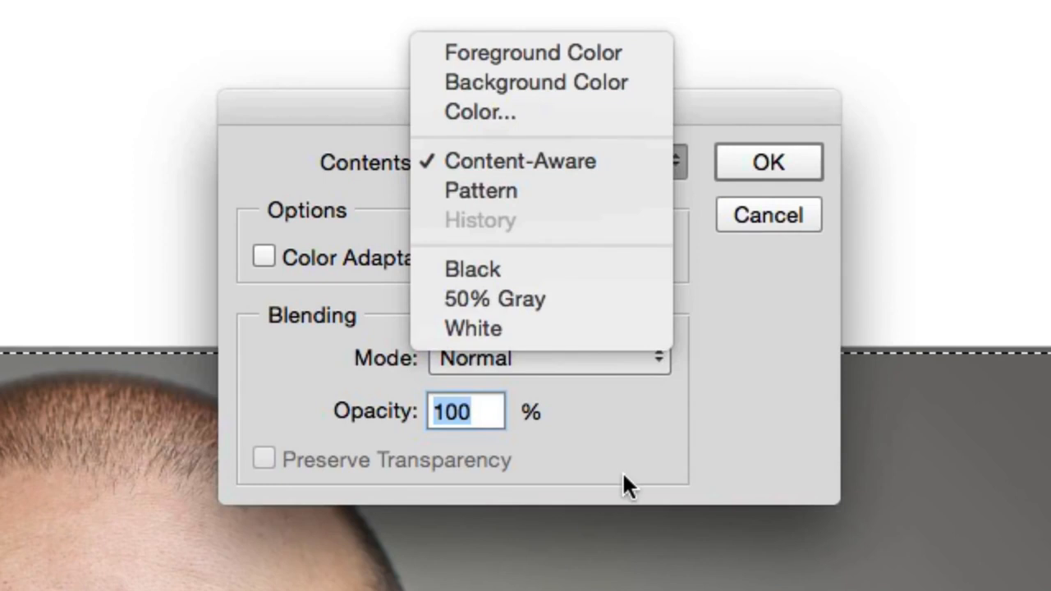
pyautogui.click(556, 56)
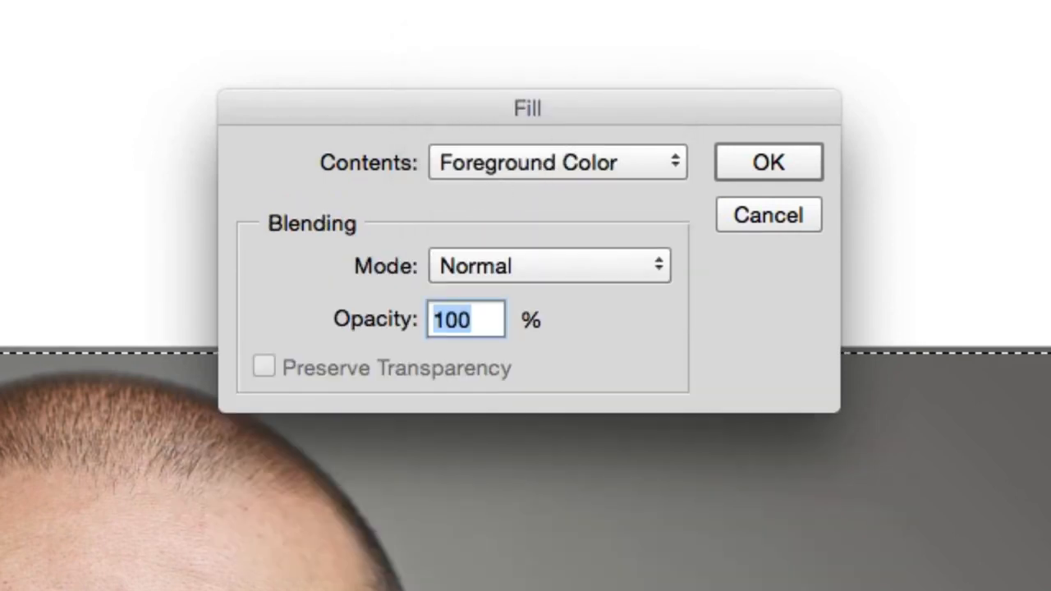
pyautogui.click(497, 164)
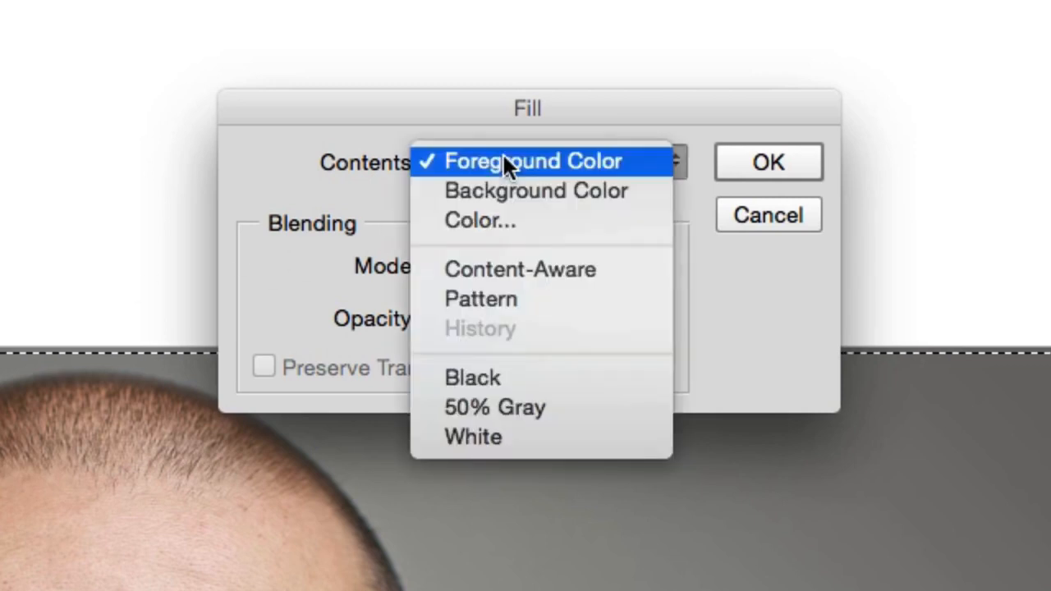
pyautogui.click(613, 224)
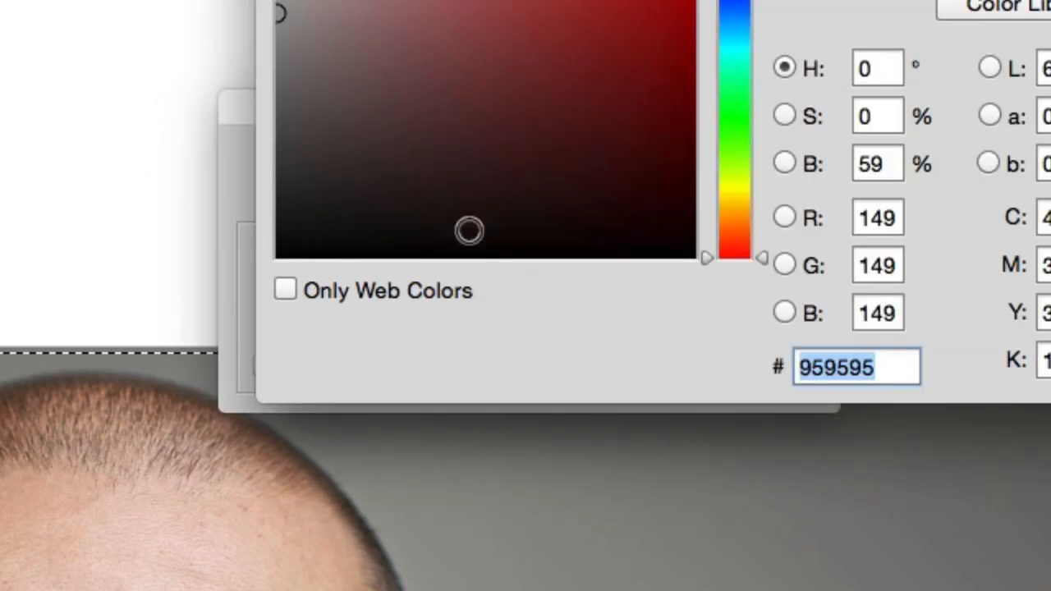
pyautogui.click(514, 0)
pyautogui.press('Return')
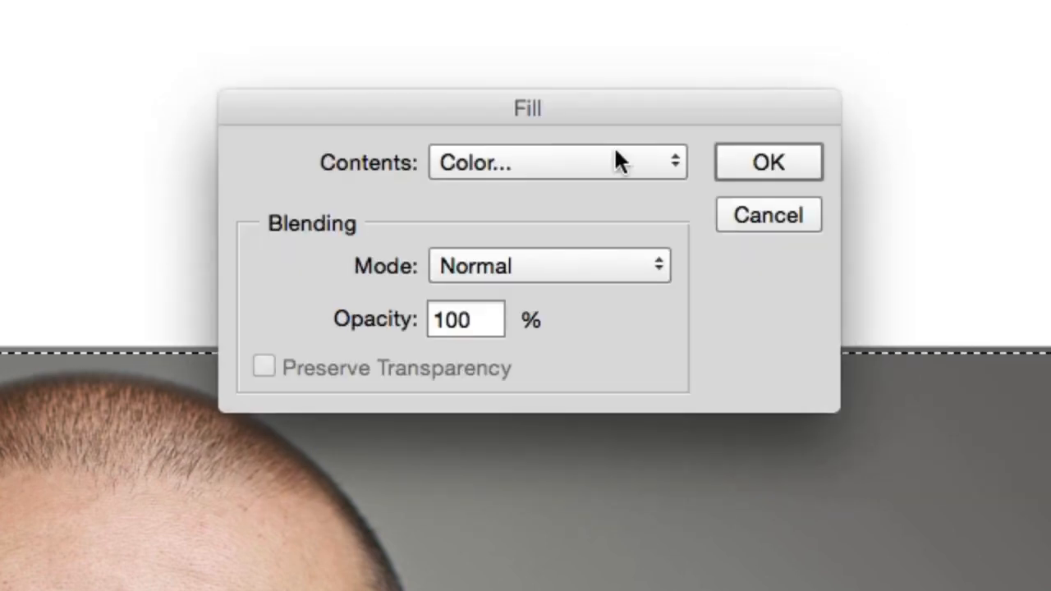
# - Fill the selected strip above the head with Content-Aware contents at 100% opacity in Normal mode
pyautogui.click(613, 152)
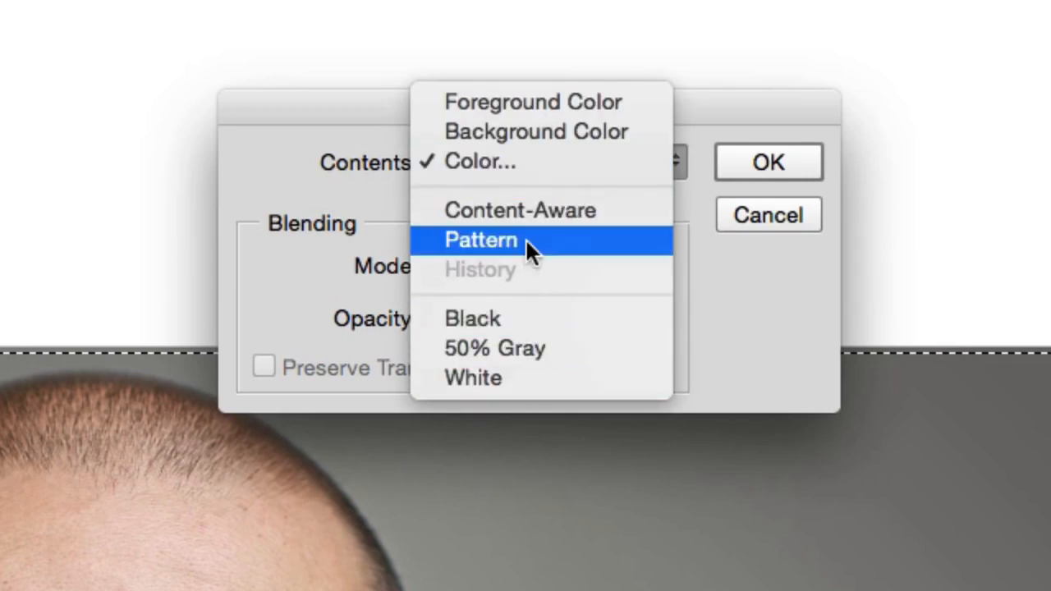
pyautogui.click(631, 215)
pyautogui.moveTo(618, 102); pyautogui.dragTo(857, 426)
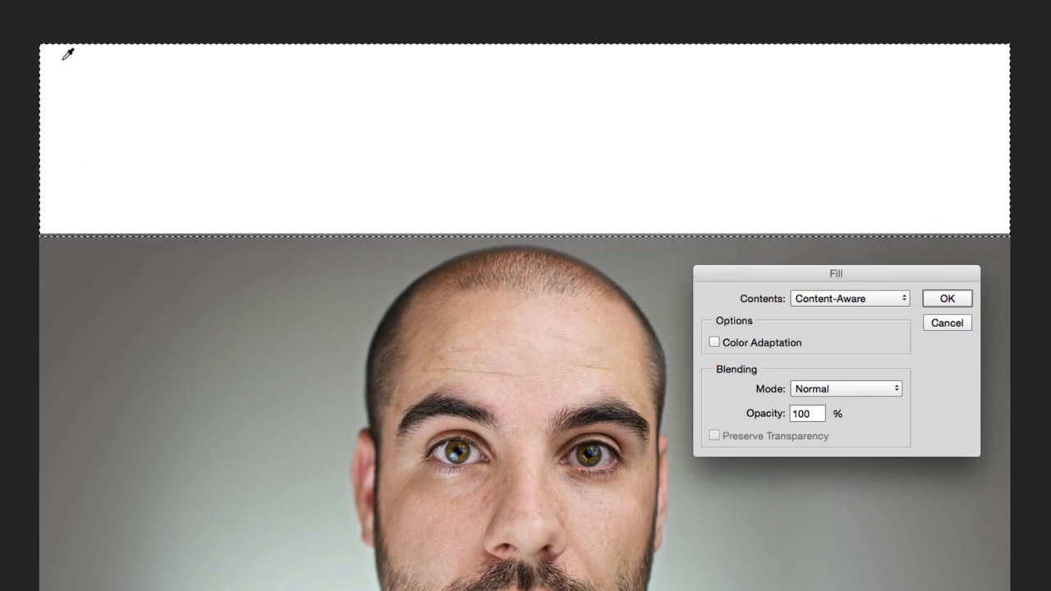
pyautogui.click(947, 298)
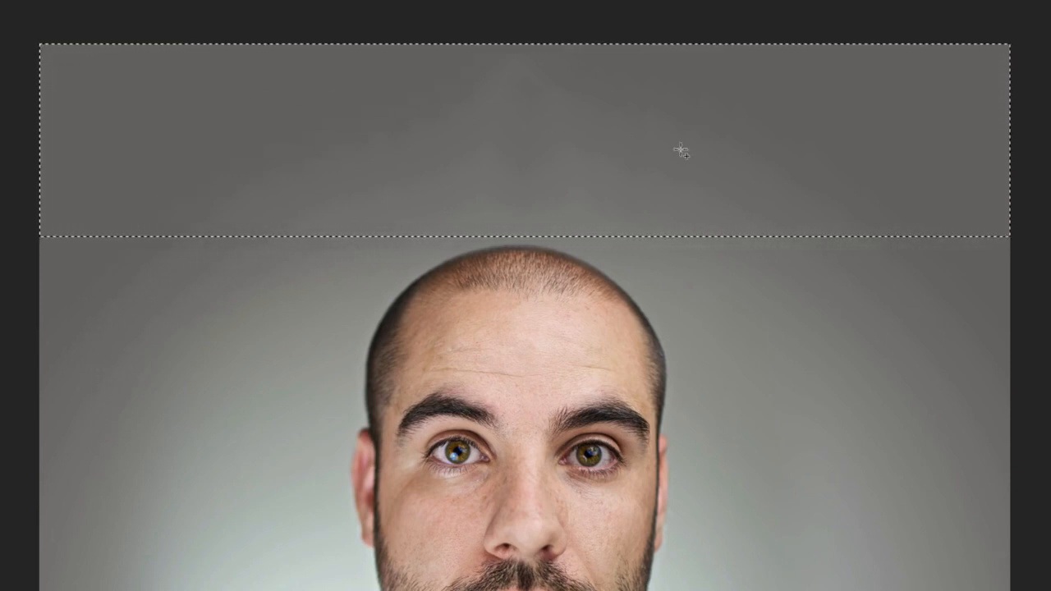
# - Clear the selection and examine the filled background above the head for seams and blotches
pyautogui.hotkey('ctrl', 'd')
pyautogui.hotkey('ctrl', '+')
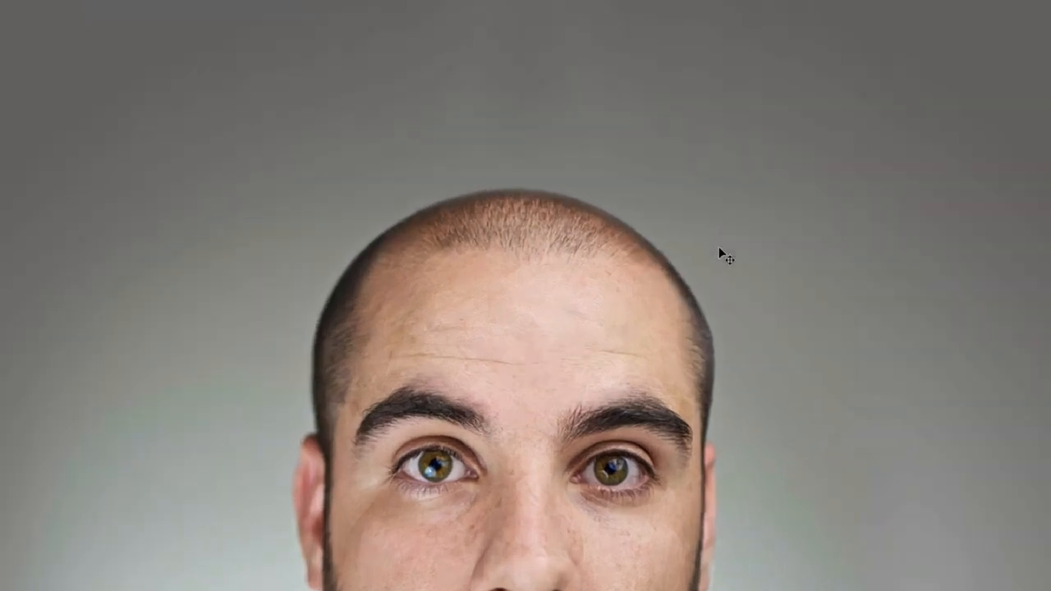
pyautogui.hotkey('ctrl', '+')
pyautogui.scroll(3, 710, 227)
pyautogui.hotkey('ctrl', '+')
pyautogui.scroll(3, 710, 227)
pyautogui.scroll(5, 711, 226)
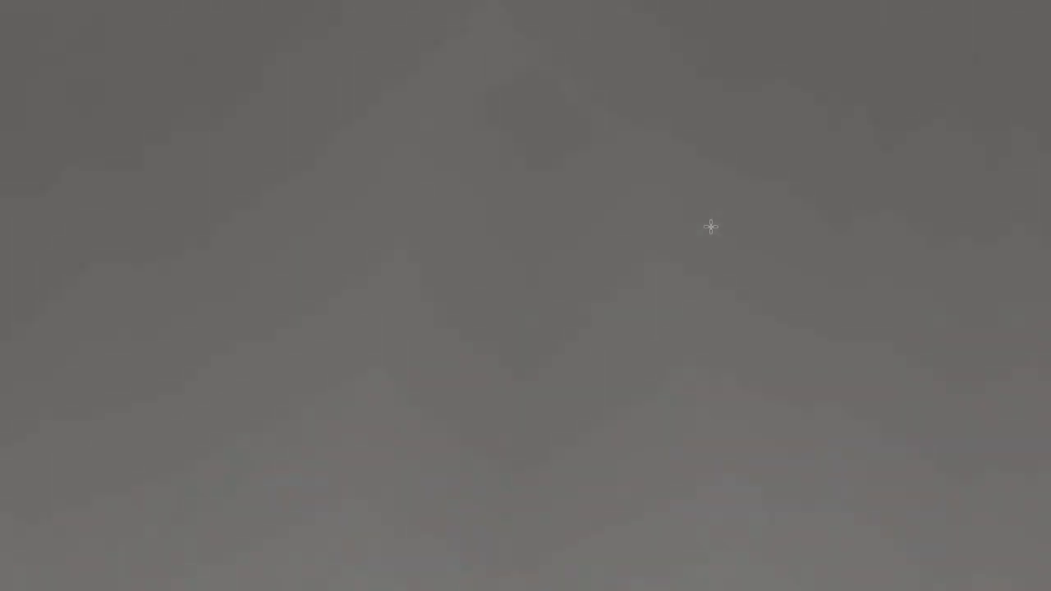
pyautogui.hotkey('ctrl', '-')
pyautogui.hotkey('ctrl', '-')
pyautogui.scroll(-2, 711, 227)
pyautogui.scroll(-3, 711, 227)
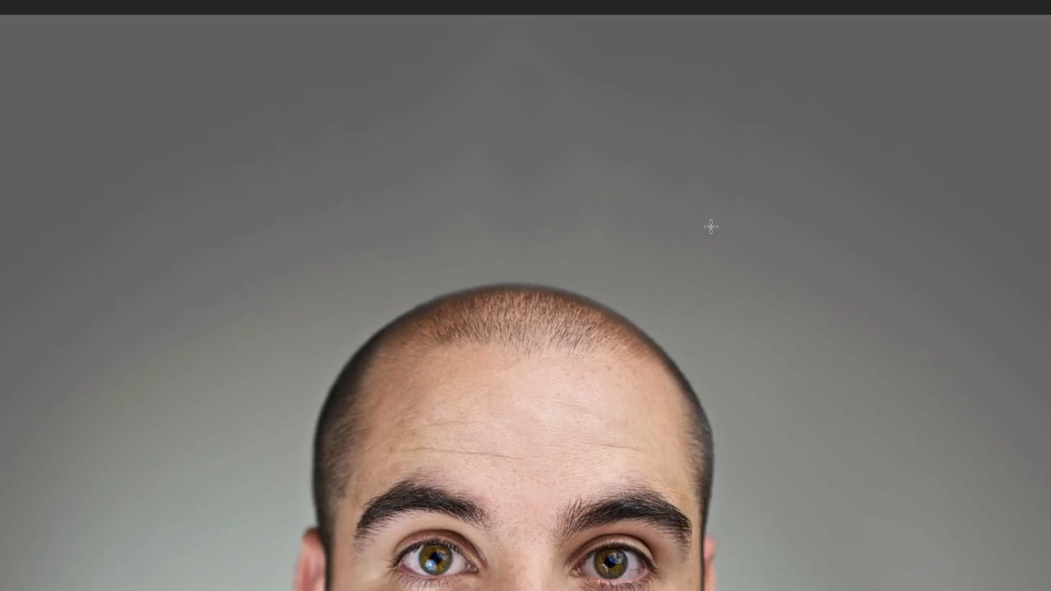
pyautogui.hotkey('ctrl', '-')
pyautogui.hotkey('ctrl', '-')
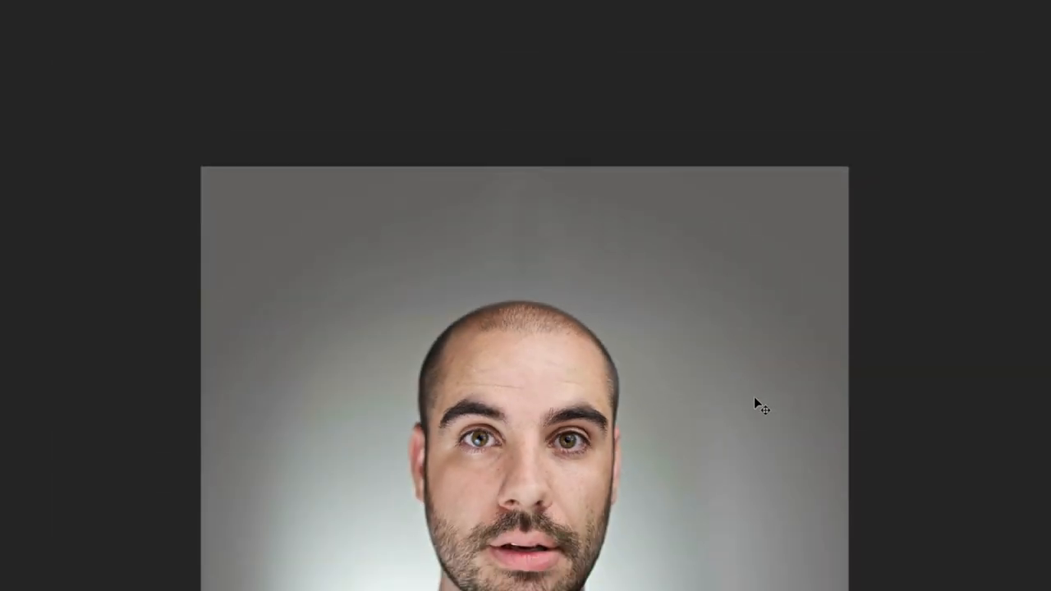
pyautogui.hotkey('ctrl', '+')
pyautogui.scroll(1, 754, 396)
pyautogui.hotkey('ctrl', '+')
pyautogui.scroll(5, 754, 396)
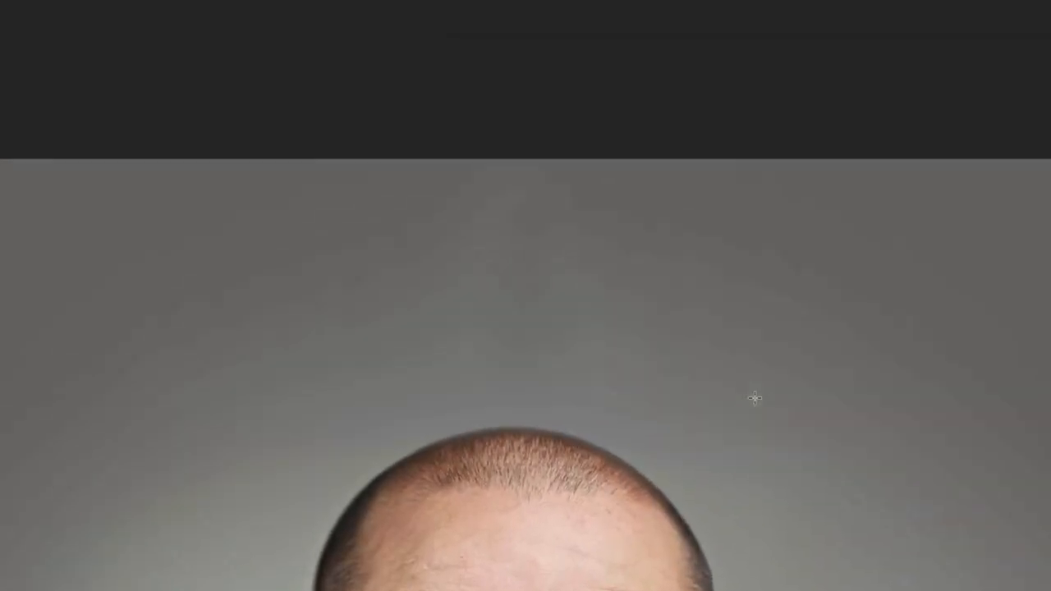
pyautogui.scroll(-1, 754, 398)
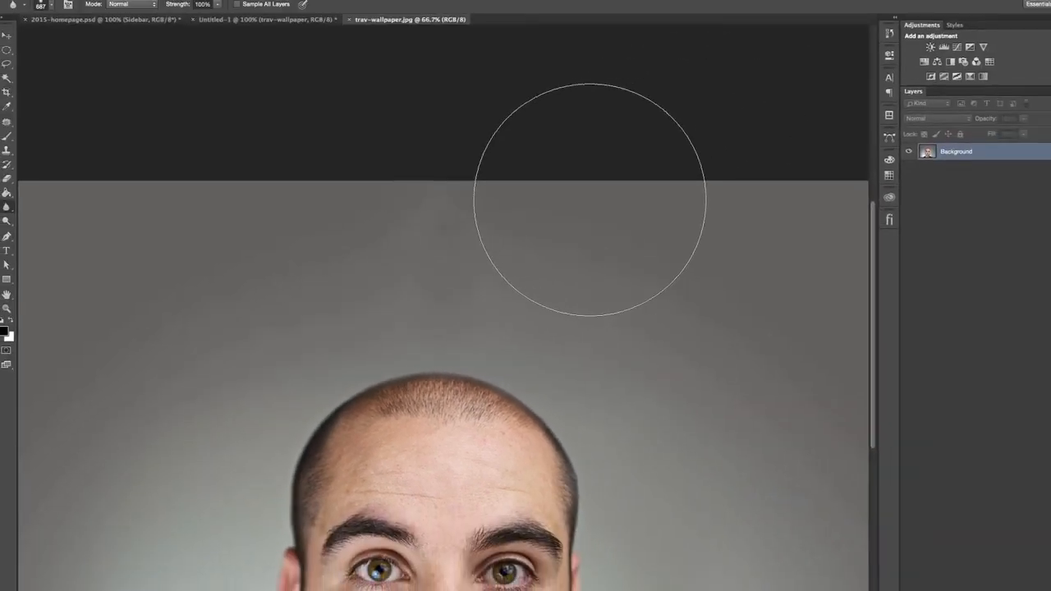
# - Move the portrait upward in Untitled-1's about section so the eyes sit above the section's lower edge
pyautogui.click(228, 24)
pyautogui.scroll(5, 567, 250)
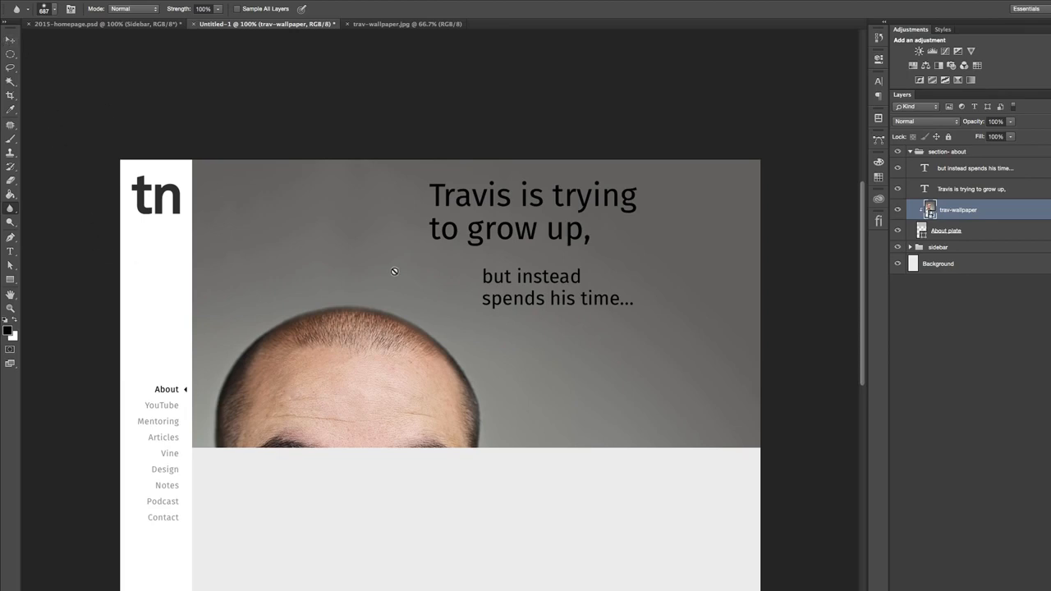
pyautogui.click(10, 39)
pyautogui.moveTo(469, 257); pyautogui.dragTo(472, 176)
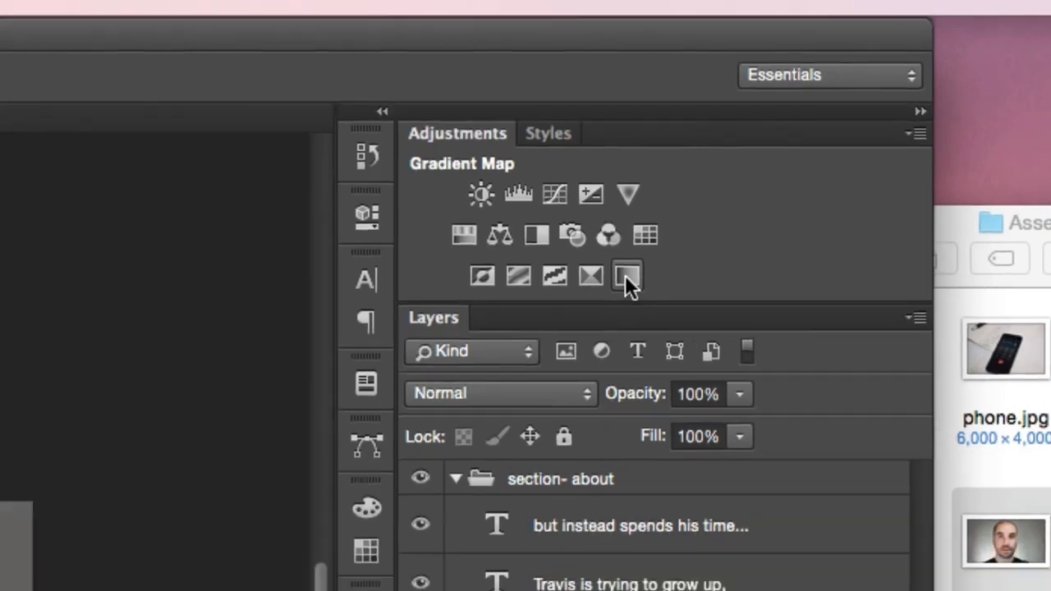
# - Add a Gradient Map adjustment clipped to the trav-wallpaper layer and toggle its visibility to compare the effect
pyautogui.click(545, 311)
pyautogui.click(969, 272)
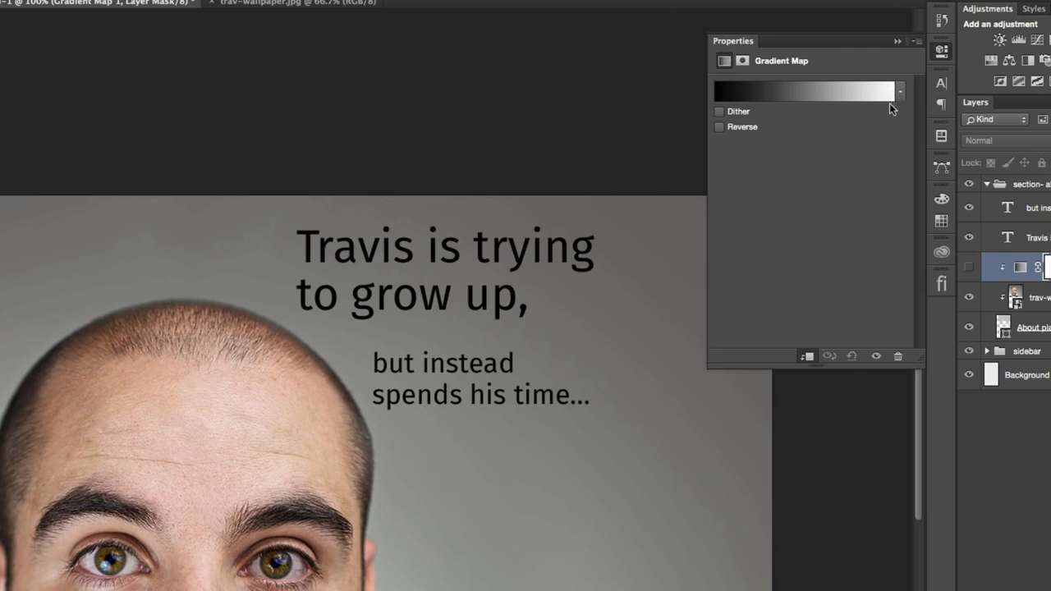
pyautogui.click(969, 267)
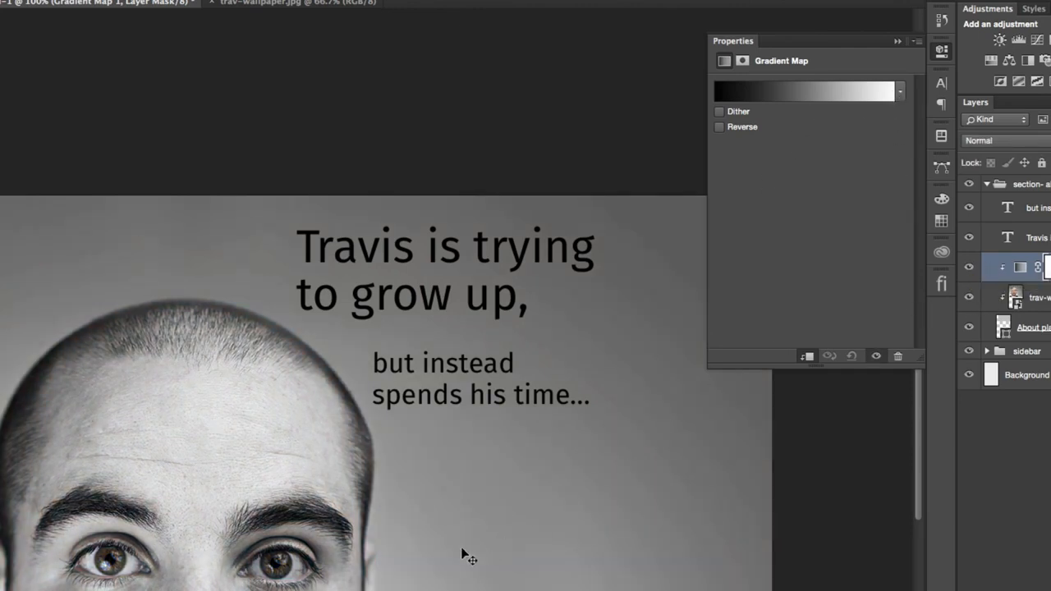
# - Set the gradient map's dark stop to a muted dark purple
pyautogui.click(815, 92)
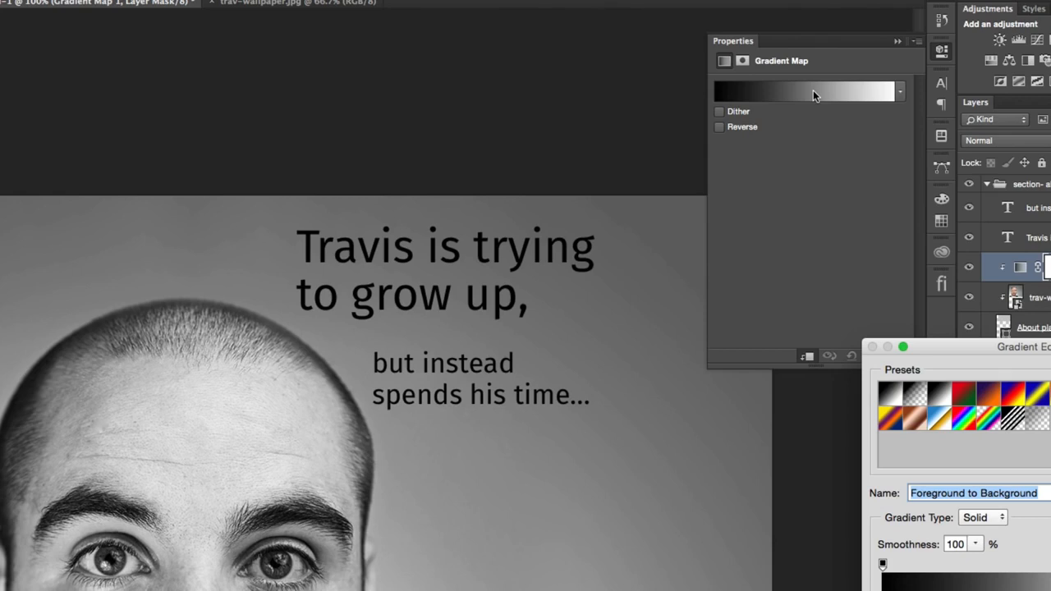
pyautogui.moveTo(971, 349); pyautogui.dragTo(878, 225)
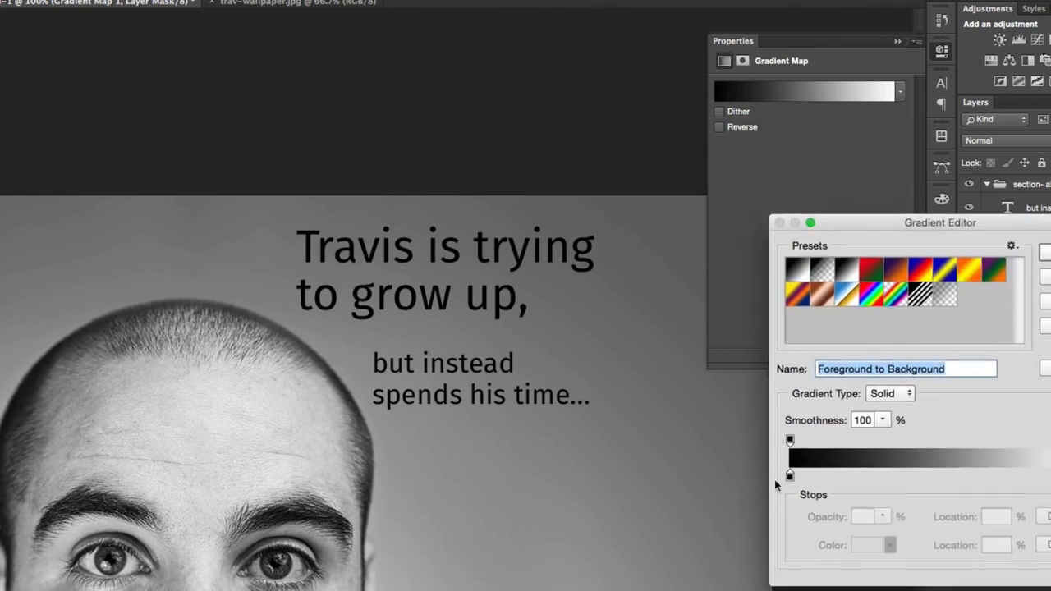
pyautogui.click(790, 476)
pyautogui.click(866, 545)
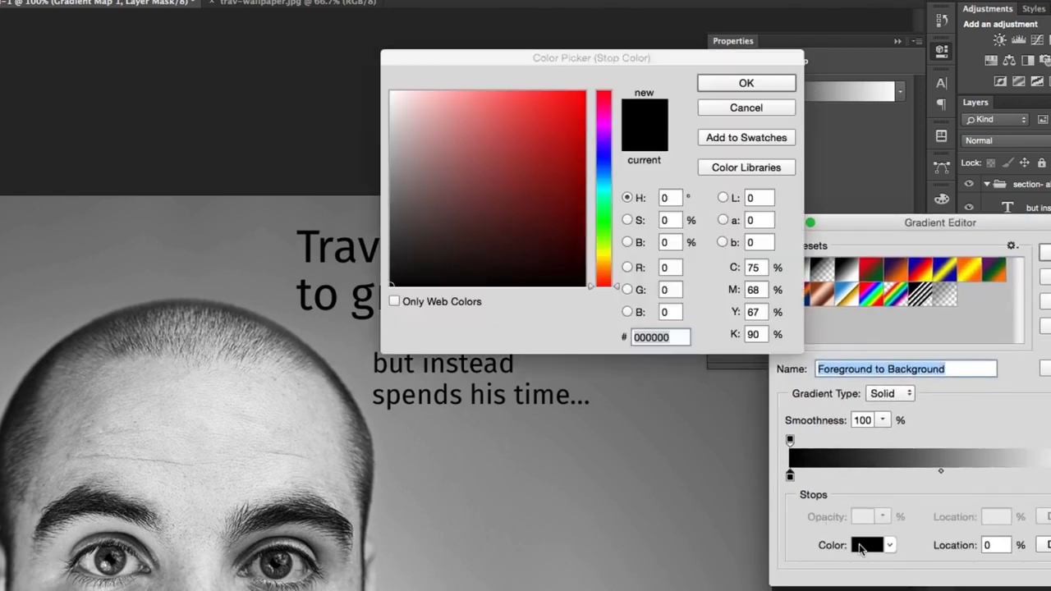
pyautogui.click(603, 118)
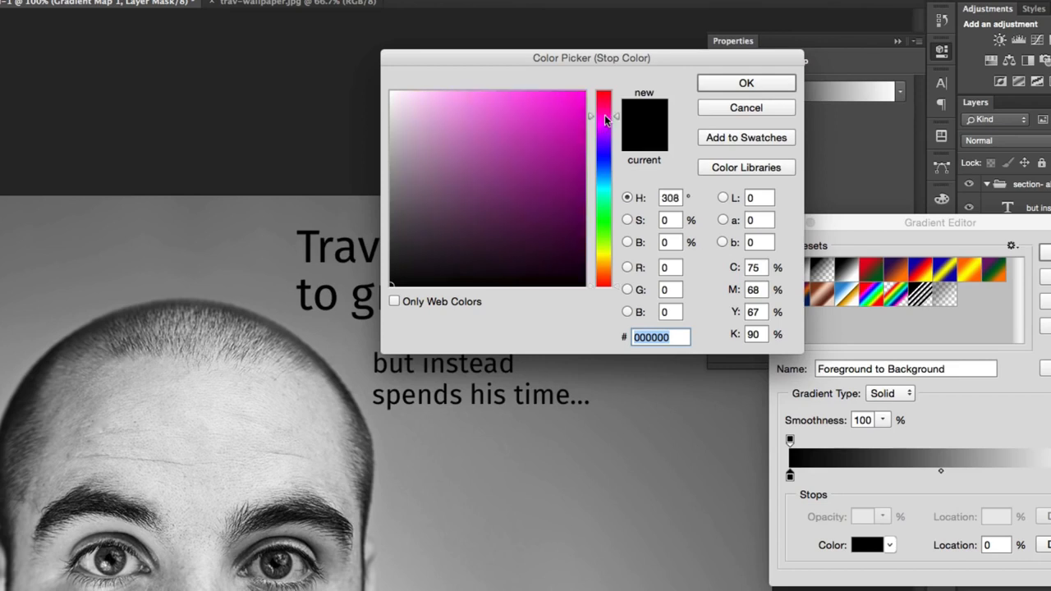
pyautogui.moveTo(456, 92)
pyautogui.mouseDown()
pyautogui.moveTo(436, 89)
pyautogui.moveTo(537, 197)
pyautogui.moveTo(443, 206)
pyautogui.mouseUp()
pyautogui.click(744, 84)
# - Set the gradient map's light stop at 100% to a very pale purple and close the adjustment's properties
pyautogui.click(1050, 476)
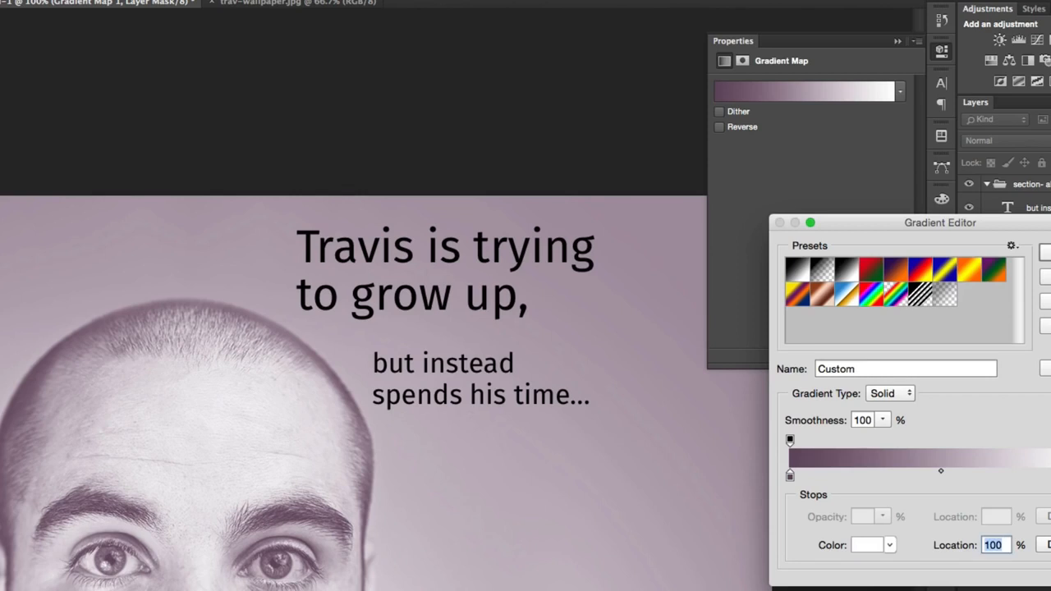
pyautogui.click(865, 545)
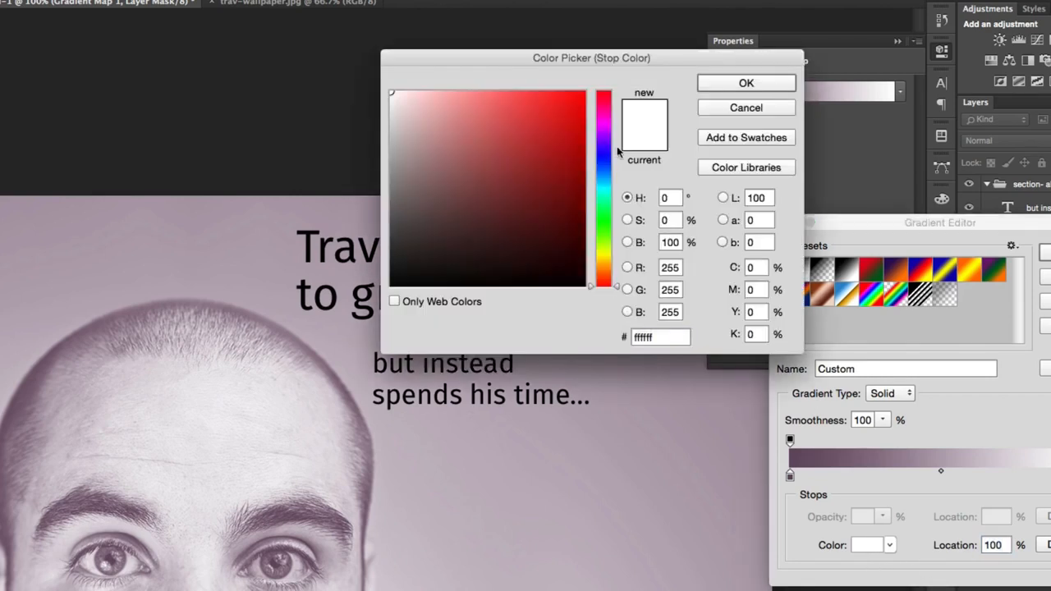
pyautogui.moveTo(606, 146); pyautogui.dragTo(609, 124)
pyautogui.moveTo(392, 124); pyautogui.dragTo(385, 104)
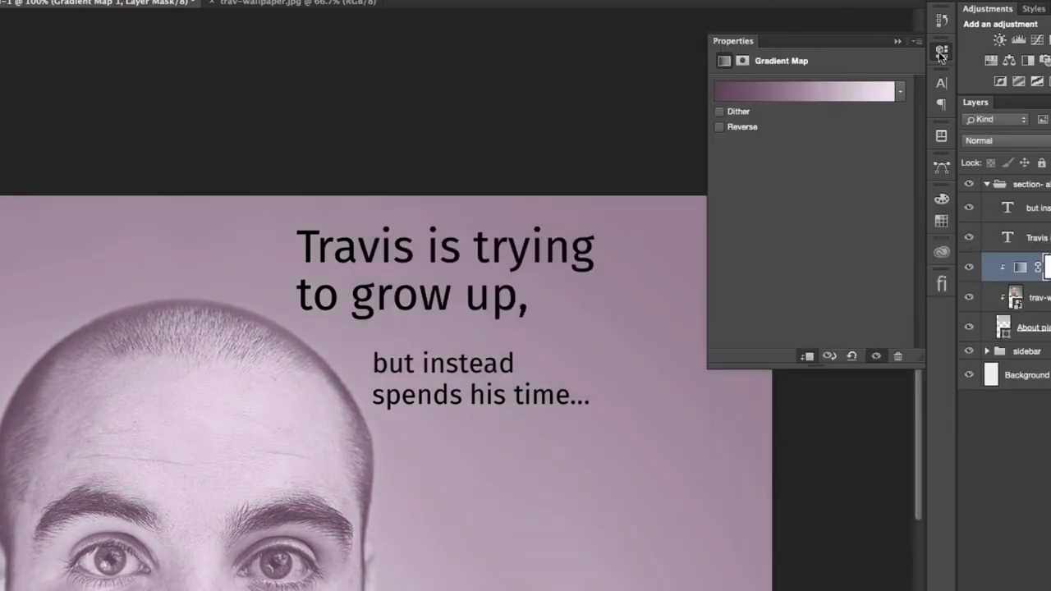
pyautogui.click(941, 52)
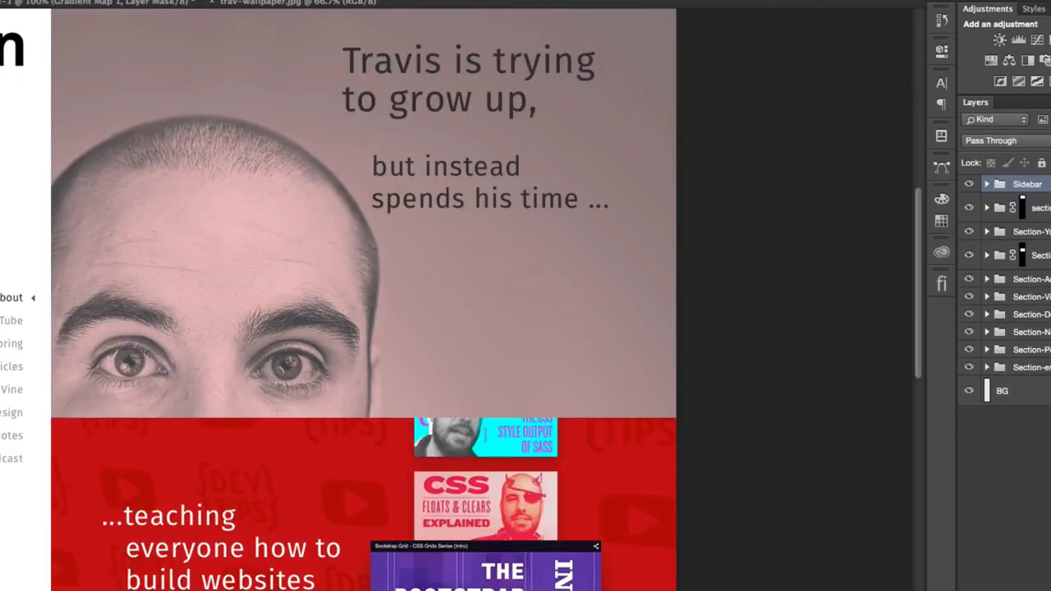
# - In 2015-homepage.psd, toggle Gradient Map 2 in the section- about group to compare the portrait with and without the tint
pyautogui.scroll(5, 307, 185)
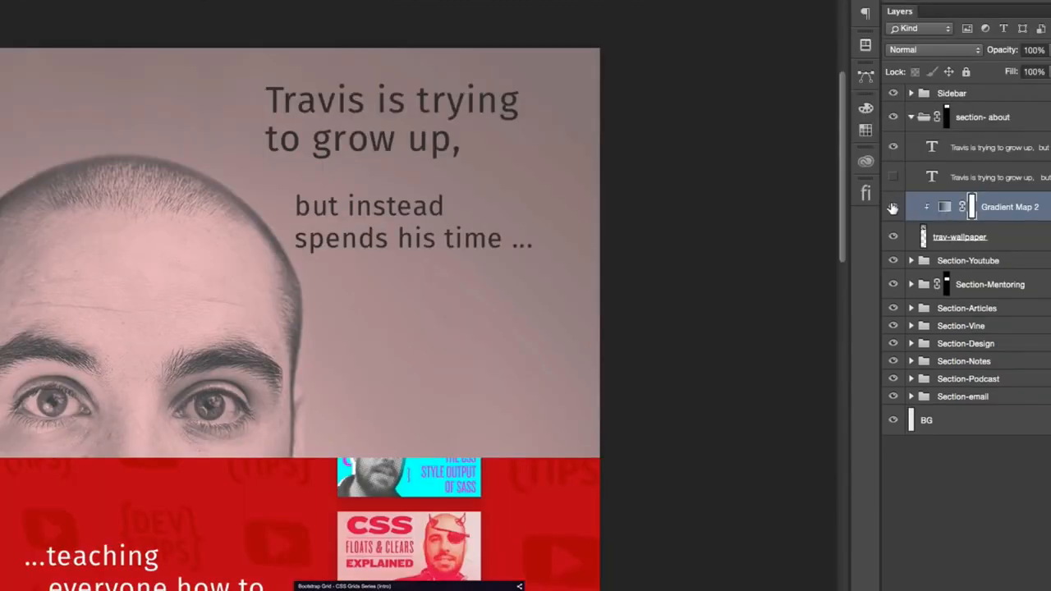
pyautogui.click(892, 207)
pyautogui.click(892, 207)
pyautogui.click(893, 208)
pyautogui.click(892, 208)
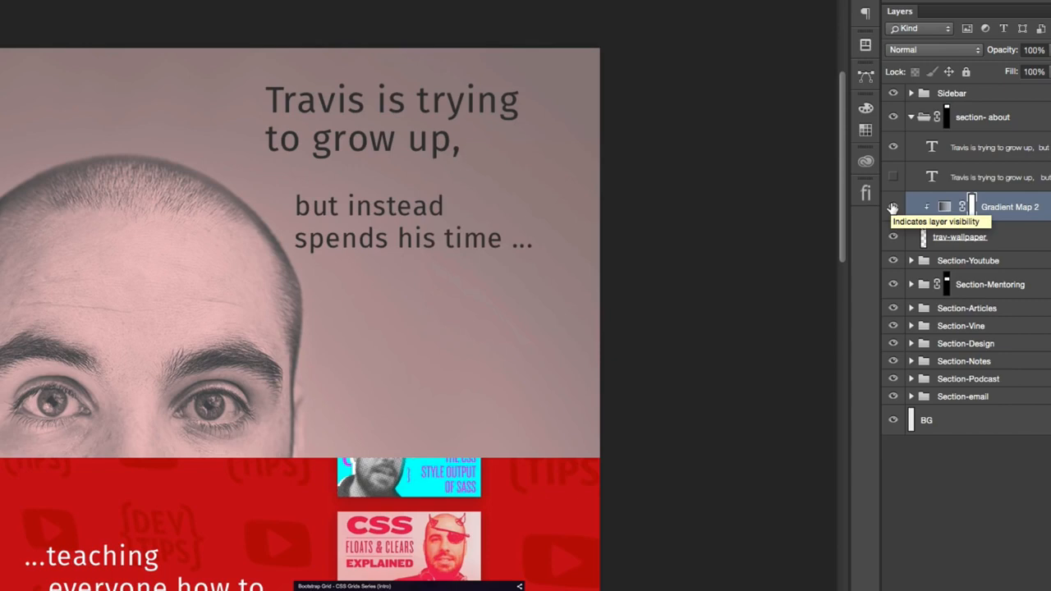
pyautogui.click(893, 207)
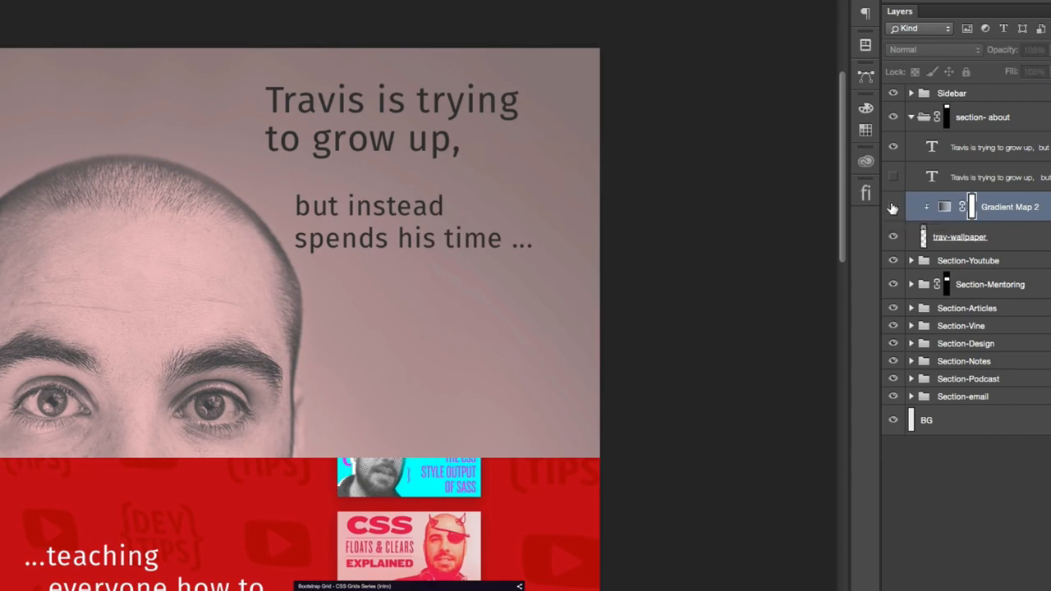
pyautogui.click(892, 208)
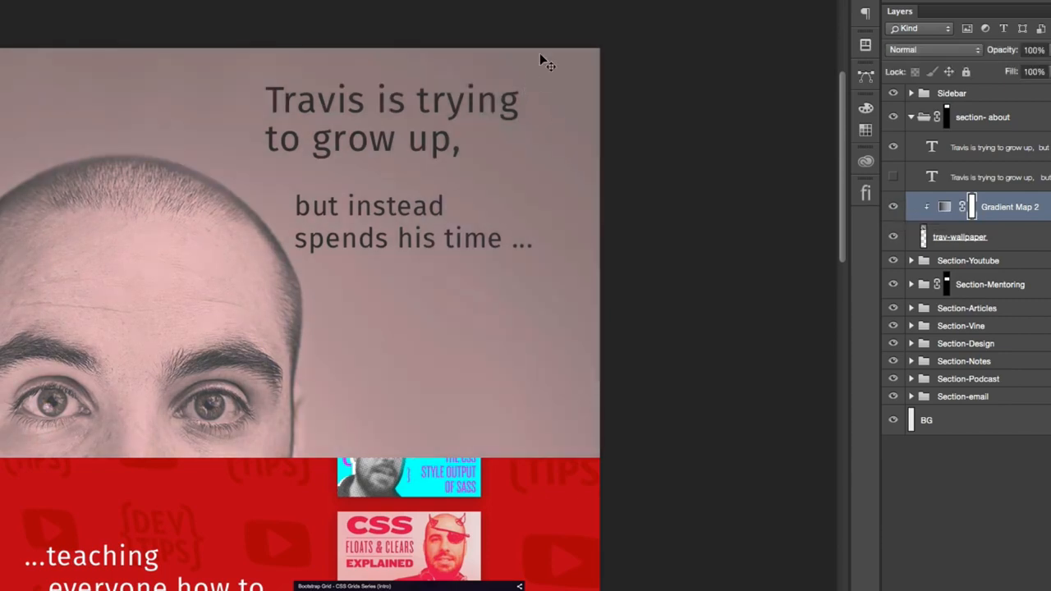
pyautogui.press('m')
pyautogui.moveTo(618, 28); pyautogui.dragTo(85, 156)
pyautogui.press('super+d')
pyautogui.moveTo(614, 33); pyautogui.dragTo(188, 392)
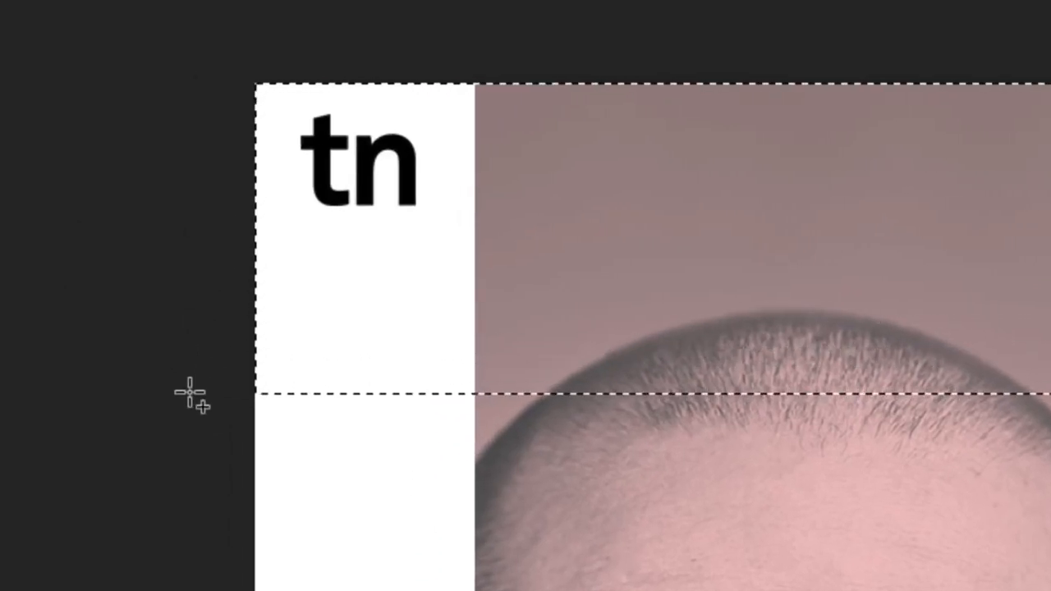
pyautogui.press('super+d')
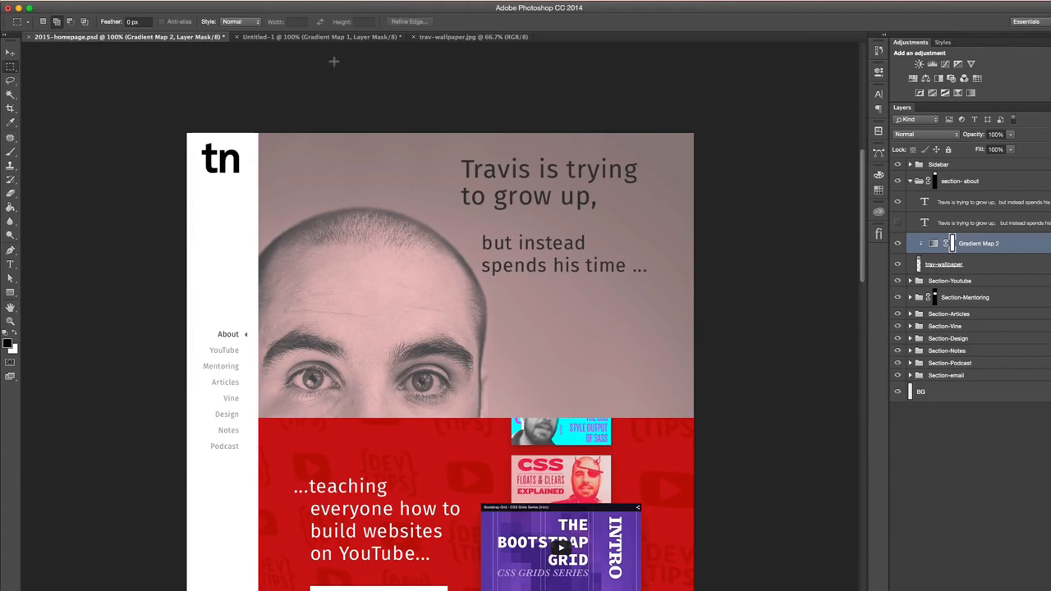
# - Compare the about section in Untitled-1 with the one in 2015-homepage.psd
pyautogui.click(320, 36)
pyautogui.scroll(3, 520, 154)
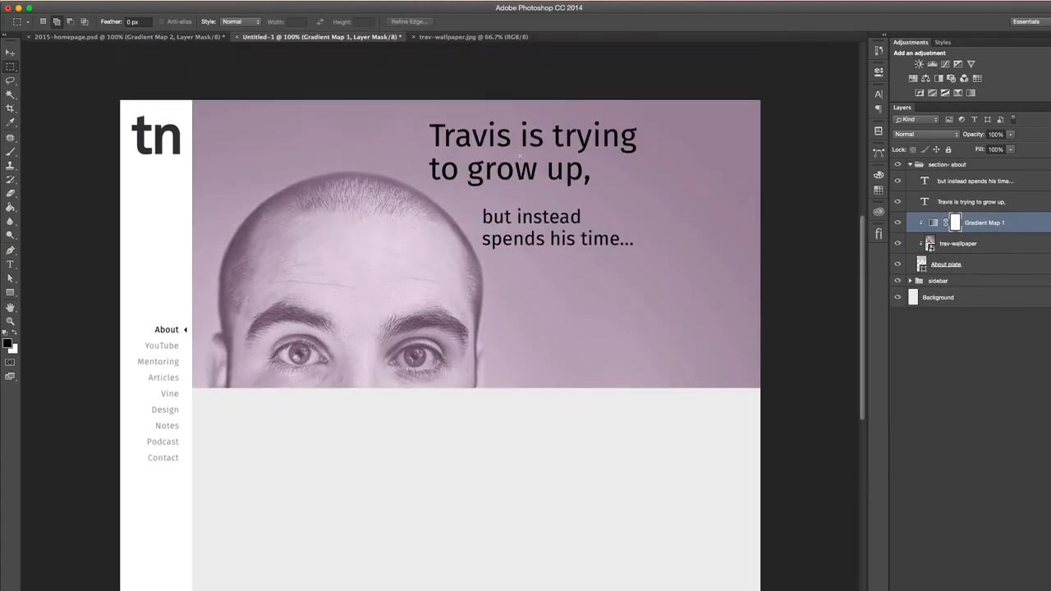
pyautogui.click(174, 35)
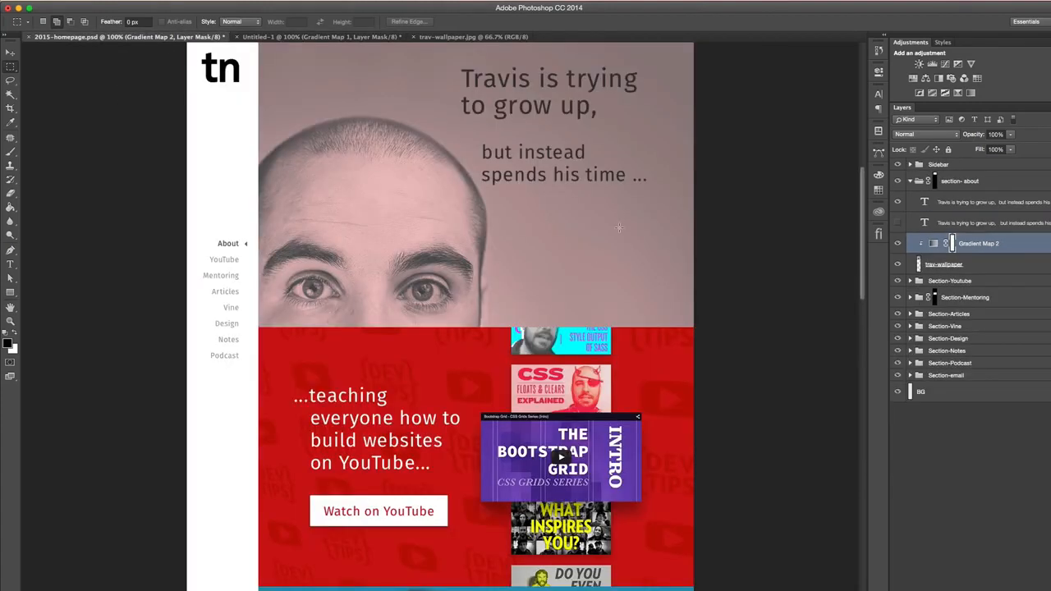
# - Show the guides in 2015-homepage.psd, check how the text and images align across the sections, and hide the guides again
pyautogui.scroll(4, 619, 227)
pyautogui.press('super+semicolon')
pyautogui.press('super+semicolon')
pyautogui.press('super+semicolon')
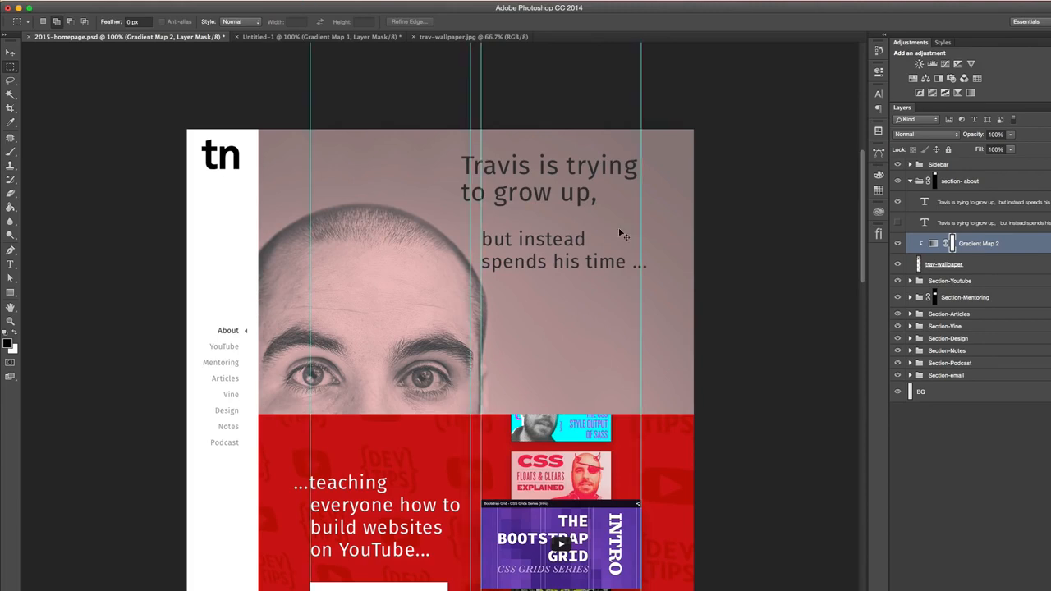
pyautogui.scroll(1, 619, 229)
pyautogui.scroll(-10, 600, 246)
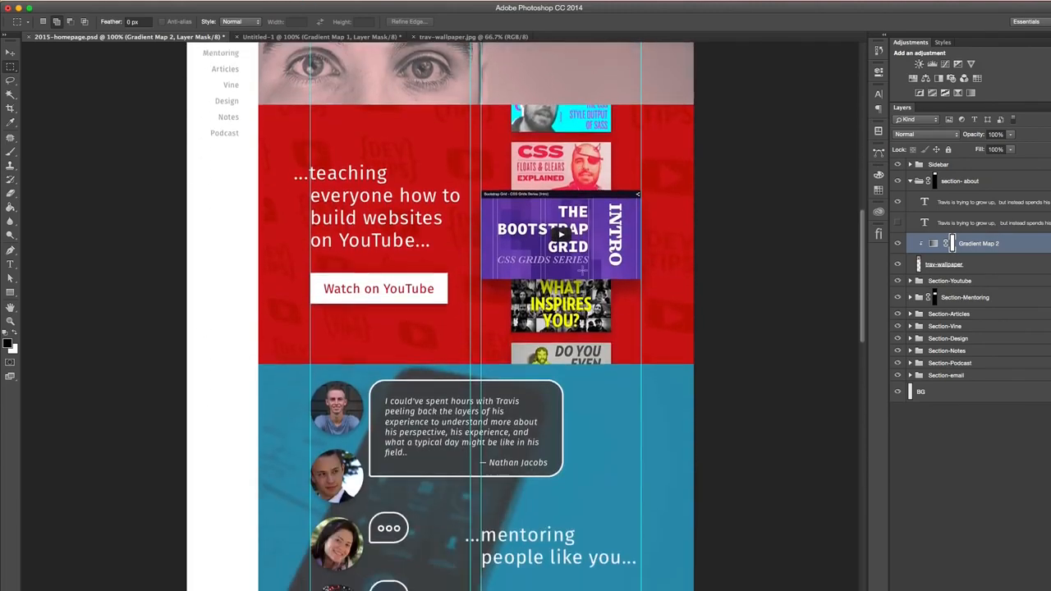
pyautogui.scroll(10, 581, 270)
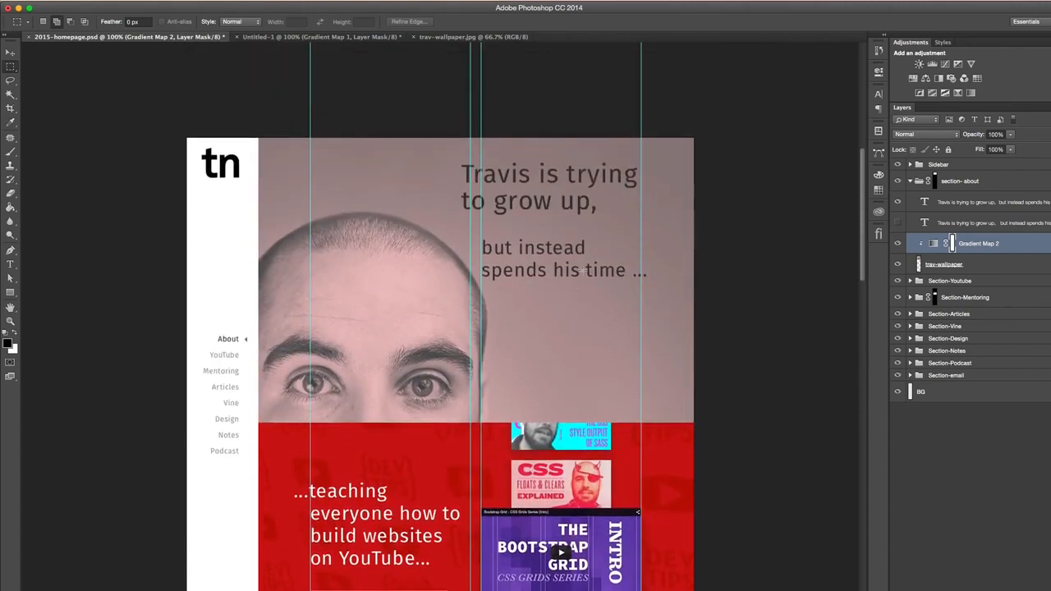
pyautogui.press('super+semicolon')
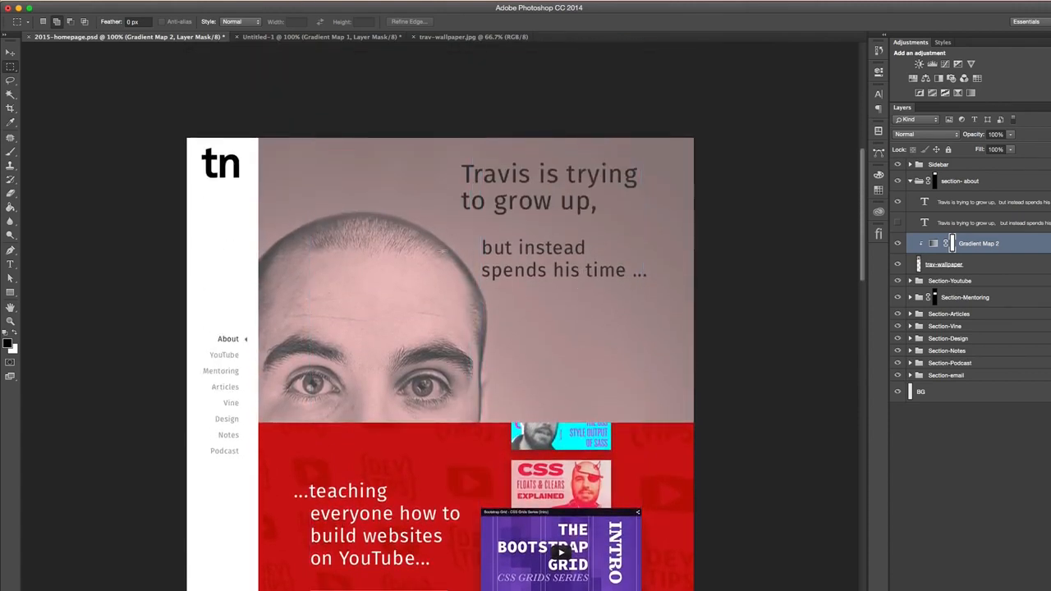
# - Close trav-wallpaper.jpg and return to 2015-homepage.psd with the Move tool active
pyautogui.click(345, 37)
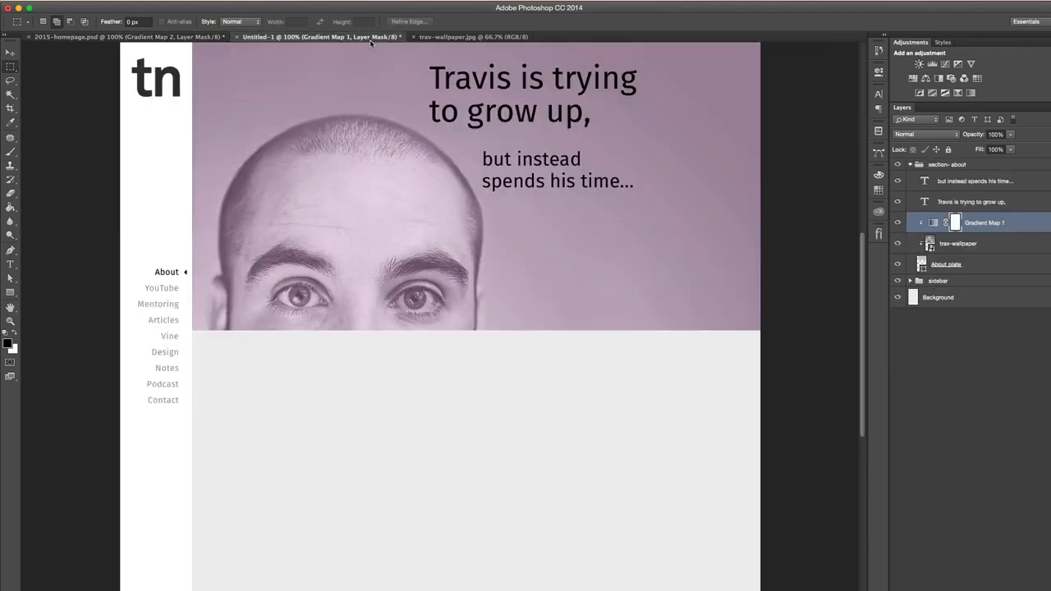
pyautogui.scroll(4, 431, 150)
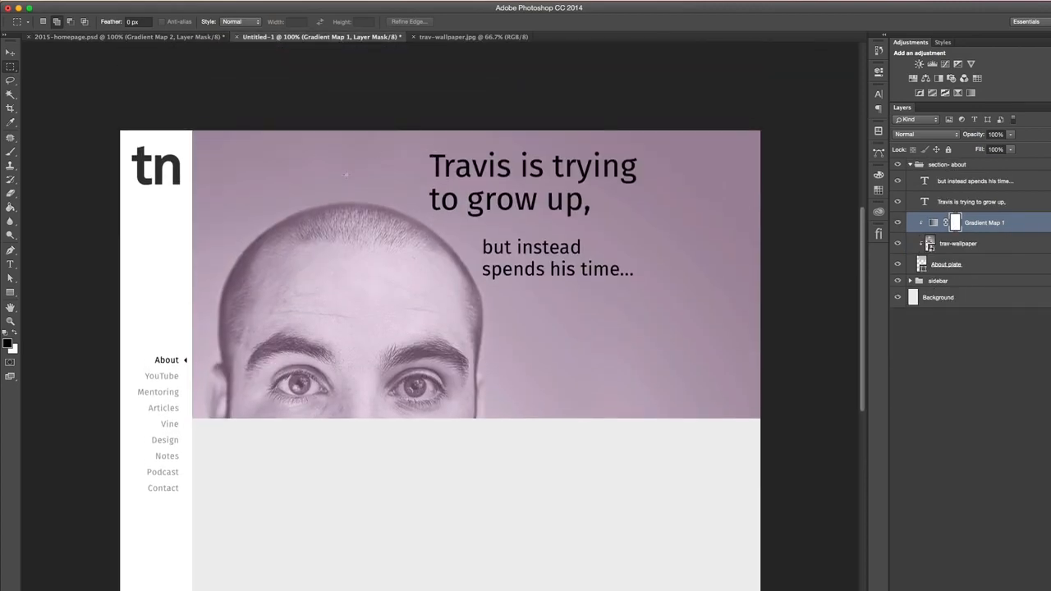
pyautogui.click(116, 37)
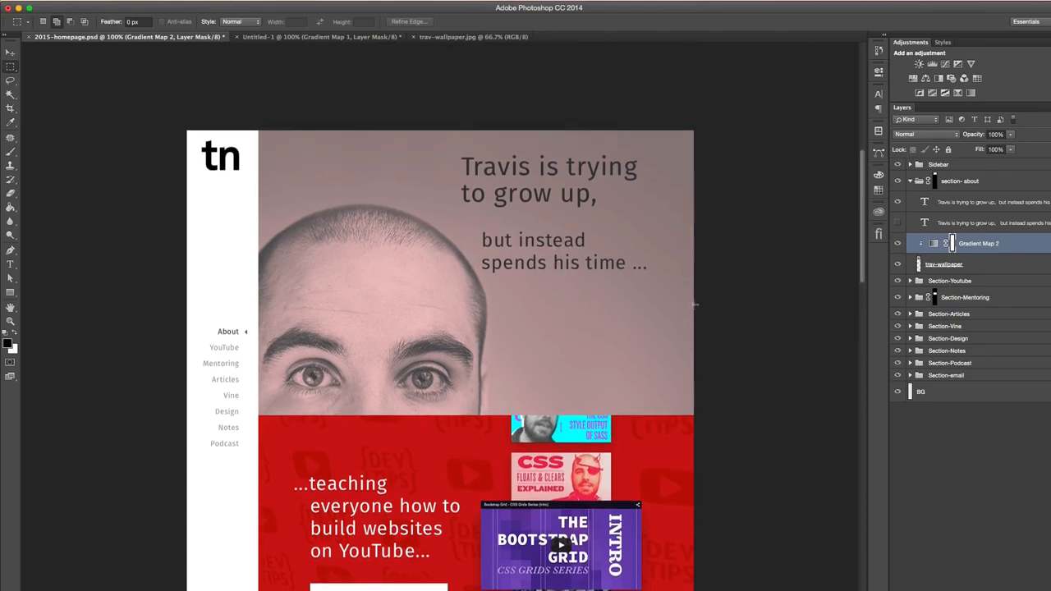
pyautogui.click(10, 52)
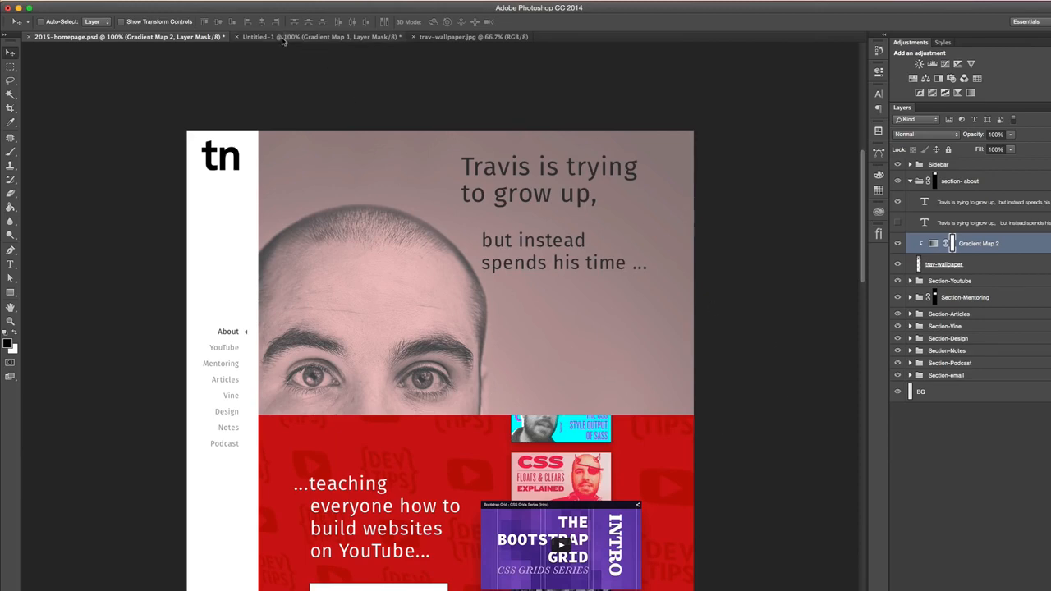
pyautogui.click(285, 37)
pyautogui.click(472, 37)
pyautogui.click(413, 37)
pyautogui.click(200, 37)
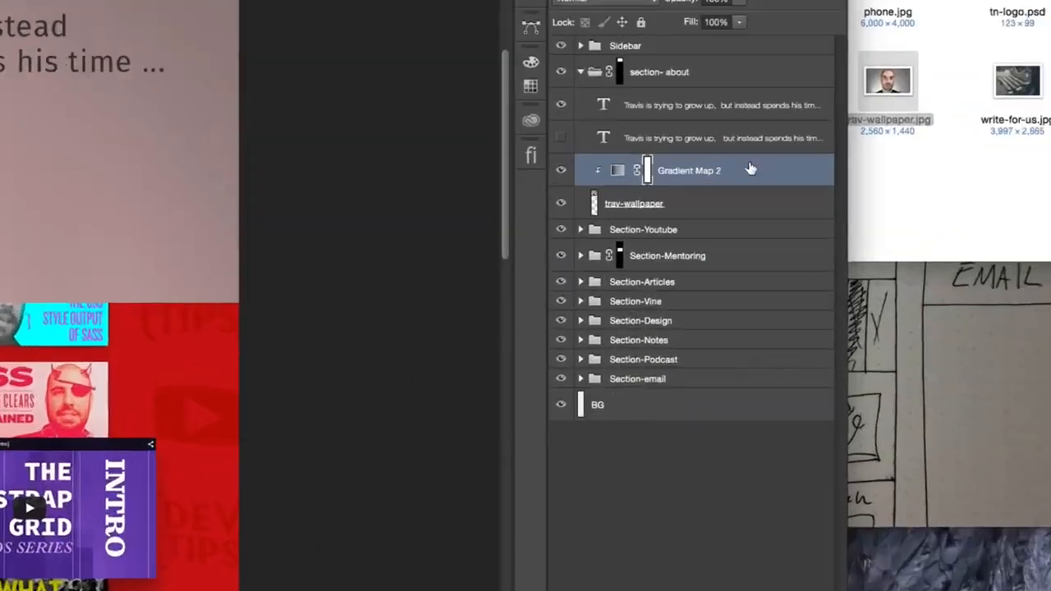
# - Try duplicating the Gradient Map 2 layer within 2015-homepage.psd
pyautogui.rightClick(1015, 243)
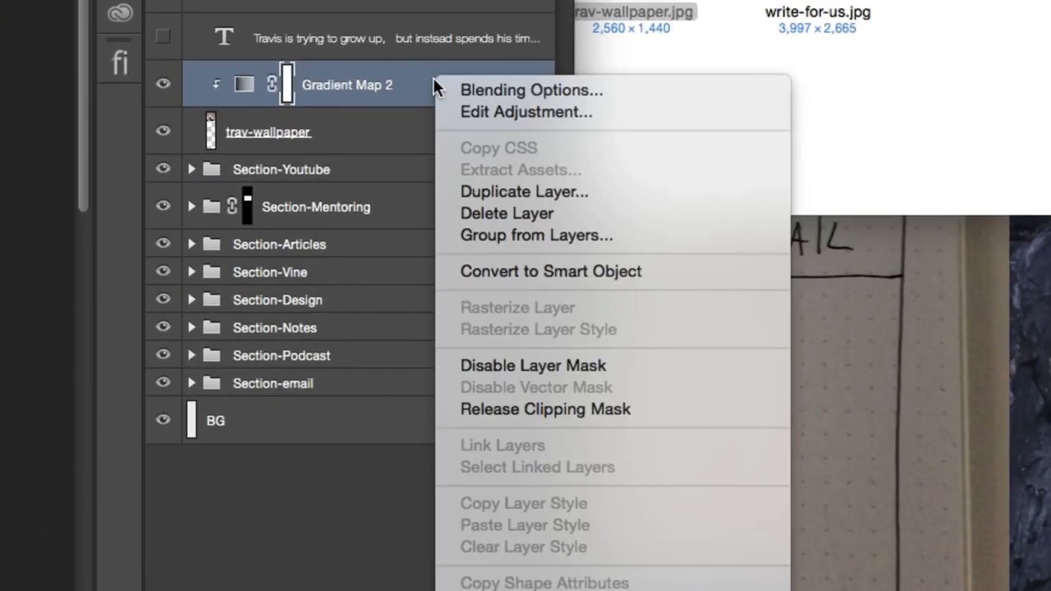
pyautogui.click(541, 191)
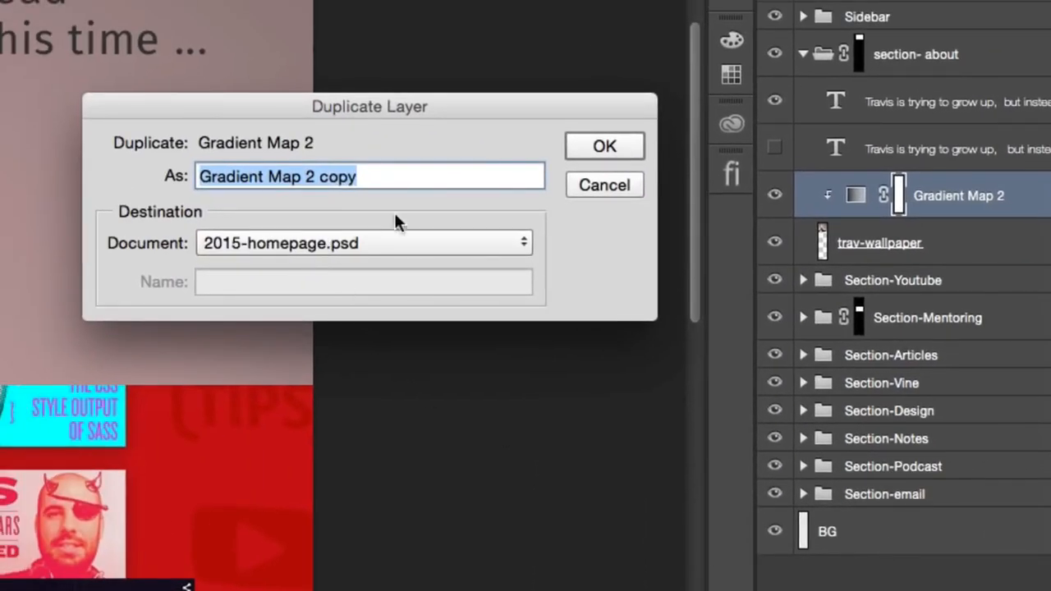
pyautogui.click(584, 149)
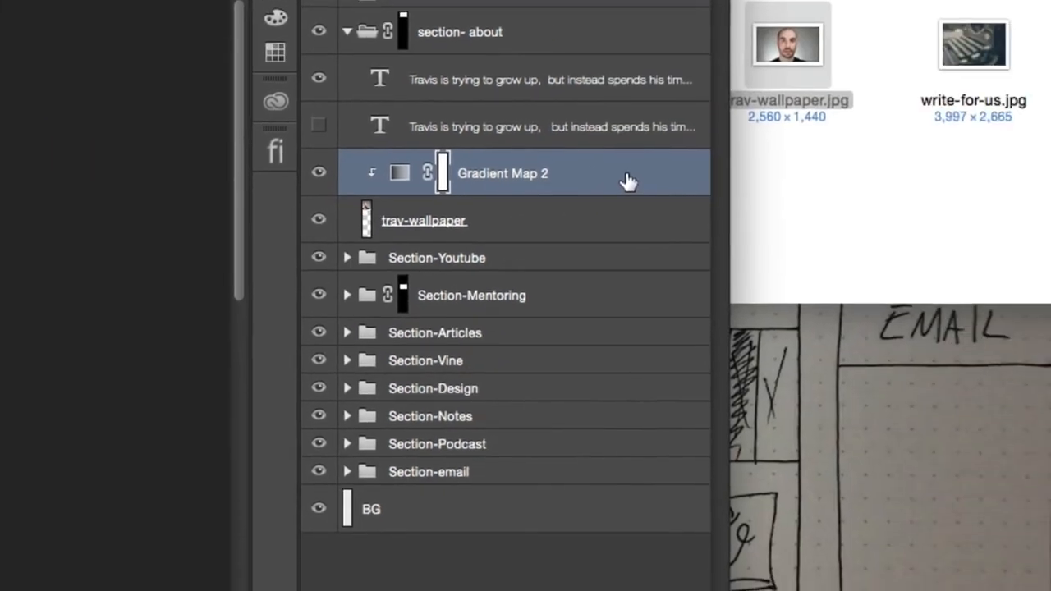
# - Duplicate the Gradient Map 2 layer from 2015-homepage.psd into the Untitled-1 document
pyautogui.rightClick(606, 172)
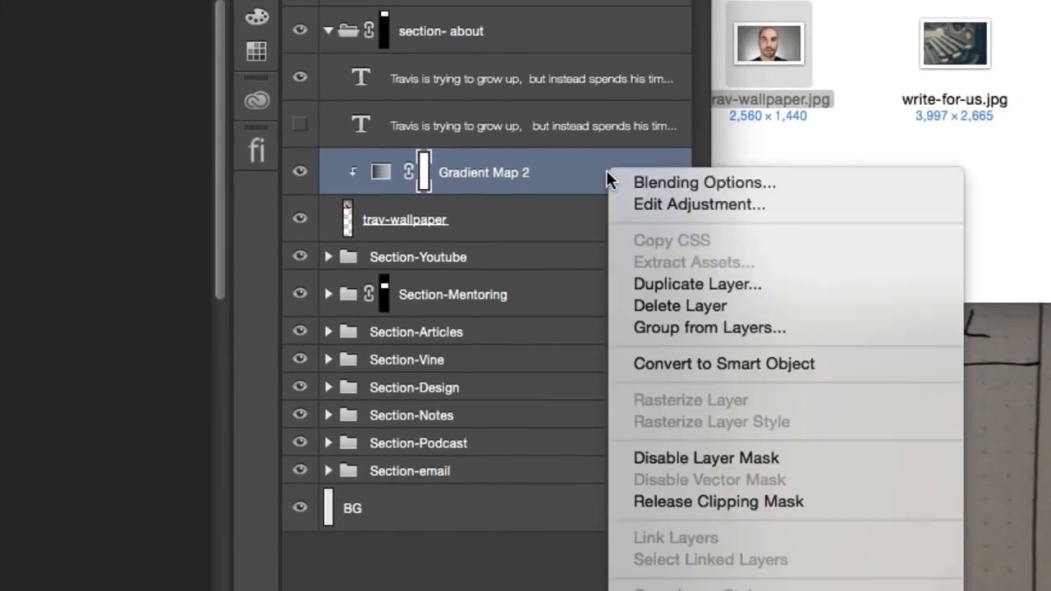
pyautogui.click(704, 284)
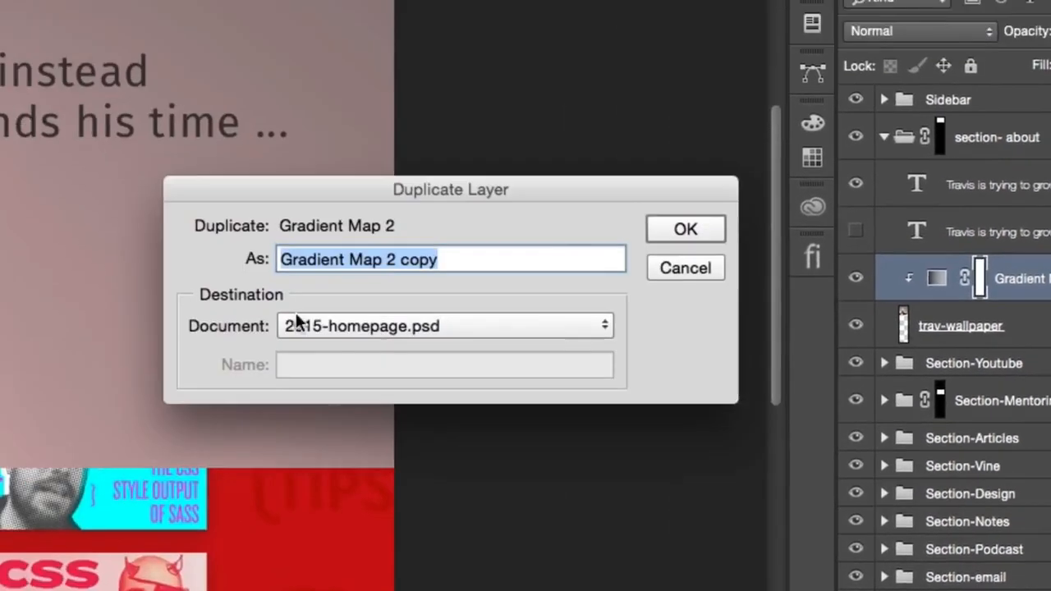
pyautogui.click(541, 345)
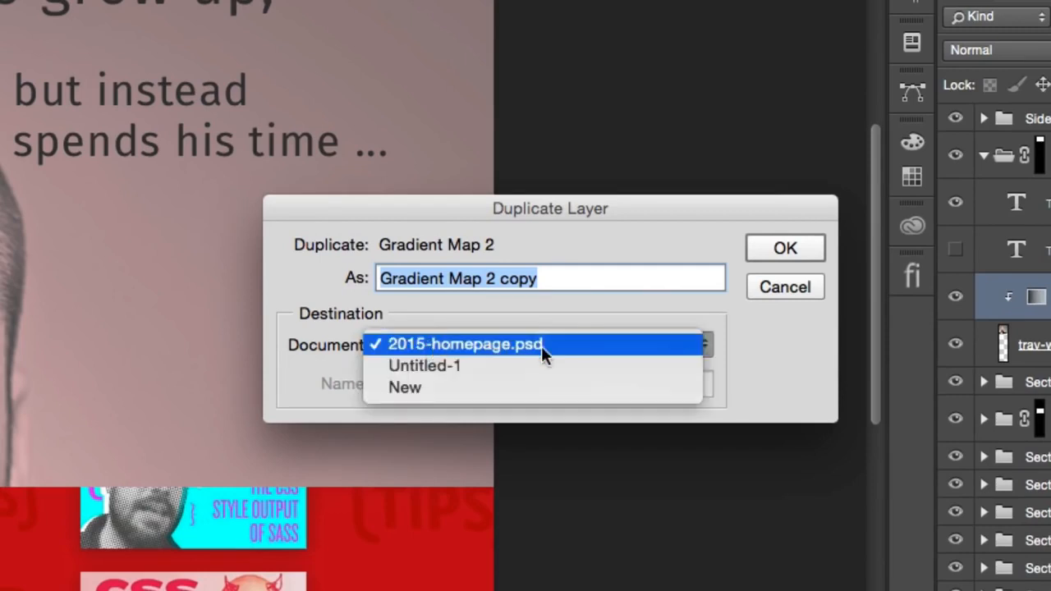
pyautogui.click(643, 366)
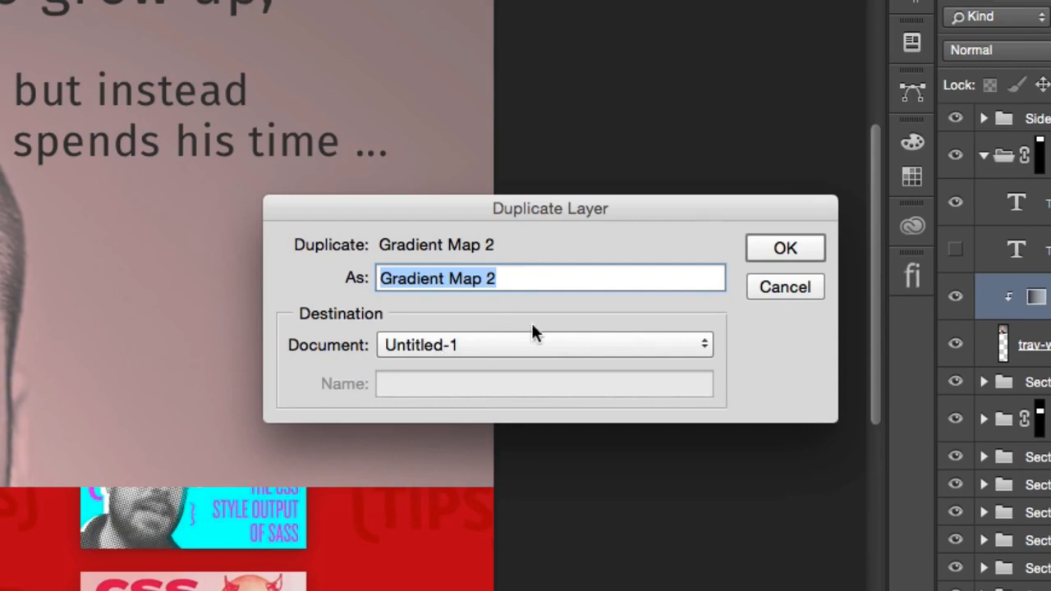
pyautogui.click(784, 250)
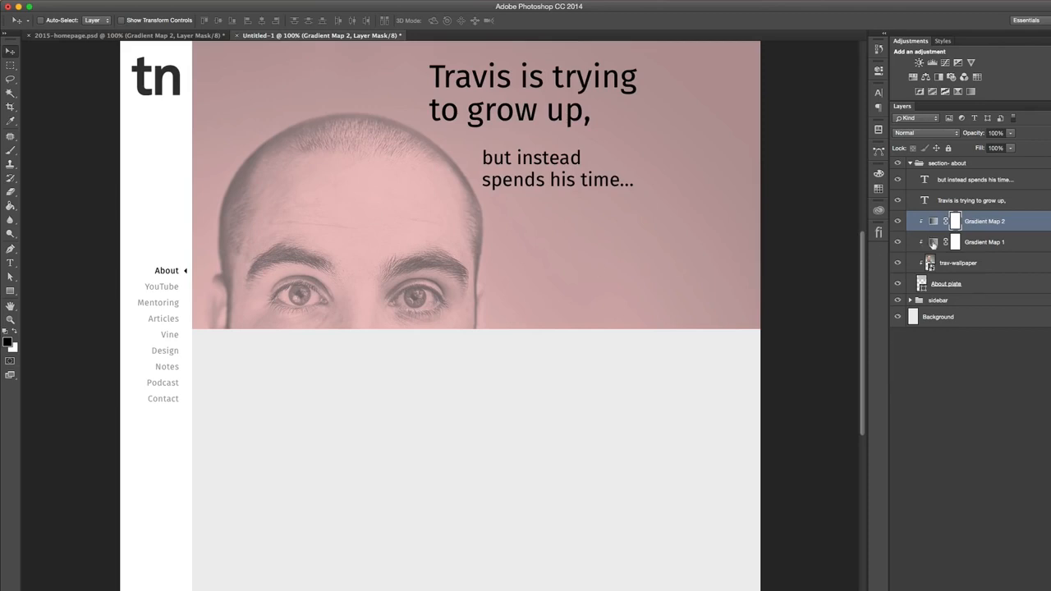
# - Toggle the two gradient maps in Untitled-1 to compare their tints, and delete Gradient Map 1
pyautogui.click(1022, 242)
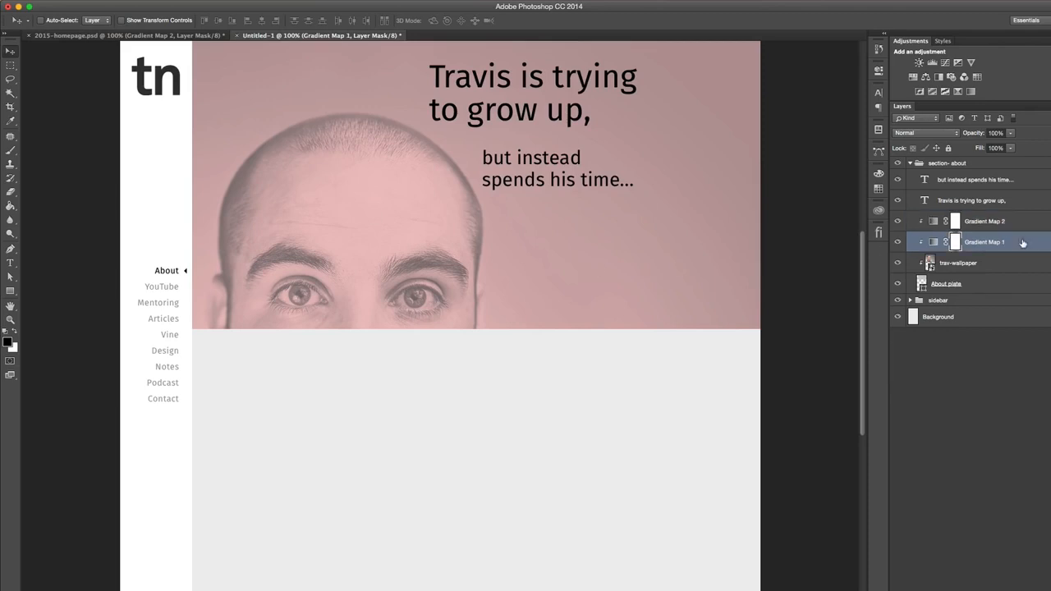
pyautogui.click(897, 221)
pyautogui.click(897, 242)
pyautogui.click(897, 242)
pyautogui.click(897, 241)
pyautogui.click(897, 221)
pyautogui.click(897, 221)
pyautogui.press('Delete')
pyautogui.click(897, 221)
pyautogui.scroll(2, 720, 406)
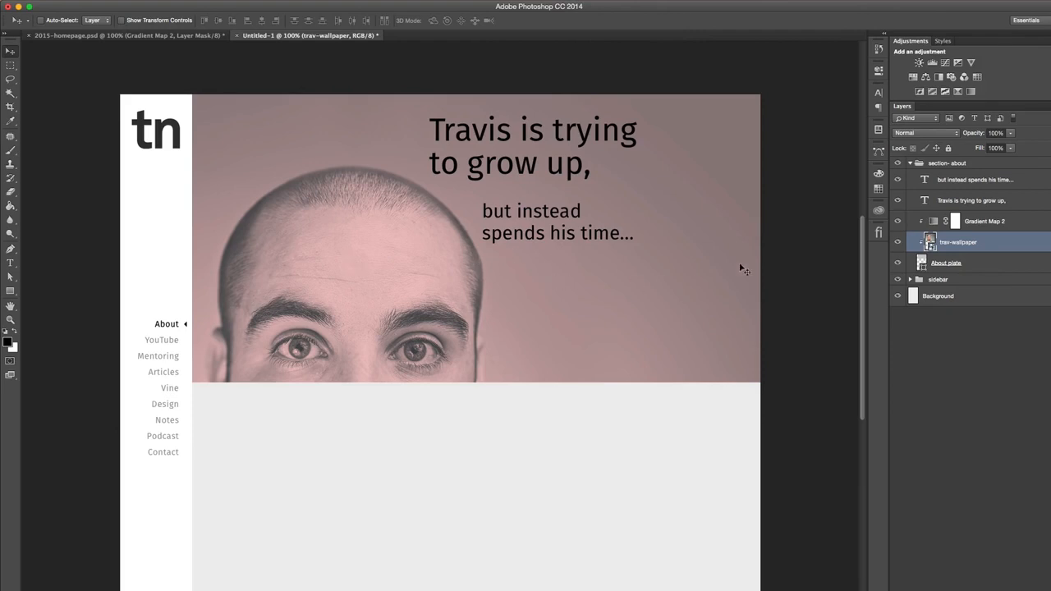
# - Check the text colour in 2015-homepage.psd and recolour Untitled-1's "Travis is trying to grow up," heading dark grey 3f3f42
pyautogui.click(203, 35)
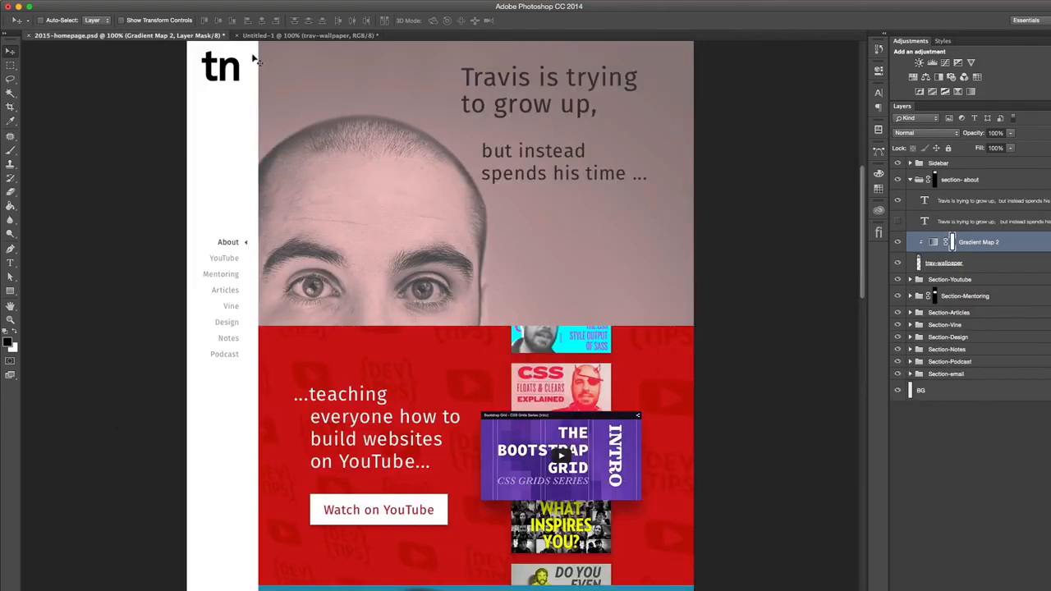
pyautogui.click(265, 37)
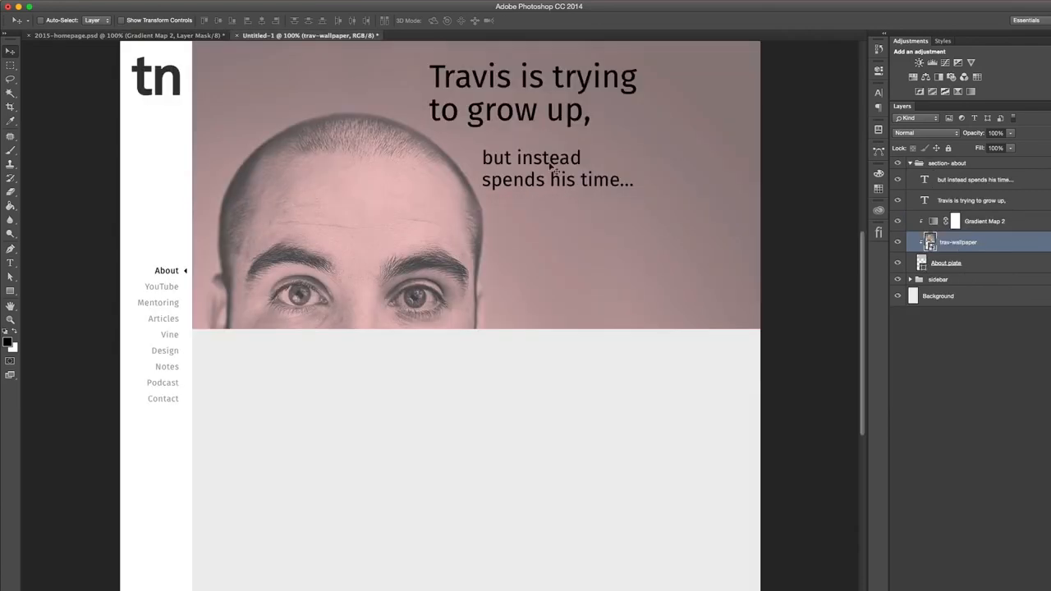
pyautogui.click(975, 204)
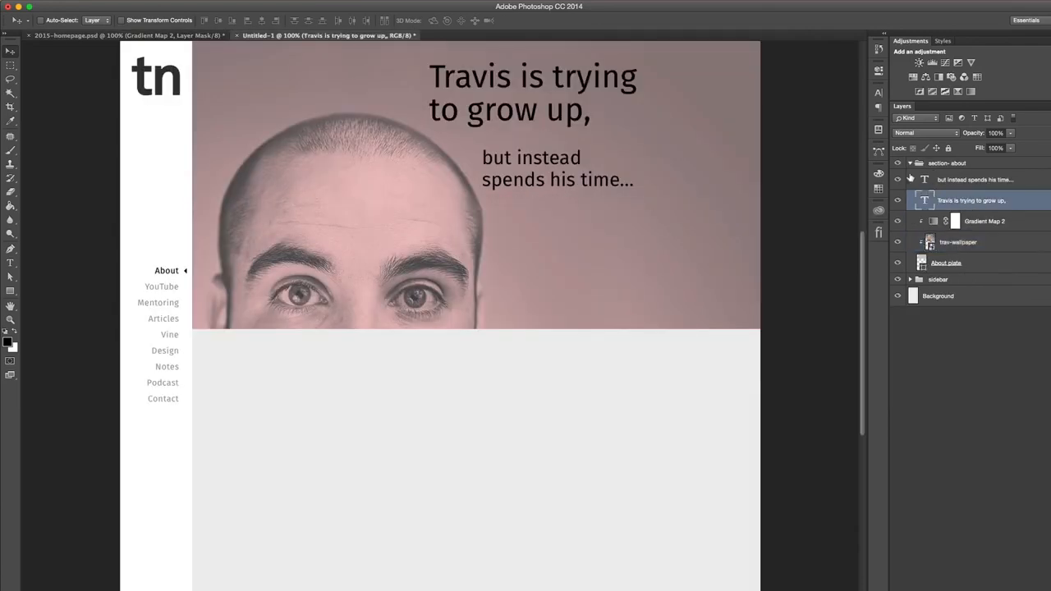
pyautogui.click(879, 92)
pyautogui.click(848, 152)
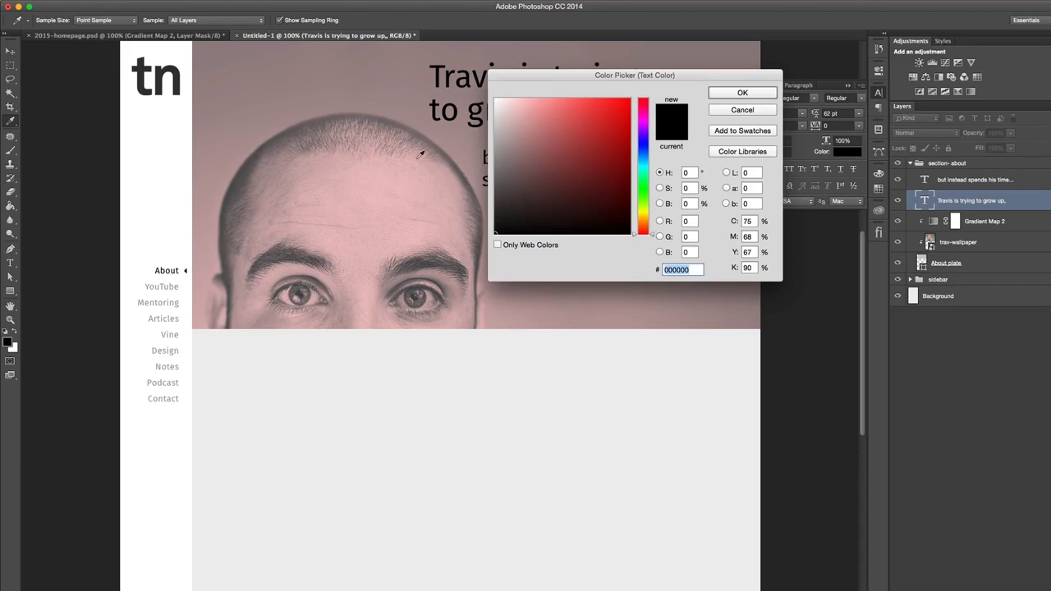
pyautogui.click(238, 176)
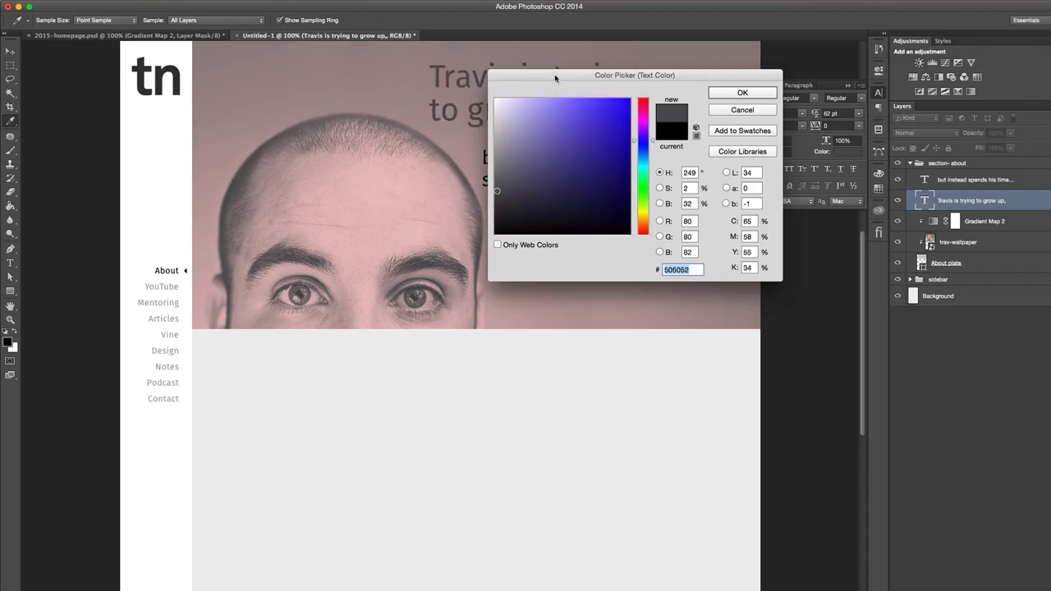
pyautogui.moveTo(555, 78); pyautogui.dragTo(564, 163)
pyautogui.click(510, 281)
pyautogui.moveTo(511, 280); pyautogui.dragTo(509, 285)
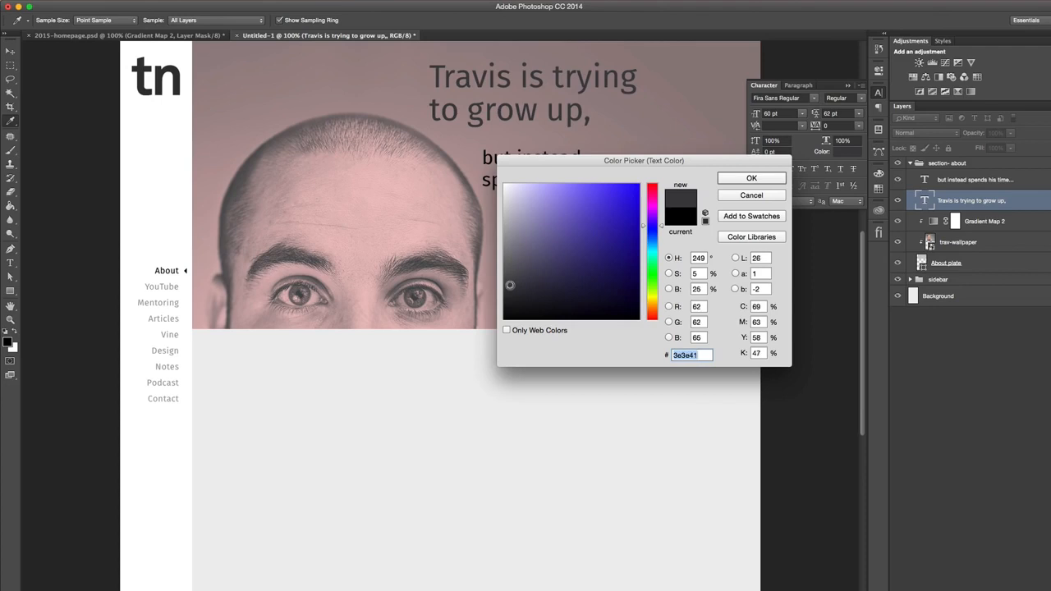
pyautogui.click(750, 178)
# - Copy the heading's colour code 3f3f42 and apply it to the "but instead spends his time..." text
pyautogui.click(852, 153)
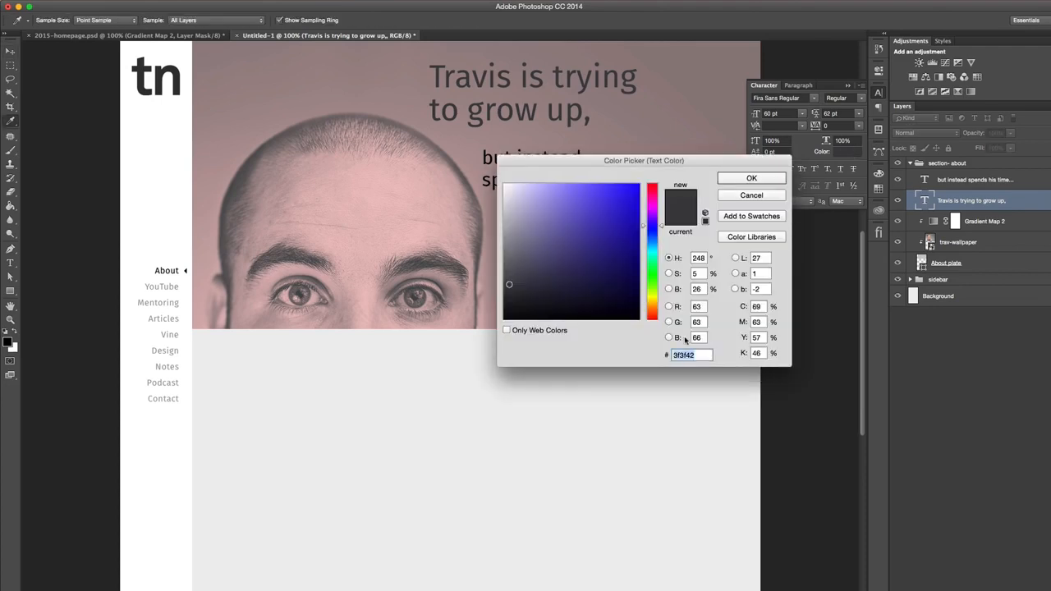
pyautogui.press('Return')
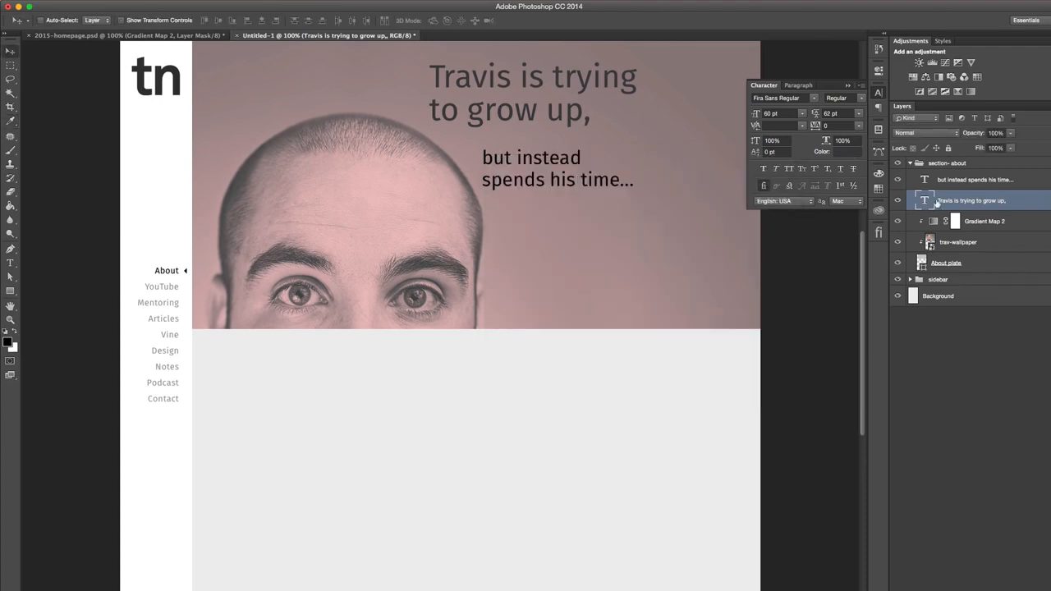
pyautogui.click(944, 180)
pyautogui.click(852, 154)
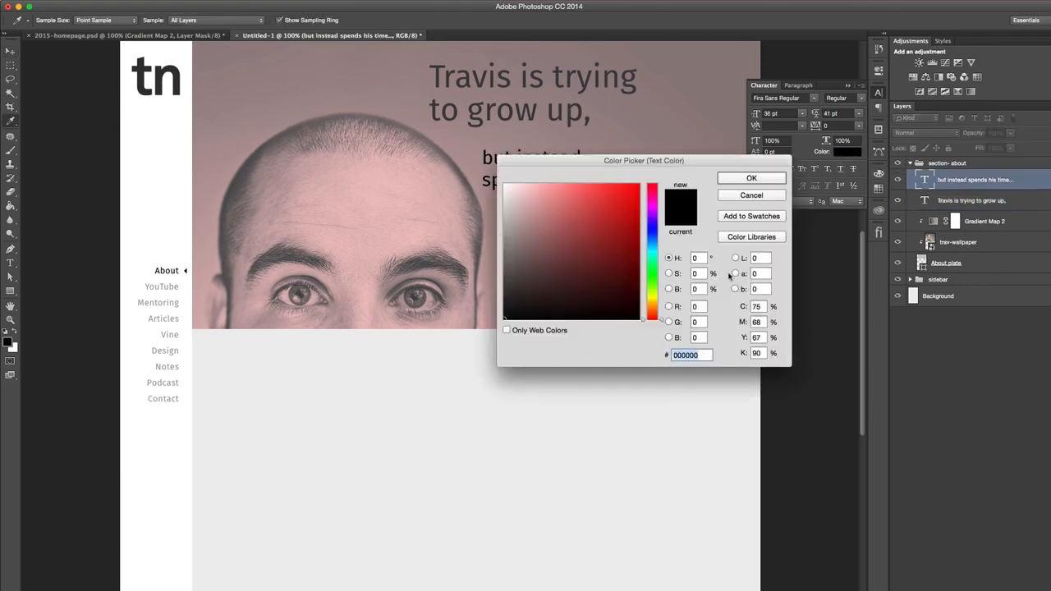
pyautogui.write('3f3f42')
pyautogui.click(735, 179)
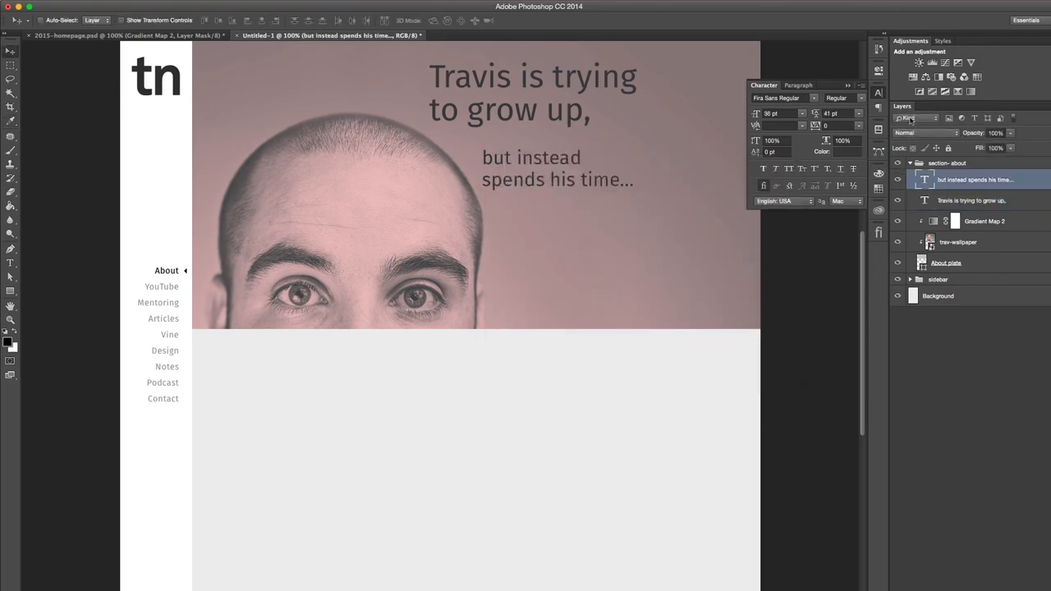
pyautogui.click(878, 92)
# - Show the guides over the Untitled-1 mockup
pyautogui.scroll(3, 745, 268)
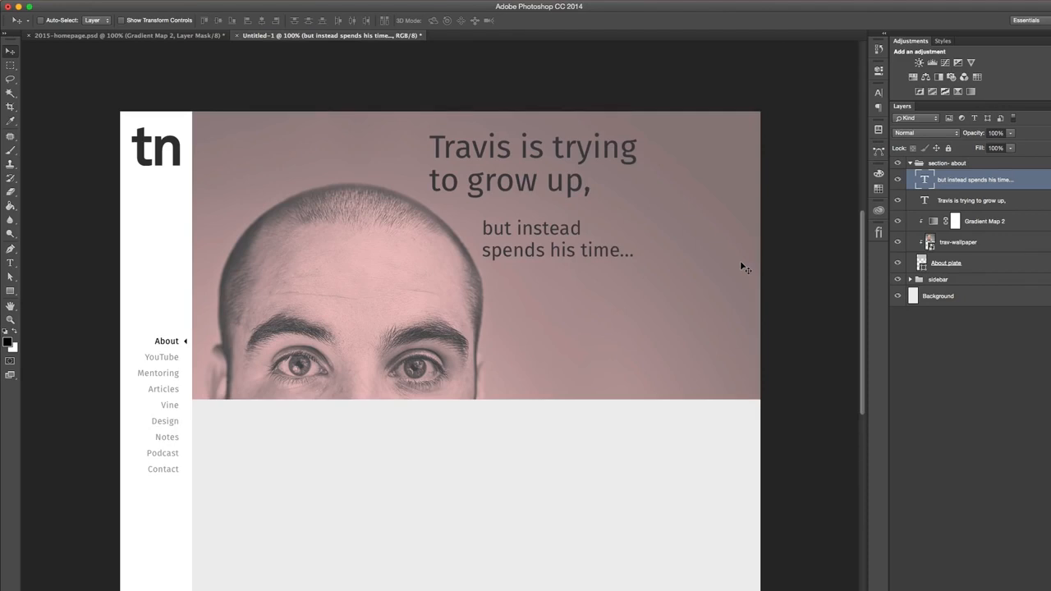
pyautogui.press('super+semicolon')
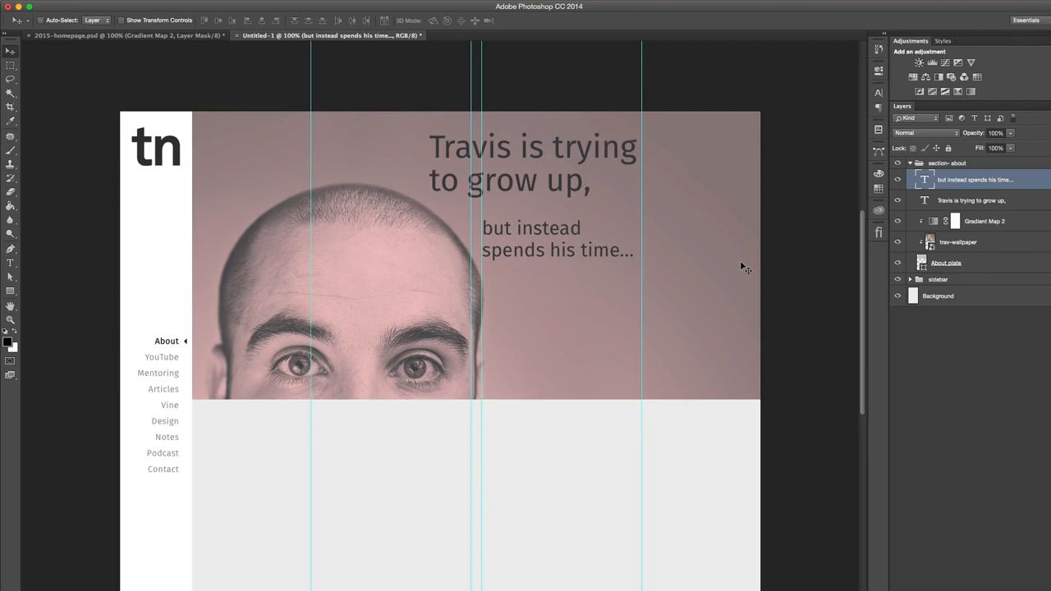
# - Preview the layout with the canvas cropped to the outer guides, without applying the crop
pyautogui.press('c')
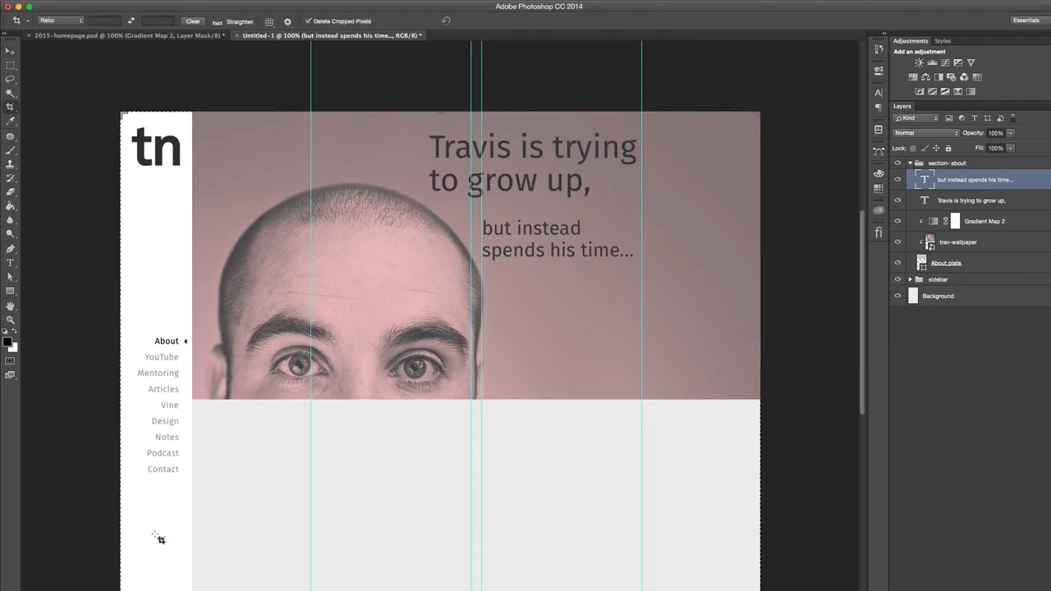
pyautogui.moveTo(119, 549); pyautogui.dragTo(217, 548)
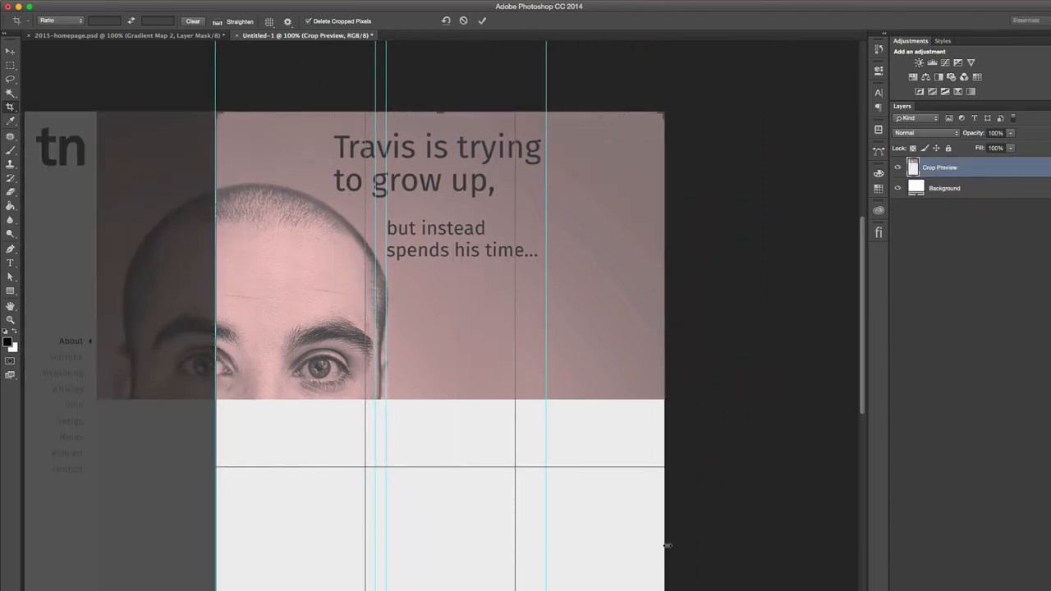
pyautogui.moveTo(665, 545); pyautogui.dragTo(608, 545)
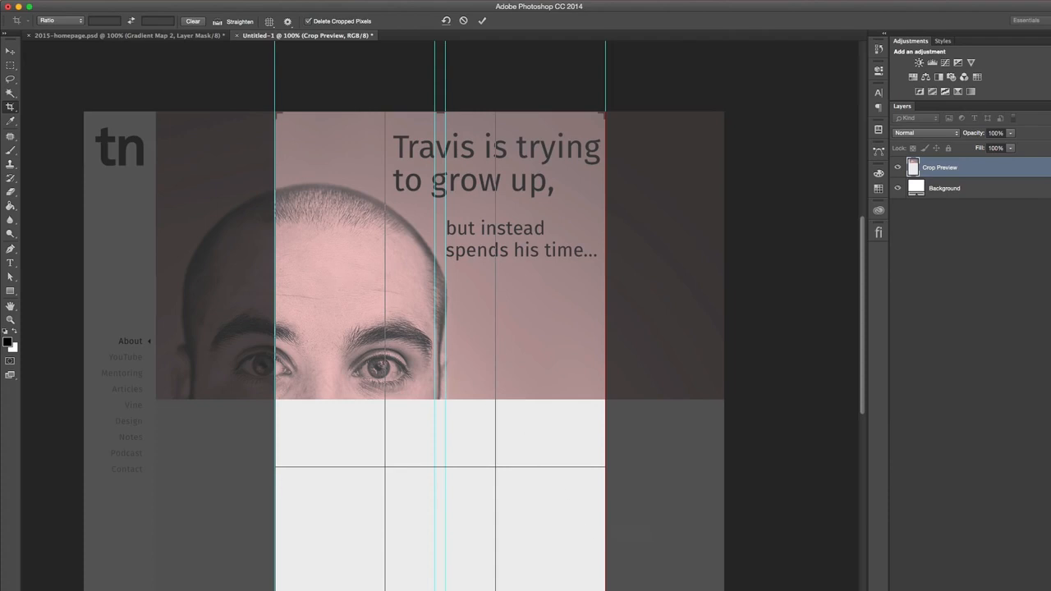
pyautogui.press('Escape')
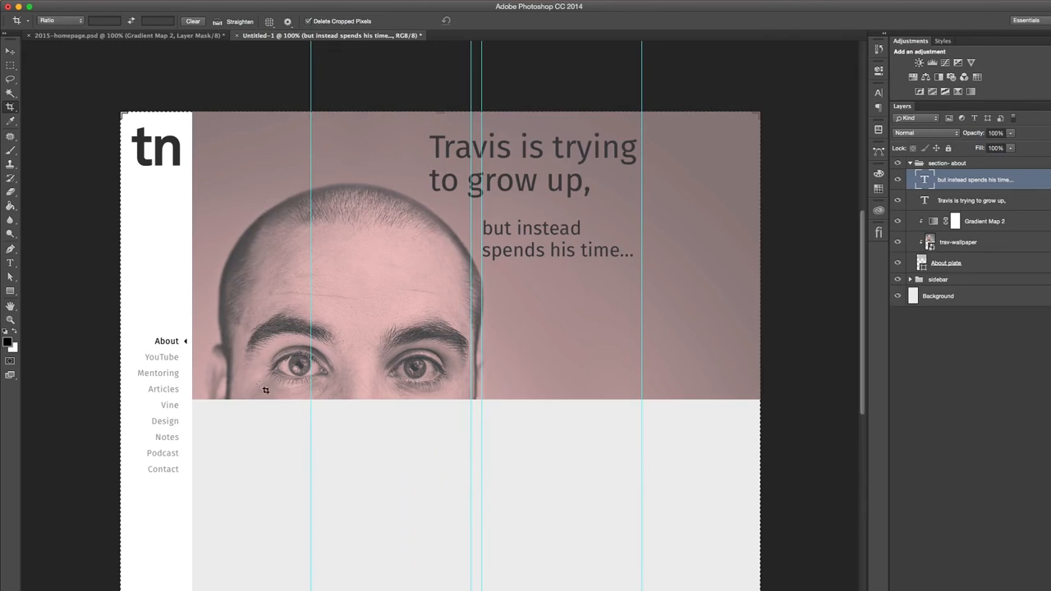
pyautogui.press('v')
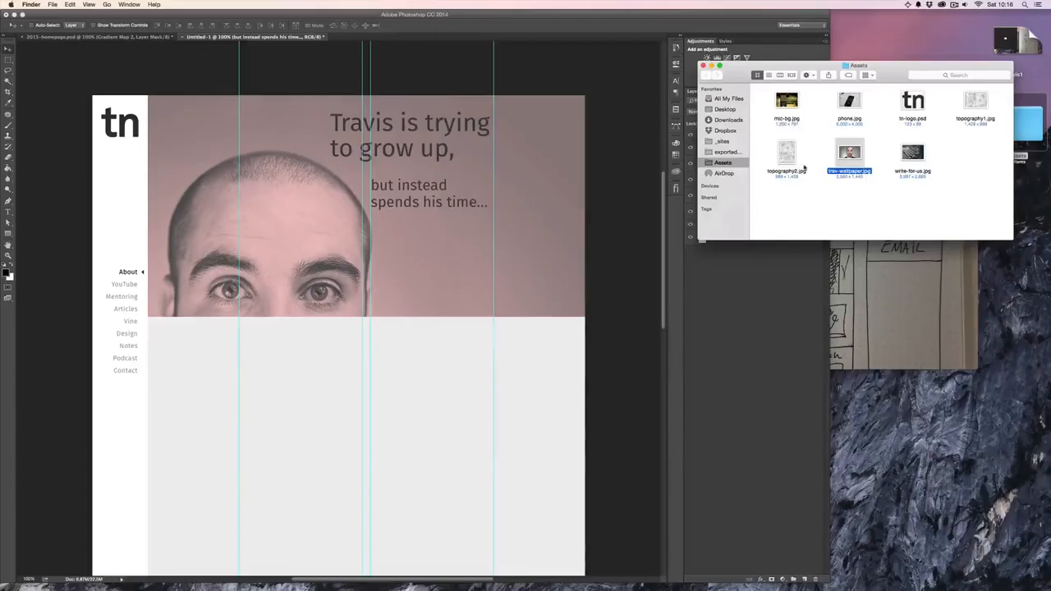
# - Duplicate About plate above the section- about group and place the copy directly beneath the about section on the canvas
pyautogui.click(877, 283)
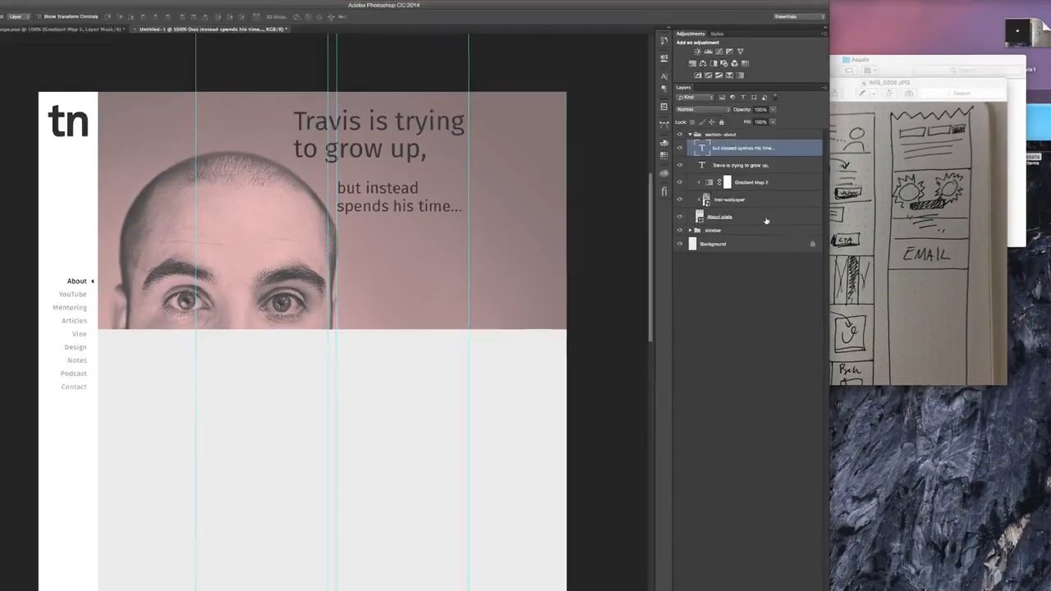
pyautogui.moveTo(770, 213); pyautogui.dragTo(771, 163)
pyautogui.moveTo(649, 201); pyautogui.dragTo(624, 343)
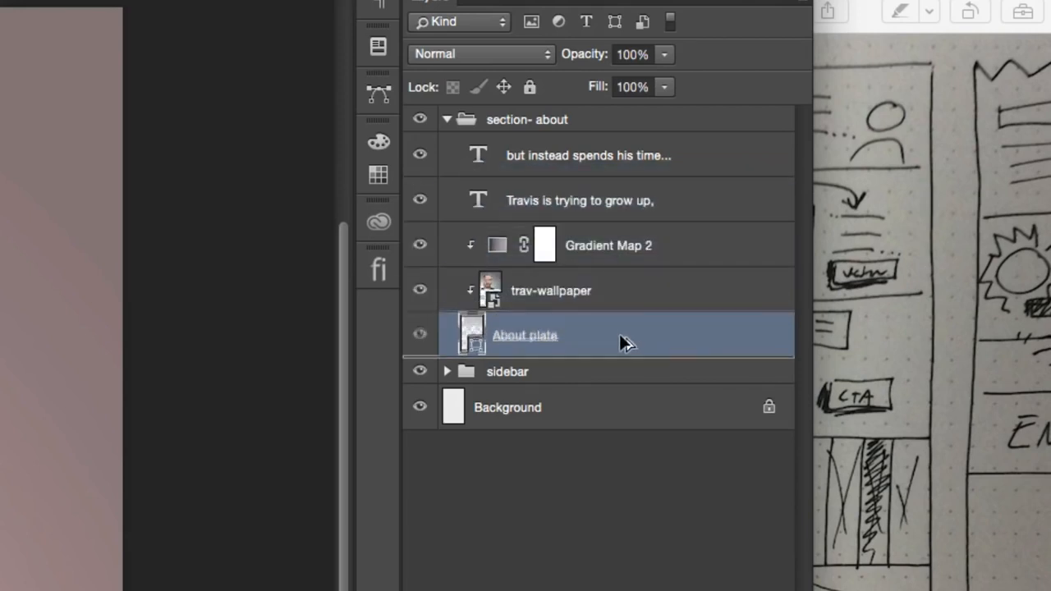
pyautogui.moveTo(624, 343); pyautogui.dragTo(632, 114)
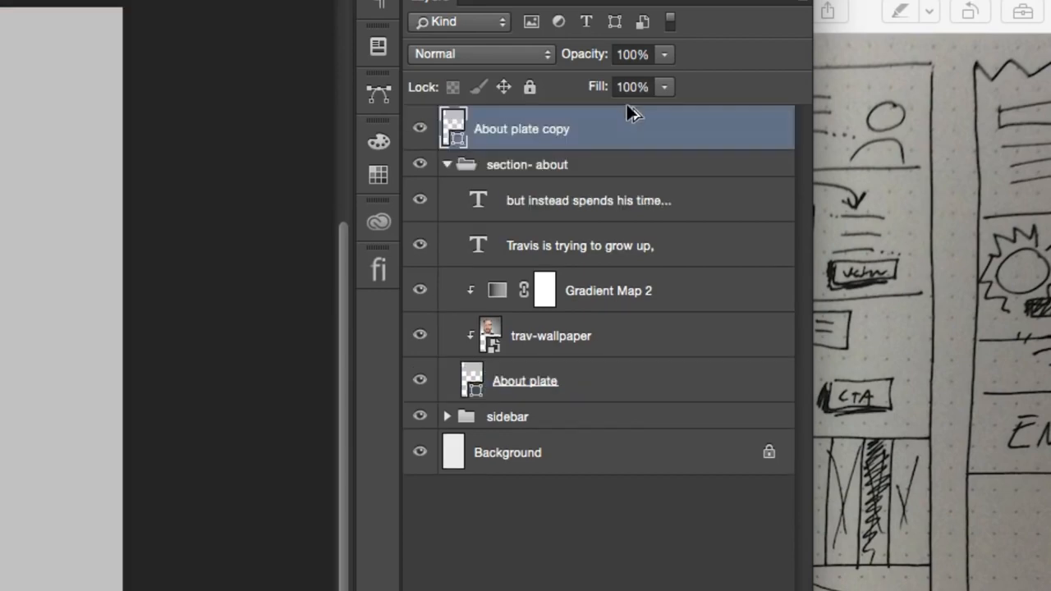
pyautogui.click(445, 165)
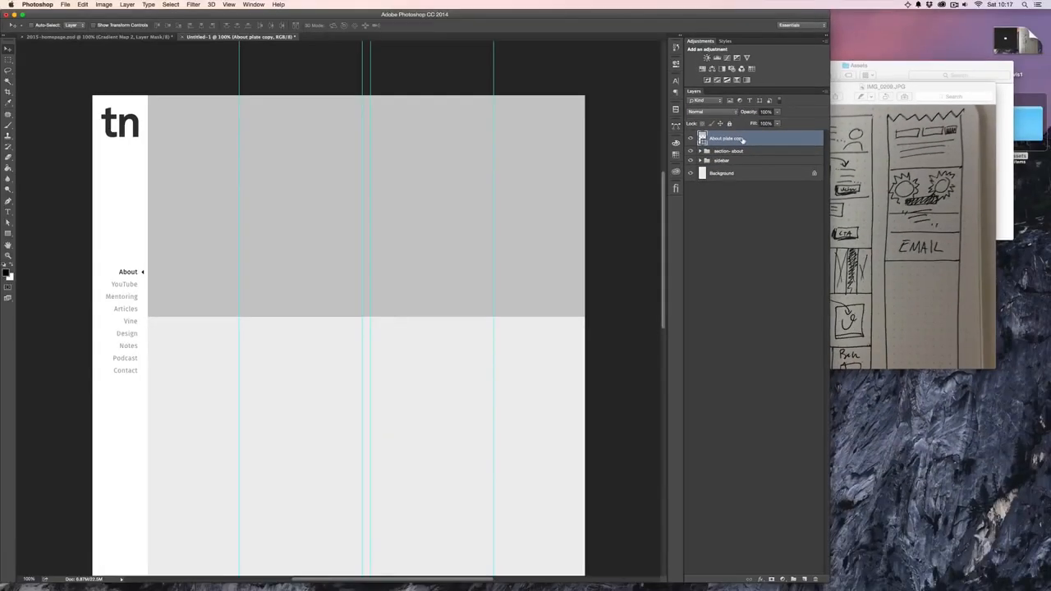
pyautogui.moveTo(414, 152); pyautogui.dragTo(388, 364)
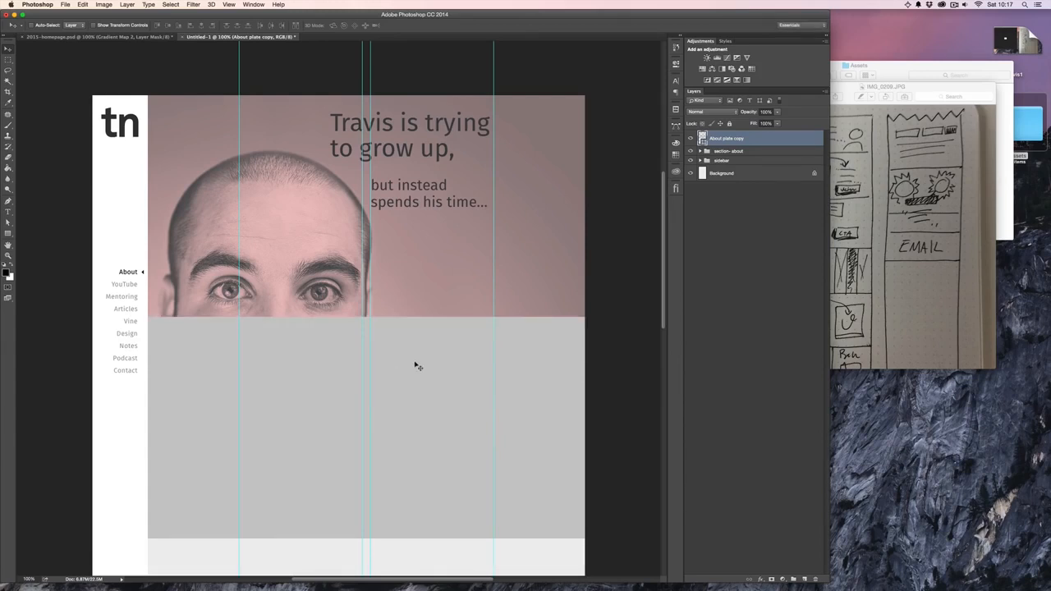
# - Rename the About plate copy layer as Youtube plate
pyautogui.doubleClick(718, 141)
pyautogui.write('t')
pyautogui.write('outube plat')
pyautogui.write('e')
pyautogui.press('Return')
# - Fill the Youtube plate with red, starting from ff0000 and shifting it to a slightly darker, less saturated red
pyautogui.doubleClick(702, 138)
pyautogui.write('ff0000')
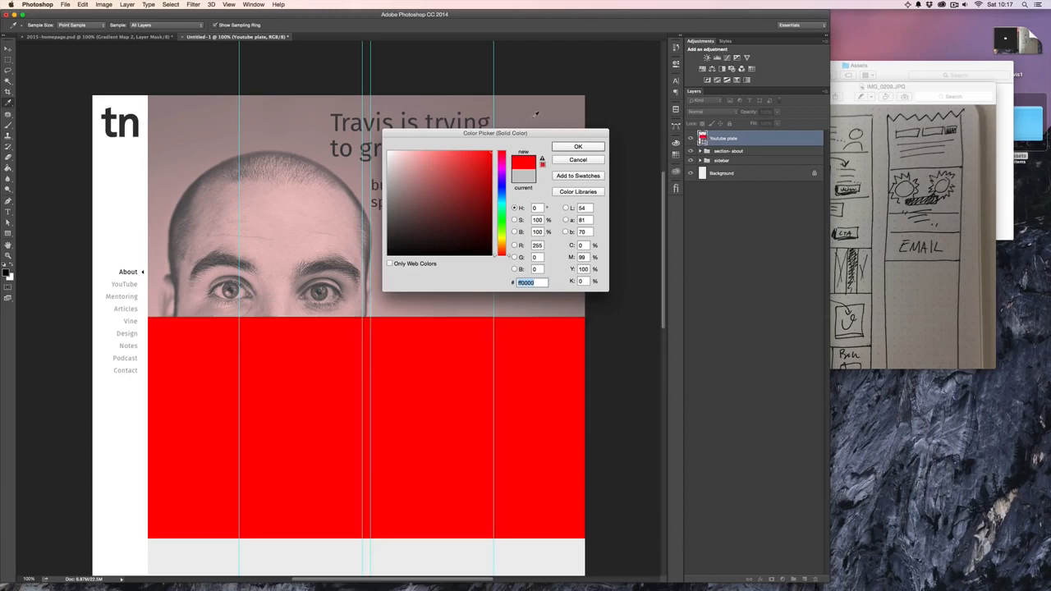
pyautogui.click(577, 146)
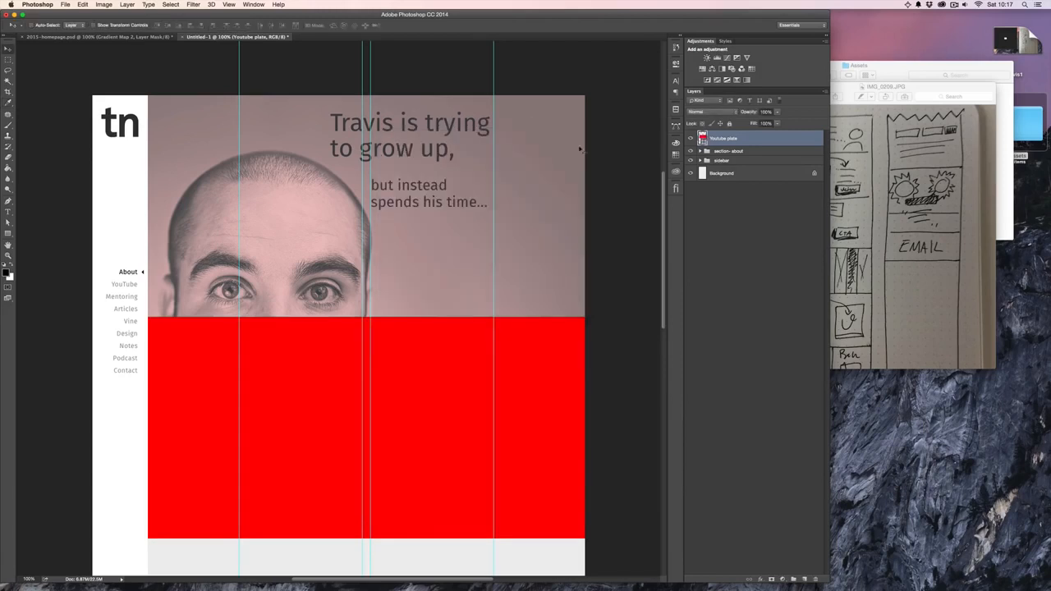
pyautogui.doubleClick(701, 139)
pyautogui.moveTo(489, 159); pyautogui.dragTo(487, 162)
pyautogui.click(568, 149)
pyautogui.scroll(-3, 511, 172)
pyautogui.hscroll(-2, 511, 172)
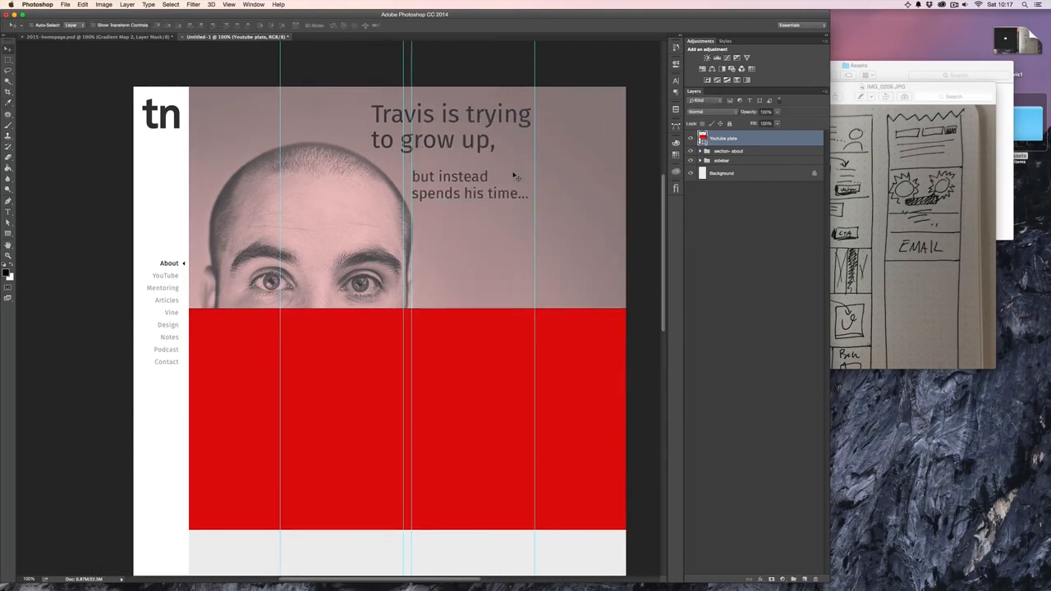
# - Turn on Auto-Select for layers and select the "but instead spends his time..." text on the canvas
pyautogui.scroll(1, 516, 176)
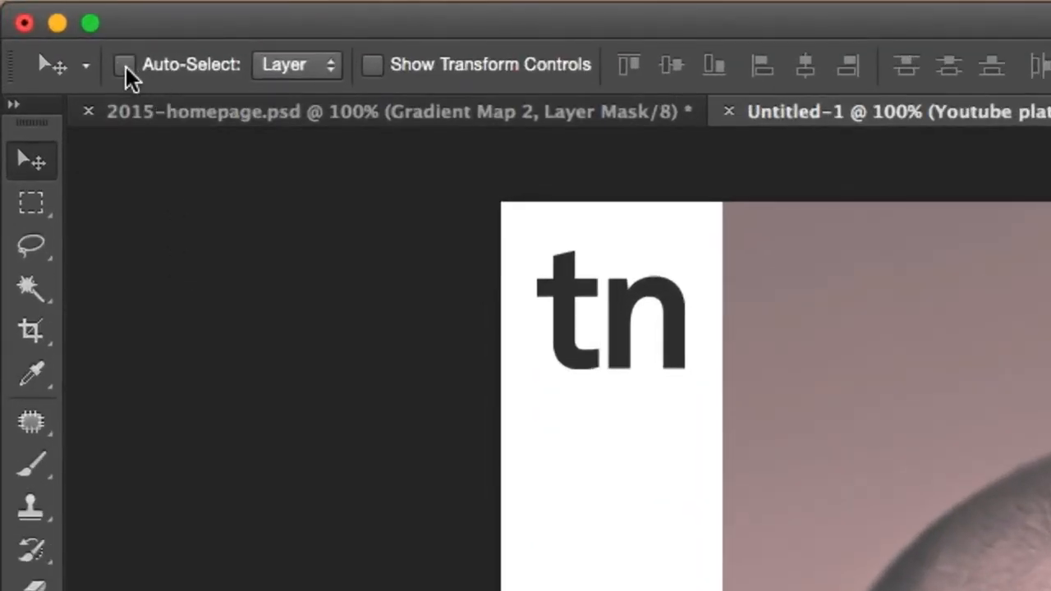
pyautogui.click(126, 65)
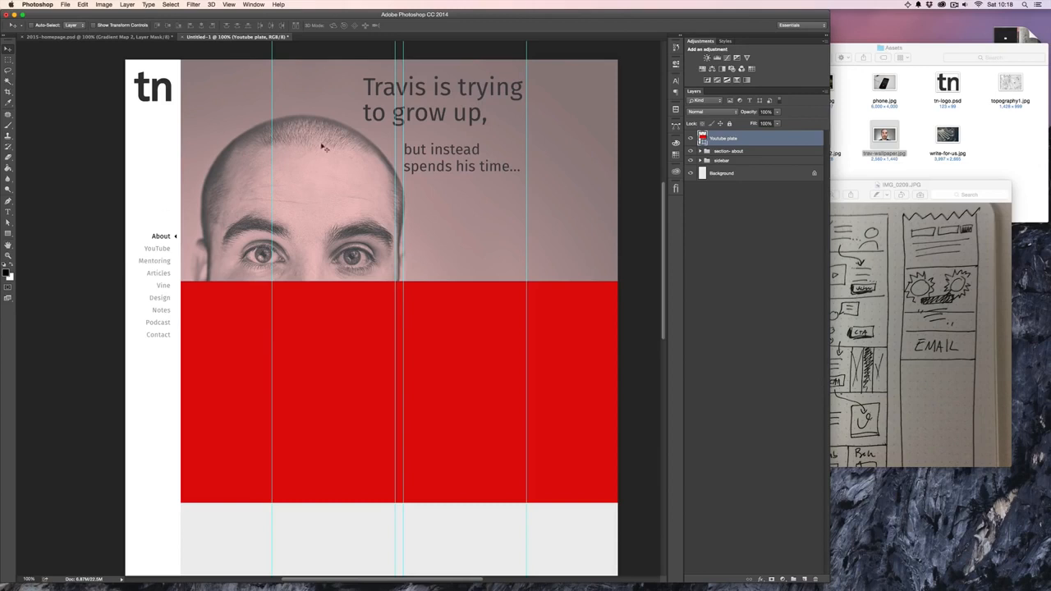
pyautogui.click(454, 150)
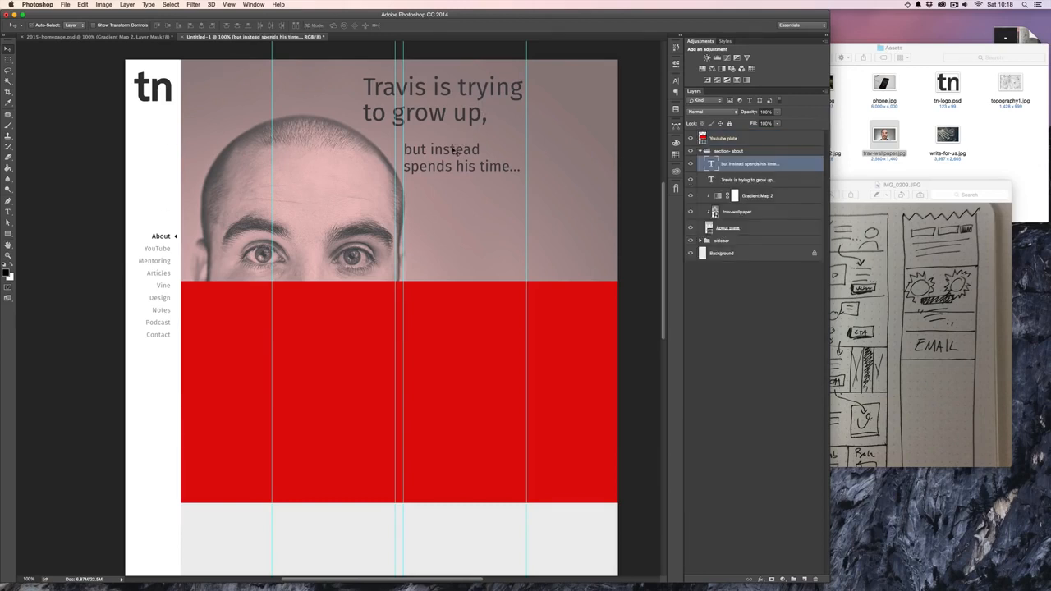
# - Duplicate the "but instead spends his time..." layer above Youtube plate and move the copy onto the red plate
pyautogui.moveTo(794, 167); pyautogui.dragTo(796, 134)
pyautogui.click(699, 167)
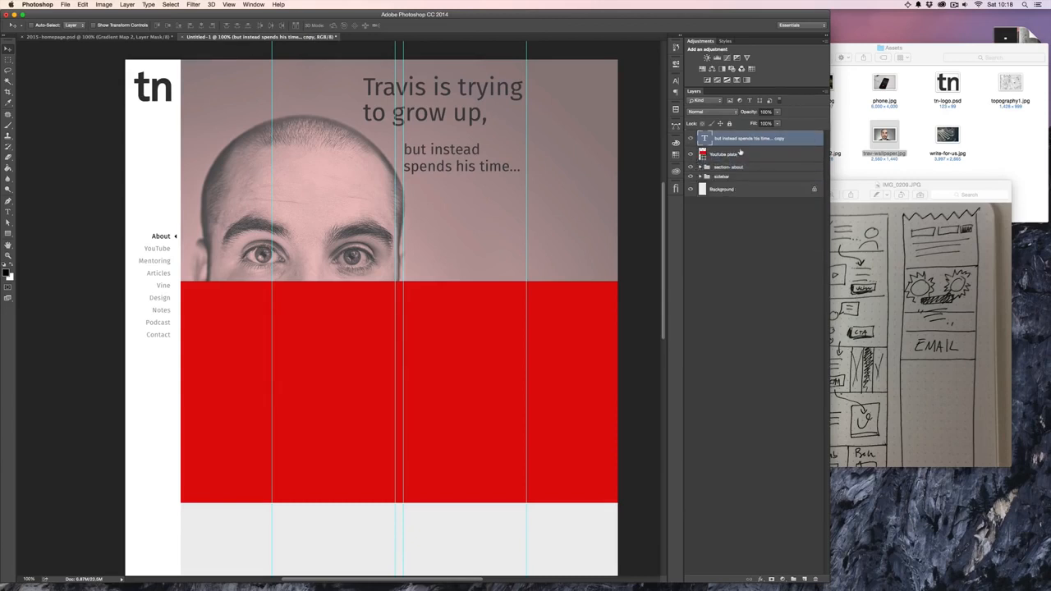
pyautogui.moveTo(474, 166); pyautogui.dragTo(503, 369)
# - Replace the copied text with "teaching everyone how to make websites on YouTube" and lengthen its text box to fit every line
pyautogui.doubleClick(450, 341)
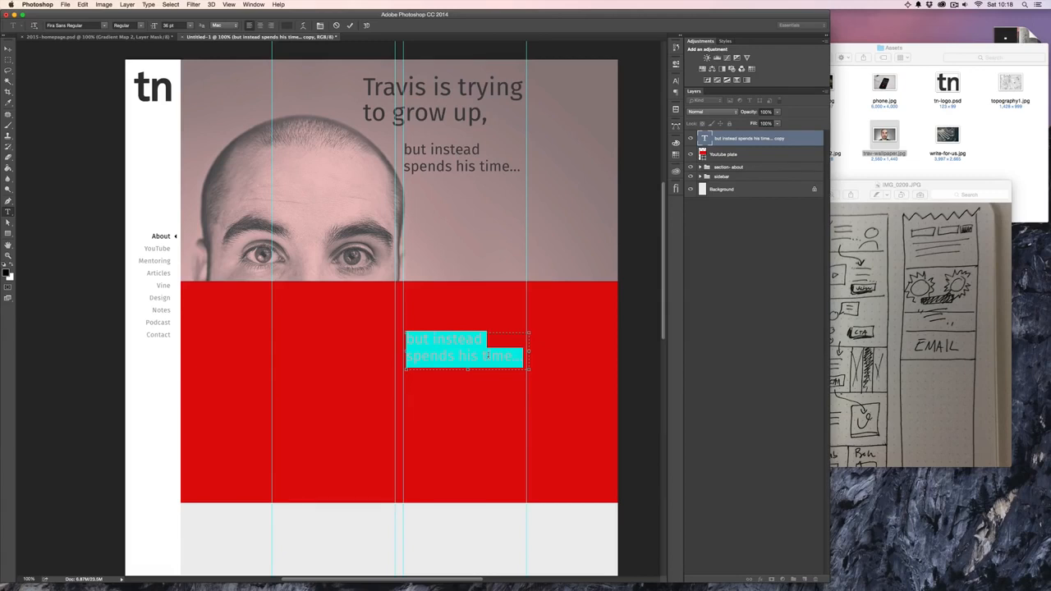
pyautogui.write('teach')
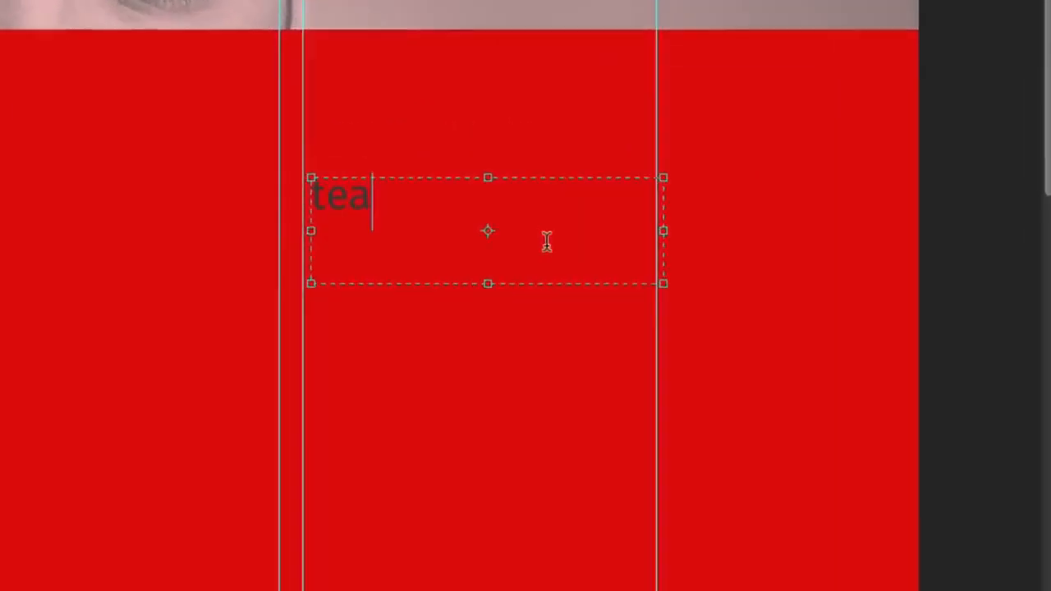
pyautogui.write('in')
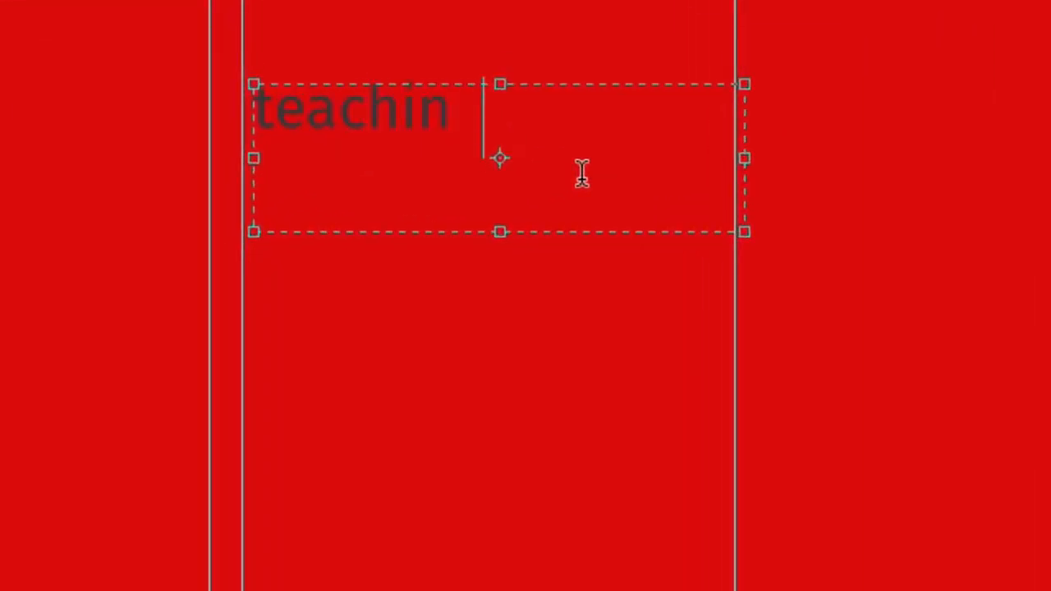
pyautogui.write('g everyo')
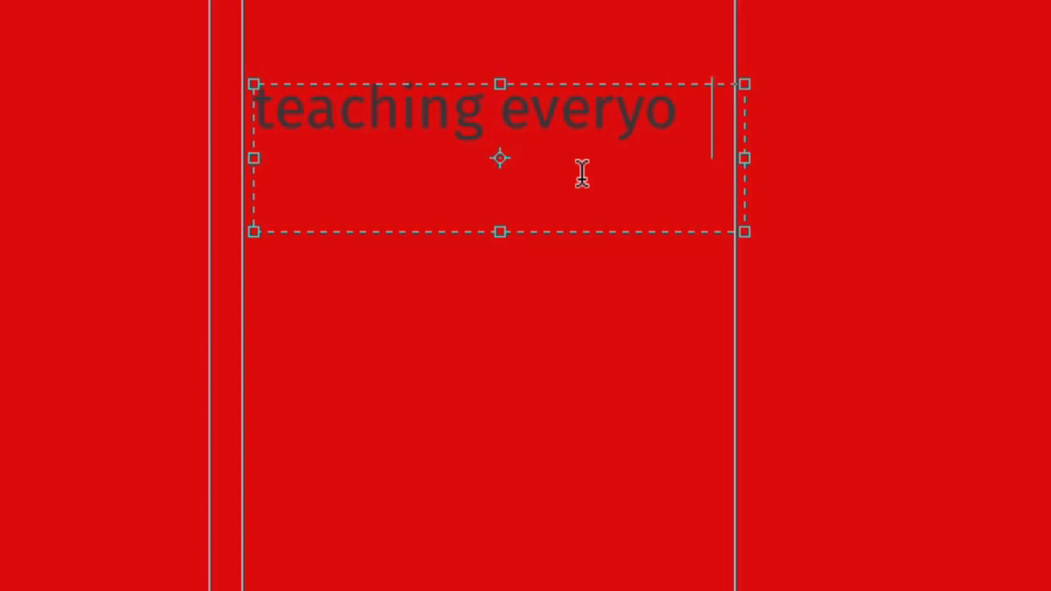
pyautogui.write('ne hot w')
pyautogui.press('BackSpace')
pyautogui.press('BackSpace')
pyautogui.press('BackSpace')
pyautogui.write('w')
pyautogui.press('BackSpace')
pyautogui.write('w to make we')
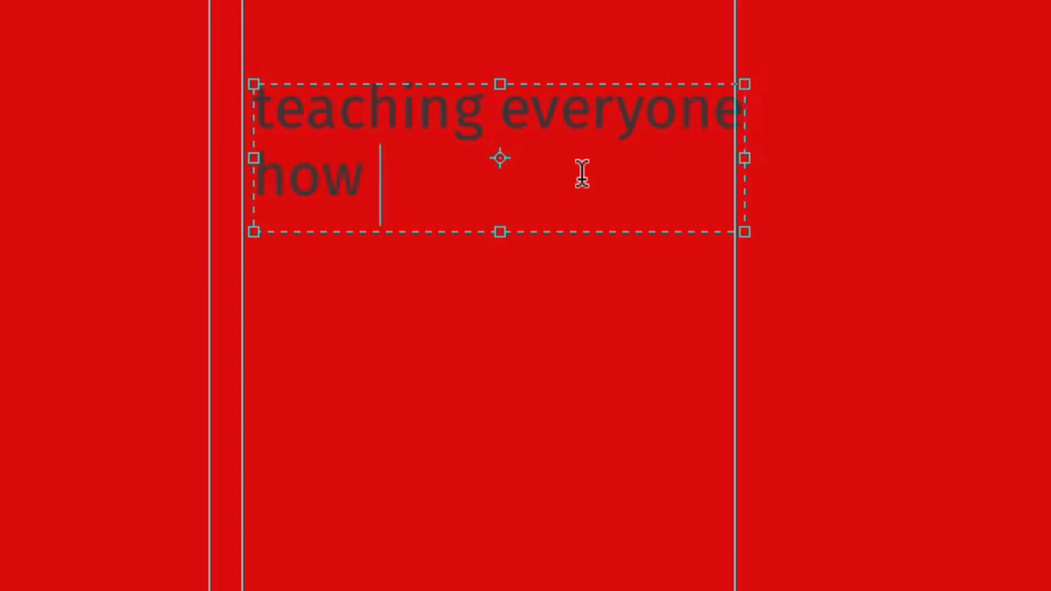
pyautogui.press('BackSpace')
pyautogui.press('BackSpace')
pyautogui.press('BackSpace')
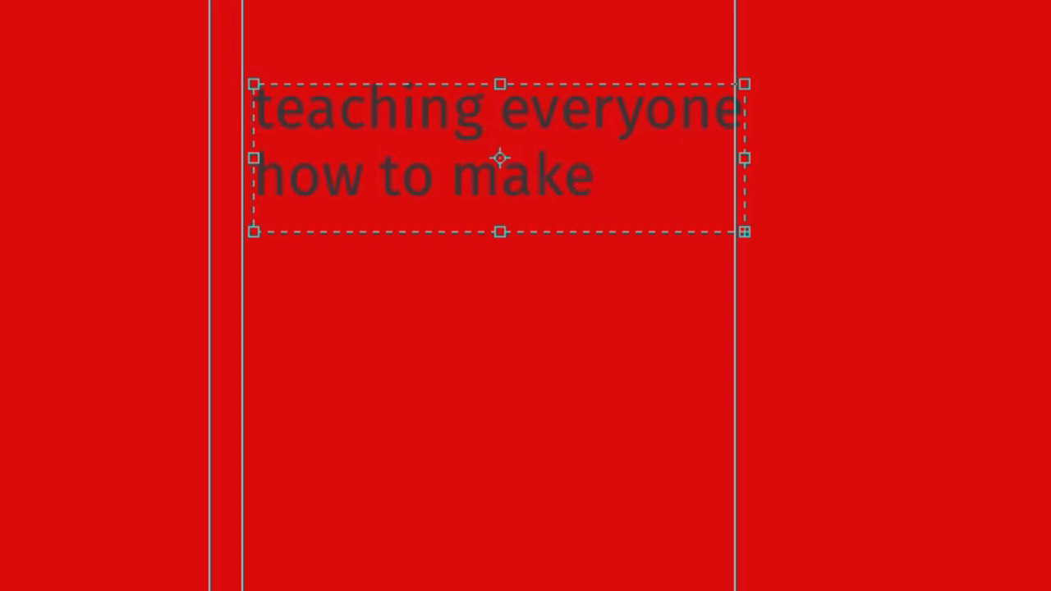
pyautogui.moveTo(505, 234); pyautogui.dragTo(490, 436)
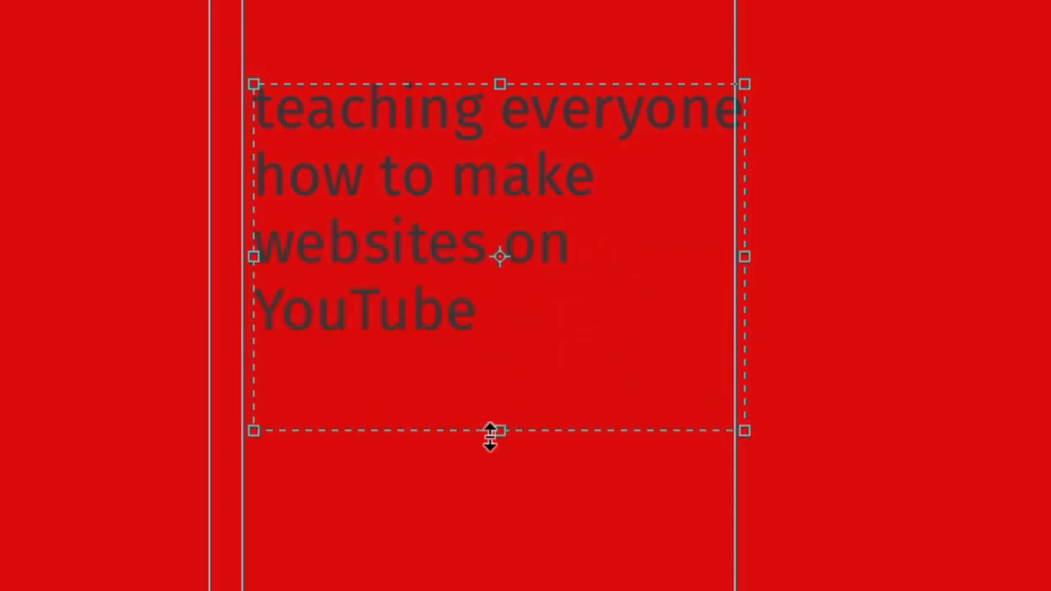
# - Add an ellipsis at both the end and the beginning of the YouTube text
pyautogui.write('...')
pyautogui.press('Up')
pyautogui.press('Up')
pyautogui.hotkey('ctrl', 'Home')
pyautogui.write('...')
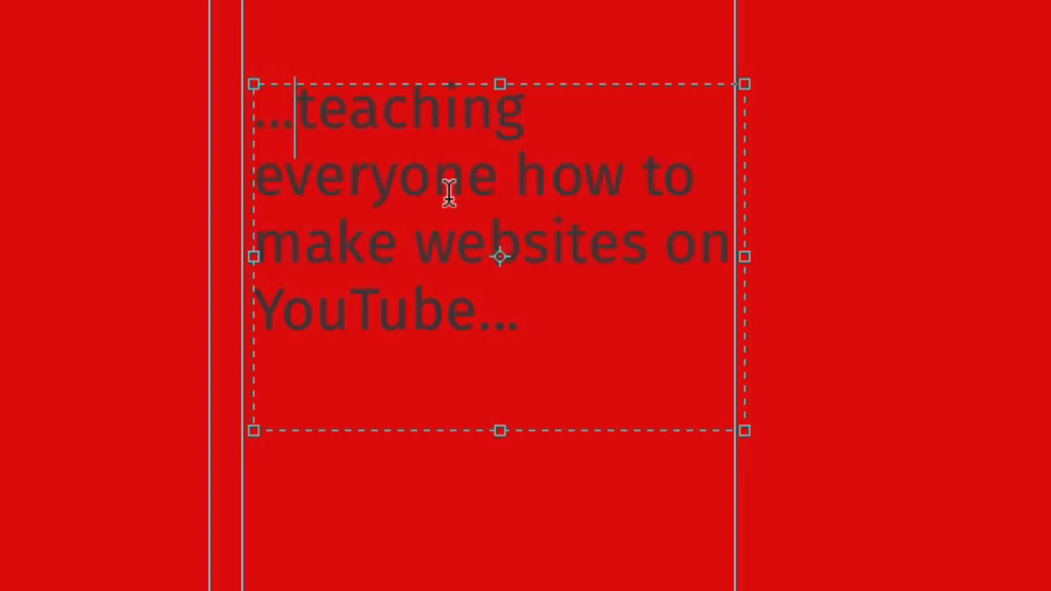
# - Hang the leading ellipsis outside the YouTube text block with a first-line indent of -25.75 pt
pyautogui.hotkey('ctrl', 'a')
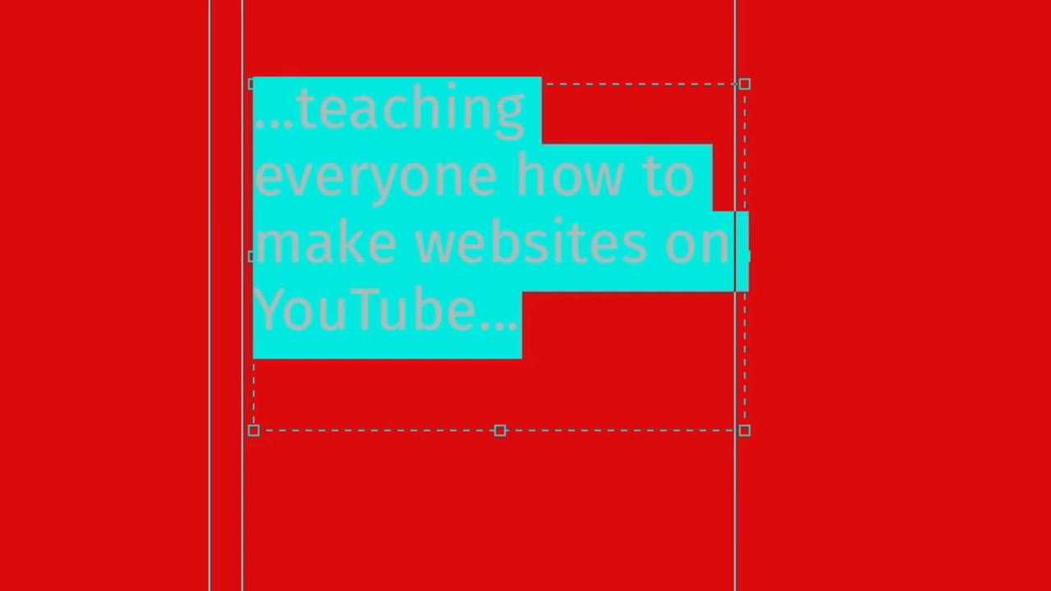
pyautogui.click(345, 113)
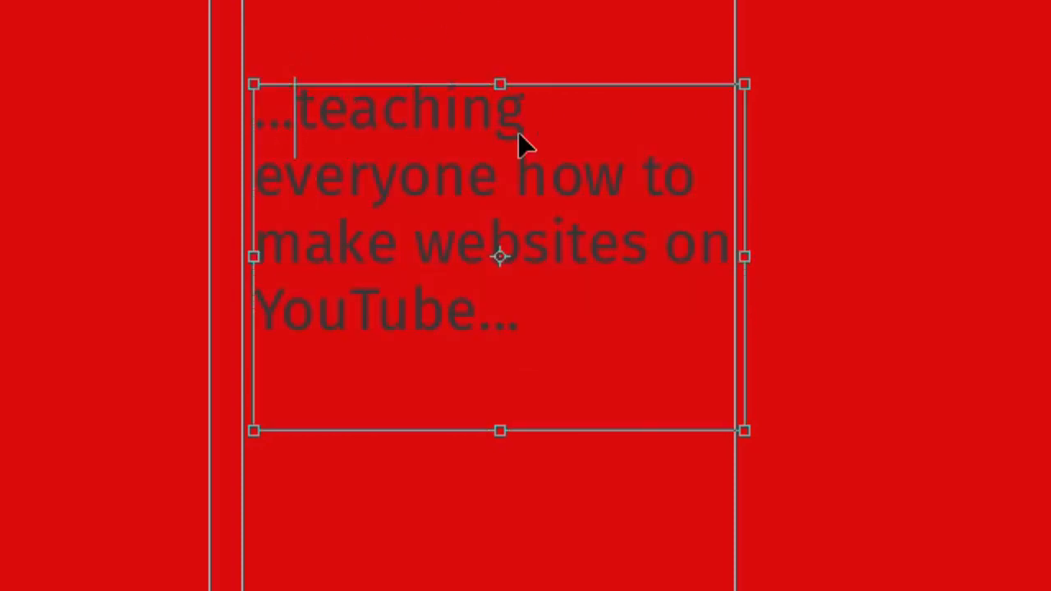
pyautogui.hotkey('ctrl', 'a')
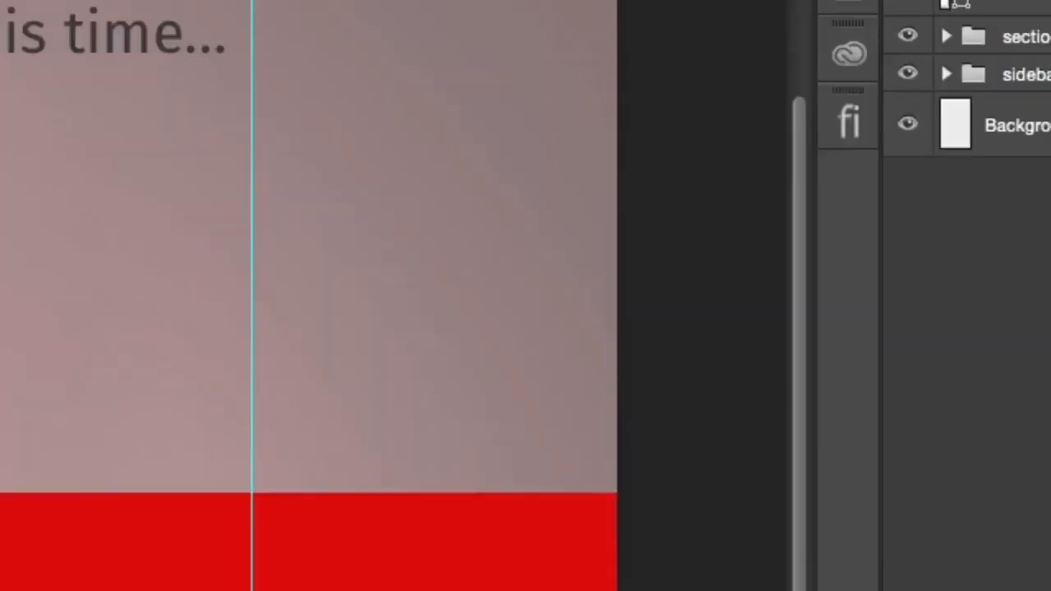
pyautogui.click(558, 106)
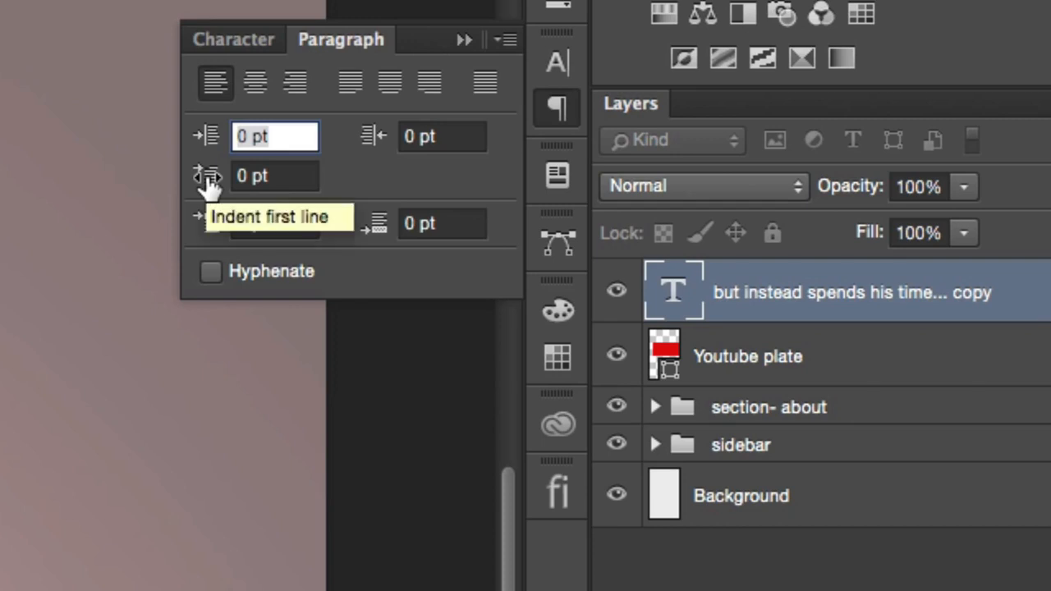
pyautogui.moveTo(209, 183); pyautogui.dragTo(211, 97)
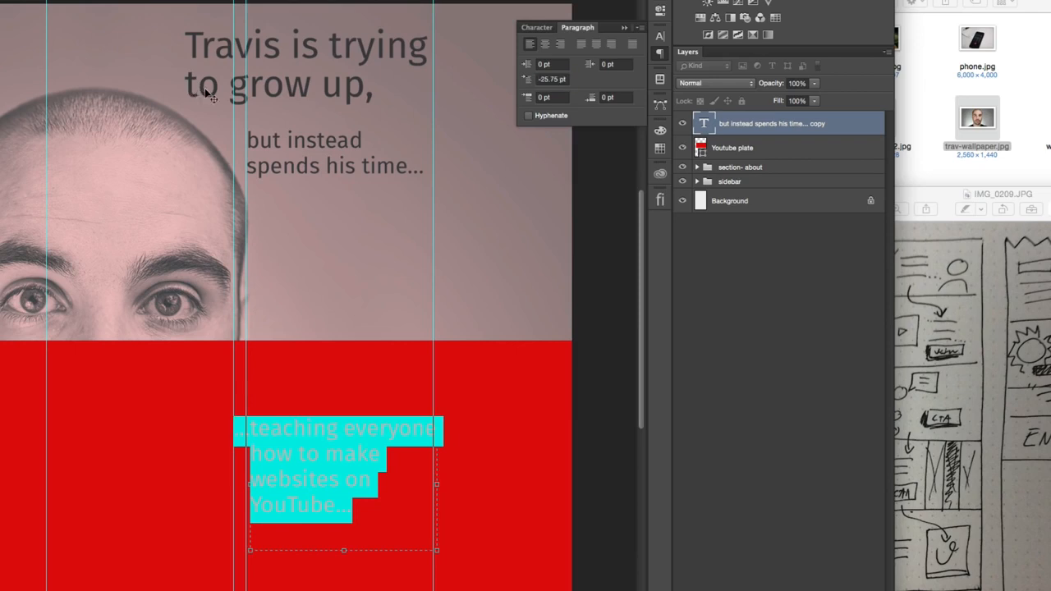
pyautogui.press('super+Return')
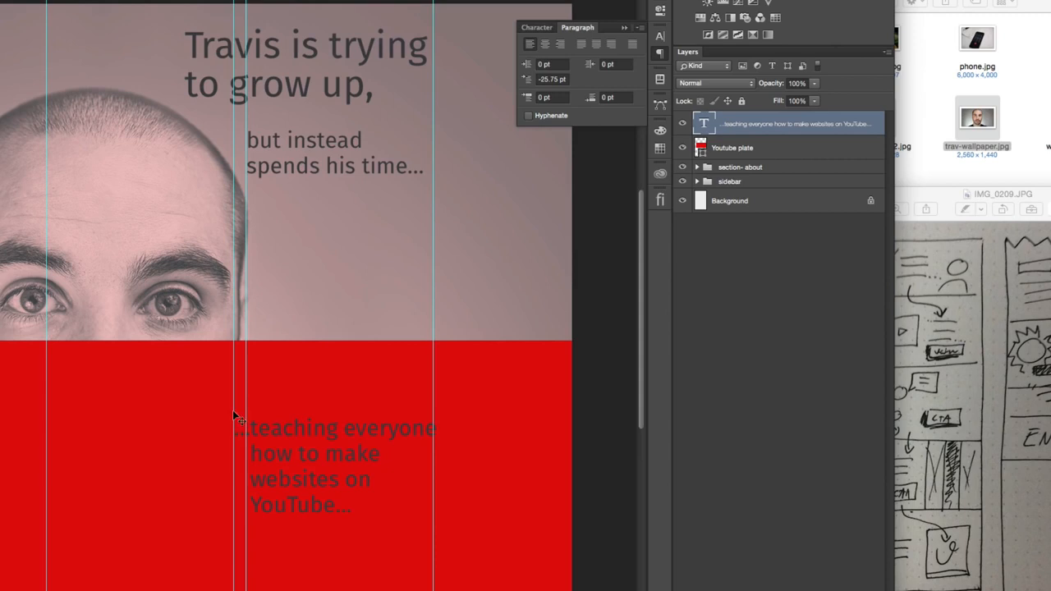
# - Move the YouTube text to the red plate's first column, aligning the words with the column's guides
pyautogui.moveTo(345, 440); pyautogui.dragTo(153, 404)
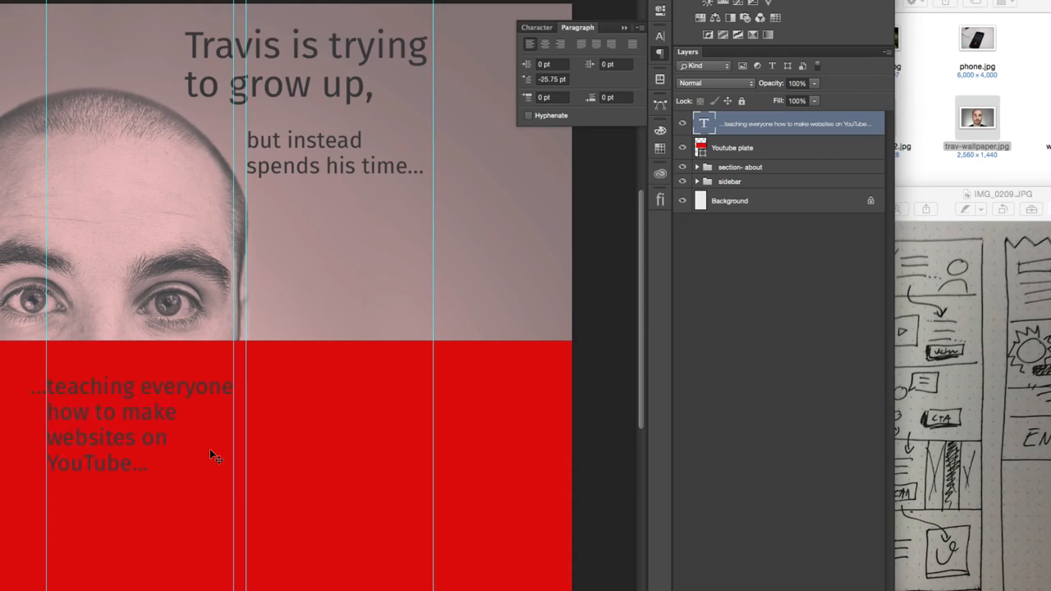
pyautogui.press('t')
pyautogui.click(154, 422)
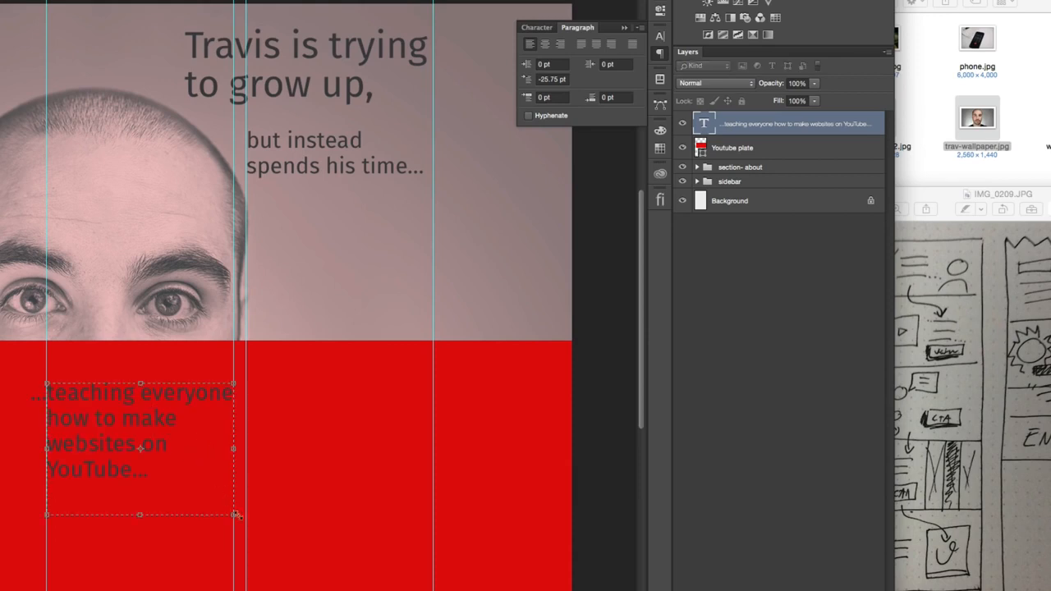
pyautogui.press('Escape')
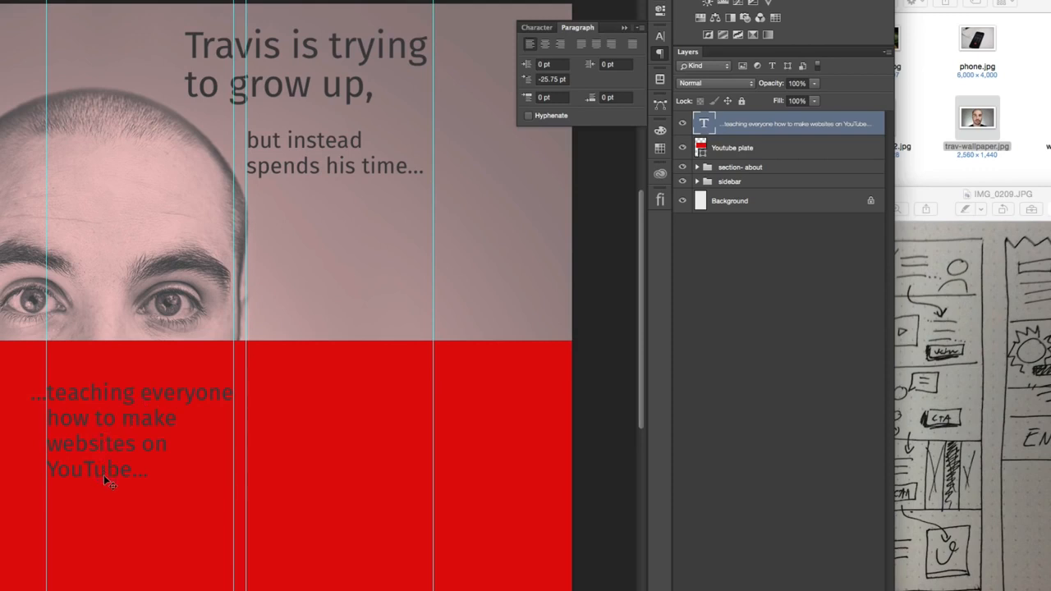
# - Draw a rectangle about 300 by 68 px beneath the YouTube text, directly above the Youtube plate layer, and fill it with white
pyautogui.click(788, 148)
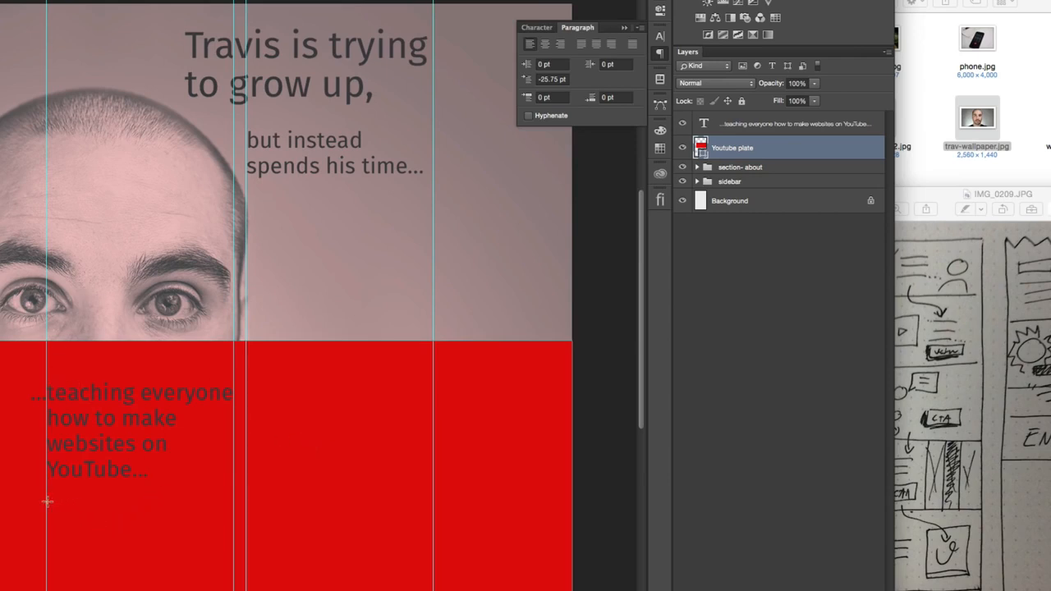
pyautogui.moveTo(46, 501); pyautogui.dragTo(235, 543)
pyautogui.click(483, 79)
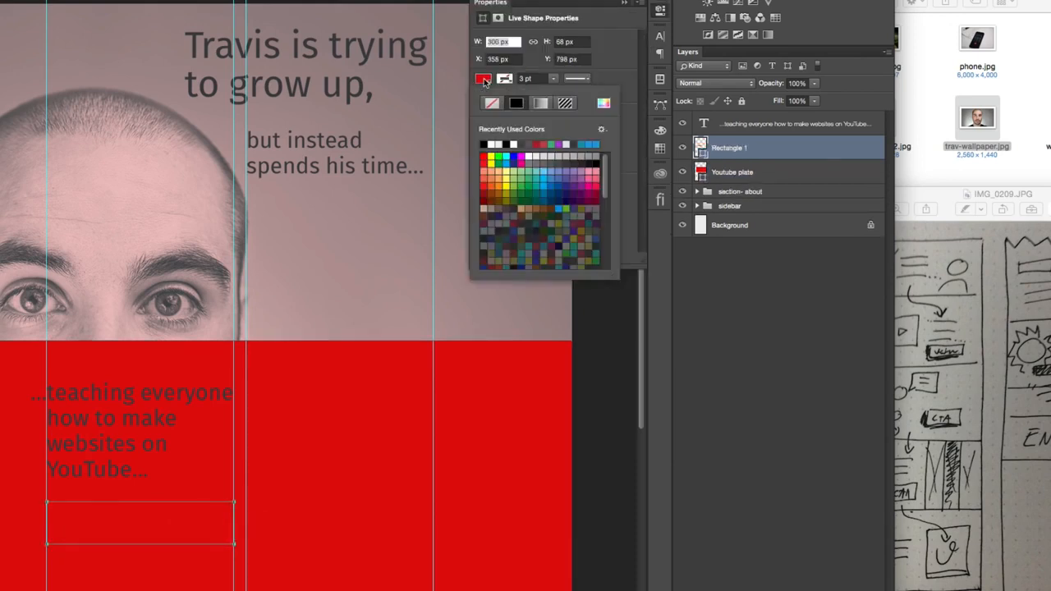
pyautogui.click(484, 79)
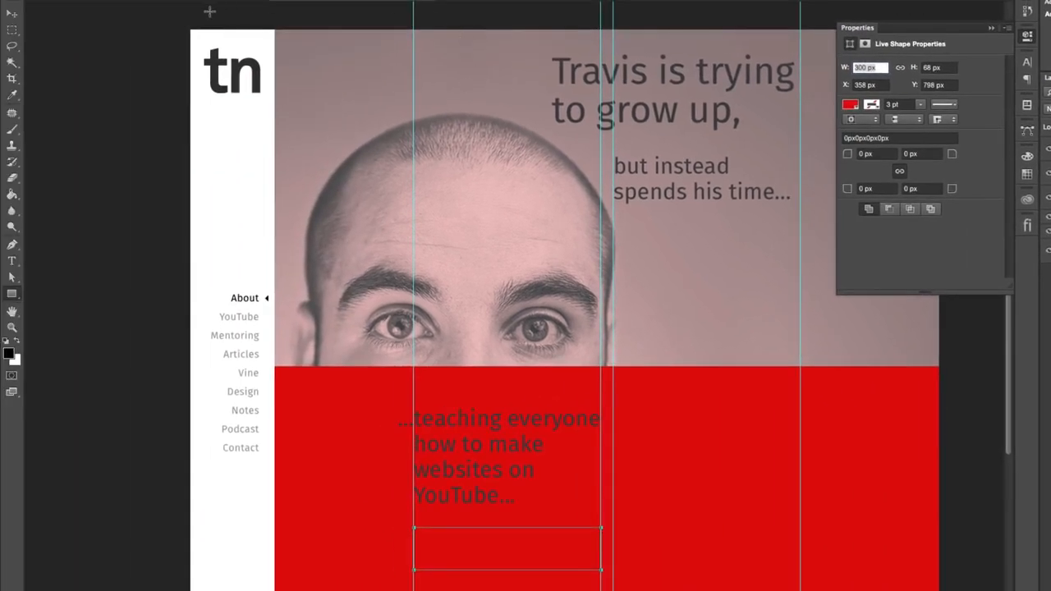
pyautogui.click(112, 2)
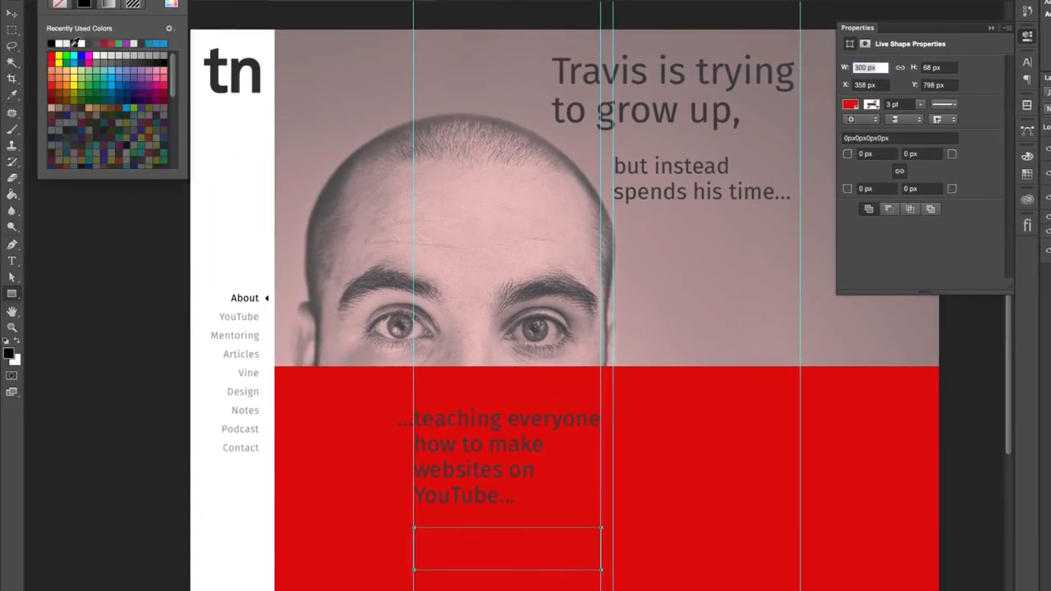
pyautogui.click(61, 44)
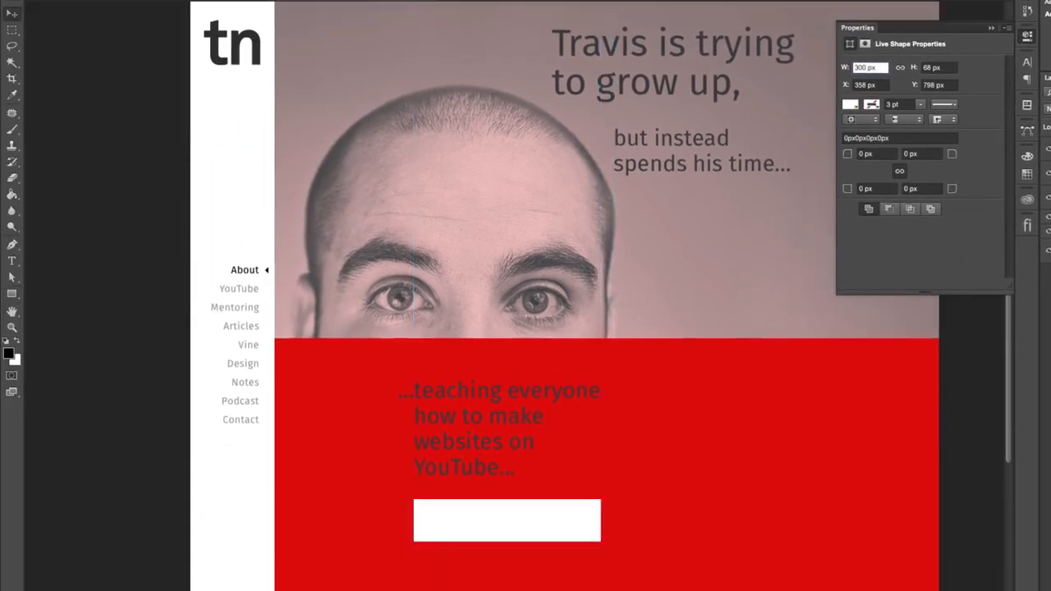
# - Set the YouTube text's color to white, ffffff
pyautogui.click(1026, 61)
pyautogui.click(985, 133)
pyautogui.click(590, 170)
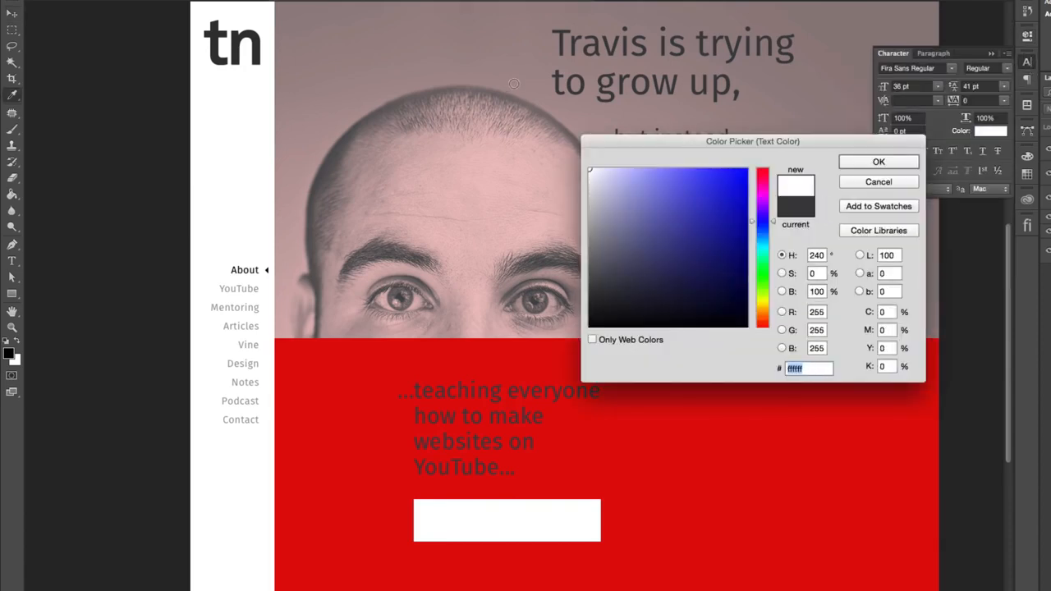
pyautogui.click(914, 163)
pyautogui.click(1027, 62)
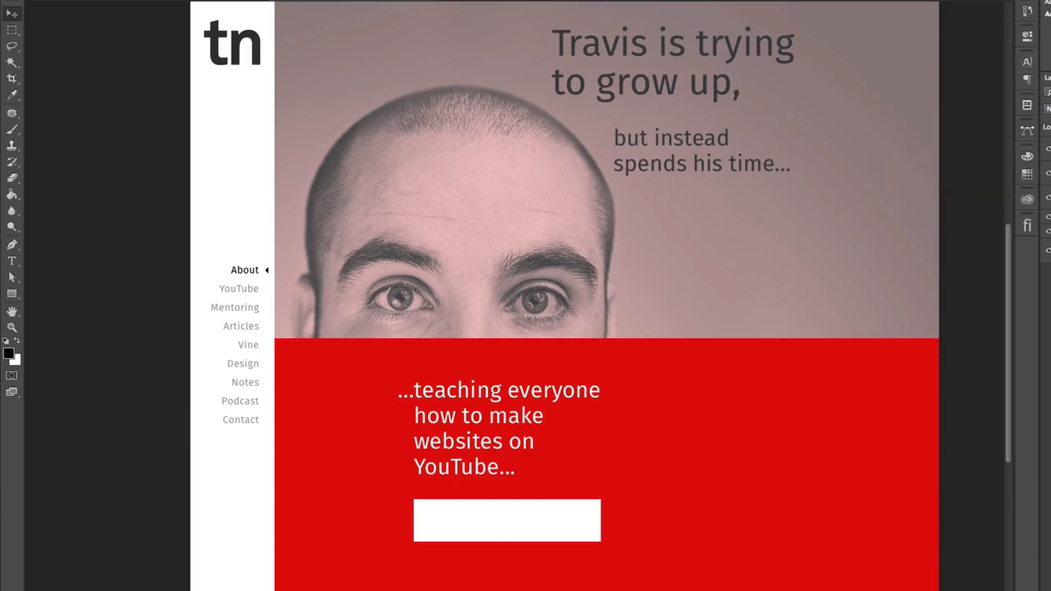
# - Rename the white rectangle's layer as cta-shape
pyautogui.doubleClick(1031, 170)
pyautogui.write('b')
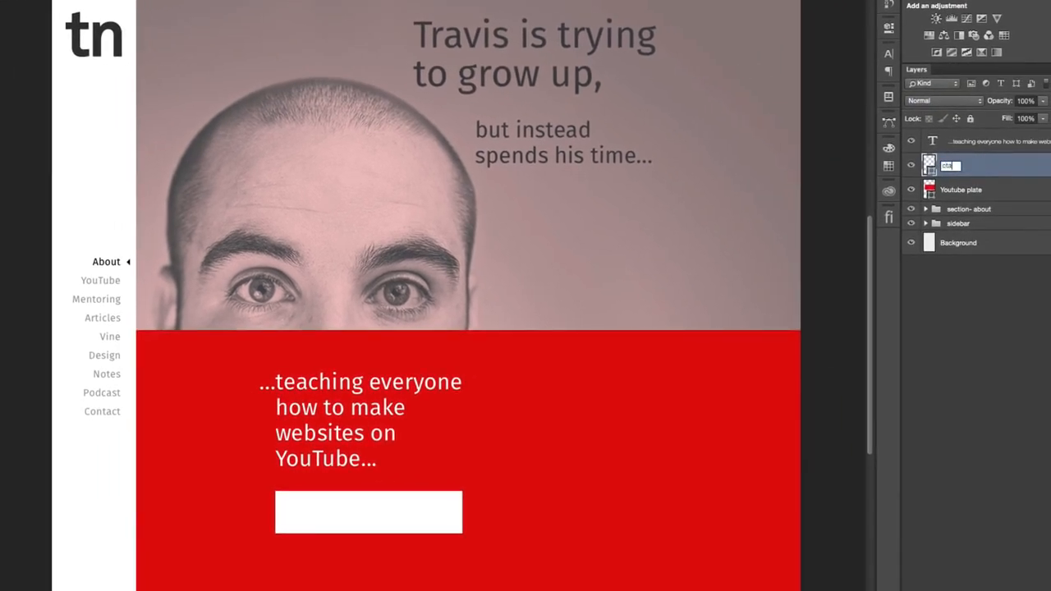
pyautogui.write('ta-shape')
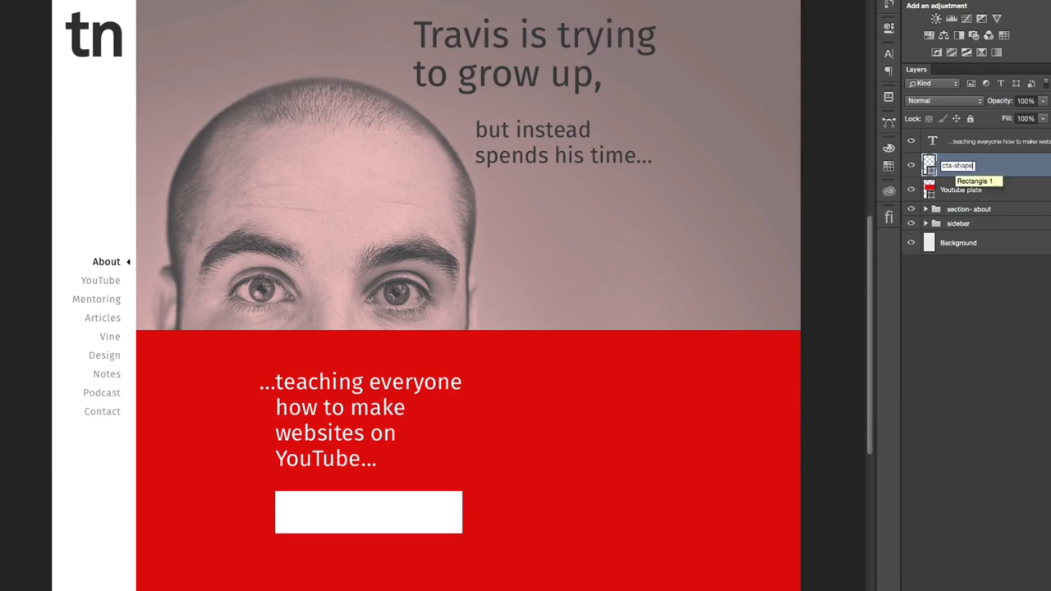
pyautogui.press('Return')
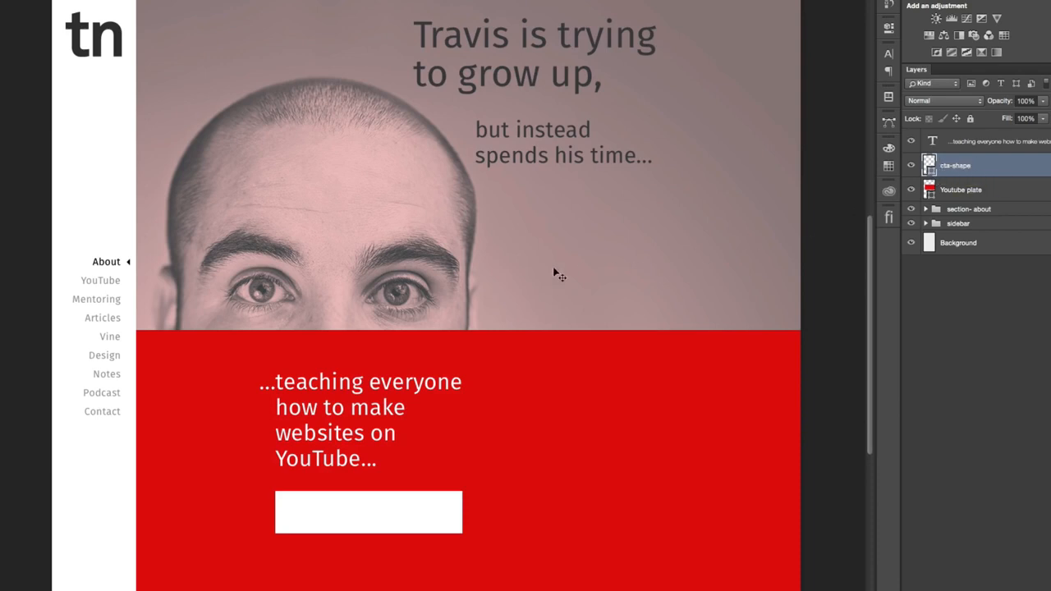
# - Duplicate the YouTube text below the white rectangle and color the copy with the plate's red, e20a0a
pyautogui.click(983, 148)
pyautogui.moveTo(375, 390); pyautogui.dragTo(378, 566)
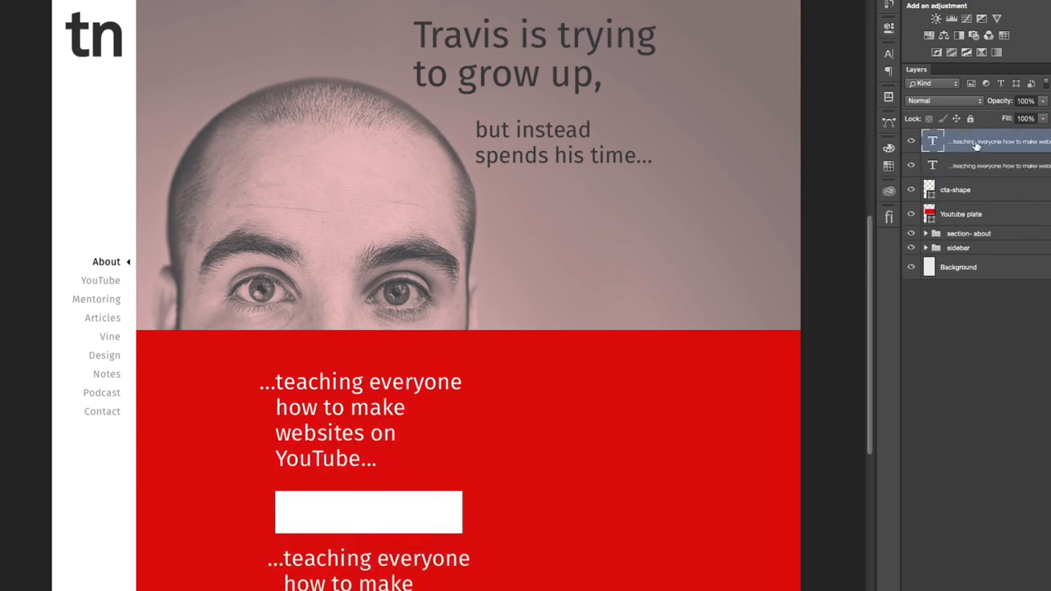
pyautogui.click(890, 55)
pyautogui.click(854, 121)
pyautogui.click(656, 434)
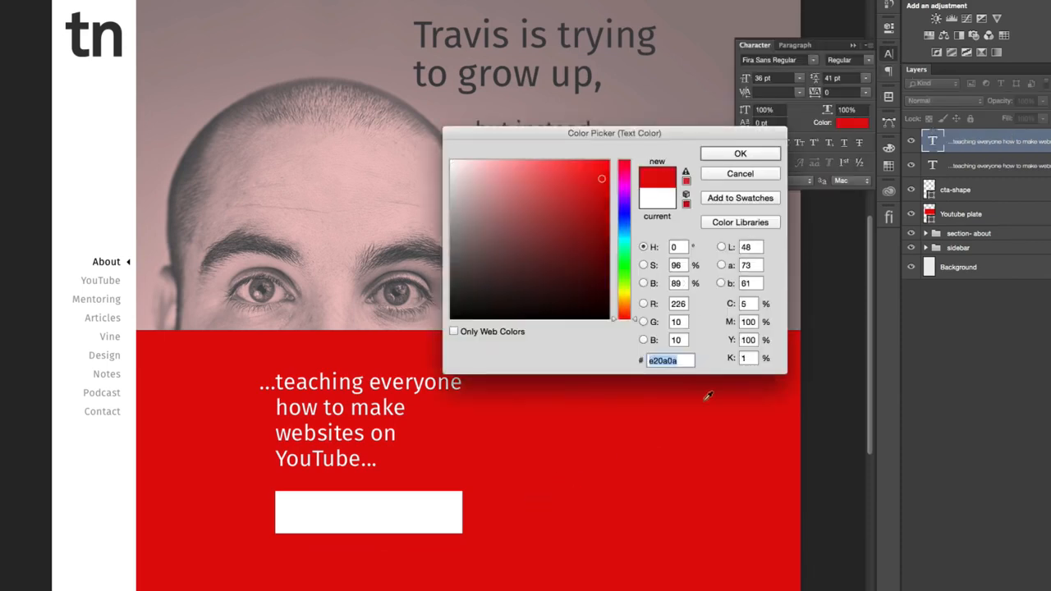
pyautogui.click(745, 158)
# - Replace all of the red copied text over the white rectangle with "Watch on YouTube"
pyautogui.moveTo(605, 436)
pyautogui.mouseDown()
pyautogui.moveTo(605, 422)
pyautogui.moveTo(588, 437)
pyautogui.mouseUp()
pyautogui.click(376, 512)
pyautogui.press('super+a')
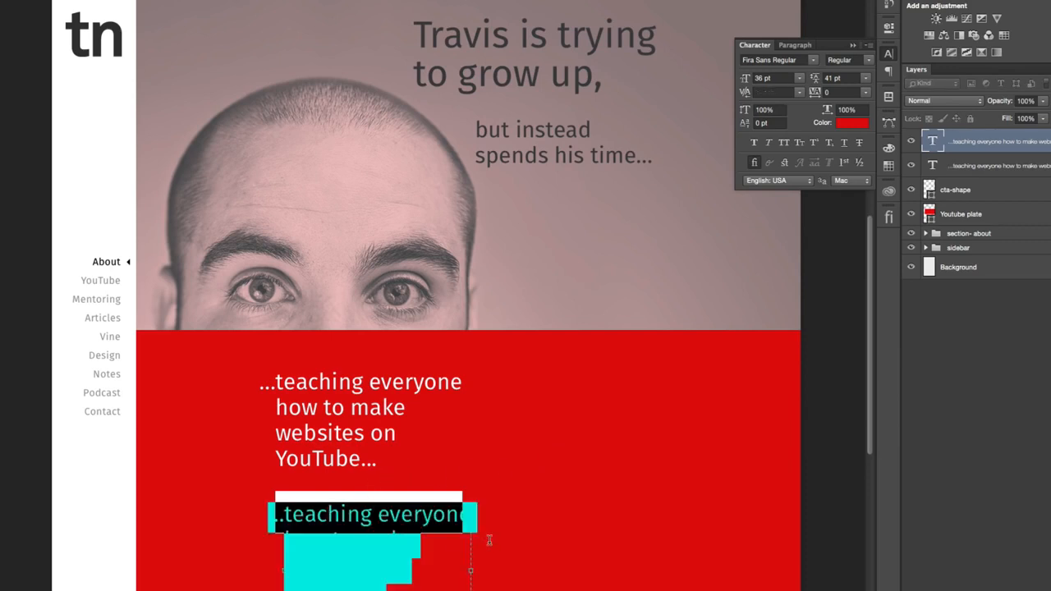
pyautogui.write('Watch')
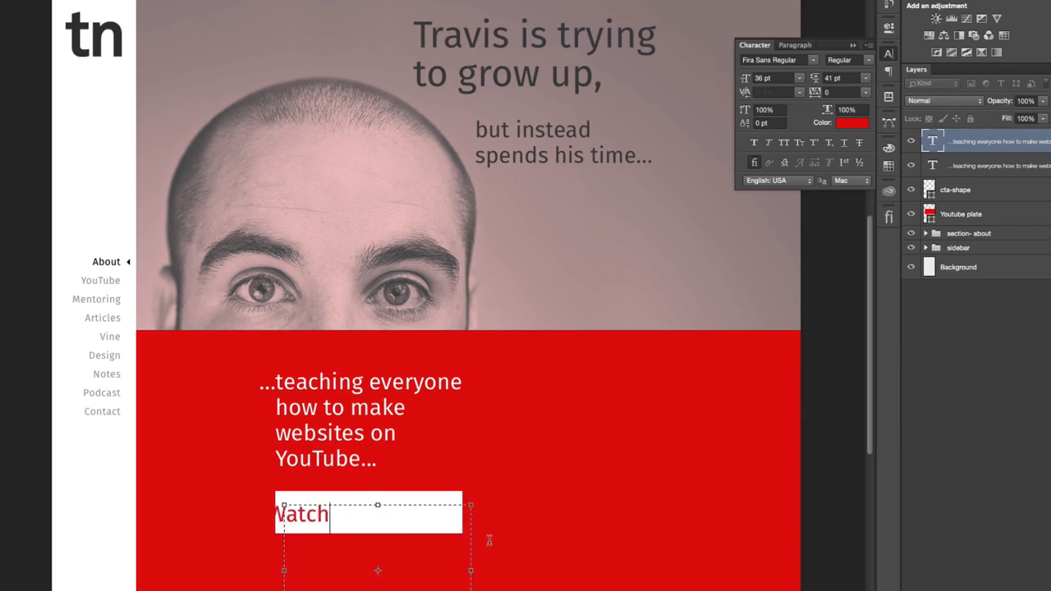
pyautogui.write(' on YouTube')
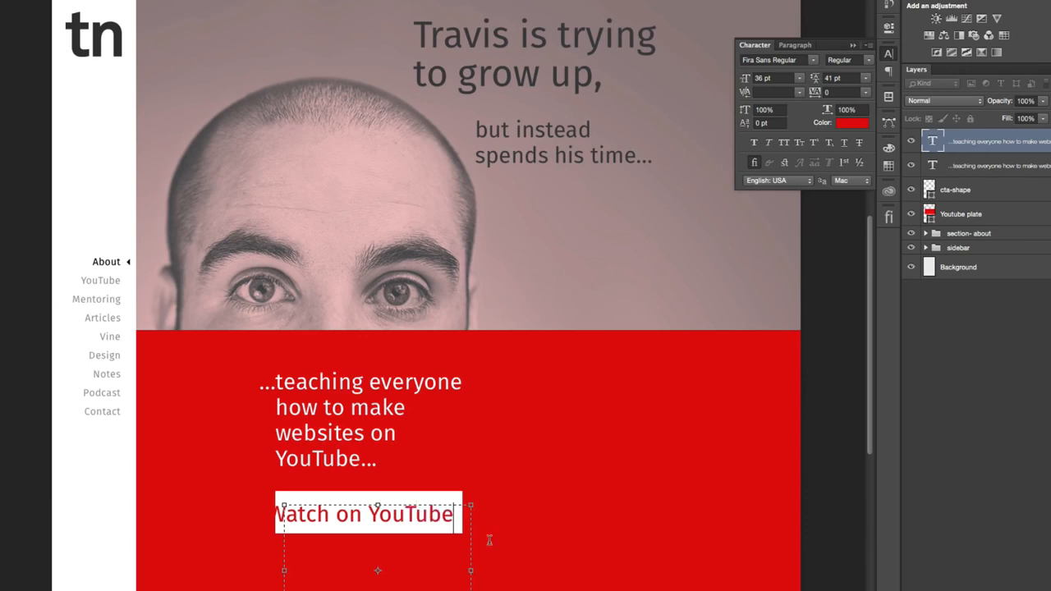
pyautogui.hotkey('ctrl', 'Return')
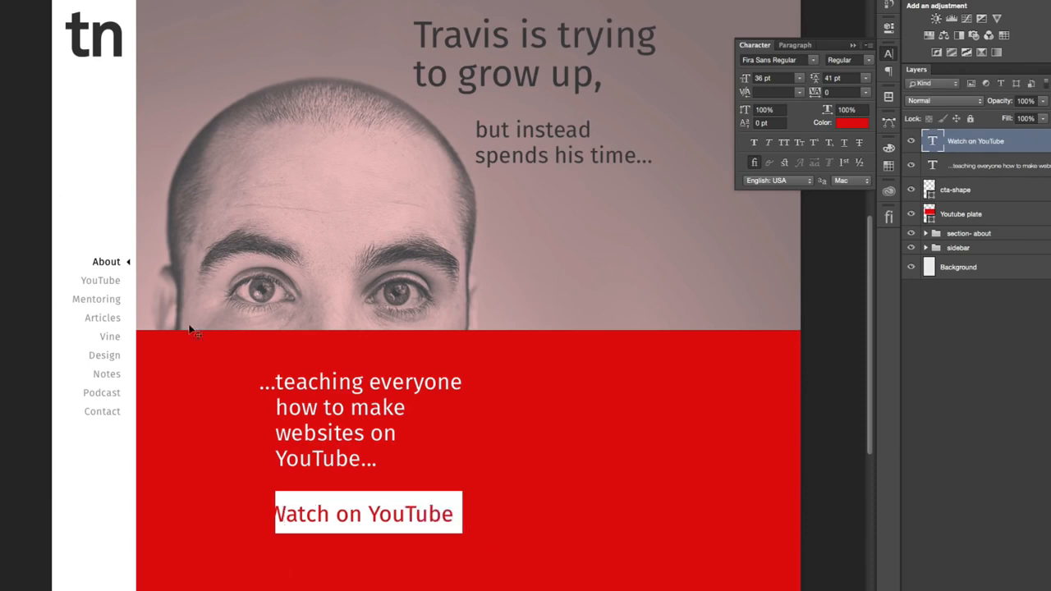
# - Set the first-line indent of the "Watch on YouTube" text to 0 pt
pyautogui.click(403, 514)
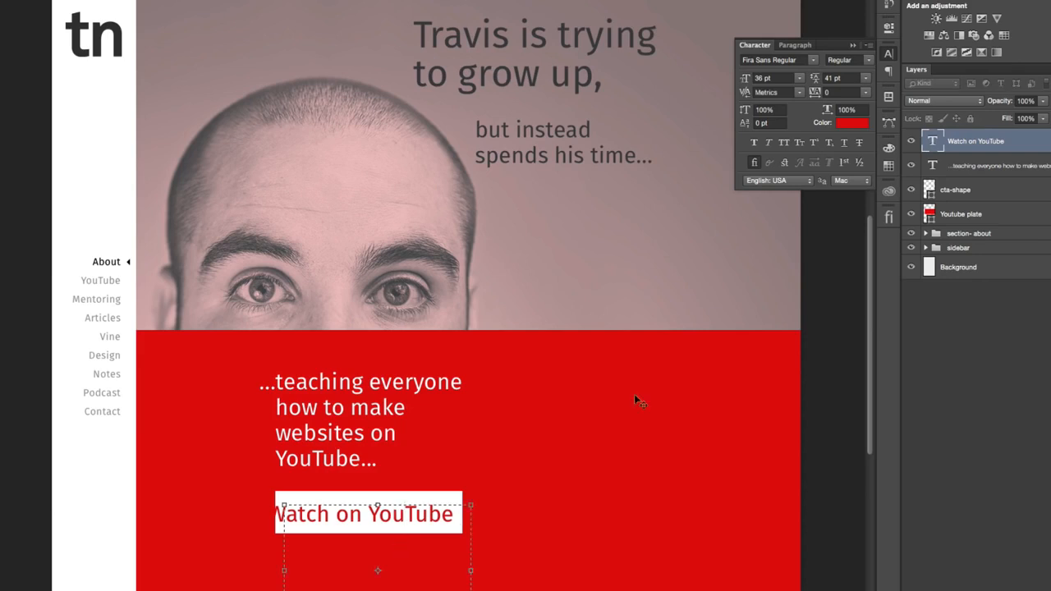
pyautogui.click(800, 45)
pyautogui.doubleClick(782, 96)
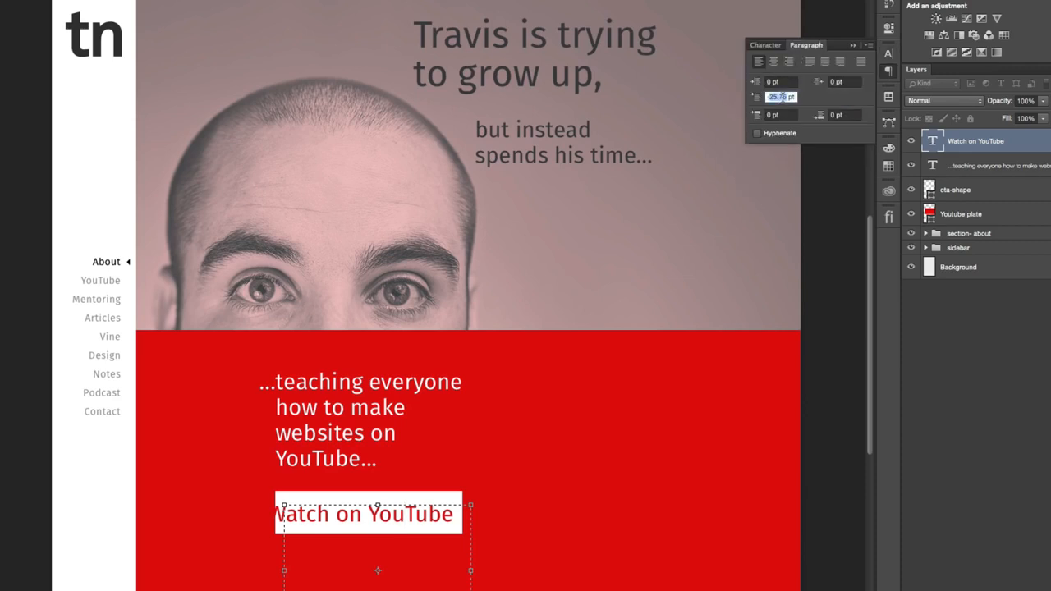
pyautogui.press('BackSpace')
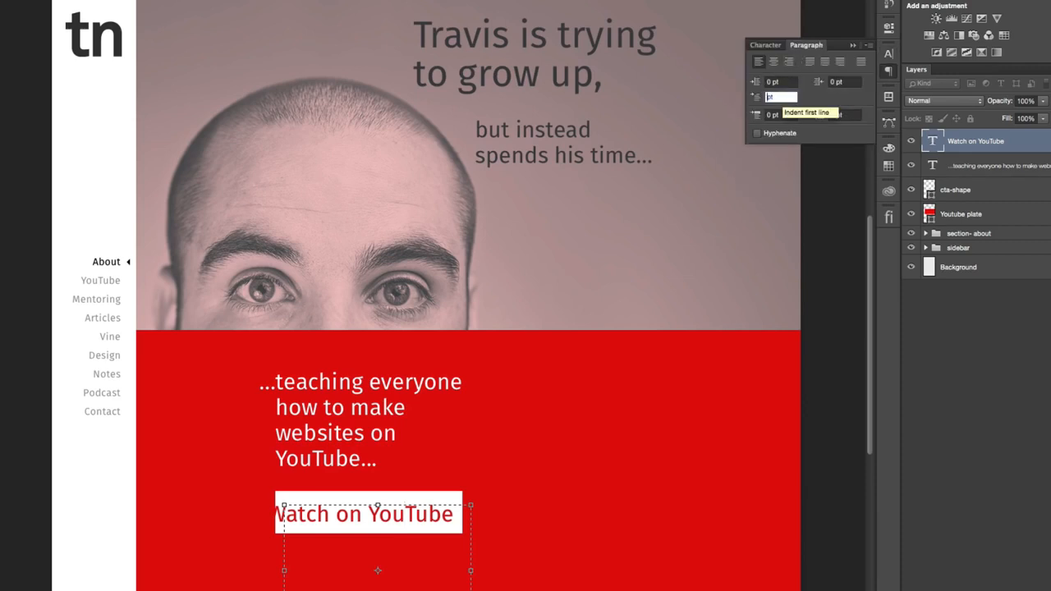
pyautogui.write('0')
pyautogui.press('Return')
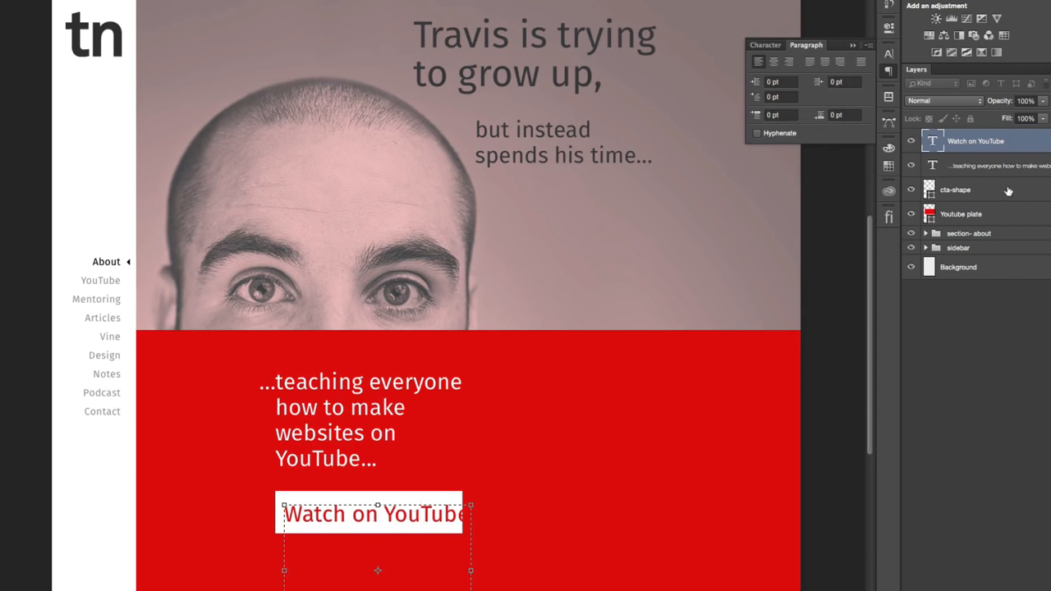
# - Convert the "Watch on YouTube" layer to point text and center-align its paragraph
pyautogui.click(1023, 153)
pyautogui.rightClick(1023, 146)
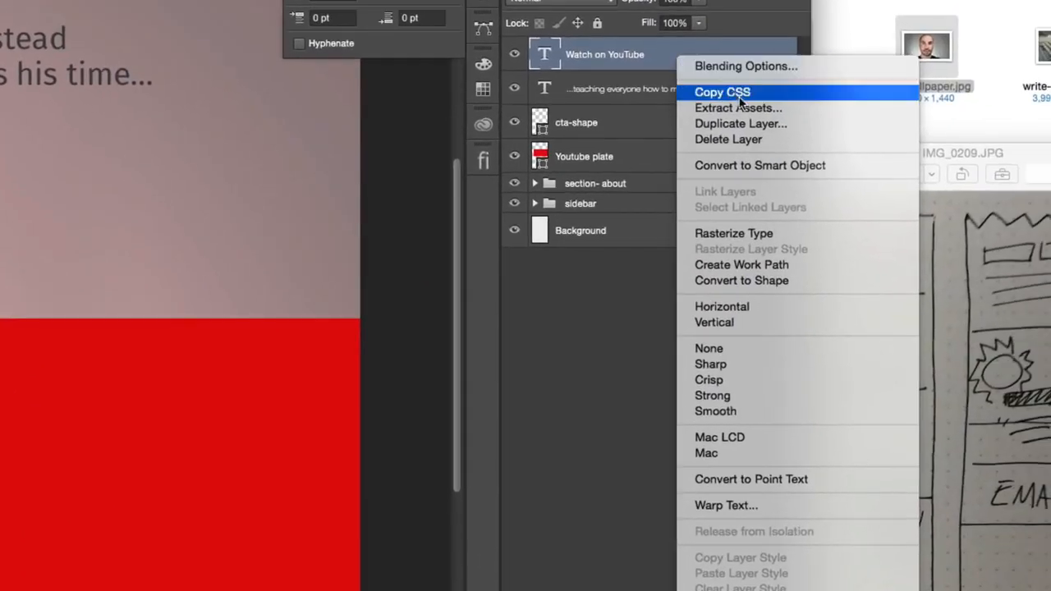
pyautogui.click(769, 479)
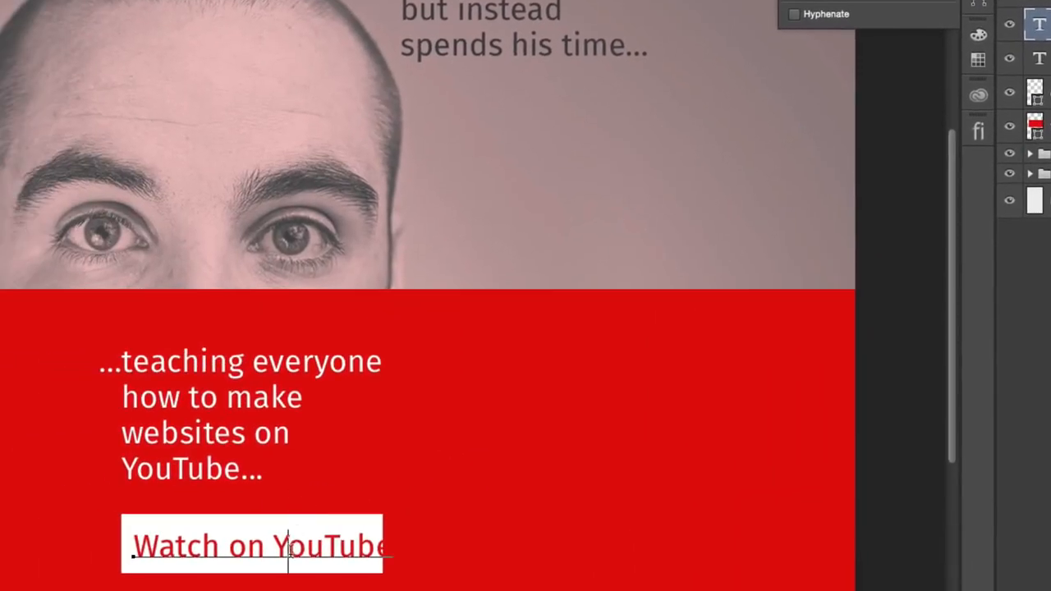
pyautogui.click(808, 1)
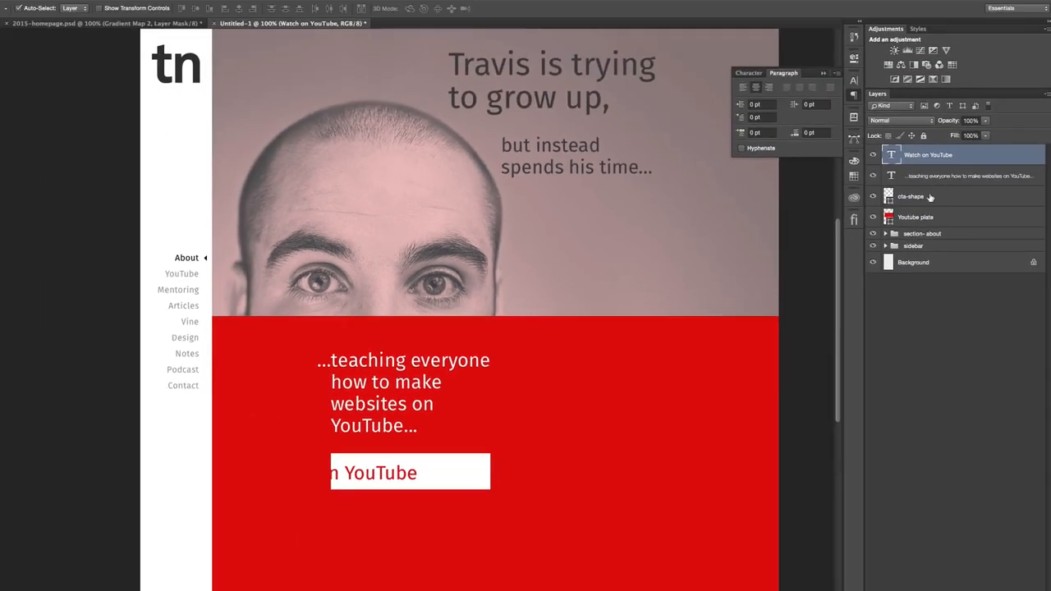
# - Center the "Watch on YouTube" text and cta-shape on each other, and move both back in line with the YouTube paragraph's left edge
pyautogui.keyDown('super'); pyautogui.click(892, 199); pyautogui.keyUp('super')
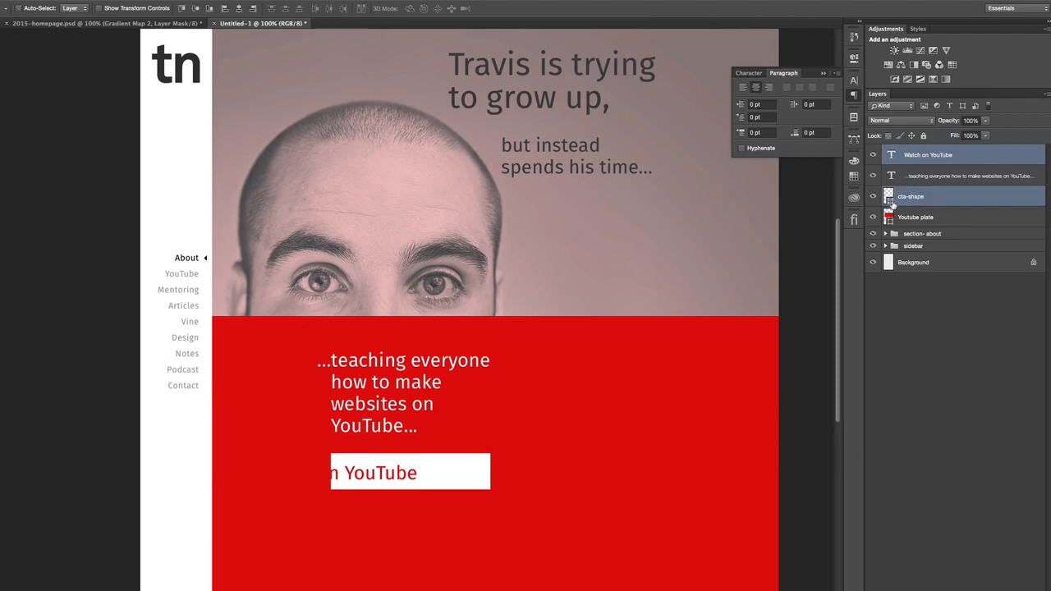
pyautogui.click(239, 12)
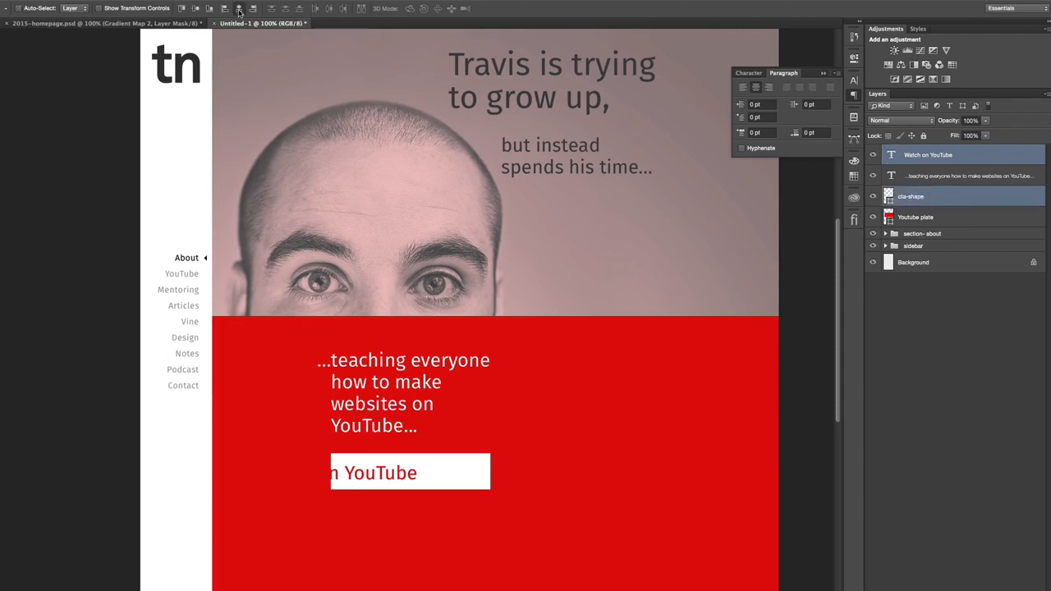
pyautogui.click(196, 9)
pyautogui.press('super+semicolon')
pyautogui.moveTo(542, 384); pyautogui.dragTo(575, 378)
pyautogui.press('super+semicolon')
# - Try the "Watch on YouTube" label at font sizes of 24 pt and 30 pt, ending on 24 pt
pyautogui.click(956, 161)
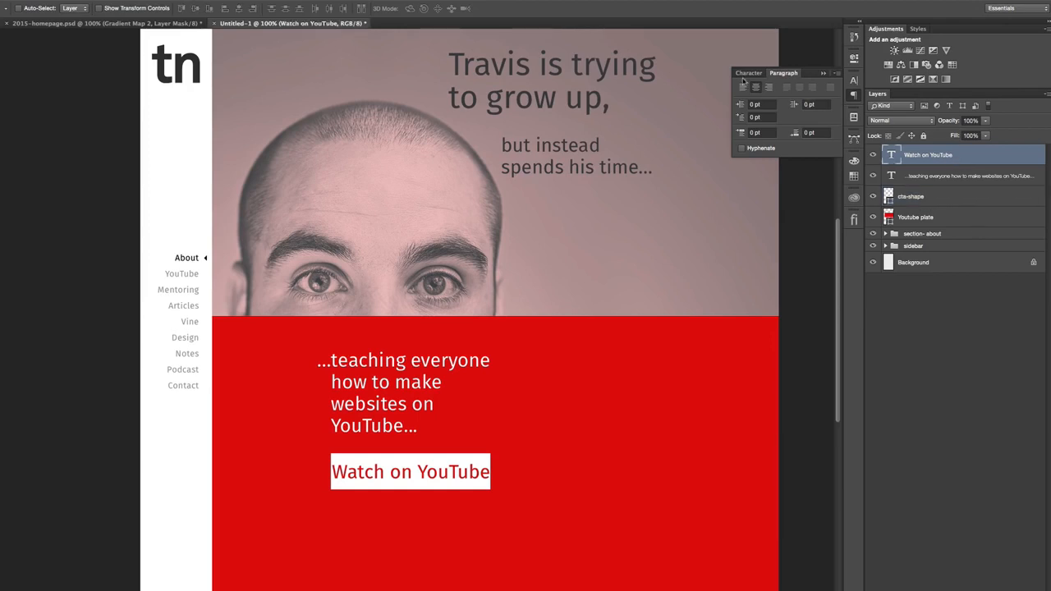
pyautogui.click(746, 73)
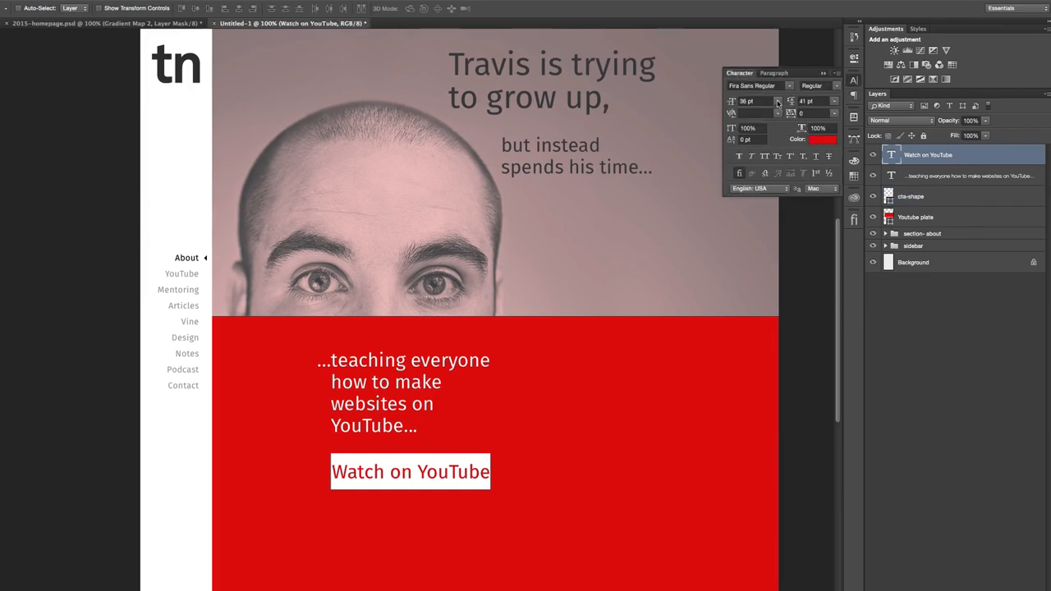
pyautogui.click(777, 102)
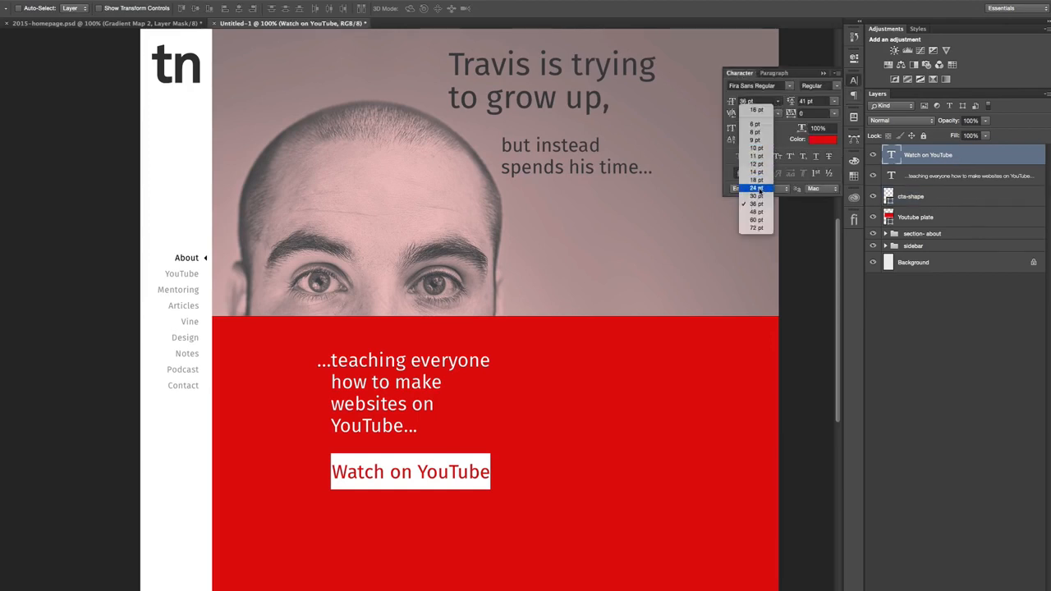
pyautogui.click(759, 190)
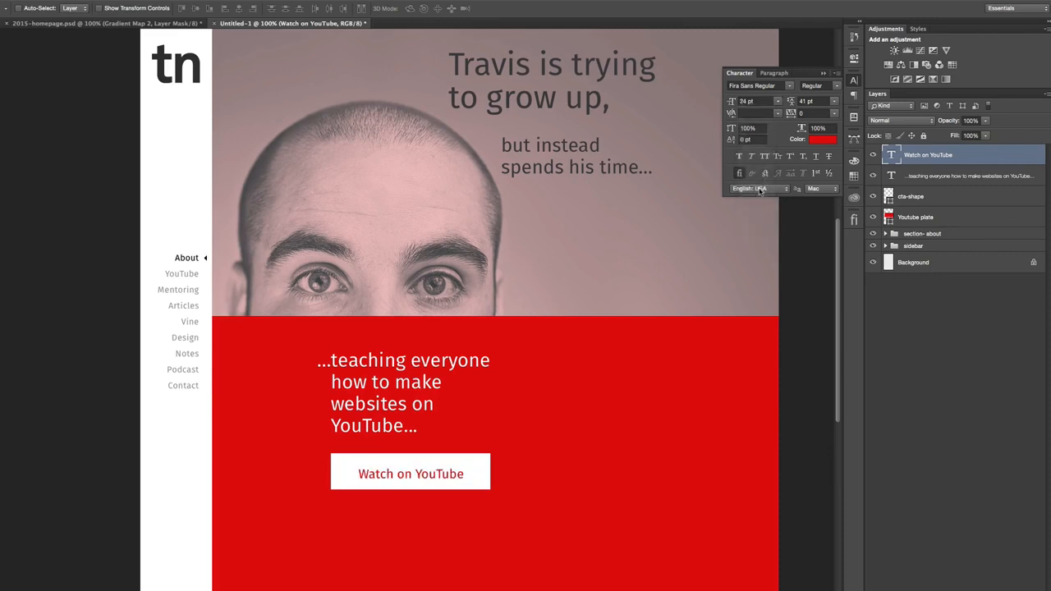
pyautogui.click(777, 102)
pyautogui.click(762, 200)
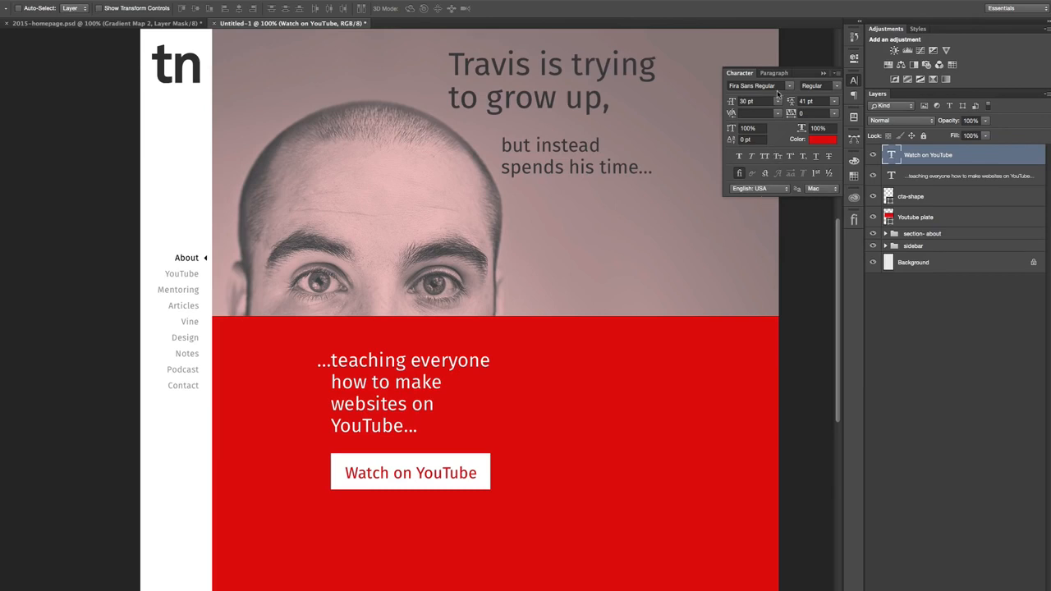
pyautogui.click(777, 102)
pyautogui.click(756, 187)
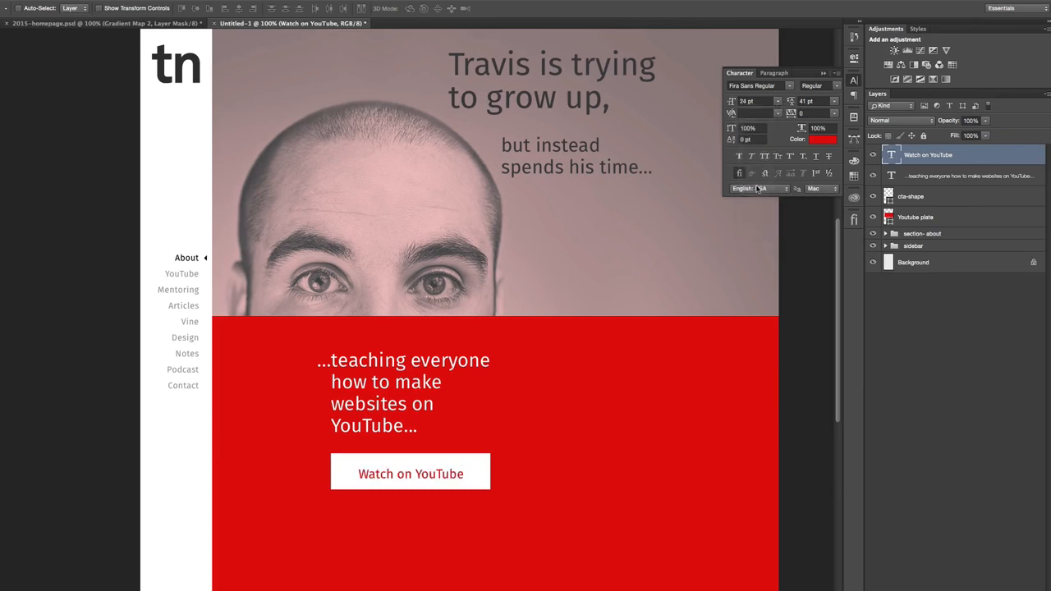
# - Try Fira Mono Regular as the button label's font and undo the change
pyautogui.click(788, 86)
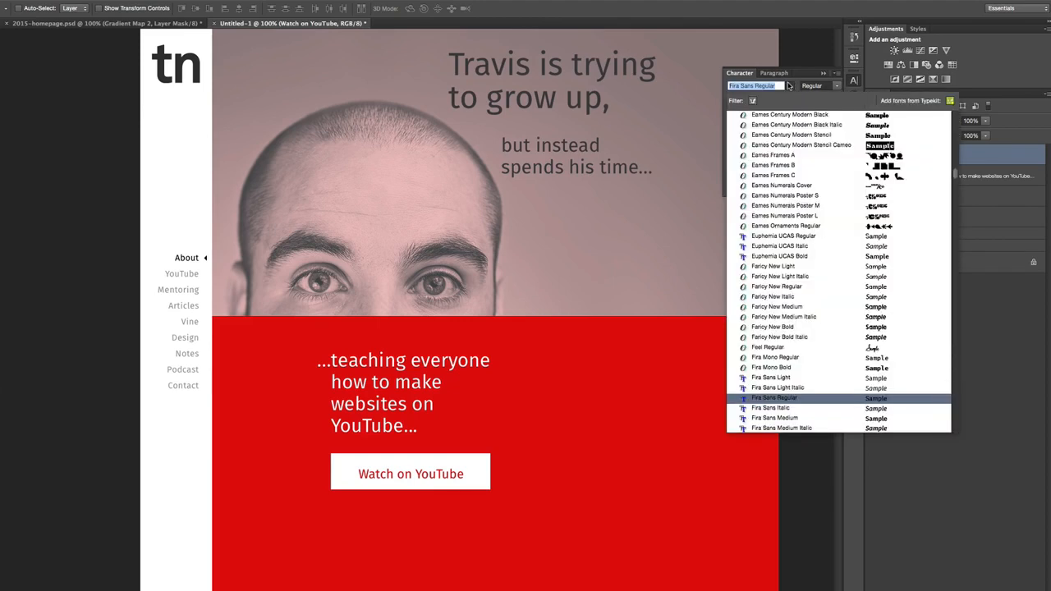
pyautogui.click(816, 358)
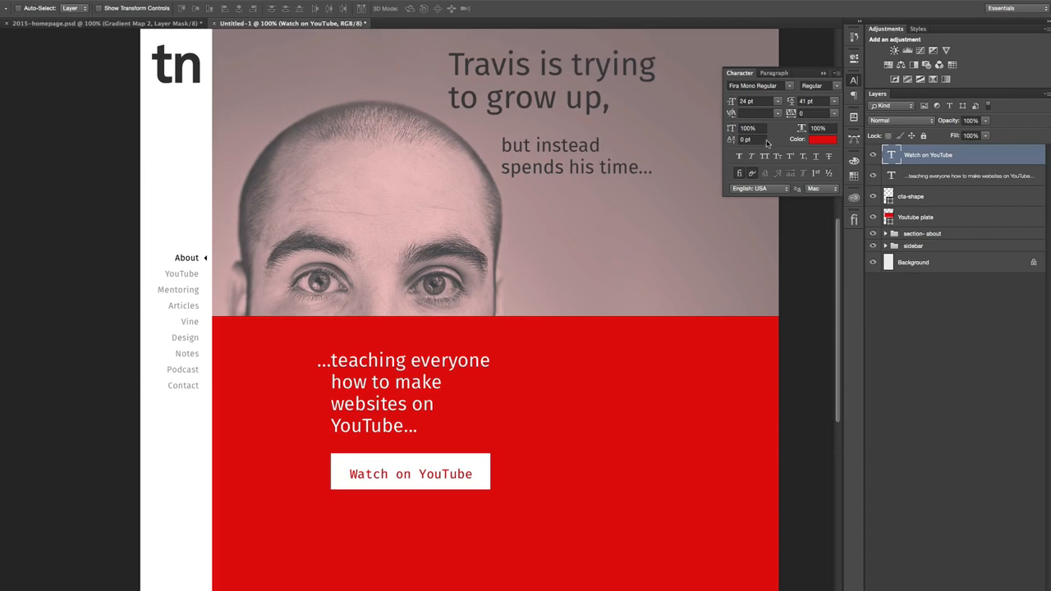
pyautogui.press('super+z')
# - Set the "Watch on YouTube" label's font size to 28 pt
pyautogui.click(778, 101)
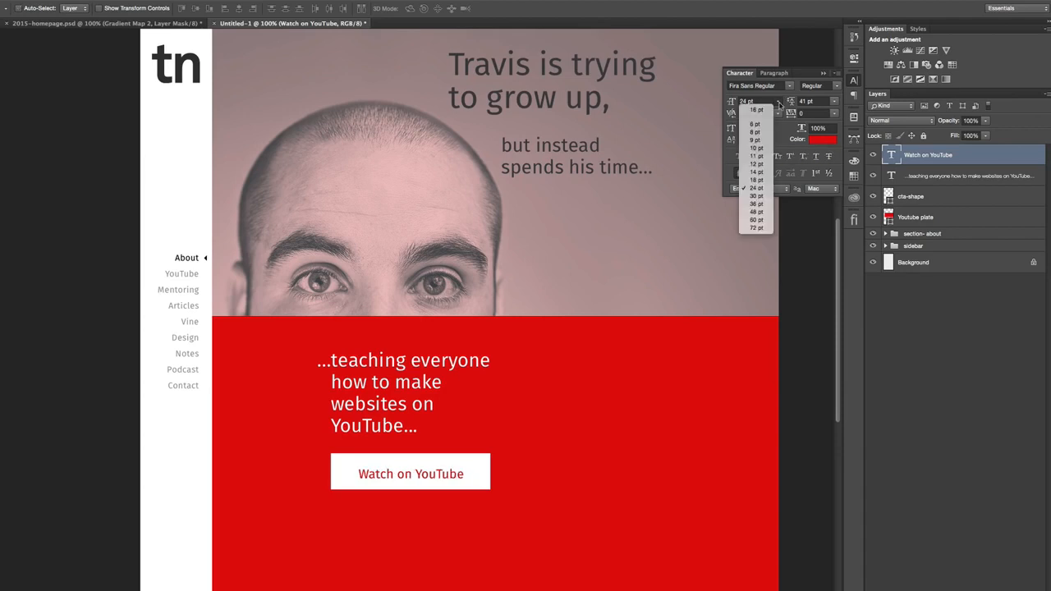
pyautogui.click(756, 195)
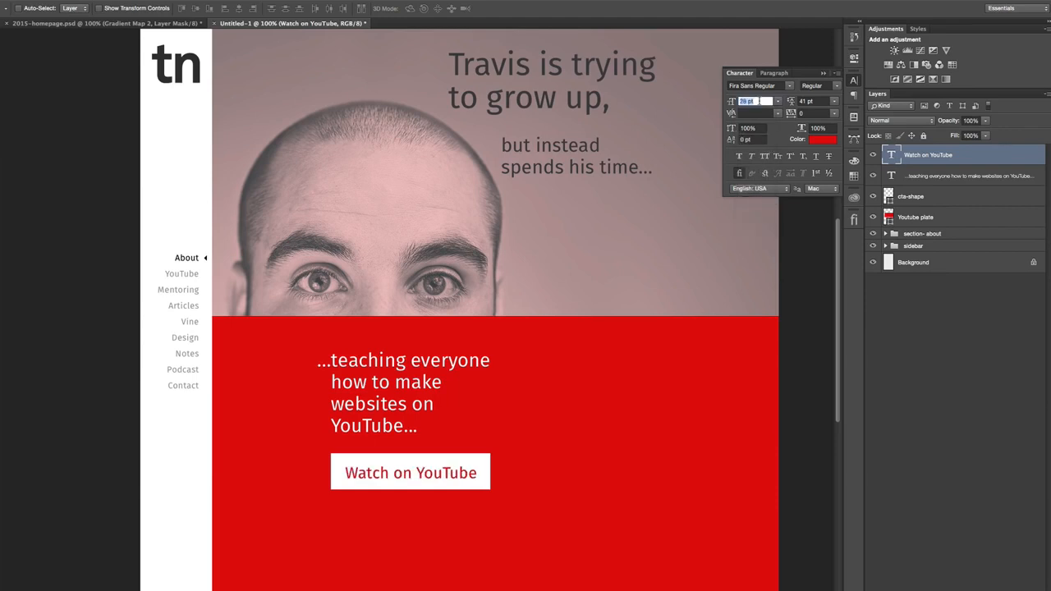
pyautogui.write('28')
pyautogui.press('Return')
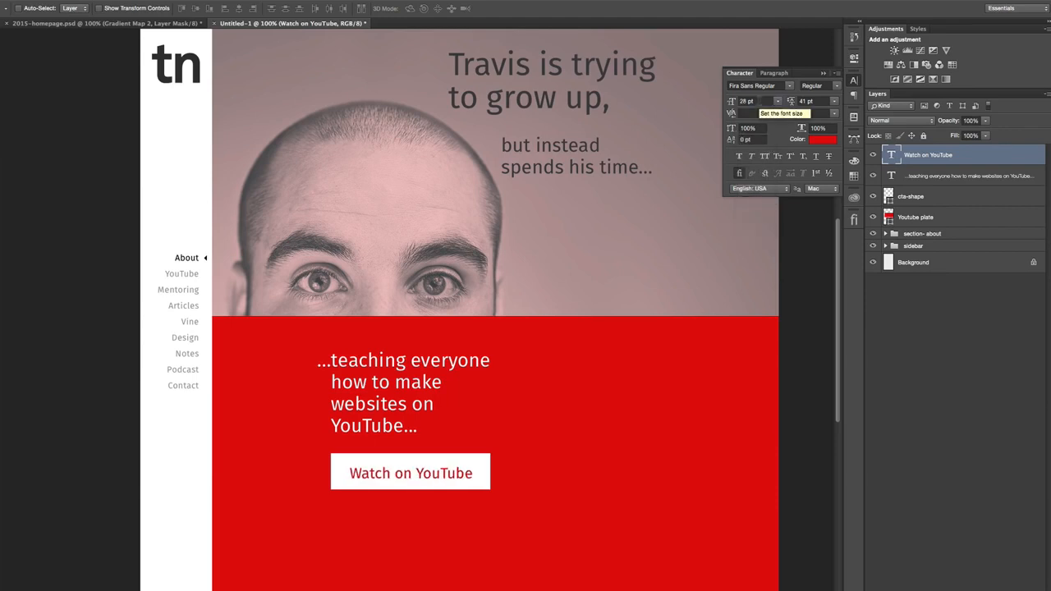
pyautogui.click(854, 80)
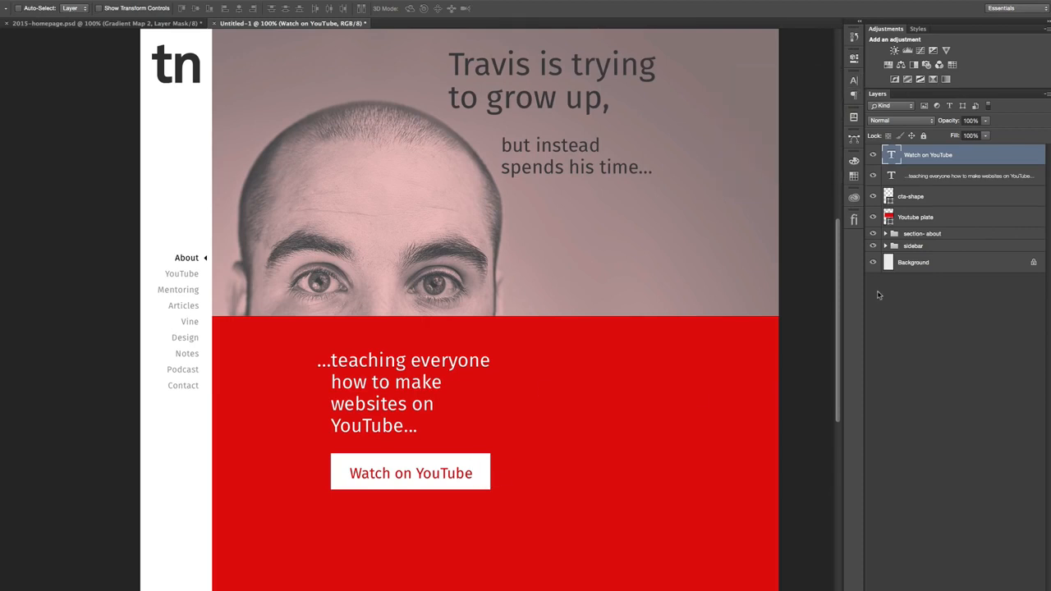
# - Place the "Watch on YouTube" layer directly above cta-shape and center the two layers on each other horizontally and vertically
pyautogui.keyDown('shift'); pyautogui.click(929, 182); pyautogui.keyUp('shift')
pyautogui.click(940, 197)
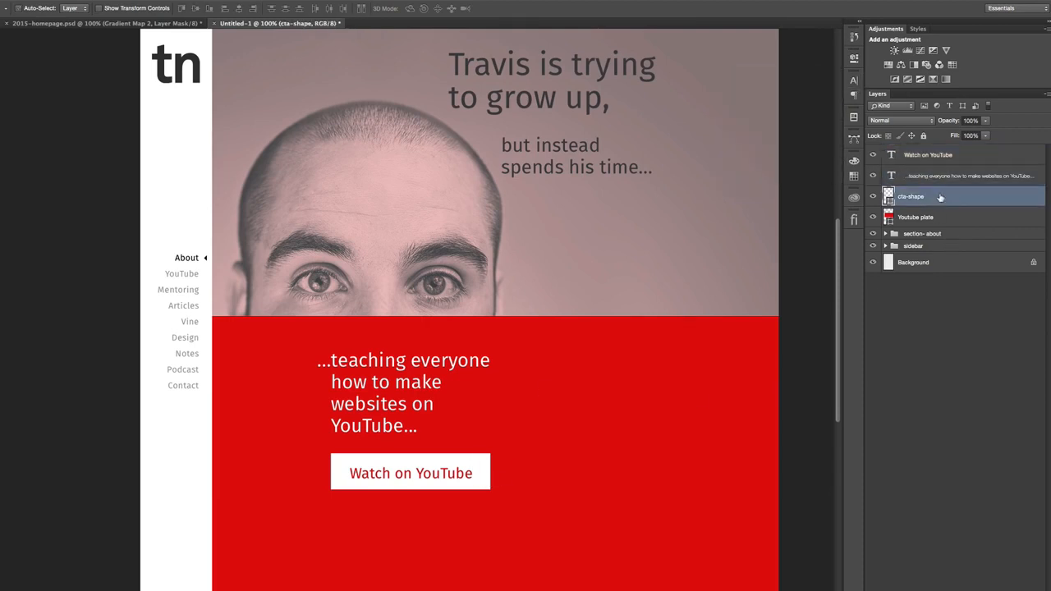
pyautogui.moveTo(957, 154); pyautogui.dragTo(950, 186)
pyautogui.keyDown('shift'); pyautogui.click(947, 198); pyautogui.keyUp('shift')
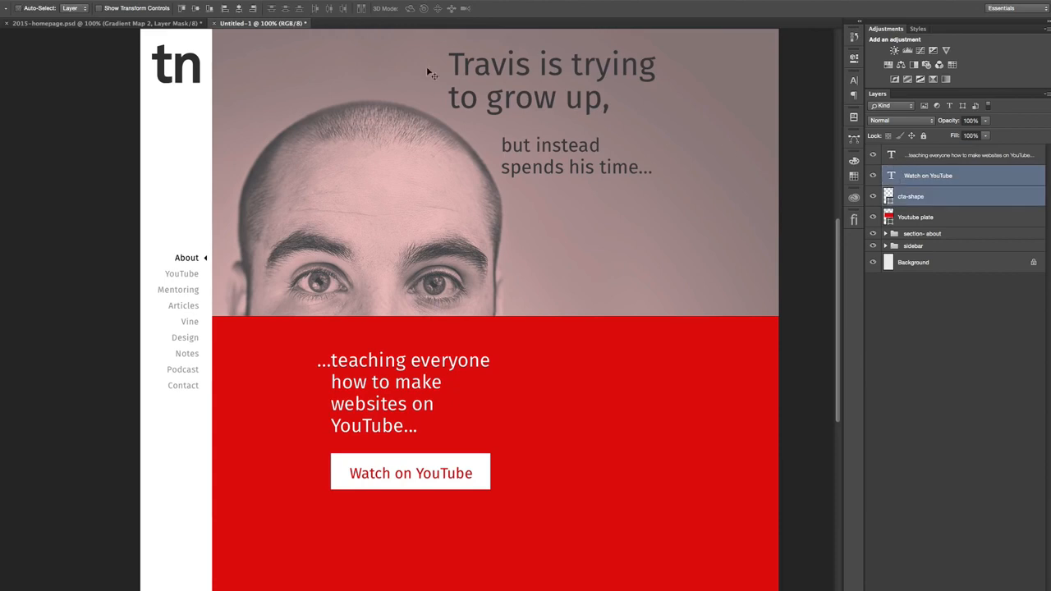
pyautogui.click(238, 8)
pyautogui.click(195, 8)
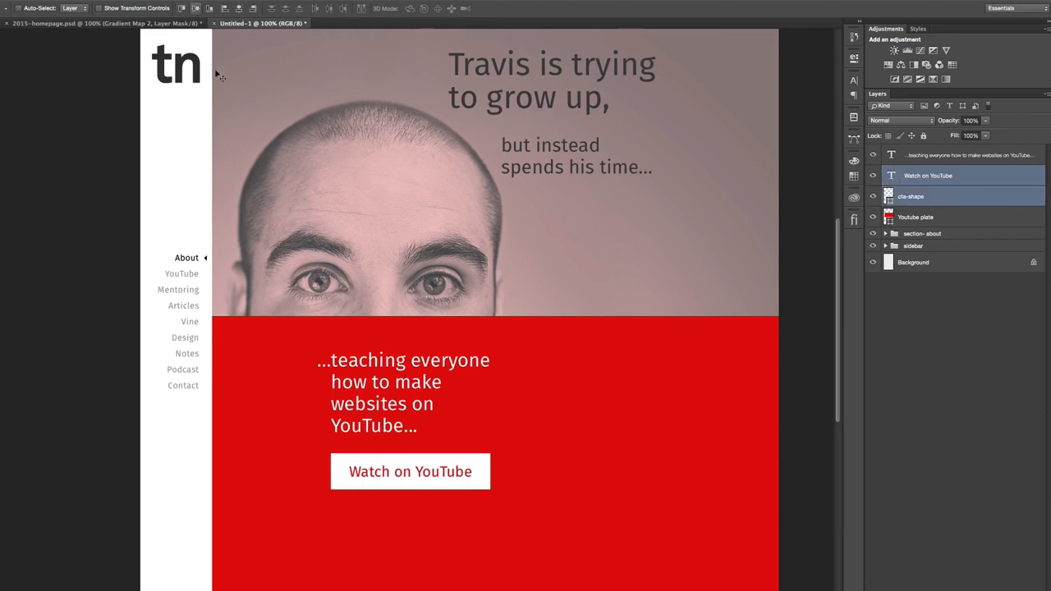
# - Add a drop shadow to the cta-shape layer with global light off, 40% opacity and a 90° angle
pyautogui.click(977, 198)
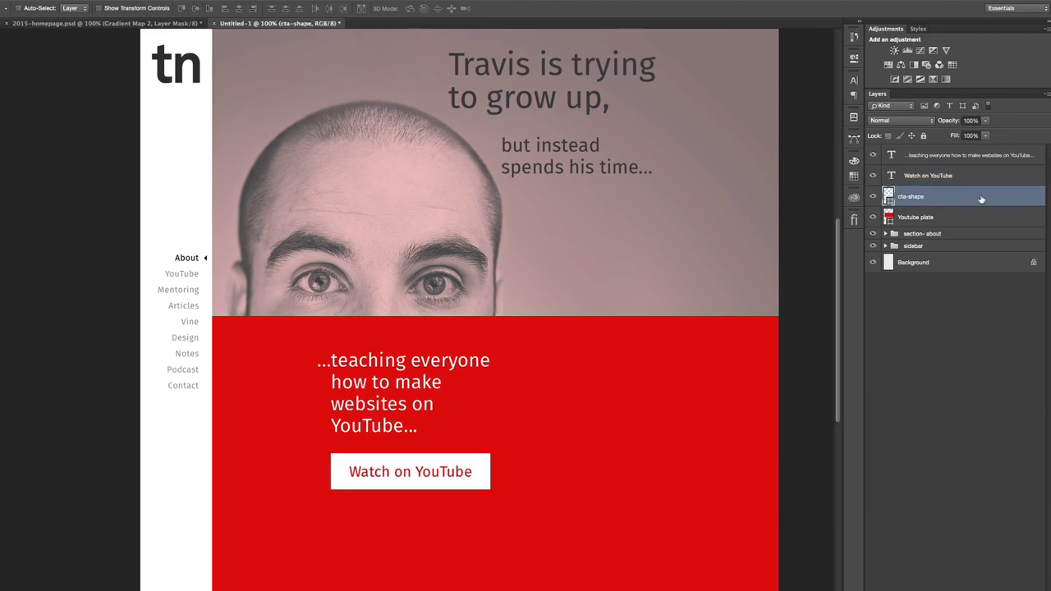
pyautogui.doubleClick(966, 198)
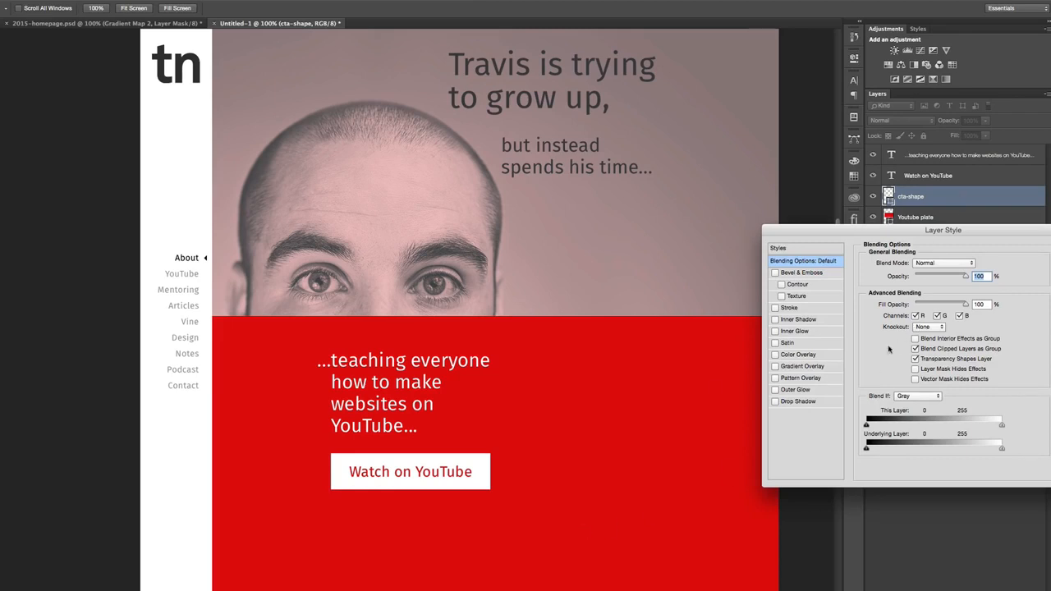
pyautogui.click(826, 404)
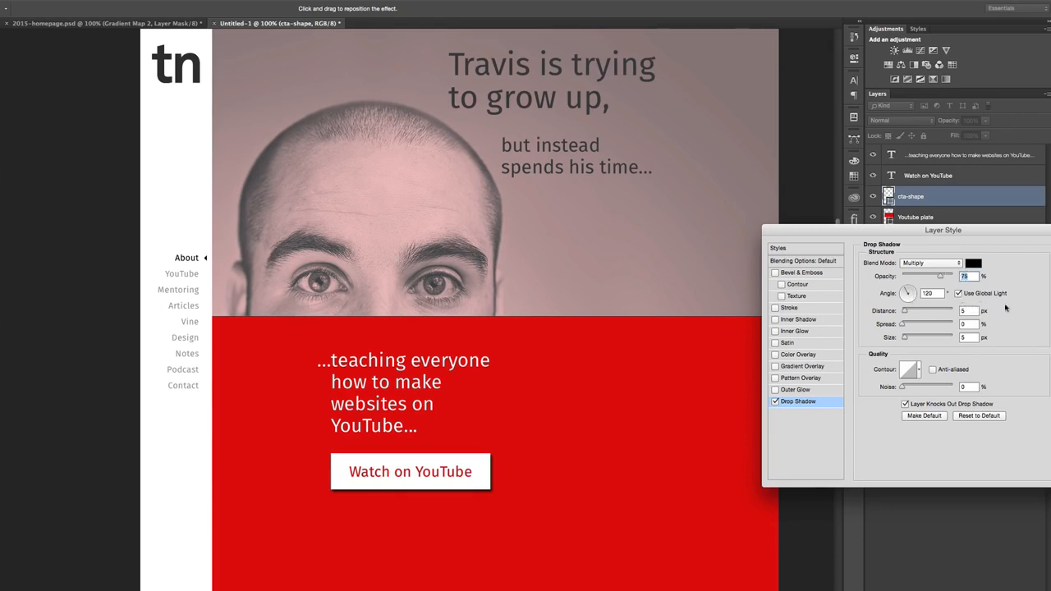
pyautogui.click(957, 293)
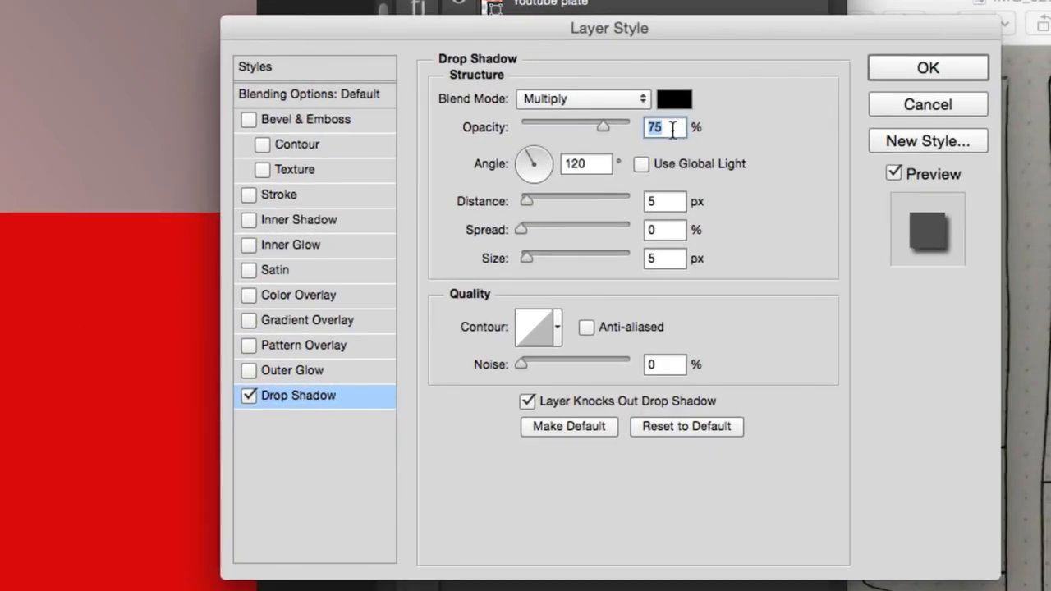
pyautogui.write('40')
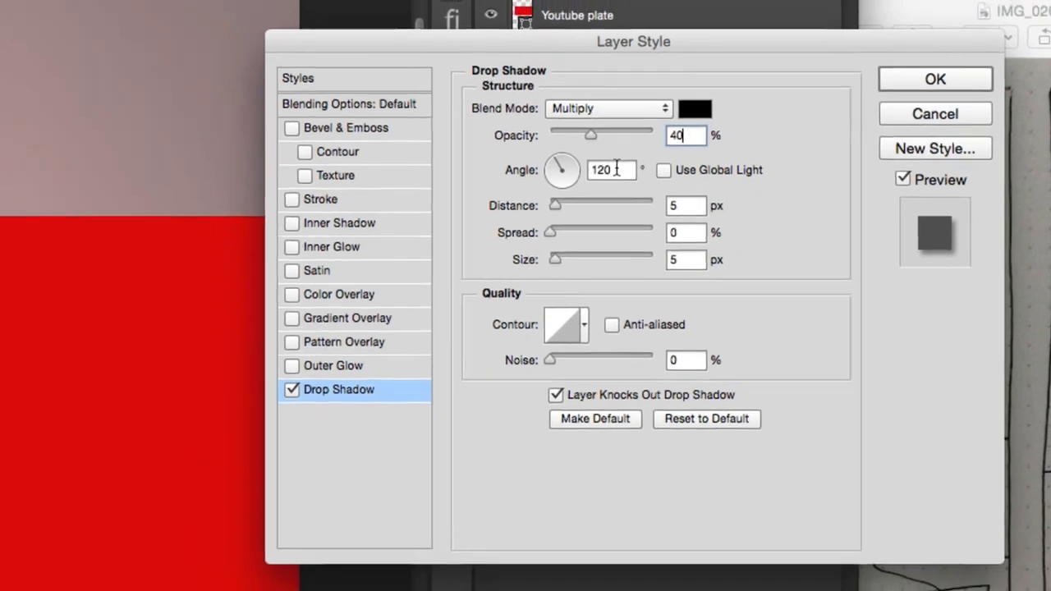
pyautogui.doubleClick(616, 169)
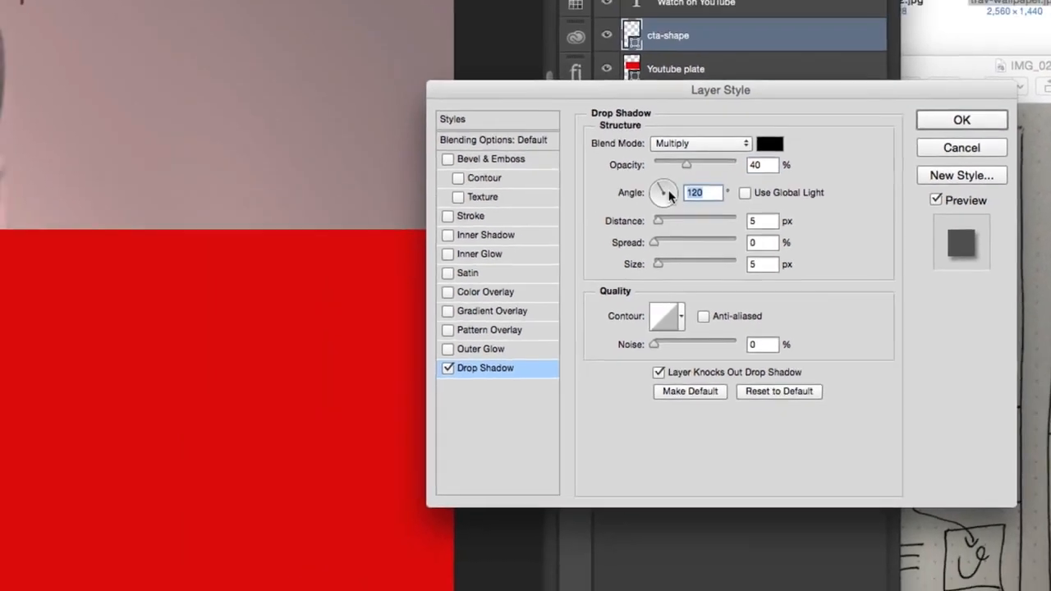
pyautogui.write('90')
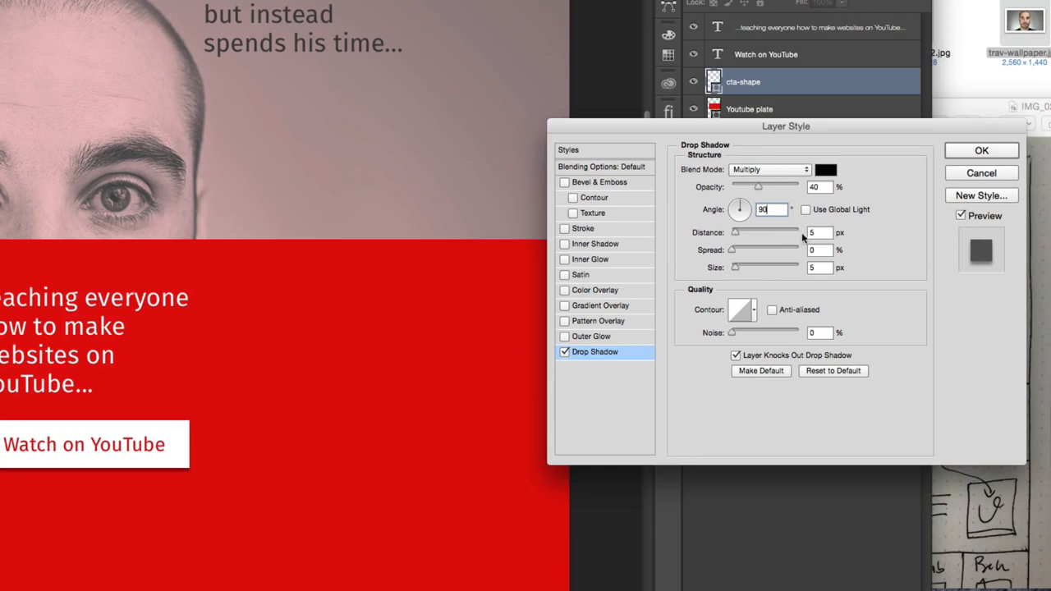
# - Set the drop shadow's distance to 4 px and size to 8 px, make these settings the default, and apply the style
pyautogui.press('Down')
pyautogui.press('Down')
pyautogui.press('Down')
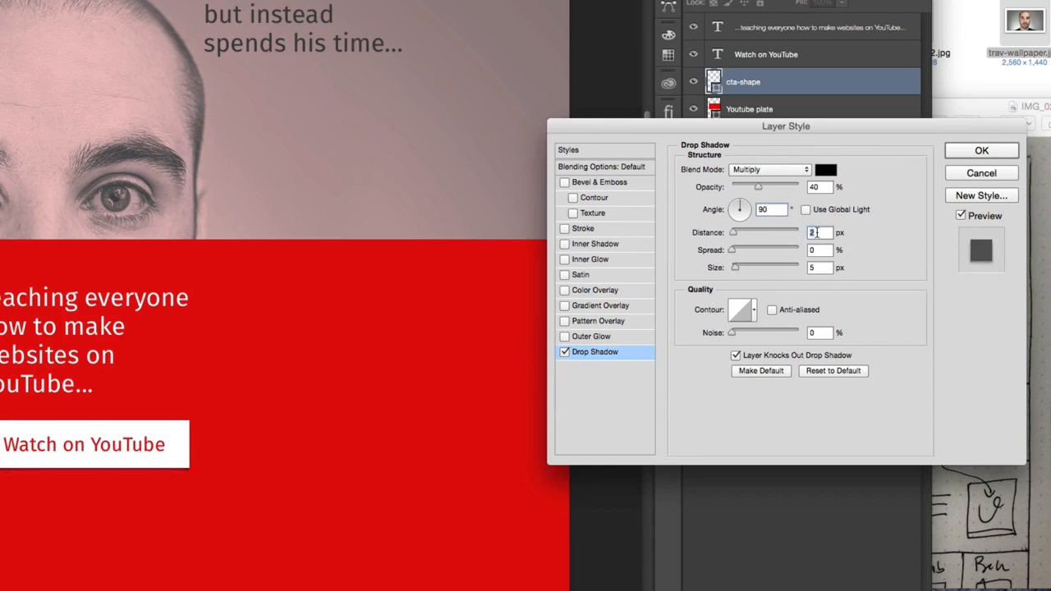
pyautogui.click(816, 268)
pyautogui.hotkey('shift', 'Up')
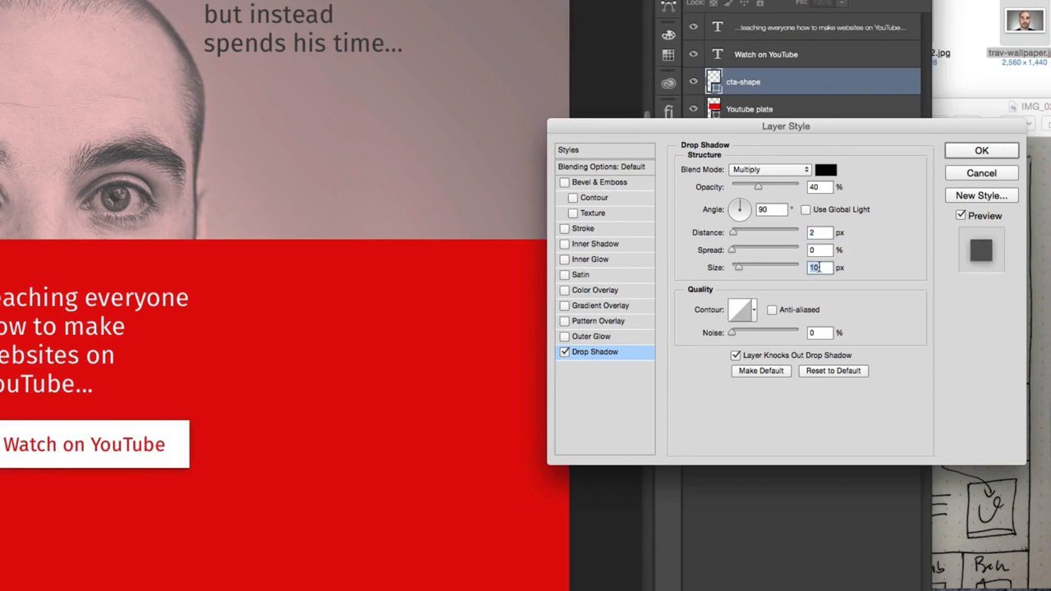
pyautogui.click(818, 231)
pyautogui.click(815, 267)
pyautogui.press('Down')
pyautogui.press('Down')
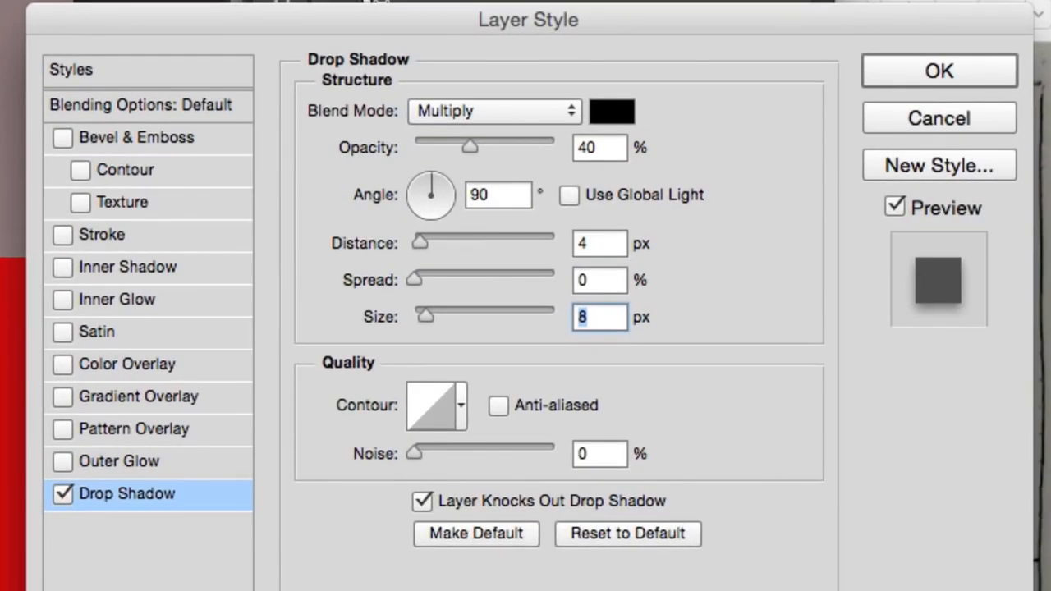
pyautogui.click(493, 532)
pyautogui.click(961, 73)
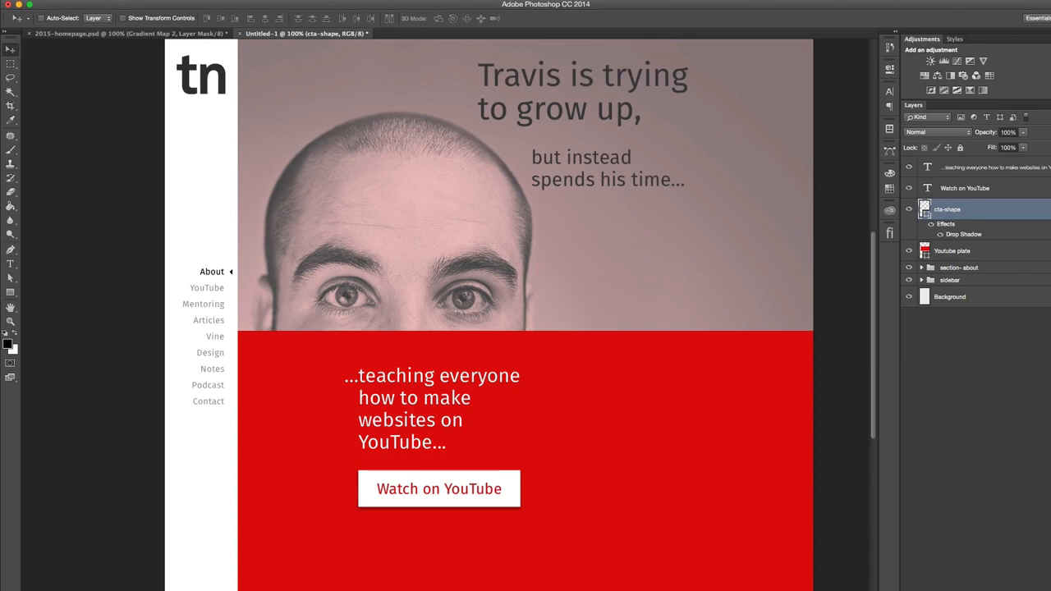
pyautogui.click(1049, 209)
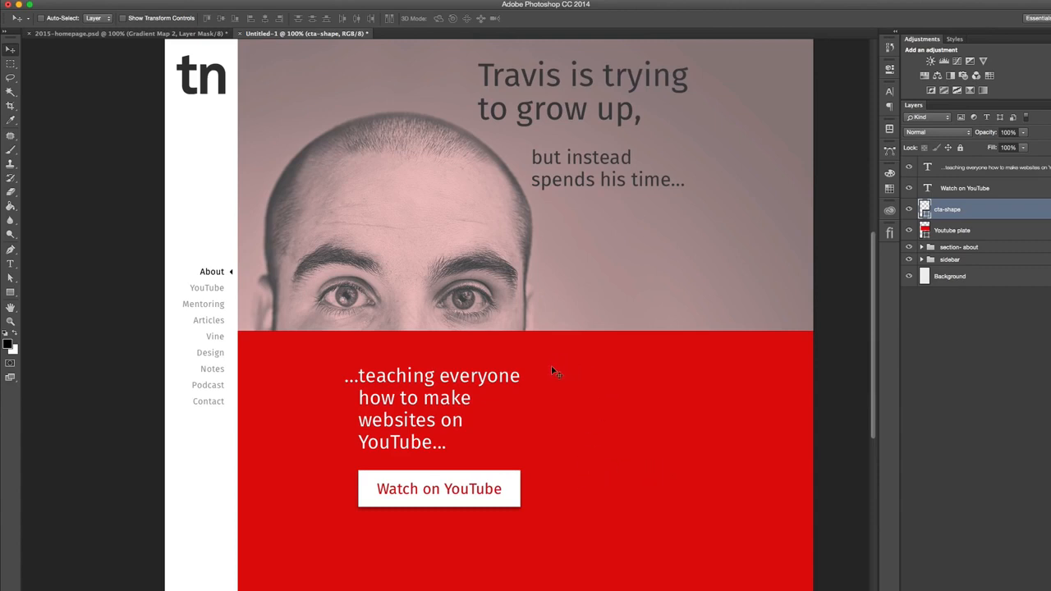
# - Show the guides and move the "...teaching everyone" text, button label and cta-shape together up to the red plate's upper edge
pyautogui.press('super+semicolon')
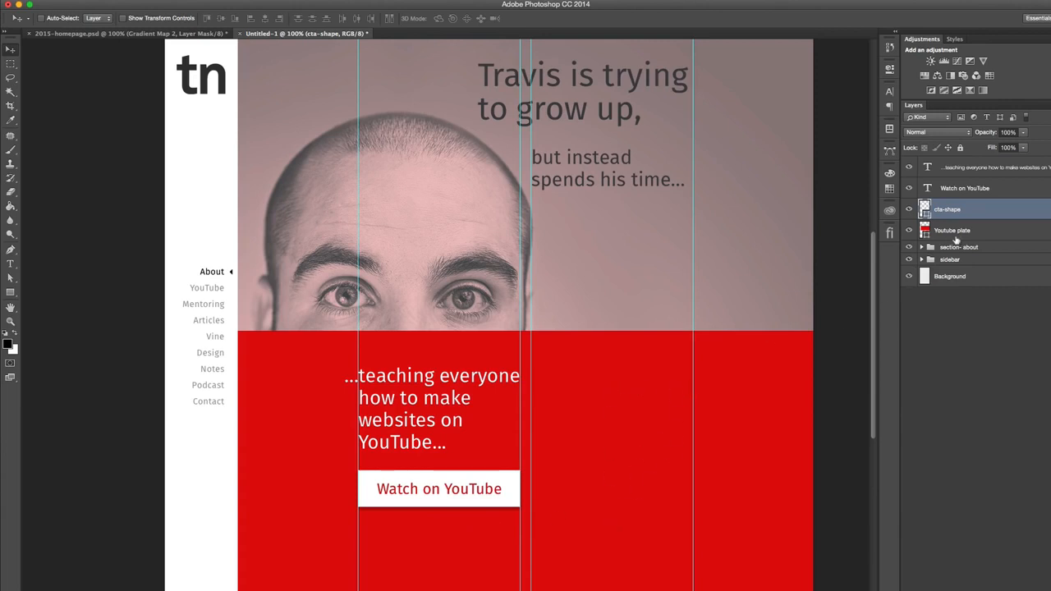
pyautogui.click(1006, 169)
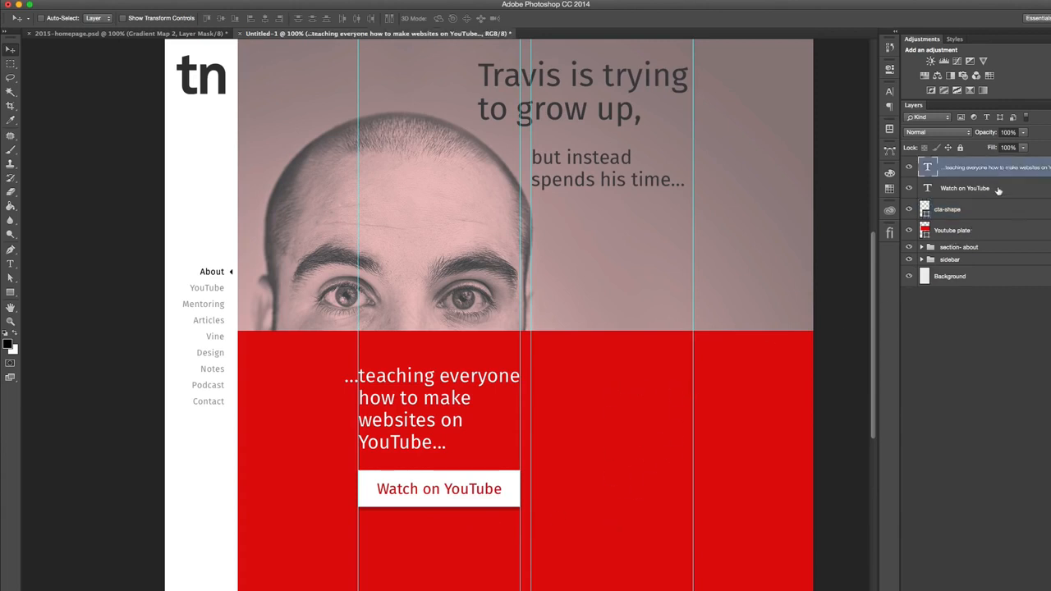
pyautogui.keyDown('shift'); pyautogui.click(998, 189); pyautogui.keyUp('shift')
pyautogui.keyDown('shift'); pyautogui.click(990, 211); pyautogui.keyUp('shift')
pyautogui.hotkey('shift', 'Up')
pyautogui.hotkey('shift', 'Up')
pyautogui.hotkey('shift', 'Up')
pyautogui.hotkey('shift', 'Up')
pyautogui.hotkey('shift', 'Up')
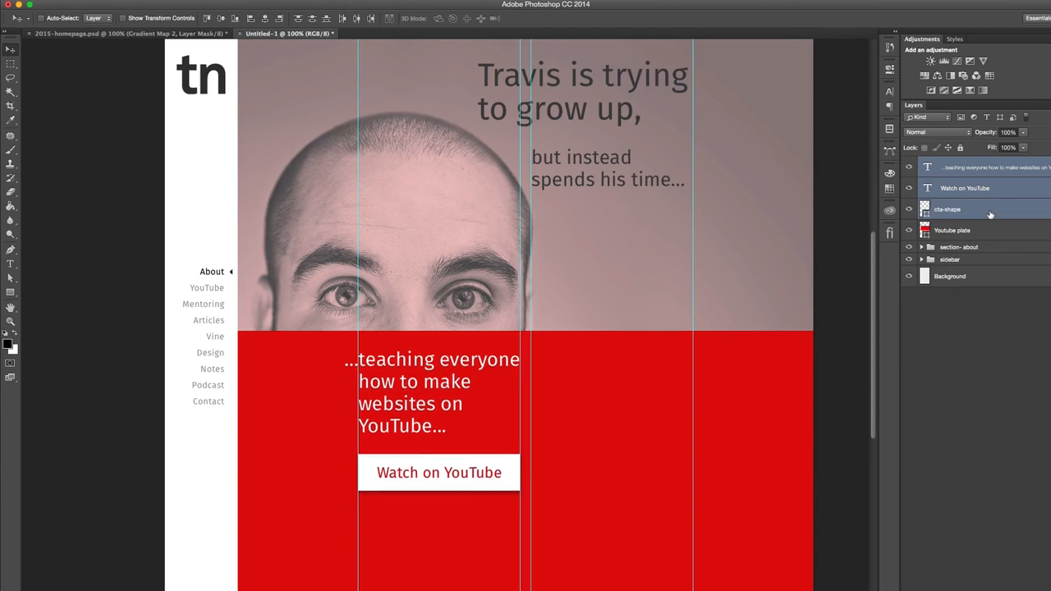
pyautogui.press('Down')
pyautogui.press('Down')
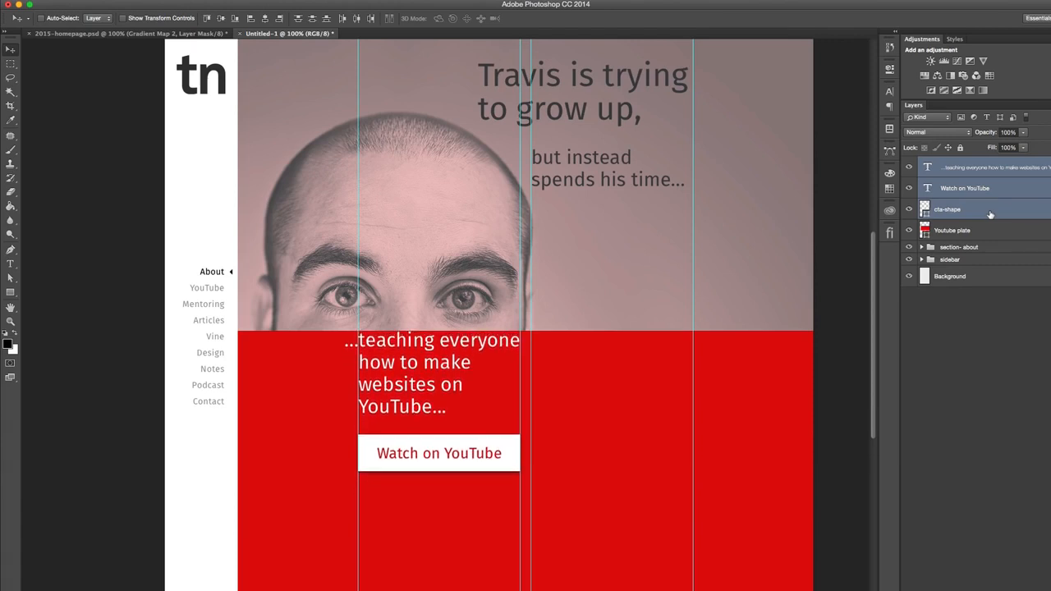
# - Nudge the three selected layers back down to leave a margin between the text and the red plate's upper edge
pyautogui.press('Up')
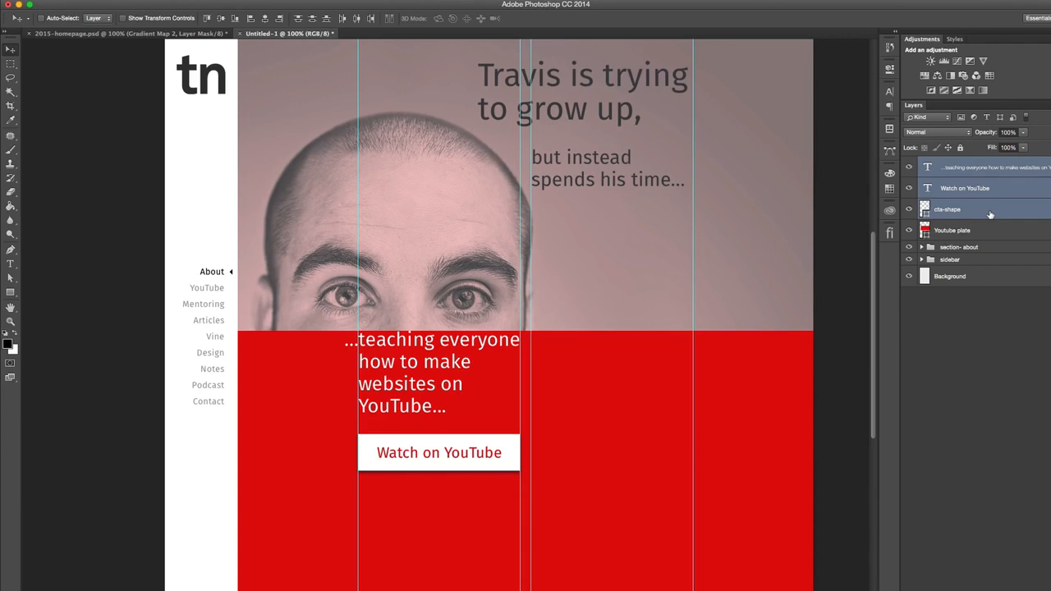
pyautogui.press('Down')
pyautogui.press('Up')
pyautogui.press('Down')
pyautogui.press('Down')
pyautogui.press('Down')
pyautogui.press('Down')
pyautogui.press('Down')
pyautogui.press('Down')
pyautogui.press('Down')
pyautogui.press('Down')
pyautogui.press('Down')
pyautogui.press('Down')
pyautogui.press('Down')
pyautogui.press('Down')
pyautogui.press('Down')
pyautogui.press('Down')
pyautogui.press('Down')
pyautogui.press('Down')
pyautogui.press('Down')
pyautogui.press('Down')
pyautogui.press('Down')
pyautogui.press('Down')
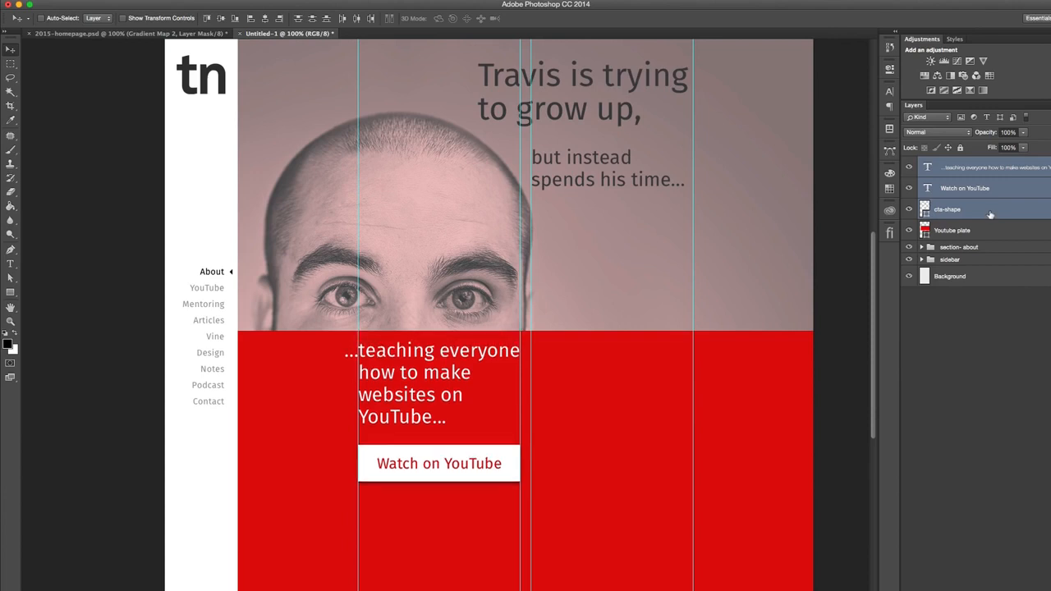
# - Shift the "Watch on YouTube" label and cta-shape together slightly lower to widen the gap under the text, and hide the guides
pyautogui.click(990, 214)
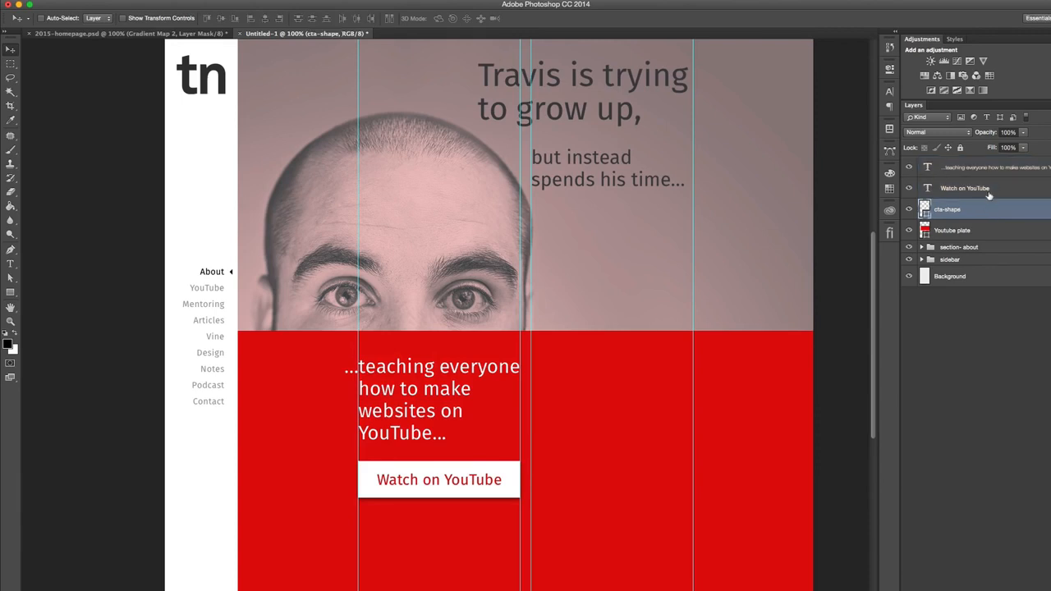
pyautogui.click(990, 190)
pyautogui.click(978, 214)
pyautogui.keyDown('shift'); pyautogui.click(990, 188); pyautogui.keyUp('shift')
pyautogui.hotkey('shift', 'Up')
pyautogui.hotkey('shift', 'Up')
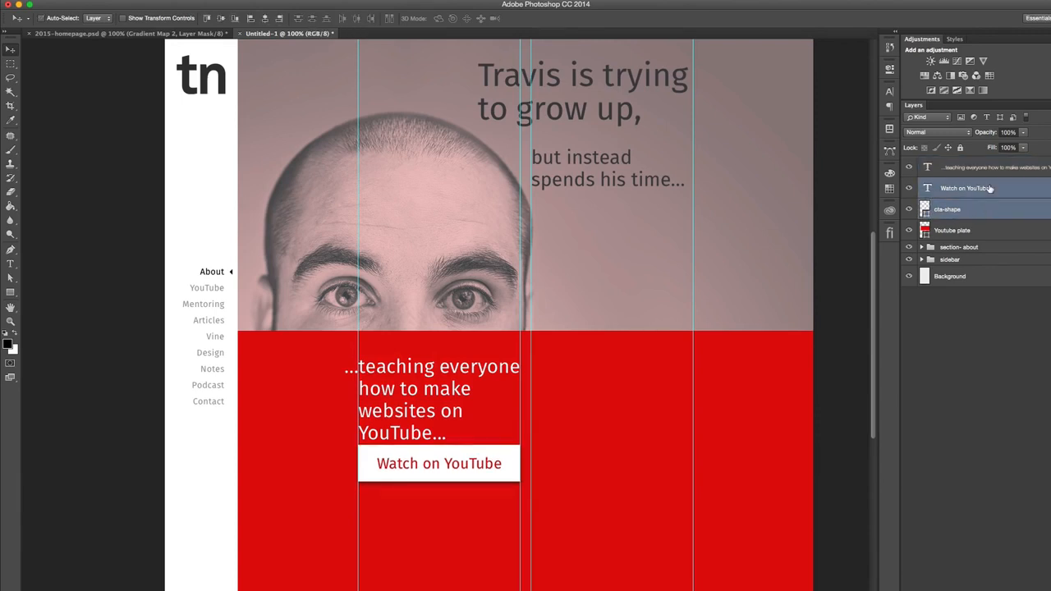
pyautogui.press('Up')
pyautogui.press('Up')
pyautogui.press('Up')
pyautogui.press('Up')
pyautogui.press('Up')
pyautogui.press('Up')
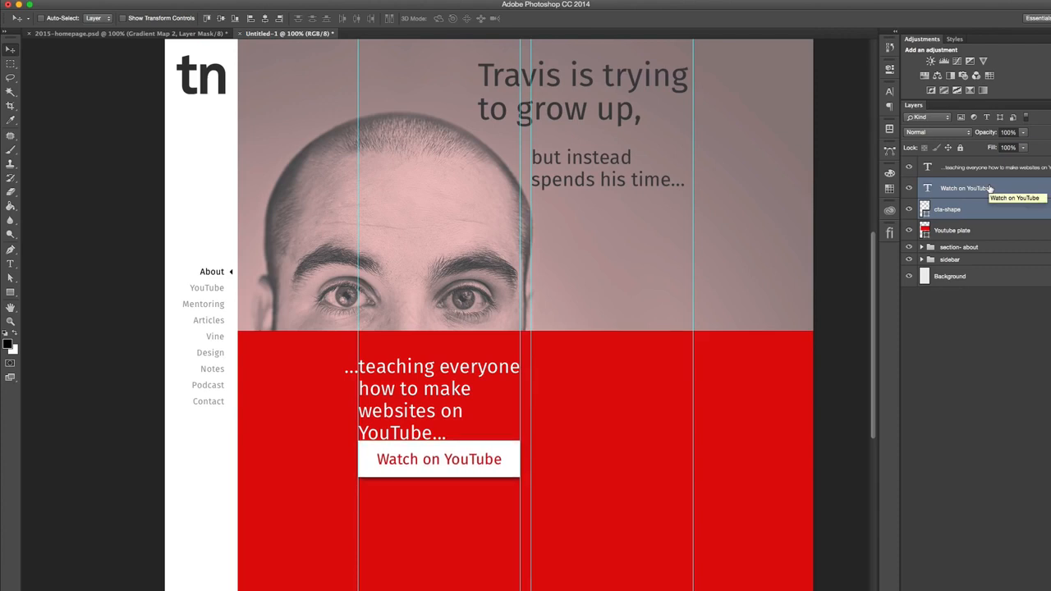
pyautogui.press('Down')
pyautogui.press('Down')
pyautogui.press('Down')
pyautogui.press('Down')
pyautogui.press('Down')
pyautogui.press('Down')
pyautogui.press('Down')
pyautogui.press('Down')
pyautogui.press('Down')
pyautogui.press('Down')
pyautogui.press('Down')
pyautogui.press('Down')
pyautogui.press('Down')
pyautogui.press('Down')
pyautogui.press('Down')
pyautogui.press('Down')
pyautogui.press('Down')
pyautogui.press('Down')
pyautogui.press('Down')
pyautogui.press('Down')
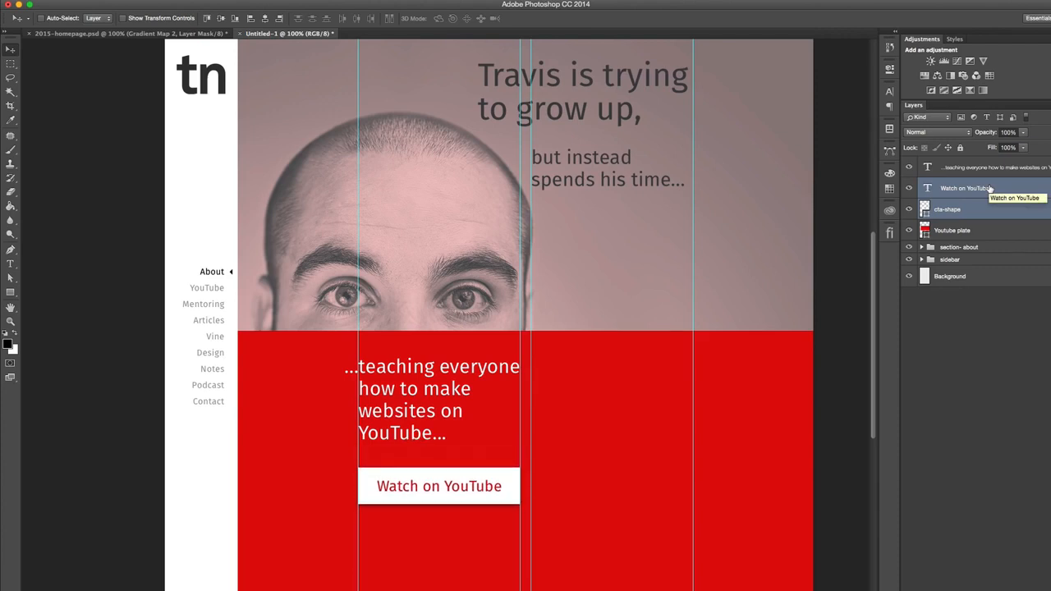
pyautogui.press('super+semicolon')
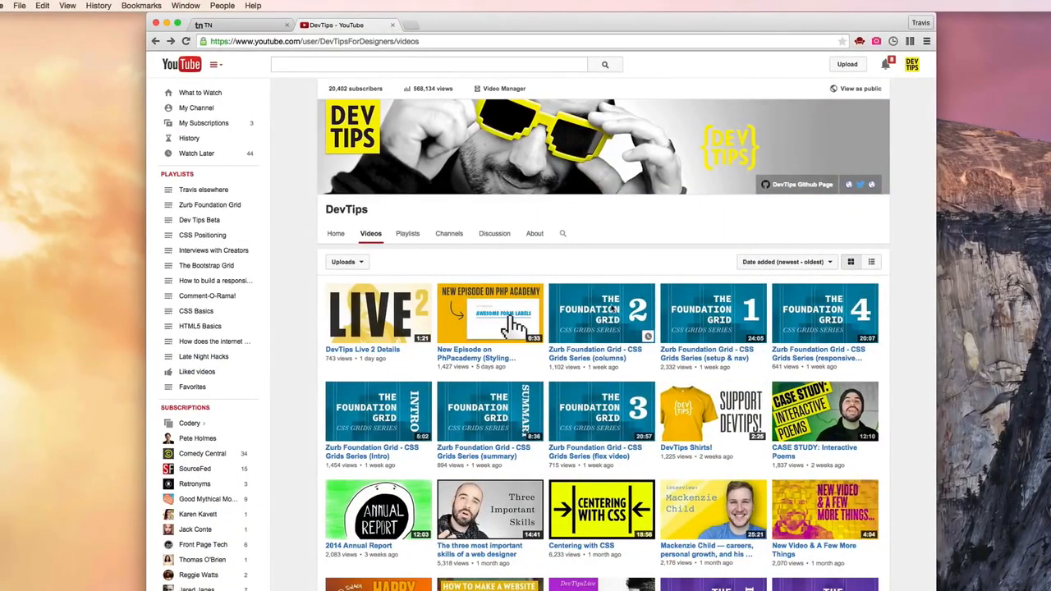
# - Switch to the browser's DevTips videos page and open the Bootstrap Grid (Intro) thumbnail's image URL in a new tab
pyautogui.scroll(-3, 611, 308)
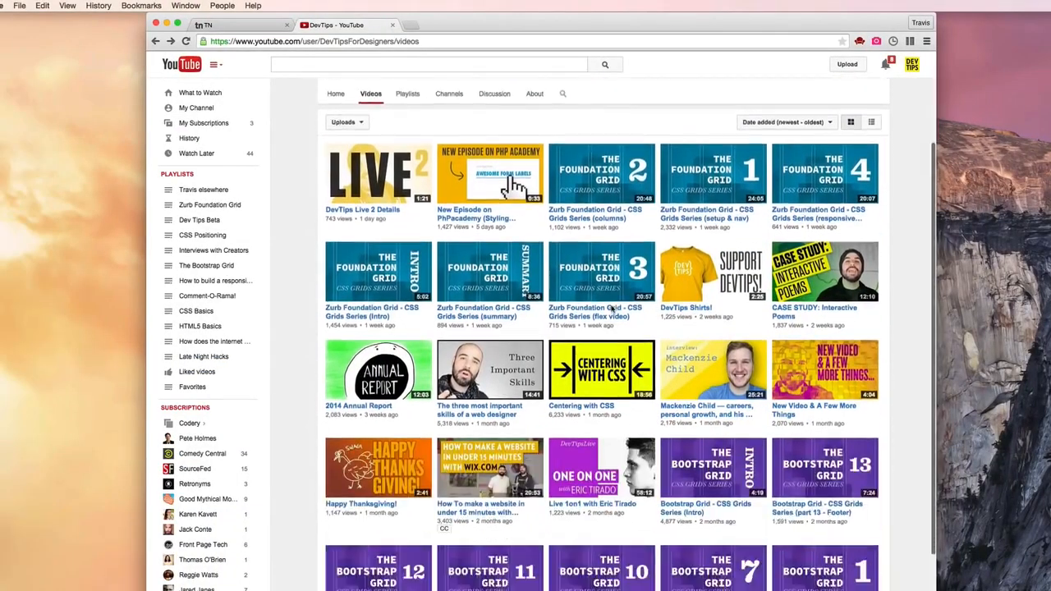
pyautogui.scroll(-3, 611, 309)
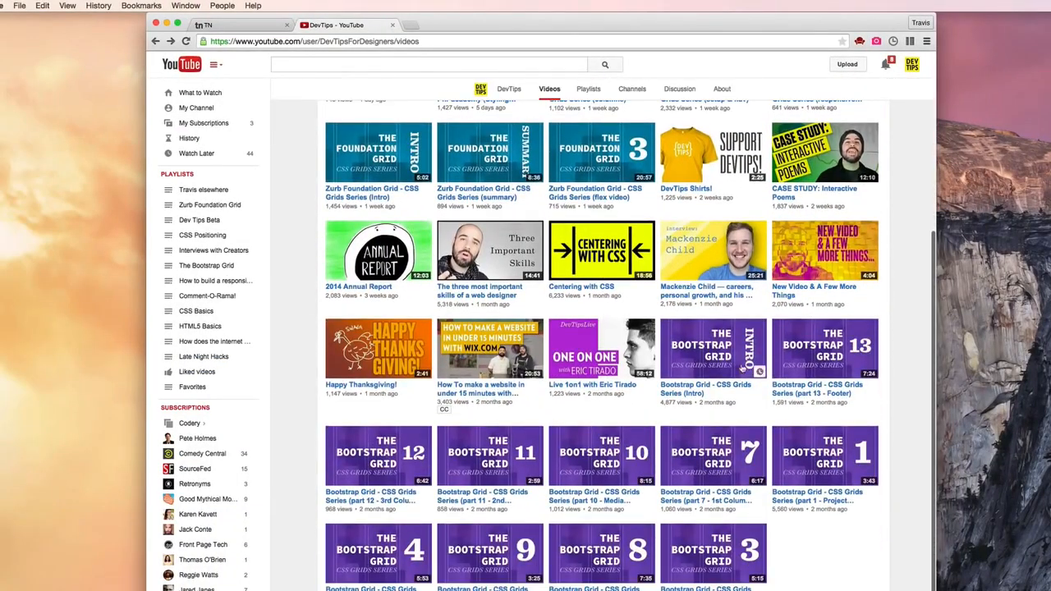
pyautogui.rightClick(718, 348)
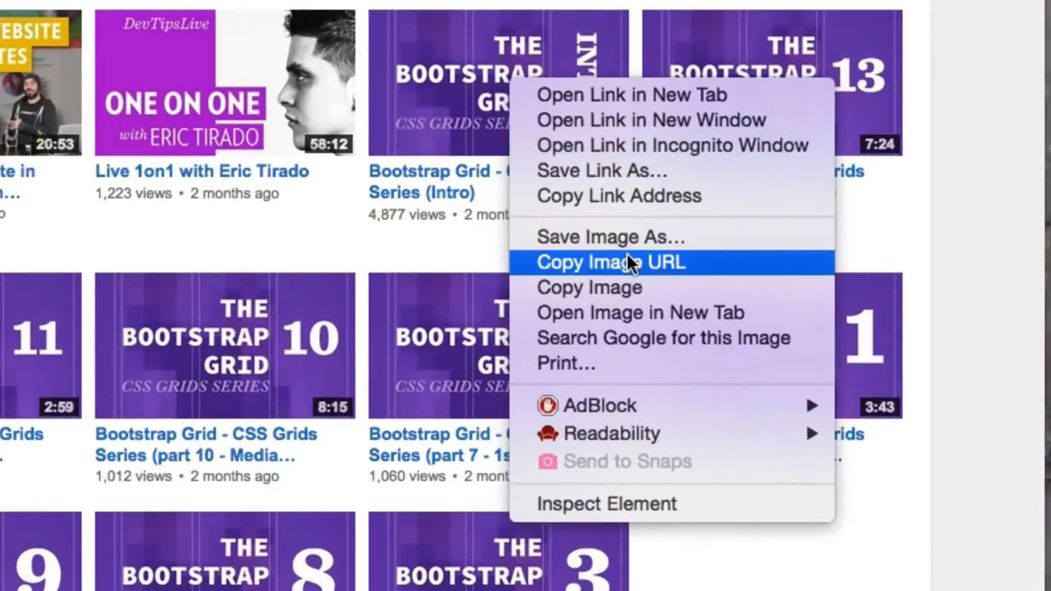
pyautogui.click(628, 261)
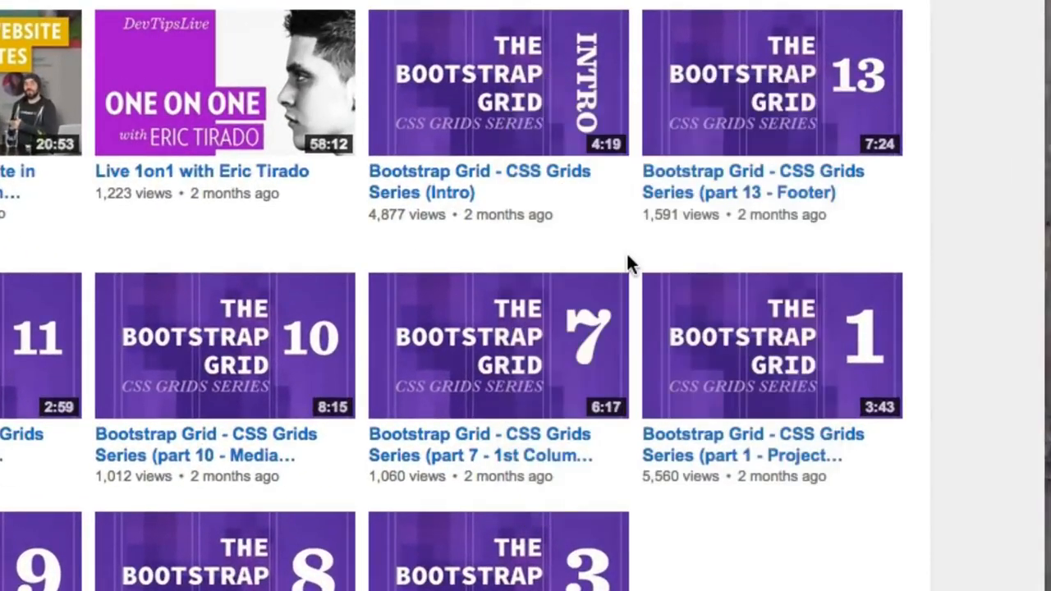
pyautogui.hotkey('ctrl', 't')
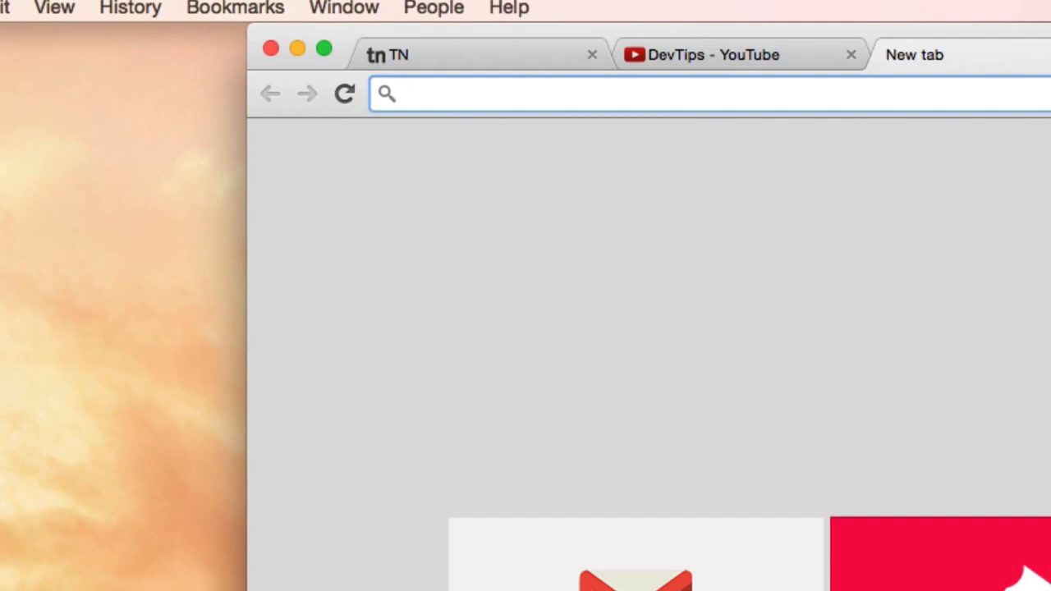
pyautogui.press('super+v')
pyautogui.press('Return')
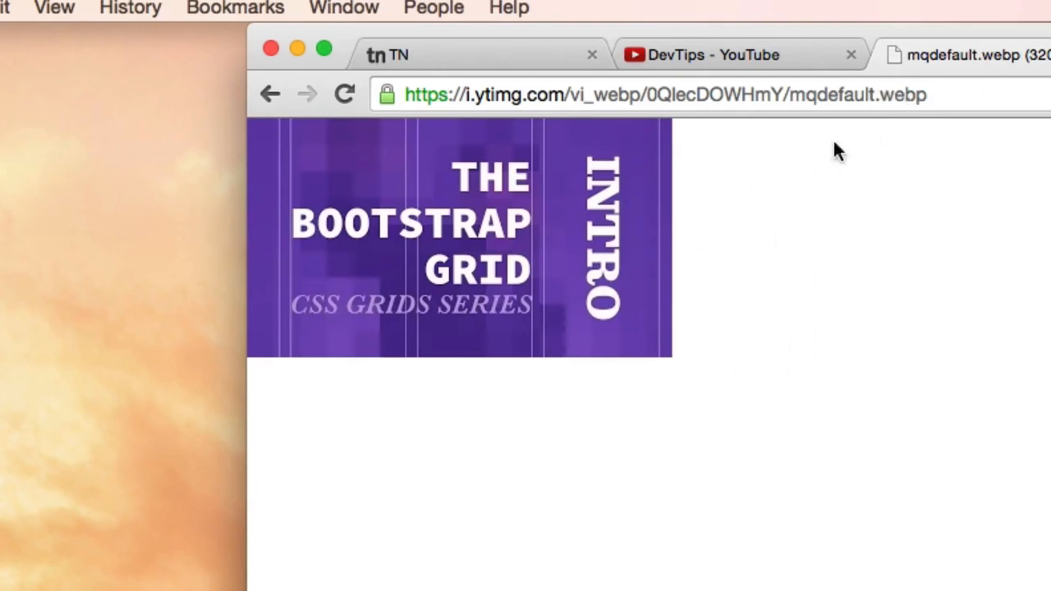
# - Try to take the mqdefault.webp thumbnail out of the browser page onto the desktop
pyautogui.moveTo(444, 192); pyautogui.dragTo(1050, 411)
pyautogui.moveTo(454, 220); pyautogui.dragTo(25, 416)
pyautogui.moveTo(546, 169); pyautogui.dragTo(117, 484)
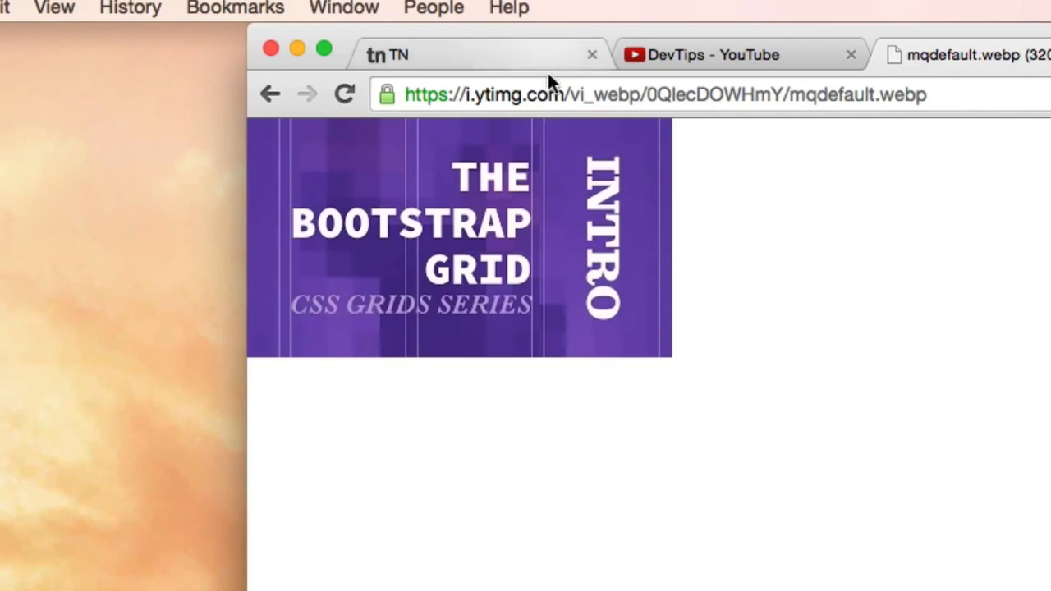
# - Load the thumbnail's JPG version by changing "vi_webp" to "vi" and "webp" to "jpg" in its address, and save mqdefault.jpg to the desktop
pyautogui.click(586, 96)
pyautogui.click(581, 96)
pyautogui.press('Right')
pyautogui.hotkey('alt', 'shift', 'Right')
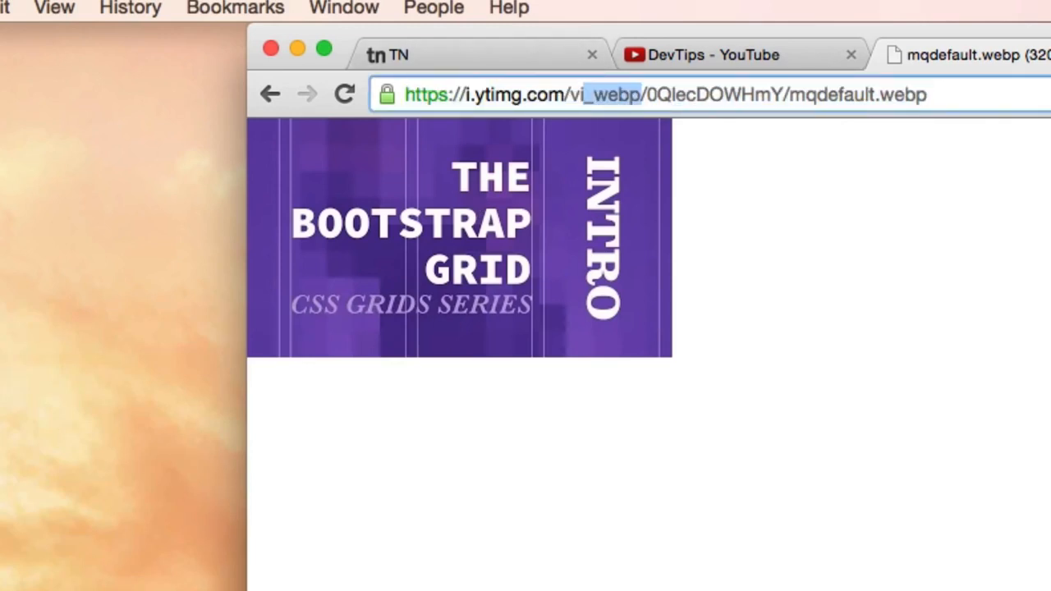
pyautogui.press('BackSpace')
pyautogui.press('Right')
pyautogui.press('super+Right')
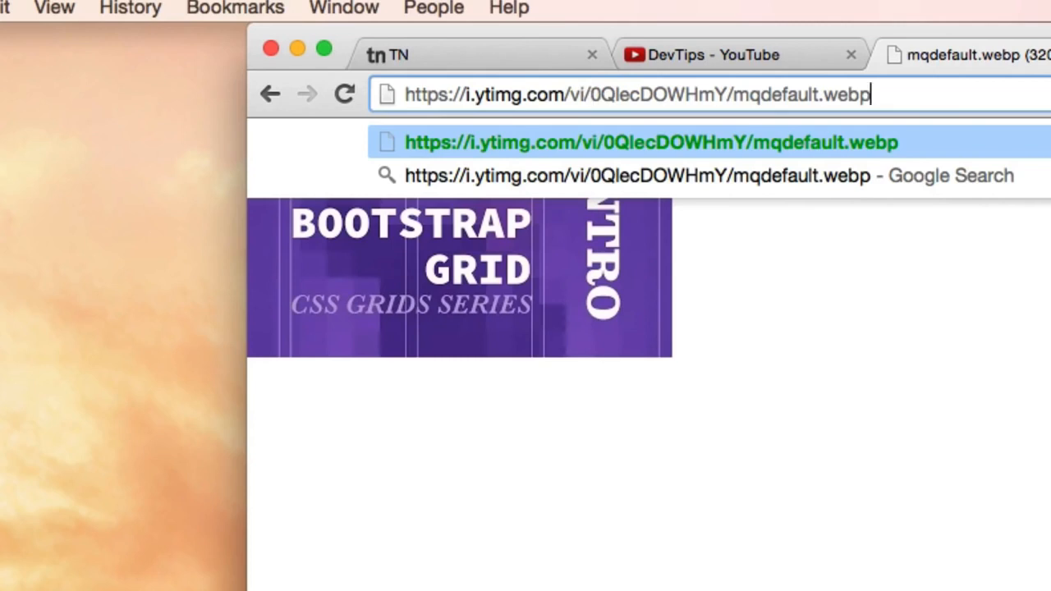
pyautogui.press('BackSpace')
pyautogui.press('BackSpace')
pyautogui.press('BackSpace')
pyautogui.press('BackSpace')
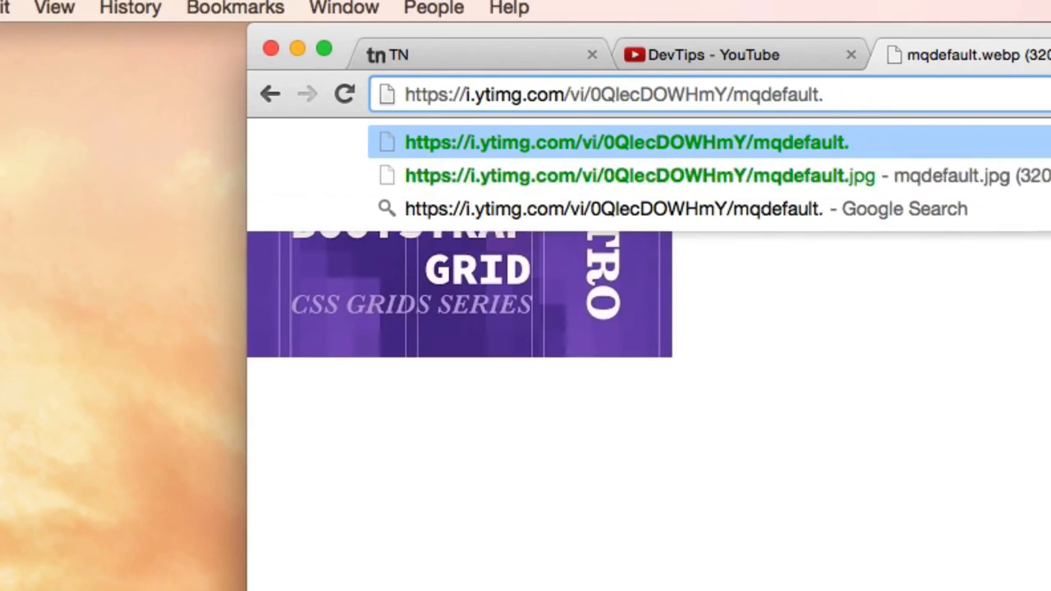
pyautogui.write('jpg')
pyautogui.press('Return')
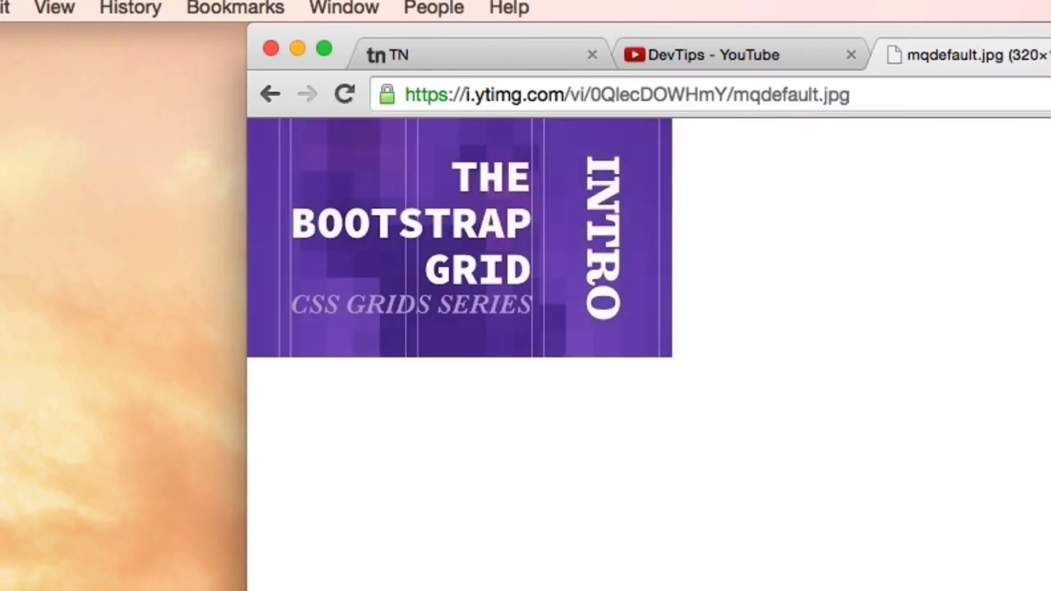
pyautogui.moveTo(457, 197); pyautogui.dragTo(131, 353)
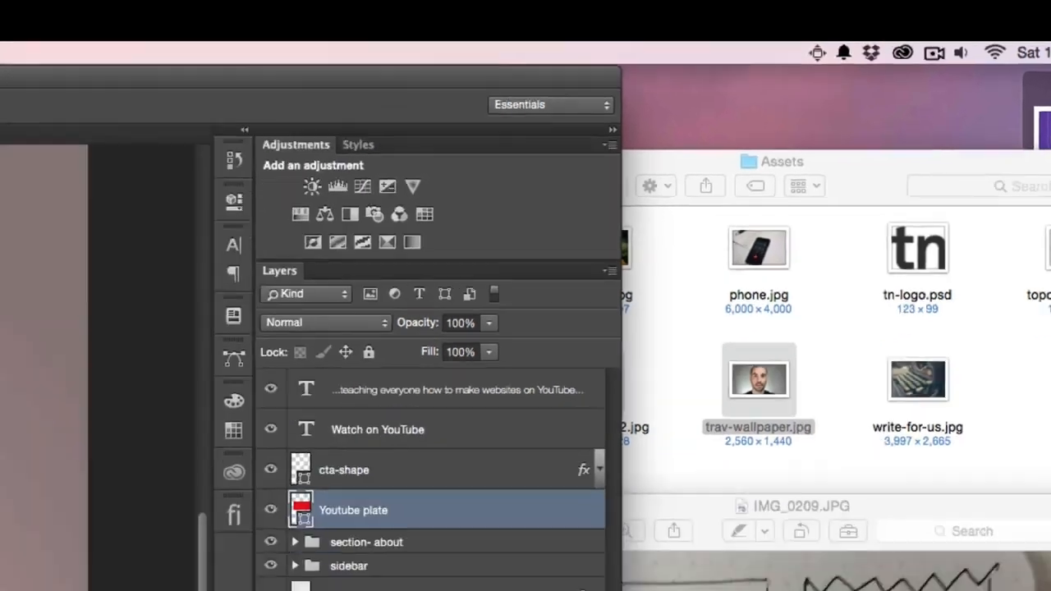
# - Place mqdefault.jpg from the desktop on the red plate and scale it to fit between the two rightmost guides
pyautogui.moveTo(1044, 127); pyautogui.dragTo(654, 434)
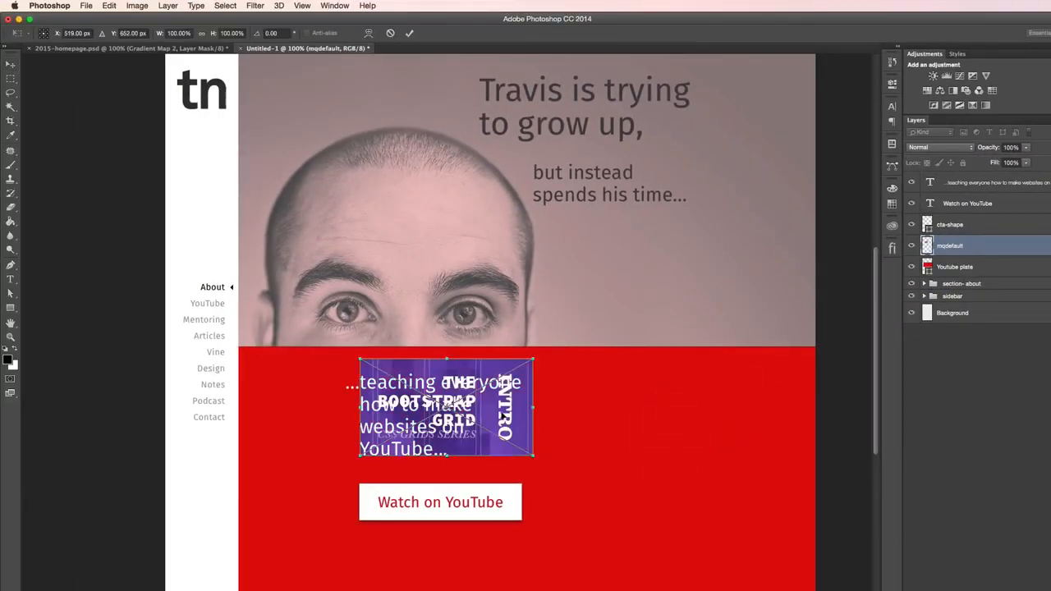
pyautogui.press('Return')
pyautogui.moveTo(503, 415); pyautogui.dragTo(653, 463)
pyautogui.hotkey('ctrl', 't')
pyautogui.moveTo(696, 404); pyautogui.dragTo(674, 396)
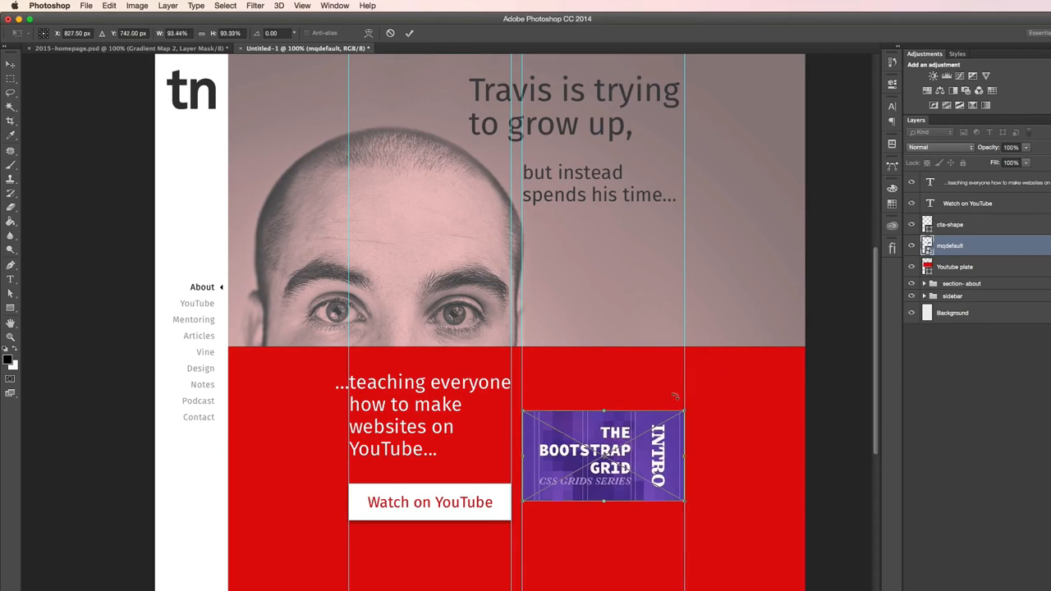
pyautogui.press('Return')
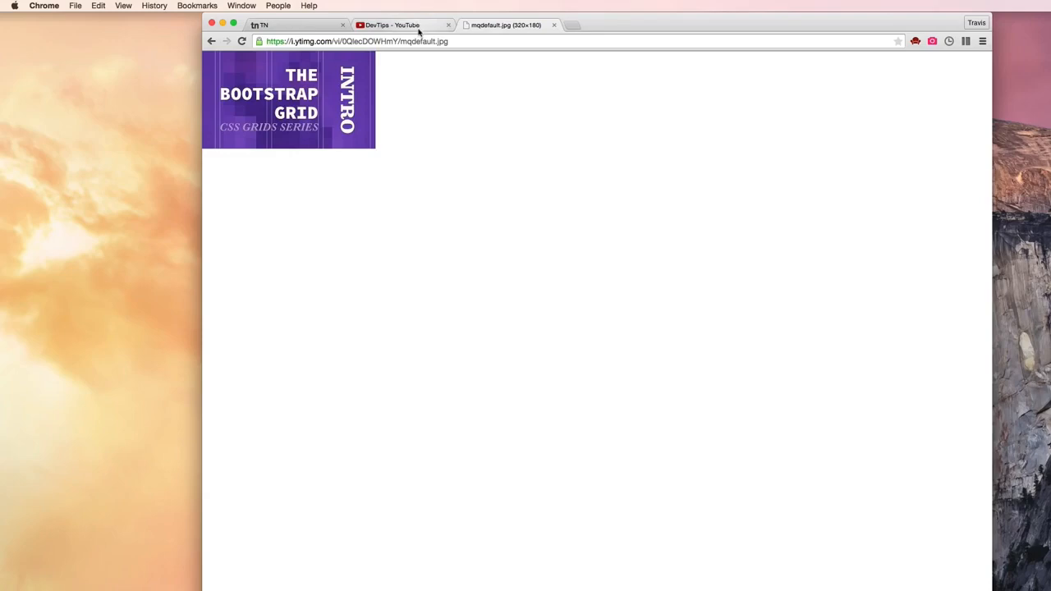
# - Save the JPG versions of four more DevTips video thumbnails from the browser to the desktop as mqdefault-1.jpg to mqdefault-4.jpg
pyautogui.click(418, 27)
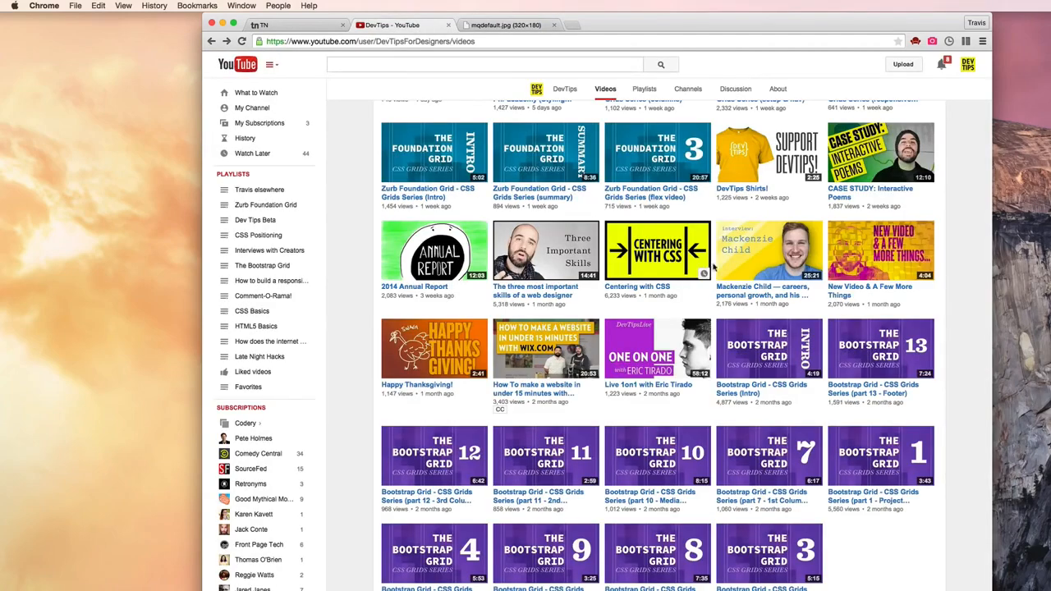
pyautogui.rightClick(884, 141)
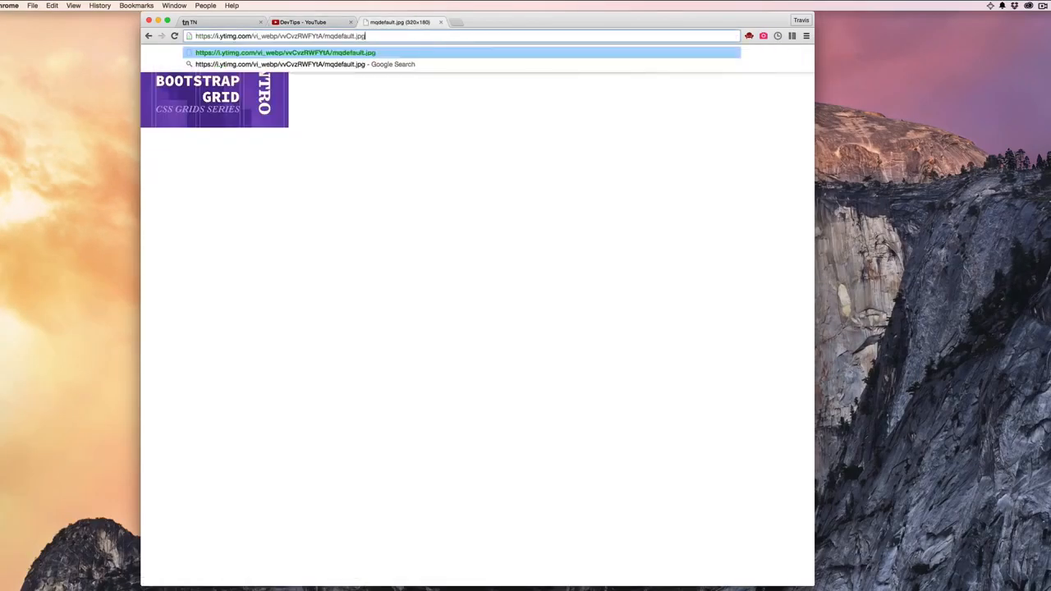
pyautogui.press('Return')
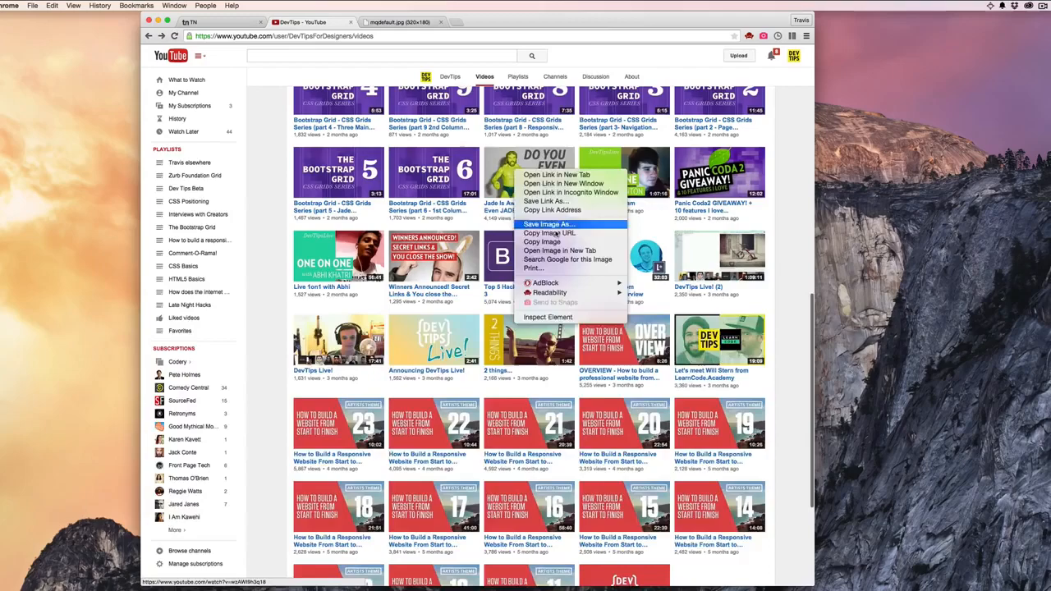
pyautogui.click(610, 348)
pyautogui.rightClick(529, 167)
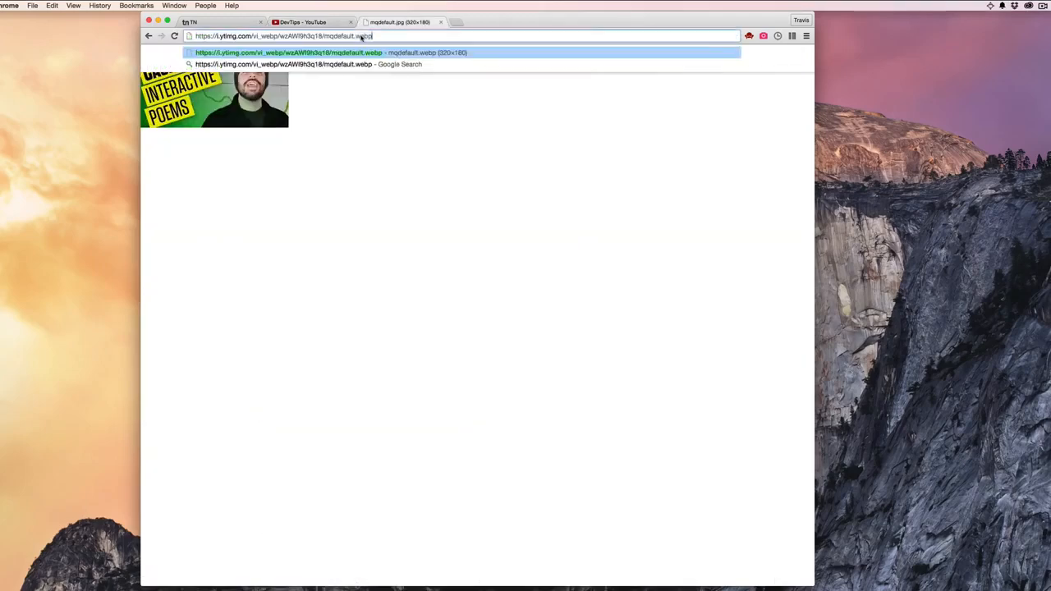
pyautogui.press('Return')
pyautogui.click(299, 22)
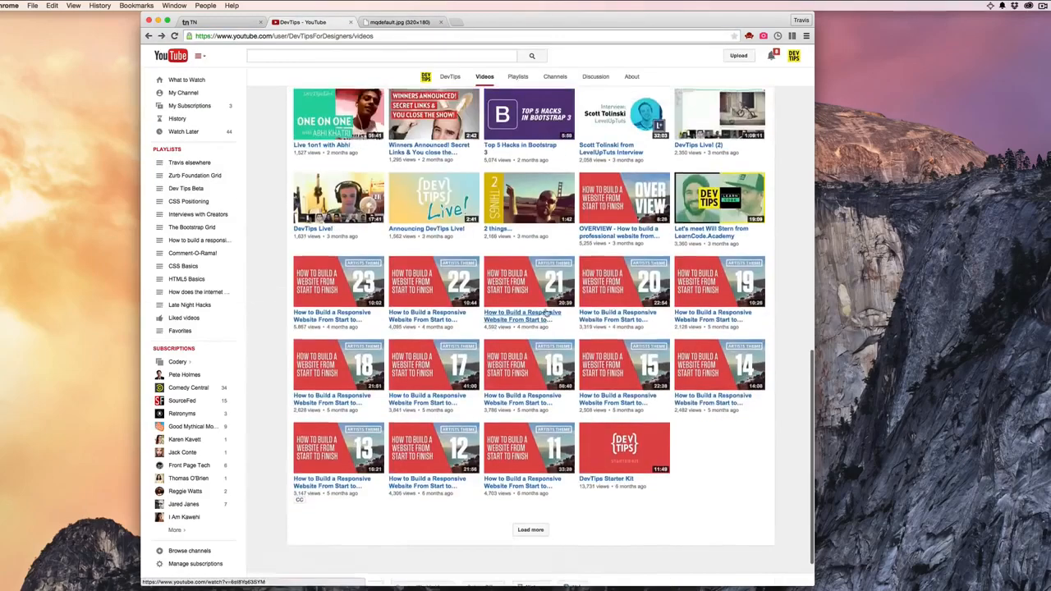
pyautogui.rightClick(342, 472)
pyautogui.click(429, 513)
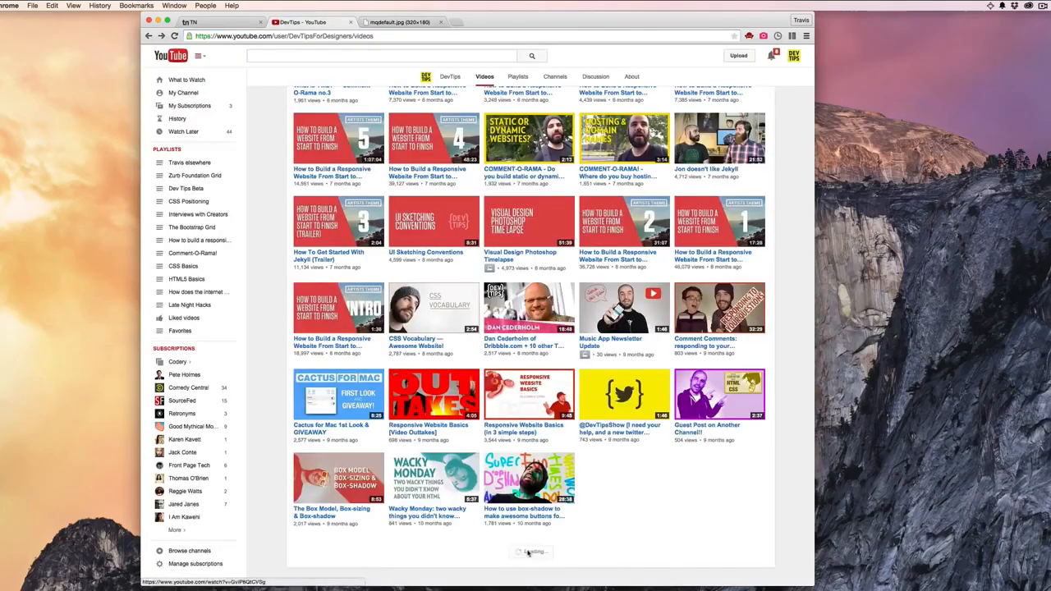
pyautogui.scroll(-5, 526, 328)
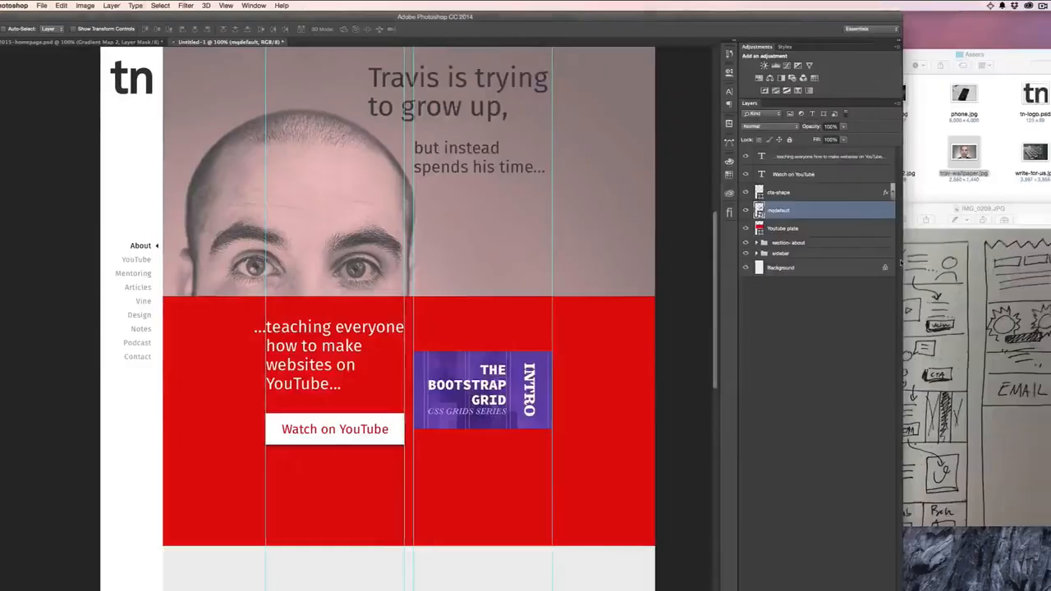
# - Place mqdefault-1.jpg through mqdefault-4.jpg from the desktop into the homepage document, keeping their default size
pyautogui.press('super+Tab')
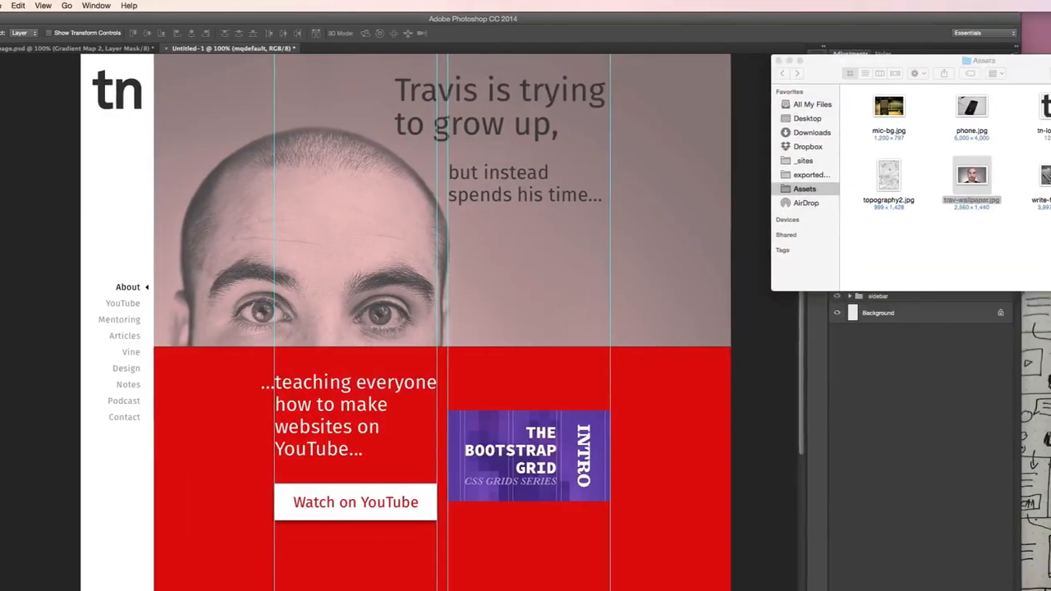
pyautogui.moveTo(1047, 49); pyautogui.dragTo(1013, 404)
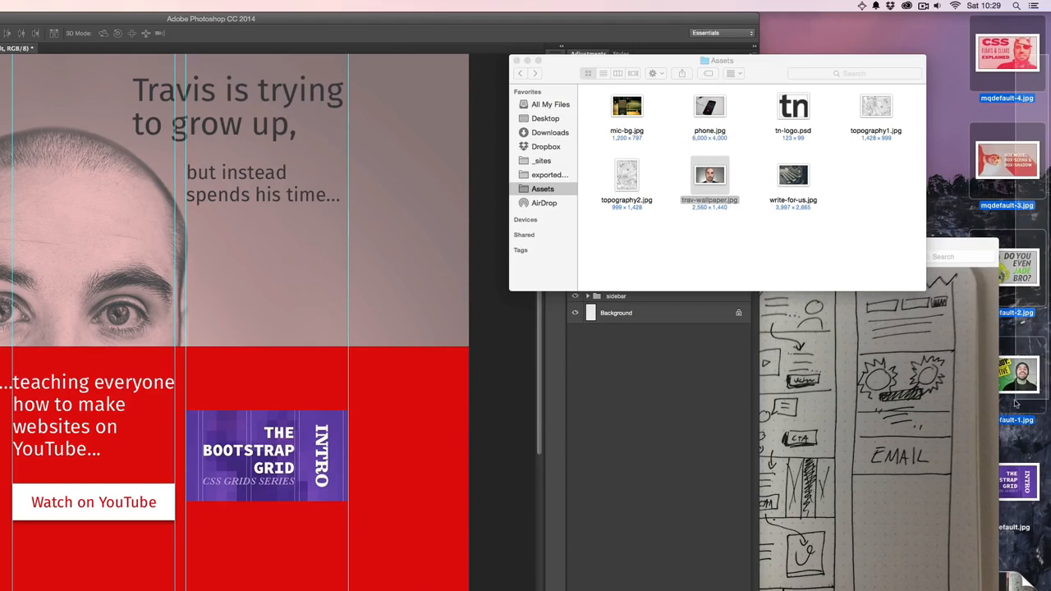
pyautogui.moveTo(1026, 190); pyautogui.dragTo(334, 458)
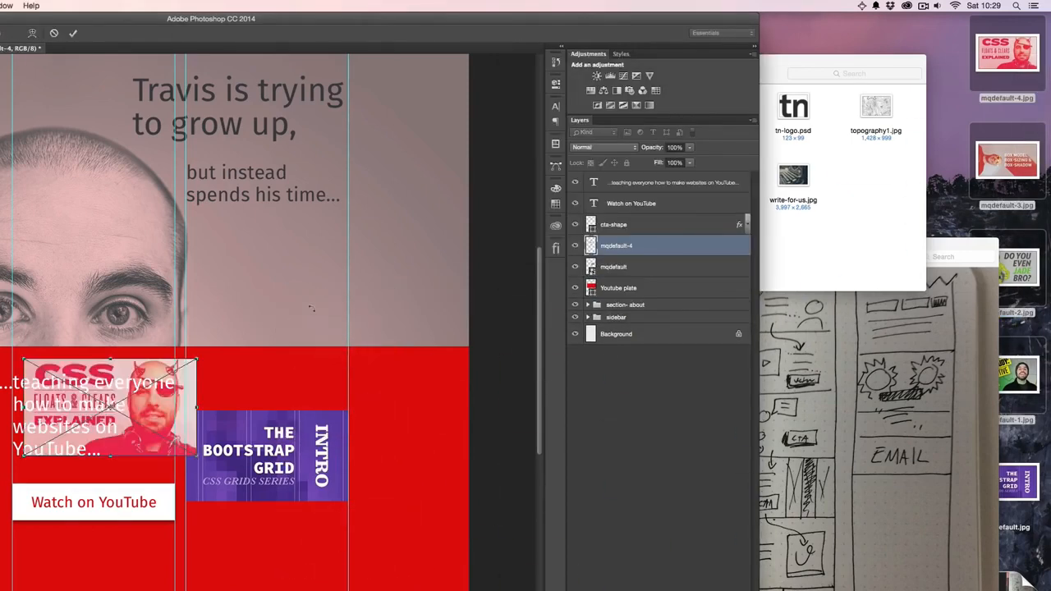
pyautogui.press('Return')
pyautogui.press('Return')
pyautogui.press('Return')
pyautogui.press('Return')
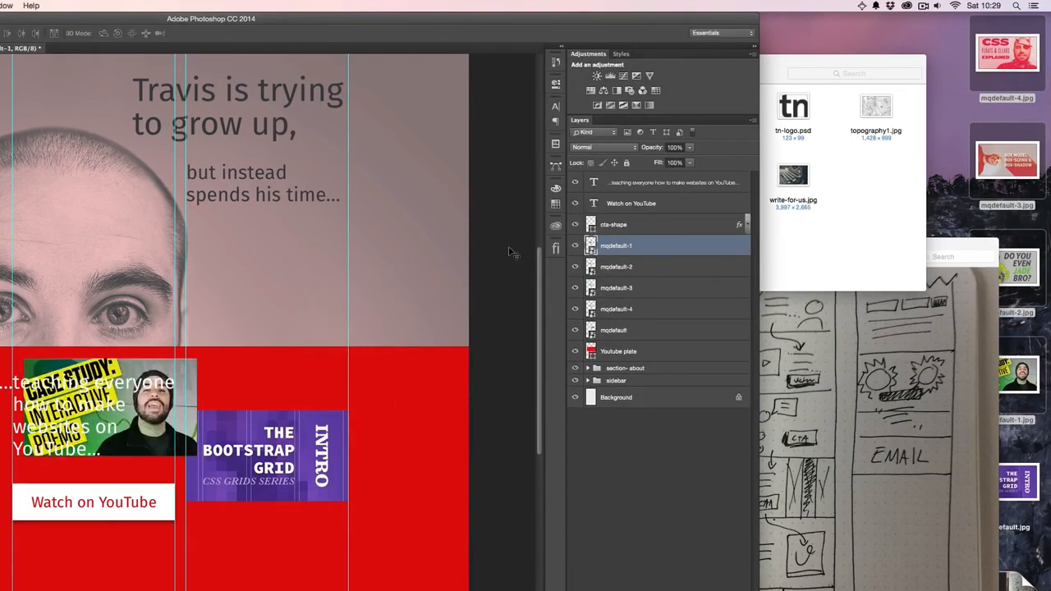
# - Group the layers mqdefault-1 to mqdefault-4 and name the group "bg thumbs"
pyautogui.keyDown('shift'); pyautogui.click(646, 311); pyautogui.keyUp('shift')
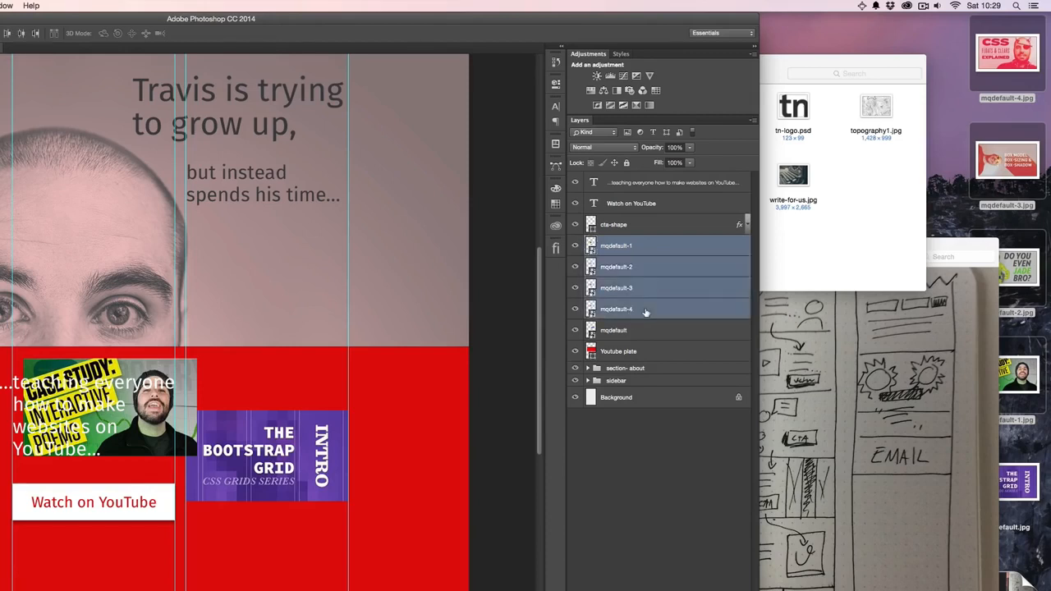
pyautogui.press('super+g')
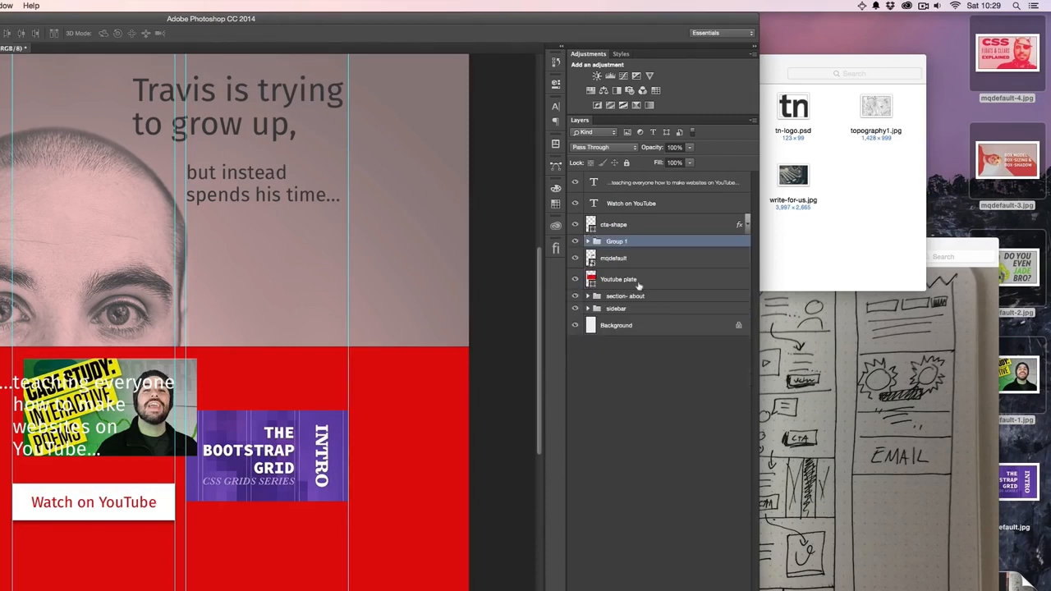
pyautogui.doubleClick(617, 241)
pyautogui.write('bo thumbs')
pyautogui.press('Return')
# - Move the bg thumbs group off the text column so it partly overlaps the Bootstrap Grid thumbnail
pyautogui.moveTo(156, 378); pyautogui.dragTo(330, 561)
pyautogui.moveTo(482, 488); pyautogui.dragTo(491, 417)
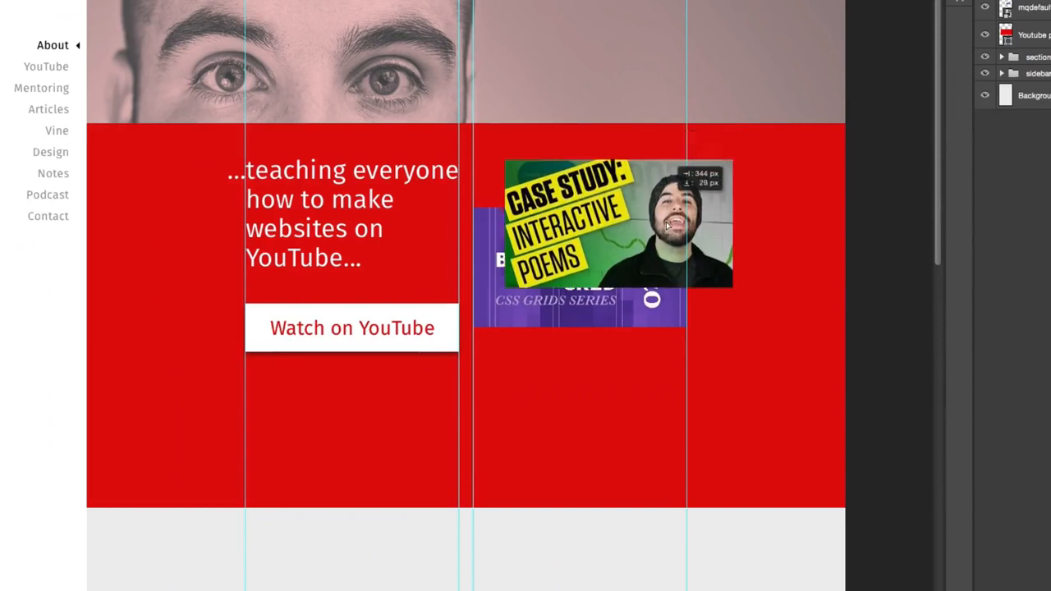
pyautogui.moveTo(671, 323); pyautogui.dragTo(672, 323)
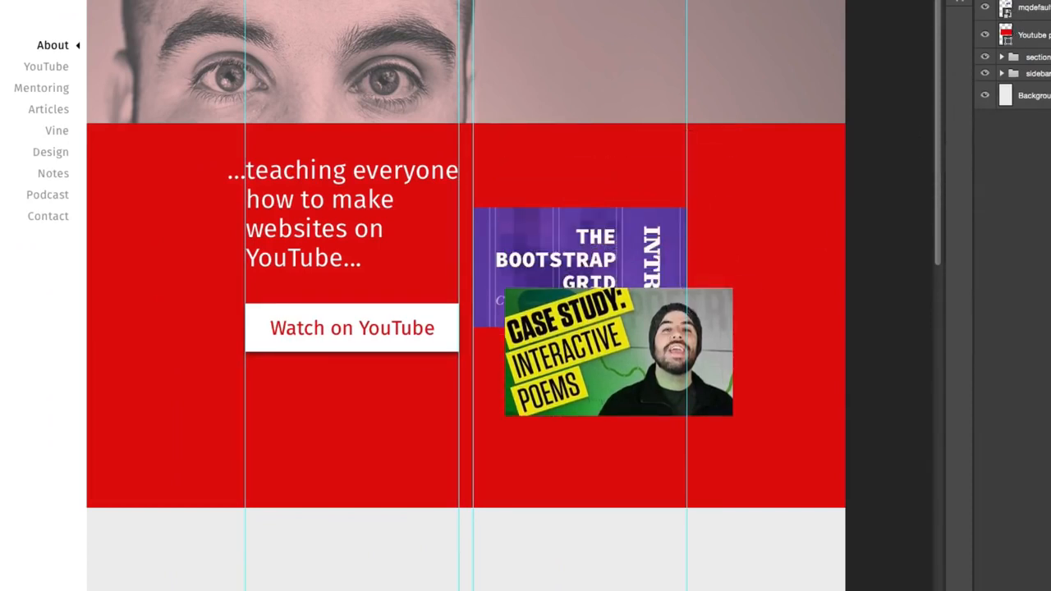
# - Spread the four thumbnails inside bg thumbs into one vertical column, with mqdefault-1 uppermost and mqdefault-4 below the red plate
pyautogui.click(1001, 0)
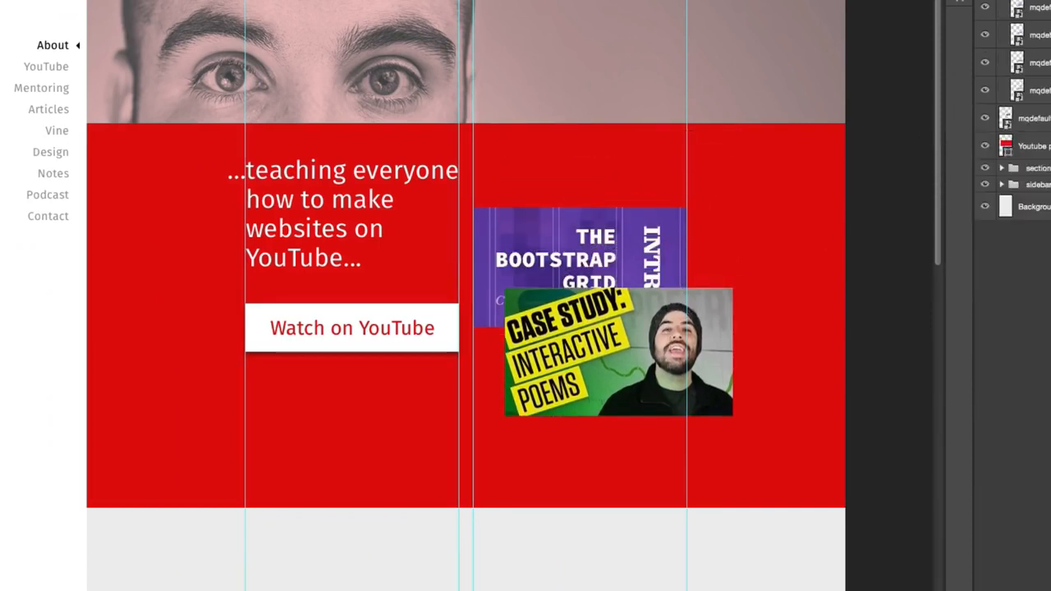
pyautogui.click(1043, 10)
pyautogui.moveTo(773, 289); pyautogui.dragTo(767, 237)
pyautogui.moveTo(768, 109); pyautogui.dragTo(772, 82)
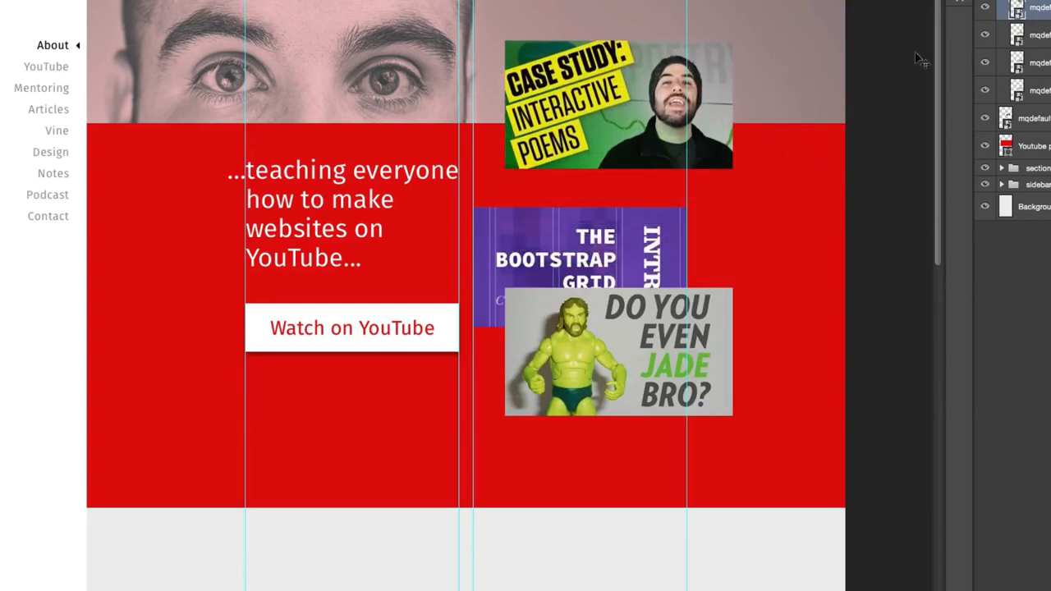
pyautogui.click(1029, 37)
pyautogui.moveTo(788, 369); pyautogui.dragTo(763, 370)
pyautogui.click(1029, 90)
pyautogui.moveTo(873, 183); pyautogui.dragTo(826, 403)
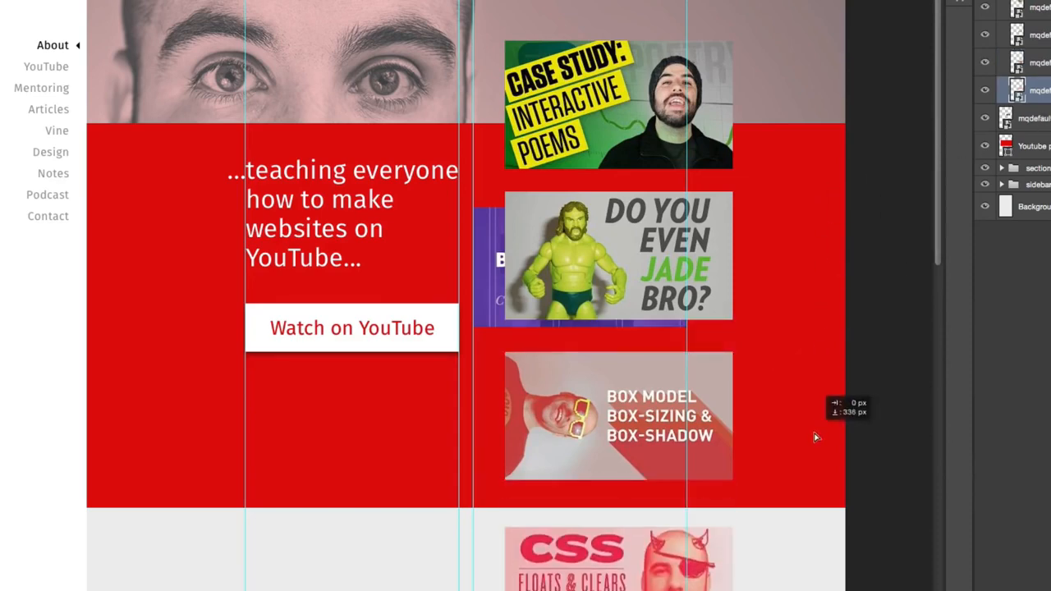
# - Distribute the four bg thumbs thumbnails evenly by their vertical centers
pyautogui.scroll(-2, 786, 283)
pyautogui.scroll(-5, 787, 283)
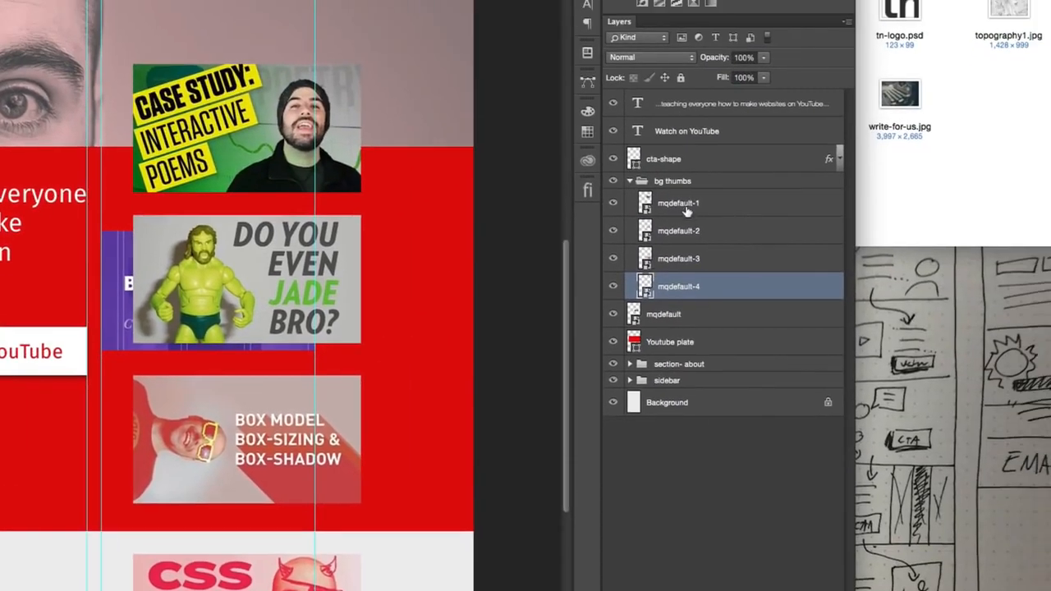
pyautogui.keyDown('shift'); pyautogui.click(1036, 8); pyautogui.keyUp('shift')
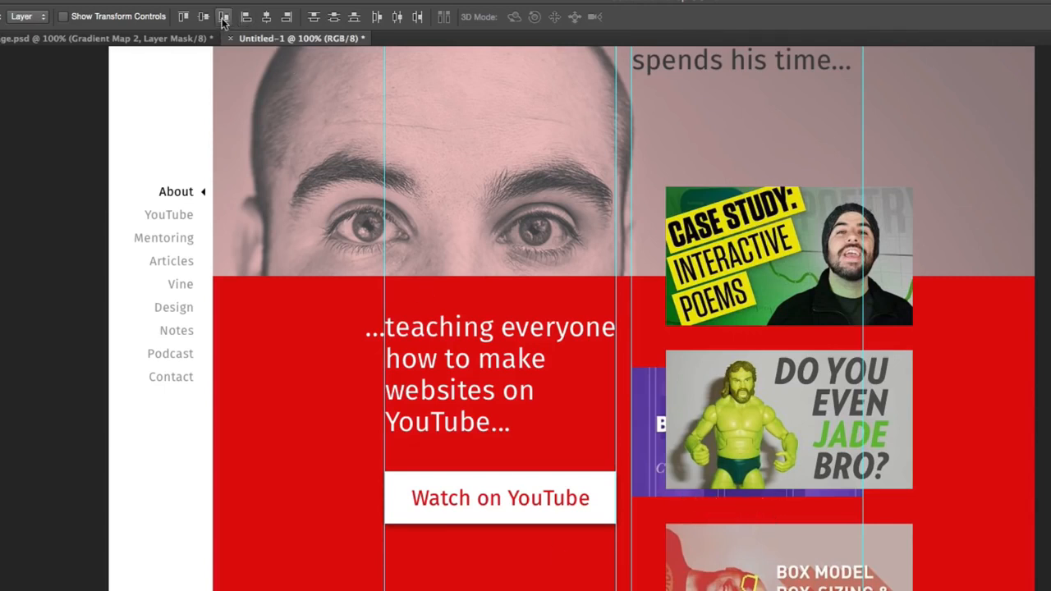
pyautogui.click(334, 18)
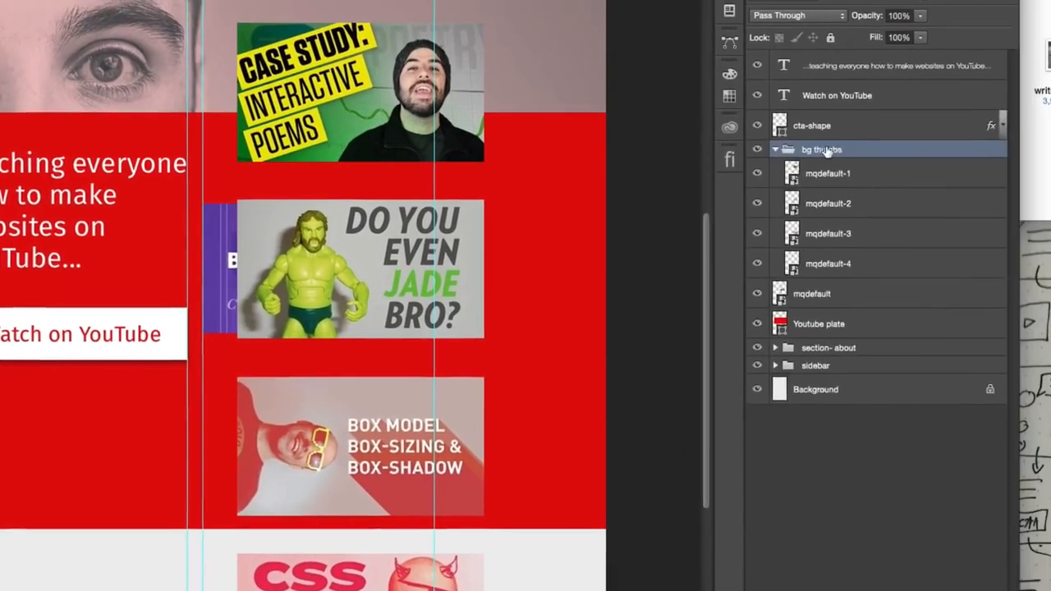
# - Convert the bg thumbs group to a smart object
pyautogui.rightClick(764, 161)
pyautogui.click(836, 273)
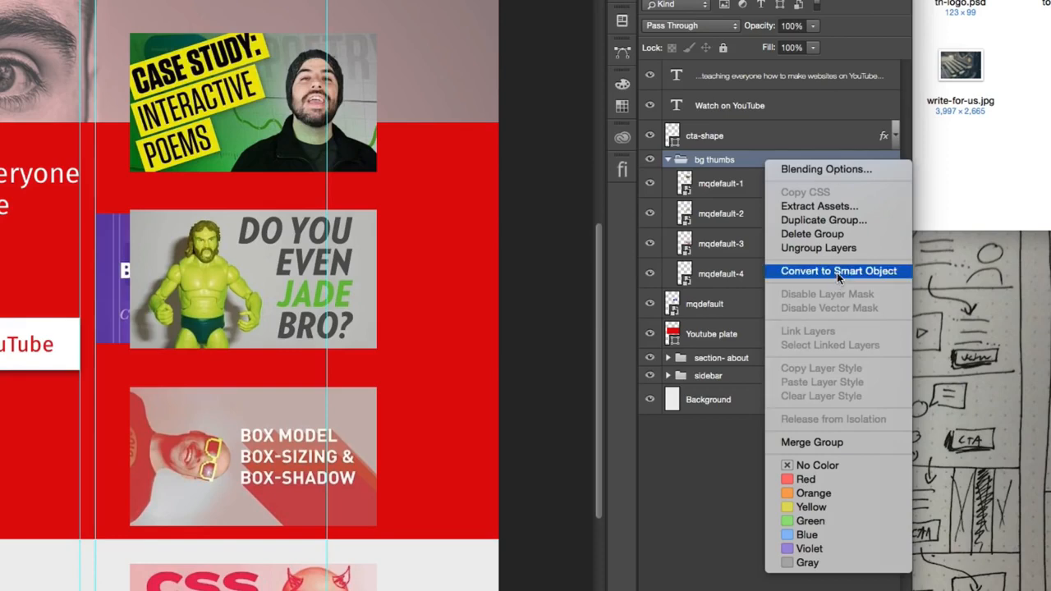
pyautogui.moveTo(722, 166)
pyautogui.mouseDown()
pyautogui.moveTo(725, 95)
pyautogui.moveTo(724, 169)
pyautogui.mouseUp()
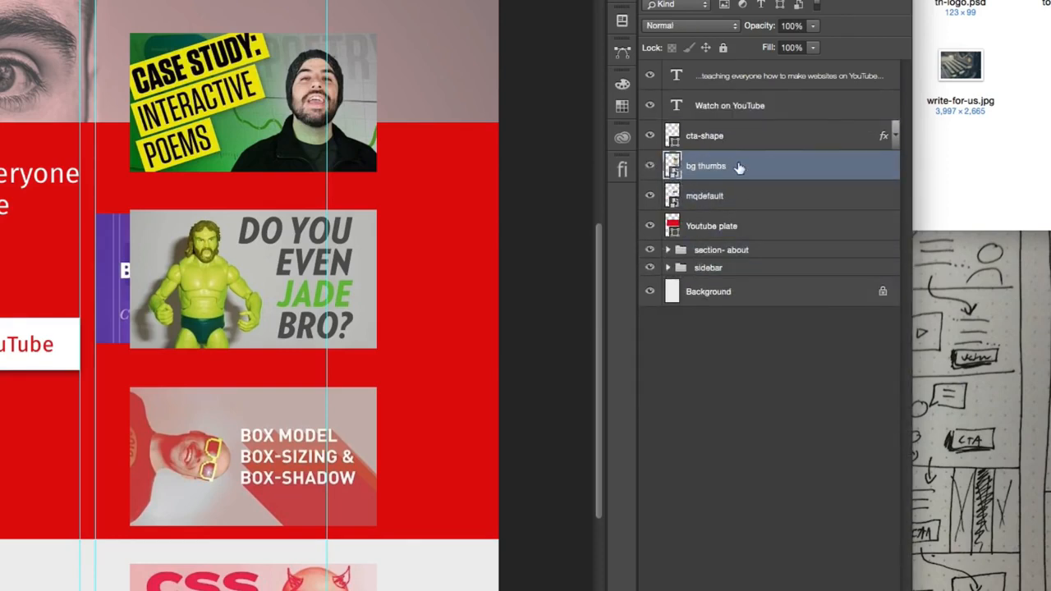
# - Open the bg thumbs smart object's contents to examine its layers, and return to the homepage document
pyautogui.doubleClick(740, 168)
pyautogui.click(966, 237)
pyautogui.doubleClick(672, 165)
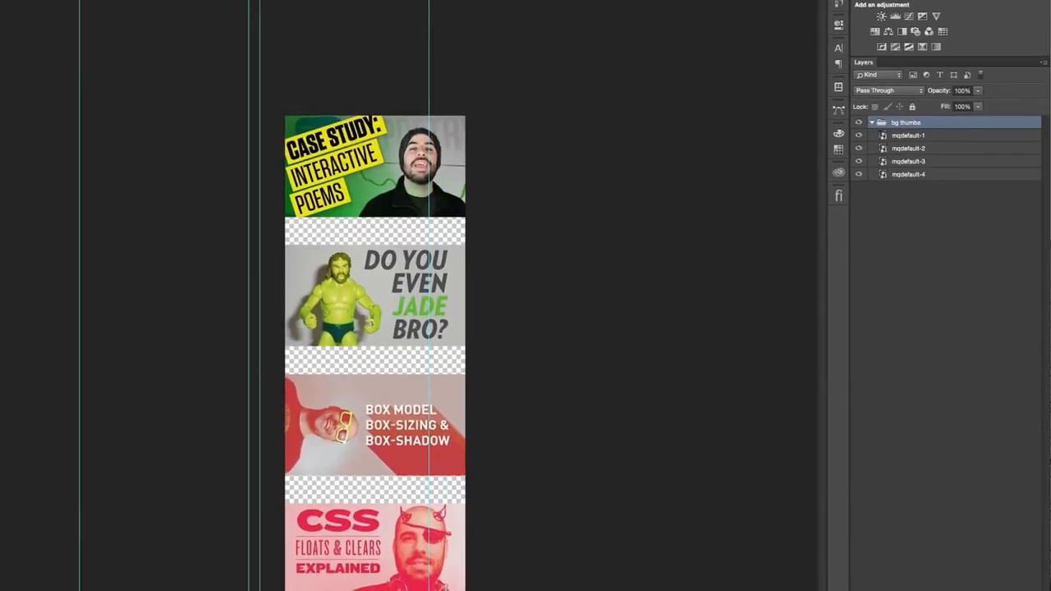
pyautogui.click(238, 0)
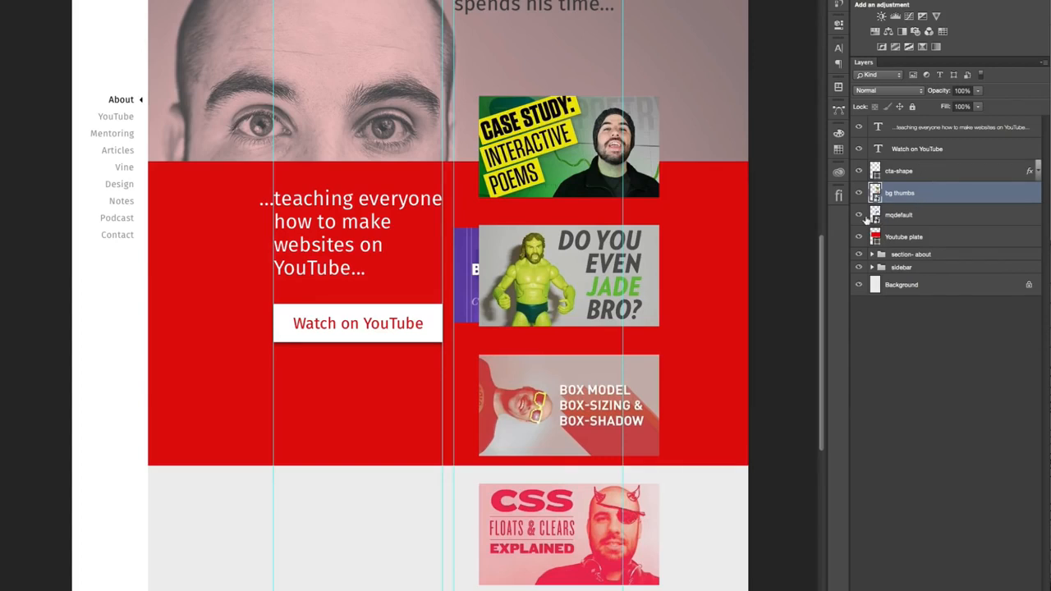
# - Rename the mqdefault layer as "YT Play"
pyautogui.click(898, 215)
pyautogui.doubleClick(898, 215)
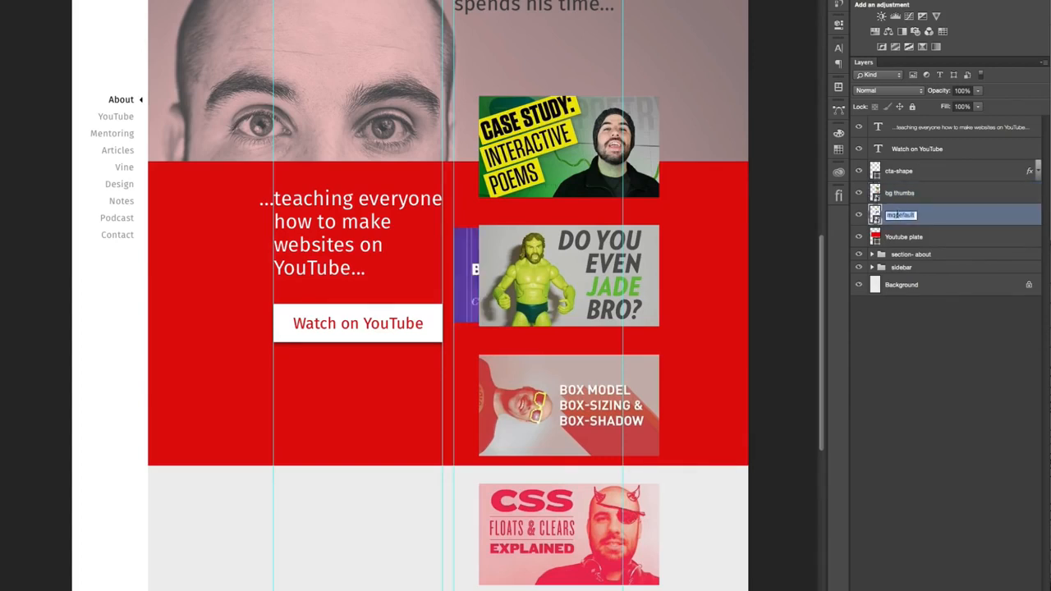
pyautogui.write('YT Play')
pyautogui.press('Return')
# - Scale the bg thumbs smart object down proportionally so its thumbnails are narrower than the Bootstrap Grid thumbnail
pyautogui.click(923, 174)
pyautogui.click(922, 194)
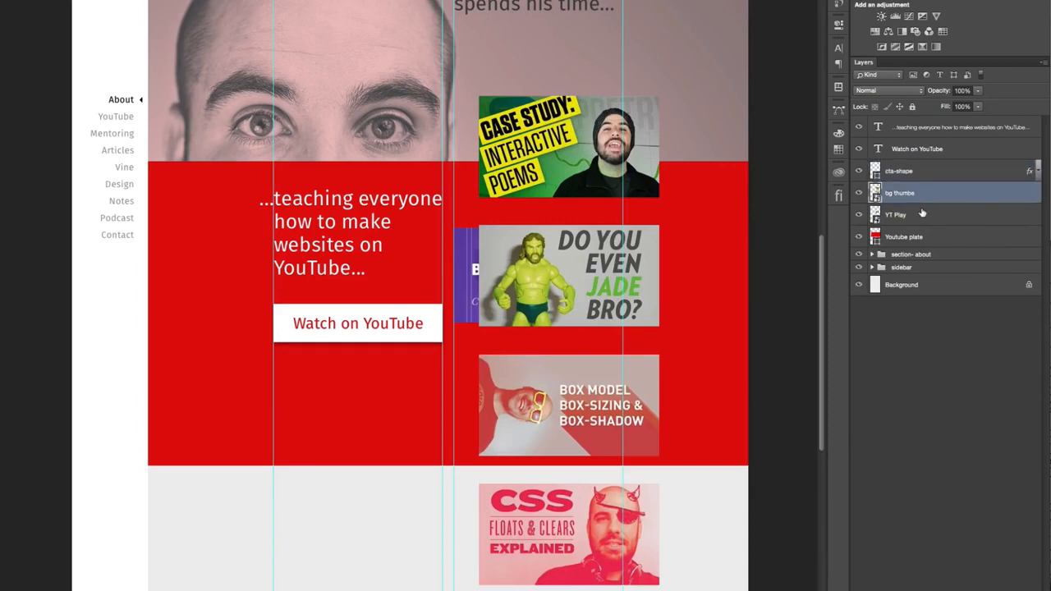
pyautogui.hotkey('ctrl', 't')
pyautogui.moveTo(659, 97); pyautogui.dragTo(639, 150)
pyautogui.moveTo(638, 586); pyautogui.dragTo(581, 492)
pyautogui.press('Return')
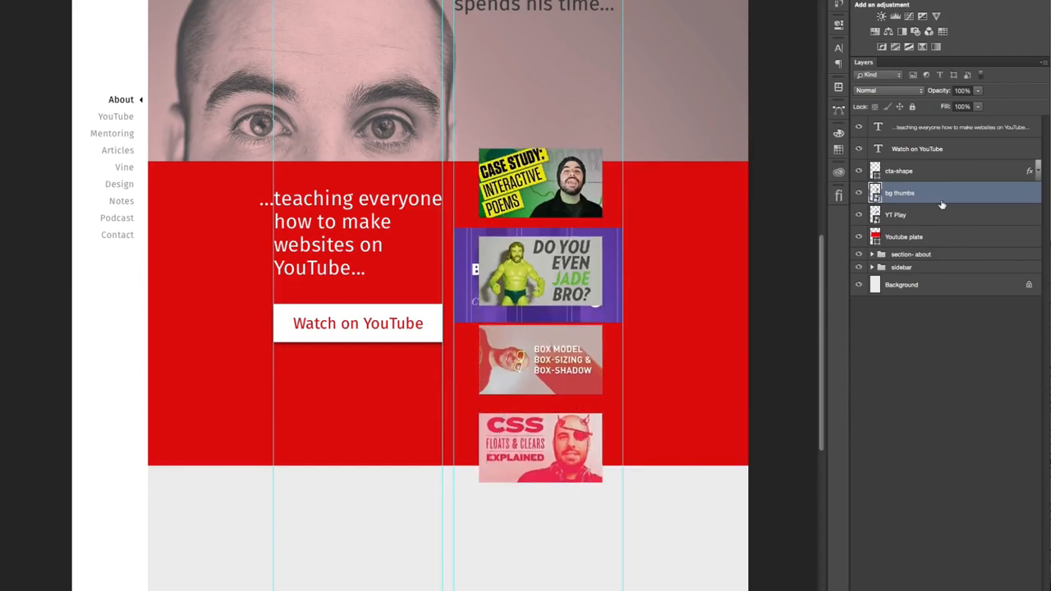
# - Put the bg thumbs layer beneath YT Play and clip it to the Youtube plate
pyautogui.moveTo(942, 197); pyautogui.dragTo(932, 233)
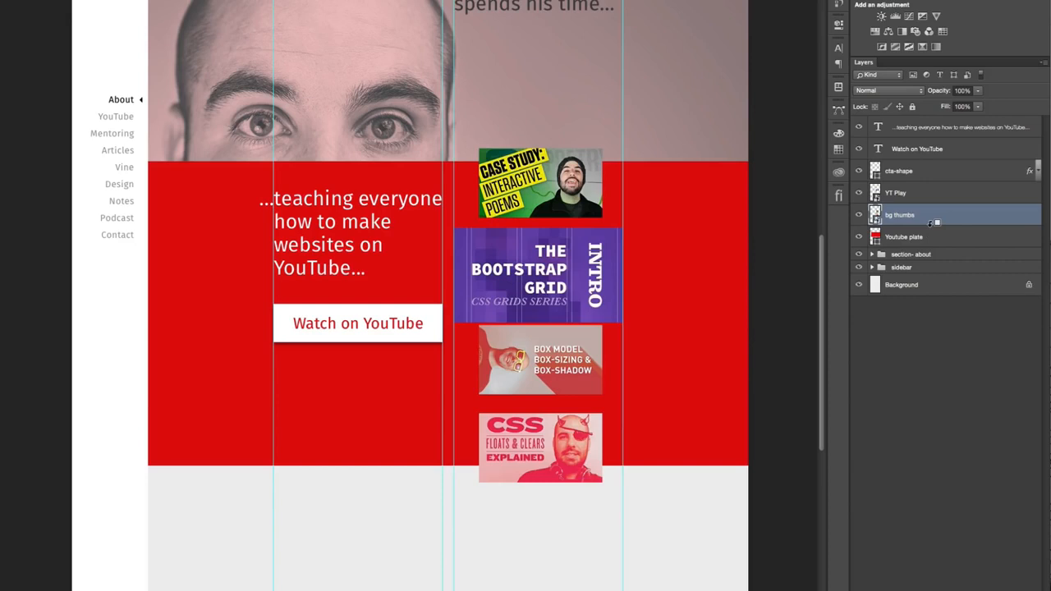
pyautogui.keyDown('alt'); pyautogui.click(929, 225); pyautogui.keyUp('alt')
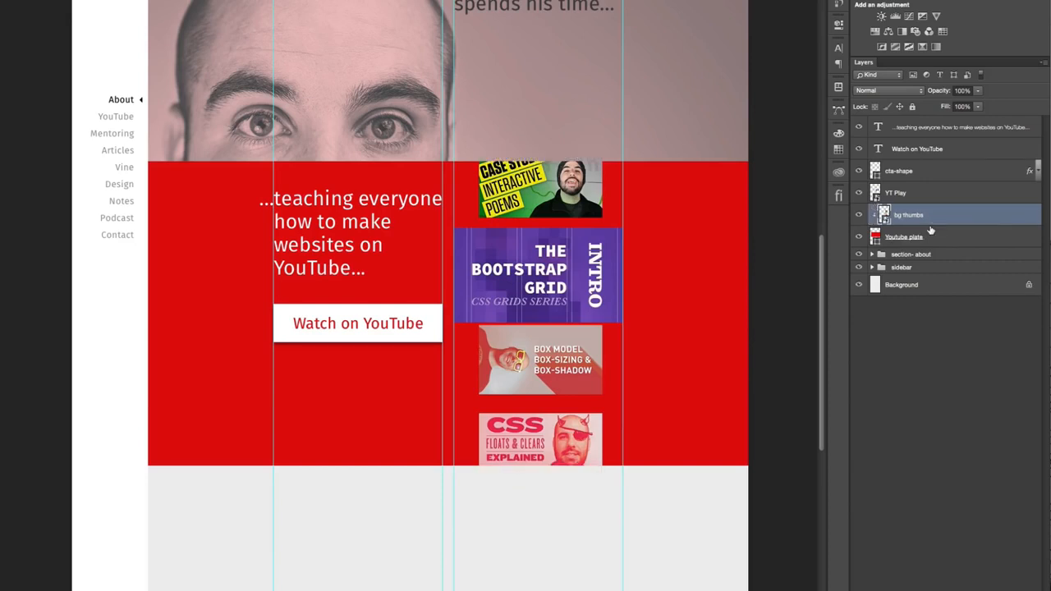
# - Center the YT Play thumbnail vertically on the Youtube plate
pyautogui.click(921, 193)
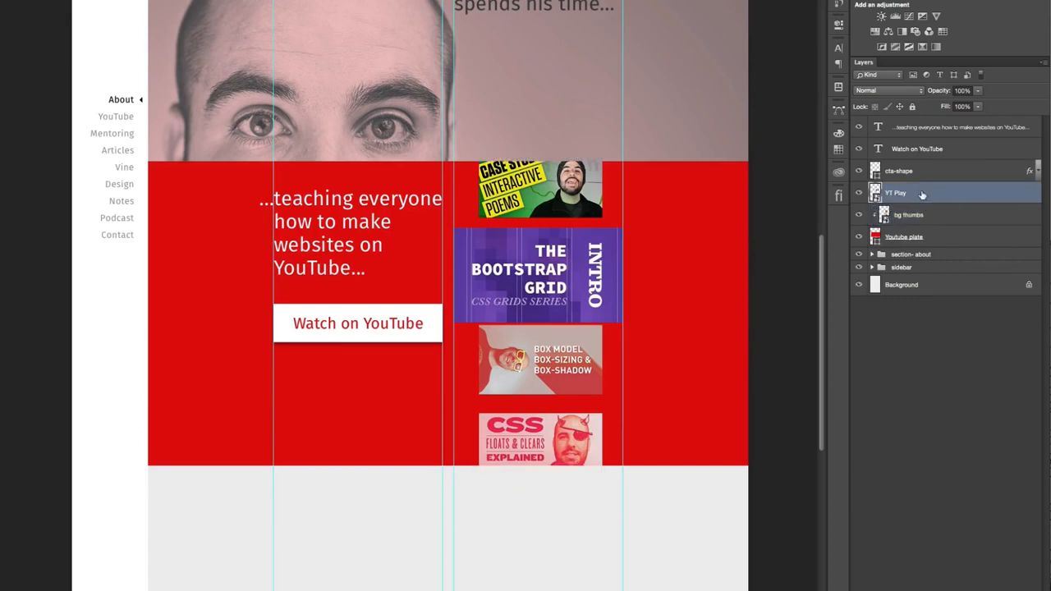
pyautogui.keyDown('super'); pyautogui.click(952, 237); pyautogui.keyUp('super')
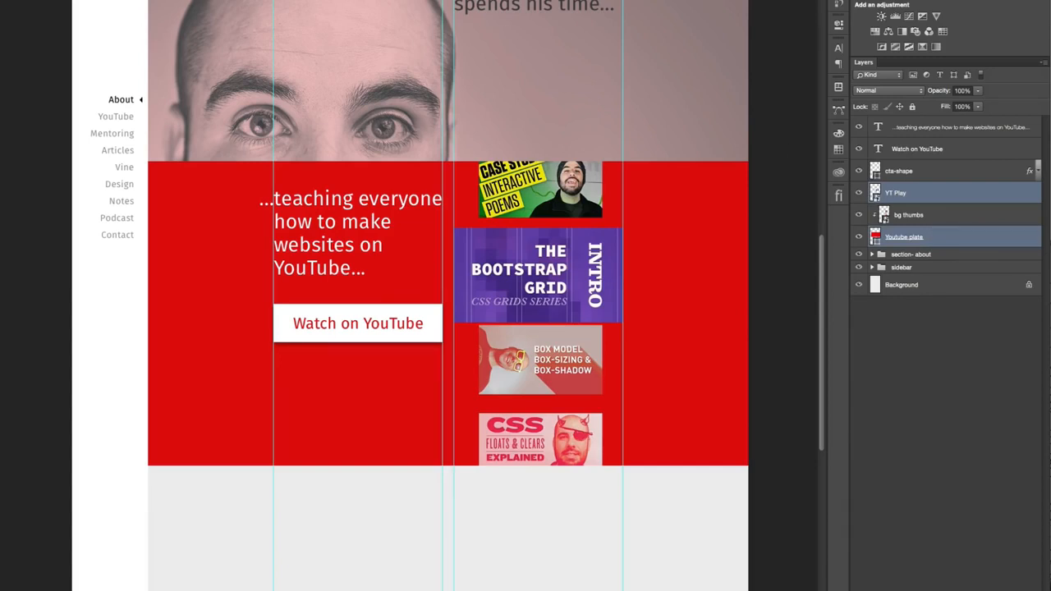
pyautogui.click(190, 2)
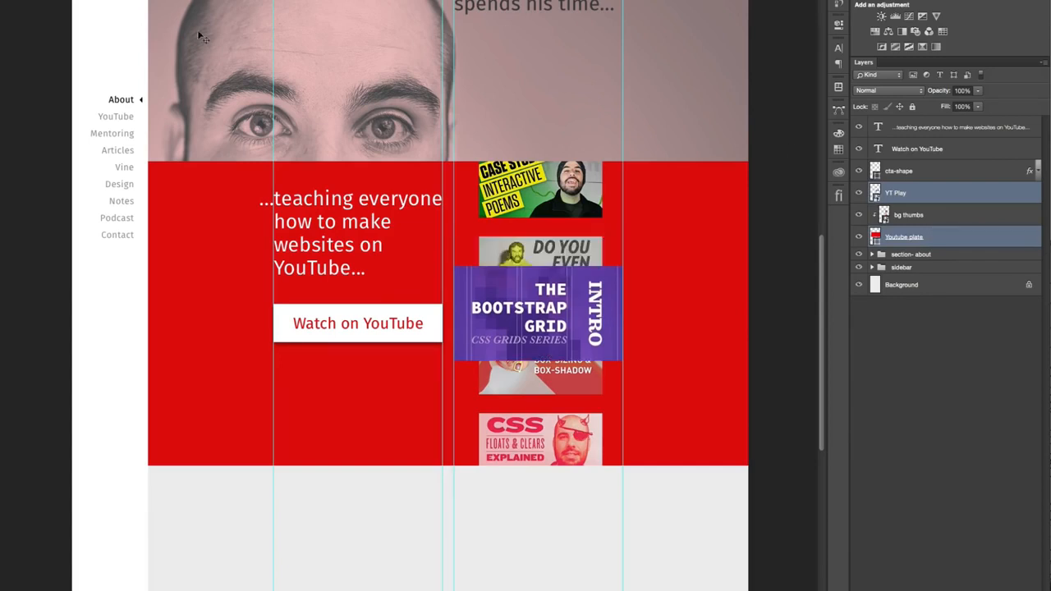
# - Add a drop shadow with 56% opacity, 13% spread and 40 px size to the YT Play layer, and hide the guides
pyautogui.click(938, 197)
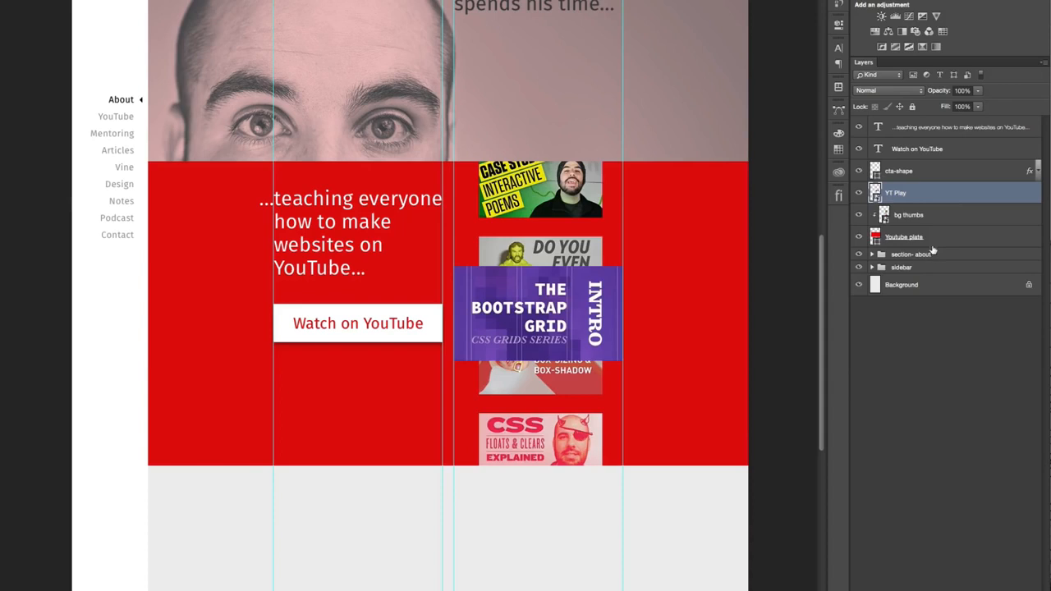
pyautogui.doubleClick(991, 197)
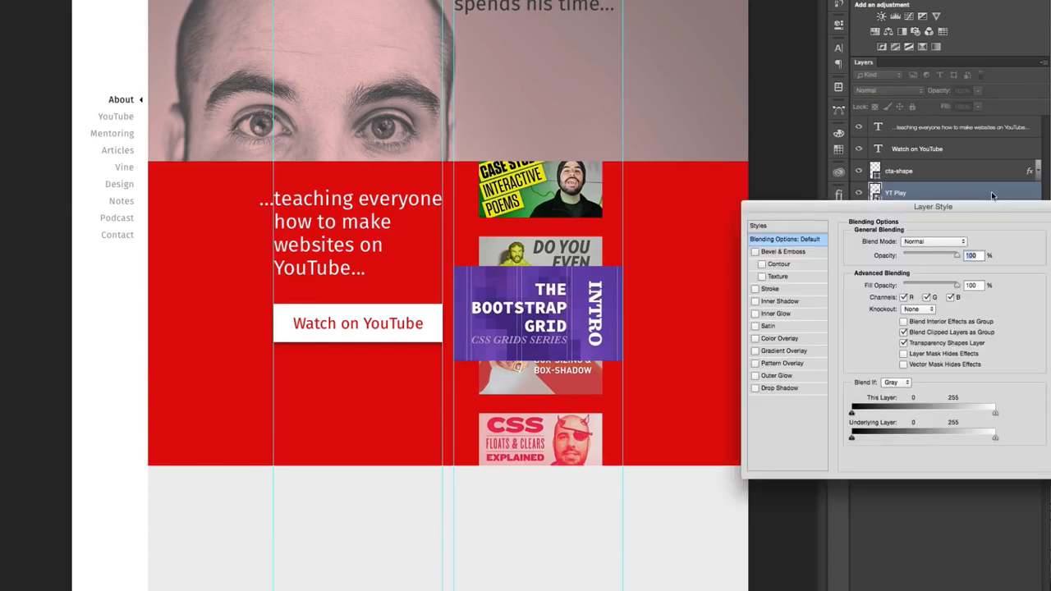
pyautogui.click(784, 388)
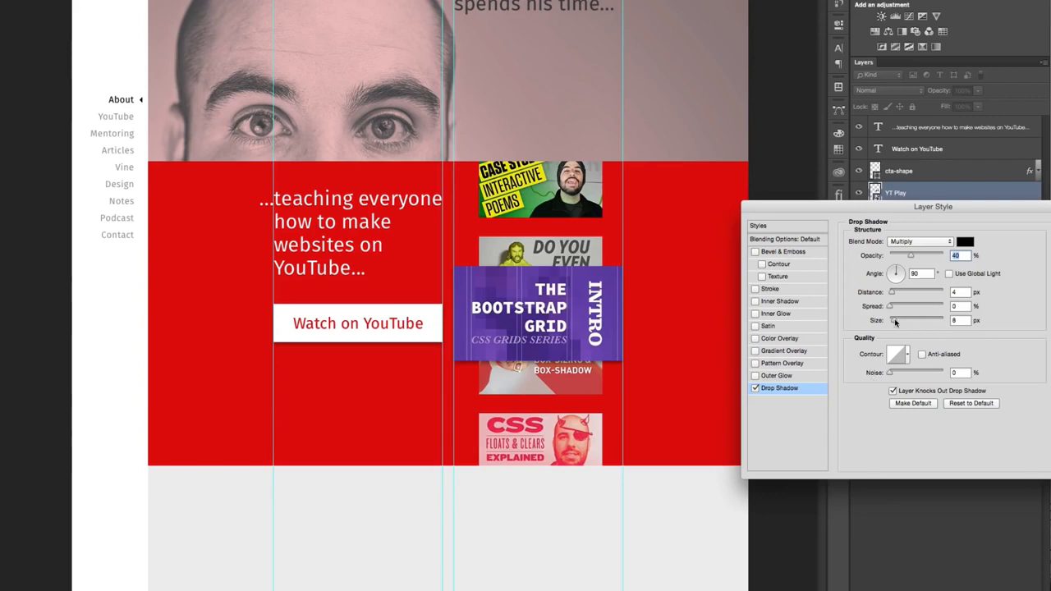
pyautogui.moveTo(895, 320); pyautogui.dragTo(905, 322)
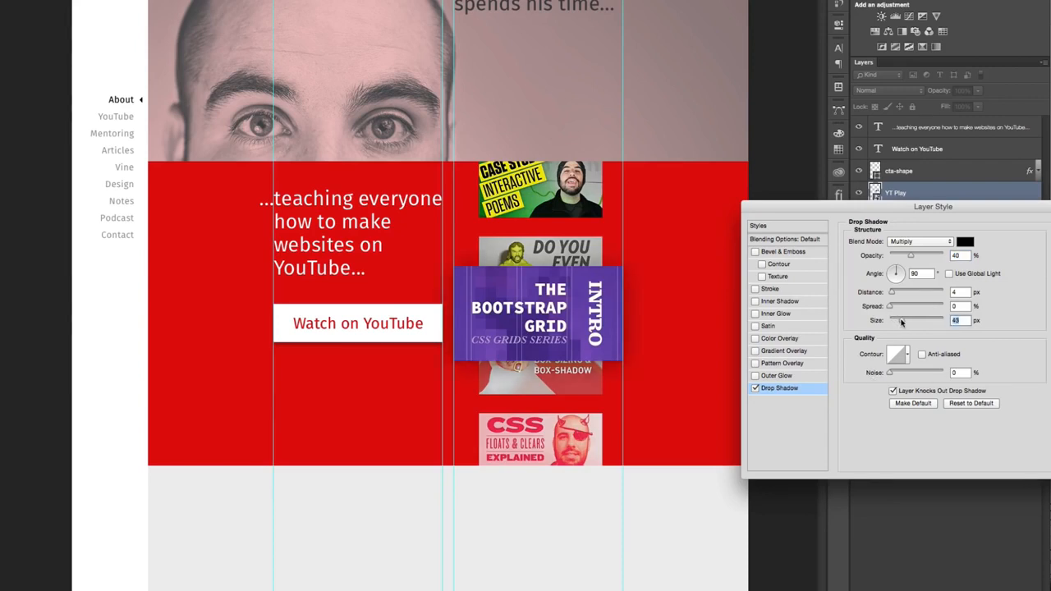
pyautogui.click(911, 258)
pyautogui.click(893, 306)
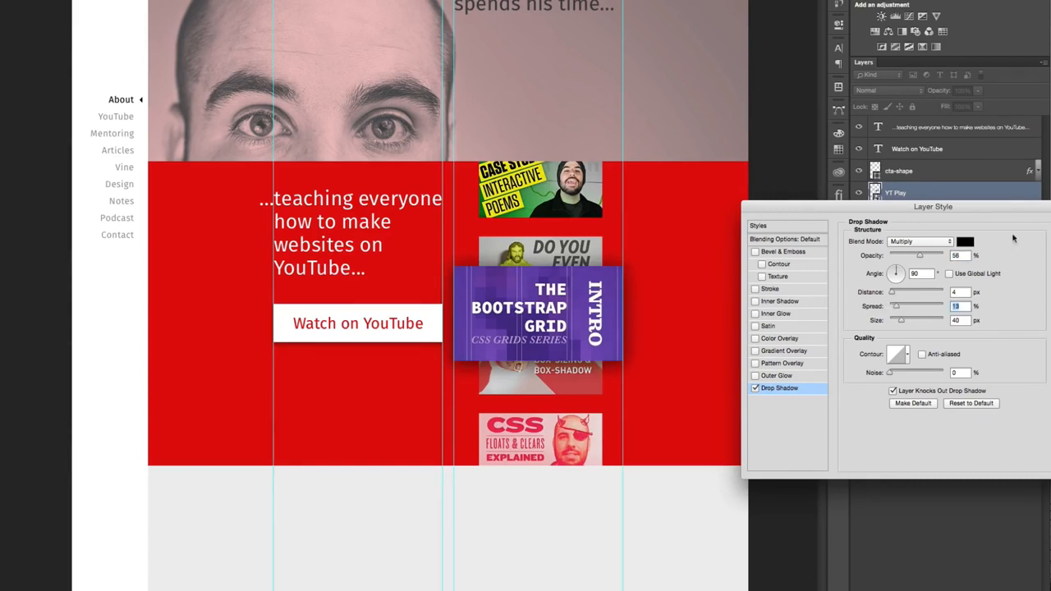
pyautogui.press('Return')
pyautogui.press('super+semicolon')
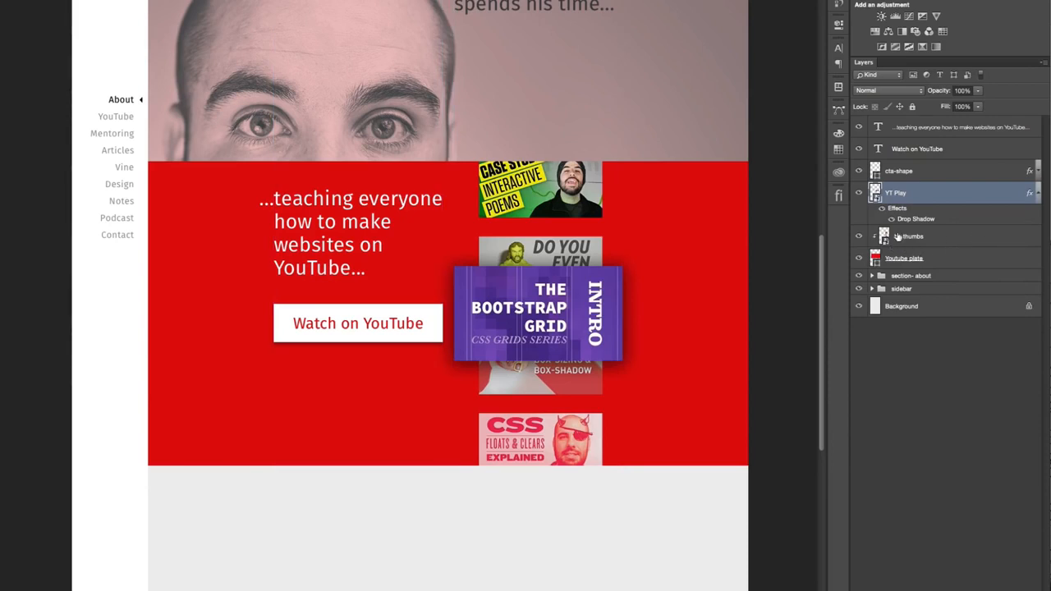
# - Add a subtle drop shadow with about 23% opacity, 4 px distance and 8 px size to the bg thumbs layer
pyautogui.doubleClick(989, 239)
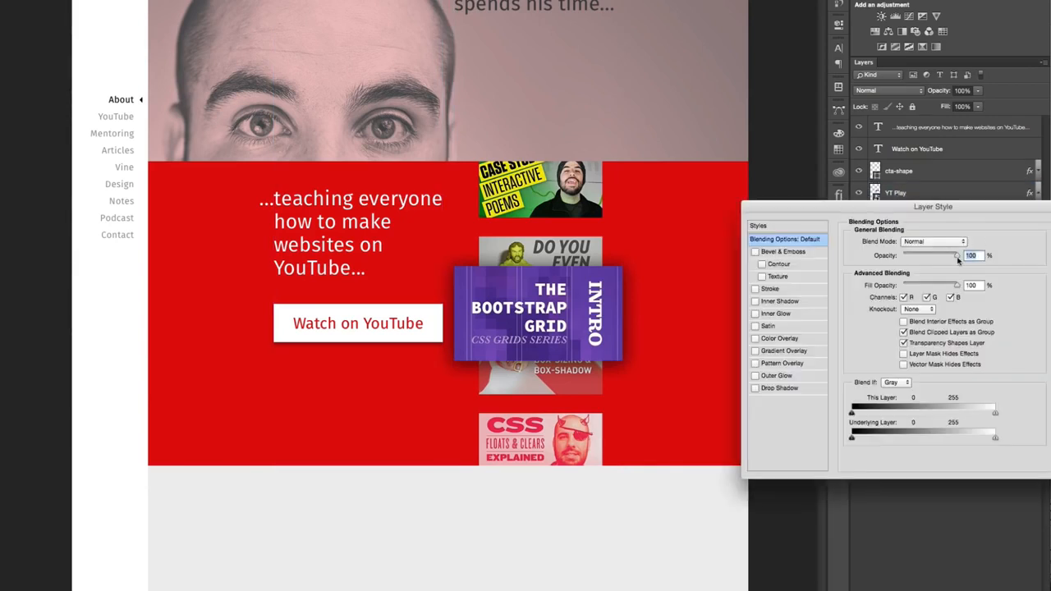
pyautogui.click(803, 387)
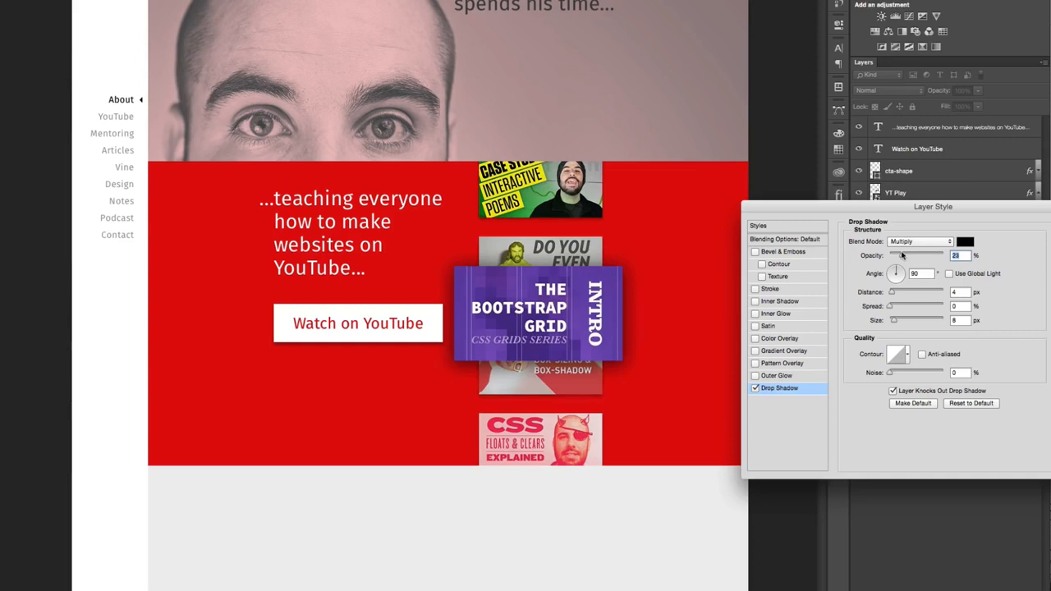
pyautogui.press('Return')
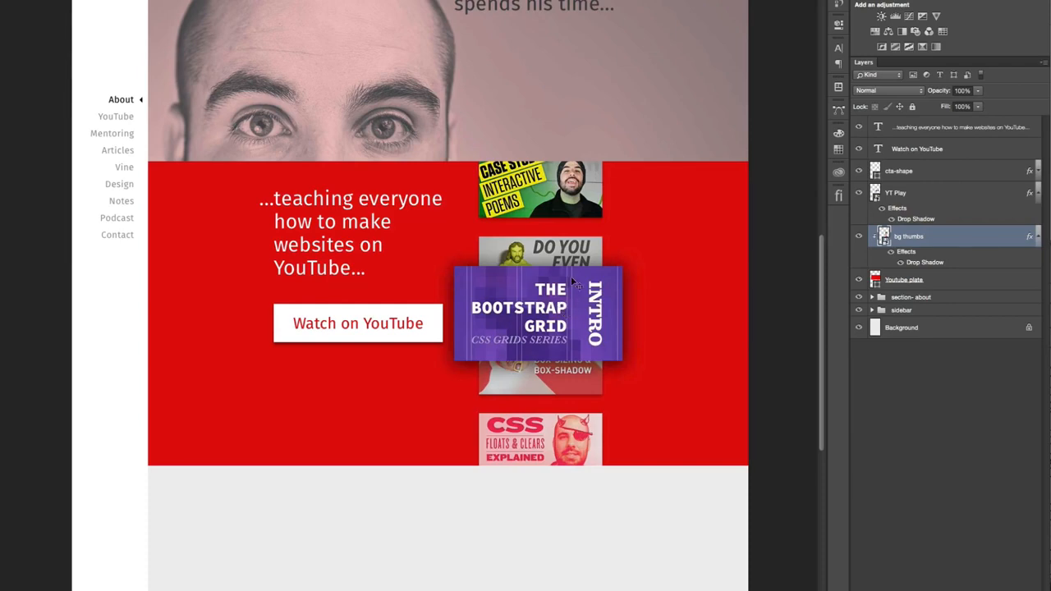
# - Switch to the browser and capture a screenshot of the Bootstrap Grid video player with its play button
pyautogui.hotkey('ctrl', 'Left')
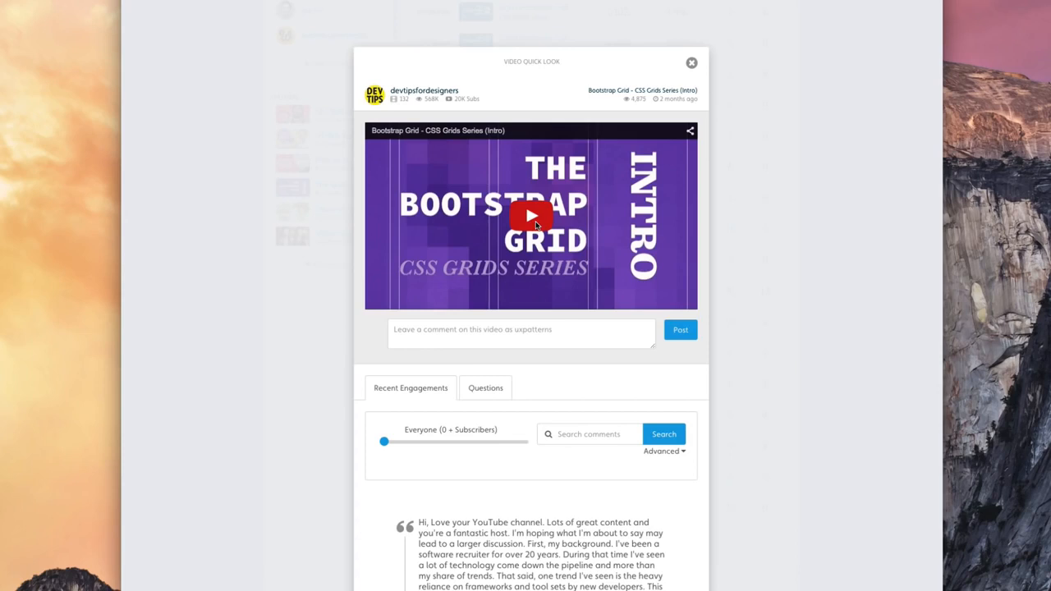
pyautogui.press('super+shift+4')
pyautogui.moveTo(364, 120); pyautogui.dragTo(701, 313)
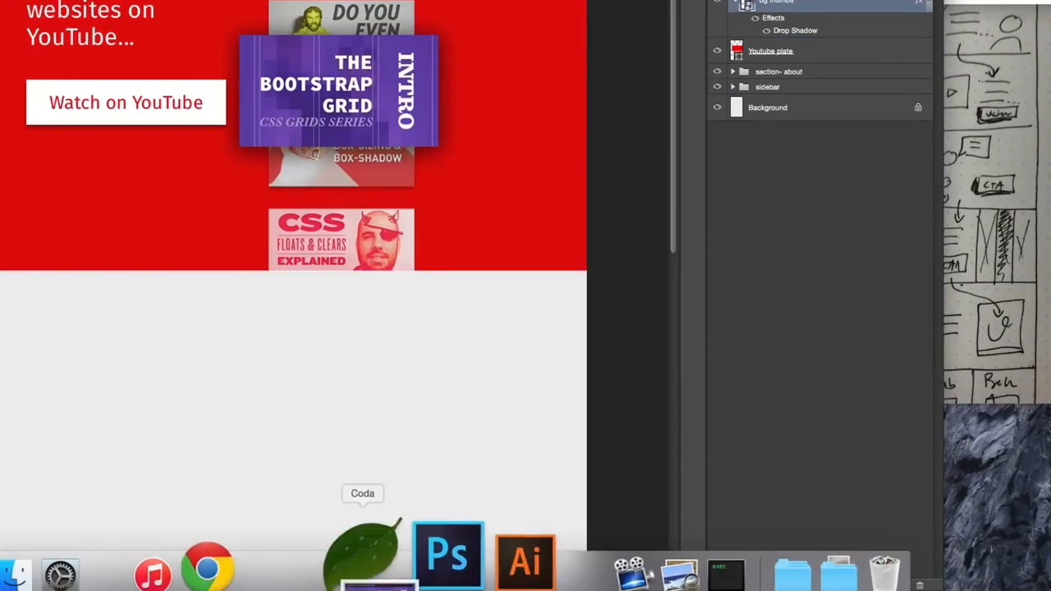
# - Open the Bootstrap Grid screenshot in Photoshop and crop away the light border around the video image
pyautogui.moveTo(375, 550); pyautogui.dragTo(410, 558)
pyautogui.press('super+plus')
pyautogui.press('super+plus')
pyautogui.press('super+plus')
pyautogui.press('super+plus')
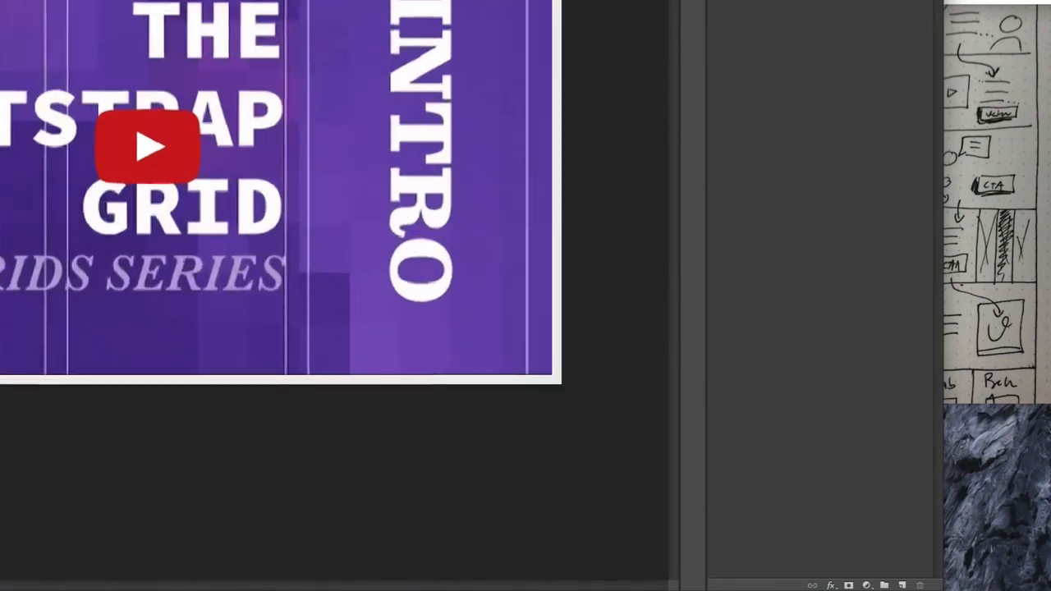
pyautogui.moveTo(0, 0); pyautogui.dragTo(711, 332)
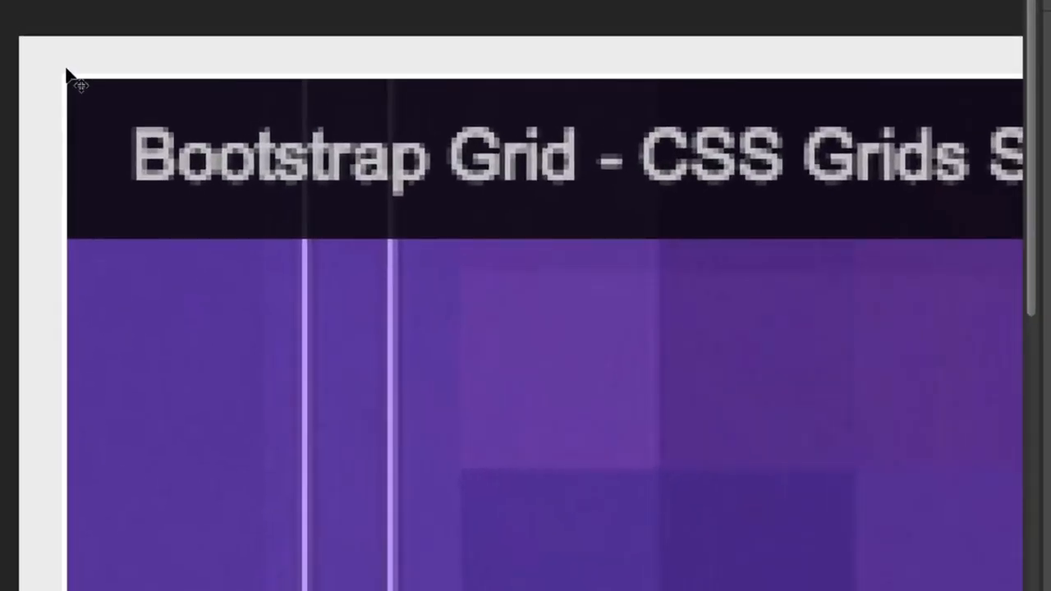
pyautogui.press('c')
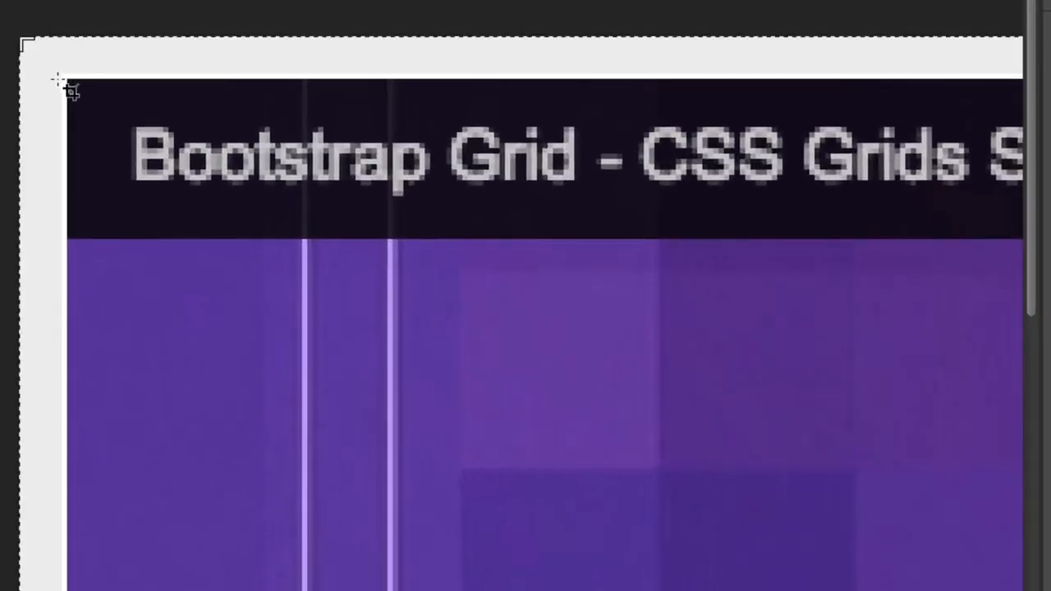
pyautogui.moveTo(66, 80); pyautogui.dragTo(578, 486)
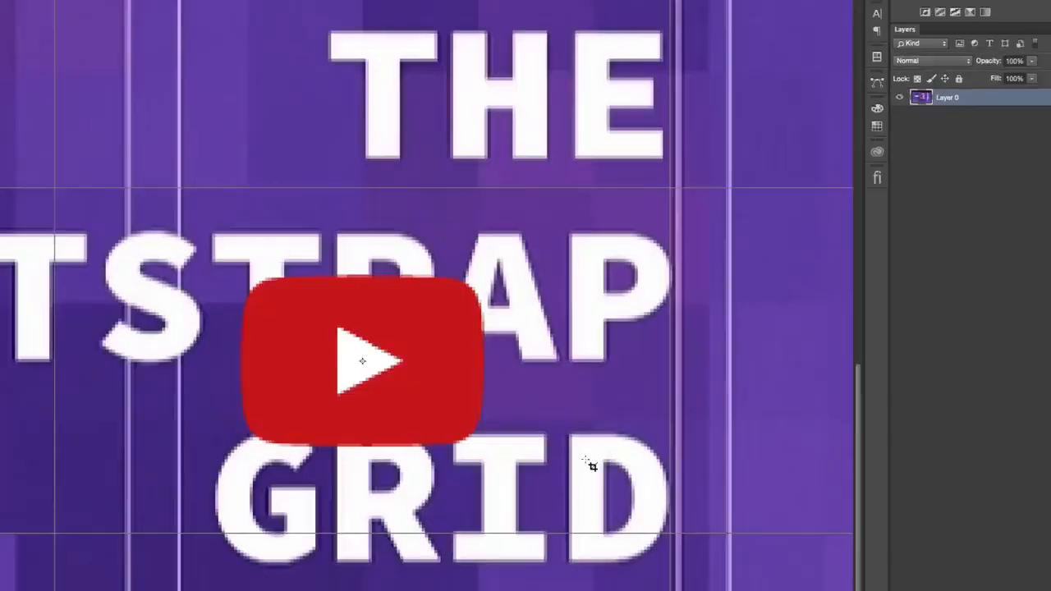
pyautogui.press('Return')
pyautogui.press('super+minus')
pyautogui.press('super+minus')
pyautogui.press('super+minus')
pyautogui.press('super+minus')
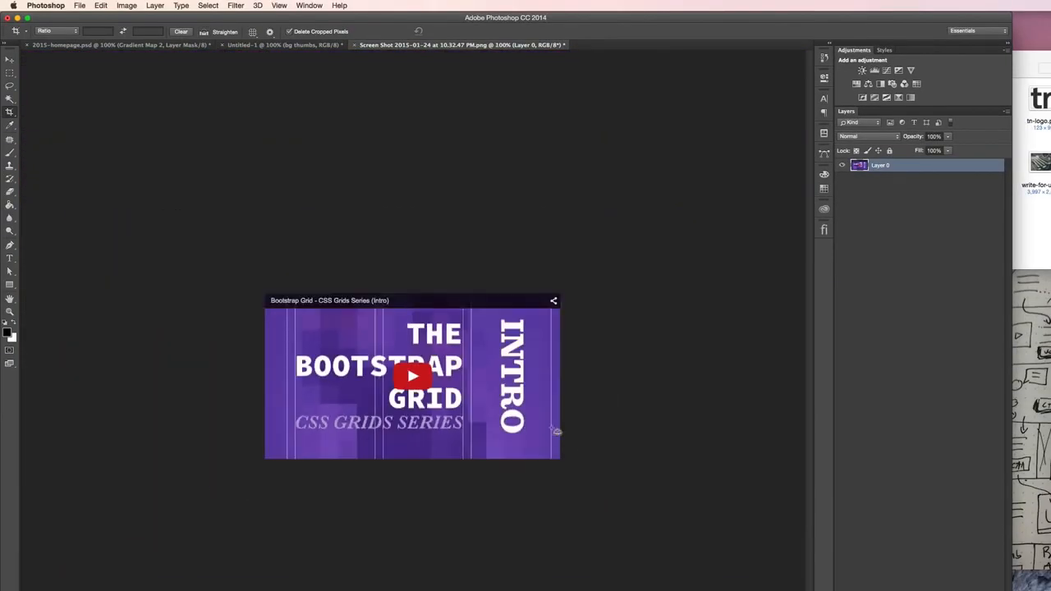
# - Copy the cropped video image into the Untitled-1 document and place it over the YT Play thumbnail
pyautogui.click(10, 60)
pyautogui.moveTo(347, 347); pyautogui.dragTo(281, 125)
pyautogui.moveTo(254, 47); pyautogui.dragTo(405, 344)
pyautogui.moveTo(490, 424); pyautogui.dragTo(594, 390)
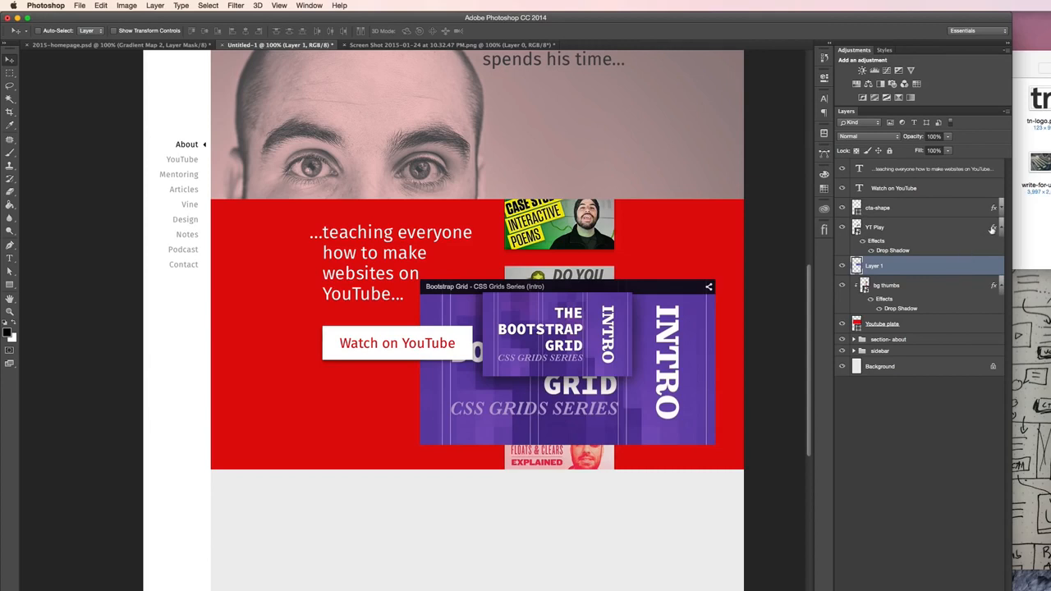
# - Move YT Play's drop shadow onto Layer 1 and clip Layer 1 to the YT Play layer beneath it
pyautogui.moveTo(994, 229); pyautogui.dragTo(950, 246)
pyautogui.keyDown('alt'); pyautogui.click(916, 250); pyautogui.keyUp('alt')
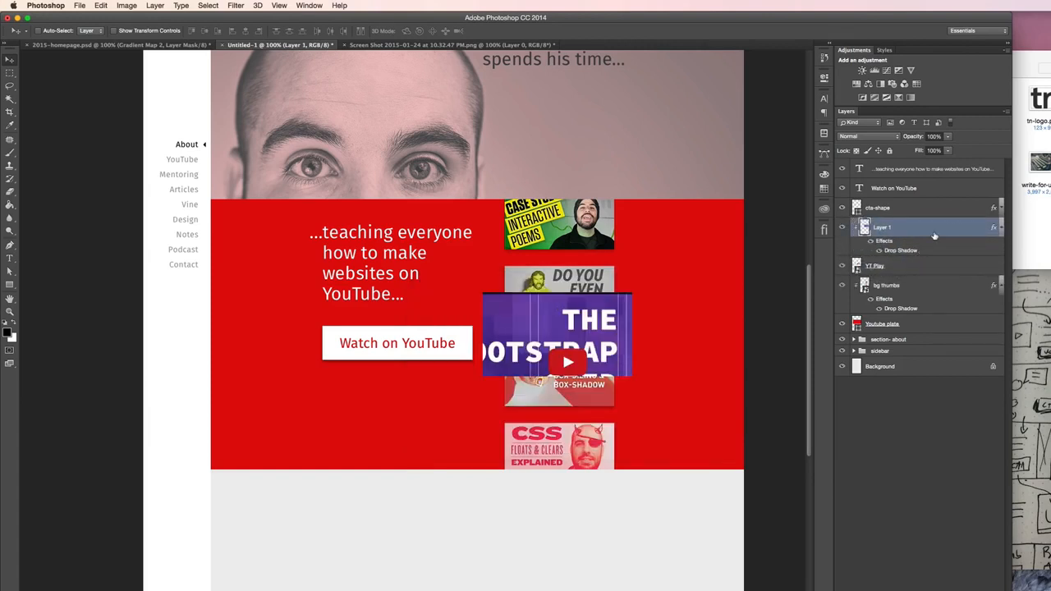
# - Scale Layer 1 down to about 300 px wide so it matches the YT Play thumbnail's bounds
pyautogui.press('super+t')
pyautogui.moveTo(709, 442); pyautogui.dragTo(611, 380)
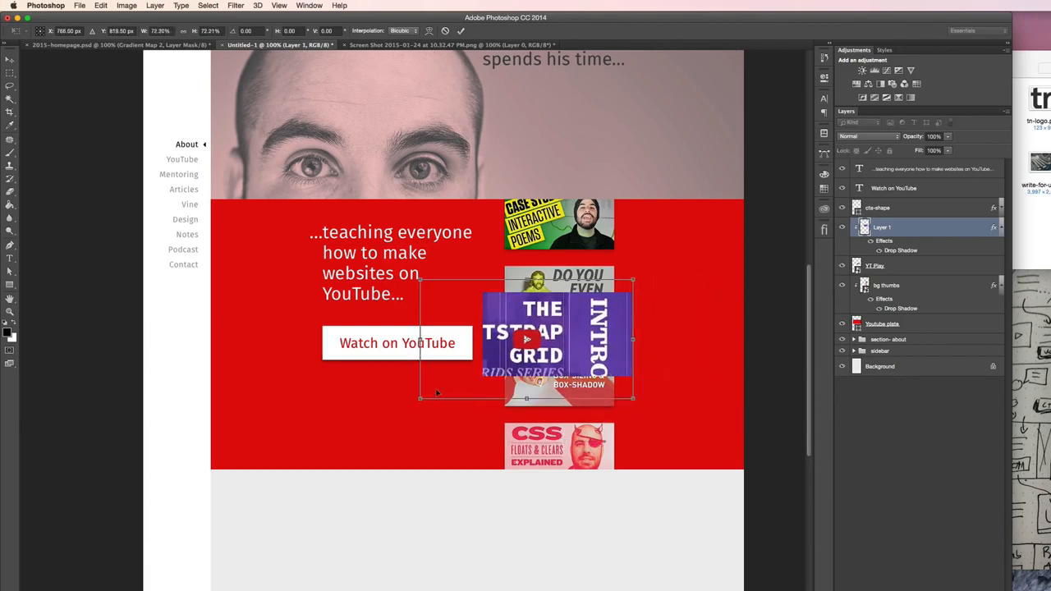
pyautogui.moveTo(419, 397); pyautogui.dragTo(460, 377)
pyautogui.moveTo(460, 279); pyautogui.dragTo(480, 293)
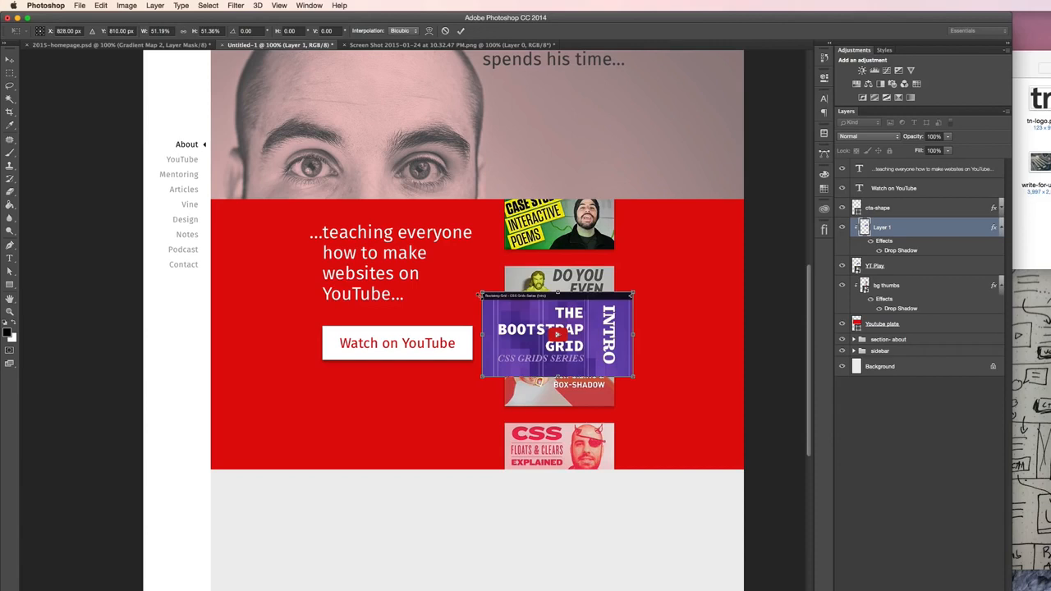
pyautogui.rightClick(157, 32)
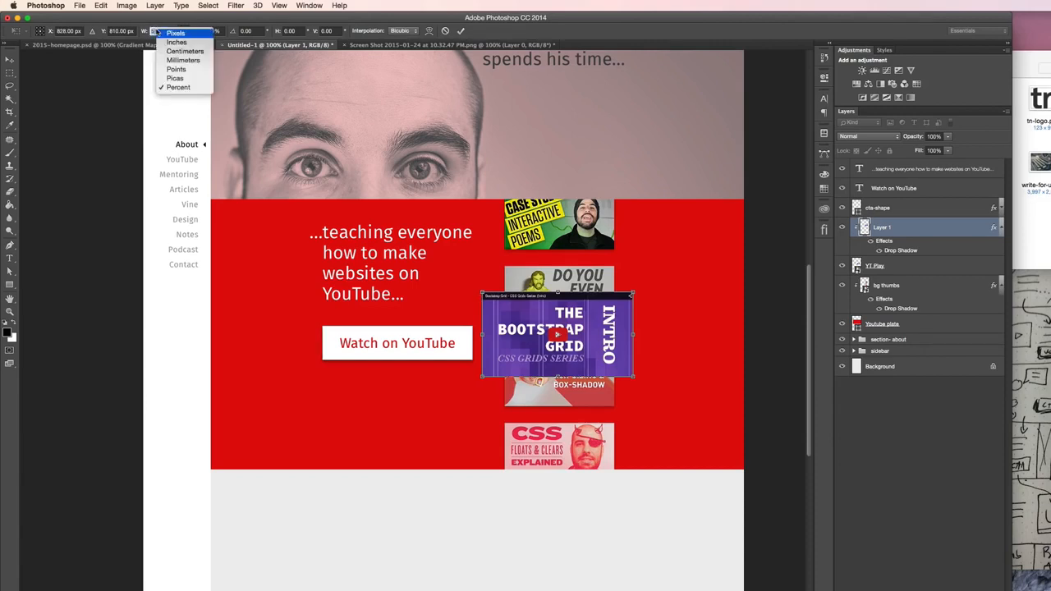
pyautogui.click(157, 32)
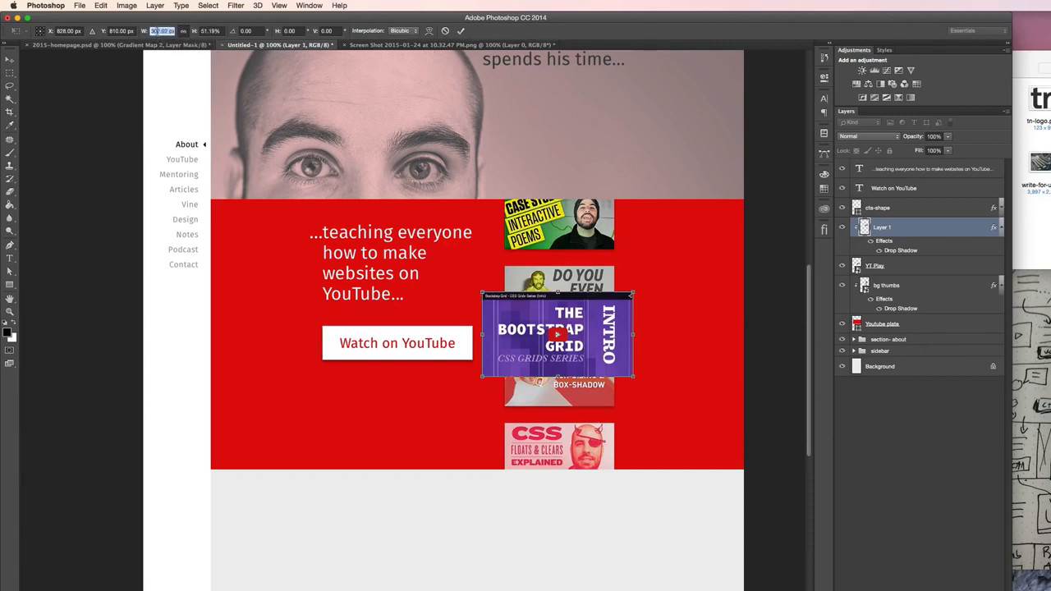
pyautogui.press('Return')
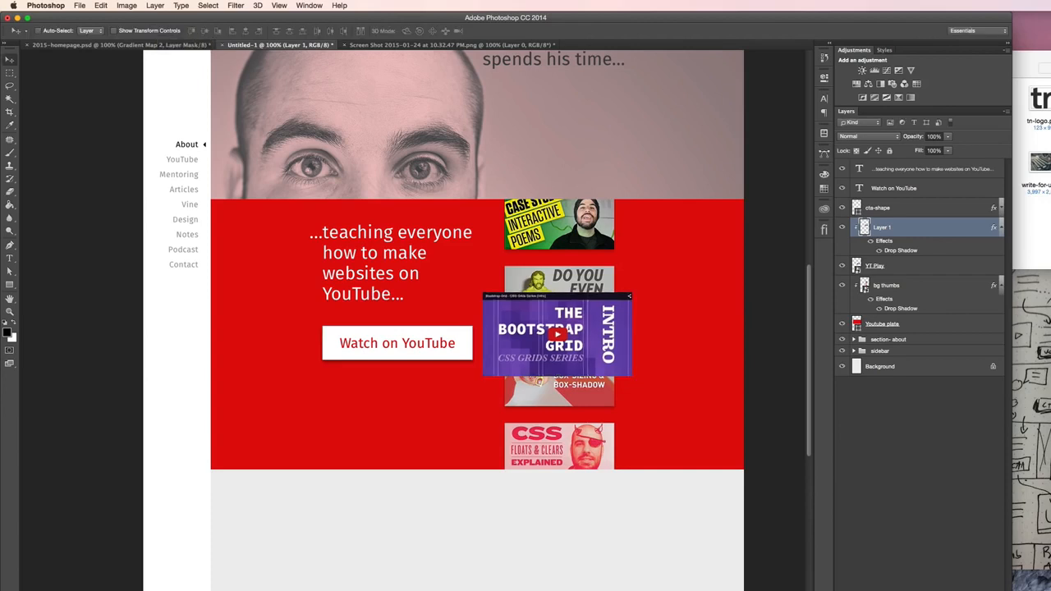
# - Delete the old YT Play layer from the YouTube section
pyautogui.click(891, 263)
pyautogui.press('Delete')
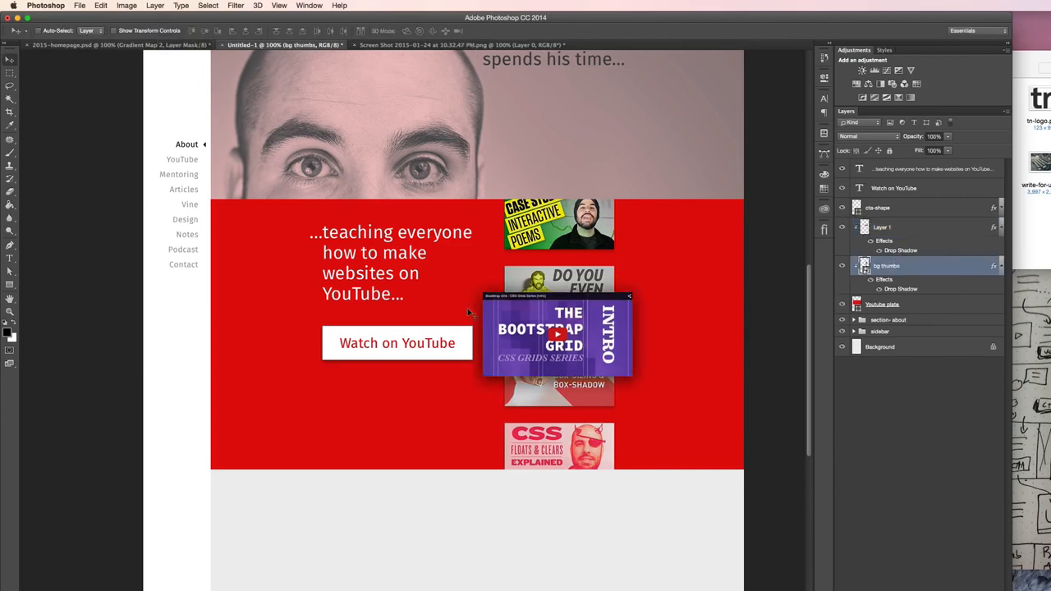
pyautogui.press('super+semicolon')
pyautogui.press('super+semicolon')
# - Open the bg thumbs smart object and move its top thumbnail slightly down and its bottom thumbnail slightly up
pyautogui.click(1000, 266)
pyautogui.doubleClick(864, 265)
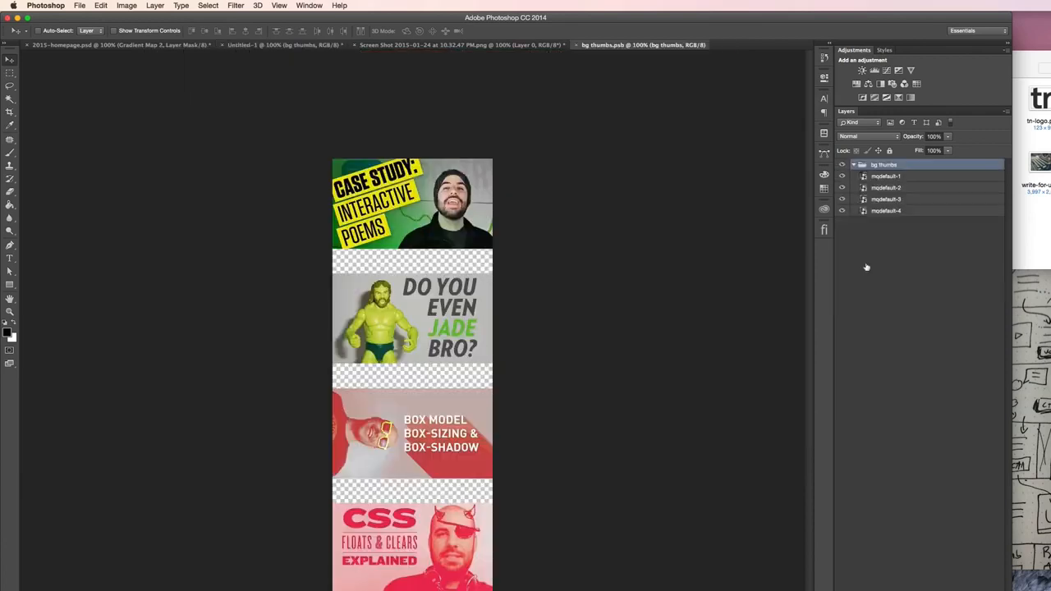
pyautogui.click(894, 176)
pyautogui.moveTo(510, 209); pyautogui.dragTo(511, 222)
pyautogui.click(883, 211)
pyautogui.moveTo(666, 417); pyautogui.dragTo(667, 400)
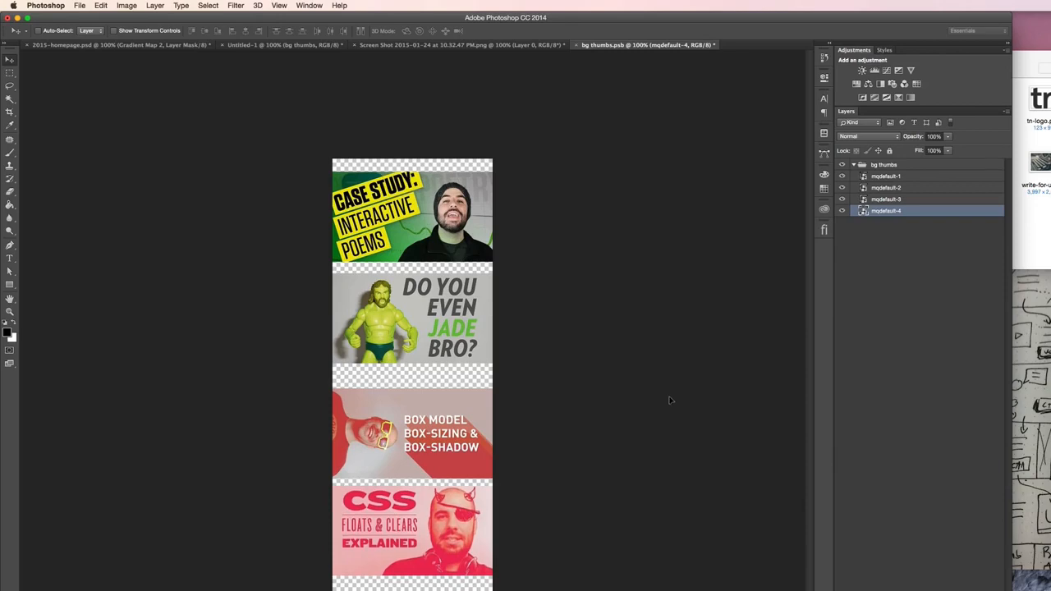
# - Distribute the four mqdefault thumbnails evenly by their vertical centers, then save and close bg thumbs.psb
pyautogui.keyDown('shift'); pyautogui.click(893, 177); pyautogui.keyUp('shift')
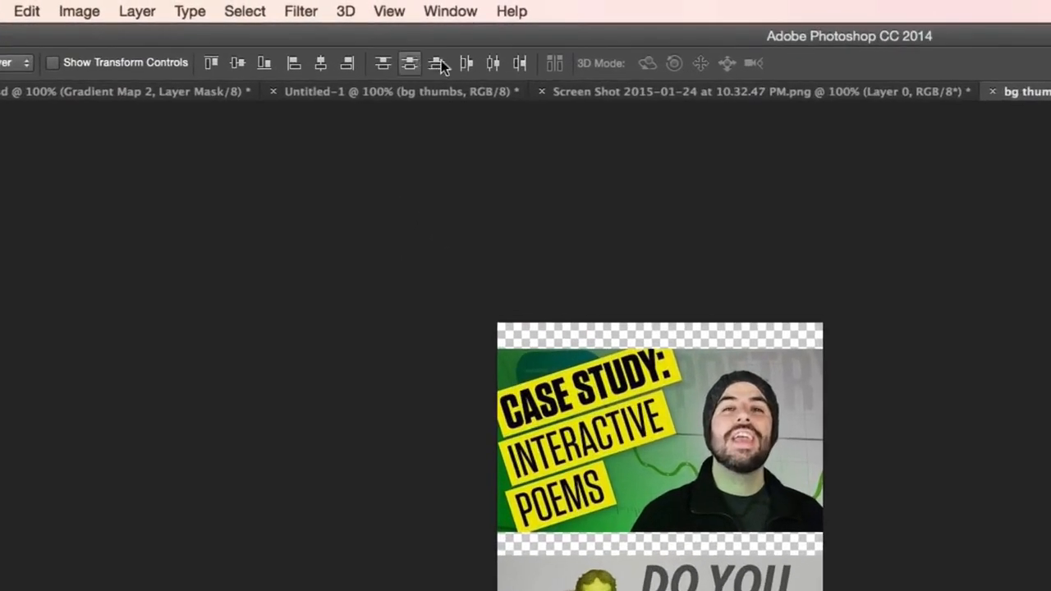
pyautogui.click(409, 65)
pyautogui.hotkey('ctrl', 's')
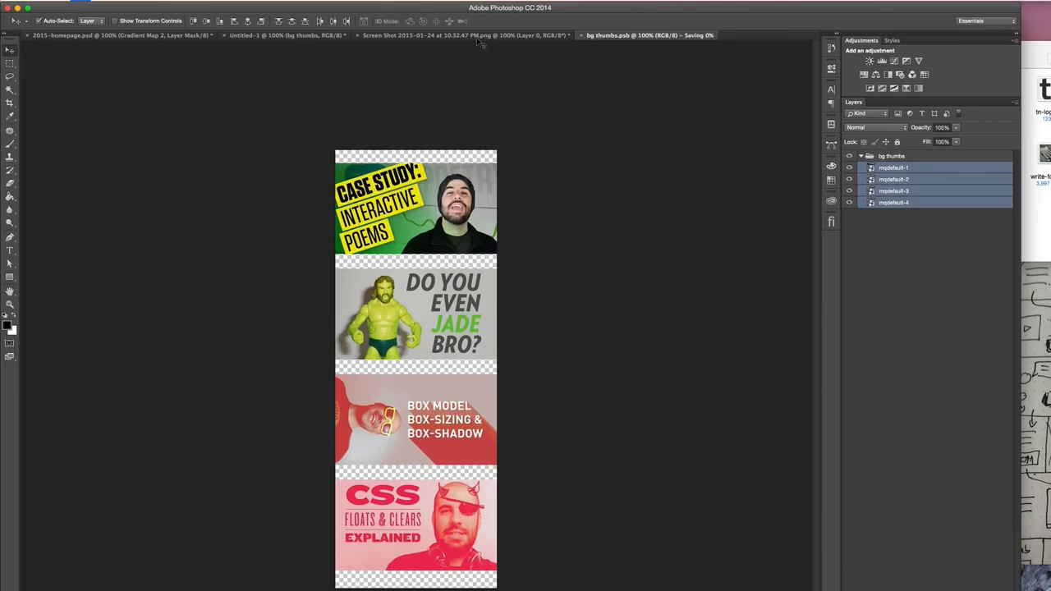
pyautogui.click(581, 36)
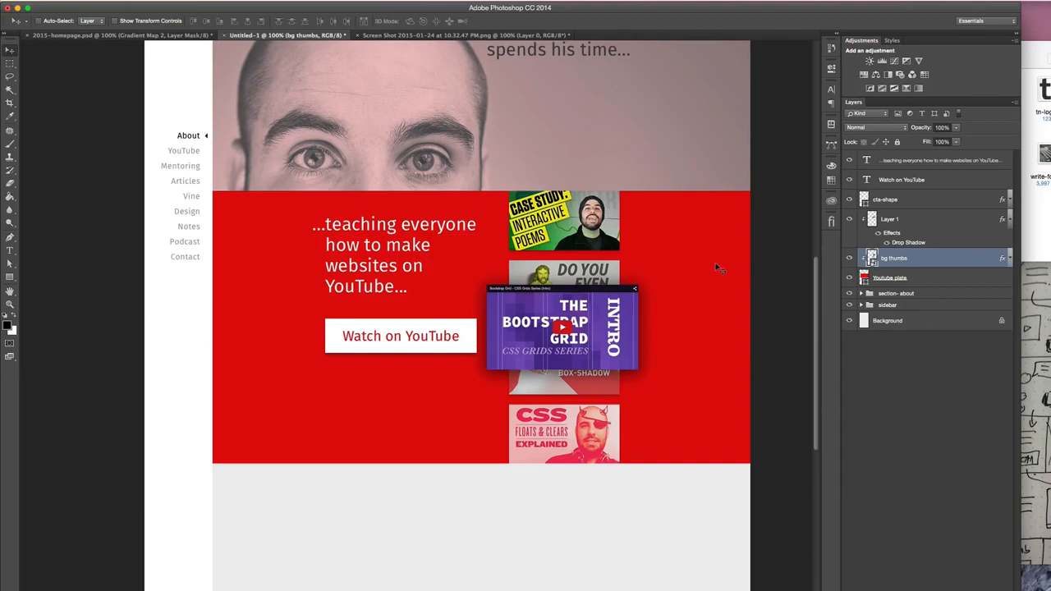
# - Switch to Illustrator, search the files for "devtips logo" and open devtips-logo.pdf
pyautogui.scroll(1, 579, 253)
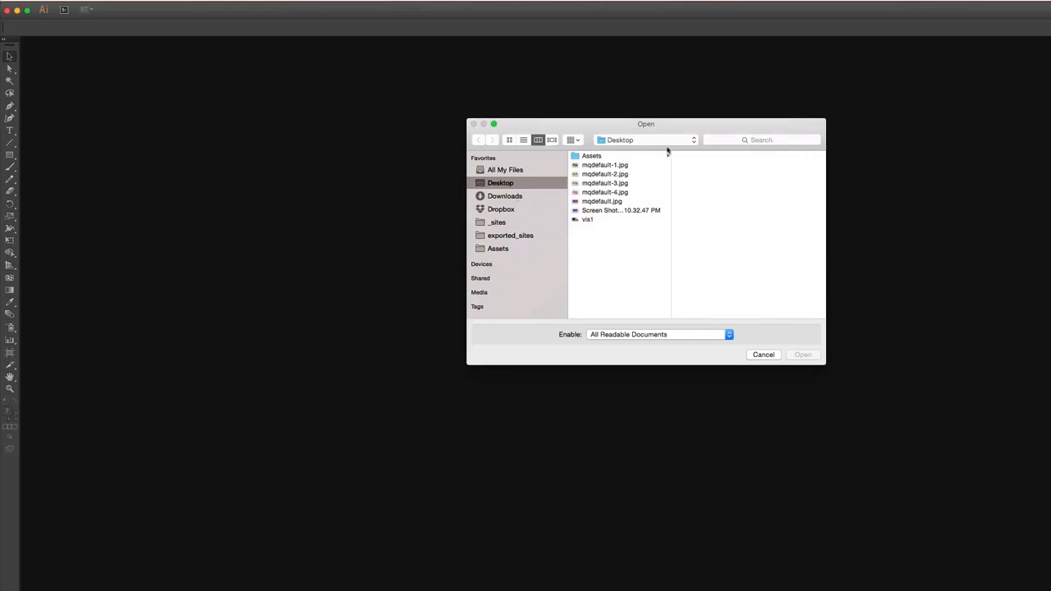
pyautogui.click(755, 139)
pyautogui.write('logo')
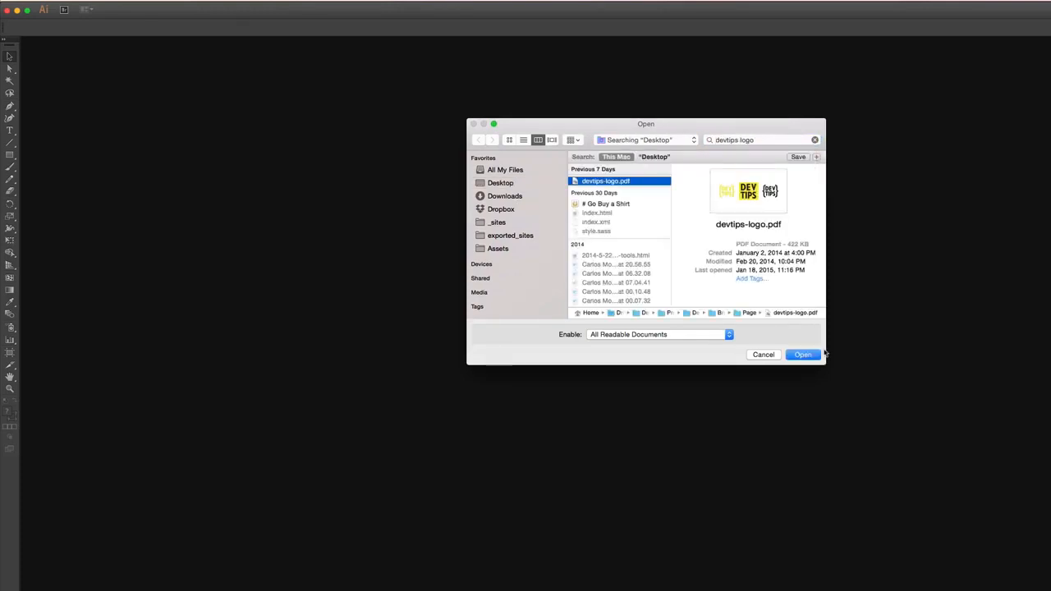
pyautogui.click(802, 354)
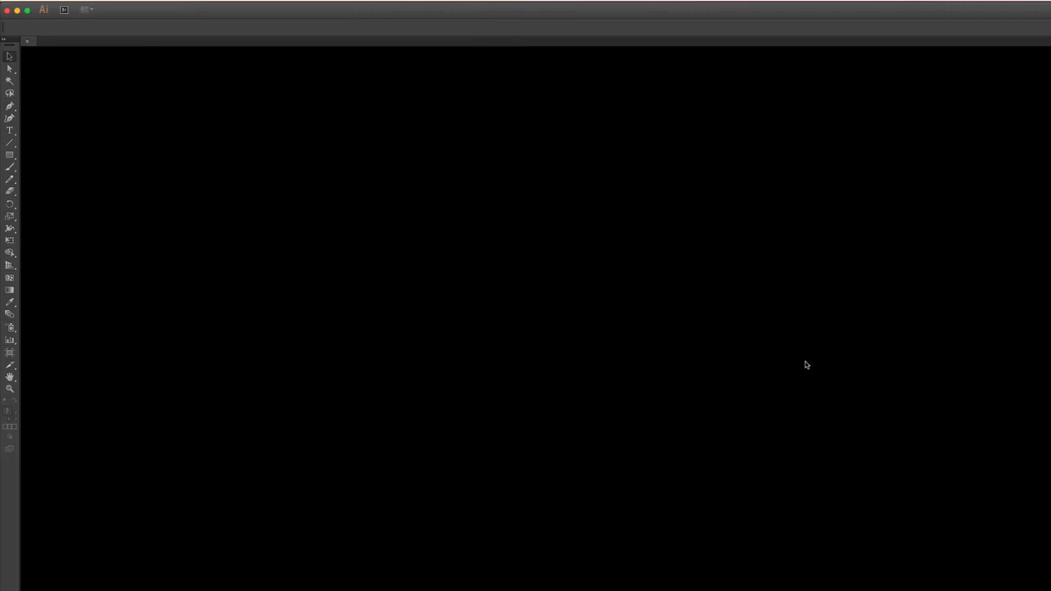
# - Start a text object beside the yellow DEV TIPS logo and set its font family to font-awesomer
pyautogui.click(538, 387)
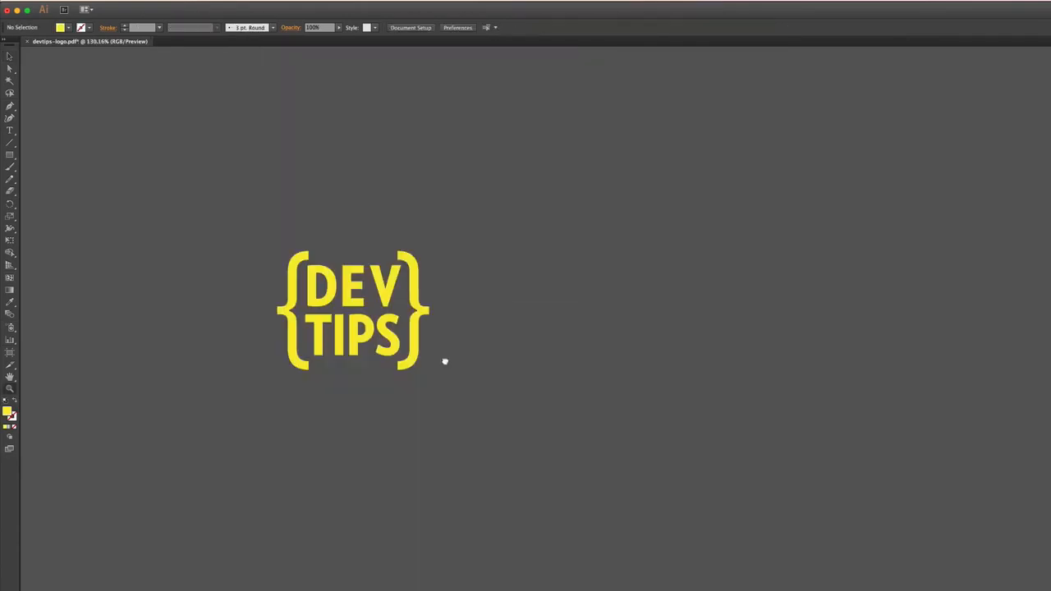
pyautogui.press('t')
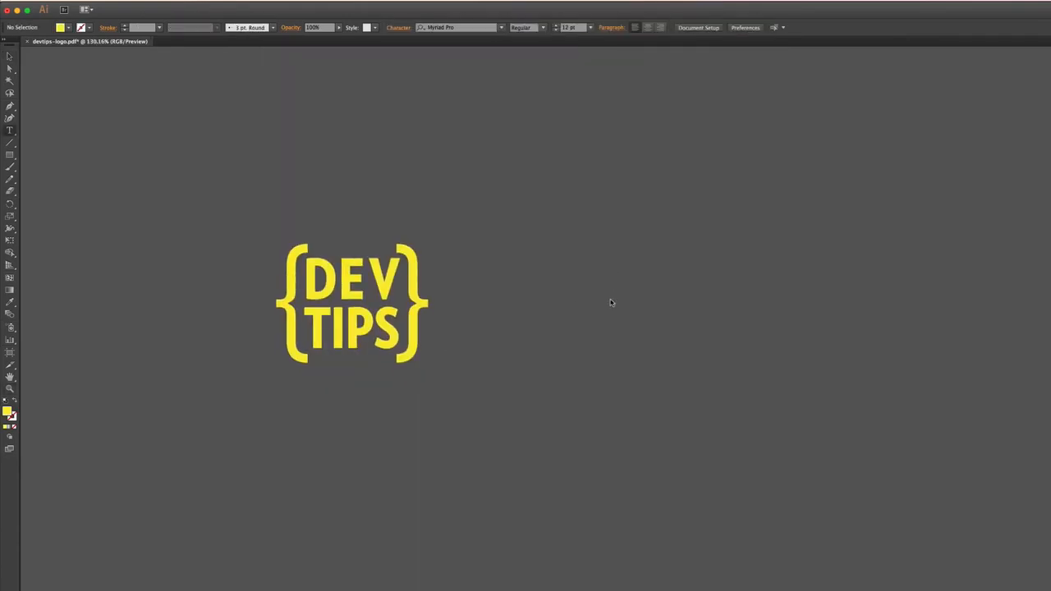
pyautogui.press('t')
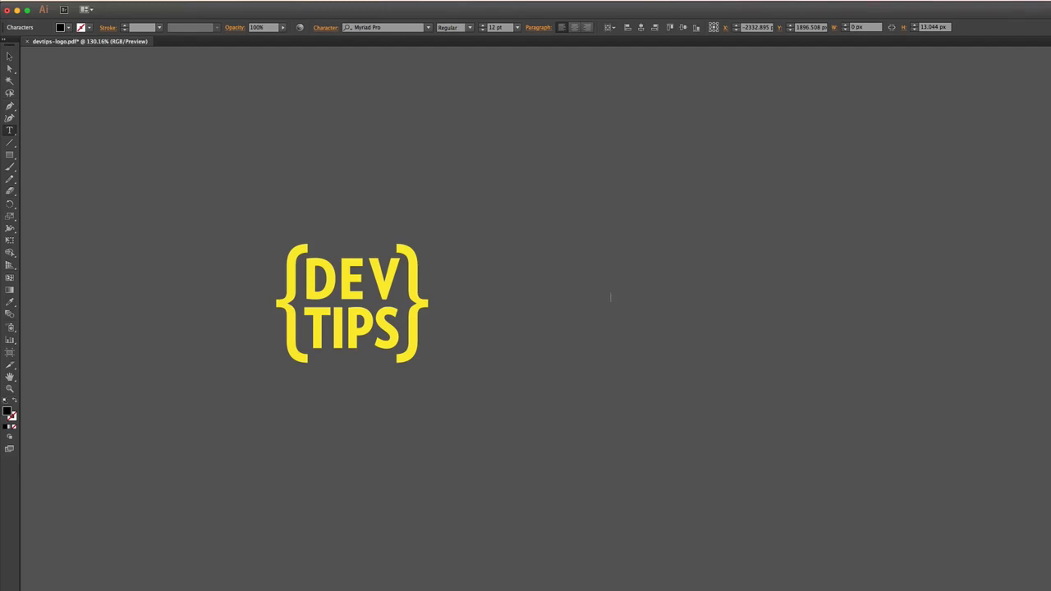
pyautogui.click(774, 103)
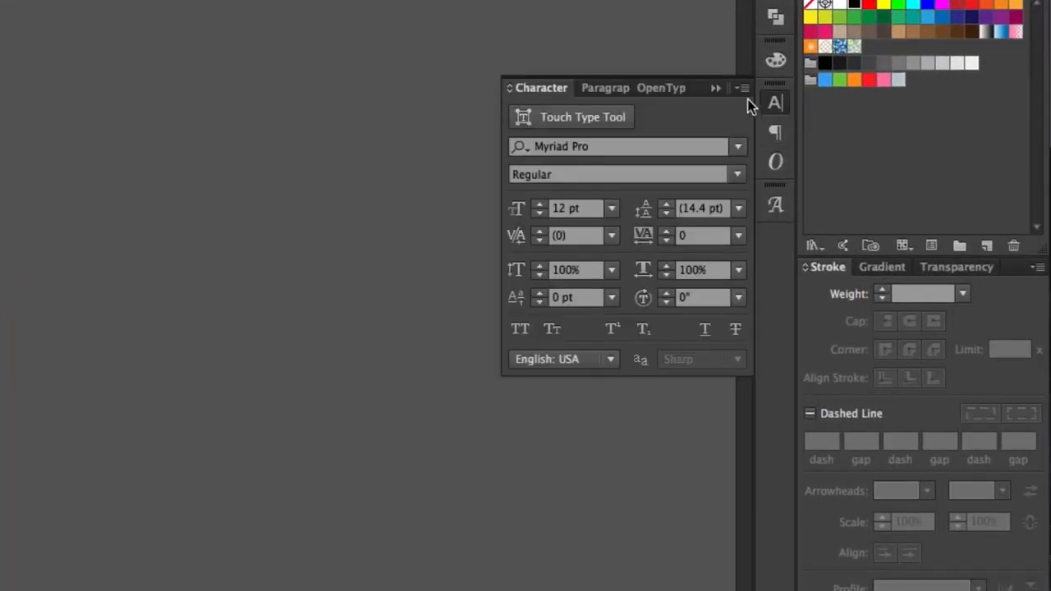
pyautogui.click(563, 146)
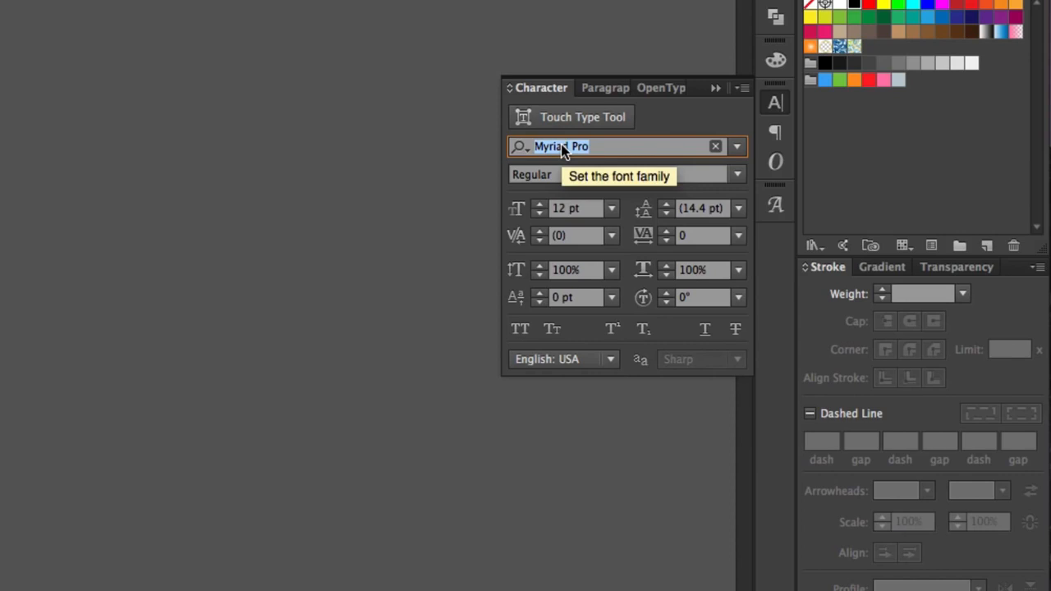
pyautogui.write('font')
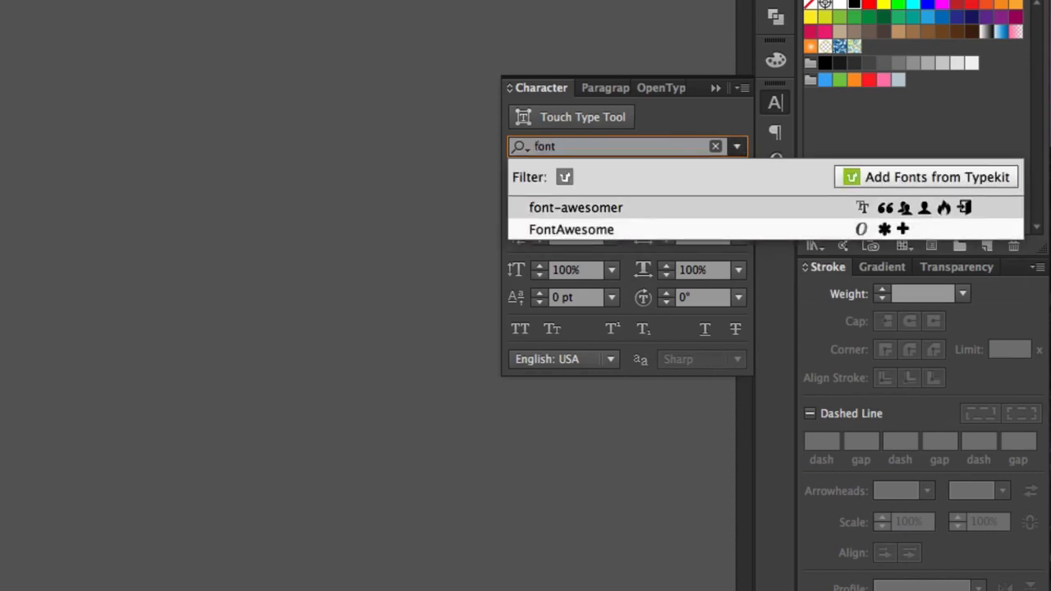
pyautogui.press('Return')
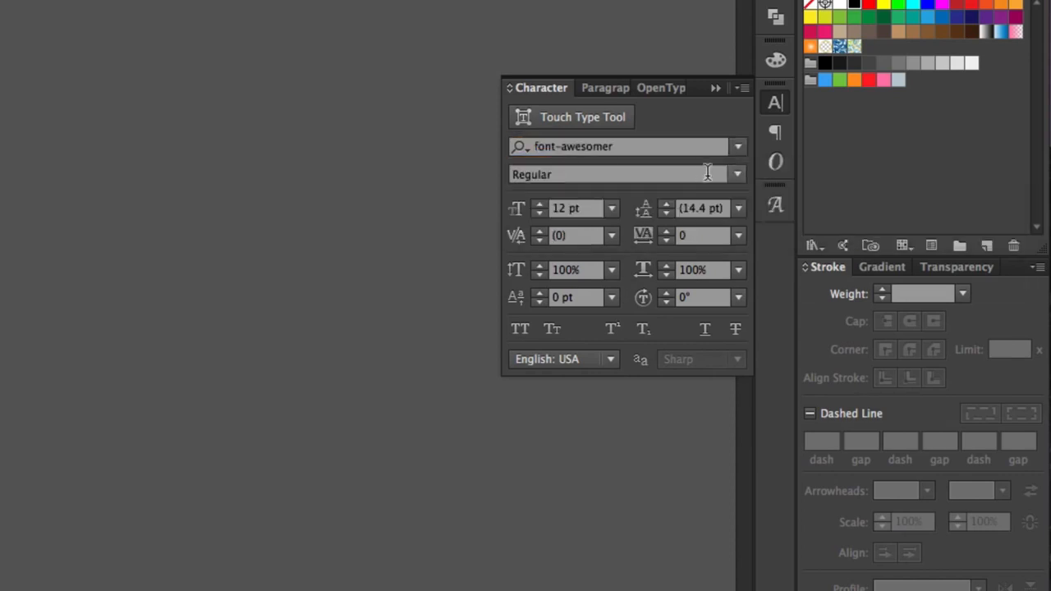
# - Insert the YouTube play glyph from the font-awesomer font into the text object
pyautogui.click(775, 205)
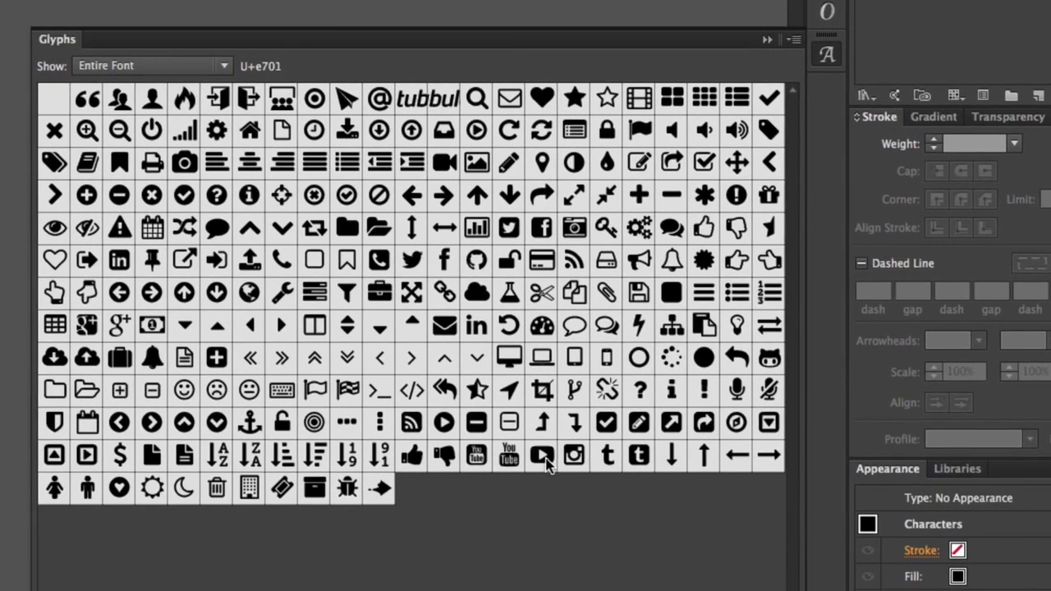
pyautogui.click(546, 463)
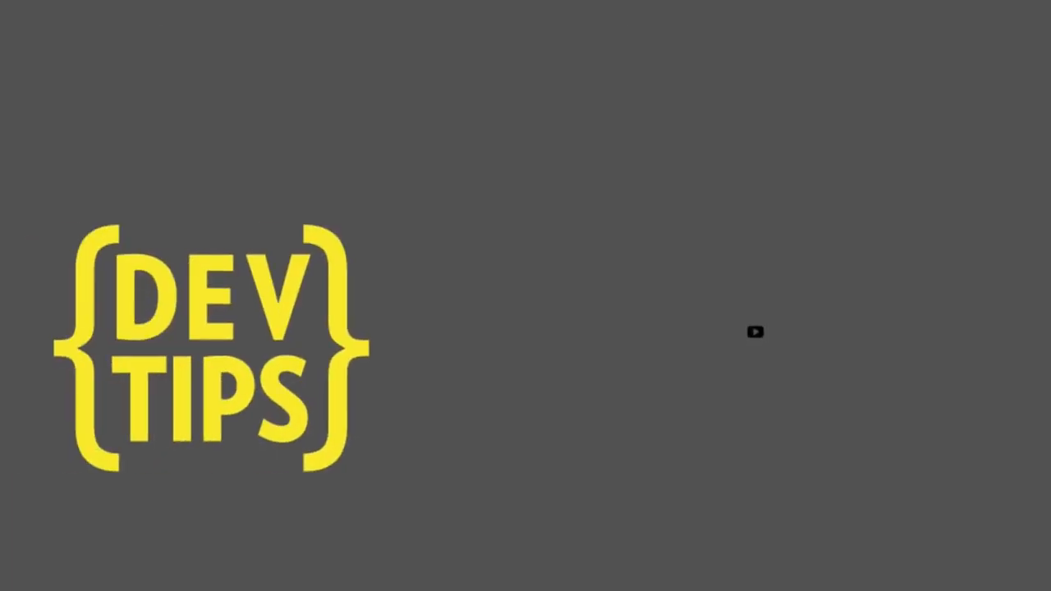
pyautogui.press('Escape')
# - Convert the YouTube play glyph to outlines and enlarge it to about 239 by 171 px
pyautogui.click(851, 276)
pyautogui.press('super+shift+o')
pyautogui.moveTo(766, 342); pyautogui.dragTo(942, 493)
pyautogui.click(697, 567)
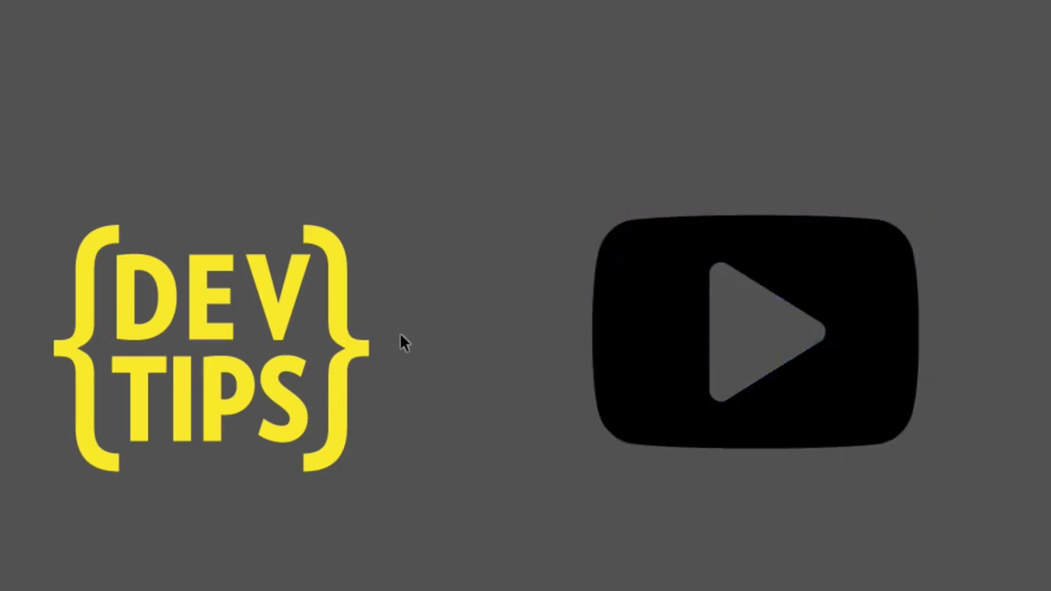
# - Fill the YouTube play icon with yellow to go with the DEV TIPS logo
pyautogui.click(340, 346)
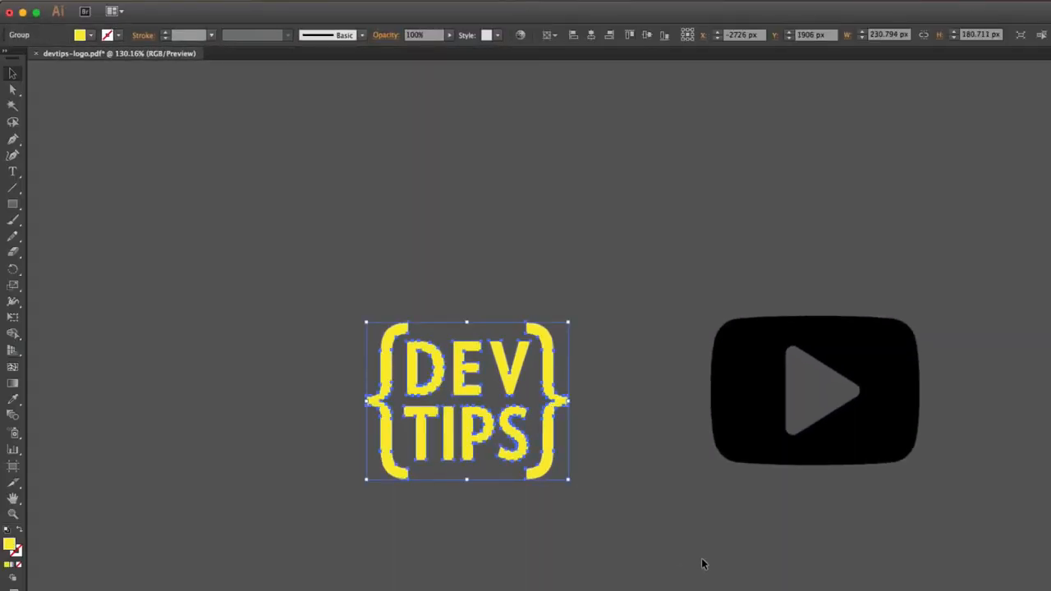
pyautogui.click(773, 423)
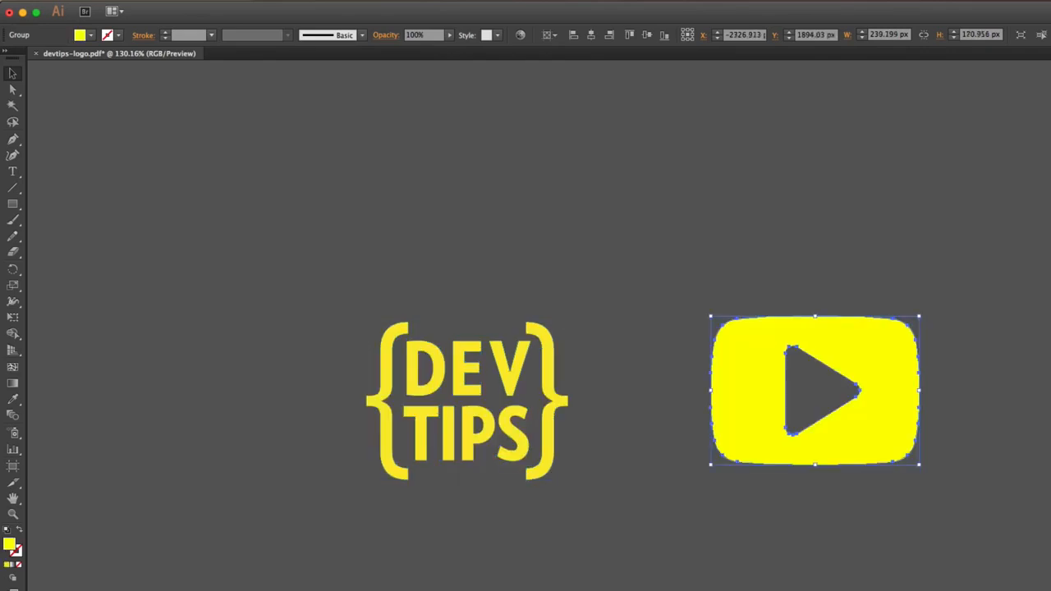
# - Move the YouTube play icon closer to the DEV TIPS logo, level with the logo's vertical centre
pyautogui.click(996, 451)
pyautogui.moveTo(893, 429); pyautogui.dragTo(769, 441)
pyautogui.click(632, 525)
pyautogui.click(928, 537)
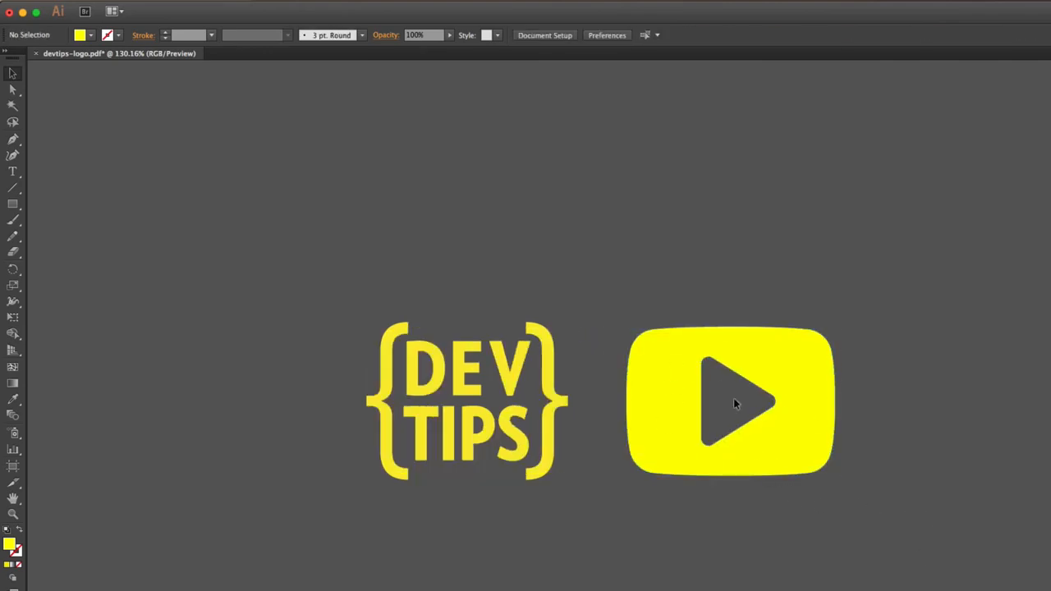
pyautogui.click(760, 351)
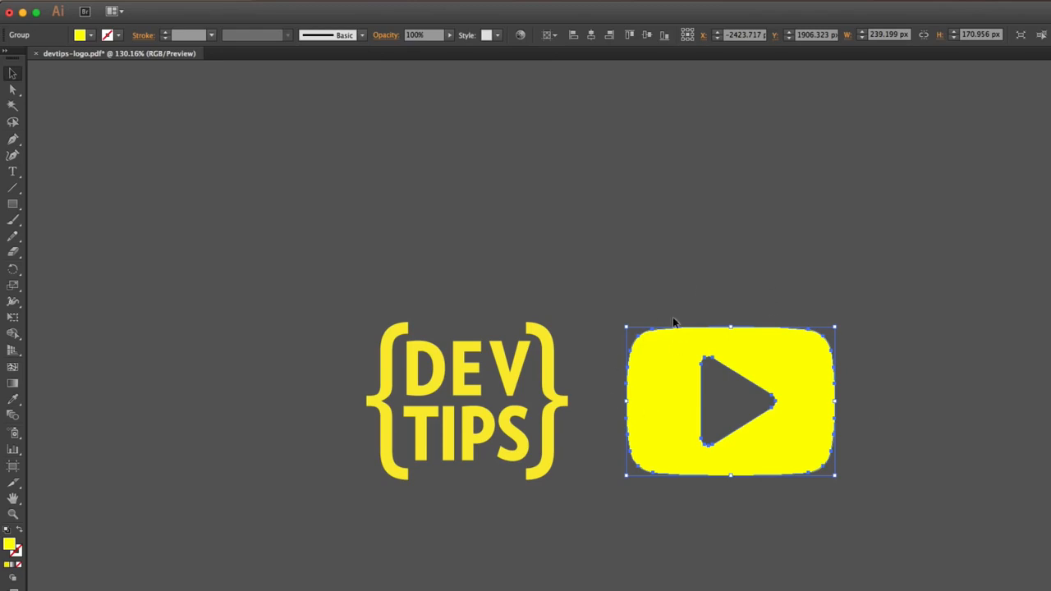
pyautogui.click(656, 484)
pyautogui.click(750, 465)
pyautogui.click(344, 345)
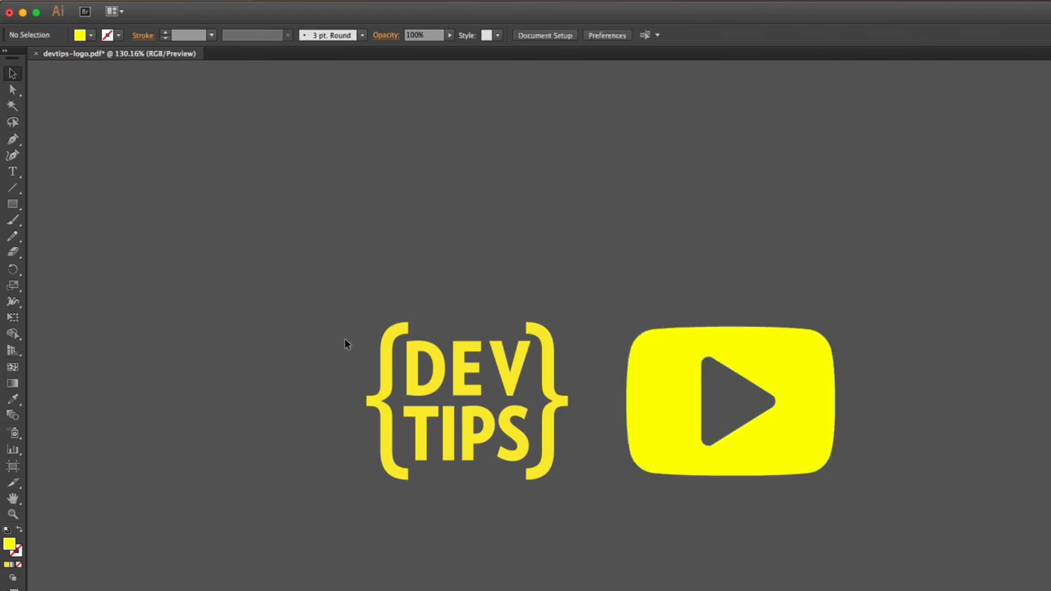
# - Shrink the YouTube play icon proportionally to about 159 by 114 px and move it back close beside the DEV TIPS logo
pyautogui.click(632, 421)
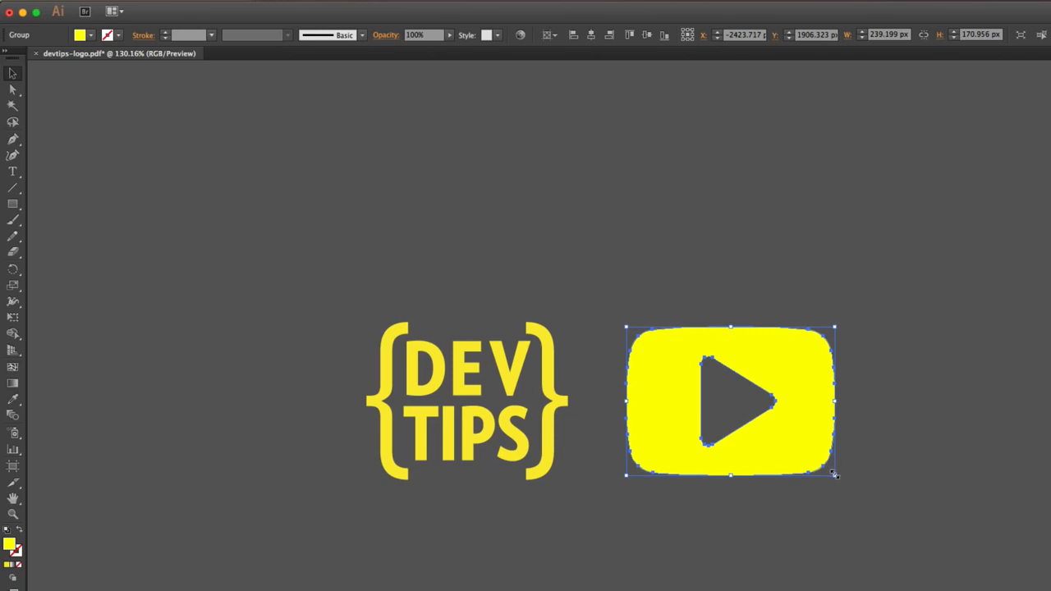
pyautogui.moveTo(834, 474); pyautogui.dragTo(799, 449)
pyautogui.click(801, 506)
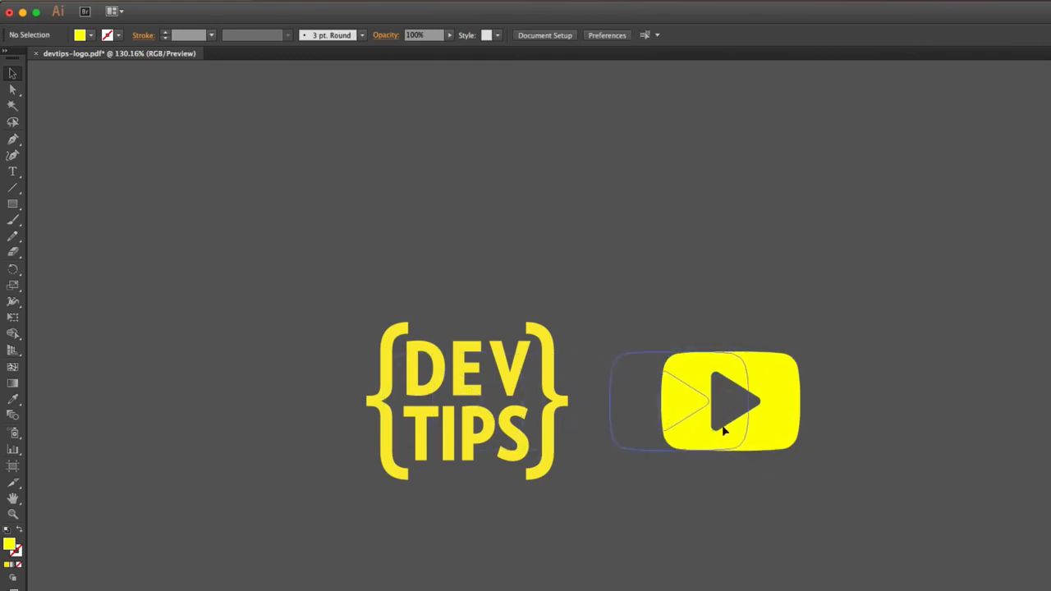
pyautogui.moveTo(511, 424); pyautogui.dragTo(719, 432)
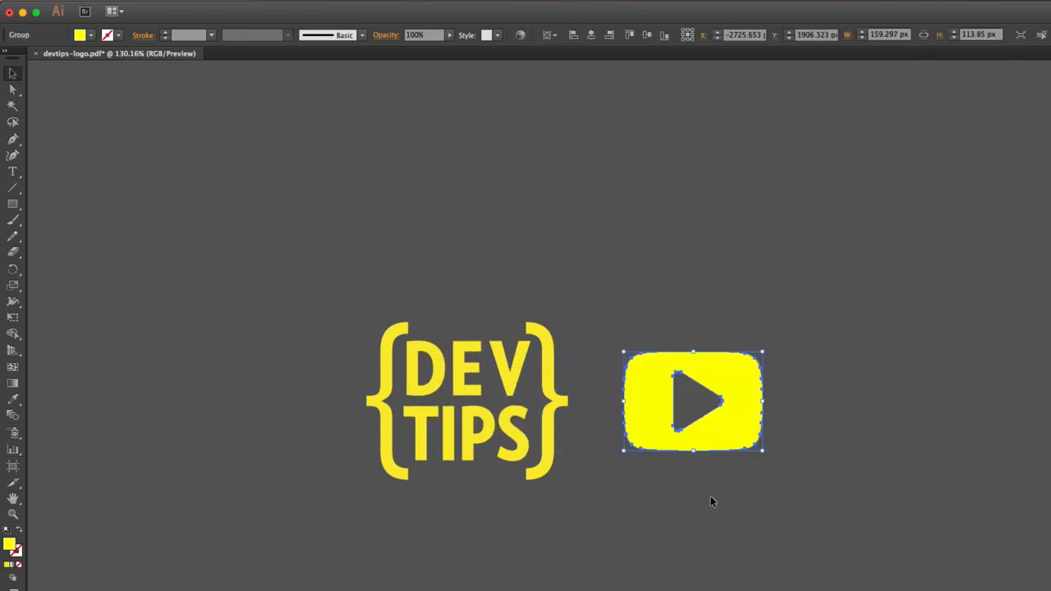
pyautogui.click(713, 509)
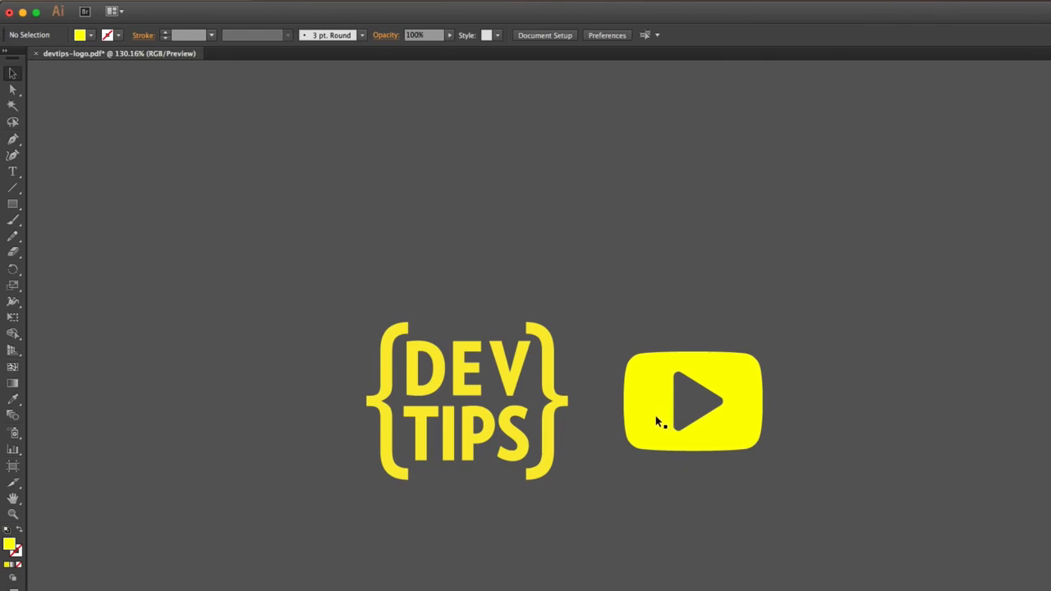
# - Move the play icon further away from the DEV TIPS logo and scale it down slightly more
pyautogui.hscroll(-2, 668, 460)
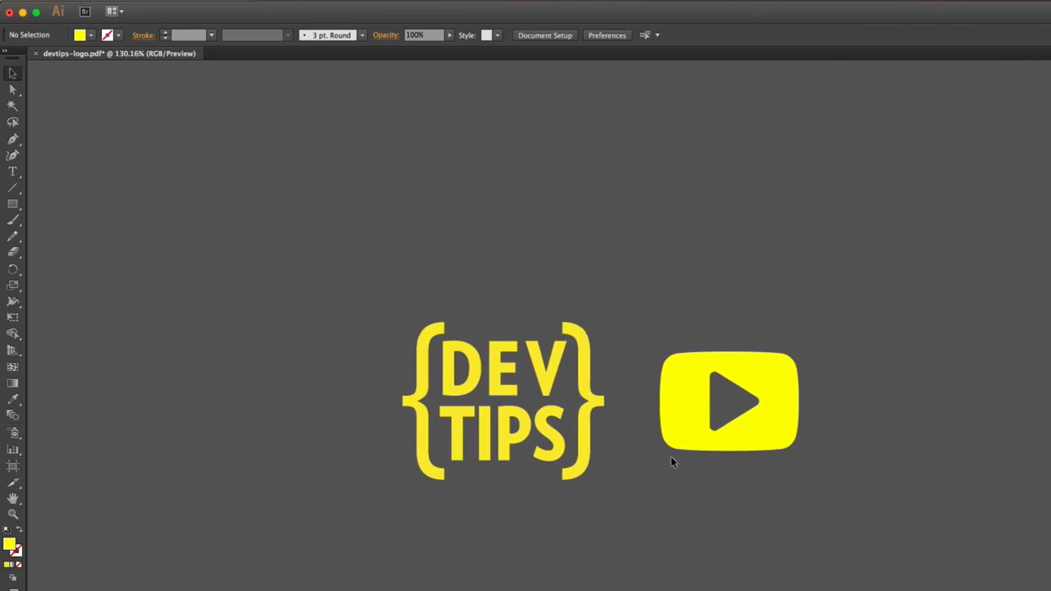
pyautogui.hscroll(-2, 670, 462)
pyautogui.moveTo(713, 397); pyautogui.dragTo(758, 401)
pyautogui.moveTo(880, 454); pyautogui.dragTo(870, 446)
pyautogui.click(809, 543)
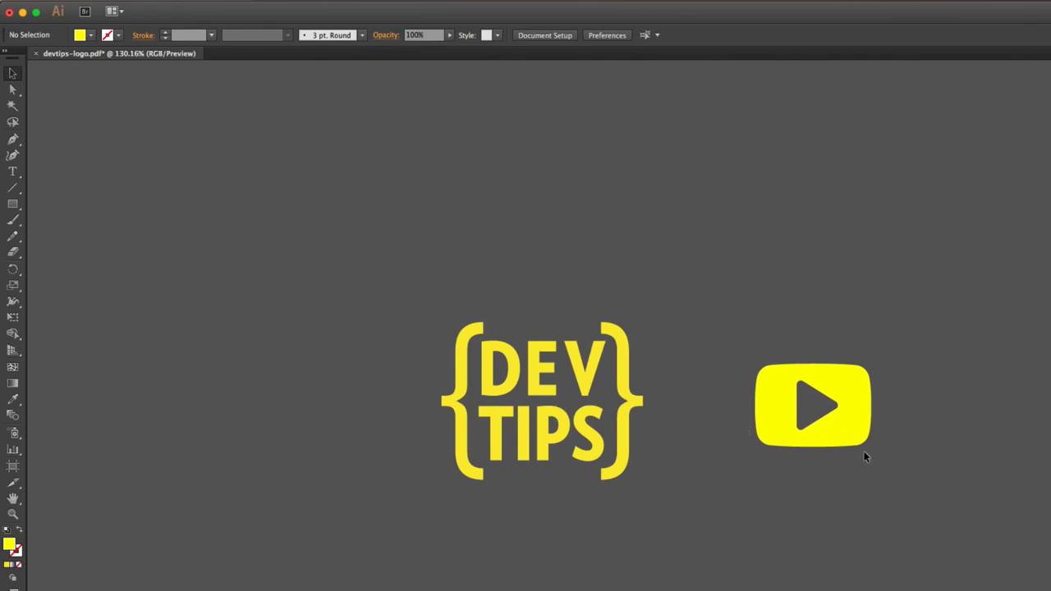
pyautogui.click(801, 426)
pyautogui.click(727, 452)
# - Draw a spacer rectangle about 128 by 30 px between the logo and play icon, and copy it to the icon's other side
pyautogui.press('m')
pyautogui.moveTo(642, 395); pyautogui.dragTo(755, 421)
pyautogui.press('v')
pyautogui.click(717, 427)
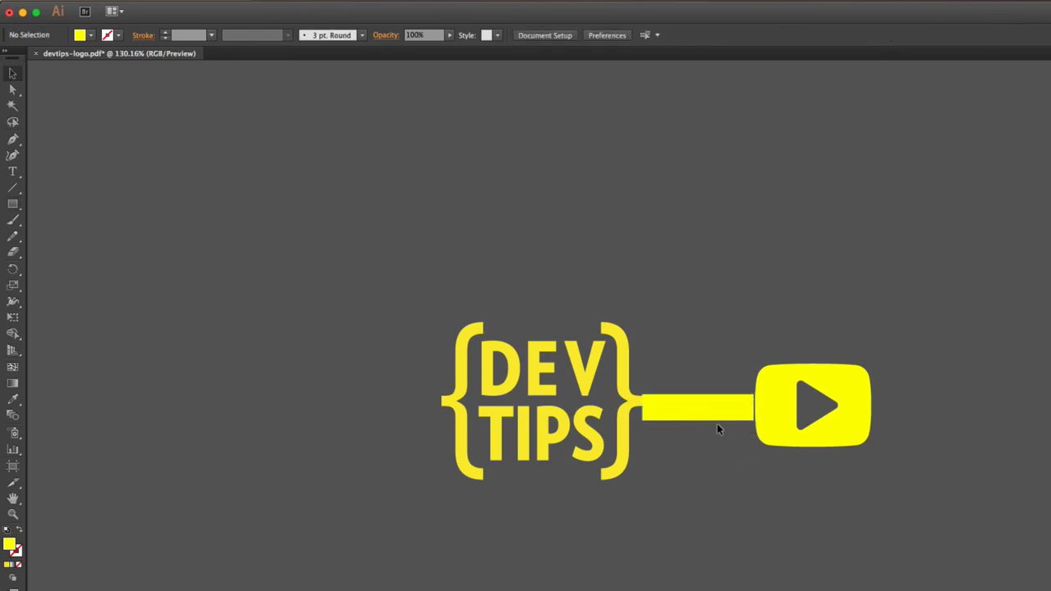
pyautogui.click(933, 413)
# - Select the logo, play icon and both spacers, and place a copy end to end beside the original in the same row
pyautogui.moveTo(953, 324); pyautogui.dragTo(574, 587)
pyautogui.press('super+minus')
pyautogui.press('super+minus')
pyautogui.press('super+minus')
pyautogui.press('super+minus')
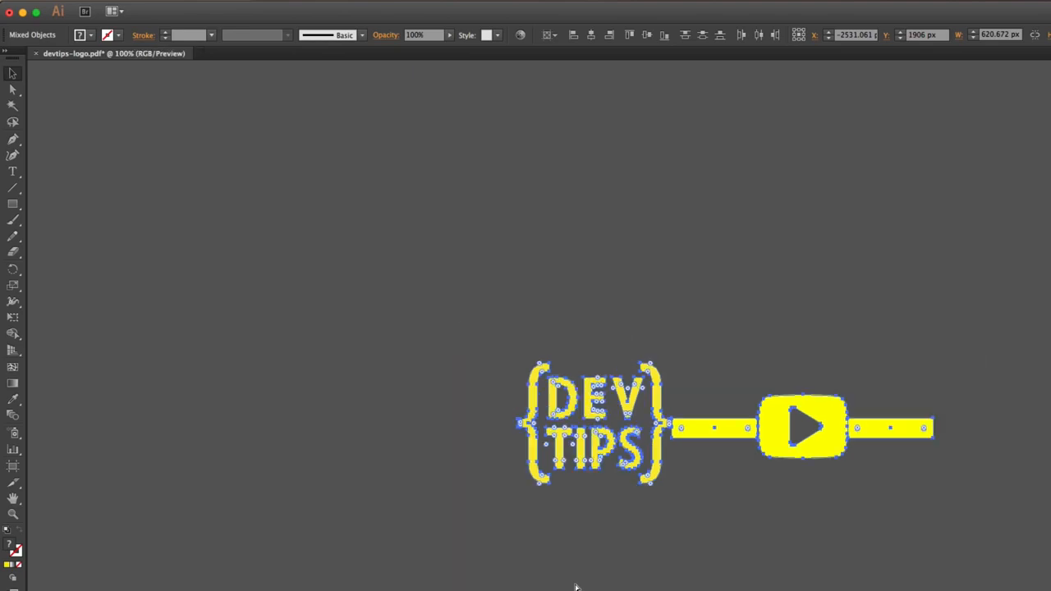
pyautogui.press('super+1')
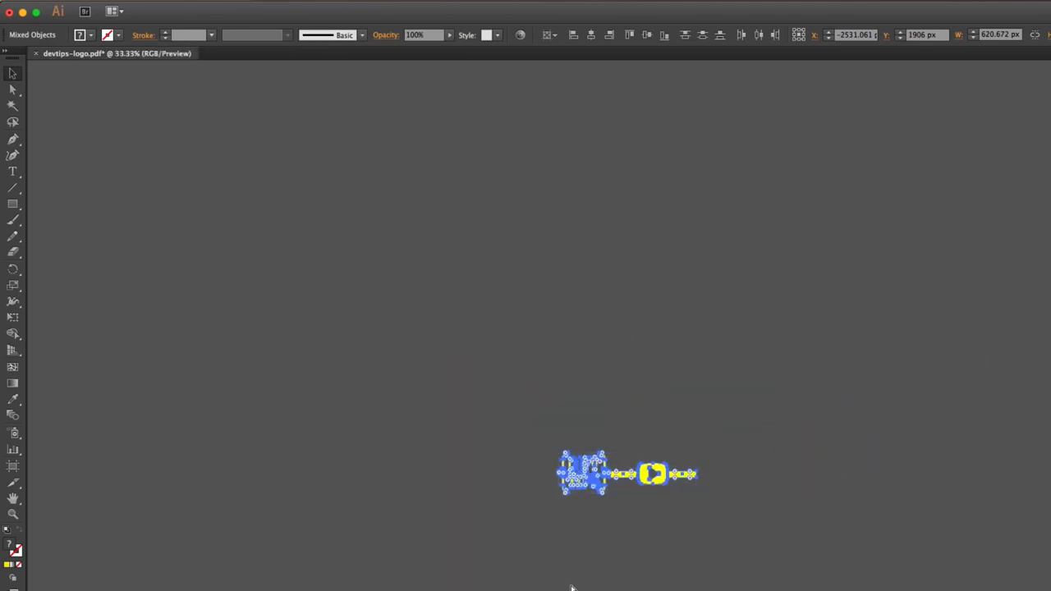
pyautogui.hscroll(-1, 572, 586)
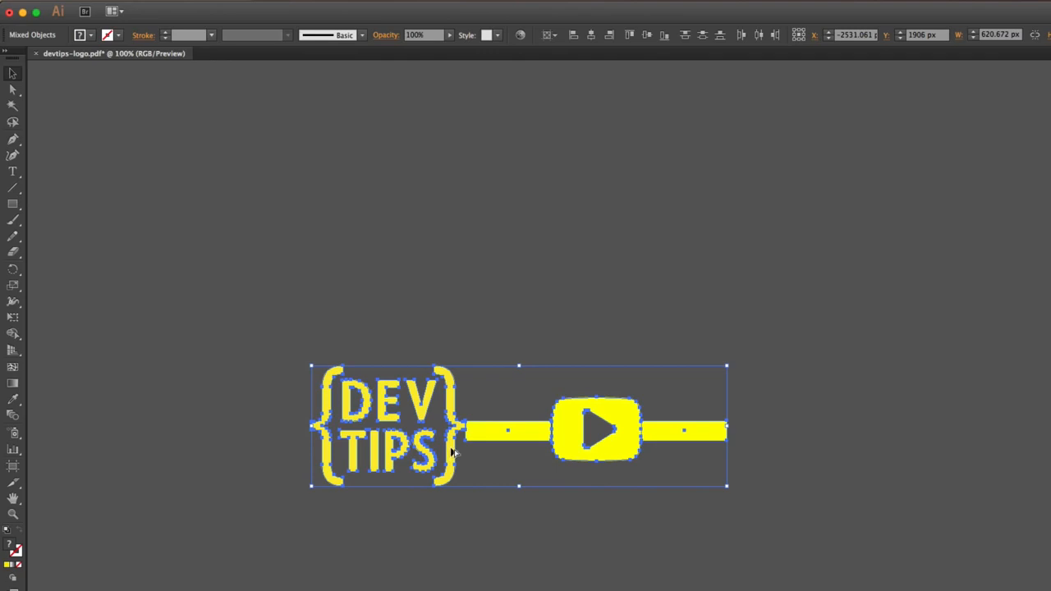
pyautogui.moveTo(452, 453); pyautogui.dragTo(869, 474)
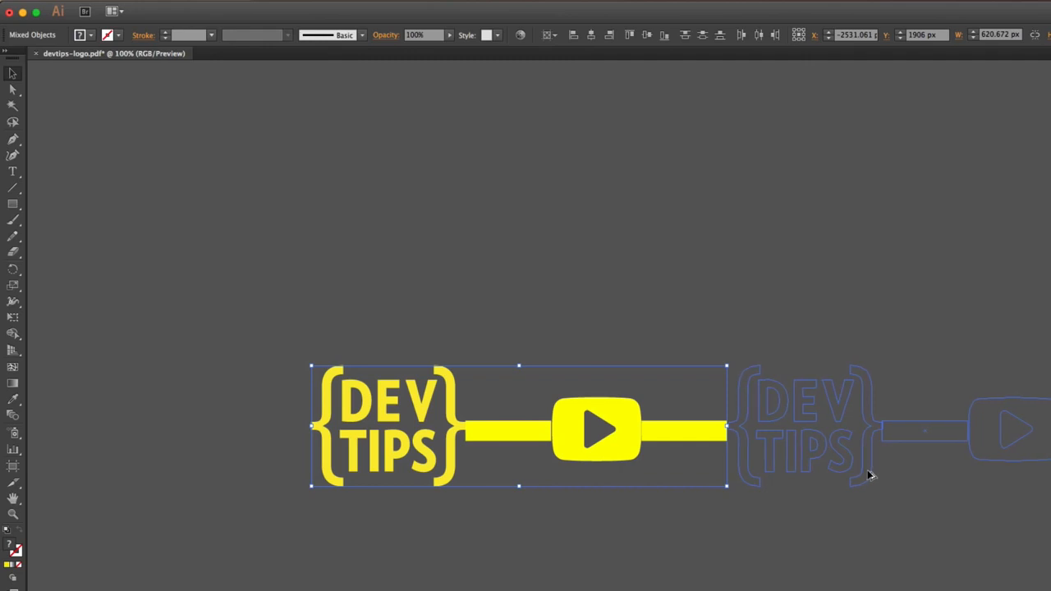
pyautogui.moveTo(870, 474); pyautogui.dragTo(868, 475)
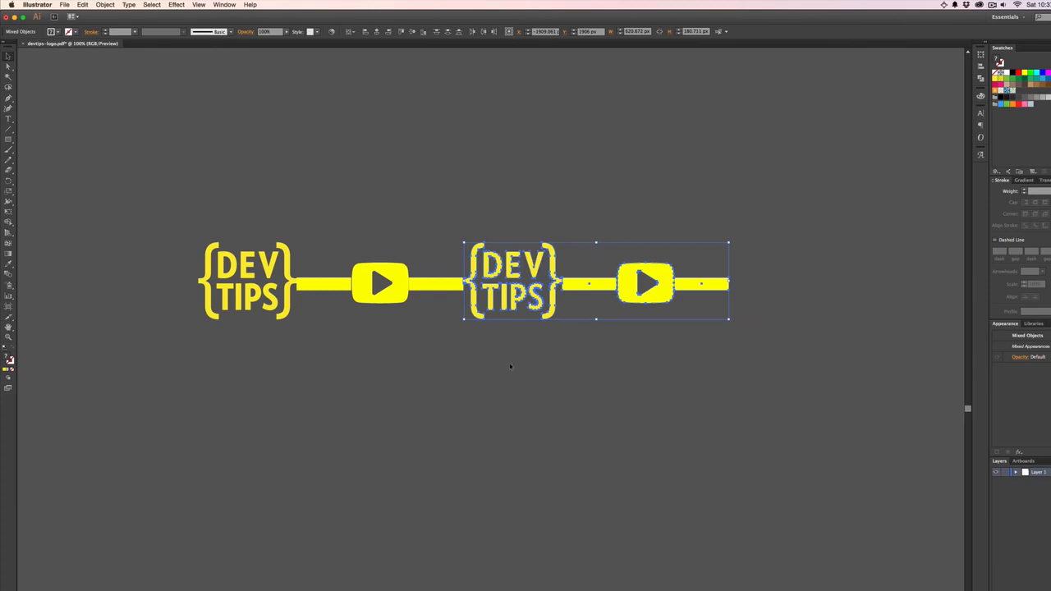
# - Repeat the duplication along the row until it holds eleven logo-and-play-icon pairs
pyautogui.press('super+minus')
pyautogui.hscroll(5, 476, 333)
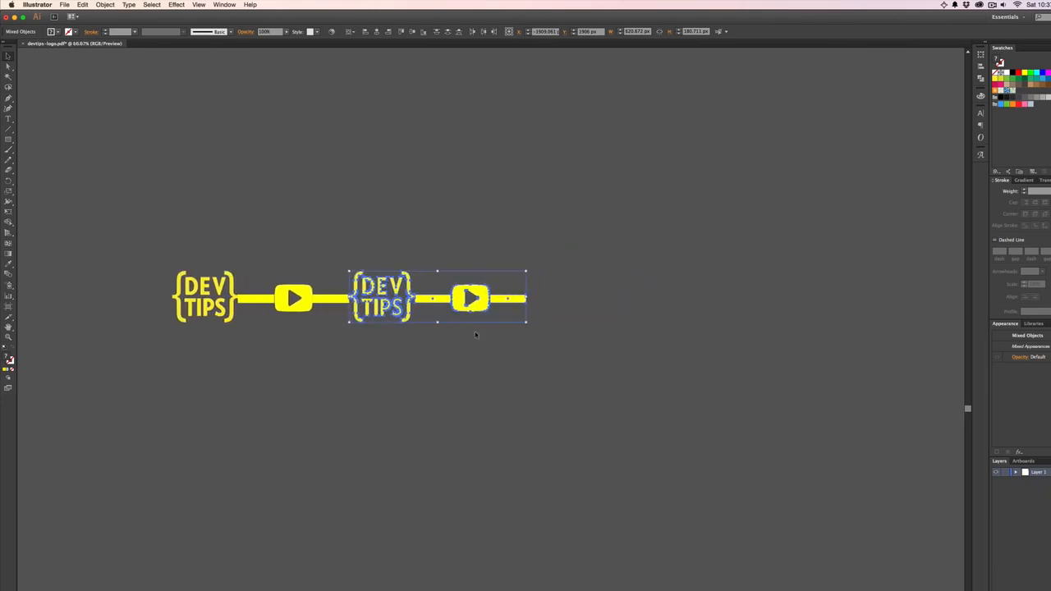
pyautogui.press('super+d')
pyautogui.press('super+d')
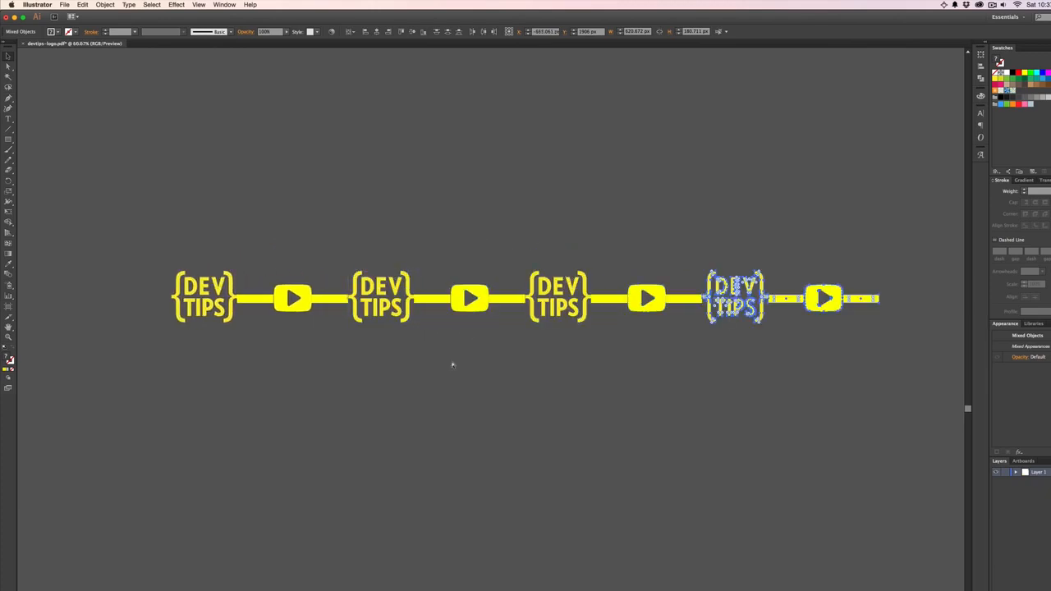
pyautogui.press('super+d')
pyautogui.hscroll(6, 452, 365)
pyautogui.press('super+d')
pyautogui.hscroll(-2, 451, 364)
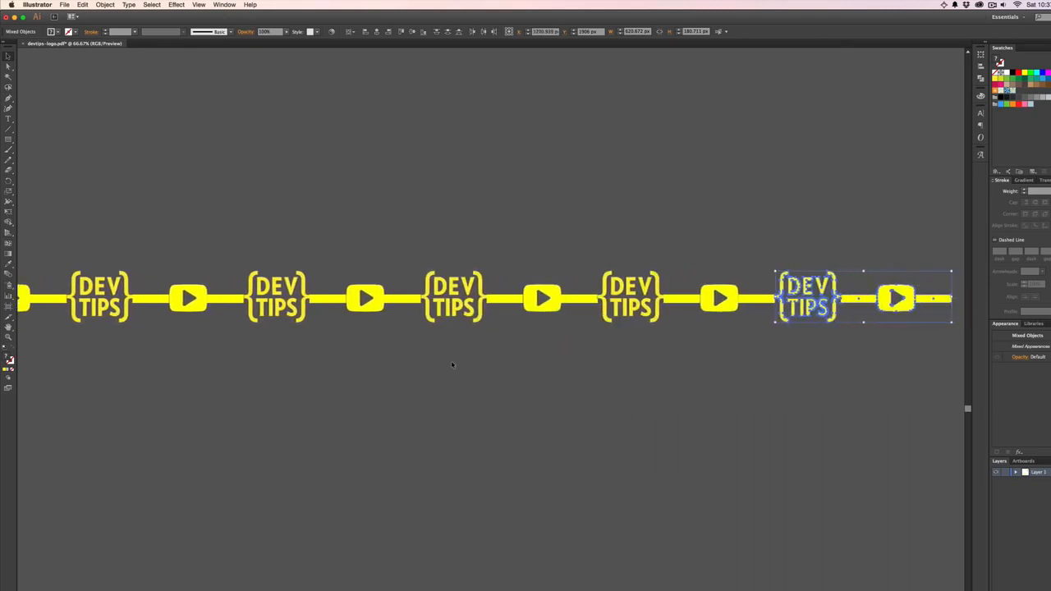
pyautogui.press('super+d')
pyautogui.hscroll(8, 451, 365)
pyautogui.hscroll(-3, 452, 364)
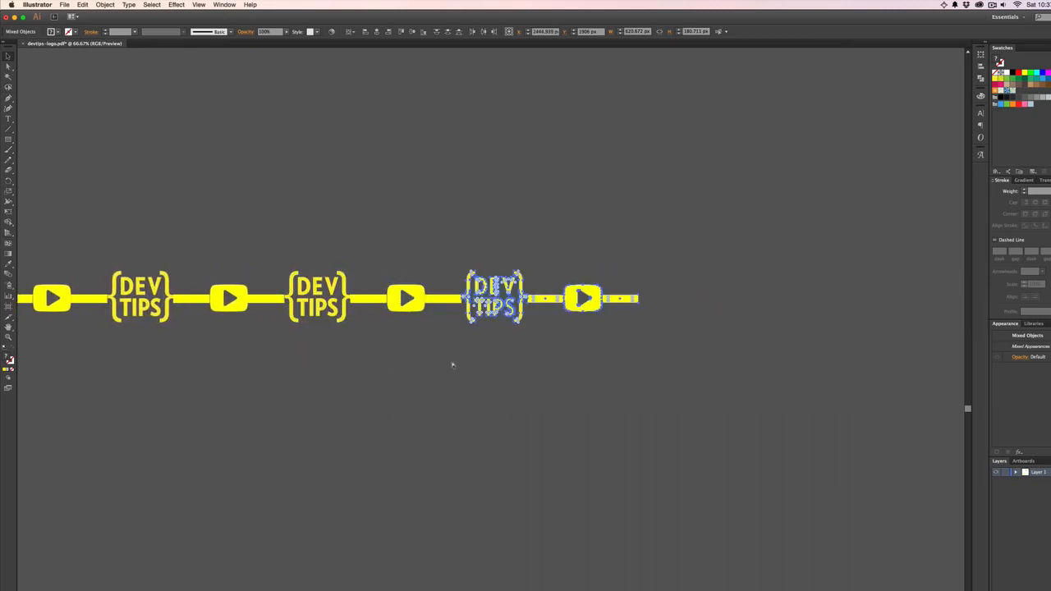
pyautogui.press('super+d')
# - Delete the spacer rectangles beyond the seventh play icon in the row
pyautogui.press('super+minus')
pyautogui.press('super+minus')
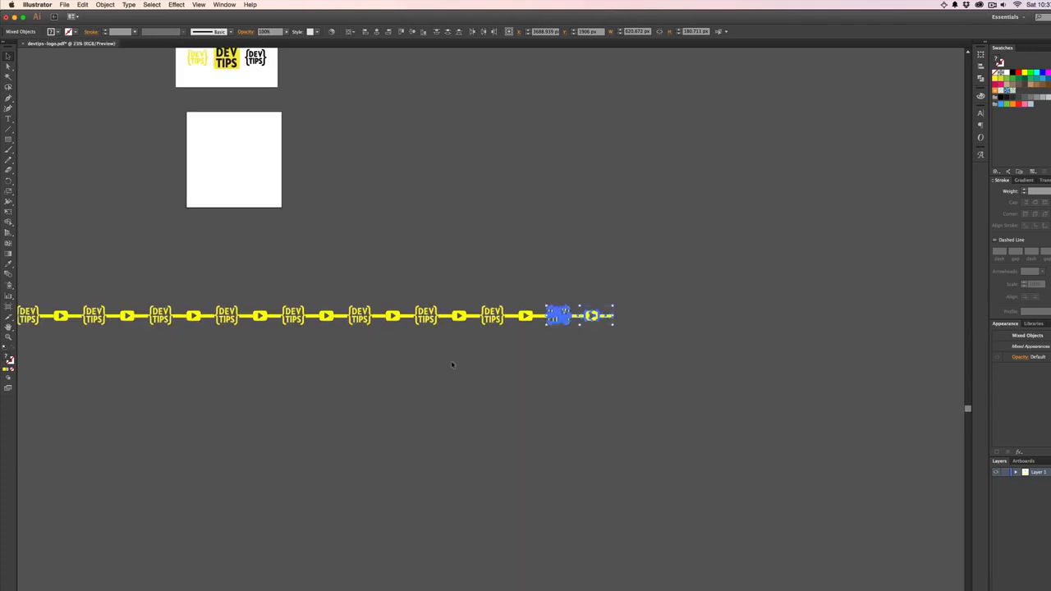
pyautogui.hscroll(-5, 452, 364)
pyautogui.press('super+minus')
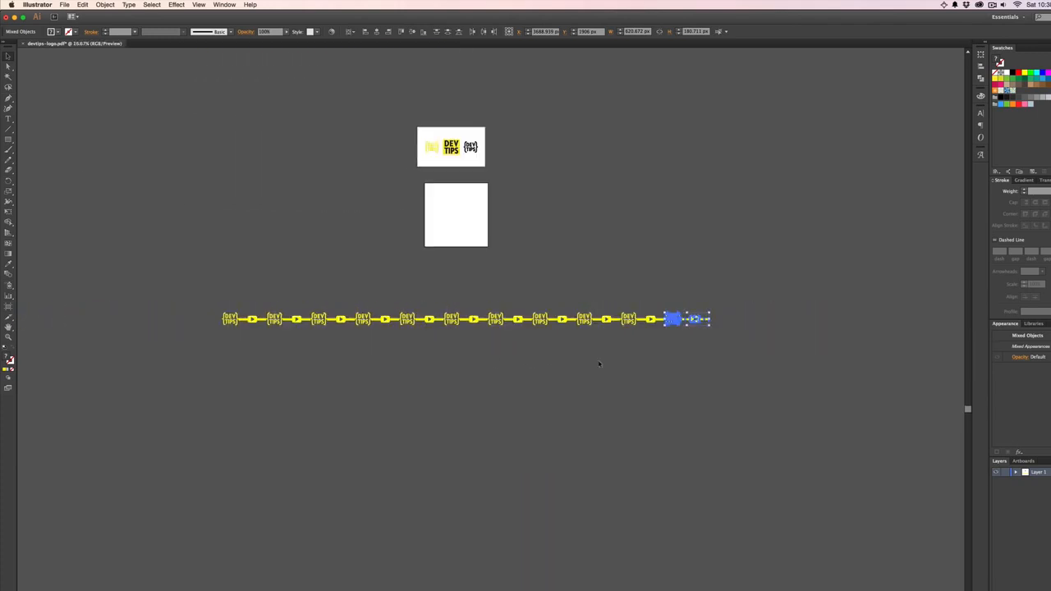
pyautogui.click(722, 317)
pyautogui.click(704, 320)
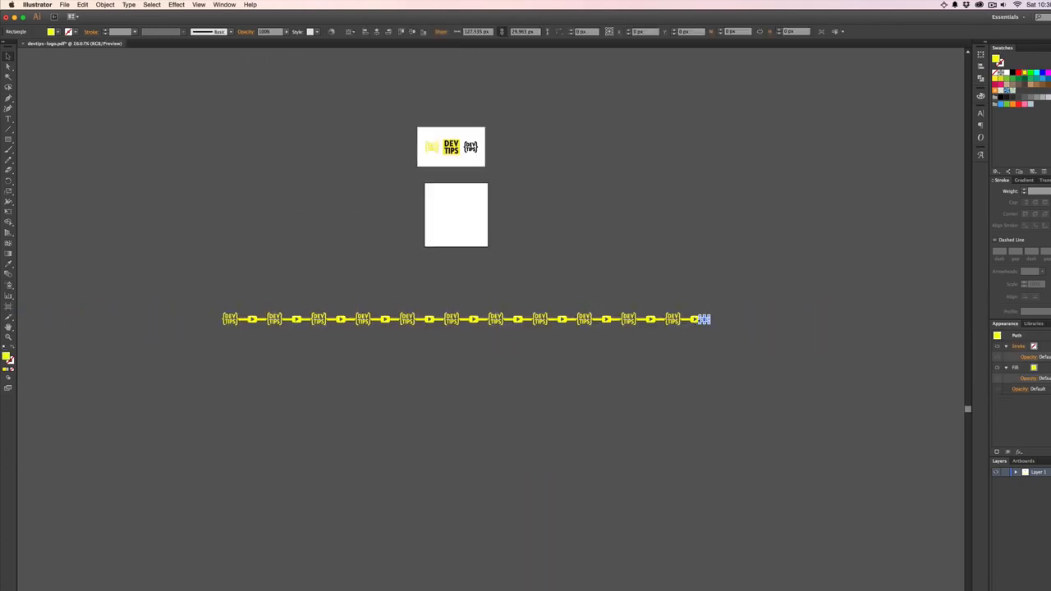
pyautogui.keyDown('shift'); pyautogui.click(685, 319); pyautogui.keyUp('shift')
pyautogui.keyDown('shift'); pyautogui.click(657, 319); pyautogui.keyUp('shift')
pyautogui.keyDown('shift'); pyautogui.click(619, 319); pyautogui.keyUp('shift')
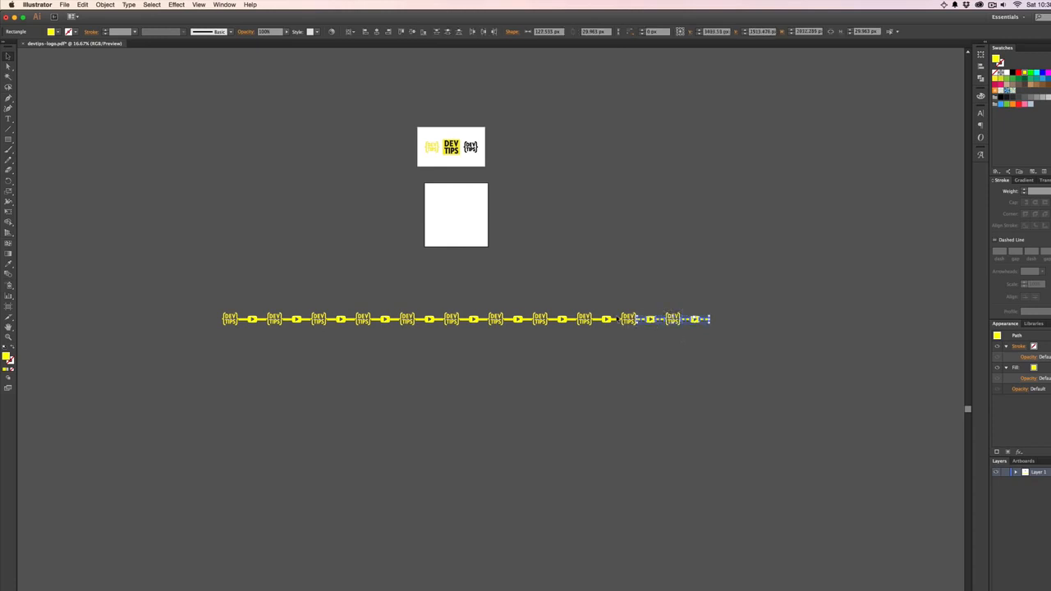
pyautogui.keyDown('shift'); pyautogui.click(605, 318); pyautogui.keyUp('shift')
pyautogui.keyDown('shift'); pyautogui.click(592, 319); pyautogui.keyUp('shift')
pyautogui.keyDown('shift'); pyautogui.click(567, 319); pyautogui.keyUp('shift')
pyautogui.keyDown('shift'); pyautogui.click(550, 320); pyautogui.keyUp('shift')
pyautogui.moveTo(526, 326); pyautogui.dragTo(522, 329)
pyautogui.click(509, 337)
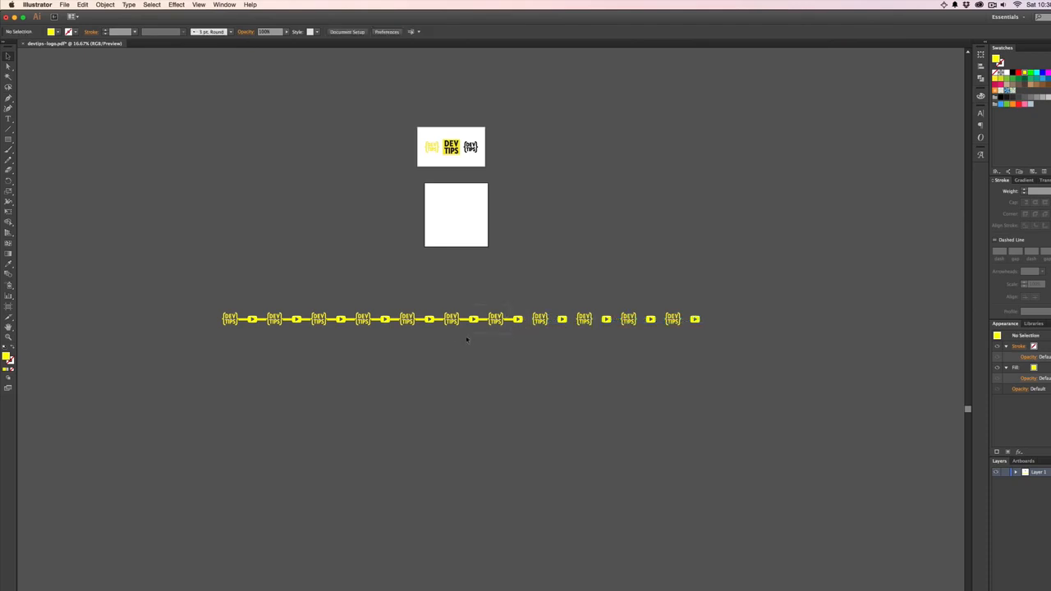
# - Delete the remaining spacer rectangles between the first seven logos and play icons
pyautogui.moveTo(224, 355); pyautogui.dragTo(198, 306)
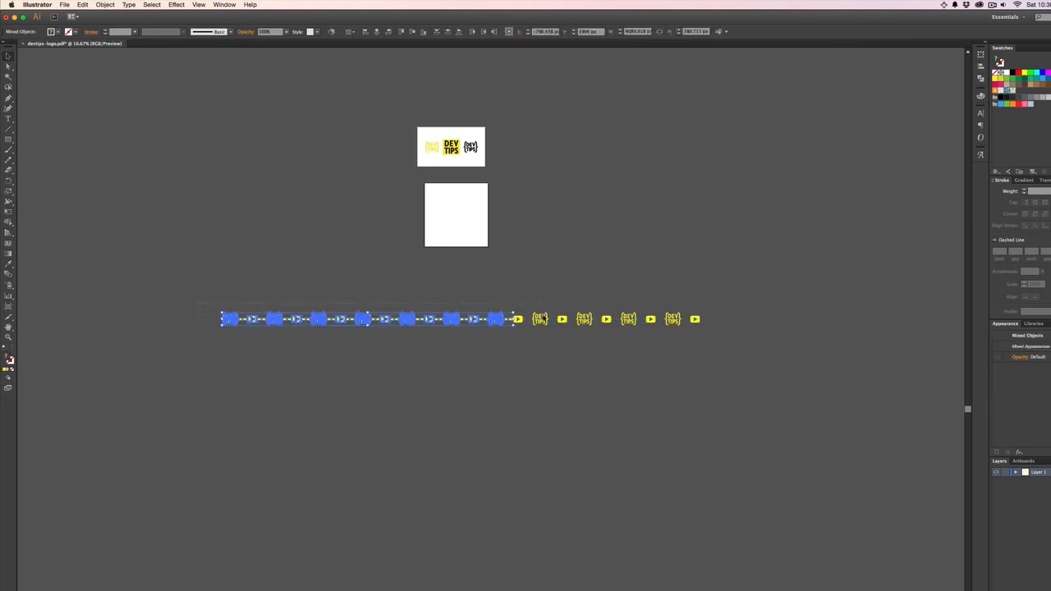
pyautogui.click(518, 319)
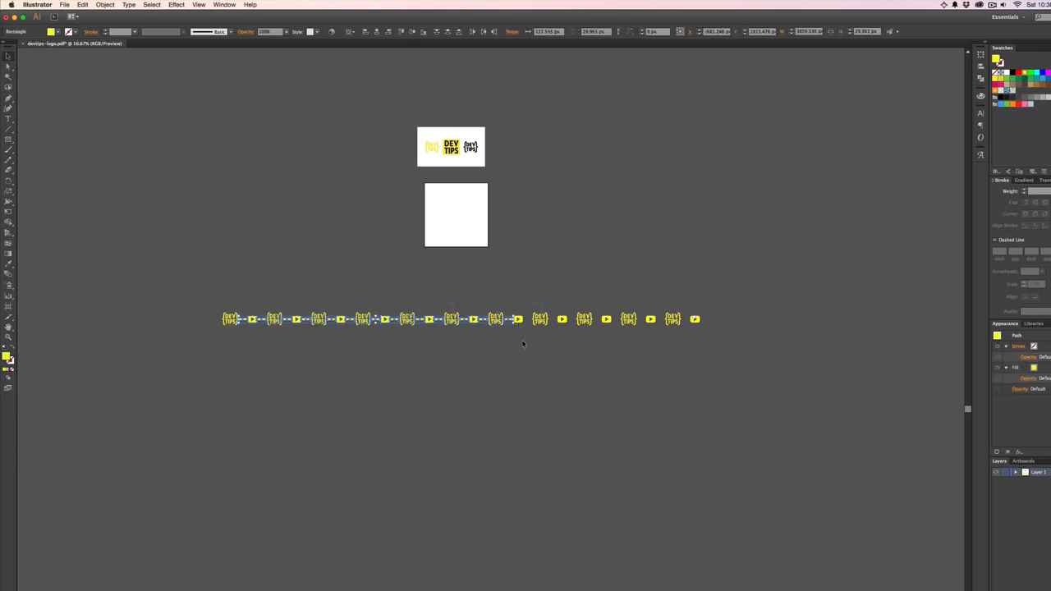
pyautogui.click(516, 344)
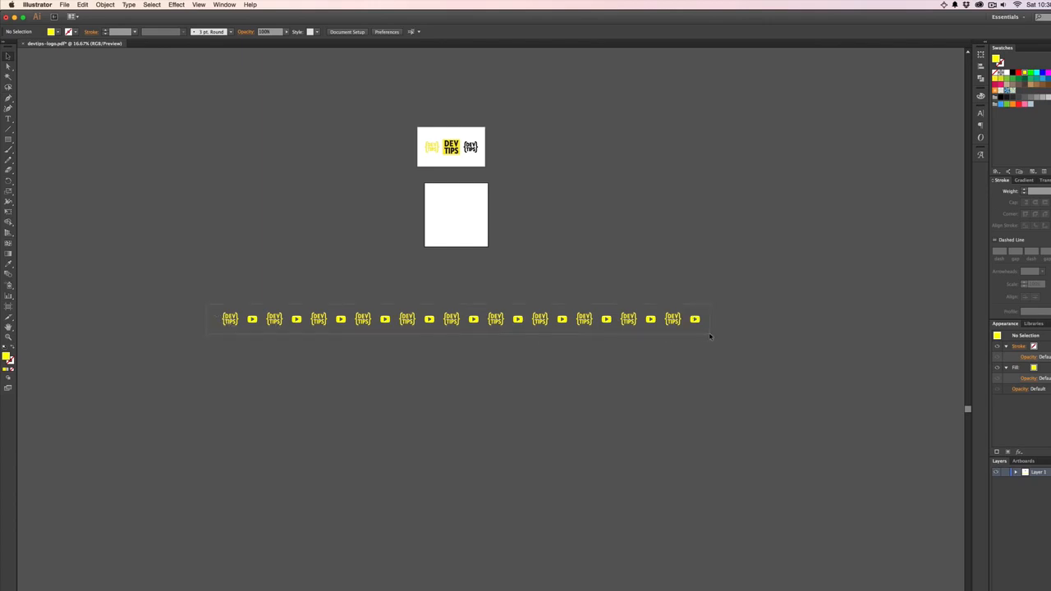
# - Copy the whole row diagonally downward, offset by one position so the logos sit beneath the play icons
pyautogui.moveTo(206, 304); pyautogui.dragTo(710, 335)
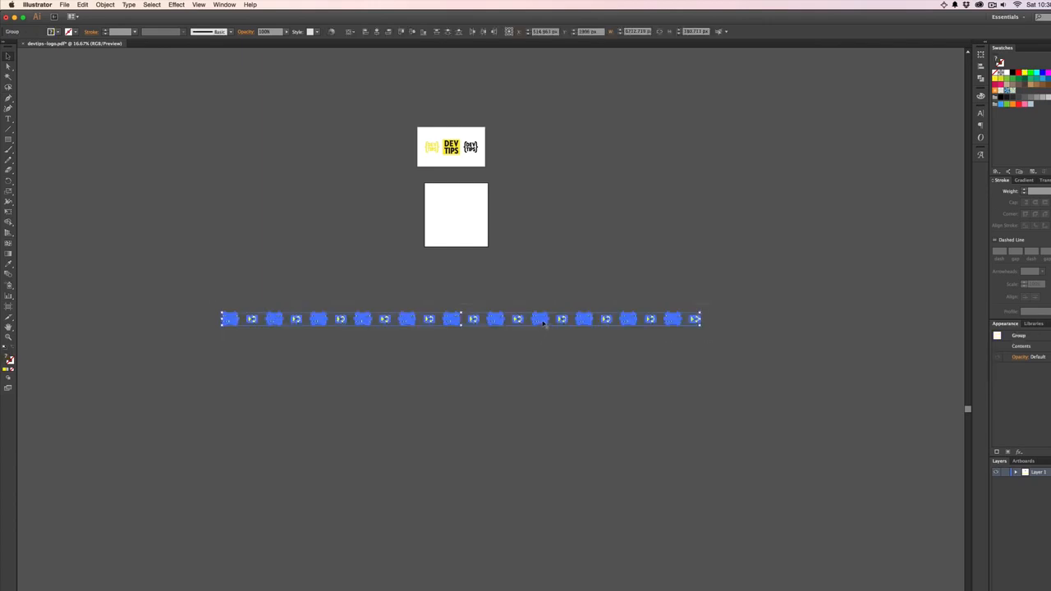
pyautogui.moveTo(542, 322); pyautogui.dragTo(571, 342)
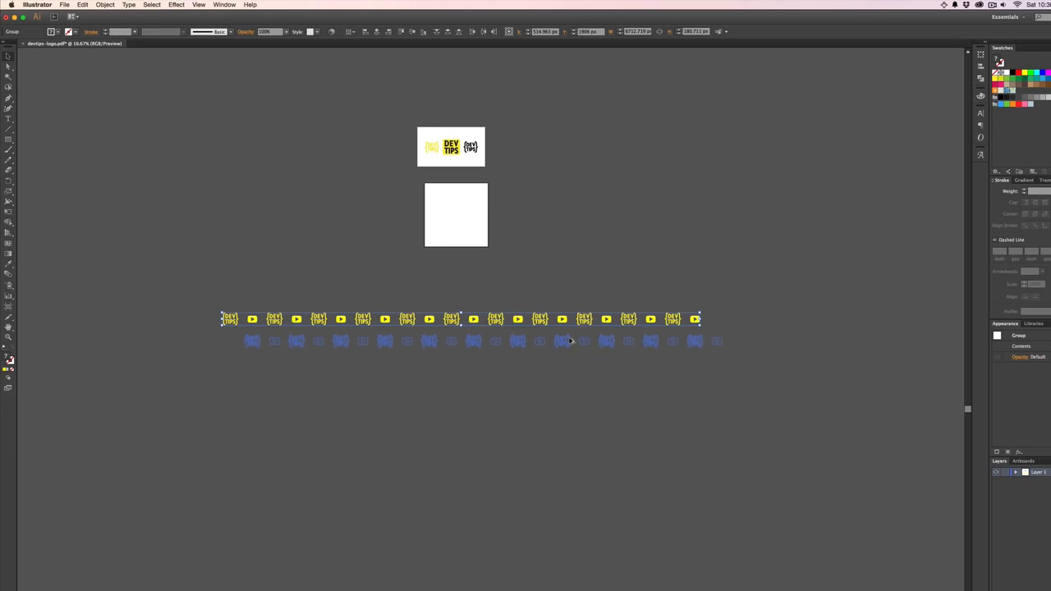
pyautogui.moveTo(571, 340); pyautogui.dragTo(571, 339)
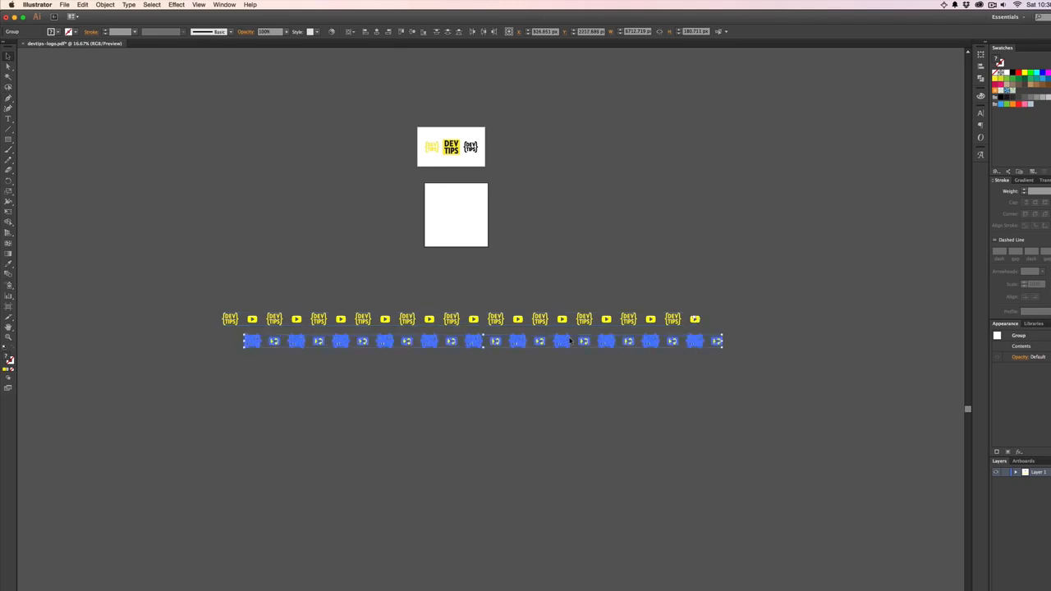
# - Repeat the offset row copy until the pattern has sixteen staggered rows, and try to add one more
pyautogui.press('super+d')
pyautogui.press('super+d')
pyautogui.press('super+d')
pyautogui.press('super+d')
pyautogui.press('super+d')
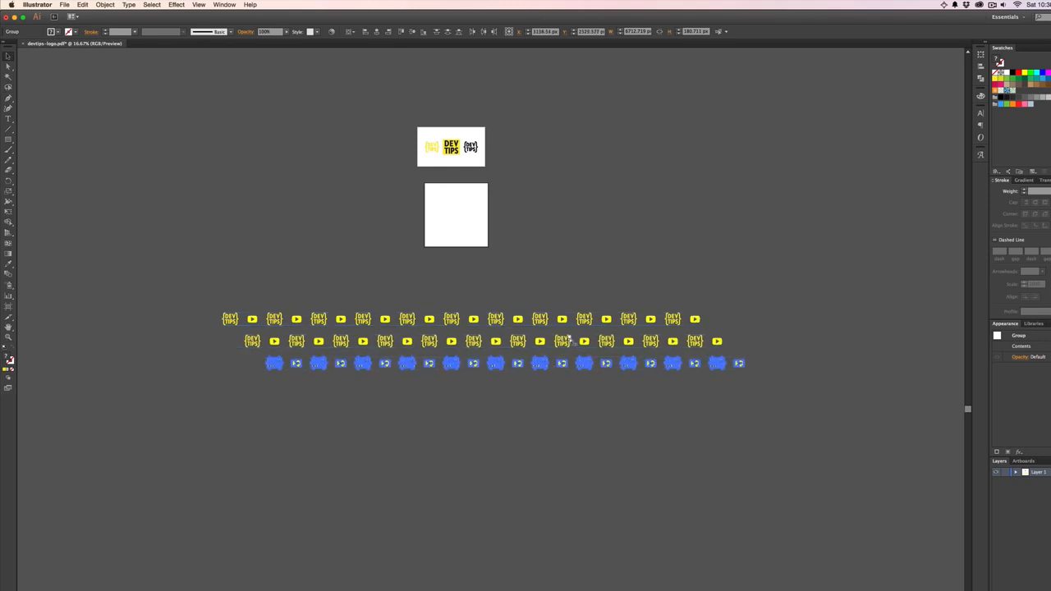
pyautogui.press('super+d')
pyautogui.press('super+d')
pyautogui.press('super+d')
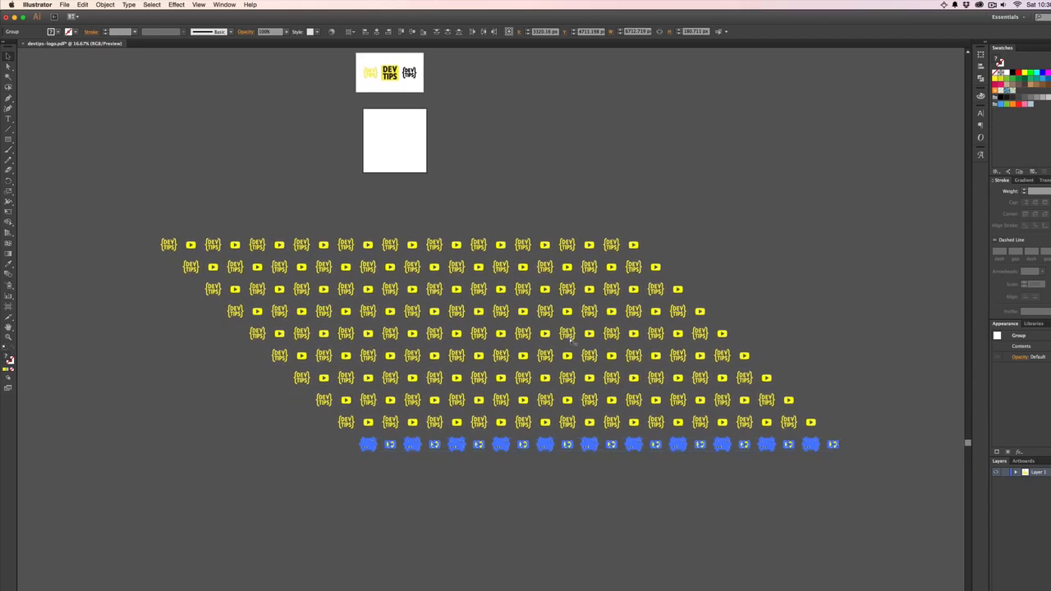
pyautogui.press('super+d')
pyautogui.press('super+d')
pyautogui.press('super+d')
pyautogui.press('super+d')
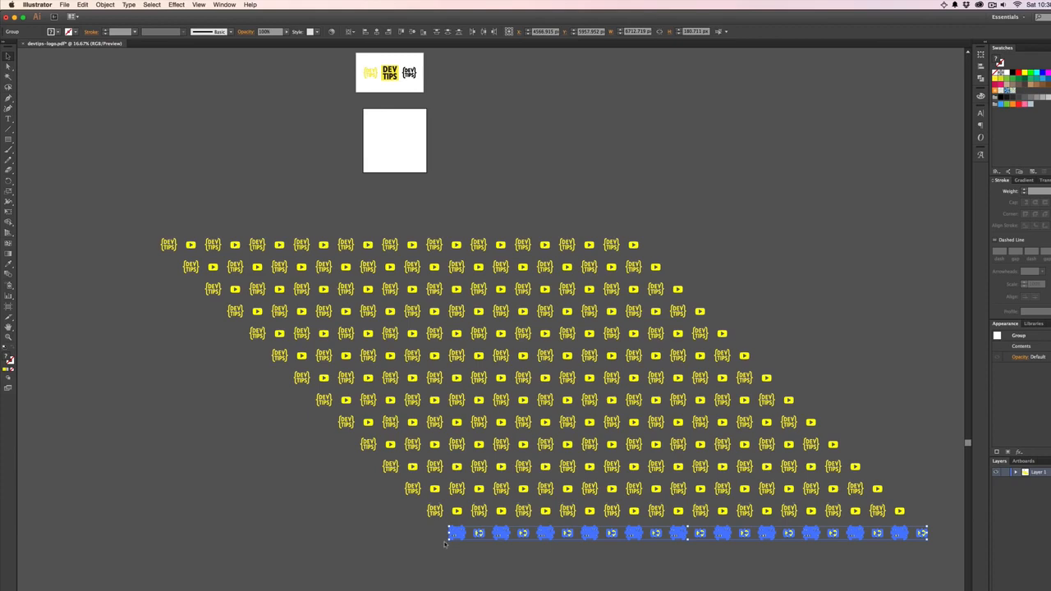
pyautogui.press('super+d')
pyautogui.press('super+d')
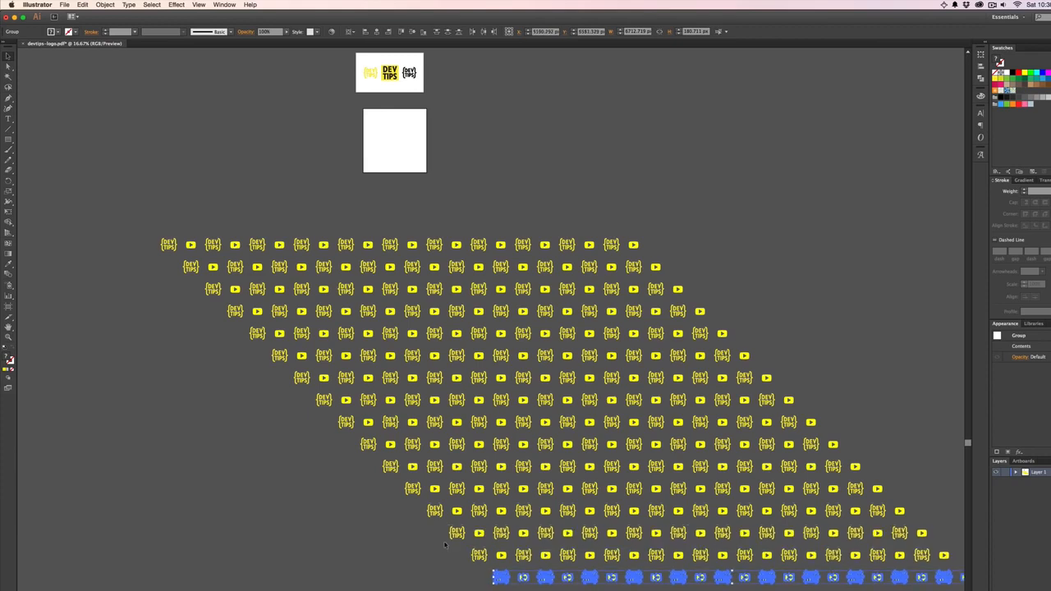
pyautogui.scroll(-5, 445, 544)
pyautogui.press('super+d')
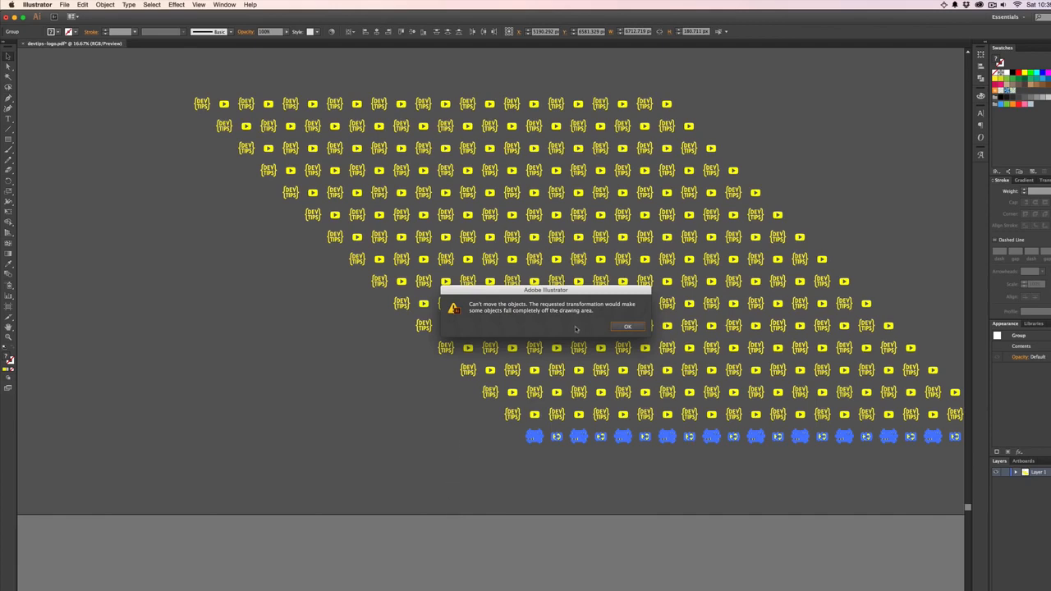
# - Delete the logos and play icons that overhang the lower-left and upper-right slants, trimming the pattern's left and right sides to vertical edges
pyautogui.click(637, 327)
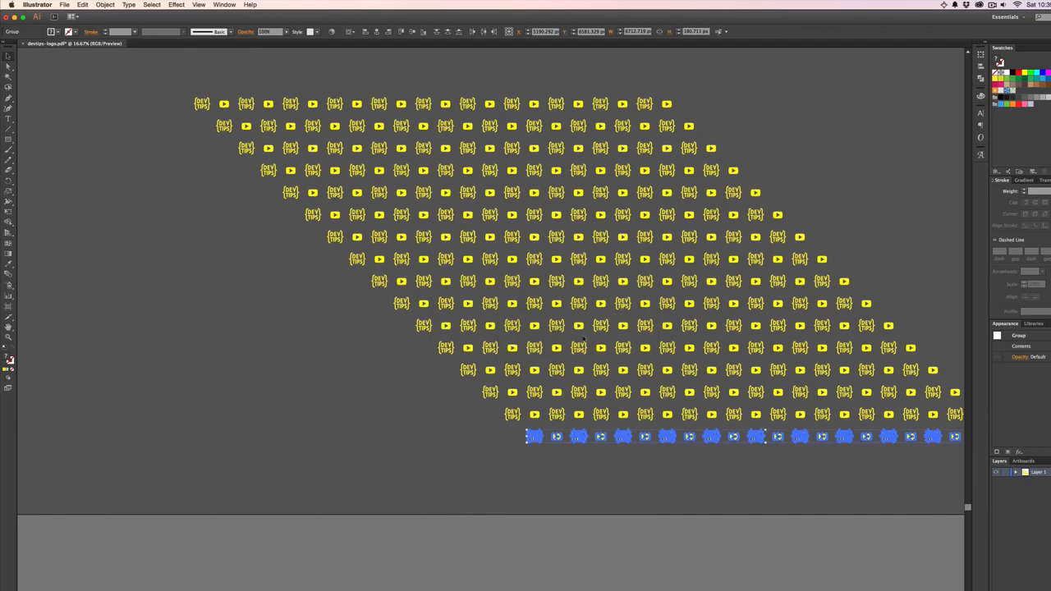
pyautogui.scroll(3, 481, 444)
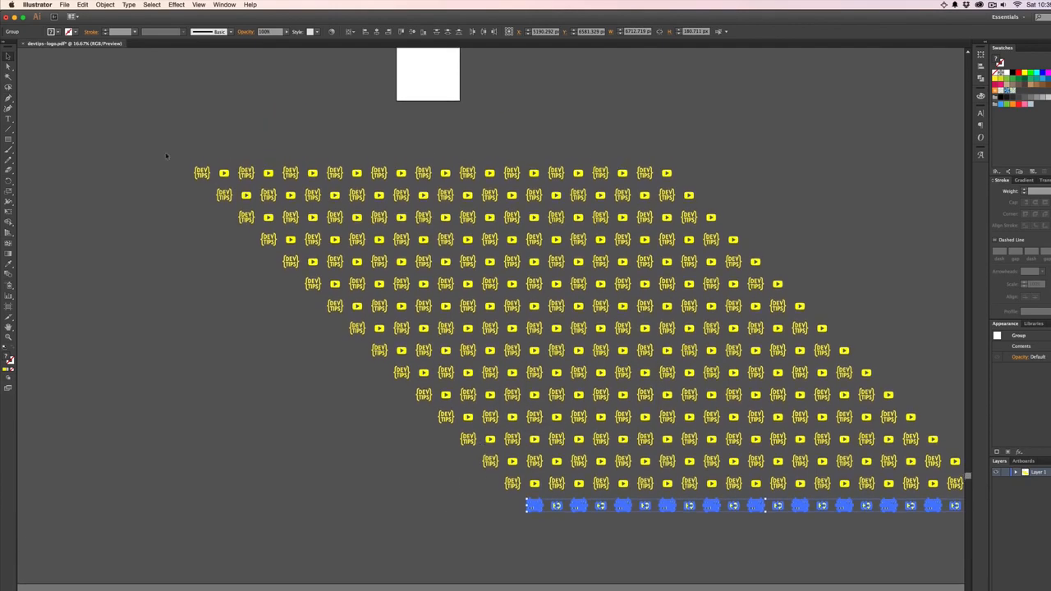
pyautogui.moveTo(391, 353)
pyautogui.mouseDown()
pyautogui.moveTo(392, 376)
pyautogui.moveTo(392, 361)
pyautogui.mouseUp()
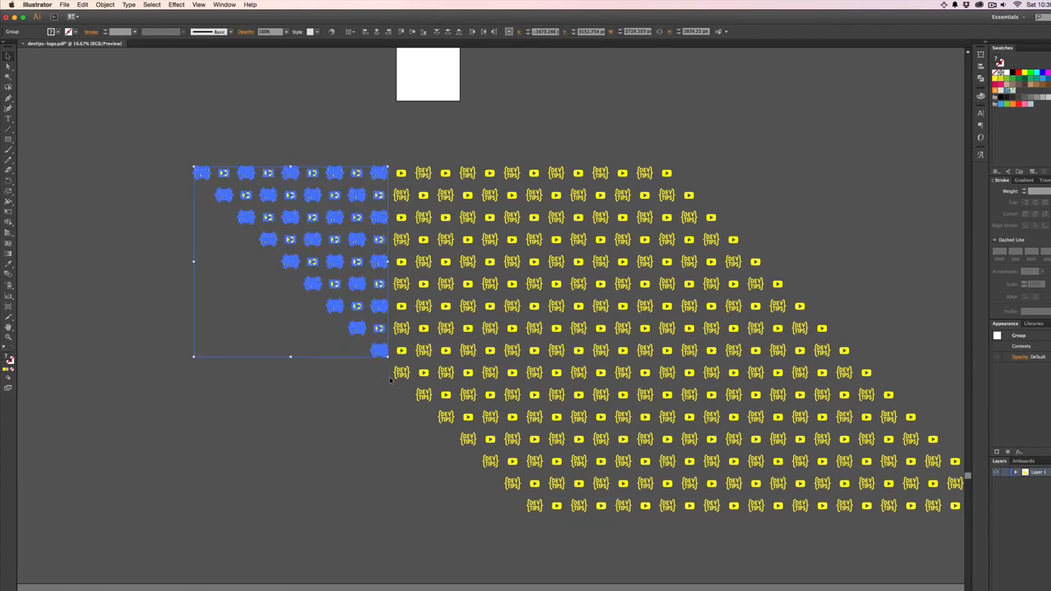
pyautogui.press('Delete')
pyautogui.hscroll(3, 735, 339)
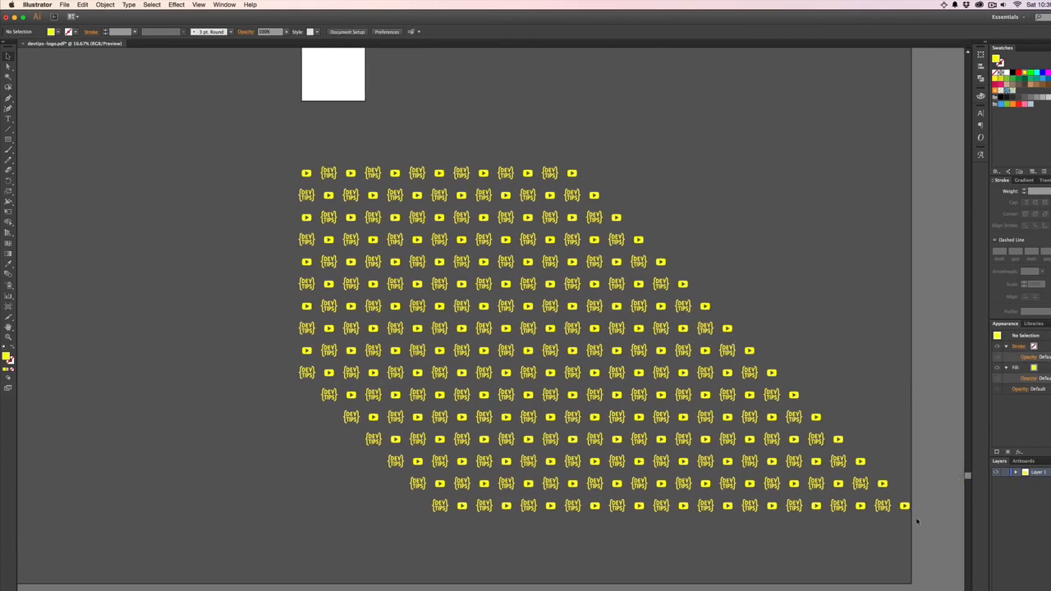
pyautogui.moveTo(808, 344); pyautogui.dragTo(698, 298)
pyautogui.press('Delete')
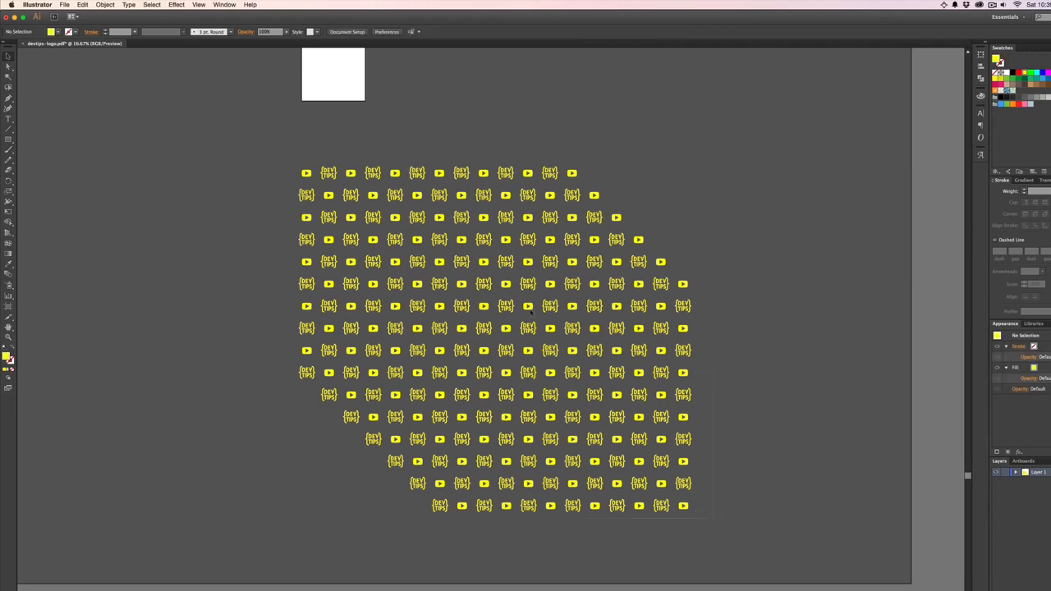
# - Copy the entire logo pattern, switch to the Photoshop homepage mockup and select the Youtube plate layer
pyautogui.press('super+a')
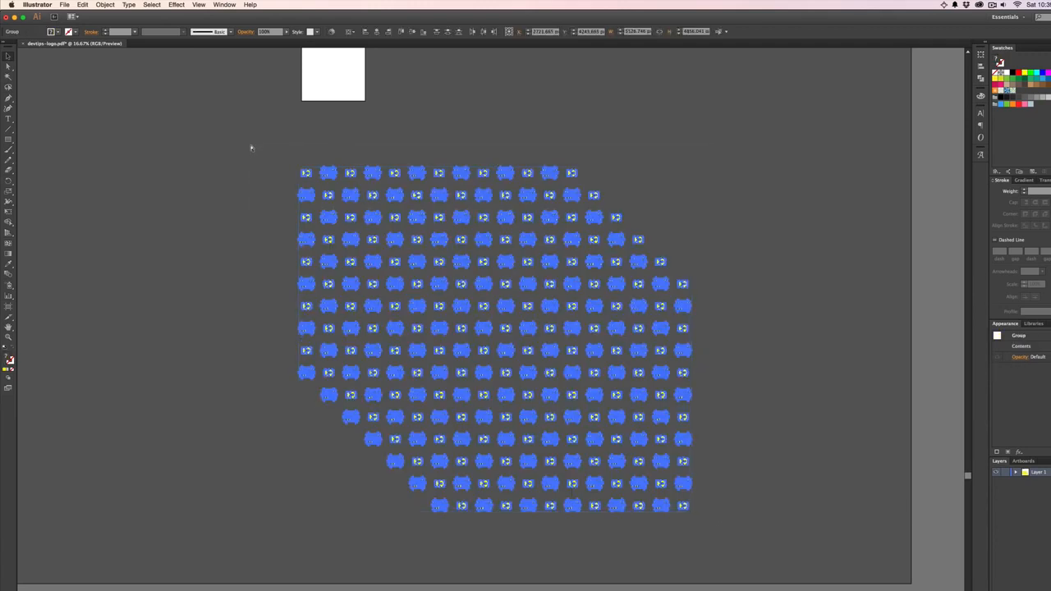
pyautogui.hotkey('ctrl', 'Up')
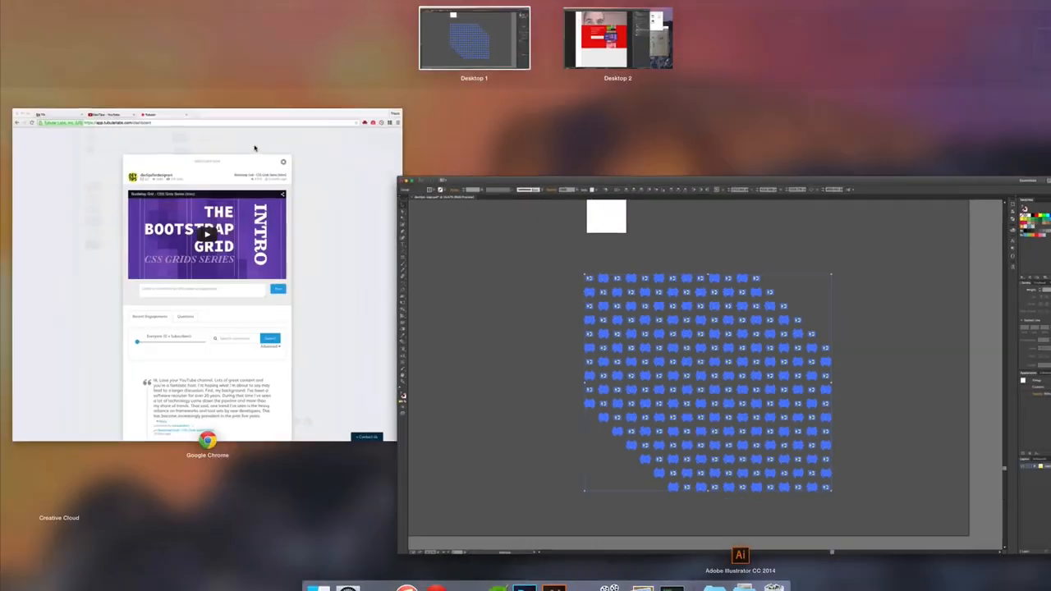
pyautogui.hotkey('ctrl', 'Right')
pyautogui.click(427, 212)
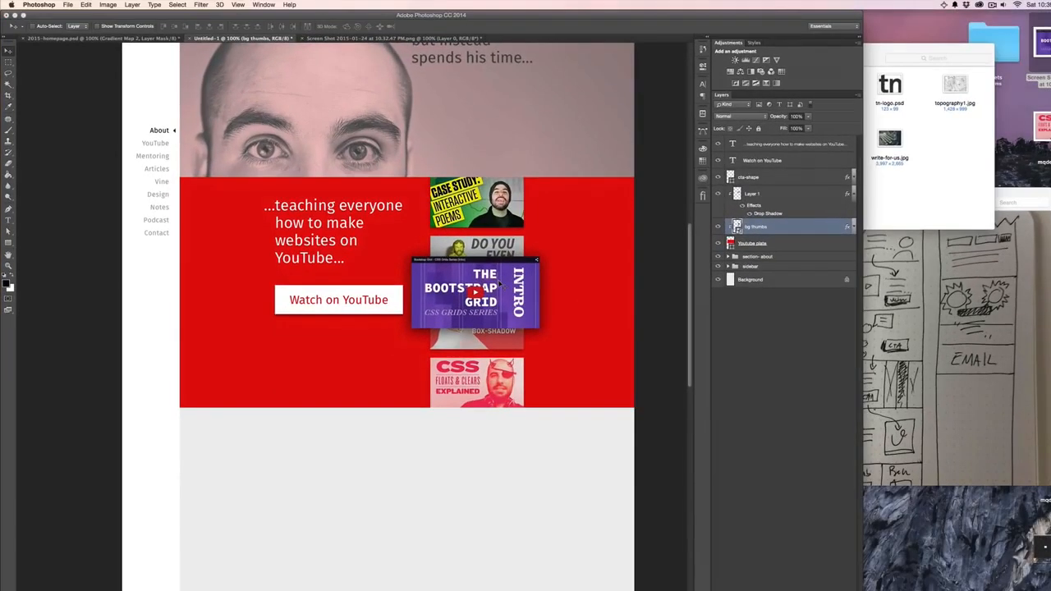
pyautogui.click(809, 244)
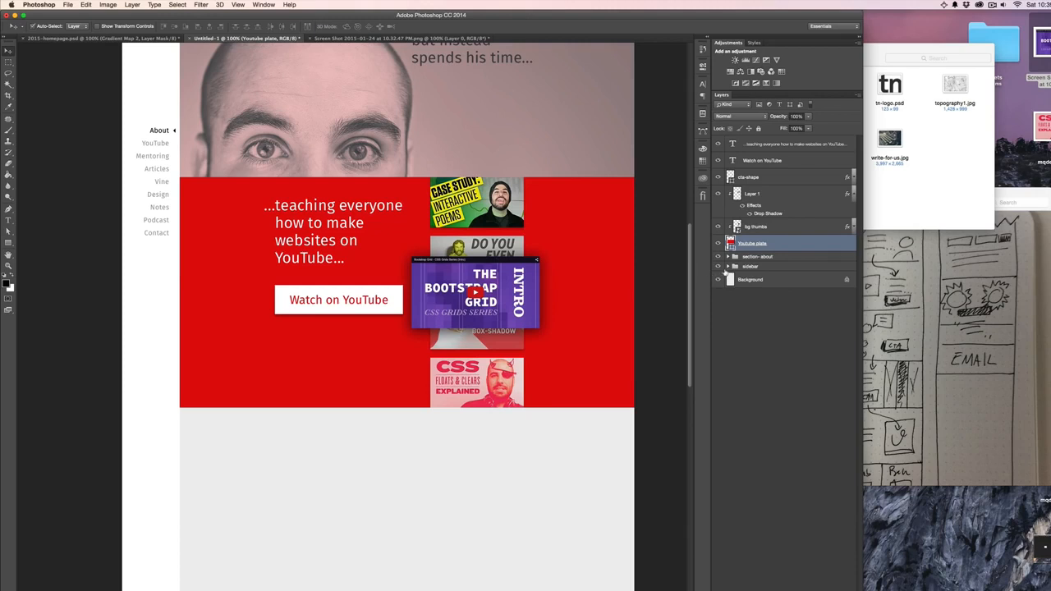
# - Paste the pattern as a Smart Object above the Youtube plate and clip it to the red plate
pyautogui.press('super+v')
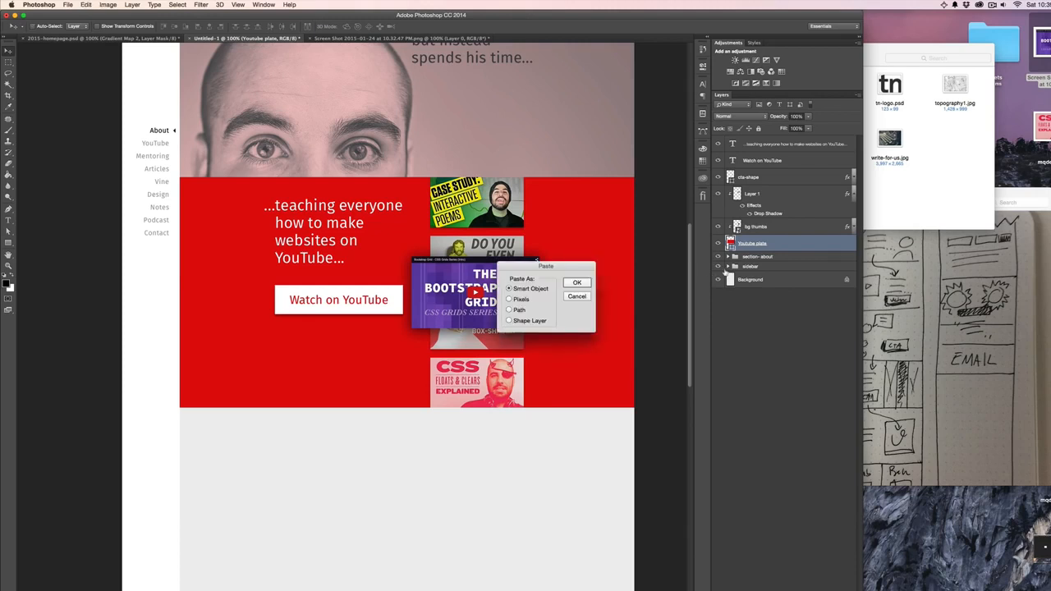
pyautogui.click(576, 283)
pyautogui.moveTo(517, 384); pyautogui.dragTo(549, 328)
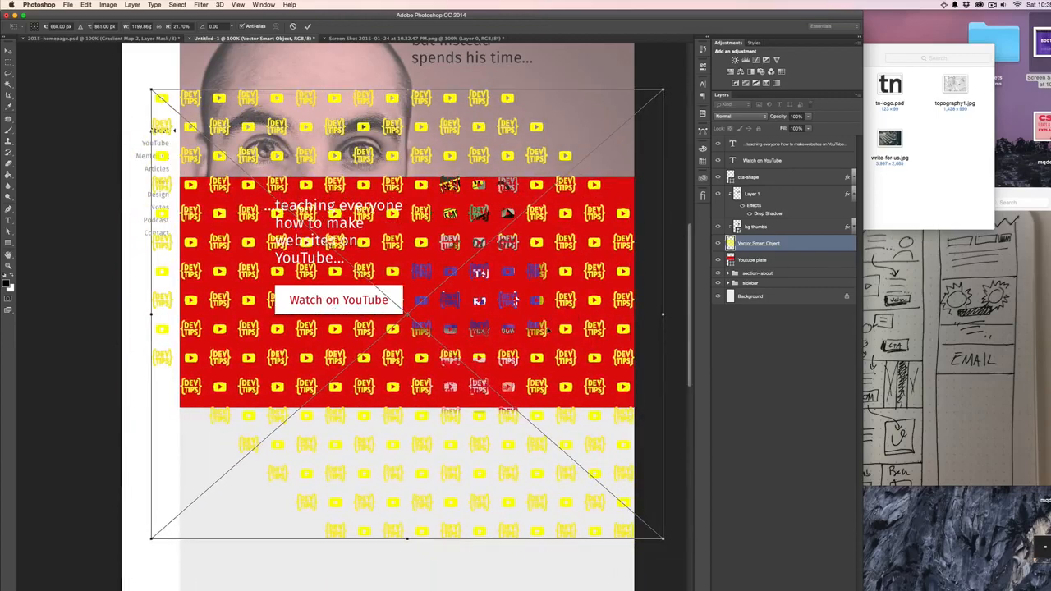
pyautogui.press('Return')
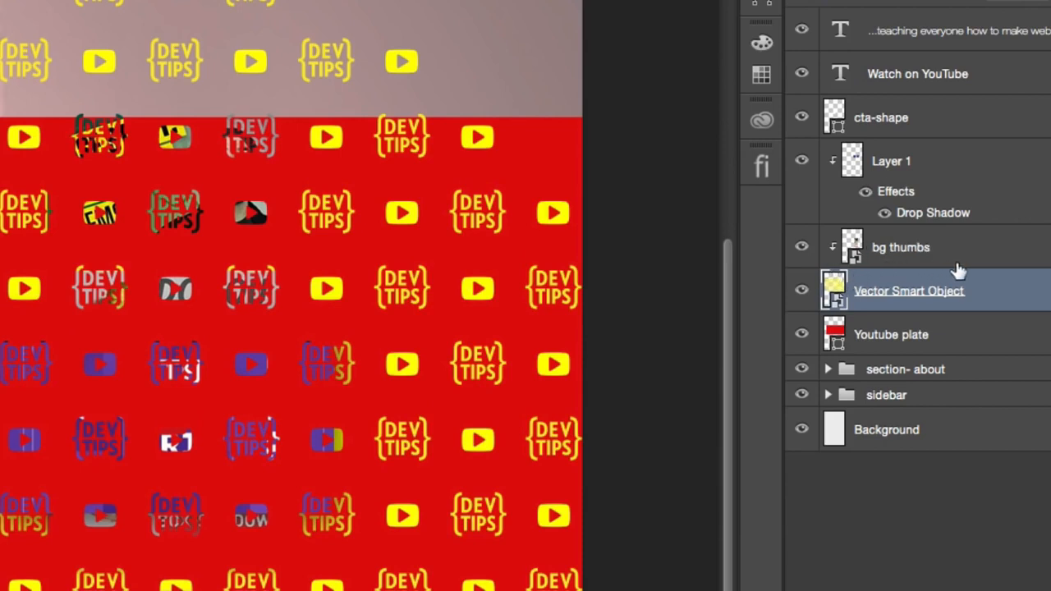
pyautogui.keyDown('alt'); pyautogui.click(917, 306); pyautogui.keyUp('alt')
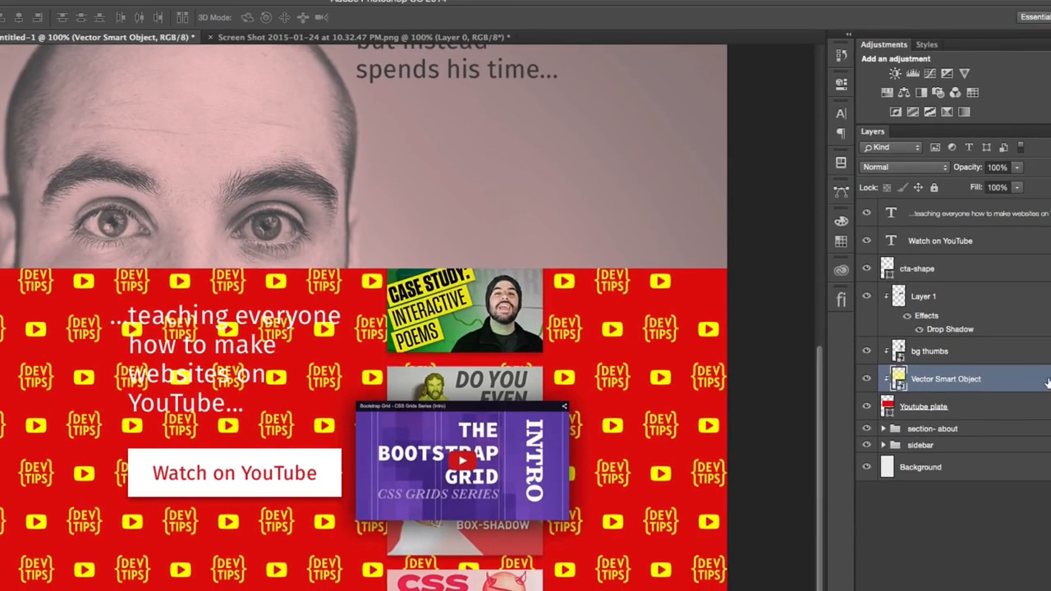
# - Add a black Color Overlay at 100% opacity to the pattern layer
pyautogui.doubleClick(993, 292)
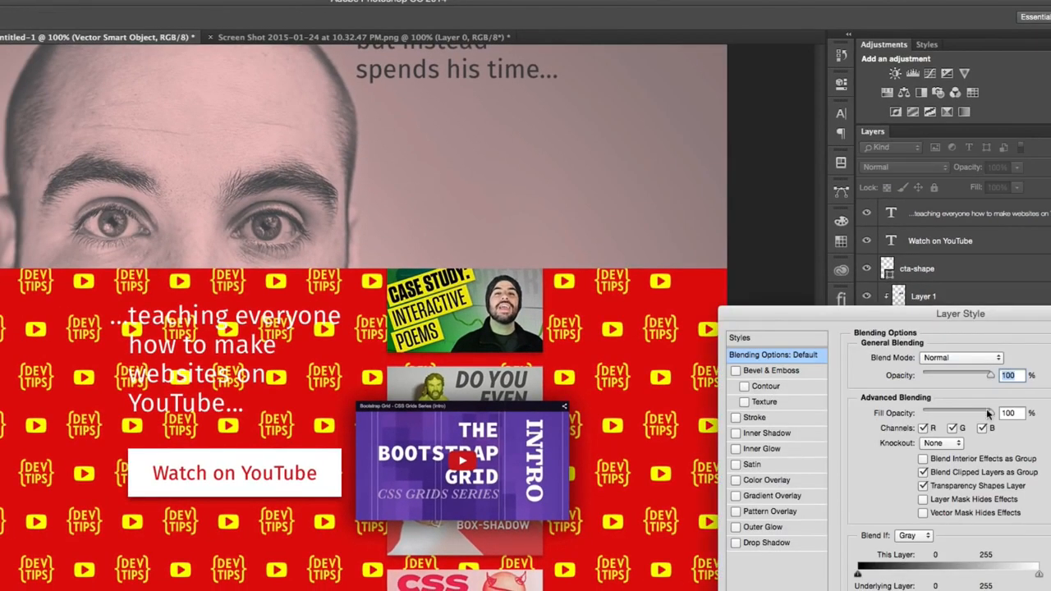
pyautogui.click(793, 482)
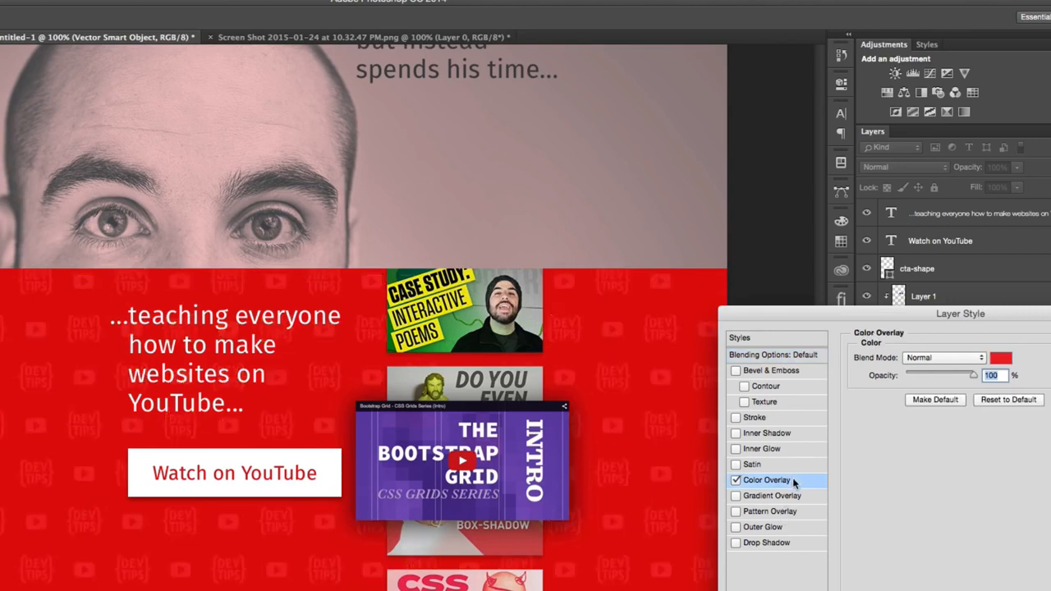
pyautogui.click(998, 360)
pyautogui.moveTo(462, 367); pyautogui.dragTo(701, 556)
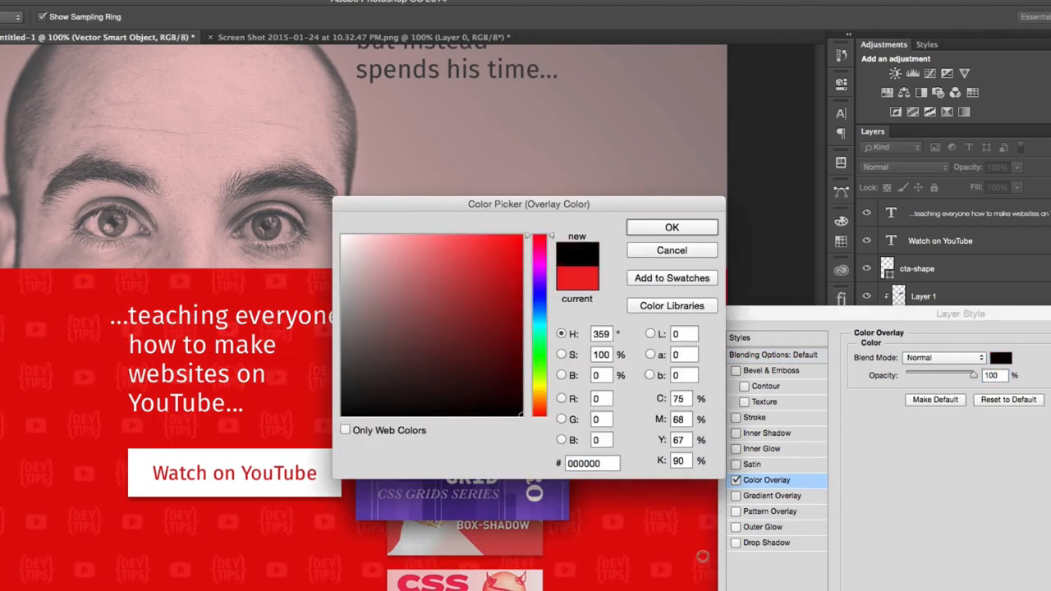
pyautogui.click(671, 228)
pyautogui.moveTo(921, 378); pyautogui.dragTo(909, 375)
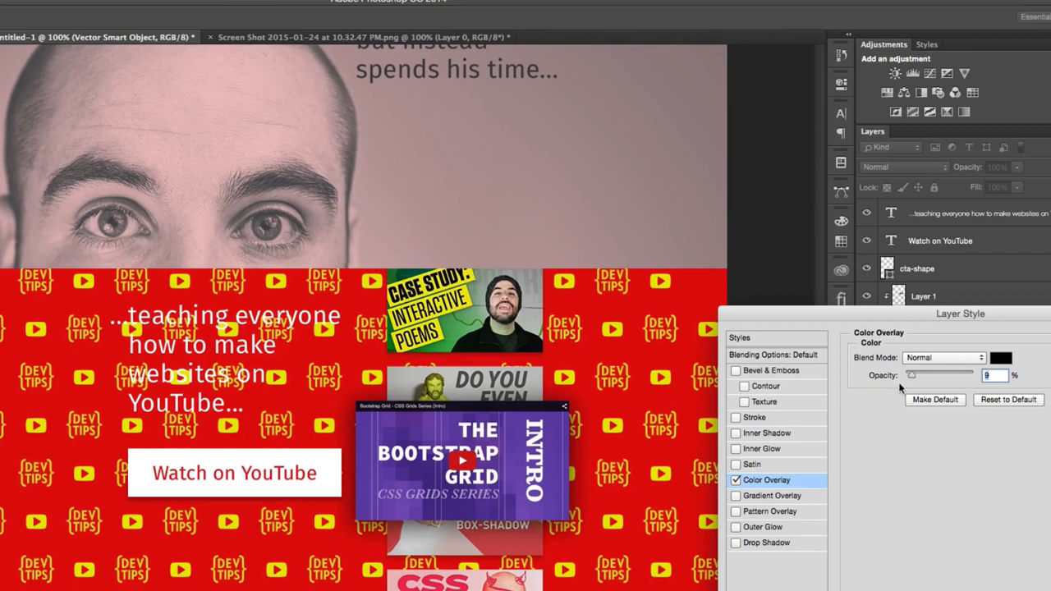
pyautogui.moveTo(934, 373); pyautogui.dragTo(974, 375)
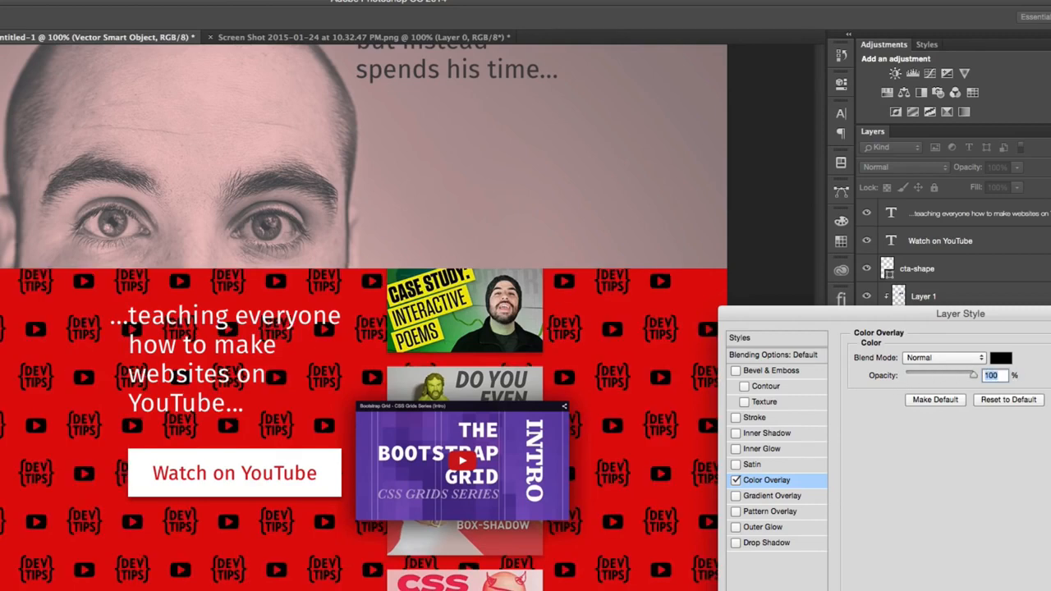
pyautogui.press('Return')
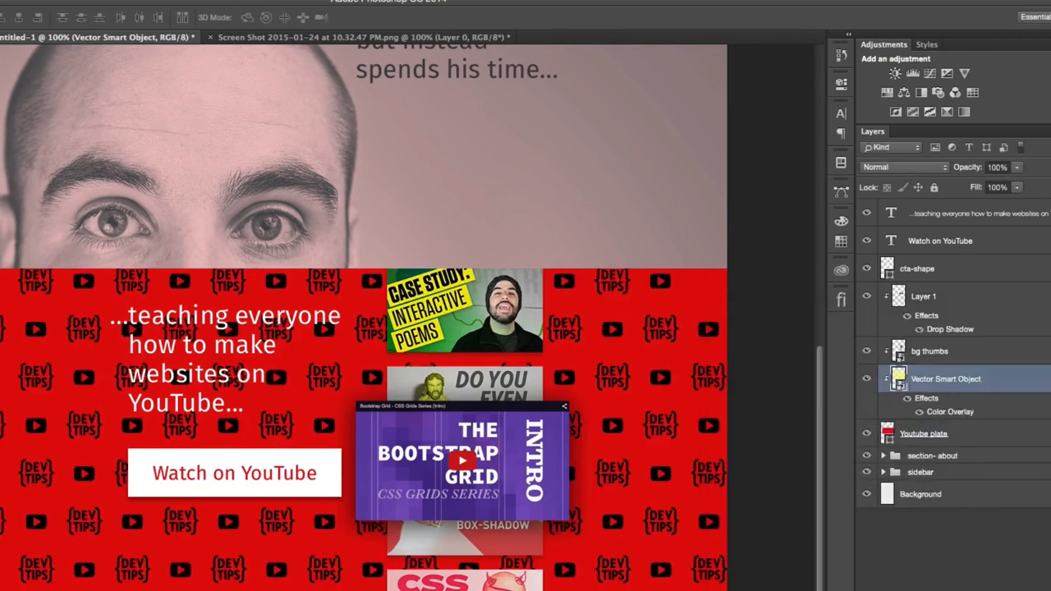
# - Set the pattern layer's fill to 0% and its Color Overlay opacity to 9%, and collapse its effects list
pyautogui.moveTo(975, 188); pyautogui.dragTo(761, 190)
pyautogui.doubleClick(962, 413)
pyautogui.moveTo(972, 375); pyautogui.dragTo(911, 377)
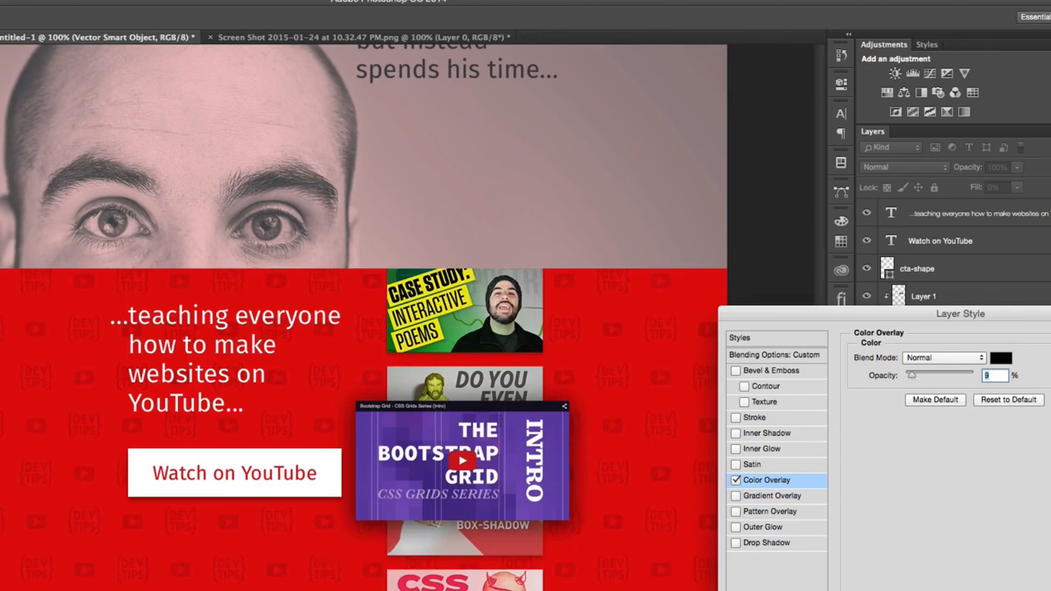
pyautogui.press('Return')
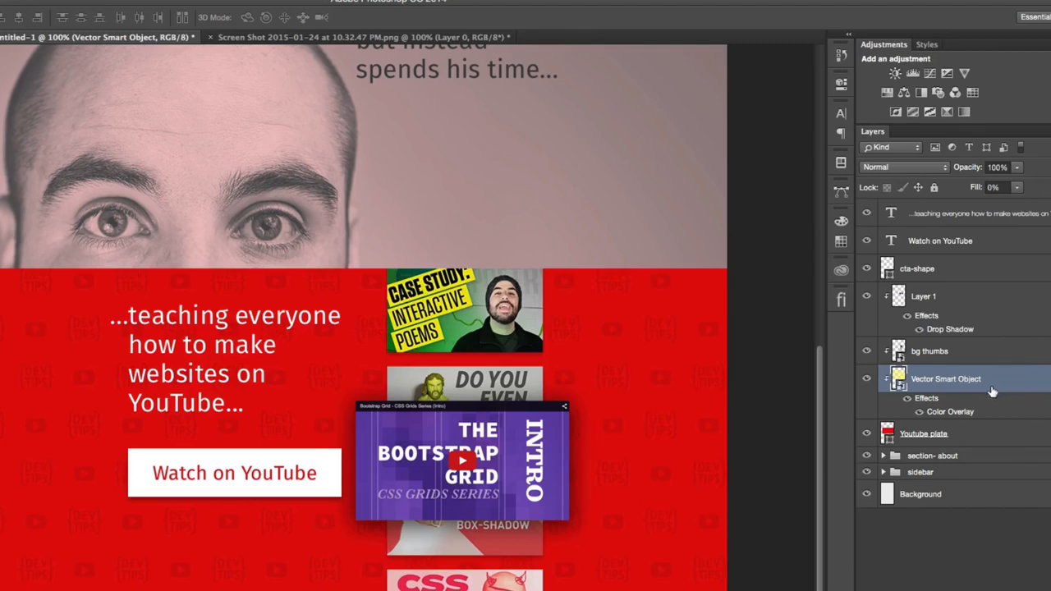
pyautogui.click(1049, 379)
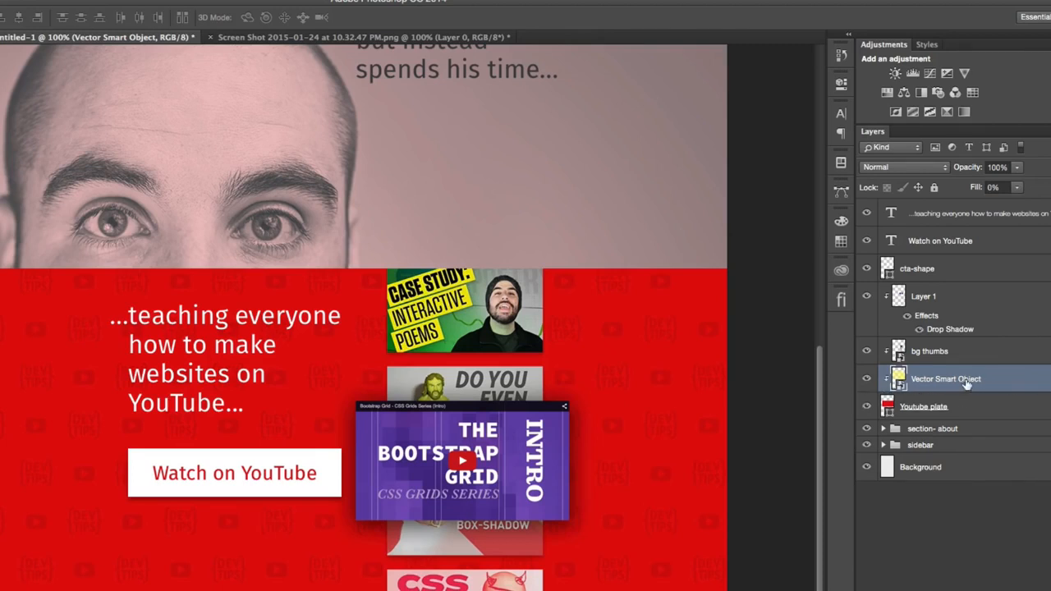
pyautogui.hotkey('ctrl', 't')
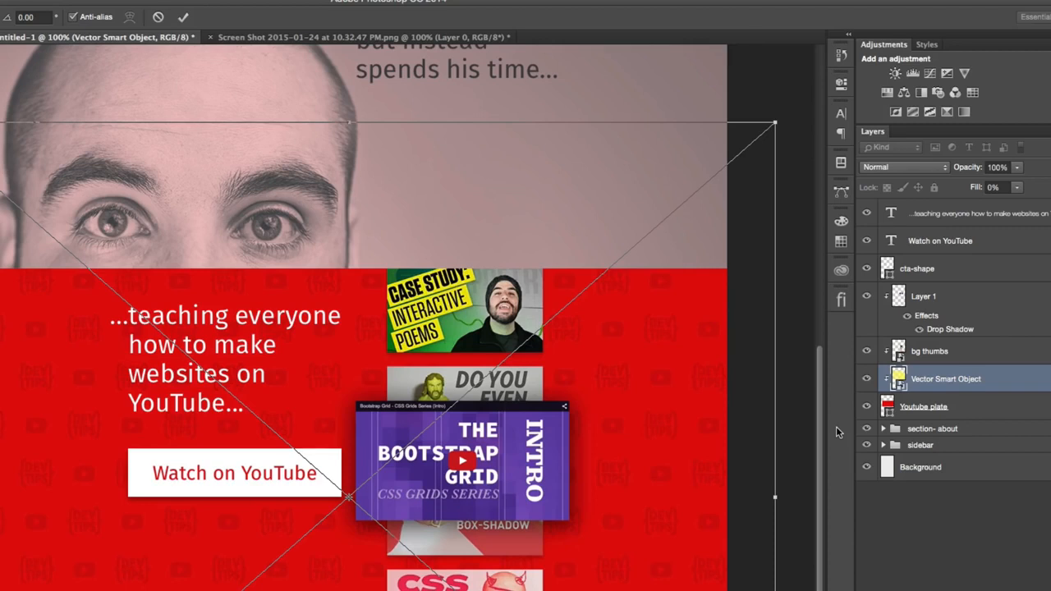
pyautogui.rightClick(649, 339)
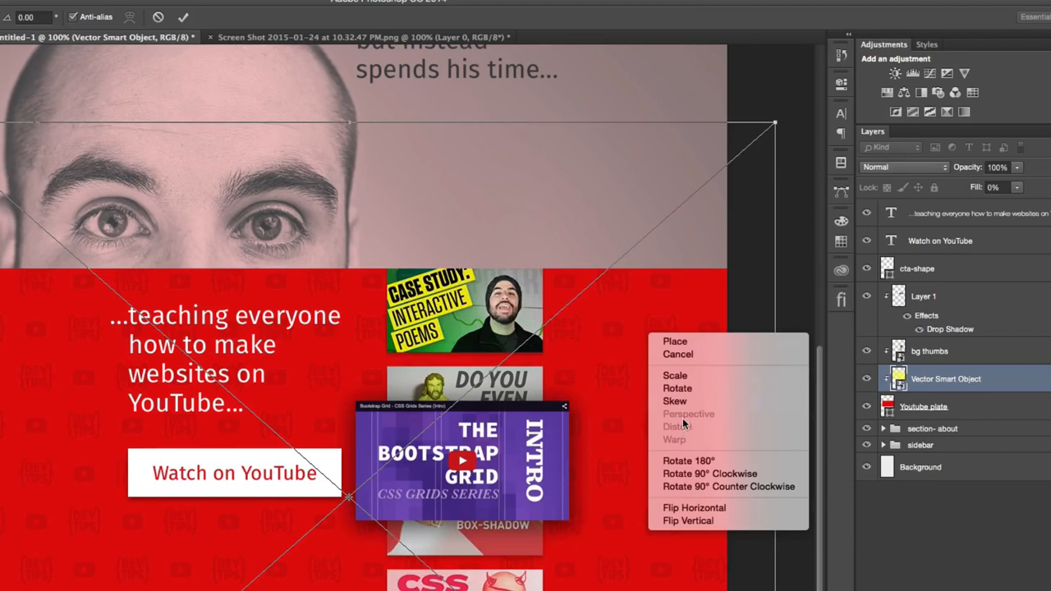
pyautogui.press('Escape')
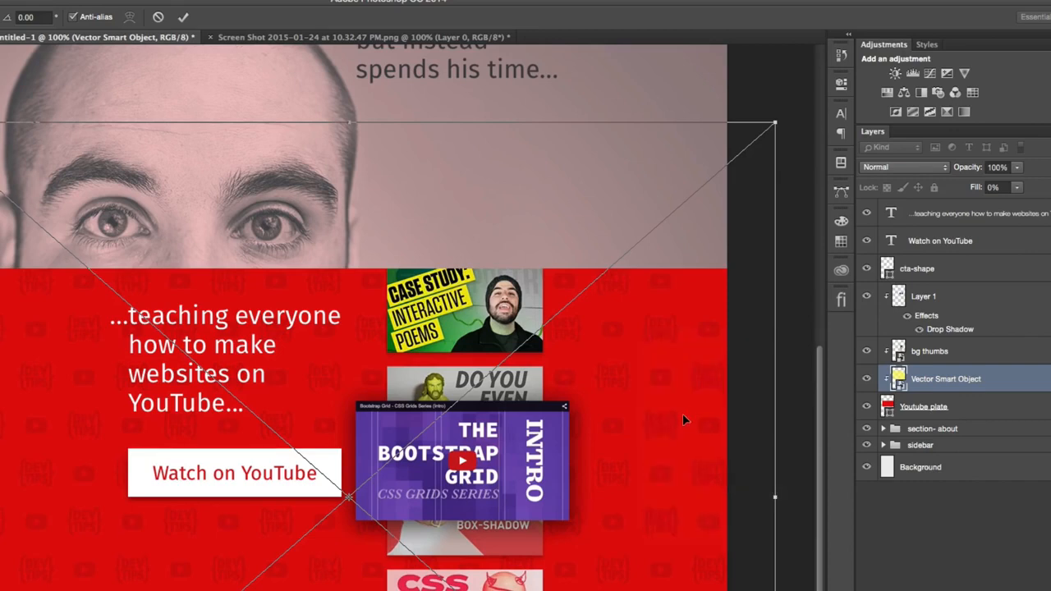
pyautogui.press('Return')
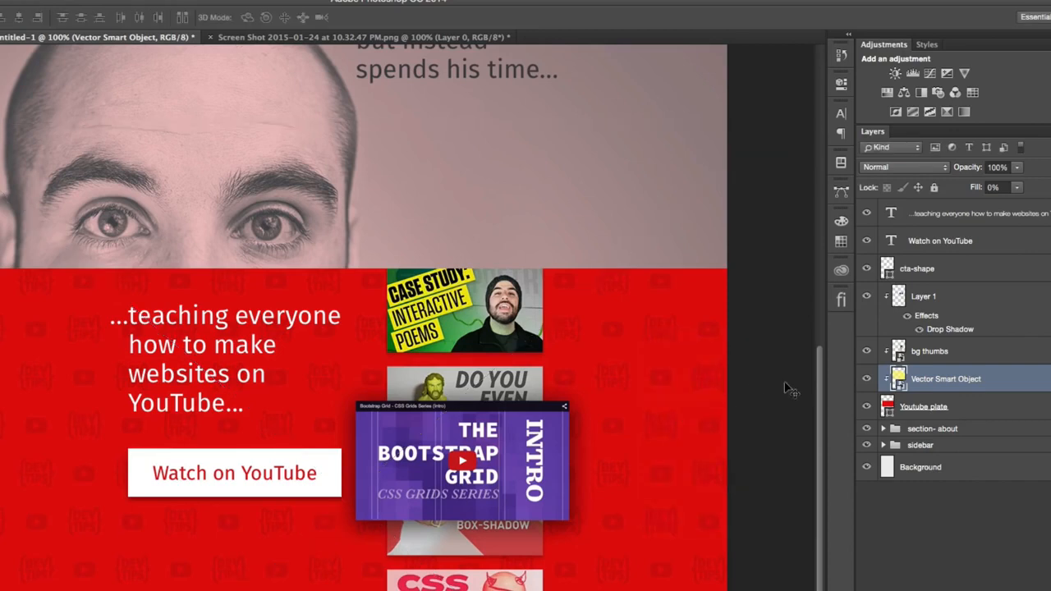
# - Convert the pattern layer to a new Smart Object and distort its corners so the icons tilt in perspective across the red plate
pyautogui.rightClick(995, 382)
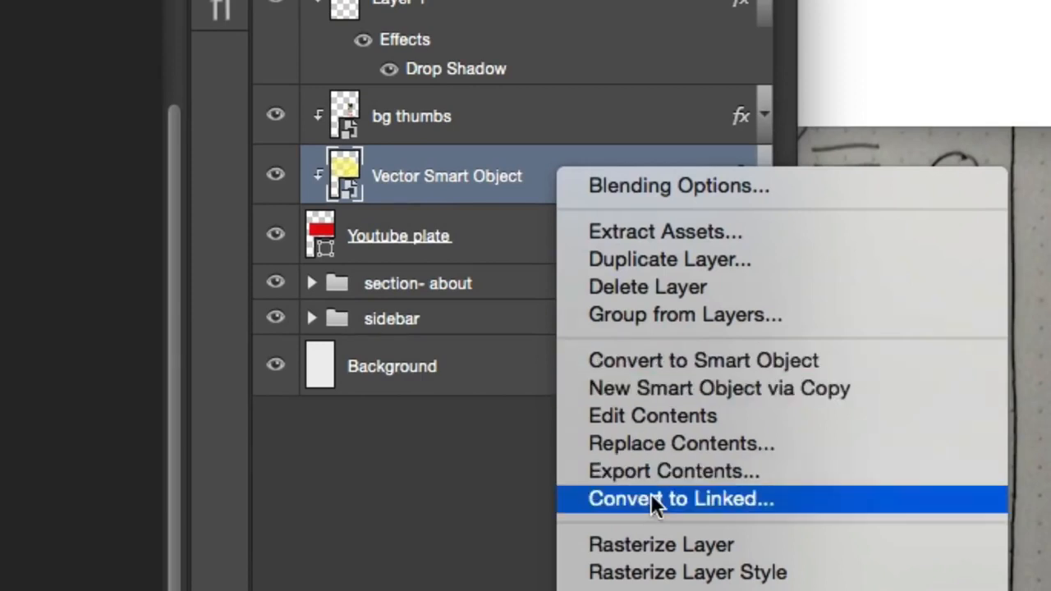
pyautogui.click(655, 361)
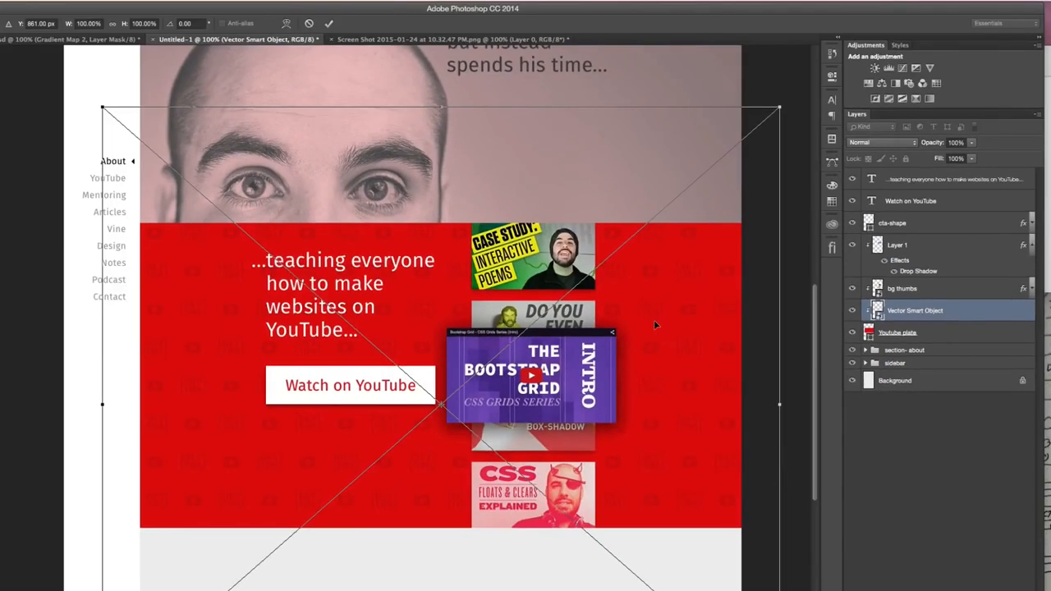
pyautogui.rightClick(654, 313)
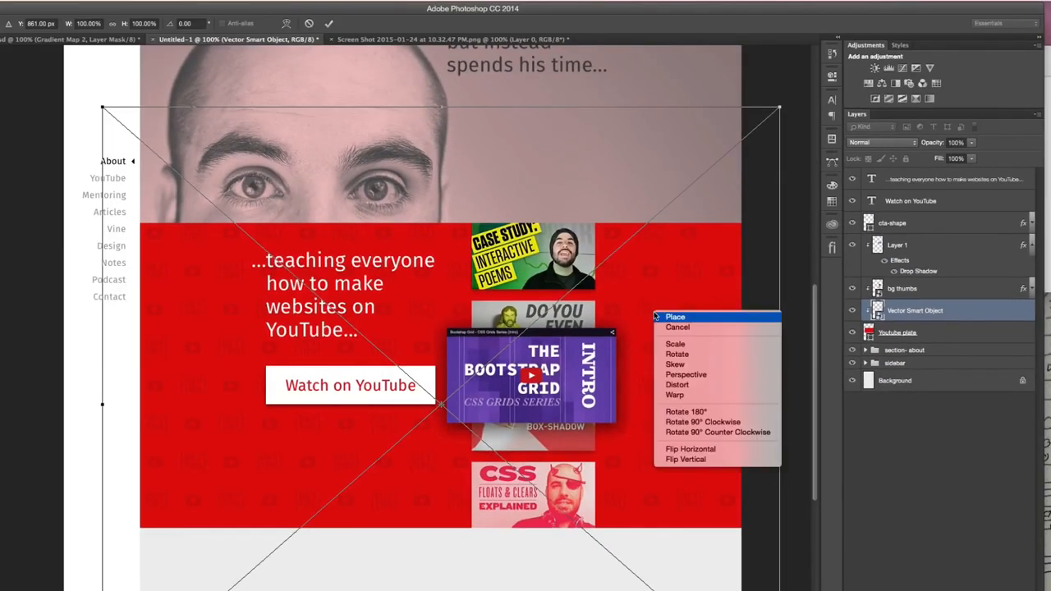
pyautogui.click(694, 385)
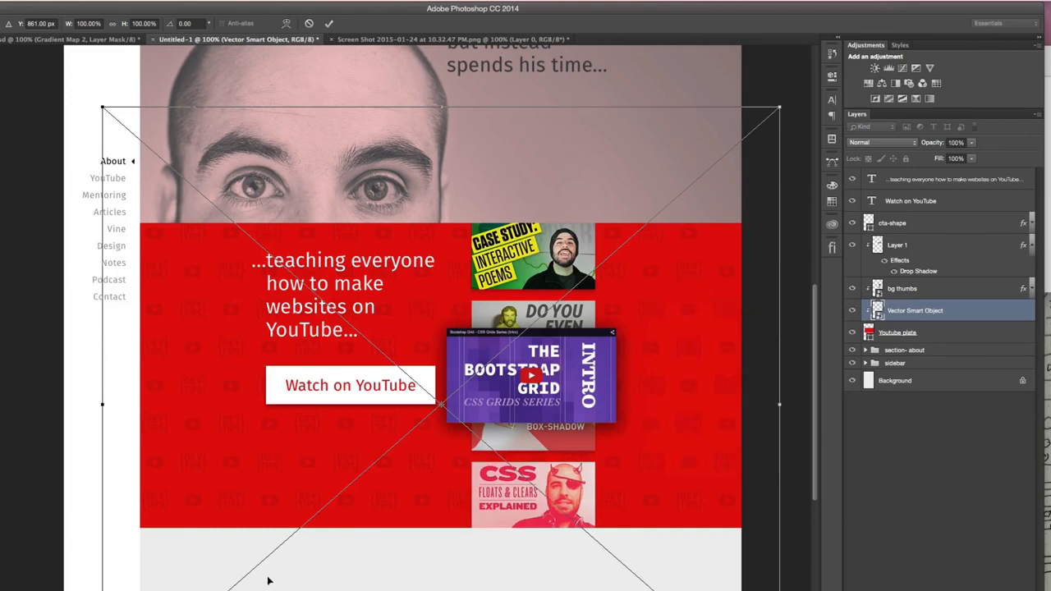
pyautogui.moveTo(102, 590); pyautogui.dragTo(250, 558)
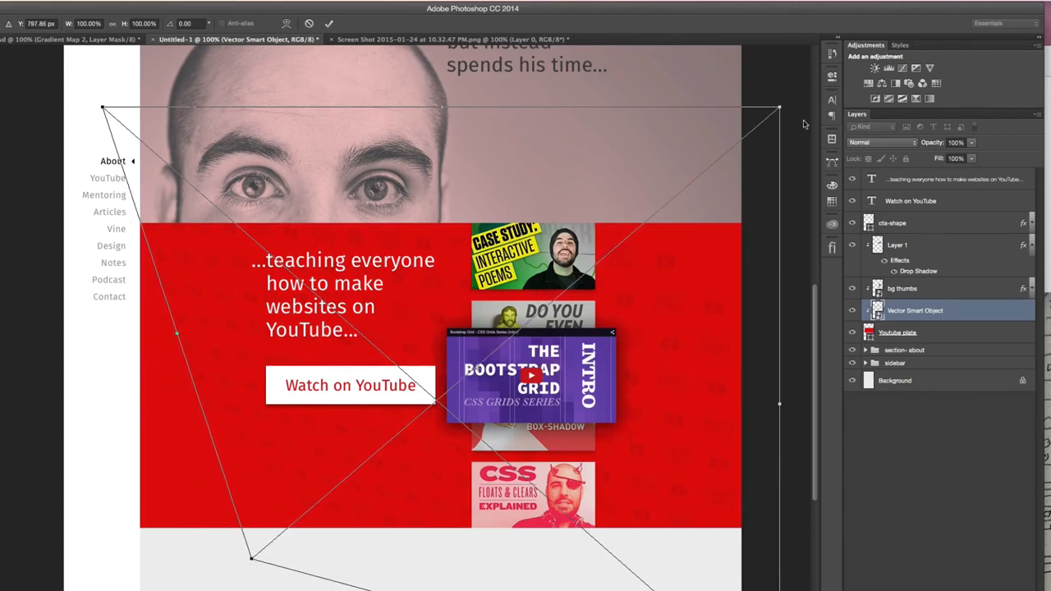
pyautogui.moveTo(778, 107); pyautogui.dragTo(850, 33)
pyautogui.moveTo(543, 425); pyautogui.dragTo(498, 458)
pyautogui.moveTo(747, 95); pyautogui.dragTo(774, 53)
pyautogui.hscroll(-10, 214, 294)
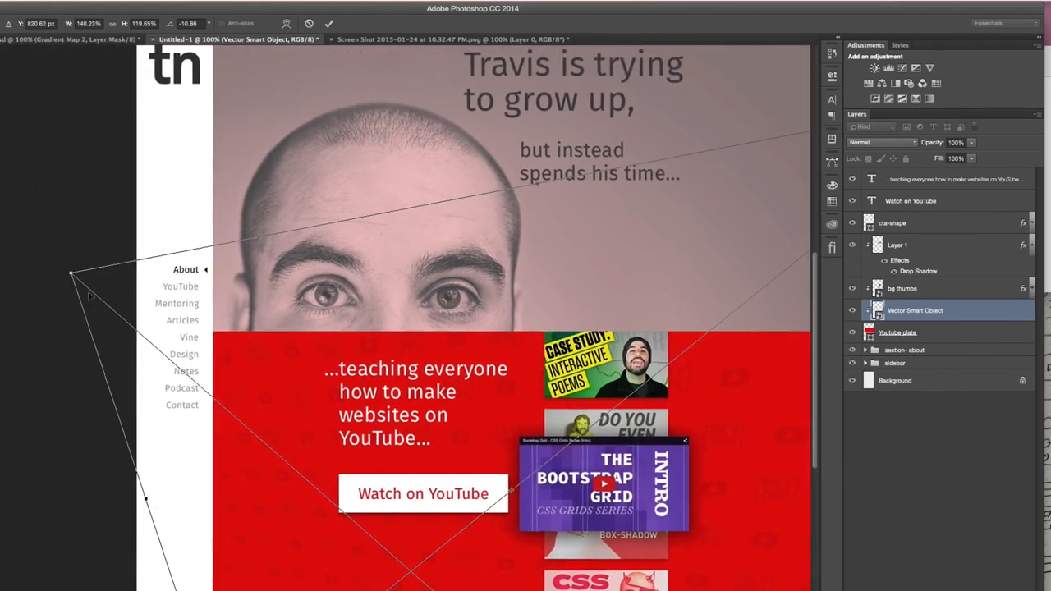
pyautogui.moveTo(71, 277); pyautogui.dragTo(170, 232)
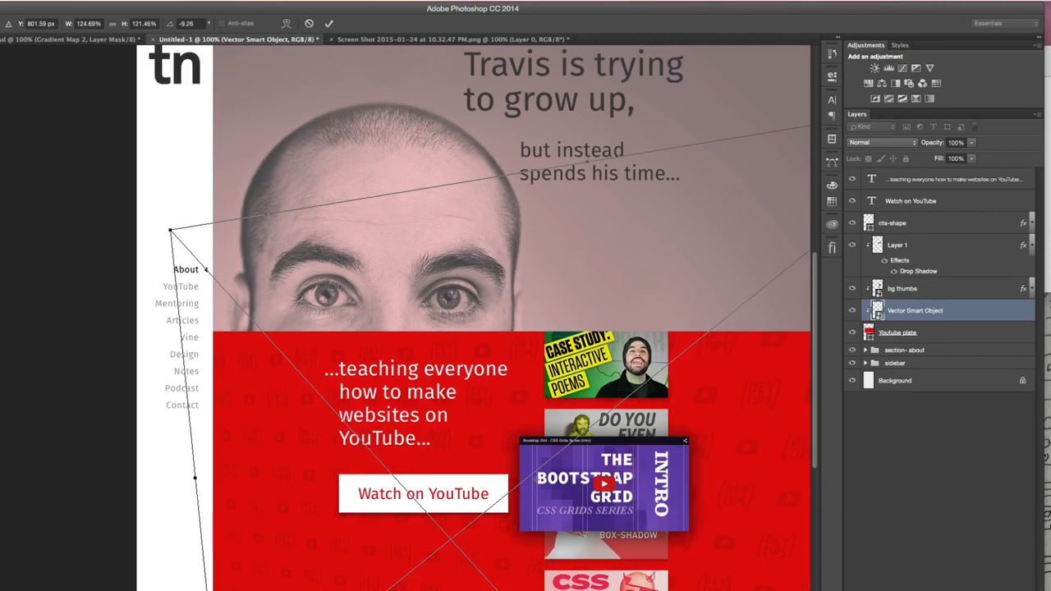
# - Scale the icon pattern Smart Object up to about 239% width and 233% height over the red plate
pyautogui.rightClick(704, 402)
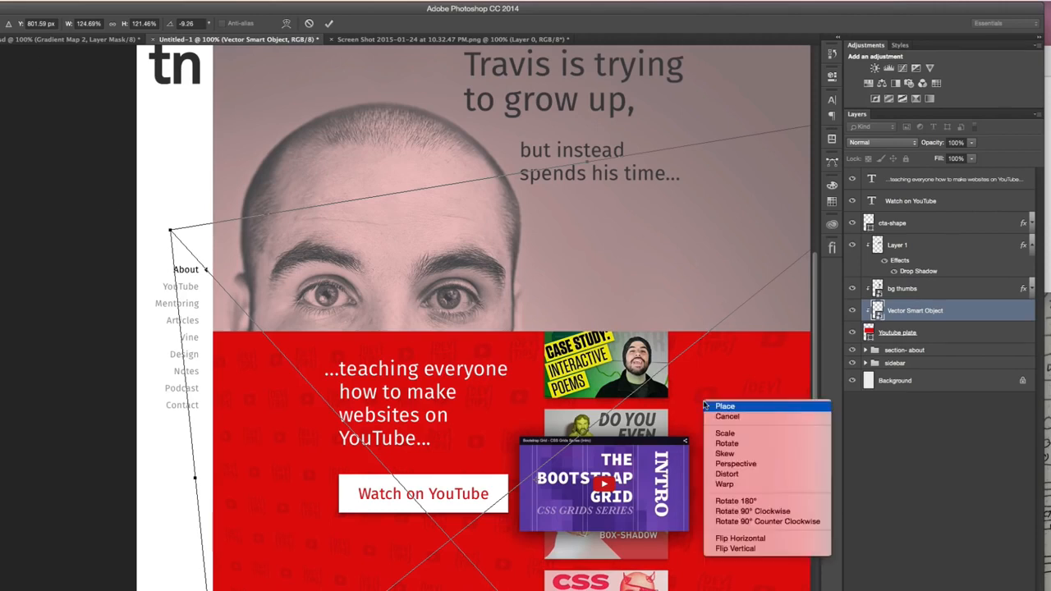
pyautogui.click(749, 433)
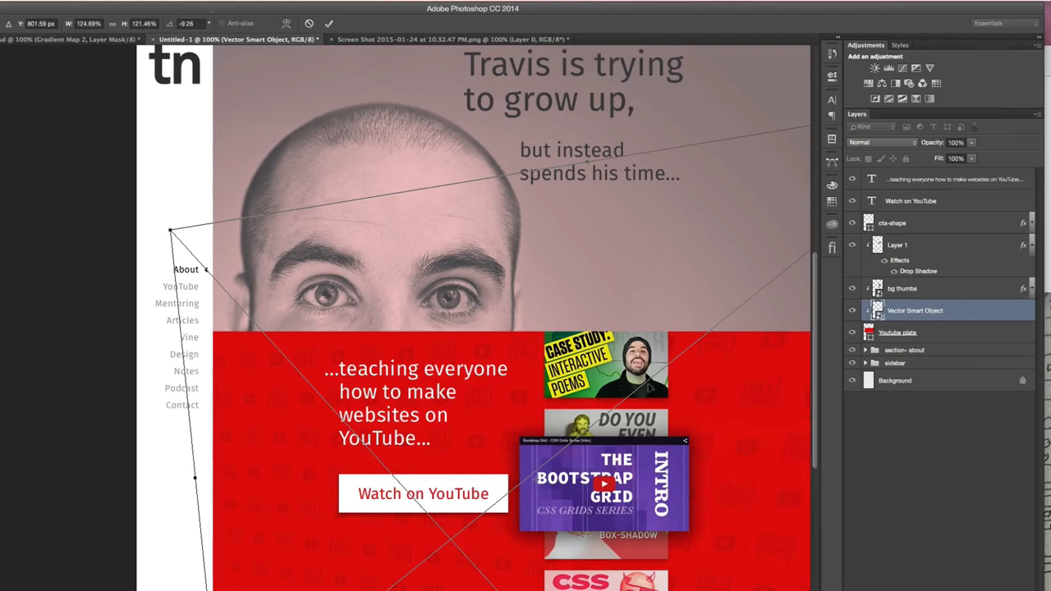
pyautogui.press('super+minus')
pyautogui.press('super+minus')
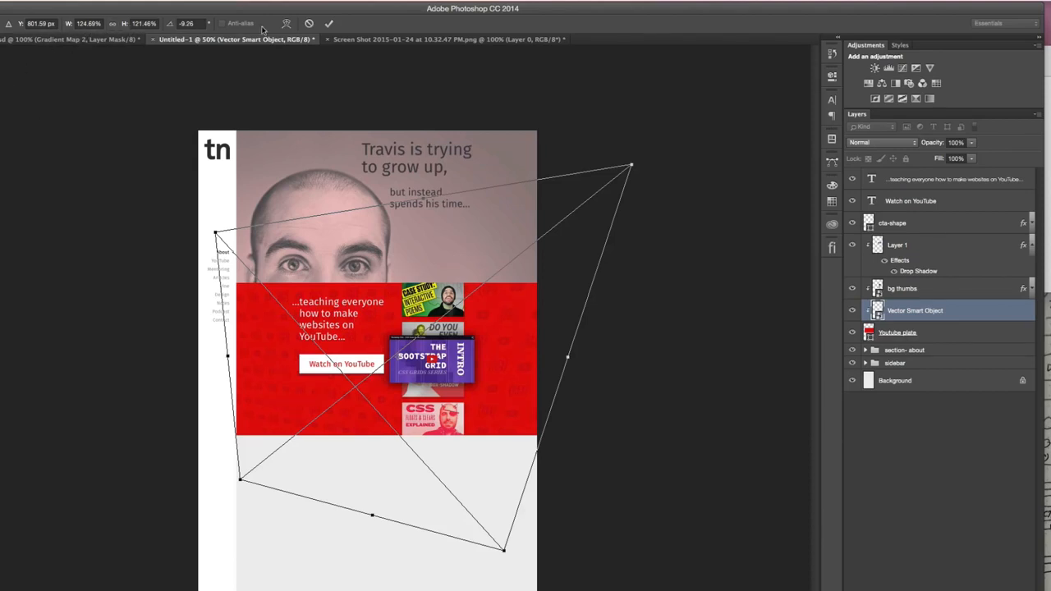
pyautogui.moveTo(507, 550); pyautogui.dragTo(641, 590)
pyautogui.press('super+1')
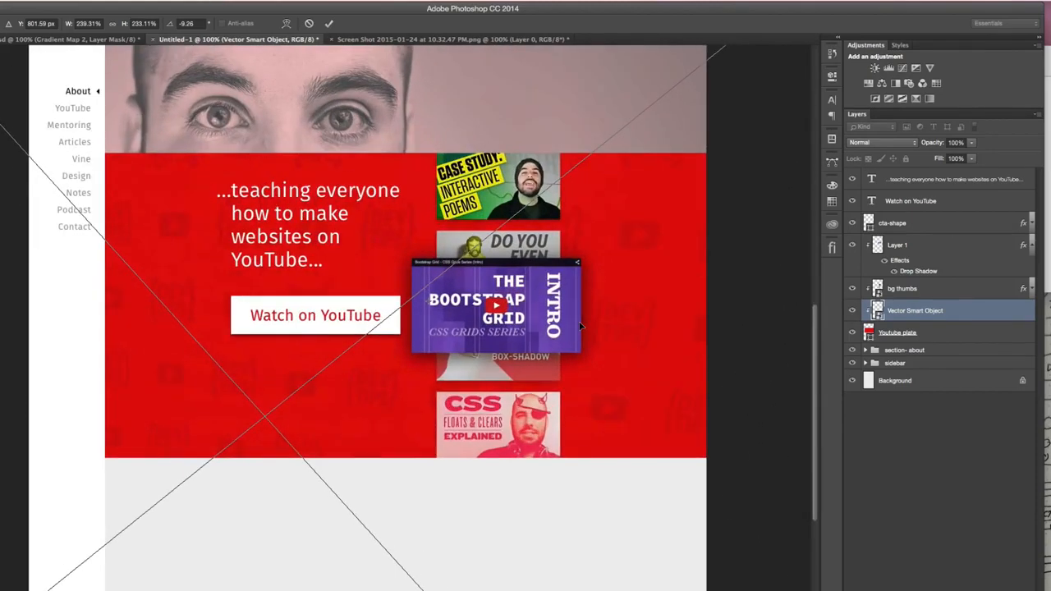
# - Distort the pattern's lower-left corner inward to strengthen the perspective tilt, and finish the transform
pyautogui.scroll(5, 579, 326)
pyautogui.press('super+minus')
pyautogui.press('super+minus')
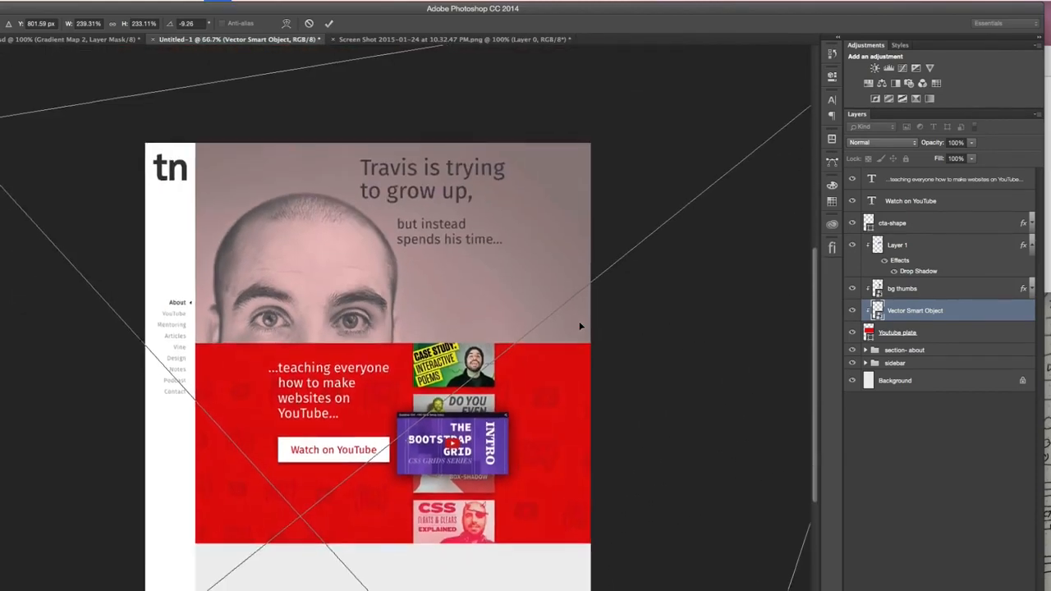
pyautogui.rightClick(265, 538)
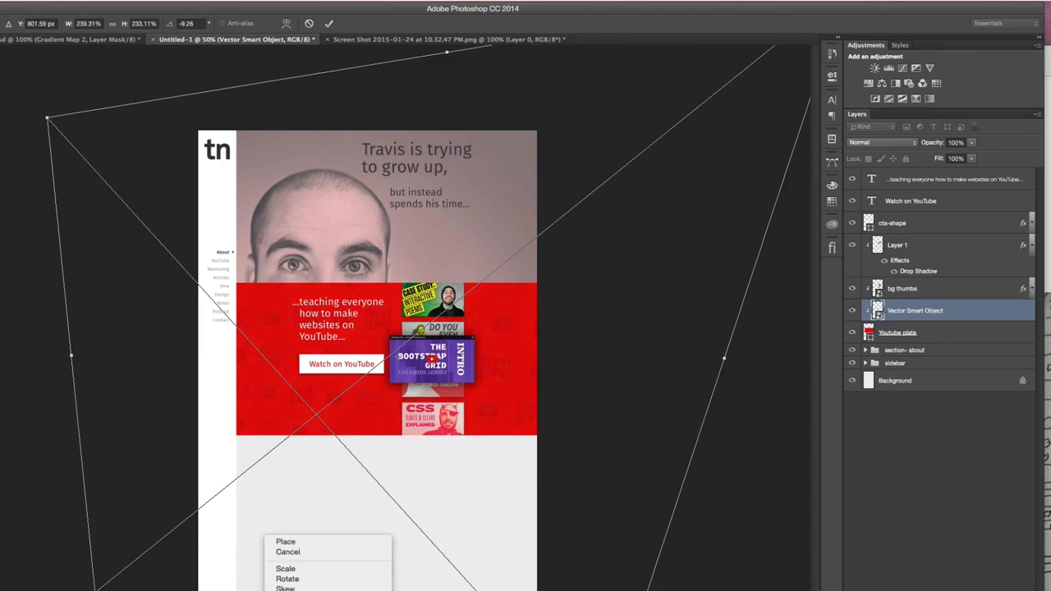
pyautogui.click(289, 590)
pyautogui.moveTo(96, 590); pyautogui.dragTo(222, 494)
pyautogui.press('Escape')
# - Examine the tilted icon pattern across the whole red YouTube section
pyautogui.press('super+plus')
pyautogui.press('super+plus')
pyautogui.press('super+plus')
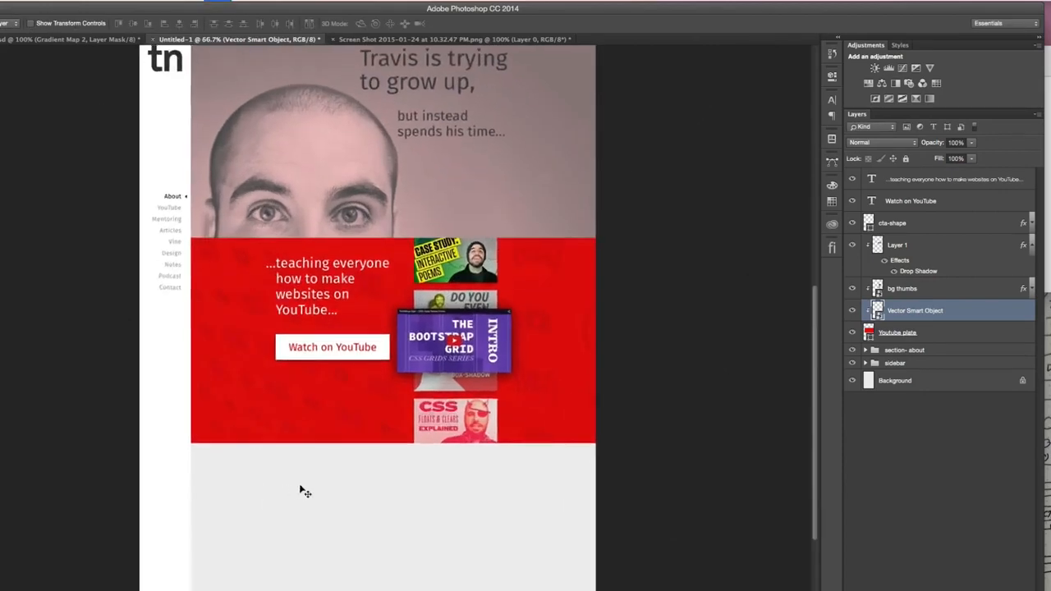
pyautogui.hscroll(5, 397, 468)
pyautogui.scroll(1, 399, 470)
pyautogui.press('super+minus')
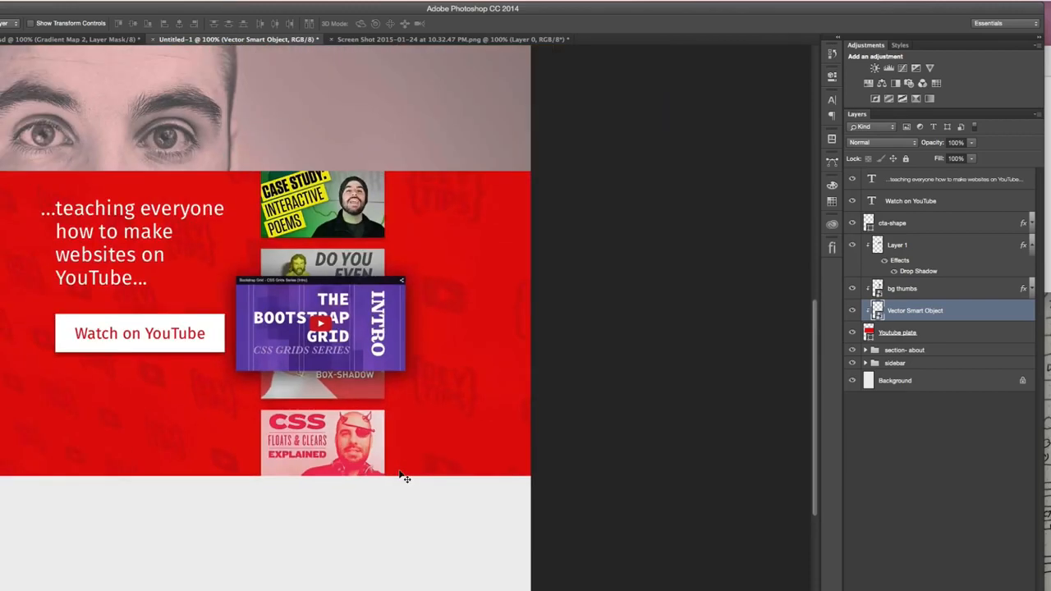
pyautogui.scroll(3, 404, 477)
pyautogui.hscroll(-3, 404, 477)
pyautogui.scroll(-1, 402, 476)
pyautogui.hscroll(-1, 403, 477)
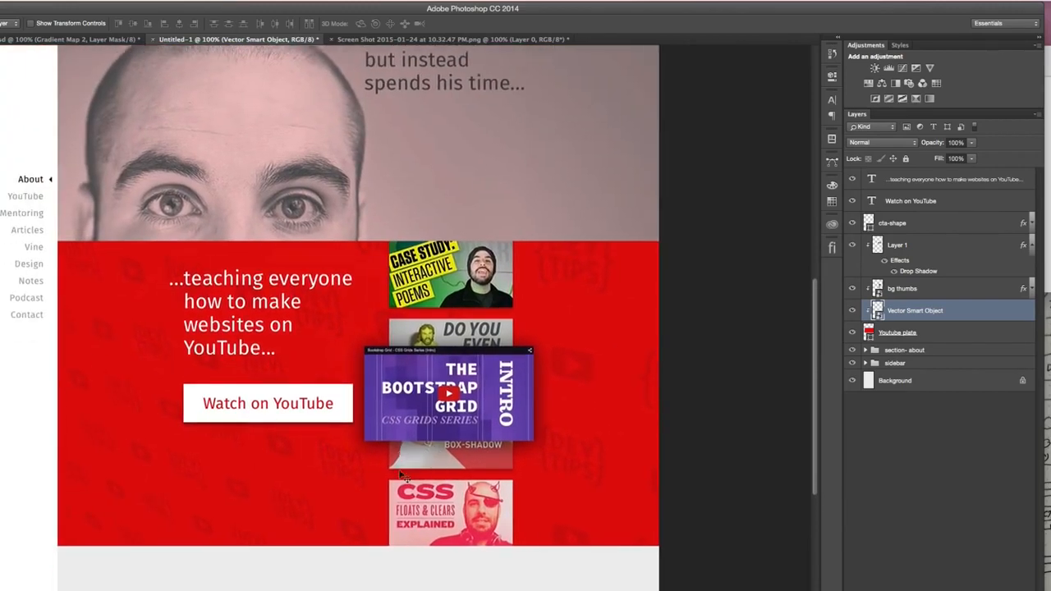
# - Release Layer 1 from the clipping mask while keeping bg thumbs clipped to the Youtube plate
pyautogui.scroll(4, 492, 431)
pyautogui.hscroll(-1, 493, 431)
pyautogui.scroll(-2, 528, 334)
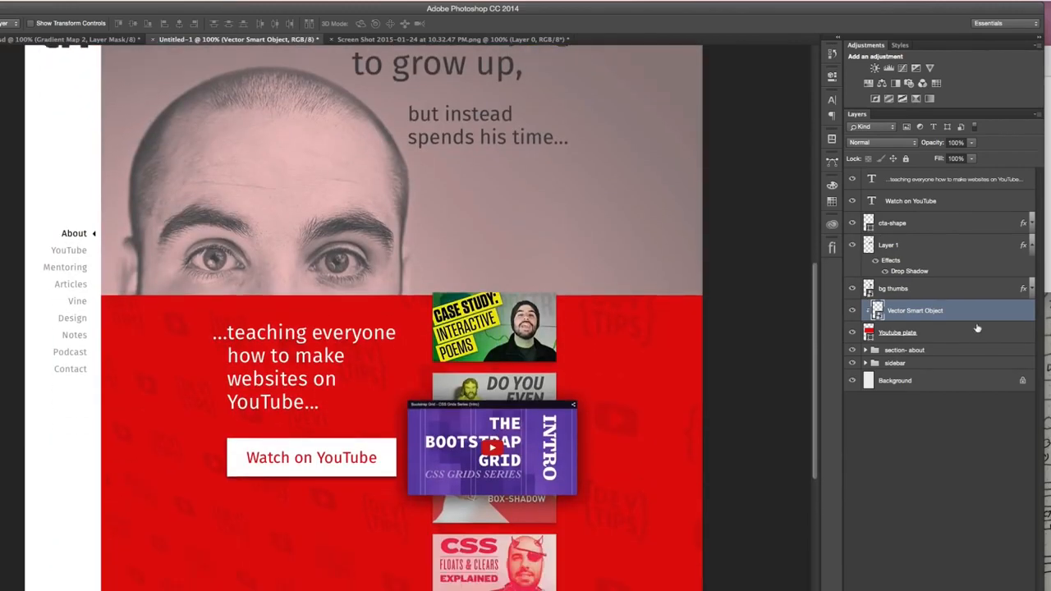
pyautogui.keyDown('alt'); pyautogui.click(918, 292); pyautogui.keyUp('alt')
pyautogui.scroll(-4, 673, 340)
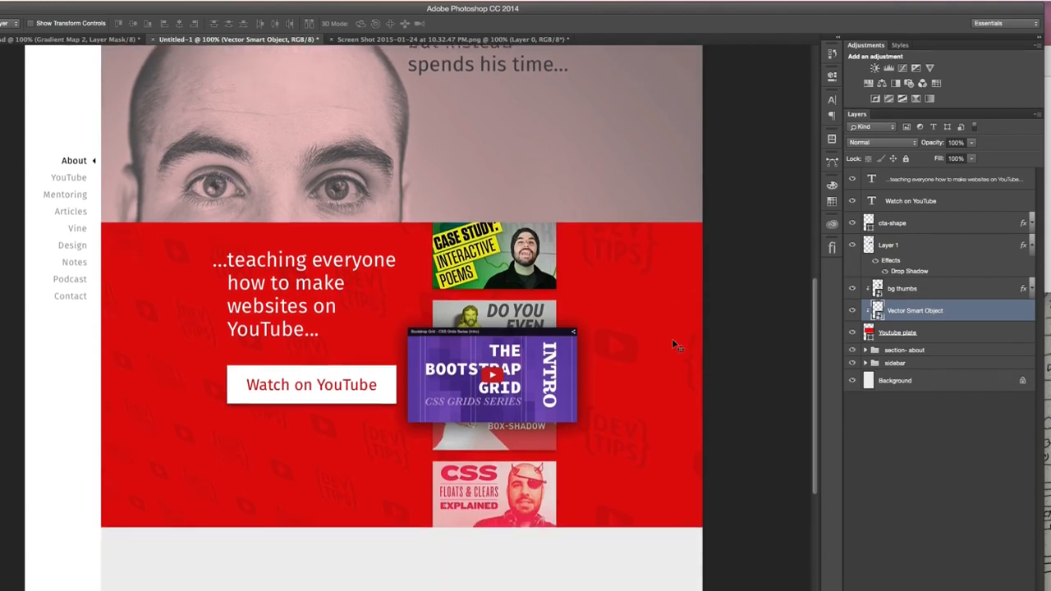
# - Move the YouTube heading, the Watch on YouTube text and the cta-shape together straight down to centre them in the red section
pyautogui.click(919, 181)
pyautogui.keyDown('shift'); pyautogui.click(918, 201); pyautogui.keyUp('shift')
pyautogui.keyDown('shift'); pyautogui.click(911, 224); pyautogui.keyUp('shift')
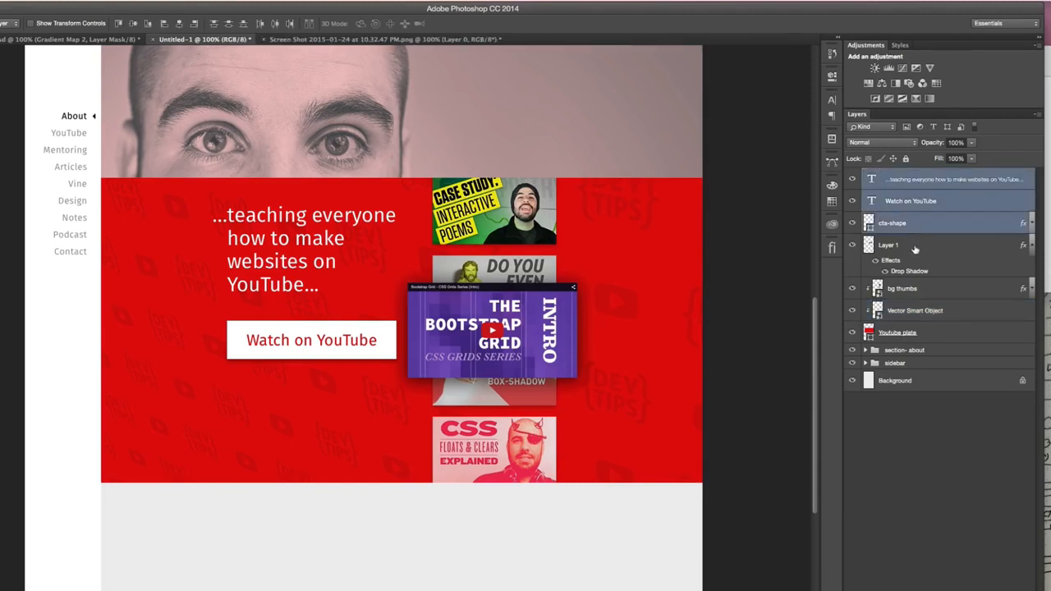
pyautogui.moveTo(359, 260); pyautogui.dragTo(329, 311)
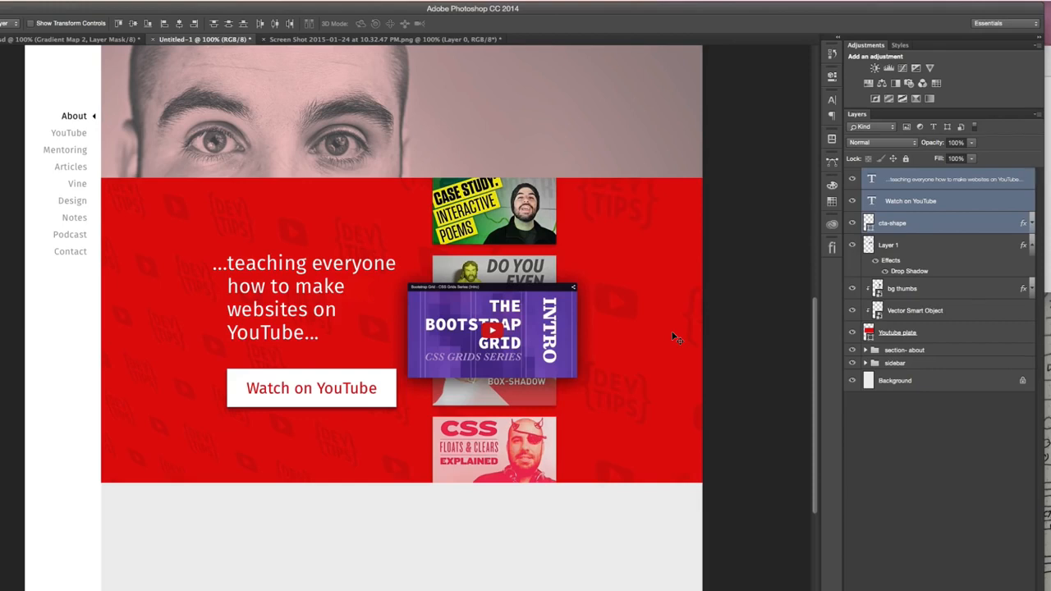
# - Group all layers from Youtube plate up to the heading text and name the group section-youtube
pyautogui.click(962, 330)
pyautogui.keyDown('shift'); pyautogui.click(948, 180); pyautogui.keyUp('shift')
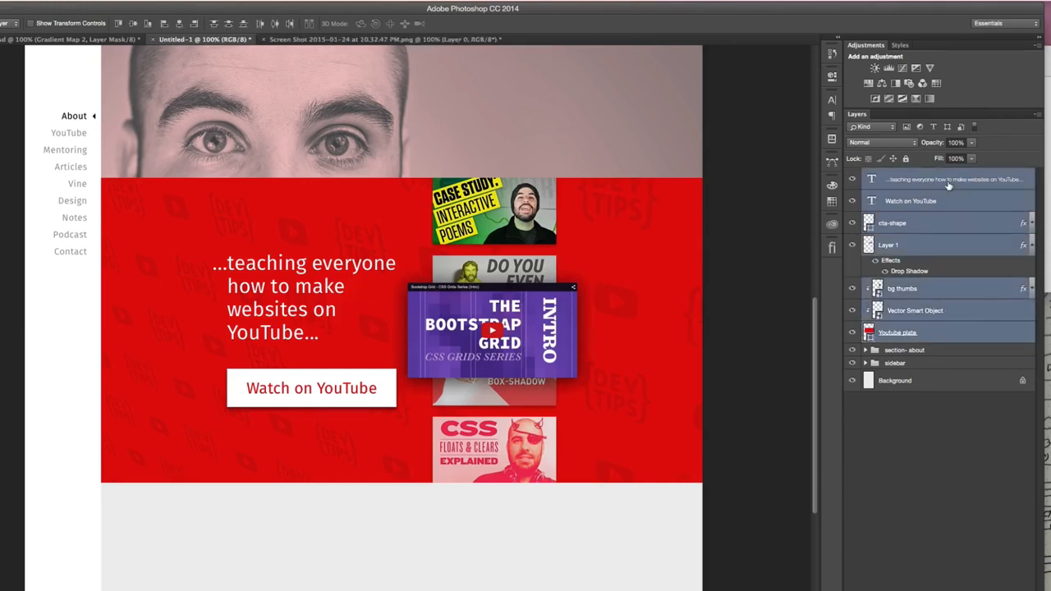
pyautogui.press('super+g')
pyautogui.doubleClick(893, 175)
pyautogui.write('section-youtube')
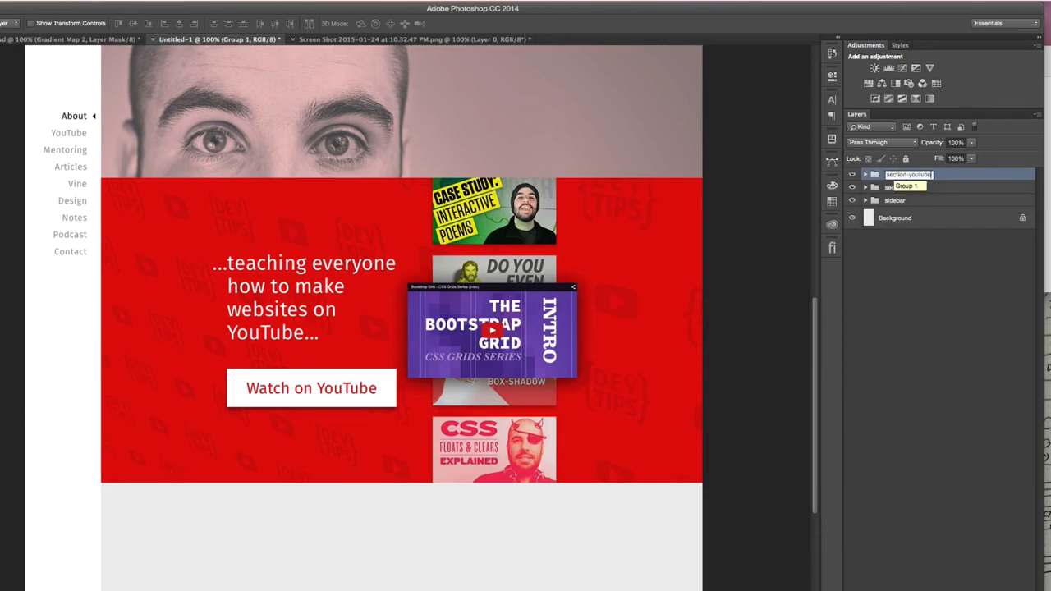
pyautogui.press('Return')
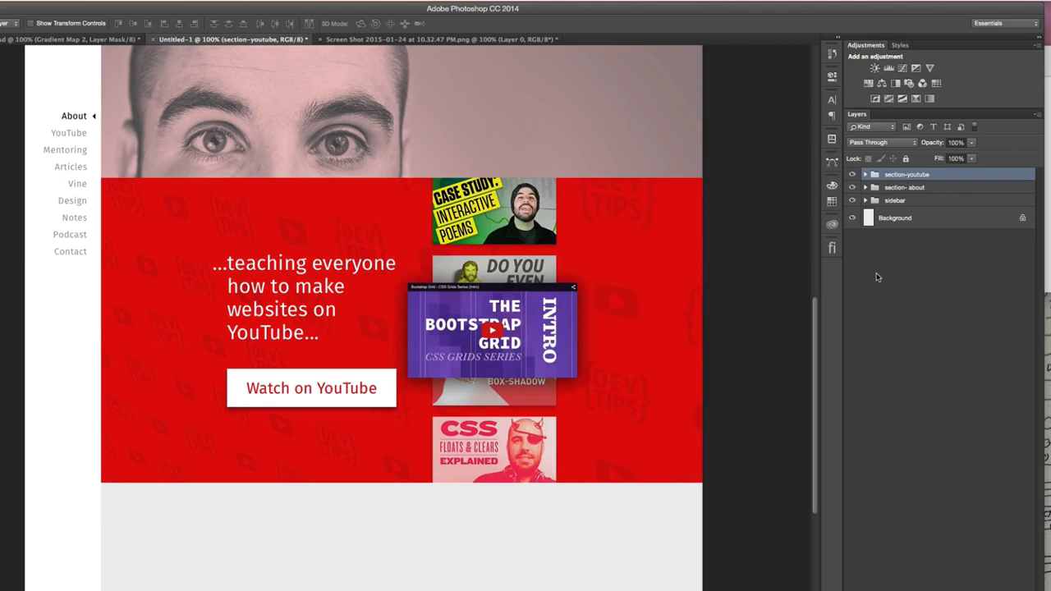
# - Duplicate the Youtube plate above the section-youtube group and move the copy directly below the red section
pyautogui.hscroll(-3, 587, 402)
pyautogui.scroll(5, 541, 384)
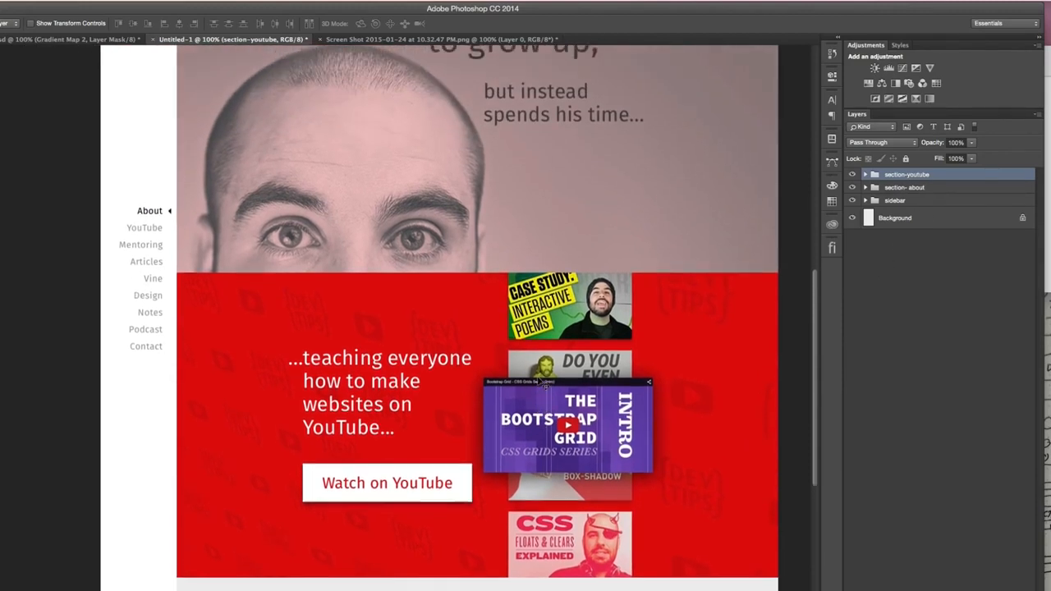
pyautogui.scroll(-10, 572, 304)
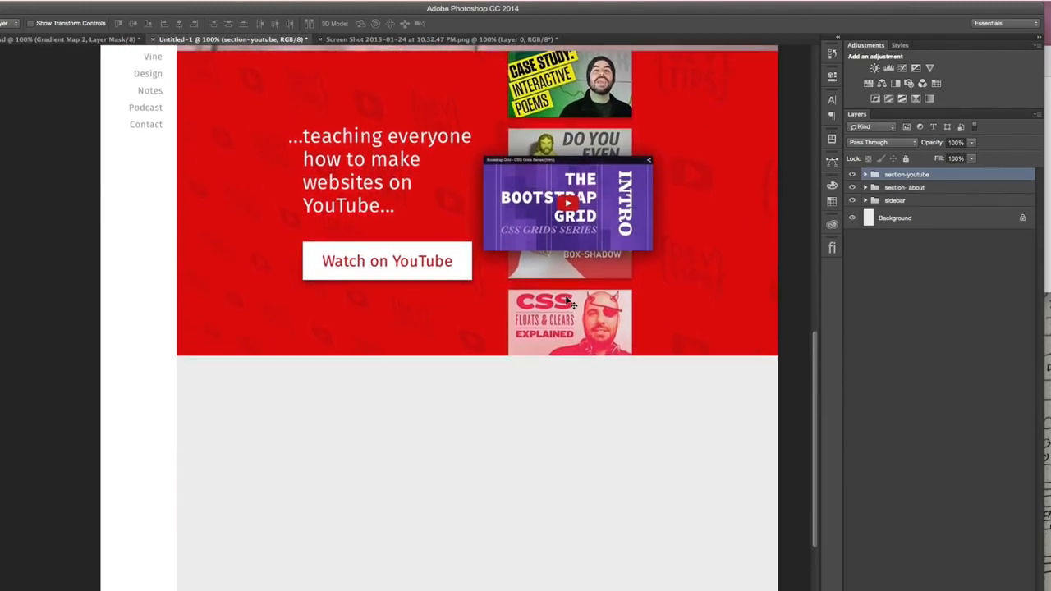
pyautogui.hscroll(1, 573, 303)
pyautogui.click(864, 175)
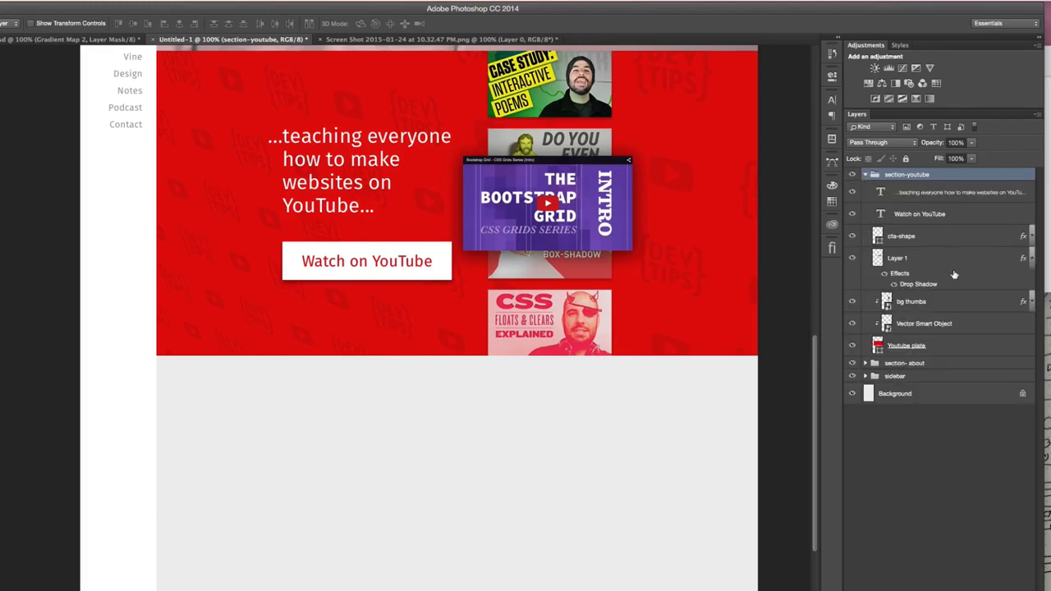
pyautogui.moveTo(962, 351); pyautogui.dragTo(965, 173)
pyautogui.click(865, 197)
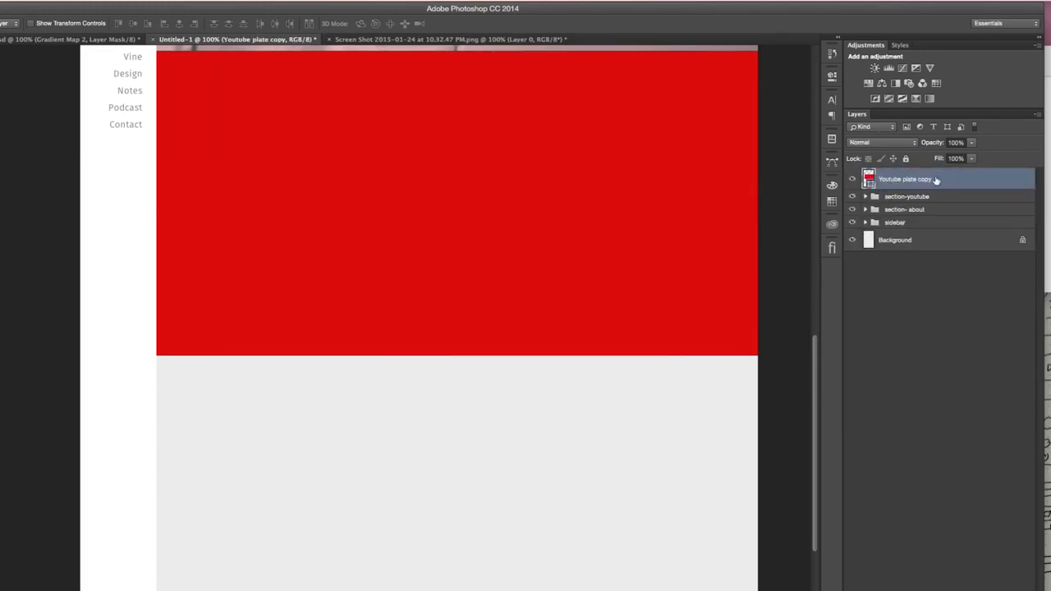
pyautogui.moveTo(563, 165); pyautogui.dragTo(547, 469)
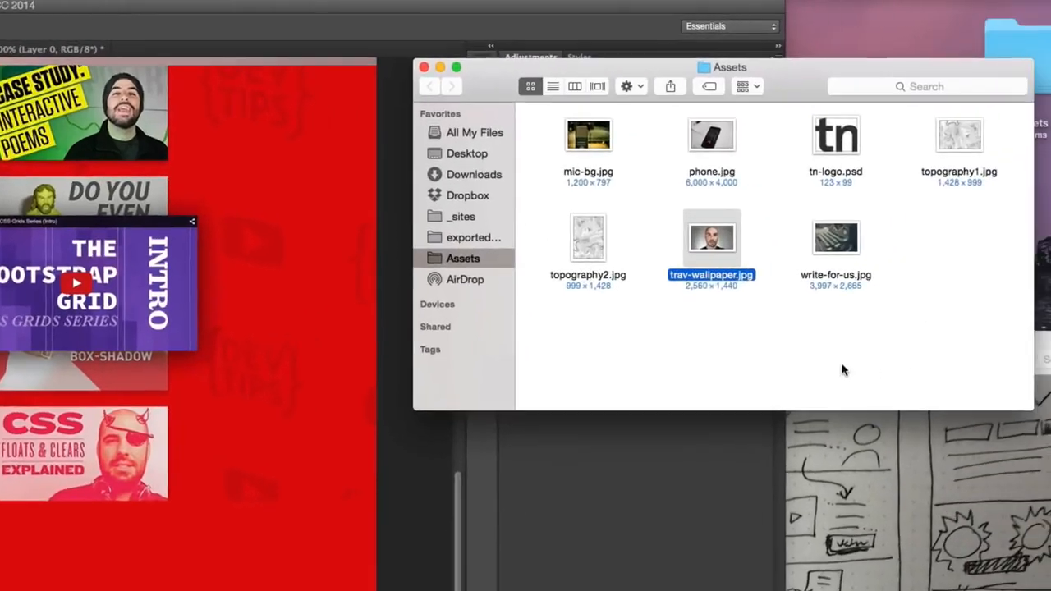
# - Switch to the Assets folder in Finder and preview phone.jpg
pyautogui.click(897, 319)
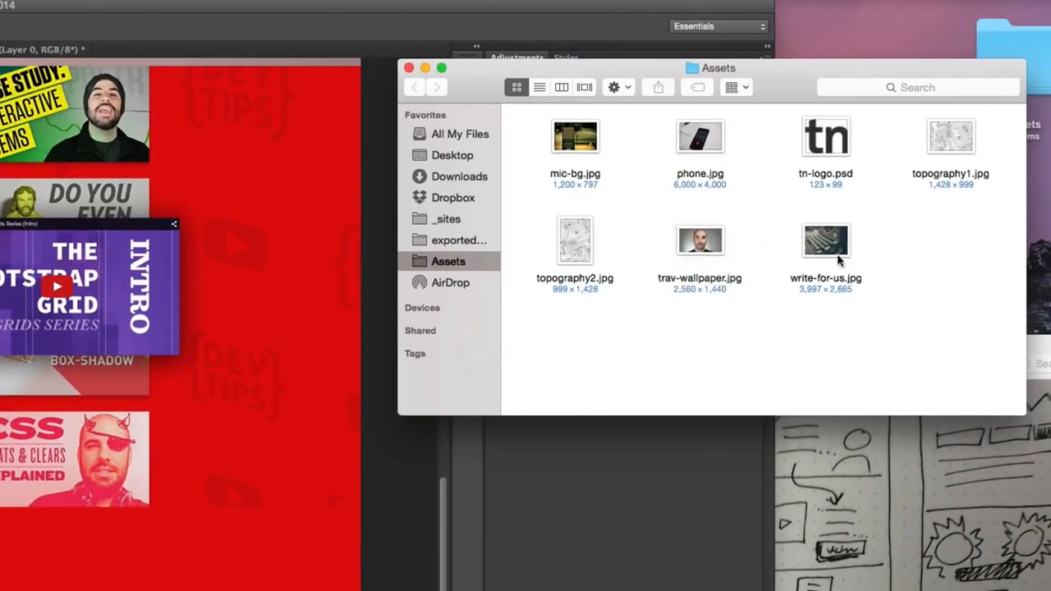
pyautogui.click(843, 266)
pyautogui.click(713, 160)
pyautogui.press('space')
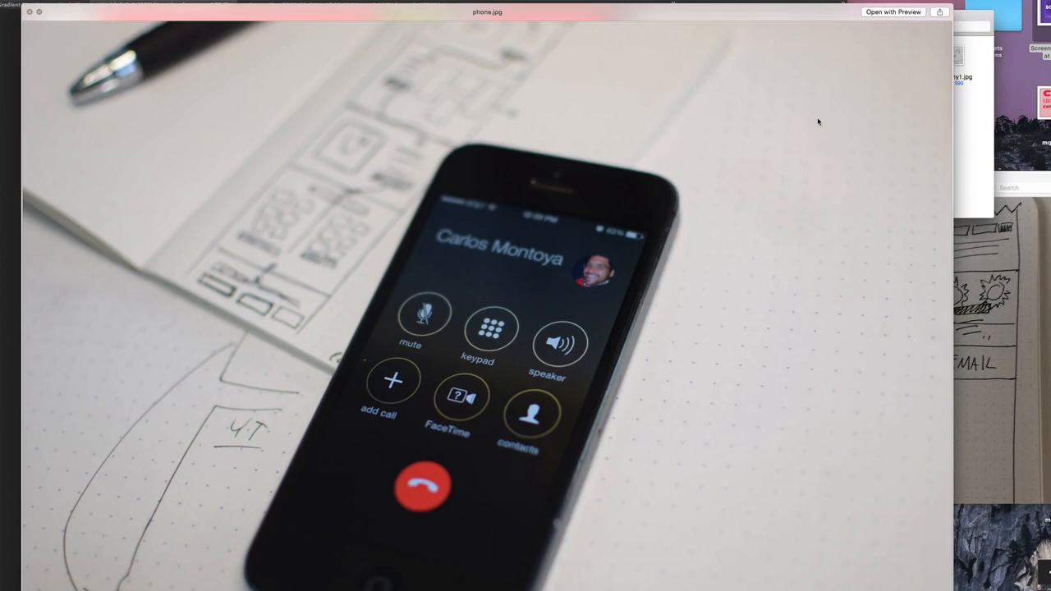
pyautogui.press('space')
pyautogui.click(769, 149)
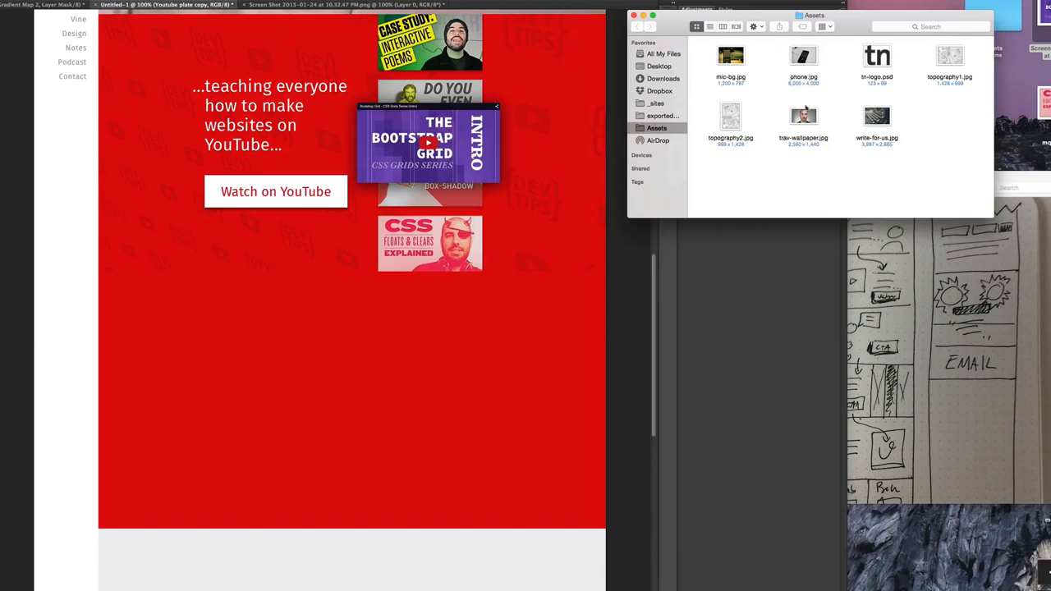
# - Place phone.jpg in the mockup, position it over the new lower plate, and clip it to Youtube plate copy
pyautogui.moveTo(803, 57); pyautogui.dragTo(624, 400)
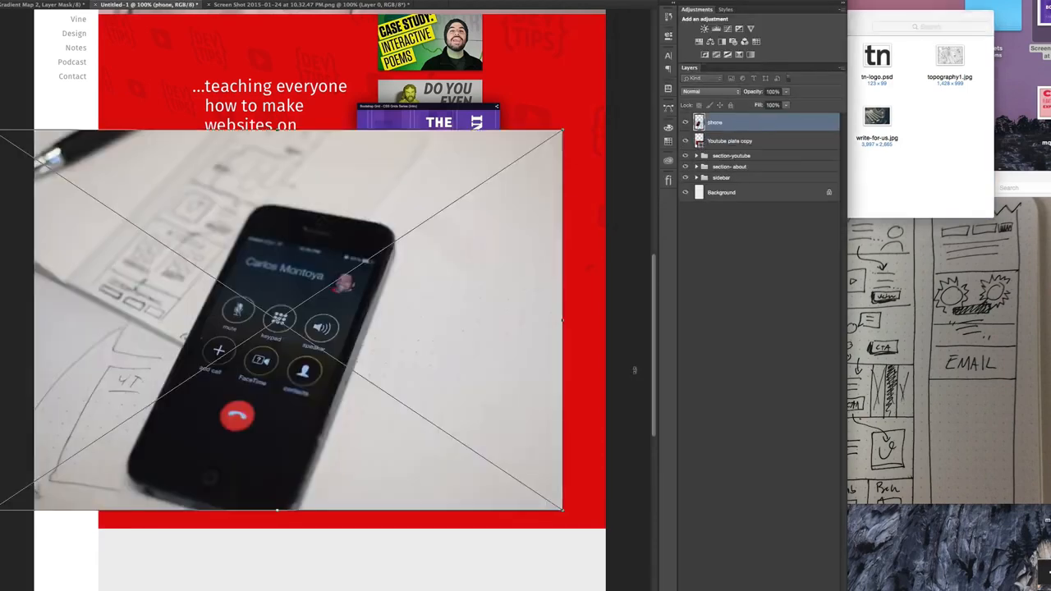
pyautogui.moveTo(382, 279); pyautogui.dragTo(426, 356)
pyautogui.press('Return')
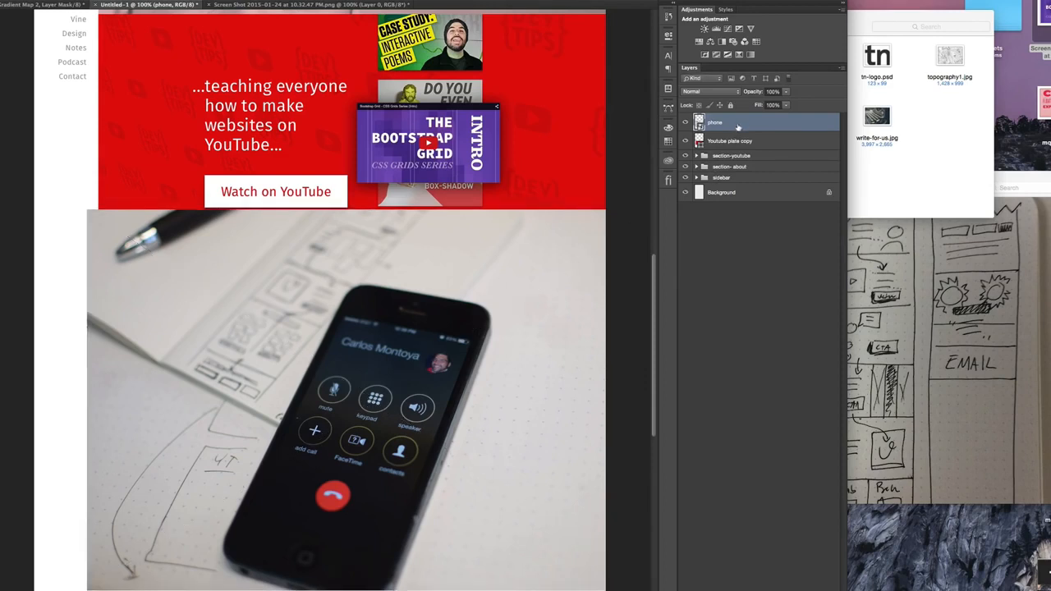
pyautogui.keyDown('alt'); pyautogui.click(733, 132); pyautogui.keyUp('alt')
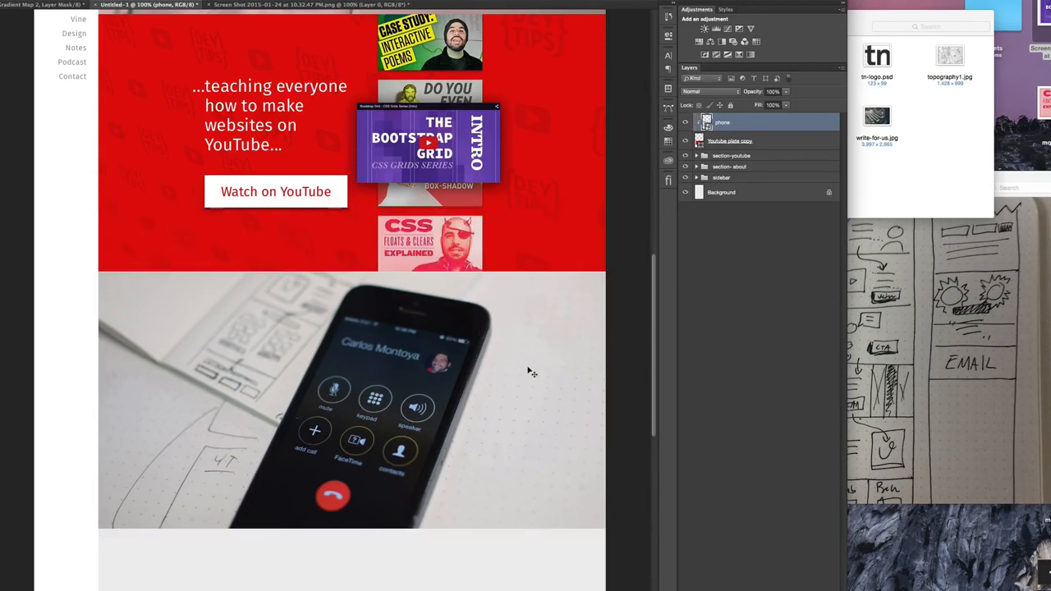
# - Scale the phone photo down to about 1100 × 734 px so it just covers the plate's width
pyautogui.hotkey('ctrl', 't')
pyautogui.hotkey('ctrl', '-')
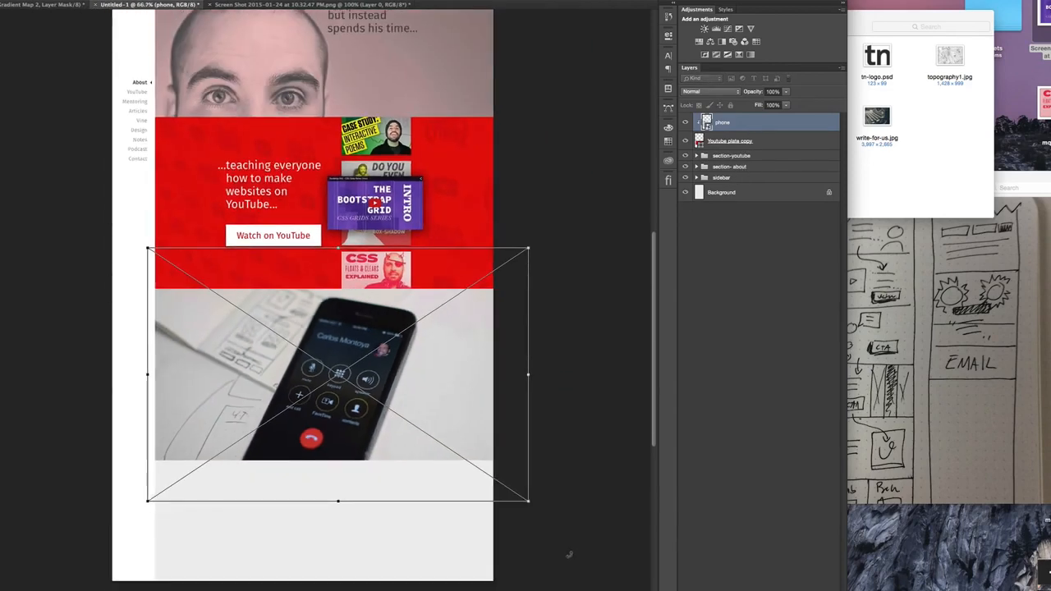
pyautogui.moveTo(530, 503); pyautogui.dragTo(507, 470)
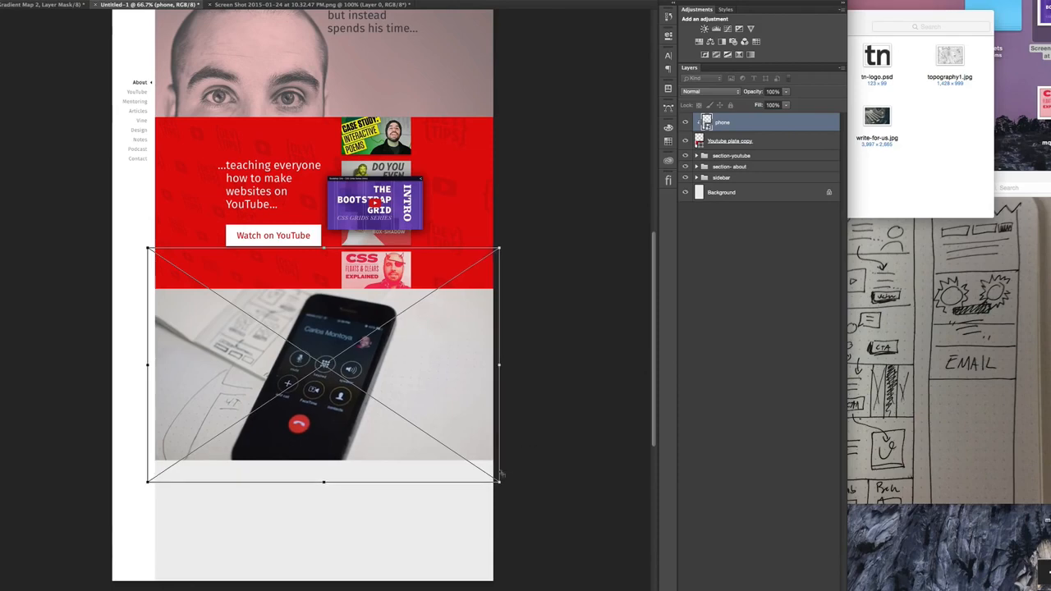
pyautogui.moveTo(149, 248); pyautogui.dragTo(151, 252)
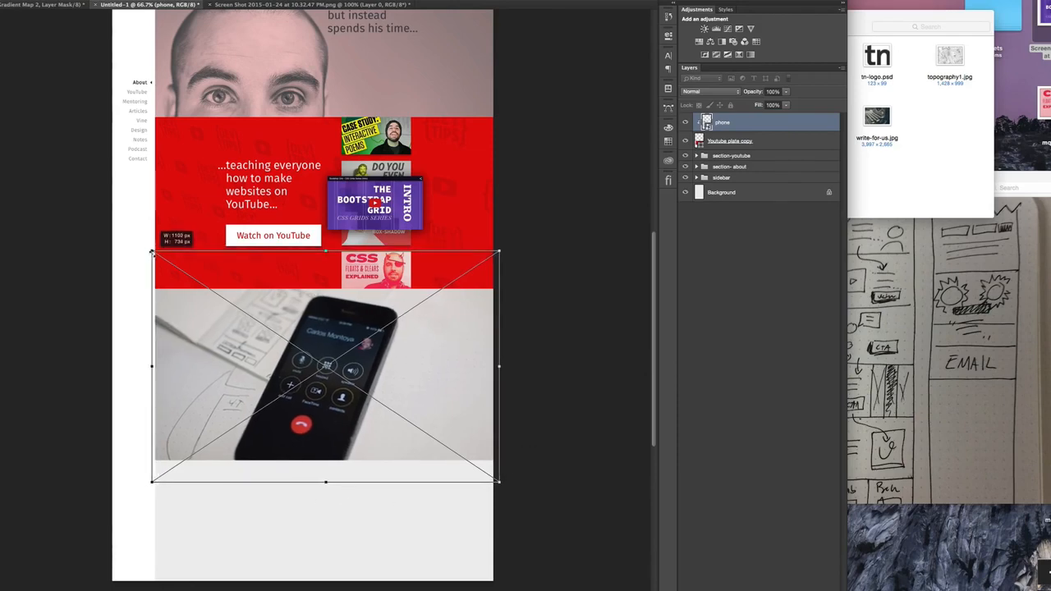
pyautogui.press('Return')
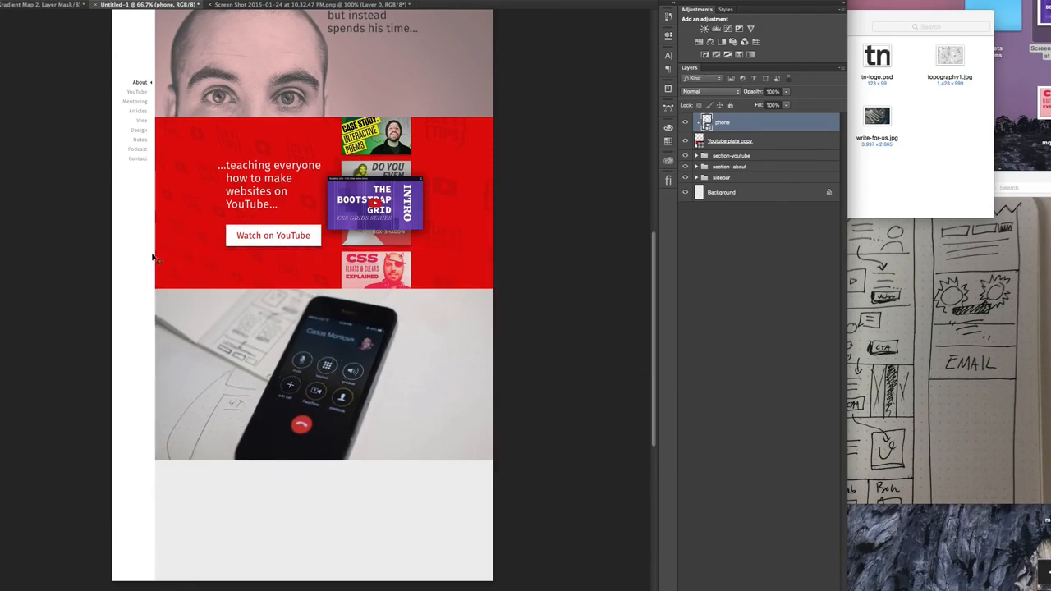
# - Duplicate the YouTube heading, button label and cta-shape above the phone layer, and move the copies down onto the phone photo
pyautogui.hotkey('ctrl', '+')
pyautogui.scroll(-3, 517, 313)
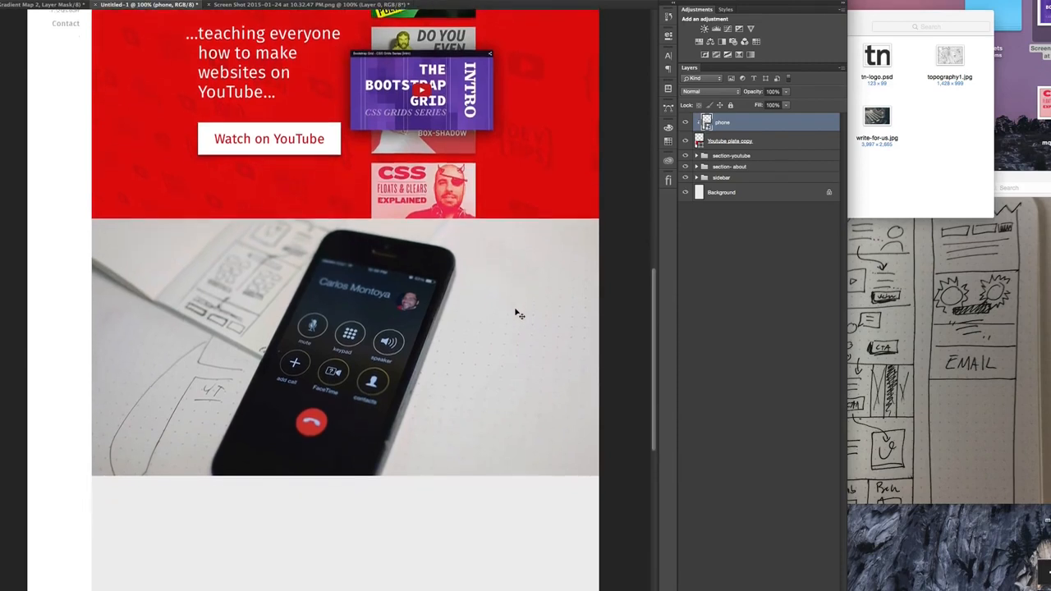
pyautogui.scroll(2, 517, 312)
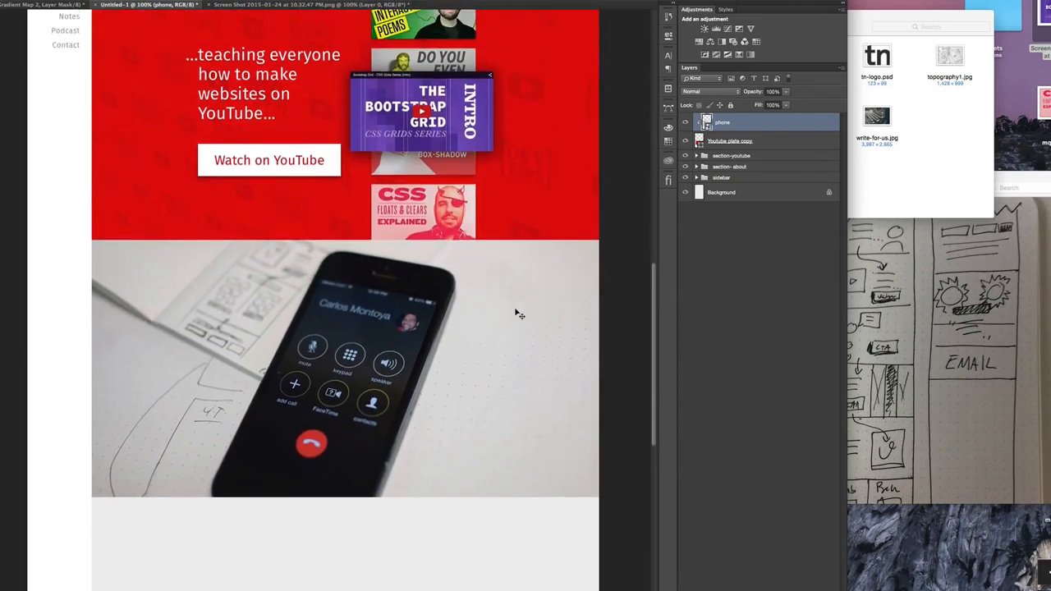
pyautogui.scroll(3, 517, 312)
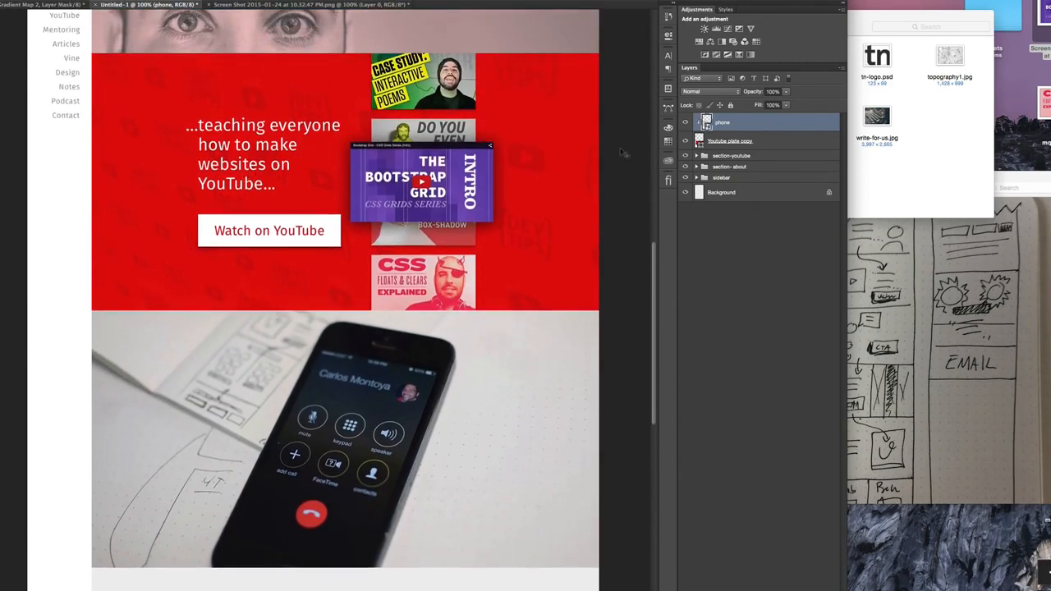
pyautogui.click(761, 159)
pyautogui.click(696, 155)
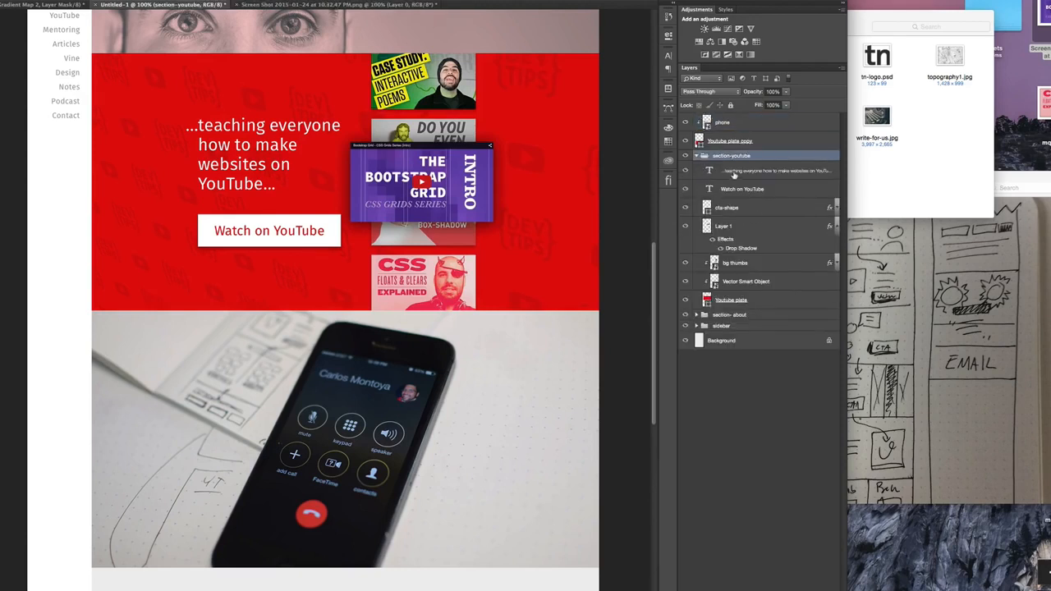
pyautogui.click(734, 172)
pyautogui.click(762, 210)
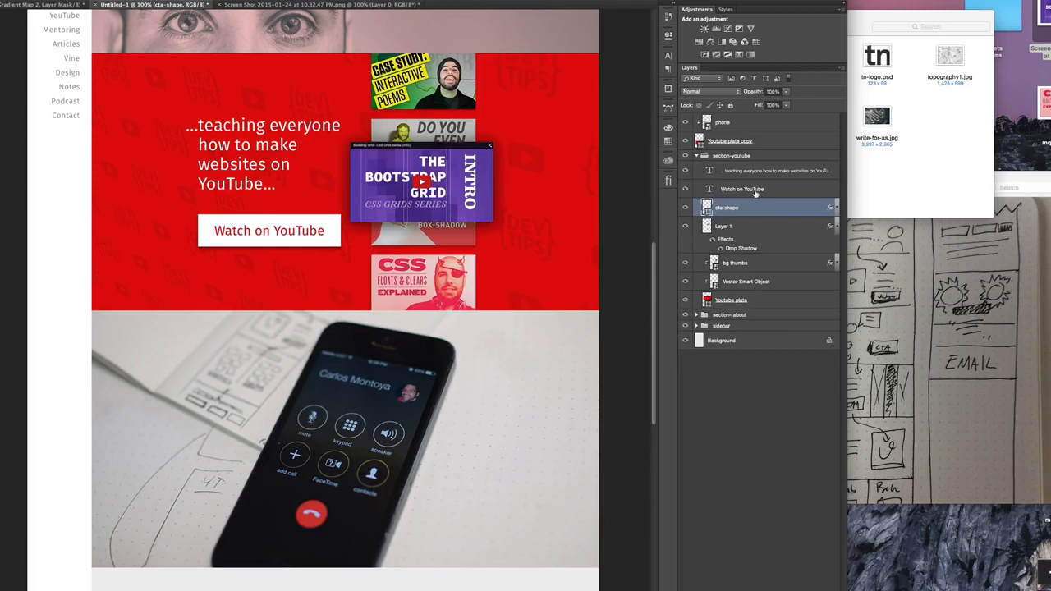
pyautogui.keyDown('shift'); pyautogui.click(754, 190); pyautogui.keyUp('shift')
pyautogui.keyDown('shift'); pyautogui.click(749, 170); pyautogui.keyUp('shift')
pyautogui.moveTo(752, 167); pyautogui.dragTo(750, 118)
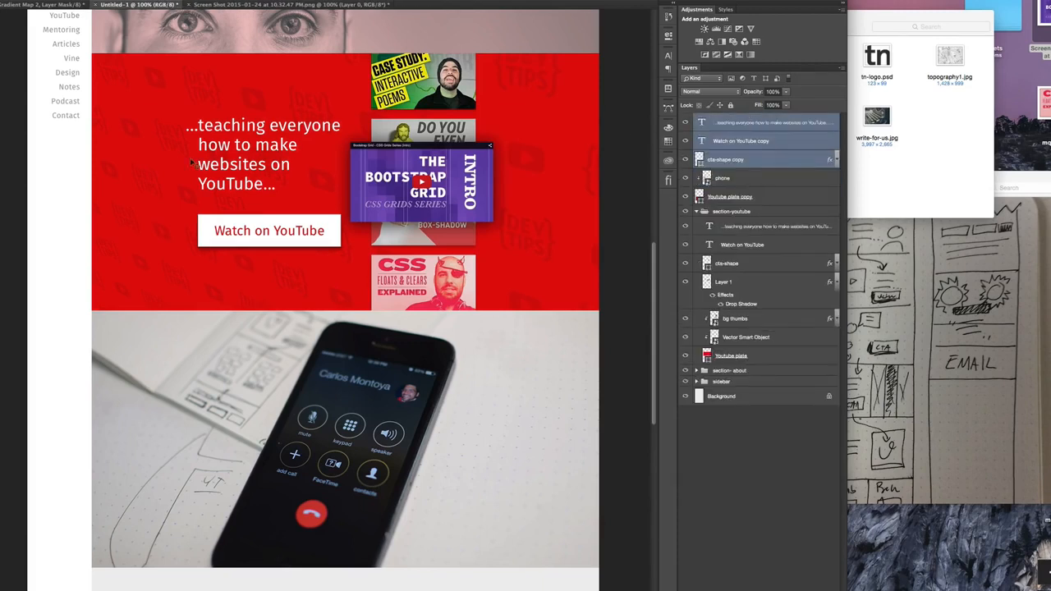
pyautogui.moveTo(238, 124); pyautogui.dragTo(425, 393)
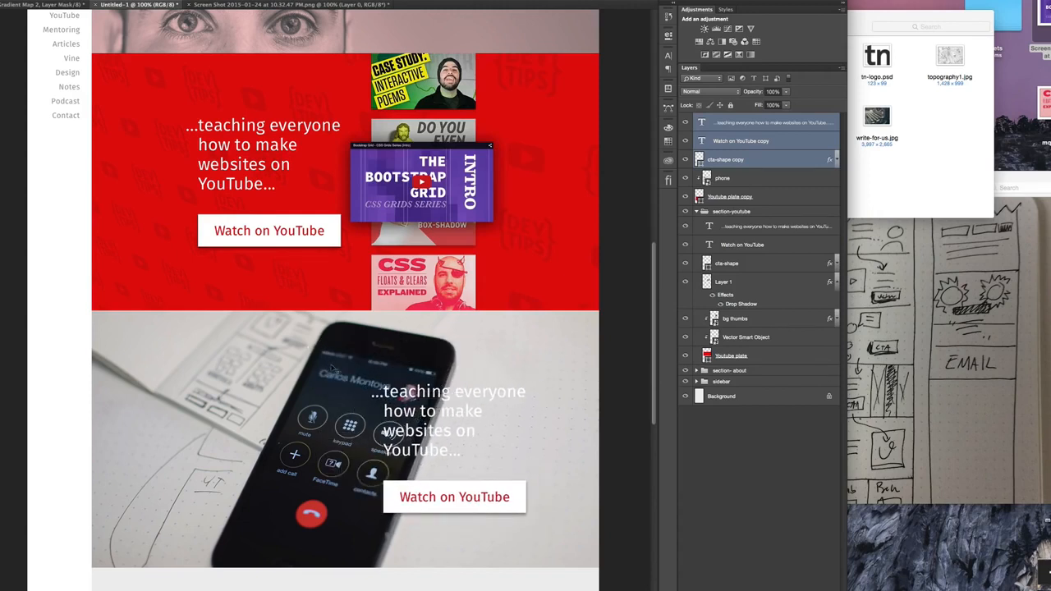
# - Duplicate the Gradient Map 1 layer of the Section-Mentoring group from 2015-homepage.psd into the Untitled-1 document
pyautogui.click(54, 5)
pyautogui.scroll(-8, 304, 247)
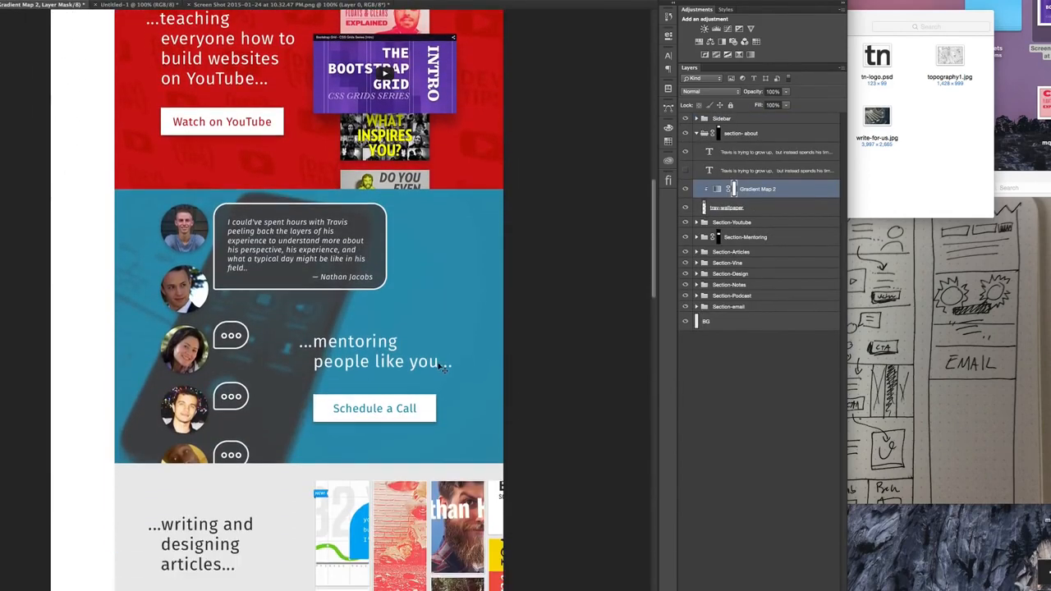
pyautogui.rightClick(458, 258)
pyautogui.click(493, 259)
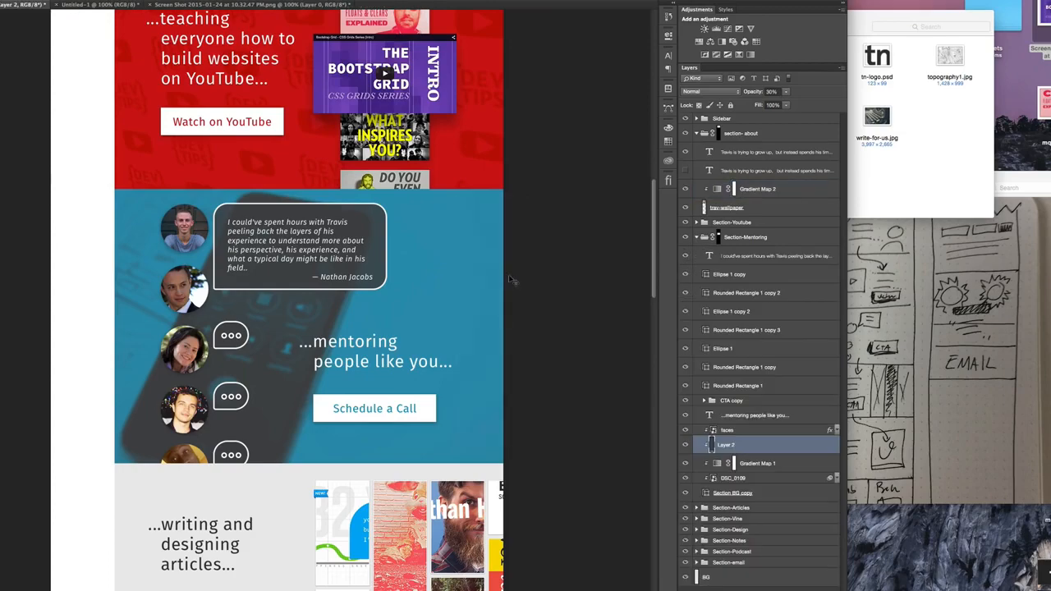
pyautogui.click(787, 464)
pyautogui.rightClick(788, 463)
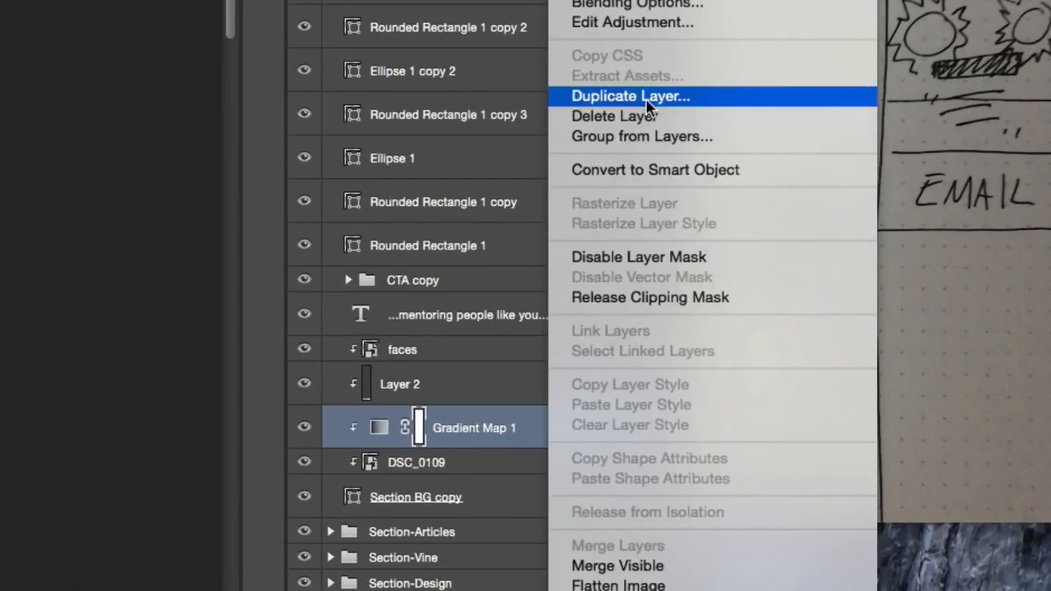
pyautogui.click(579, 96)
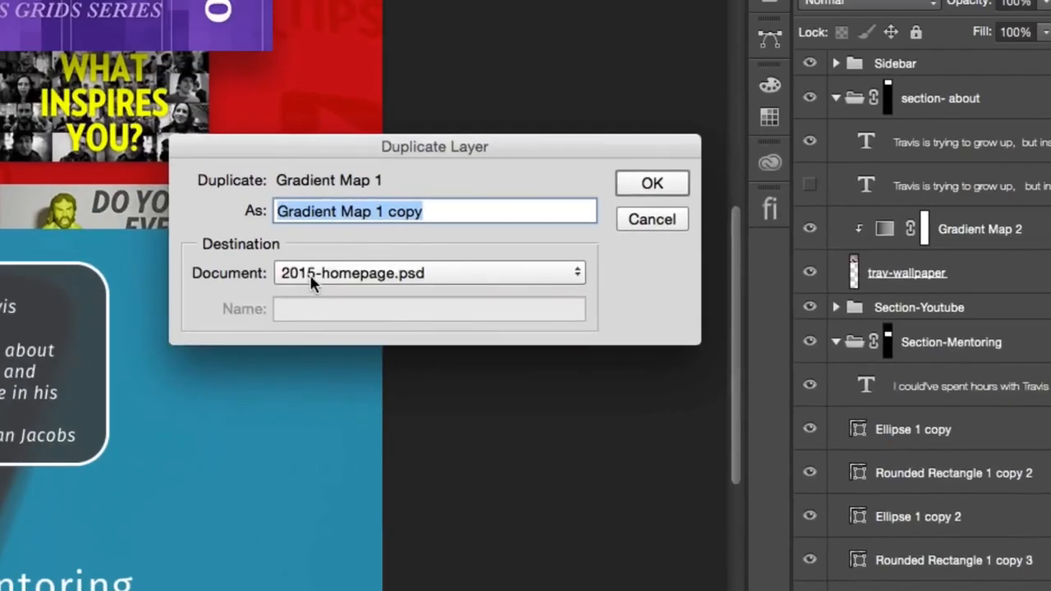
pyautogui.click(37, 33)
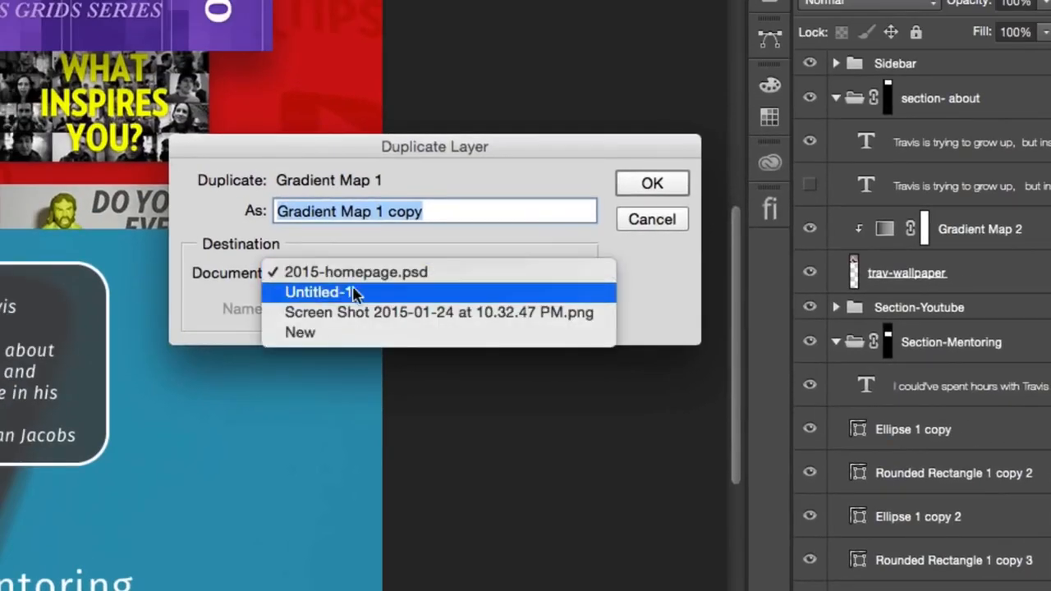
pyautogui.click(398, 298)
pyautogui.click(651, 183)
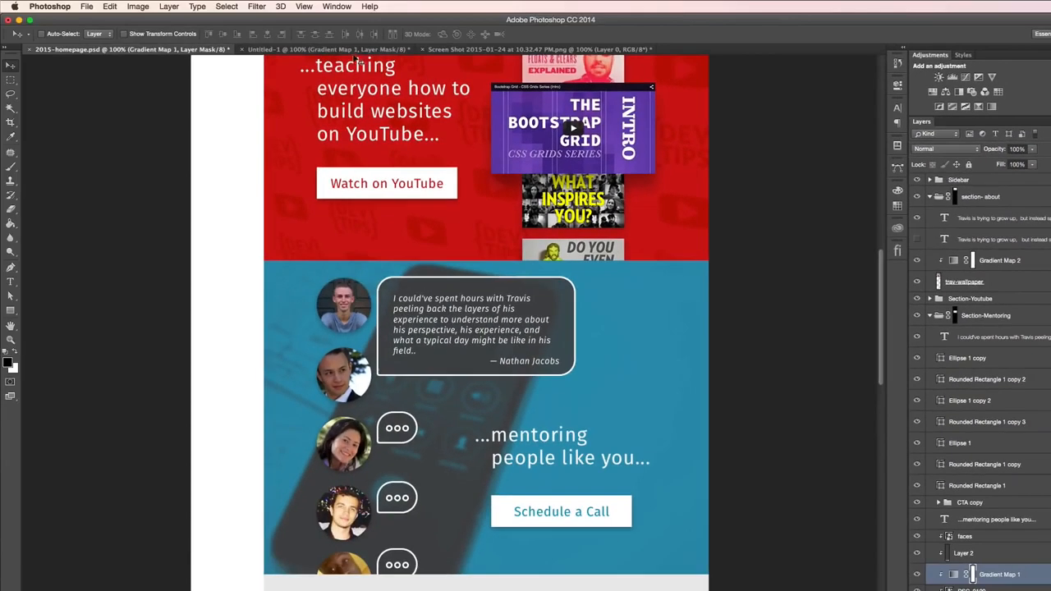
# - In Untitled-1, place Gradient Map 1 directly above the phone layer so it tints only the clipped phone photo
pyautogui.click(297, 49)
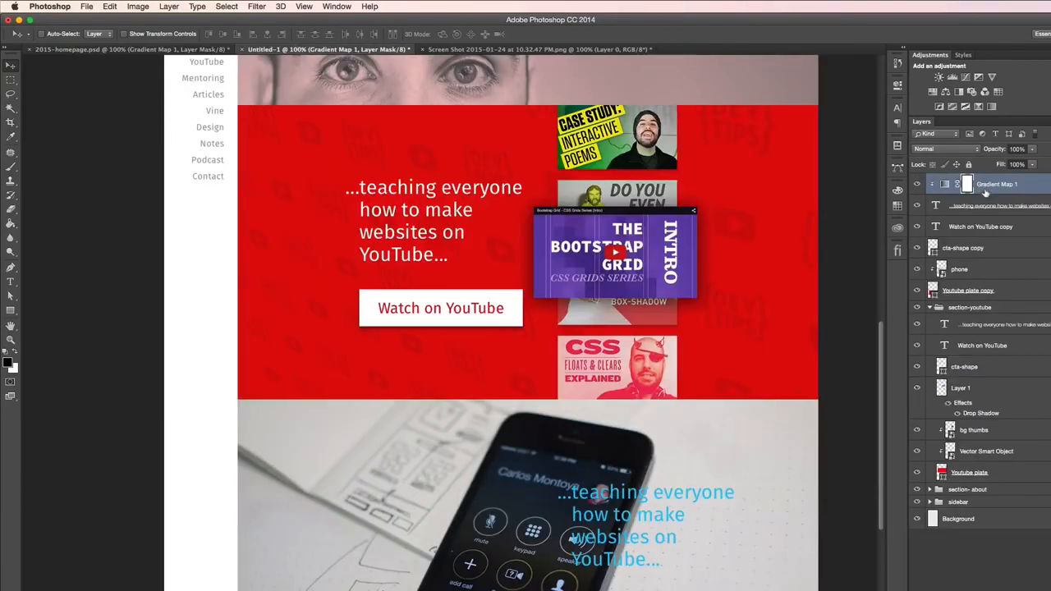
pyautogui.moveTo(983, 189); pyautogui.dragTo(970, 262)
pyautogui.keyDown('alt'); pyautogui.click(984, 255); pyautogui.keyUp('alt')
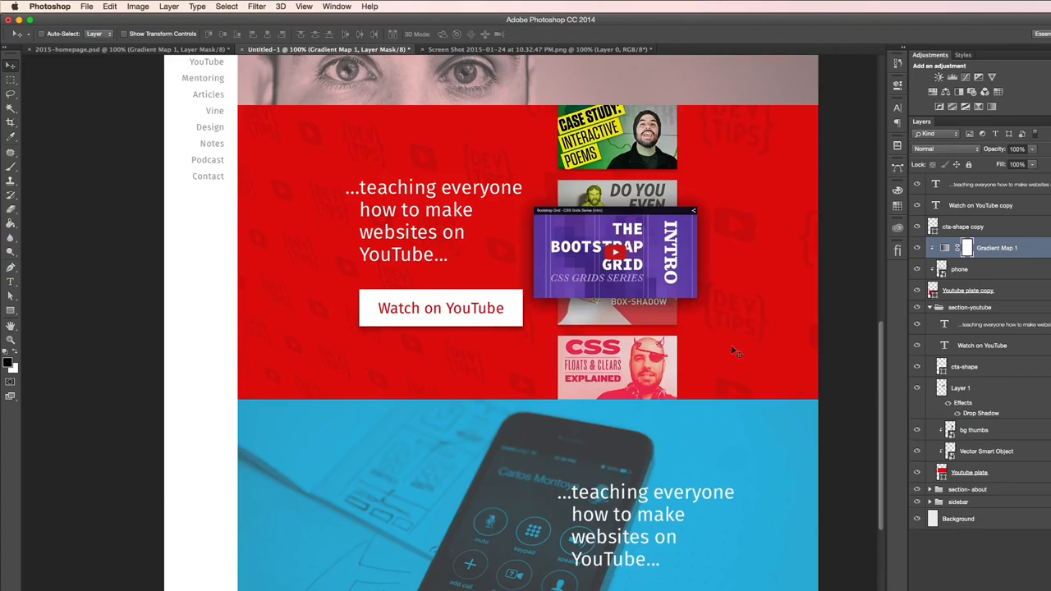
pyautogui.scroll(-5, 735, 352)
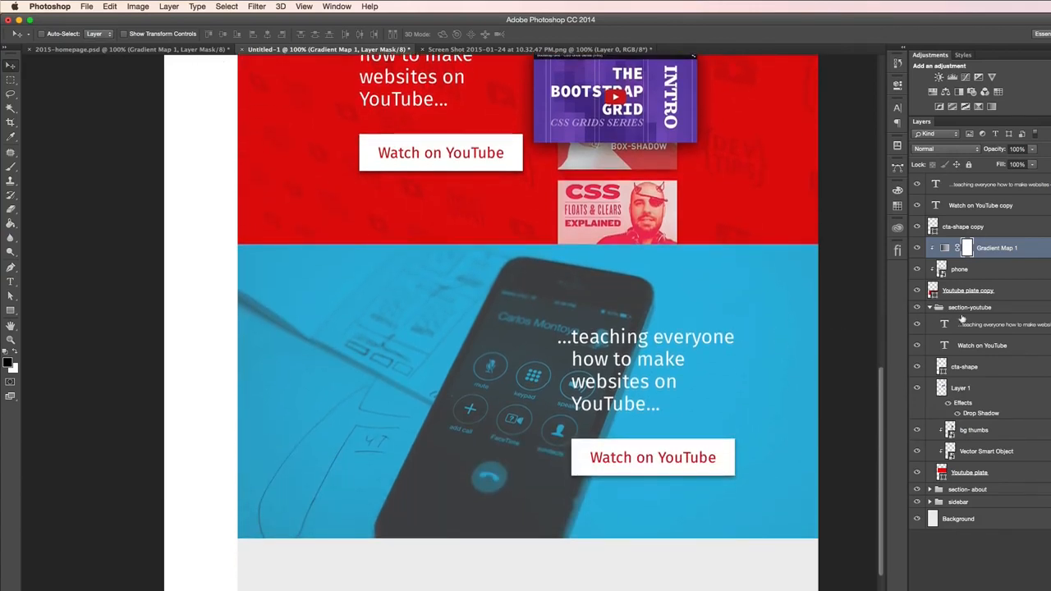
# - Recolor the copied Watch on YouTube label with the blue sampled from the phone section's background
pyautogui.click(952, 208)
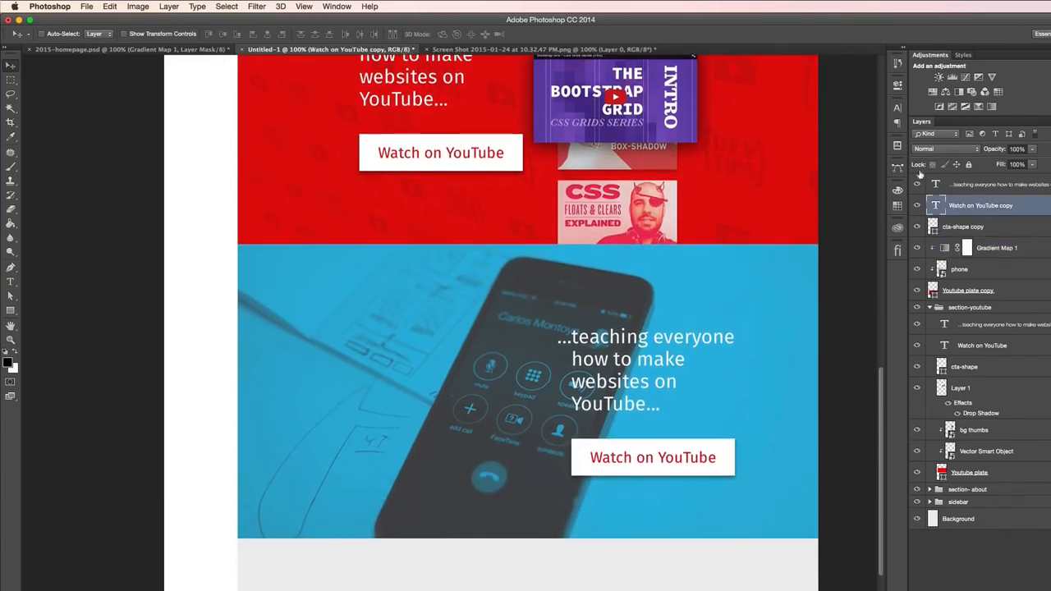
pyautogui.click(897, 108)
pyautogui.click(866, 168)
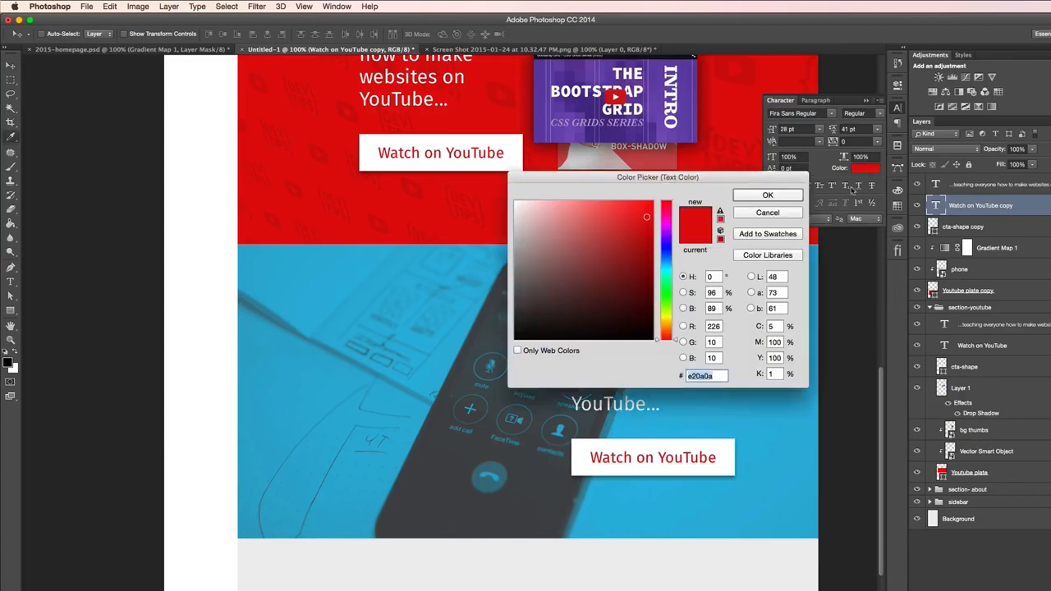
pyautogui.click(781, 449)
pyautogui.click(784, 195)
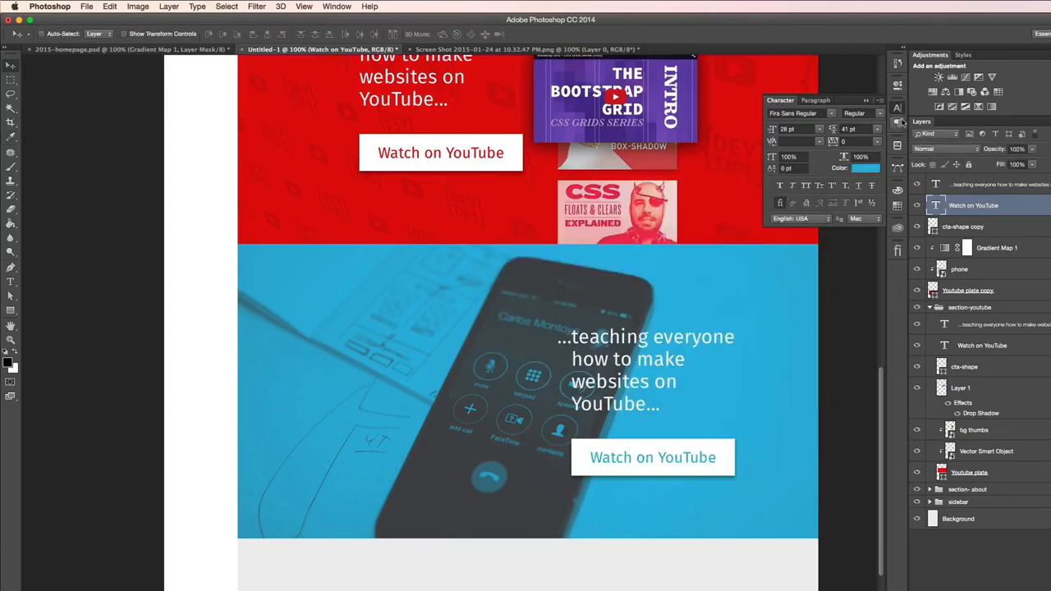
pyautogui.click(897, 108)
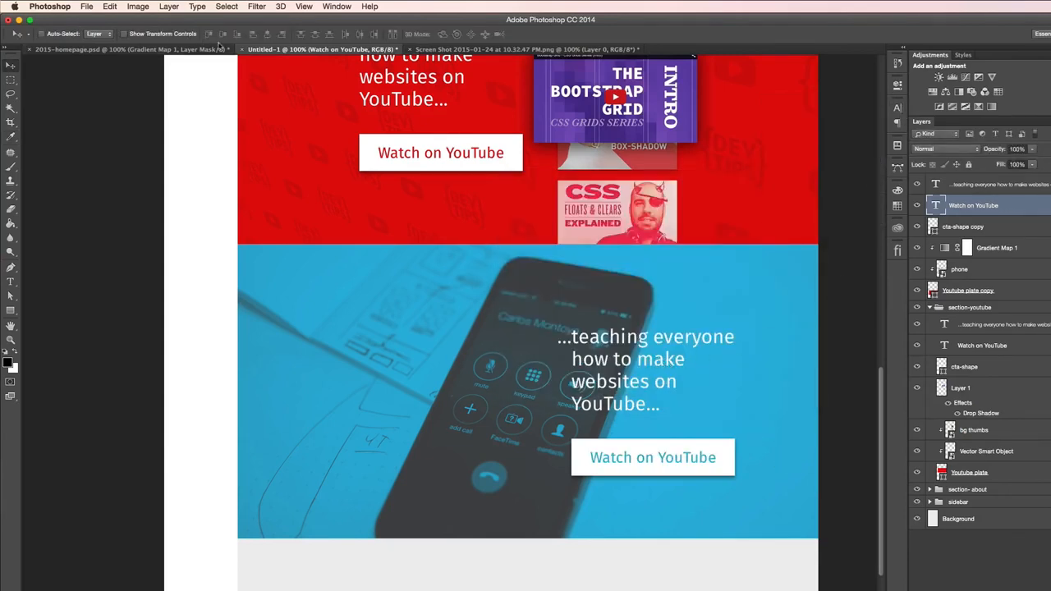
# - Replace the wording of the heading over the phone photo with "...Menotring people like you..."
pyautogui.scroll(8, 463, 245)
pyautogui.scroll(5, 463, 244)
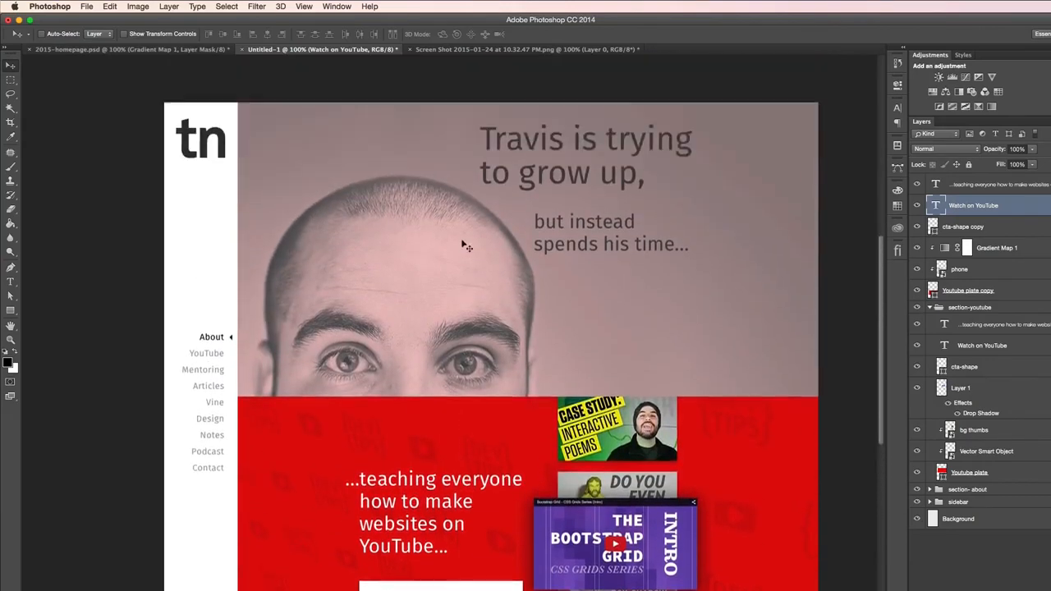
pyautogui.scroll(-7, 625, 254)
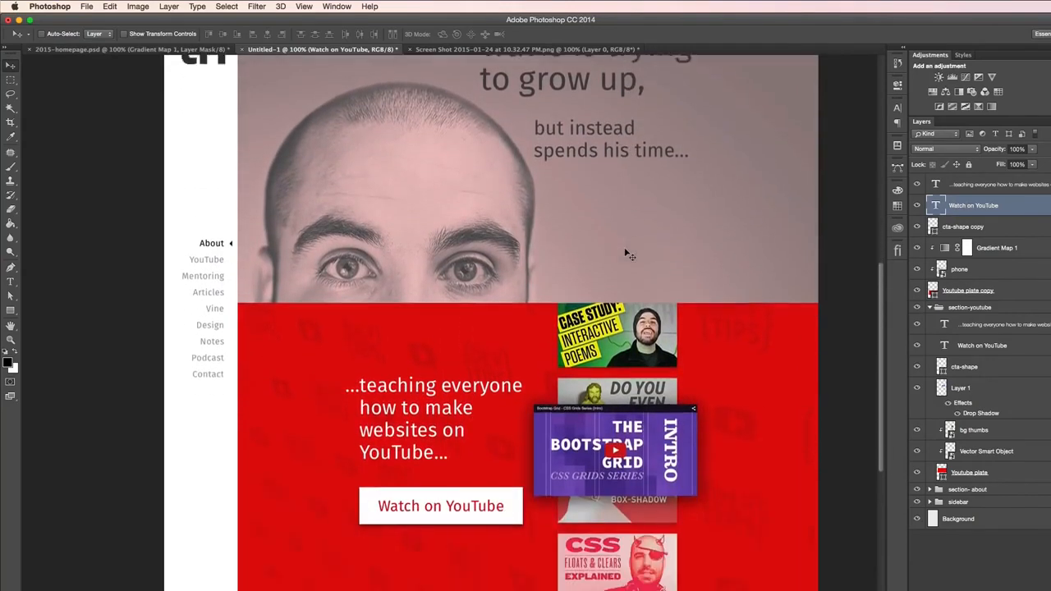
pyautogui.scroll(-2, 554, 440)
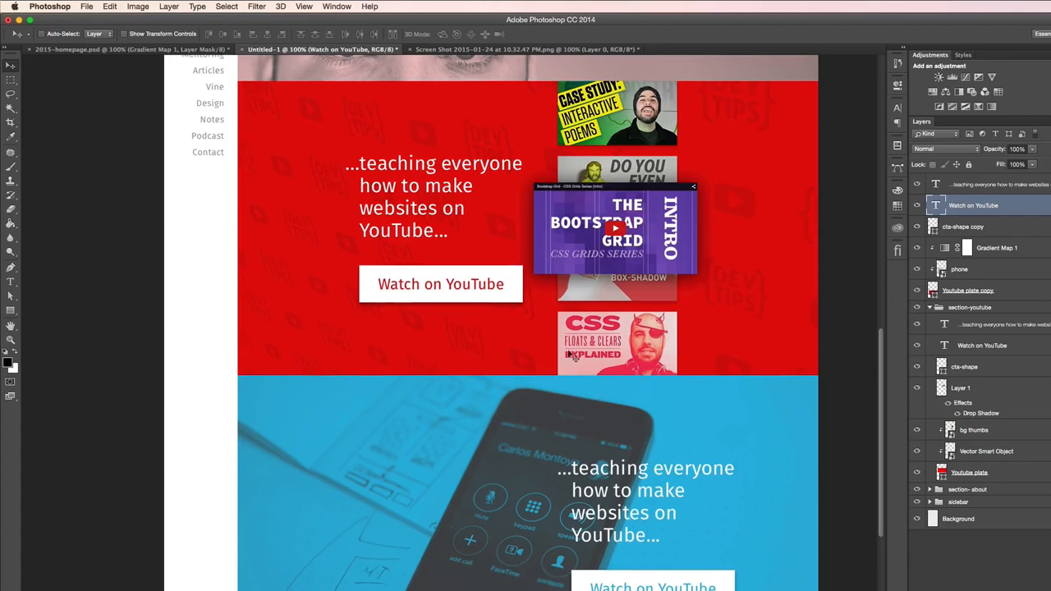
pyautogui.press('t')
pyautogui.click(621, 469)
pyautogui.moveTo(572, 467); pyautogui.dragTo(630, 536)
pyautogui.write('Menotring peopl')
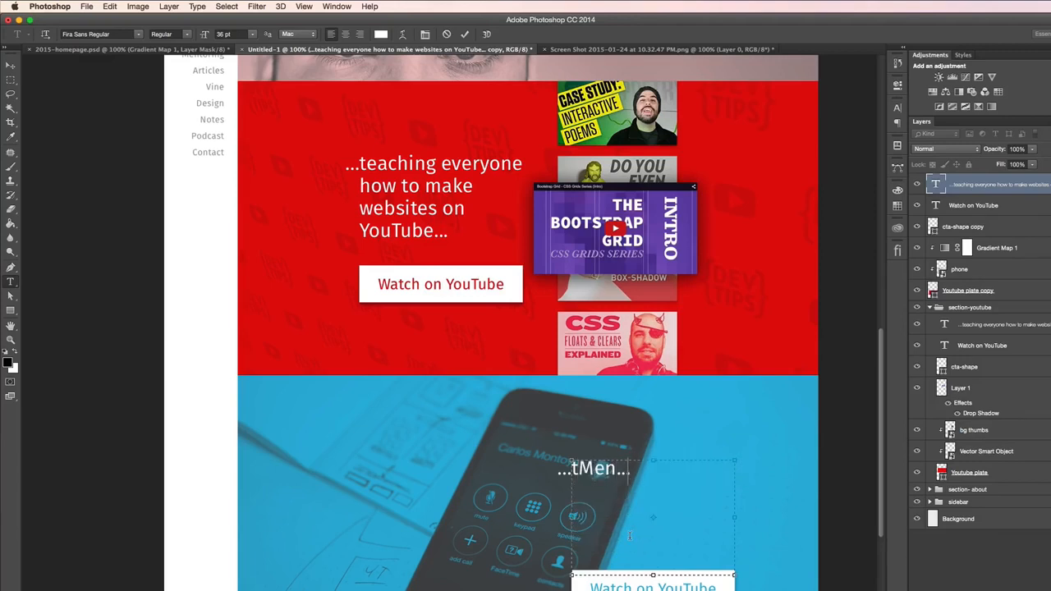
pyautogui.write('e like you')
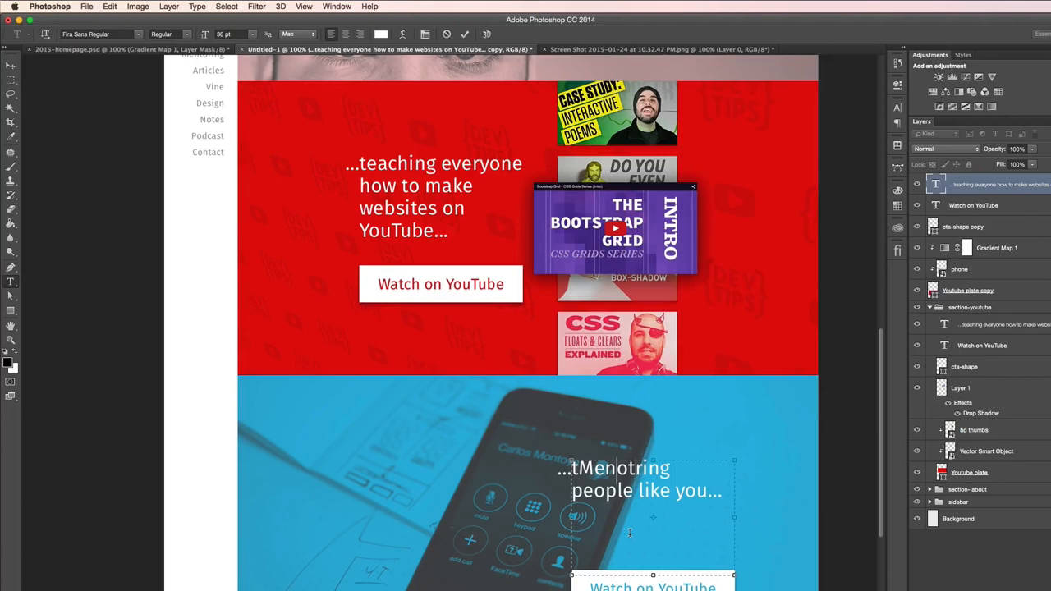
pyautogui.press('BackSpace')
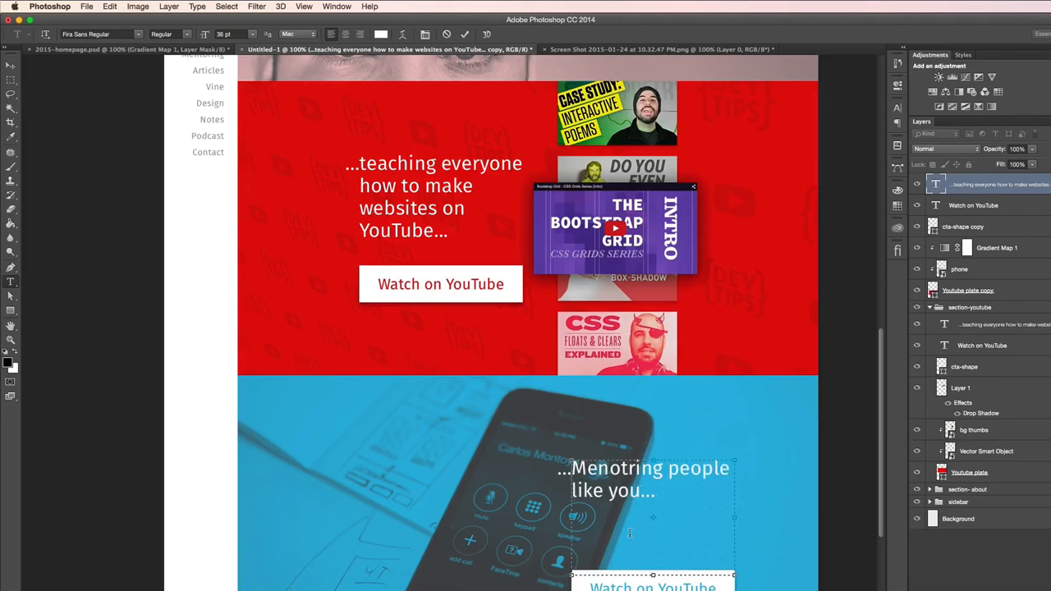
pyautogui.press('super+Return')
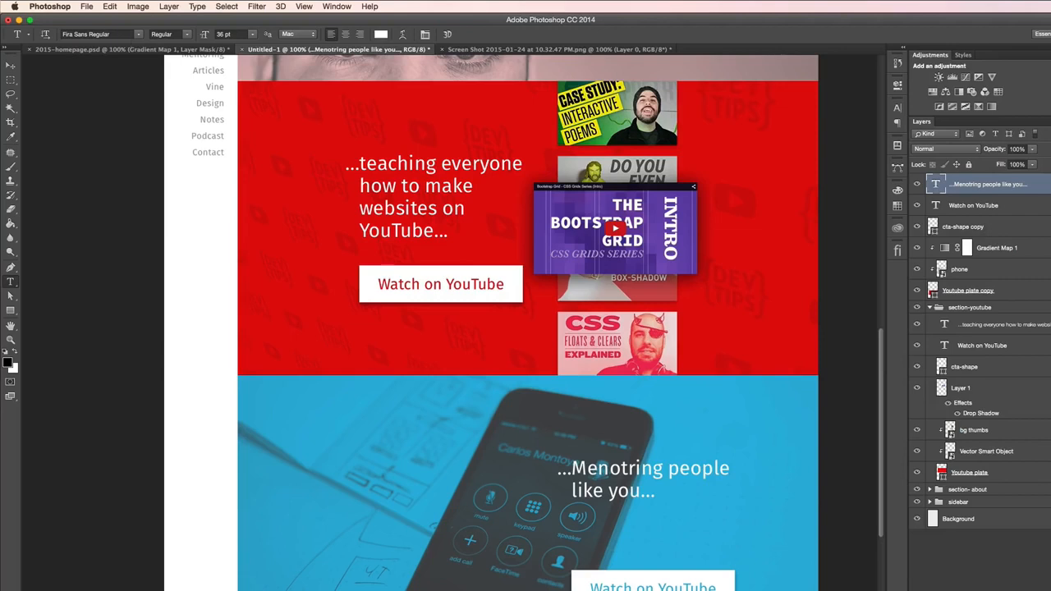
# - Move the heading over the phone photo straight down so it sits closer to the button
pyautogui.click(11, 67)
pyautogui.moveTo(680, 419); pyautogui.dragTo(681, 495)
pyautogui.hotkey('shift', 'Up')
pyautogui.hotkey('shift', 'Up')
pyautogui.hotkey('shift', 'Up')
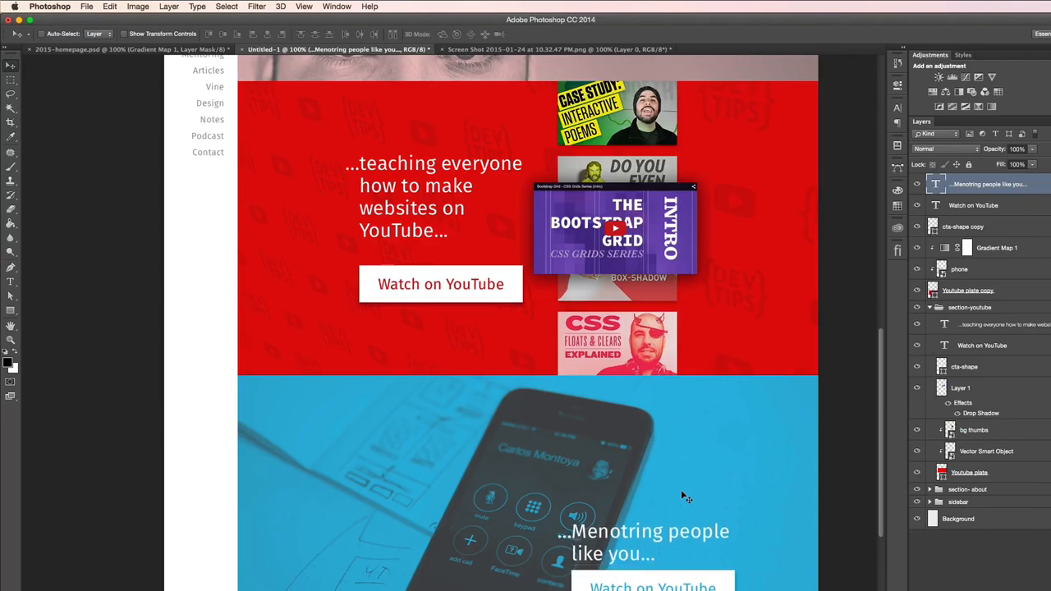
# - Shift the phone section's heading, button label and button shape down together within the blue section
pyautogui.keyDown('shift'); pyautogui.click(1014, 205); pyautogui.keyUp('shift')
pyautogui.keyDown('shift'); pyautogui.click(959, 233); pyautogui.keyUp('shift')
pyautogui.hotkey('shift', 'Down')
pyautogui.hotkey('shift', 'Down')
pyautogui.hotkey('shift', 'Down')
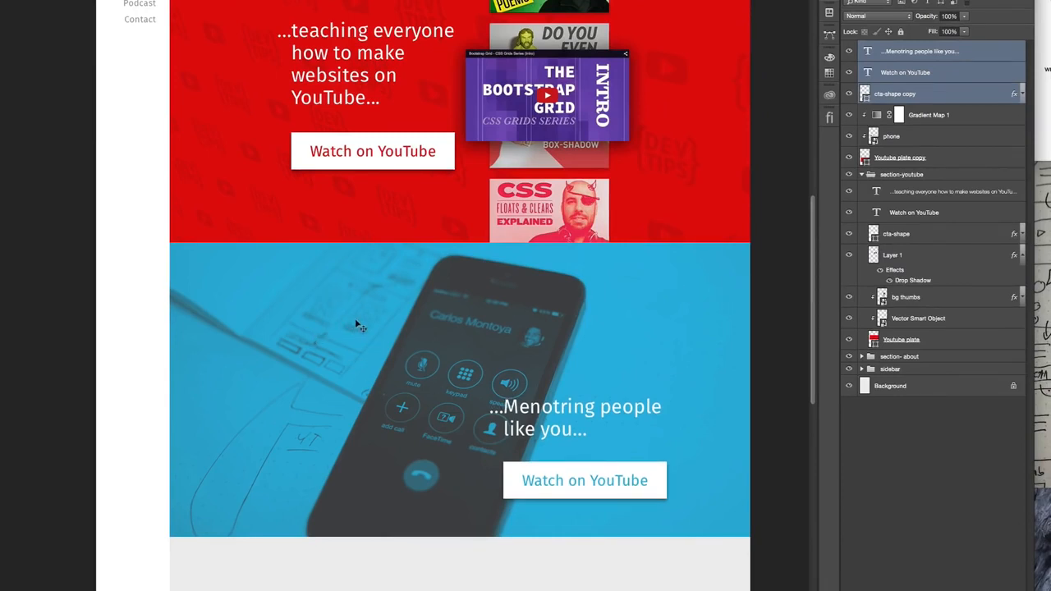
# - Show the guides and align the phone section's heading and button with the guide at the video thumbnail's left edge
pyautogui.hotkey('ctrl', ';')
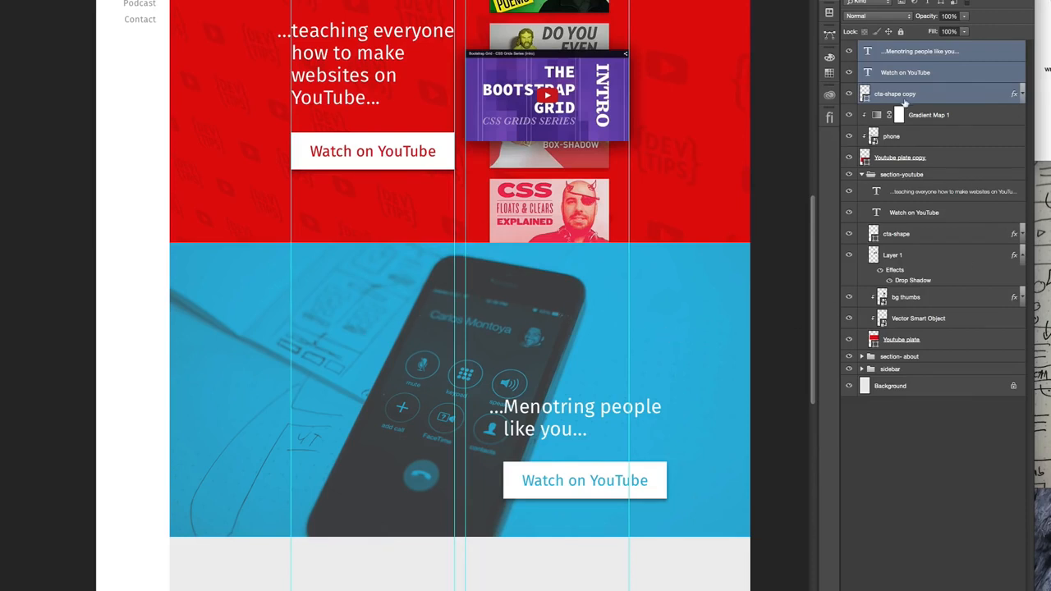
pyautogui.moveTo(696, 342); pyautogui.dragTo(658, 342)
pyautogui.press('Left')
pyautogui.press('Left')
pyautogui.press('Left')
pyautogui.press('Left')
pyautogui.press('Right')
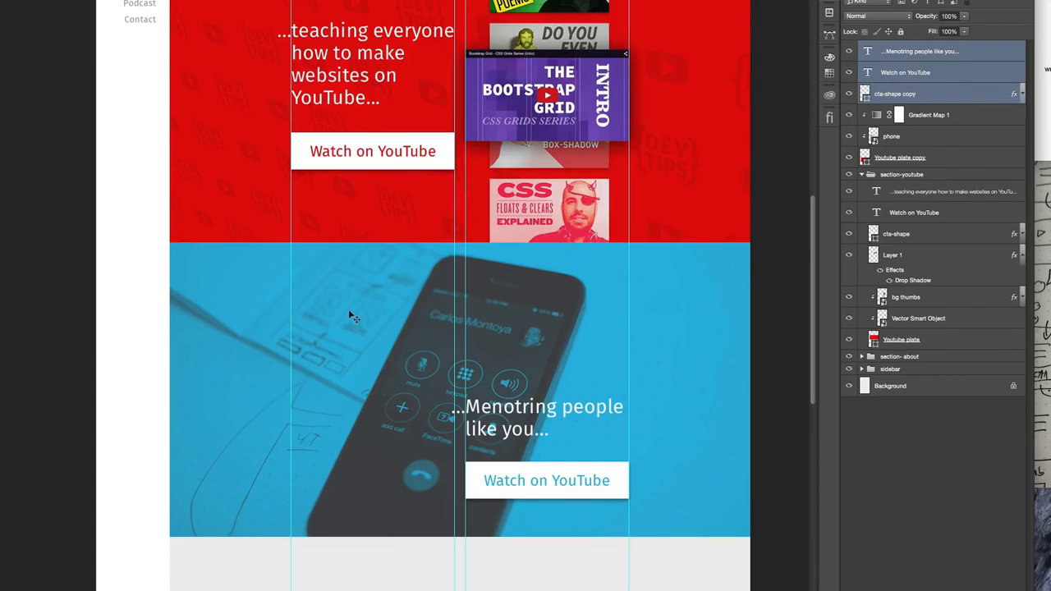
# - Compare the new phone section with the mentoring section in 2015-homepage.psd and return to Untitled-1
pyautogui.click(1043, 123)
pyautogui.click(1042, 205)
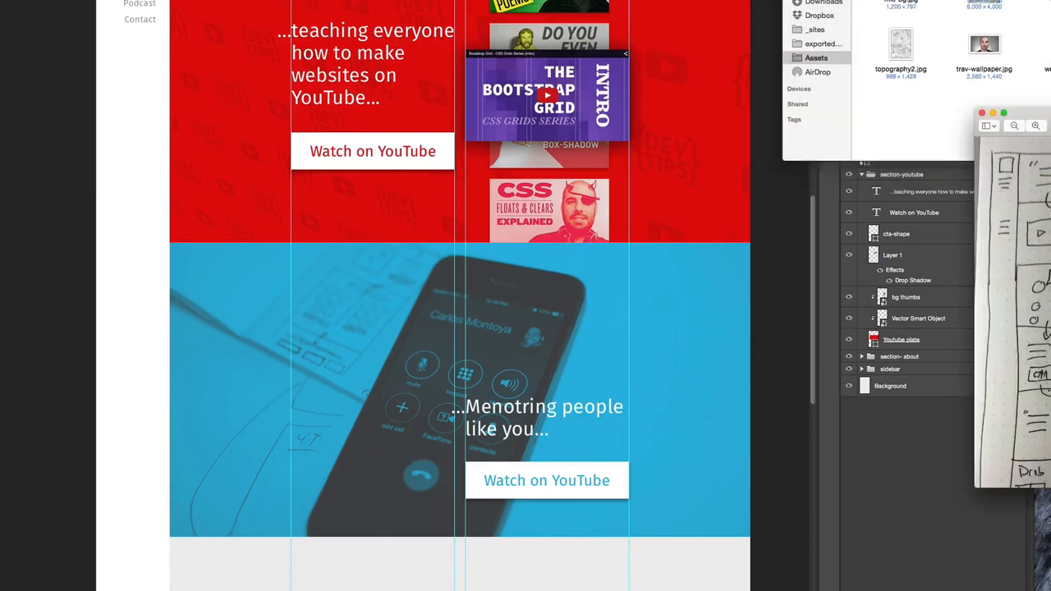
pyautogui.click(883, 133)
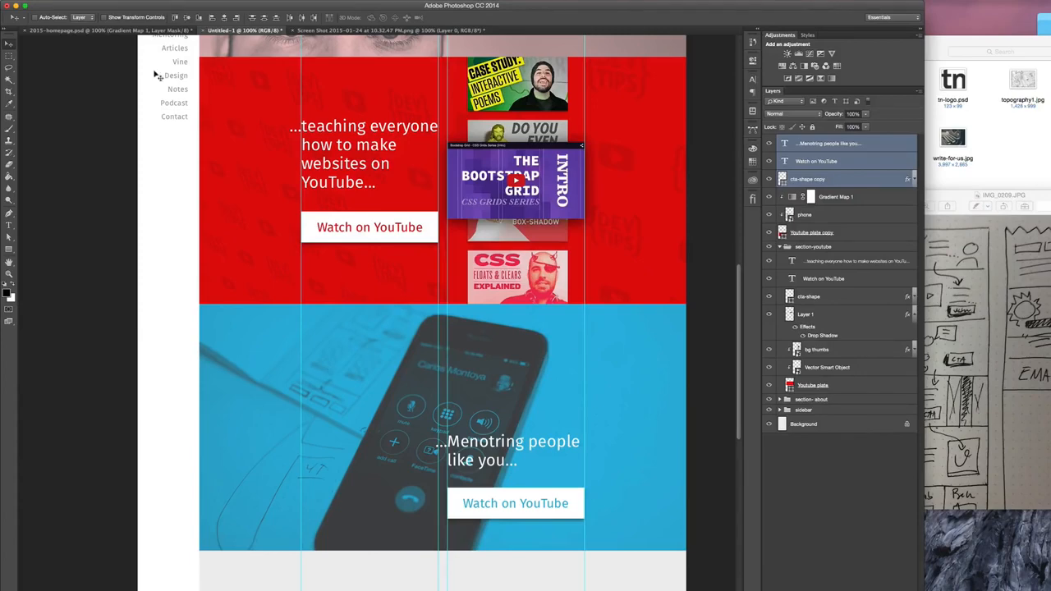
pyautogui.click(106, 31)
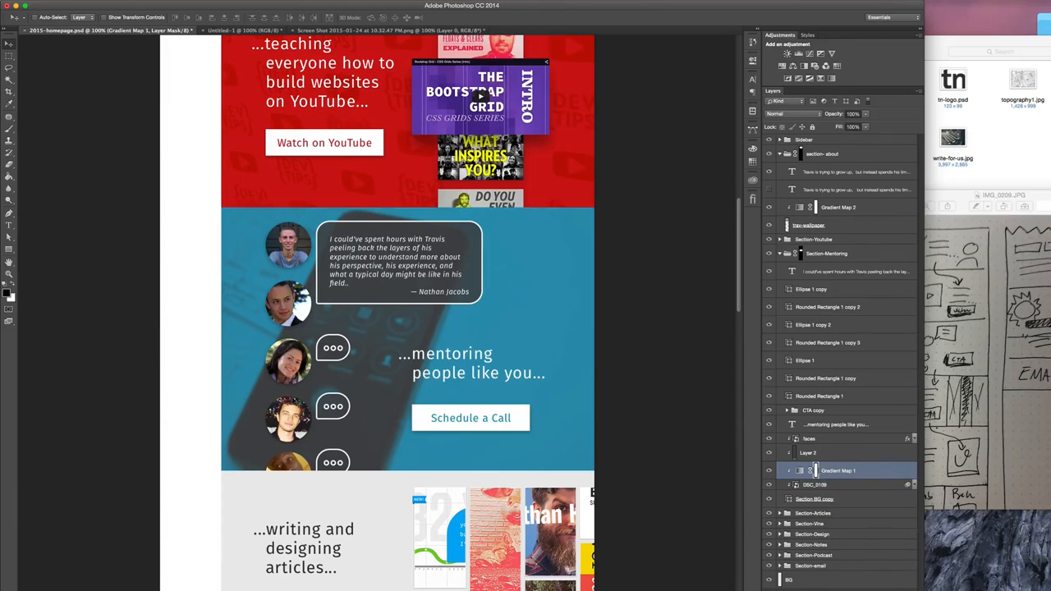
pyautogui.click(231, 31)
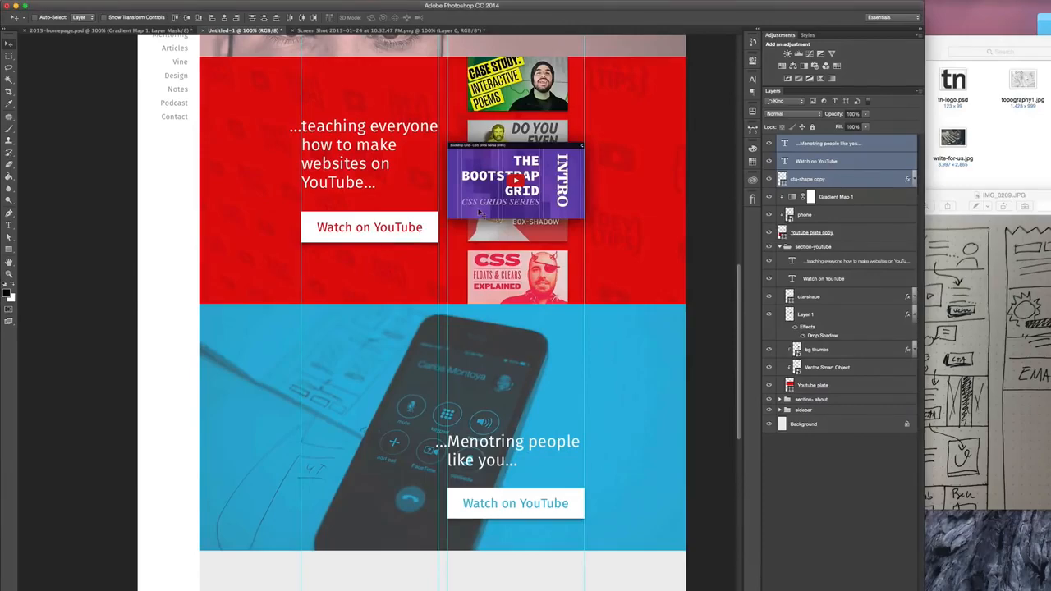
# - Switch to the browser and load uifaces.com in a new tab
pyautogui.hotkey('ctrl', 'Up')
pyautogui.hotkey('ctrl', 'Up')
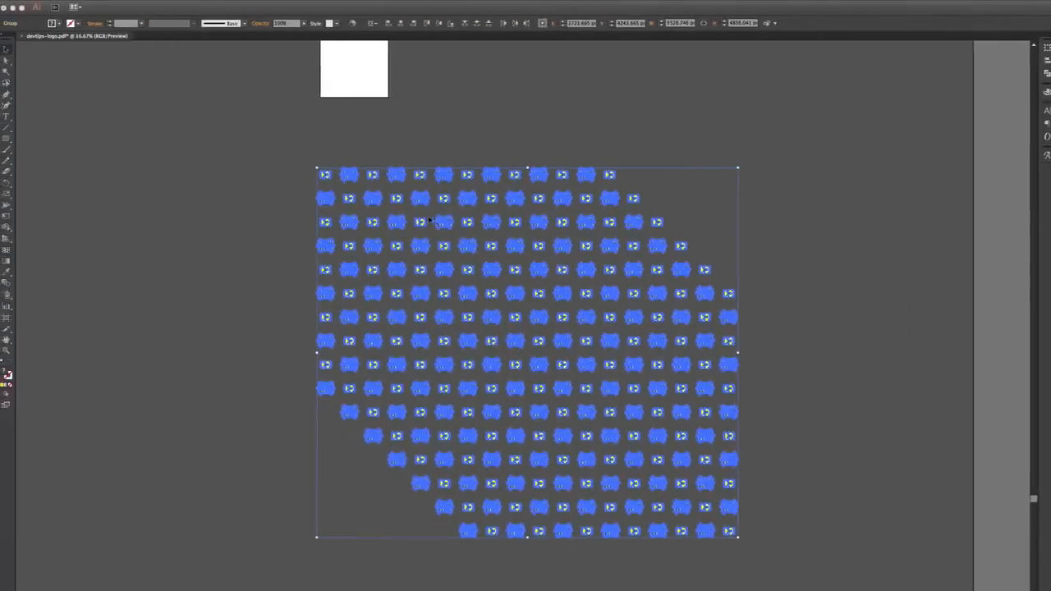
pyautogui.hotkey('ctrl', 'Up')
pyautogui.click(361, 197)
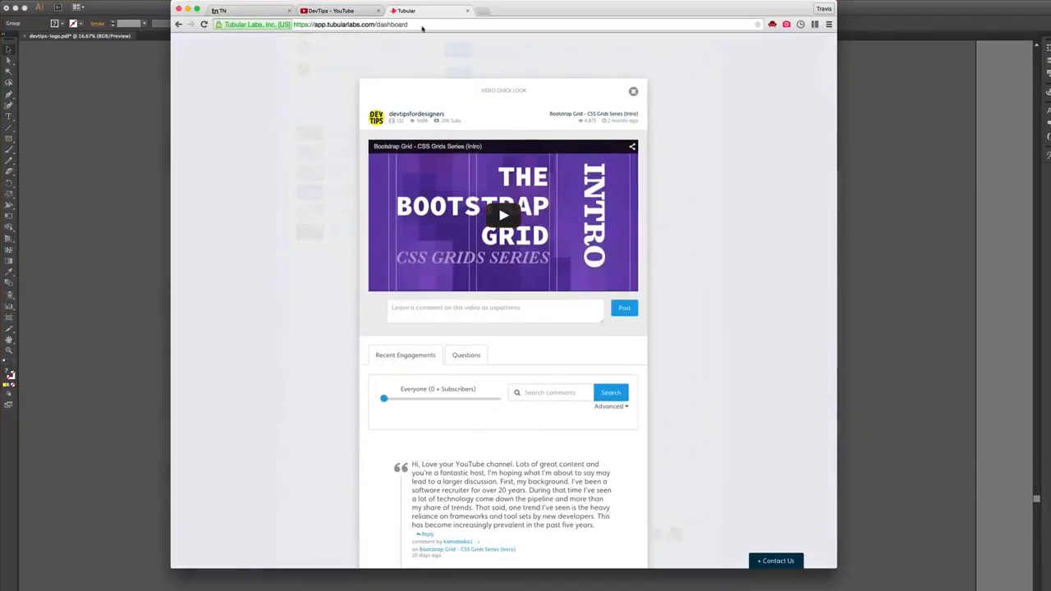
pyautogui.click(486, 12)
pyautogui.write('uifaces.com')
pyautogui.press('Return')
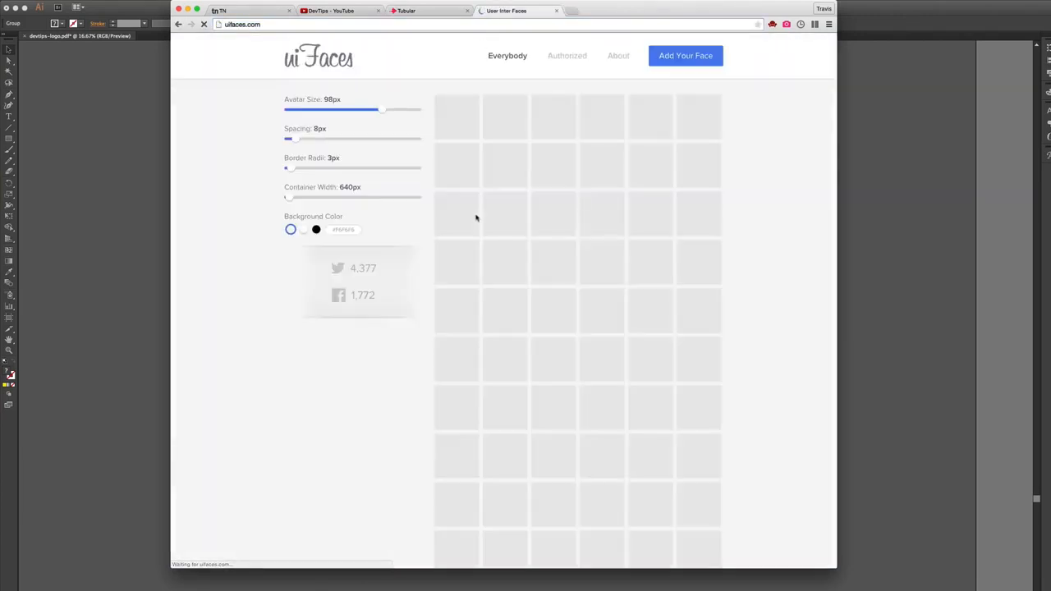
# - Detach the uiFaces tab into its own window, place it beside the mockup and return to Photoshop
pyautogui.moveTo(509, 11); pyautogui.dragTo(529, 93)
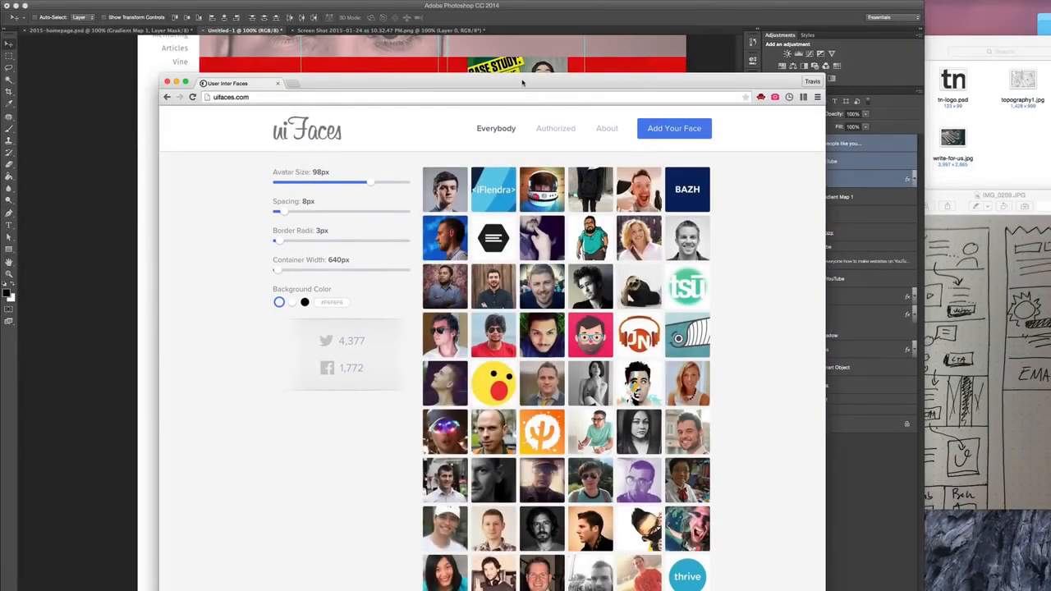
pyautogui.moveTo(522, 82); pyautogui.dragTo(980, 21)
pyautogui.click(378, 413)
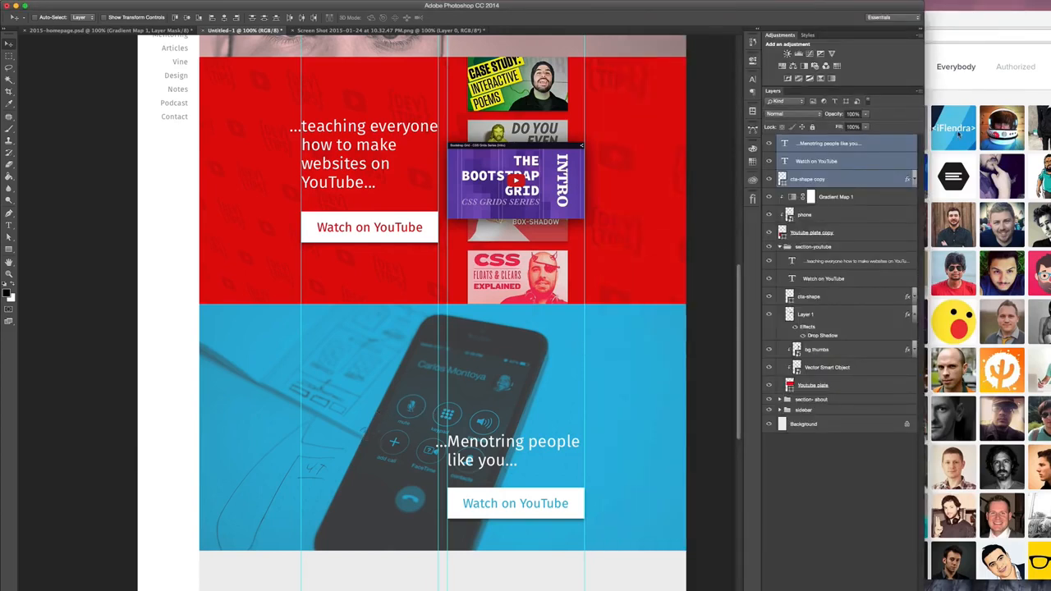
# - Copy three portraits from uiFaces into the blue section: the dark-haired man, the black-and-white woman and the man in the checked shirt
pyautogui.click(958, 137)
pyautogui.moveTo(905, 129); pyautogui.dragTo(369, 428)
pyautogui.click(1012, 298)
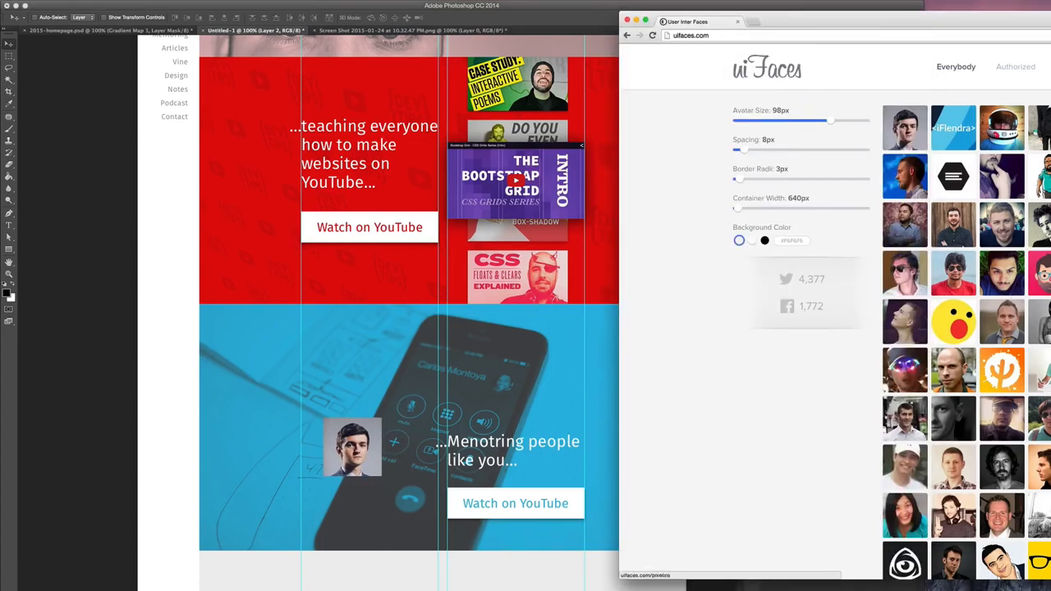
pyautogui.moveTo(1002, 378); pyautogui.dragTo(354, 363)
pyautogui.click(977, 345)
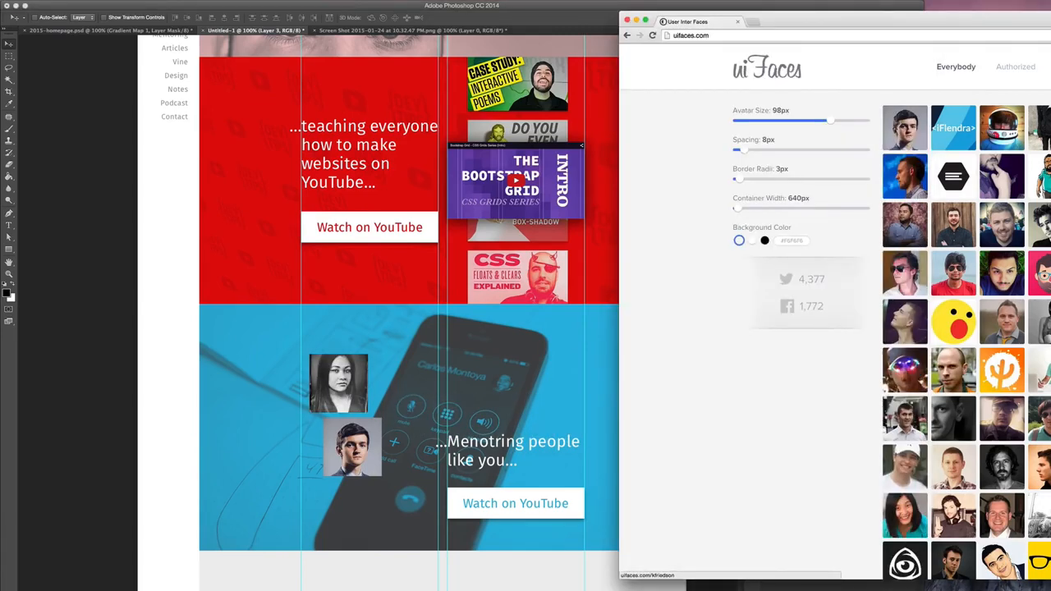
pyautogui.moveTo(956, 474); pyautogui.dragTo(371, 393)
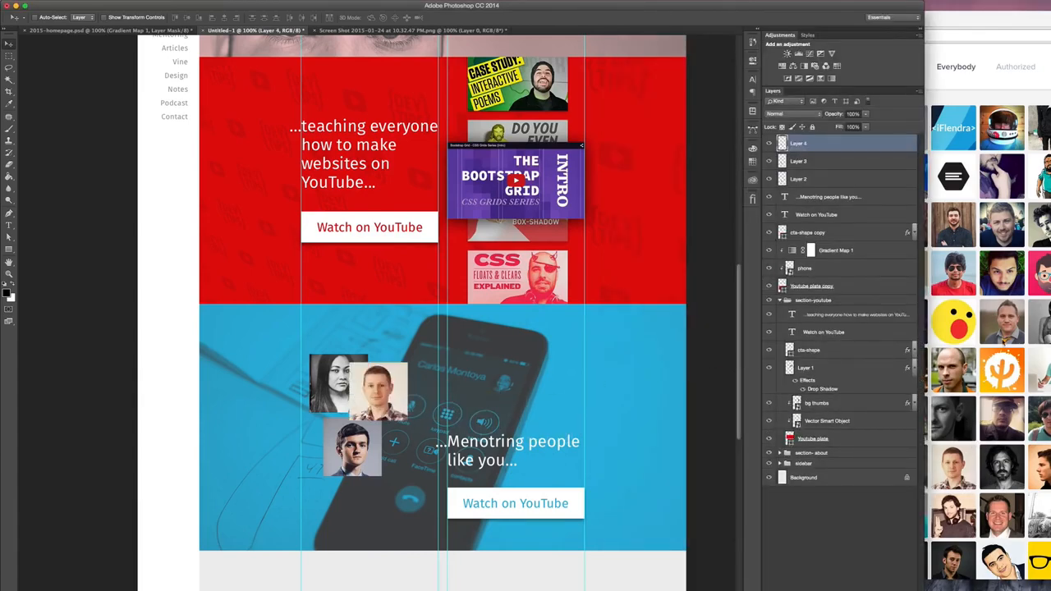
# - Copy two more uiFaces portraits into the blue section: the man with dark-rimmed glasses and the bearded man with glasses
pyautogui.click(972, 347)
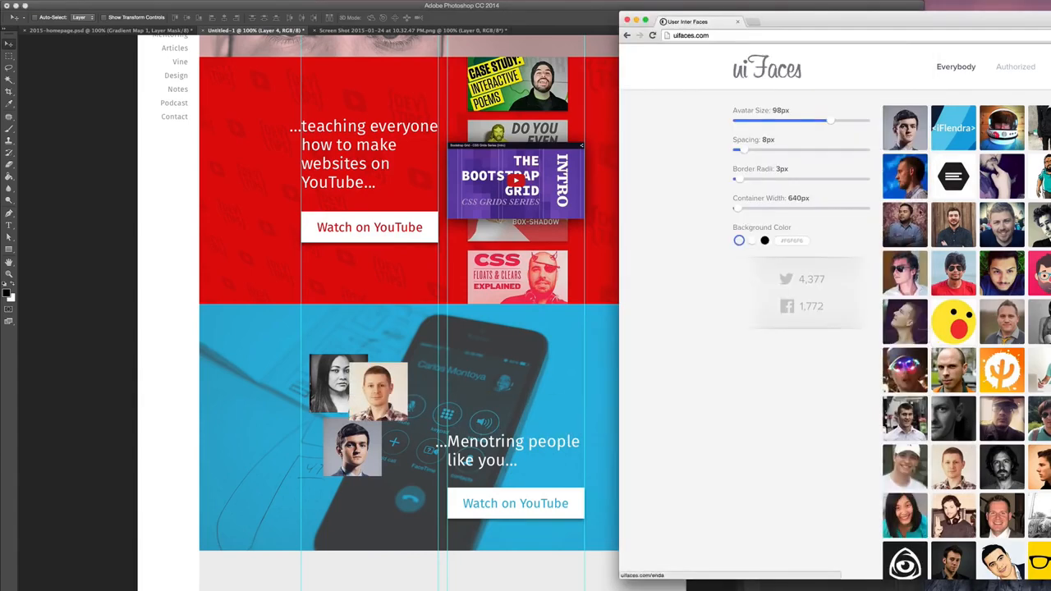
pyautogui.moveTo(1010, 22)
pyautogui.mouseDown()
pyautogui.moveTo(925, 12)
pyautogui.moveTo(1004, 11)
pyautogui.mouseUp()
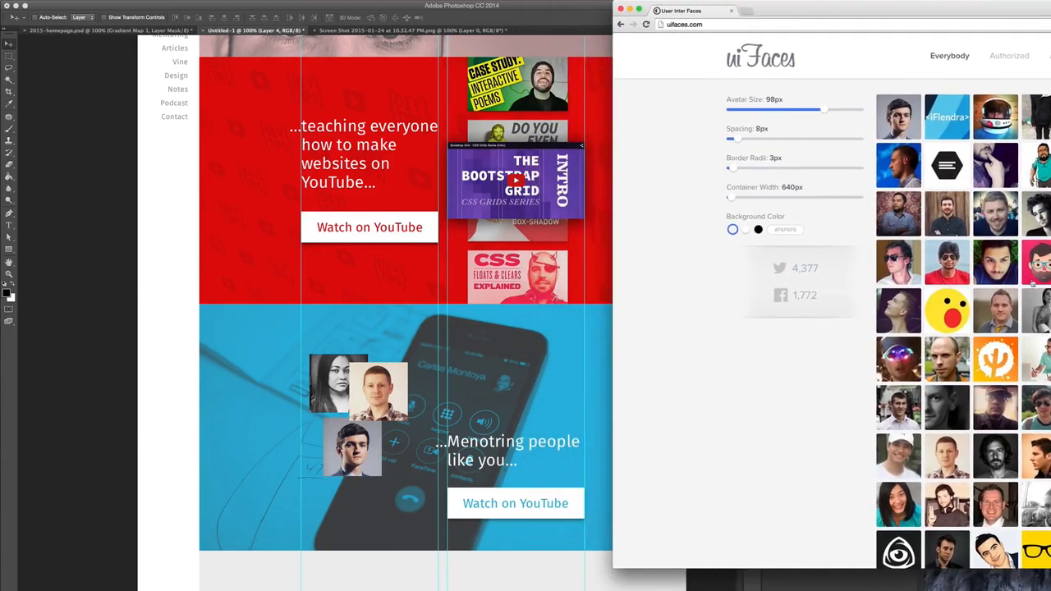
pyautogui.scroll(5, 527, 232)
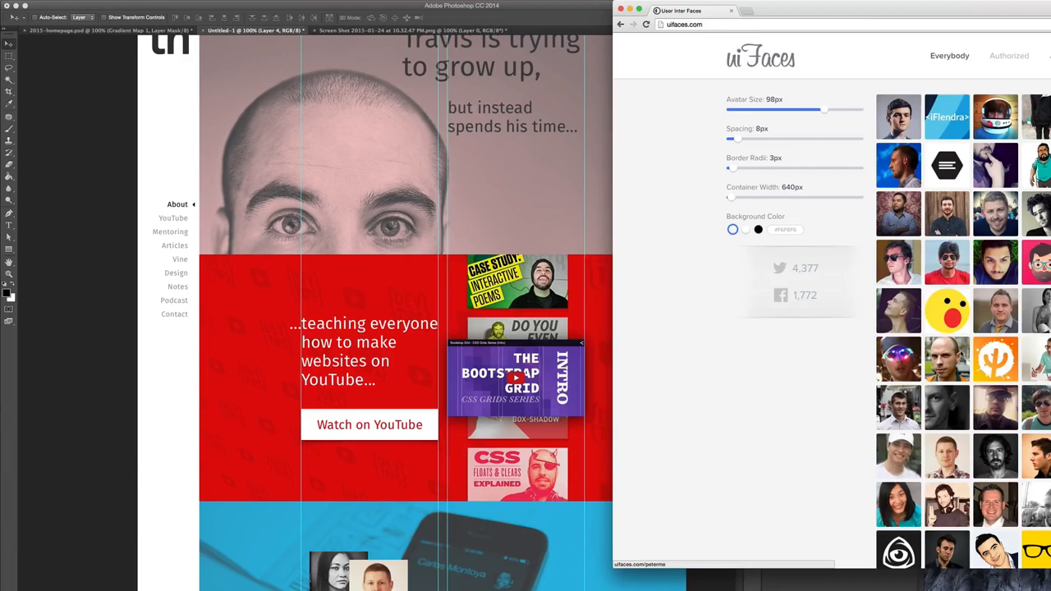
pyautogui.scroll(-5, 962, 353)
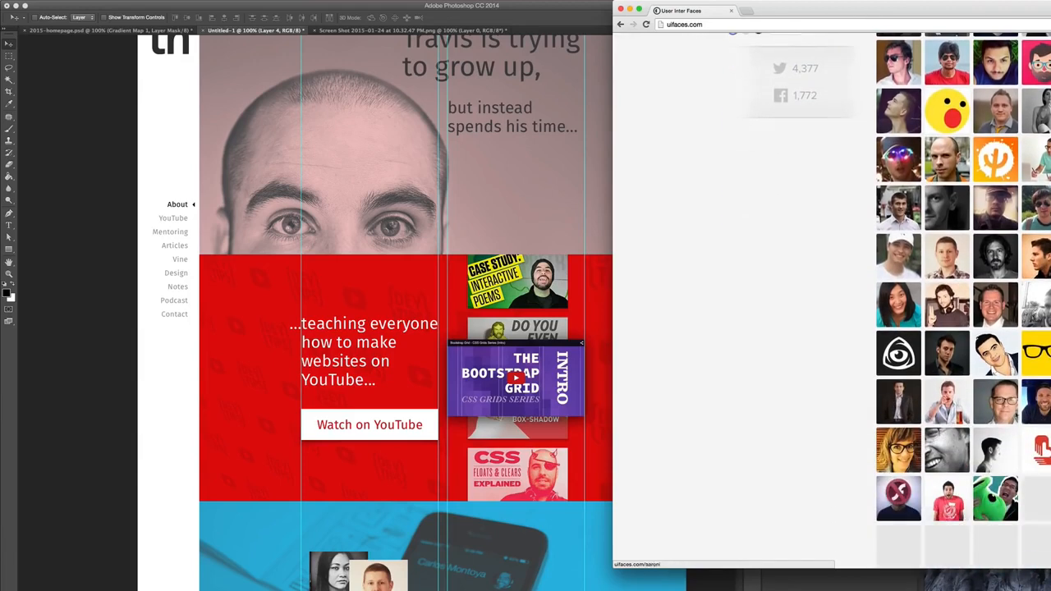
pyautogui.moveTo(1001, 403); pyautogui.dragTo(394, 570)
pyautogui.scroll(-4, 394, 566)
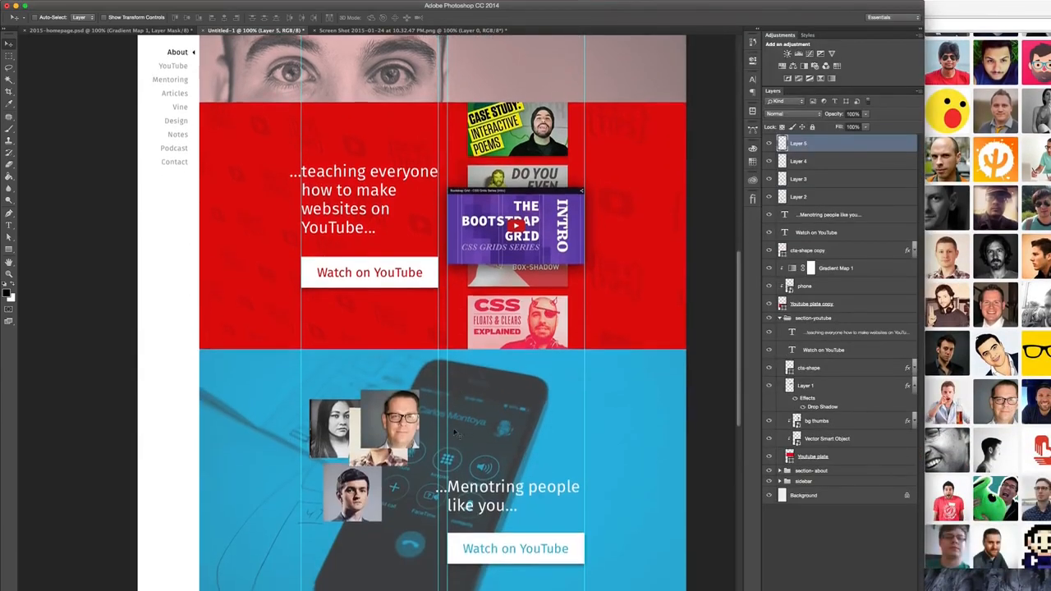
pyautogui.click(1011, 366)
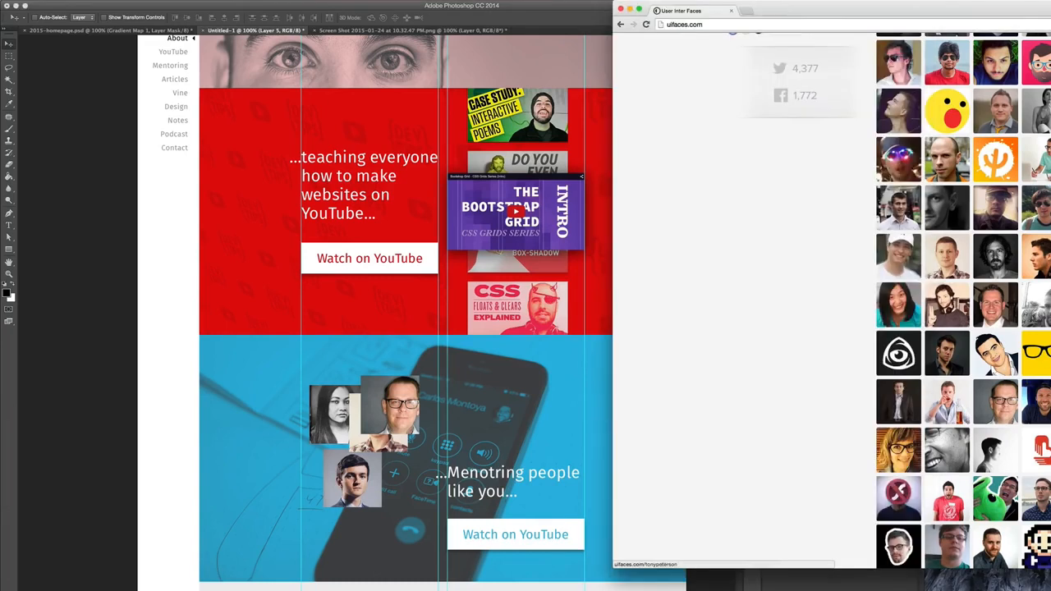
pyautogui.scroll(-5, 960, 300)
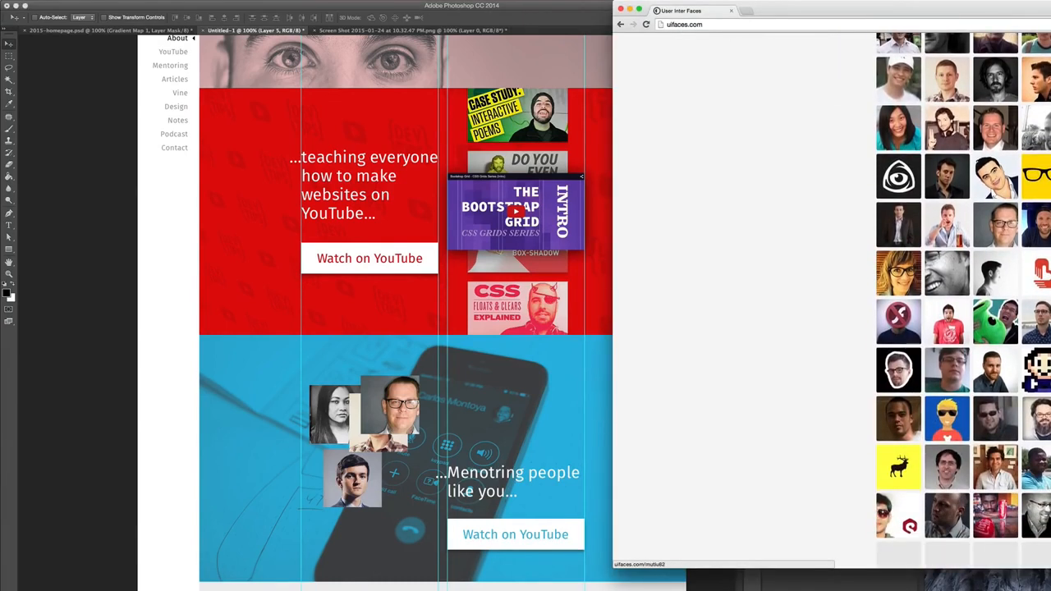
pyautogui.moveTo(1026, 434); pyautogui.dragTo(533, 470)
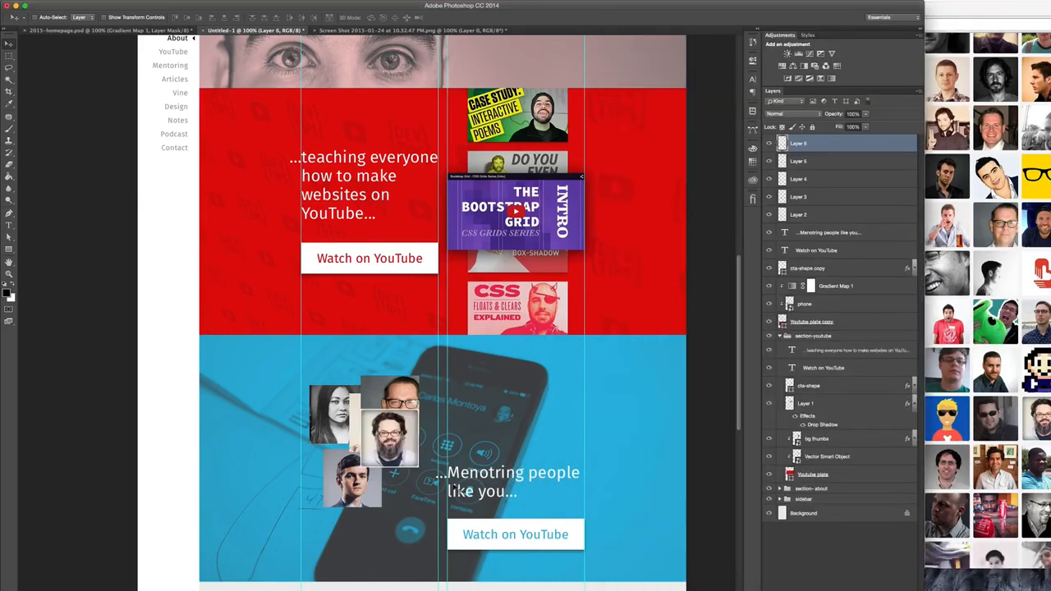
# - Find the portrait of the bearded man looking sideways further down uiFaces and copy it into the blue section
pyautogui.click(981, 374)
pyautogui.scroll(-5, 993, 394)
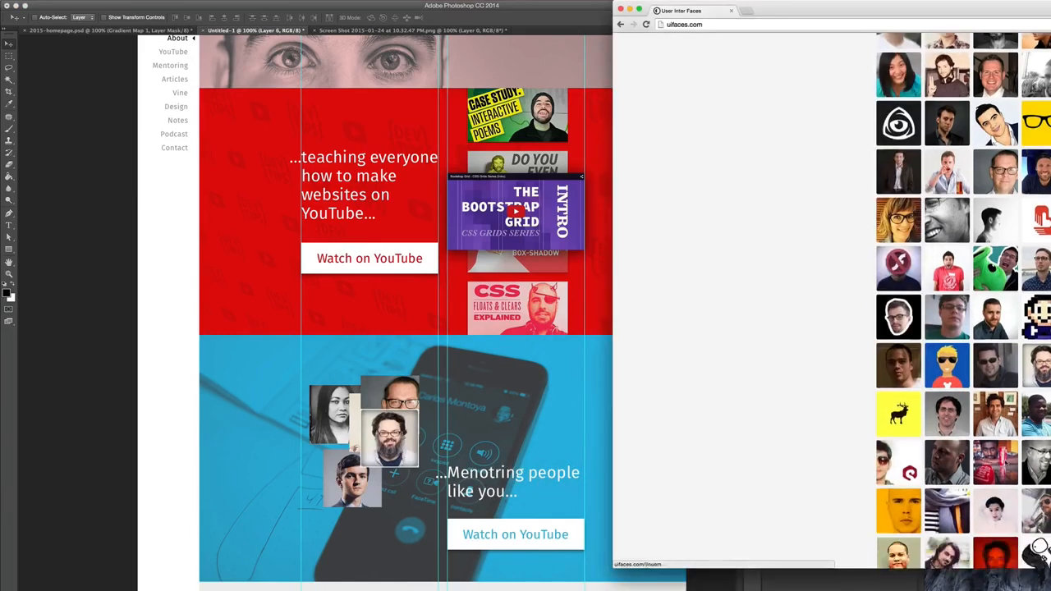
pyautogui.scroll(-5, 1004, 463)
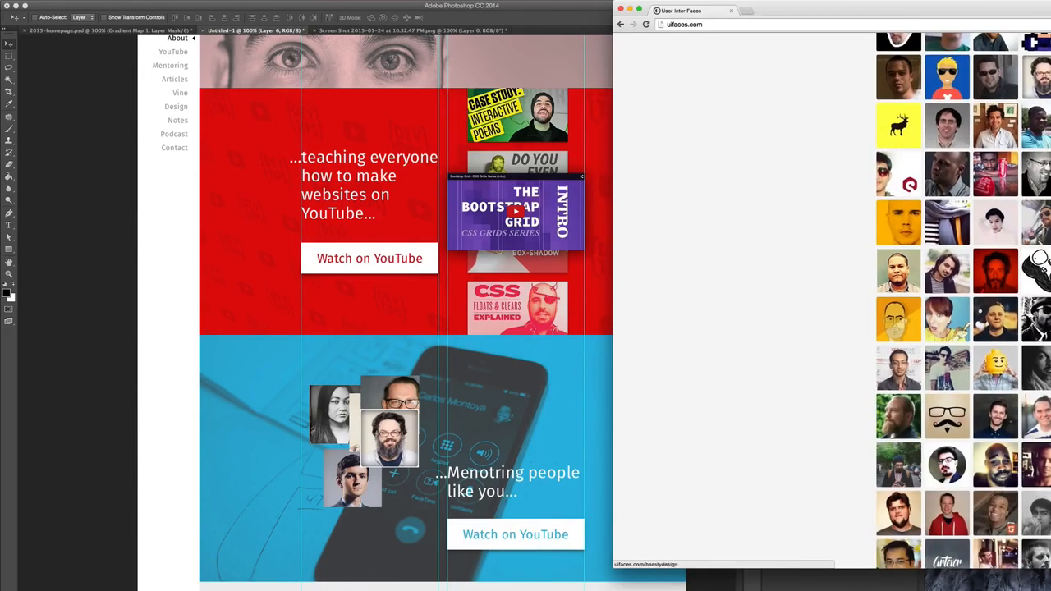
pyautogui.scroll(-2, 1004, 463)
pyautogui.scroll(-1, 1005, 464)
pyautogui.moveTo(1005, 464); pyautogui.dragTo(391, 377)
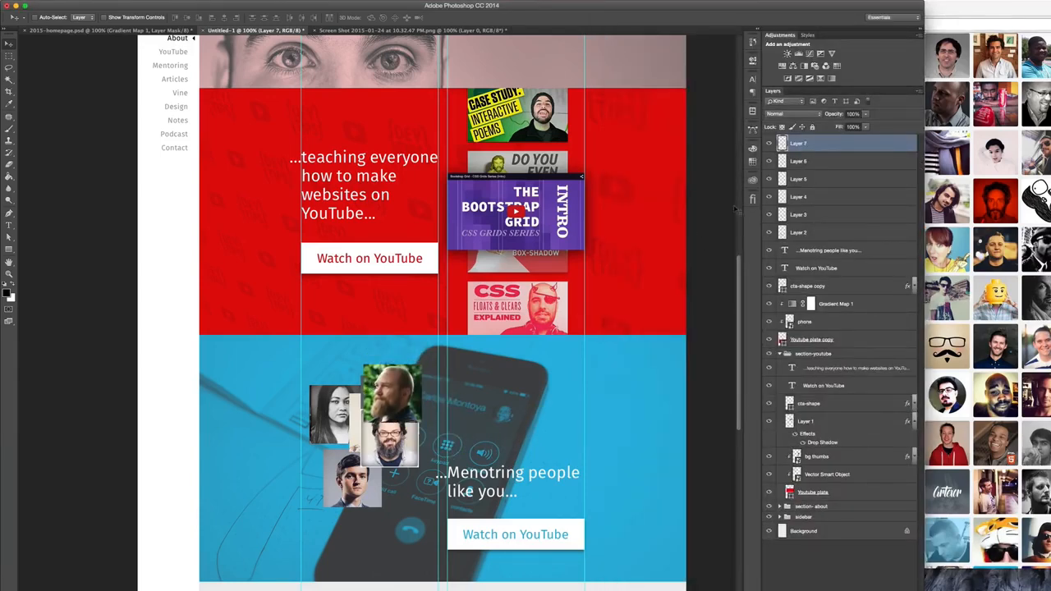
# - Align the six portrait layers on their centres into one stack and hide them
pyautogui.keyDown('shift'); pyautogui.click(823, 234); pyautogui.keyUp('shift')
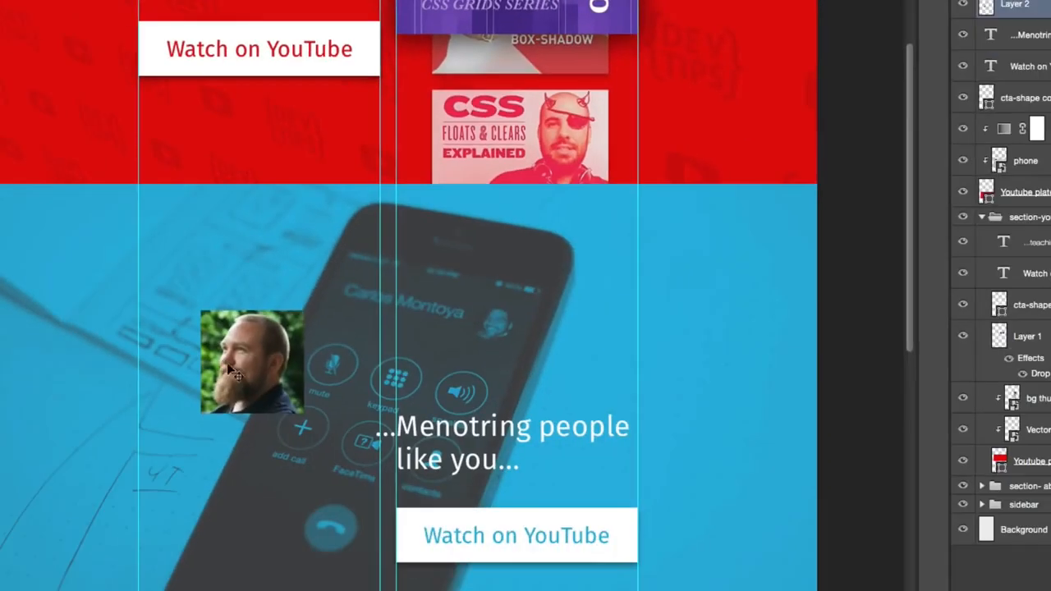
pyautogui.moveTo(247, 379); pyautogui.dragTo(189, 261)
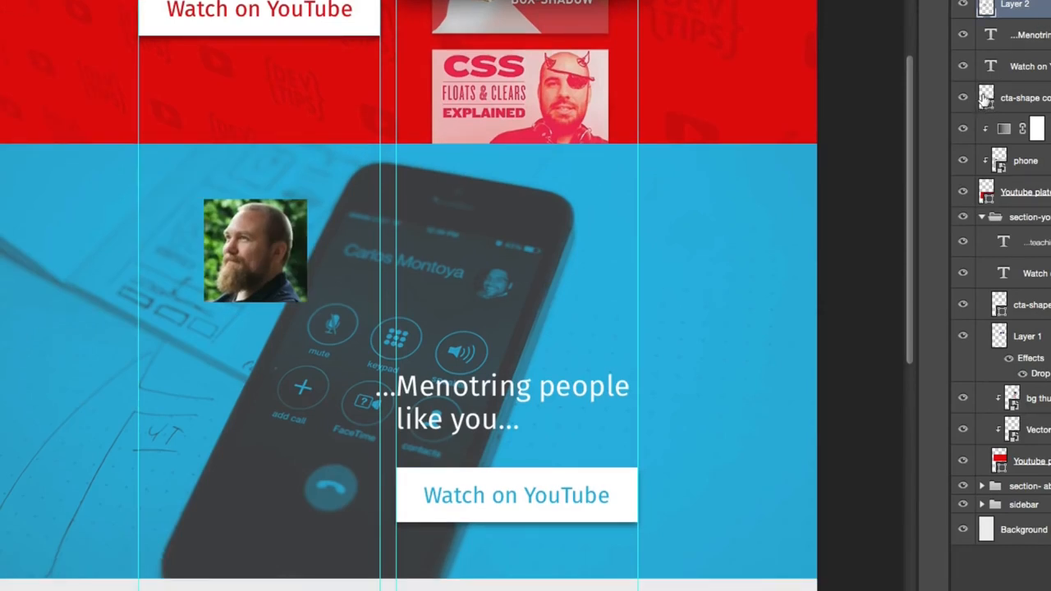
pyautogui.click(963, 5)
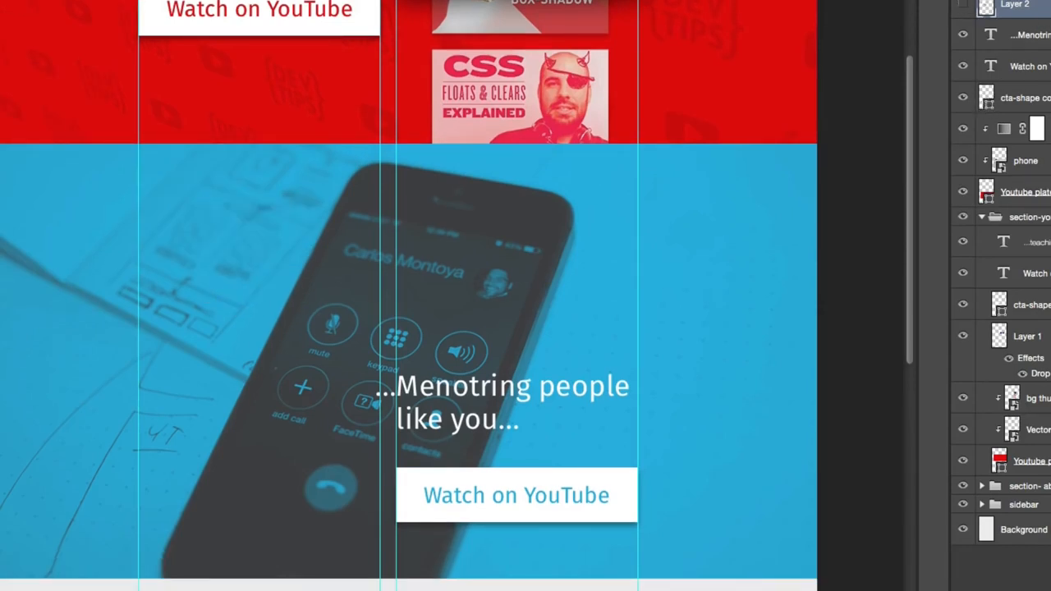
# - Create a 100 by 100 px ellipse over the phone section, directly above the section's heading layer
pyautogui.click(1031, 35)
pyautogui.press('u')
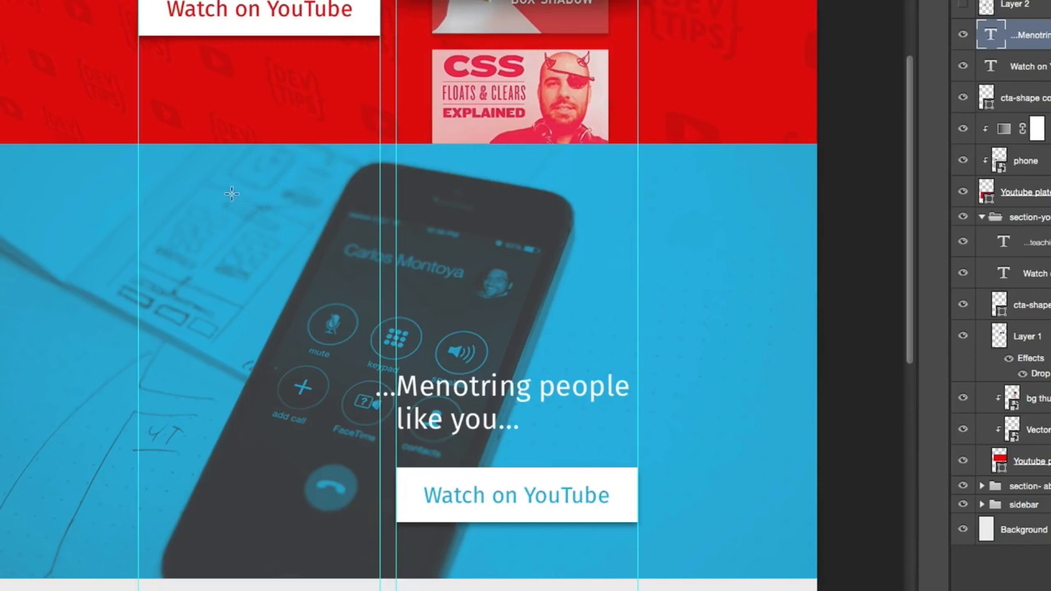
pyautogui.click(212, 237)
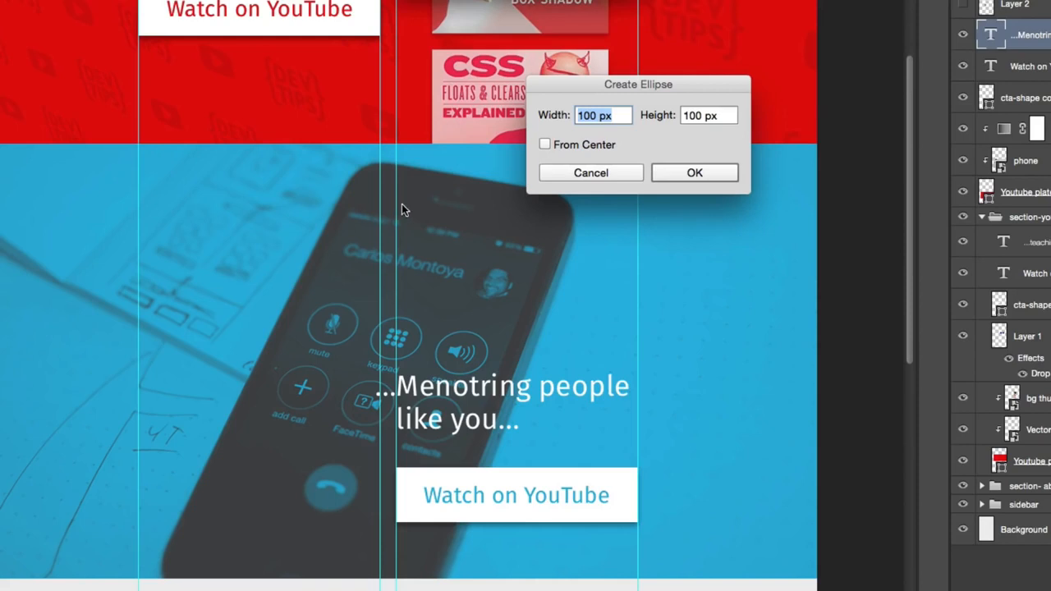
pyautogui.press('Return')
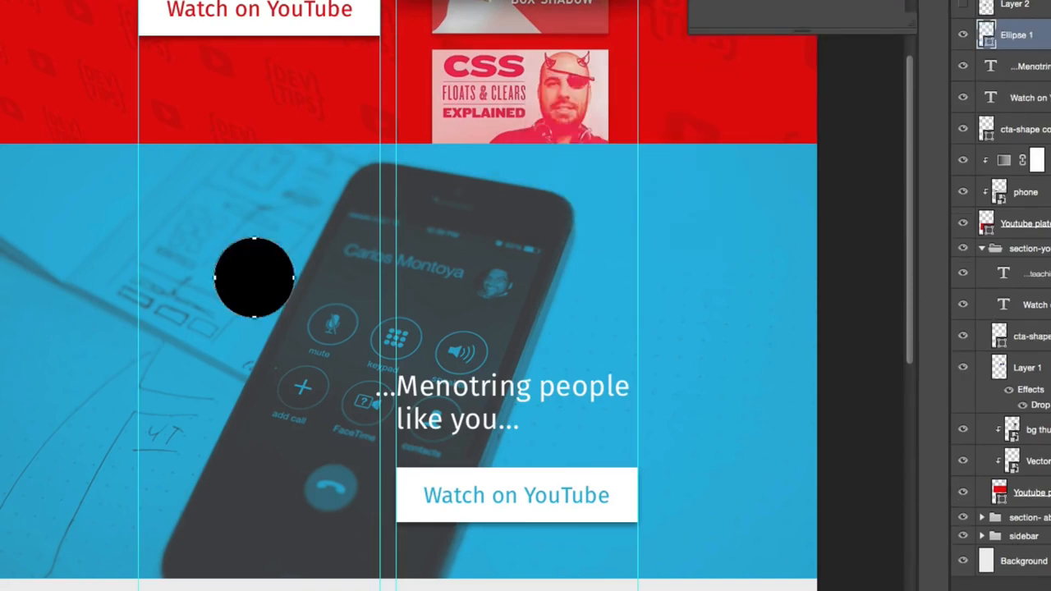
# - Fill the circle with white (ffffff) and undo the stray second ellipse
pyautogui.doubleClick(986, 35)
pyautogui.write('ffffff')
pyautogui.press('Return')
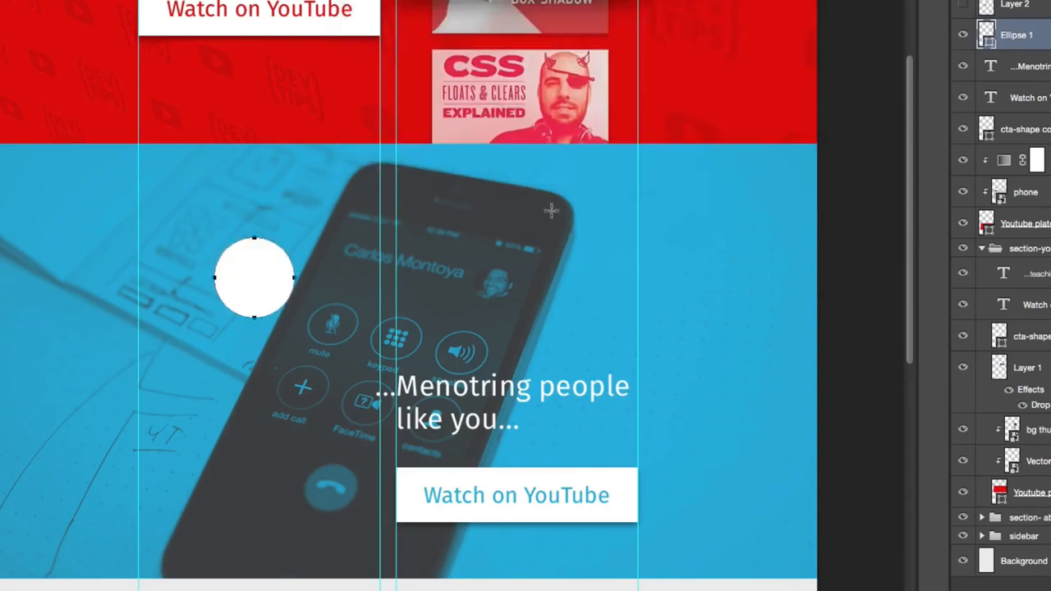
pyautogui.moveTo(269, 299); pyautogui.dragTo(263, 294)
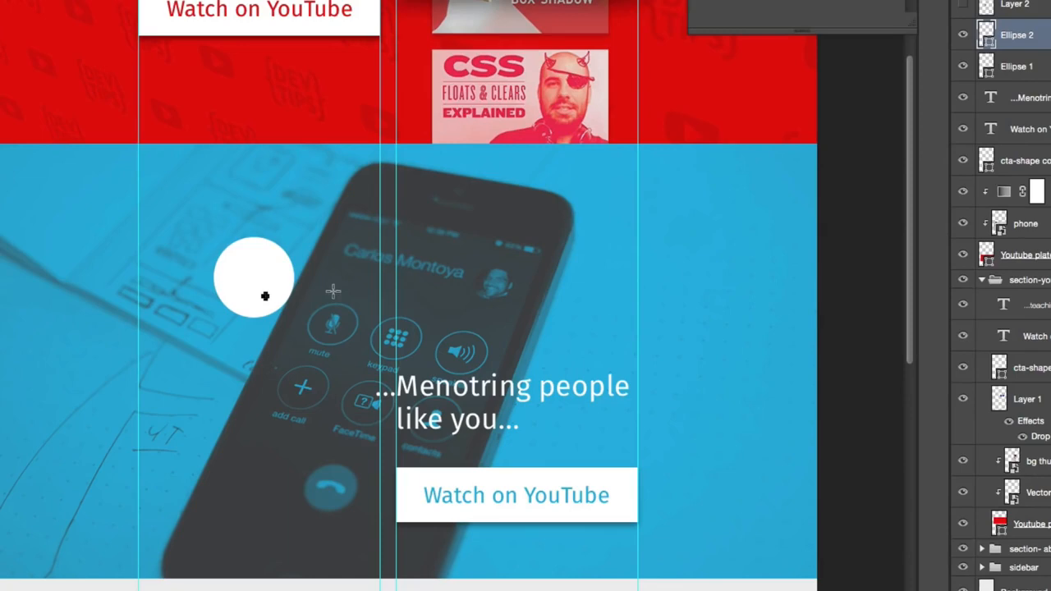
pyautogui.press('super+z')
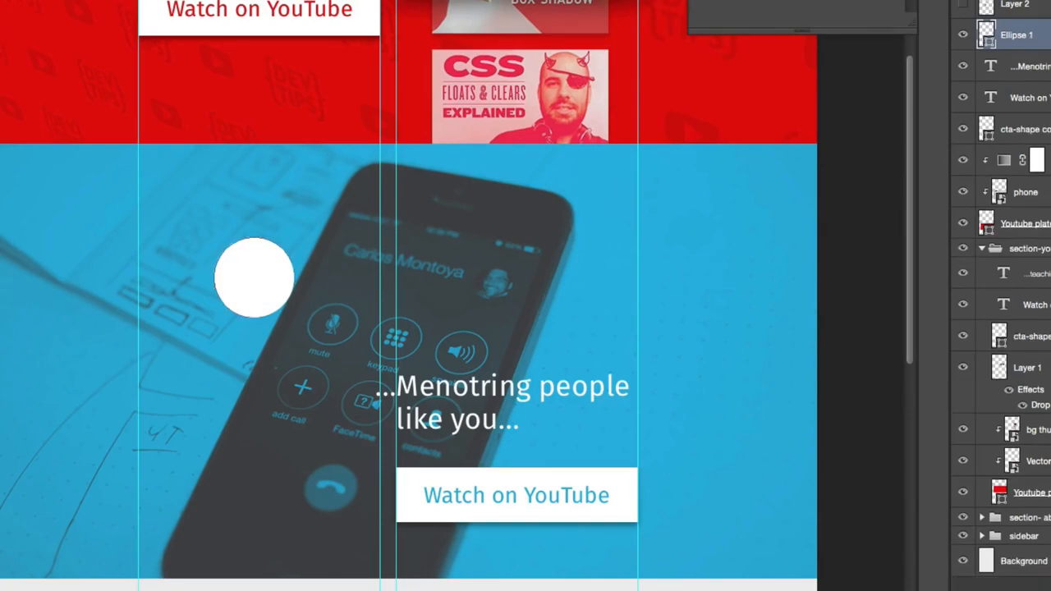
# - Scale the white circle proportionally to 80 percent
pyautogui.press('super+t')
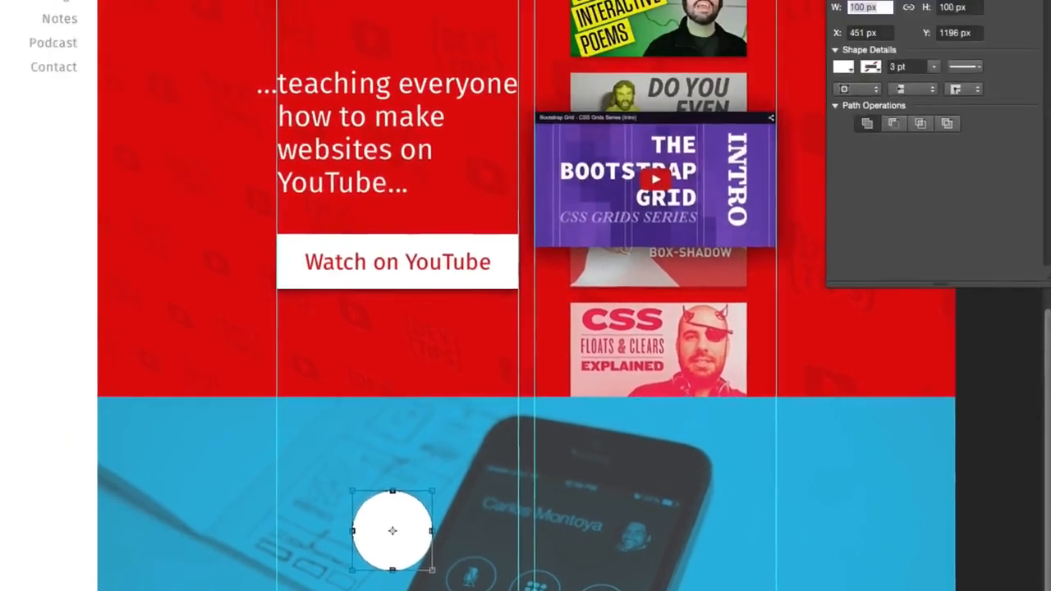
pyautogui.moveTo(76, 31); pyautogui.dragTo(127, 72)
pyautogui.write('100.00')
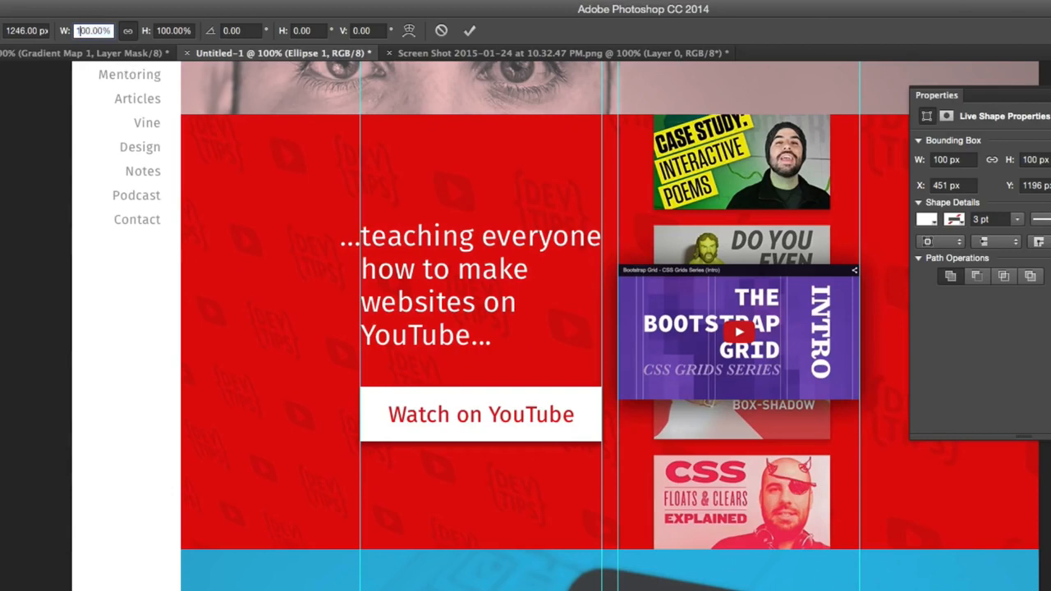
pyautogui.press('BackSpace')
pyautogui.press('BackSpace')
pyautogui.write('8')
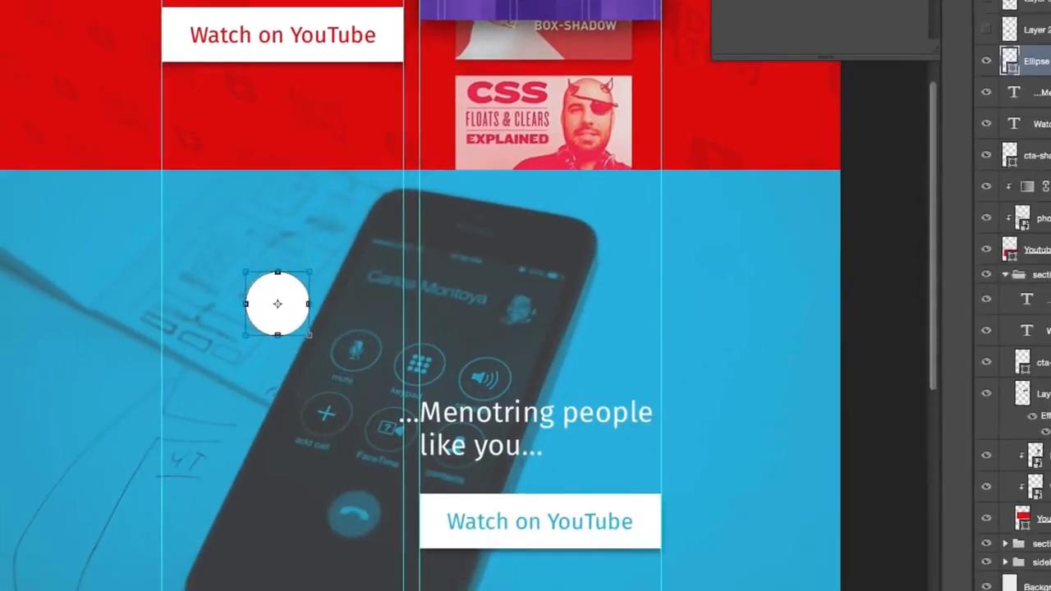
pyautogui.press('Return')
pyautogui.press('Return')
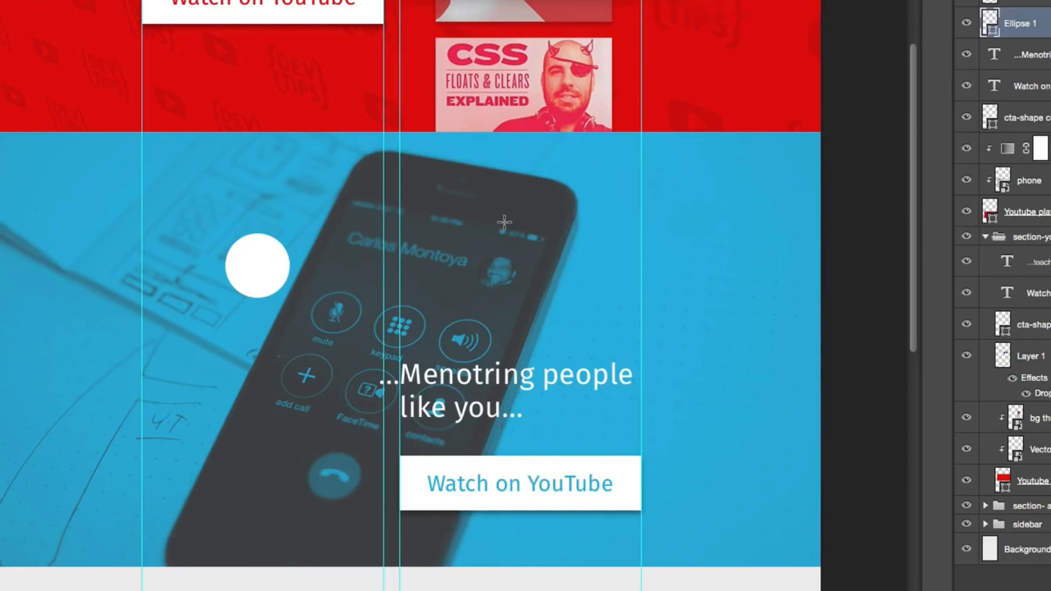
# - Move the circle to the blue section's bottom edge and duplicate its path straight upward into a column of five circles
pyautogui.press('v')
pyautogui.moveTo(290, 266); pyautogui.dragTo(253, 533)
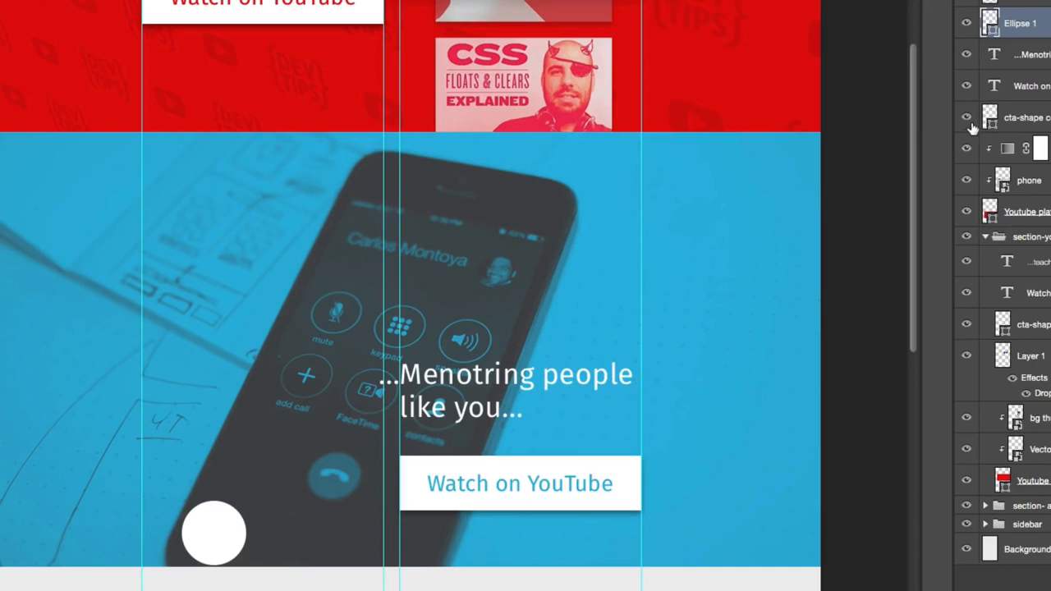
pyautogui.press('a')
pyautogui.moveTo(219, 542); pyautogui.dragTo(220, 170)
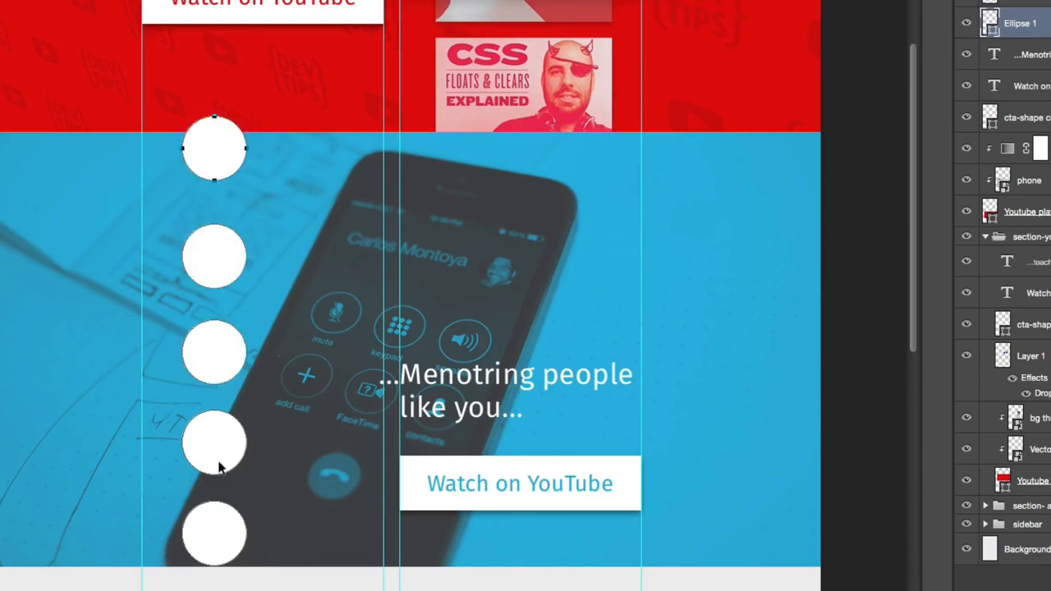
# - Select all five circle paths in the column and distribute their heights evenly
pyautogui.keyDown('shift'); pyautogui.click(216, 533); pyautogui.keyUp('shift')
pyautogui.keyDown('shift'); pyautogui.click(216, 435); pyautogui.keyUp('shift')
pyautogui.keyDown('shift'); pyautogui.click(219, 356); pyautogui.keyUp('shift')
pyautogui.keyDown('shift'); pyautogui.click(220, 266); pyautogui.keyUp('shift')
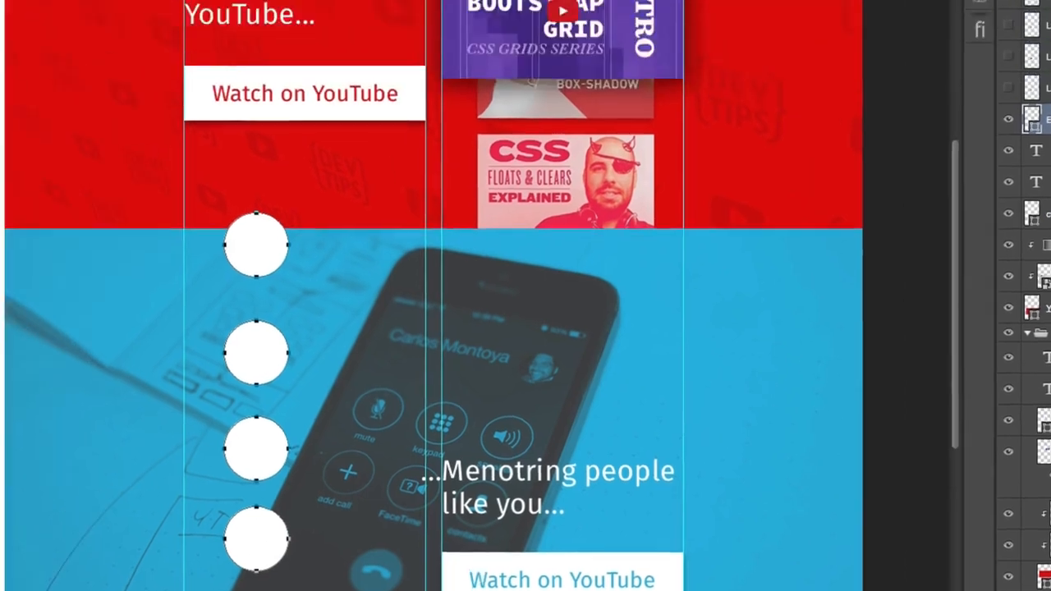
pyautogui.click(366, 50)
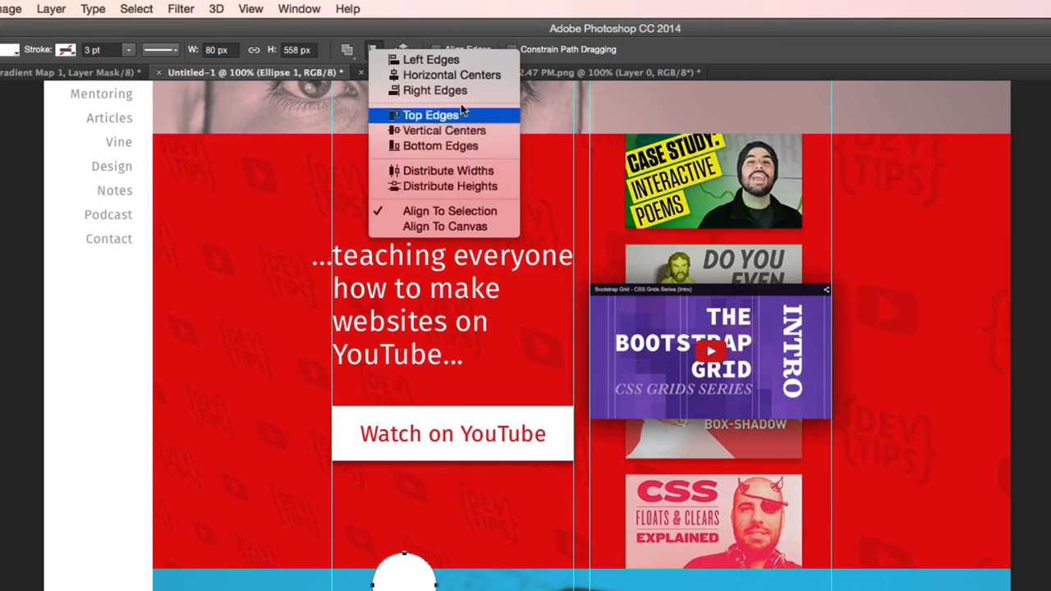
pyautogui.click(459, 187)
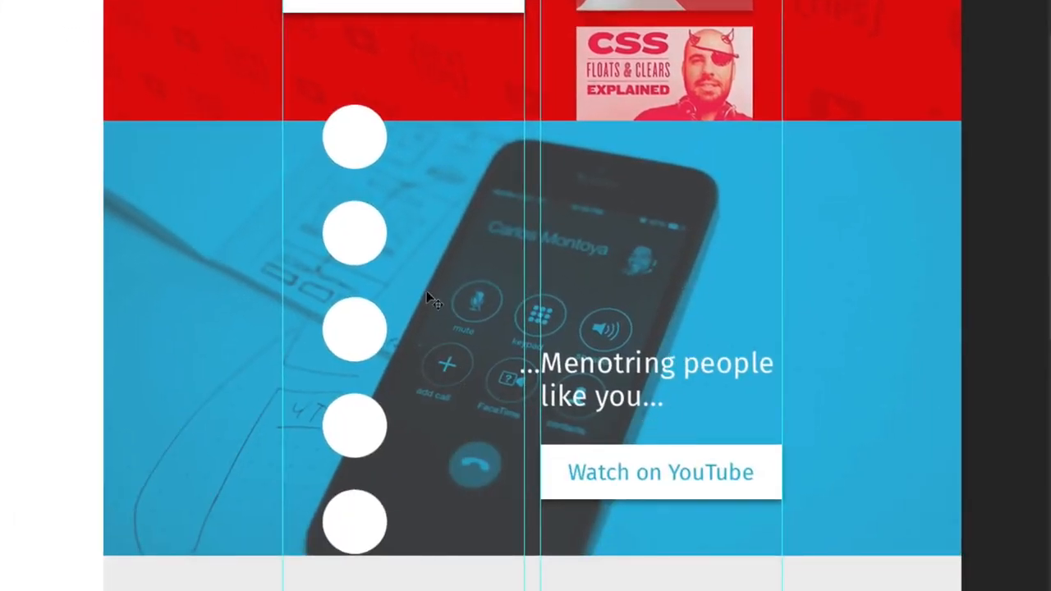
# - Nudge the circle column slightly past the blue section's bottom edge and align its left side with the leftmost content guide
pyautogui.hotkey('shift', 'Down')
pyautogui.hotkey('shift', 'Left')
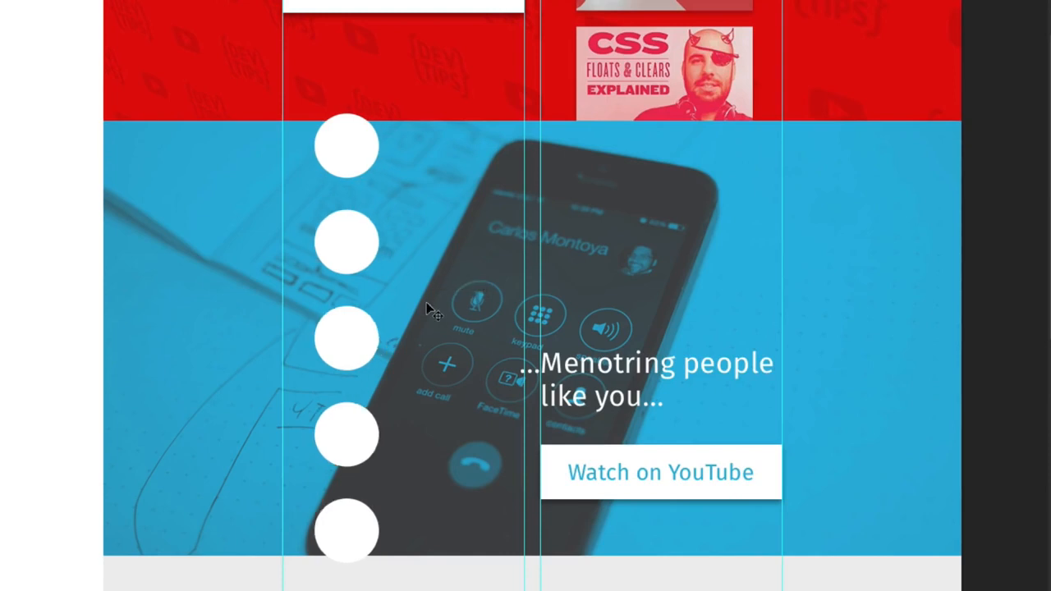
pyautogui.hotkey('shift', 'Left')
pyautogui.hotkey('shift', 'Left')
pyautogui.hotkey('shift', 'Left')
pyautogui.hotkey('shift', 'Left')
pyautogui.hotkey('shift', 'Right')
pyautogui.hotkey('shift', 'Left')
pyautogui.press('Right')
pyautogui.press('Right')
pyautogui.press('Left')
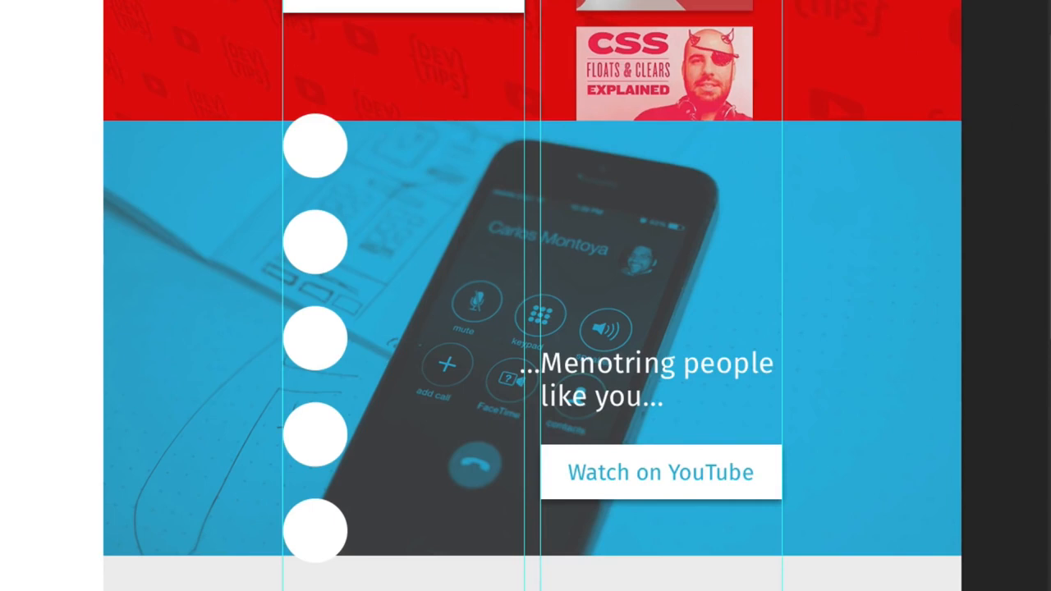
# - Make the portrait layers visible and clip Layer 2 through Layer 7 to the Ellipse 1 circles
pyautogui.press('super+v')
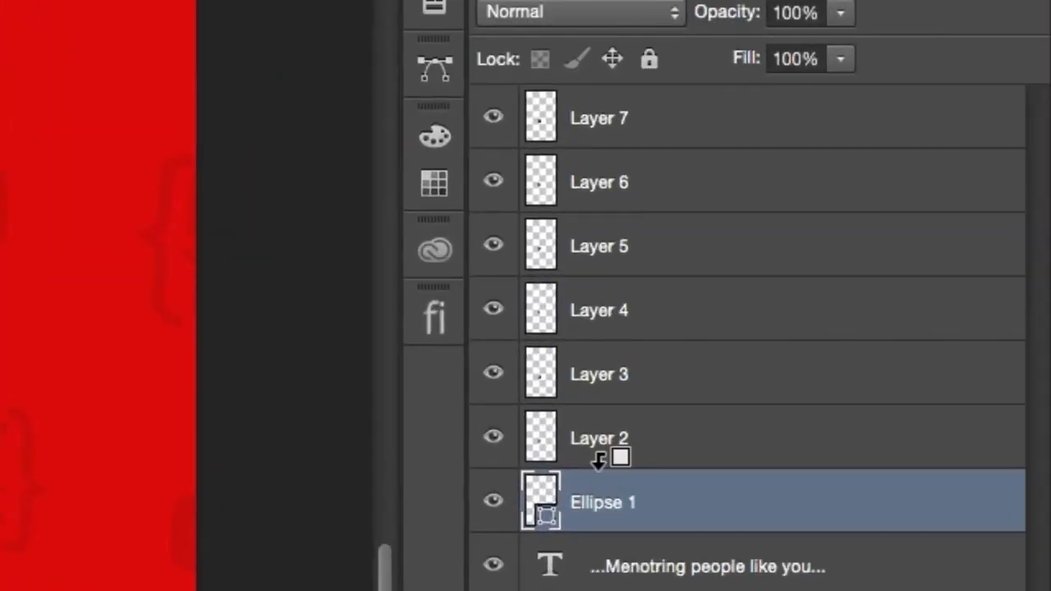
pyautogui.keyDown('alt'); pyautogui.click(599, 459); pyautogui.keyUp('alt')
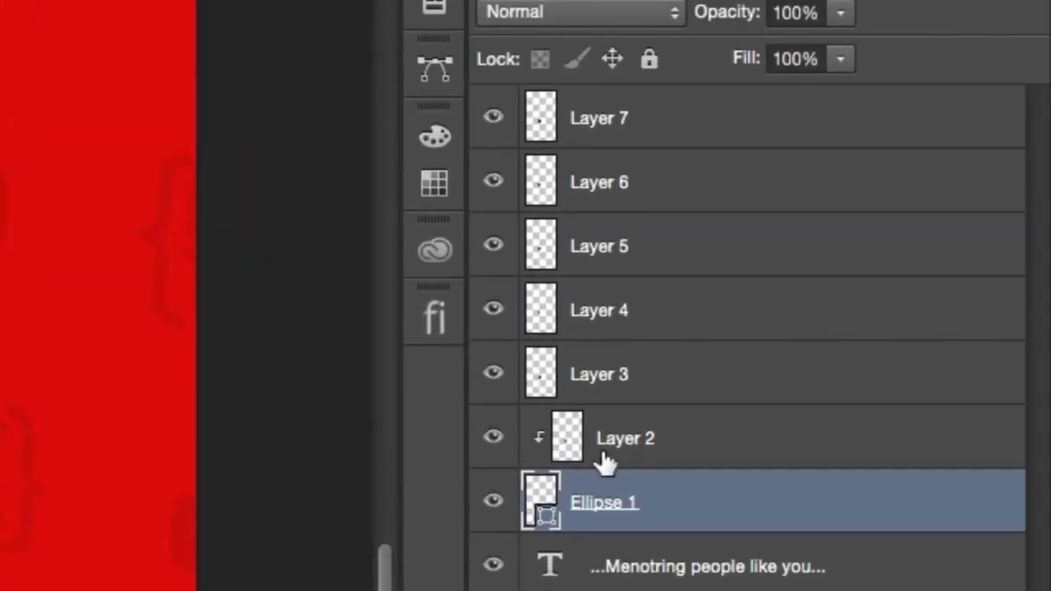
pyautogui.keyDown('alt'); pyautogui.click(607, 398); pyautogui.keyUp('alt')
pyautogui.keyDown('alt'); pyautogui.click(606, 335); pyautogui.keyUp('alt')
pyautogui.keyDown('alt'); pyautogui.click(606, 271); pyautogui.keyUp('alt')
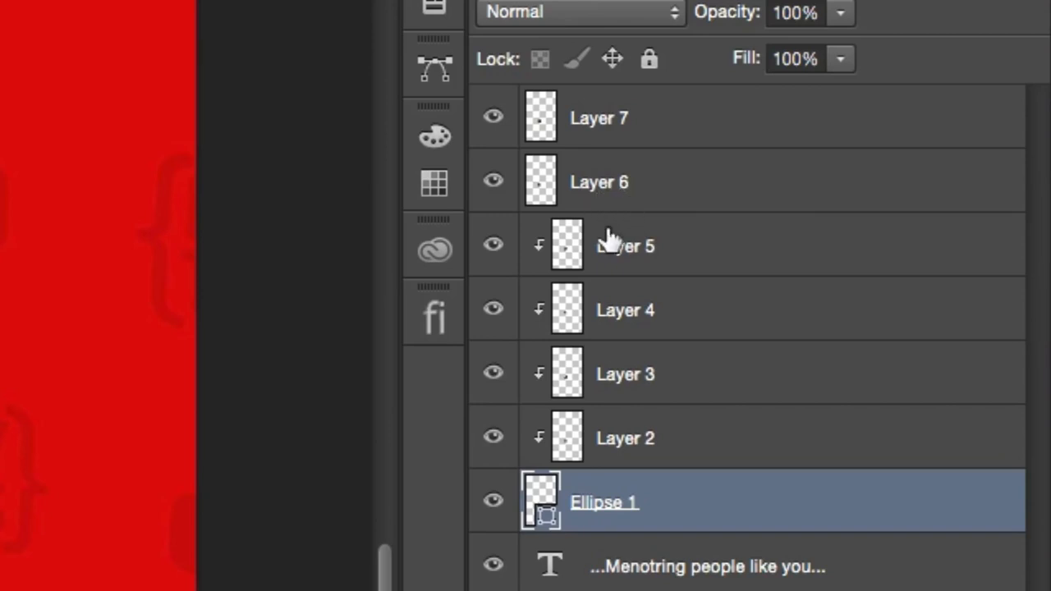
pyautogui.keyDown('alt'); pyautogui.click(678, 208); pyautogui.keyUp('alt')
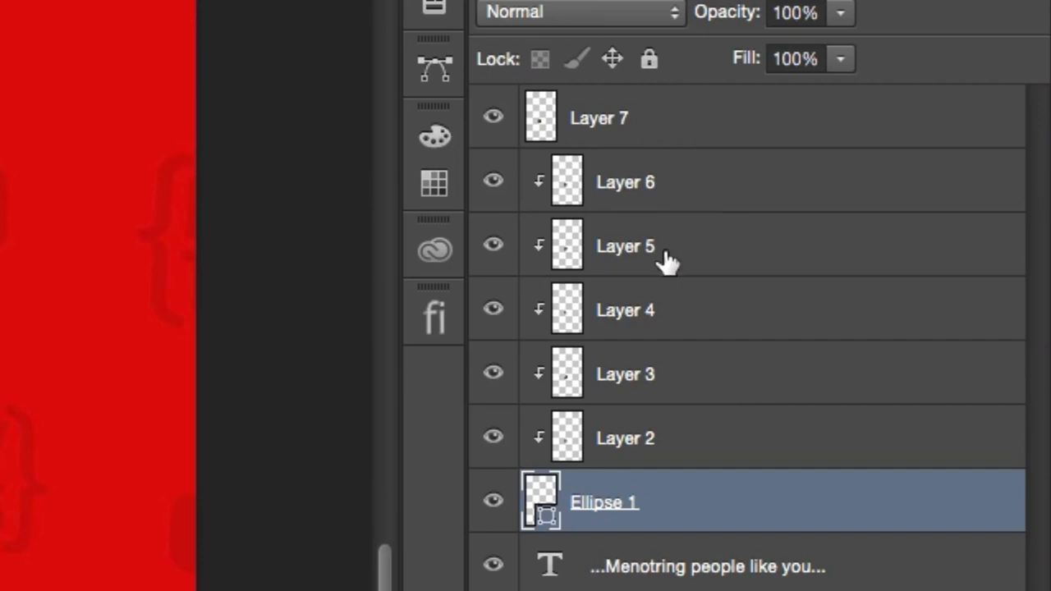
pyautogui.keyDown('alt'); pyautogui.click(677, 144); pyautogui.keyUp('alt')
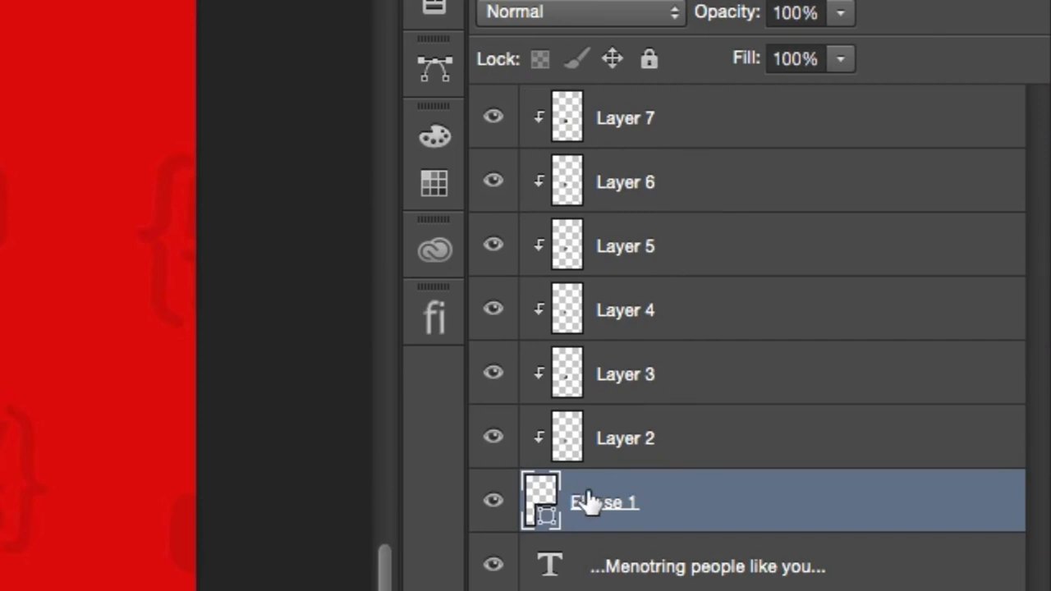
# - Move the Layer 2 portrait over the second circle from the top and scale it to about 108 by 108 px
pyautogui.click(605, 436)
pyautogui.moveTo(870, 237); pyautogui.dragTo(701, 272)
pyautogui.press('super+t')
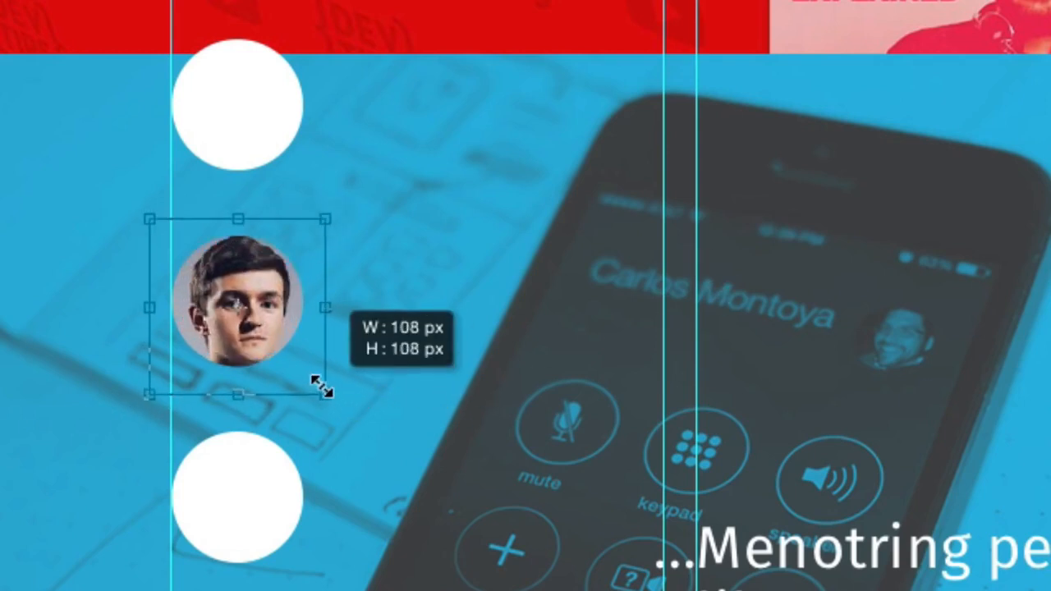
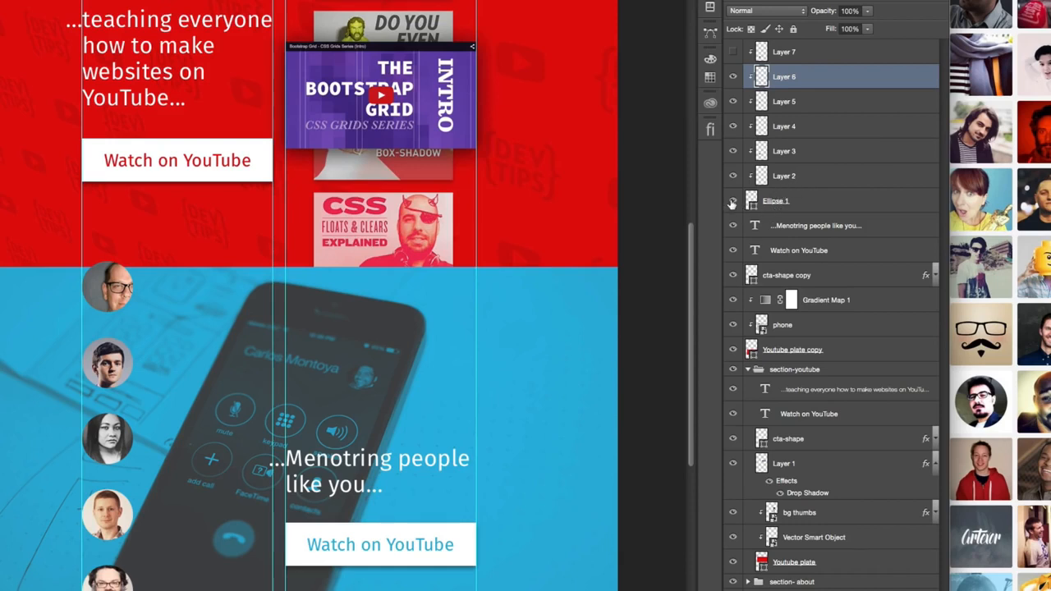
# - Combine the Ellipse 1 circles and the portrait layers Layer 2 through Layer 7 into a single smart object
pyautogui.click(809, 202)
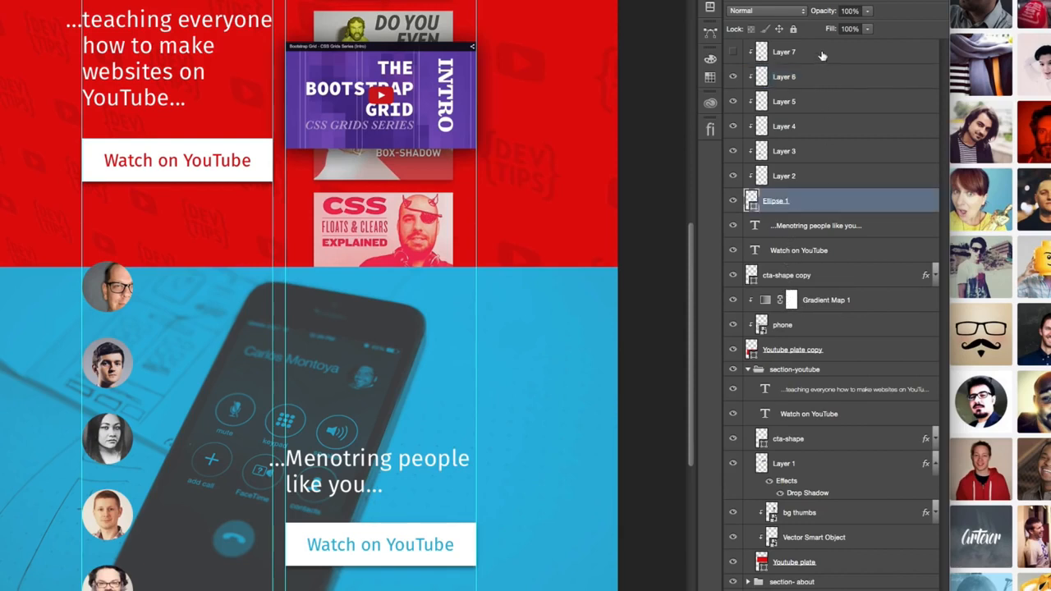
pyautogui.click(733, 53)
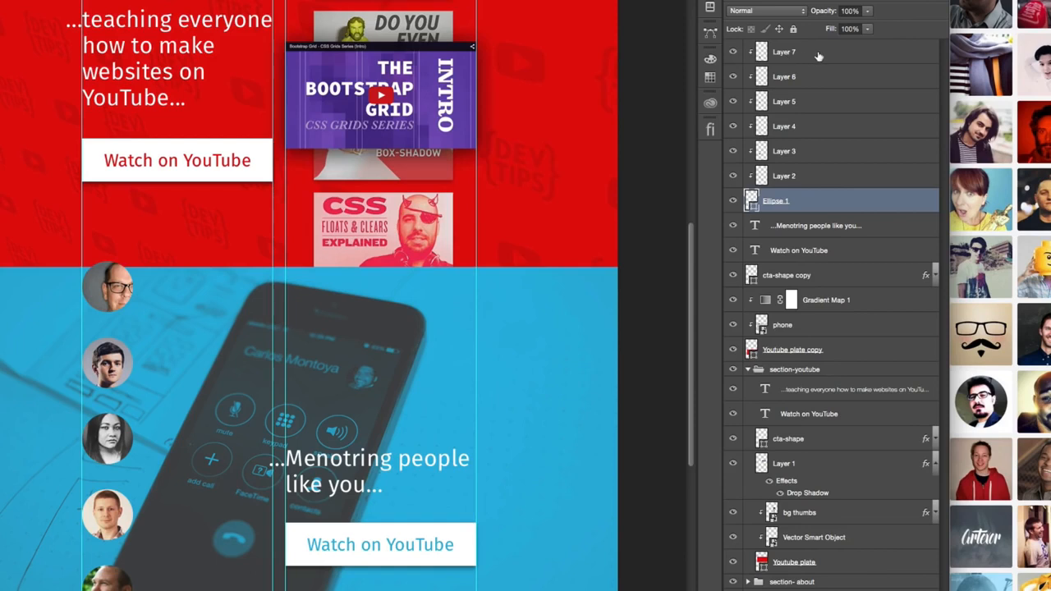
pyautogui.click(733, 52)
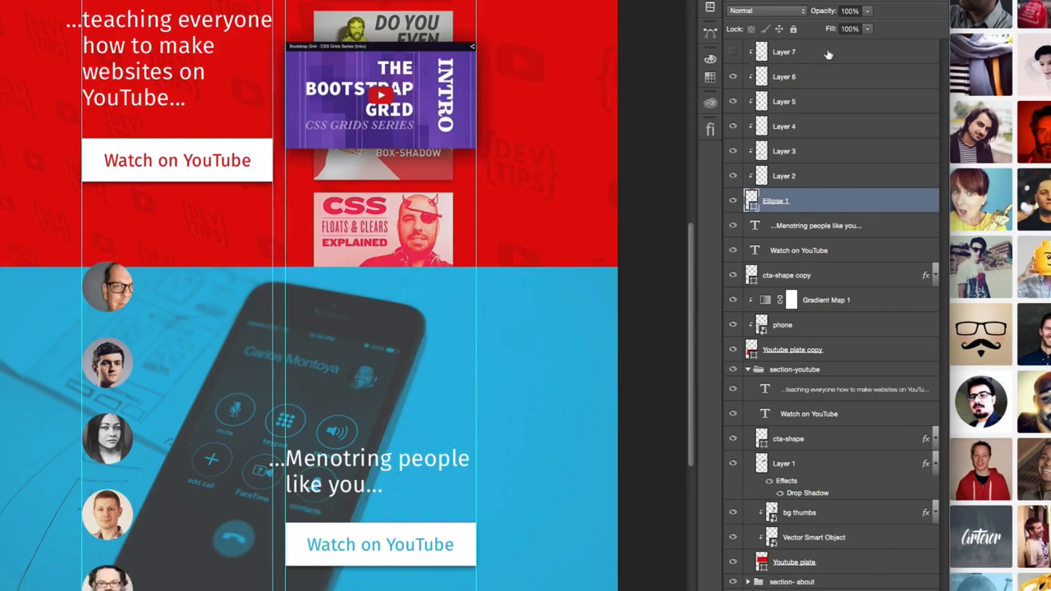
pyautogui.keyDown('shift'); pyautogui.click(831, 54); pyautogui.keyUp('shift')
pyautogui.rightClick(829, 68)
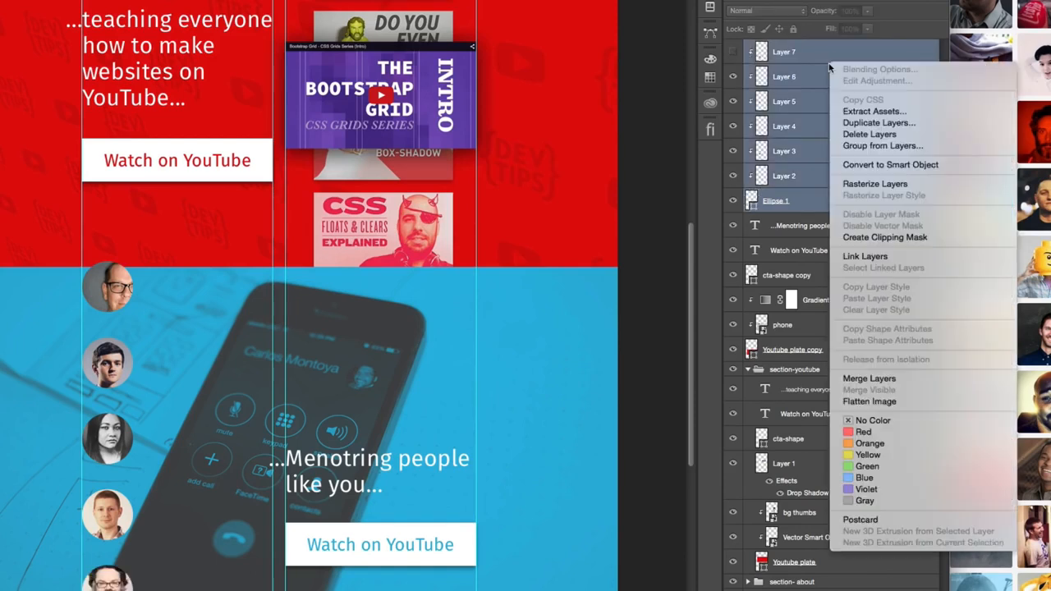
pyautogui.click(868, 165)
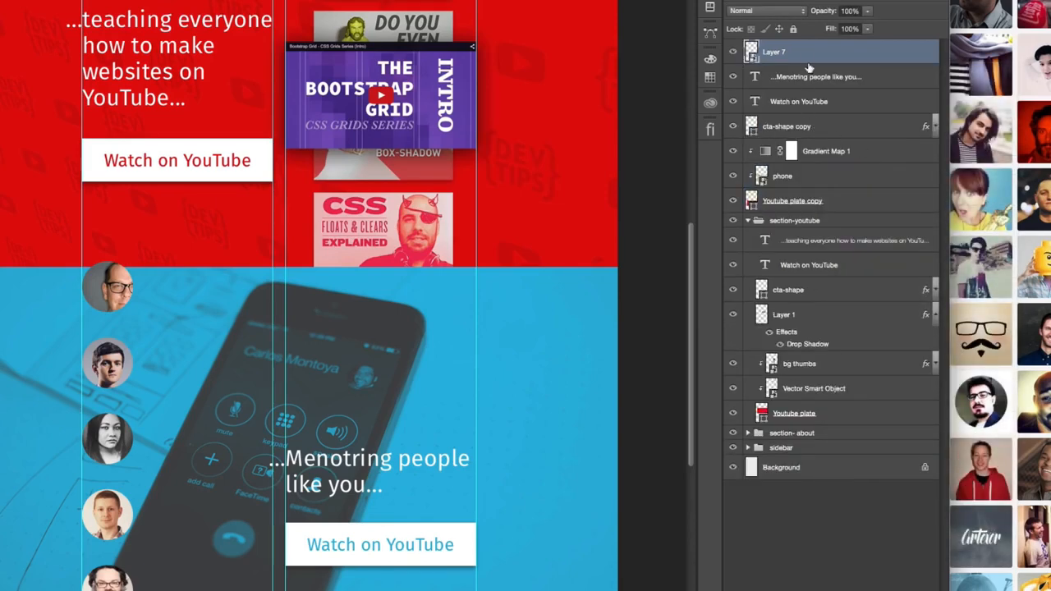
# - Rename the portrait smart object to ui-face, then open its contents for a quick check and close them
pyautogui.doubleClick(773, 52)
pyautogui.write('ui-face')
pyautogui.press('Return')
pyautogui.doubleClick(752, 53)
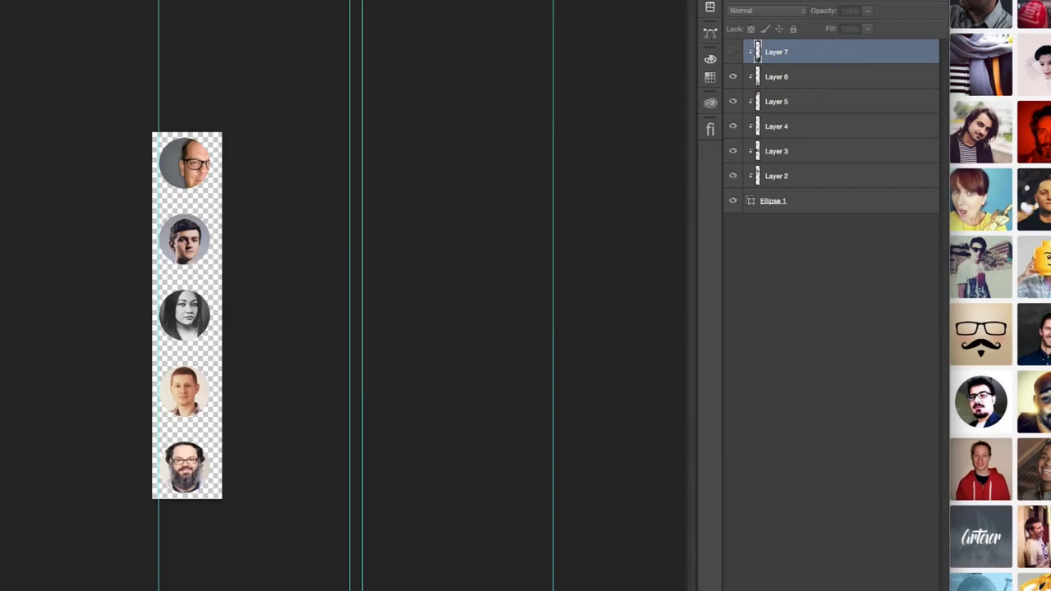
pyautogui.press('super+w')
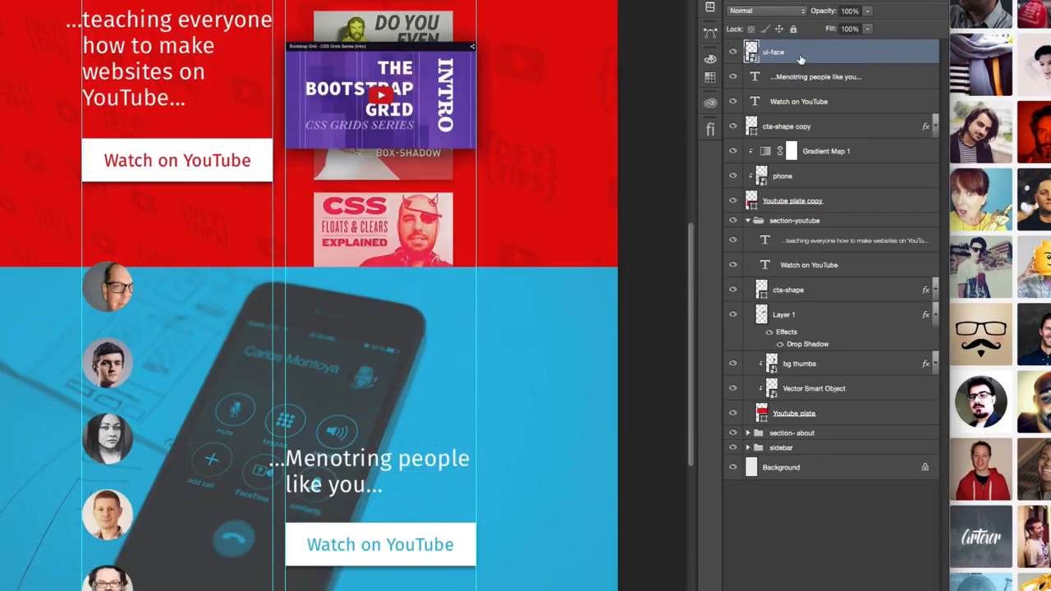
# - Place ui-face below cta-shape copy, clip it to the blue plate, and add a black Multiply drop shadow at 40% opacity
pyautogui.moveTo(800, 61); pyautogui.dragTo(785, 132)
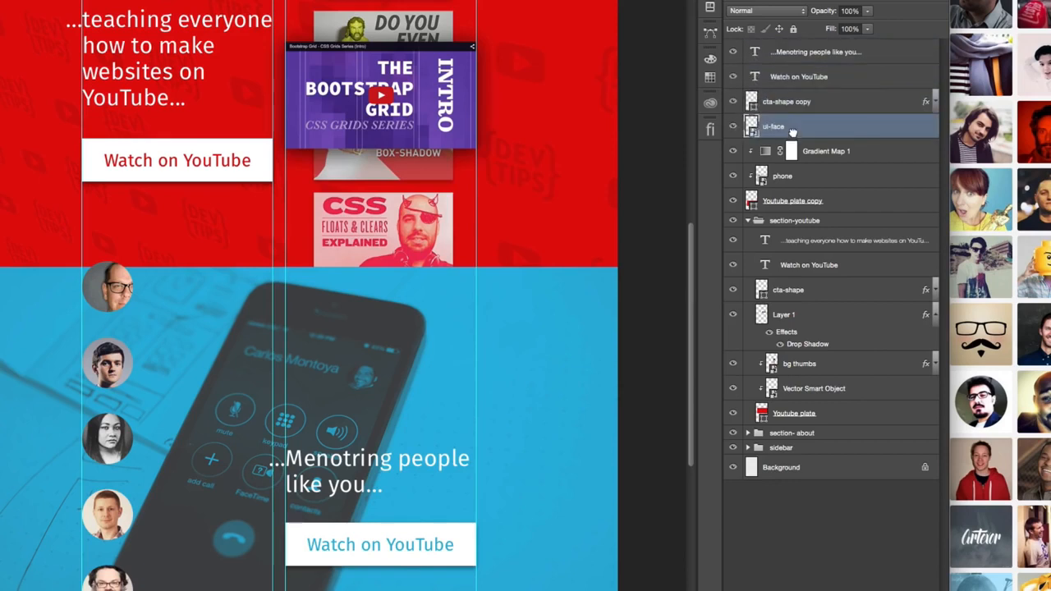
pyautogui.keyDown('alt'); pyautogui.click(869, 136); pyautogui.keyUp('alt')
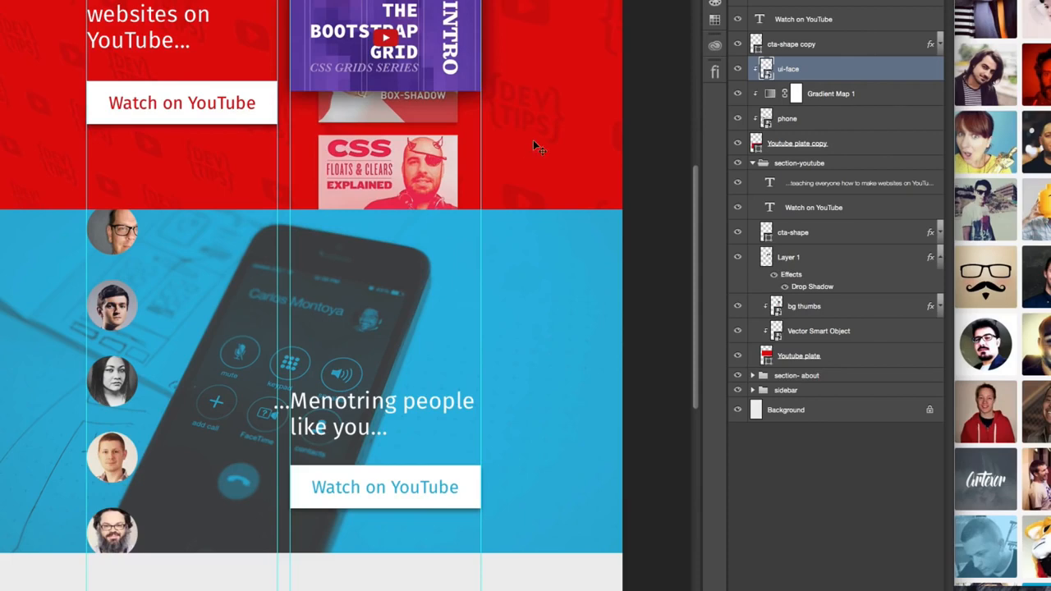
pyautogui.rightClick(872, 71)
pyautogui.click(849, 69)
pyautogui.doubleClick(849, 71)
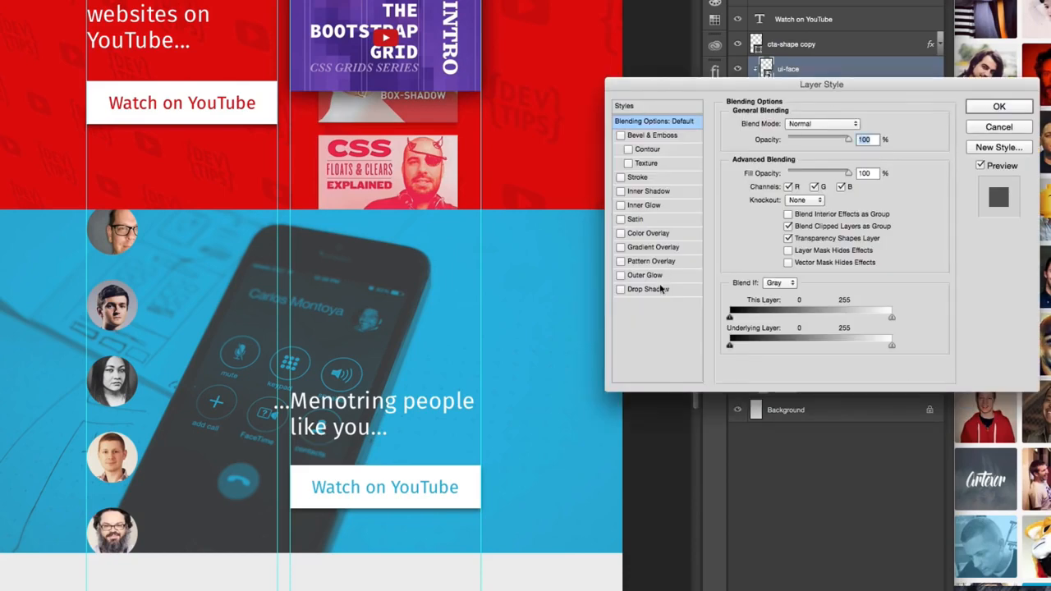
pyautogui.click(661, 290)
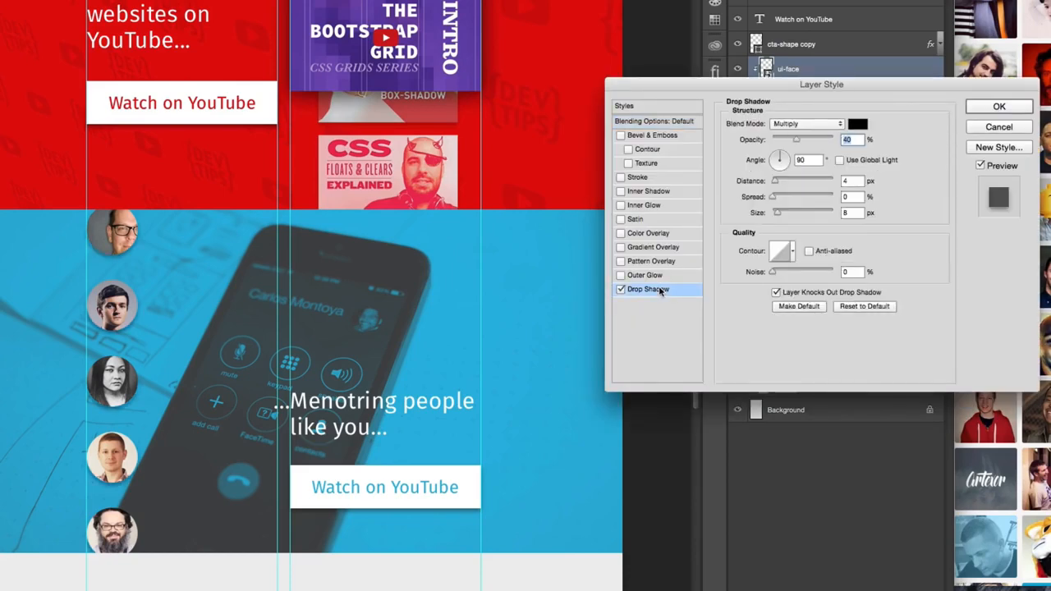
pyautogui.click(987, 110)
pyautogui.hotkey('ctrl', ';')
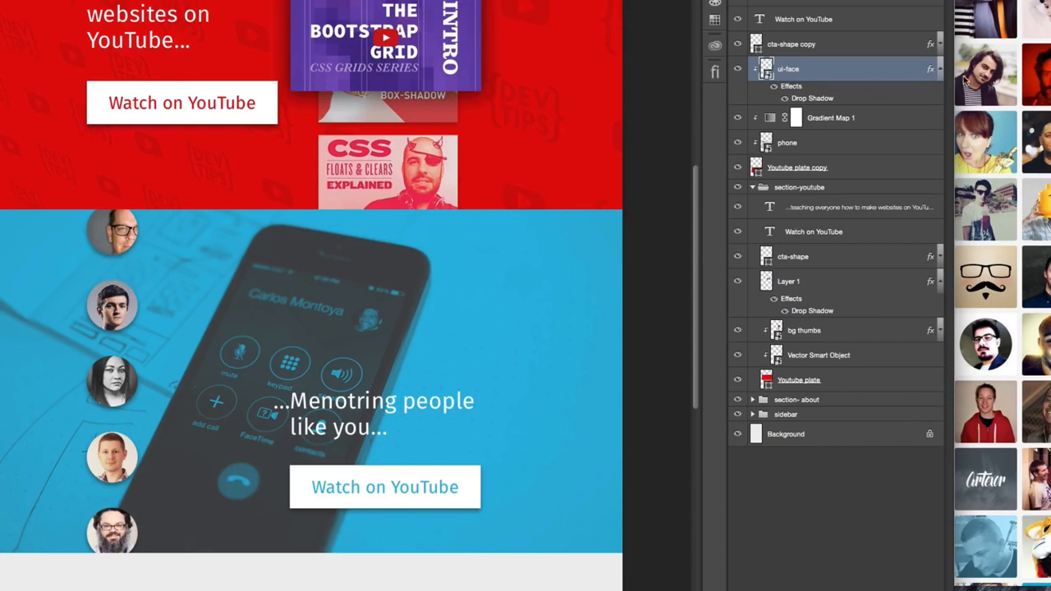
pyautogui.click(941, 73)
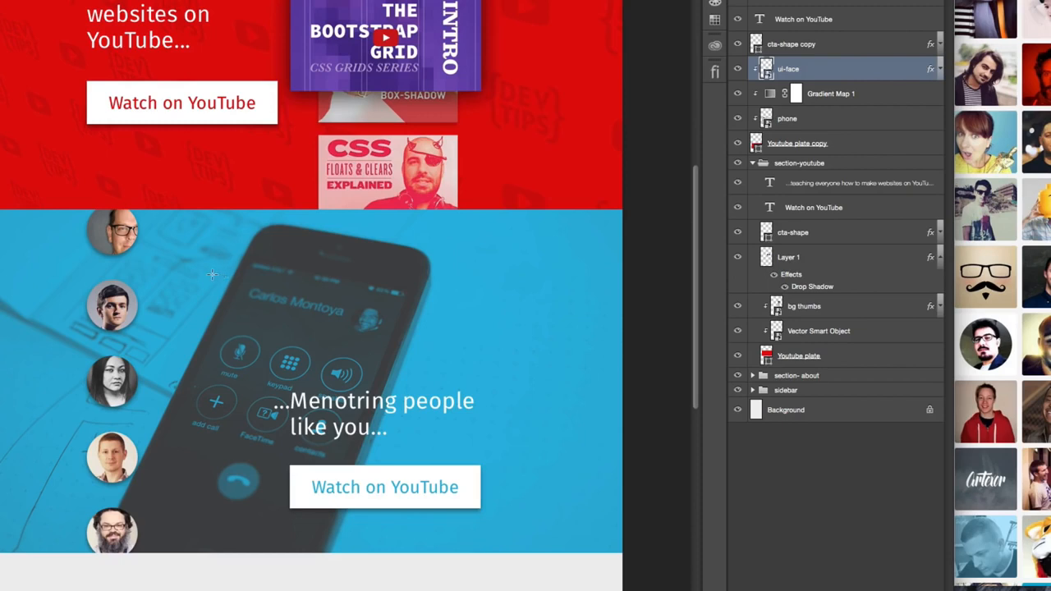
# - Draw a black rounded rectangle about 282 by 212 px beside the portraits and set all its corner radii to 50 px
pyautogui.moveTo(180, 241); pyautogui.dragTo(362, 378)
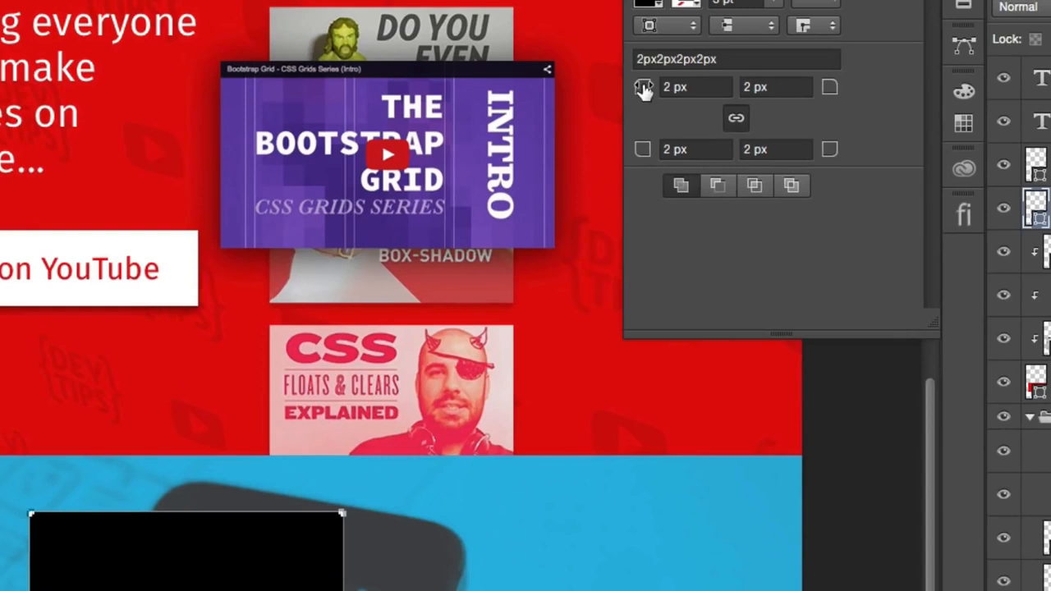
pyautogui.moveTo(531, 0); pyautogui.dragTo(533, 0)
pyautogui.moveTo(644, 88); pyautogui.dragTo(647, 89)
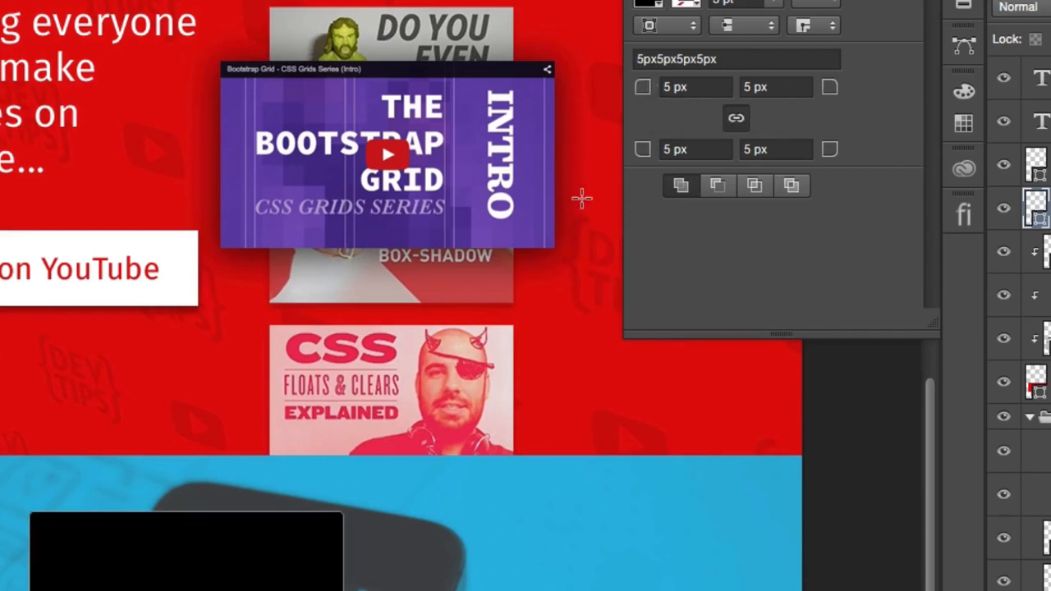
pyautogui.moveTo(646, 94); pyautogui.dragTo(657, 94)
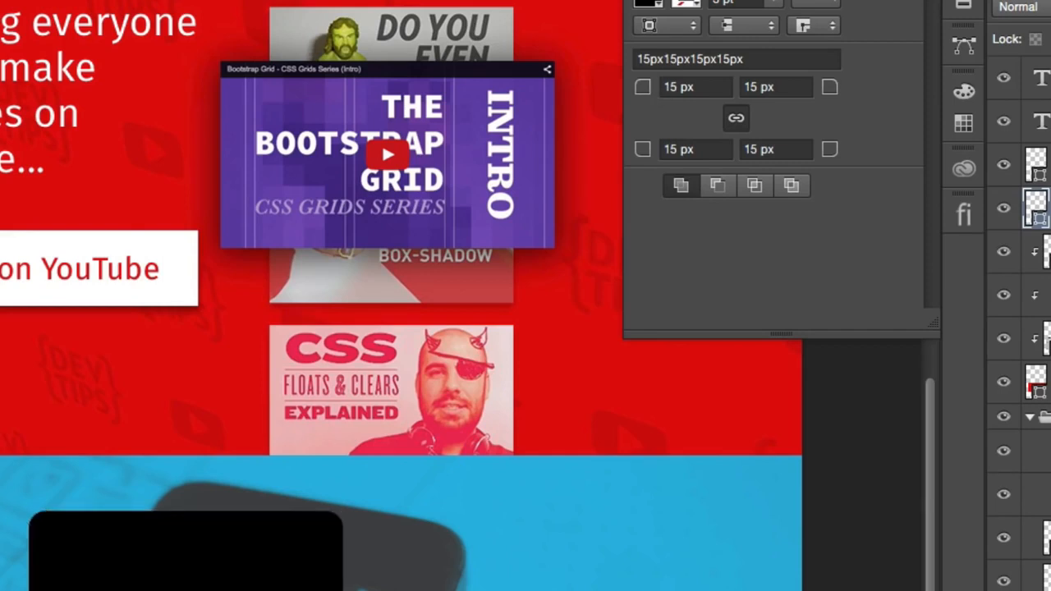
pyautogui.click(238, 551)
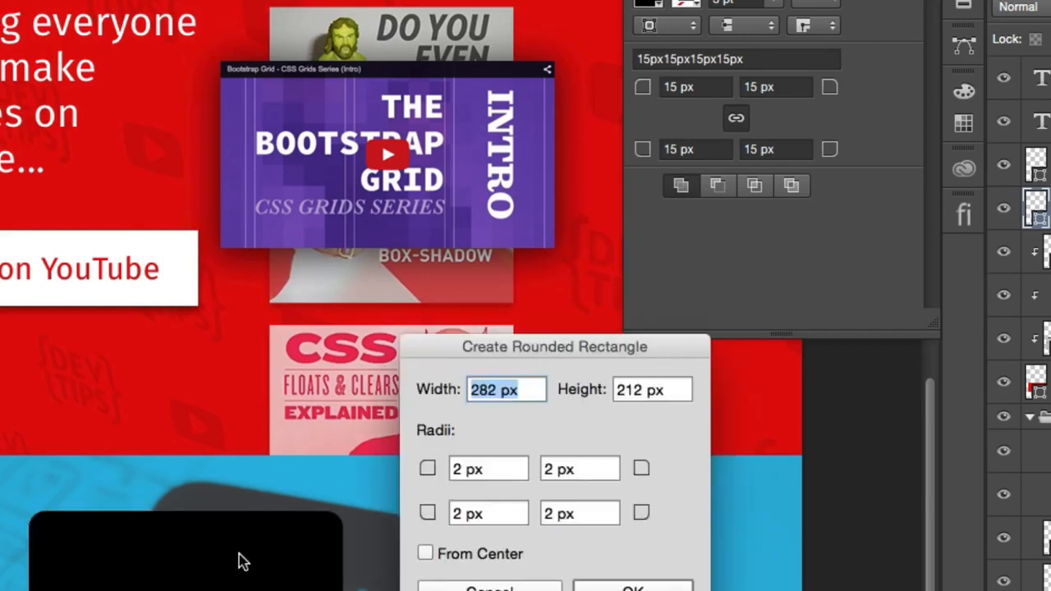
pyautogui.press('Escape')
pyautogui.moveTo(645, 92); pyautogui.dragTo(686, 107)
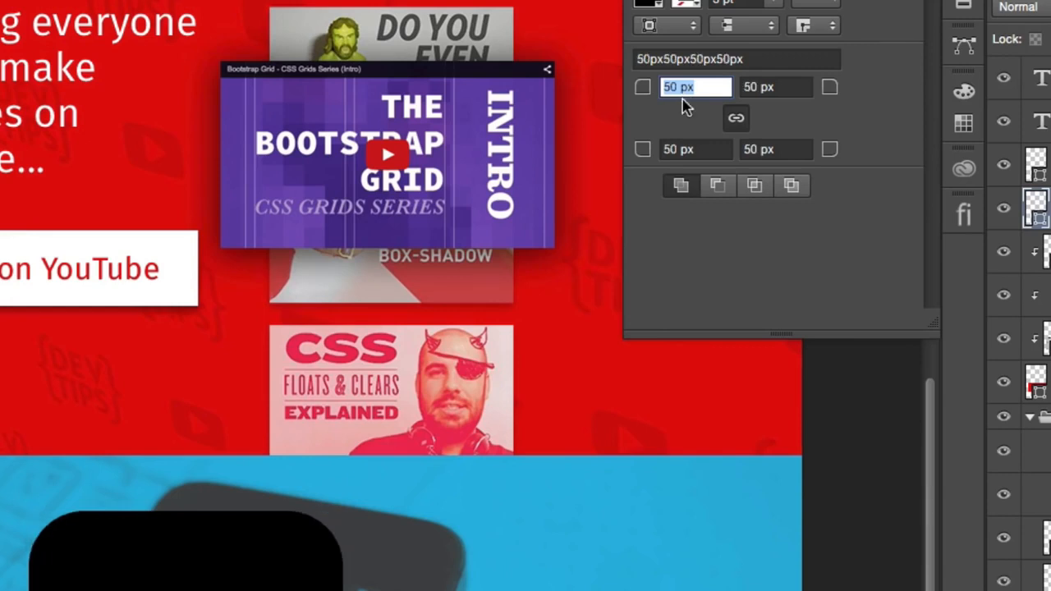
# - Unlink the rounded rectangle's corner radii and set only the lower-left corner to 10 px
pyautogui.click(735, 121)
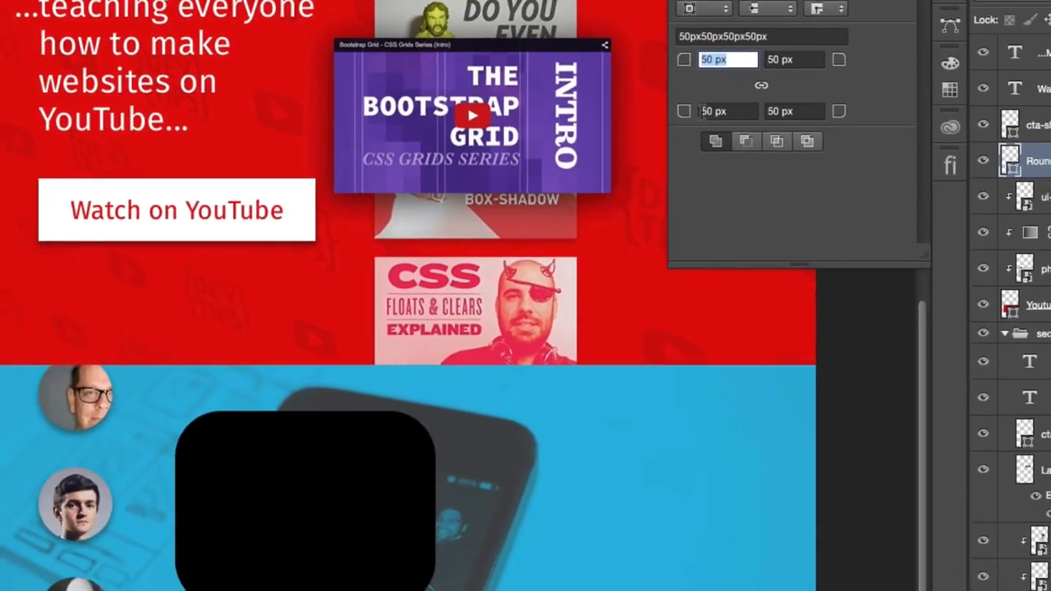
pyautogui.click(669, 151)
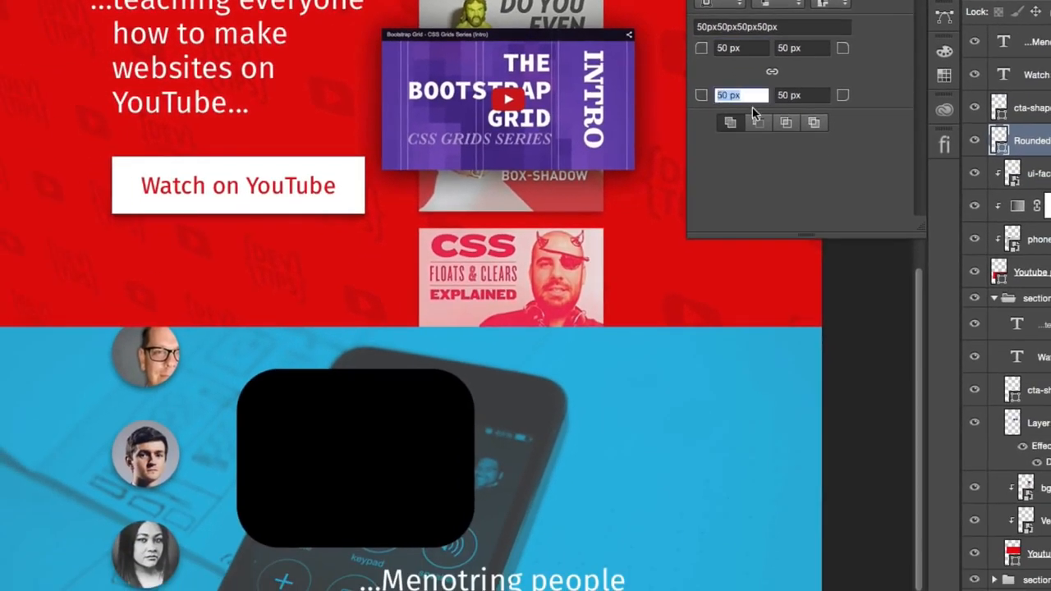
pyautogui.click(717, 95)
pyautogui.write('1')
pyautogui.press('Return')
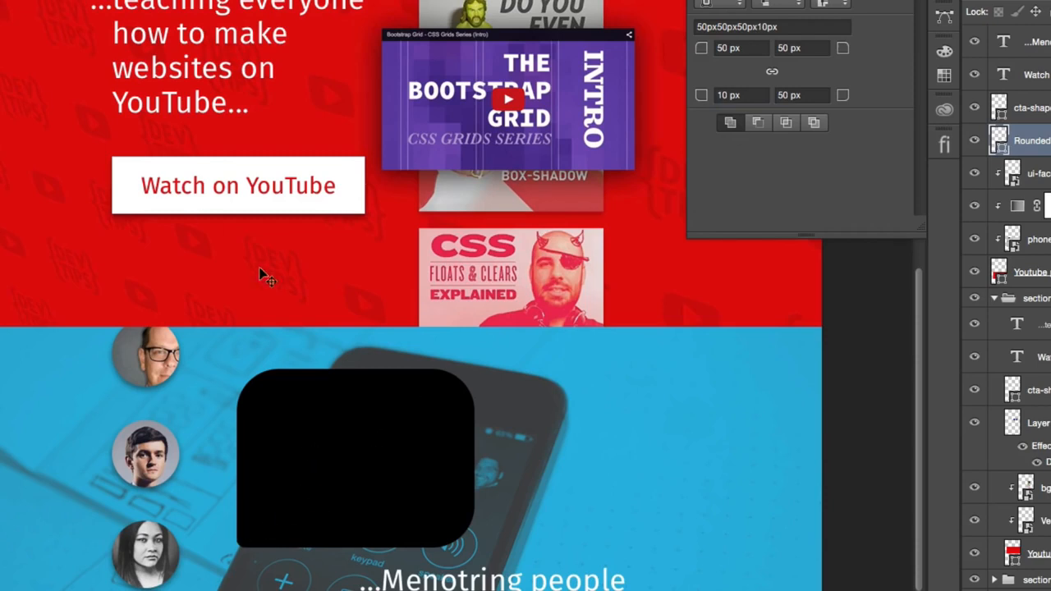
# - Position the speech bubble just beside the second portrait in the column and show the guides again
pyautogui.moveTo(354, 462); pyautogui.dragTo(312, 466)
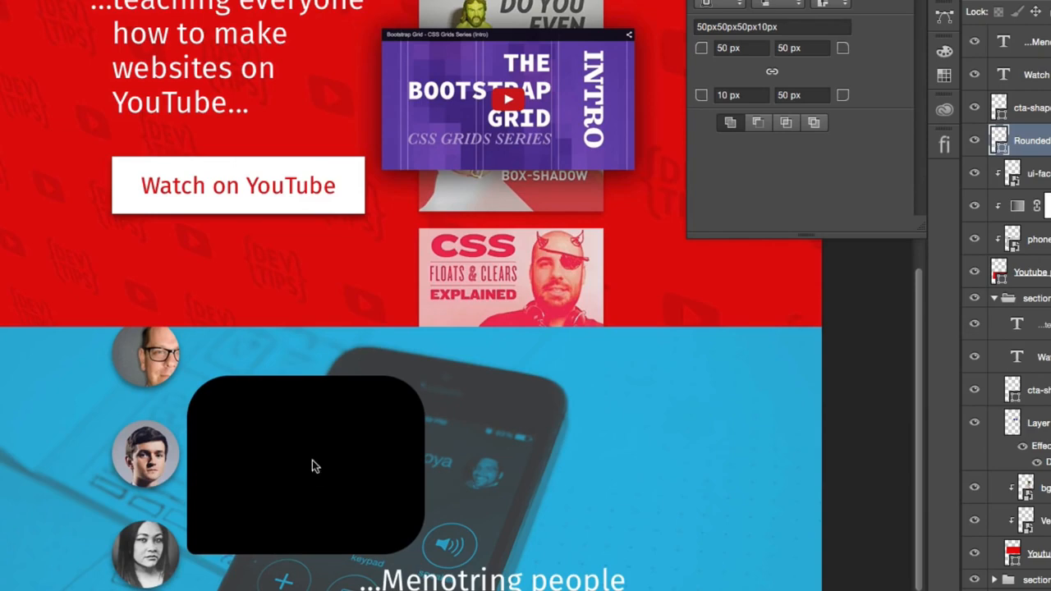
pyautogui.press('Left')
pyautogui.press('Left')
pyautogui.press('Right')
pyautogui.scroll(-8, 315, 467)
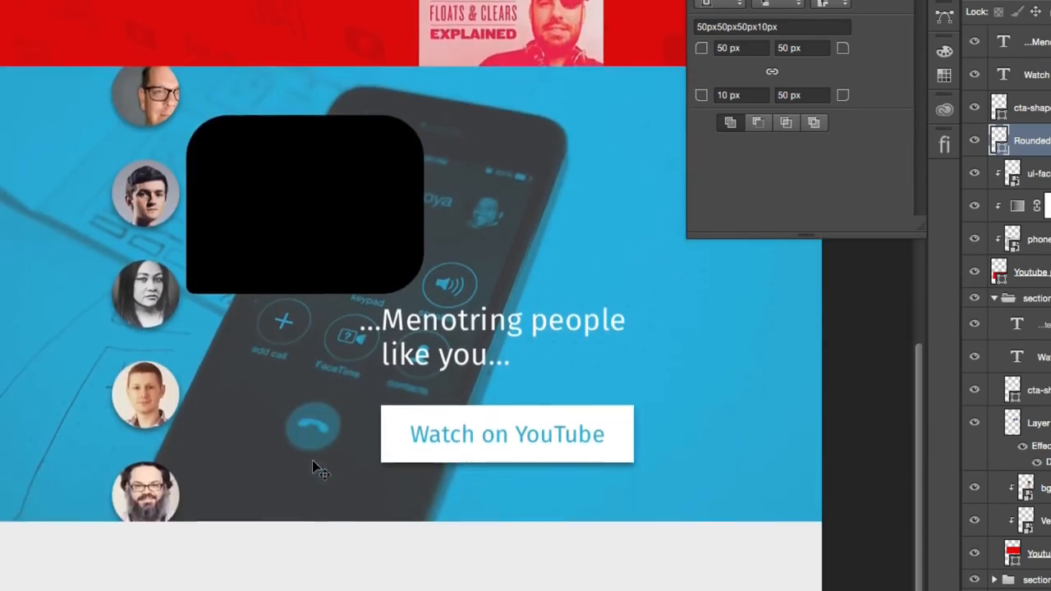
pyautogui.scroll(3, 326, 468)
pyautogui.press('super+semicolon')
pyautogui.scroll(4, 362, 459)
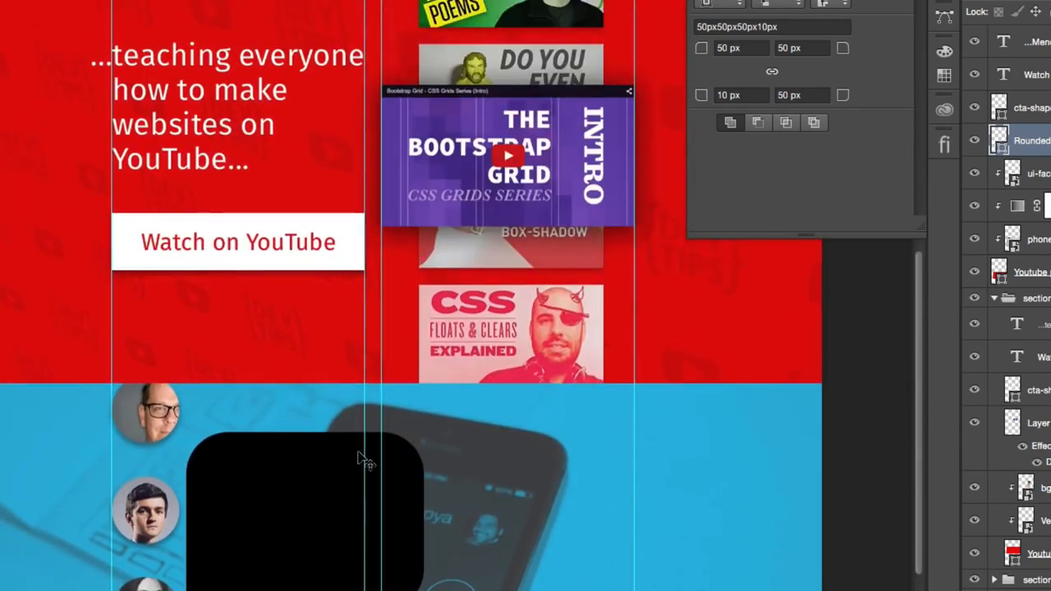
pyautogui.scroll(-1, 362, 460)
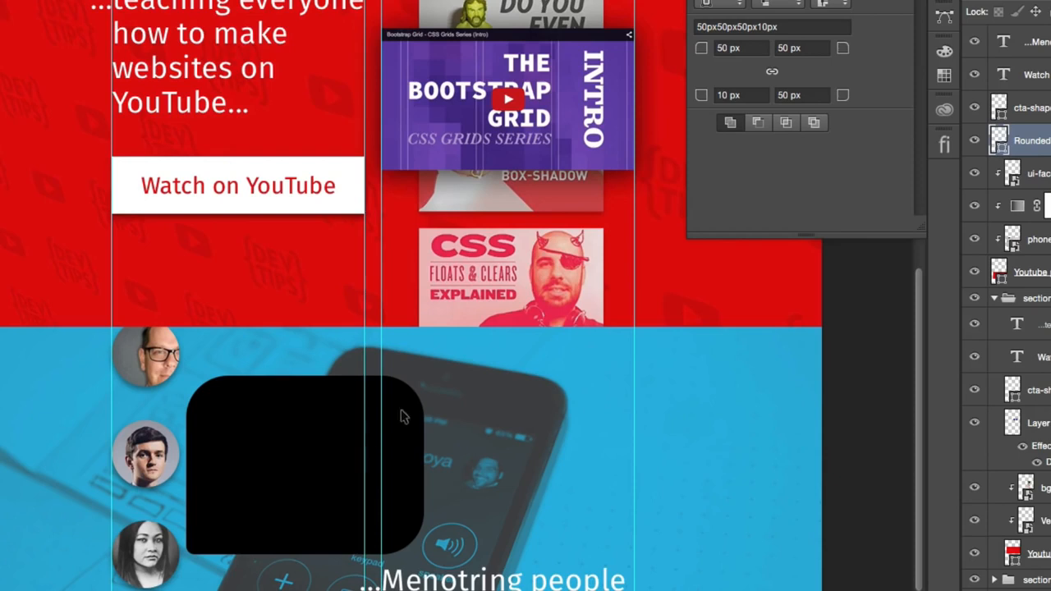
# - Widen the speech bubble by moving only its right-hand anchor points outward
pyautogui.moveTo(470, 354); pyautogui.dragTo(323, 587)
pyautogui.hotkey('shift', 'Right')
pyautogui.hotkey('shift', 'Right')
pyautogui.hotkey('shift', 'Right')
pyautogui.hotkey('shift', 'Right')
pyautogui.hotkey('shift', 'Right')
pyautogui.hotkey('shift', 'Right')
pyautogui.press('Escape')
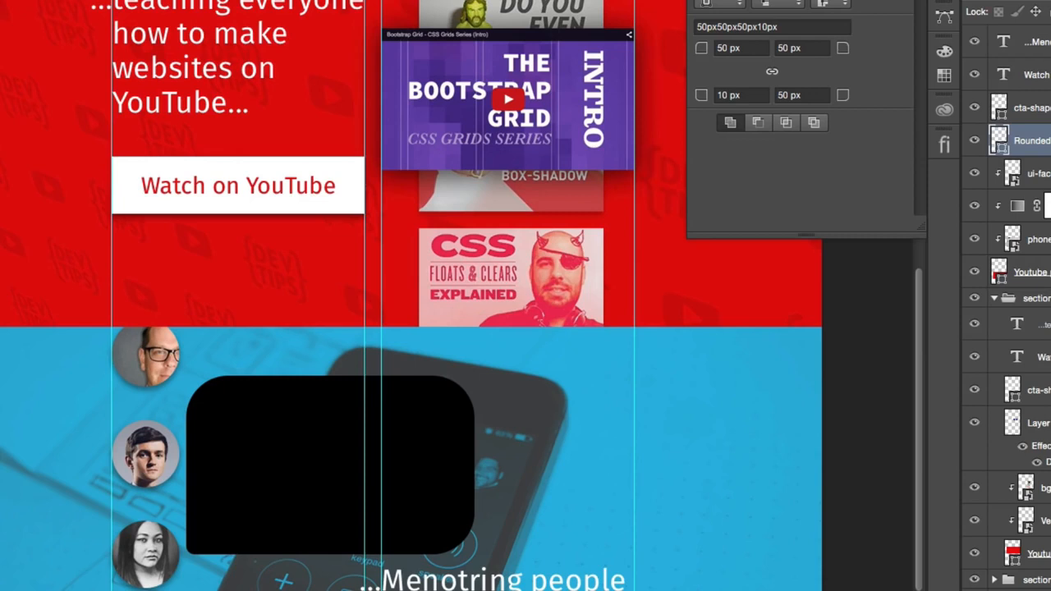
# - Move the speech bubble and the ui-face portraits up together slightly within the blue section
pyautogui.keyDown('shift'); pyautogui.click(1036, 173); pyautogui.keyUp('shift')
pyautogui.moveTo(581, 474)
pyautogui.mouseDown()
pyautogui.moveTo(580, 444)
pyautogui.moveTo(584, 588)
pyautogui.moveTo(609, 368)
pyautogui.moveTo(595, 461)
pyautogui.mouseUp()
pyautogui.moveTo(594, 506); pyautogui.dragTo(669, 457)
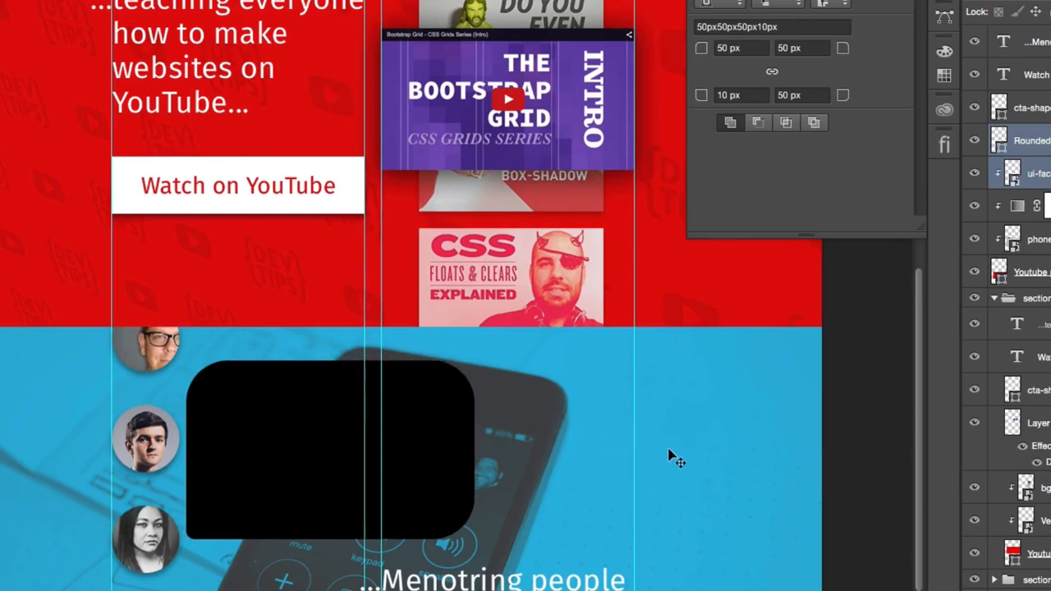
pyautogui.press('Up')
pyautogui.press('Up')
pyautogui.press('Up')
pyautogui.press('Up')
pyautogui.press('Up')
pyautogui.press('Up')
pyautogui.press('Up')
pyautogui.press('Up')
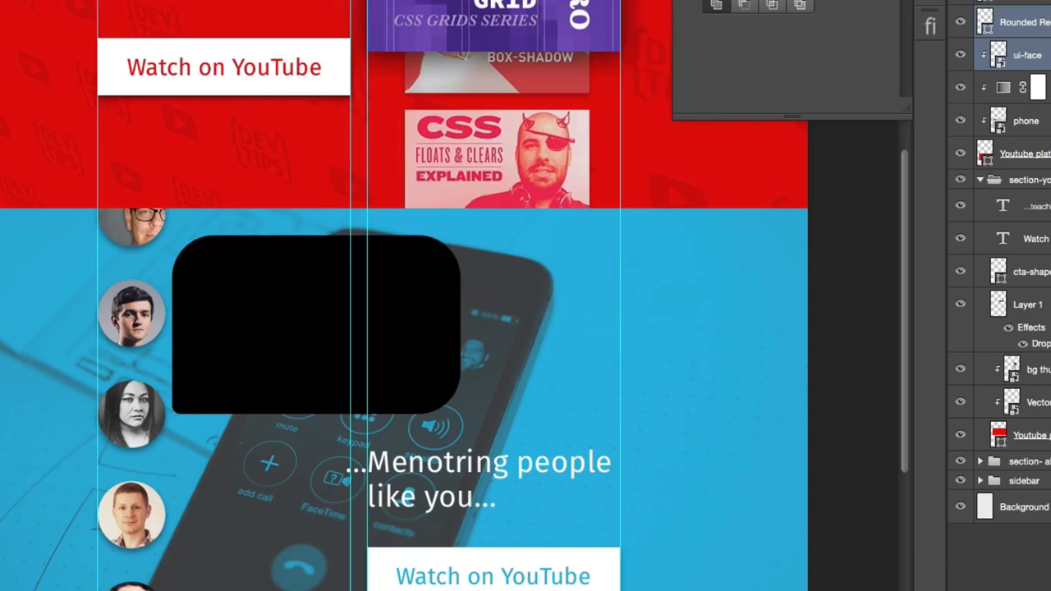
pyautogui.moveTo(685, 415); pyautogui.dragTo(692, 313)
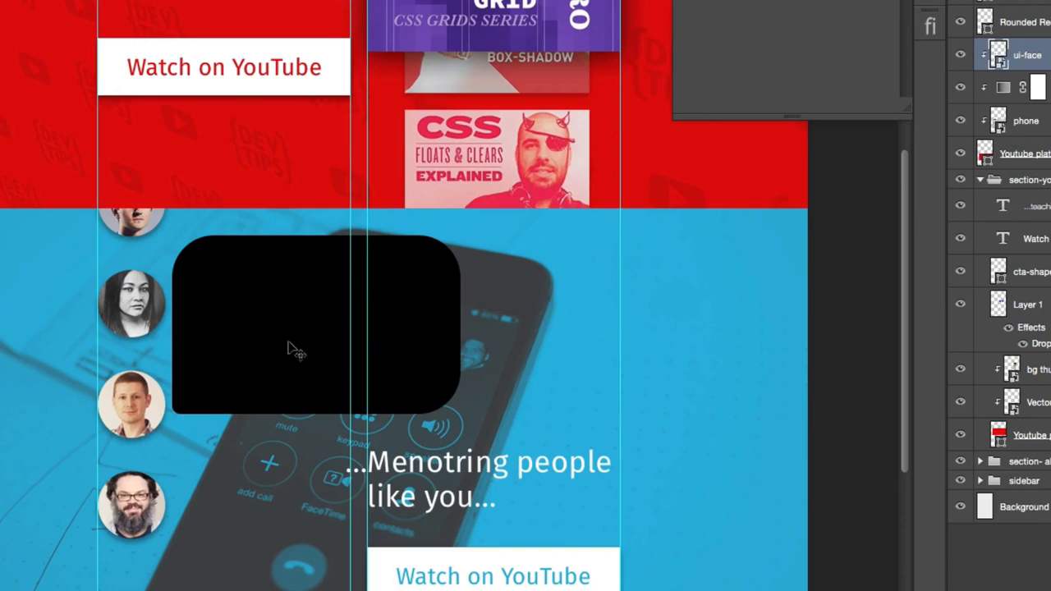
pyautogui.hotkey('ctrl', 'z')
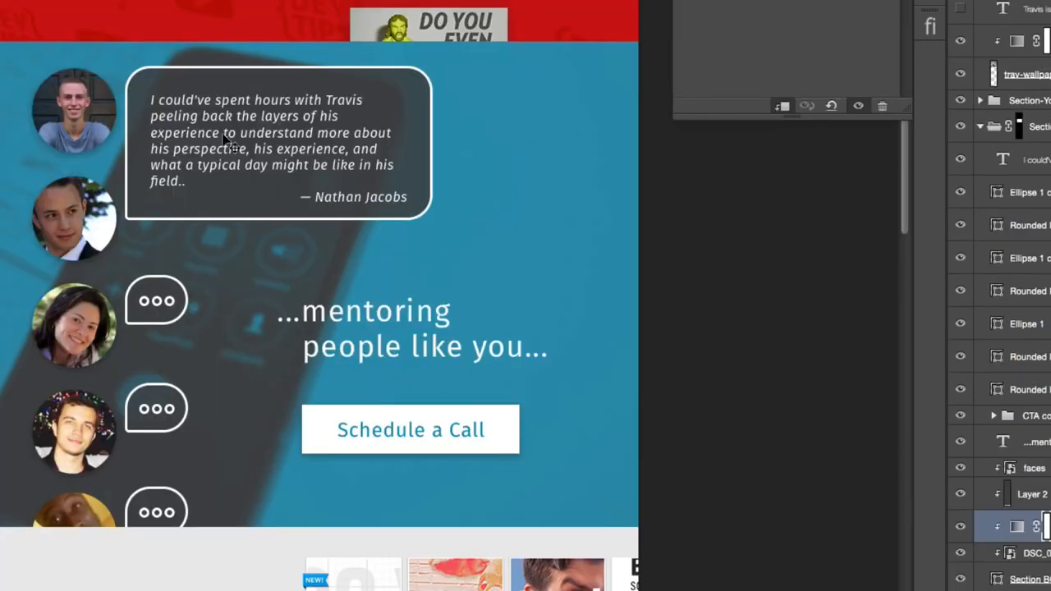
# - Copy the testimonial text layer from the finished reference design into the Untitled-1 document
pyautogui.rightClick(210, 132)
pyautogui.click(251, 143)
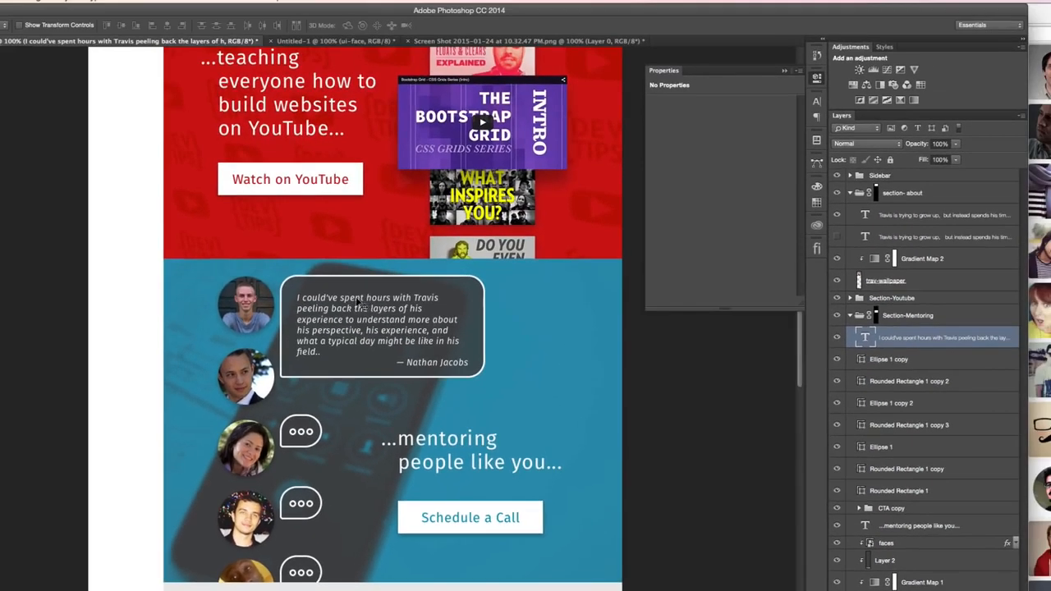
pyautogui.moveTo(250, 107); pyautogui.dragTo(220, 111)
pyautogui.moveTo(345, 305); pyautogui.dragTo(318, 44)
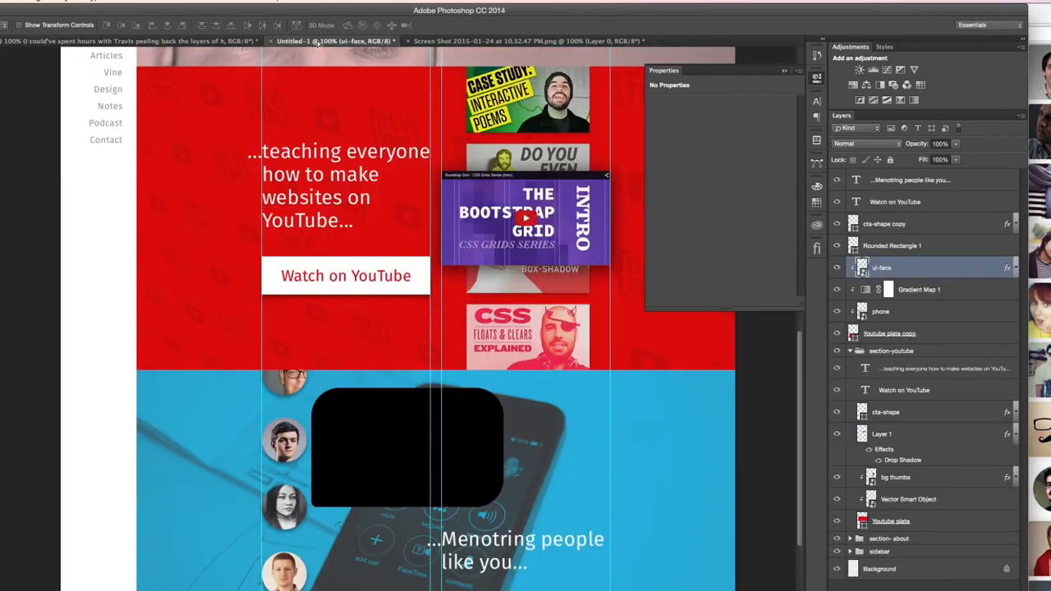
pyautogui.moveTo(312, 85); pyautogui.dragTo(435, 411)
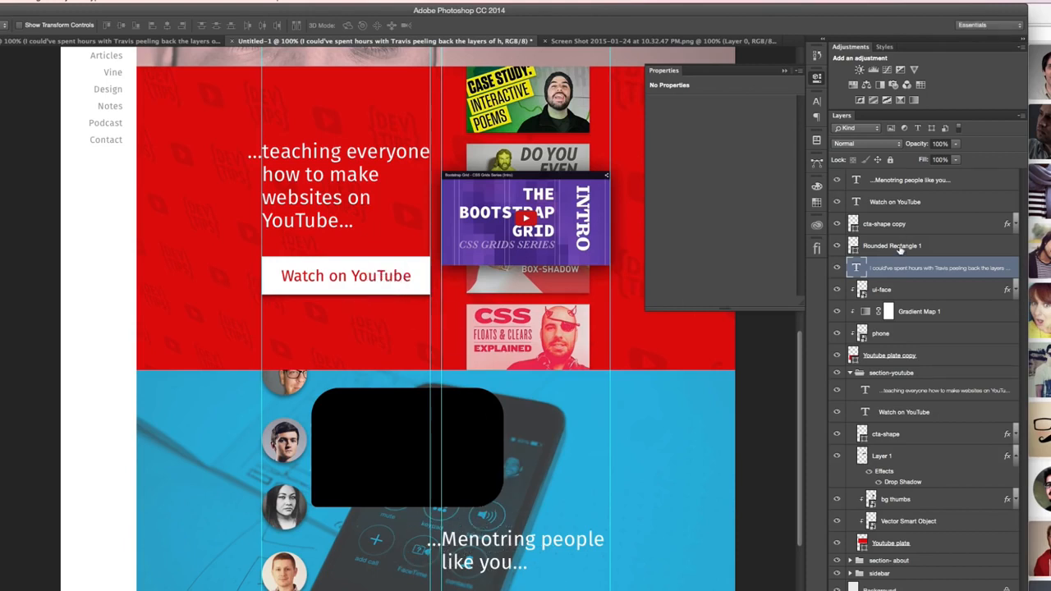
# - Stack the testimonial text above Rounded Rectangle 1 and position it inside the black speech bubble
pyautogui.moveTo(910, 265); pyautogui.dragTo(911, 243)
pyautogui.moveTo(402, 427)
pyautogui.mouseDown()
pyautogui.moveTo(420, 422)
pyautogui.moveTo(412, 413)
pyautogui.mouseUp()
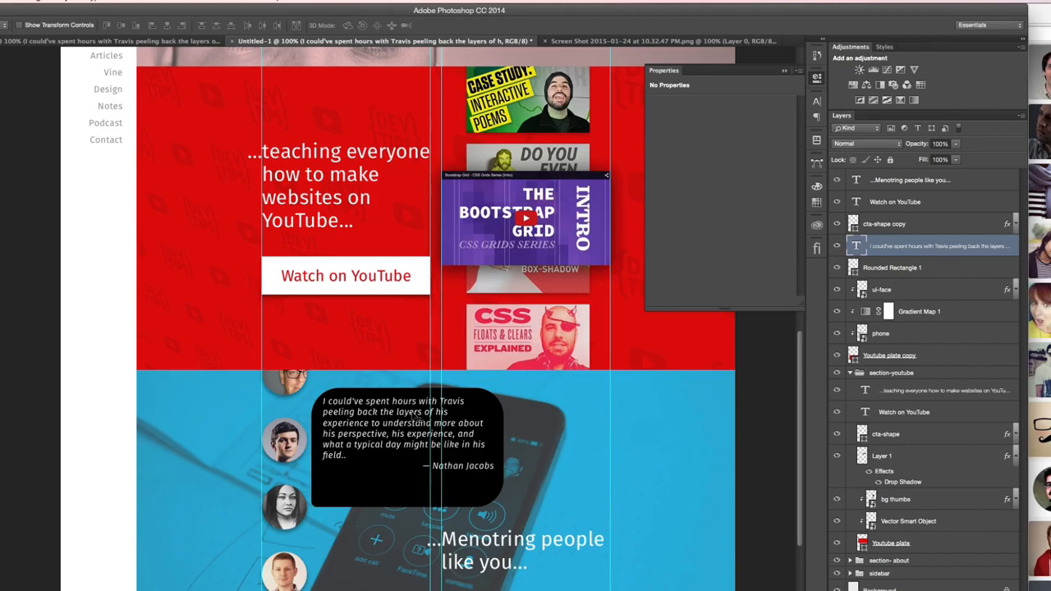
pyautogui.hotkey('shift', 'Down')
pyautogui.hotkey('shift', 'Right')
pyautogui.hotkey('shift', 'Down')
pyautogui.hotkey('shift', 'Up')
pyautogui.hotkey('shift', 'Down')
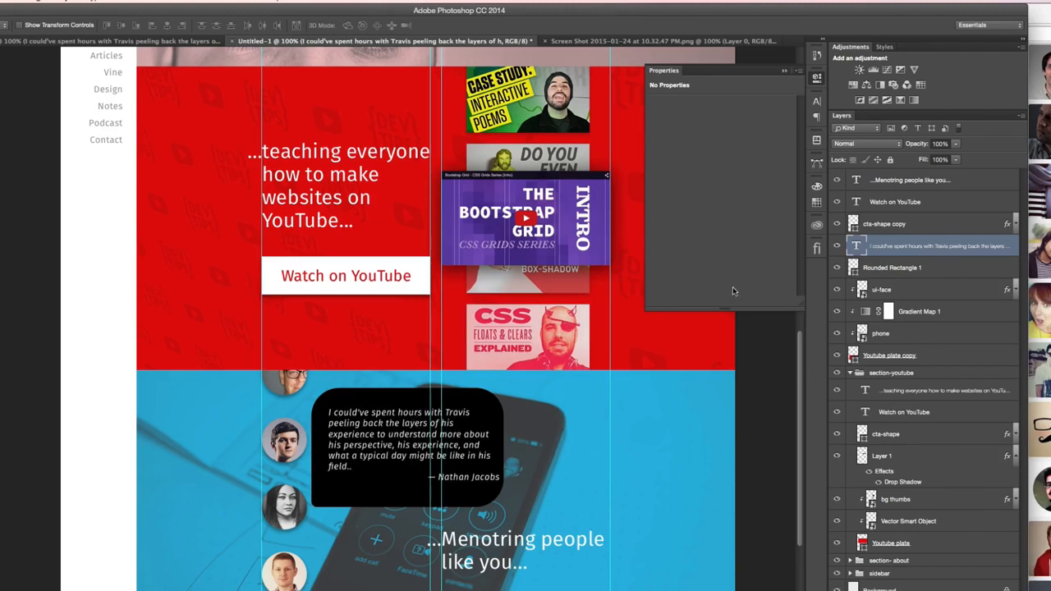
# - Nudge the testimonial text until it sits flush with the black speech bubble's left and bottom edges
pyautogui.hotkey('shift', 'Down')
pyautogui.hotkey('shift', 'Down')
pyautogui.hotkey('shift', 'Down')
pyautogui.hotkey('shift', 'Down')
pyautogui.hotkey('shift', 'Down')
pyautogui.hotkey('shift', 'Left')
pyautogui.hotkey('shift', 'Left')
pyautogui.press('Left')
pyautogui.press('Left')
pyautogui.press('Left')
pyautogui.press('Left')
pyautogui.press('Left')
pyautogui.press('Left')
pyautogui.press('Left')
pyautogui.press('Left')
pyautogui.press('Left')
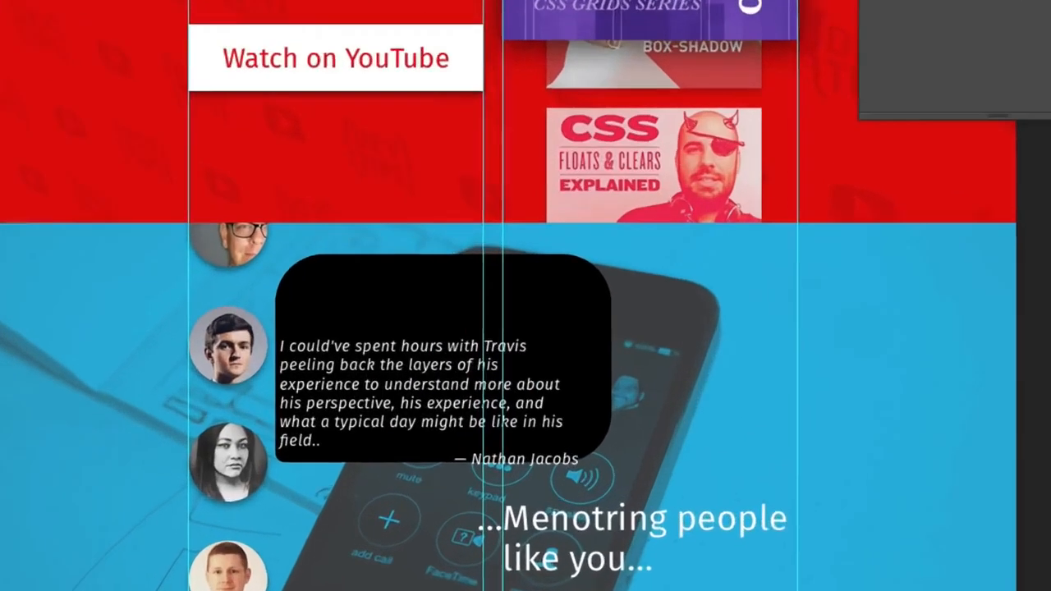
pyautogui.press('Up')
pyautogui.press('Up')
pyautogui.press('Up')
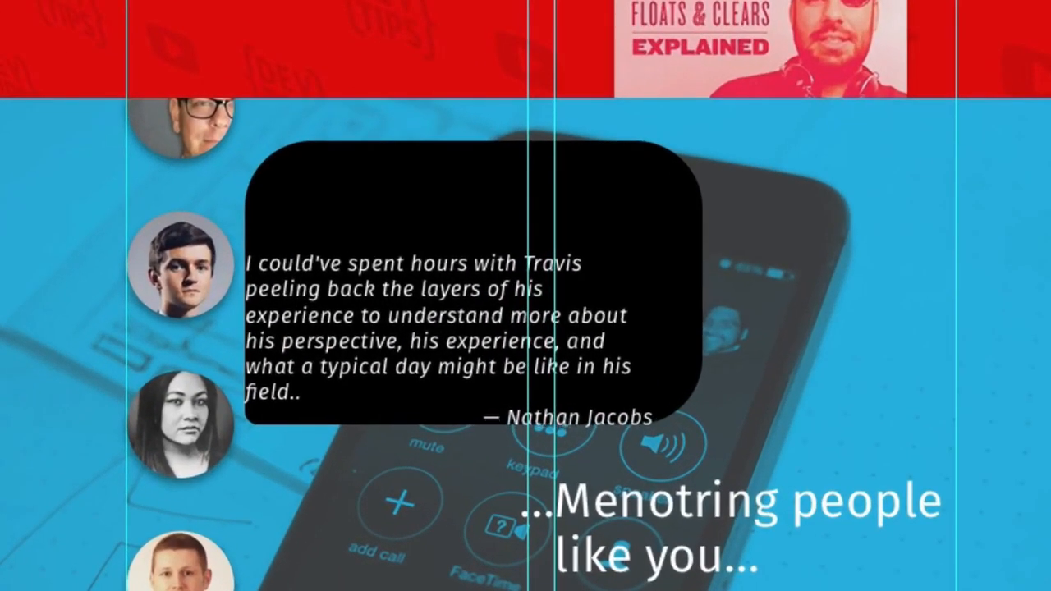
# - Offset the testimonial text inward by an equal margin from the bubble's left and bottom edges
pyautogui.hotkey('shift', 'Up')
pyautogui.hotkey('shift', 'Up')
pyautogui.hotkey('shift', 'Up')
pyautogui.hotkey('shift', 'Right')
pyautogui.hotkey('shift', 'Right')
pyautogui.hotkey('shift', 'Right')
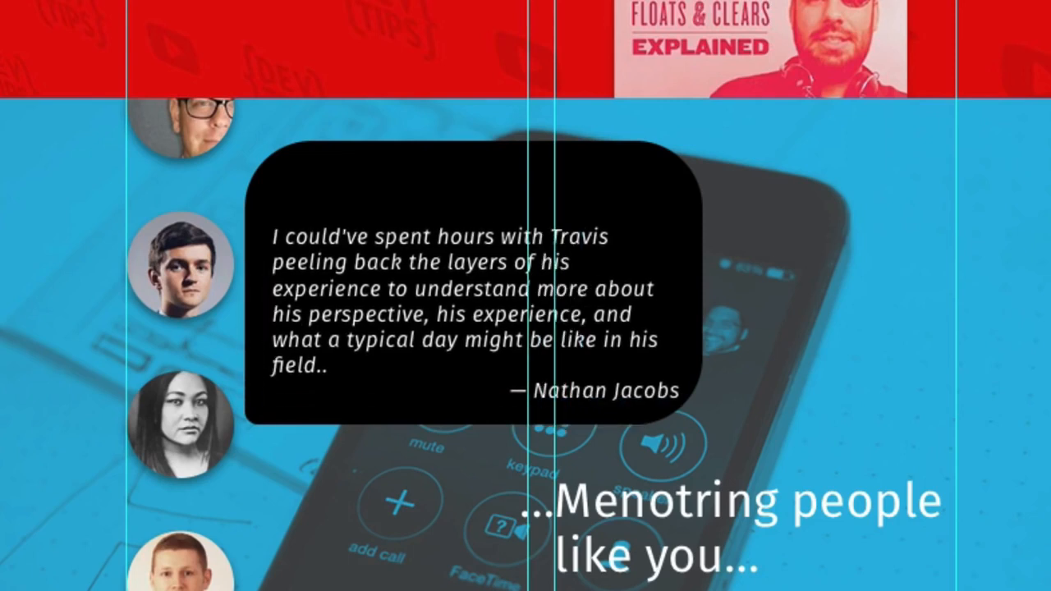
# - Lower only the speech bubble's top anchor points until the top edge meets the first line of the testimonial
pyautogui.moveTo(834, 105); pyautogui.dragTo(169, 254)
pyautogui.hotkey('shift', 'Down')
pyautogui.hotkey('shift', 'Down')
pyautogui.hotkey('shift', 'Down')
pyautogui.hotkey('shift', 'Down')
pyautogui.hotkey('shift', 'Down')
pyautogui.hotkey('shift', 'Down')
pyautogui.hotkey('shift', 'Down')
pyautogui.hotkey('shift', 'Down')
pyautogui.hotkey('shift', 'Down')
pyautogui.hotkey('shift', 'Down')
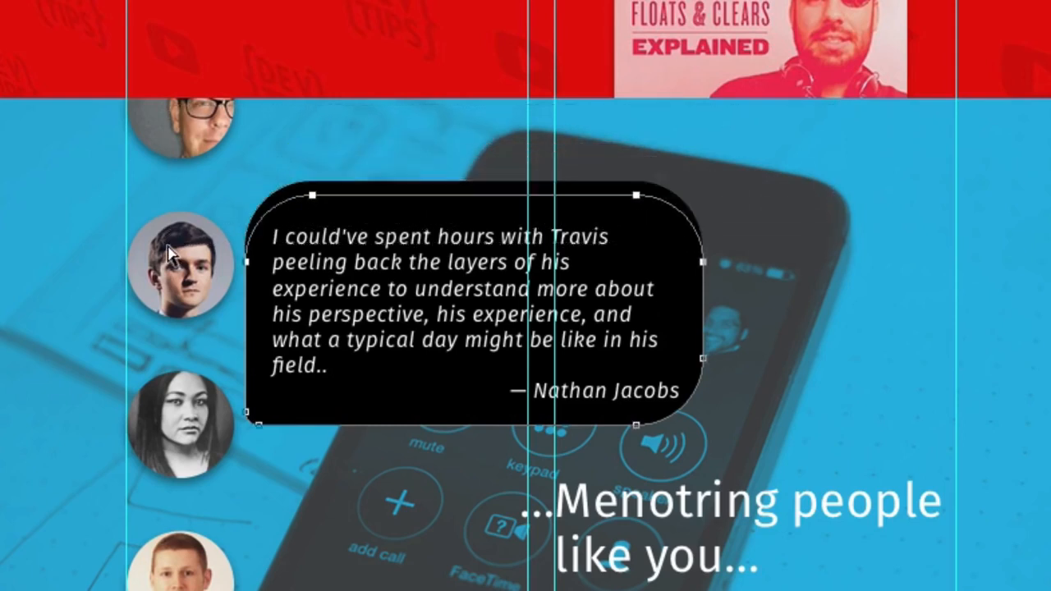
pyautogui.press('Down')
pyautogui.press('Down')
pyautogui.press('Down')
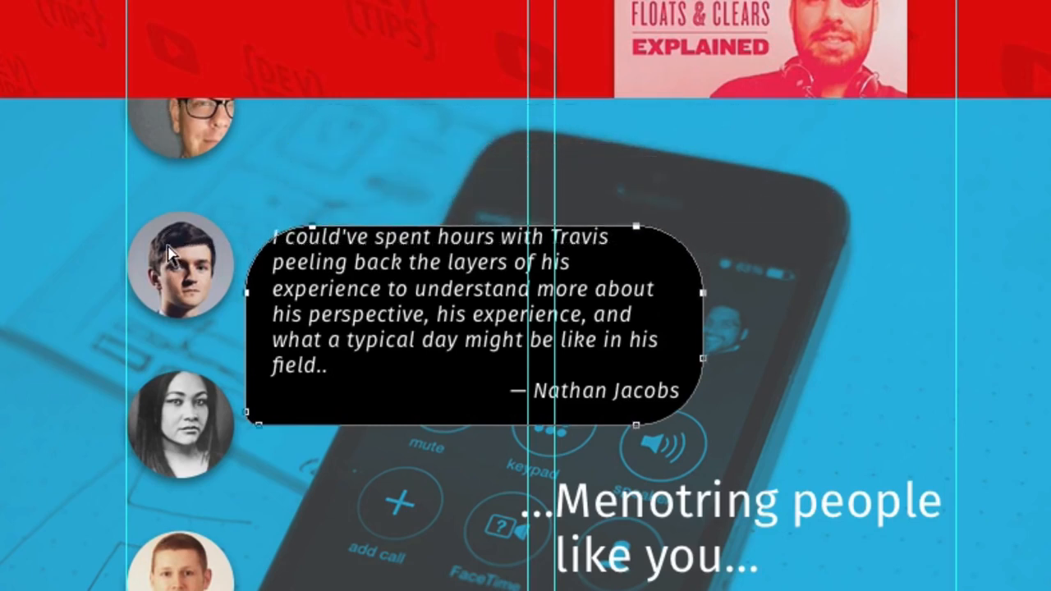
# - Raise the bubble's top anchor points to leave padding above the testimonial, then deselect the path
pyautogui.hotkey('shift', 'Up')
pyautogui.hotkey('shift', 'Up')
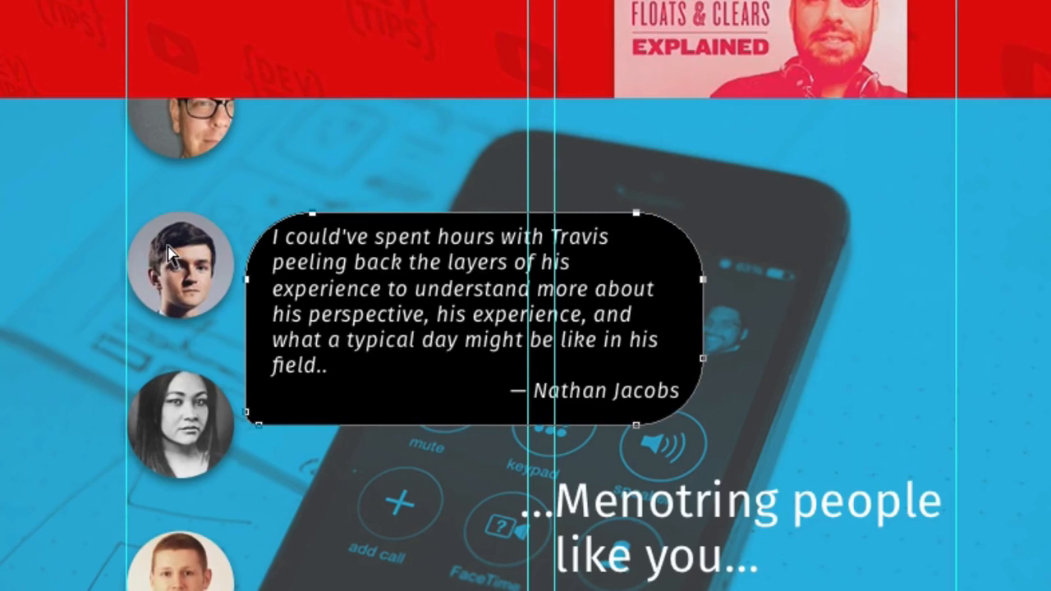
pyautogui.hotkey('shift', 'Down')
pyautogui.hotkey('shift', 'Down')
pyautogui.hotkey('shift', 'Down')
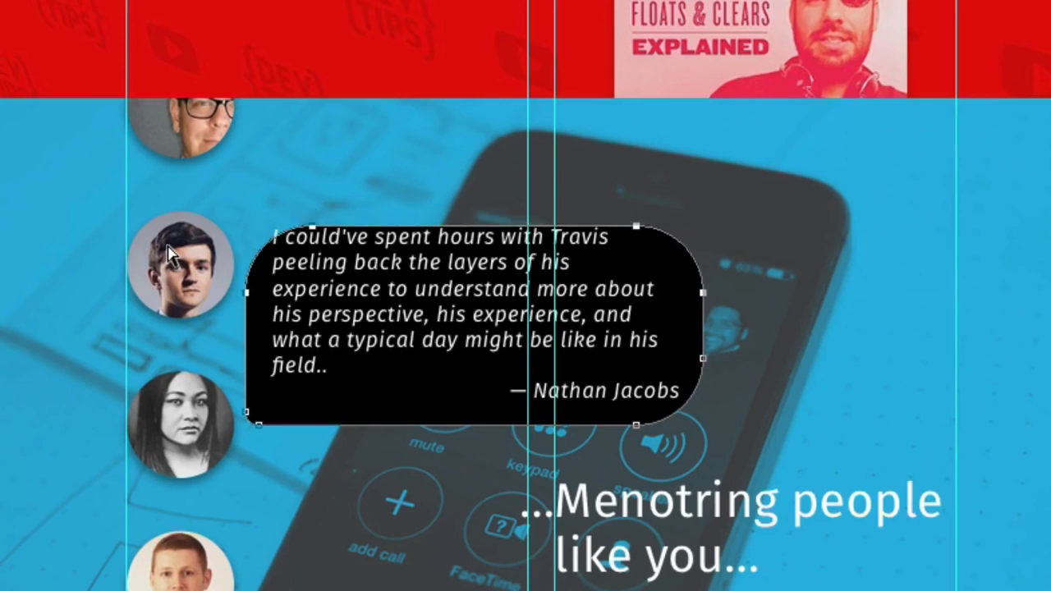
pyautogui.hotkey('shift', 'Up')
pyautogui.hotkey('shift', 'Up')
pyautogui.hotkey('shift', 'Up')
pyautogui.hotkey('shift', 'Up')
pyautogui.hotkey('shift', 'Up')
pyautogui.hotkey('shift', 'Up')
pyautogui.hotkey('shift', 'Up')
pyautogui.hotkey('shift', 'Up')
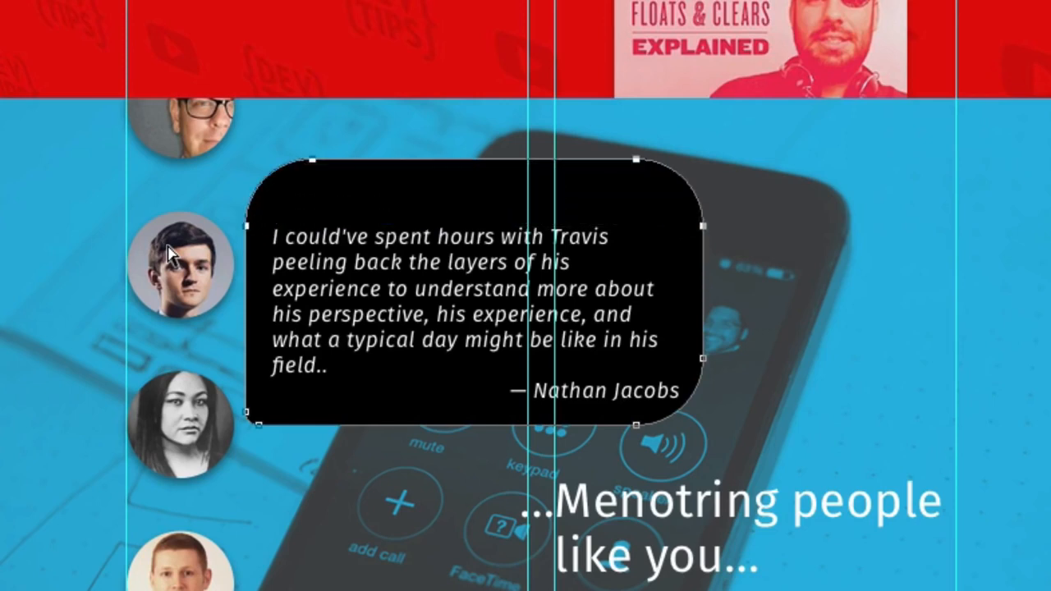
pyautogui.hotkey('shift', 'Down')
pyautogui.hotkey('shift', 'Down')
pyautogui.hotkey('shift', 'Down')
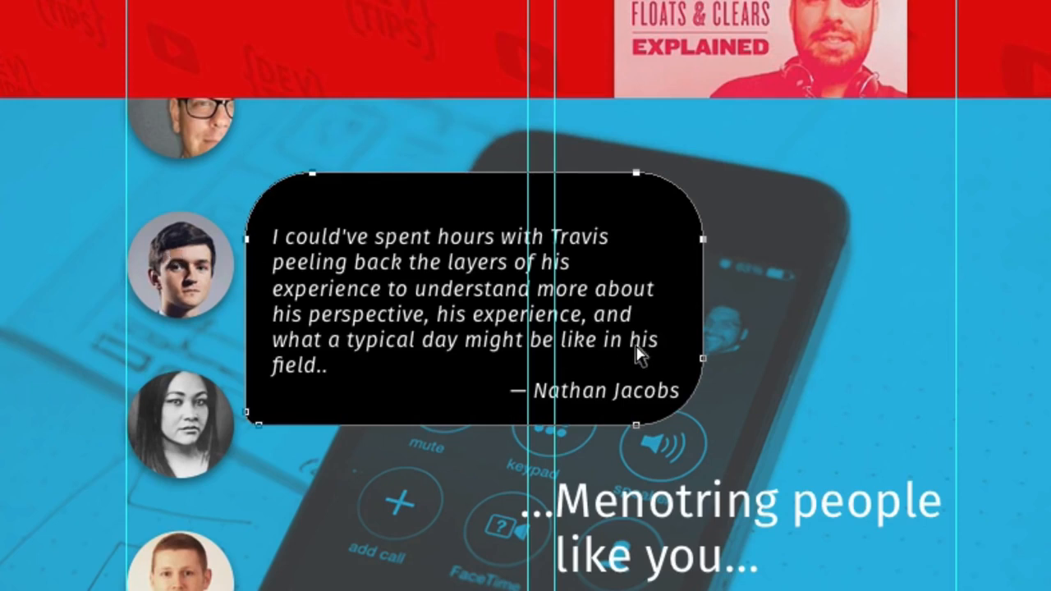
pyautogui.press('Return')
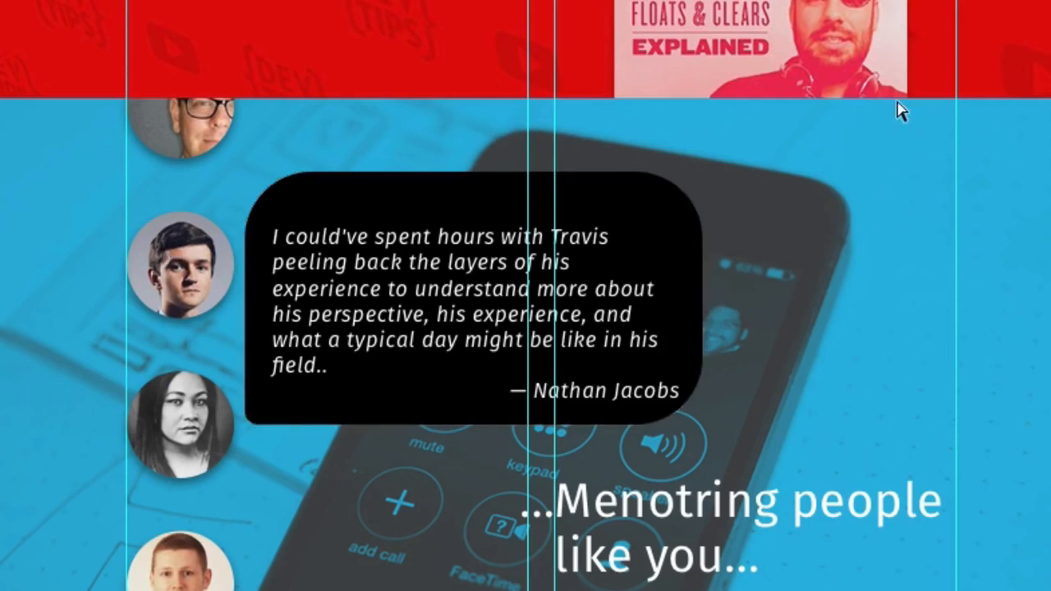
# - Shift the testimonial text right and up for a wider margin from the bubble's left and bottom edges
pyautogui.hotkey('shift', 'Left')
pyautogui.hotkey('shift', 'Left')
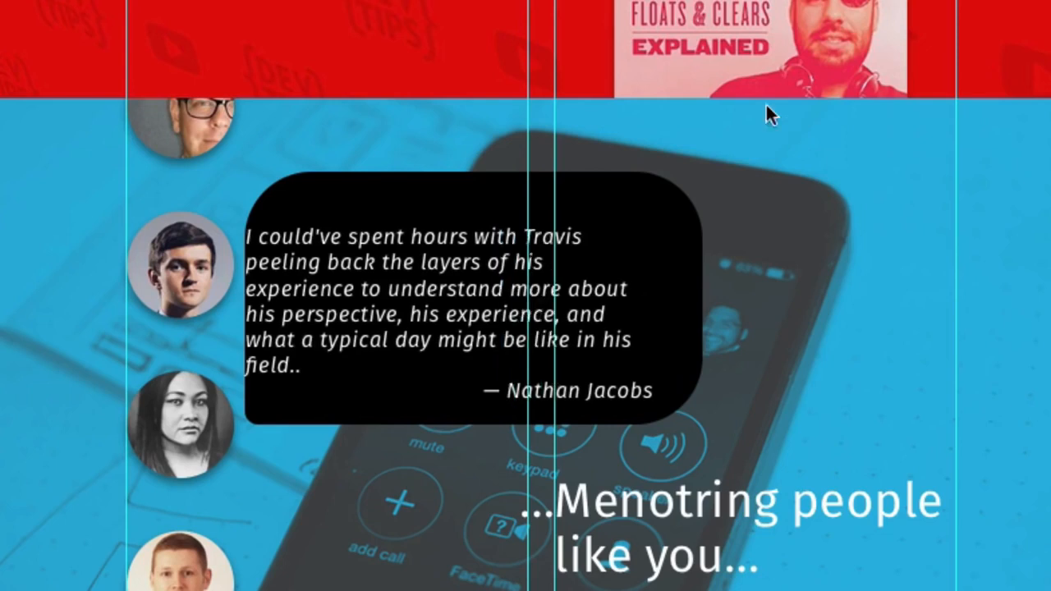
pyautogui.hotkey('shift', 'Right')
pyautogui.hotkey('shift', 'Right')
pyautogui.hotkey('shift', 'Right')
pyautogui.hotkey('shift', 'Right')
pyautogui.hotkey('shift', 'Up')
pyautogui.hotkey('shift', 'Up')
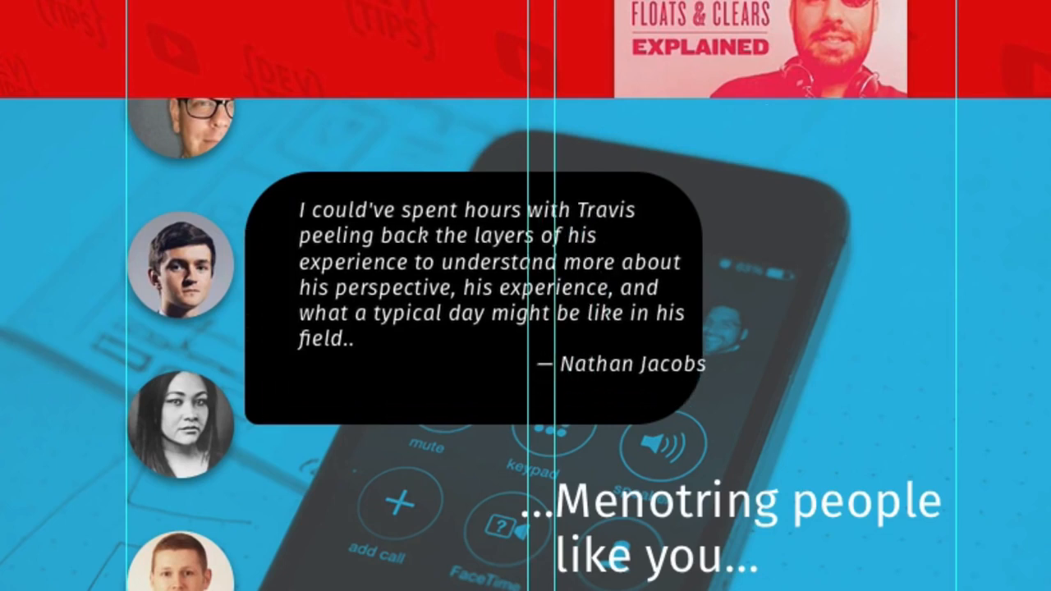
# - Move the bubble's top anchor points up to match the larger padding around the testimonial text
pyautogui.moveTo(762, 146); pyautogui.dragTo(156, 322)
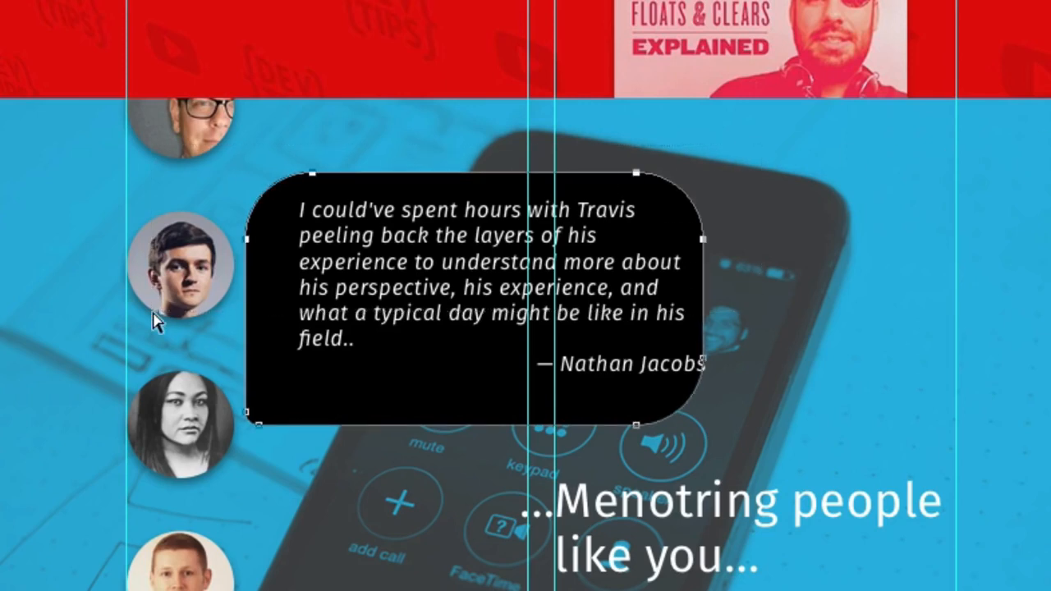
pyautogui.hotkey('shift', 'Down')
pyautogui.hotkey('shift', 'Down')
pyautogui.hotkey('shift', 'Up')
pyautogui.hotkey('shift', 'Up')
pyautogui.hotkey('shift', 'Up')
pyautogui.hotkey('shift', 'Up')
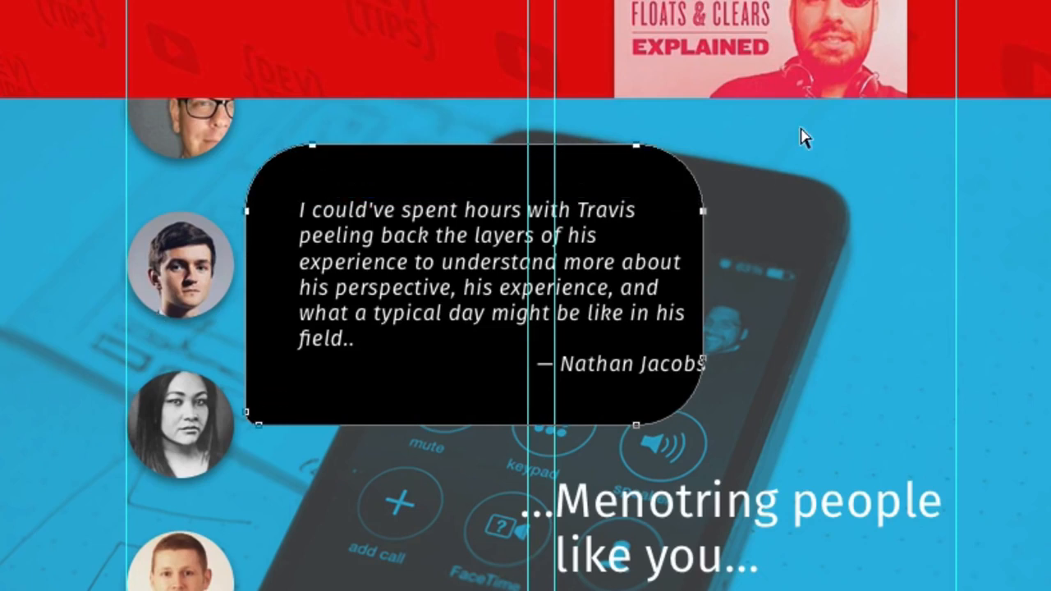
# - Move the bubble's right-hand anchor points outward to give the testimonial matching right padding, then hide the guides
pyautogui.moveTo(605, 129); pyautogui.dragTo(840, 521)
pyautogui.hotkey('shift', 'Right')
pyautogui.press('Left')
pyautogui.press('Left')
pyautogui.press('Left')
pyautogui.press('Left')
pyautogui.press('Left')
pyautogui.press('Left')
pyautogui.hotkey('shift', 'Right')
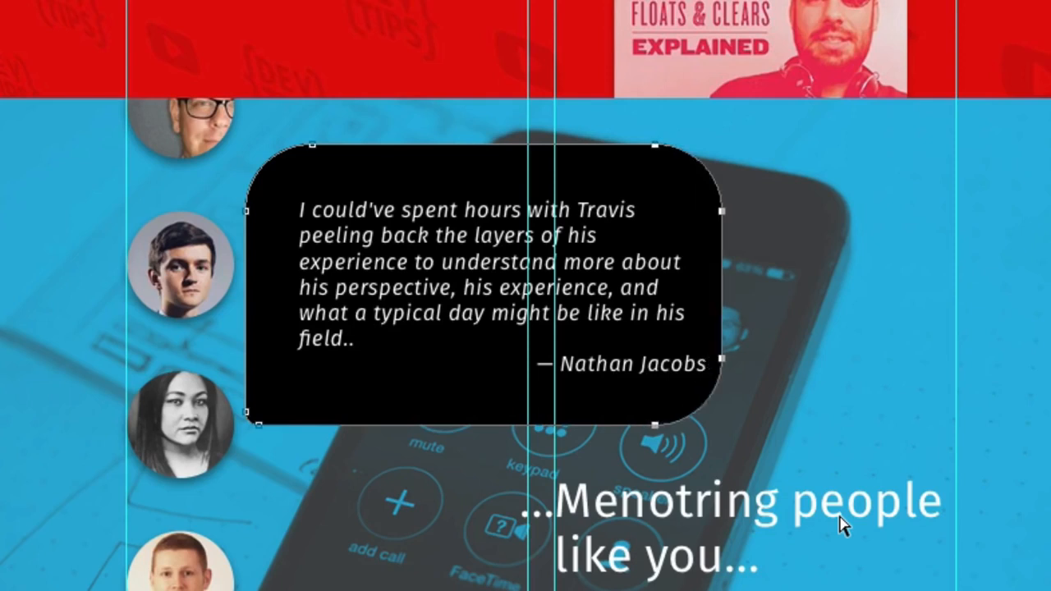
pyautogui.hotkey('shift', 'Right')
pyautogui.hotkey('shift', 'Right')
pyautogui.hotkey('shift', 'Right')
pyautogui.hotkey('ctrl', 'shift', 'a')
pyautogui.hotkey('ctrl', ';')
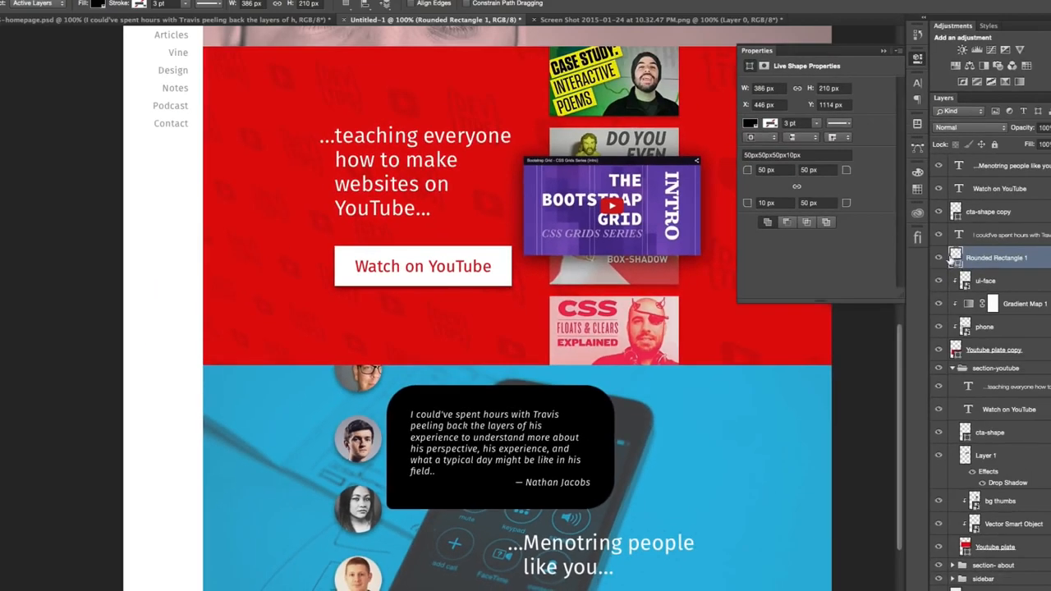
# - Compare the speech bubble with the one in the finished reference design and return to Untitled-1
pyautogui.click(940, 258)
pyautogui.click(940, 259)
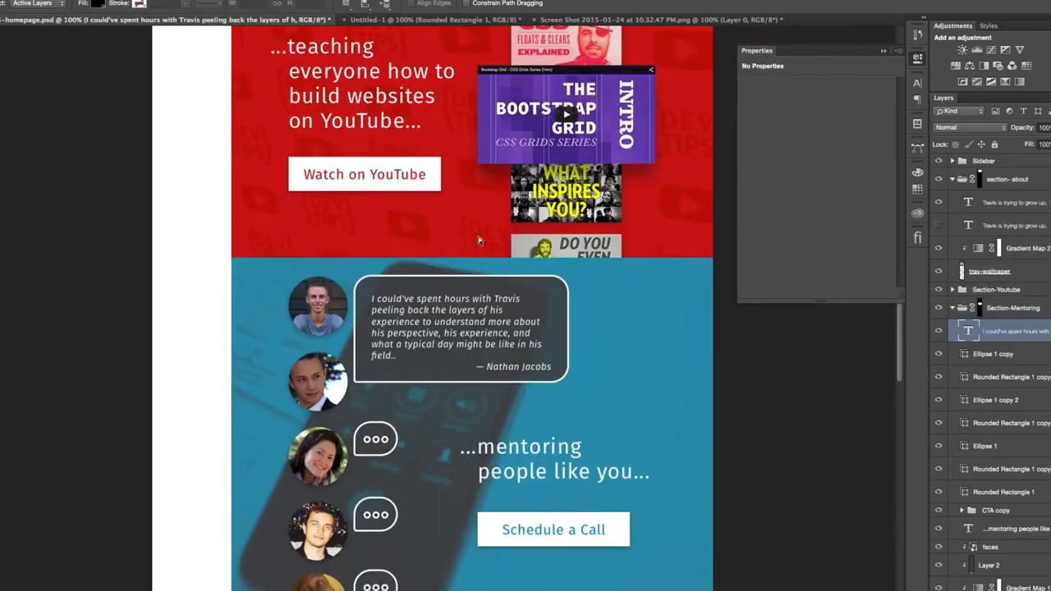
pyautogui.click(371, 20)
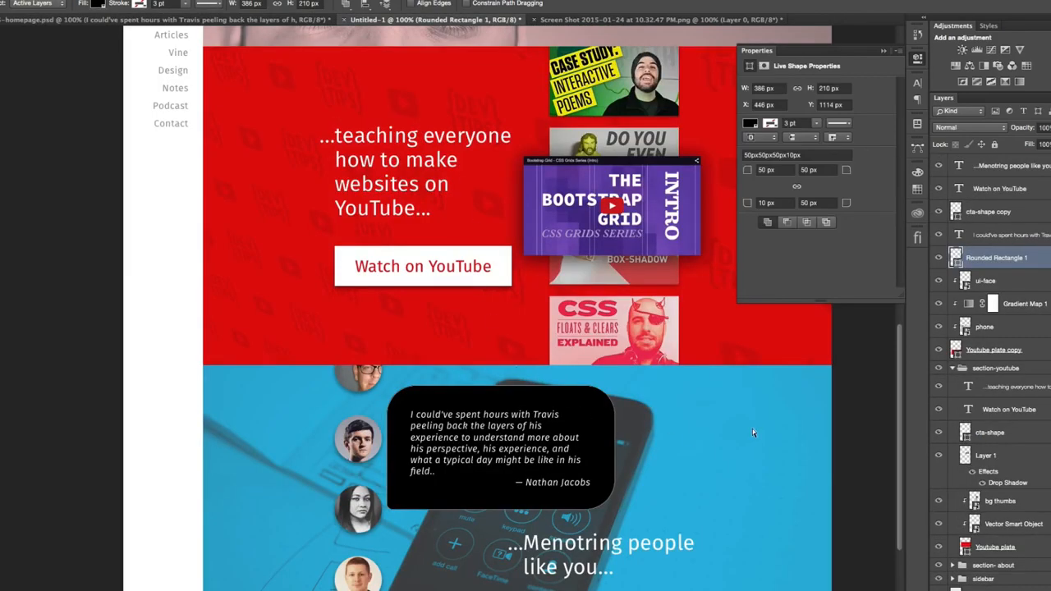
# - Change the fill colour of the Rounded Rectangle 1 speech bubble to ffffff
pyautogui.doubleClick(955, 257)
pyautogui.write('ffffff')
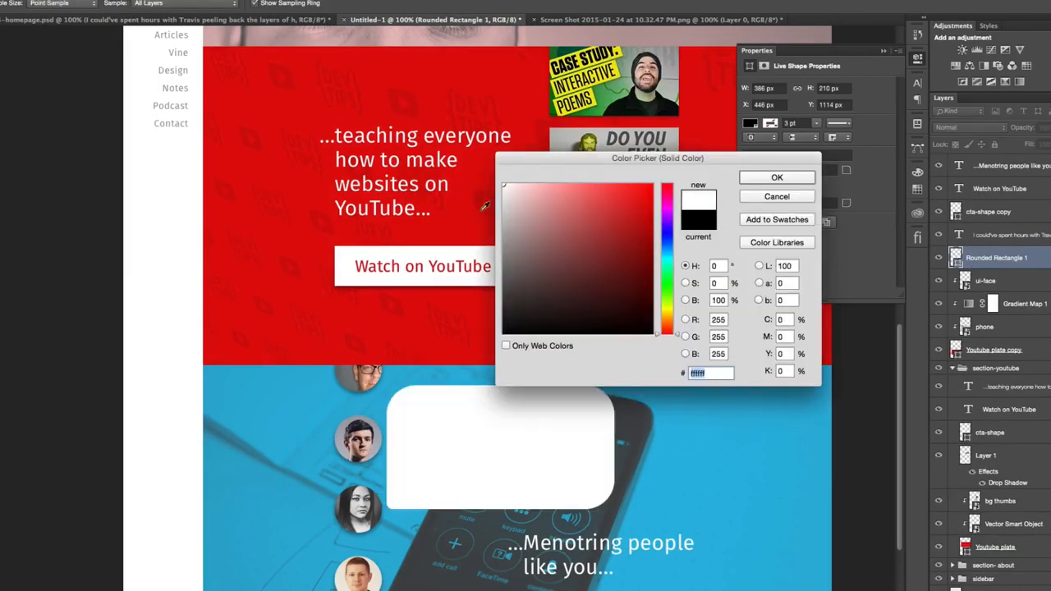
pyautogui.click(775, 177)
# - Set the testimonial text layer's colour to 666
pyautogui.click(998, 236)
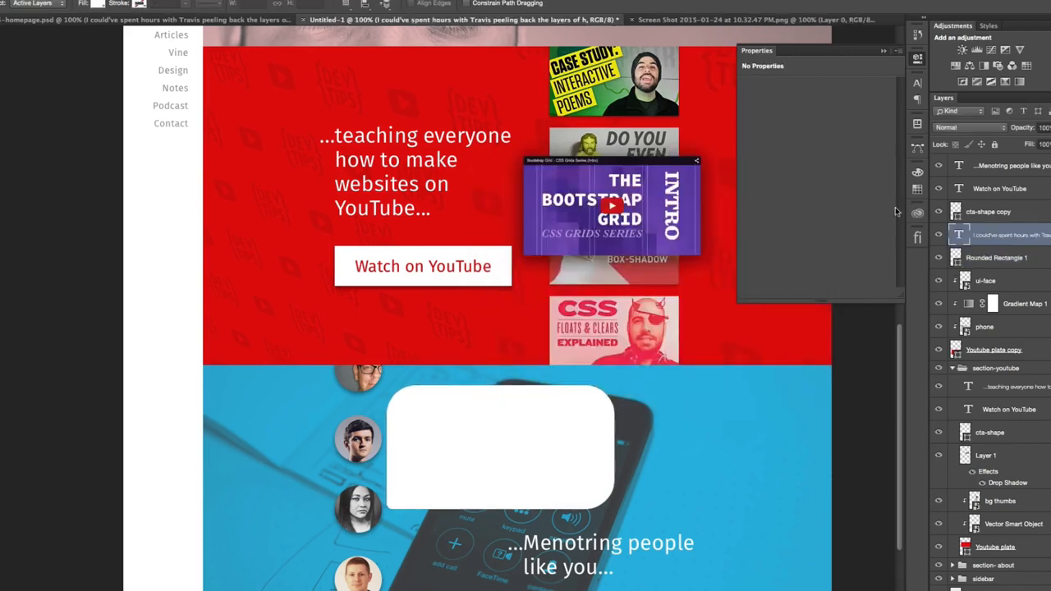
pyautogui.click(917, 83)
pyautogui.click(882, 148)
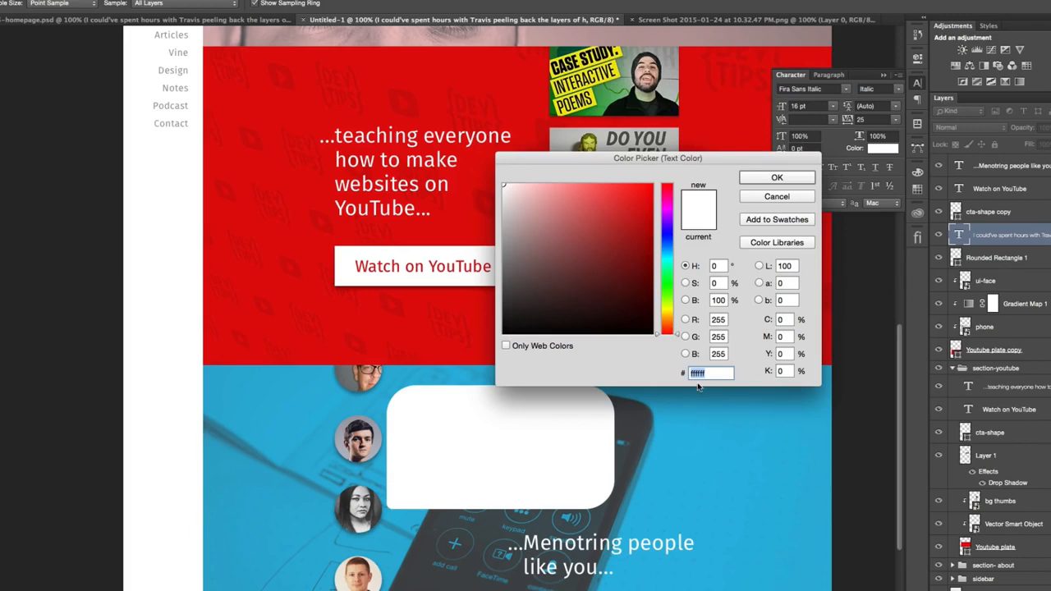
pyautogui.write('666')
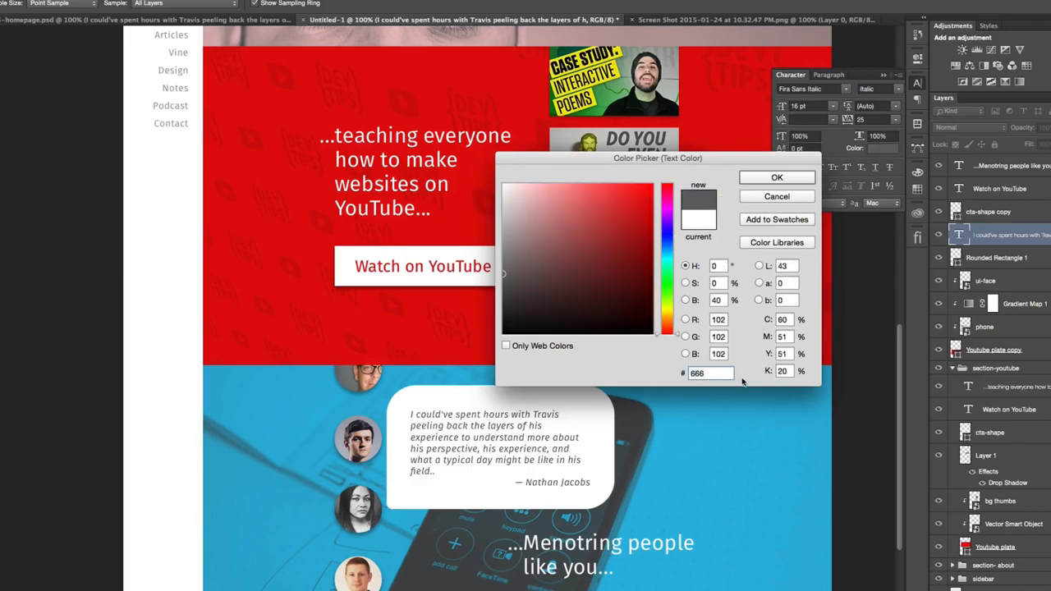
pyautogui.click(769, 179)
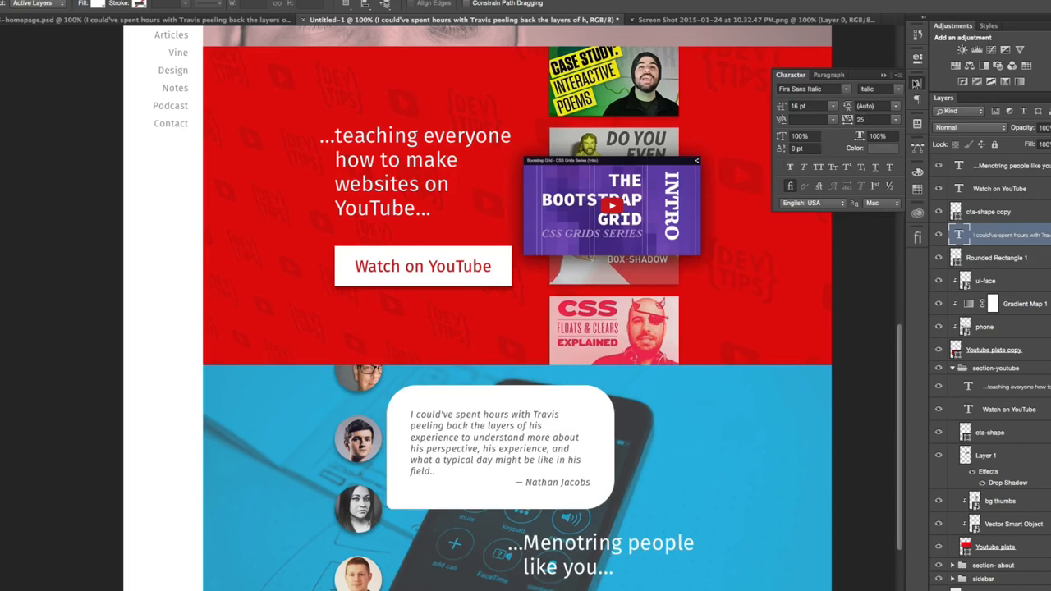
pyautogui.click(917, 83)
# - Add a Drop Shadow to Rounded Rectangle 1, enlarging its size and adjusting its opacity, with Outer Glow left off
pyautogui.doubleClick(1039, 257)
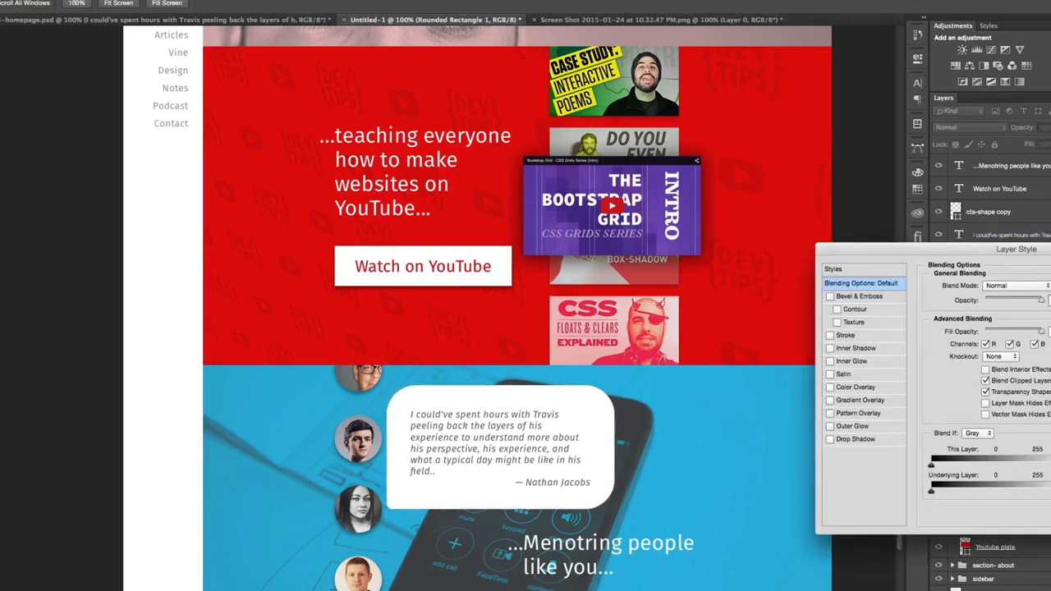
pyautogui.click(876, 426)
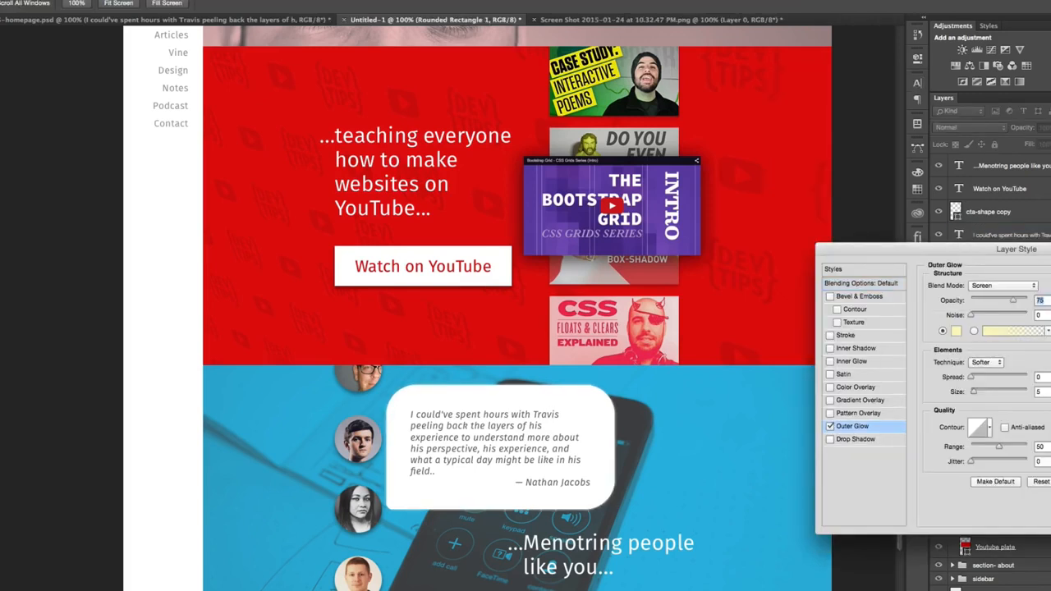
pyautogui.click(830, 426)
pyautogui.click(830, 440)
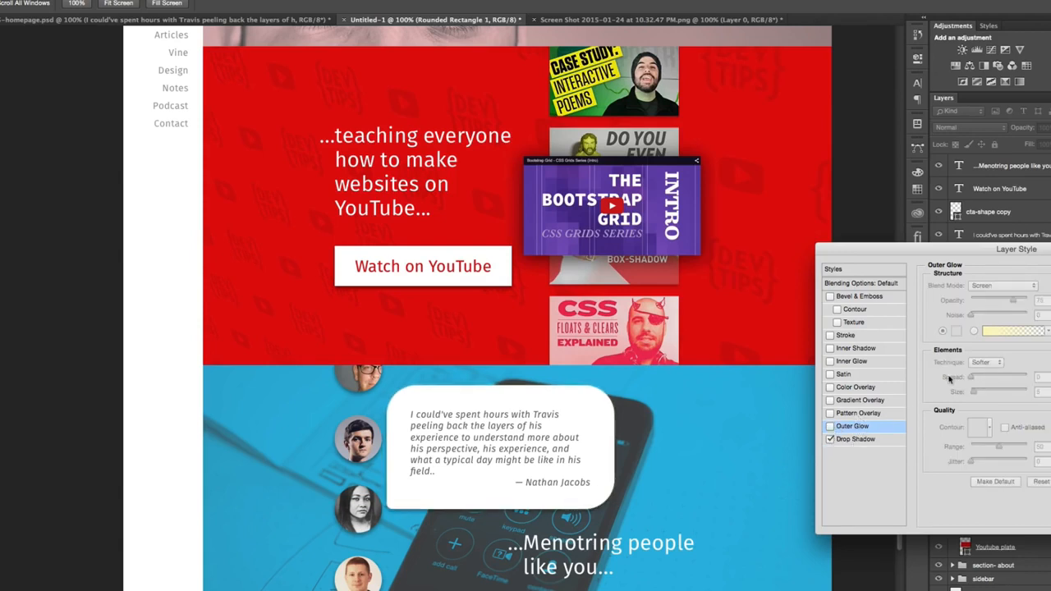
pyautogui.click(857, 439)
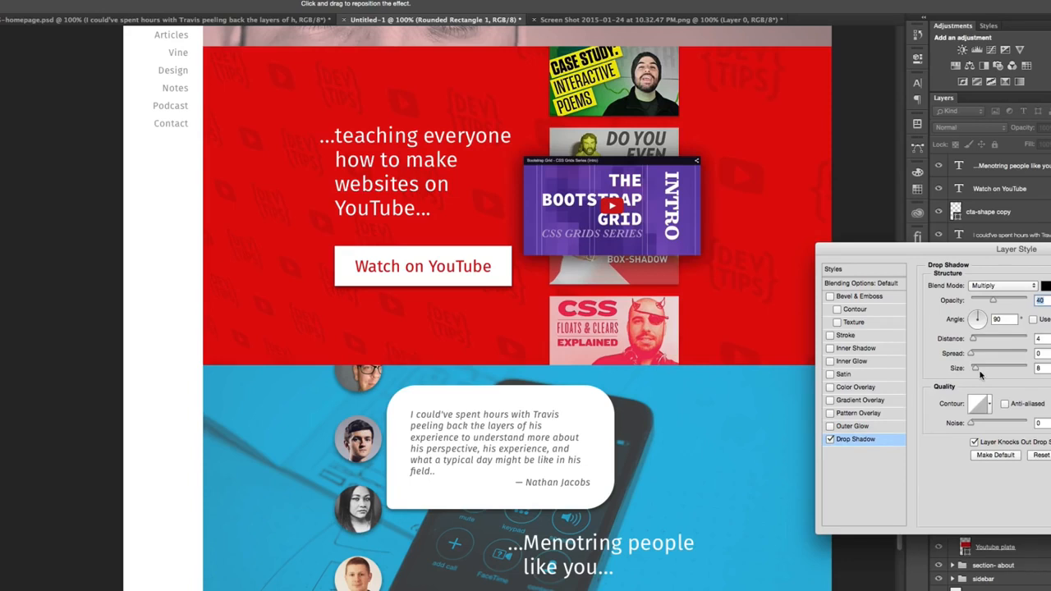
pyautogui.moveTo(977, 371); pyautogui.dragTo(982, 371)
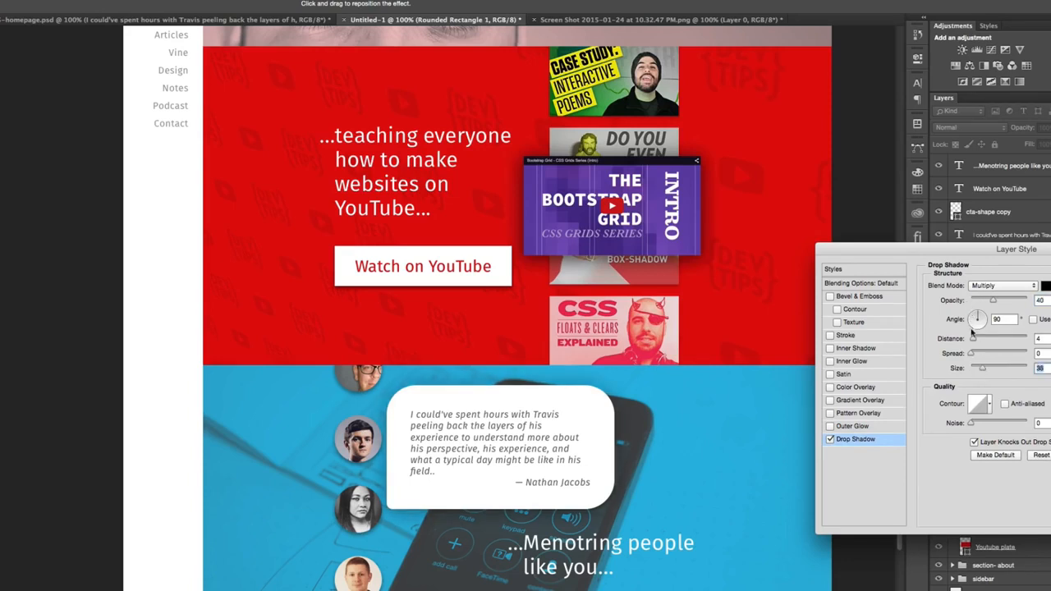
pyautogui.moveTo(995, 304); pyautogui.dragTo(997, 303)
pyautogui.press('Return')
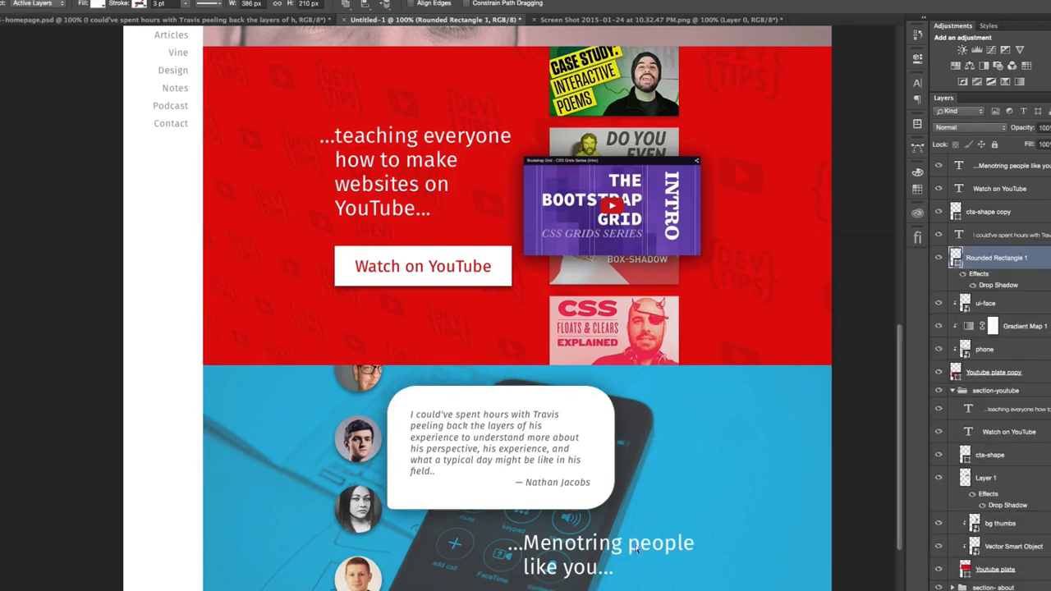
# - Correct the misspelled heading in the blue section to read "...Mentoring people like you..."
pyautogui.press('t')
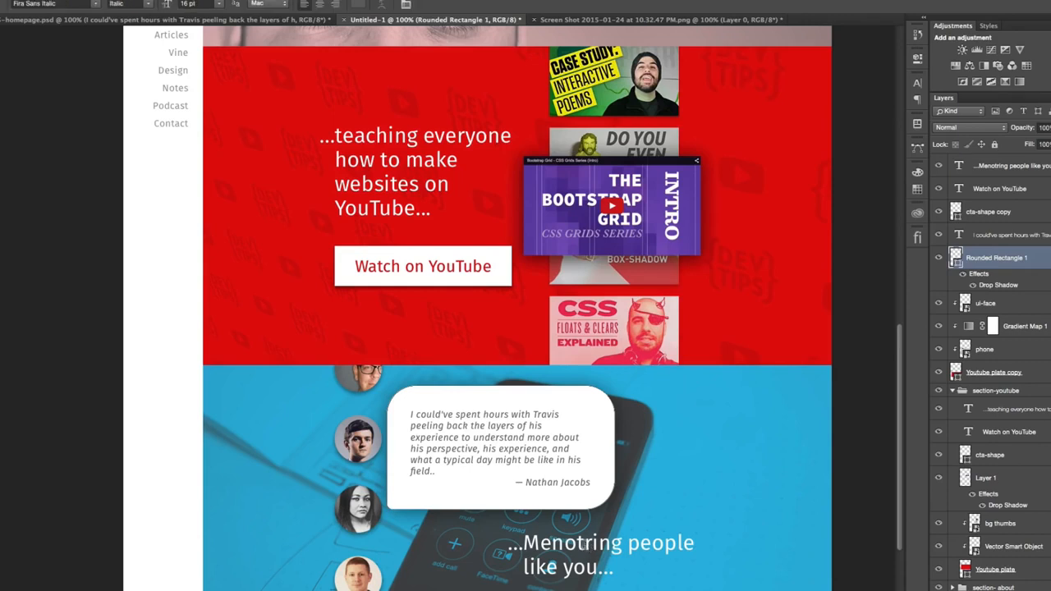
pyautogui.click(579, 549)
pyautogui.press('BackSpace')
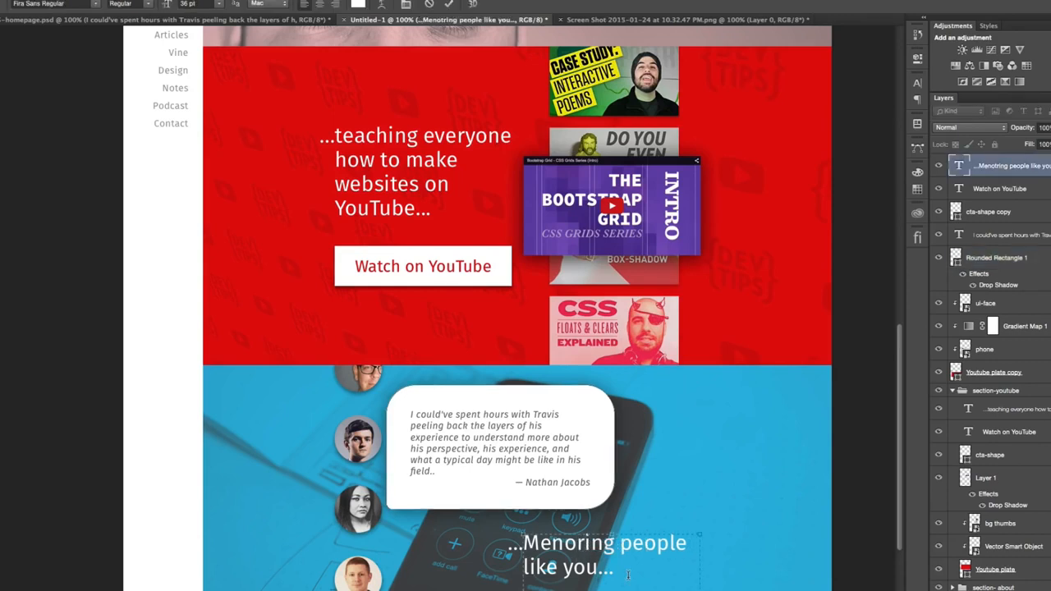
pyautogui.write('t')
pyautogui.hotkey('ctrl', 'Return')
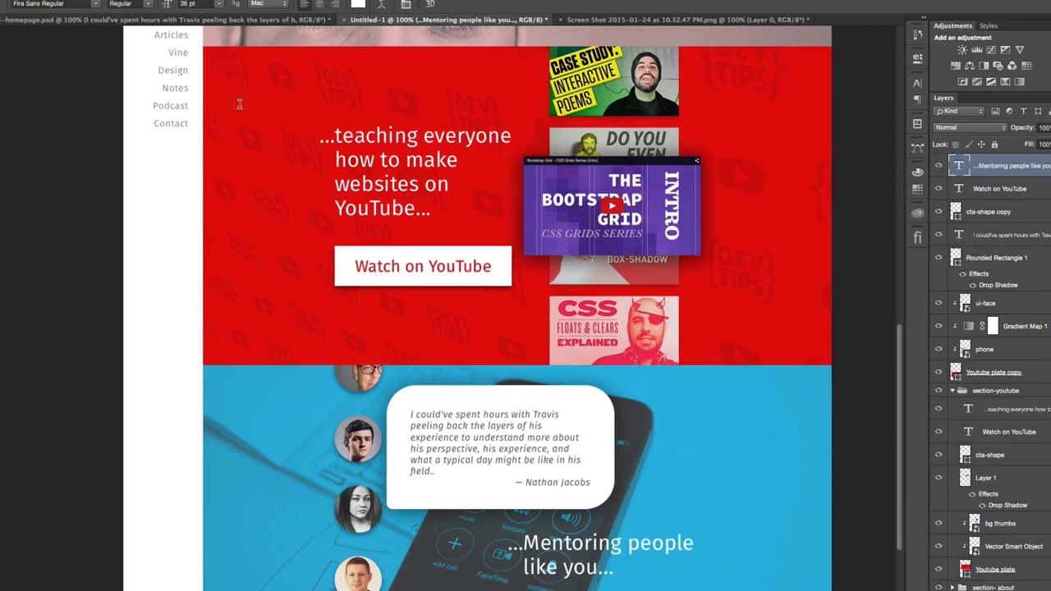
# - Check the mentoring section in the finished reference design and return to Untitled-1 with the Move tool
pyautogui.click(184, 23)
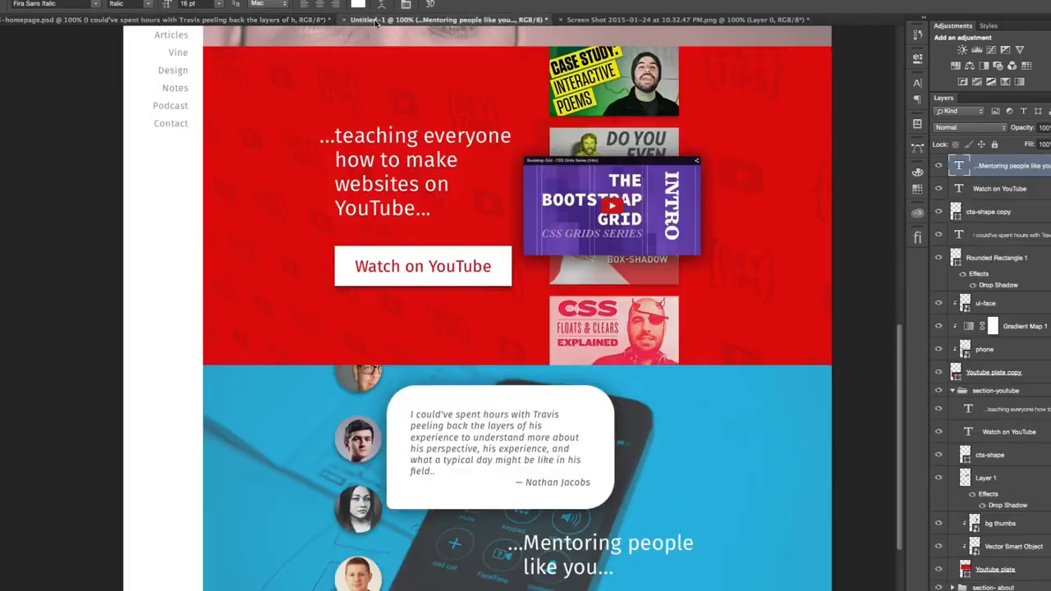
pyautogui.click(375, 20)
pyautogui.press('v')
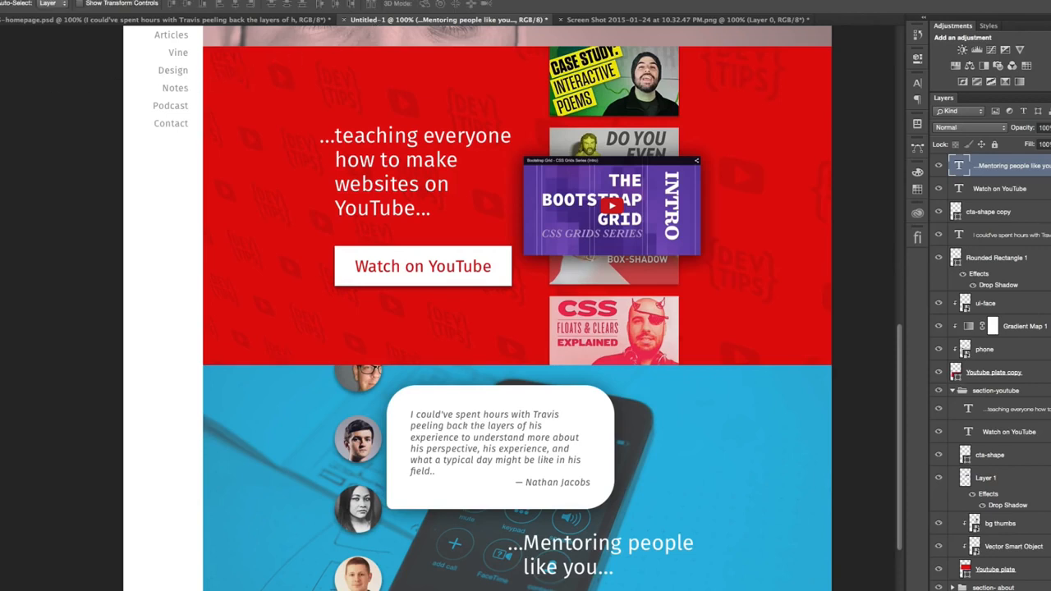
pyautogui.click(1019, 461)
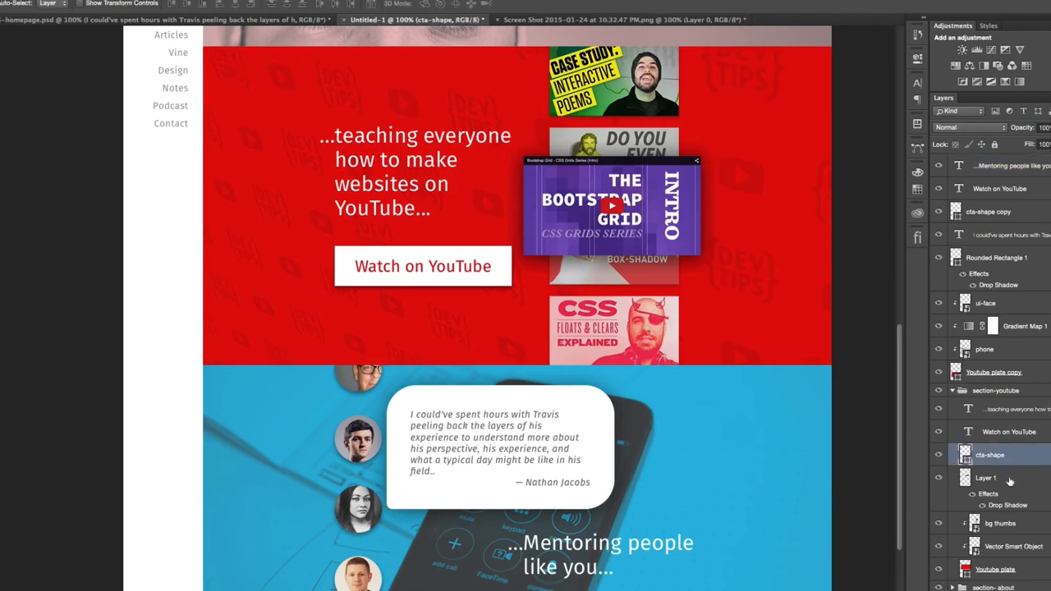
pyautogui.click(1011, 478)
pyautogui.moveTo(740, 531); pyautogui.dragTo(718, 539)
pyautogui.press('super+z')
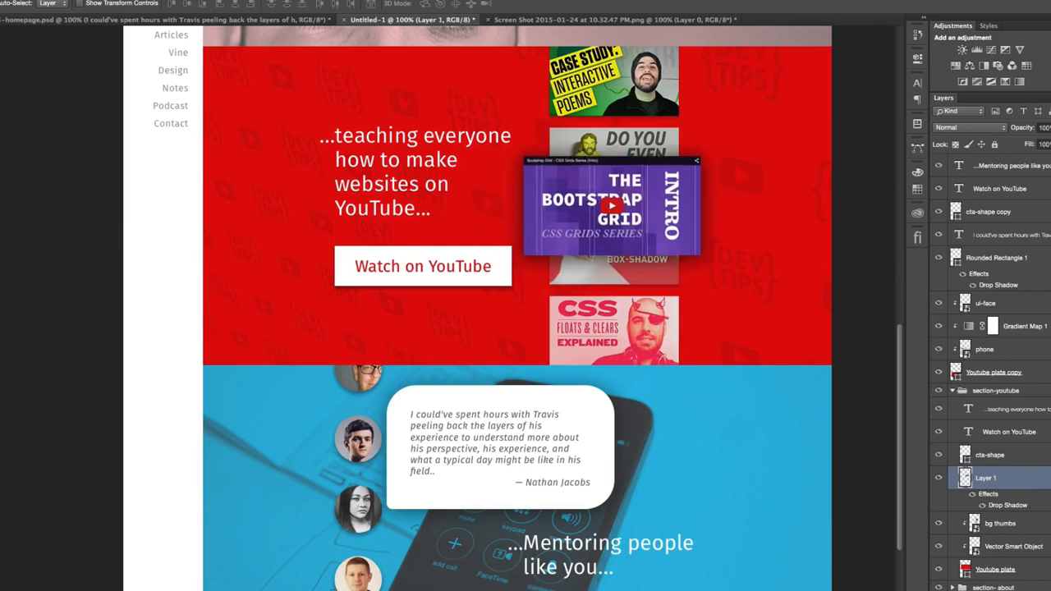
# - Collapse the section-youtube group and move the phone image further down within the blue mentoring section
pyautogui.click(953, 391)
pyautogui.click(984, 349)
pyautogui.moveTo(797, 413); pyautogui.dragTo(784, 465)
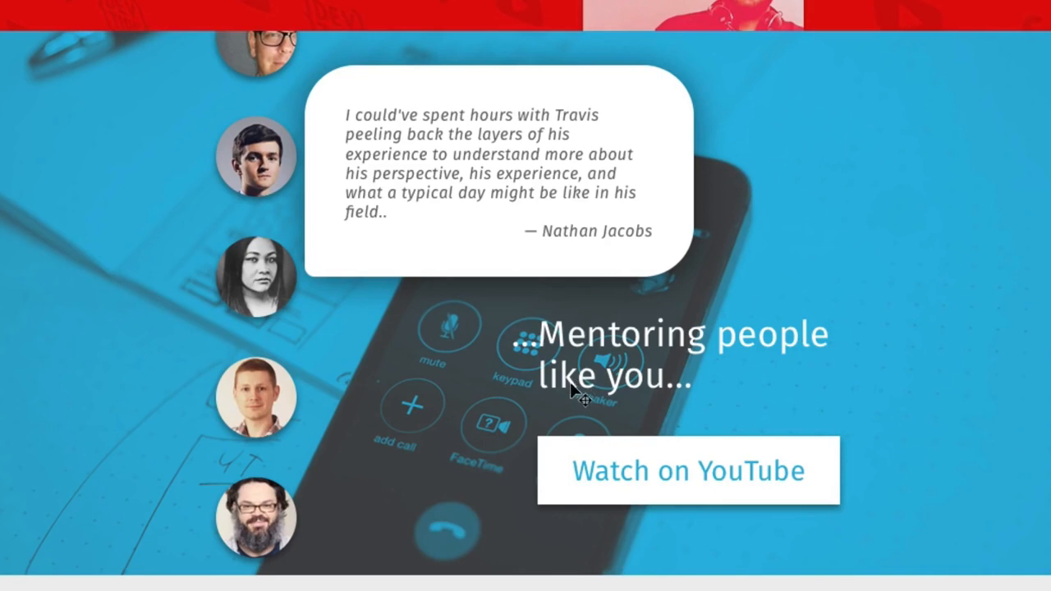
pyautogui.scroll(8, 525, 296)
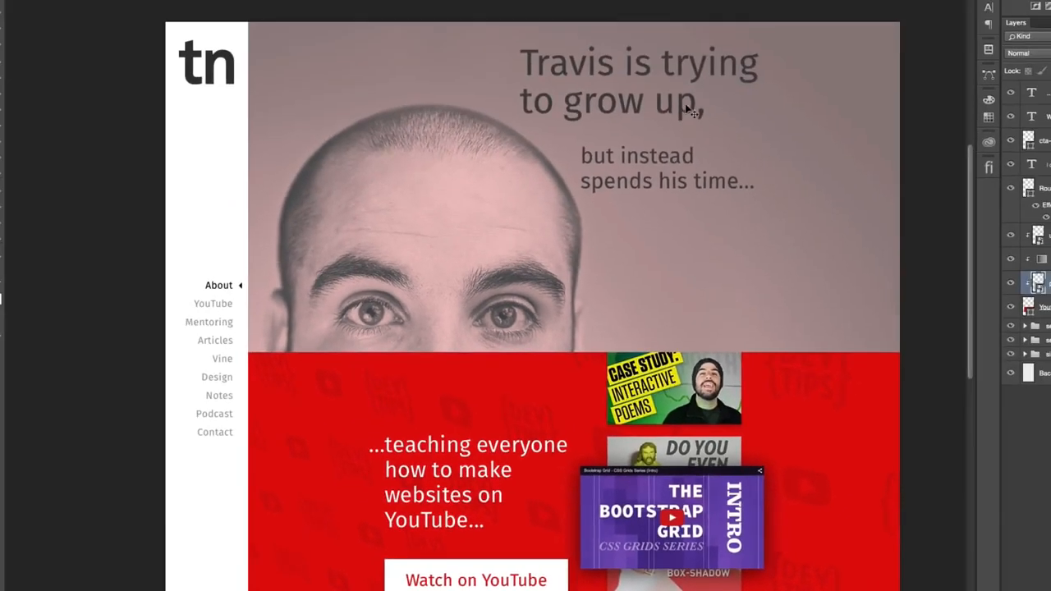
pyautogui.scroll(-3, 658, 115)
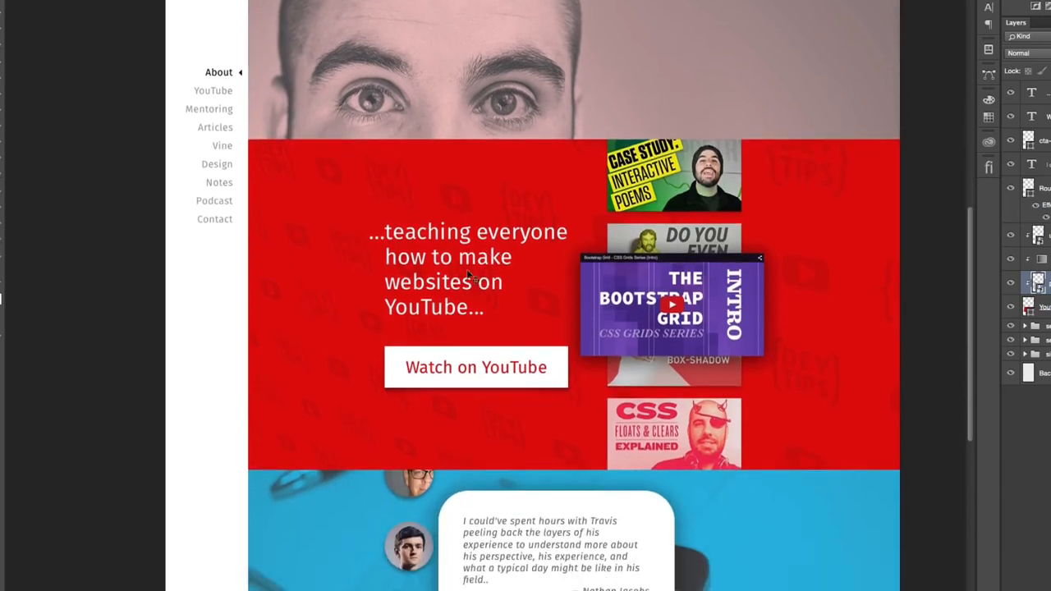
# - Clear the layer style from Rounded Rectangle 1, the testimonial bubble
pyautogui.scroll(-3, 461, 280)
pyautogui.scroll(-3, 460, 281)
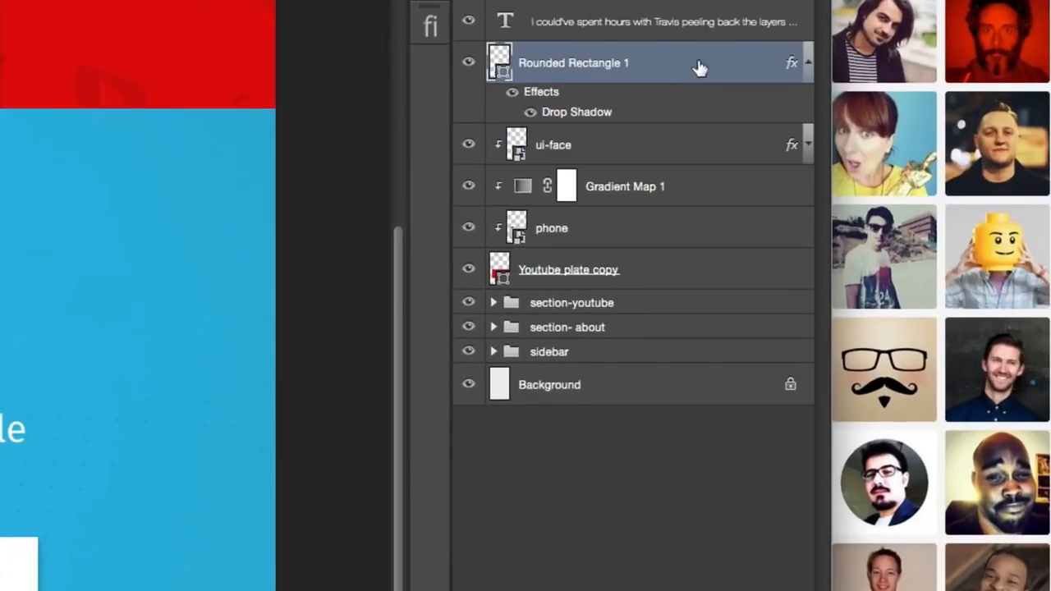
pyautogui.rightClick(697, 61)
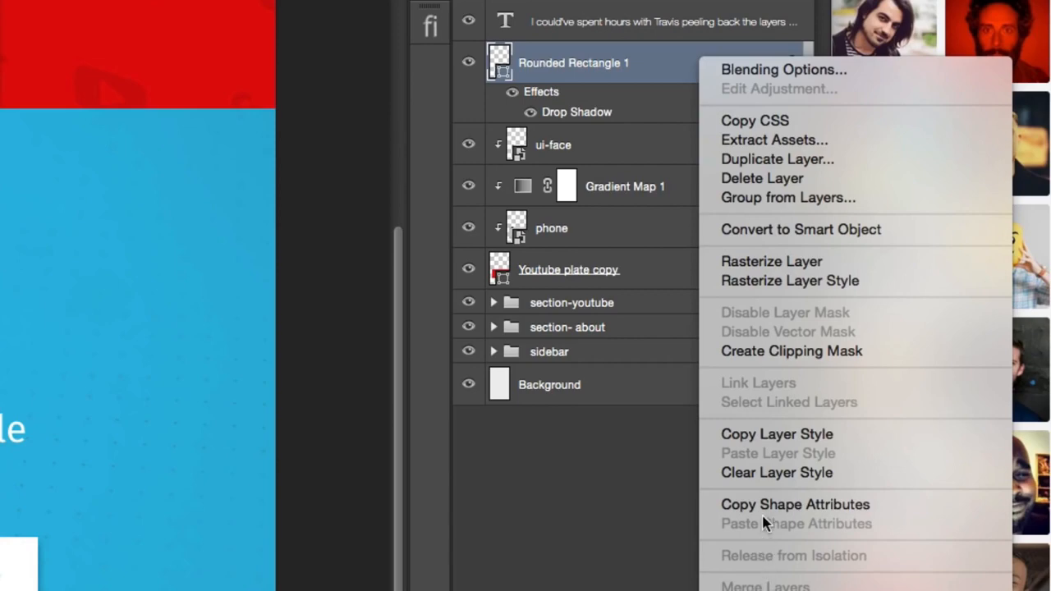
pyautogui.click(784, 474)
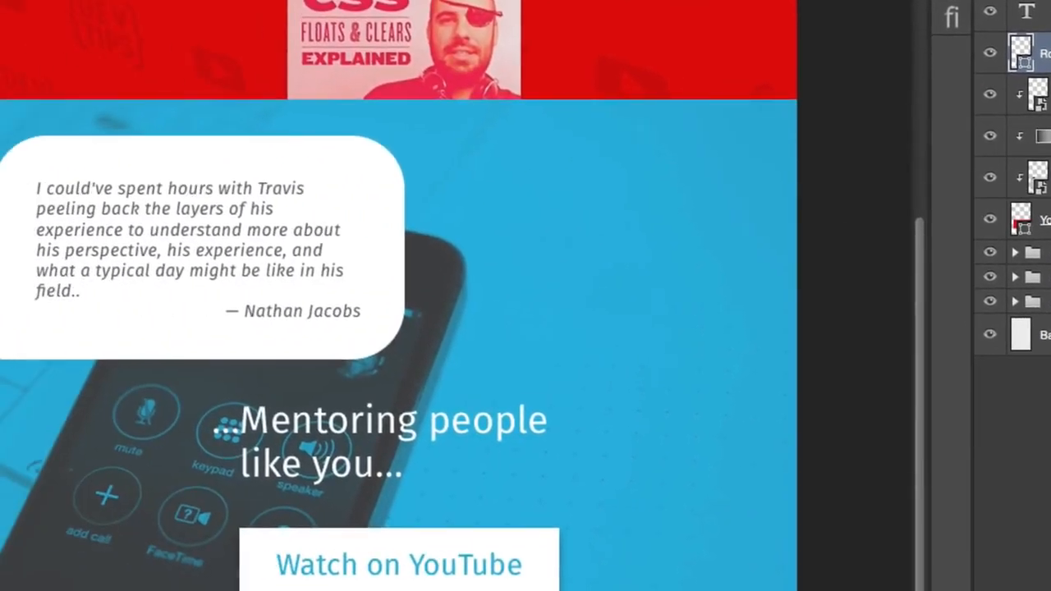
# - Recolour Rounded Rectangle 1 to black 000000 and set its layer Fill to 50%
pyautogui.doubleClick(1020, 52)
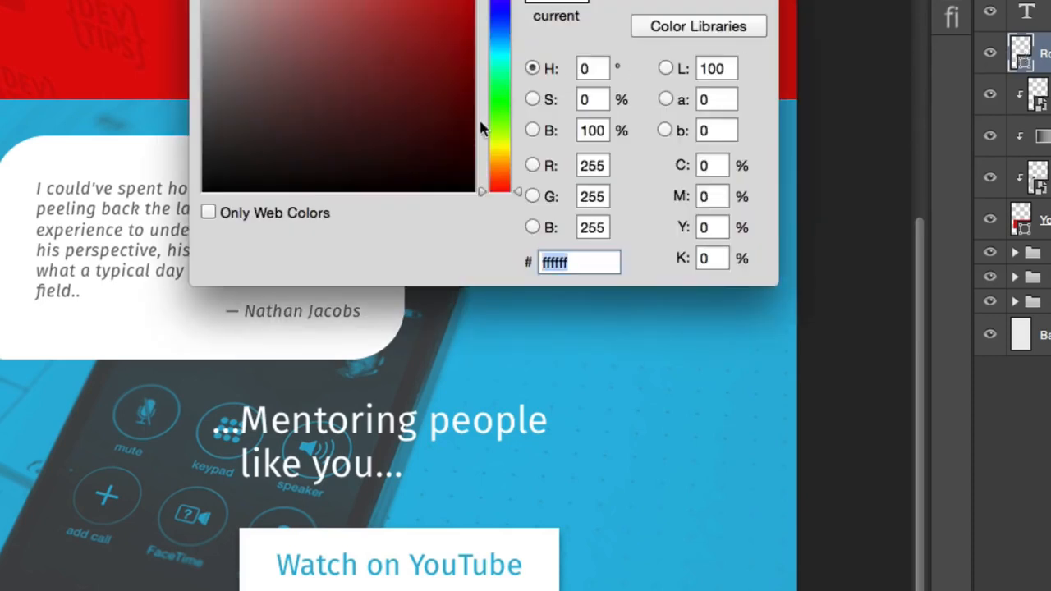
pyautogui.write('000000')
pyautogui.press('Return')
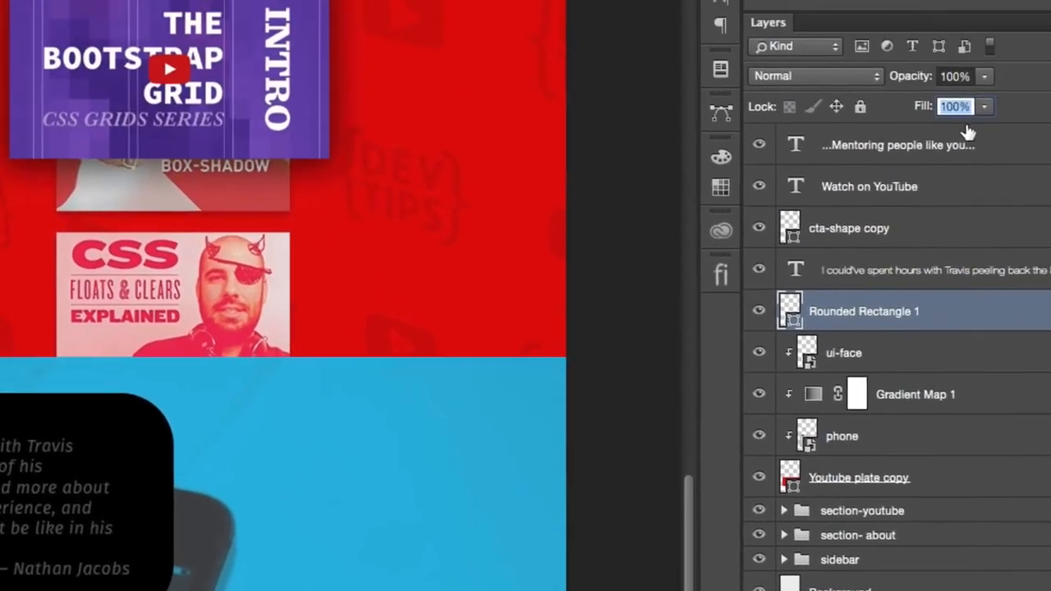
pyautogui.write('50')
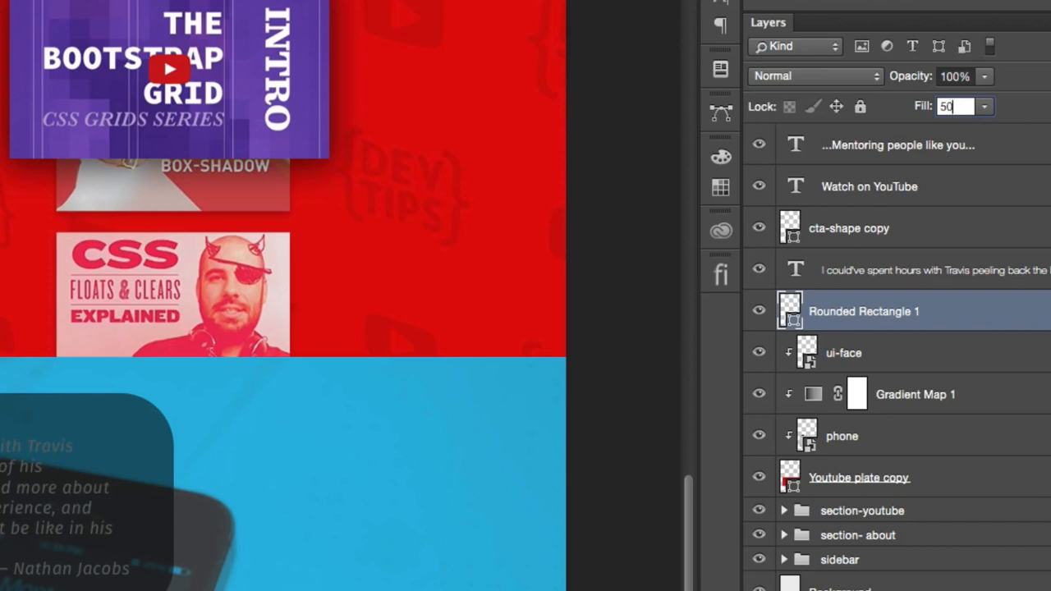
# - Set the testimonial text layer's colour to light grey ccc
pyautogui.click(891, 281)
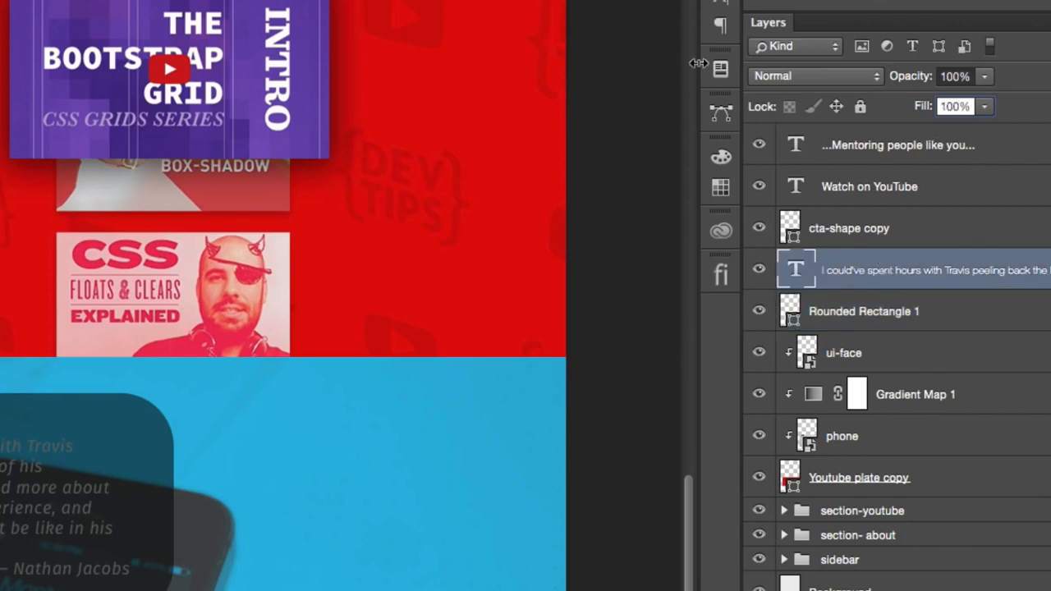
pyautogui.click(721, 5)
pyautogui.click(669, 112)
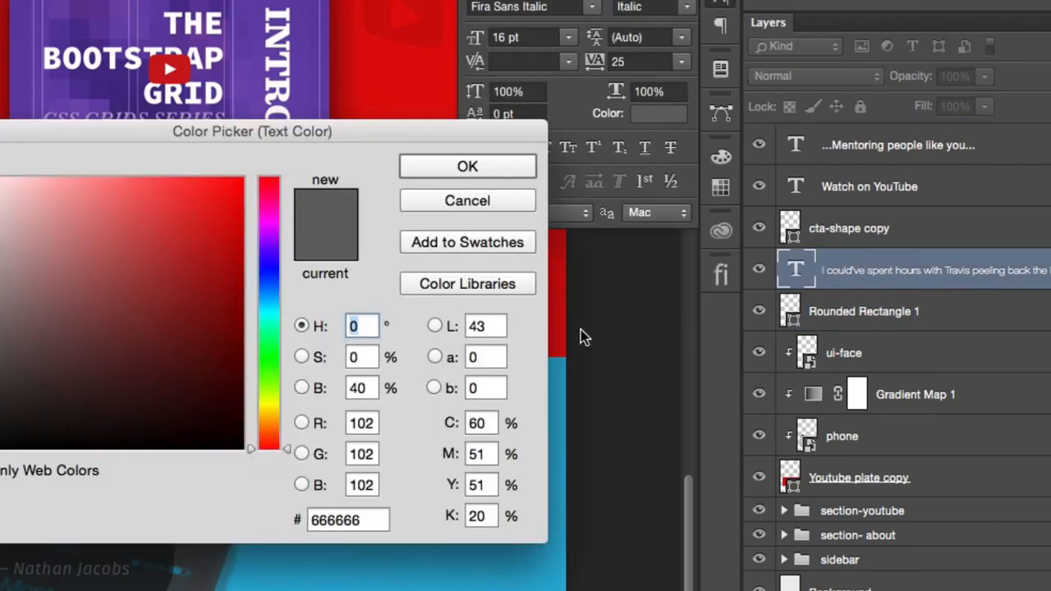
pyautogui.click(337, 518)
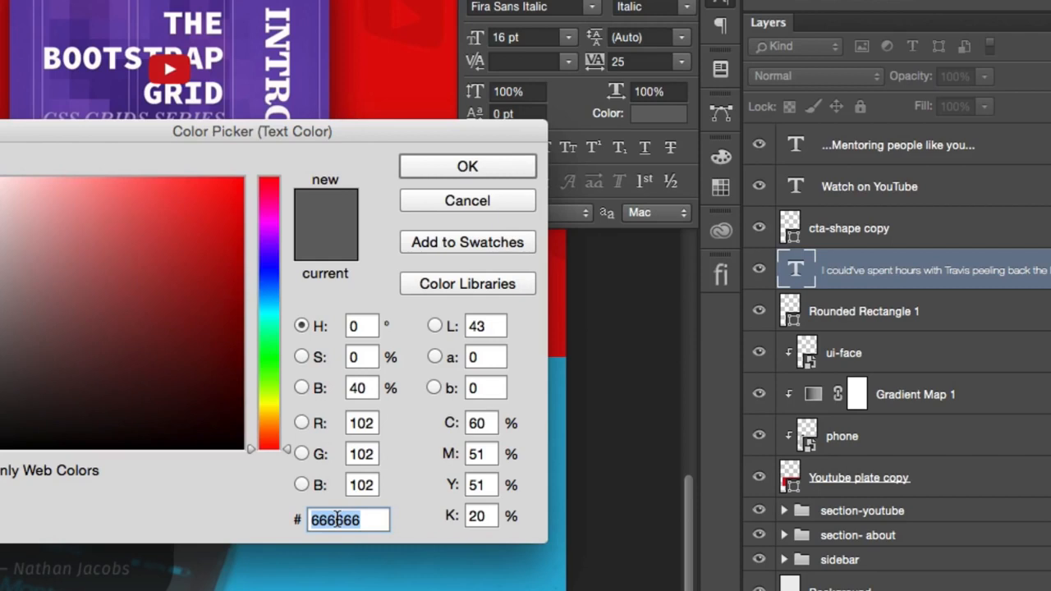
pyautogui.write('ccc')
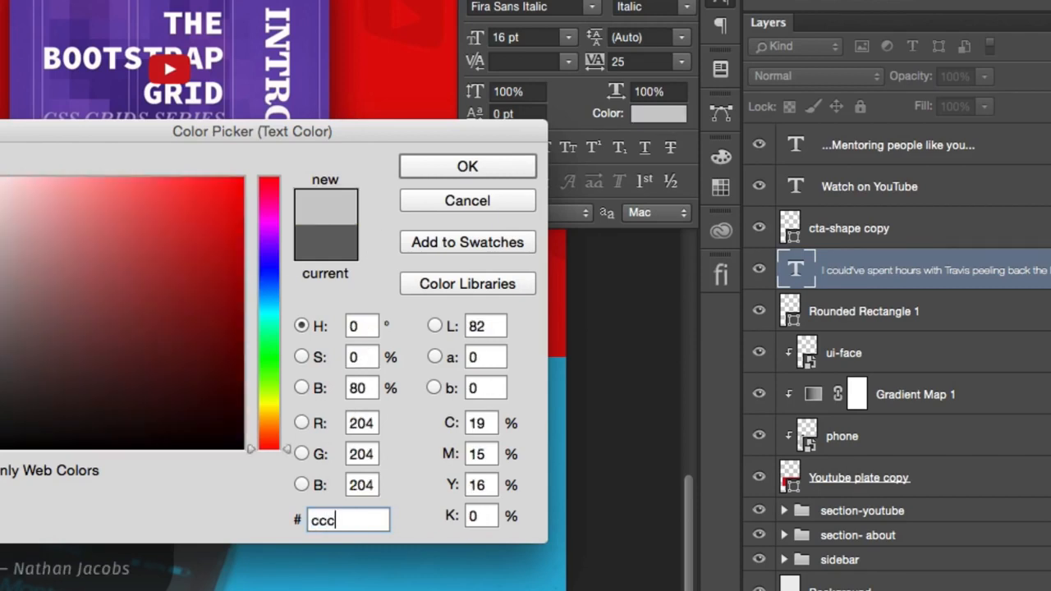
pyautogui.click(481, 175)
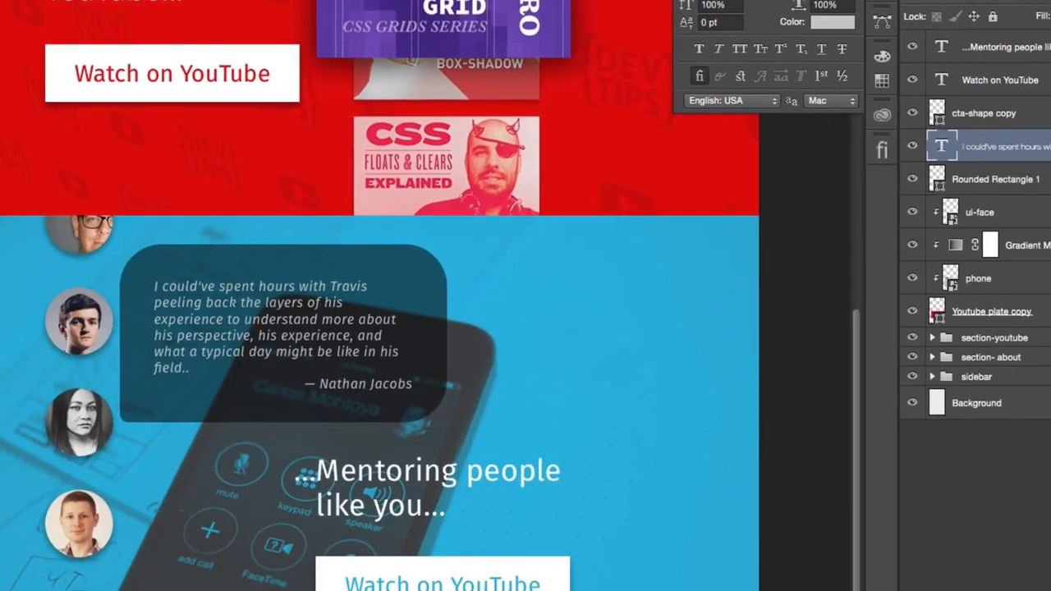
# - Give Rounded Rectangle 1 a solid white stroke and return to the Move tool
pyautogui.click(938, 185)
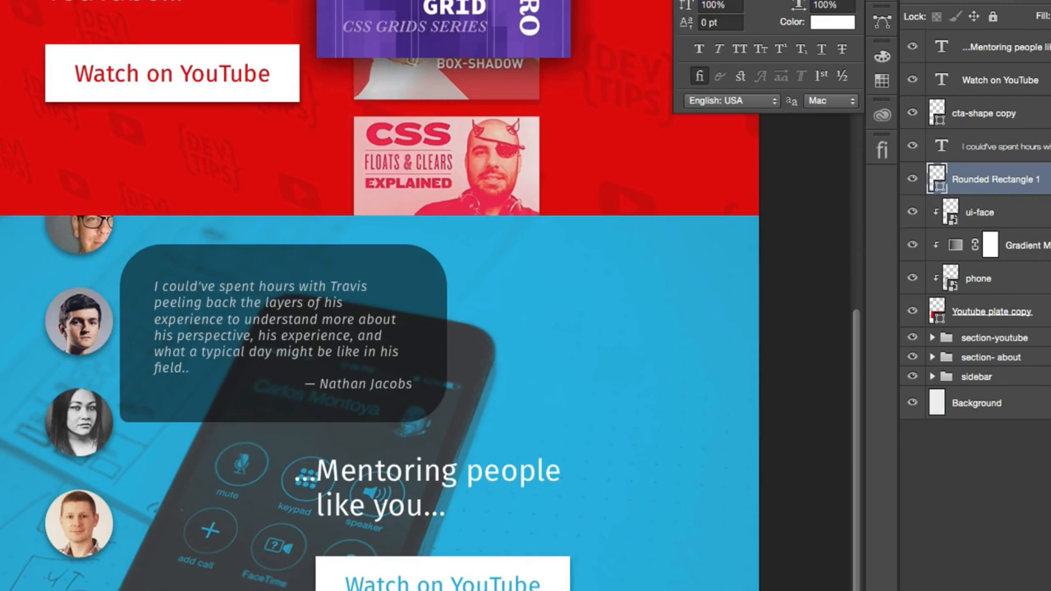
pyautogui.press('u')
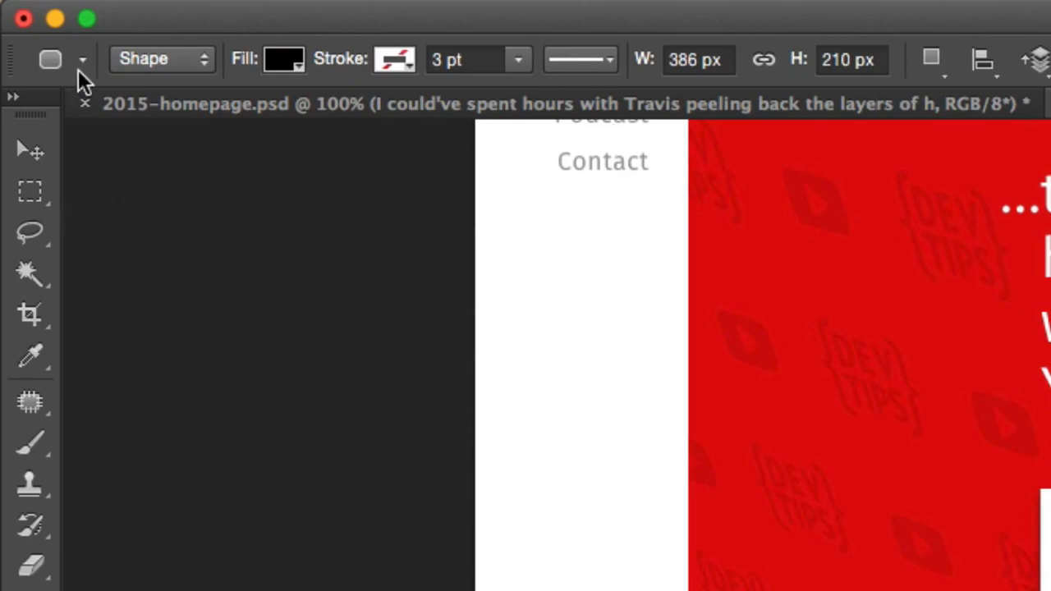
pyautogui.scroll(1, 123, 50)
pyautogui.click(394, 59)
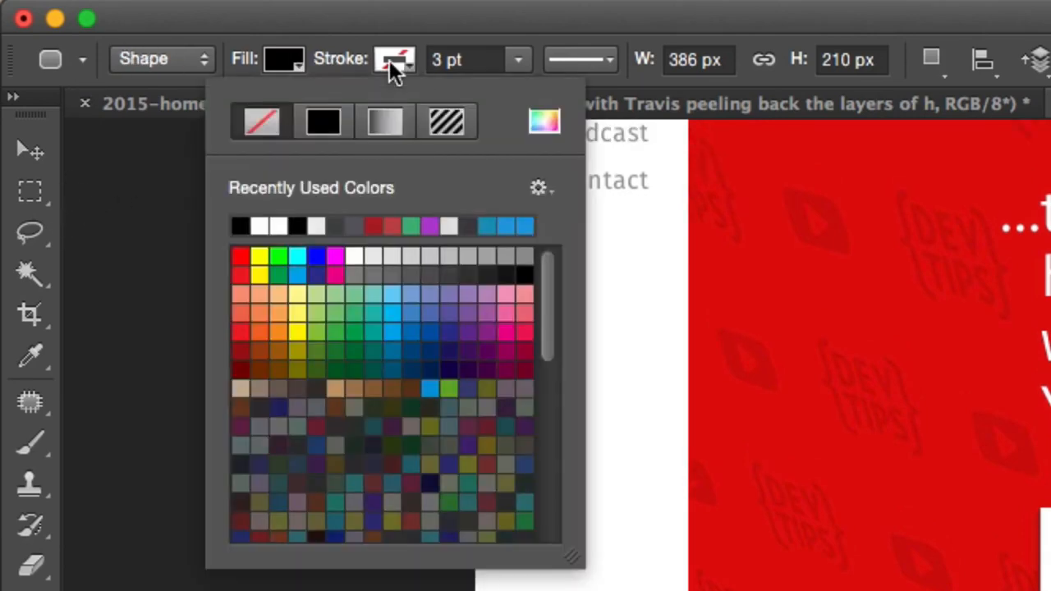
pyautogui.click(321, 129)
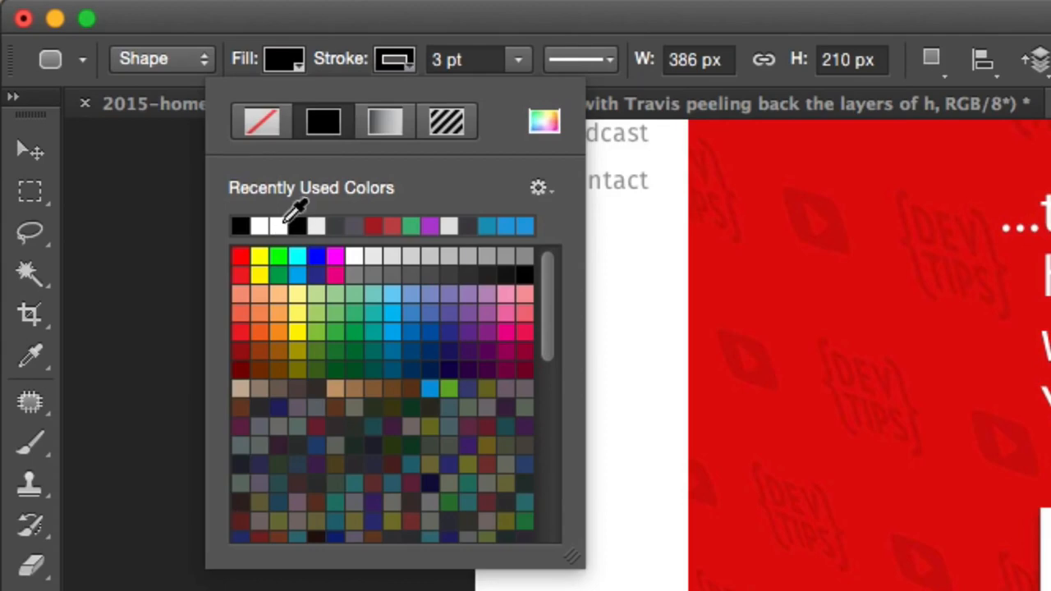
pyautogui.click(39, 144)
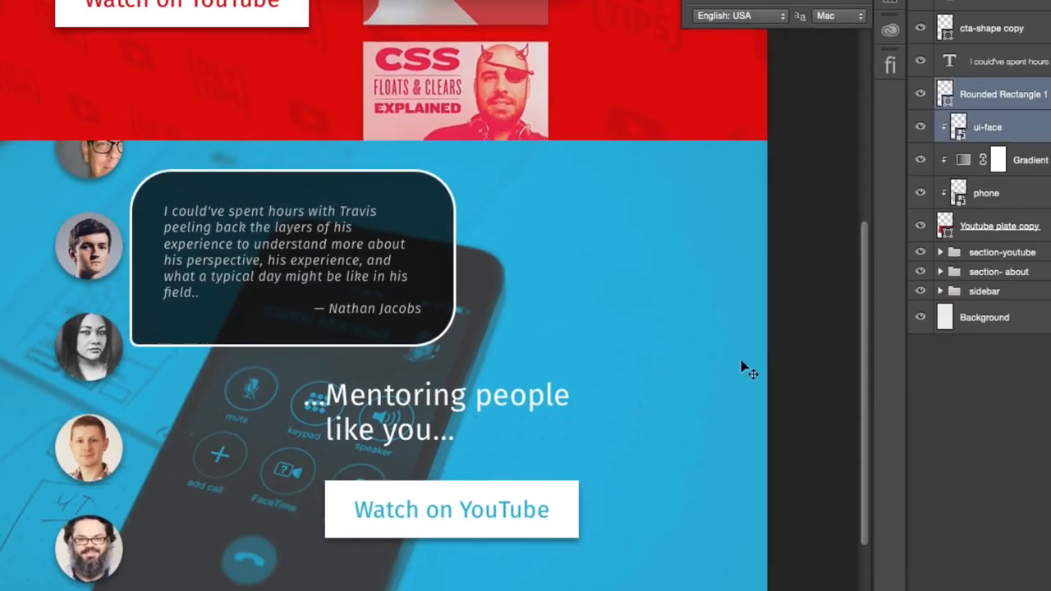
# - Add the testimonial text layer to the selected Rounded Rectangle 1 and ui-face layers and nudge all three slightly upward
pyautogui.moveTo(641, 436); pyautogui.dragTo(641, 421)
pyautogui.press('super+z')
pyautogui.keyDown('shift'); pyautogui.click(983, 64); pyautogui.keyUp('shift')
pyautogui.moveTo(704, 365)
pyautogui.mouseDown()
pyautogui.moveTo(704, 354)
pyautogui.moveTo(703, 367)
pyautogui.mouseUp()
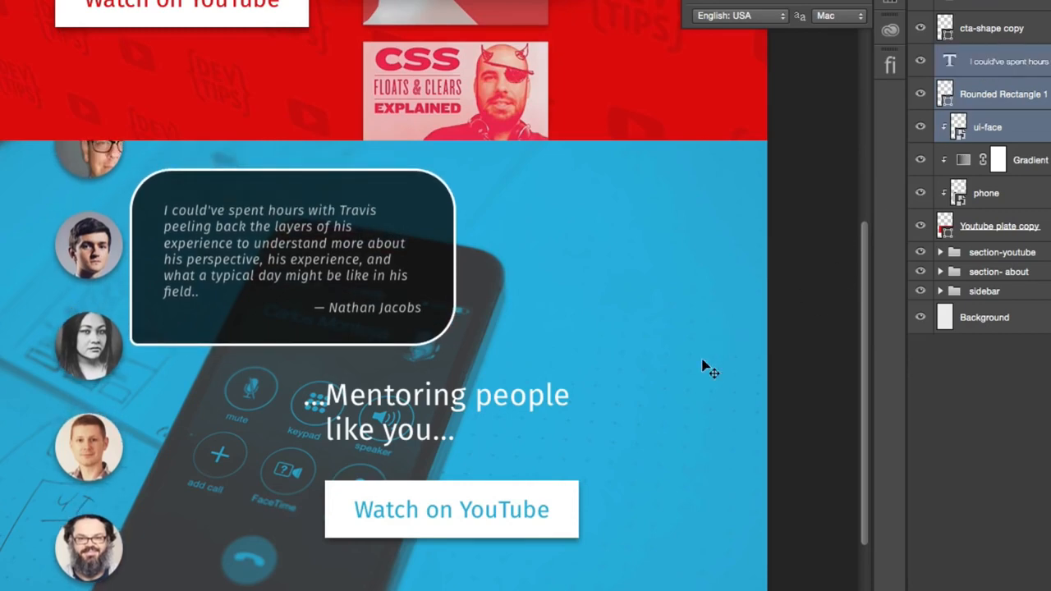
# - Review the homepage mockup from the about section down to the end of the blue mentoring section
pyautogui.scroll(5, 558, 312)
pyautogui.scroll(-7, 564, 309)
pyautogui.scroll(3, 563, 310)
pyautogui.scroll(-6, 563, 310)
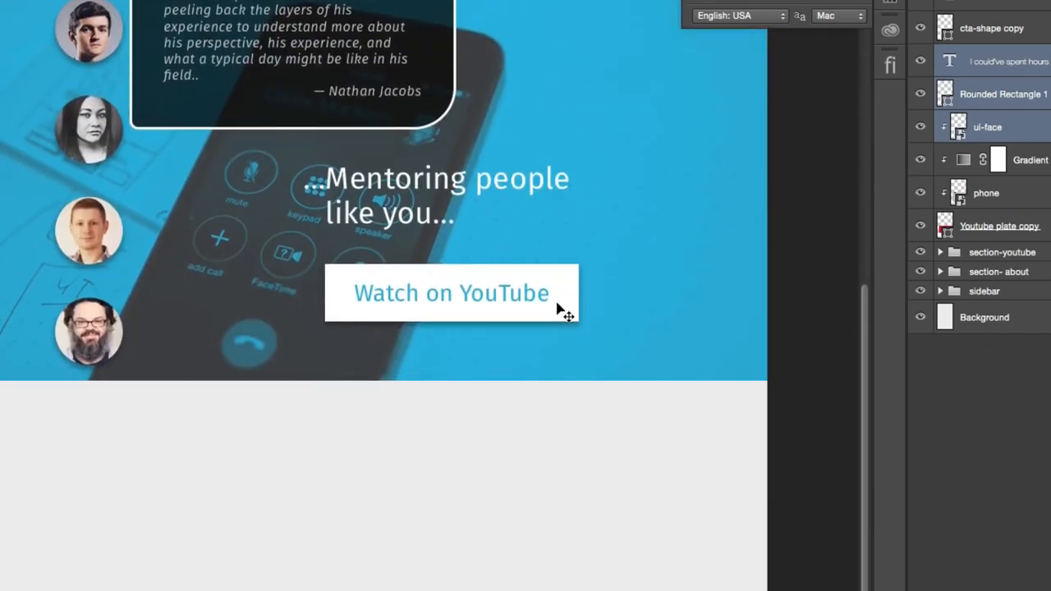
pyautogui.scroll(-3, 558, 310)
pyautogui.scroll(16, 558, 309)
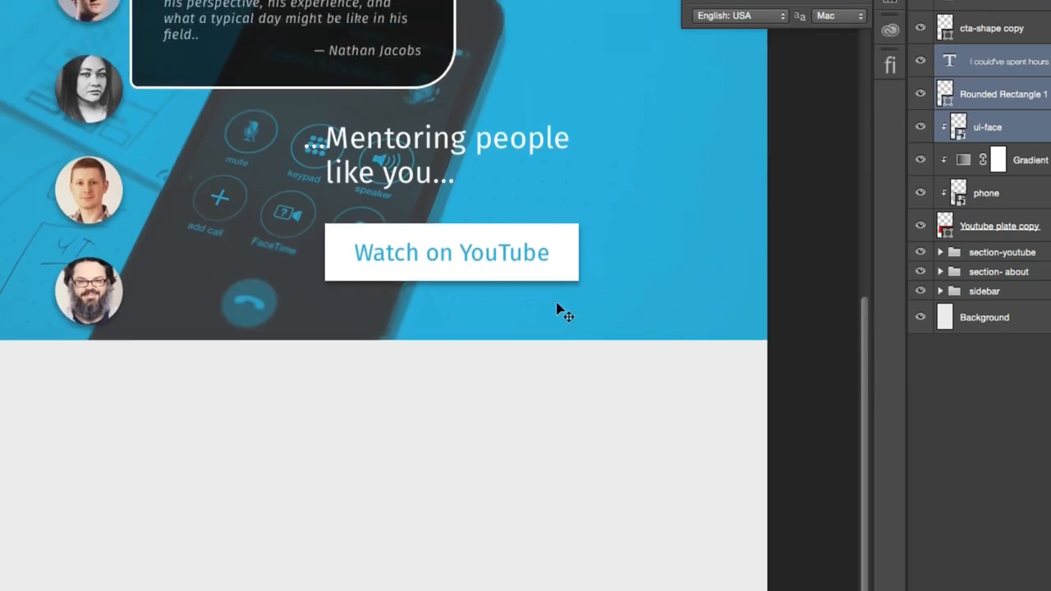
pyautogui.scroll(6, 559, 310)
pyautogui.scroll(-4, 561, 307)
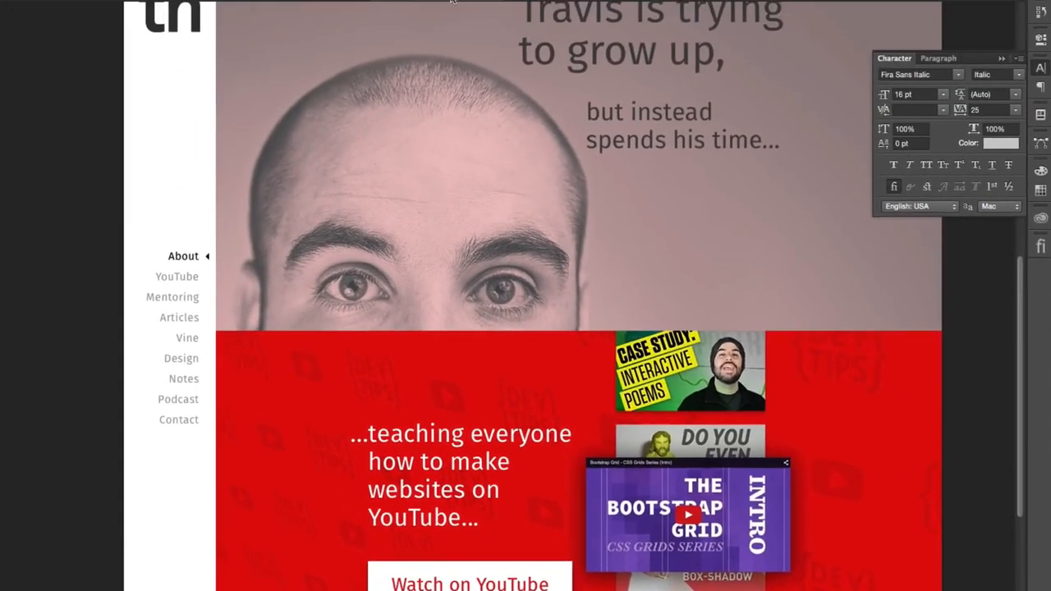
# - Save the document as tn-2015-2.psd in Photoshop format with layers kept, and hide the Character settings
pyautogui.press('super+shift+s')
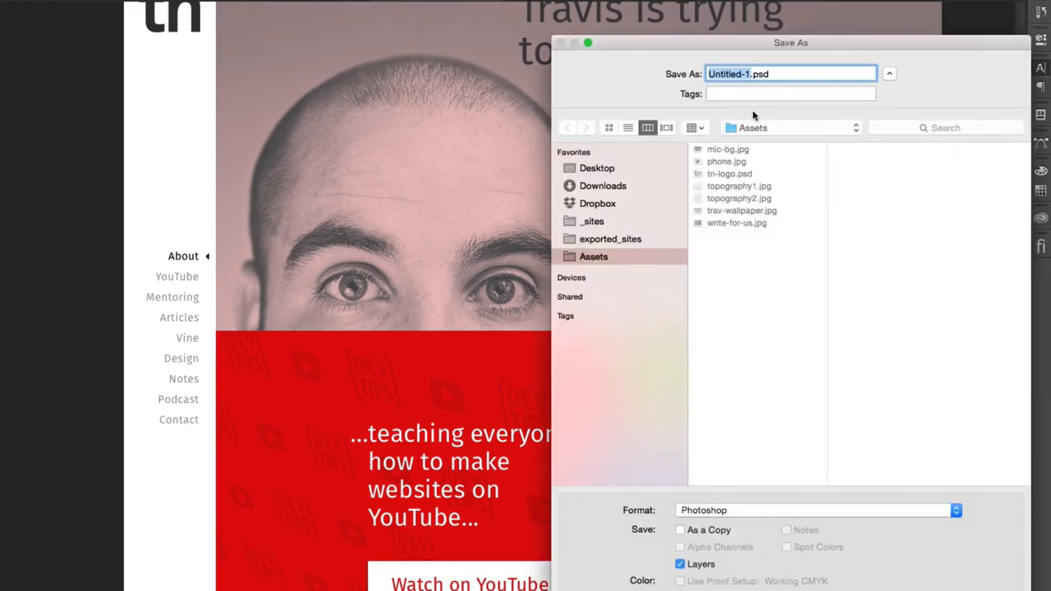
pyautogui.write('tn-2015-2')
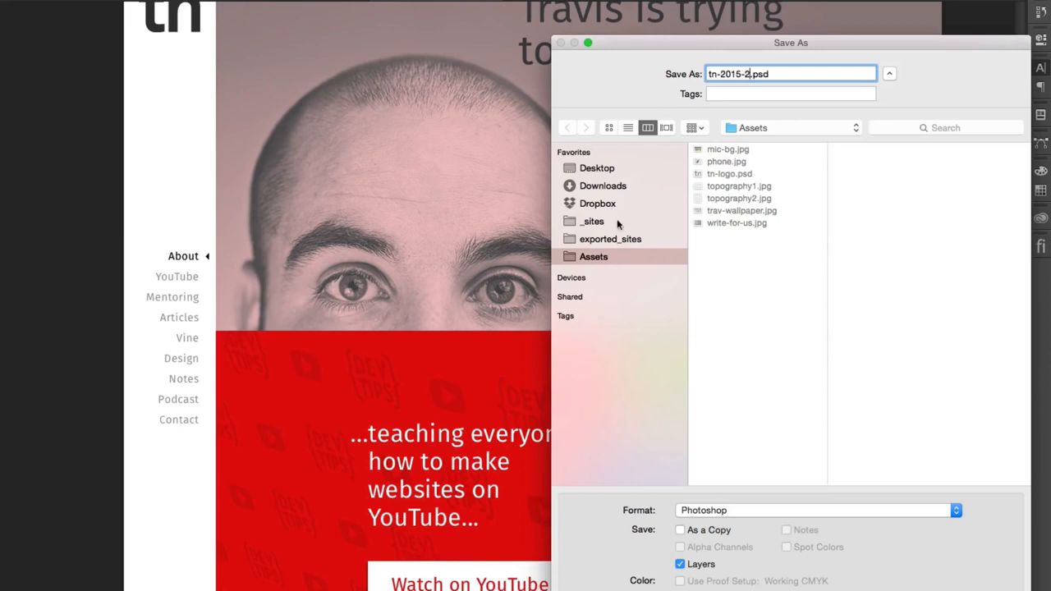
pyautogui.press('Return')
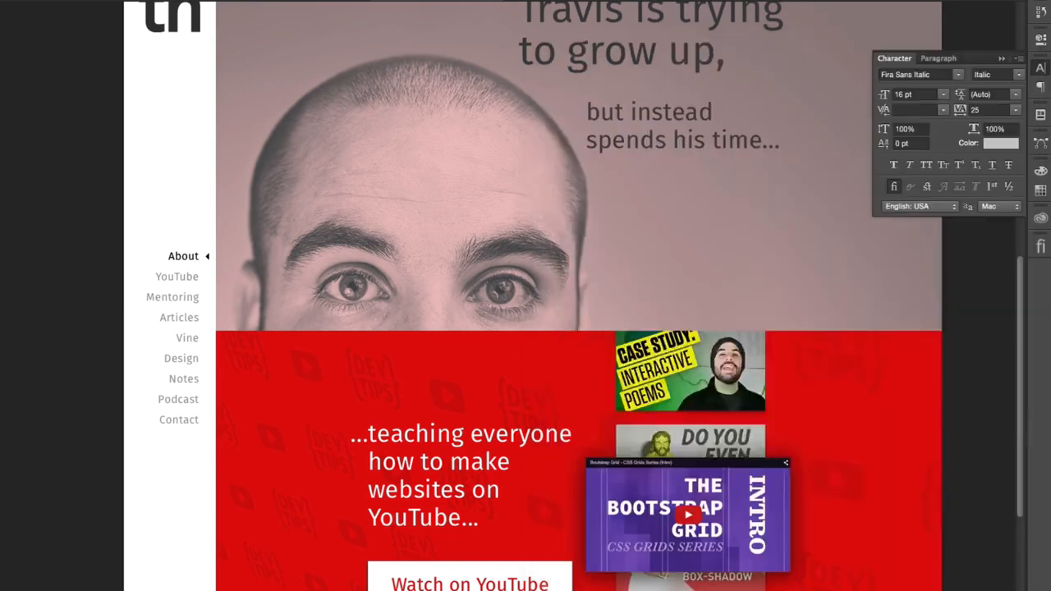
pyautogui.click(957, 371)
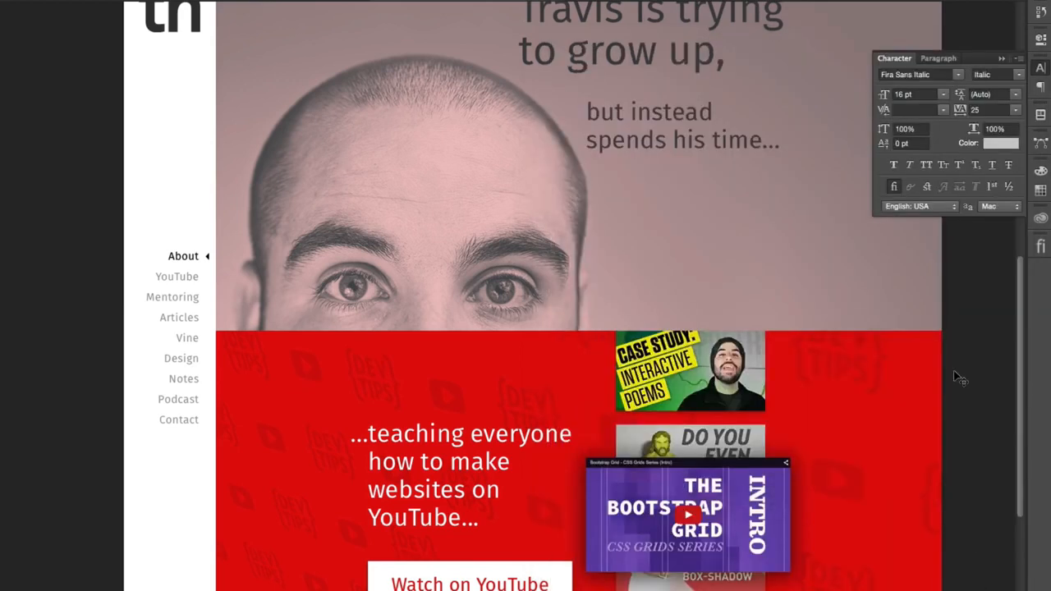
pyautogui.click(1040, 69)
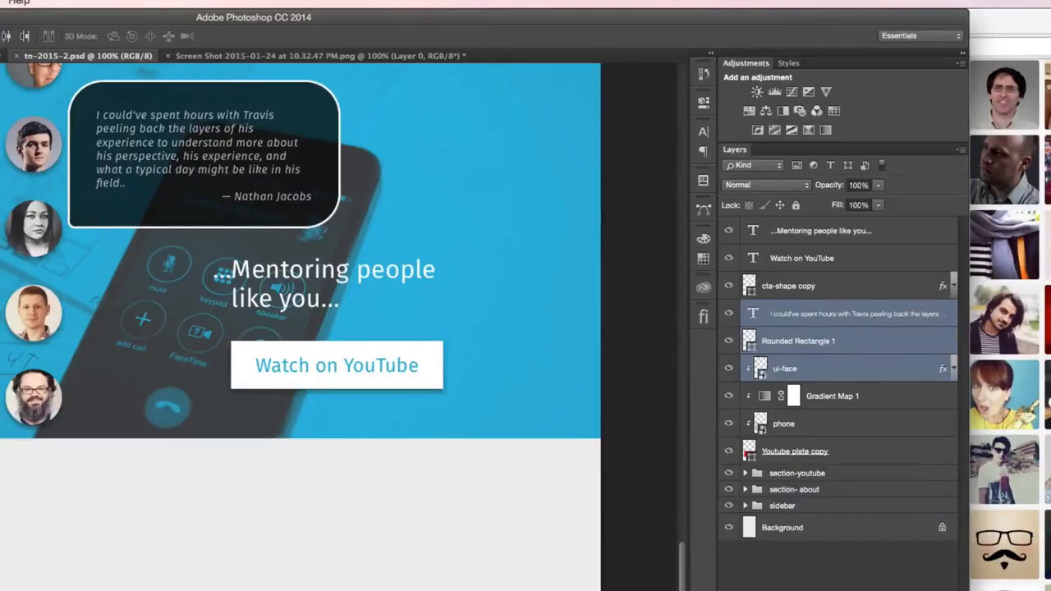
# - Close the uifaces.com browser window and check the section order in the wireframe sketch IMG_0209.JPG
pyautogui.press('super+Tab')
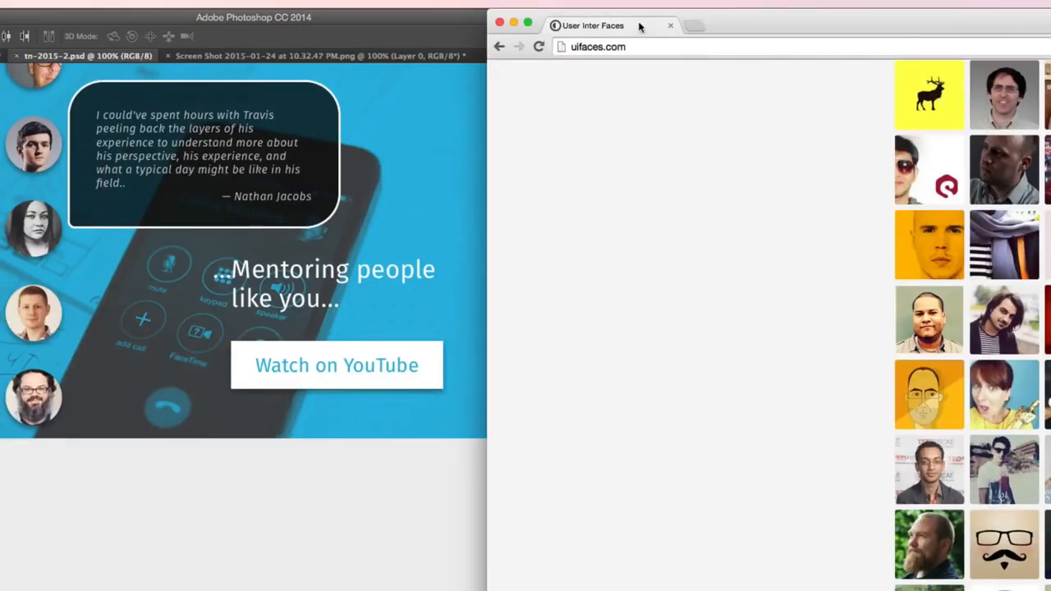
pyautogui.click(499, 24)
pyautogui.moveTo(934, 302)
pyautogui.mouseDown()
pyautogui.moveTo(747, 186)
pyautogui.moveTo(710, 71)
pyautogui.moveTo(695, 65)
pyautogui.mouseUp()
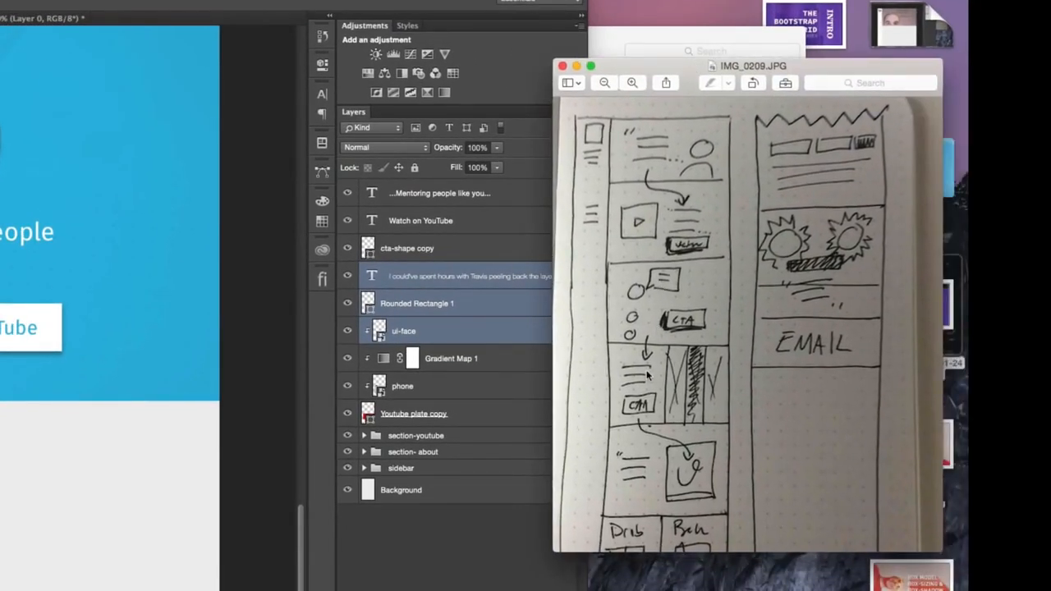
pyautogui.scroll(-3, 648, 375)
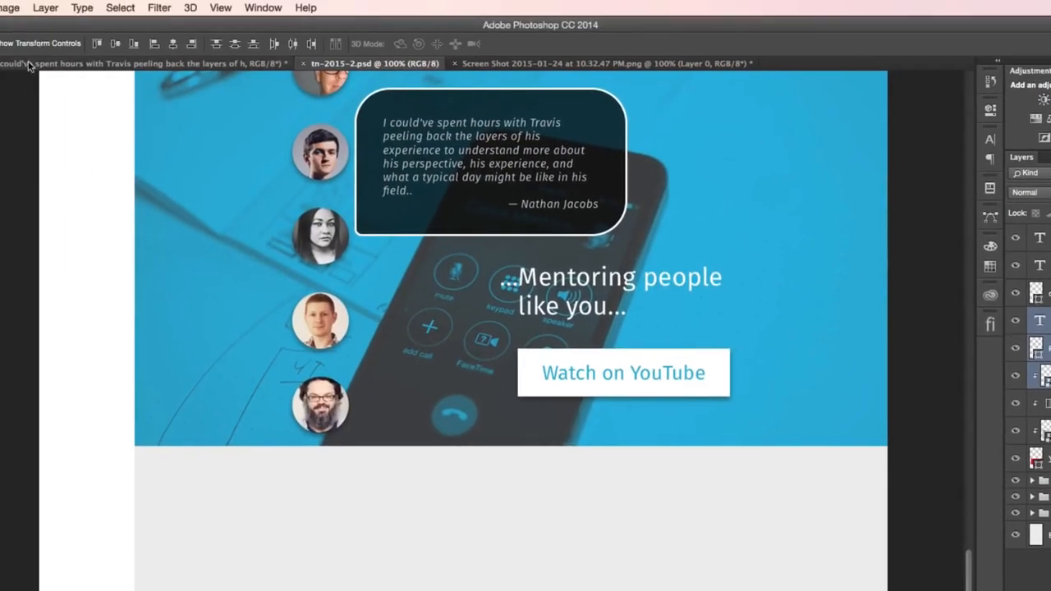
# - Examine the writing and designing articles section in the finished reference design, and return to tn-2015-2.psd
pyautogui.click(29, 64)
pyautogui.scroll(-10, 632, 226)
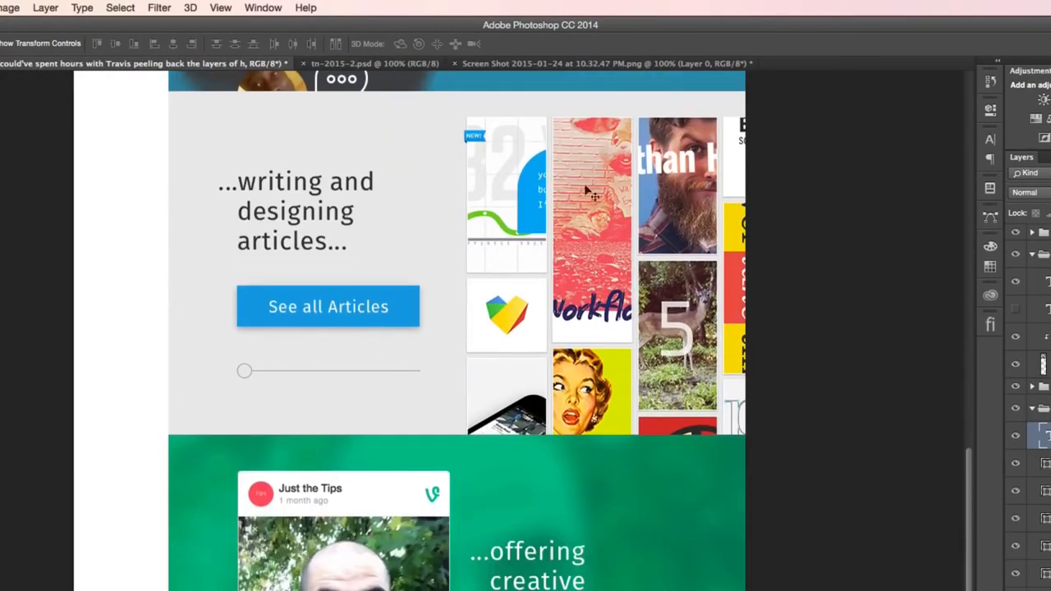
pyautogui.scroll(3, 427, 217)
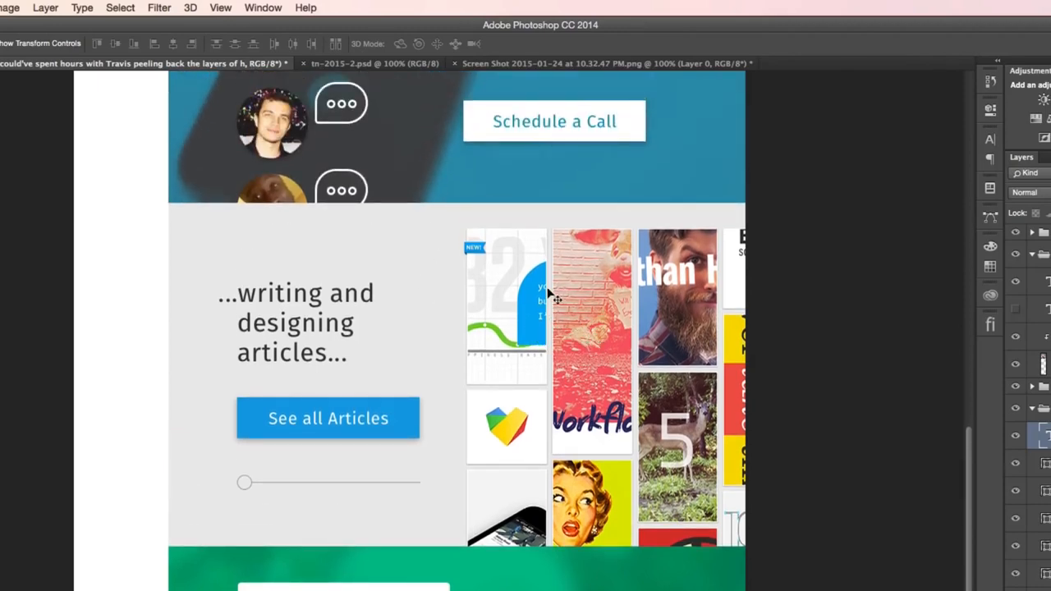
pyautogui.click(377, 63)
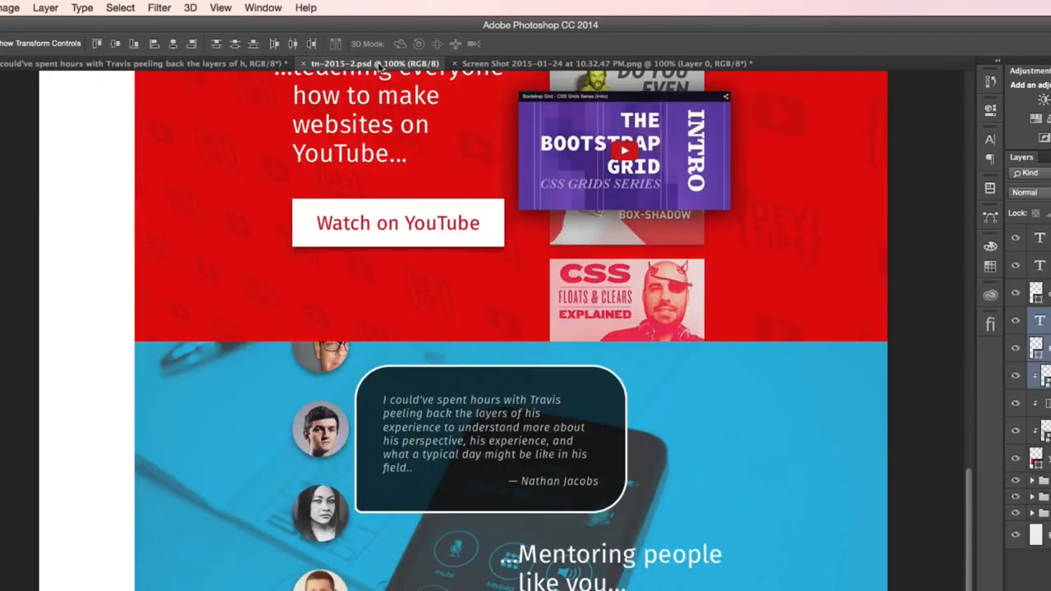
# - Group all mentoring section layers, from Youtube plate copy up to the "...Mentoring people like you..." heading
pyautogui.scroll(-6, 586, 419)
pyautogui.scroll(-3, 586, 418)
pyautogui.press('super+minus')
pyautogui.press('super+minus')
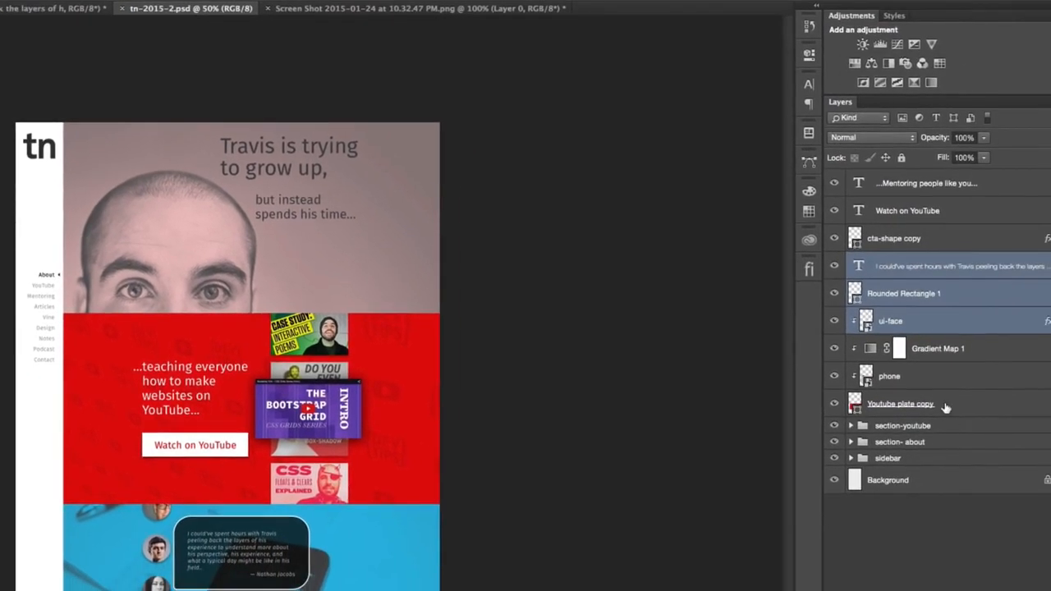
pyautogui.click(946, 407)
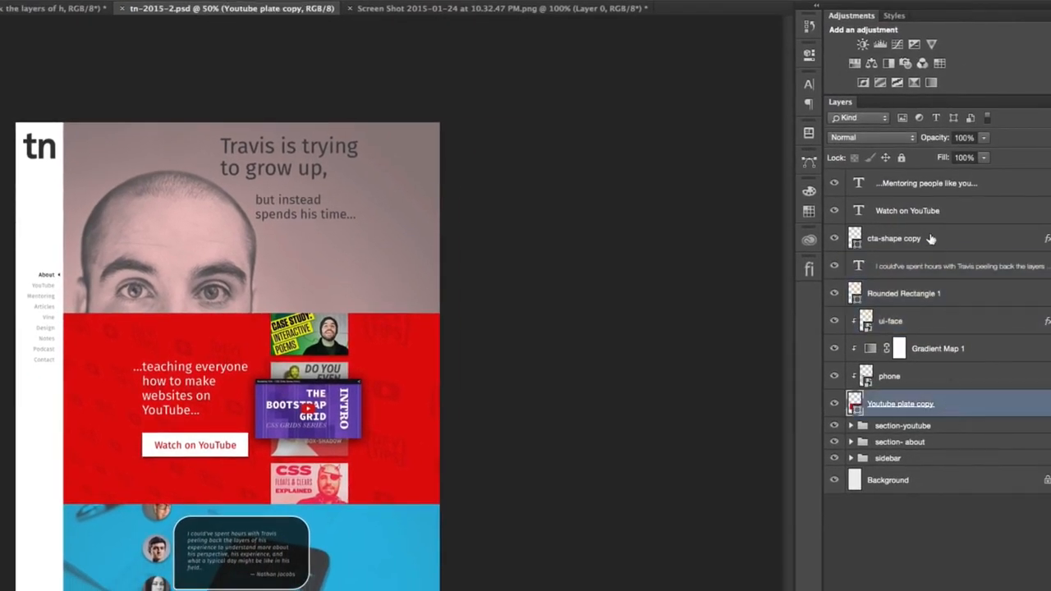
pyautogui.keyDown('shift'); pyautogui.click(1020, 186); pyautogui.keyUp('shift')
pyautogui.hotkey('ctrl', 'g')
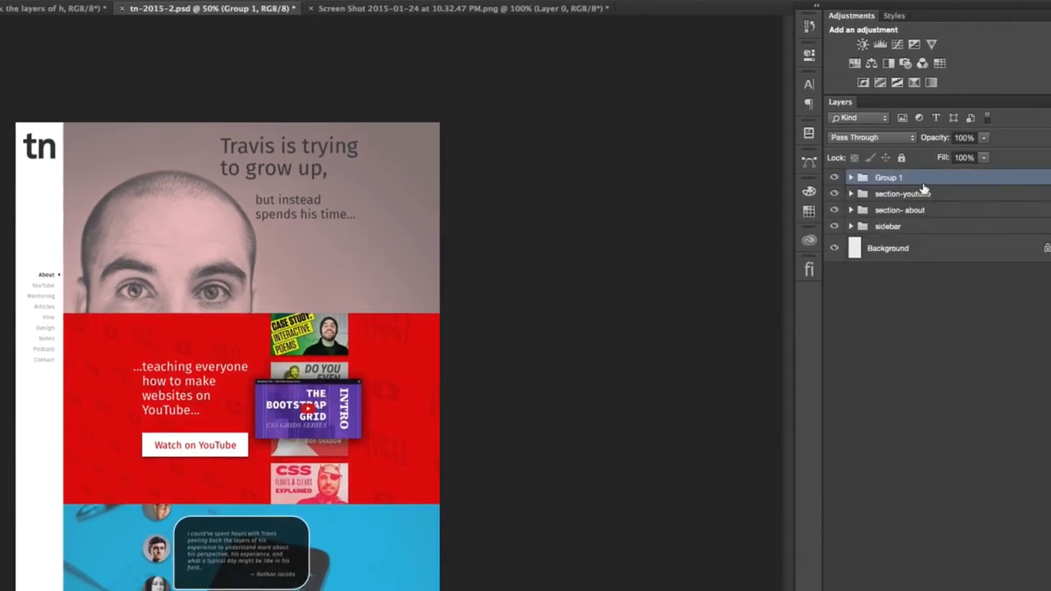
# - Rename the new layer group as "section- mentoring"
pyautogui.doubleClick(884, 177)
pyautogui.write('section- mentoring')
pyautogui.press('Return')
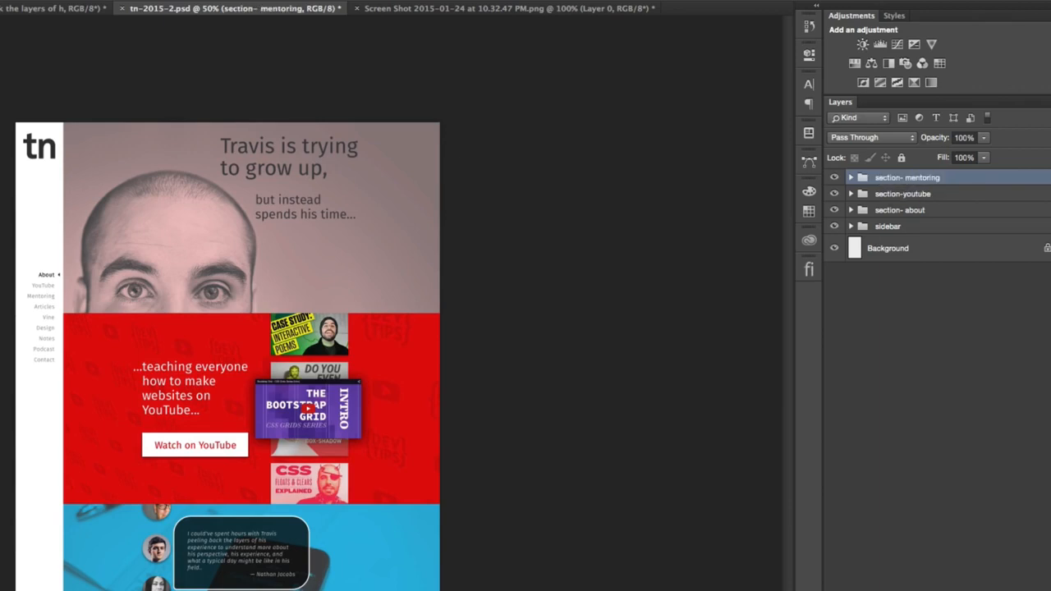
# - Try to reorder the page by moving the YouTube section down and the mentoring section up, and undo the moves
pyautogui.click(906, 197)
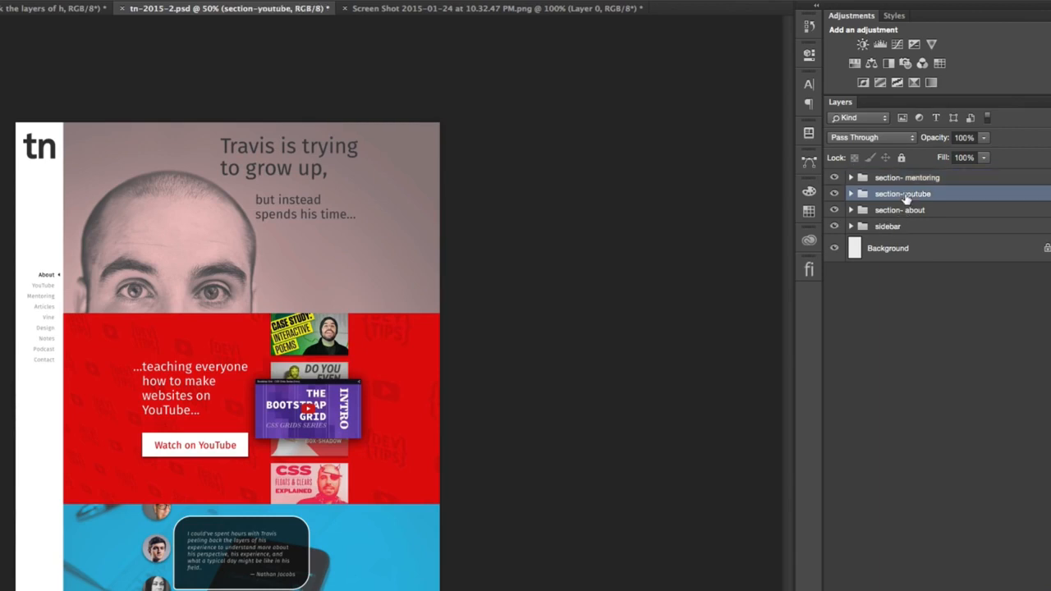
pyautogui.moveTo(397, 405); pyautogui.dragTo(399, 590)
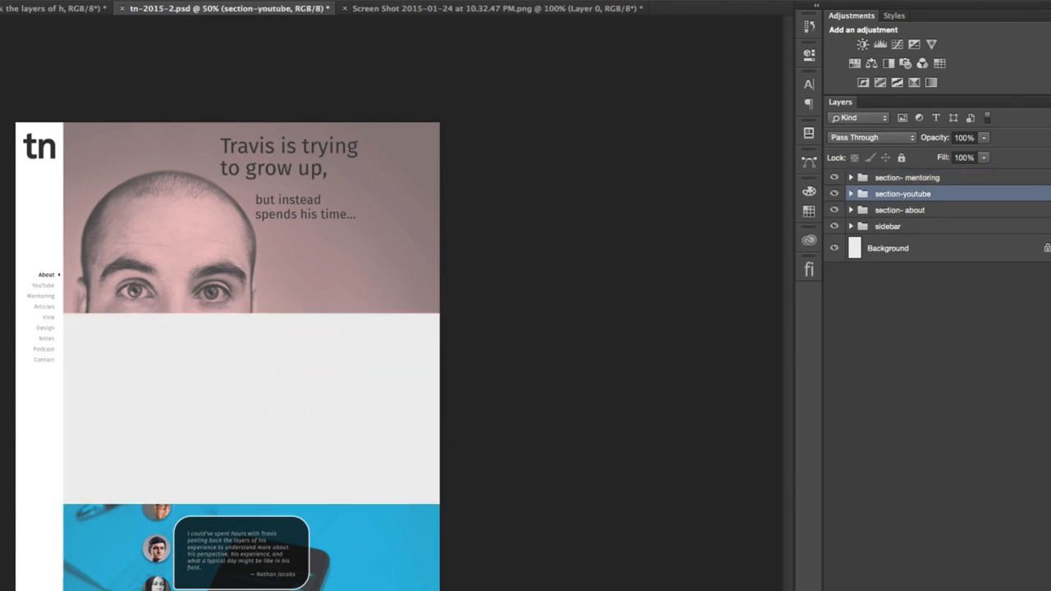
pyautogui.click(949, 177)
pyautogui.moveTo(465, 571); pyautogui.dragTo(469, 382)
pyautogui.press('Up')
pyautogui.press('Up')
pyautogui.press('Up')
pyautogui.press('Up')
pyautogui.press('Down')
pyautogui.hotkey('ctrl', 'z')
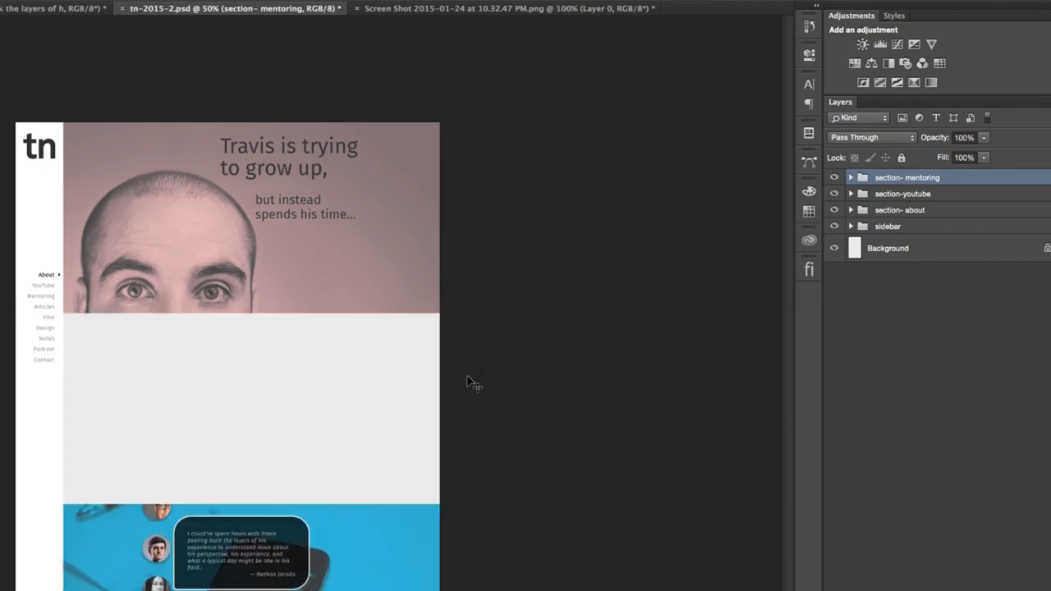
pyautogui.click(951, 203)
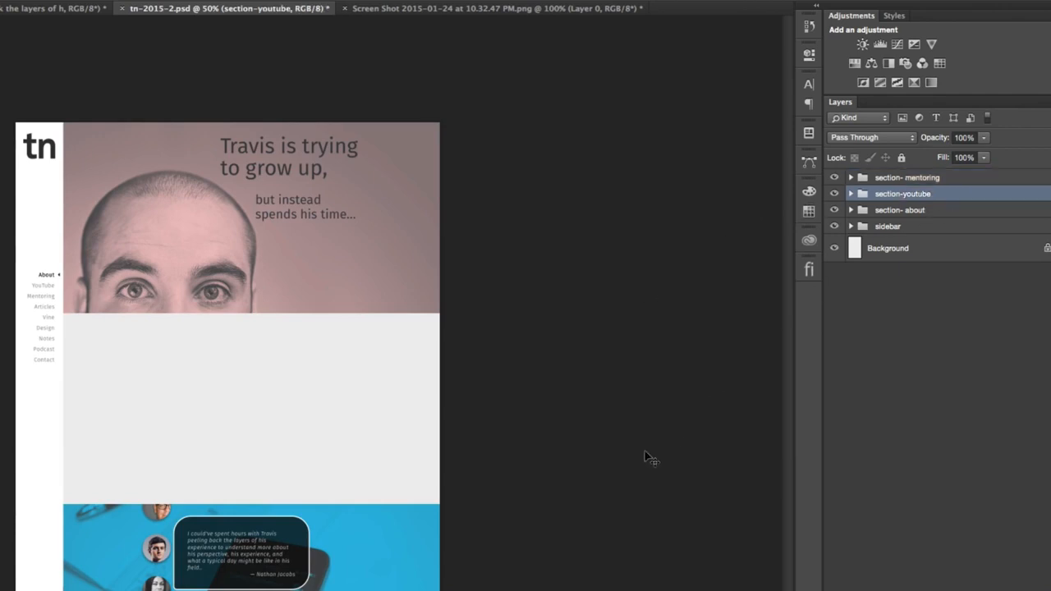
pyautogui.hotkey('ctrl', 'z')
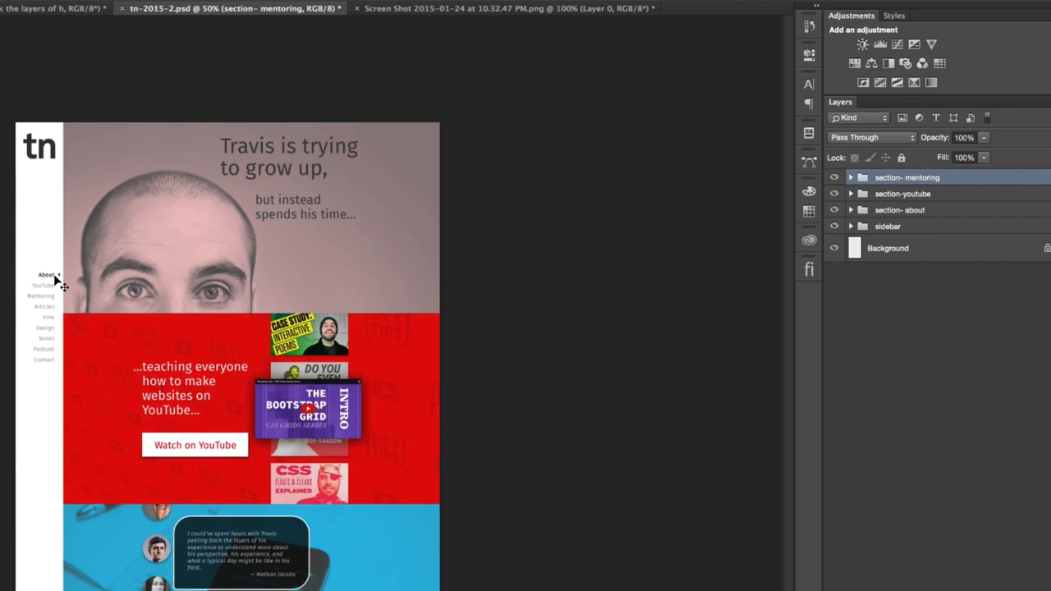
# - Extend the canvas downward with the Crop tool to make room for more sections below the mentoring section
pyautogui.press('super+plus')
pyautogui.press('super+plus')
pyautogui.press('super+minus')
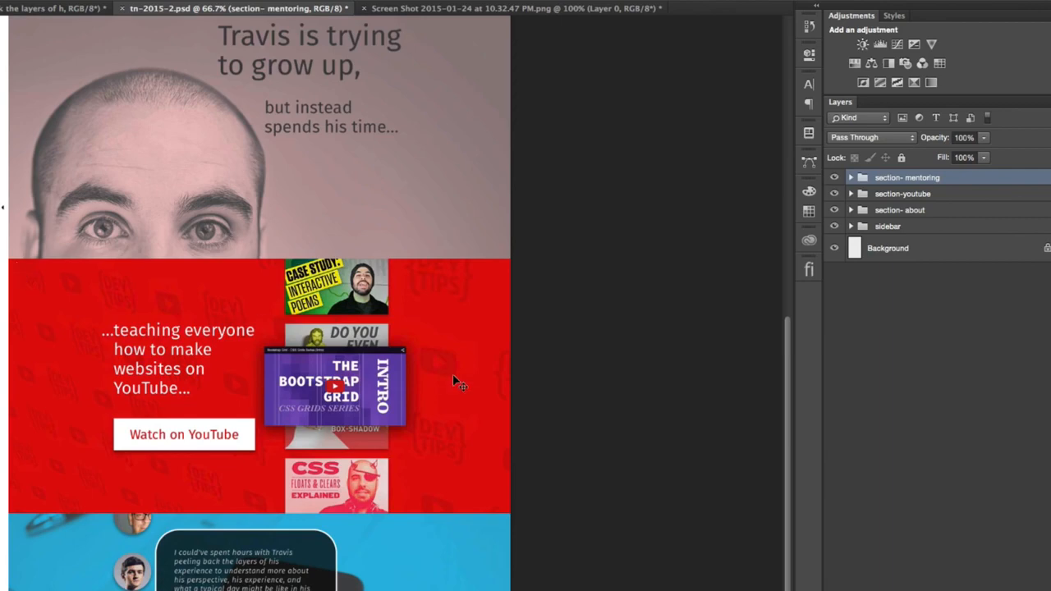
pyautogui.scroll(-1, 453, 386)
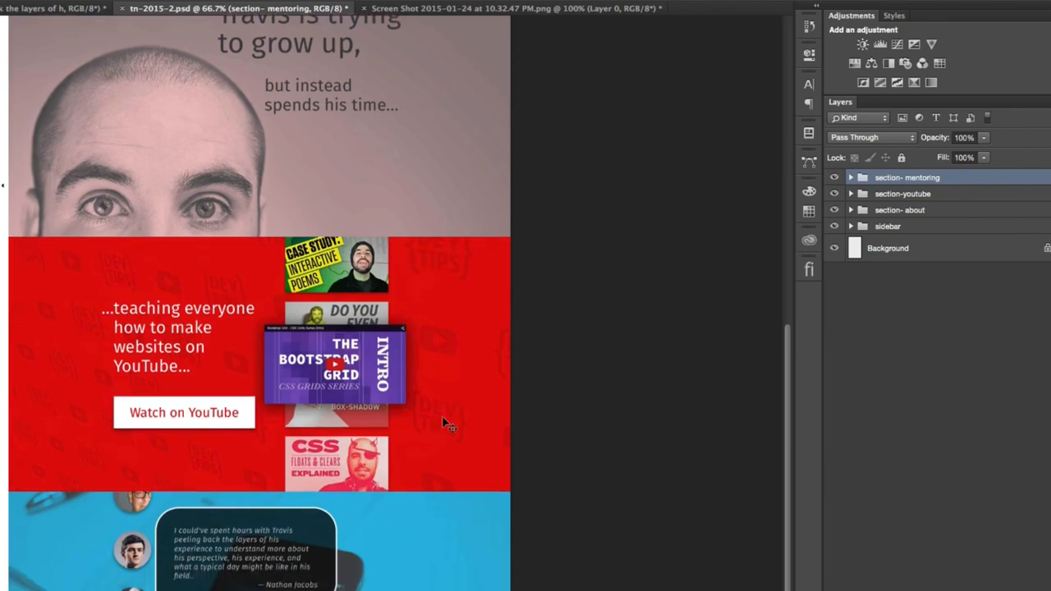
pyautogui.scroll(-10, 439, 464)
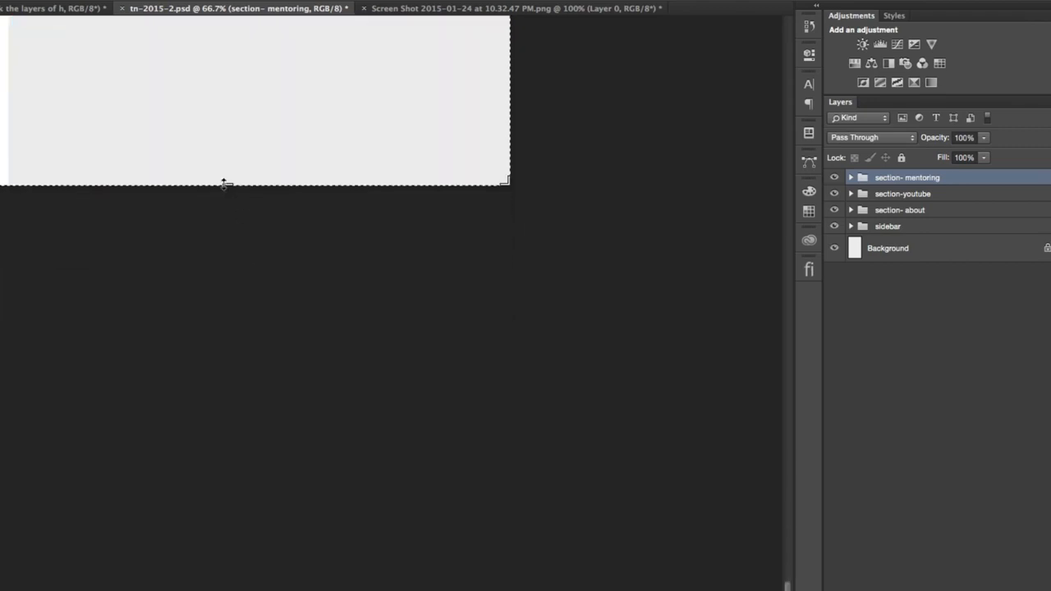
pyautogui.moveTo(223, 185); pyautogui.dragTo(228, 590)
pyautogui.press('Return')
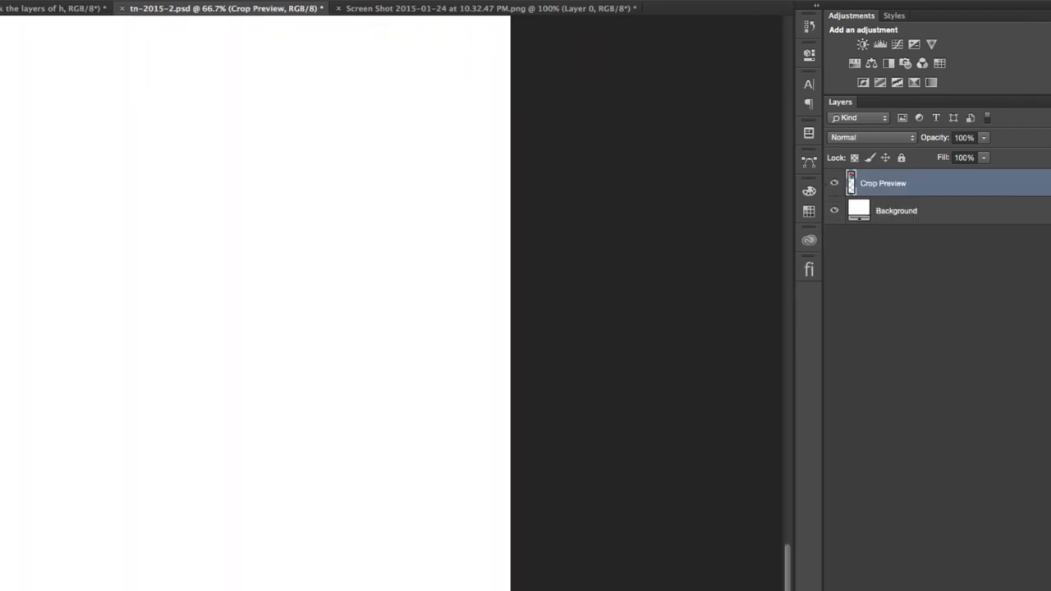
pyautogui.scroll(5, 259, 304)
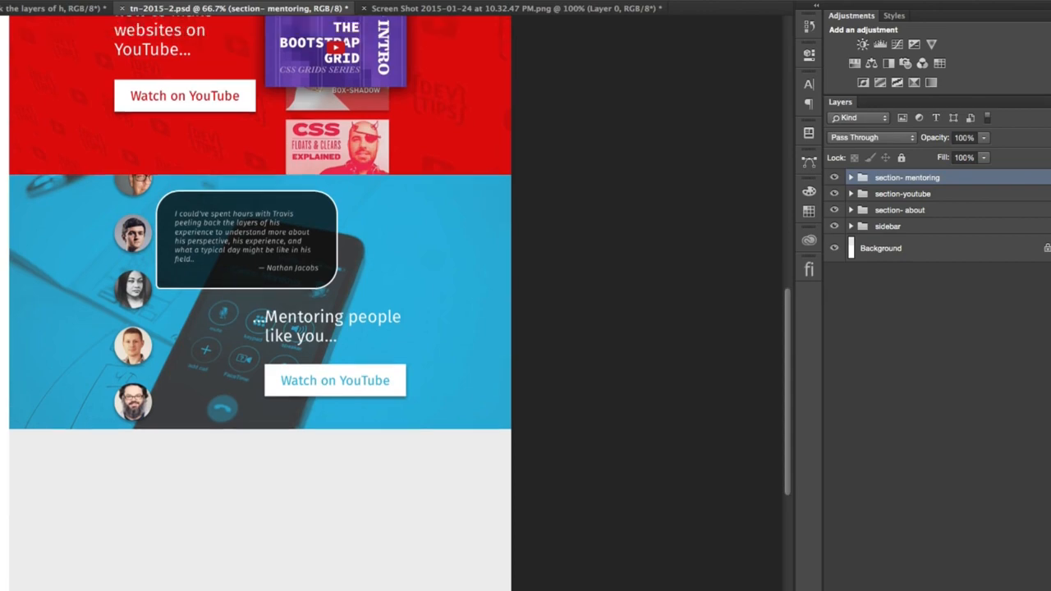
pyautogui.scroll(7, 394, 303)
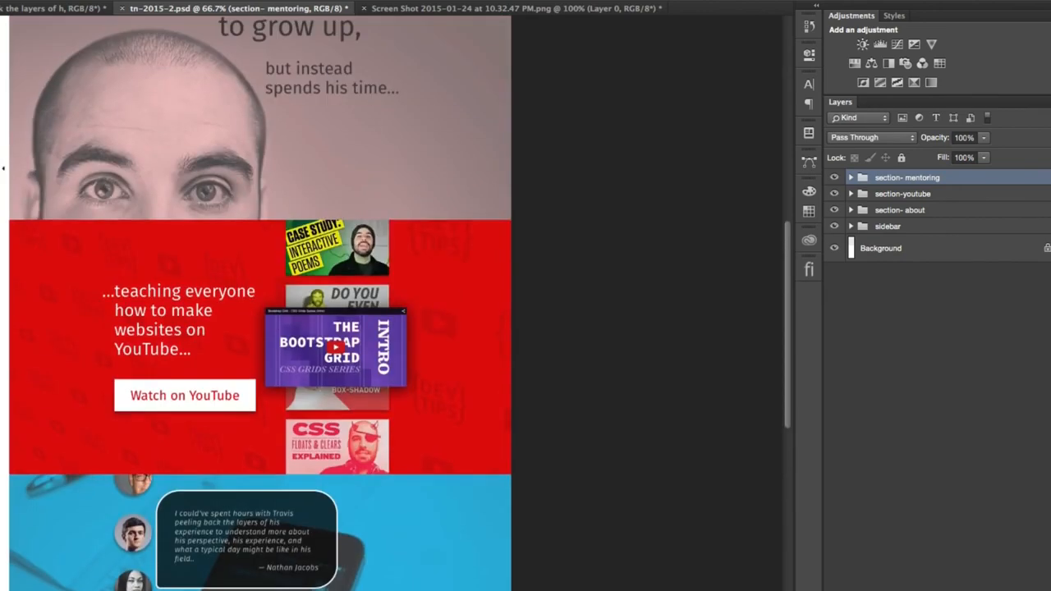
pyautogui.scroll(-6, 394, 303)
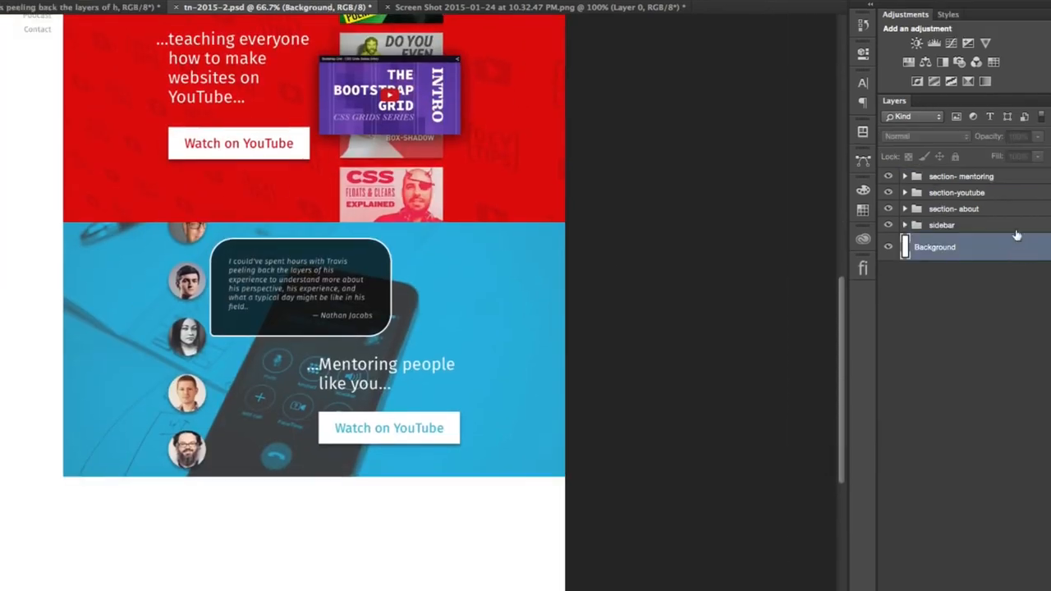
# - Duplicate the mentoring section's Youtube plate copy layer above its group and name the duplicate "plate"
pyautogui.click(965, 180)
pyautogui.click(903, 176)
pyautogui.moveTo(1022, 396); pyautogui.dragTo(1025, 174)
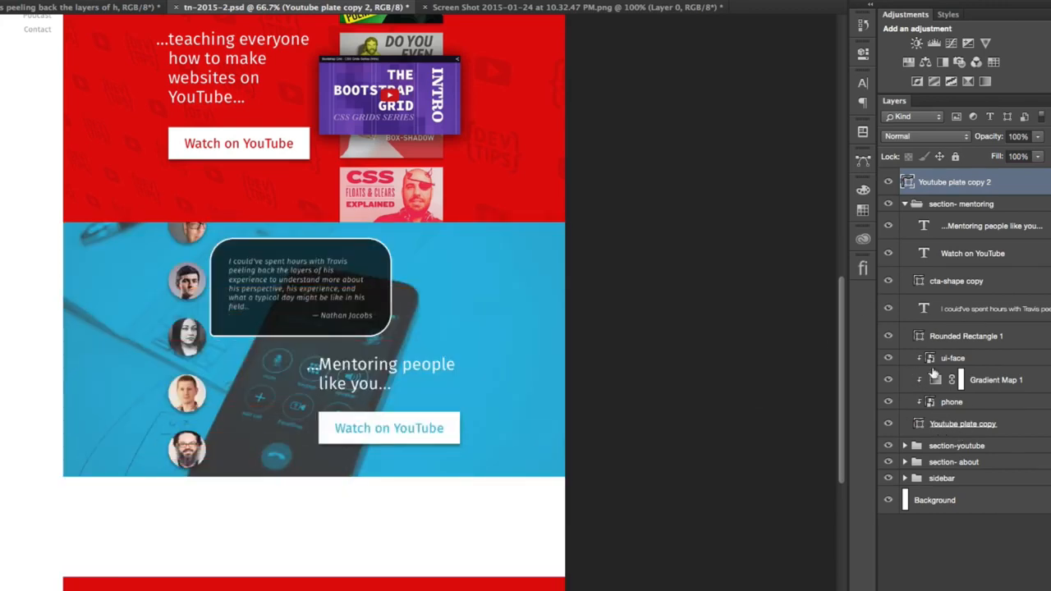
pyautogui.doubleClick(930, 181)
pyautogui.write('plate')
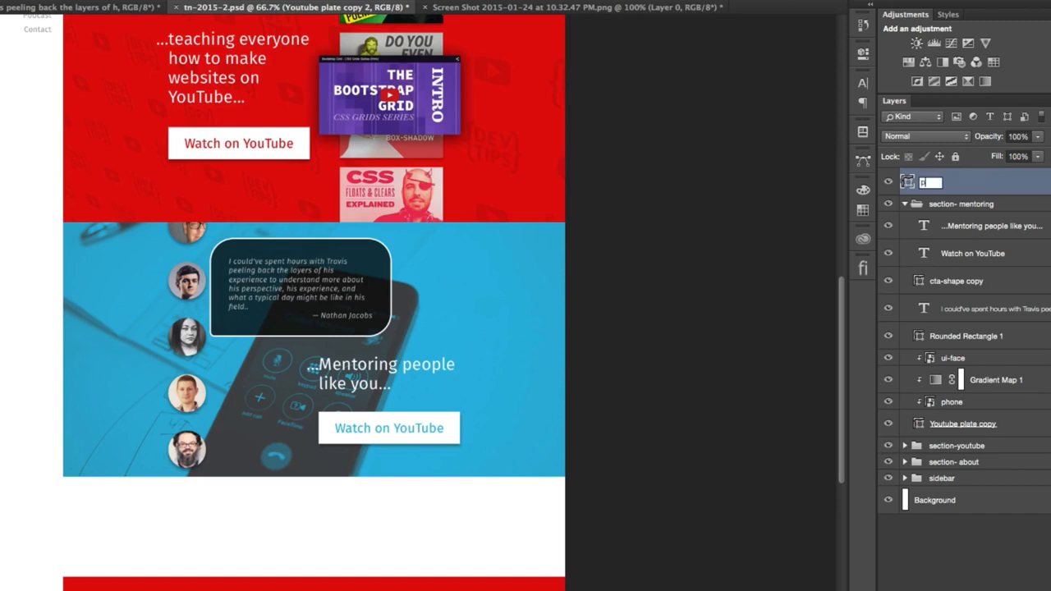
pyautogui.press('Return')
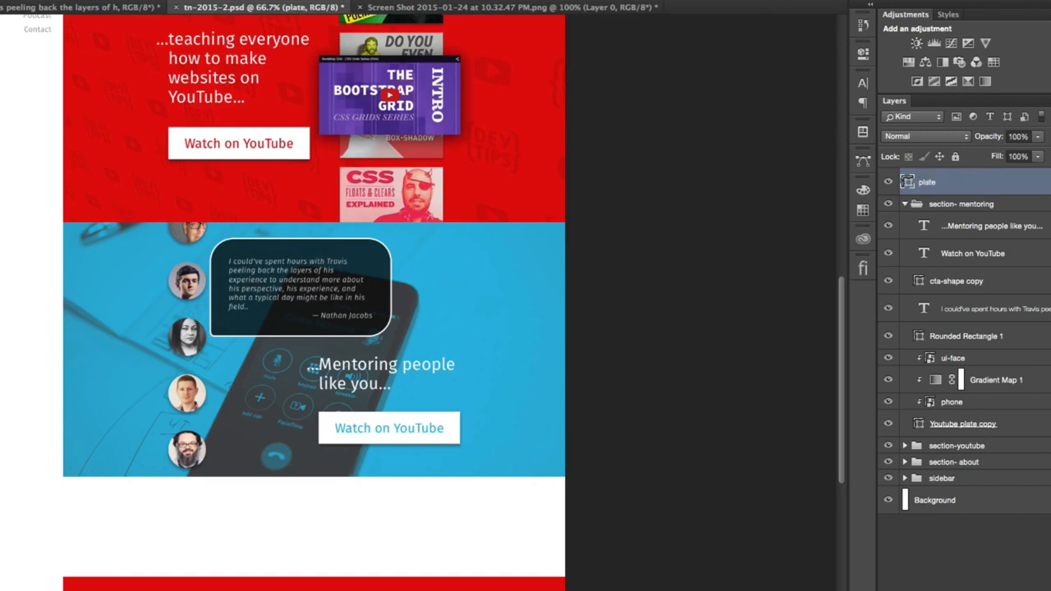
# - Rename the Youtube plate copy layer inside the mentoring group as "mentoring plate" and collapse the group
pyautogui.doubleClick(966, 424)
pyautogui.write('mentoring')
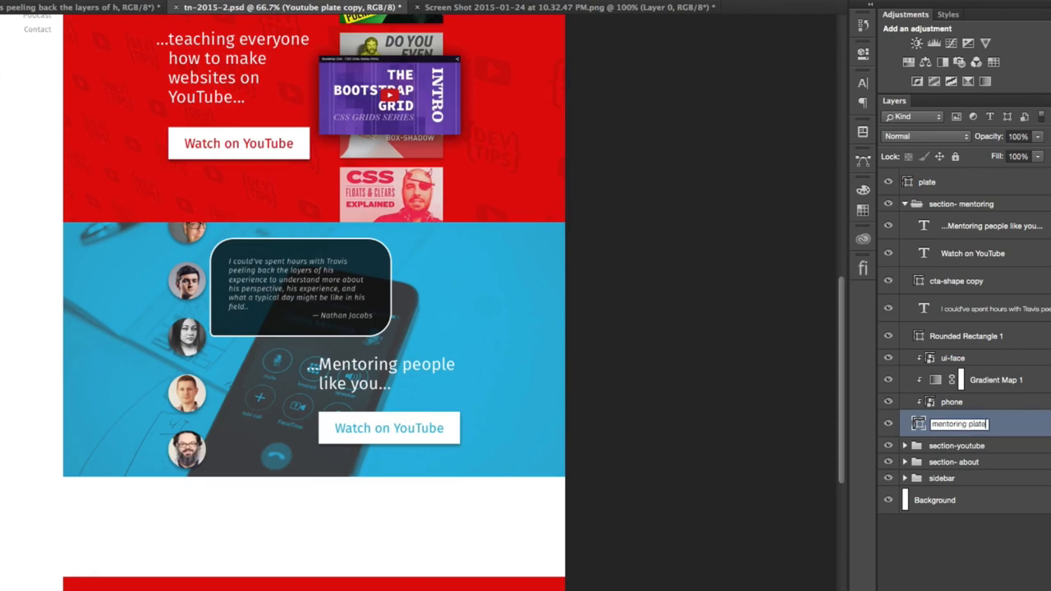
pyautogui.write(' plate')
pyautogui.press('Return')
pyautogui.click(904, 204)
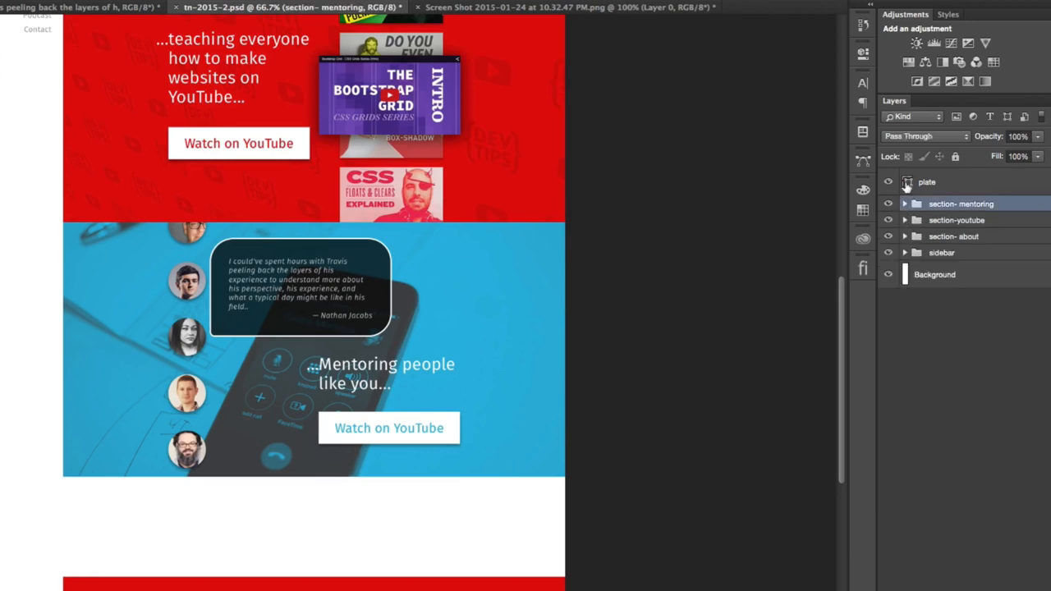
# - Move the red plate up until it touches the lower edge of the blue mentoring section
pyautogui.click(908, 184)
pyautogui.hotkey('shift', 'Up')
pyautogui.hotkey('shift', 'Up')
pyautogui.hotkey('shift', 'Up')
pyautogui.hotkey('shift', 'Up')
pyautogui.hotkey('shift', 'Up')
pyautogui.hotkey('shift', 'Up')
pyautogui.hotkey('shift', 'Up')
pyautogui.hotkey('shift', 'Up')
pyautogui.hotkey('shift', 'Up')
pyautogui.hotkey('shift', 'Up')
pyautogui.hotkey('shift', 'Up')
pyautogui.hotkey('shift', 'Up')
pyautogui.hotkey('shift', 'Up')
pyautogui.hotkey('shift', 'Up')
pyautogui.hotkey('shift', 'Up')
pyautogui.hotkey('shift', 'Up')
pyautogui.hotkey('shift', 'Up')
pyautogui.hotkey('shift', 'Up')
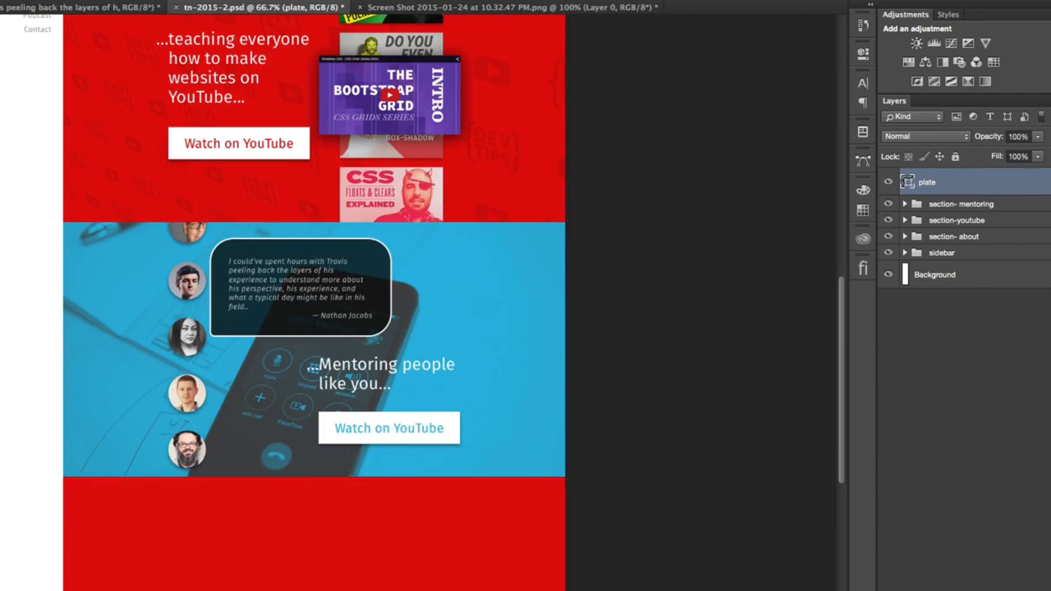
# - Duplicate the mentoring heading, Watch on YouTube text and cta-shape copy layers above the plate layer, outside the mentoring group
pyautogui.scroll(5, 313, 302)
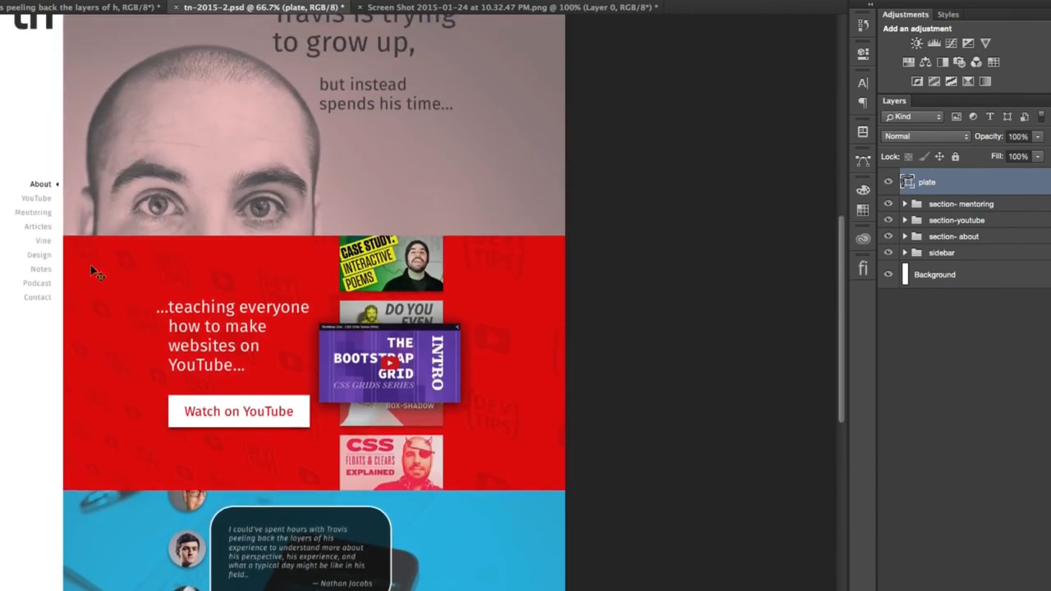
pyautogui.scroll(-6, 318, 304)
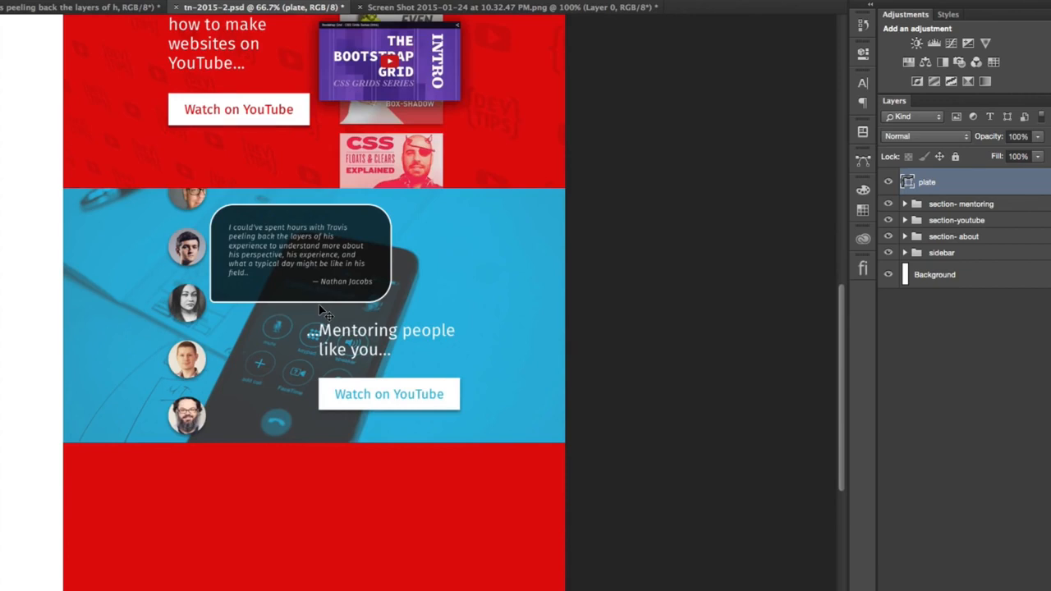
pyautogui.press('super+plus')
pyautogui.scroll(-3, 386, 360)
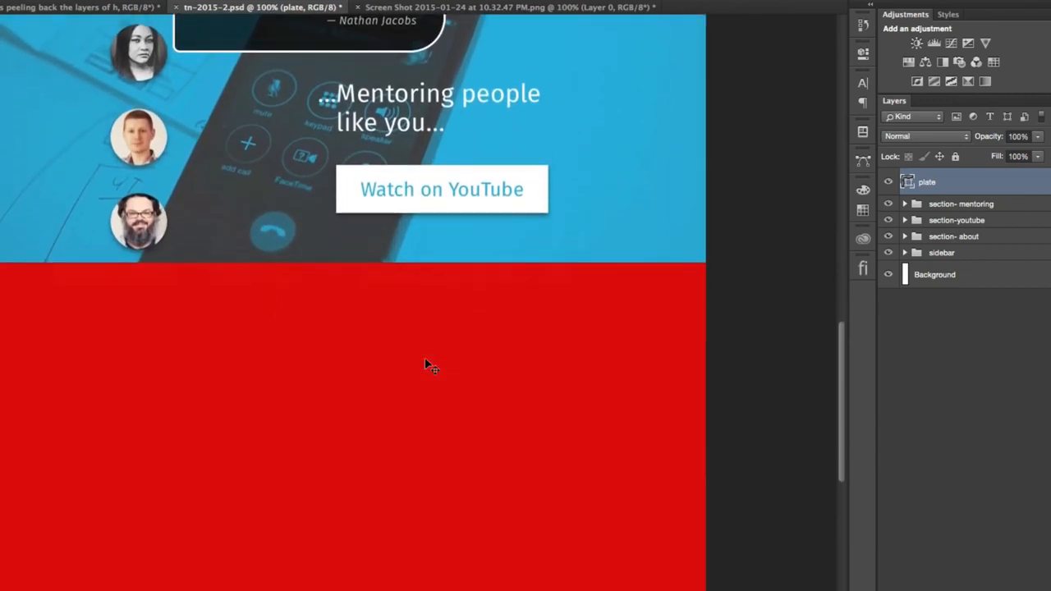
pyautogui.scroll(2, 424, 361)
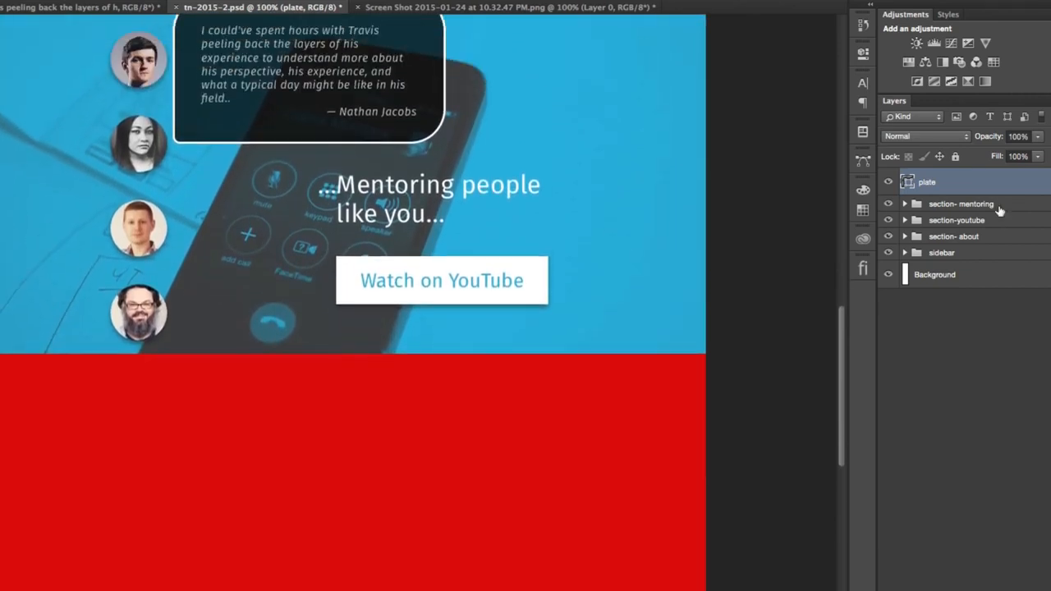
pyautogui.click(906, 203)
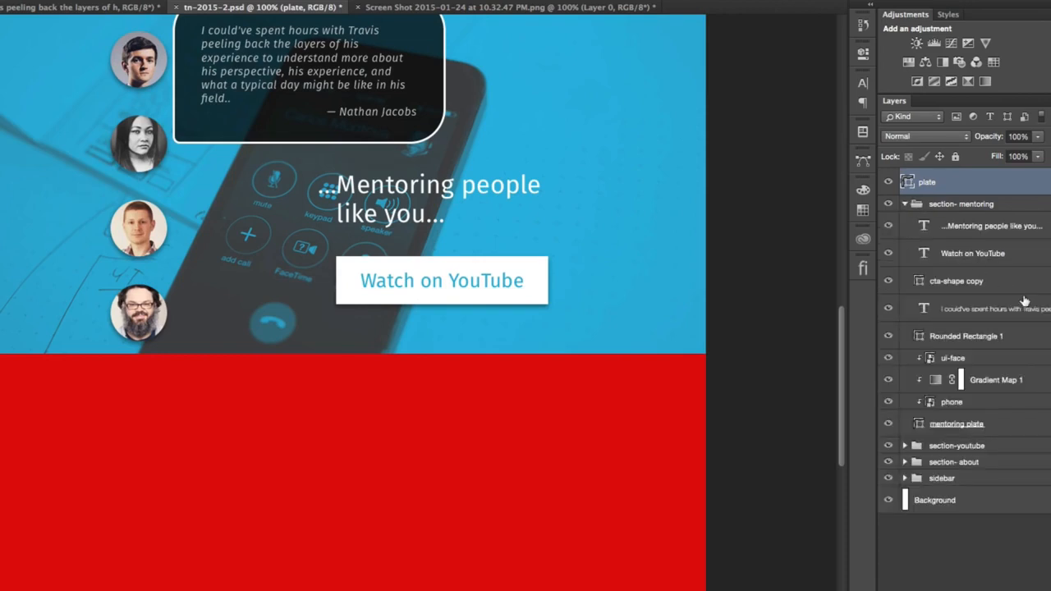
pyautogui.click(996, 231)
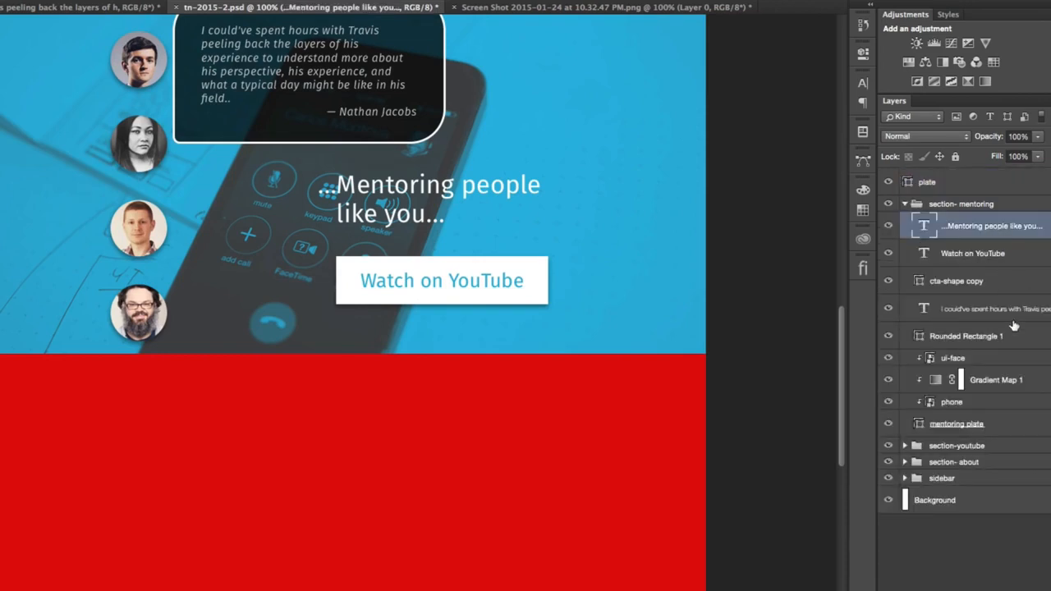
pyautogui.keyDown('shift'); pyautogui.click(1026, 255); pyautogui.keyUp('shift')
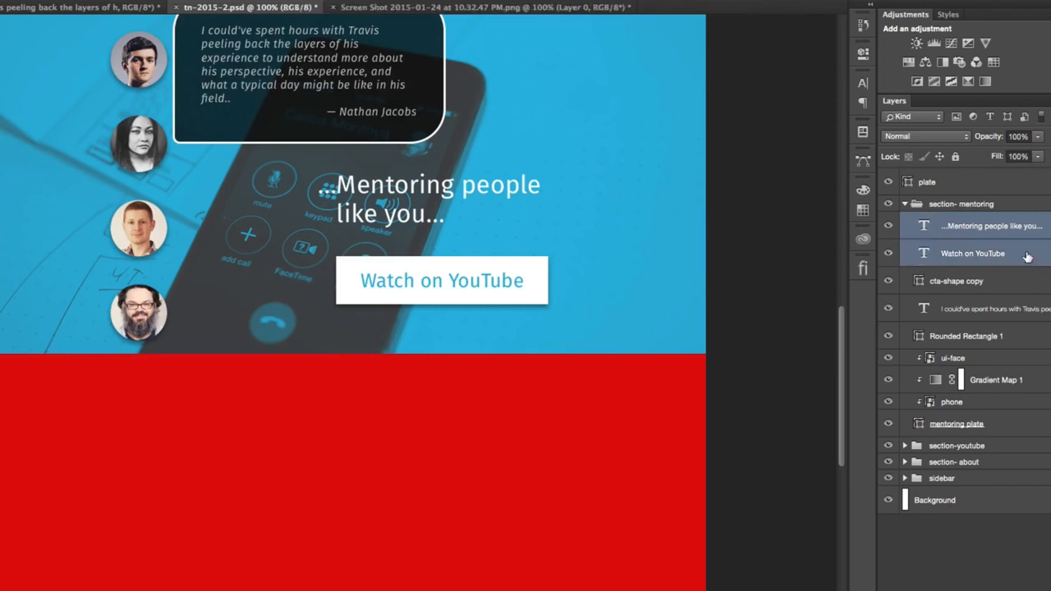
pyautogui.keyDown('shift'); pyautogui.click(1016, 286); pyautogui.keyUp('shift')
pyautogui.moveTo(985, 232); pyautogui.dragTo(989, 179)
pyautogui.click(904, 286)
# - Move the copied heading and button onto the red plate, show the guides and align them to the first column
pyautogui.moveTo(606, 233); pyautogui.dragTo(572, 543)
pyautogui.press('super+semicolon')
pyautogui.moveTo(597, 381); pyautogui.dragTo(426, 338)
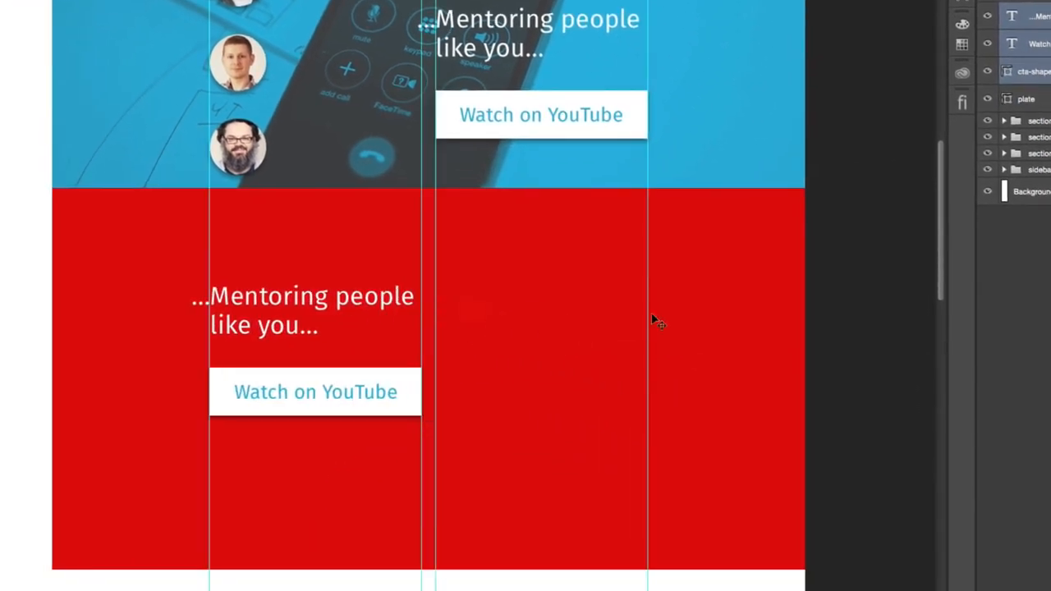
# - Set the fill colour of the plate shape to light grey #eee
pyautogui.doubleClick(1008, 99)
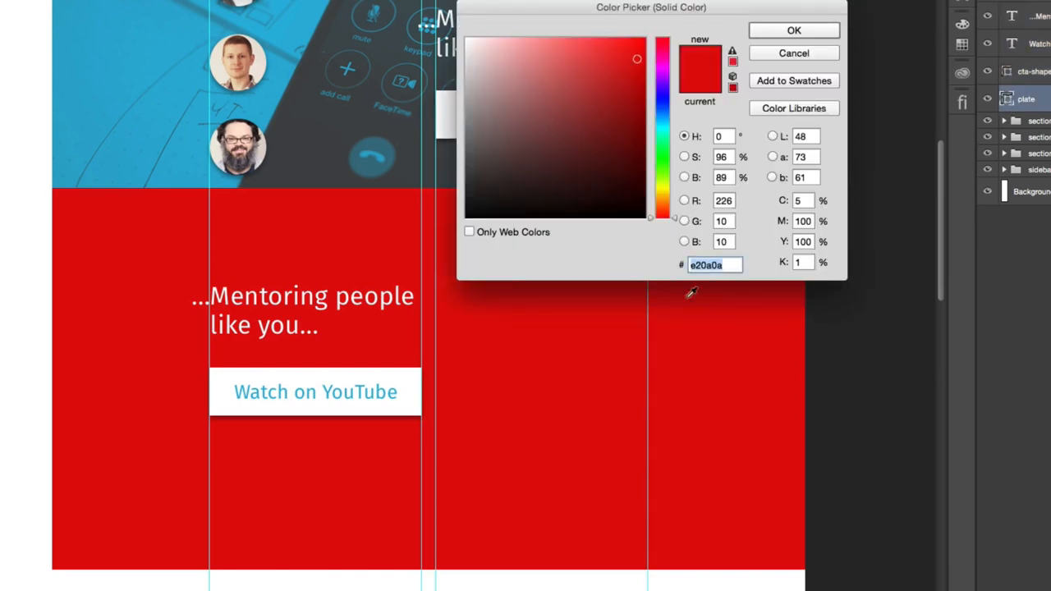
pyautogui.write('eee')
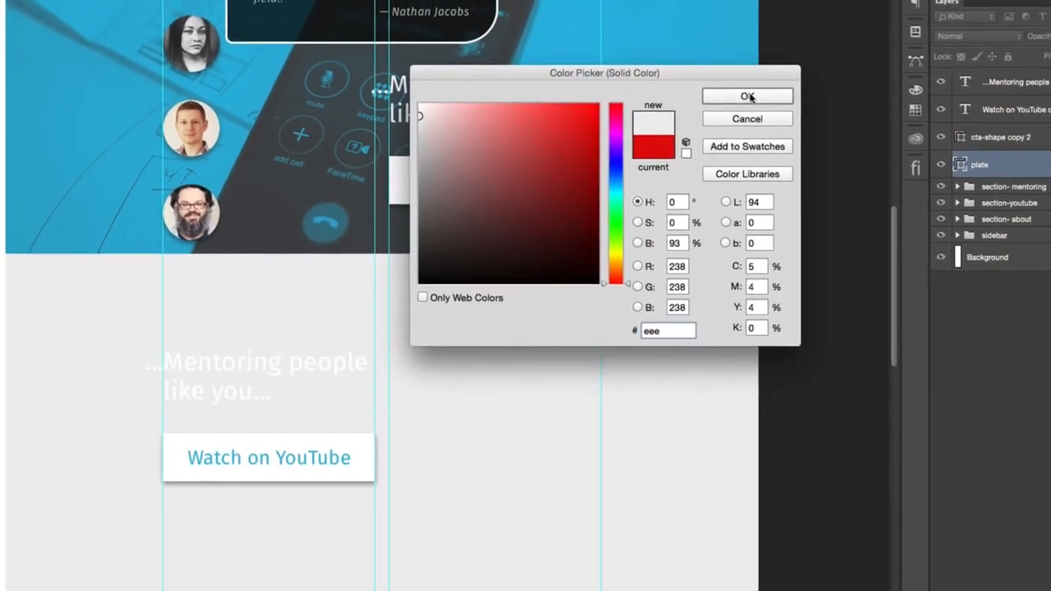
pyautogui.click(794, 30)
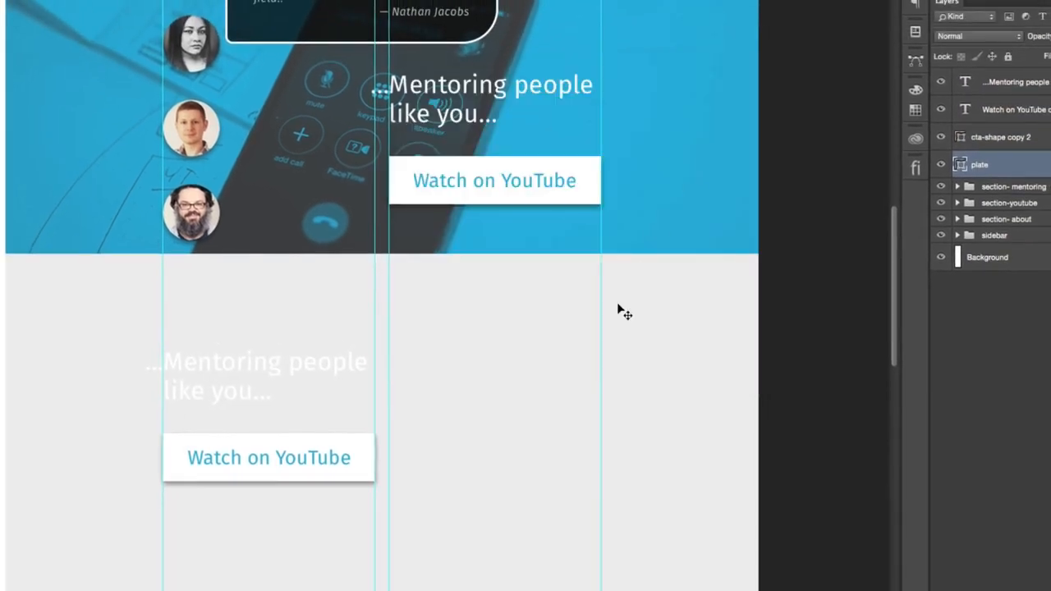
# - Set the text colour of the copied mentoring heading and the Watch on YouTube label on the grey plate to #999
pyautogui.click(1017, 87)
pyautogui.click(915, 5)
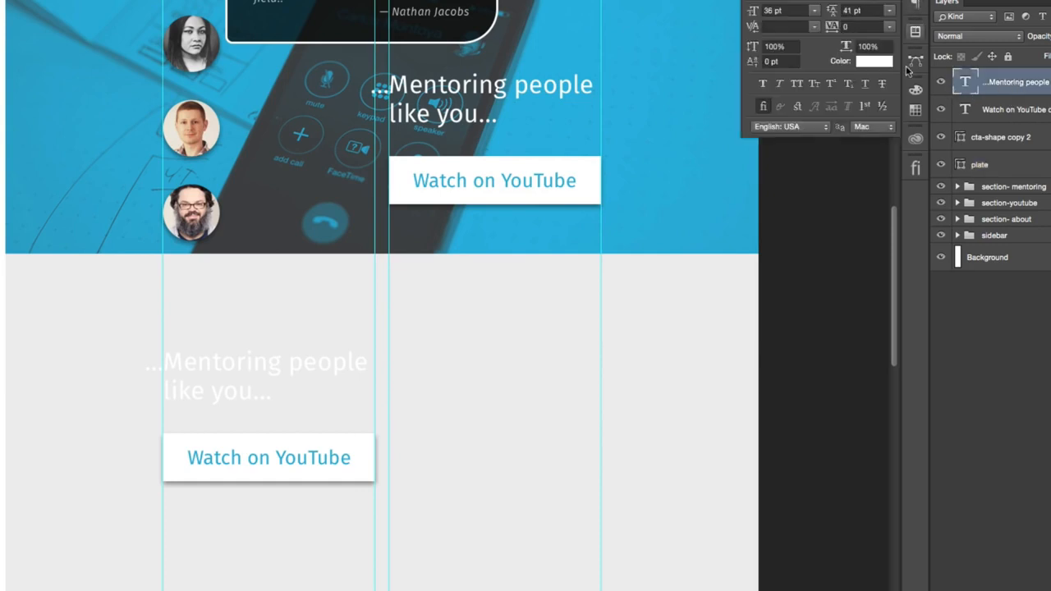
pyautogui.click(873, 61)
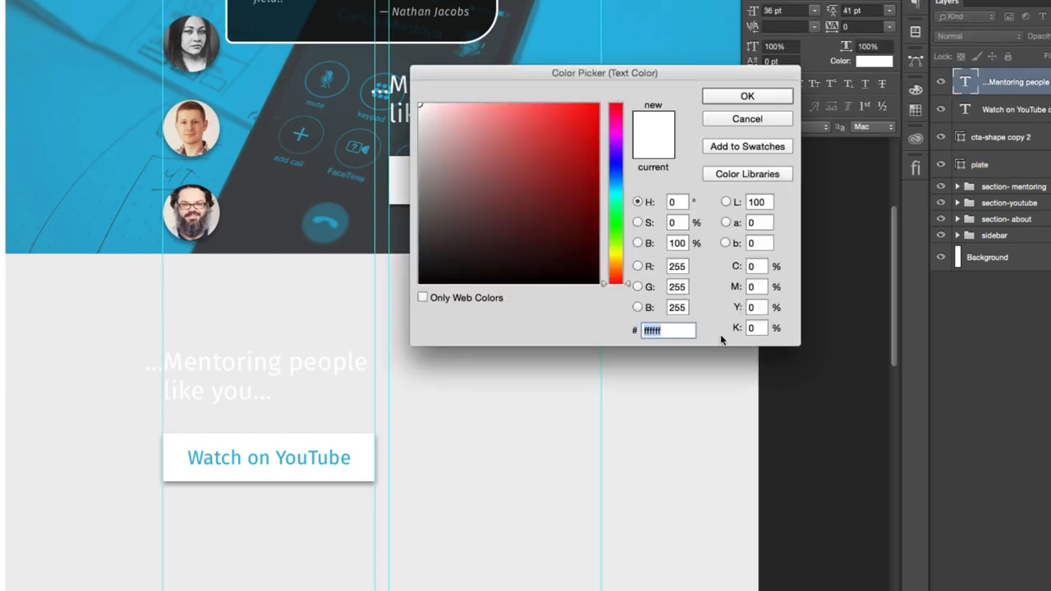
pyautogui.write('999')
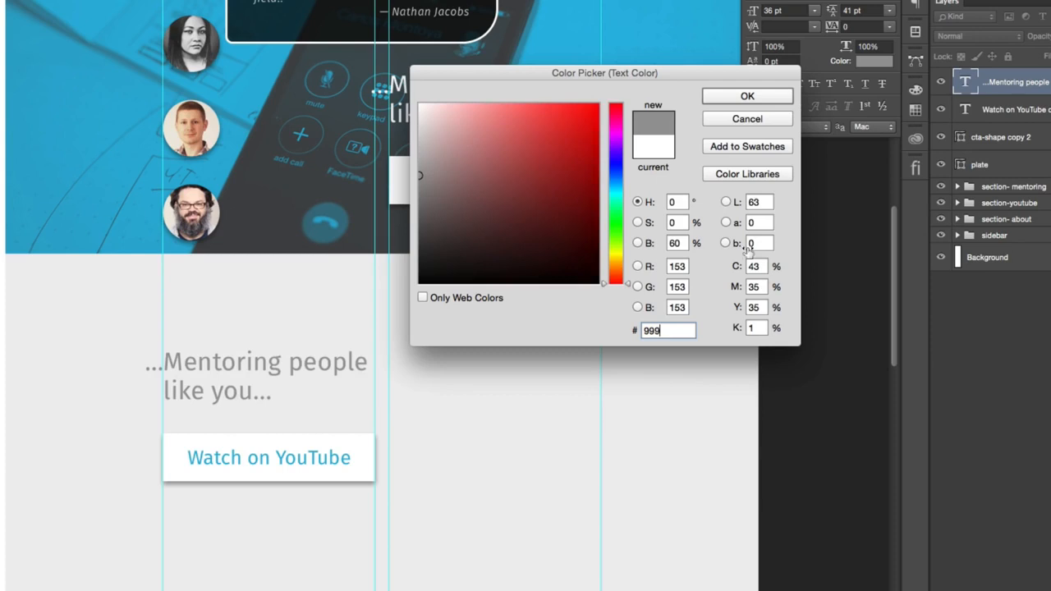
pyautogui.click(746, 97)
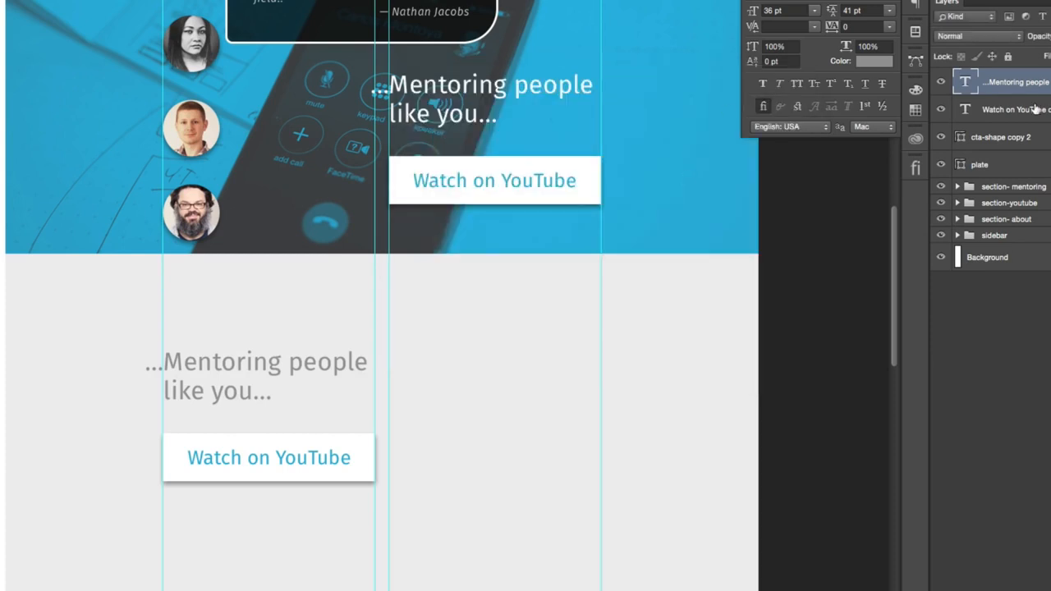
pyautogui.click(1036, 109)
pyautogui.click(874, 62)
pyautogui.write('999')
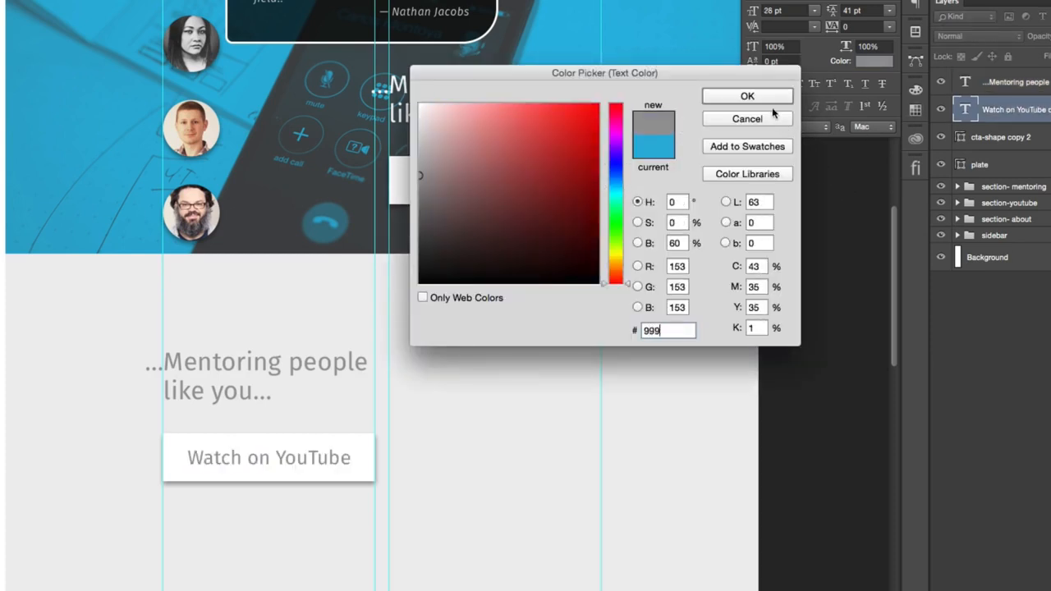
pyautogui.click(766, 99)
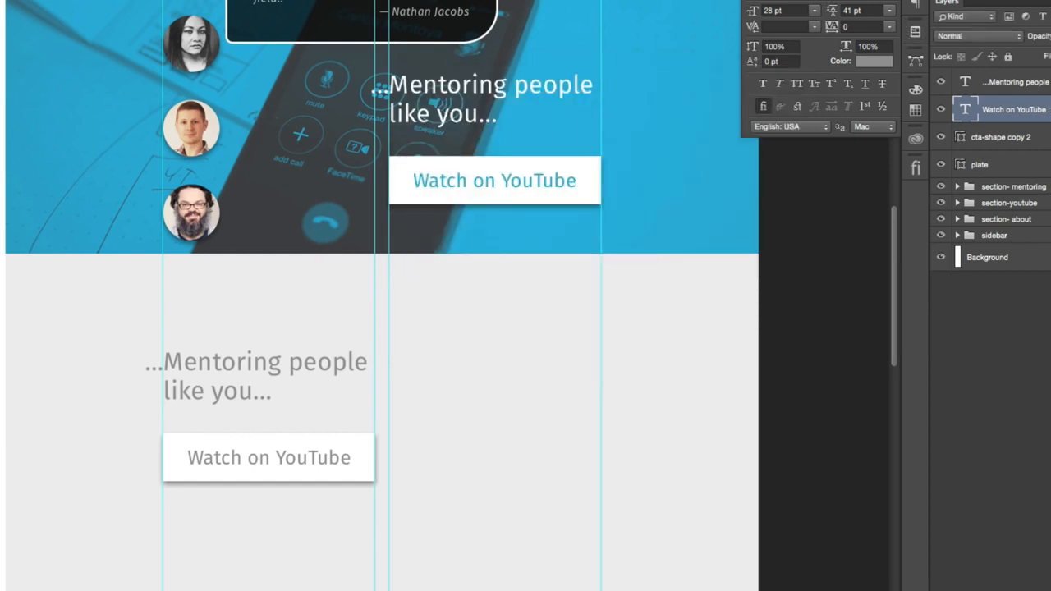
pyautogui.keyDown('shift'); pyautogui.click(997, 80); pyautogui.keyUp('shift')
pyautogui.moveTo(519, 358)
pyautogui.mouseDown()
pyautogui.moveTo(514, 383)
pyautogui.moveTo(521, 373)
pyautogui.mouseUp()
pyautogui.hotkey('ctrl', 'z')
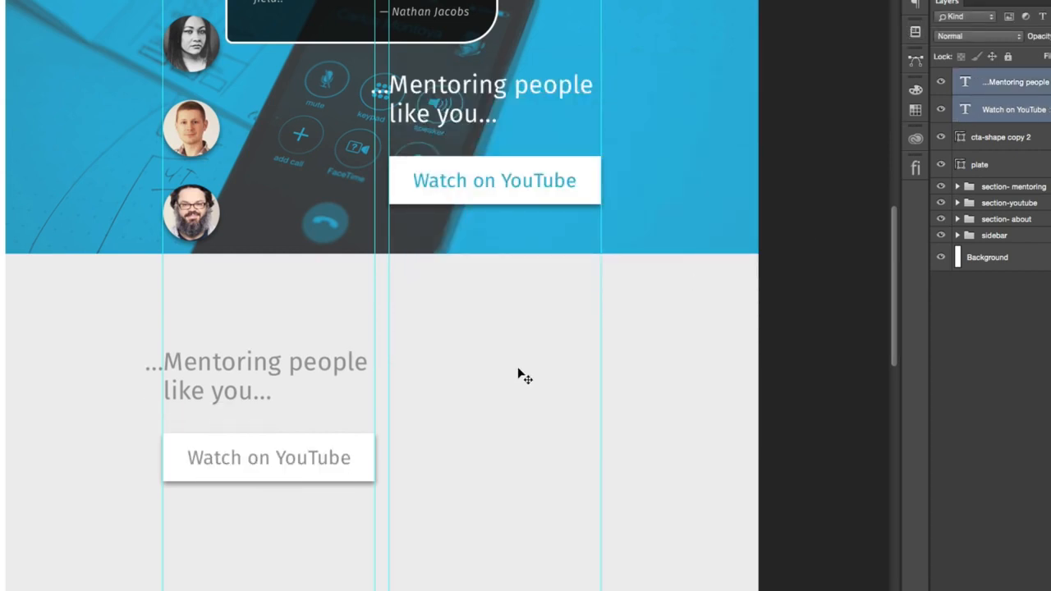
pyautogui.scroll(10, 524, 375)
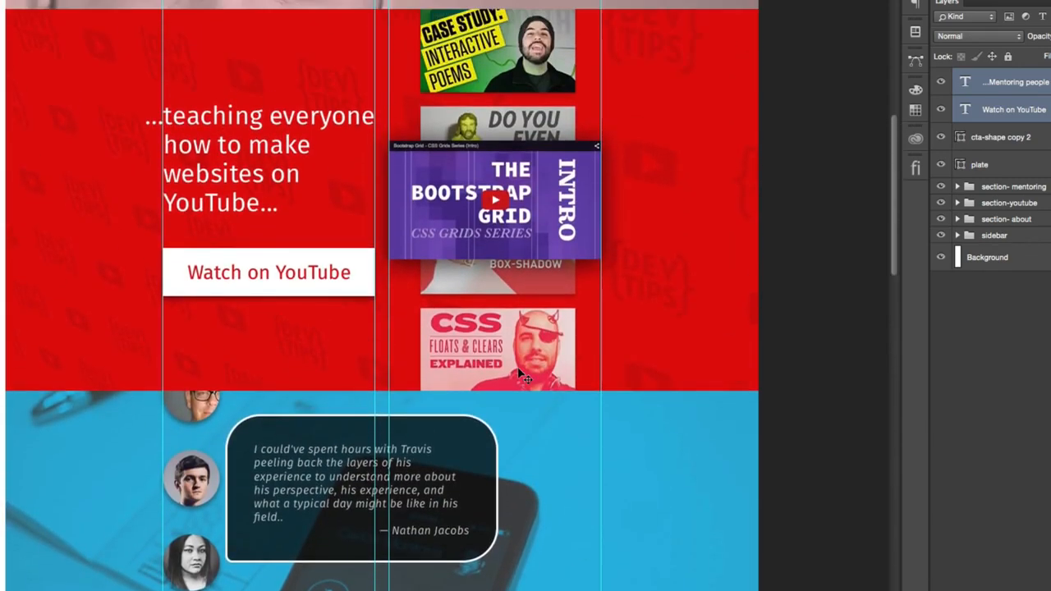
pyautogui.scroll(-15, 519, 374)
pyautogui.scroll(4, 520, 375)
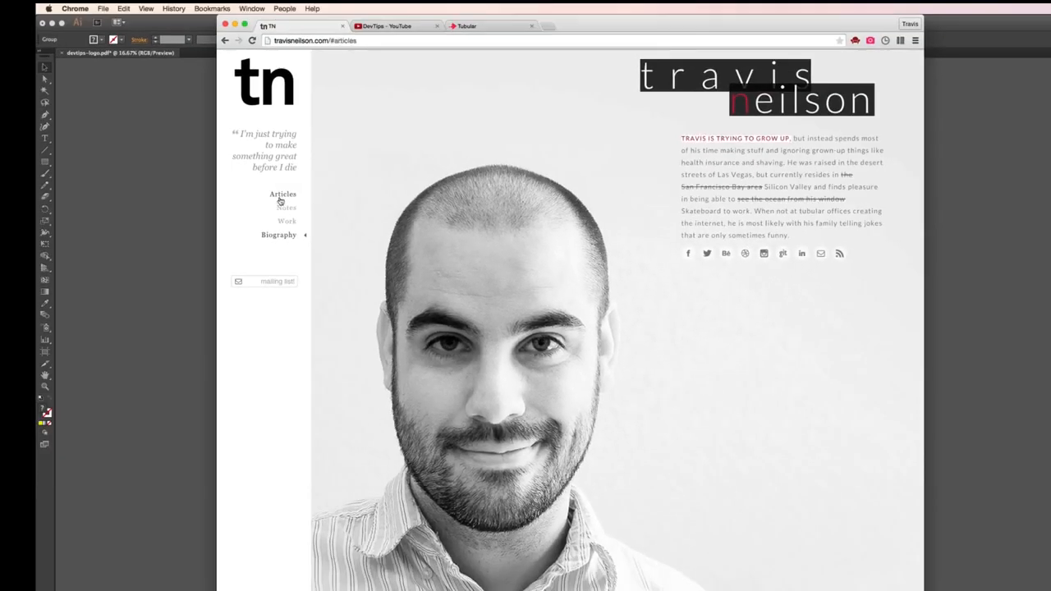
pyautogui.click(112, 121)
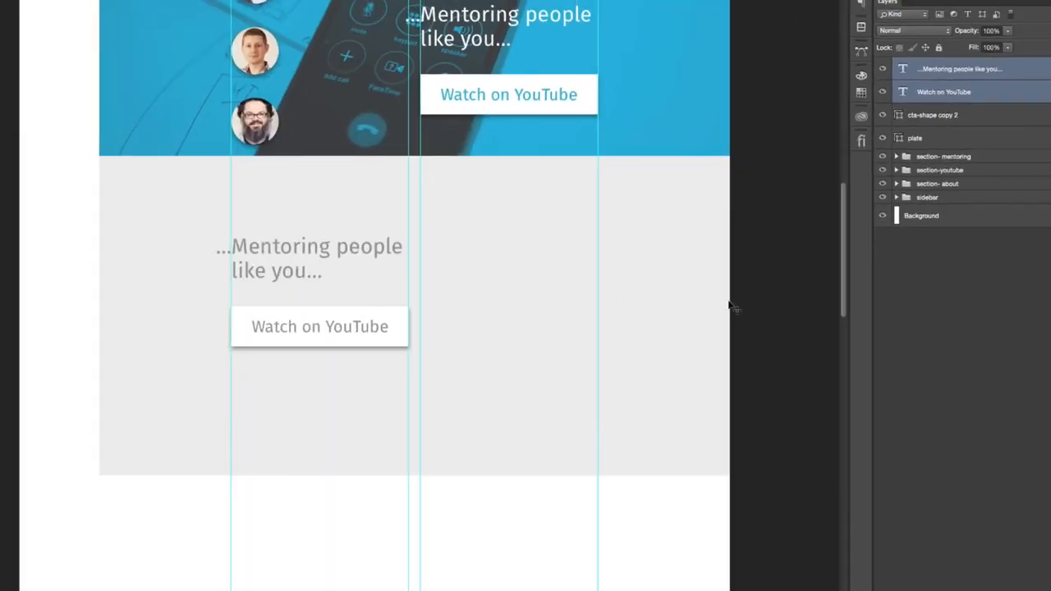
# - Duplicate the light grey plate layer and set the copy's fill colour to #d8d8d8
pyautogui.click(982, 140)
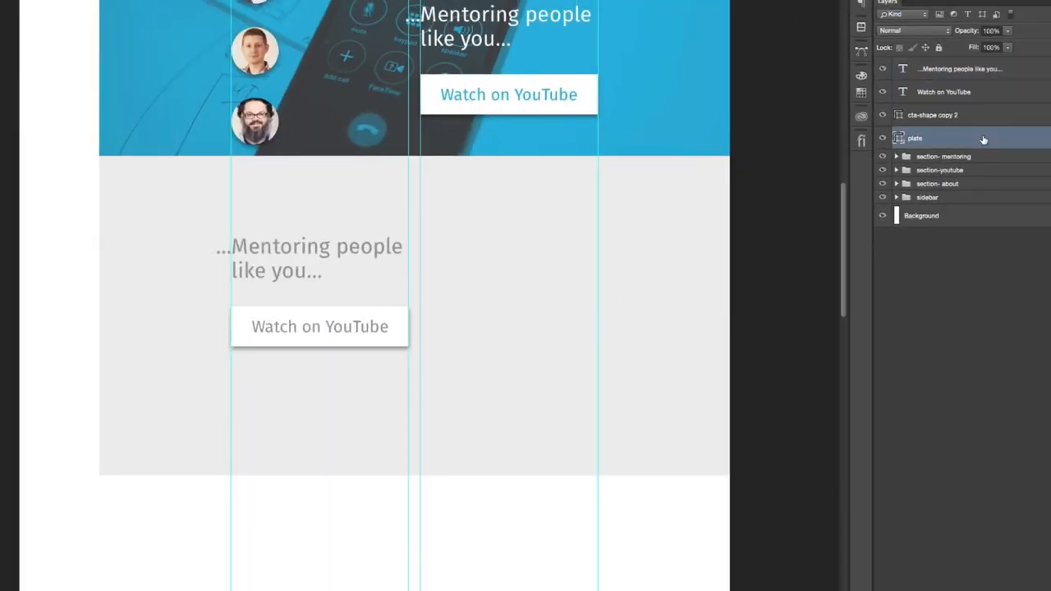
pyautogui.press('super+j')
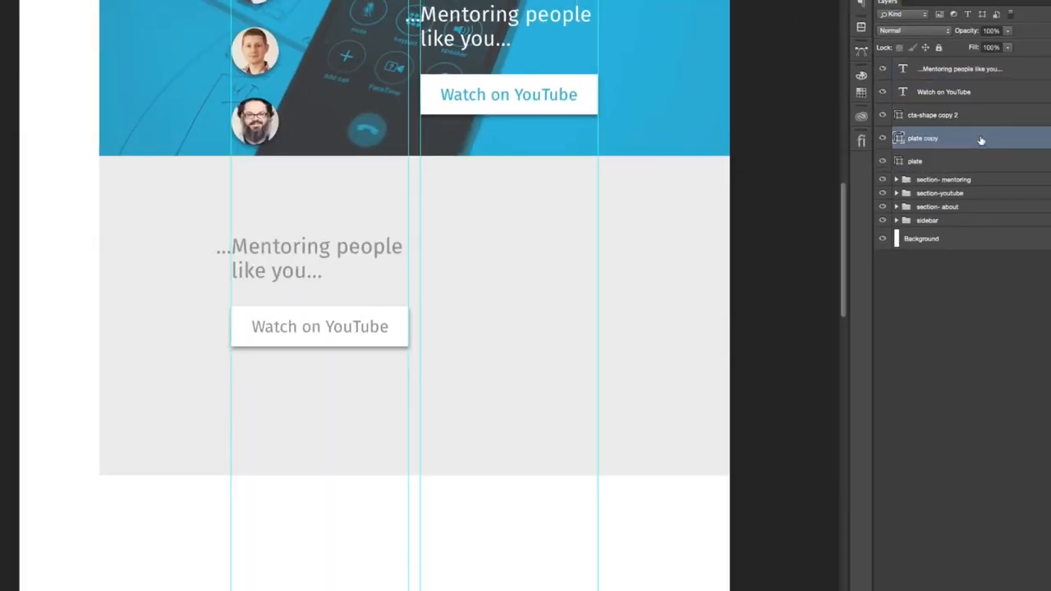
pyautogui.doubleClick(898, 138)
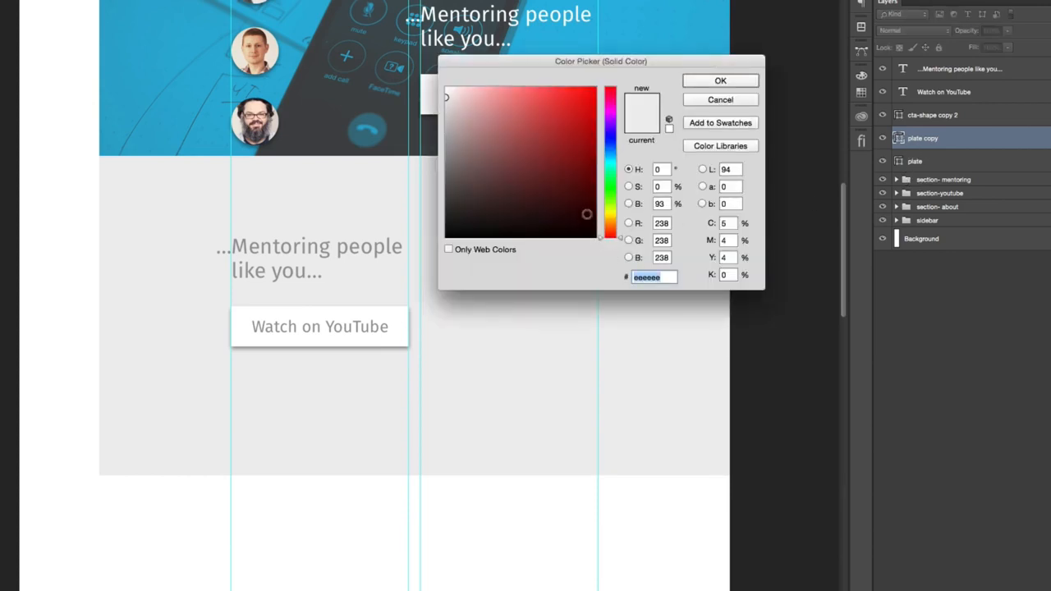
pyautogui.write('d8d8d8')
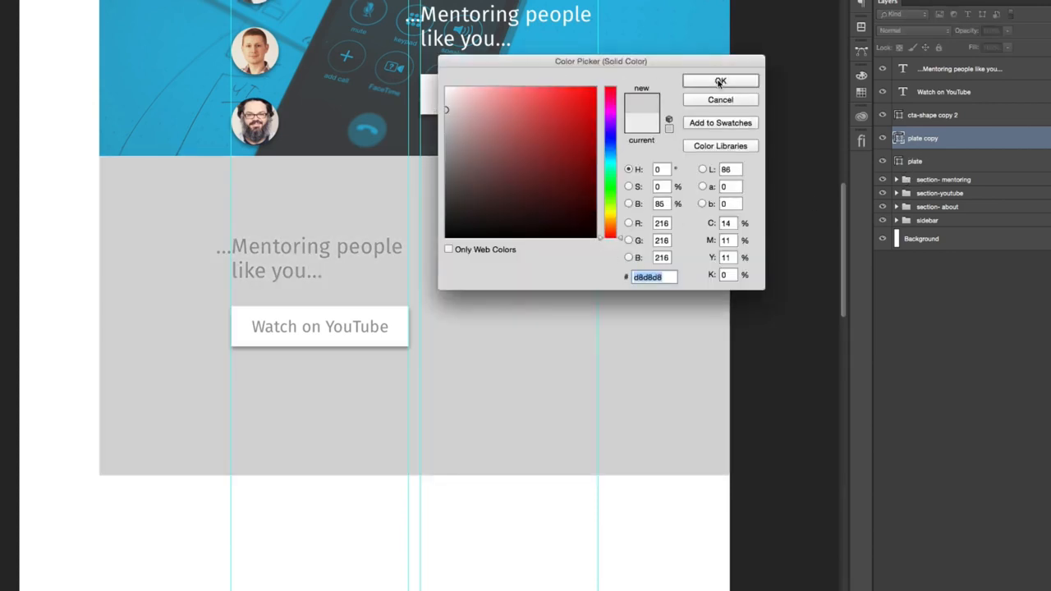
pyautogui.click(719, 82)
# - Narrow the darker plate copy from both sides so it spans only the second column between the guides
pyautogui.moveTo(102, 315); pyautogui.dragTo(423, 357)
pyautogui.press('Return')
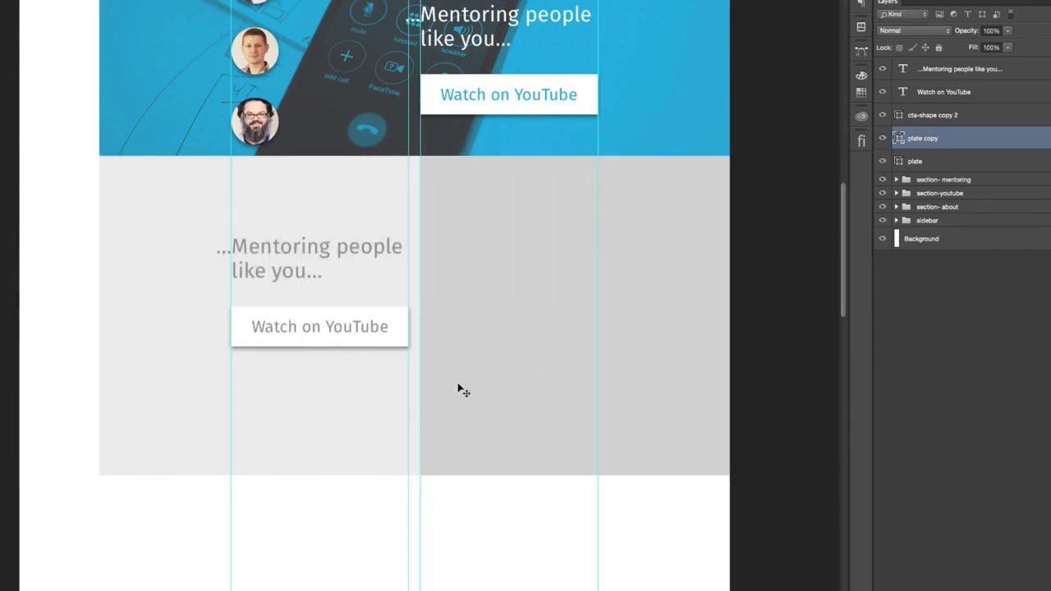
pyautogui.hotkey('ctrl', 't')
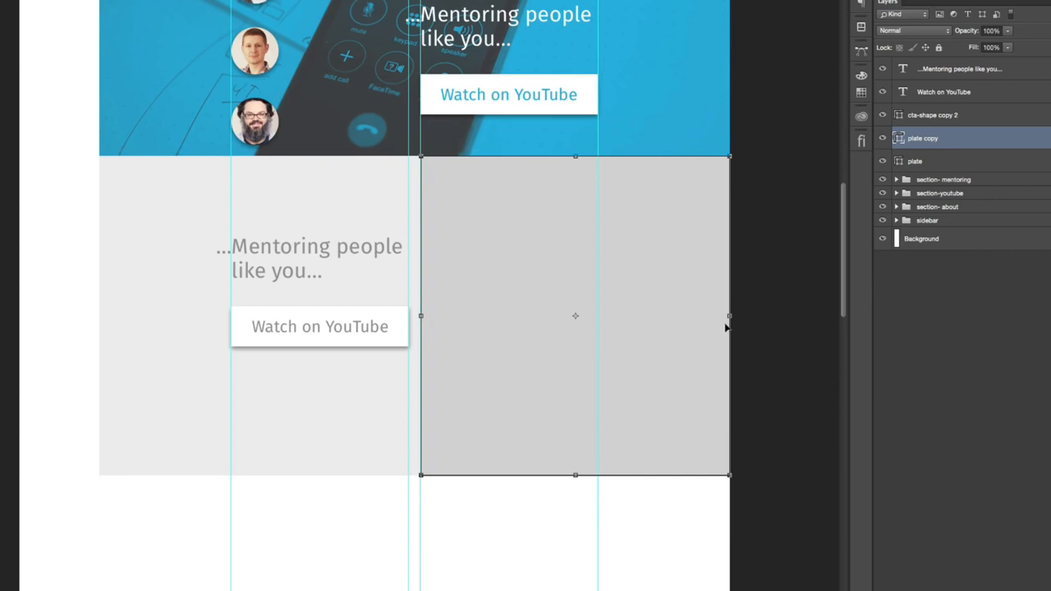
pyautogui.moveTo(729, 315); pyautogui.dragTo(597, 315)
pyautogui.press('Return')
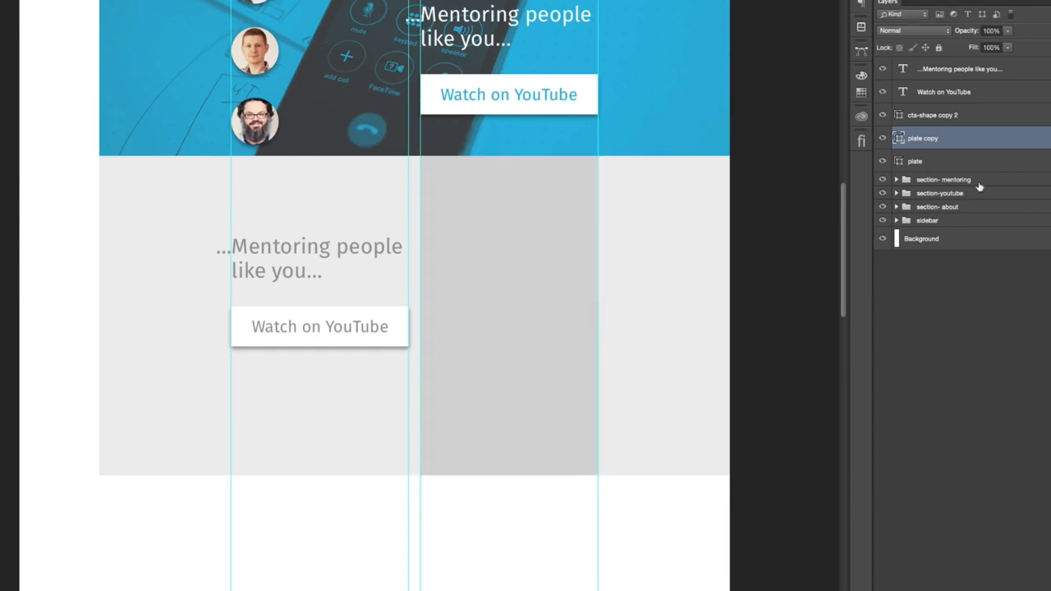
# - Duplicate the column plate beside the second column, snapped to its outer guide, and give the duplicate a darker grey fill
pyautogui.moveTo(528, 305); pyautogui.dragTo(704, 302)
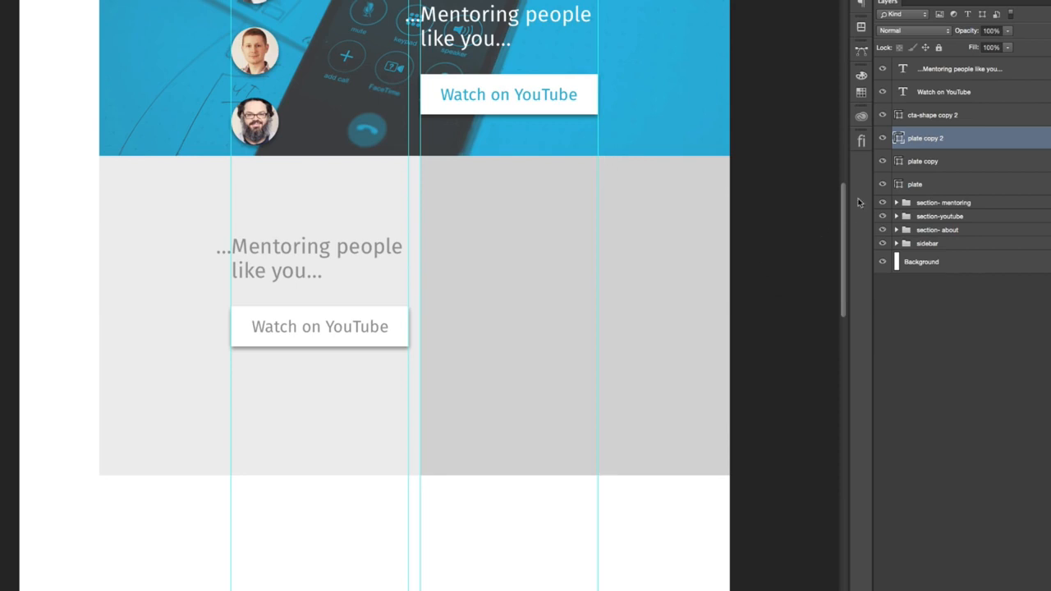
pyautogui.doubleClick(898, 141)
pyautogui.moveTo(472, 113); pyautogui.dragTo(446, 129)
pyautogui.click(719, 82)
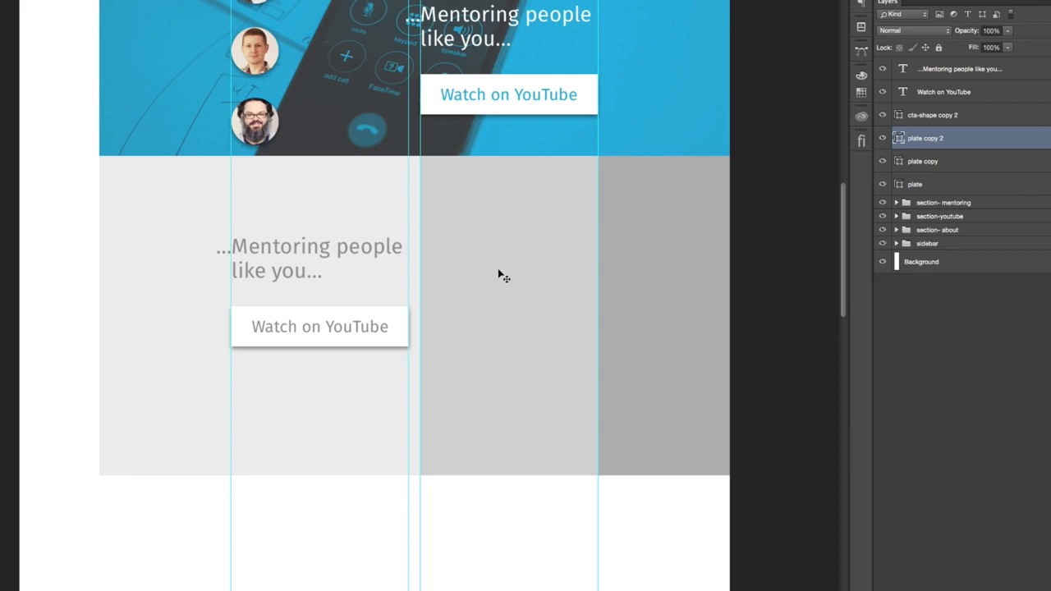
# - Replace the grey section's heading text with "...Writing and designing articles...", matching the reference mockup's wording
pyautogui.click(311, 246)
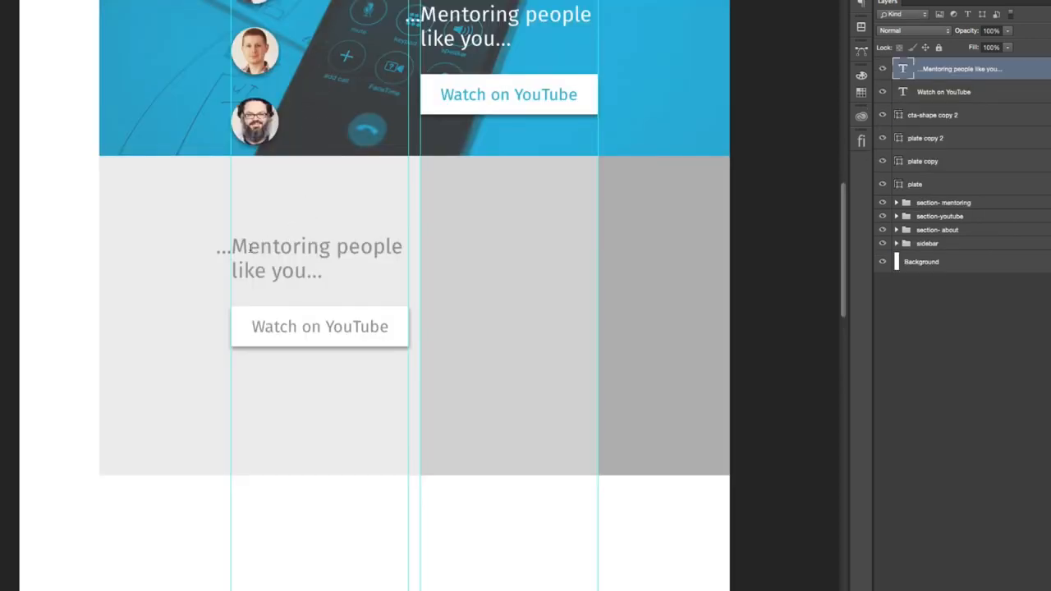
pyautogui.moveTo(249, 247); pyautogui.dragTo(289, 271)
pyautogui.write('Wu...')
pyautogui.press('Left')
pyautogui.press('BackSpace')
pyautogui.press('Right')
pyautogui.write('riting')
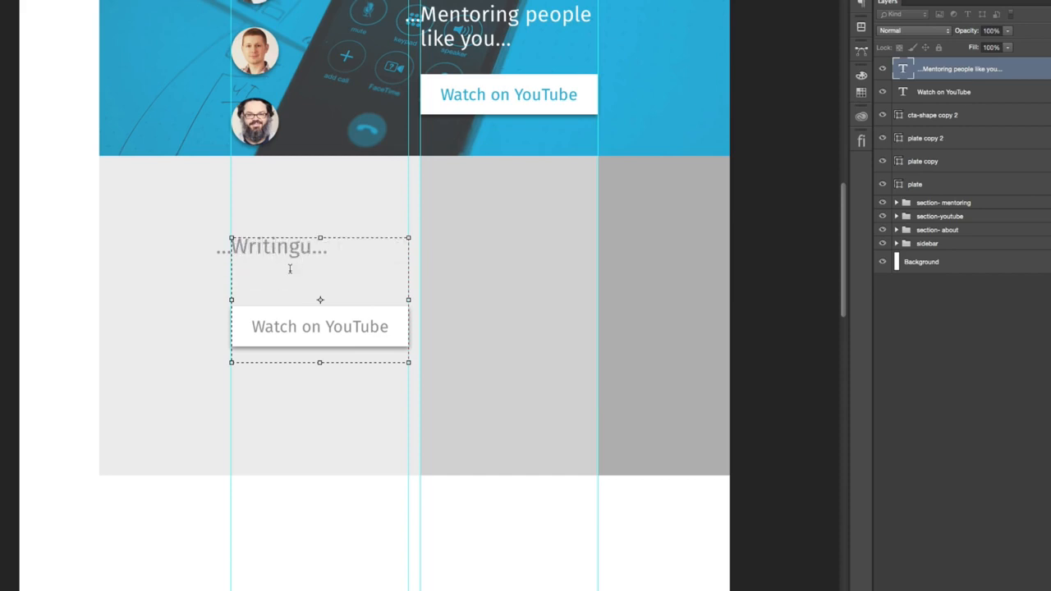
pyautogui.write(' and designing')
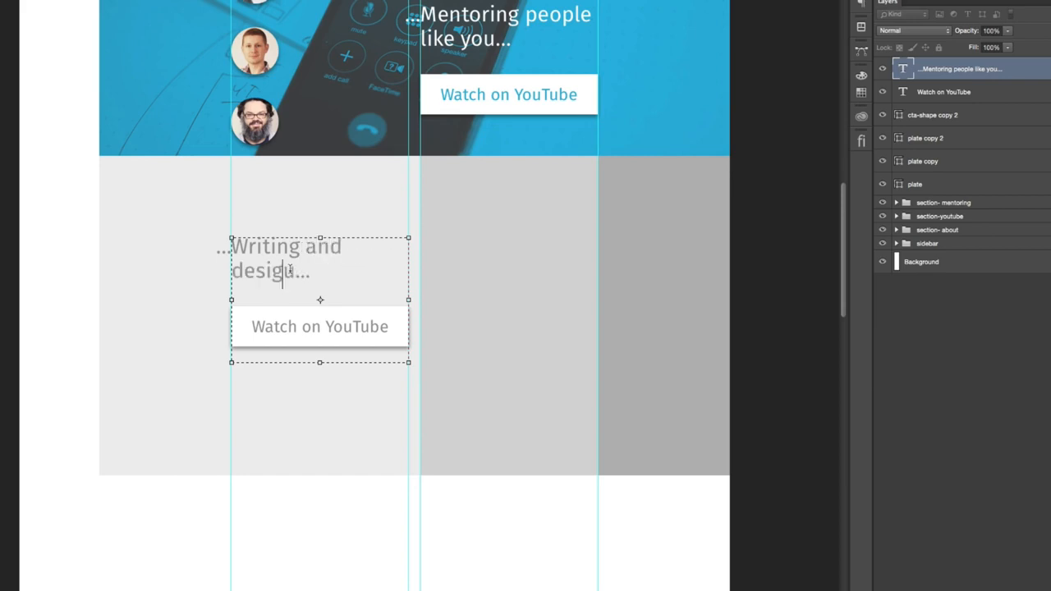
pyautogui.write(' au')
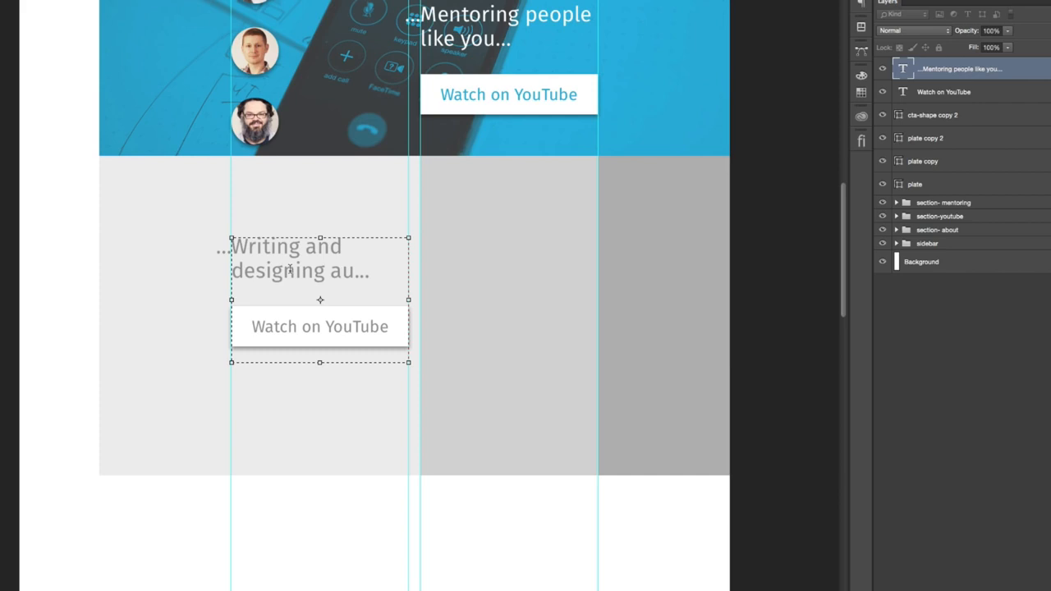
pyautogui.press('BackSpace')
pyautogui.write('rticles')
pyautogui.hotkey('ctrl', 'Return')
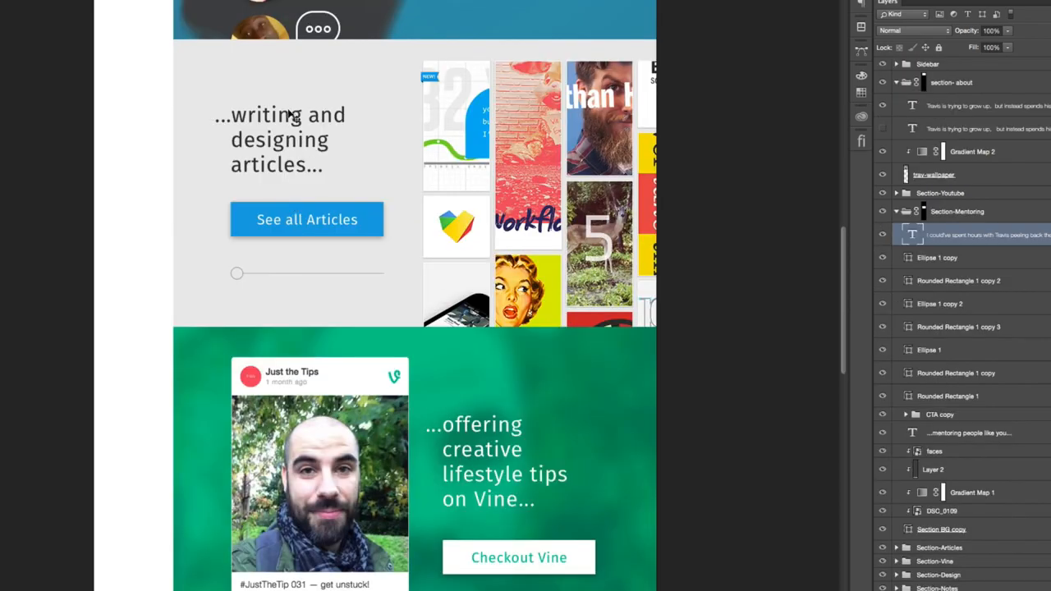
# - Check the articles heading in the reference mockup and set the new heading's text colour to #333
pyautogui.scroll(1, 297, 131)
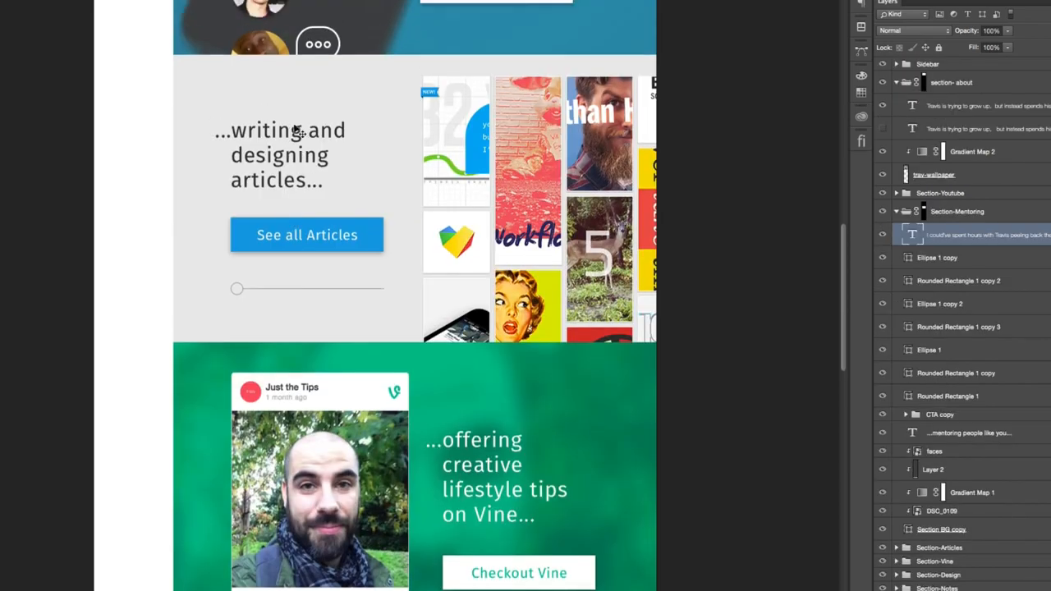
pyautogui.scroll(10, 297, 132)
pyautogui.scroll(-4, 297, 131)
pyautogui.scroll(-5, 298, 130)
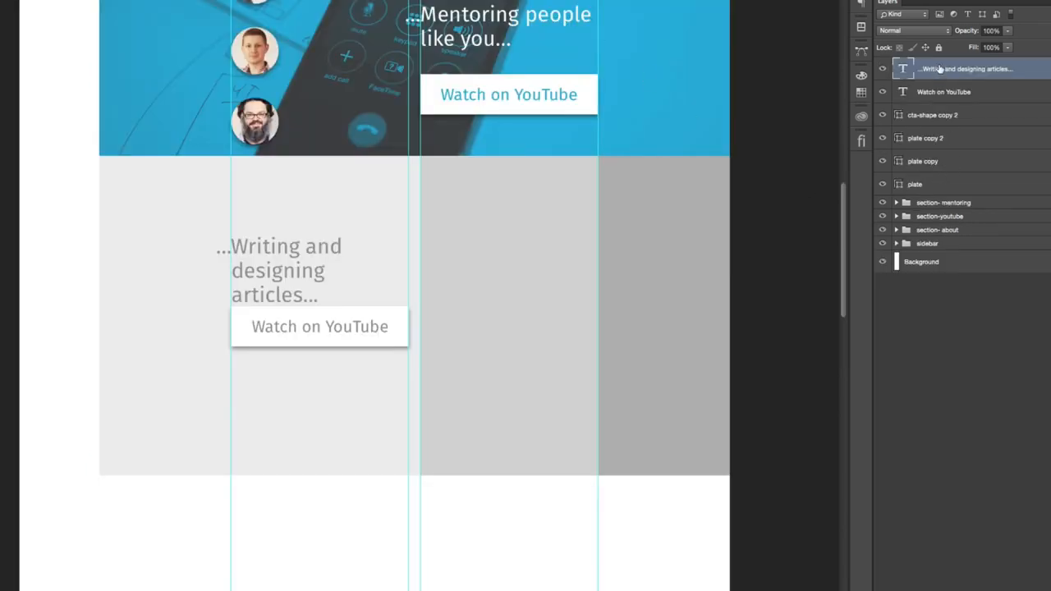
pyautogui.click(861, 4)
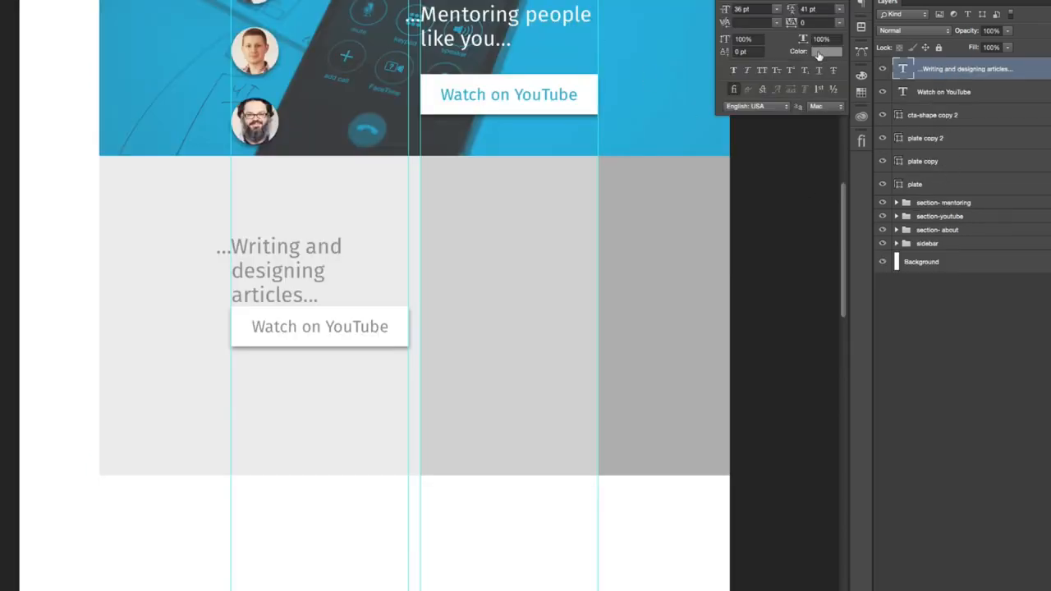
pyautogui.click(819, 52)
pyautogui.write('333')
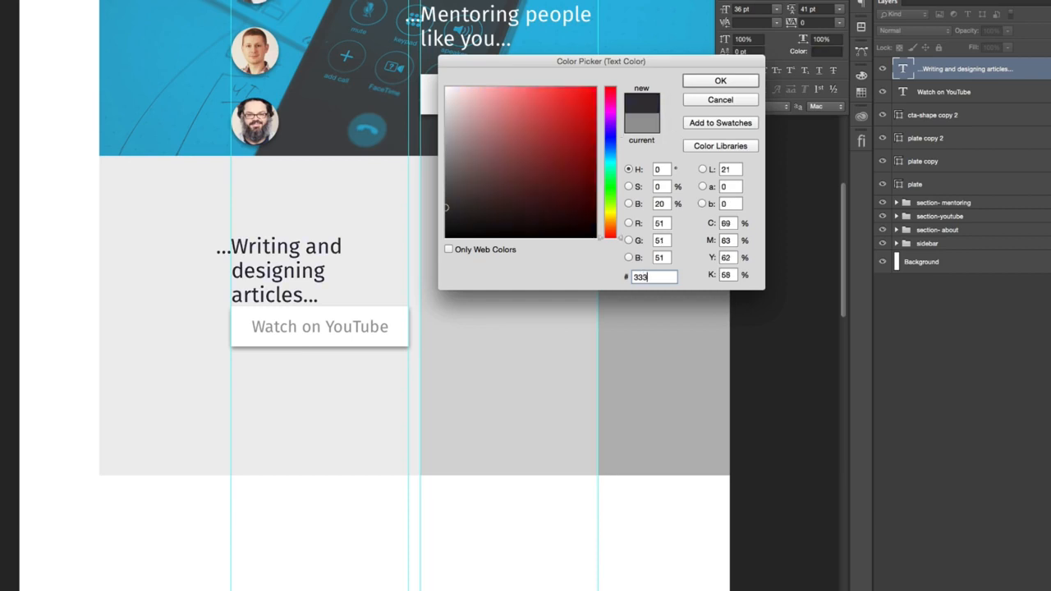
pyautogui.click(713, 81)
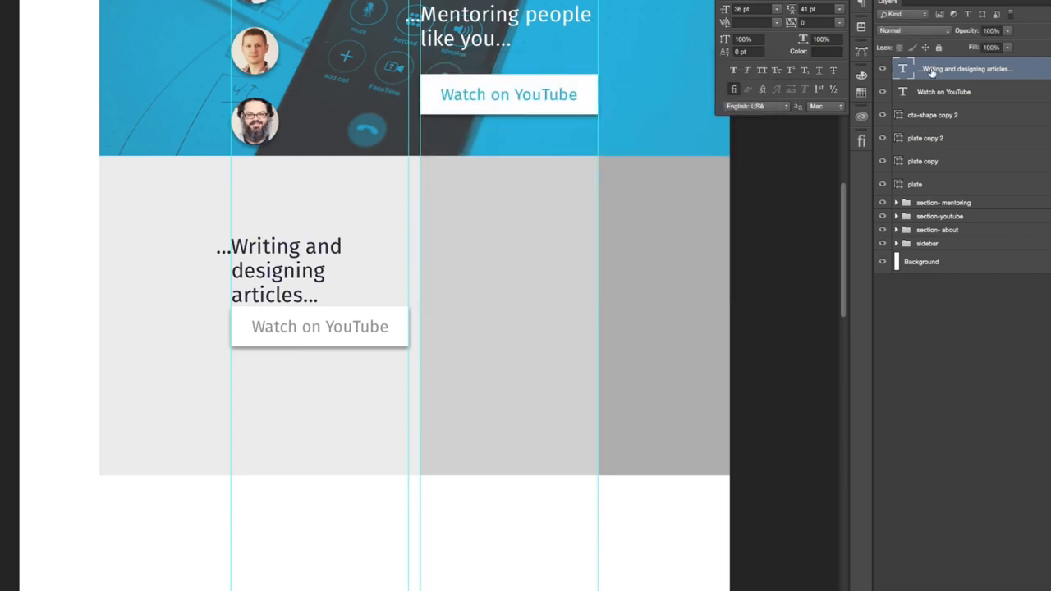
# - Set the text colour of the Watch on YouTube label in the articles section to #666
pyautogui.click(939, 92)
pyautogui.click(824, 51)
pyautogui.write('666')
pyautogui.click(739, 80)
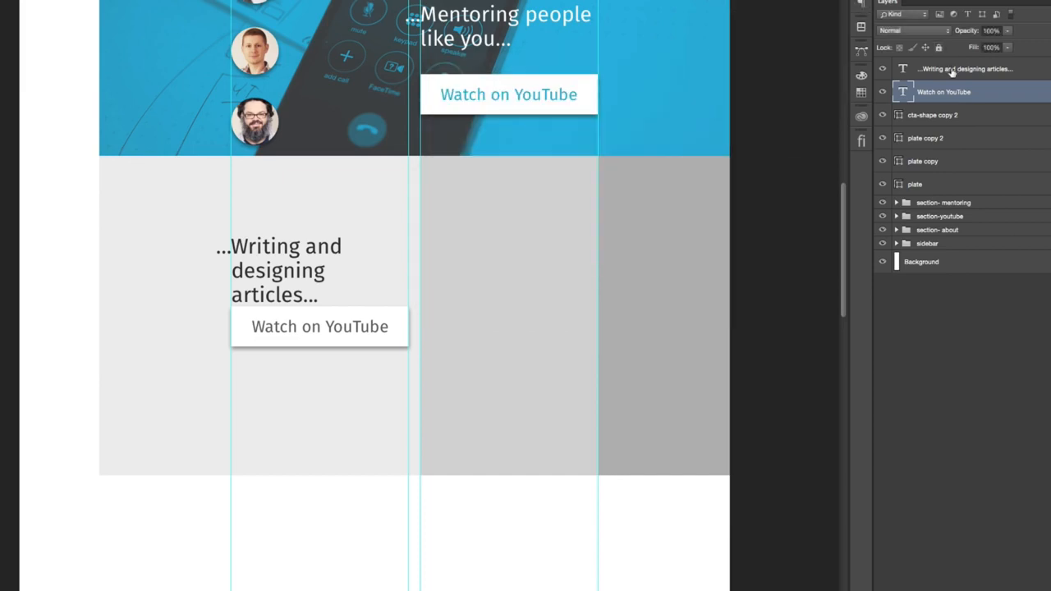
# - Move the Watch on YouTube label and its button shape down together to leave a gap below the three-line articles heading
pyautogui.click(950, 71)
pyautogui.click(960, 114)
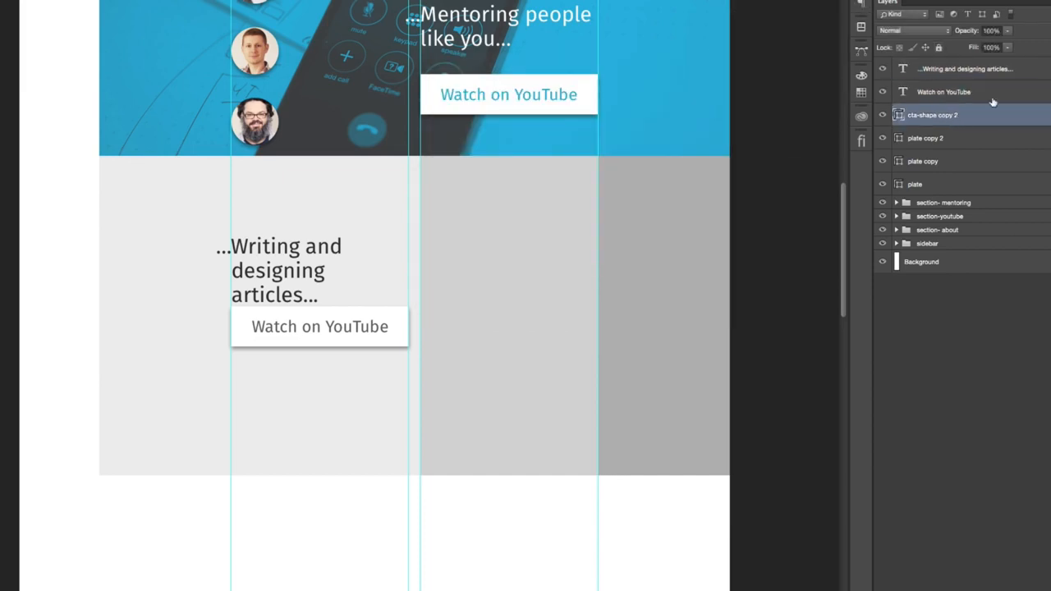
pyautogui.keyDown('shift'); pyautogui.click(995, 92); pyautogui.keyUp('shift')
pyautogui.press('Down')
pyautogui.press('Down')
pyautogui.press('Down')
pyautogui.press('Down')
pyautogui.press('Down')
pyautogui.press('Down')
pyautogui.press('Down')
pyautogui.press('Down')
pyautogui.press('Down')
pyautogui.press('Down')
pyautogui.press('Down')
pyautogui.press('Down')
pyautogui.press('Down')
pyautogui.press('Down')
pyautogui.press('Down')
pyautogui.press('Down')
pyautogui.press('Down')
pyautogui.press('Down')
pyautogui.press('Down')
pyautogui.press('Down')
pyautogui.press('Down')
pyautogui.press('Down')
pyautogui.press('Down')
pyautogui.press('Down')
pyautogui.press('Down')
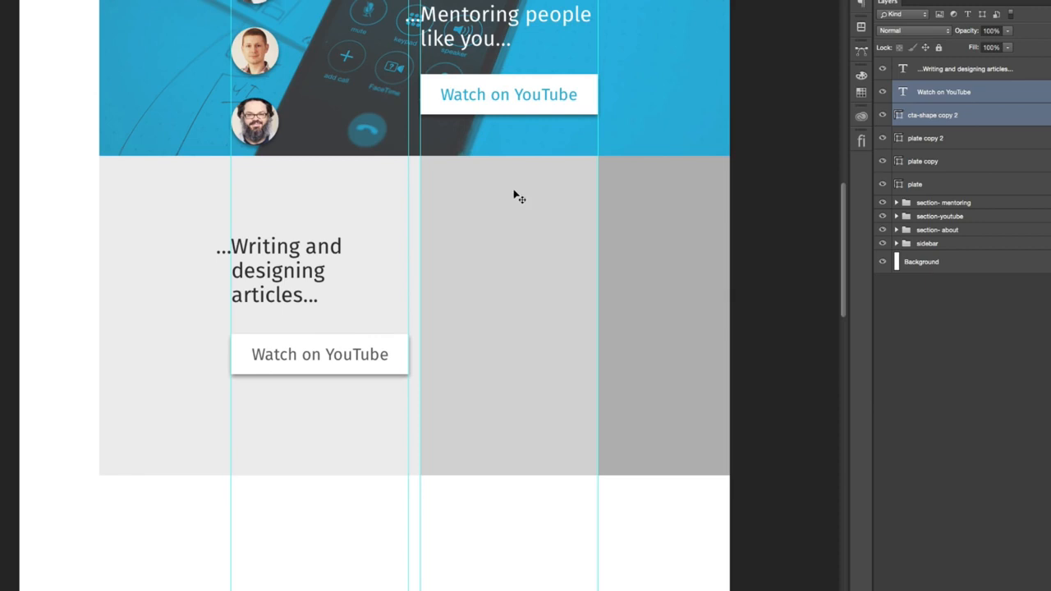
# - Compare the articles section's heading and button layout with the YouTube and mentoring sections above it
pyautogui.scroll(10, 460, 148)
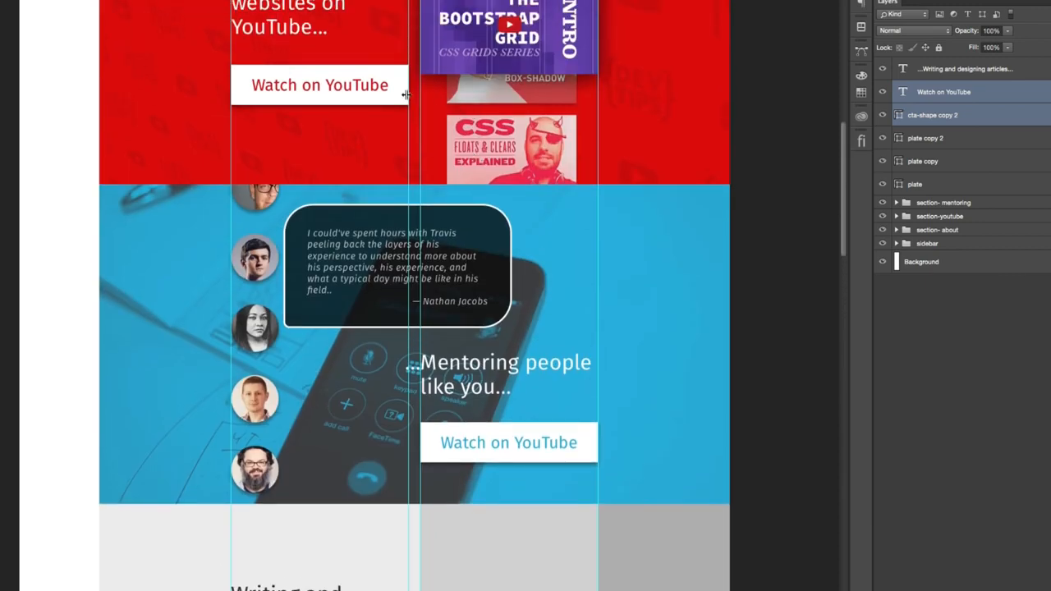
pyautogui.scroll(4, 282, 80)
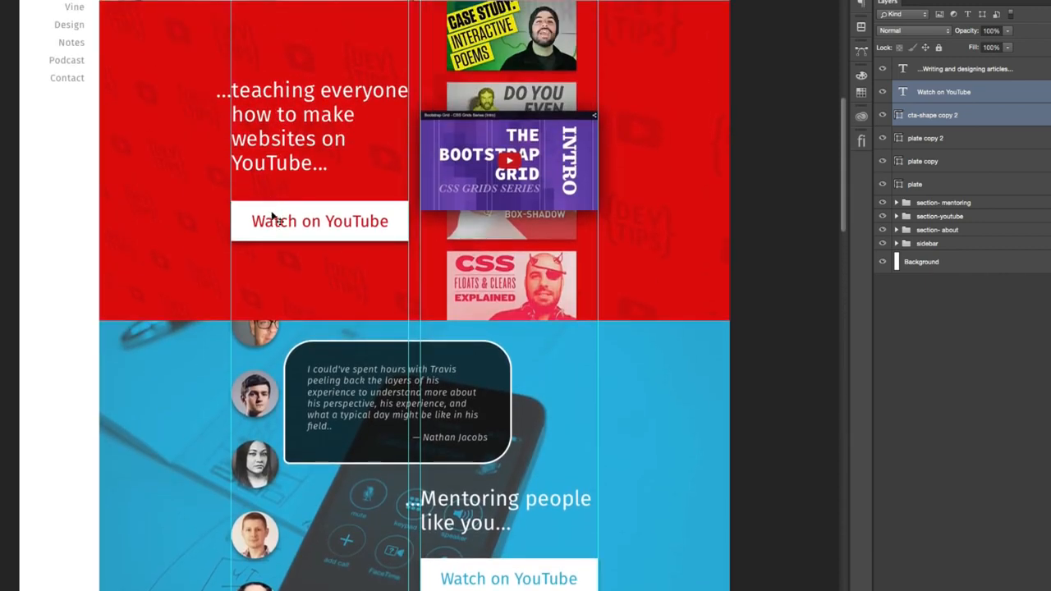
pyautogui.scroll(6, 278, 197)
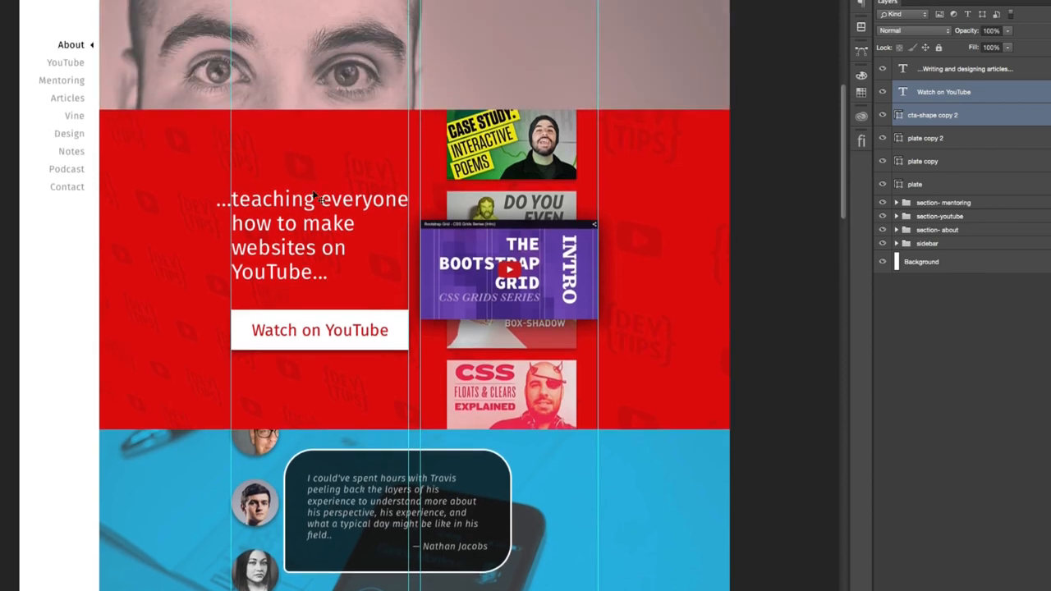
pyautogui.scroll(-7, 459, 452)
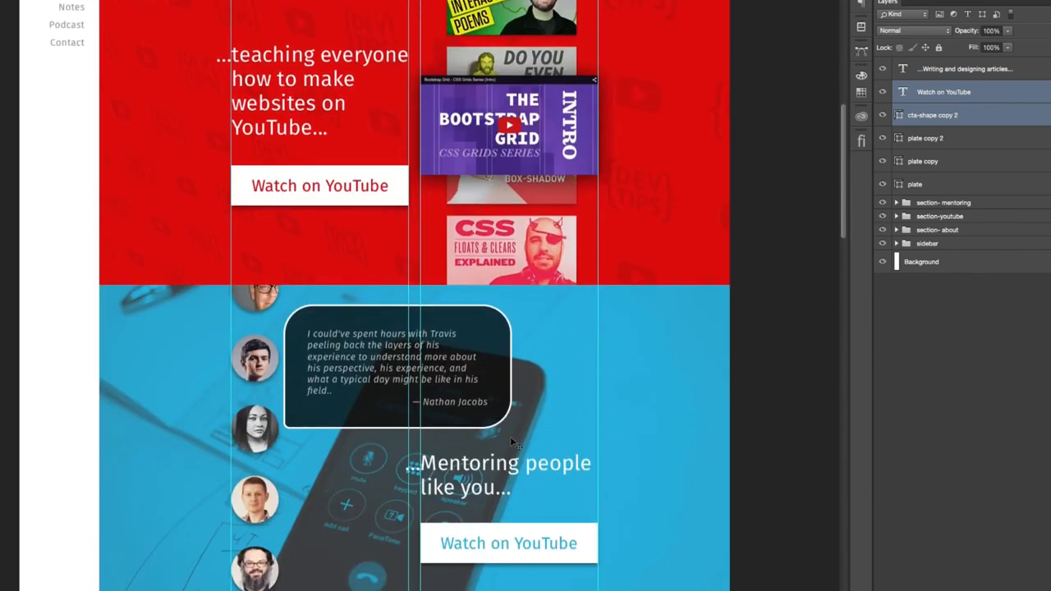
pyautogui.scroll(-8, 530, 386)
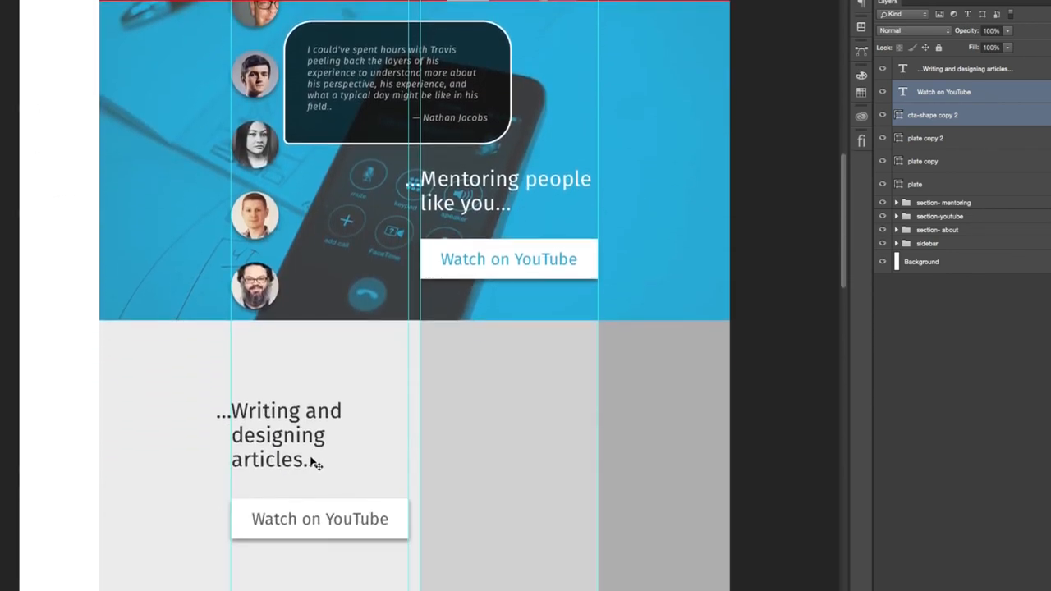
pyautogui.scroll(-3, 337, 398)
pyautogui.doubleClick(305, 349)
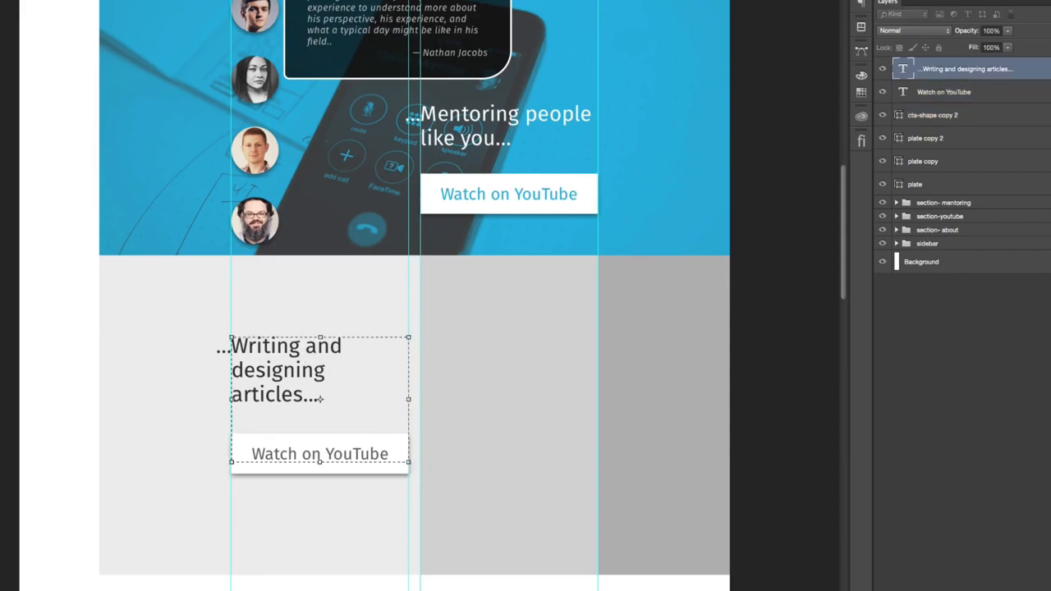
pyautogui.press('Escape')
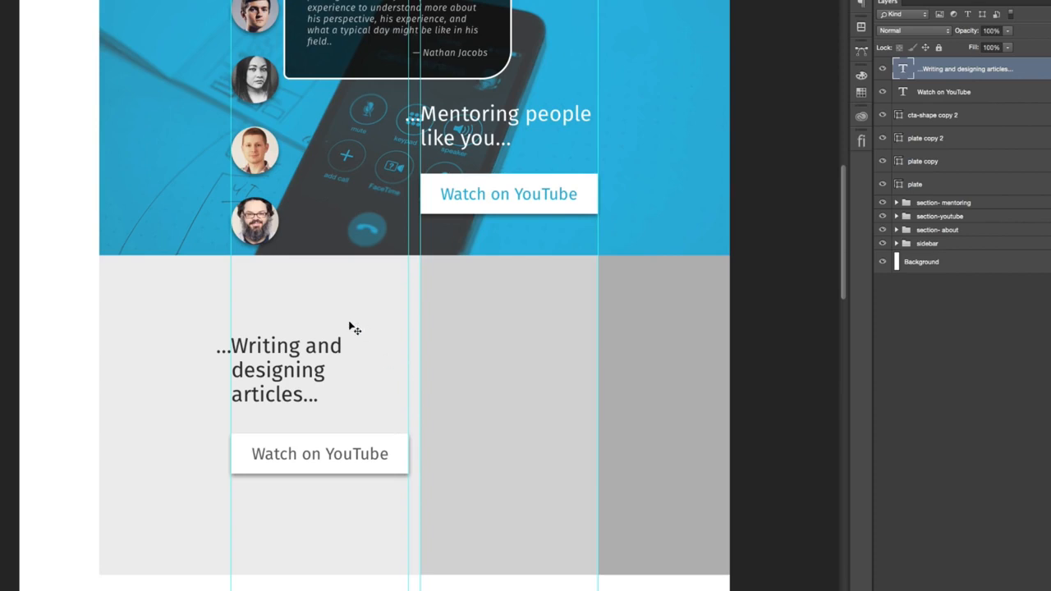
# - Switch to the browser and start a window screenshot of the "32 Years of" happiness graph with its "Dancing in the spring" bubble displayed
pyautogui.scroll(-3, 481, 495)
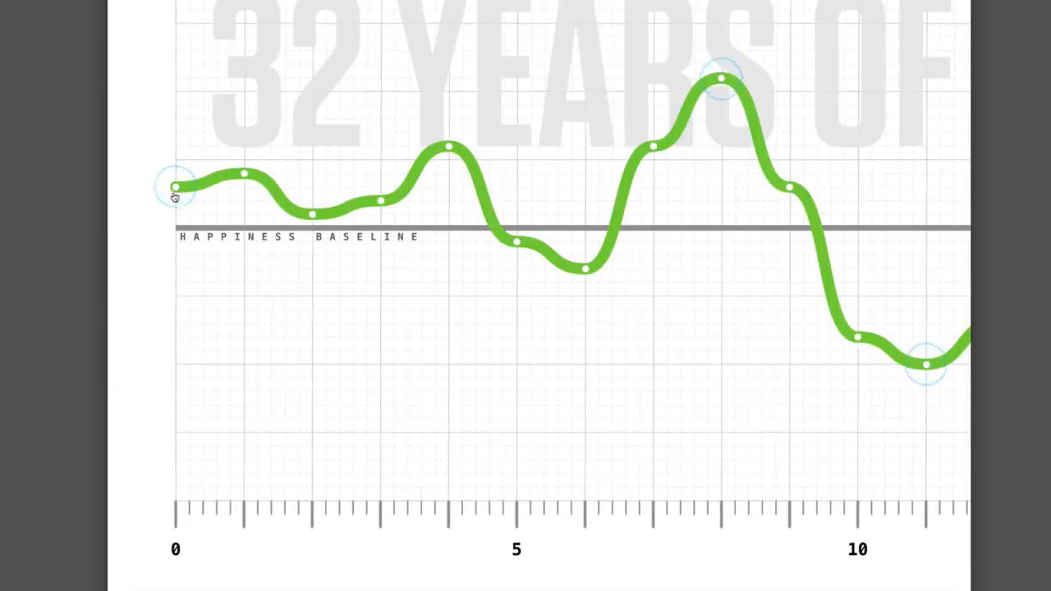
pyautogui.moveTo(249, 181)
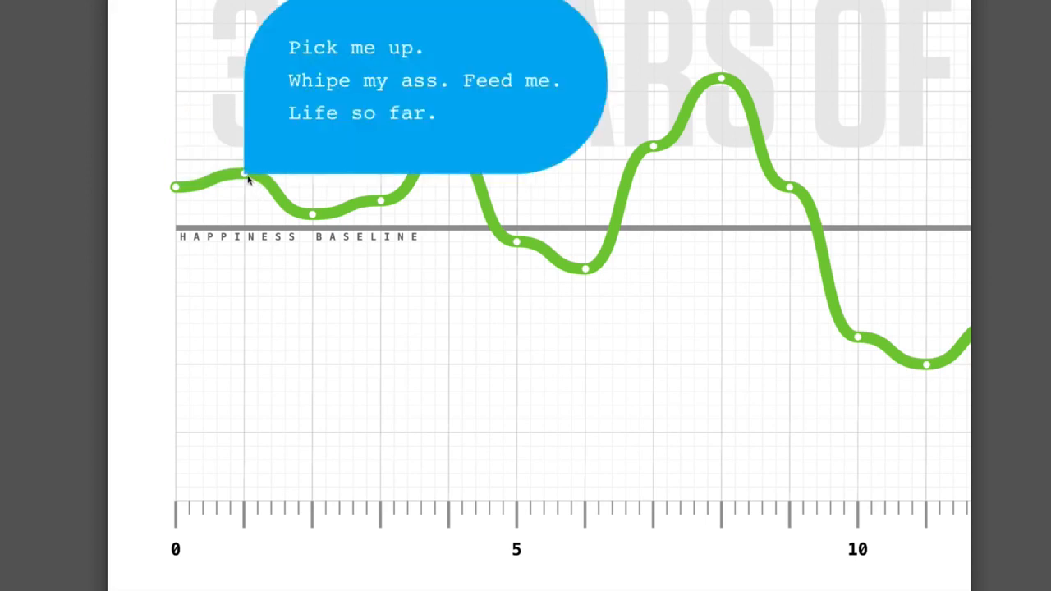
pyautogui.moveTo(311, 215)
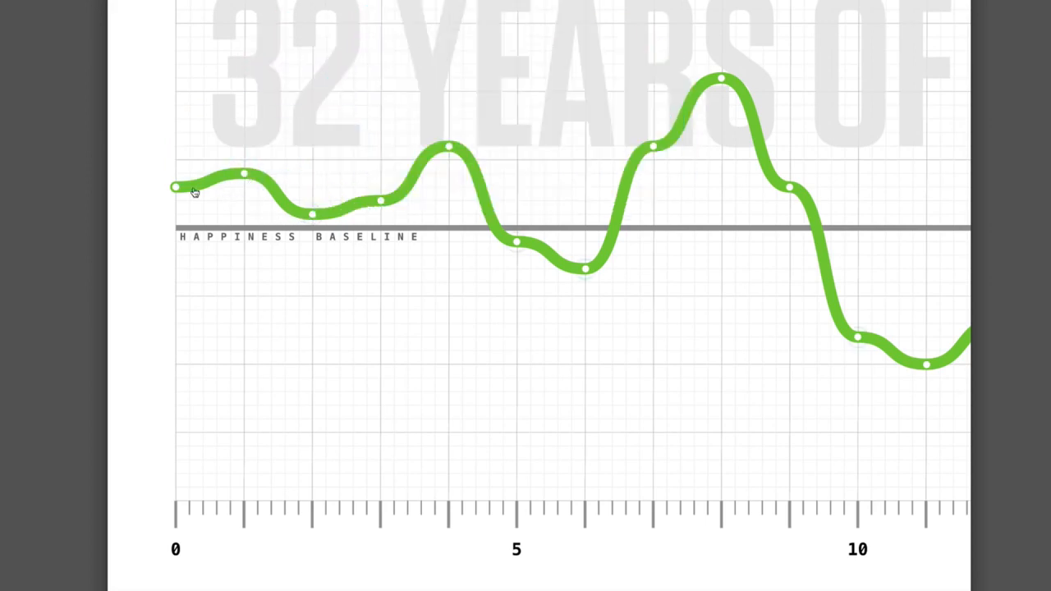
pyautogui.moveTo(181, 188)
pyautogui.moveTo(450, 143)
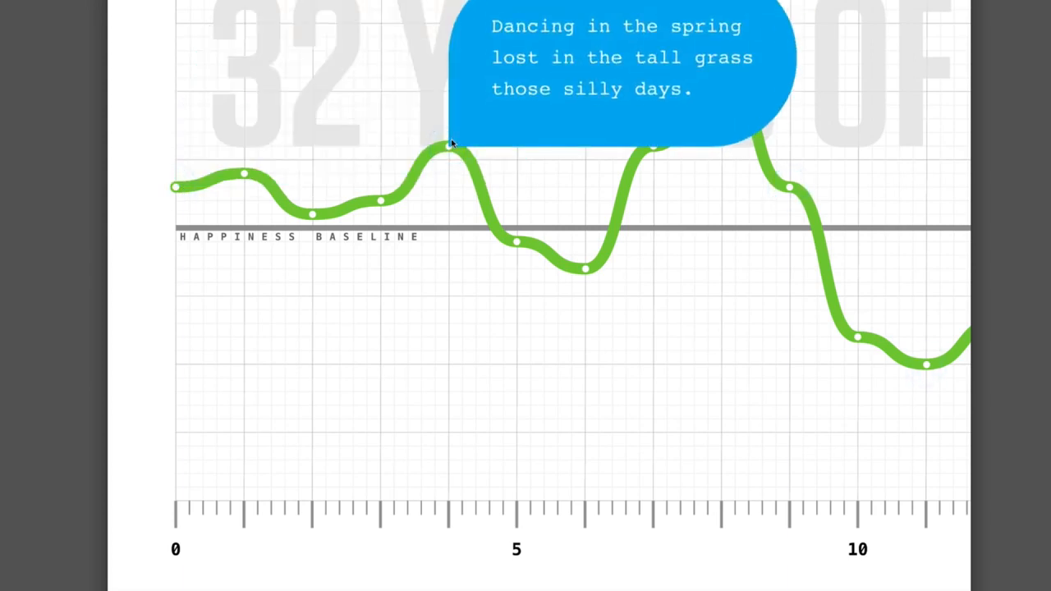
pyautogui.press('super+shift+4')
pyautogui.press('space')
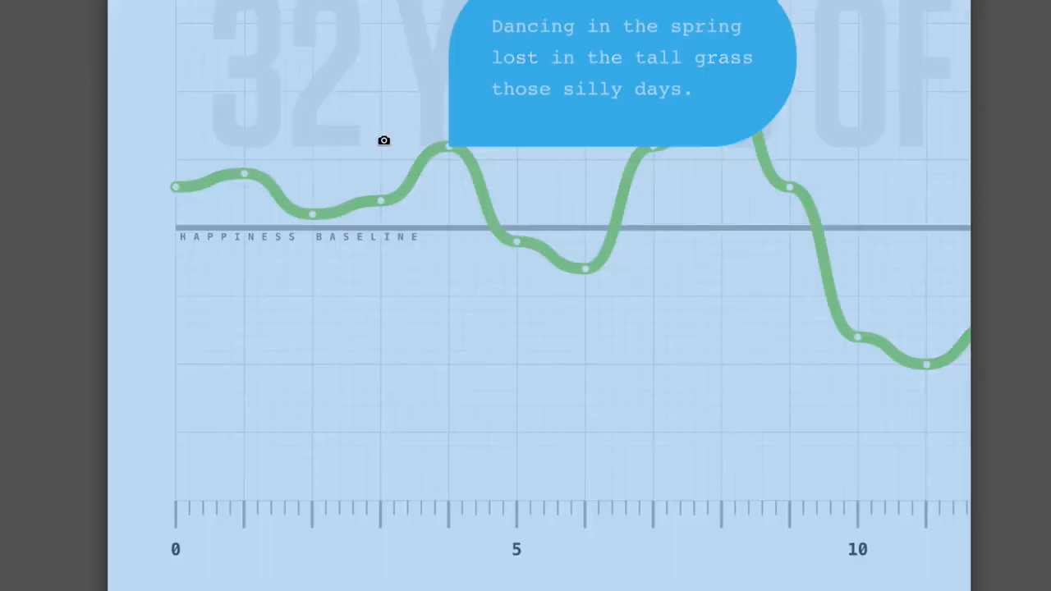
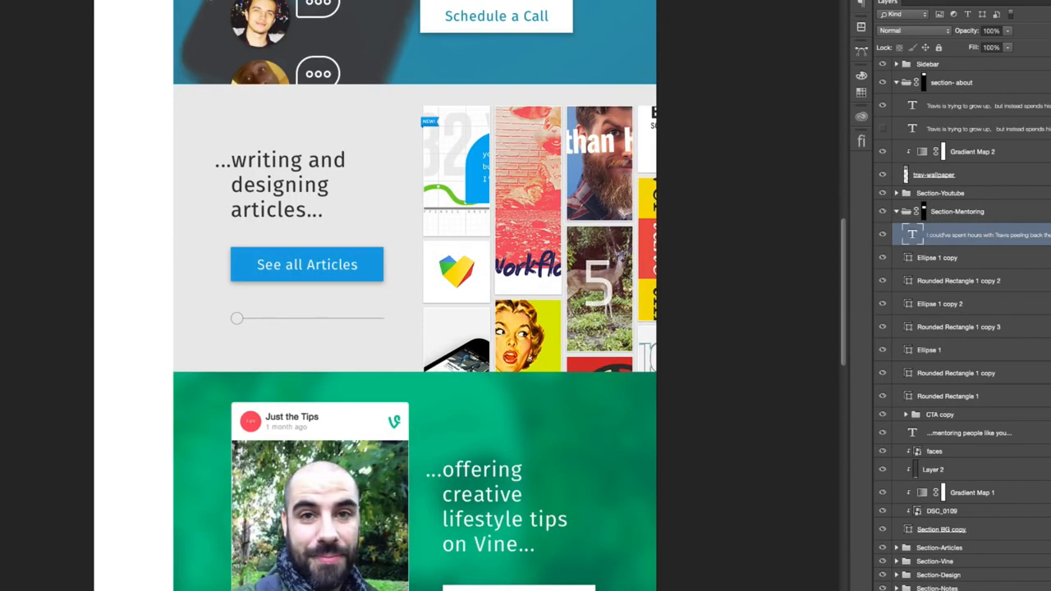
# - Replace the mentoring section's button label with "Schedule a Call"
pyautogui.scroll(5, 430, 40)
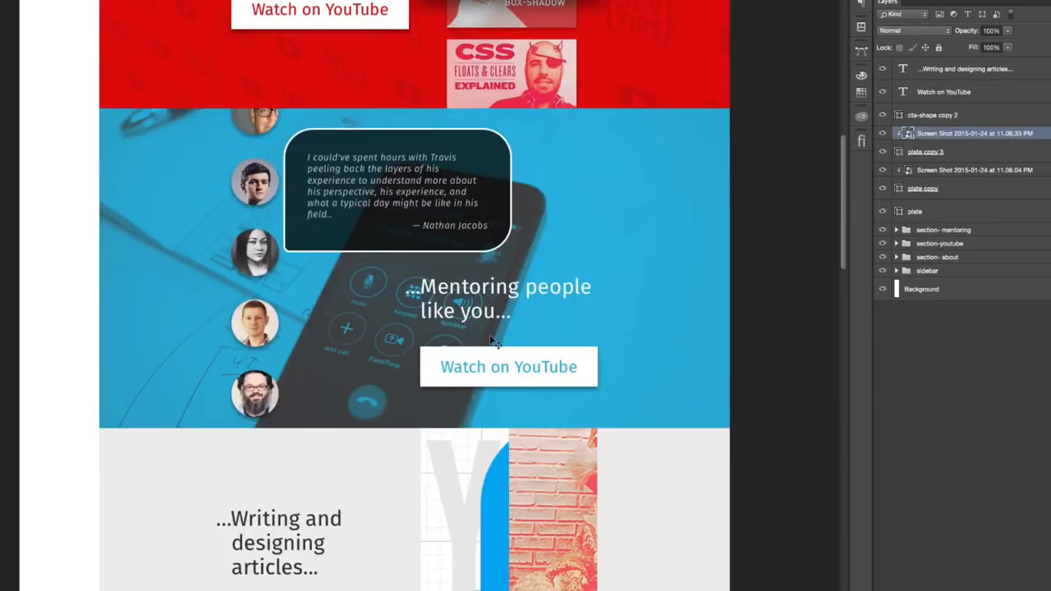
pyautogui.doubleClick(496, 367)
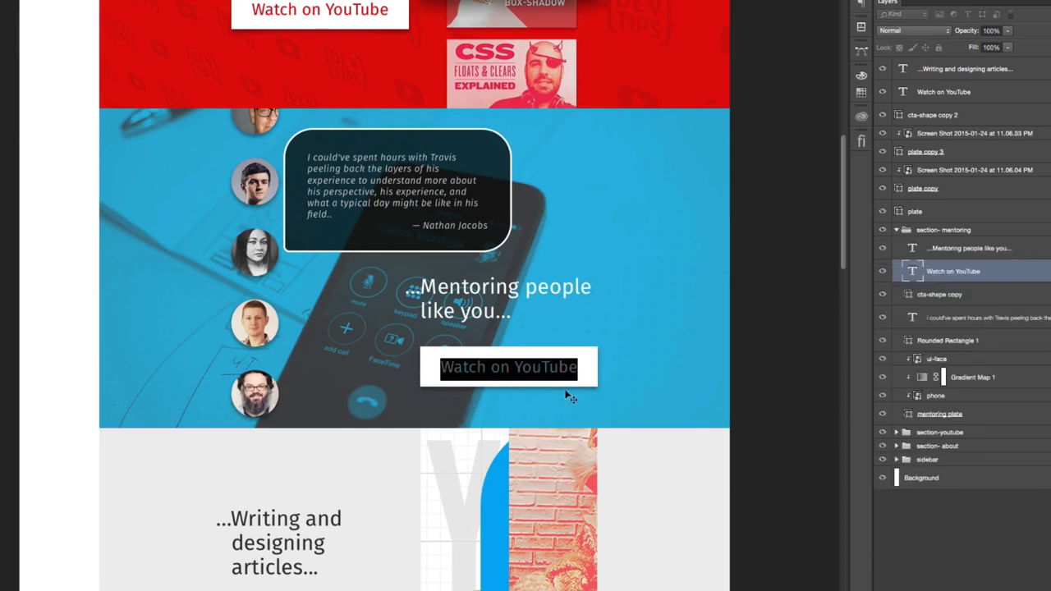
pyautogui.write('Schedul')
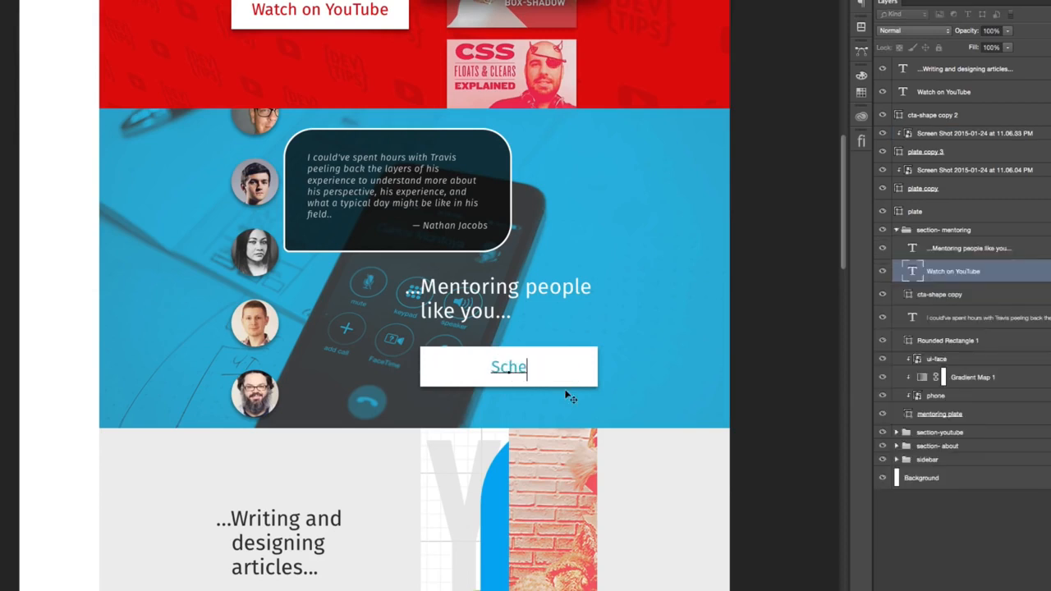
pyautogui.press('BackSpace')
pyautogui.press('BackSpace')
pyautogui.press('BackSpace')
pyautogui.write('dule a')
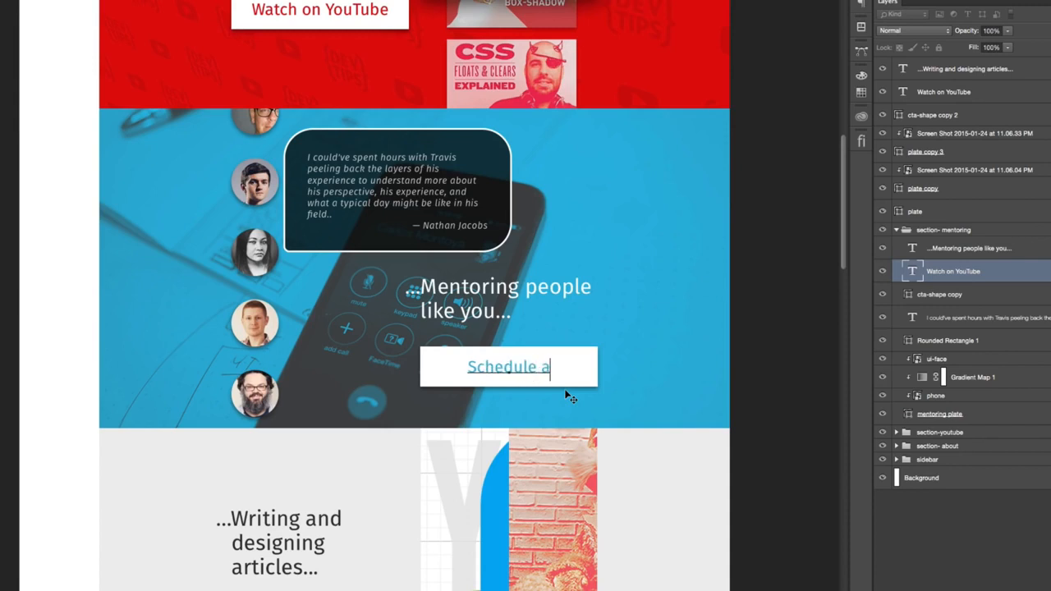
pyautogui.write(' Call')
pyautogui.hotkey('ctrl', 'Return')
# - Replace the label of the button in the writing and designing articles section with "See all Articles"
pyautogui.scroll(-5, 364, 450)
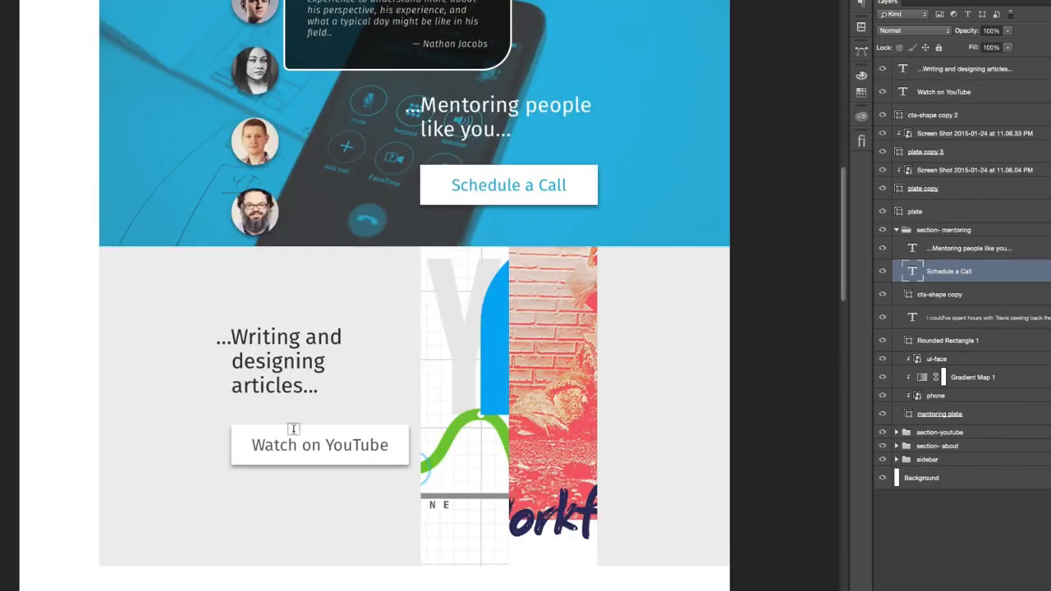
pyautogui.click(321, 434)
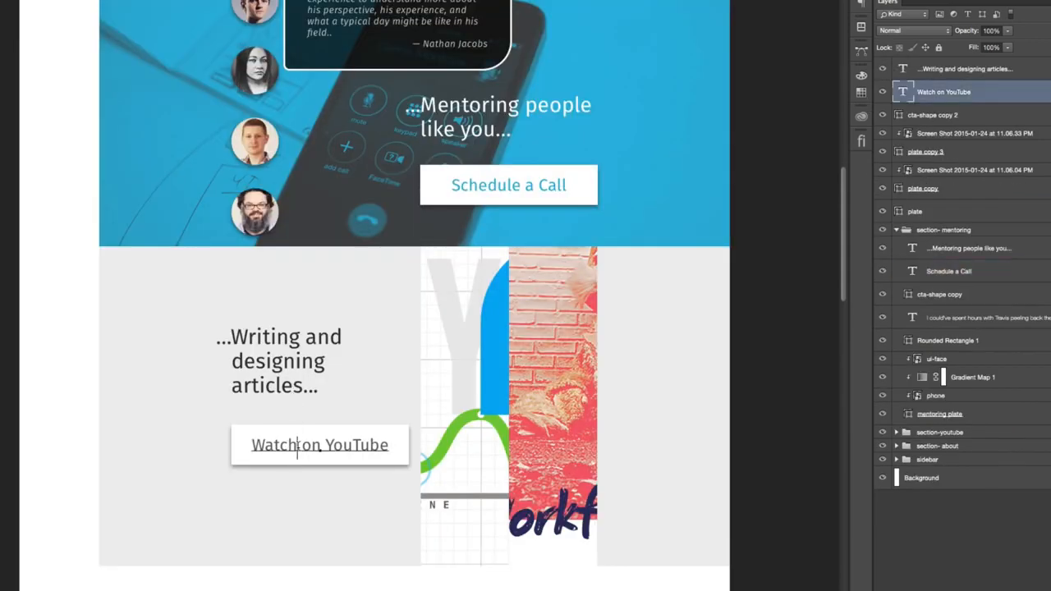
pyautogui.click(371, 446)
pyautogui.hotkey('ctrl', 'a')
pyautogui.write('See all Articles')
pyautogui.hotkey('ctrl', 'Return')
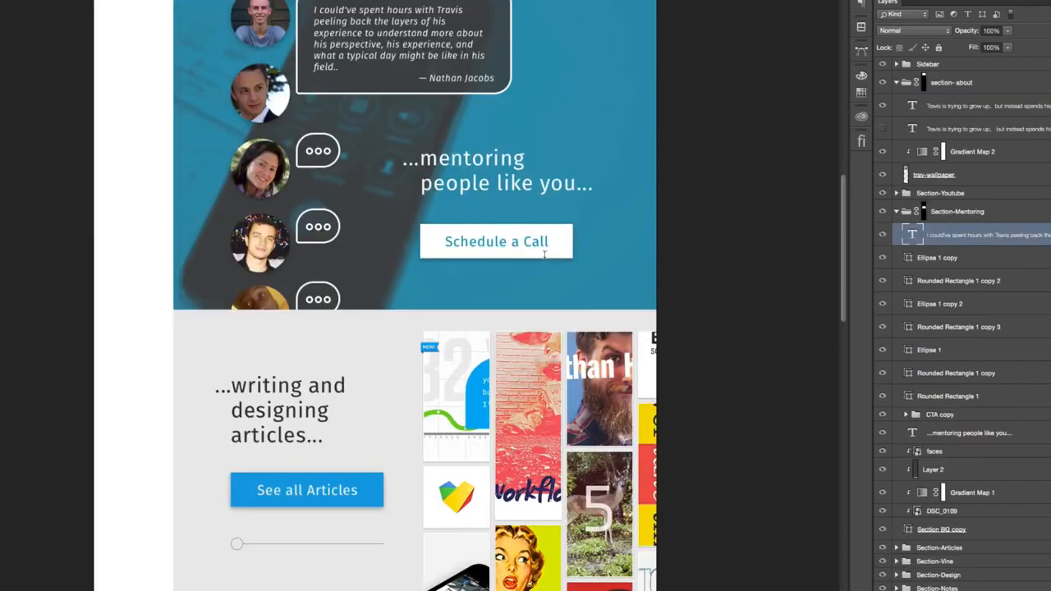
# - Fill the See all Articles button shape with blue 00adf2, sampled from the blue graphic next to it
pyautogui.scroll(3, 551, 268)
pyautogui.scroll(-5, 551, 267)
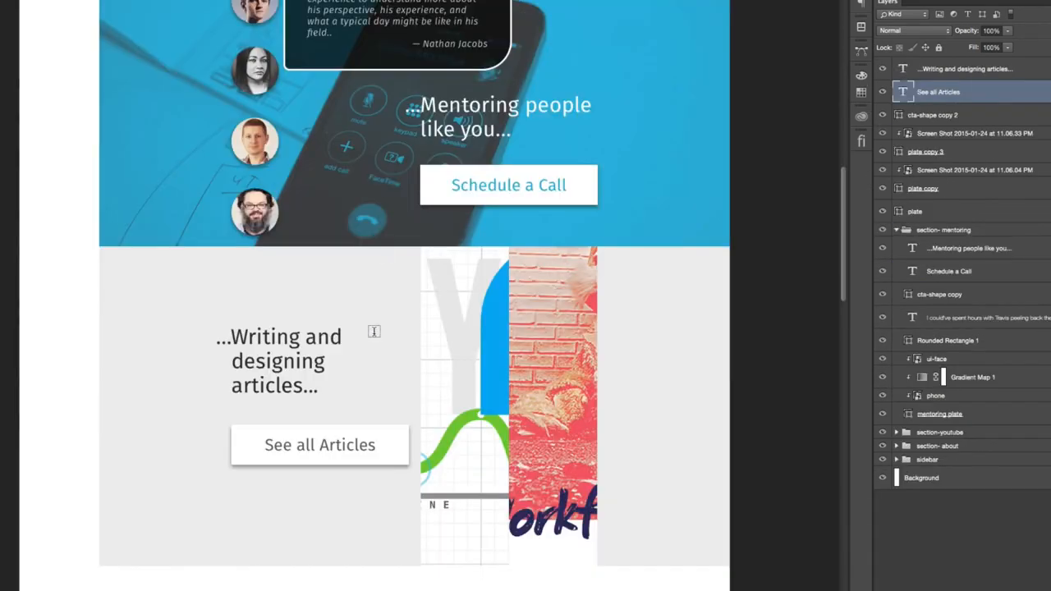
pyautogui.doubleClick(901, 115)
pyautogui.click(496, 385)
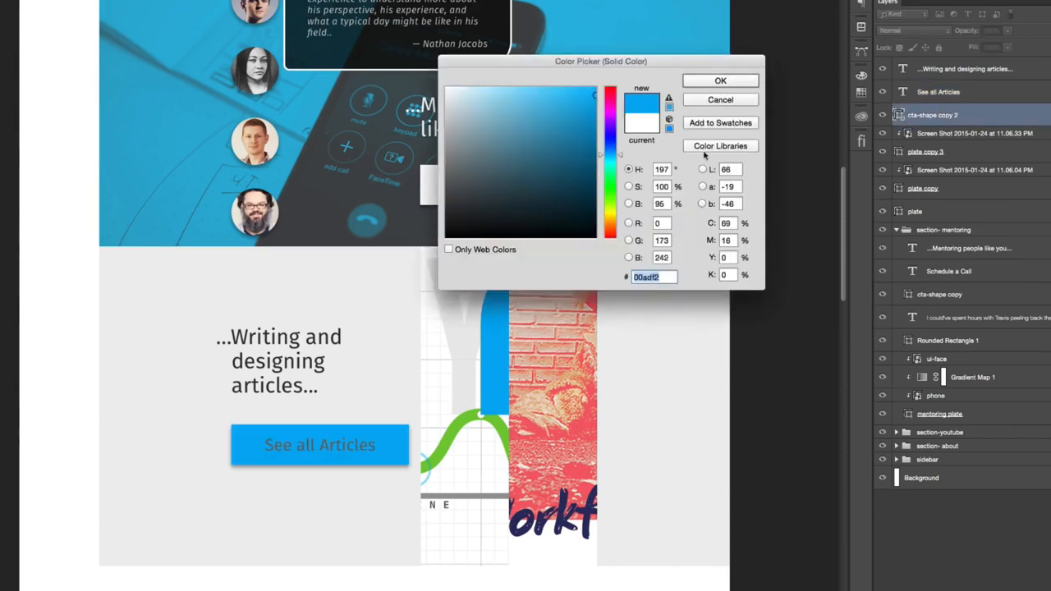
pyautogui.click(712, 82)
# - Set the See all Articles label's text color to white
pyautogui.hotkey('alt', ']')
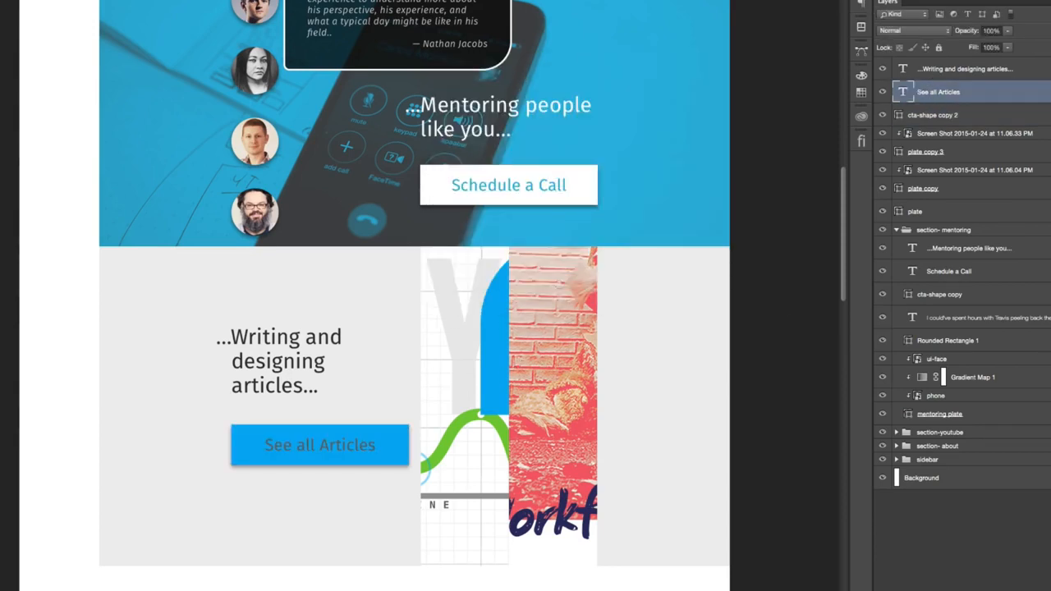
pyautogui.click(832, 56)
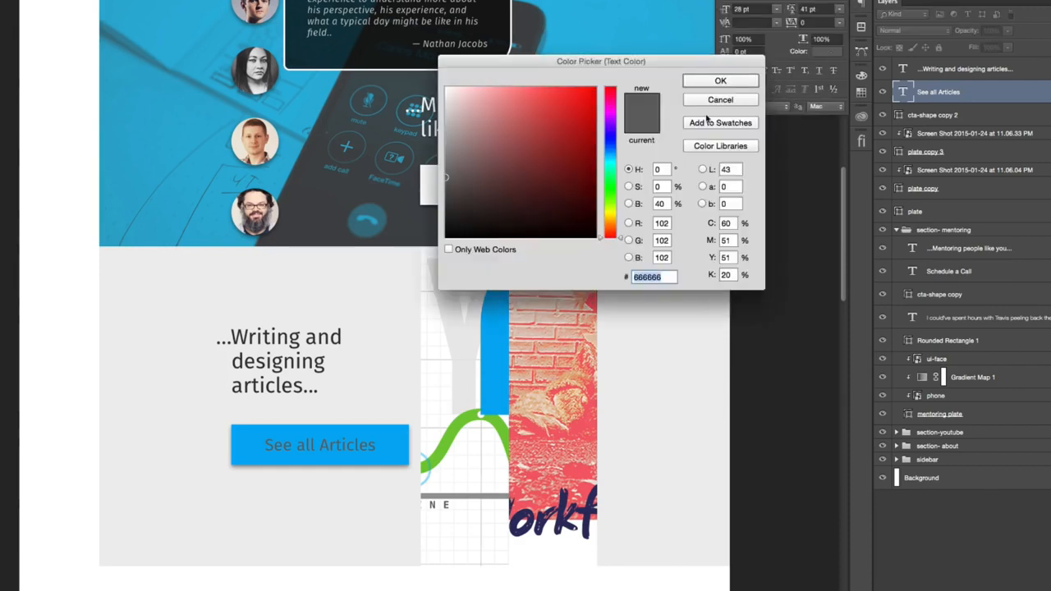
pyautogui.click(430, 584)
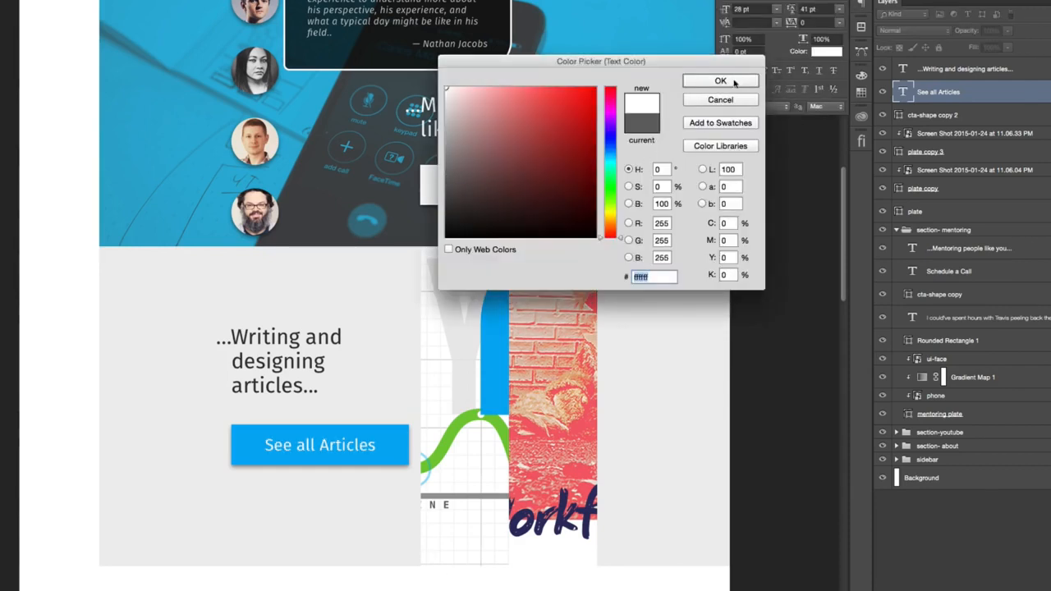
pyautogui.click(720, 81)
pyautogui.click(860, 3)
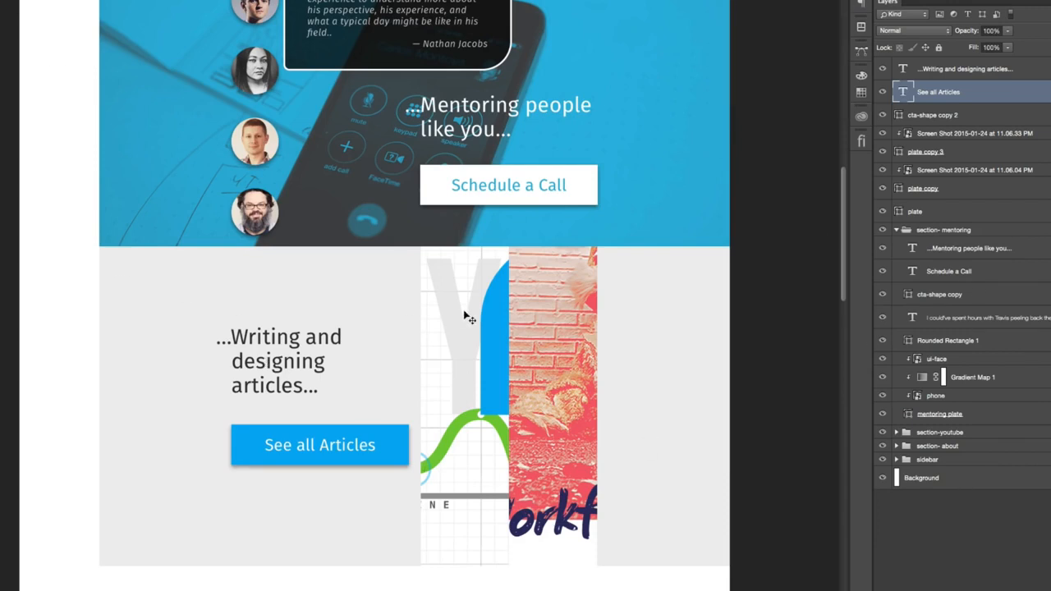
# - Check what the button shape, screenshot and plate layers of the articles section contain by toggling their visibility
pyautogui.click(971, 119)
pyautogui.click(881, 115)
pyautogui.click(882, 116)
pyautogui.click(883, 133)
pyautogui.click(883, 133)
pyautogui.click(882, 133)
pyautogui.click(882, 133)
pyautogui.click(883, 170)
pyautogui.click(882, 188)
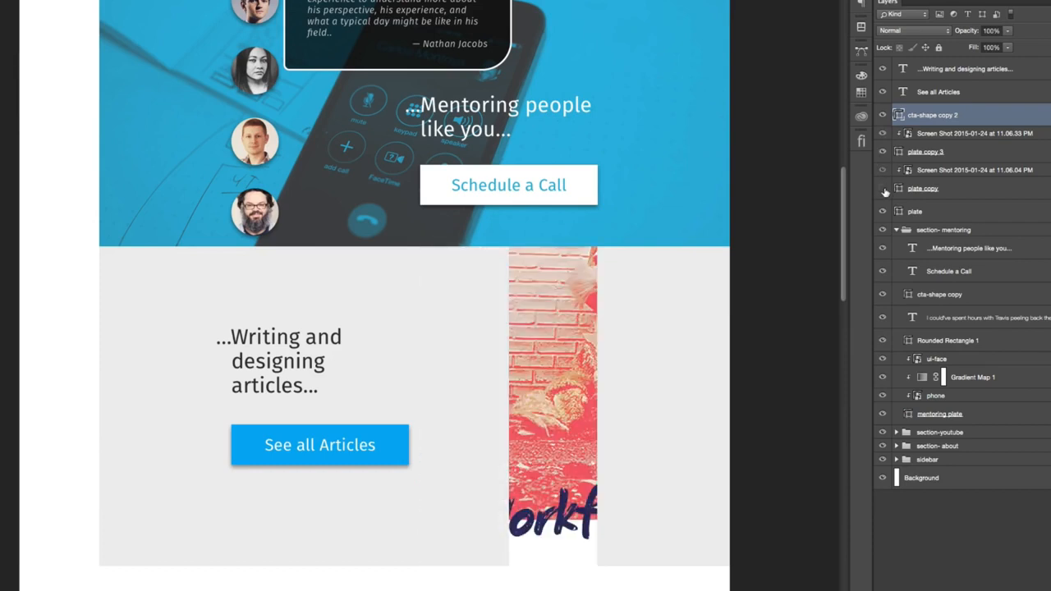
pyautogui.click(884, 190)
pyautogui.click(882, 212)
pyautogui.click(882, 213)
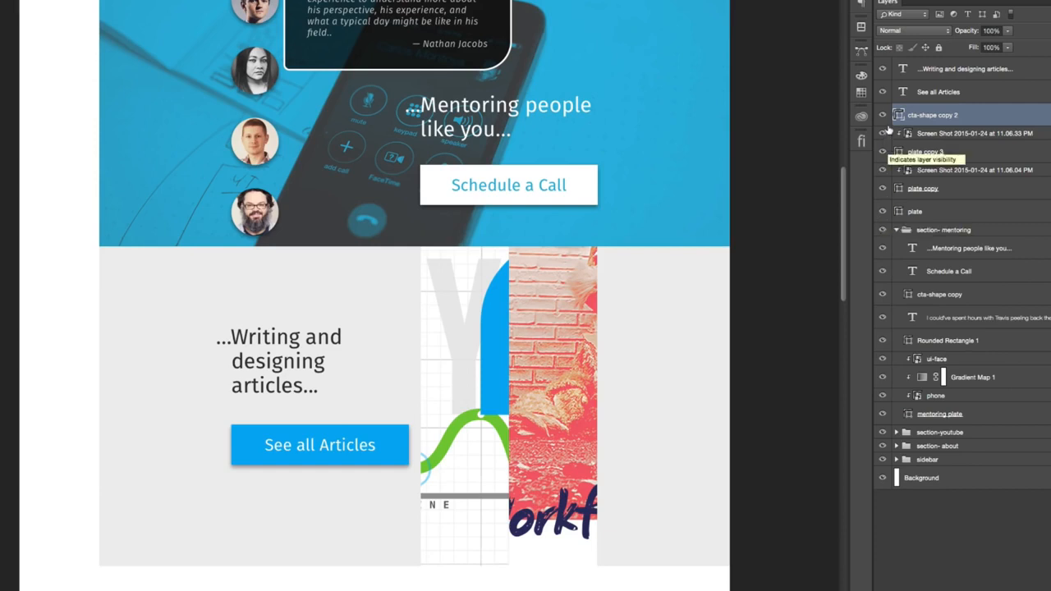
# - Try to delete all layers from cta-shape copy 2 down to plate copy
pyautogui.click(955, 185)
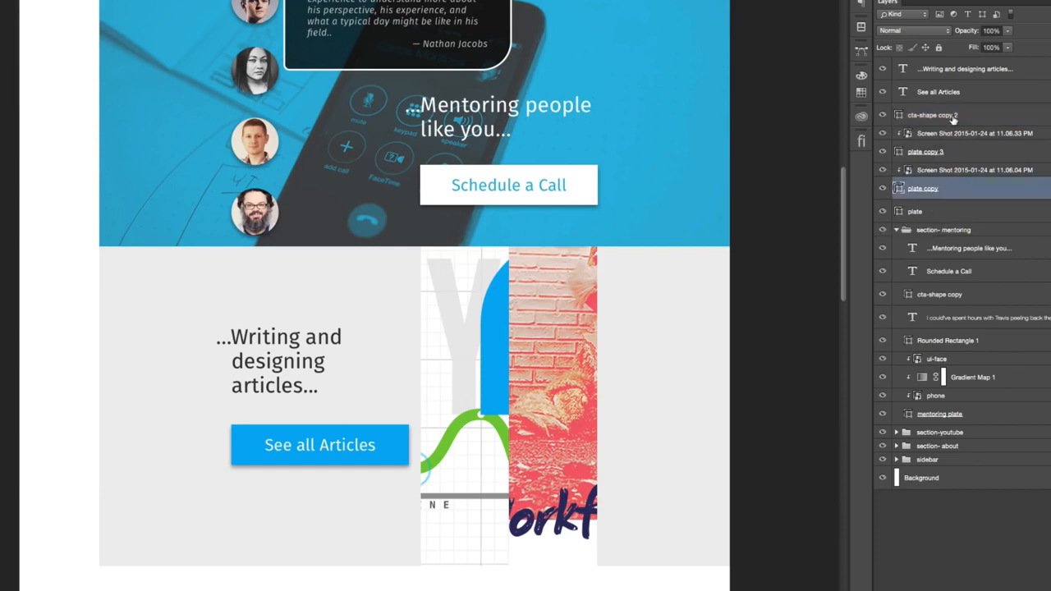
pyautogui.keyDown('shift'); pyautogui.click(952, 119); pyautogui.keyUp('shift')
pyautogui.press('Delete')
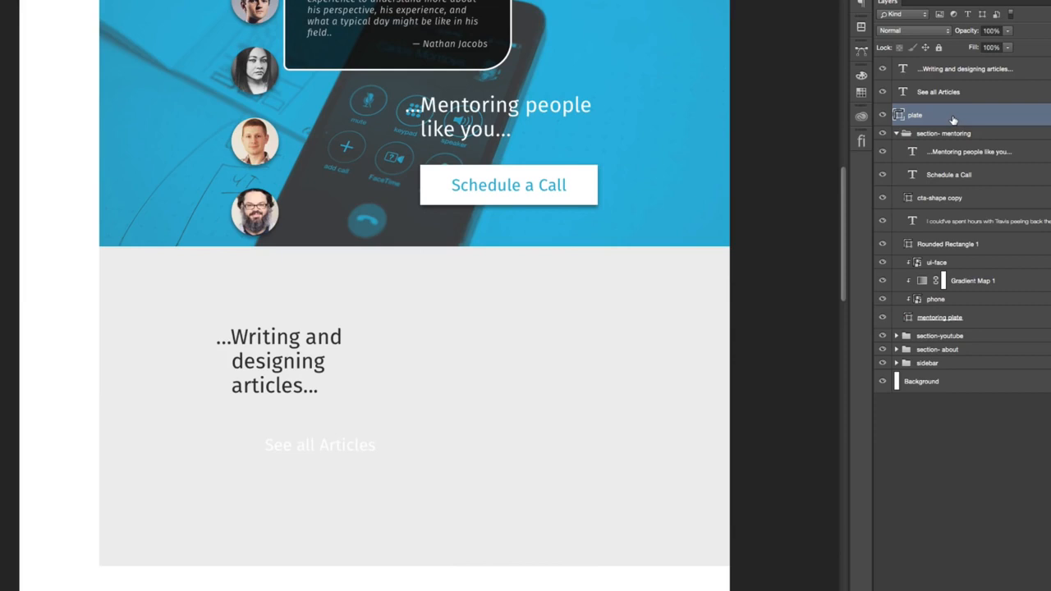
pyautogui.hotkey('ctrl', 'z')
# - Check the plate copy layer and its clipped screenshot by hiding and showing them again
pyautogui.click(882, 189)
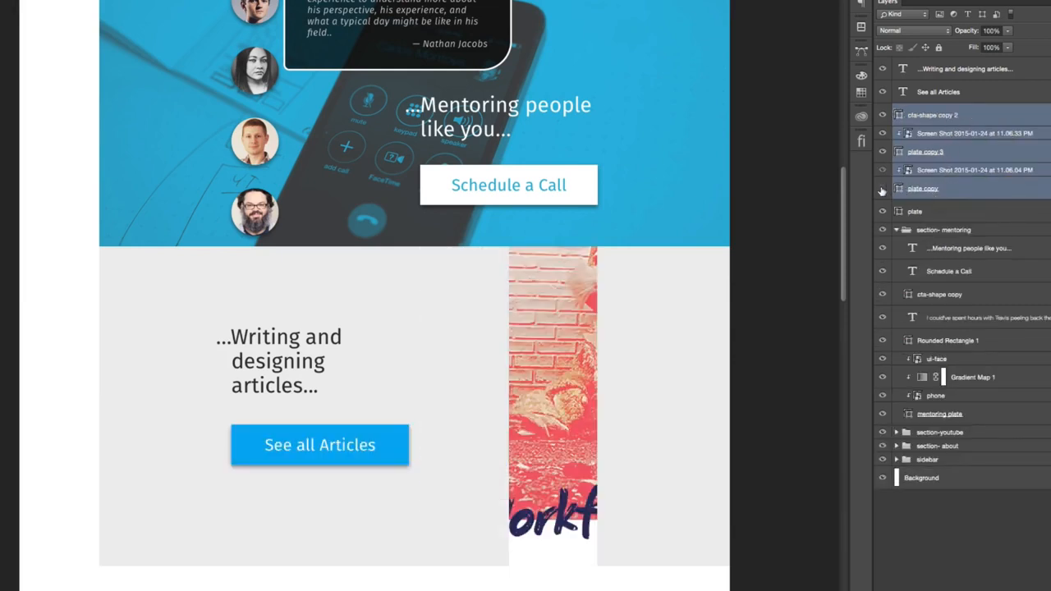
pyautogui.click(882, 188)
pyautogui.click(883, 171)
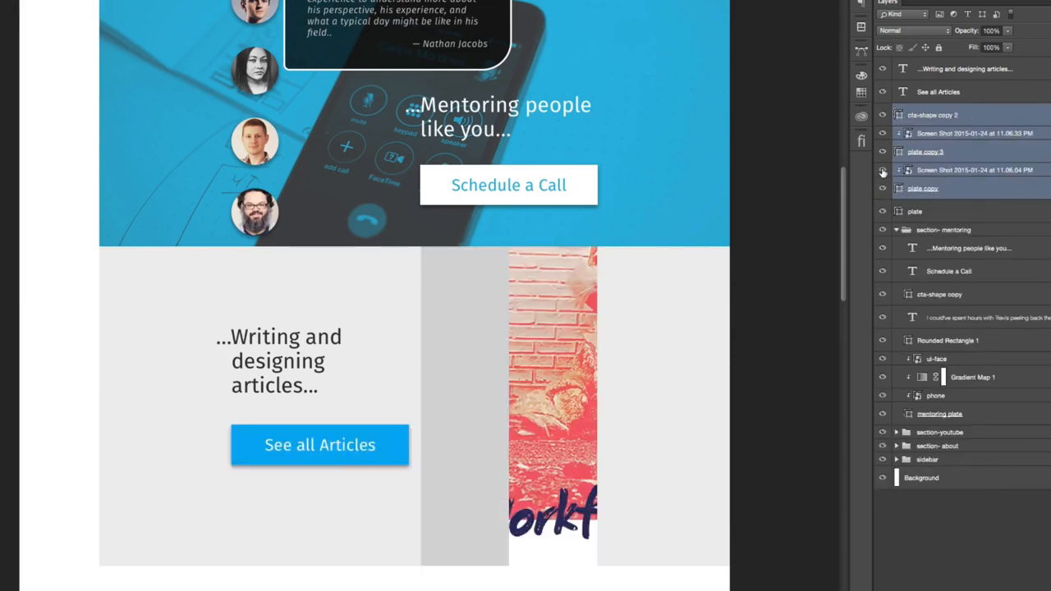
pyautogui.click(882, 171)
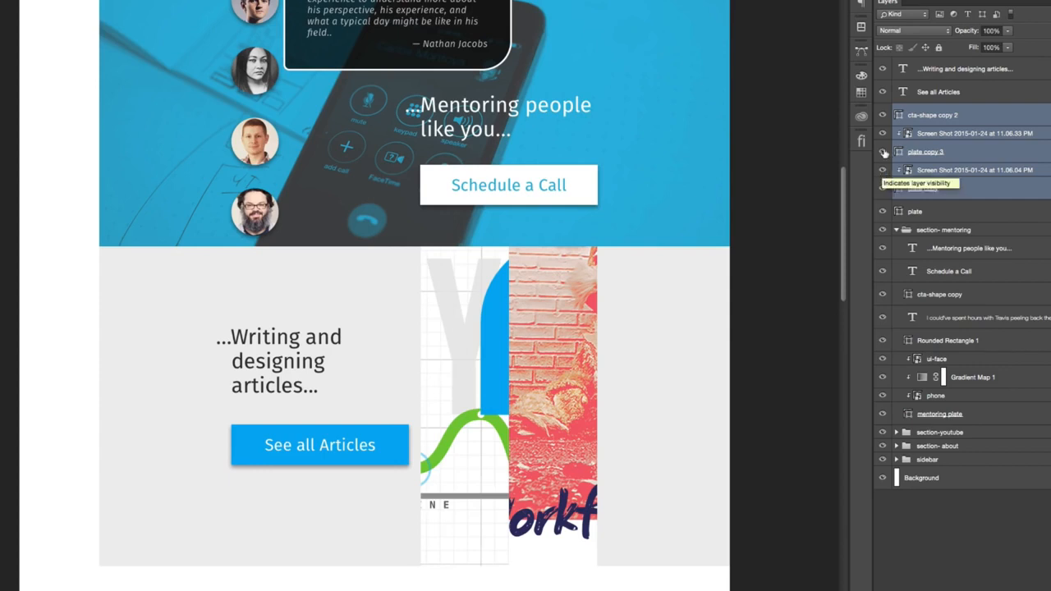
# - Delete both clipped screenshot layers and plate copy 3 from the articles section, keeping plate copy and the button shape
pyautogui.click(976, 117)
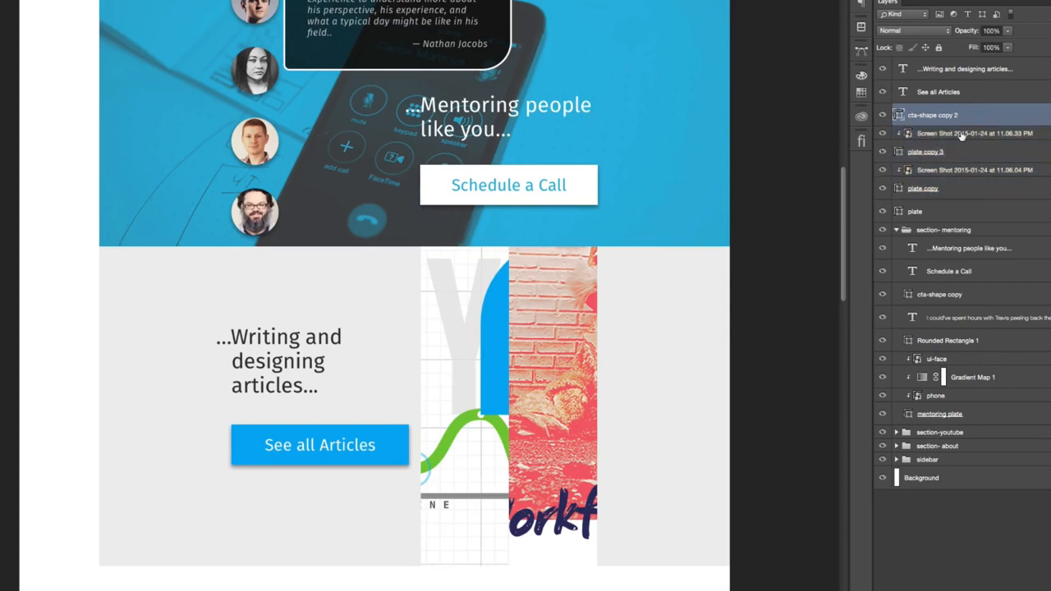
pyautogui.click(962, 134)
pyautogui.keyDown('shift'); pyautogui.click(956, 208); pyautogui.keyUp('shift')
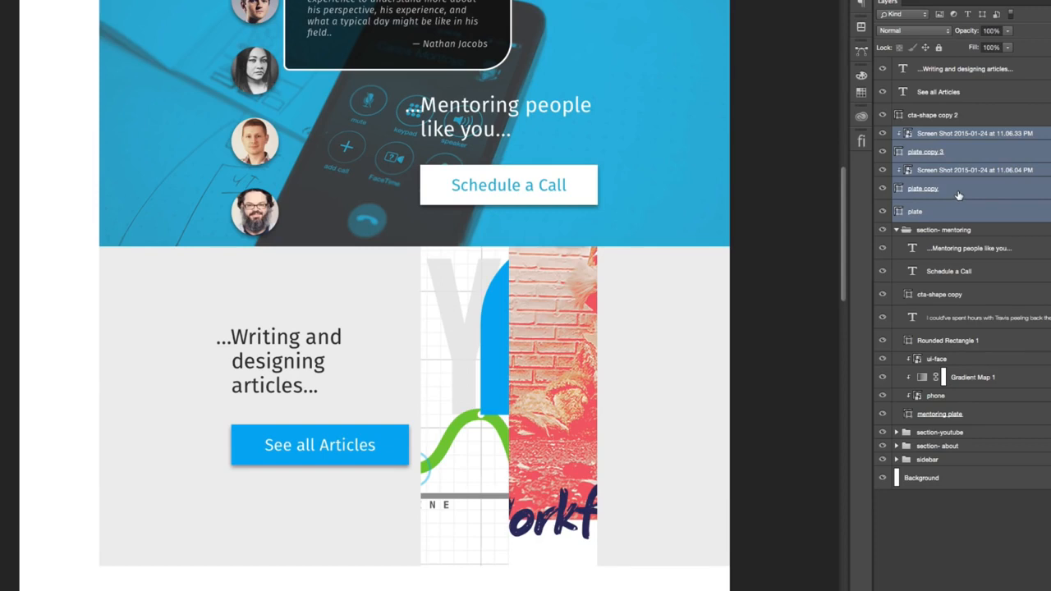
pyautogui.keyDown('super'); pyautogui.click(955, 207); pyautogui.keyUp('super')
pyautogui.press('Delete')
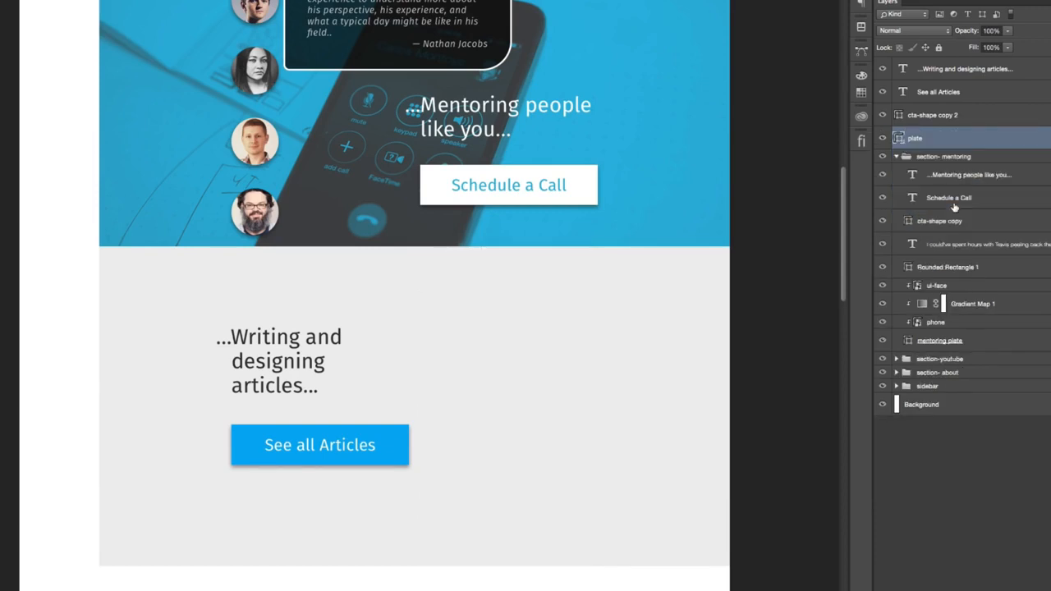
pyautogui.press('super+z')
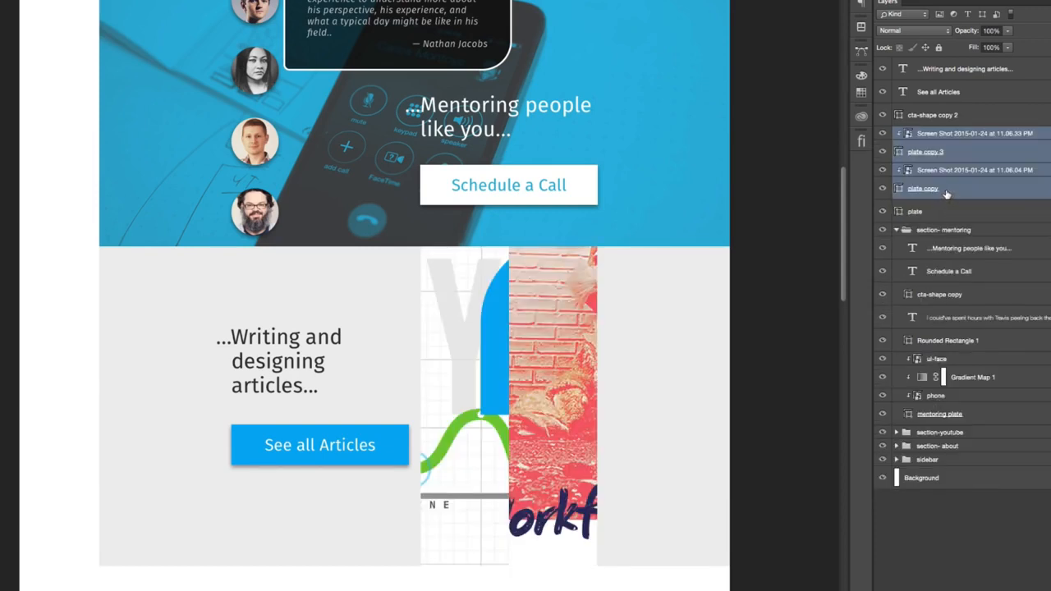
pyautogui.keyDown('super'); pyautogui.click(946, 191); pyautogui.keyUp('super')
pyautogui.press('Delete')
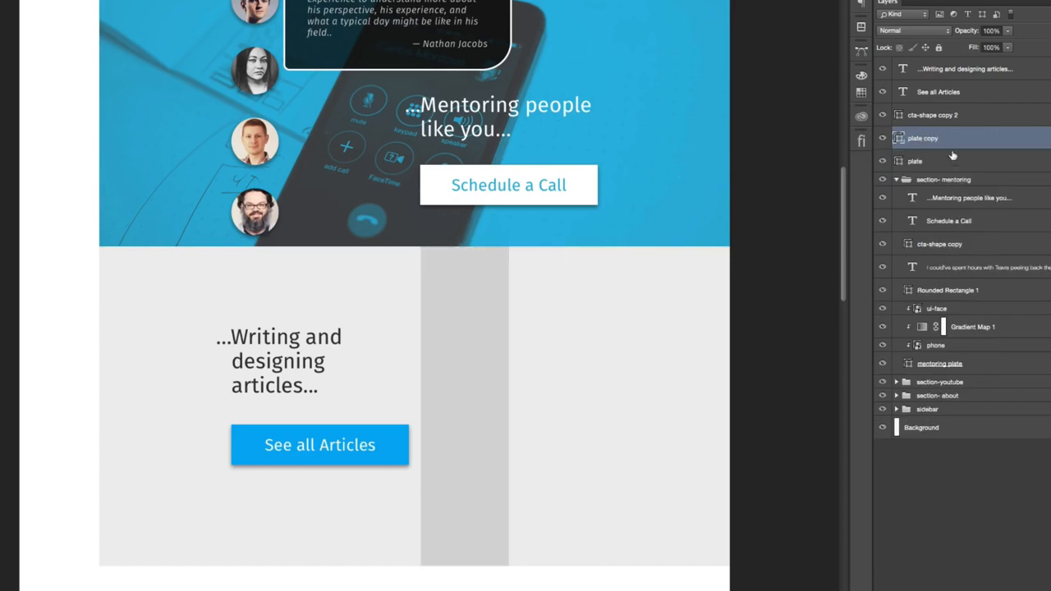
# - Transform the plate copy rectangle into a square 150 px wide and 150 px high
pyautogui.click(882, 162)
pyautogui.click(881, 162)
pyautogui.hotkey('ctrl', 't')
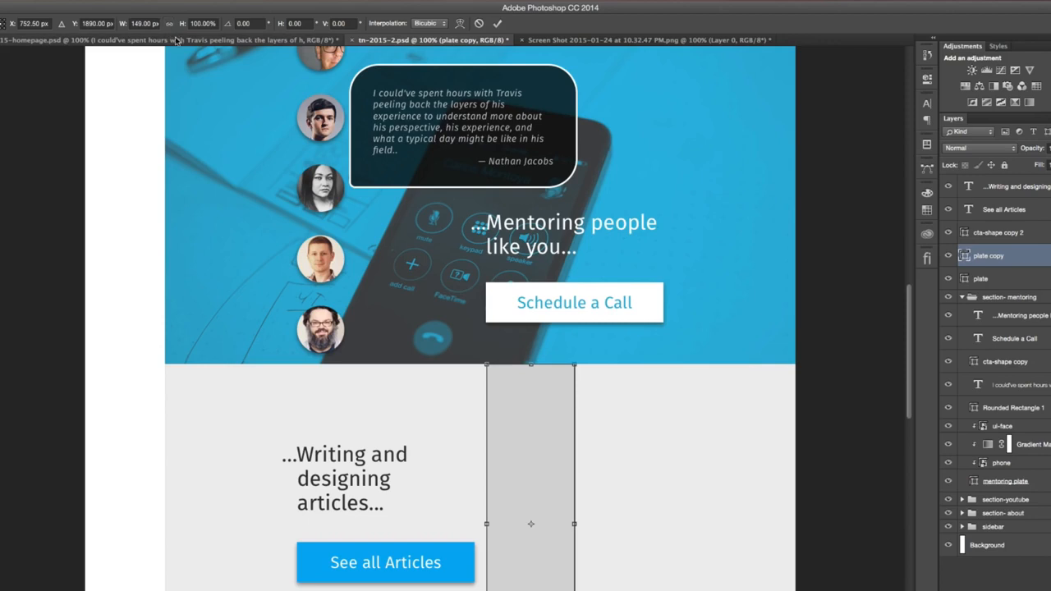
pyautogui.rightClick(191, 22)
pyautogui.click(205, 28)
pyautogui.rightClick(142, 23)
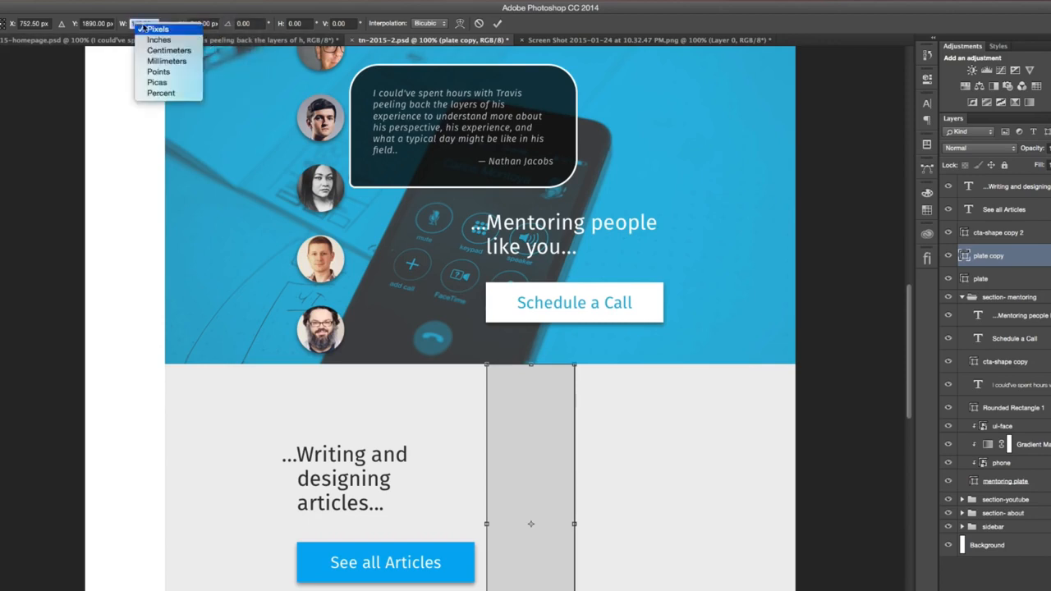
pyautogui.click(152, 30)
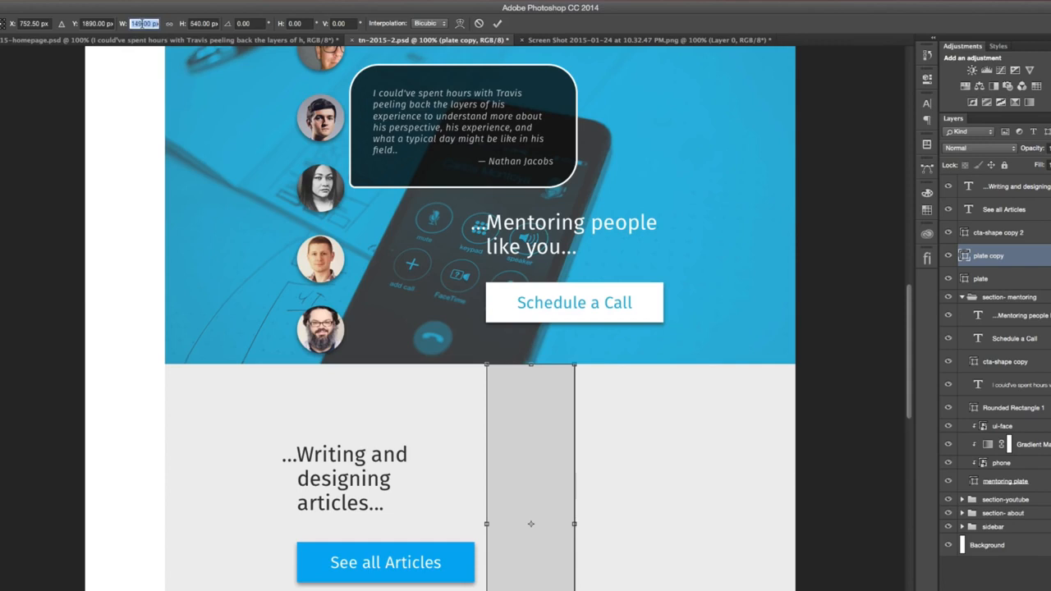
pyautogui.write('150')
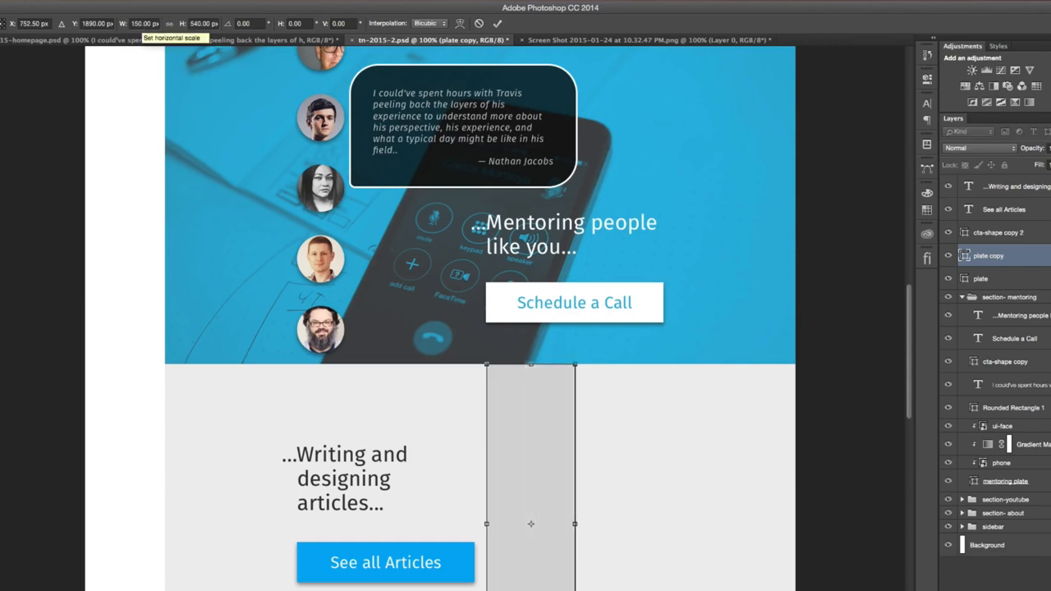
pyautogui.click(197, 23)
pyautogui.write('150')
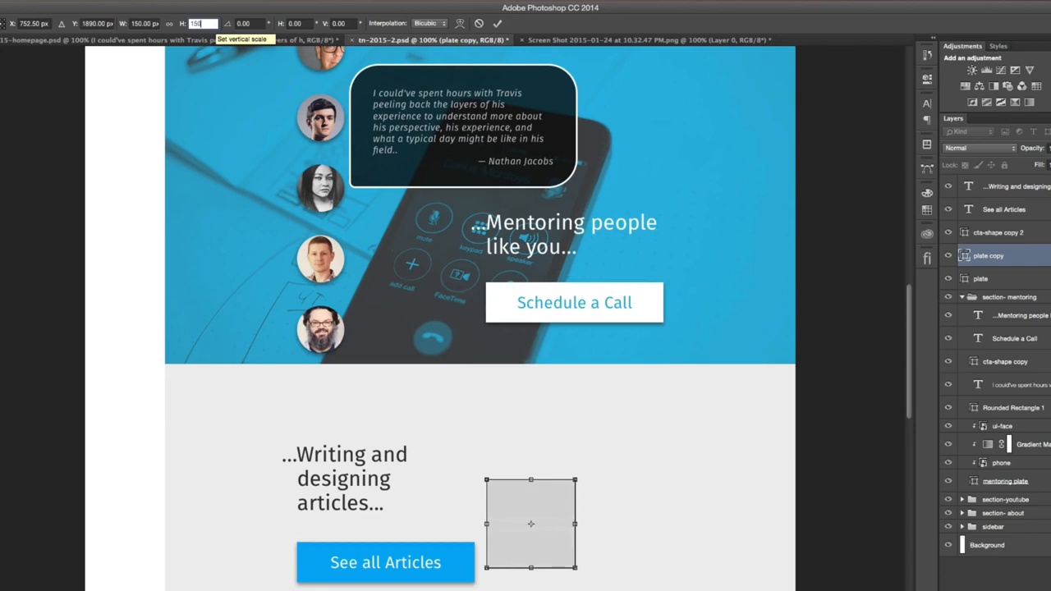
pyautogui.press('Return')
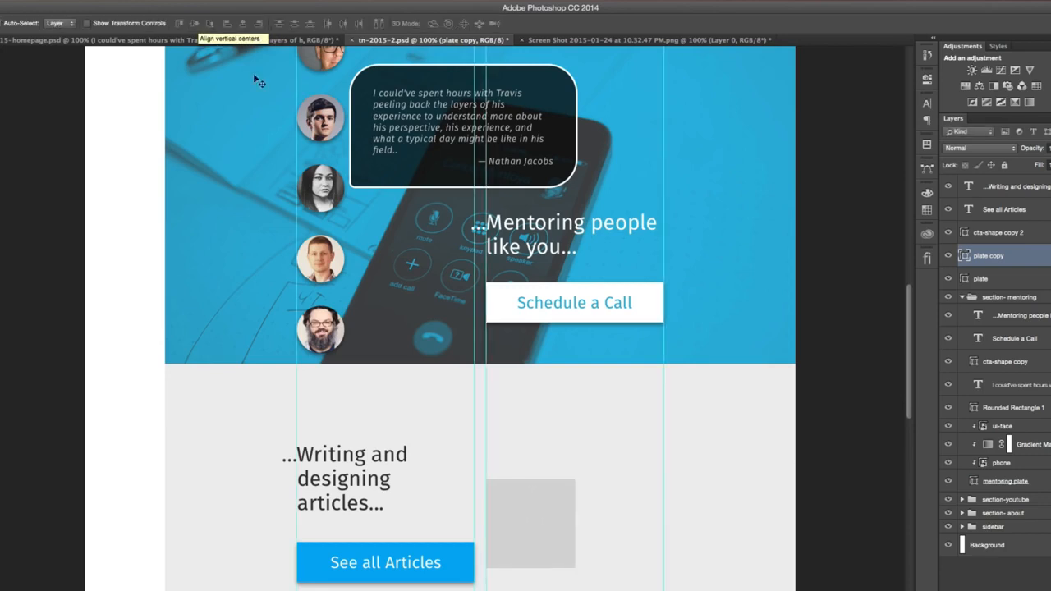
# - Place the gray square and a duplicate side by side at the top of the articles section between the guides, coloring the duplicate a darker gray
pyautogui.moveTo(535, 507); pyautogui.dragTo(616, 407)
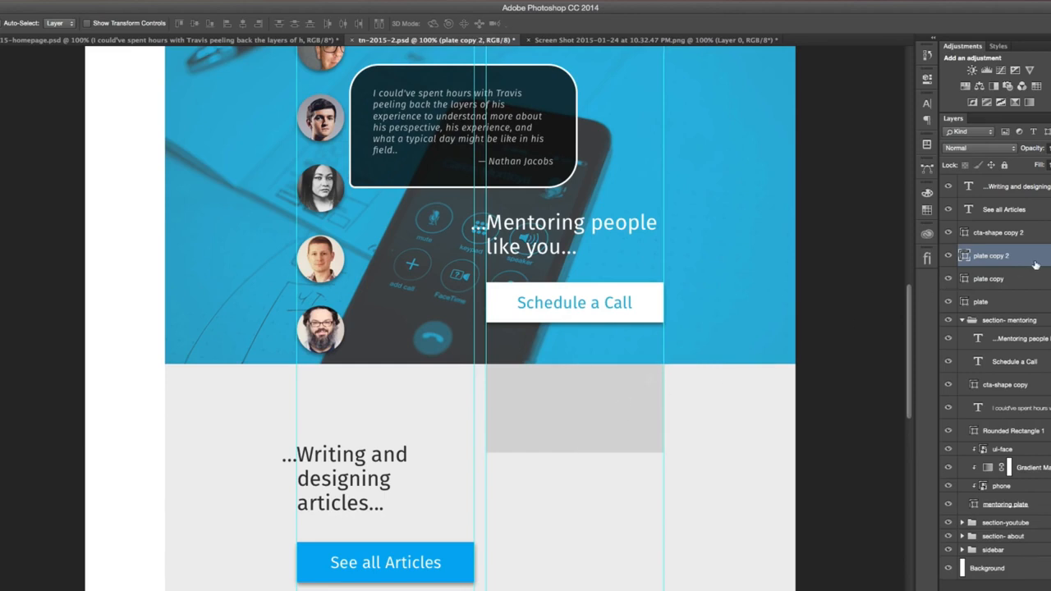
pyautogui.doubleClick(966, 257)
pyautogui.moveTo(550, 233); pyautogui.dragTo(505, 234)
pyautogui.click(783, 200)
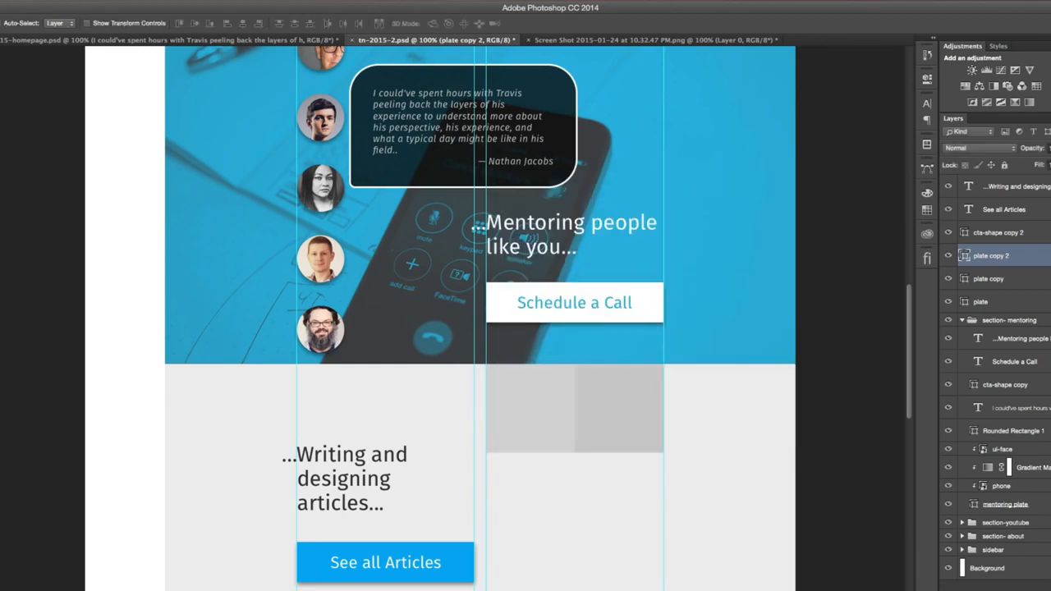
# - Duplicate the pair of gray squares twice downward to build a grid two squares wide and three high
pyautogui.click(1014, 280)
pyautogui.keyDown('shift'); pyautogui.click(1013, 263); pyautogui.keyUp('shift')
pyautogui.moveTo(611, 401); pyautogui.dragTo(621, 589)
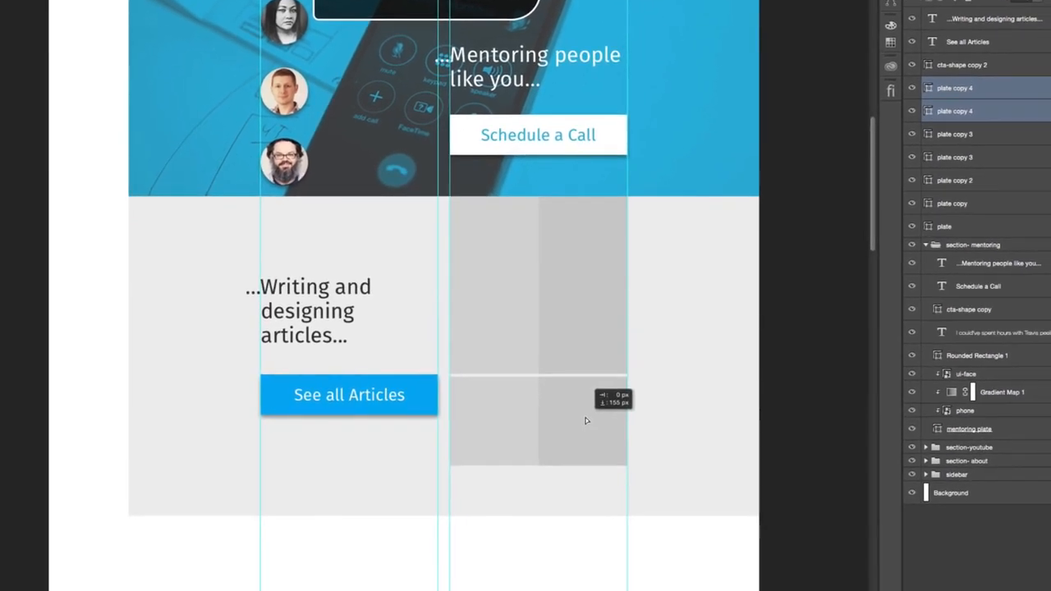
pyautogui.moveTo(586, 420); pyautogui.dragTo(586, 420)
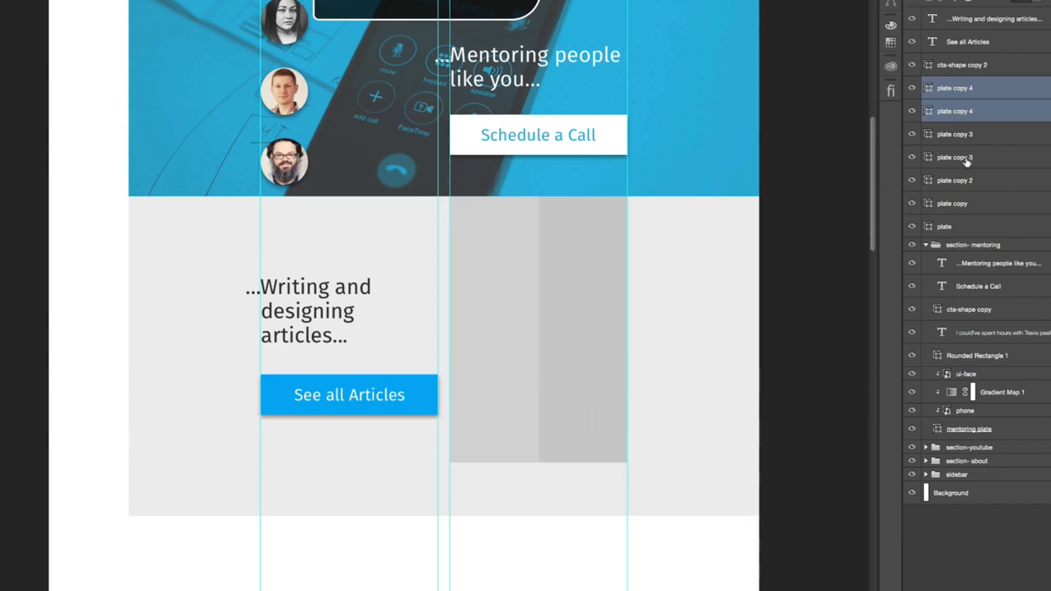
# - Shorten the articles section's background plate so its bottom edge aligns with the bottom of the square grid
pyautogui.click(974, 227)
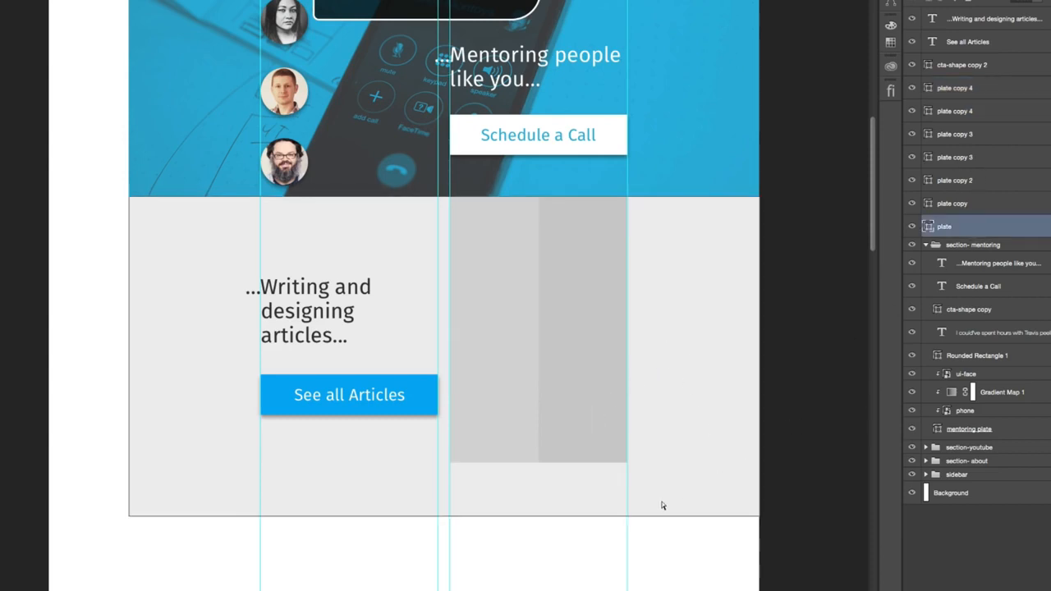
pyautogui.moveTo(127, 516); pyautogui.dragTo(127, 463)
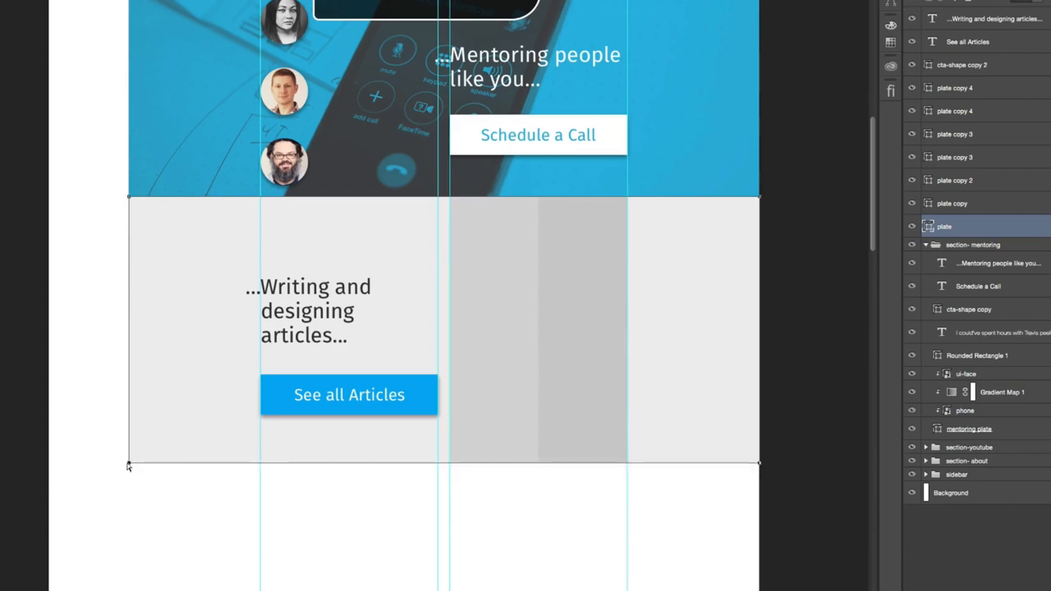
# - Swap the light and dark gray squares in the grid's middle row to form a checkerboard, and hide the guides
pyautogui.click(911, 110)
pyautogui.click(911, 111)
pyautogui.click(912, 90)
pyautogui.click(912, 91)
pyautogui.click(911, 133)
pyautogui.click(911, 134)
pyautogui.click(987, 134)
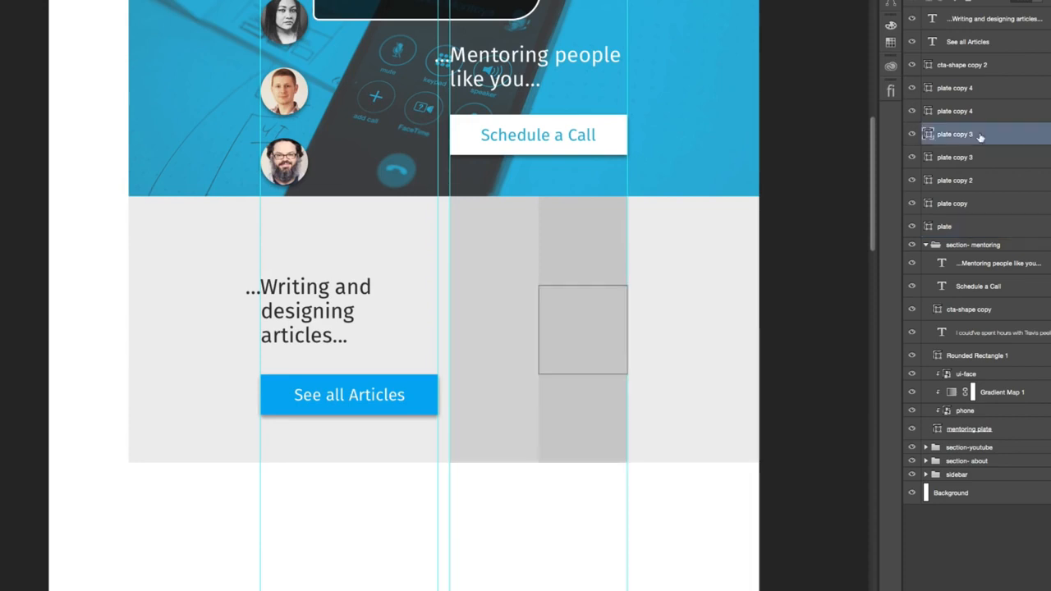
pyautogui.moveTo(598, 333); pyautogui.dragTo(510, 333)
pyautogui.scroll(-1, 525, 332)
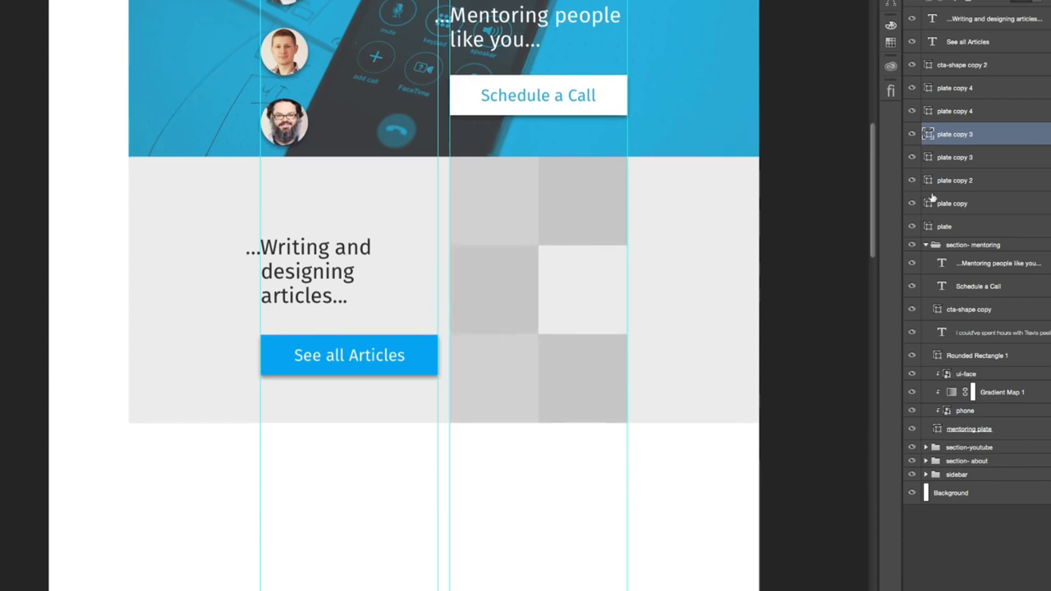
pyautogui.click(960, 159)
pyautogui.moveTo(688, 297); pyautogui.dragTo(774, 299)
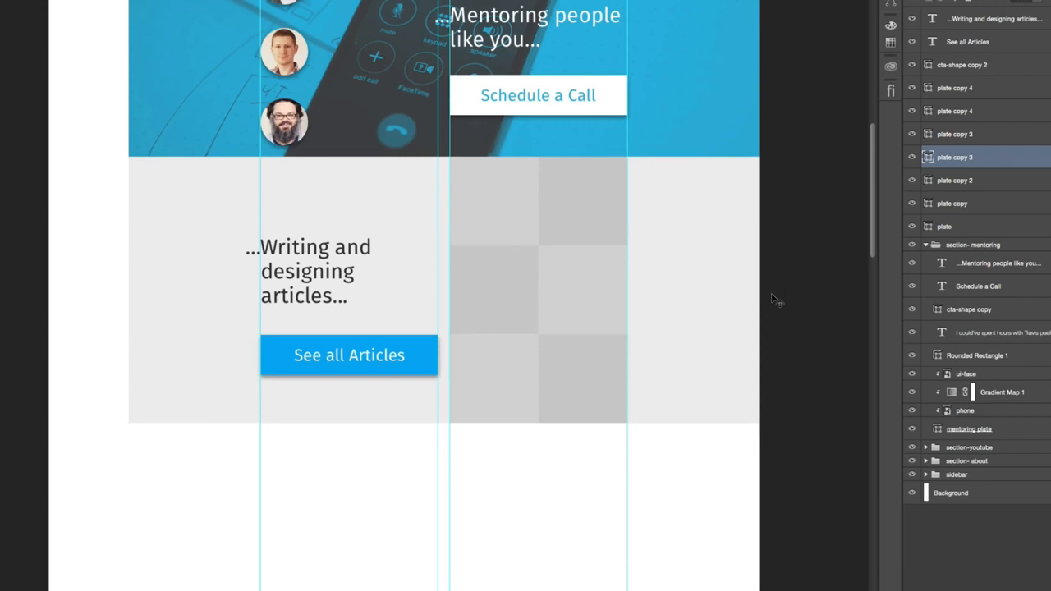
pyautogui.hotkey('ctrl', ';')
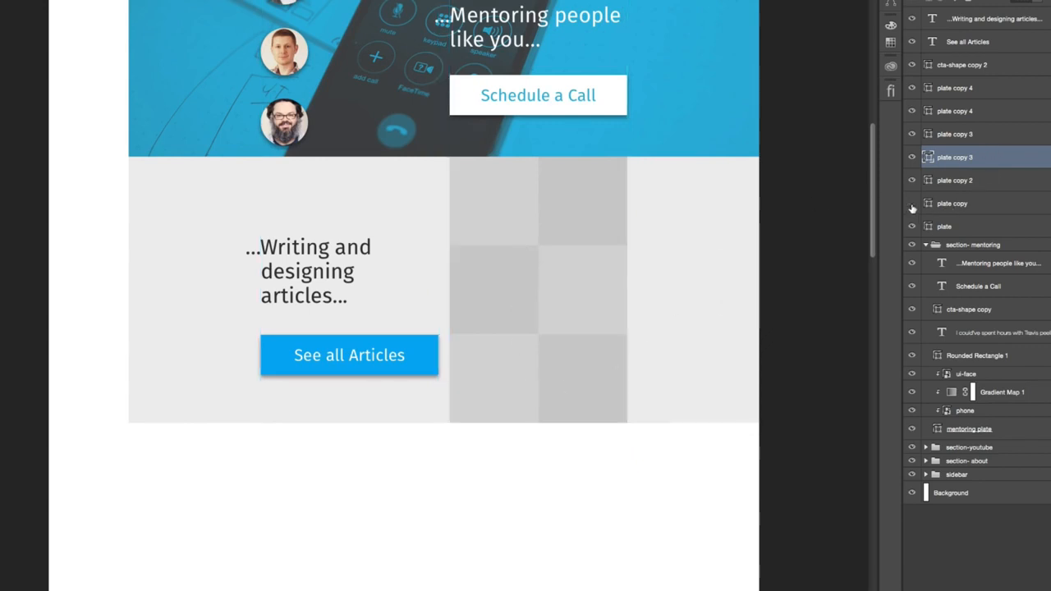
# - Duplicate all six gray squares and place the copies directly beside the grid, extending the checkerboard past the page's right edge
pyautogui.click(1014, 202)
pyautogui.keyDown('shift'); pyautogui.click(997, 92); pyautogui.keyUp('shift')
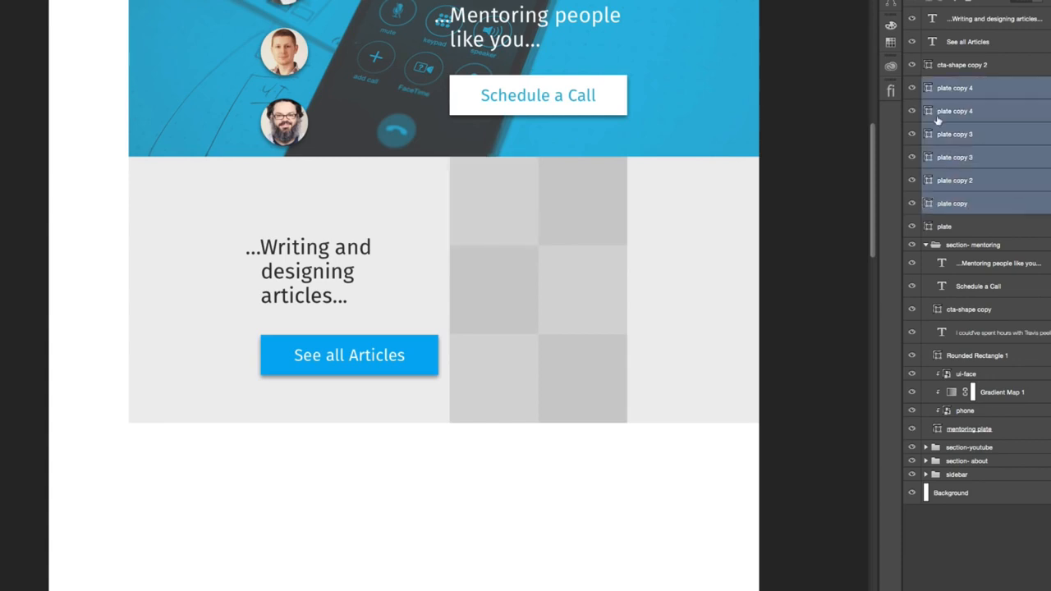
pyautogui.moveTo(535, 249); pyautogui.dragTo(717, 255)
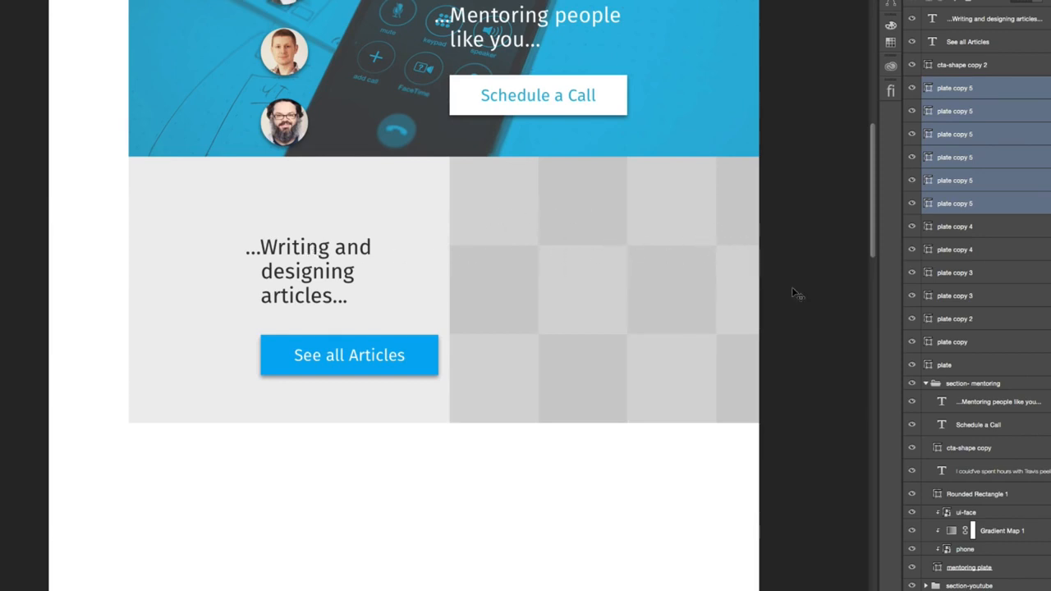
# - Switch to the browser to look over the article thumbnails on the existing website, and return to the Photoshop mockup
pyautogui.hotkey('ctrl', 'Left')
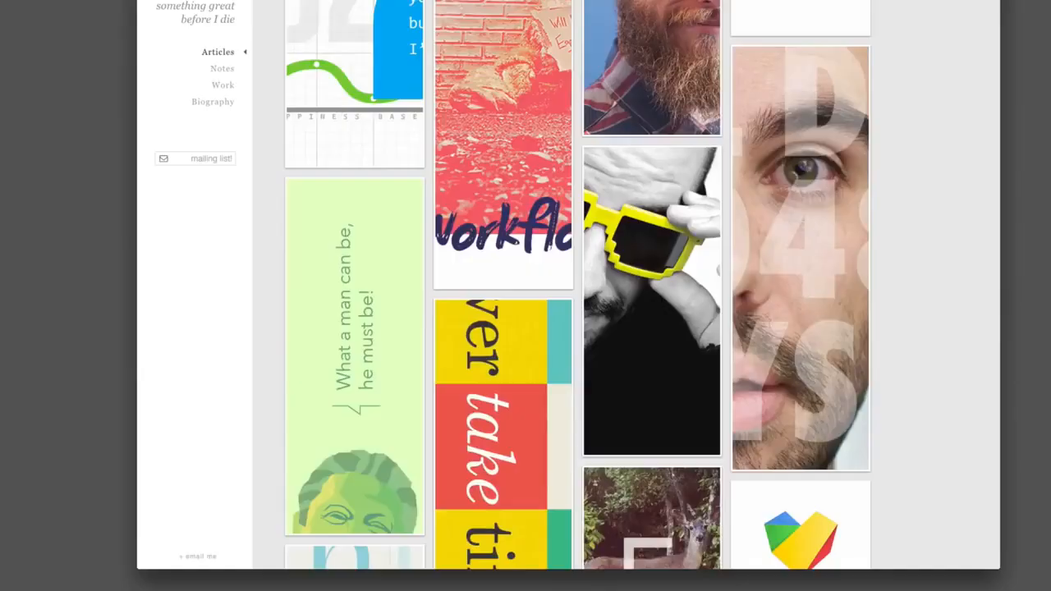
pyautogui.scroll(-20, 621, 176)
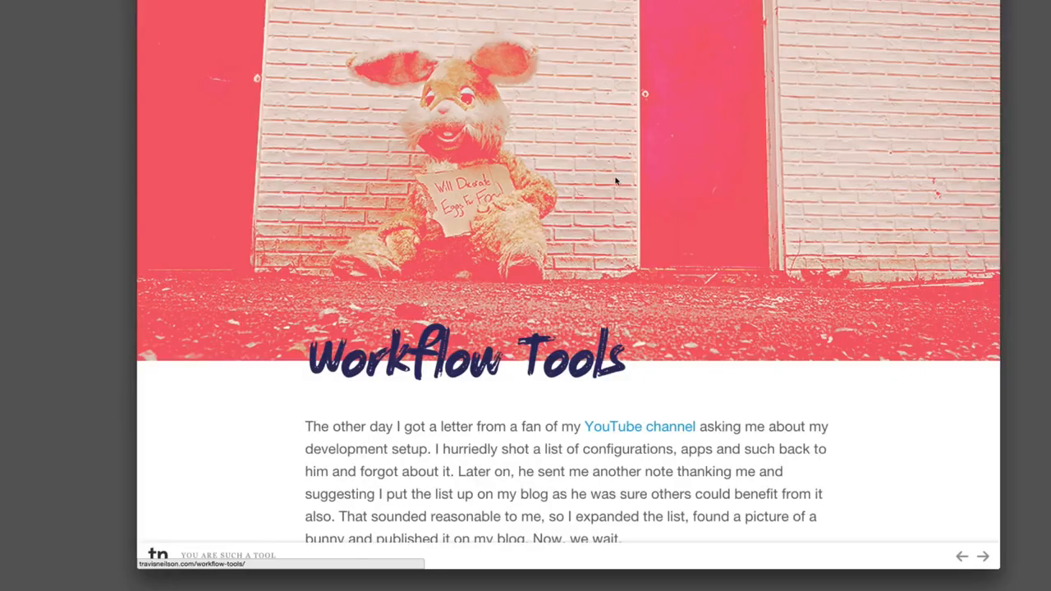
pyautogui.hotkey('ctrl', 'Right')
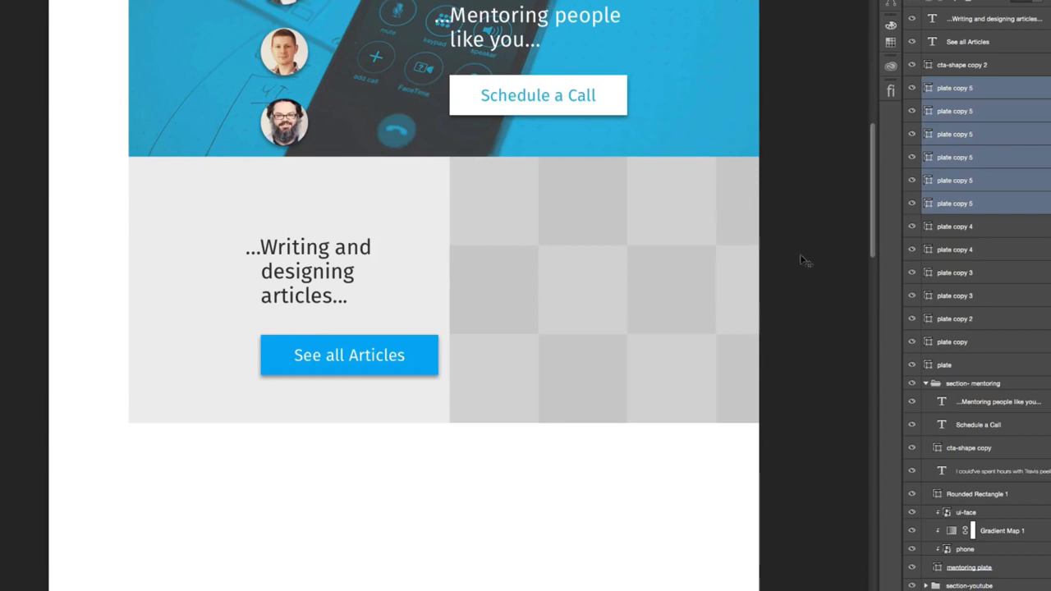
# - Group the articles heading, the See all Articles label and its button shape, and name the group "title + cta"
pyautogui.click(968, 66)
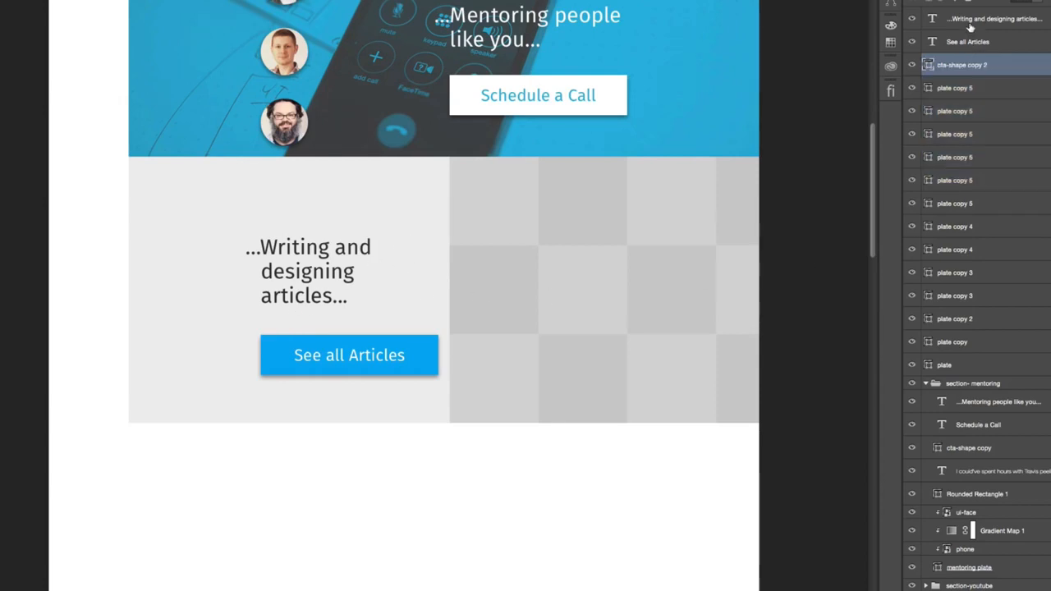
pyautogui.keyDown('shift'); pyautogui.click(970, 26); pyautogui.keyUp('shift')
pyautogui.hotkey('ctrl', 'g')
pyautogui.doubleClick(959, 14)
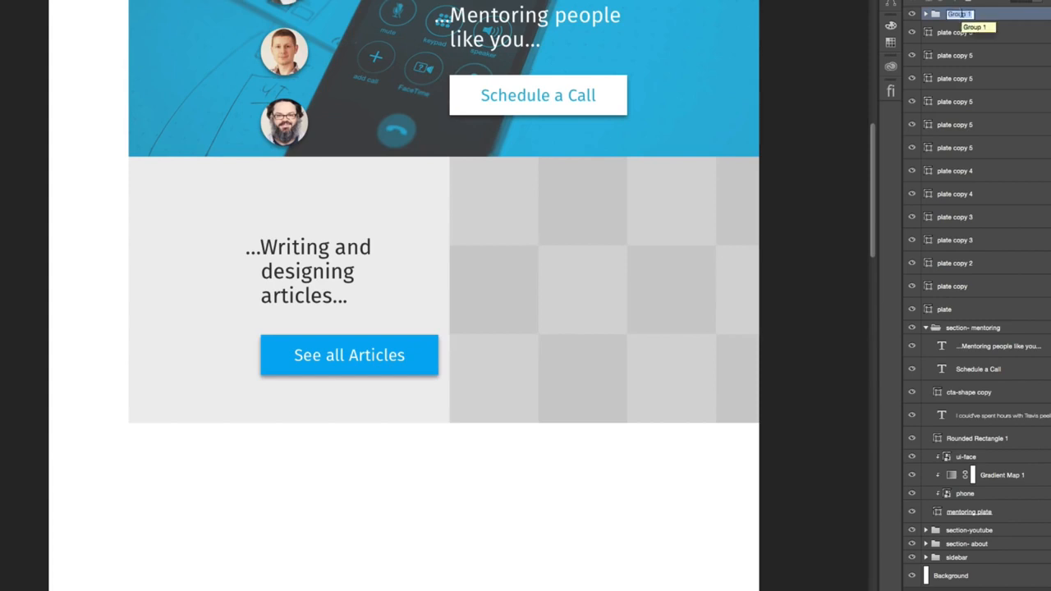
pyautogui.write('title + cta')
pyautogui.press('Return')
# - Move the title + cta group up slightly to center it vertically in the articles section
pyautogui.moveTo(391, 336); pyautogui.dragTo(385, 268)
pyautogui.press('super+;')
pyautogui.press('super+;')
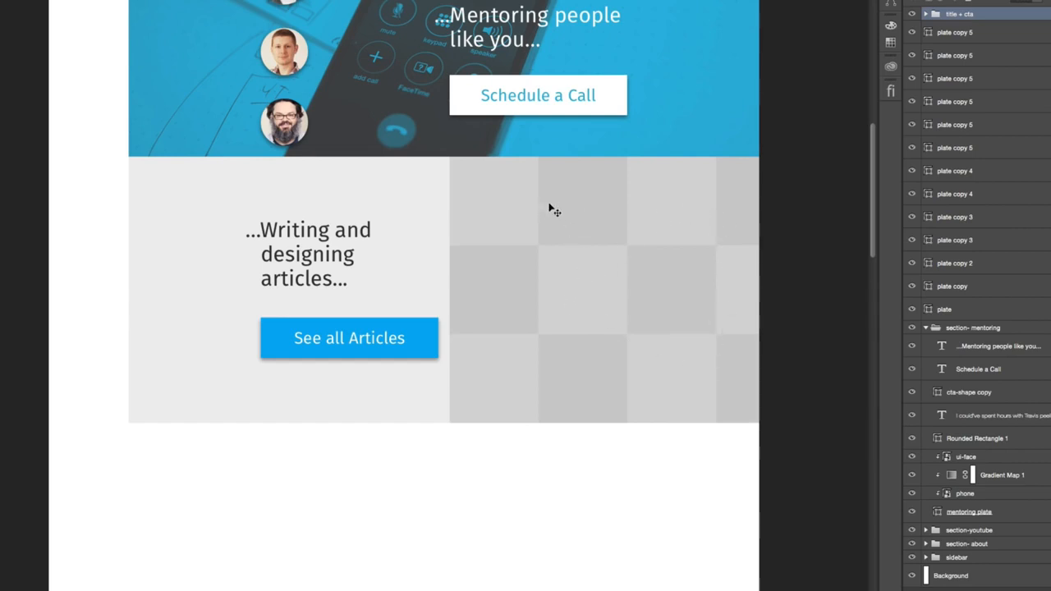
# - Duplicate the articles heading outside the title + cta group and place the copy over the upper squares of the checkerboard
pyautogui.rightClick(327, 236)
pyautogui.moveTo(981, 99); pyautogui.dragTo(985, 104)
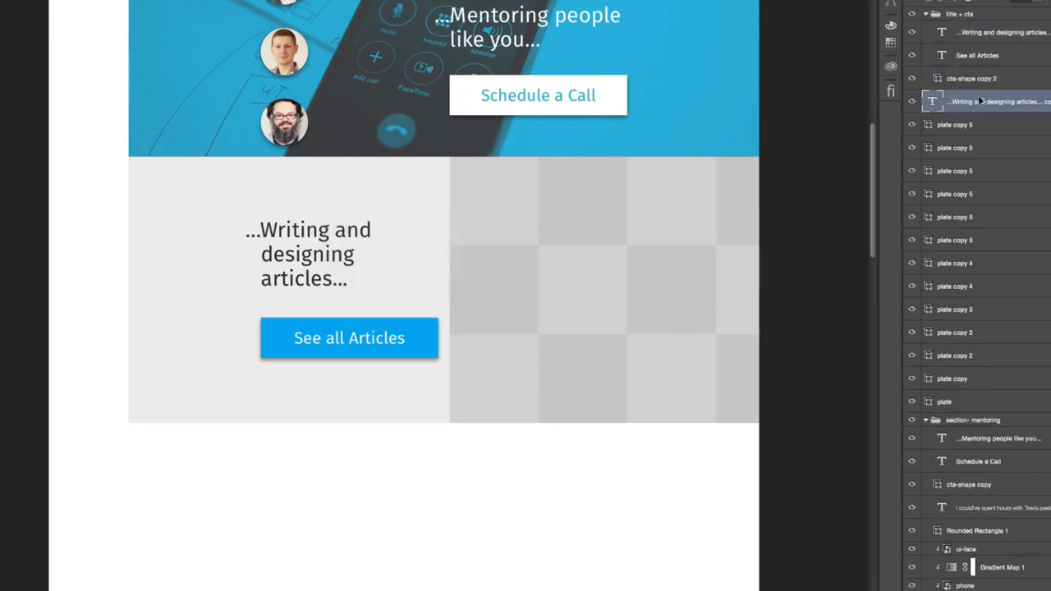
pyautogui.moveTo(525, 225); pyautogui.dragTo(621, 238)
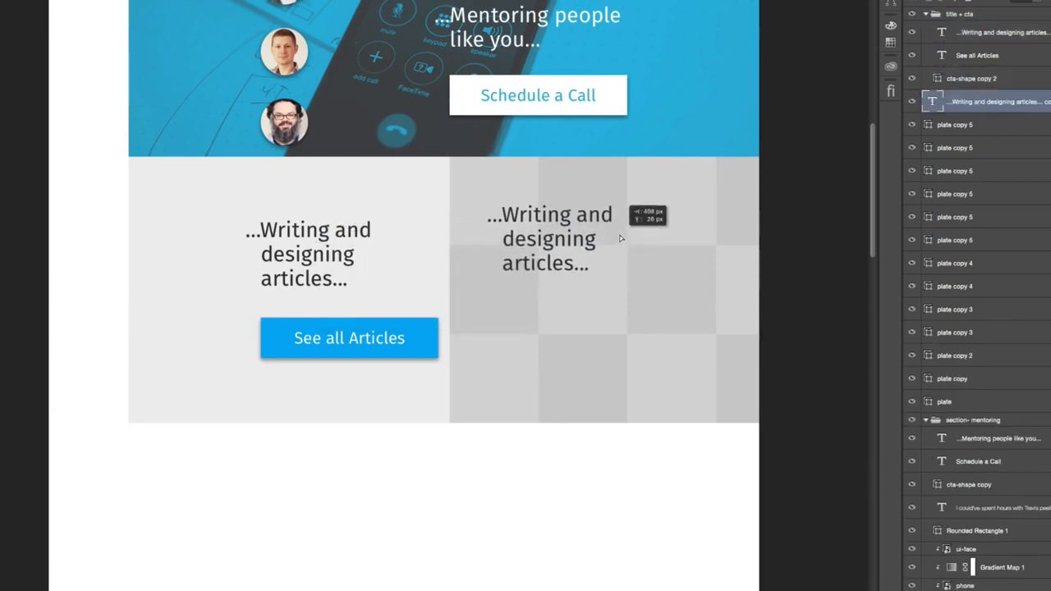
pyautogui.click(925, 15)
pyautogui.click(912, 14)
pyautogui.click(912, 15)
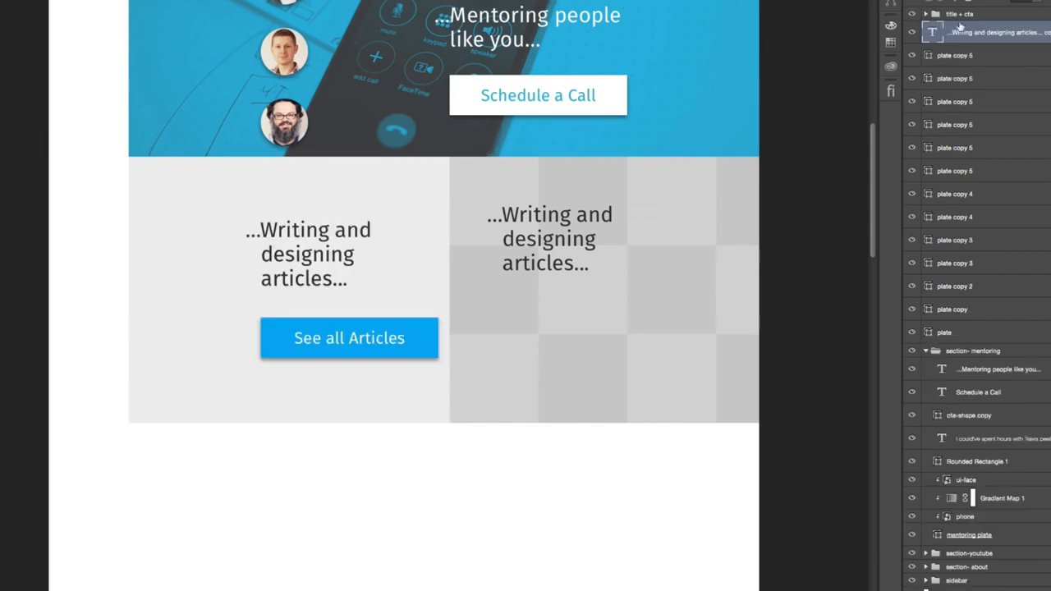
# - Remove the leading ellipsis from the copied heading and set its first-line indent to 0
pyautogui.doubleClick(538, 215)
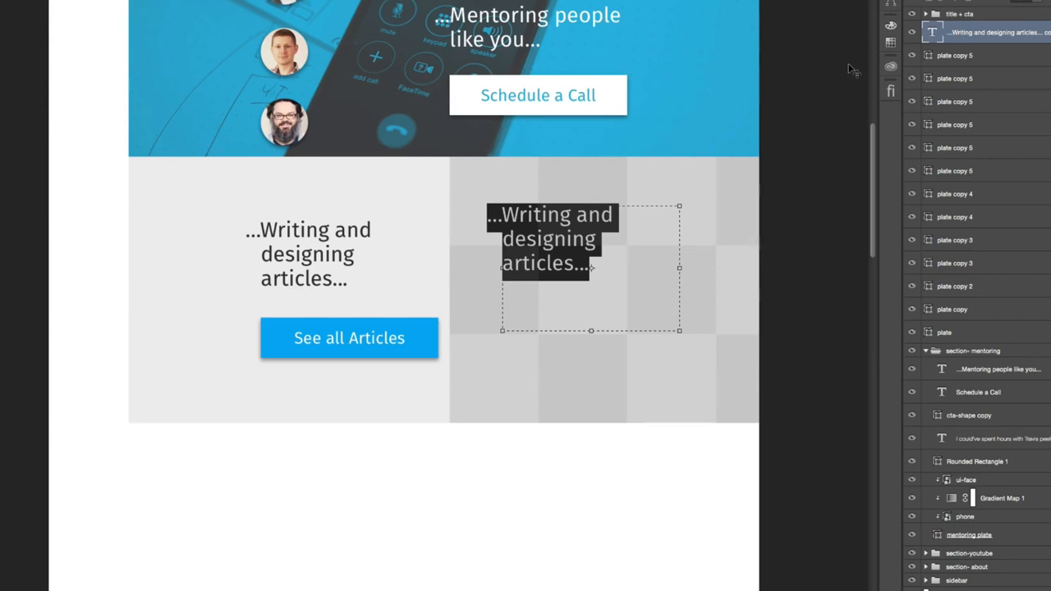
pyautogui.press('Left')
pyautogui.hotkey('shift', 'Right')
pyautogui.hotkey('shift', 'Right')
pyautogui.hotkey('shift', 'Right')
pyautogui.hotkey('shift', 'Right')
pyautogui.hotkey('shift', 'Left')
pyautogui.press('BackSpace')
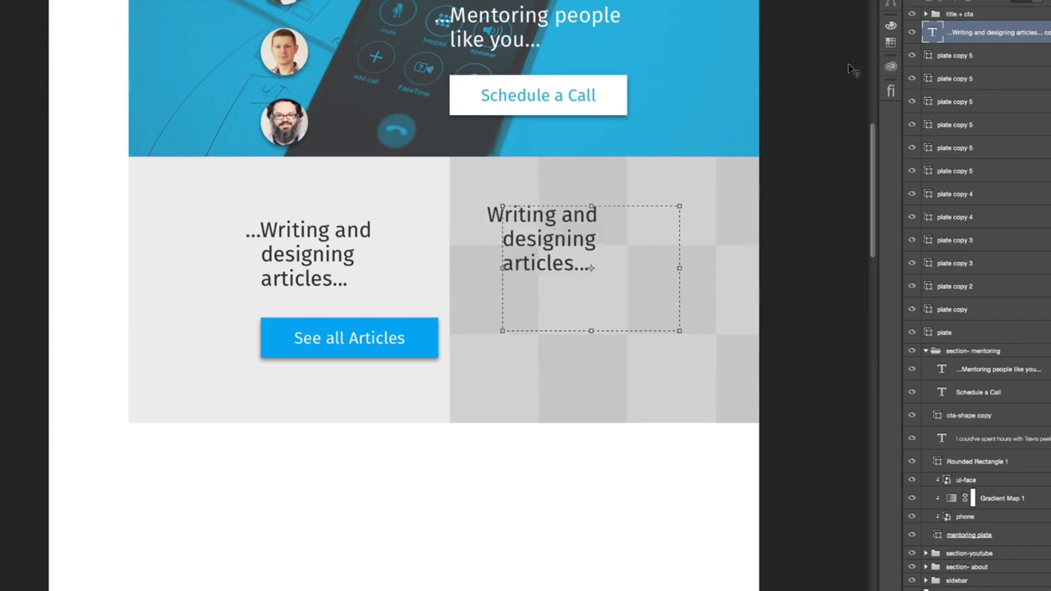
pyautogui.hotkey('ctrl', 'a')
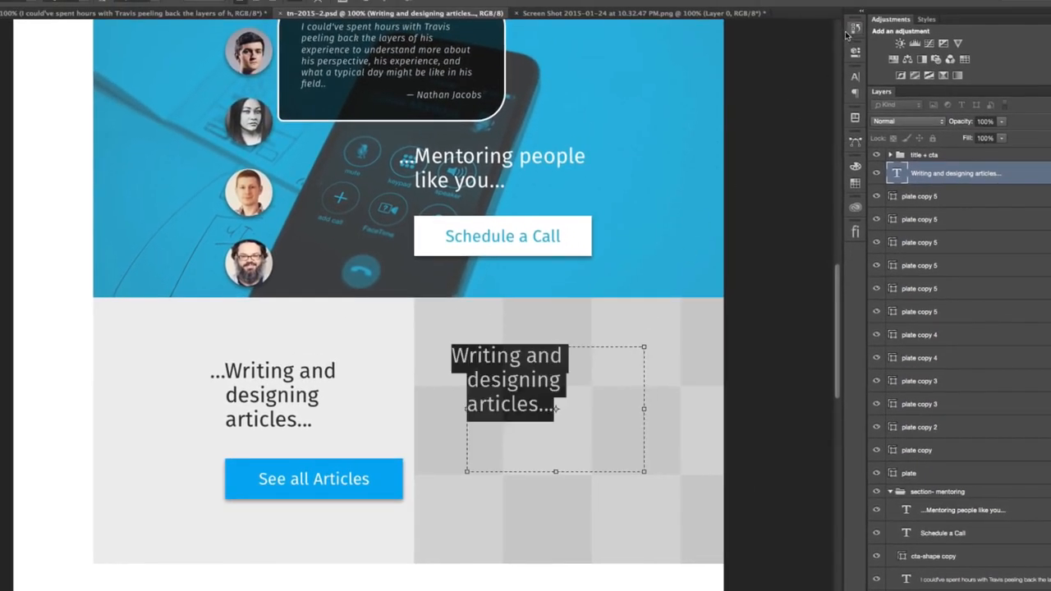
pyautogui.click(855, 75)
pyautogui.click(854, 92)
pyautogui.click(753, 117)
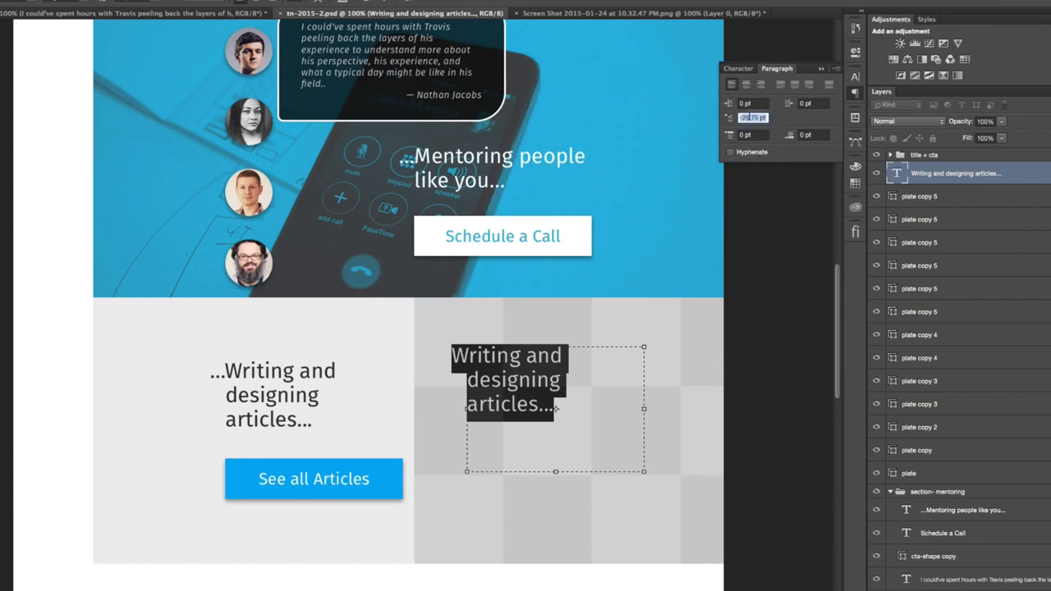
pyautogui.write('0')
pyautogui.press('Return')
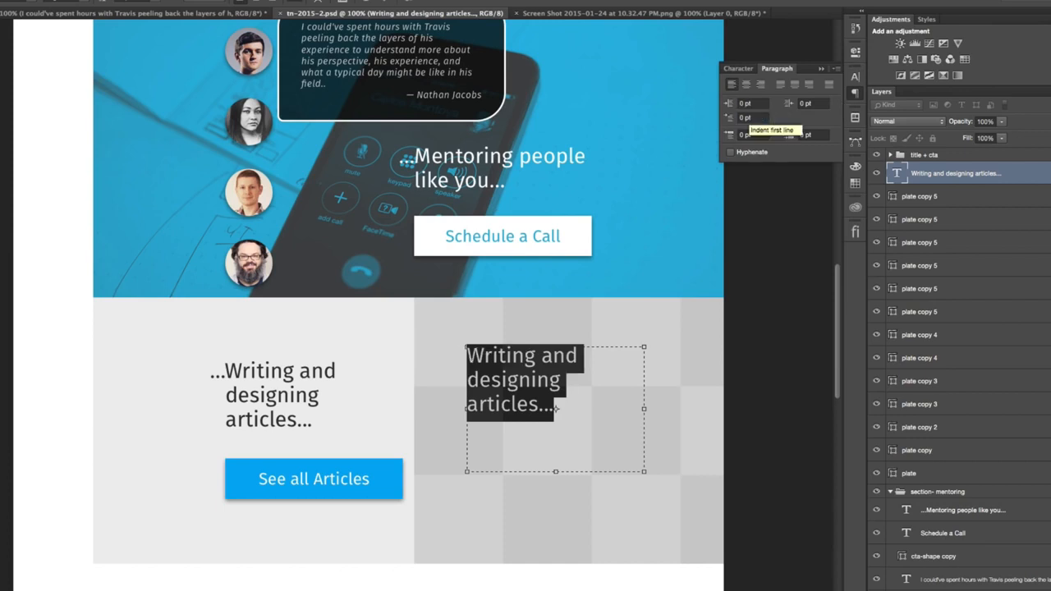
# - Replace the copied heading's text with "Article Name"
pyautogui.click(561, 379)
pyautogui.hotkey('ctrl', 'a')
pyautogui.write('Article Name')
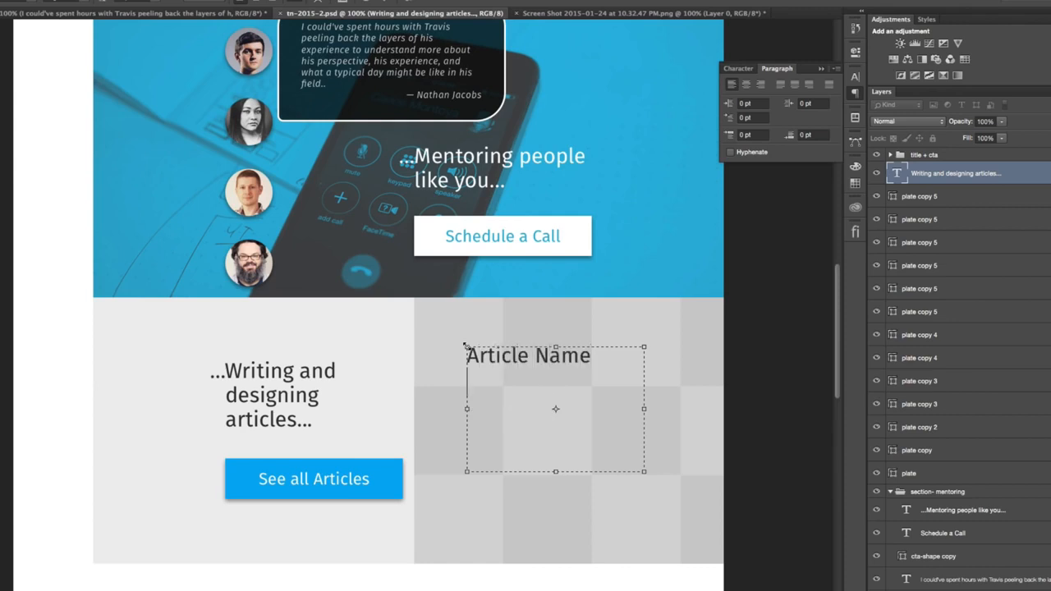
# - Add a second line reading "Dec 10, 1982" below the article name
pyautogui.press('Return')
pyautogui.write('Dec 10, 1982')
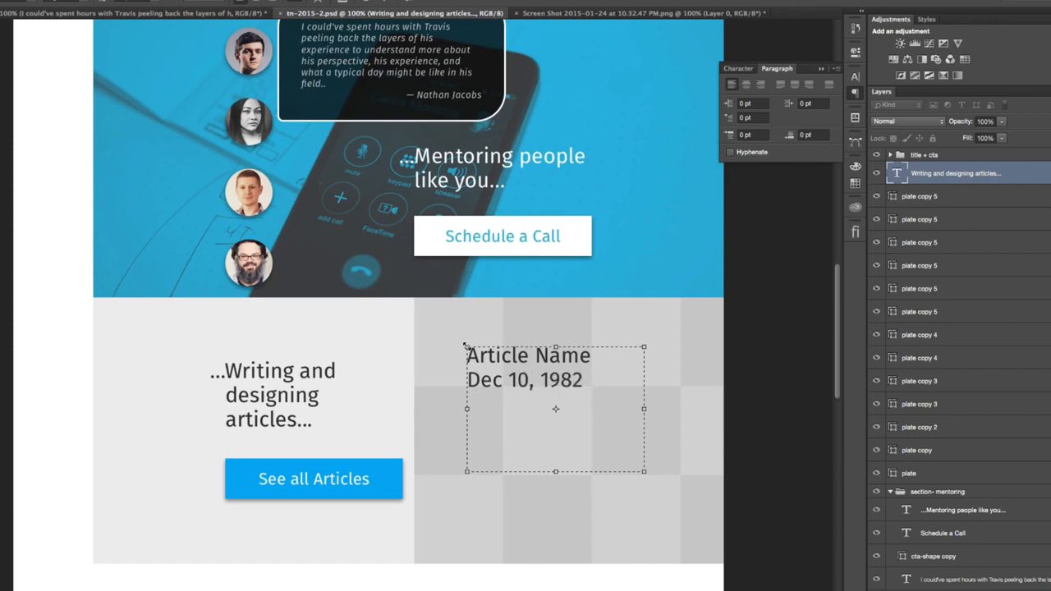
# - Set both lines of the article caption to 14 pt with Auto leading
pyautogui.press('super+a')
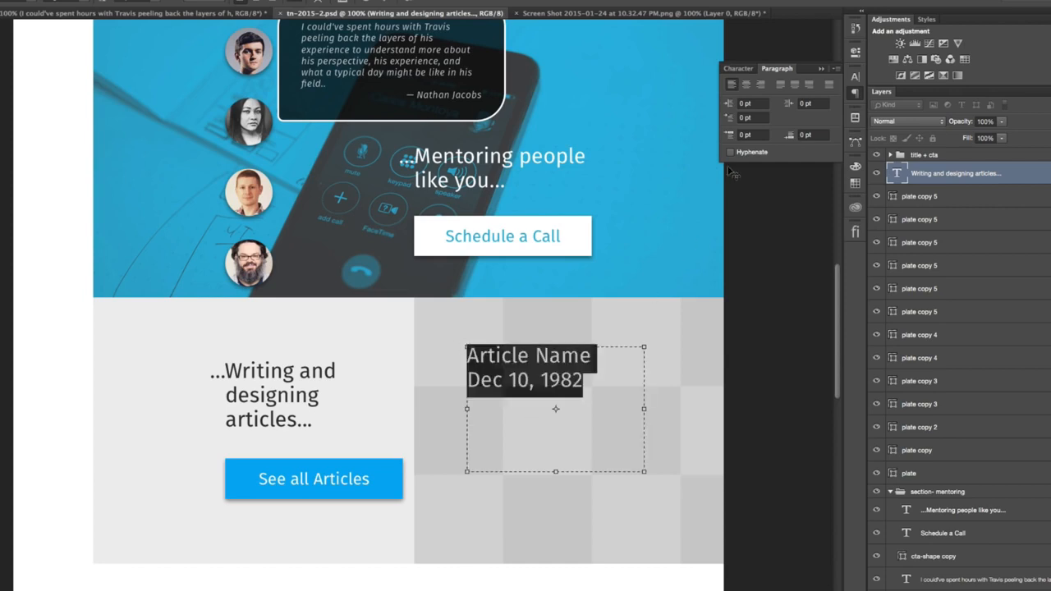
pyautogui.click(743, 71)
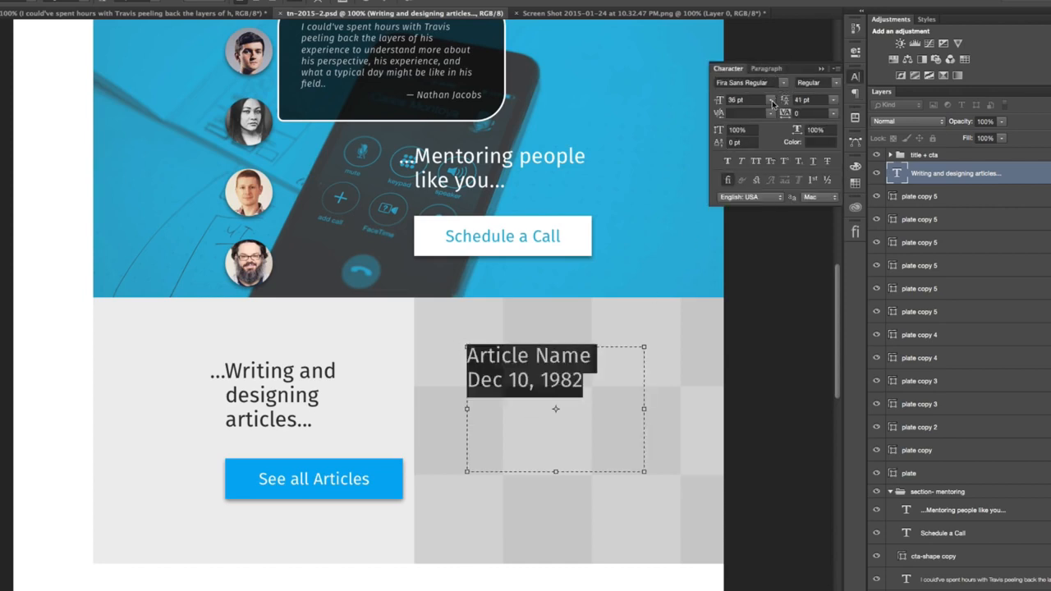
pyautogui.click(771, 100)
pyautogui.click(749, 178)
pyautogui.click(520, 374)
pyautogui.moveTo(523, 375); pyautogui.dragTo(457, 375)
pyautogui.press('super+a')
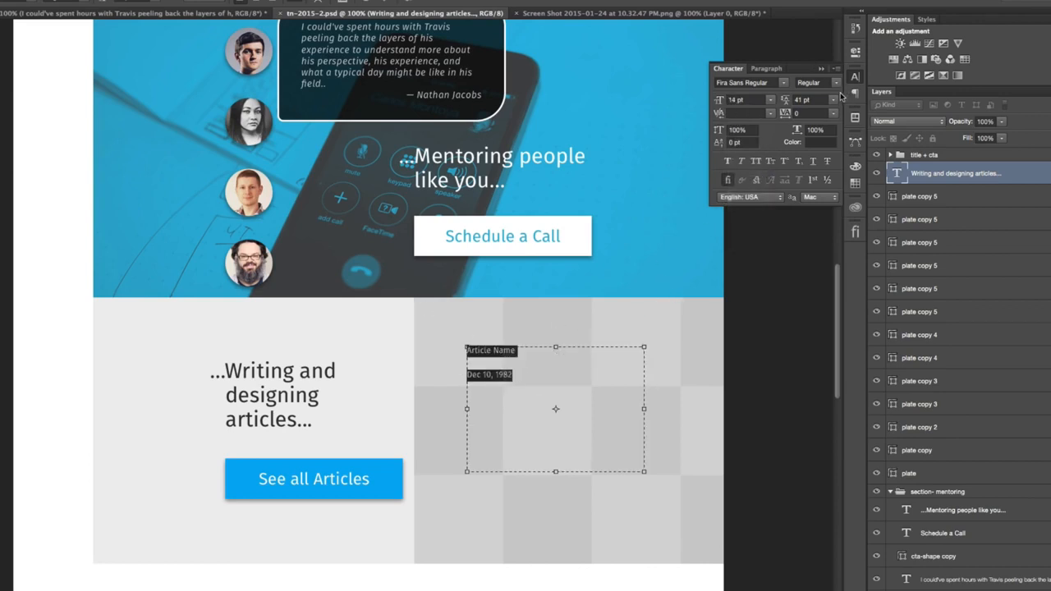
pyautogui.click(833, 99)
pyautogui.click(815, 111)
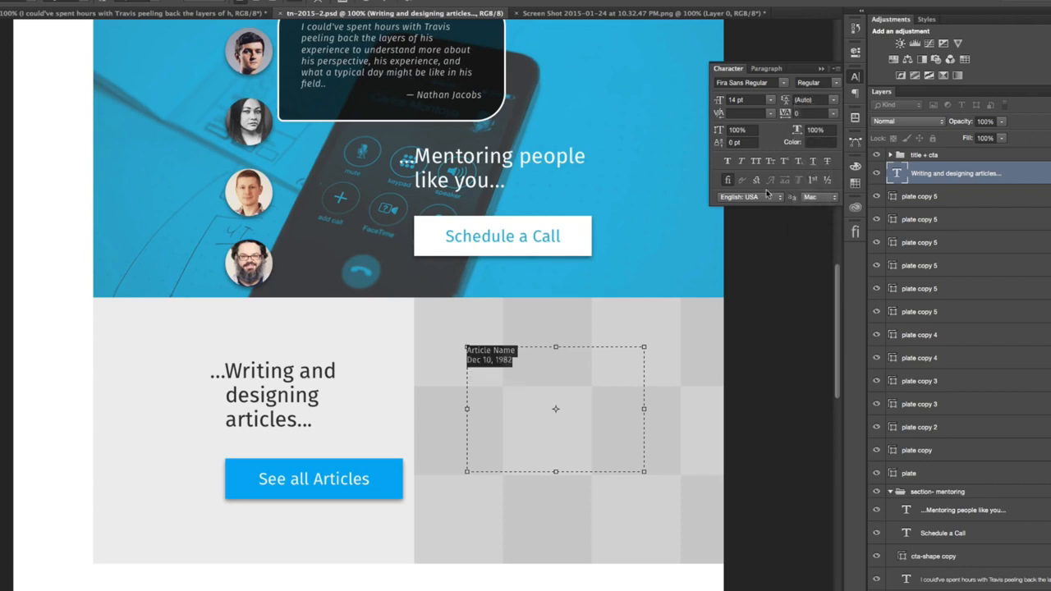
# - Set the "Article Name" line to 18 pt, keeping the Fira Sans Regular font
pyautogui.click(517, 363)
pyautogui.moveTo(518, 352); pyautogui.dragTo(426, 345)
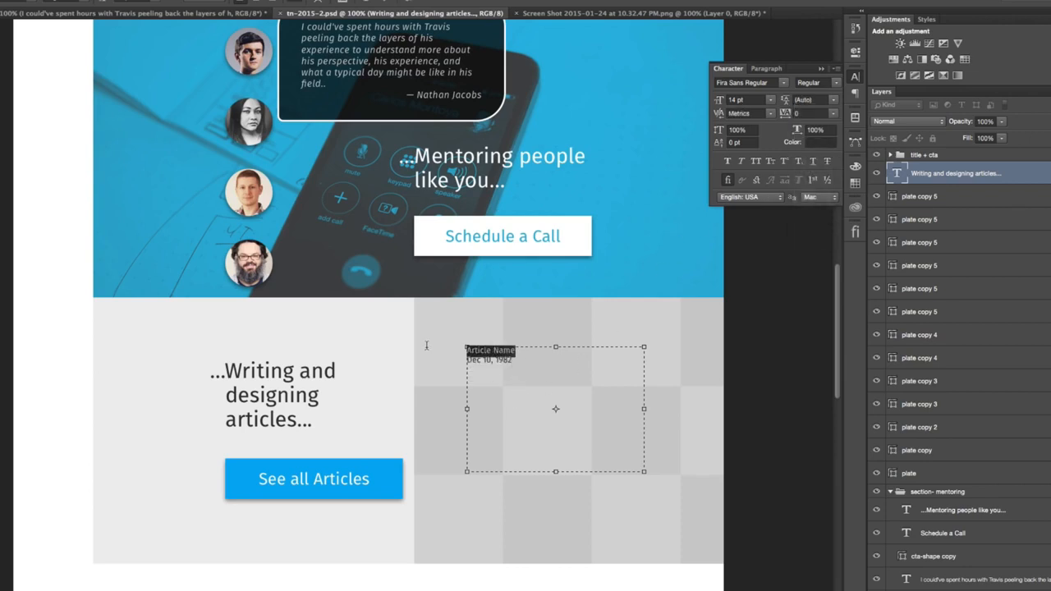
pyautogui.click(784, 83)
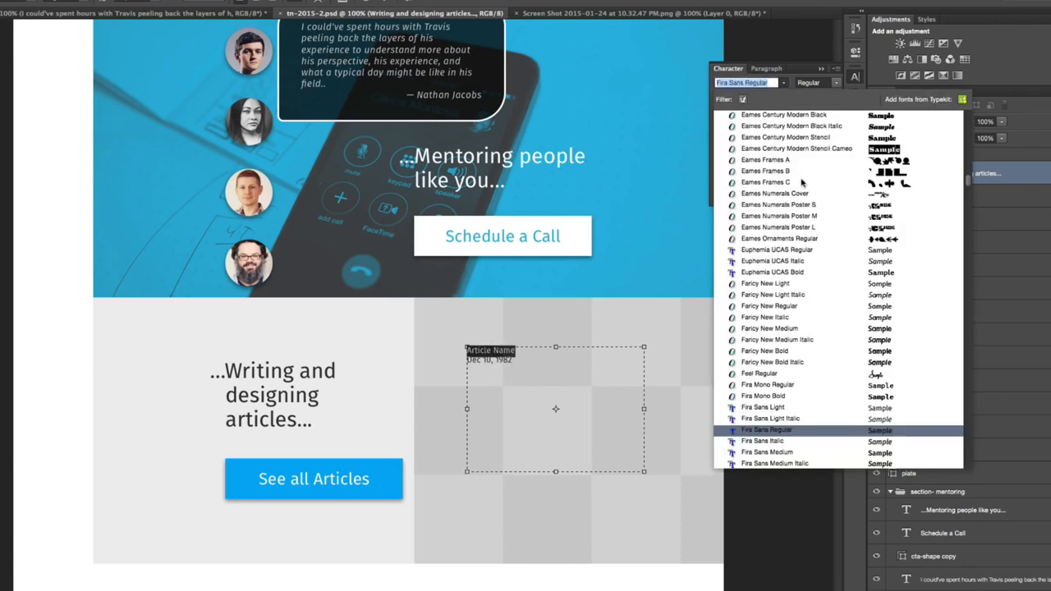
pyautogui.click(793, 430)
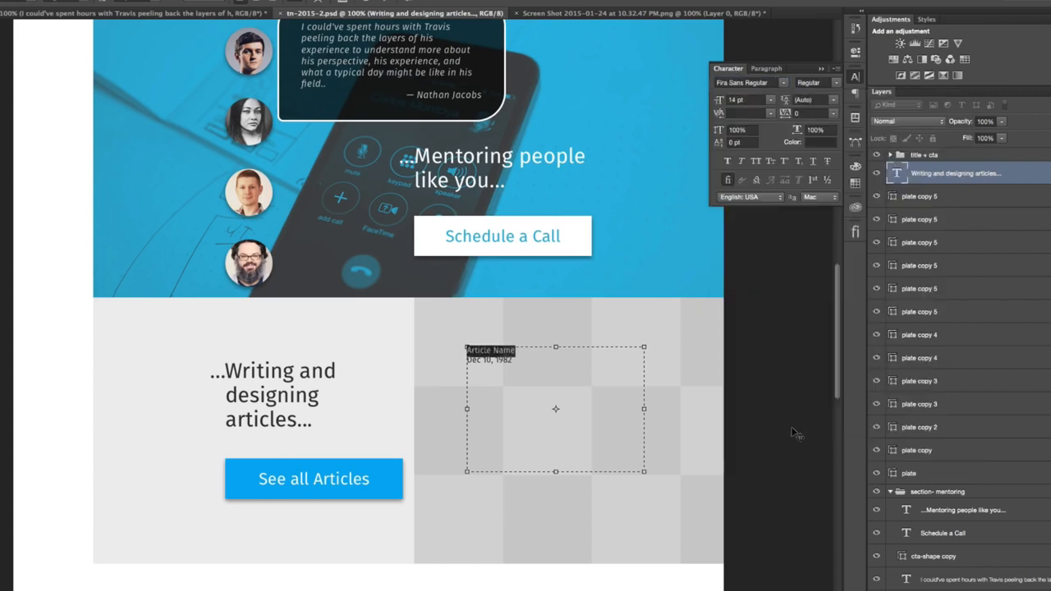
pyautogui.click(770, 100)
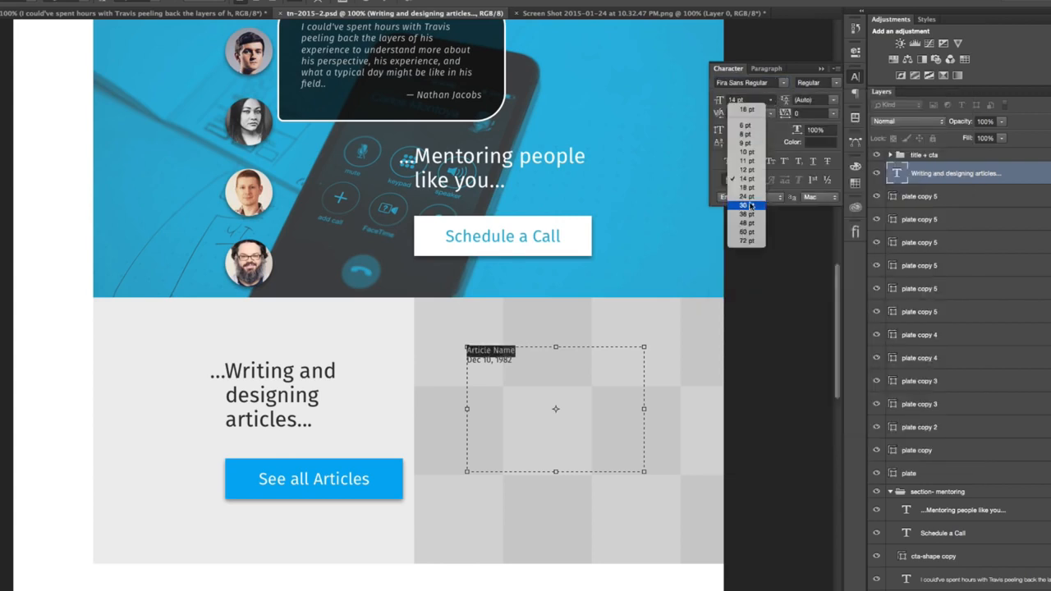
pyautogui.click(746, 187)
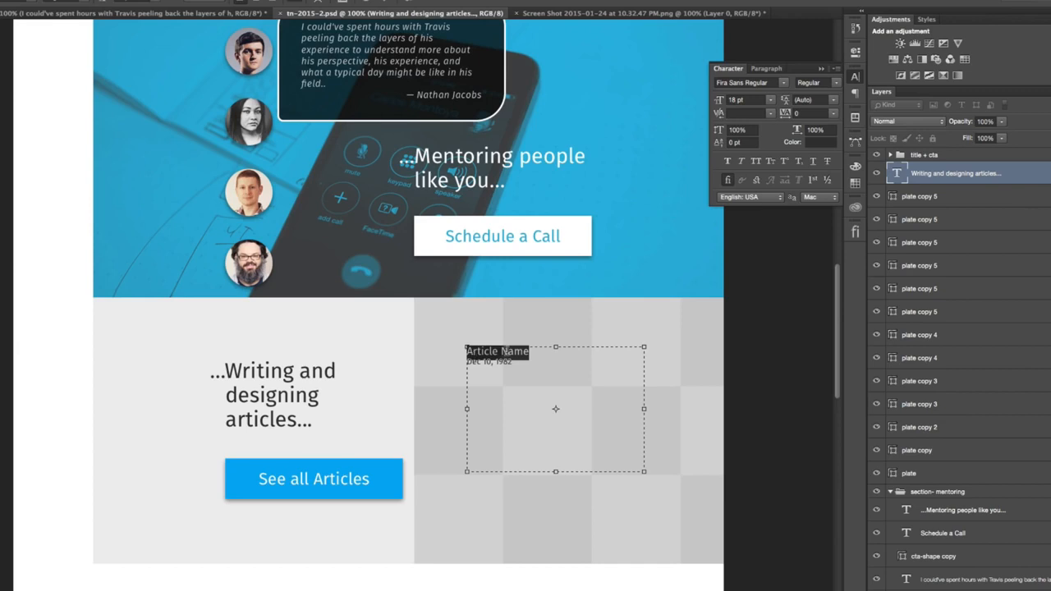
# - Set the date line in the Italic style and commit the text edit
pyautogui.moveTo(512, 362); pyautogui.dragTo(459, 364)
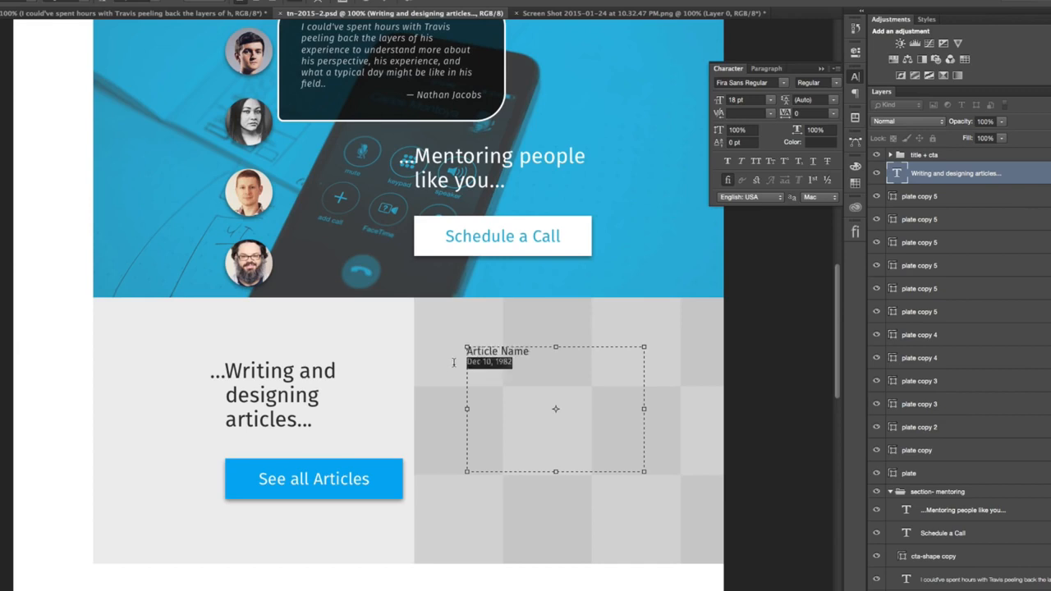
pyautogui.click(834, 83)
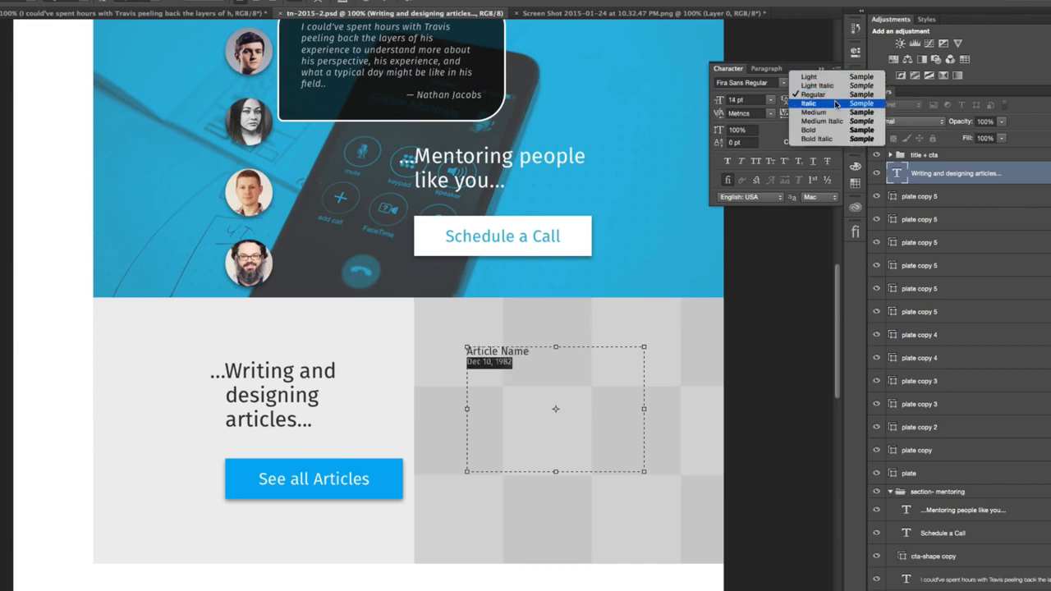
pyautogui.click(836, 103)
pyautogui.press('super+Return')
# - Place the article caption in the lower-left corner of the first light gray square, with a small margin from its edges
pyautogui.press('v')
pyautogui.moveTo(523, 397); pyautogui.dragTo(476, 358)
pyautogui.hotkey('shift', 'Left')
pyautogui.hotkey('shift', 'Up')
pyautogui.press('Up')
pyautogui.press('Right')
pyautogui.hotkey('shift', 'Down')
pyautogui.hotkey('shift', 'Right')
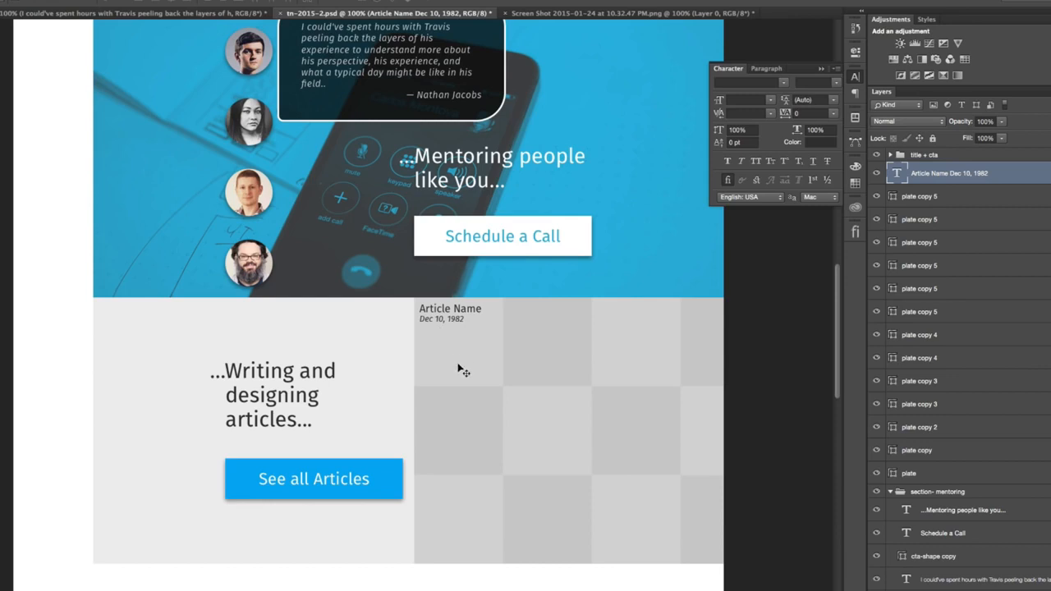
pyautogui.moveTo(471, 336); pyautogui.dragTo(465, 391)
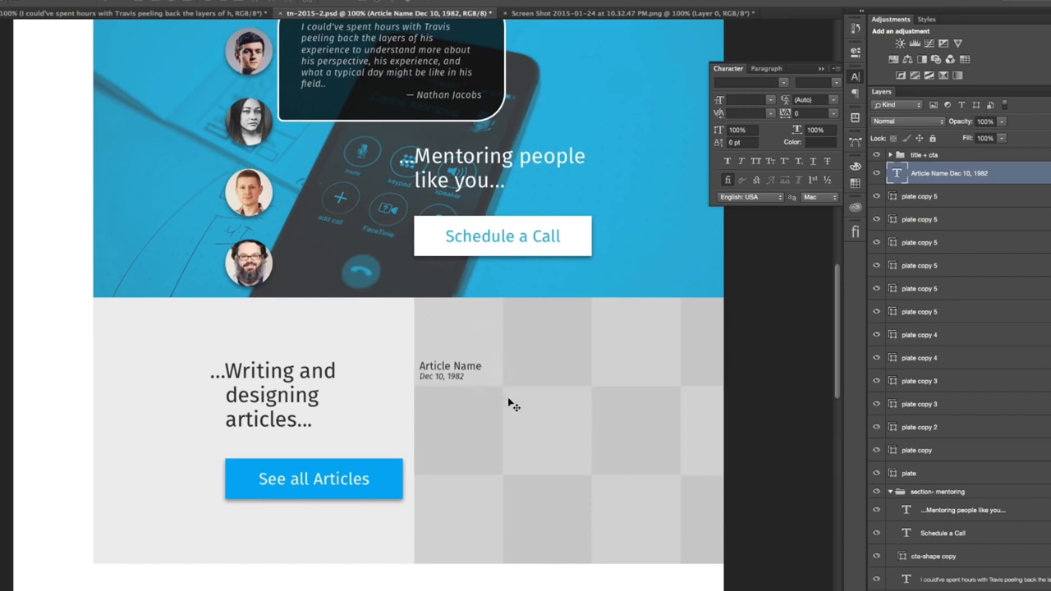
# - Convert the "Article Name" caption layer from a text box to point text
pyautogui.doubleClick(465, 368)
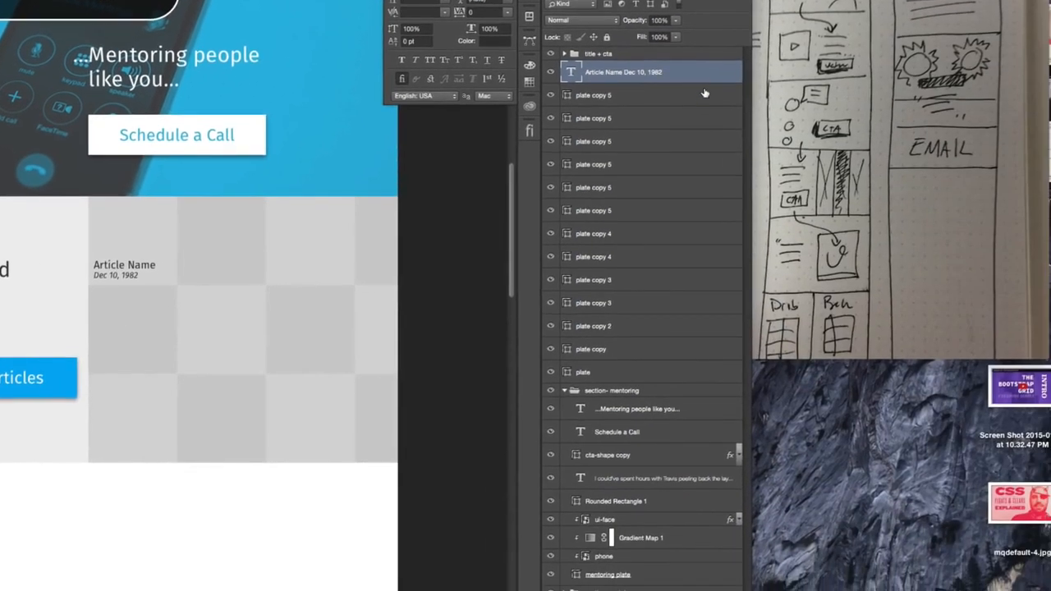
pyautogui.rightClick(822, 112)
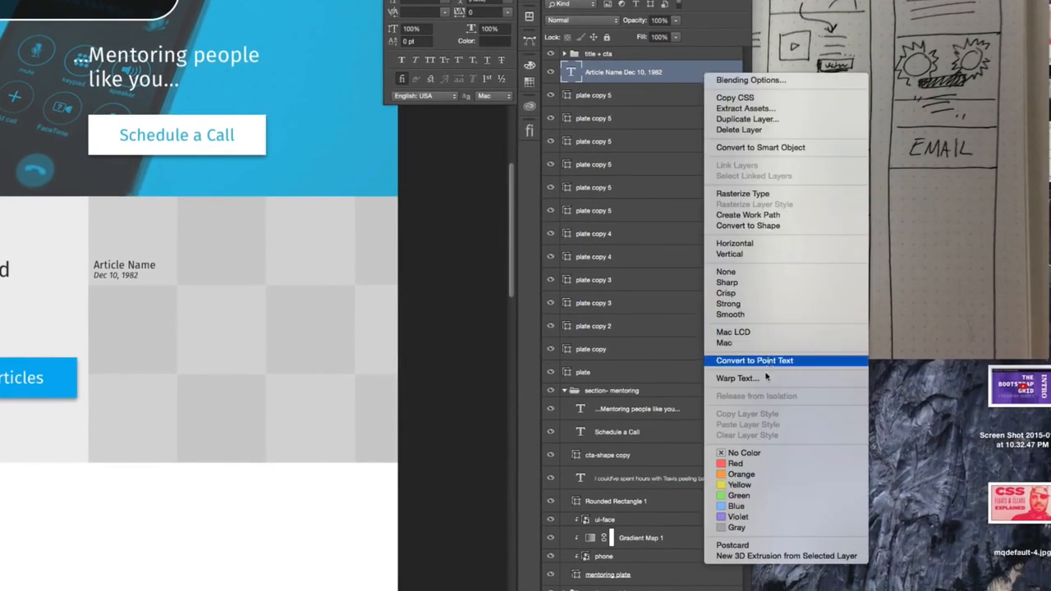
pyautogui.click(759, 360)
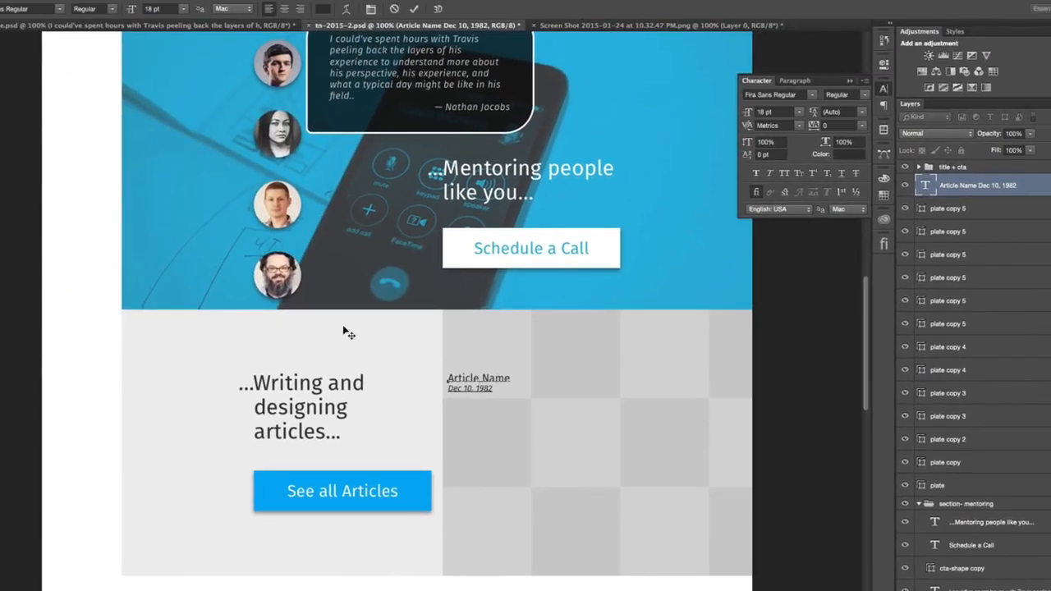
pyautogui.press('v')
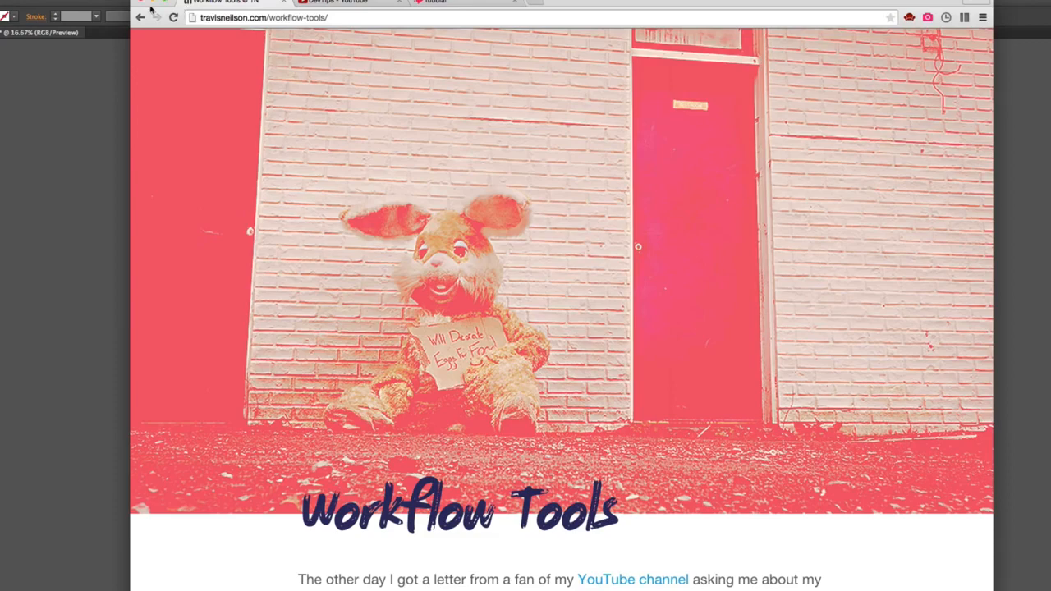
# - Go back to the travisneilson.com articles page and inspect the Workflow Tools tile, selecting its "unit" link element
pyautogui.click(139, 17)
pyautogui.rightClick(474, 205)
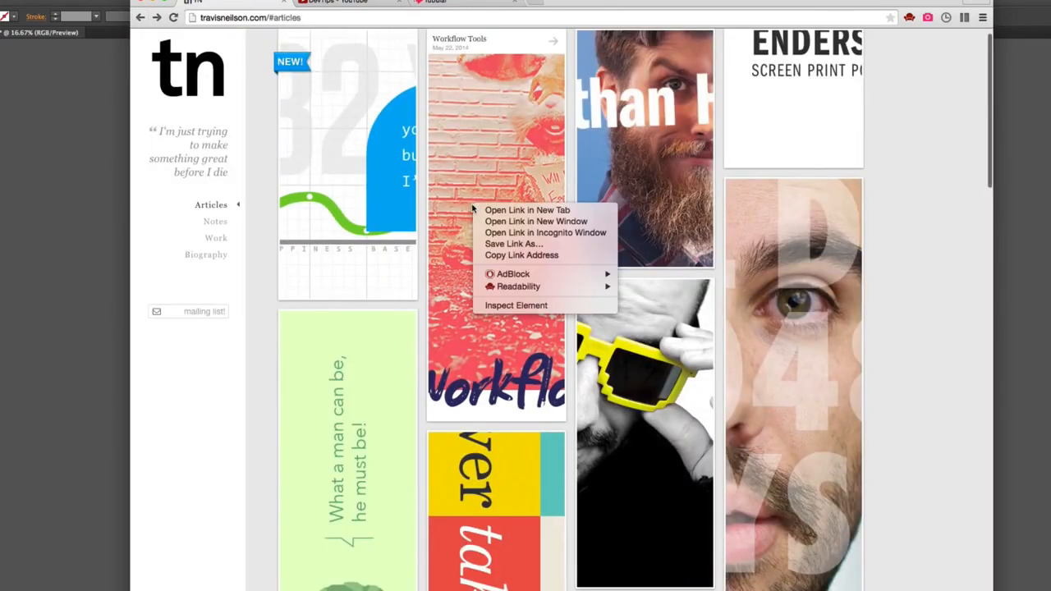
pyautogui.click(532, 306)
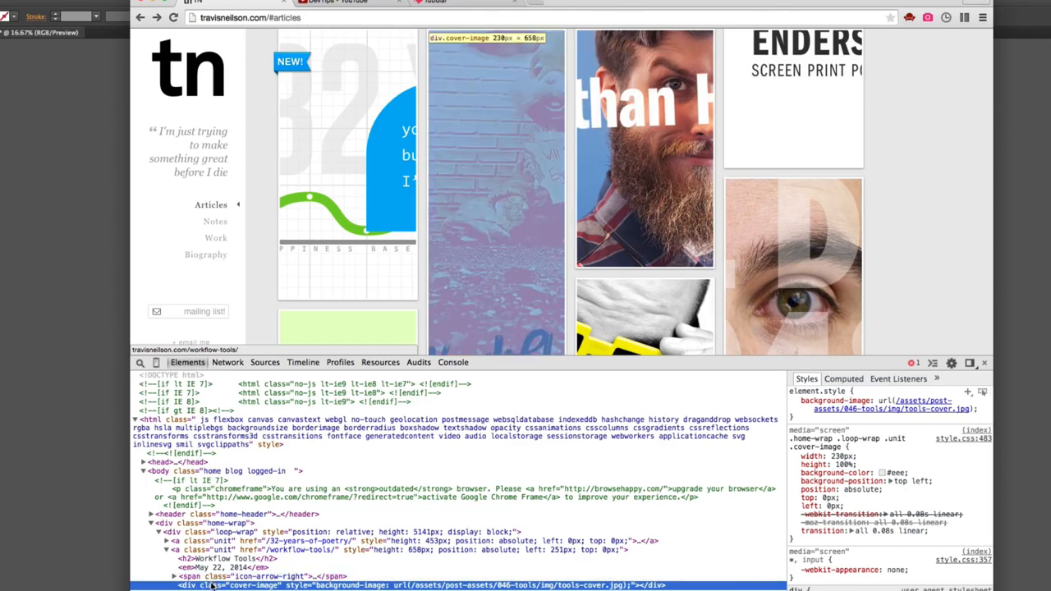
pyautogui.click(201, 551)
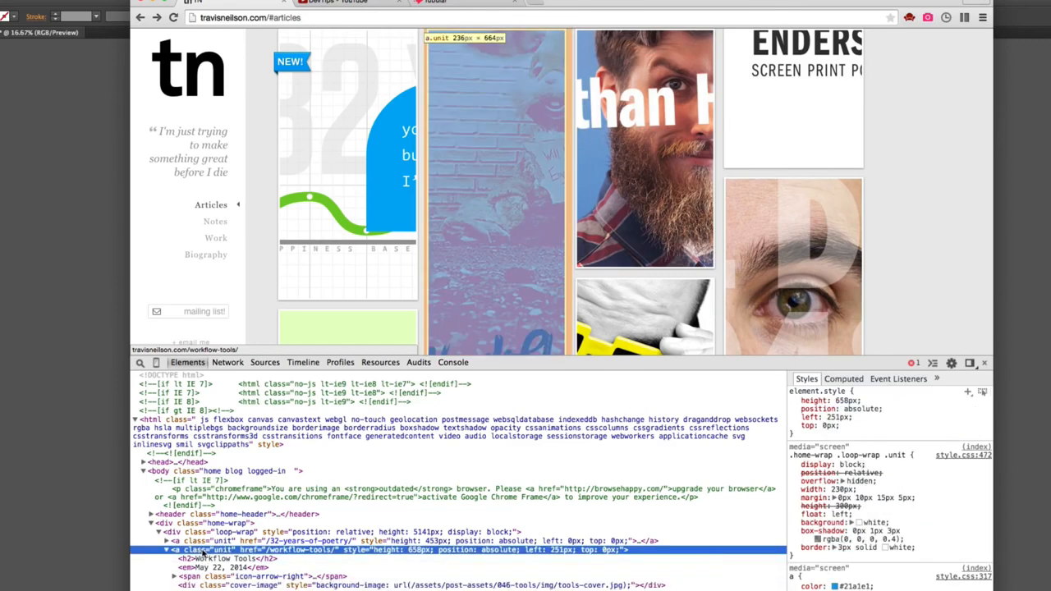
# - Try to set the inline height of the Workflow Tools tile to 150
pyautogui.click(846, 400)
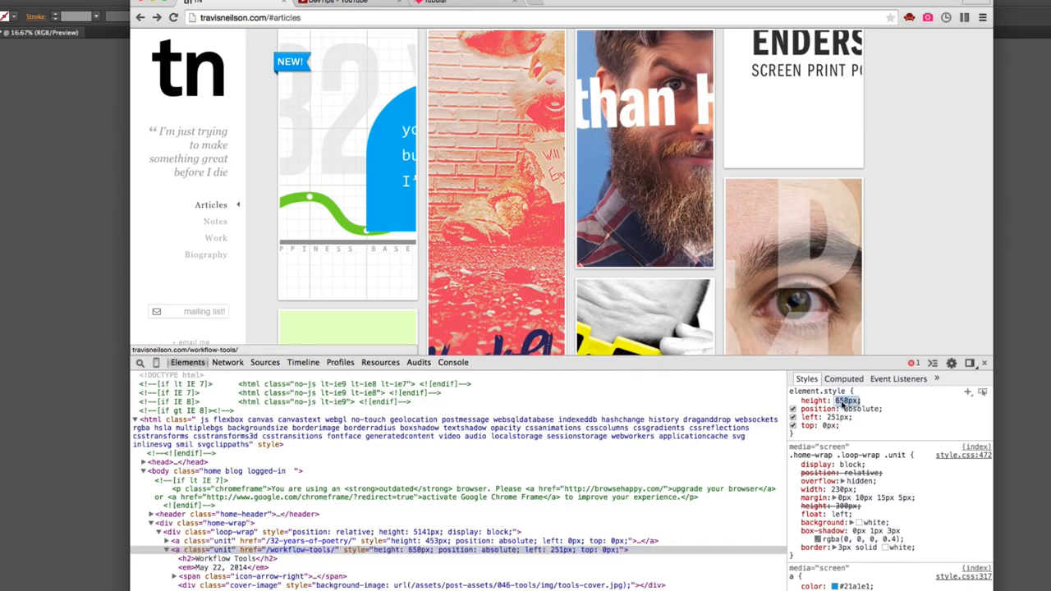
pyautogui.write('150')
pyautogui.press('Tab')
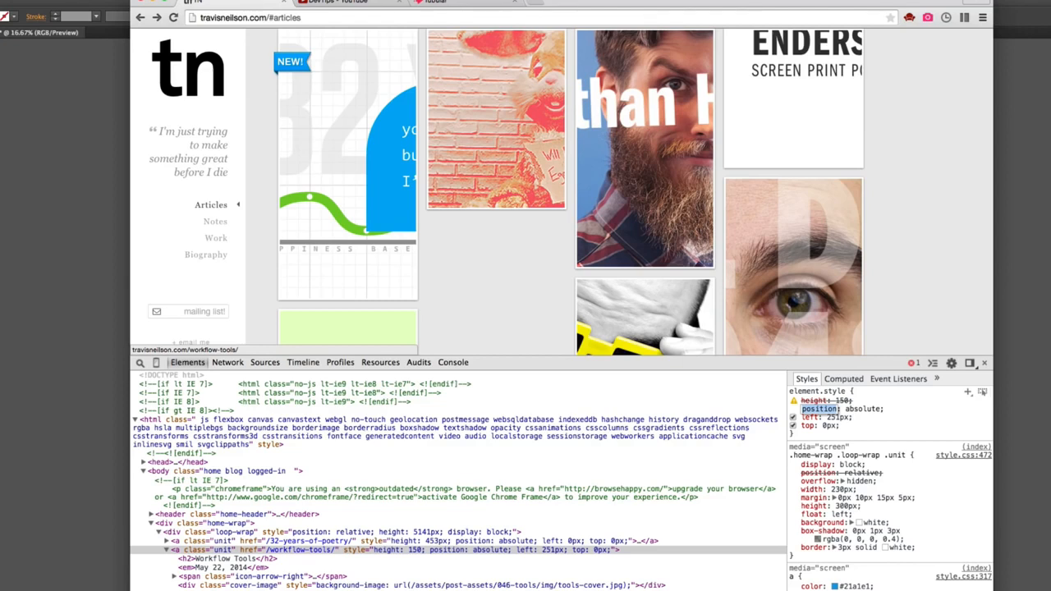
pyautogui.click(838, 417)
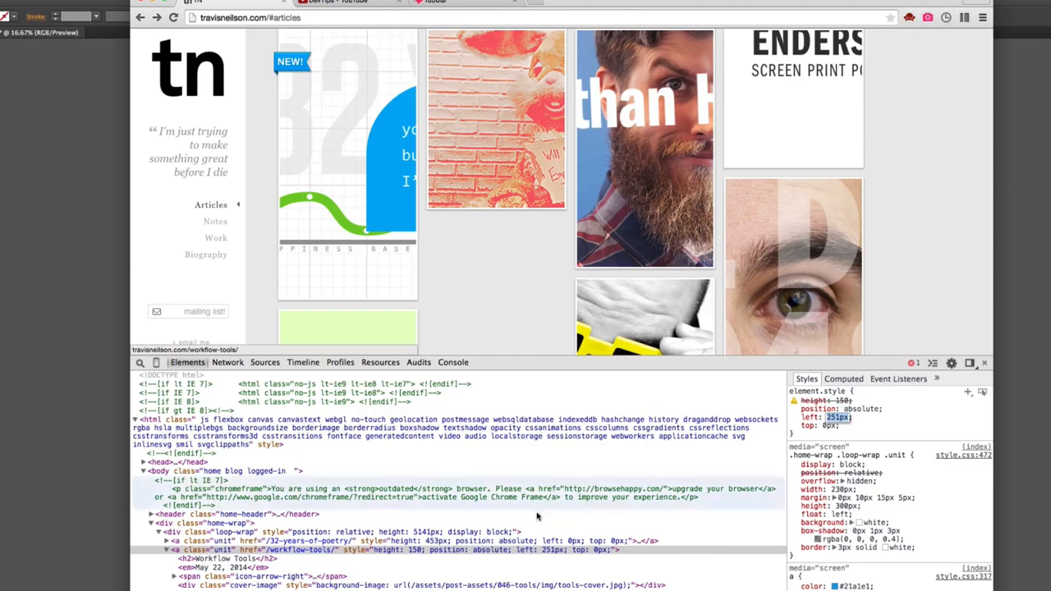
pyautogui.click(219, 550)
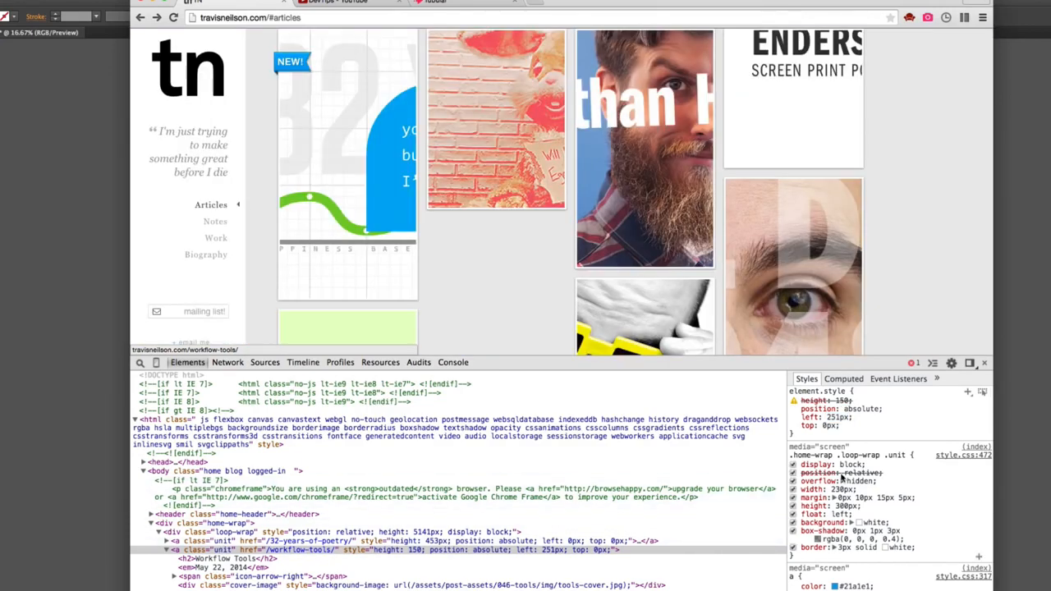
# - Add a height of 150px !important to the .home-wrap .loop-wrap .unit style rule
pyautogui.click(861, 548)
pyautogui.press('Tab')
pyautogui.write('height: 150')
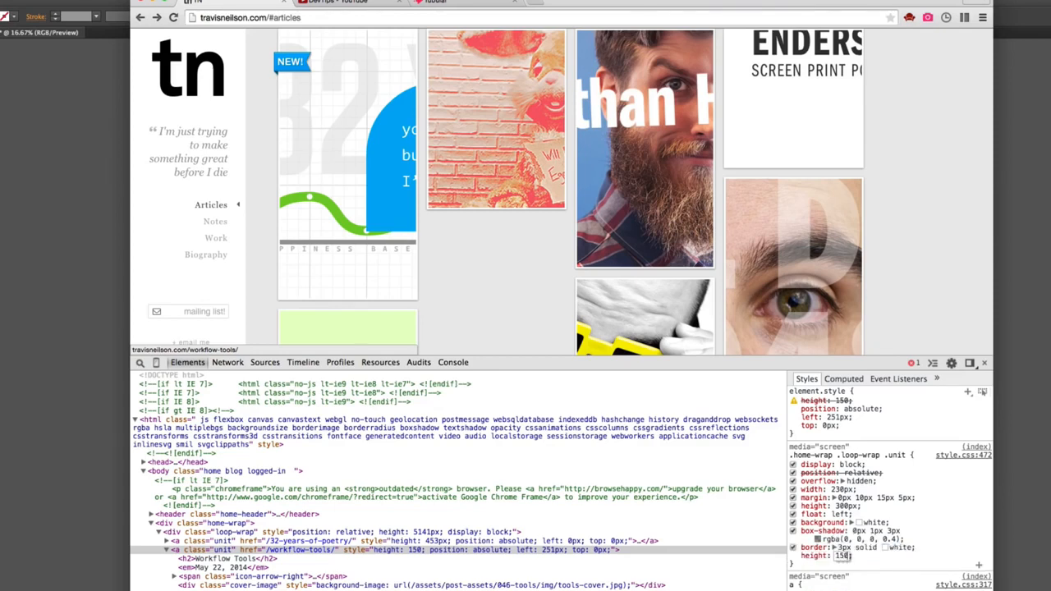
pyautogui.write('px;')
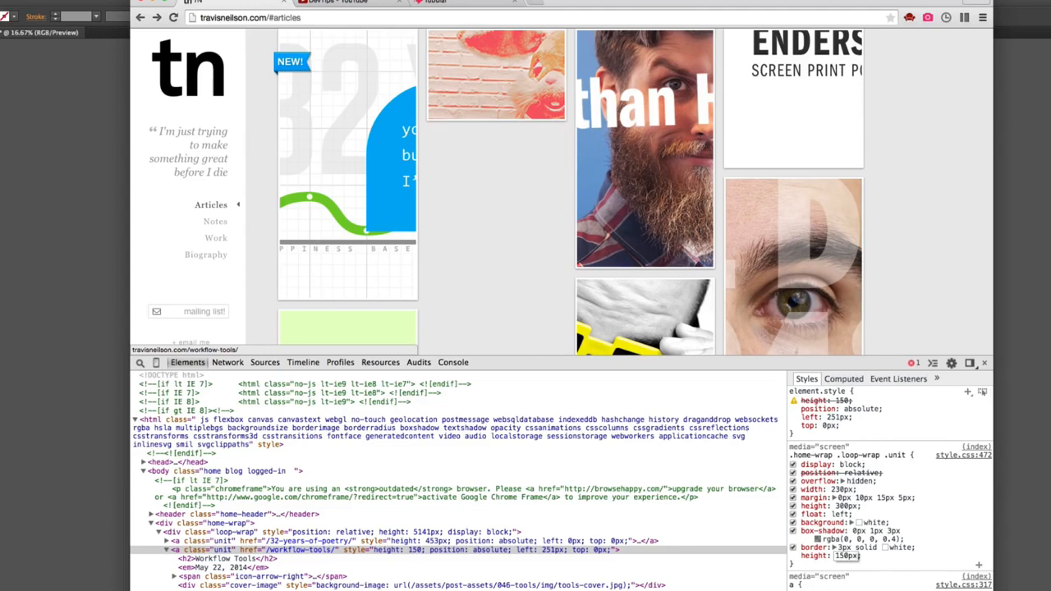
pyautogui.press('Tab')
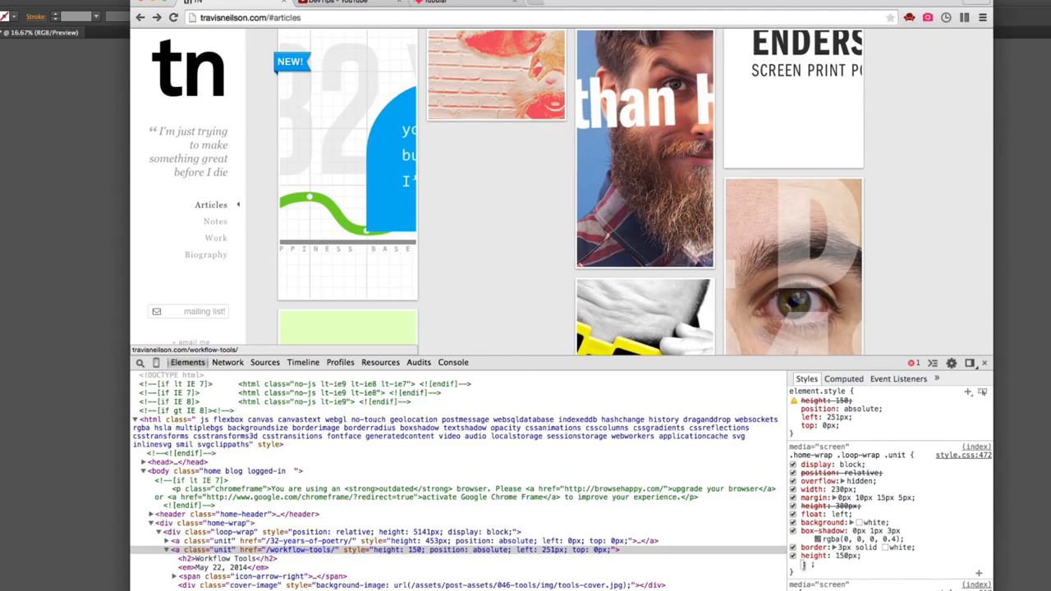
pyautogui.hotkey('shift', 'Tab')
pyautogui.press('Right')
pyautogui.write('!')
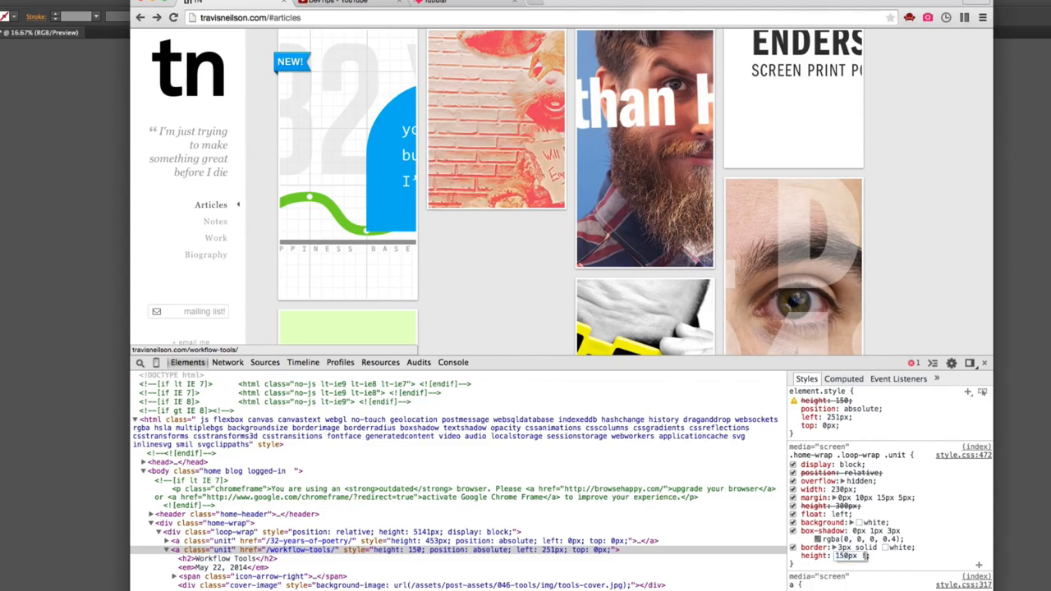
pyautogui.write('important')
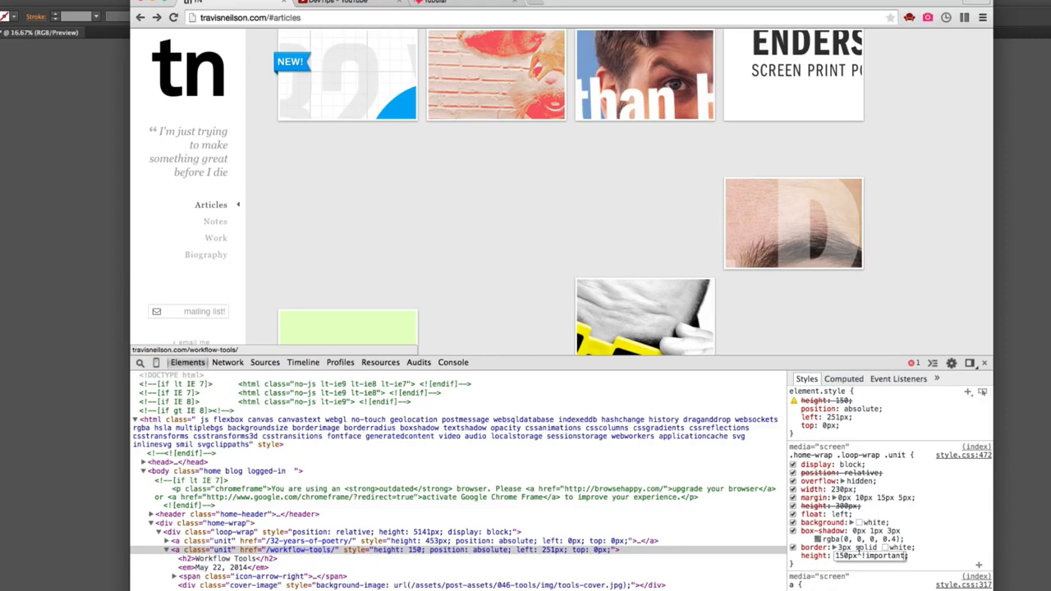
# - Set the .unit rule's width to 150px and its margin to 0
pyautogui.click(841, 489)
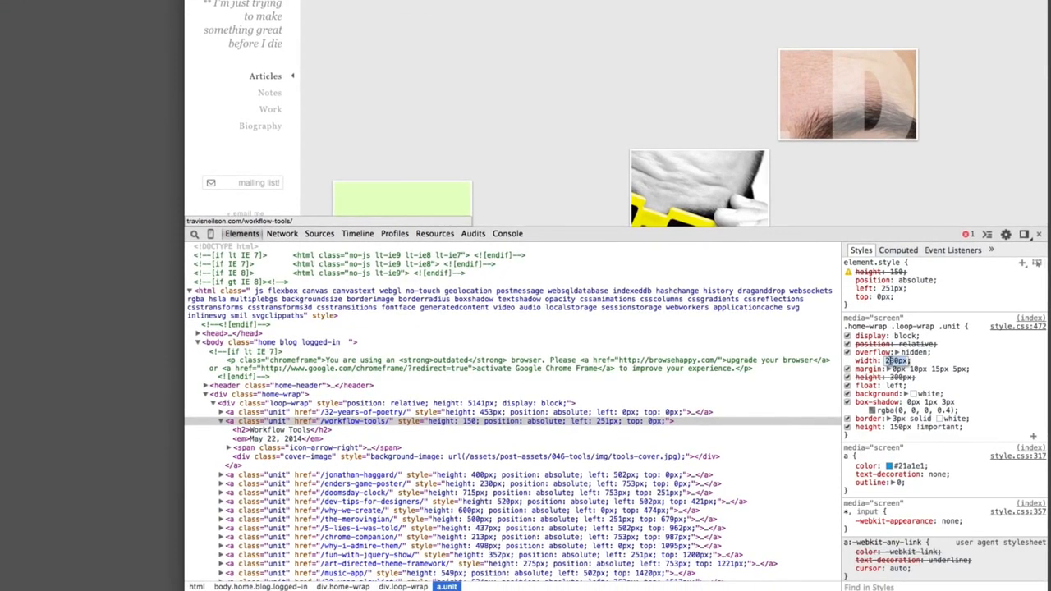
pyautogui.write('150px')
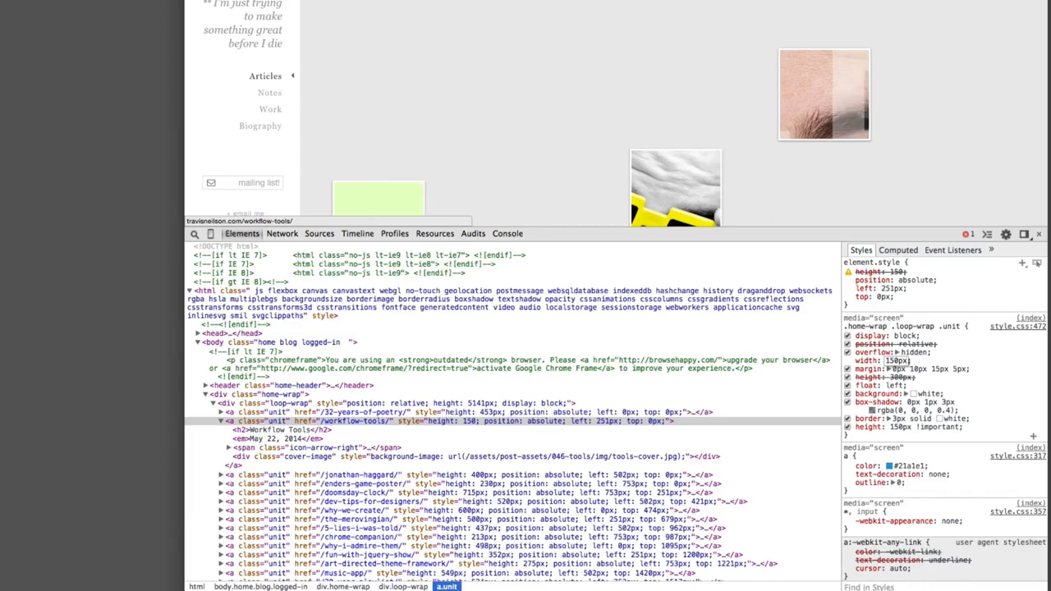
pyautogui.moveTo(917, 225); pyautogui.dragTo(918, 330)
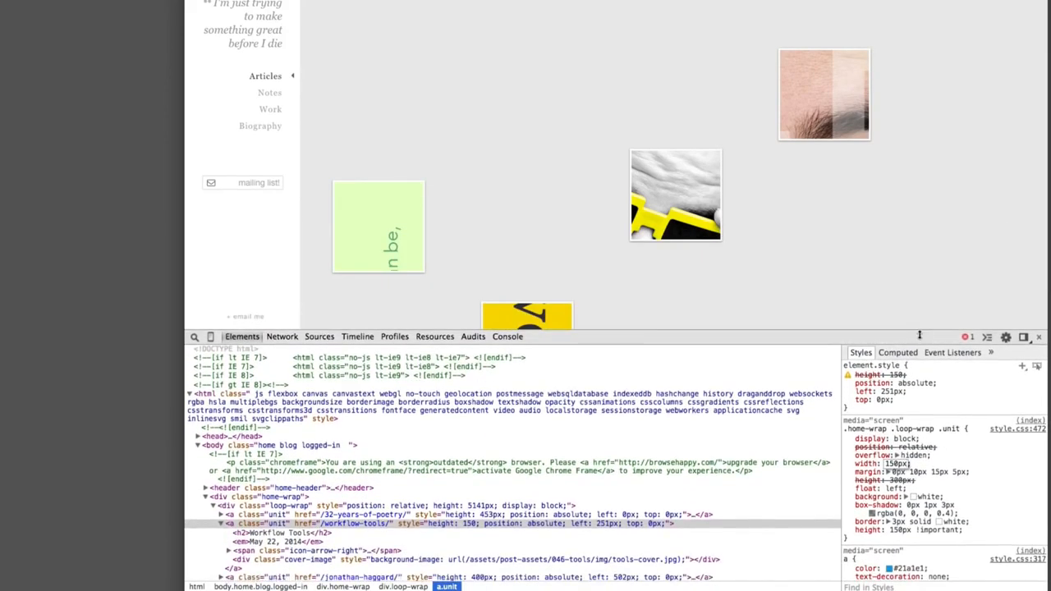
pyautogui.scroll(-1, 934, 458)
pyautogui.press('Return')
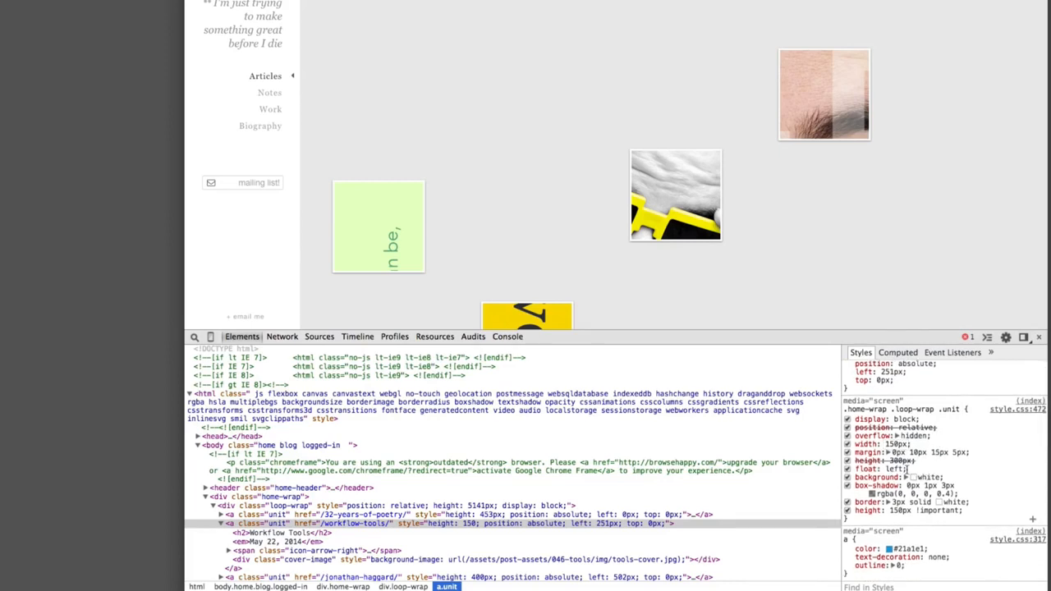
pyautogui.click(912, 452)
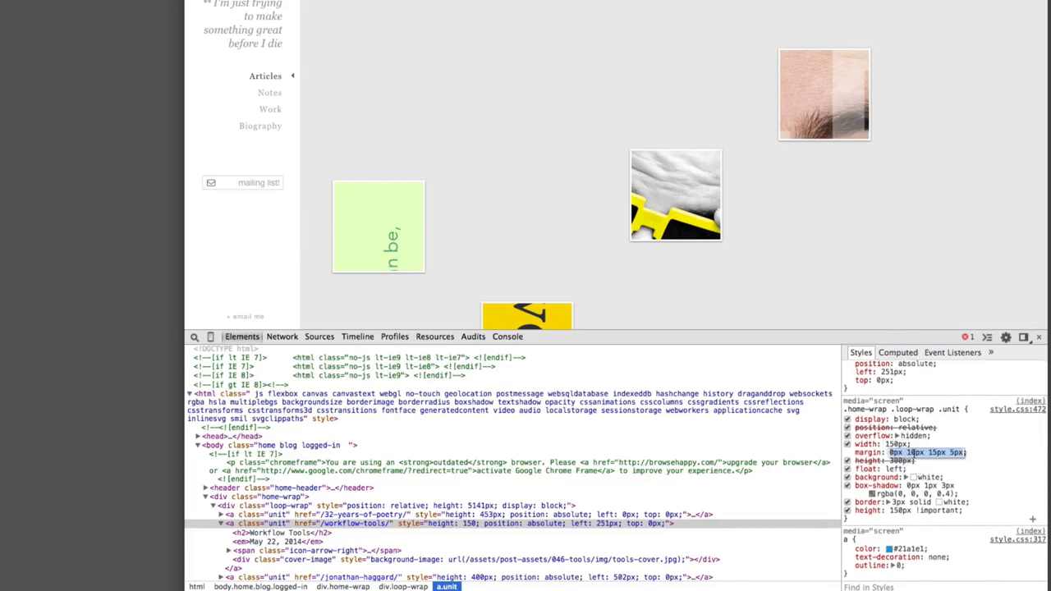
pyautogui.write('0')
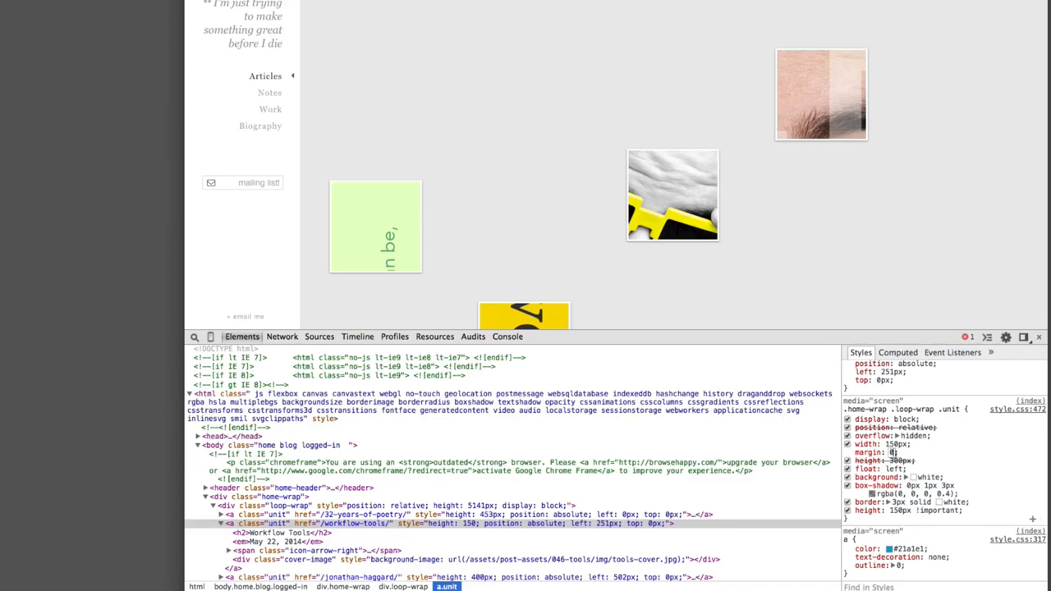
pyautogui.press('Return')
# - Remove the white border from the article tiles by deleting its 3 width value, and disable their box shadow
pyautogui.click(901, 503)
pyautogui.click(896, 502)
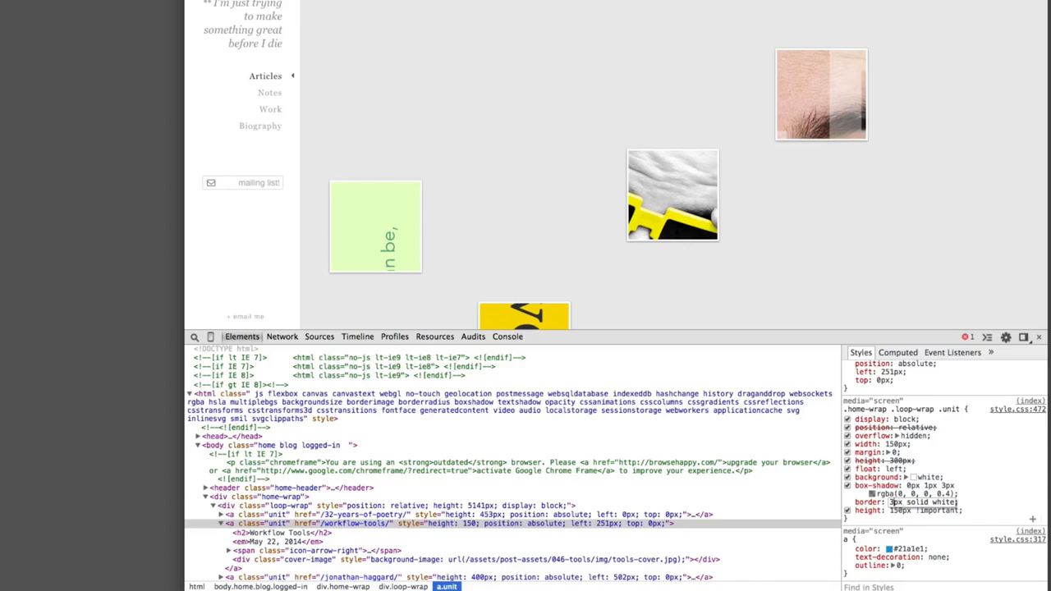
pyautogui.press('BackSpace')
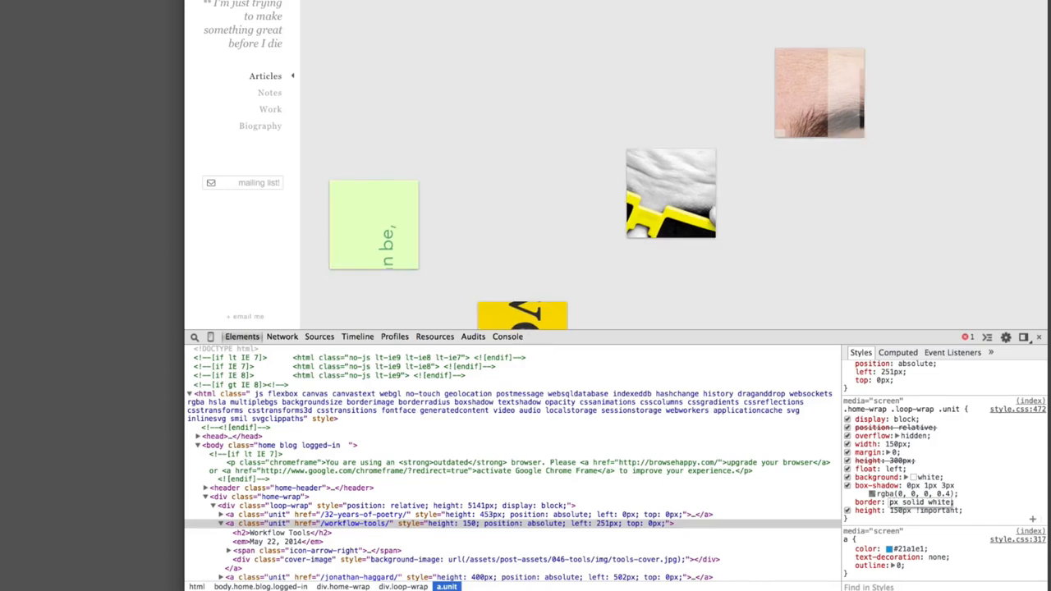
pyautogui.press('Tab')
pyautogui.click(911, 477)
pyautogui.click(846, 489)
pyautogui.click(847, 486)
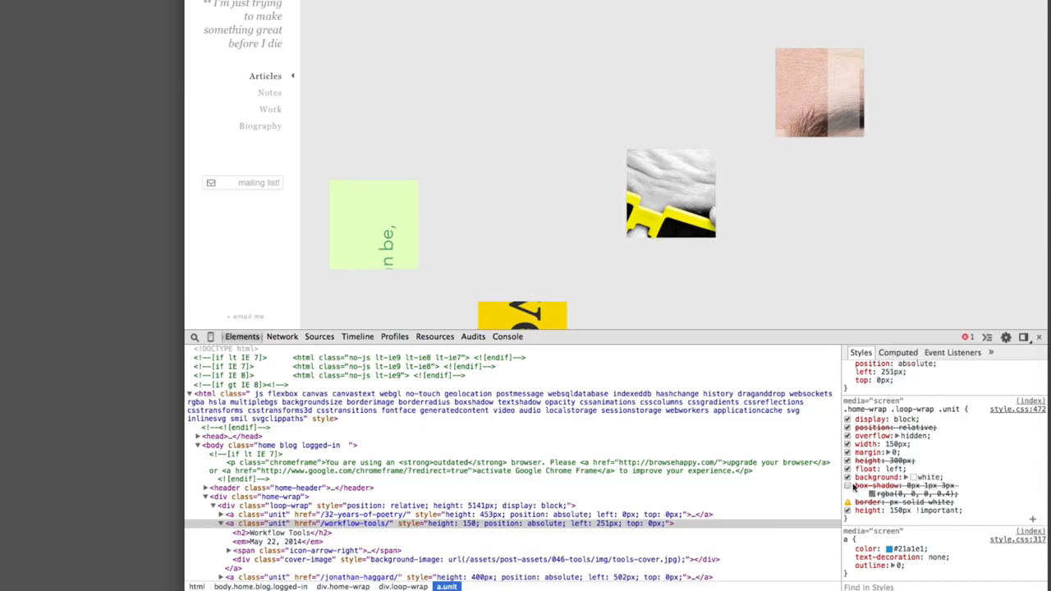
# - Widen the browser window so the article tiles reflow into columns, and close the developer tools
pyautogui.moveTo(1047, 230); pyautogui.dragTo(1050, 230)
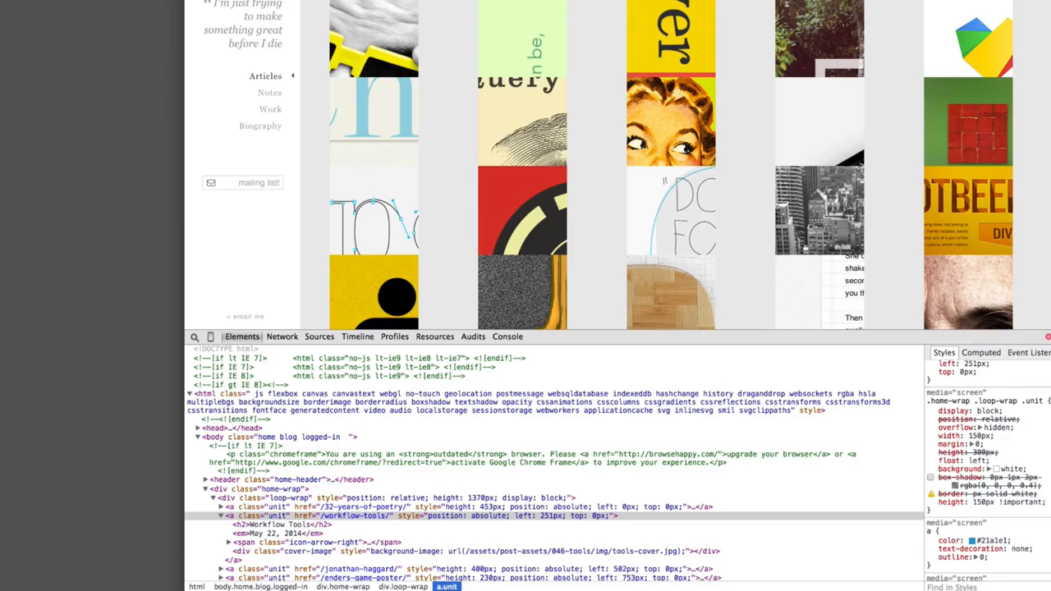
pyautogui.press('super+alt+i')
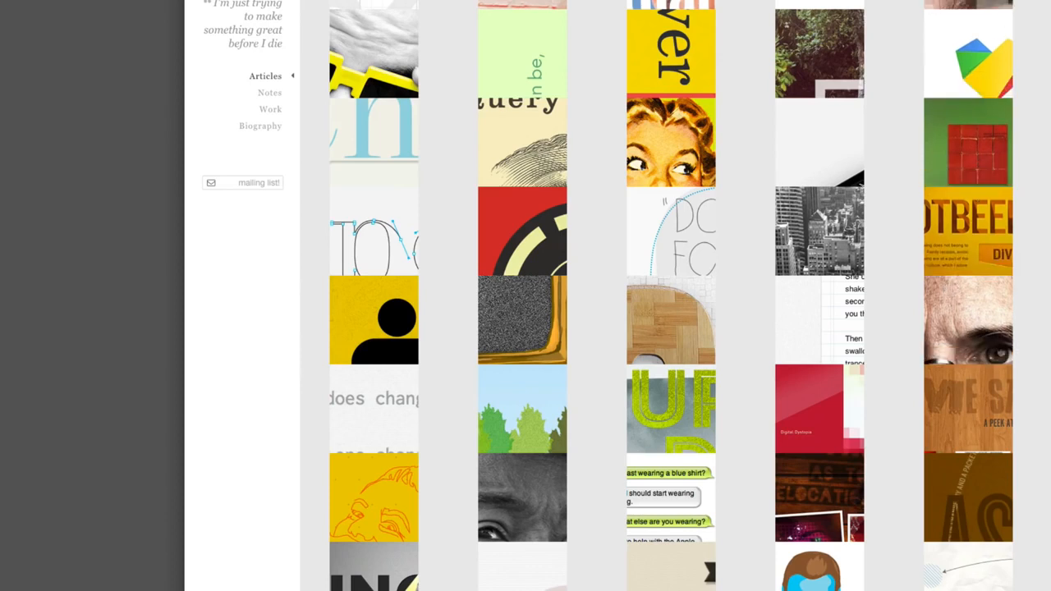
pyautogui.scroll(2, 699, 56)
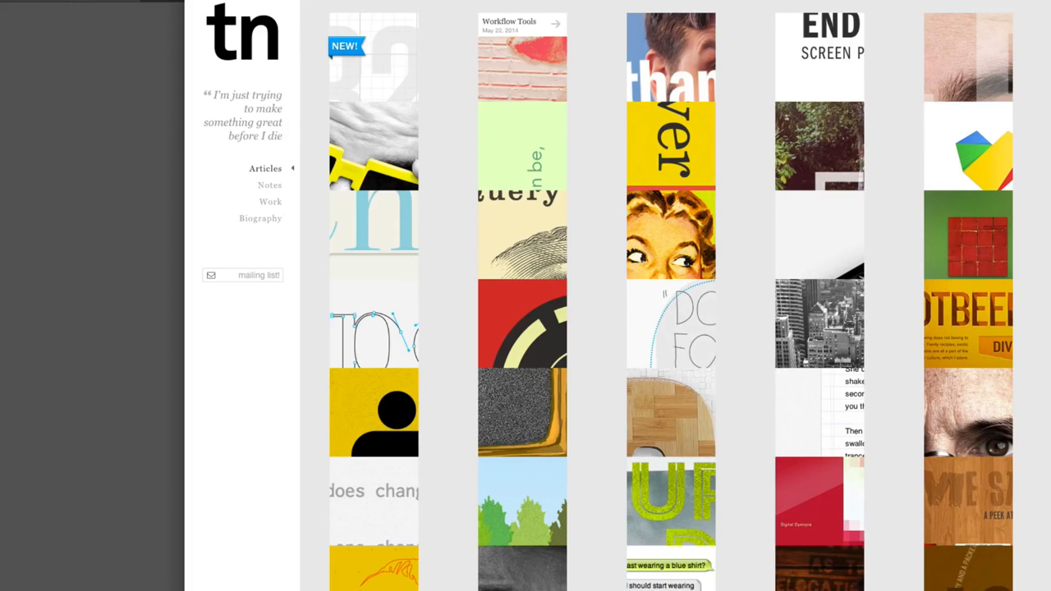
# - Capture a screenshot of the article tile grid without the sidebar and open the image in Photoshop
pyautogui.moveTo(1050, 543); pyautogui.dragTo(299, 1)
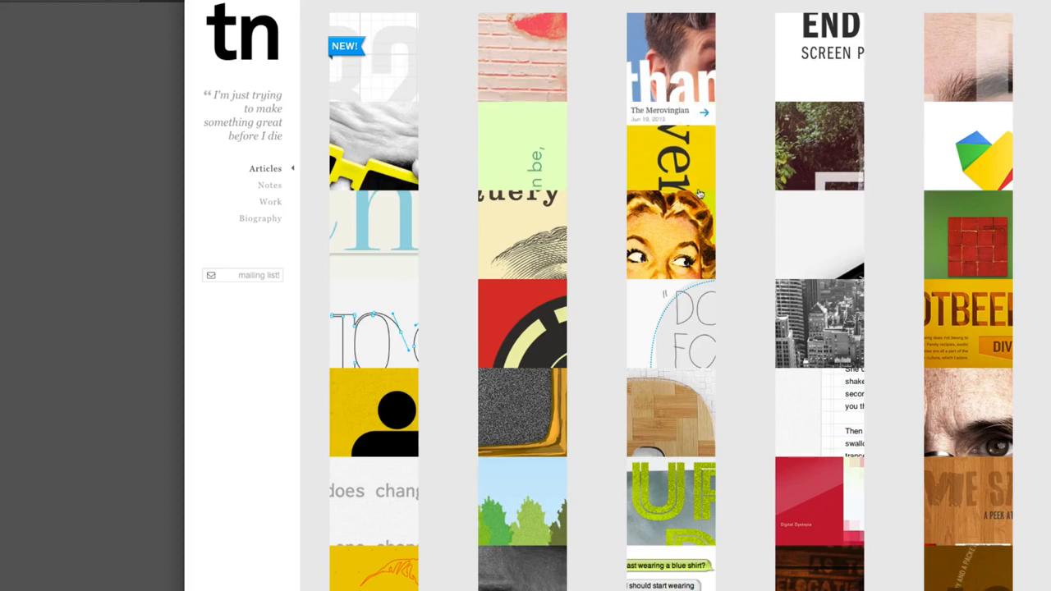
pyautogui.press('super+shift+4')
pyautogui.moveTo(311, 3); pyautogui.dragTo(1028, 590)
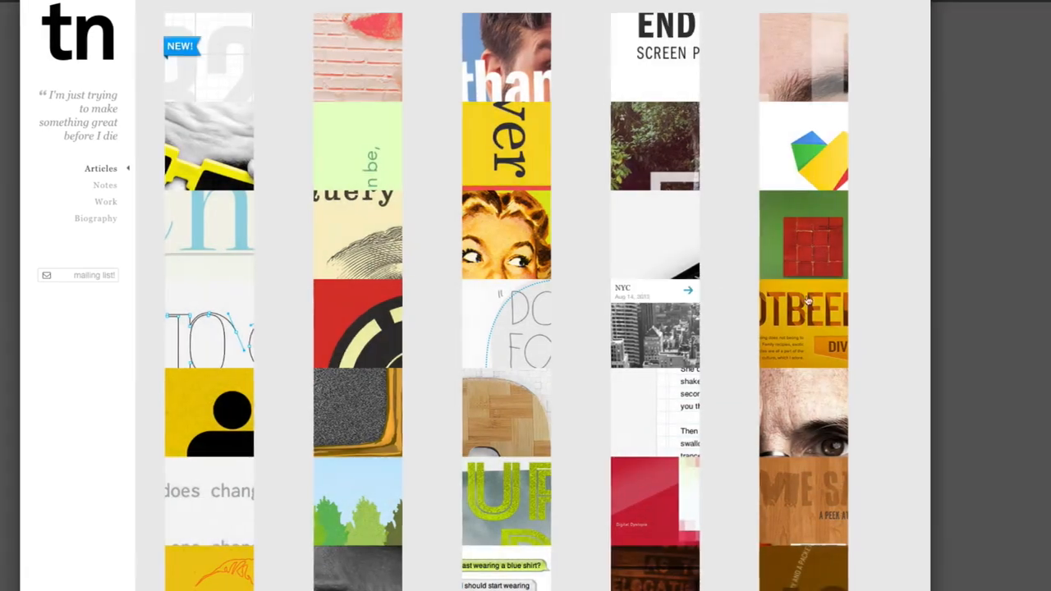
pyautogui.press('super+Tab')
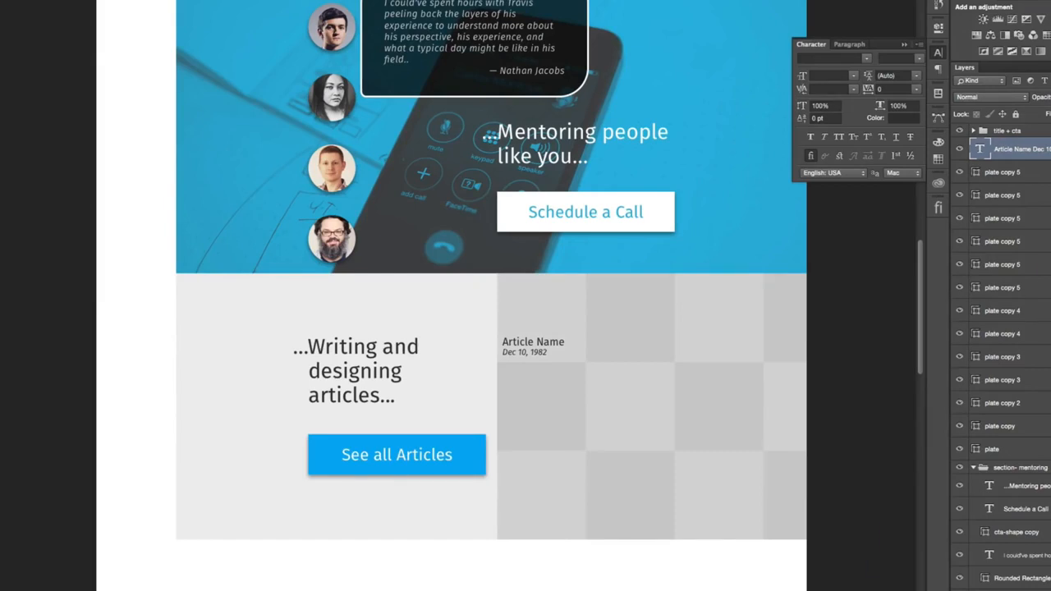
pyautogui.moveTo(692, 590); pyautogui.dragTo(669, 509)
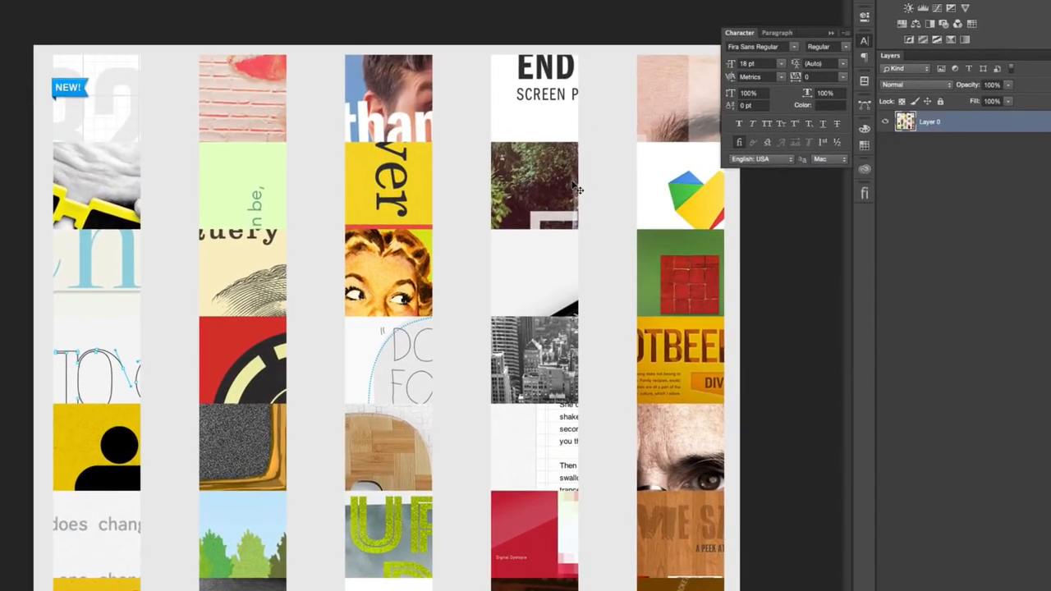
# - Select the rightmost column of article tiles with a rectangular marquee, from the first tile to the last full one
pyautogui.press('super+=')
pyautogui.moveTo(227, 150); pyautogui.dragTo(587, 297)
pyautogui.press('super+minus')
pyautogui.click(865, 41)
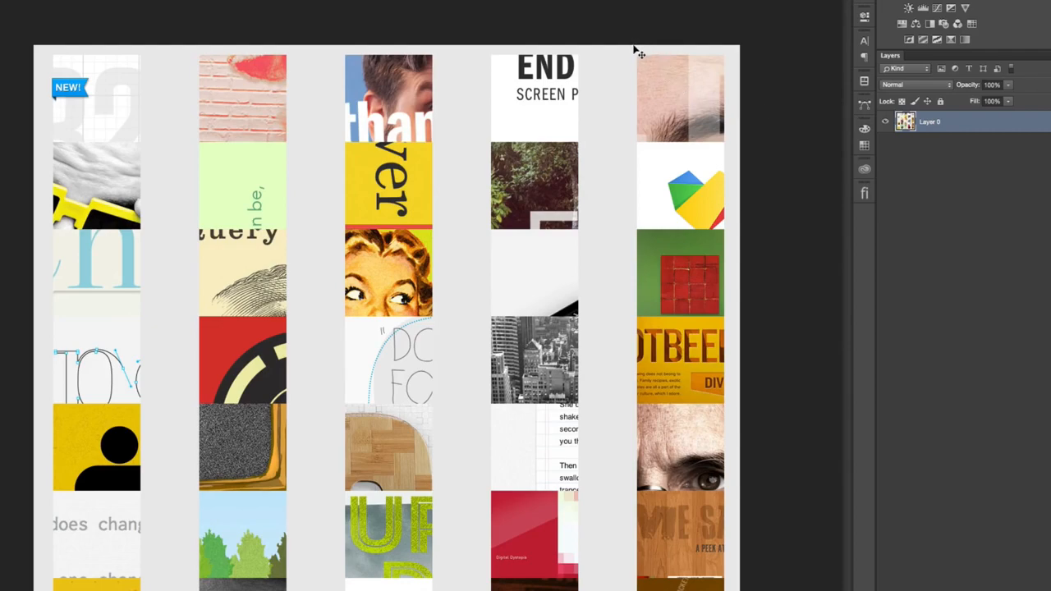
pyautogui.press('super+plus')
pyautogui.press('super+plus')
pyautogui.moveTo(635, 49); pyautogui.dragTo(467, 267)
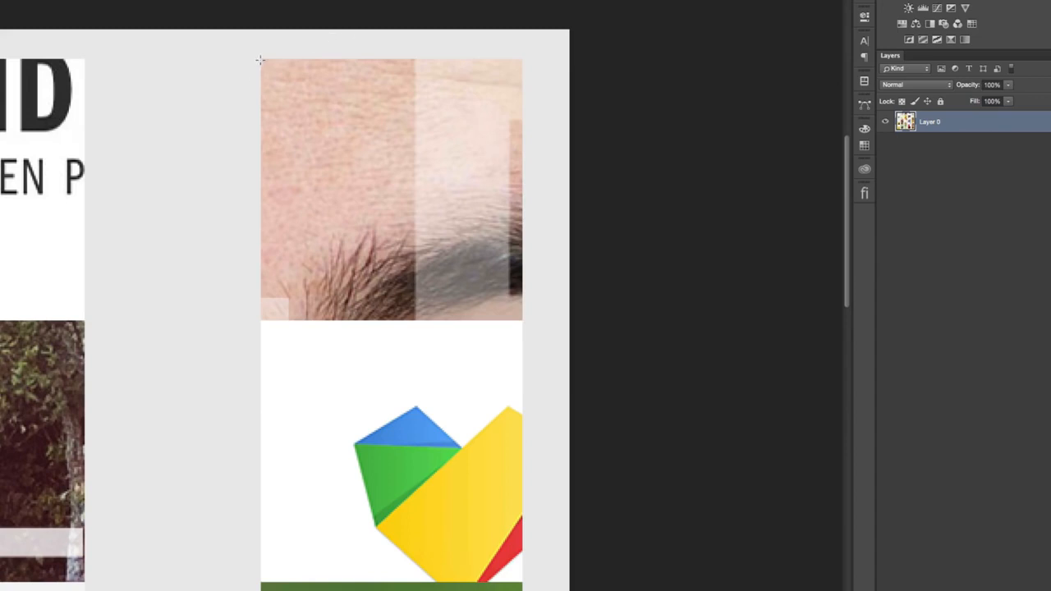
pyautogui.moveTo(261, 59); pyautogui.dragTo(521, 333)
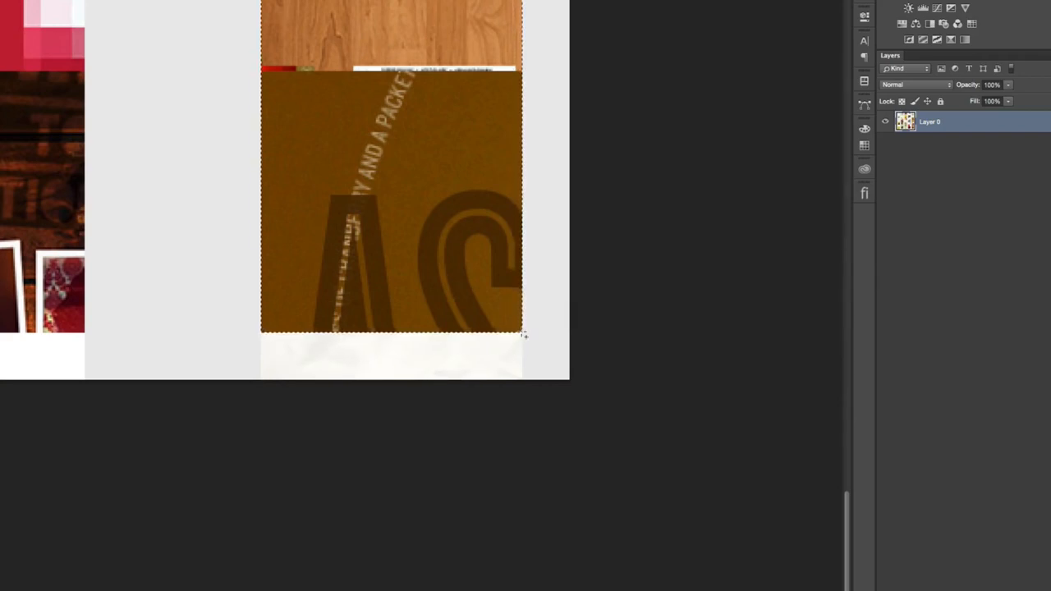
# - Copy the selected rightmost tile column to a new layer, and do the same from Layer 0 for the full tiles of the fourth column
pyautogui.press('super+j')
pyautogui.click(942, 143)
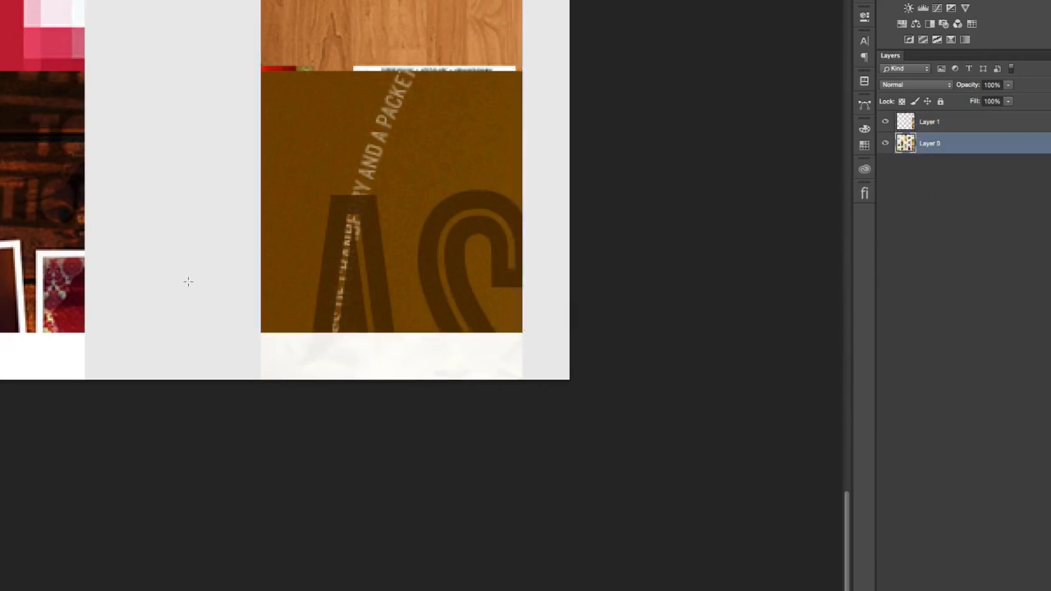
pyautogui.hscroll(-5, 188, 281)
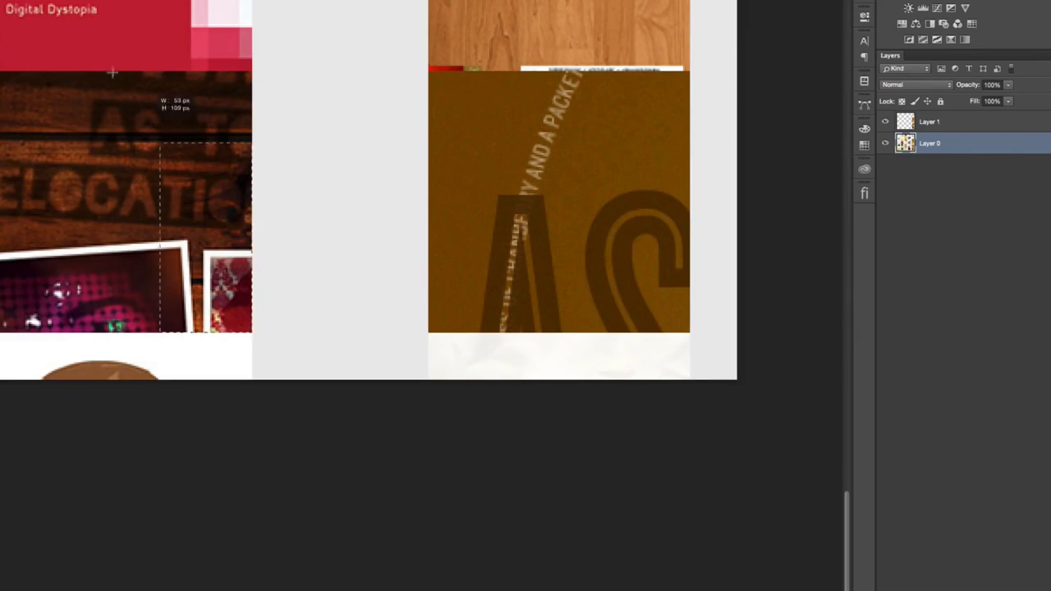
pyautogui.scroll(10, 250, 332)
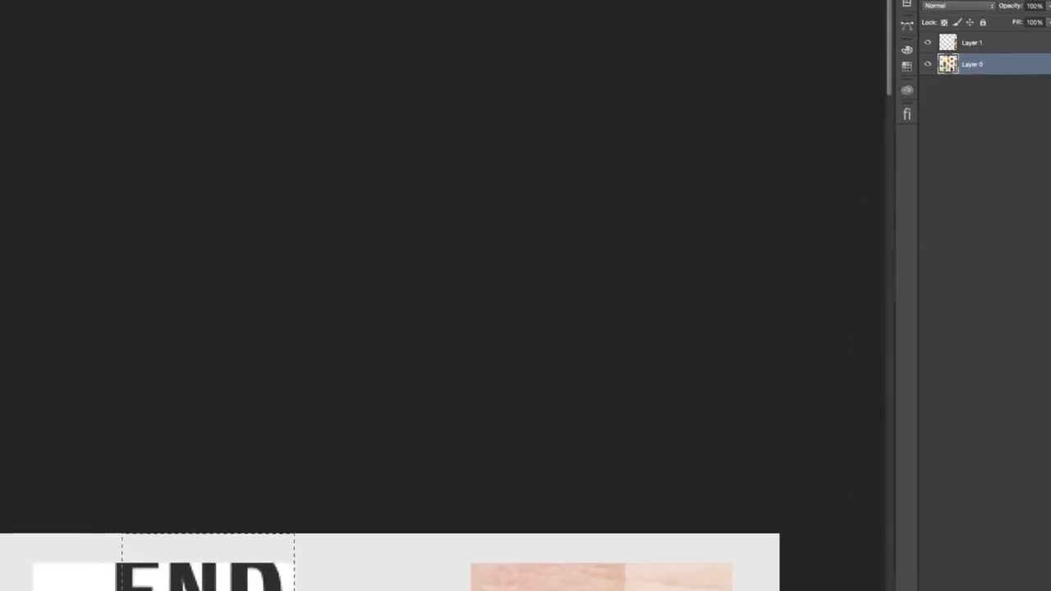
pyautogui.moveTo(122, 533); pyautogui.dragTo(82, 453)
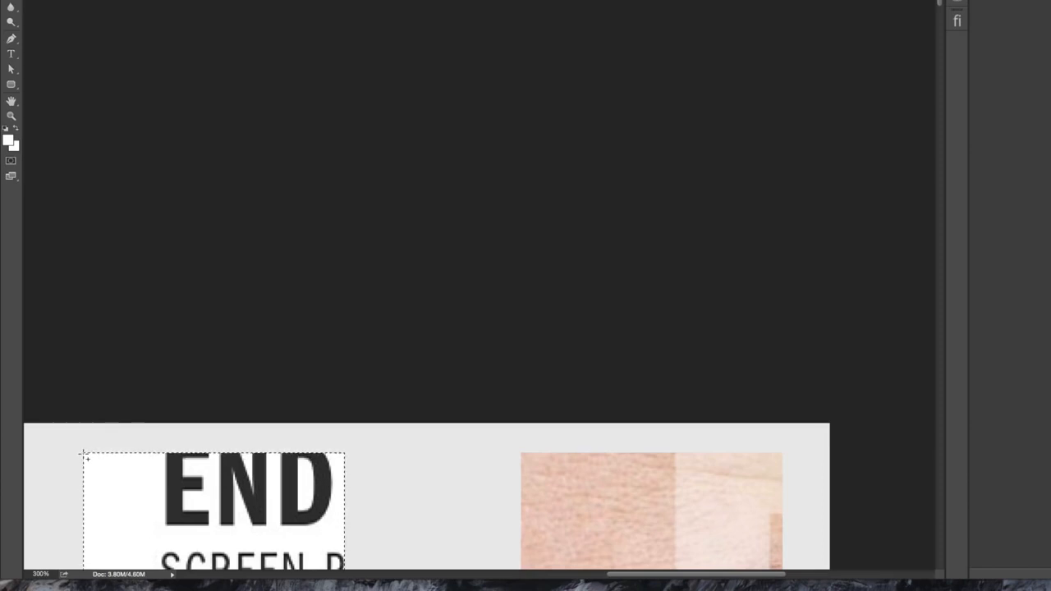
# - Marquee the full tiles of the middle column from its first tile downward and copy them to their own layer
pyautogui.hscroll(-10, 342, 120)
pyautogui.scroll(-8, 353, 123)
pyautogui.hscroll(-6, 353, 123)
pyautogui.scroll(-3, 353, 123)
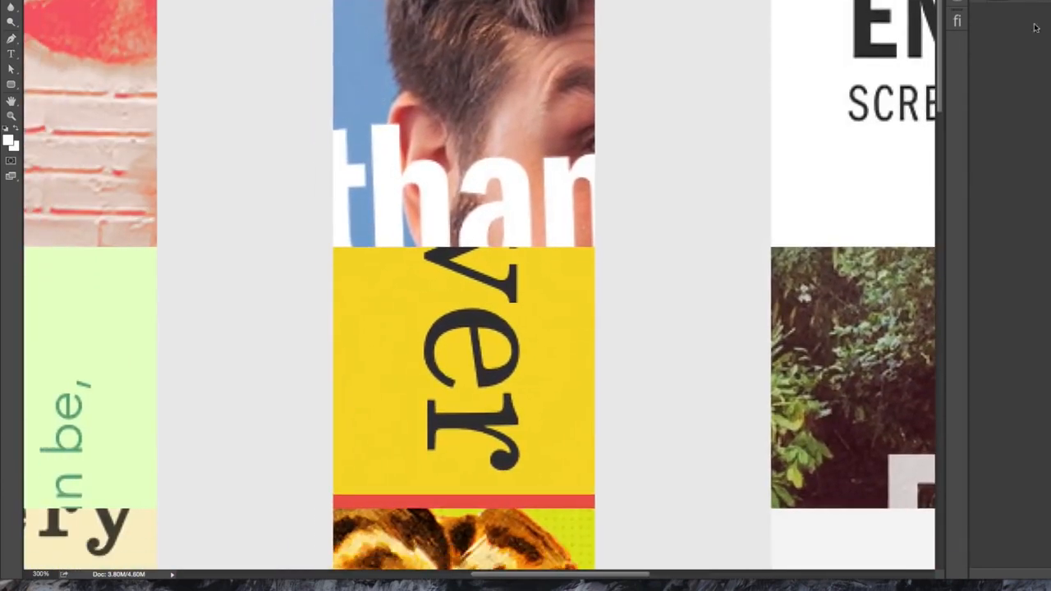
pyautogui.moveTo(334, 1); pyautogui.dragTo(594, 59)
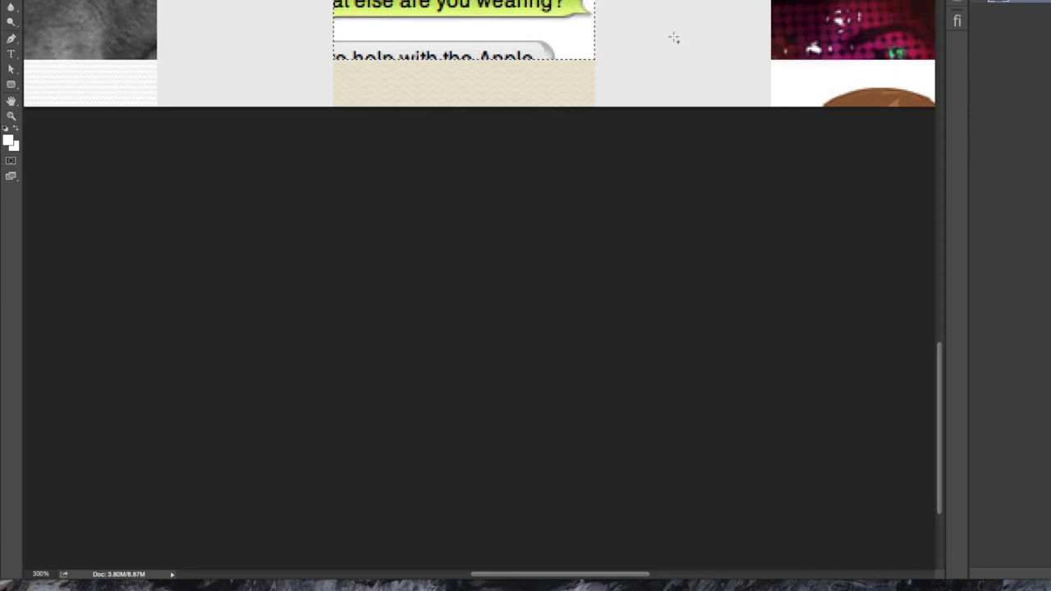
pyautogui.press('super+j')
# - Marquee the second column from its last full tile up to its first, and copy it from Layer 0 to a new layer
pyautogui.hscroll(-10, 674, 38)
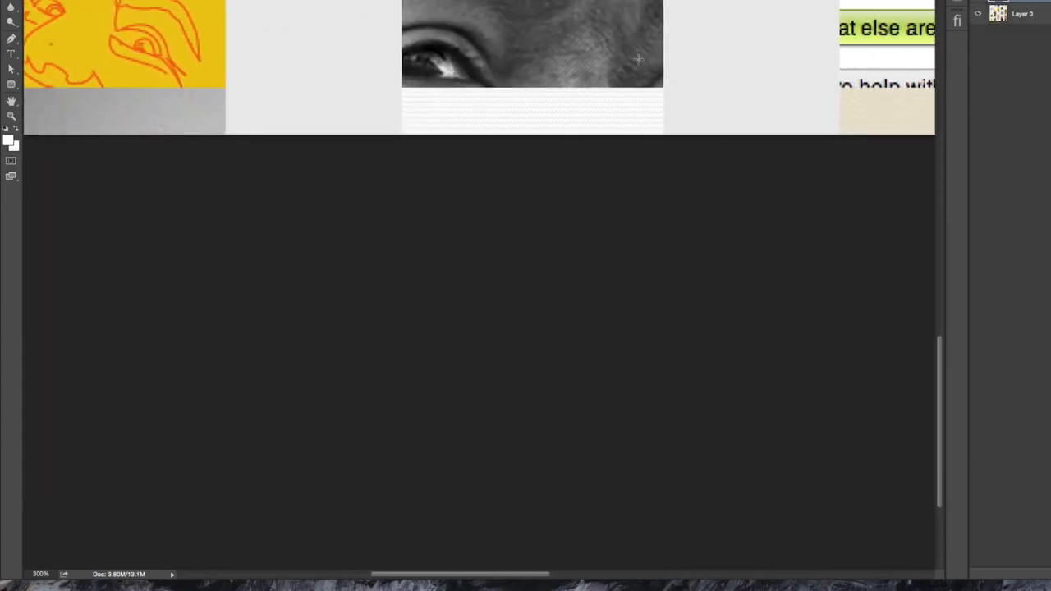
pyautogui.moveTo(664, 88); pyautogui.dragTo(554, 96)
pyautogui.click(577, 133)
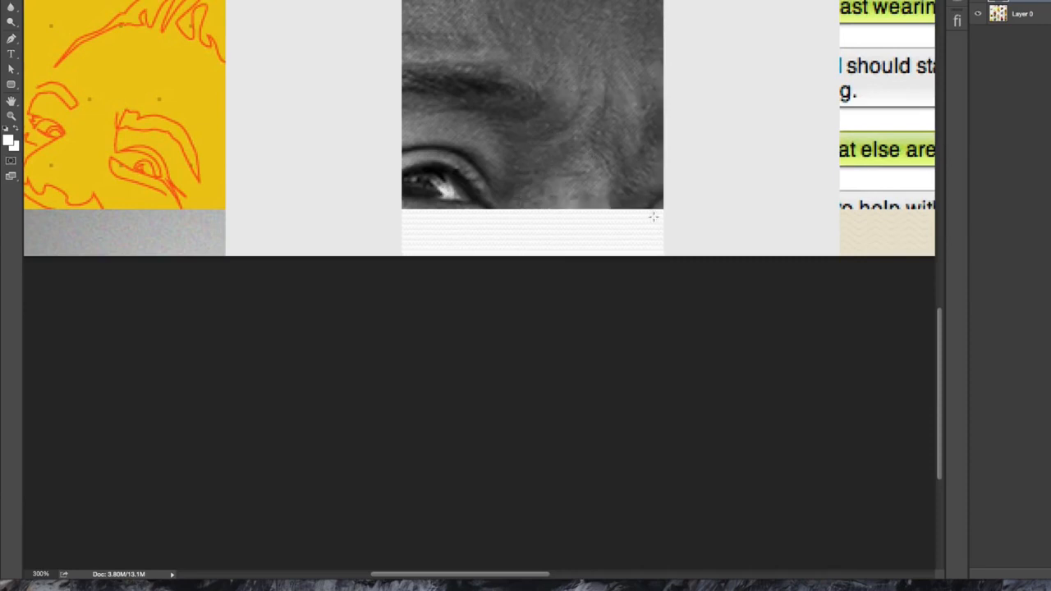
pyautogui.moveTo(664, 210); pyautogui.dragTo(576, 2)
pyautogui.click(649, 189)
pyautogui.moveTo(664, 210); pyautogui.dragTo(640, 178)
pyautogui.click(654, 199)
pyautogui.moveTo(664, 211); pyautogui.dragTo(638, 169)
pyautogui.moveTo(401, 209); pyautogui.dragTo(663, 411)
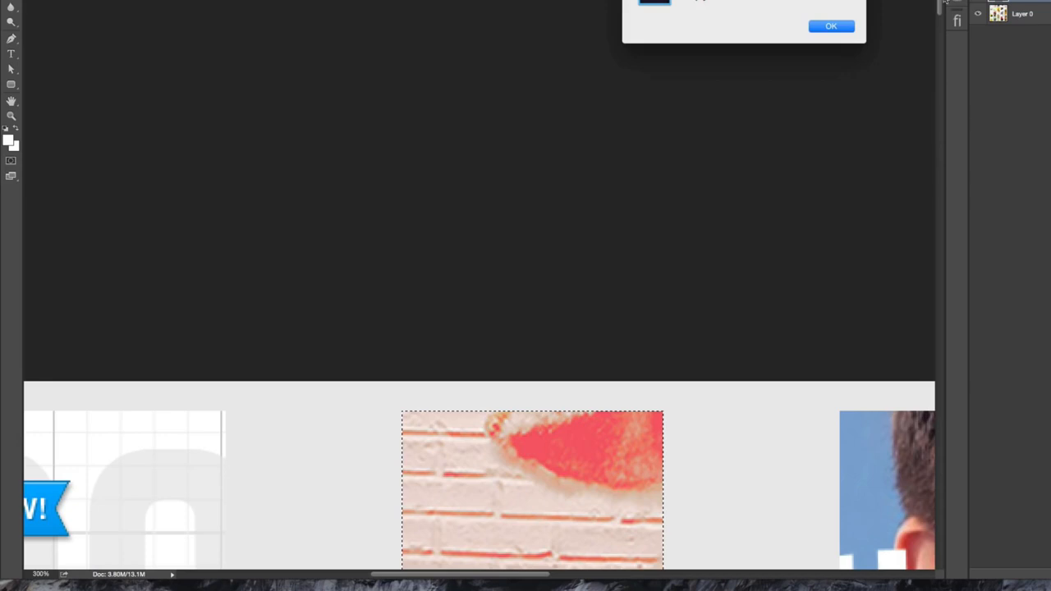
pyautogui.click(831, 27)
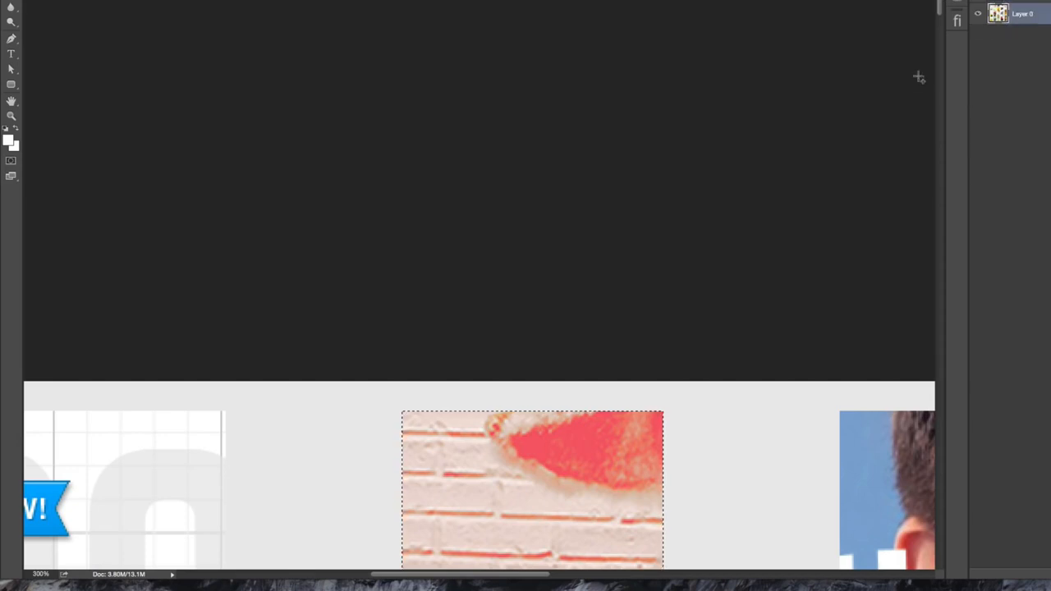
pyautogui.hotkey('ctrl', 'j')
# - Marquee the full tiles of the first column, copy them from Layer 0 to a new layer, and hide Layer 0
pyautogui.hscroll(-8, 665, 86)
pyautogui.scroll(-15, 665, 86)
pyautogui.scroll(7, 665, 86)
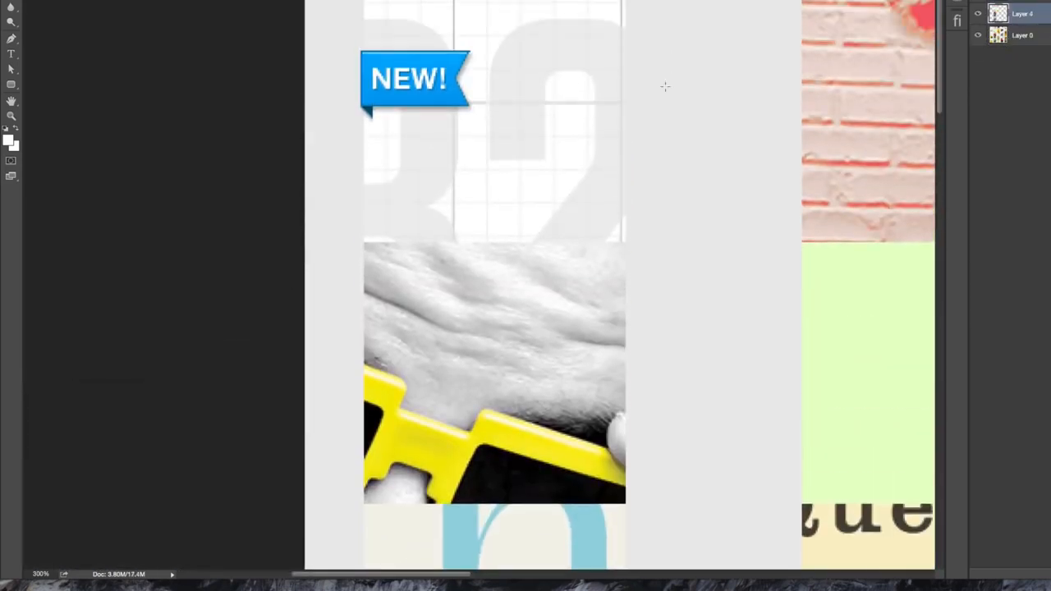
pyautogui.moveTo(365, 6); pyautogui.dragTo(552, 567)
pyautogui.moveTo(565, 524); pyautogui.dragTo(499, 151)
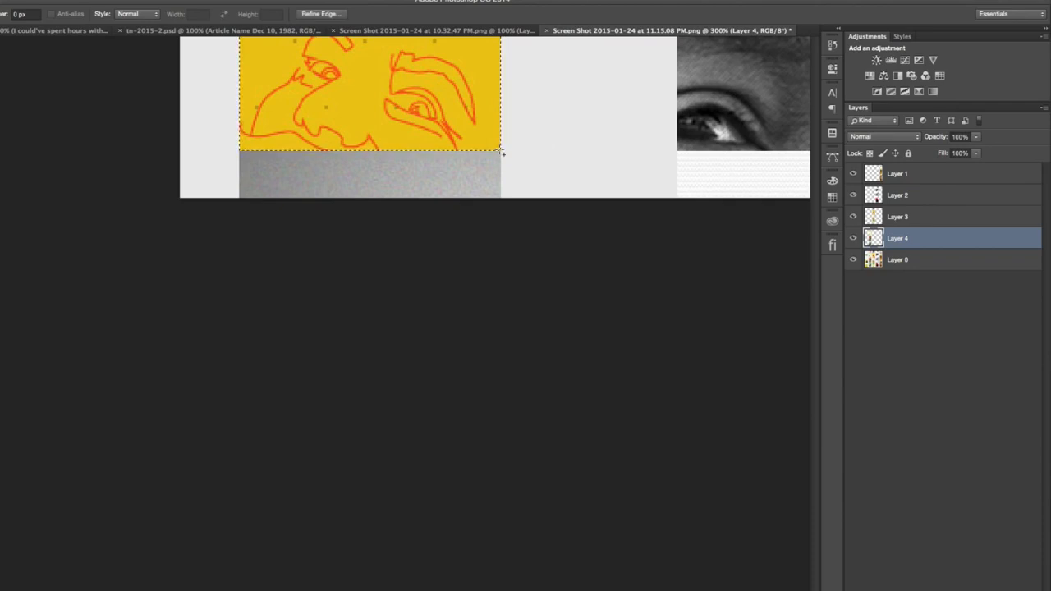
pyautogui.press('super+j')
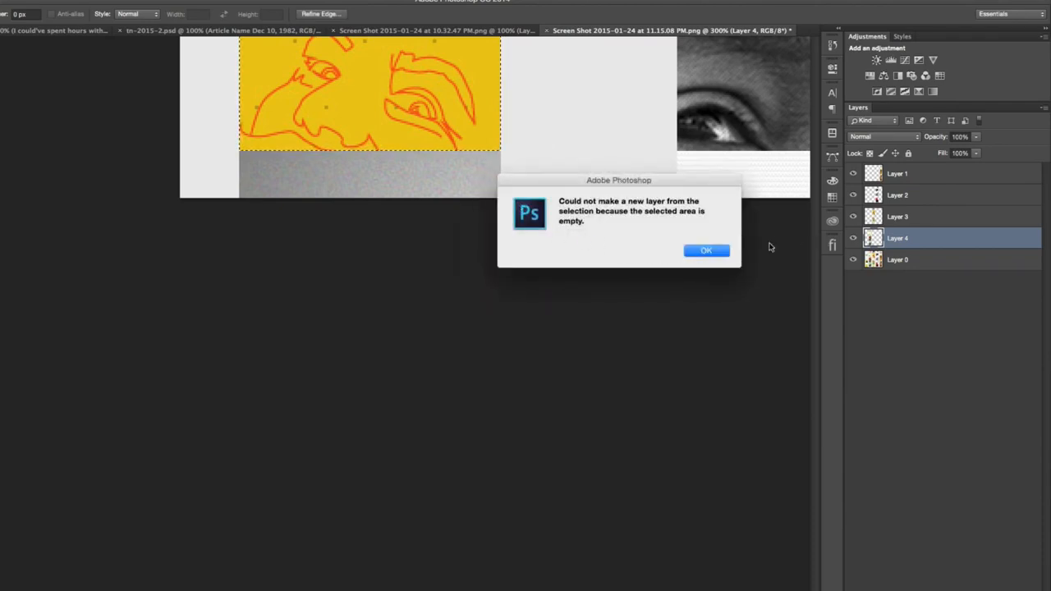
pyautogui.press('Return')
pyautogui.click(857, 259)
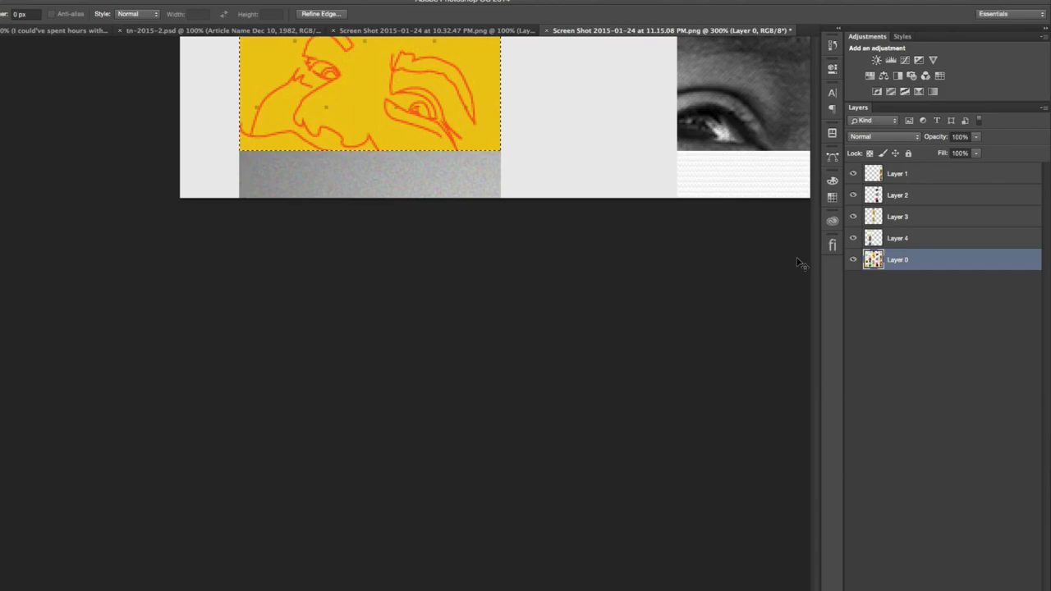
pyautogui.press('super+j')
pyautogui.click(852, 280)
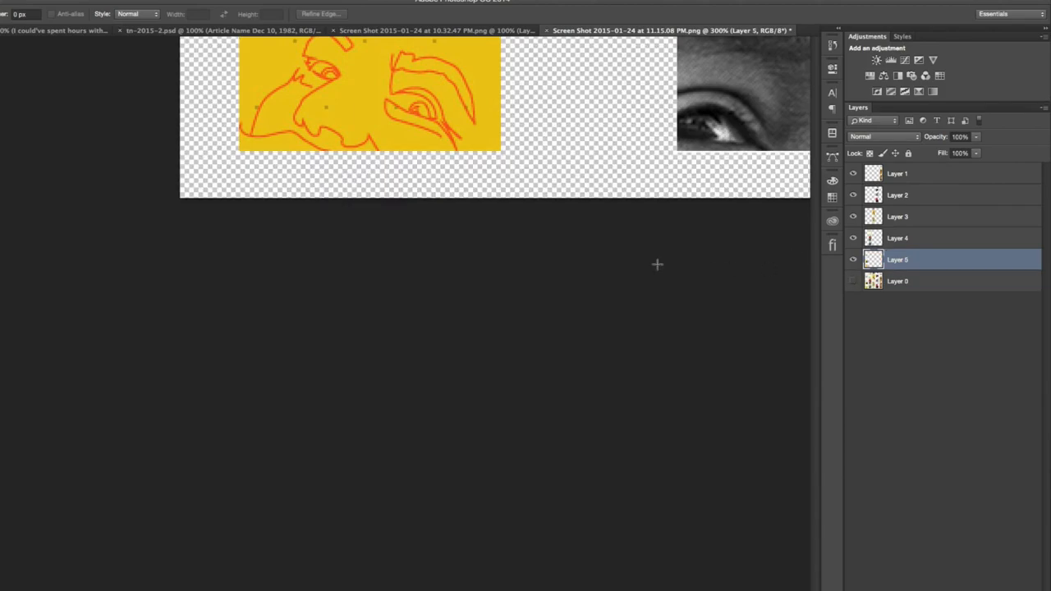
# - Slide the separate tile column layers horizontally against the second column with the Move tool to form a gapless five-column grid
pyautogui.press('super+minus')
pyautogui.press('super+minus')
pyautogui.press('super+minus')
pyautogui.press('super+plus')
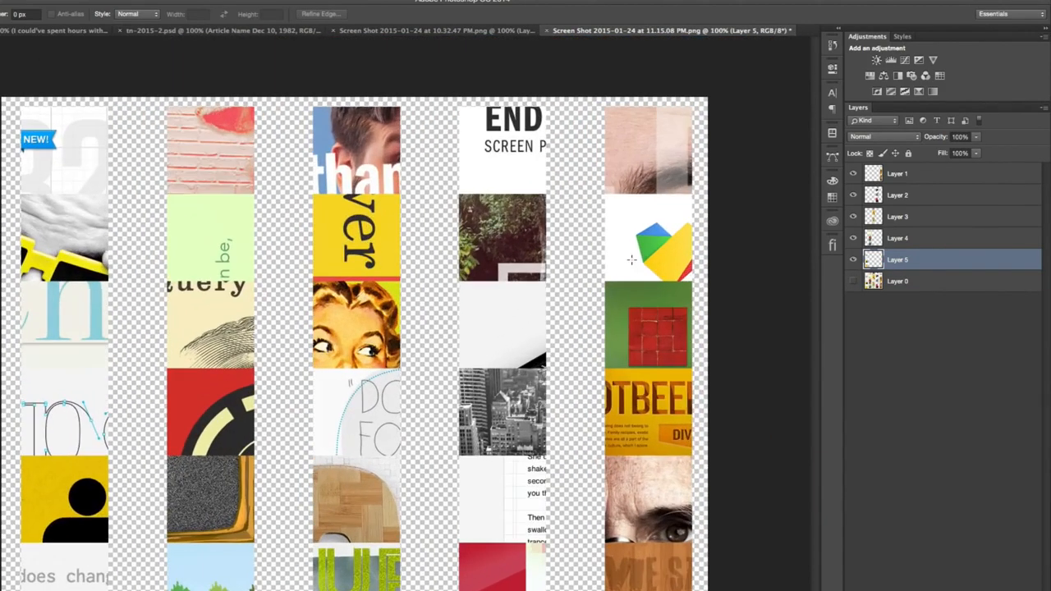
pyautogui.press('v')
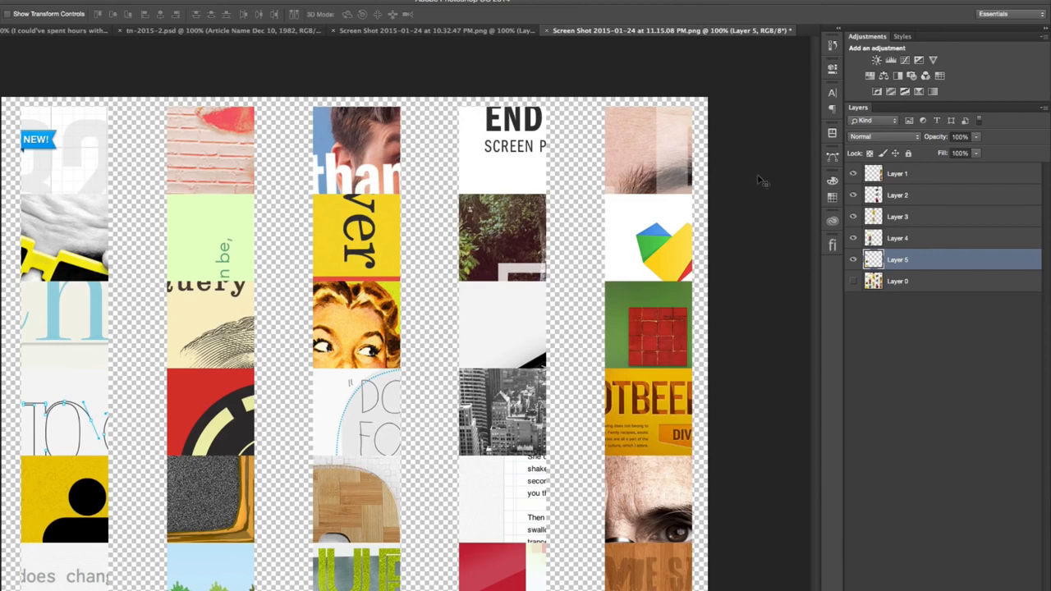
pyautogui.moveTo(79, 252); pyautogui.dragTo(140, 252)
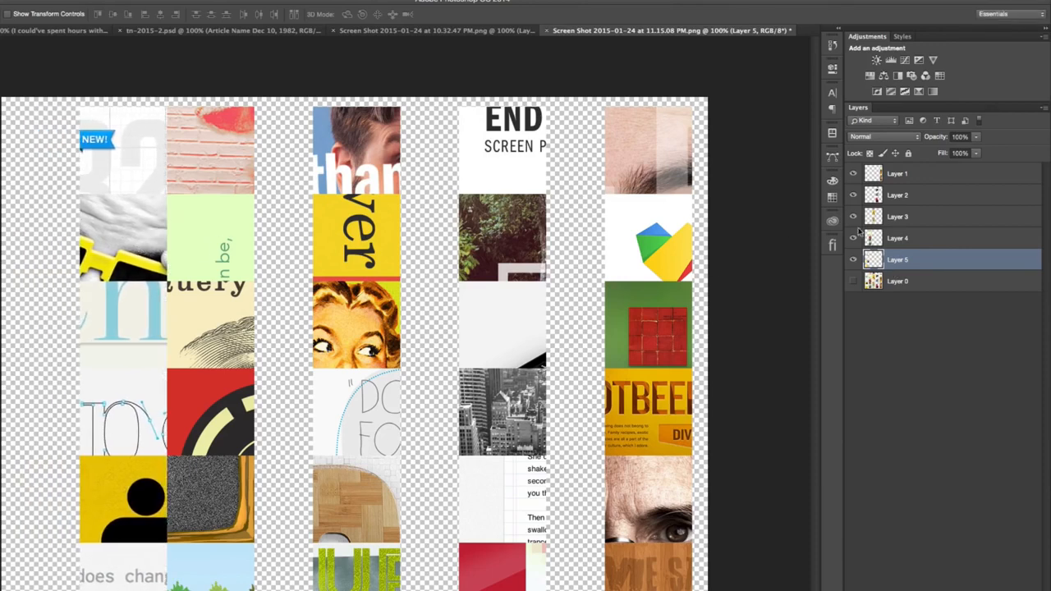
pyautogui.click(926, 217)
pyautogui.moveTo(404, 257); pyautogui.dragTo(347, 256)
pyautogui.moveTo(496, 230); pyautogui.dragTo(380, 230)
pyautogui.moveTo(637, 210); pyautogui.dragTo(480, 211)
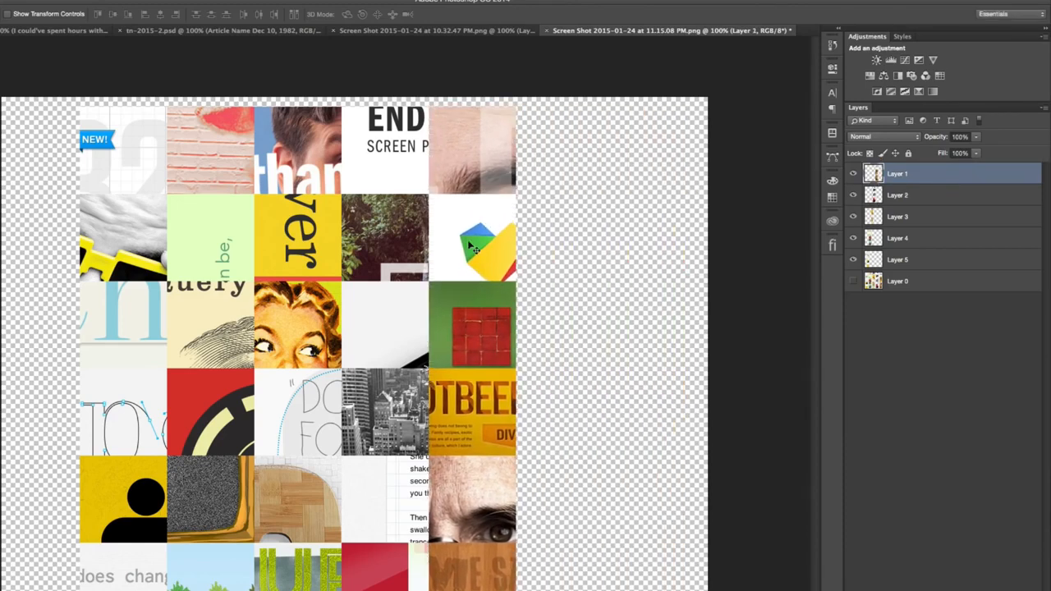
pyautogui.click(171, 30)
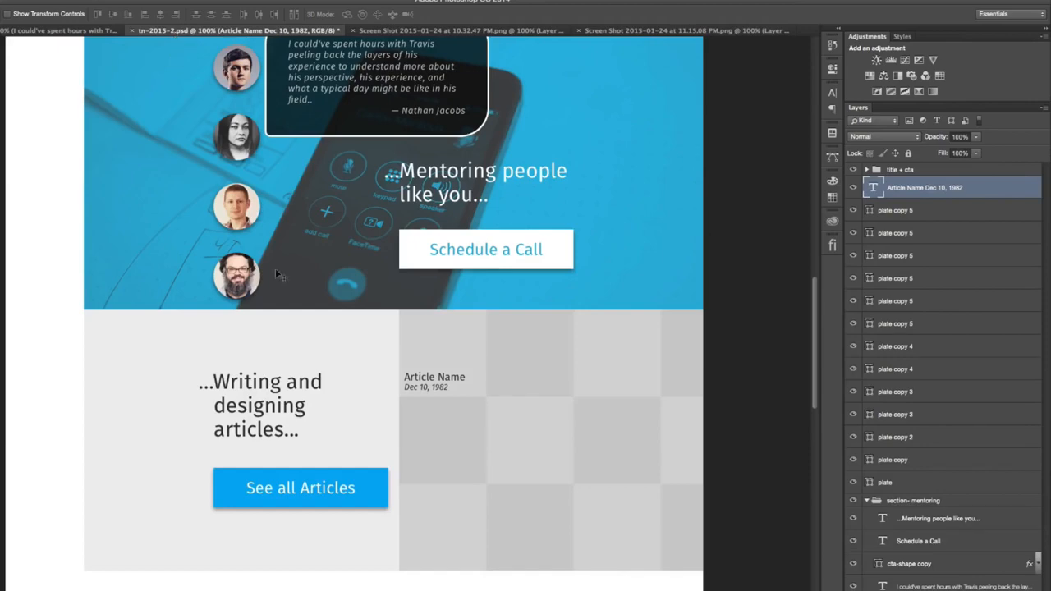
pyautogui.click(472, 31)
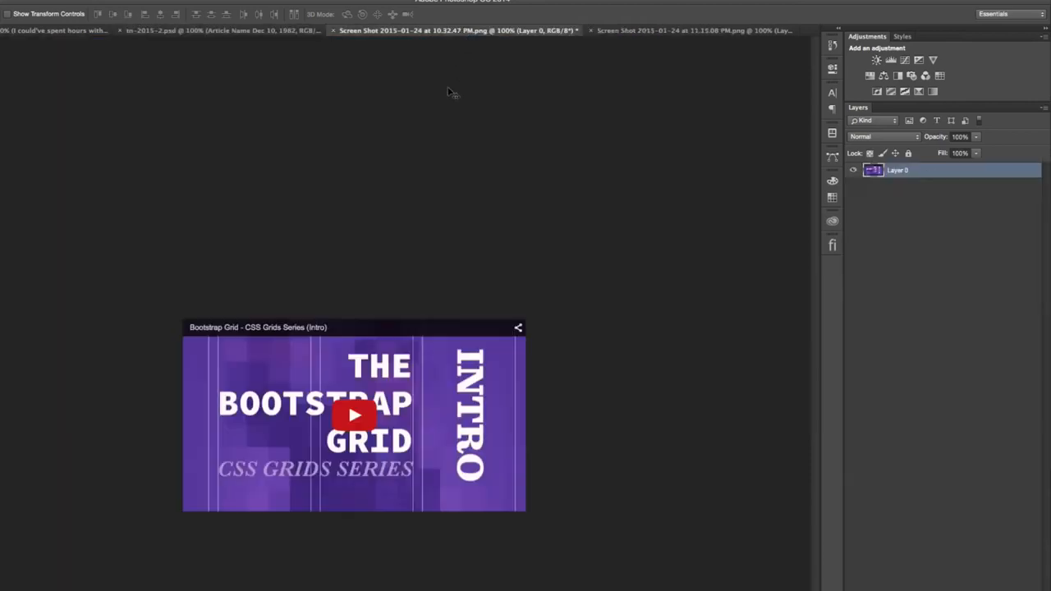
pyautogui.click(616, 33)
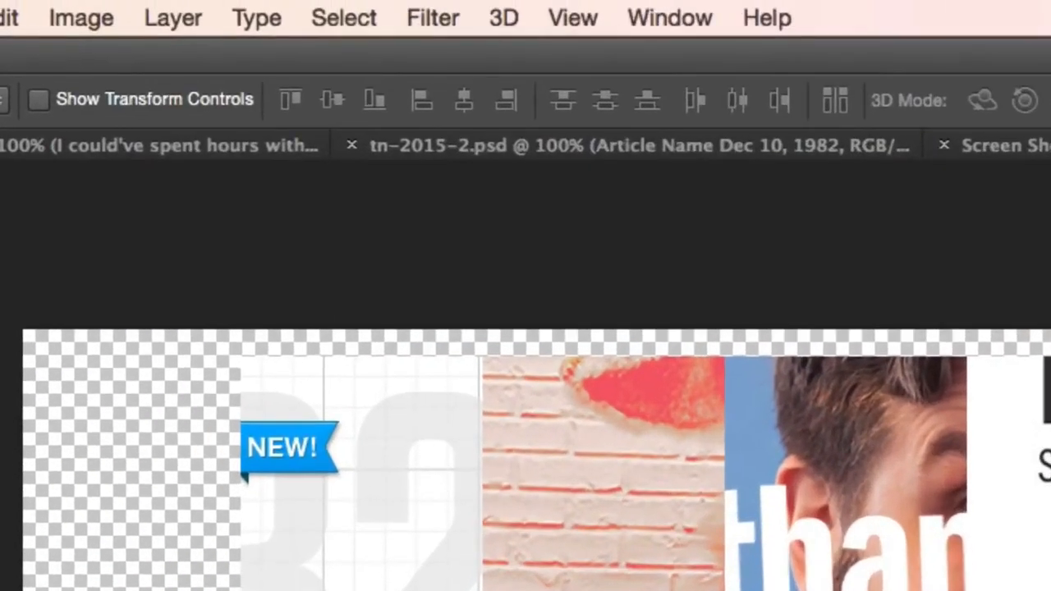
# - Trim the transparent margins around the tile grid and reduce the image to a single layer of merged columns
pyautogui.press('super+shift+/')
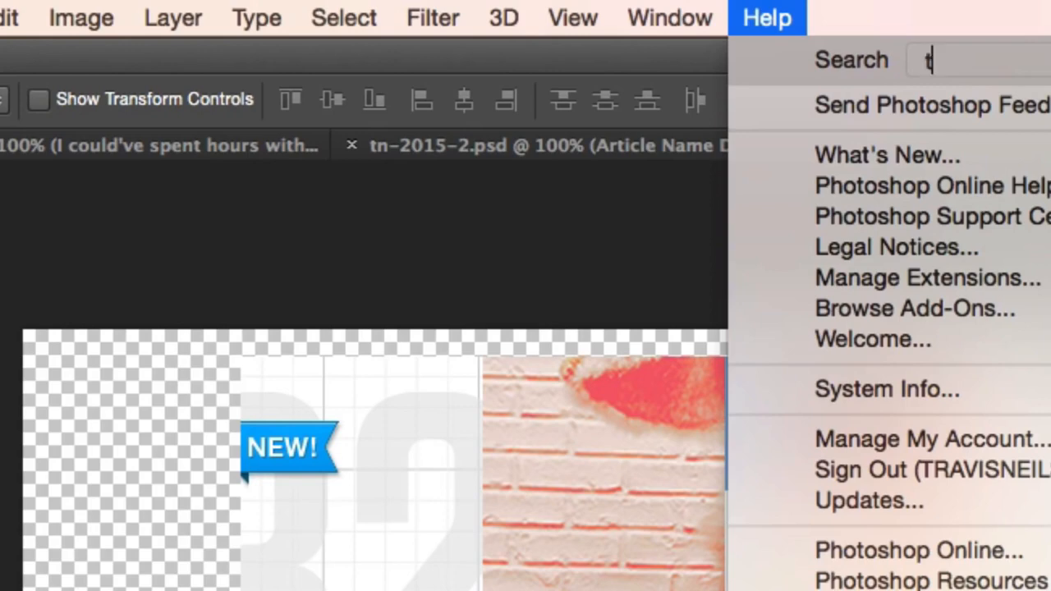
pyautogui.write('trim')
pyautogui.press('Down')
pyautogui.press('Return')
pyautogui.press('Return')
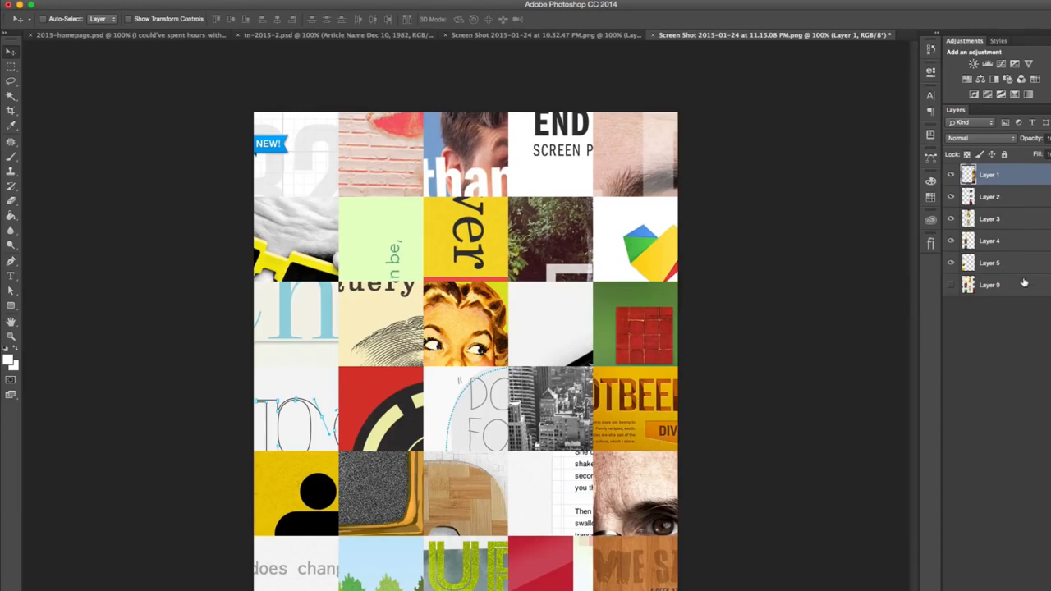
pyautogui.keyDown('shift'); pyautogui.click(1024, 285); pyautogui.keyUp('shift')
pyautogui.press('super+e')
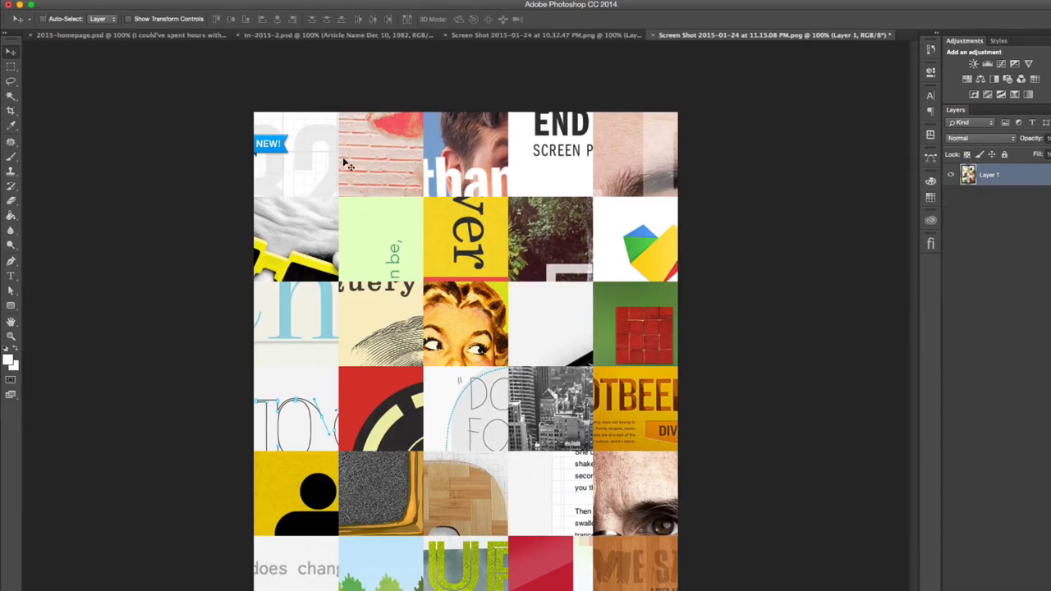
# - Place the merged tile grid in tn-2015-2.psd, aligned with the articles checkerboard, and clip it to the "plate" layer
pyautogui.moveTo(316, 136); pyautogui.dragTo(266, 35)
pyautogui.moveTo(397, 266); pyautogui.dragTo(657, 460)
pyautogui.moveTo(632, 504); pyautogui.dragTo(623, 372)
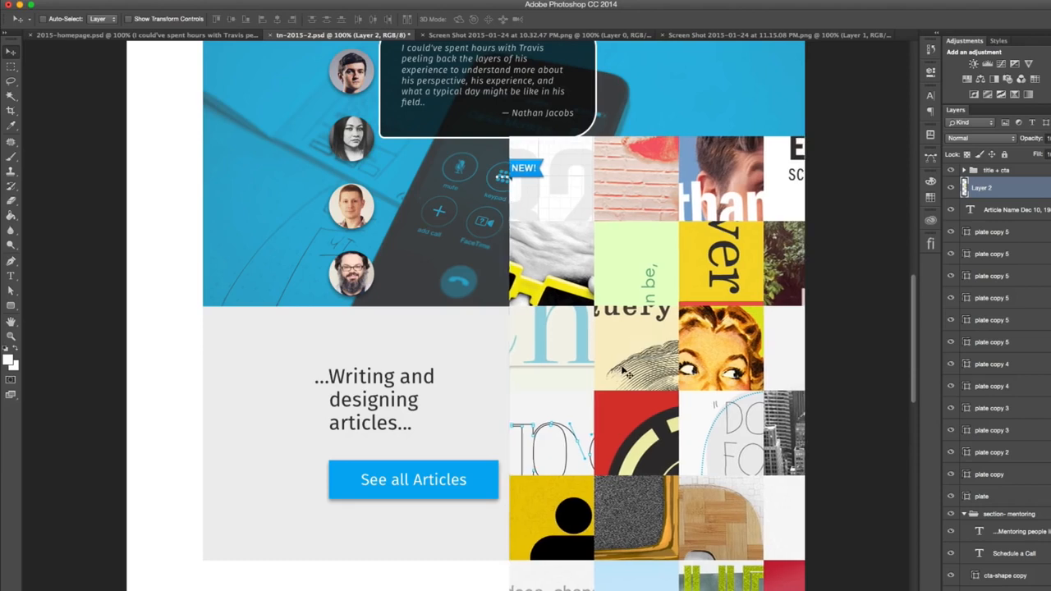
pyautogui.moveTo(1024, 190); pyautogui.dragTo(1036, 498)
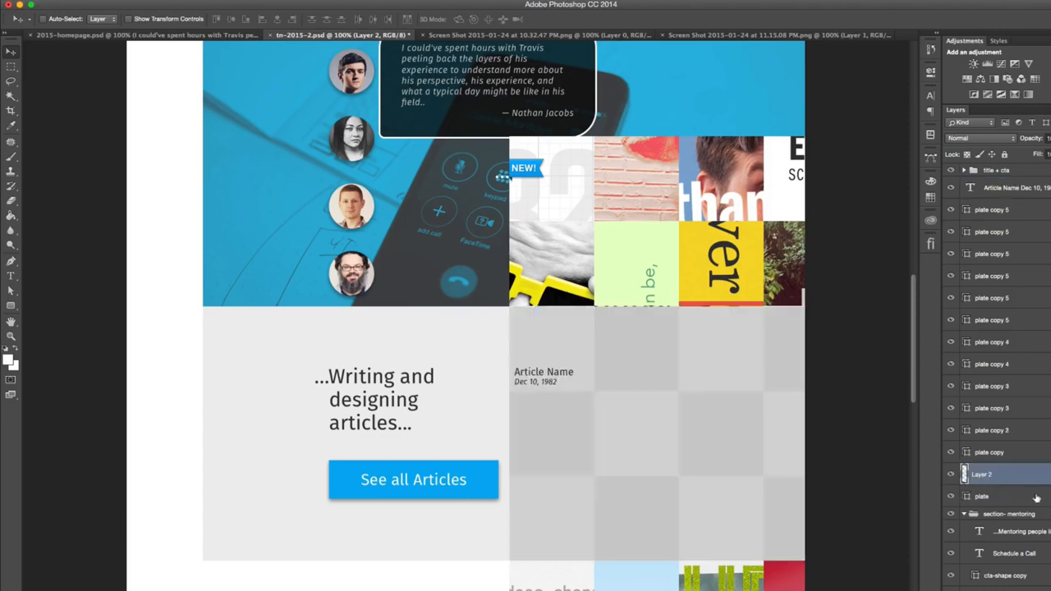
pyautogui.keyDown('alt'); pyautogui.click(1031, 482); pyautogui.keyUp('alt')
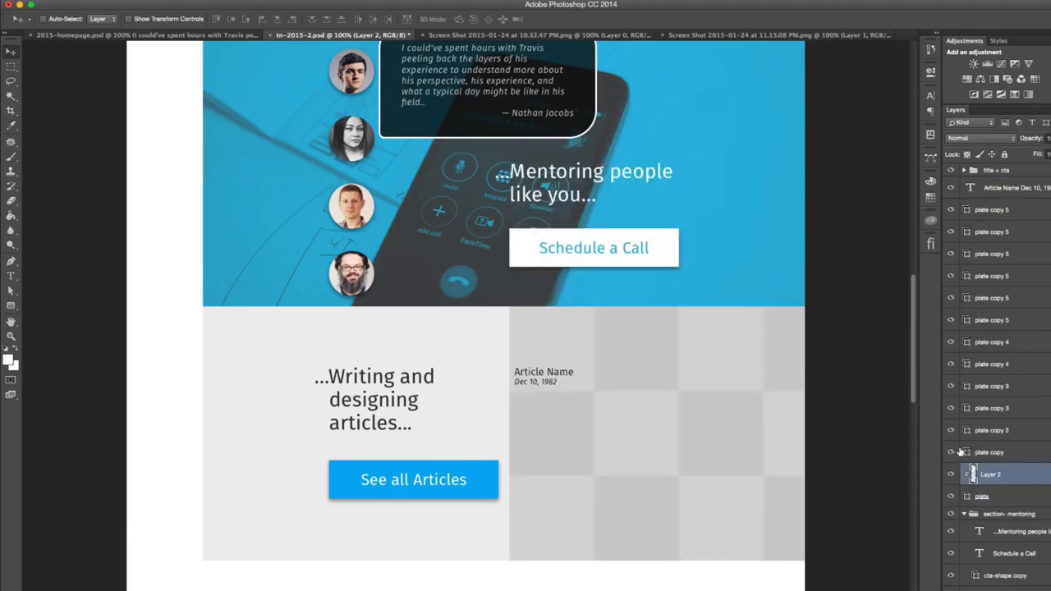
# - Hide the checkerboard's plate copy layers covering the thumbnails, leaving only "plate copy" behind the article caption visible
pyautogui.moveTo(952, 419); pyautogui.dragTo(953, 298)
pyautogui.moveTo(951, 218); pyautogui.dragTo(951, 210)
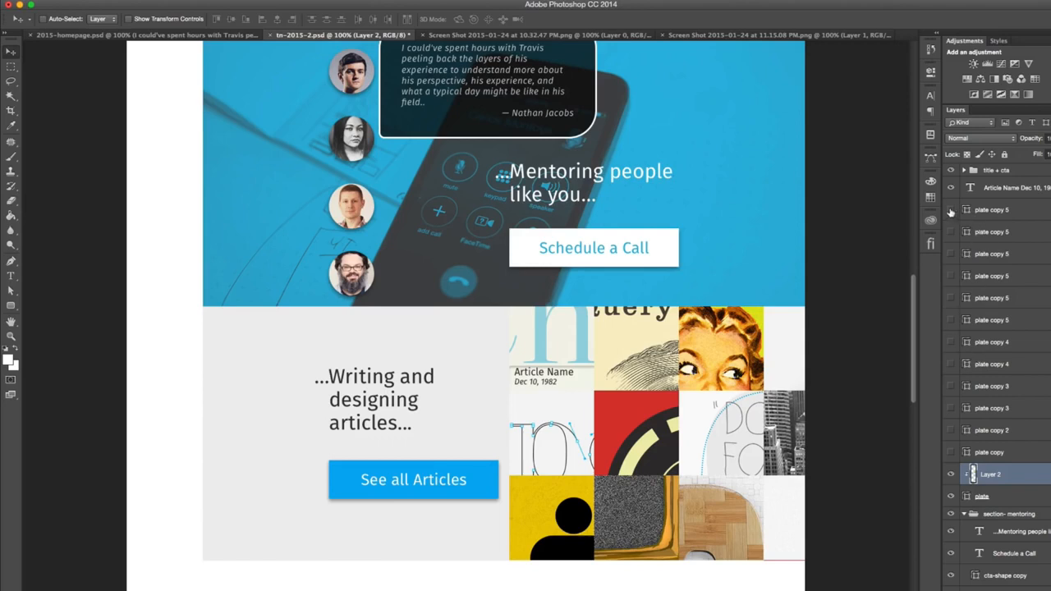
pyautogui.click(950, 210)
pyautogui.click(950, 211)
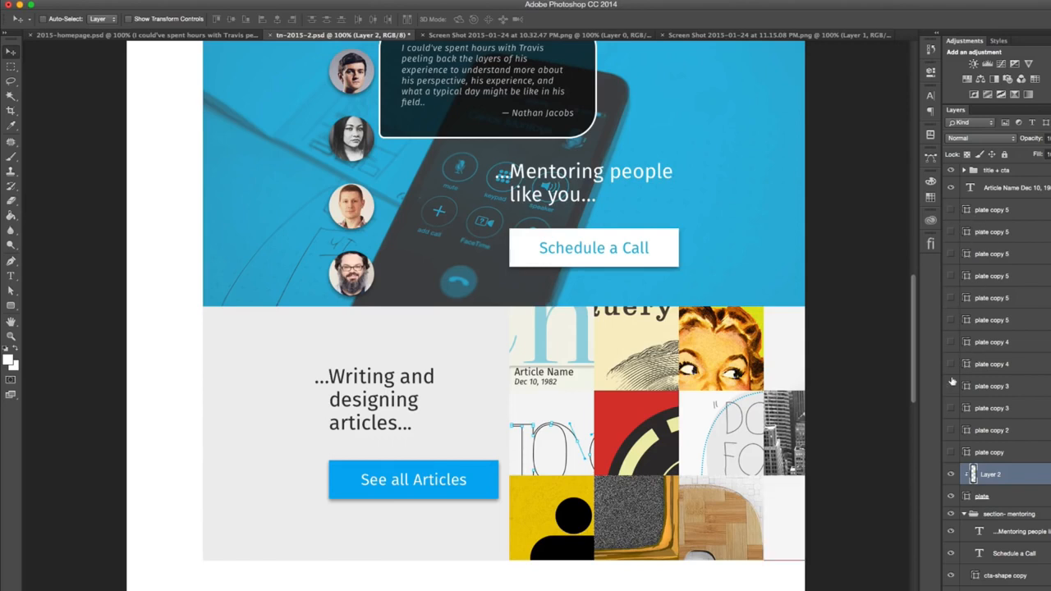
pyautogui.click(950, 452)
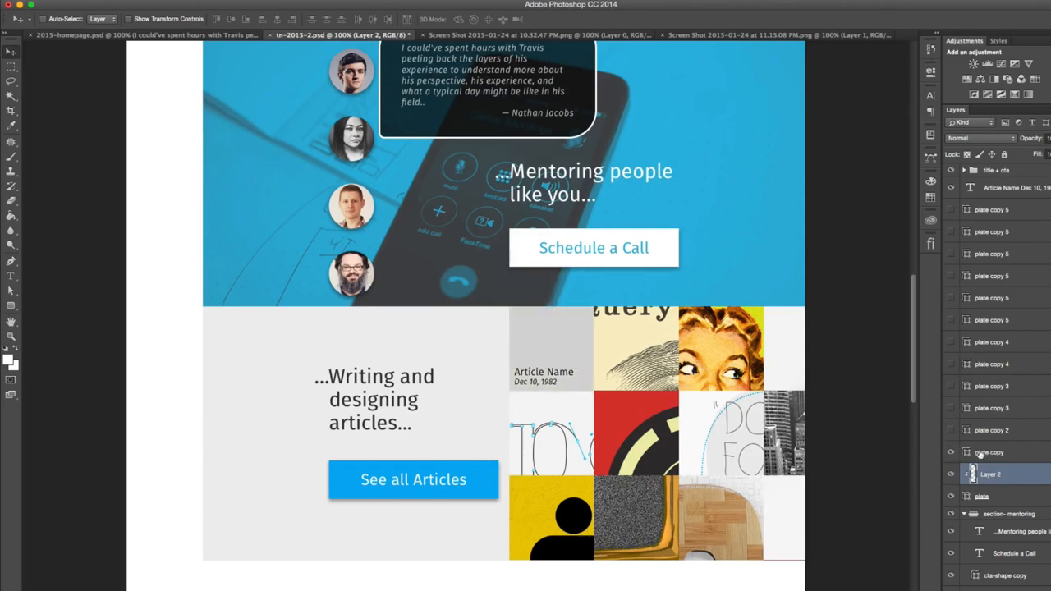
# - Fill the "plate copy" square behind the article caption with dark grey #242424
pyautogui.click(987, 452)
pyautogui.doubleClick(967, 453)
pyautogui.moveTo(555, 242); pyautogui.dragTo(501, 316)
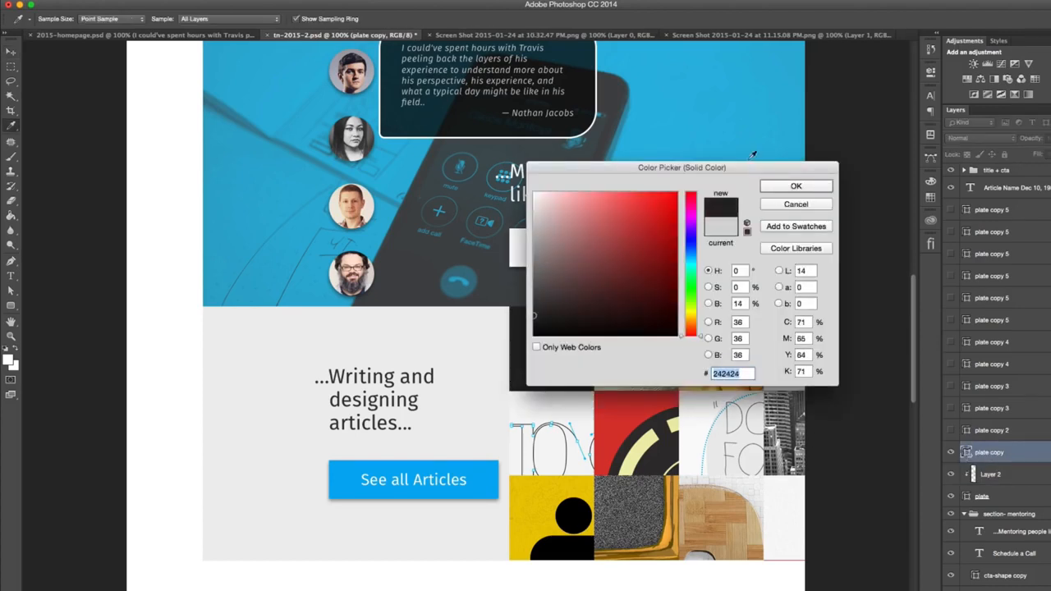
pyautogui.click(768, 190)
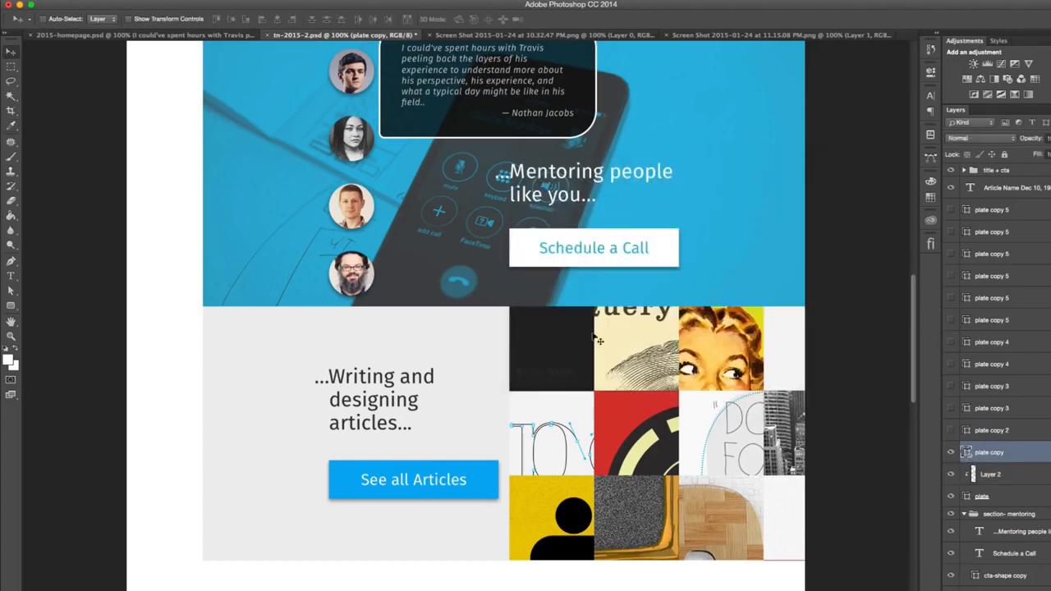
# - Fill the "plate copy" square with the blue #2cb8e0 sampled from the mentoring section's background
pyautogui.doubleClick(966, 452)
pyautogui.moveTo(654, 161); pyautogui.dragTo(784, 156)
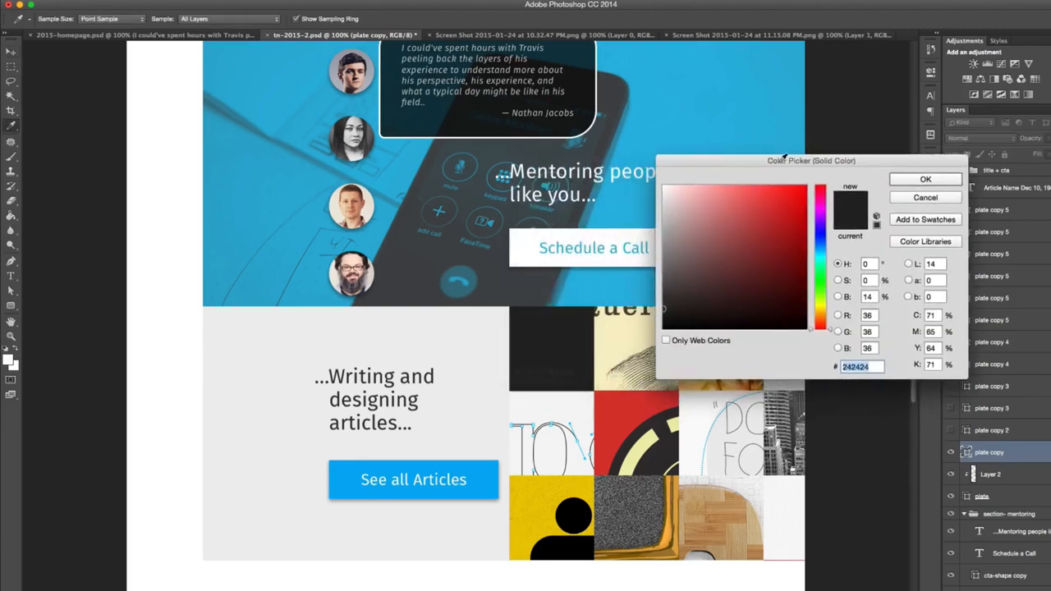
pyautogui.click(698, 135)
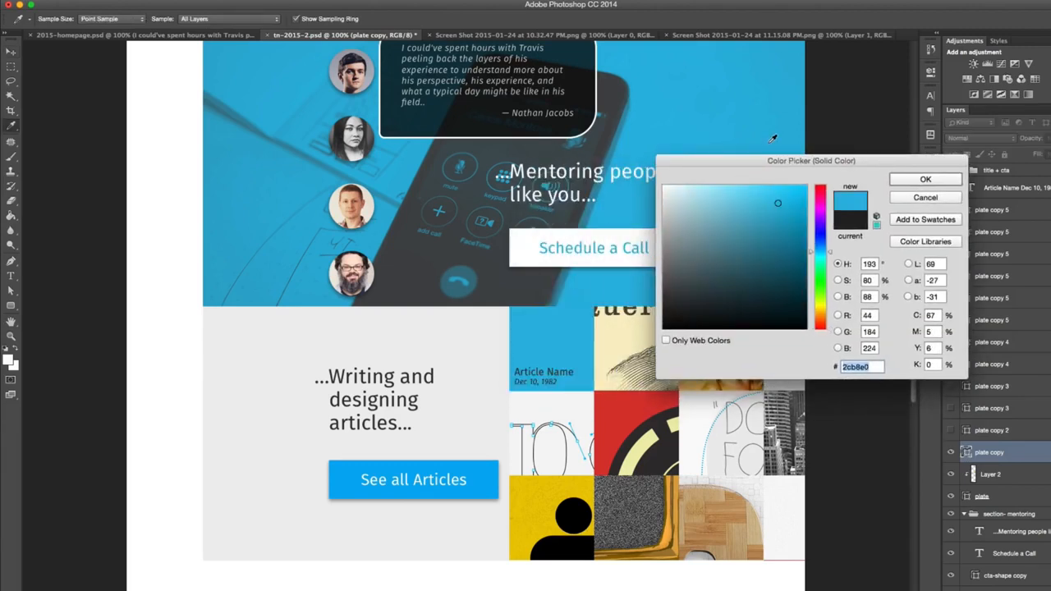
pyautogui.click(908, 181)
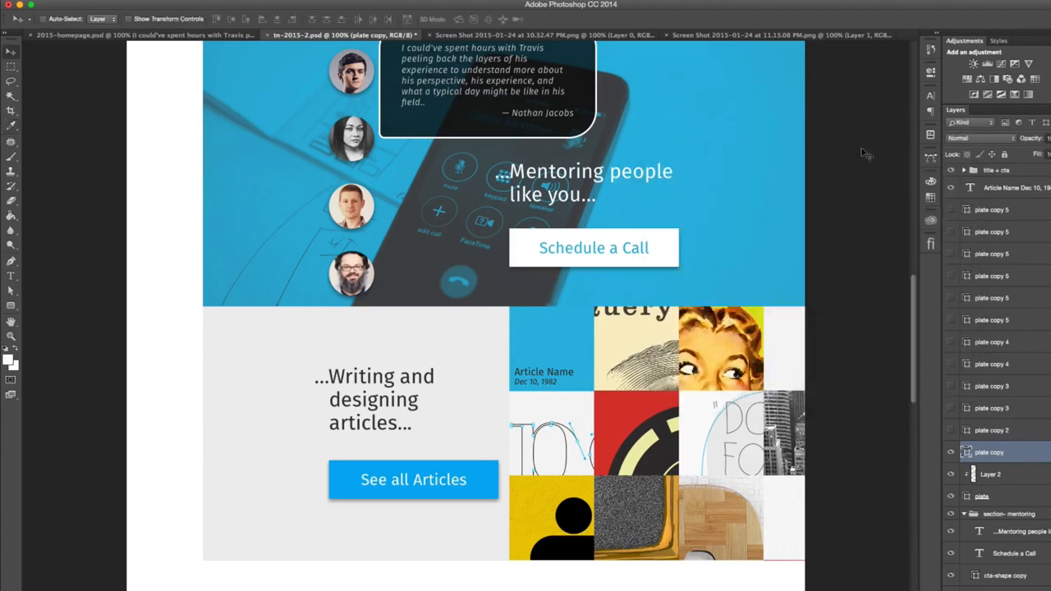
# - Recolor the "Article Name Dec 10, 1982" caption white, sampled from the Schedule a Call button
pyautogui.click(979, 189)
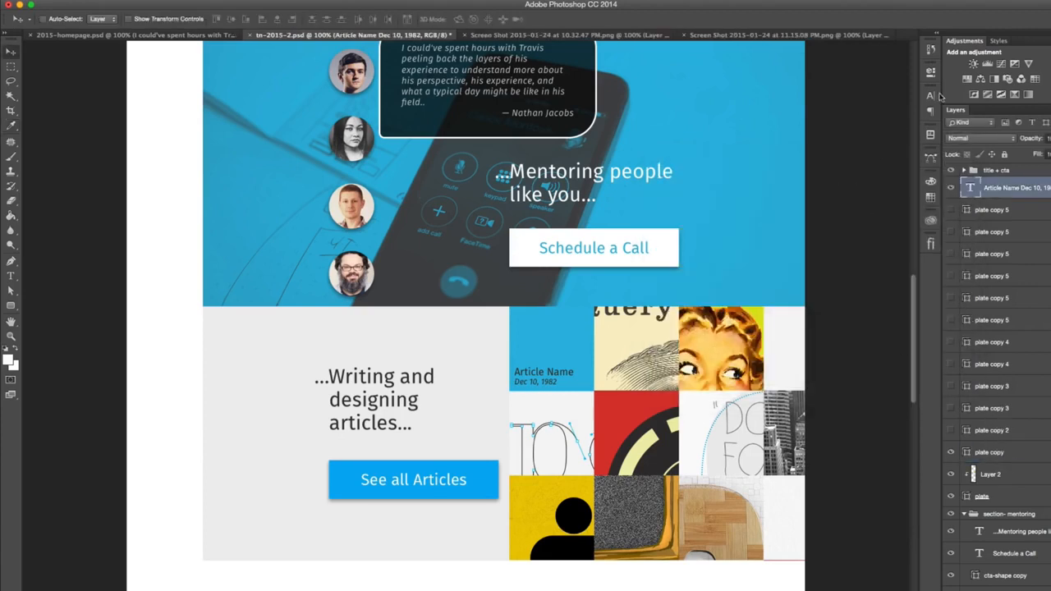
pyautogui.click(930, 95)
pyautogui.click(878, 170)
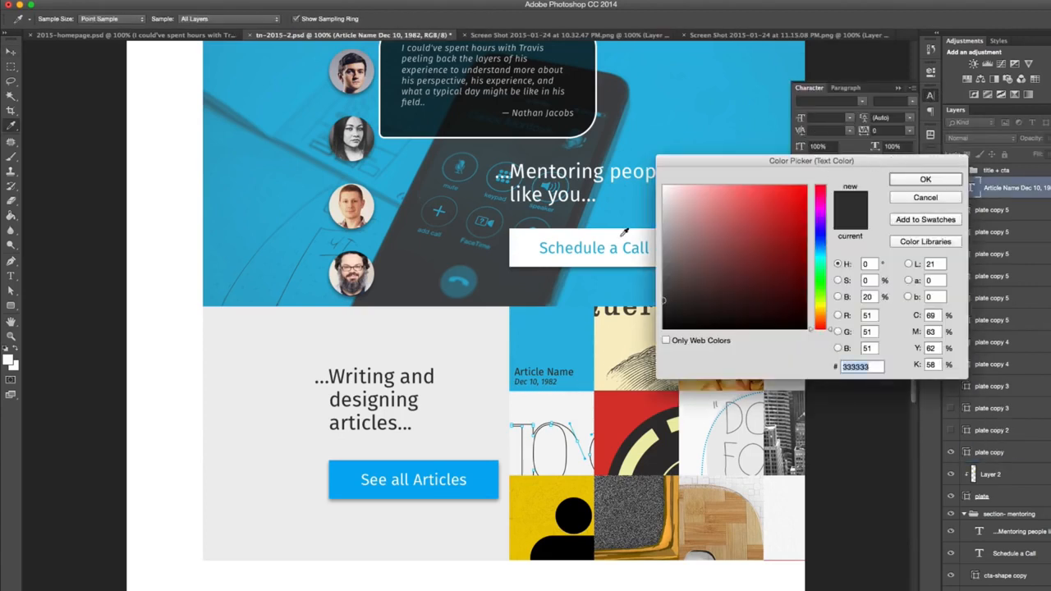
pyautogui.click(651, 236)
pyautogui.click(933, 182)
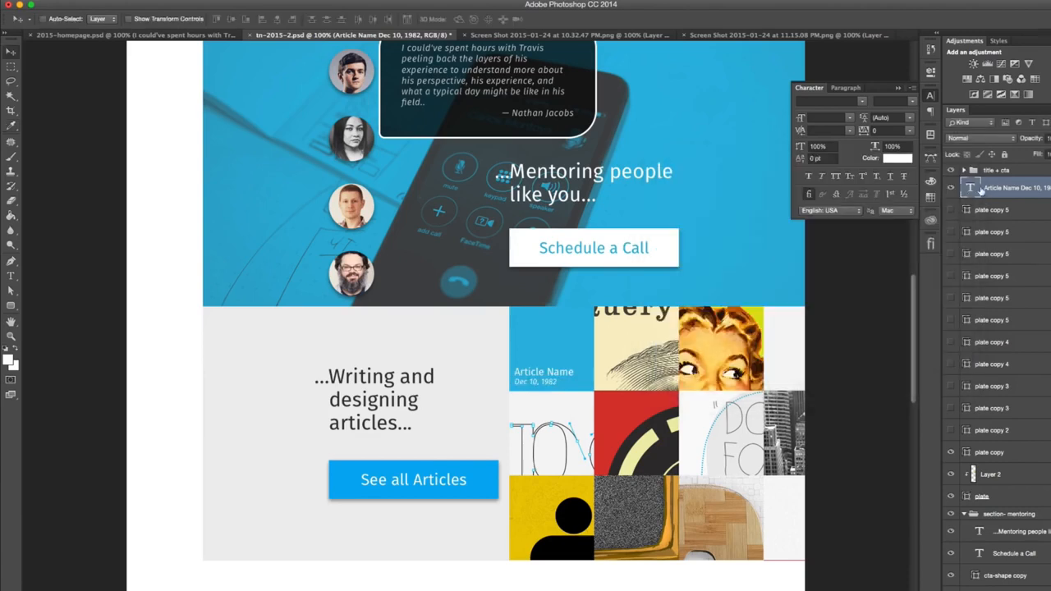
# - Lower the opacity of the blue "plate copy" square behind the article caption to 78%
pyautogui.click(1016, 452)
pyautogui.press('7')
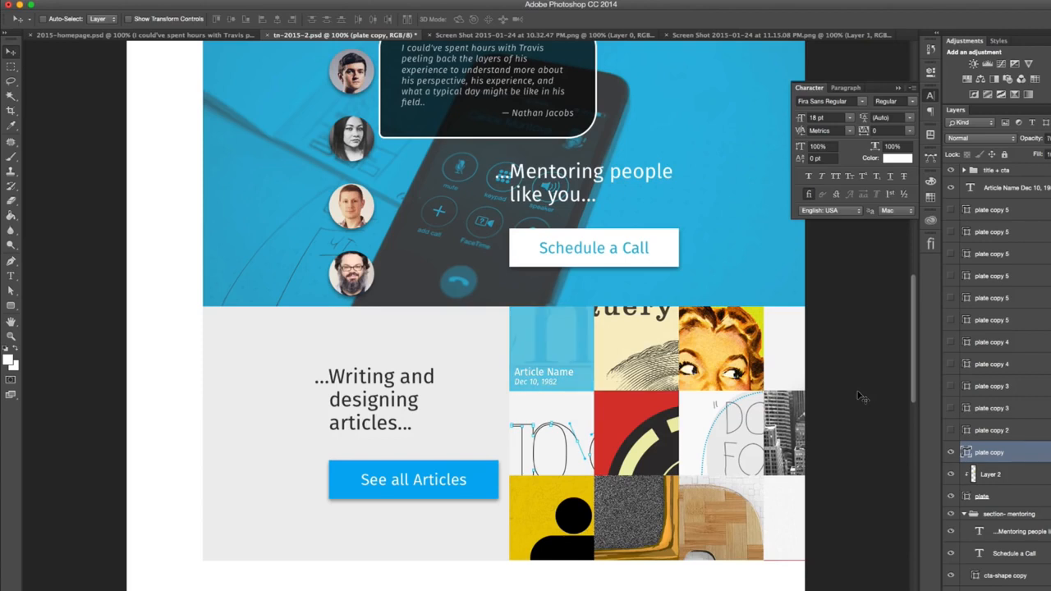
pyautogui.press('8')
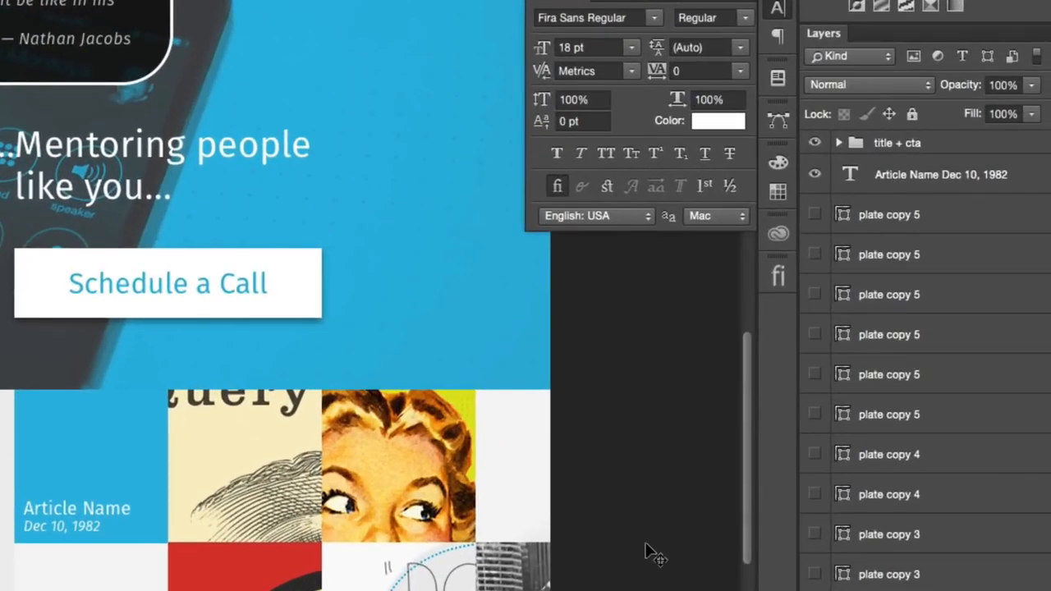
pyautogui.press('1')
pyautogui.press('2')
pyautogui.press('3')
pyautogui.press('4')
pyautogui.press('5')
pyautogui.press('6')
pyautogui.press('7')
pyautogui.press('8')
pyautogui.press('9')
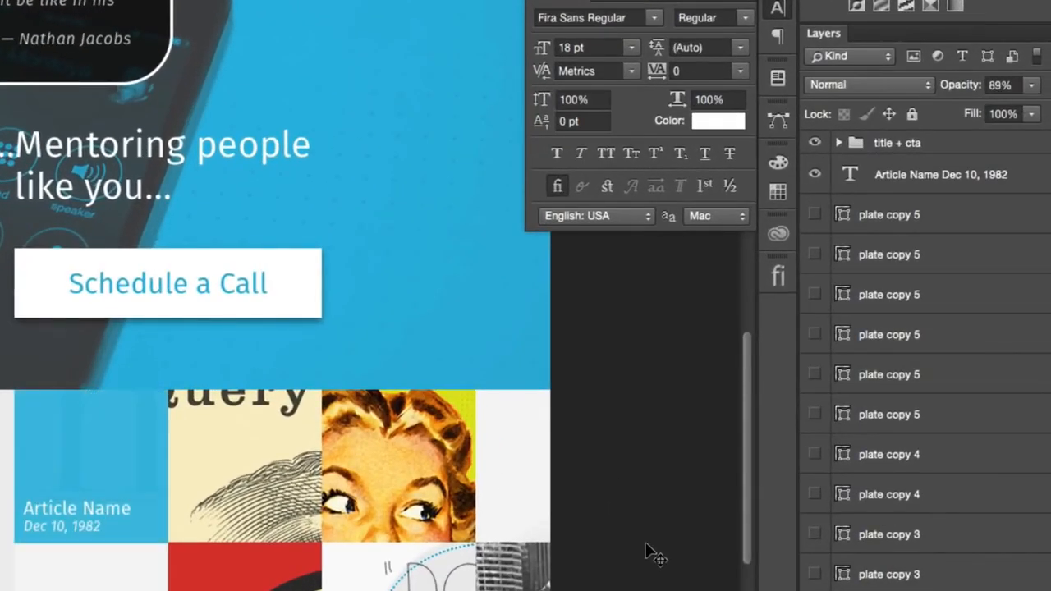
pyautogui.press('6')
pyautogui.press('7')
pyautogui.press('8')
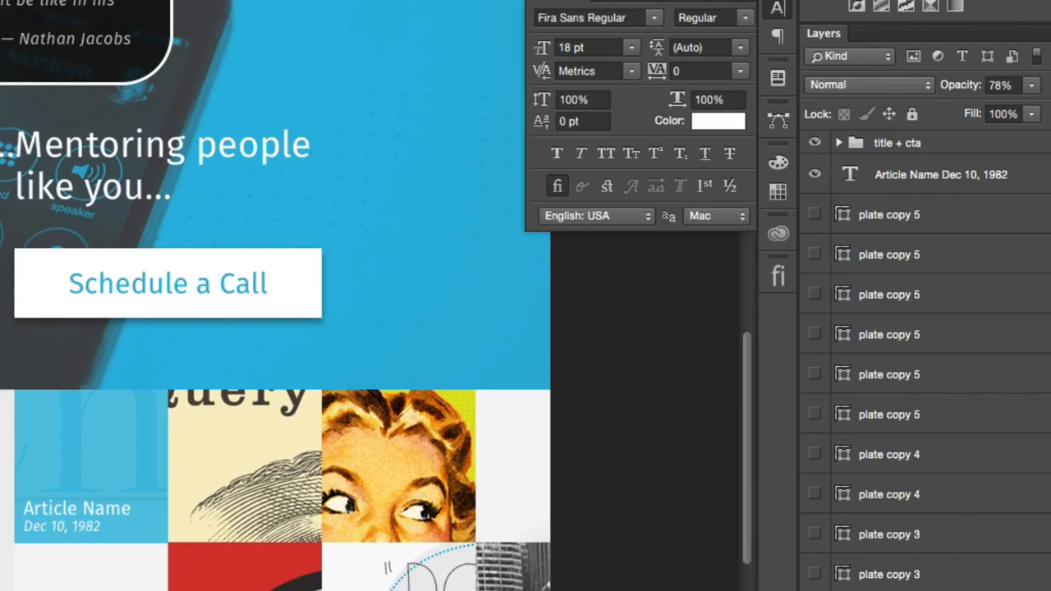
# - Delete all the hidden plate copy layers left over from the articles checkerboard
pyautogui.click(959, 569)
pyautogui.keyDown('shift'); pyautogui.click(948, 218); pyautogui.keyUp('shift')
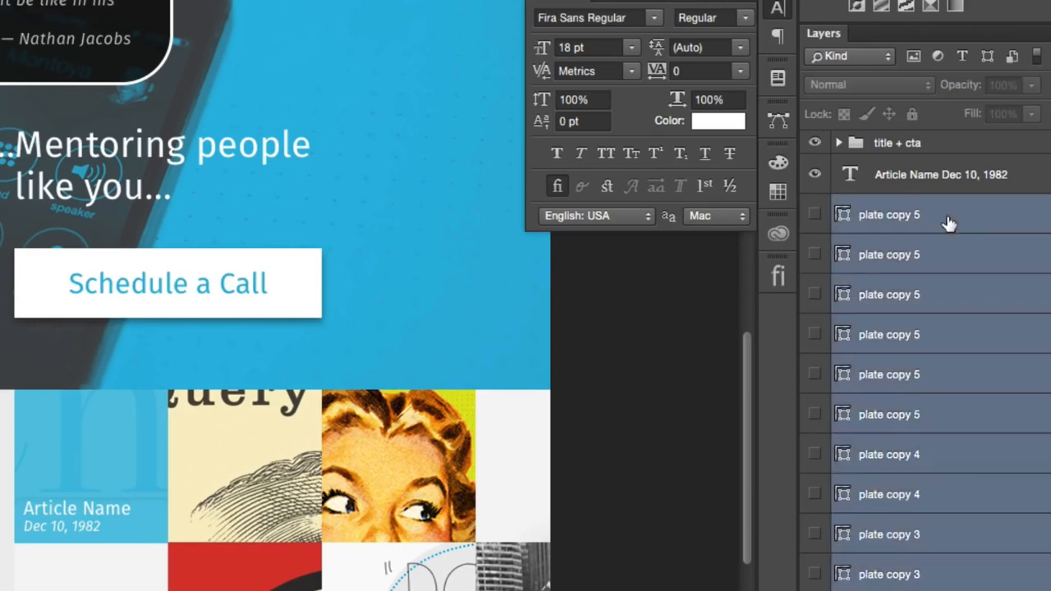
pyautogui.hotkey('ctrl', 'e')
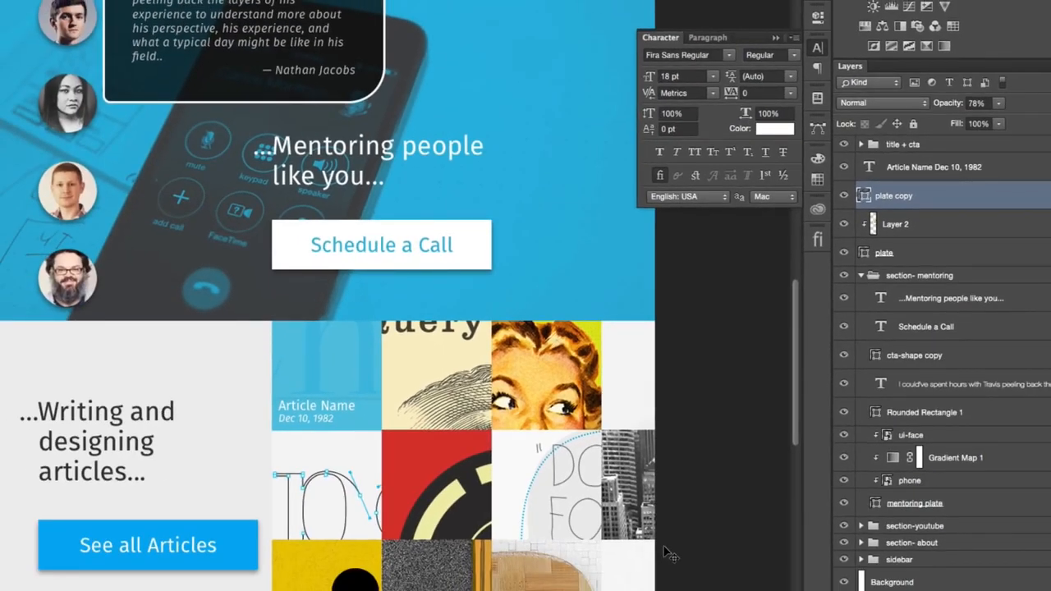
# - Check the article thumbnails against the column guides and review the page's sections from the header down to the articles
pyautogui.keyDown('shift'); pyautogui.click(984, 233); pyautogui.keyUp('shift')
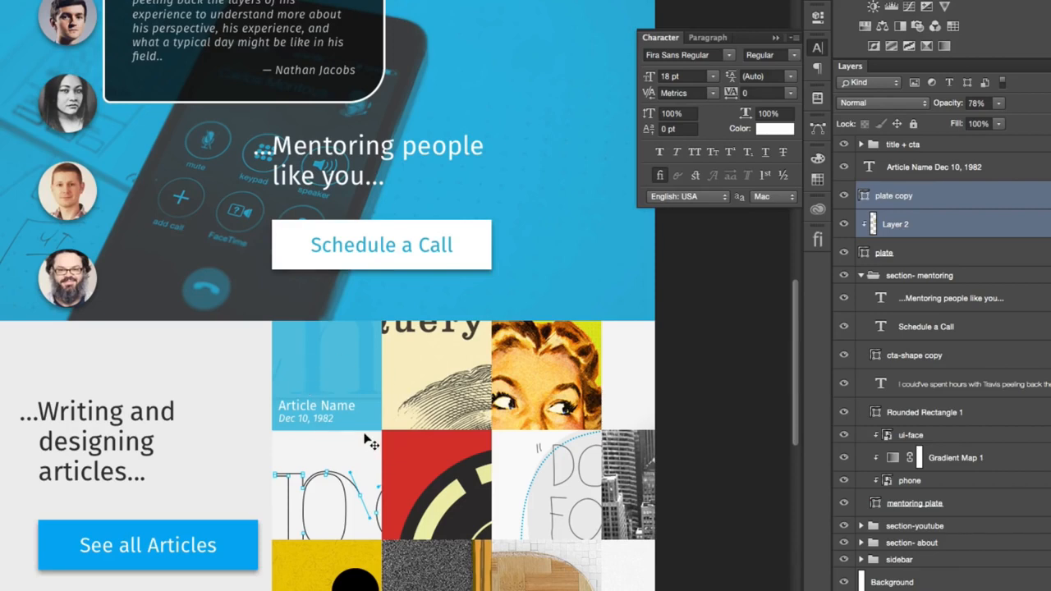
pyautogui.scroll(5, 410, 422)
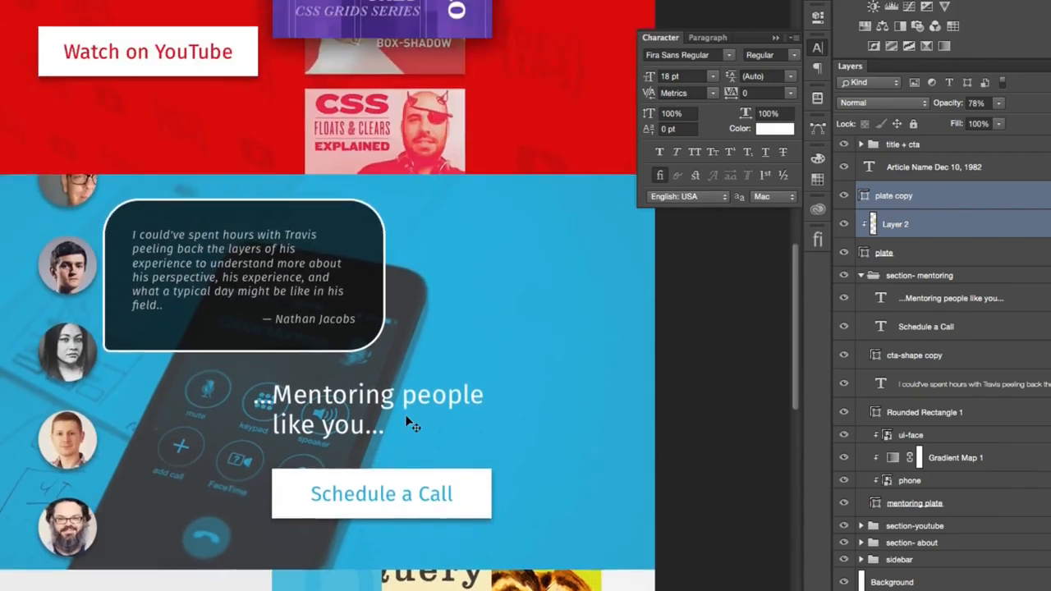
pyautogui.hotkey('ctrl', ';')
pyautogui.scroll(-4, 411, 424)
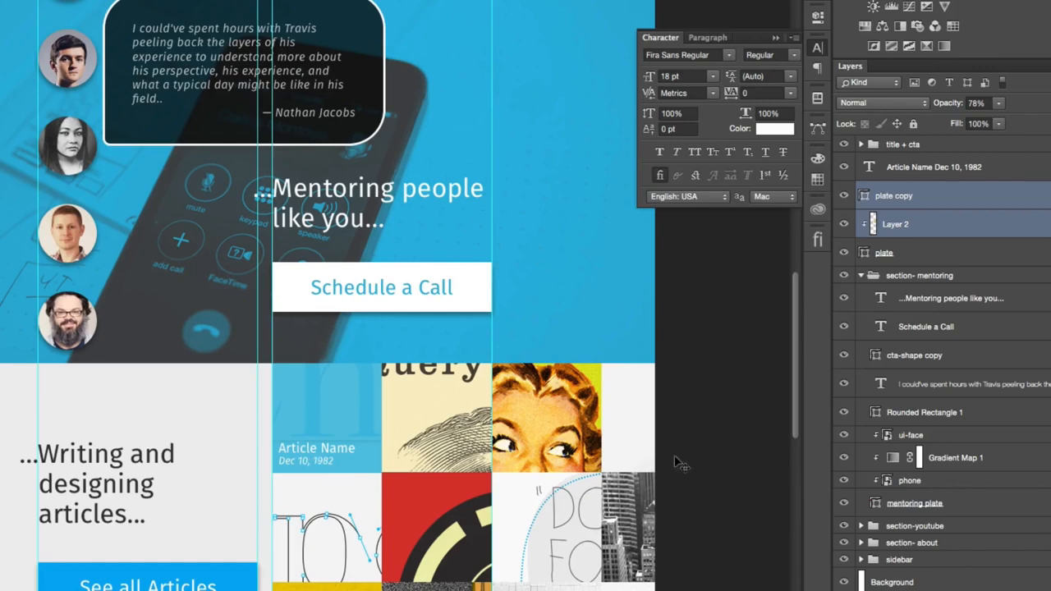
pyautogui.hotkey('ctrl', ';')
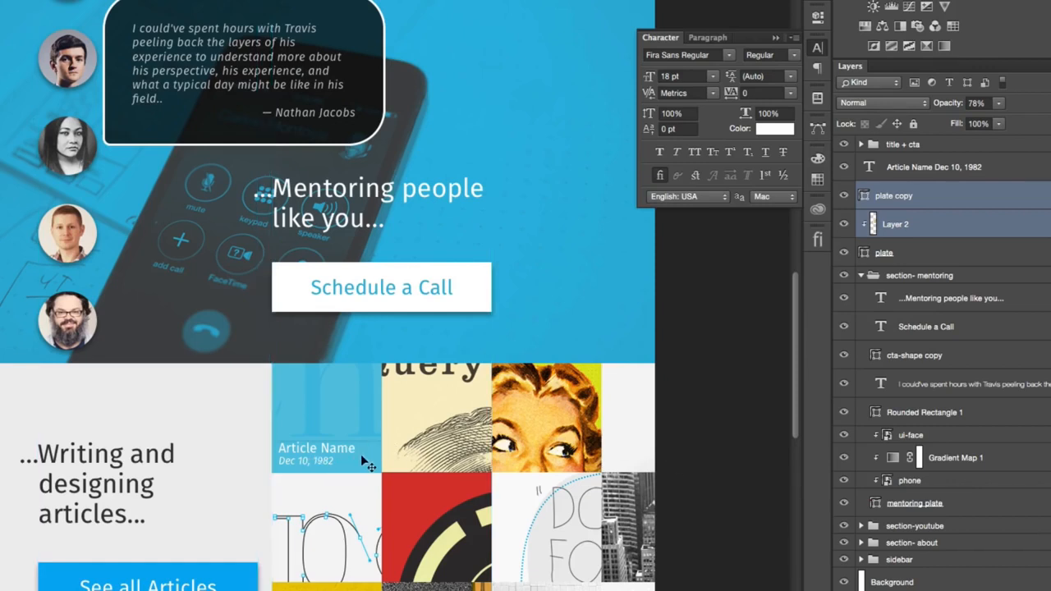
pyautogui.scroll(-4, 361, 454)
pyautogui.scroll(12, 365, 459)
pyautogui.scroll(2, 367, 465)
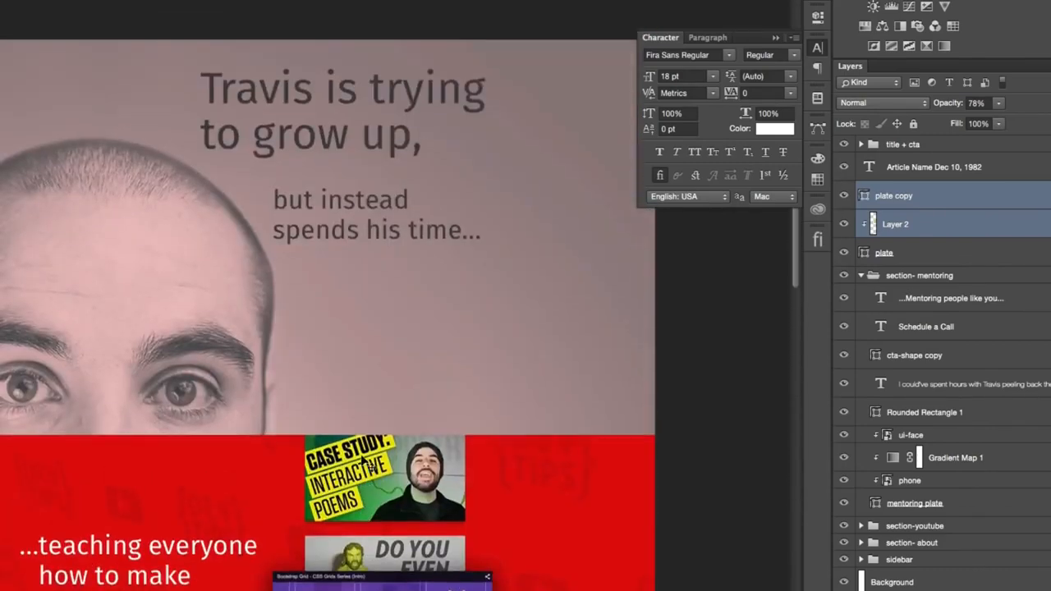
pyautogui.scroll(-15, 362, 461)
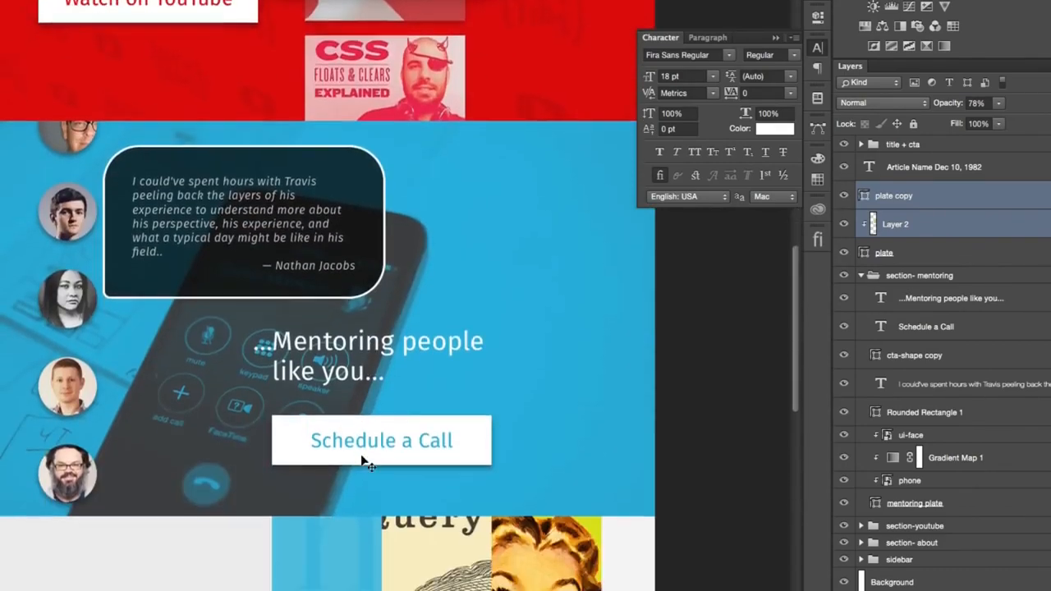
pyautogui.scroll(-7, 361, 459)
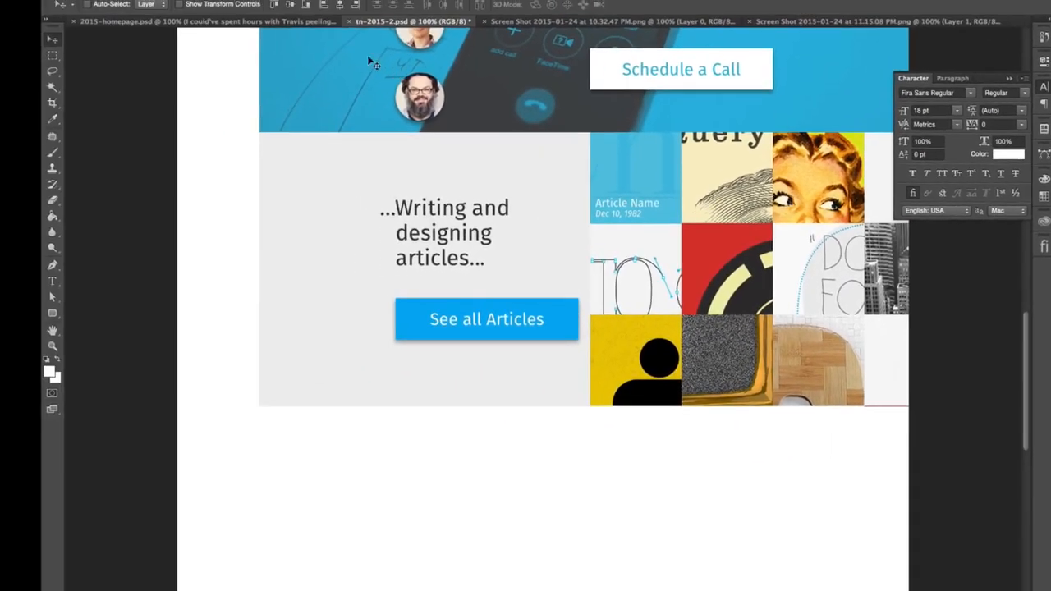
# - Compare the articles section with the existing website's articles page and the articles section in 2015-homepage.psd
pyautogui.click(308, 25)
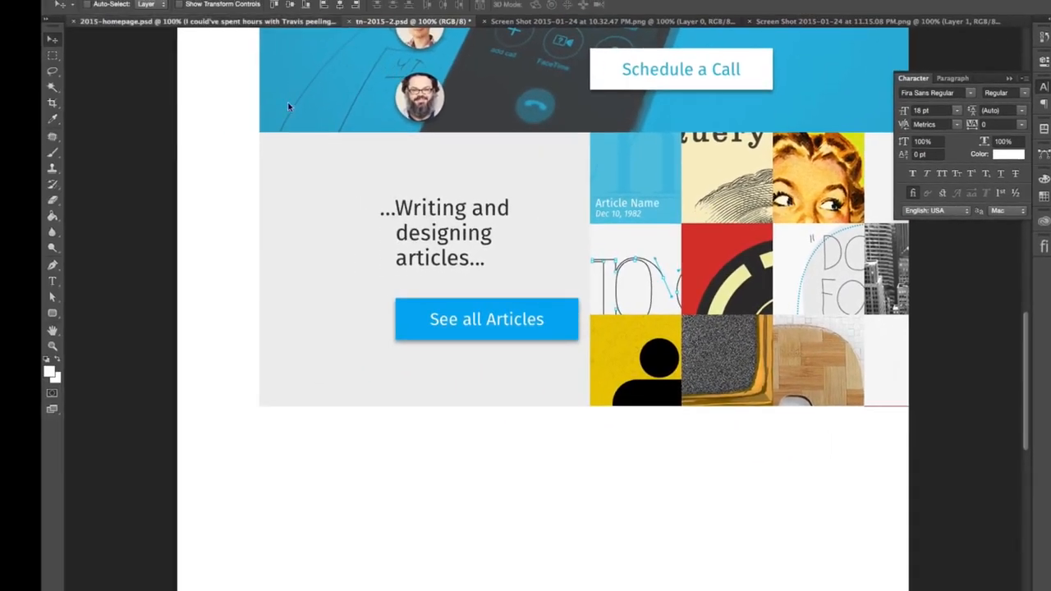
pyautogui.scroll(-3, 722, 348)
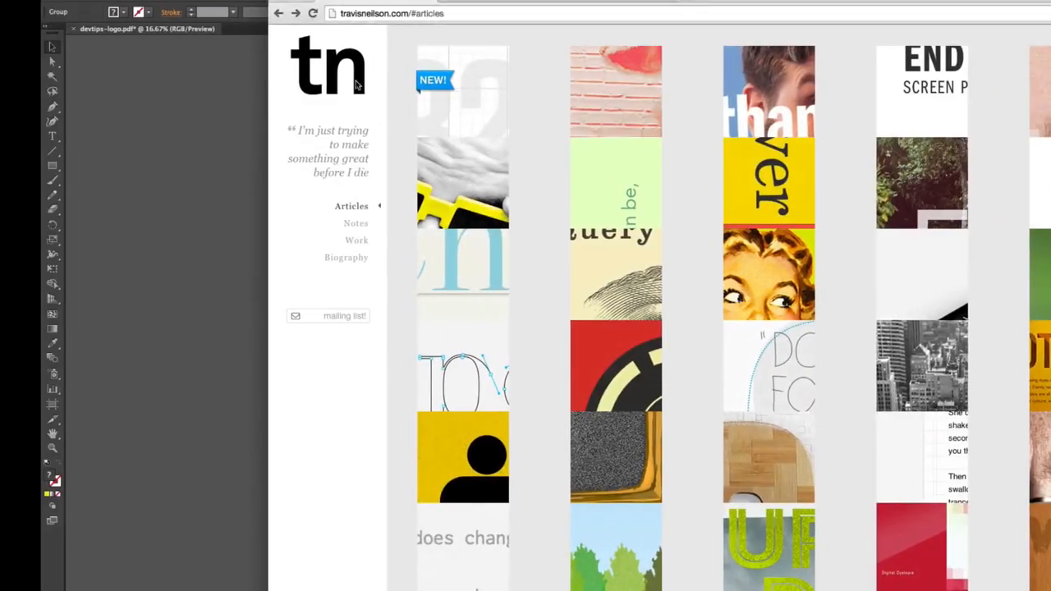
pyautogui.click(313, 14)
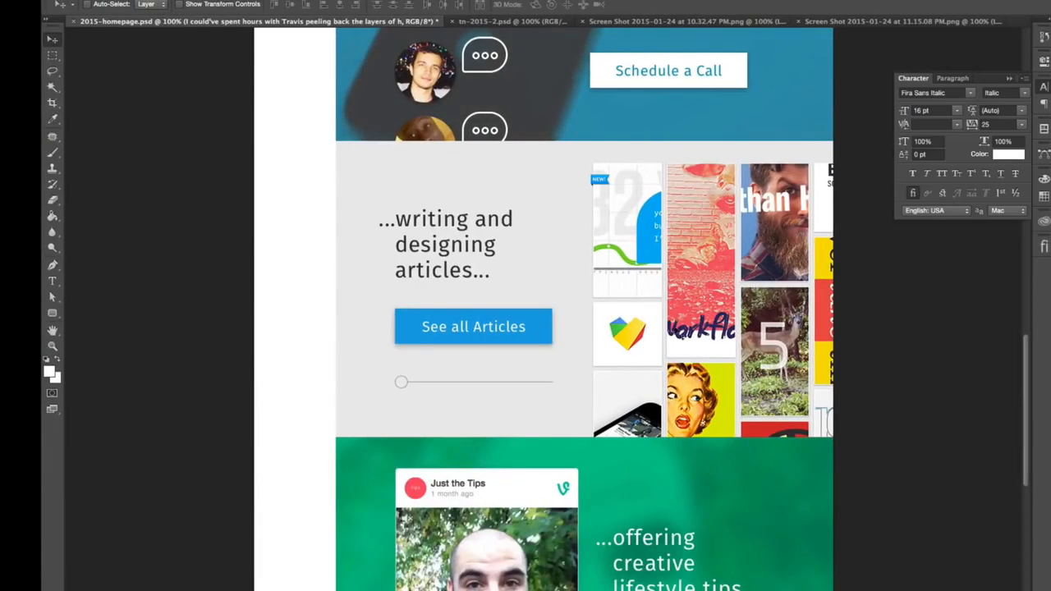
pyautogui.click(456, 21)
pyautogui.scroll(5, 726, 257)
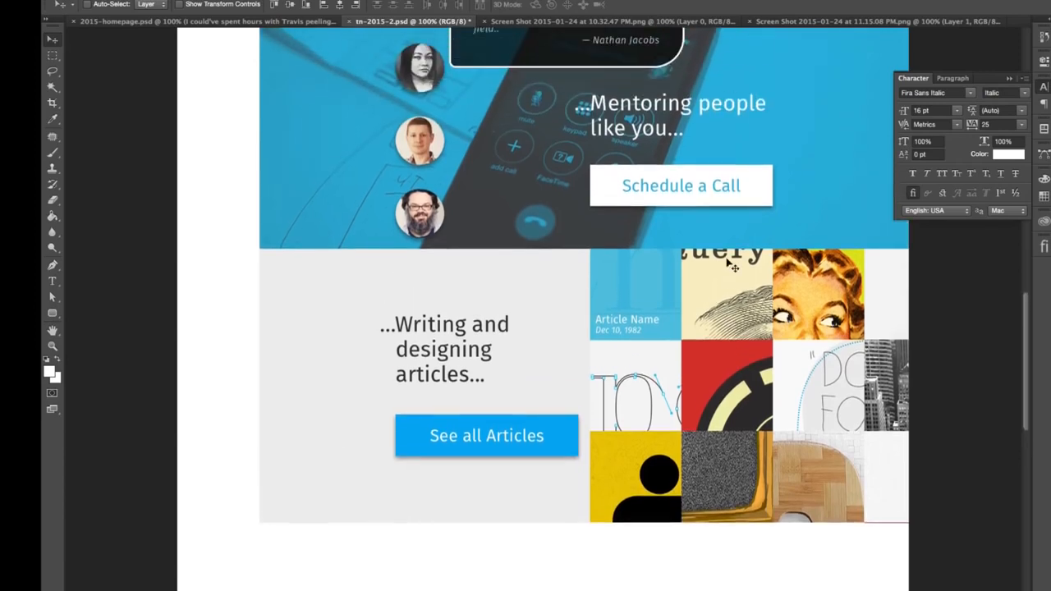
pyautogui.click(1043, 88)
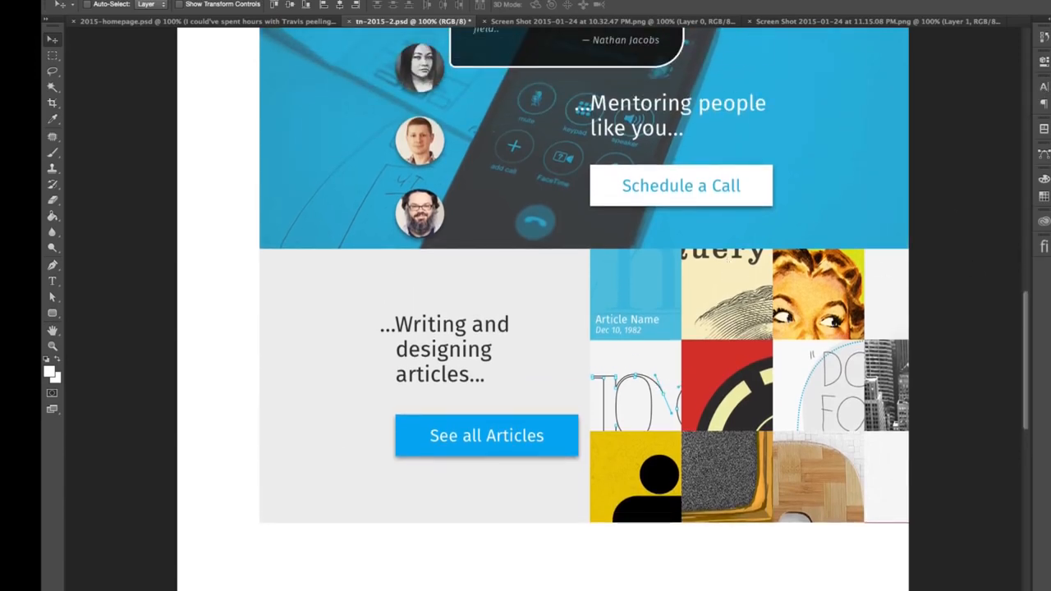
# - Group the articles section's title + cta, caption, plate copy, Layer 2 and plate layers into a folder named "sections-articles"
pyautogui.click(963, 465)
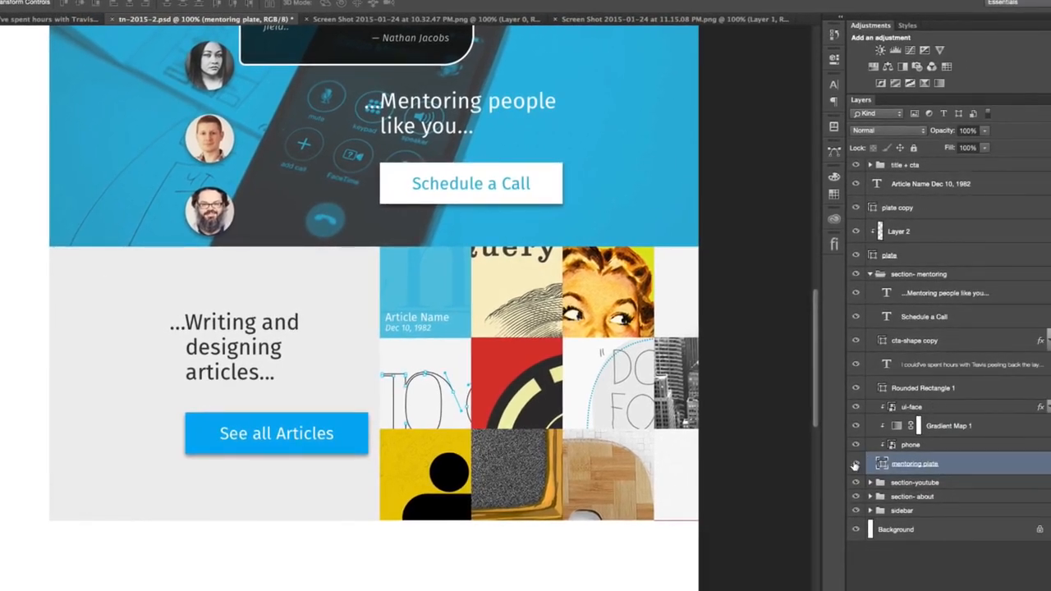
pyautogui.click(870, 274)
pyautogui.click(939, 256)
pyautogui.keyDown('shift'); pyautogui.click(963, 166); pyautogui.keyUp('shift')
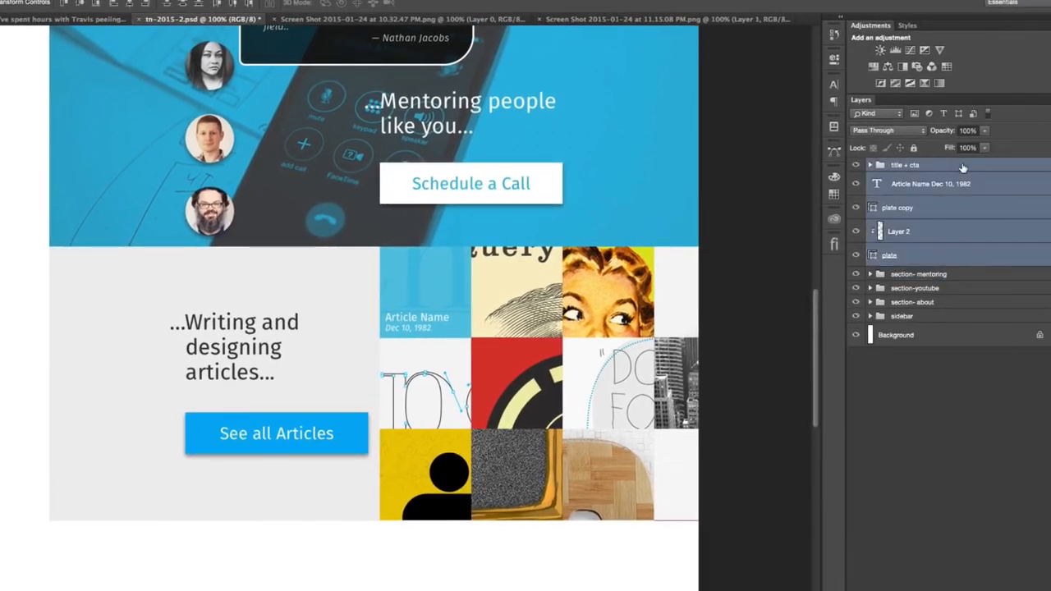
pyautogui.press('super+g')
pyautogui.doubleClick(902, 165)
pyautogui.write('sec')
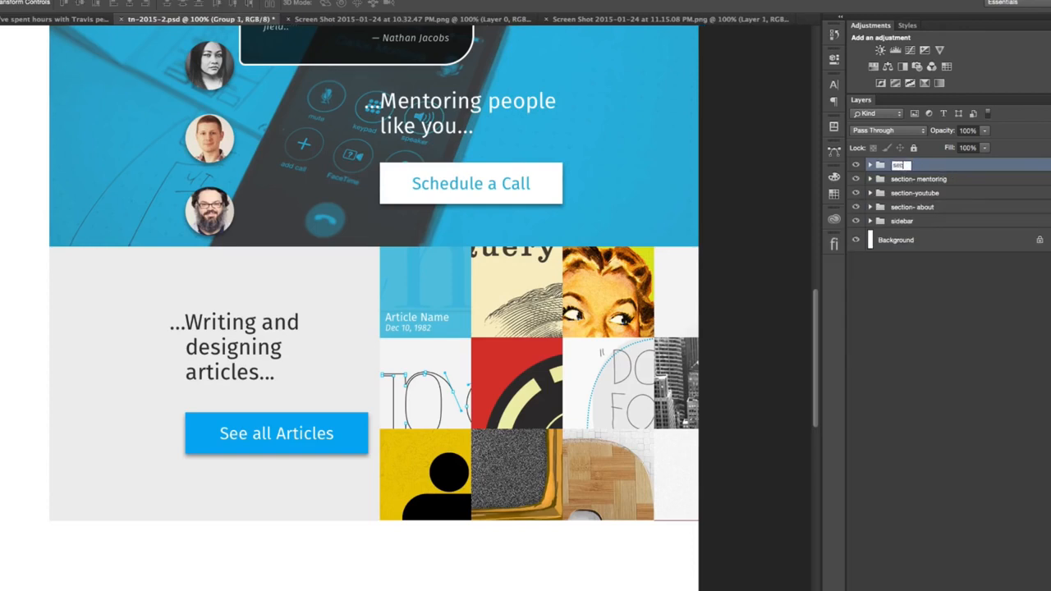
pyautogui.write('tions-articles')
pyautogui.press('Return')
pyautogui.click(870, 166)
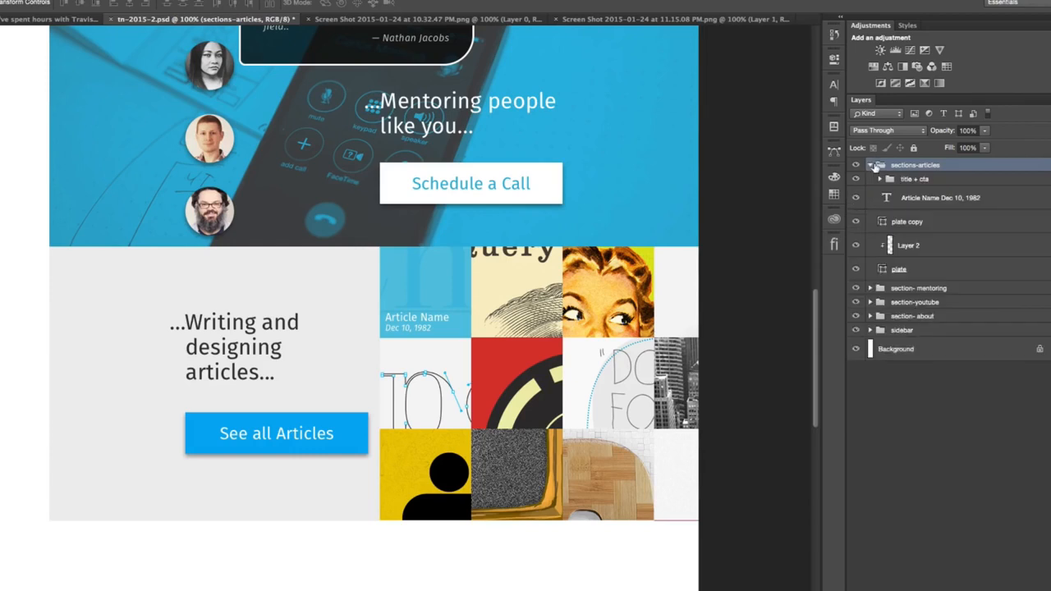
pyautogui.click(868, 165)
# - Duplicate the mentoring plate to the top of the layer stack and place the copy directly below the articles section
pyautogui.click(870, 179)
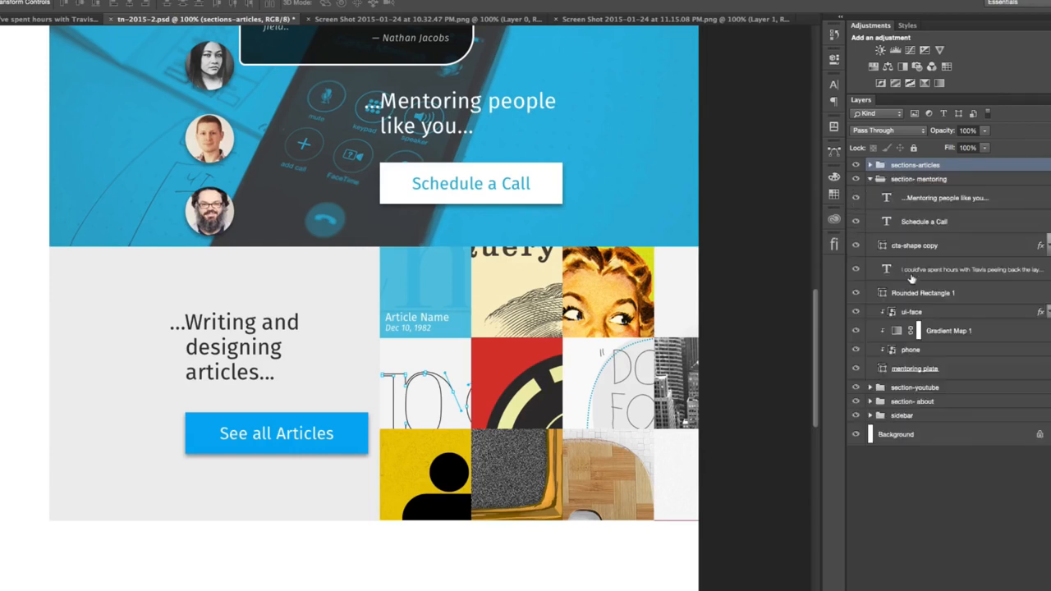
pyautogui.click(963, 375)
pyautogui.moveTo(963, 374); pyautogui.dragTo(966, 166)
pyautogui.click(869, 203)
pyautogui.moveTo(558, 202); pyautogui.dragTo(558, 590)
pyautogui.press('Up')
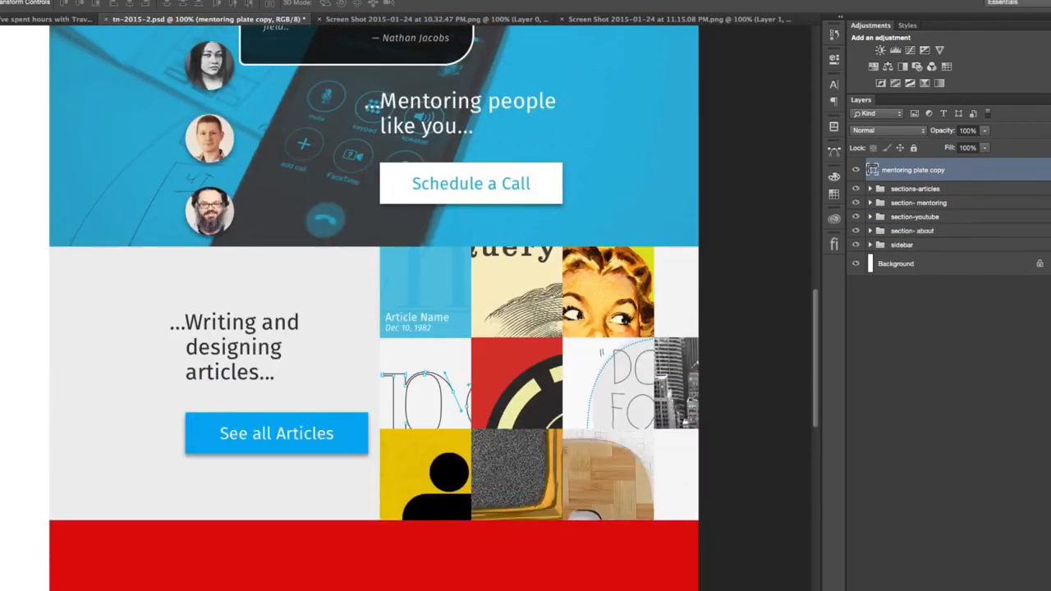
# - Rename the duplicated mentoring plate layer as "plate" and fill it with light grey #dddddd
pyautogui.scroll(-5, 538, 554)
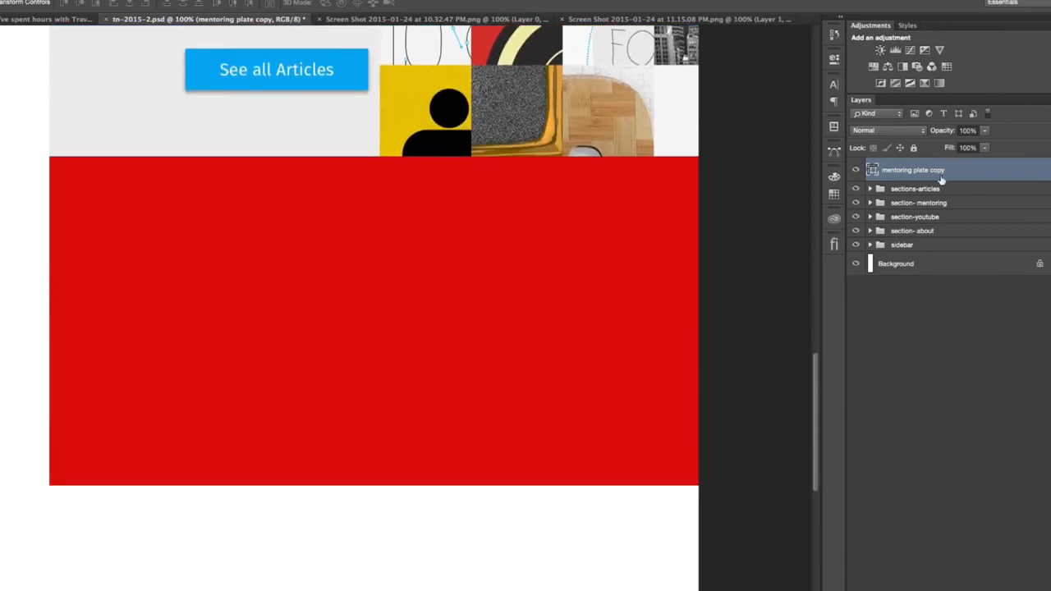
pyautogui.doubleClick(909, 170)
pyautogui.write('plate')
pyautogui.press('Return')
pyautogui.doubleClick(871, 170)
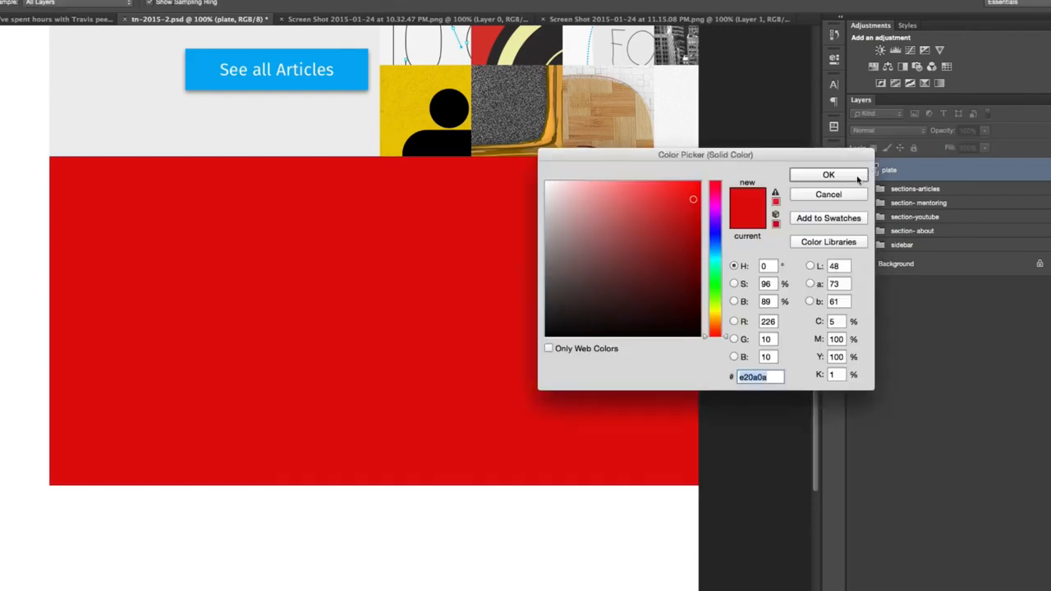
pyautogui.write('ffffff')
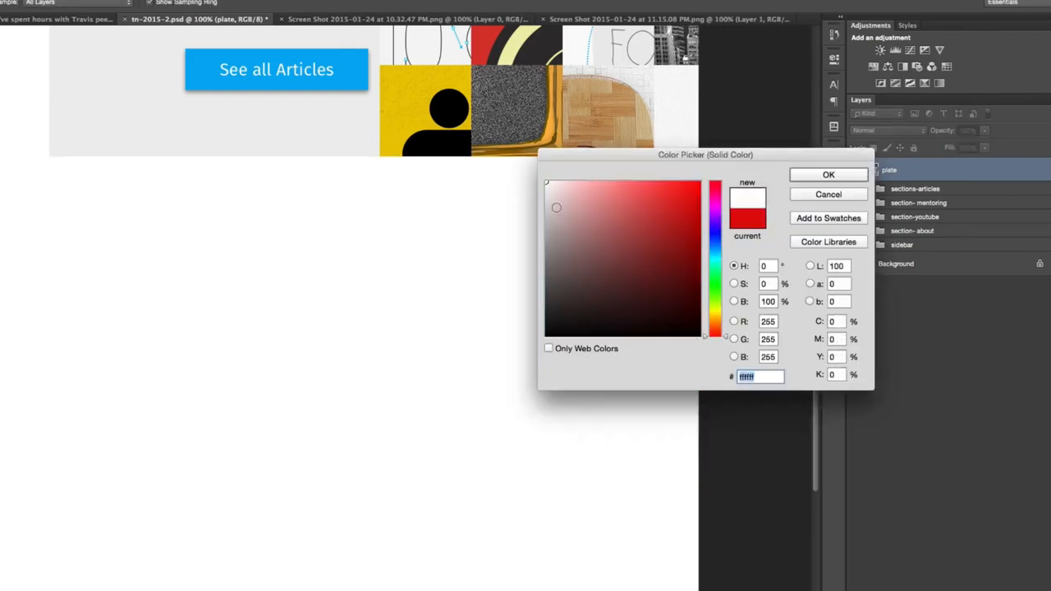
pyautogui.write('dddddd')
pyautogui.click(797, 176)
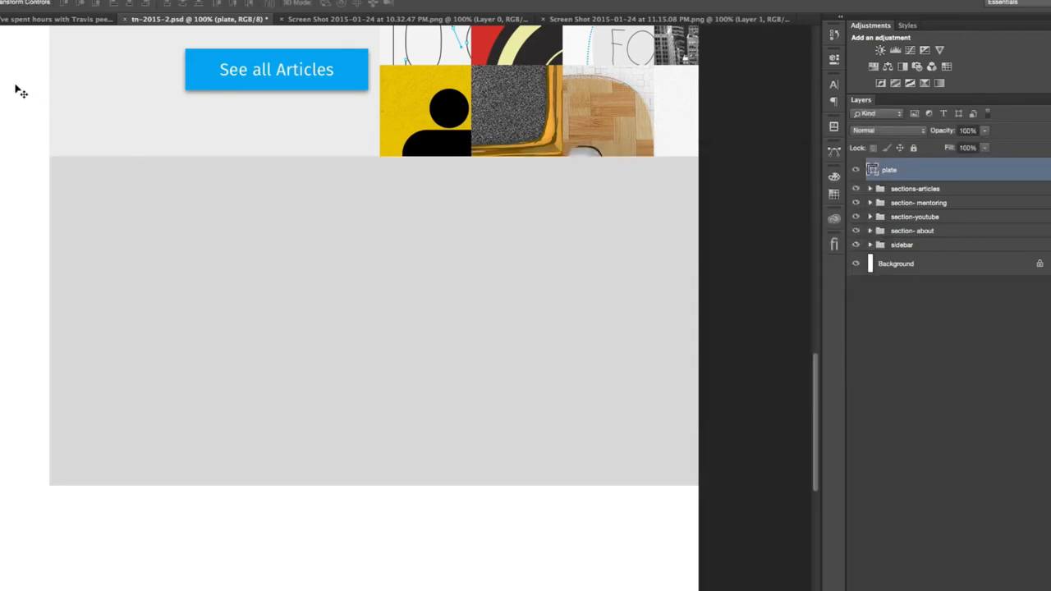
# - Check the Vine section in 2015-homepage.psd, and duplicate the articles section's title + cta group above the new plate in tn-2015-2.psd
pyautogui.click(41, 18)
pyautogui.scroll(-5, 252, 508)
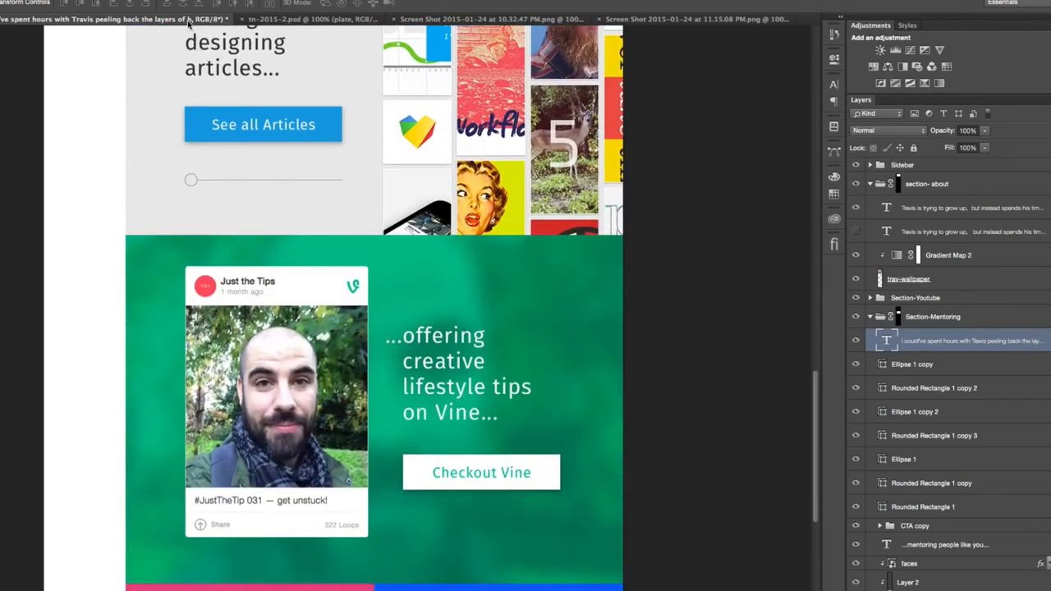
pyautogui.click(279, 19)
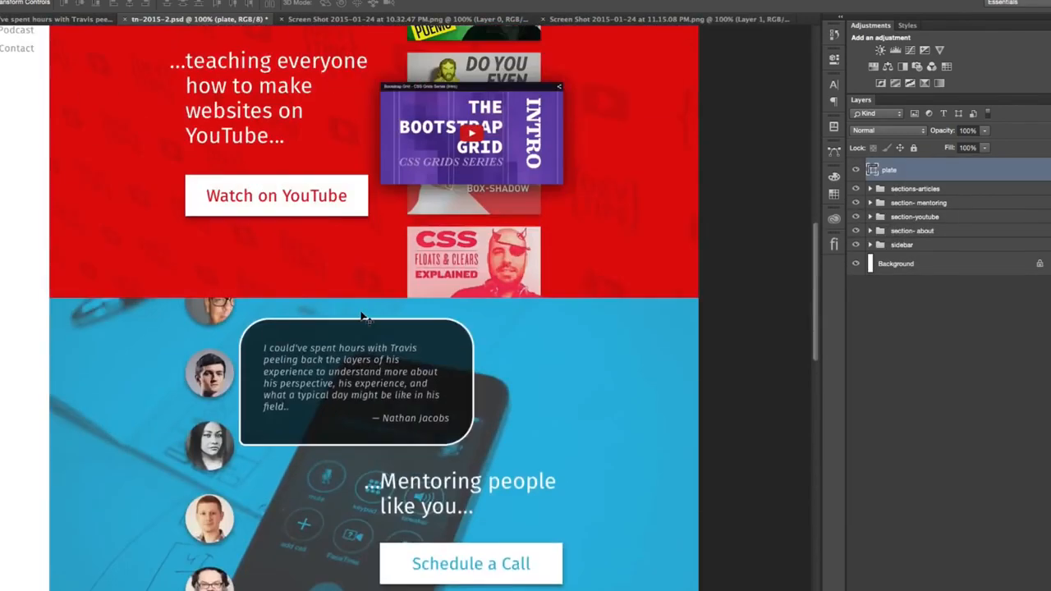
pyautogui.scroll(-12, 43, 186)
pyautogui.scroll(-9, 42, 185)
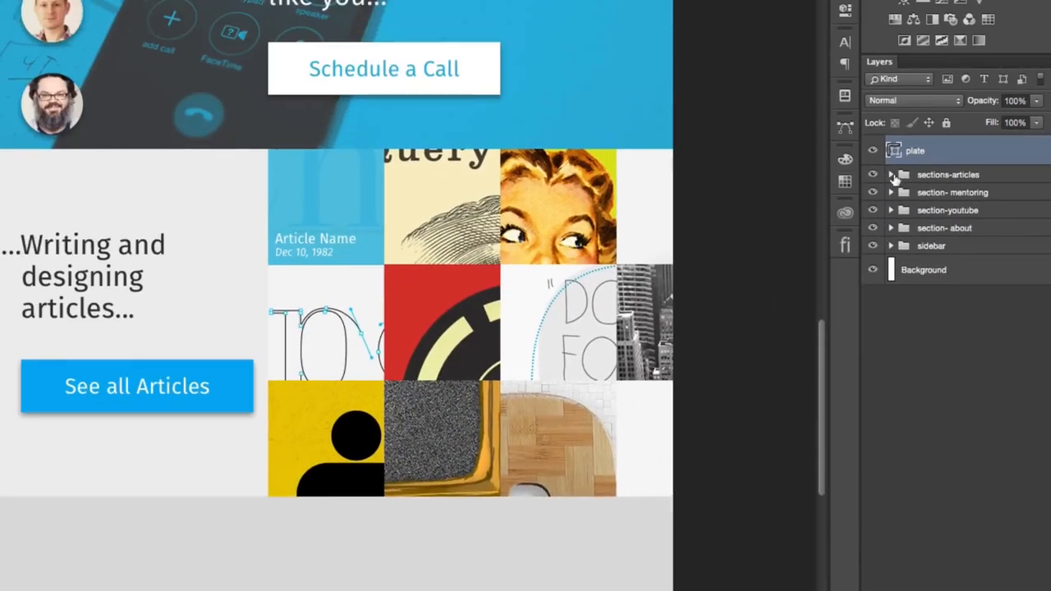
pyautogui.click(891, 175)
pyautogui.moveTo(957, 193); pyautogui.dragTo(985, 147)
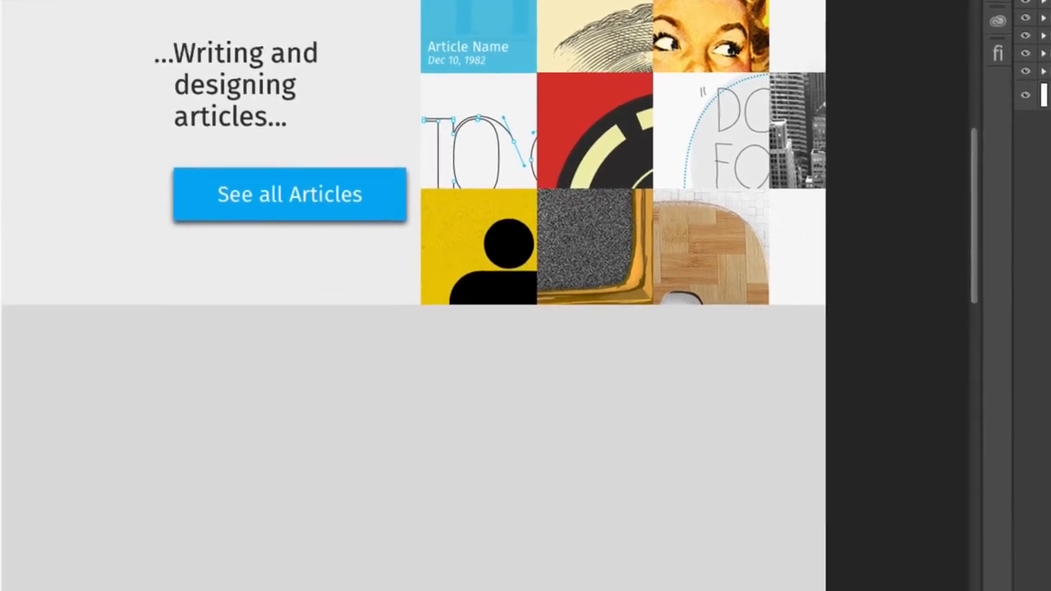
# - Move the title + cta copy onto the new plate, show the guides and align it with the start of the article image column
pyautogui.moveTo(279, 88); pyautogui.dragTo(236, 445)
pyautogui.moveTo(430, 195); pyautogui.dragTo(439, 201)
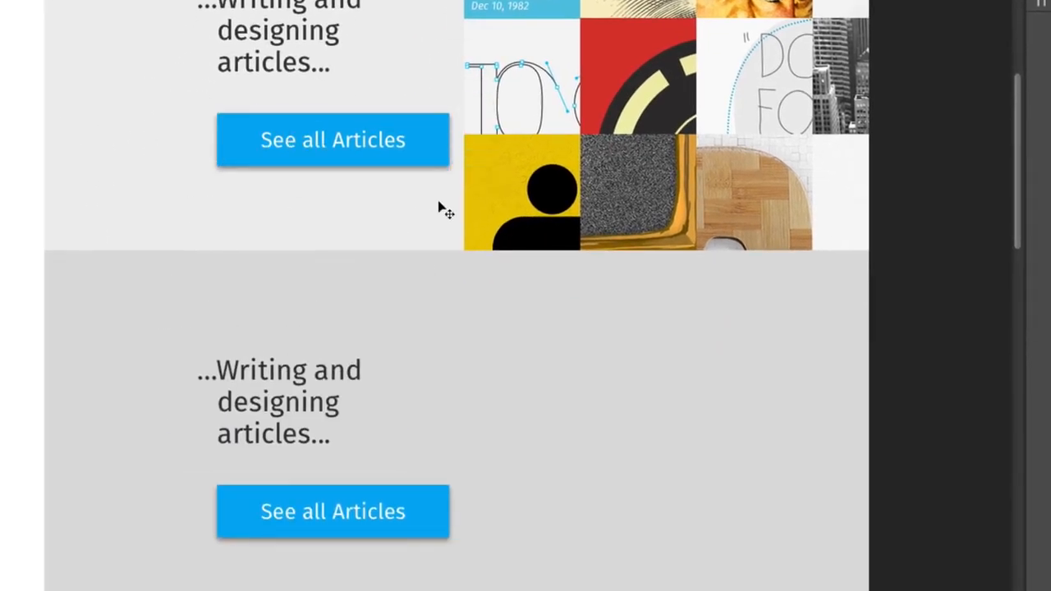
pyautogui.press('super+semicolon')
pyautogui.moveTo(365, 370); pyautogui.dragTo(560, 387)
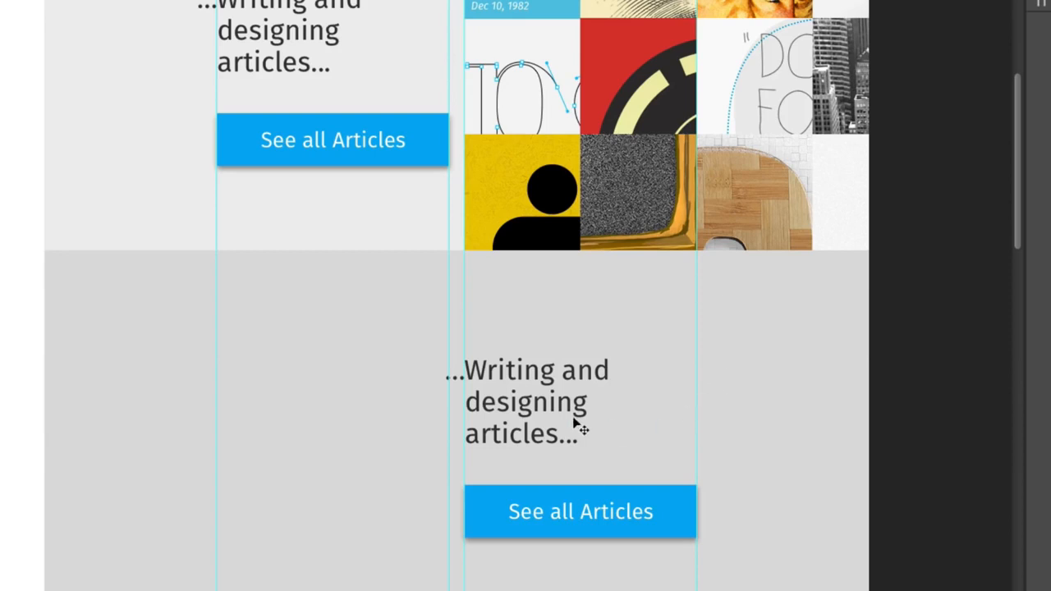
# - Replace the duplicated heading's text with "...Offering creative lifestyle tips on Vine...", keeping the ellipses at both ends
pyautogui.click(582, 434)
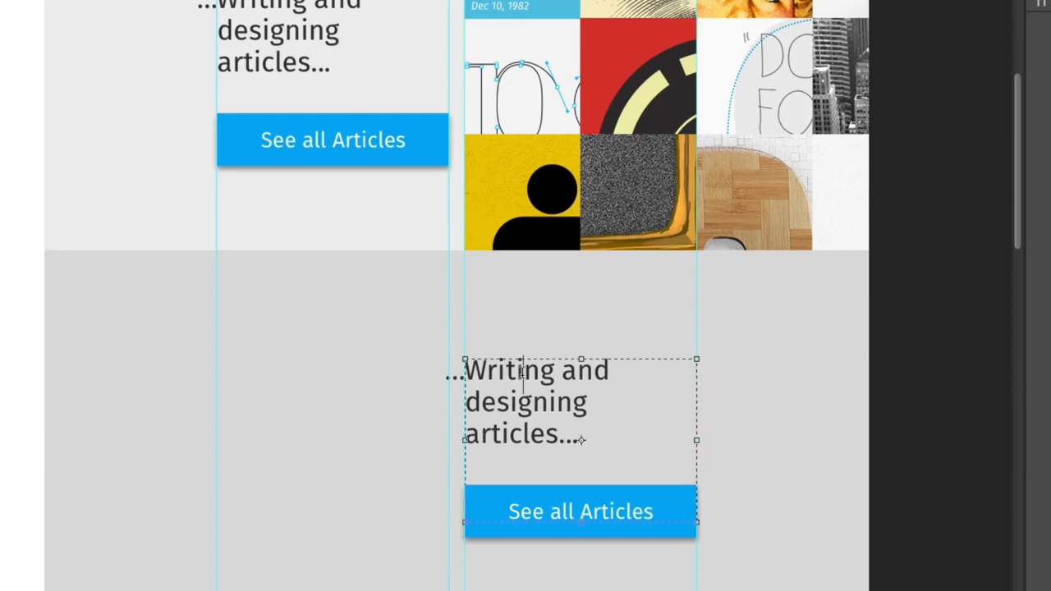
pyautogui.moveTo(483, 368); pyautogui.dragTo(557, 429)
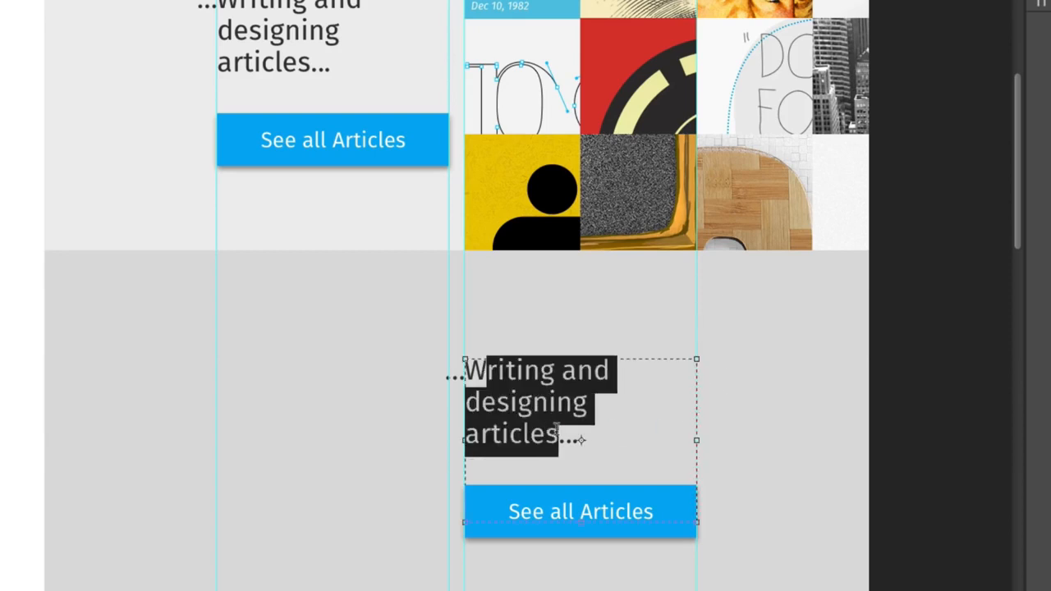
pyautogui.write('Offtrt')
pyautogui.press('BackSpace')
pyautogui.press('BackSpace')
pyautogui.press('BackSpace')
pyautogui.write('ering')
pyautogui.press('Left')
pyautogui.press('Left')
pyautogui.press('Left')
pyautogui.press('Left')
pyautogui.press('Left')
pyautogui.press('Left')
pyautogui.press('Left')
pyautogui.press('Left')
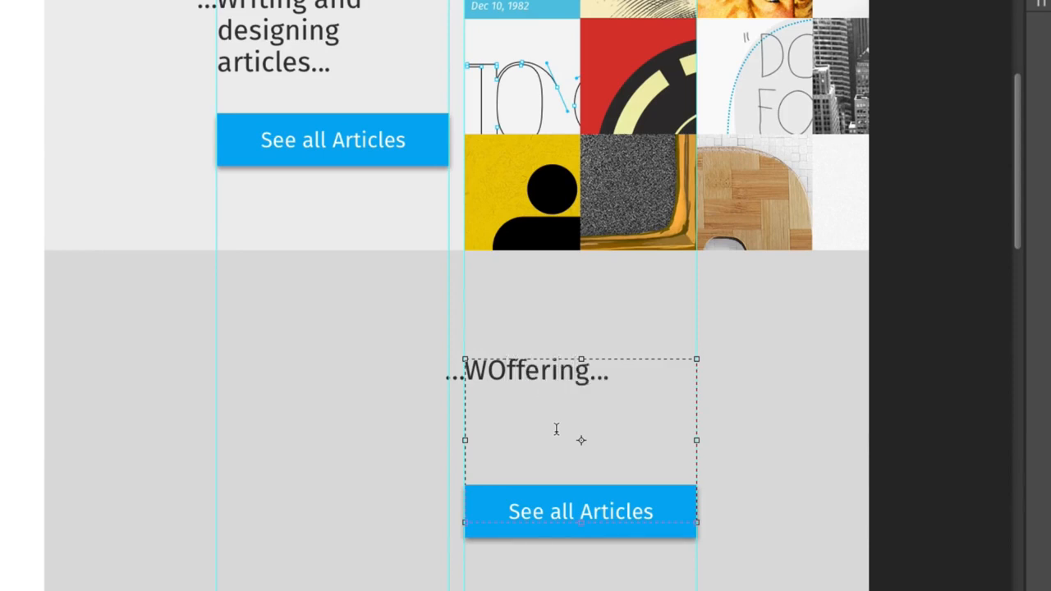
pyautogui.press('BackSpace')
pyautogui.press('Right')
pyautogui.press('Right')
pyautogui.press('Right')
pyautogui.press('Right')
pyautogui.press('Right')
pyautogui.press('Right')
pyautogui.press('Right')
pyautogui.press('Right')
pyautogui.write('creative')
pyautogui.write(' li')
pyautogui.write('festyle ')
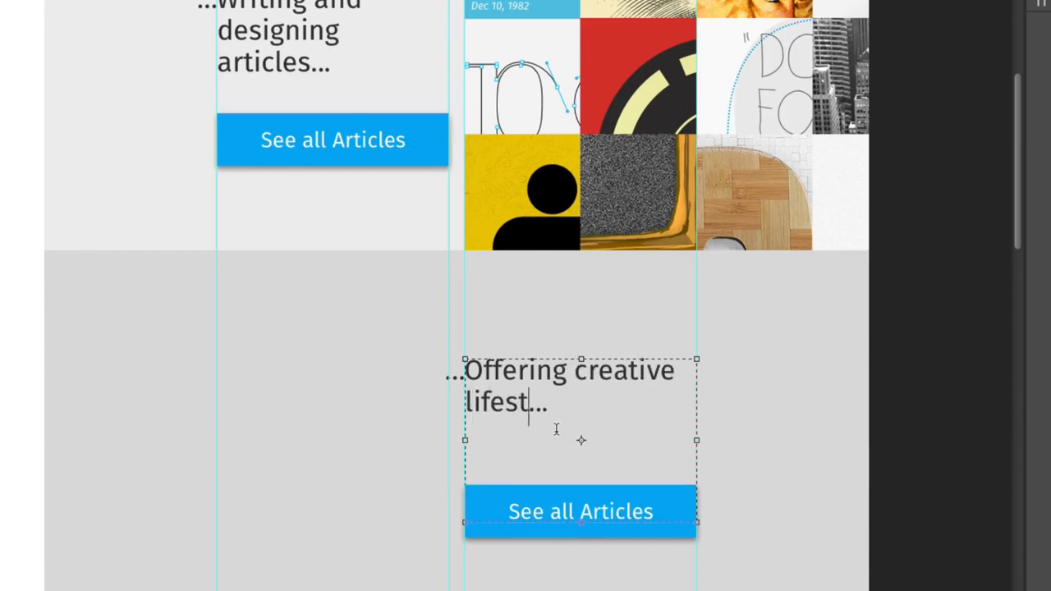
pyautogui.write('tips')
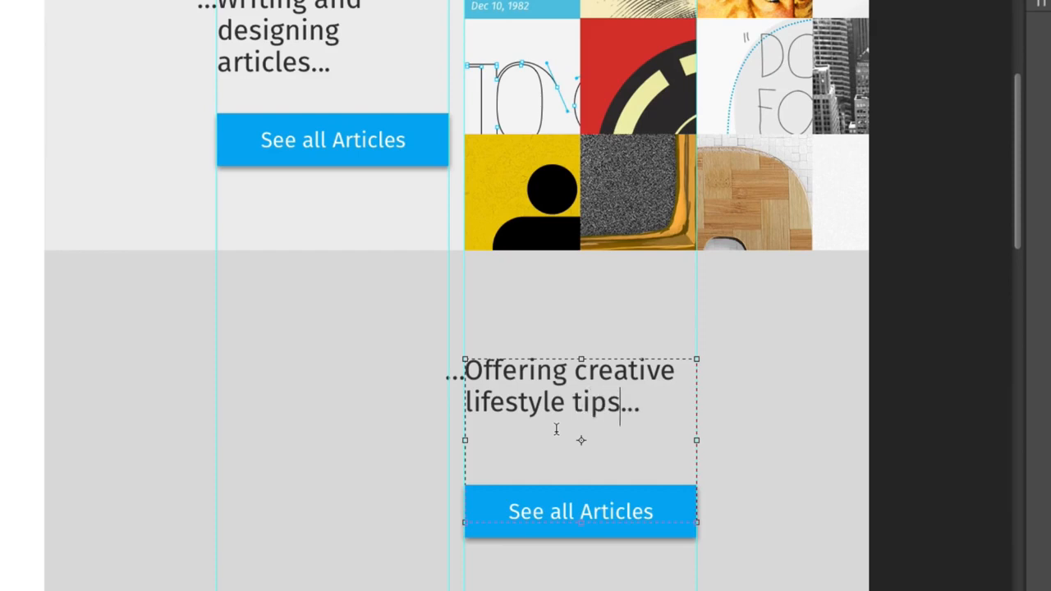
pyautogui.write(' on Vine')
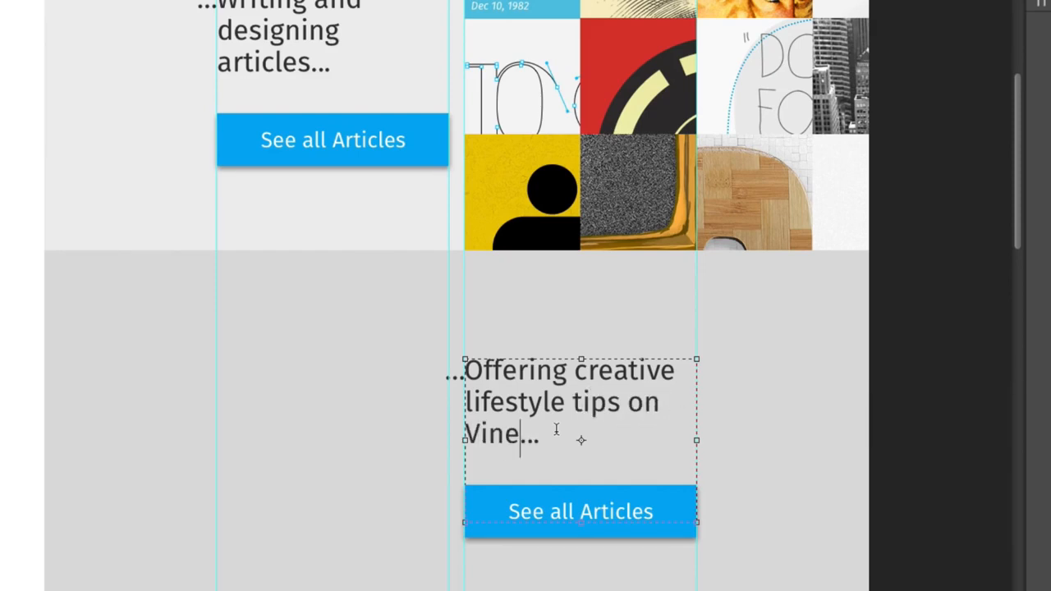
pyautogui.hotkey('ctrl', 'Return')
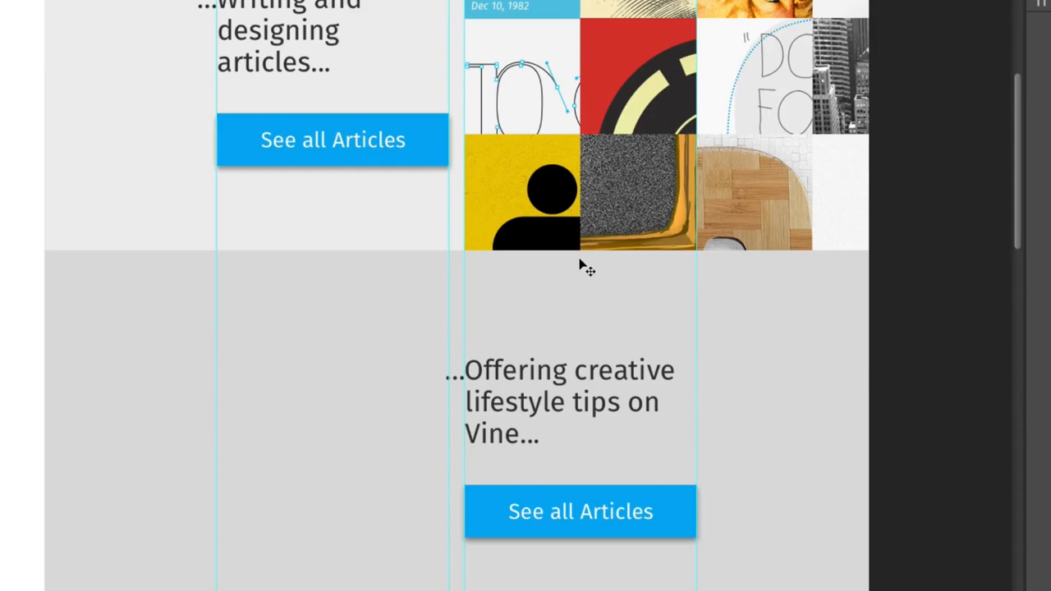
# - Check the Vine section in the reference mockup, and open the Just the Tips profile at vine.co/justthetips in the browser
pyautogui.scroll(-2, 582, 265)
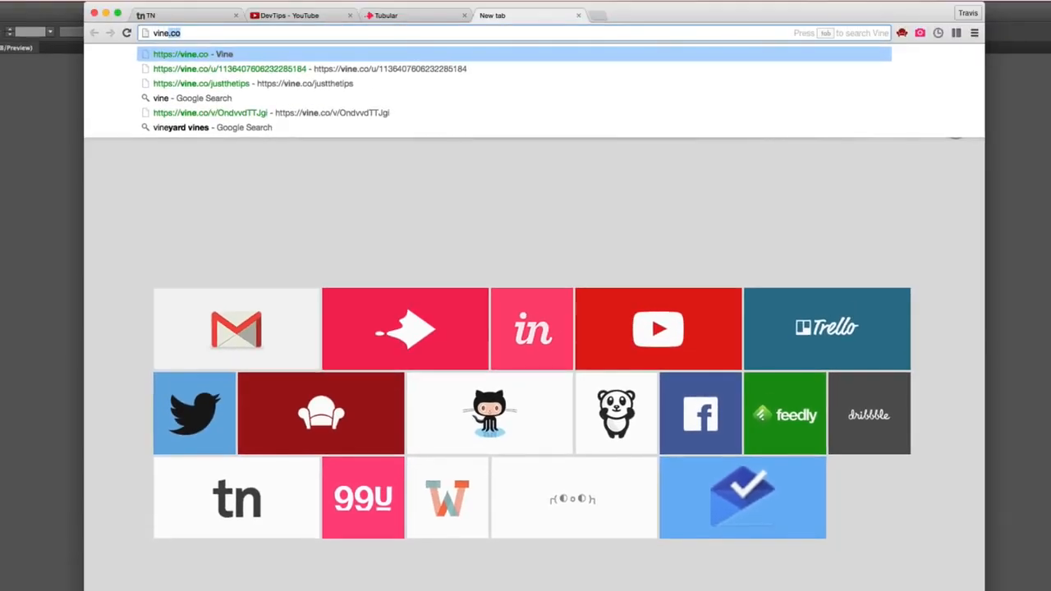
pyautogui.press('Down')
pyautogui.press('Down')
pyautogui.press('Return')
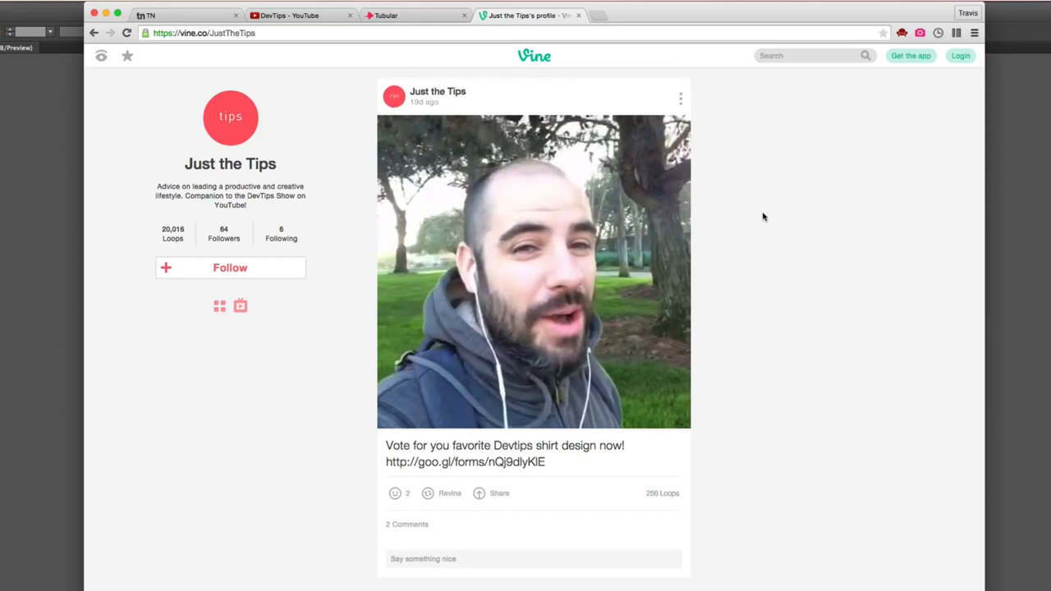
# - Browse the Just the Tips posts and open the embed page for the Dec 1 2014 post
pyautogui.scroll(-13, 762, 217)
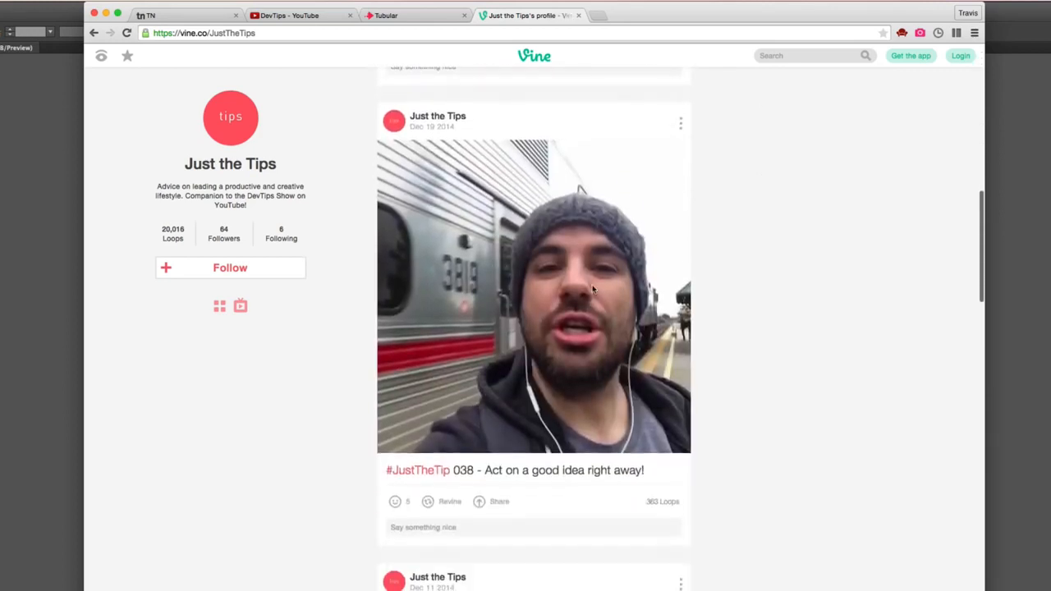
pyautogui.scroll(-5, 796, 303)
pyautogui.scroll(6, 770, 221)
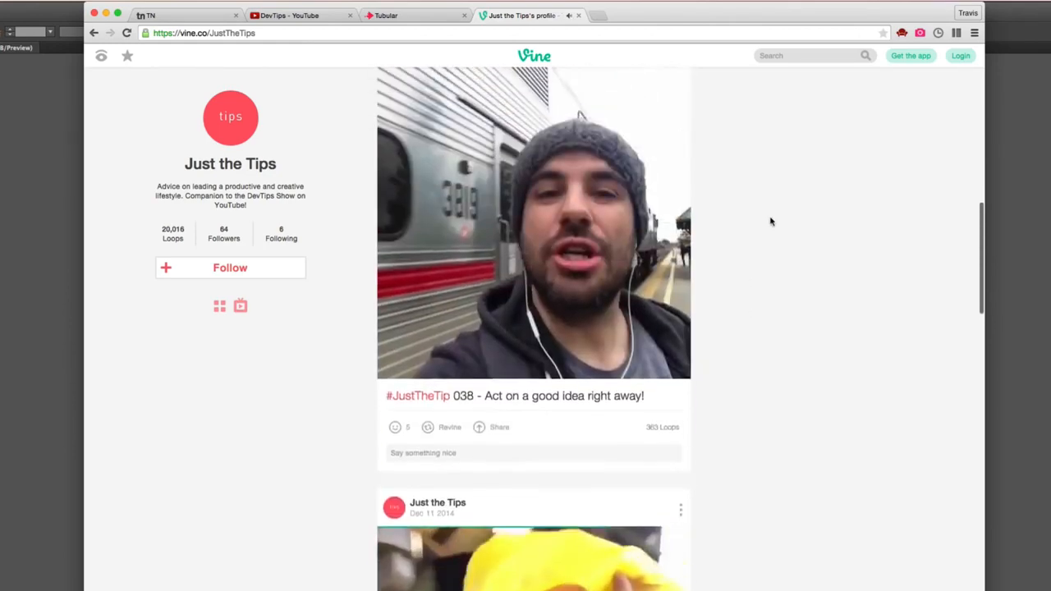
pyautogui.scroll(-10, 763, 260)
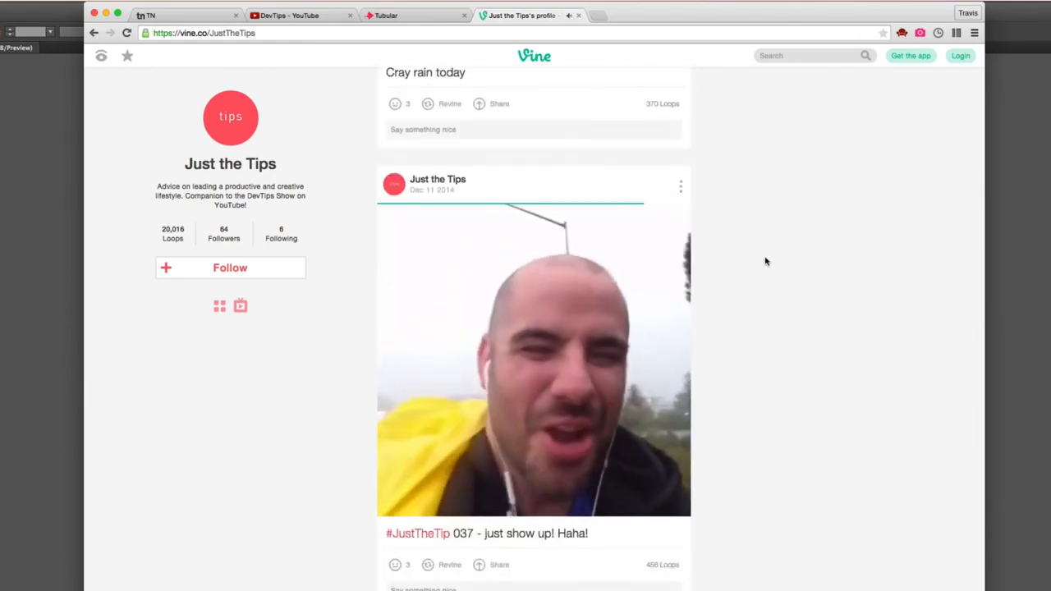
pyautogui.scroll(-10, 763, 263)
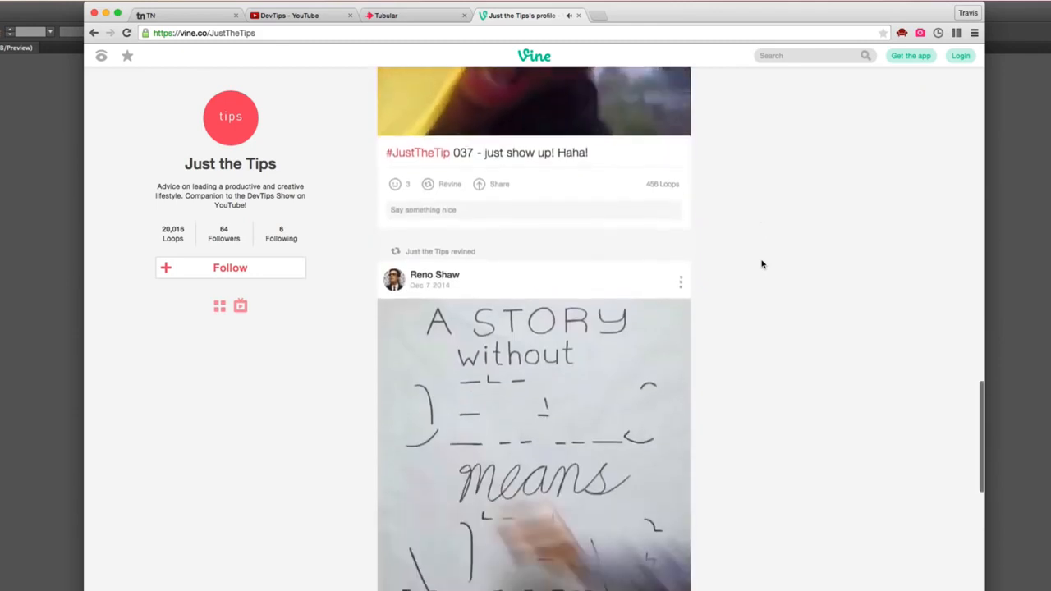
pyautogui.scroll(-15, 761, 264)
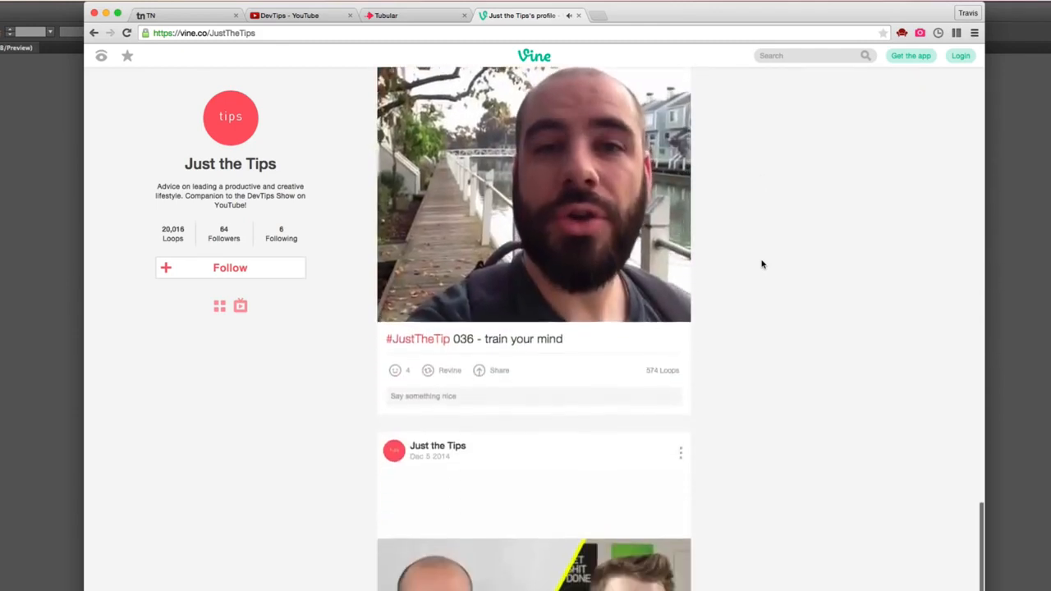
pyautogui.scroll(-15, 762, 264)
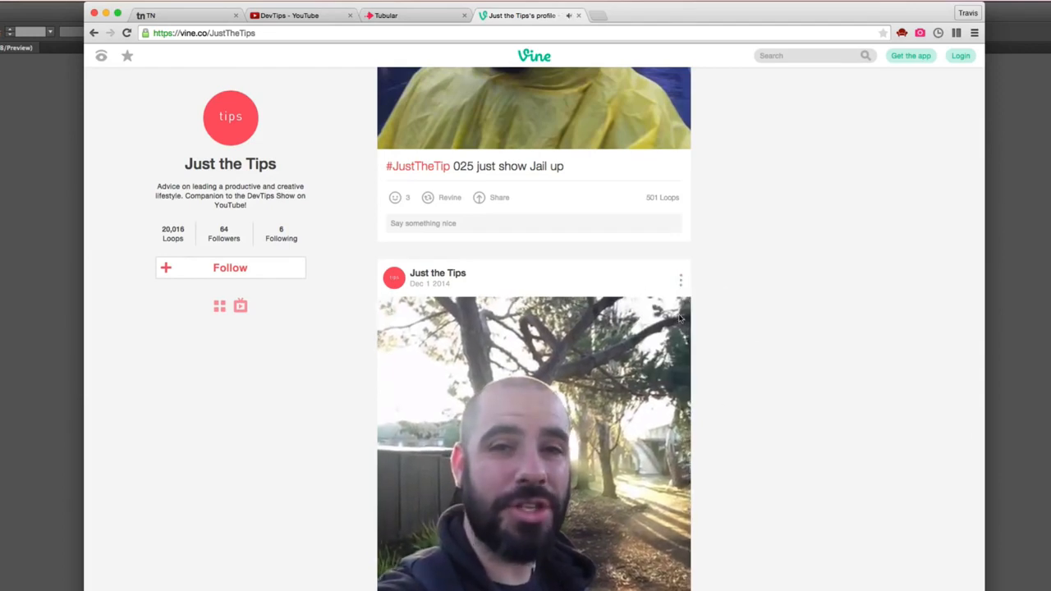
pyautogui.click(668, 350)
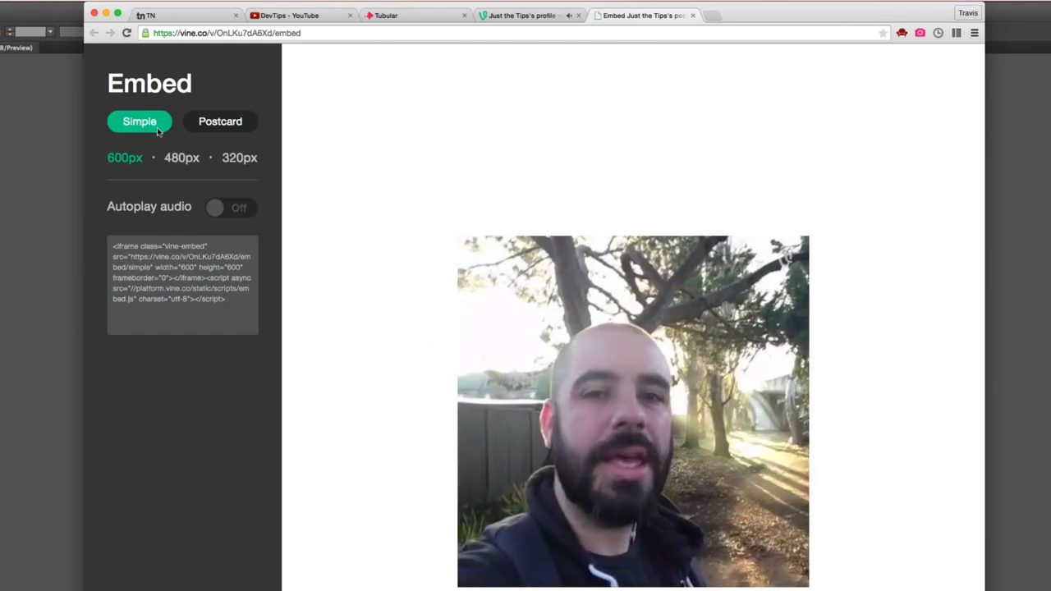
# - Inspect the selected Simple style button on the embed page, copy its background colour #00bf8f and close the inspector
pyautogui.rightClick(163, 125)
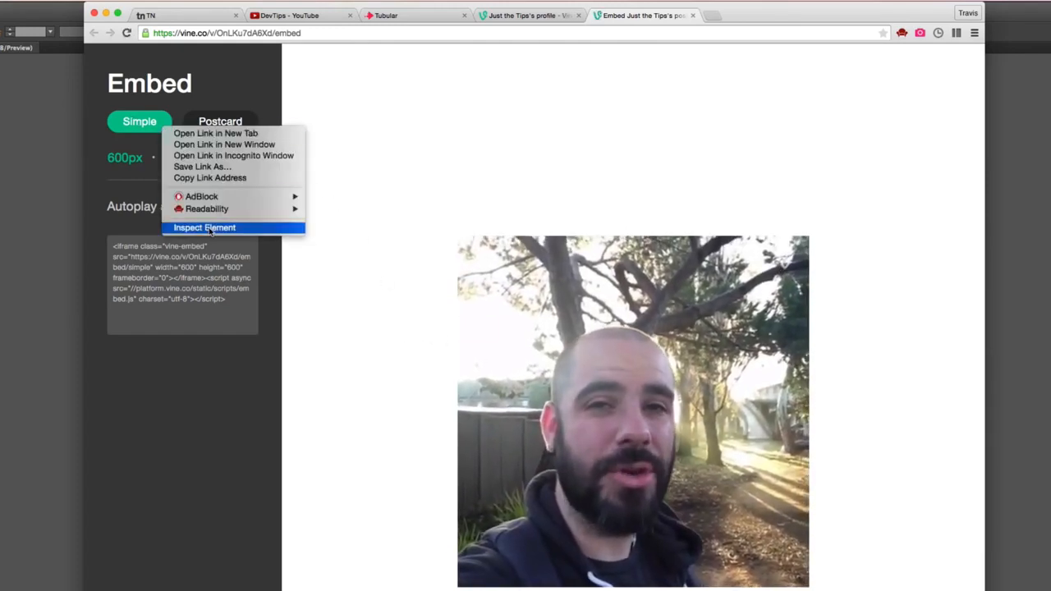
pyautogui.click(208, 228)
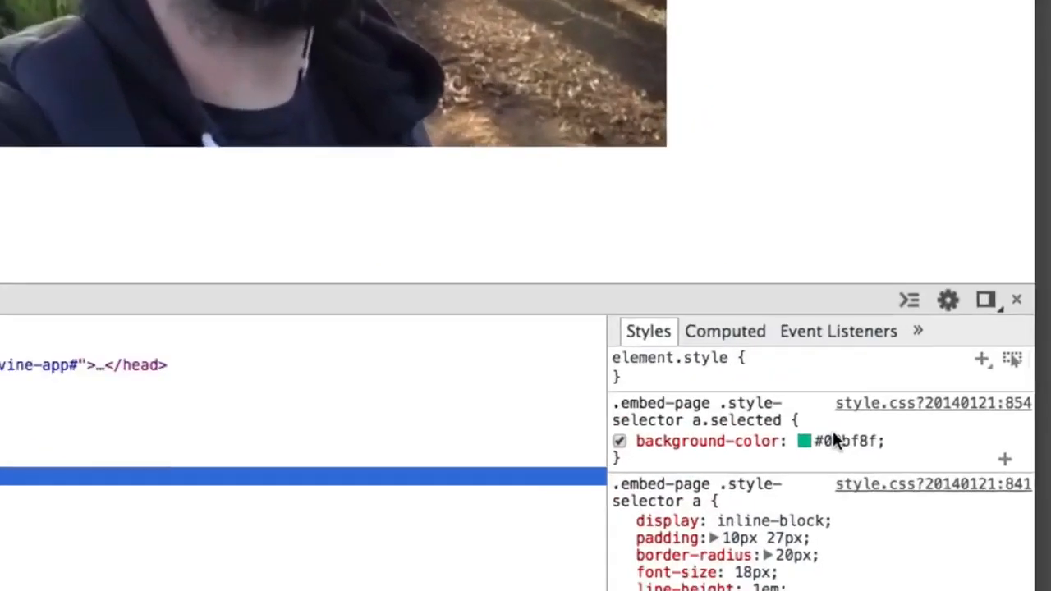
pyautogui.click(855, 424)
pyautogui.click(841, 400)
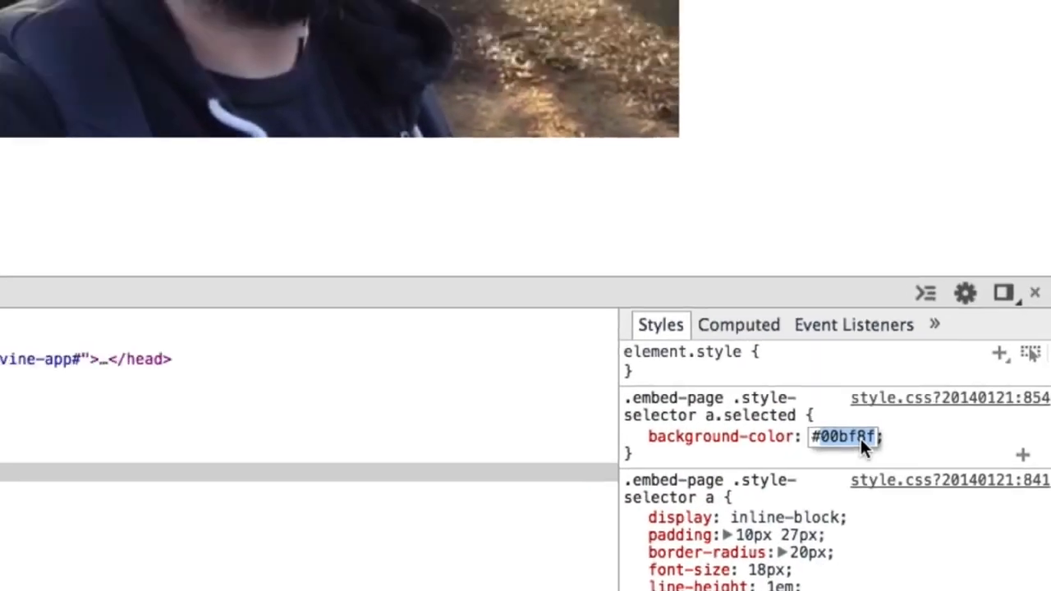
pyautogui.click(975, 376)
pyautogui.click(1050, 498)
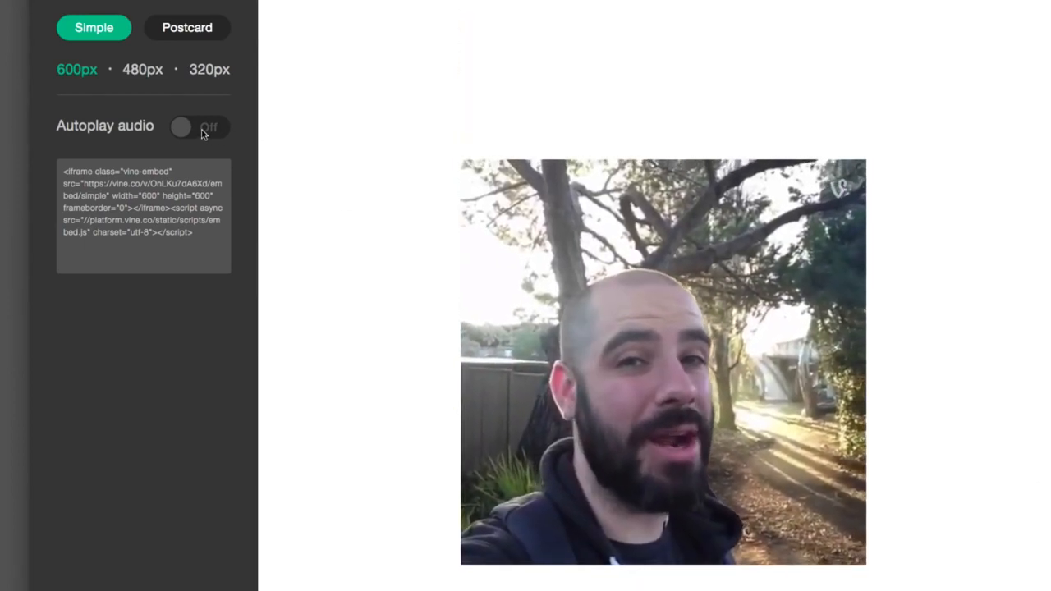
# - Preview the embed in the Postcard style and toggle autoplay audio on and back off
pyautogui.click(203, 129)
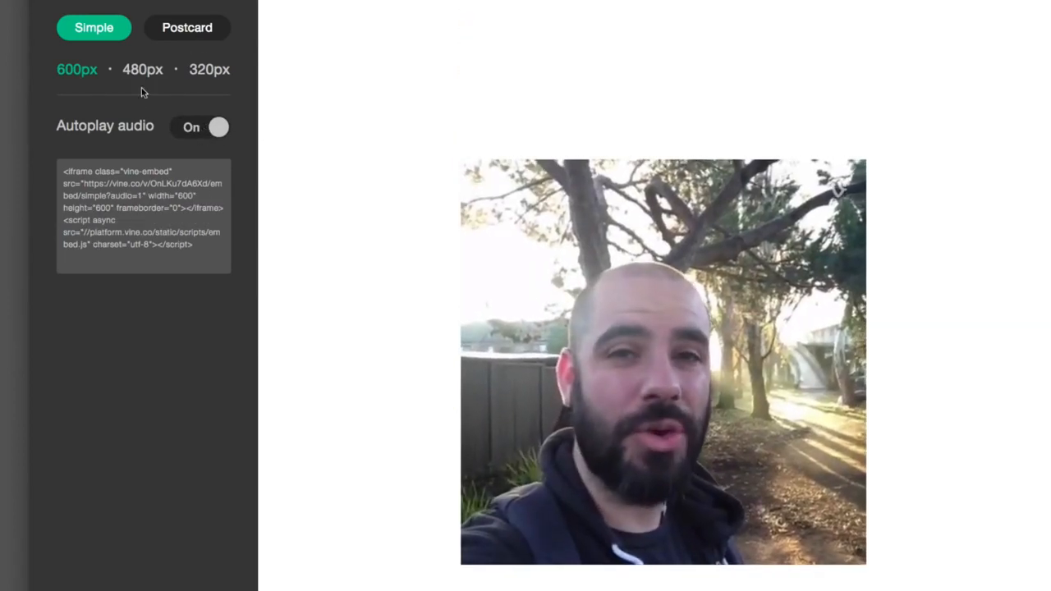
pyautogui.click(186, 28)
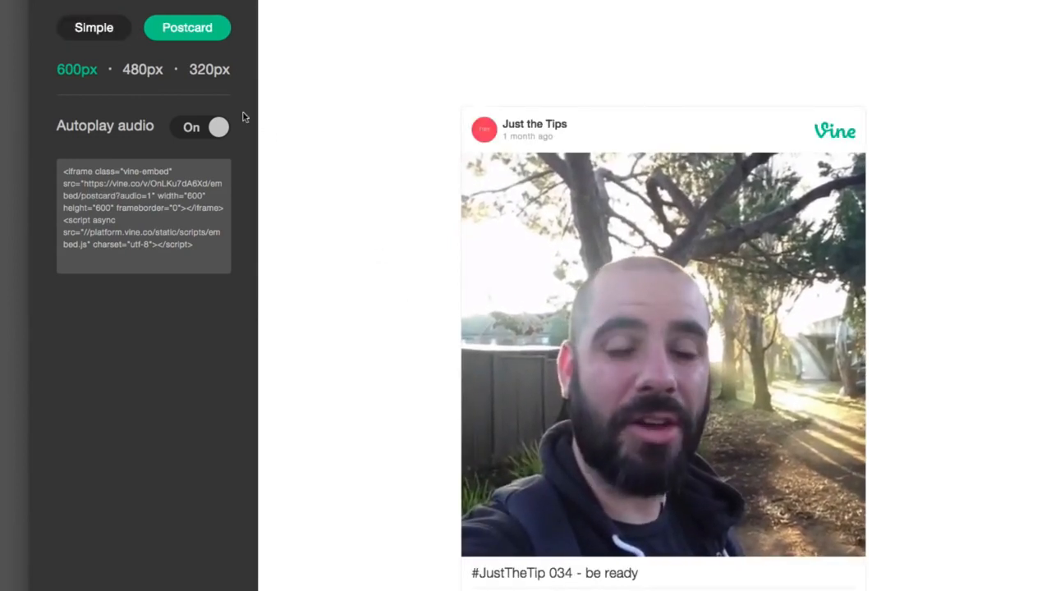
pyautogui.click(186, 136)
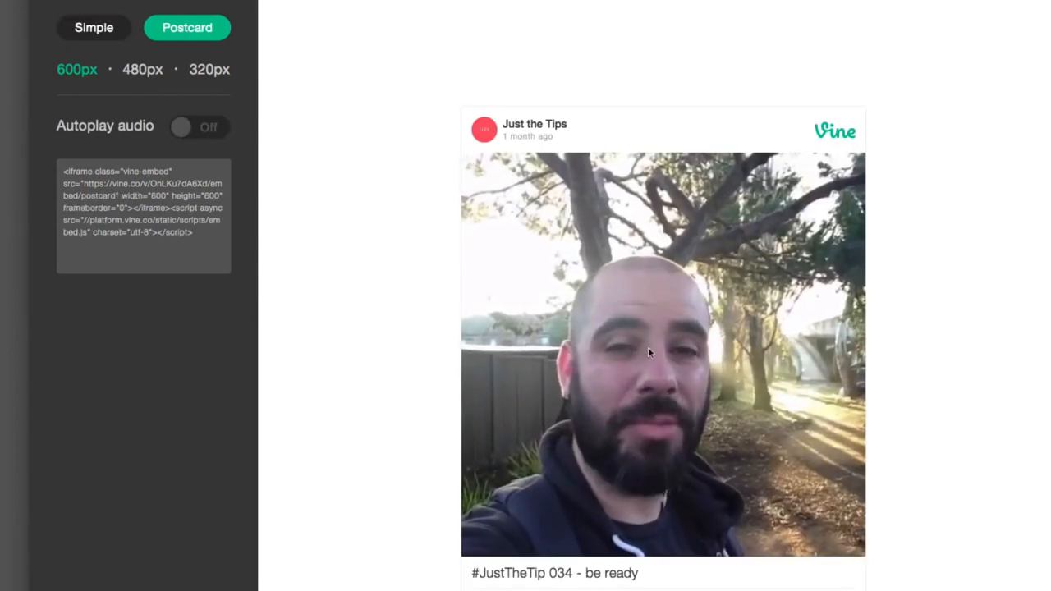
# - Return to Photoshop and fill the new section's plate with Vine green #00bf8f
pyautogui.hotkey('ctrl', 'Right')
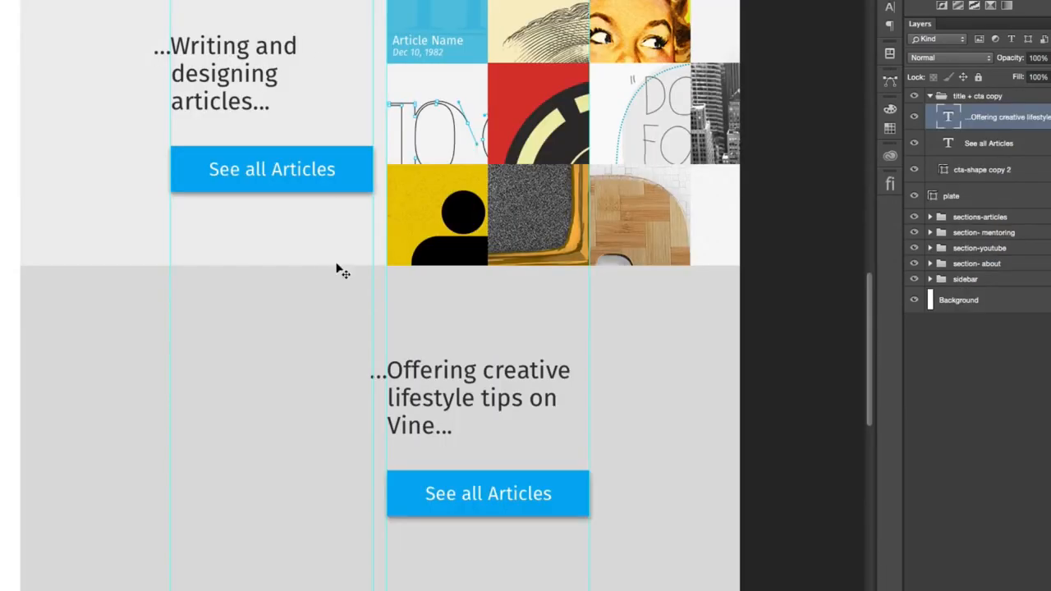
pyautogui.doubleClick(933, 197)
pyautogui.write('00bf8f')
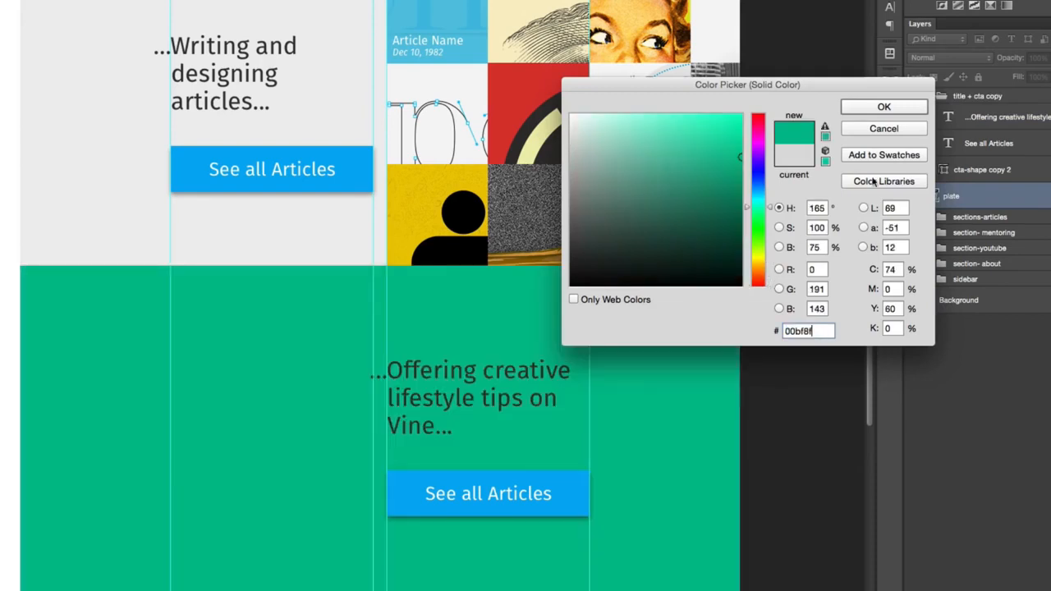
pyautogui.click(883, 108)
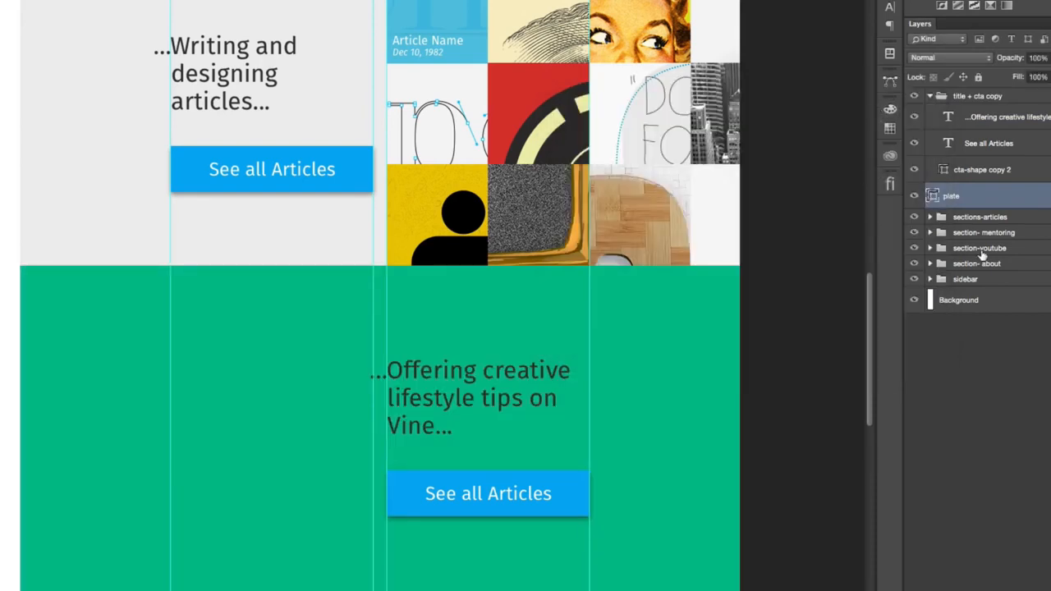
# - Fill the new section's button shape, cta-shape copy 2, with white #ffffff
pyautogui.doubleClick(944, 171)
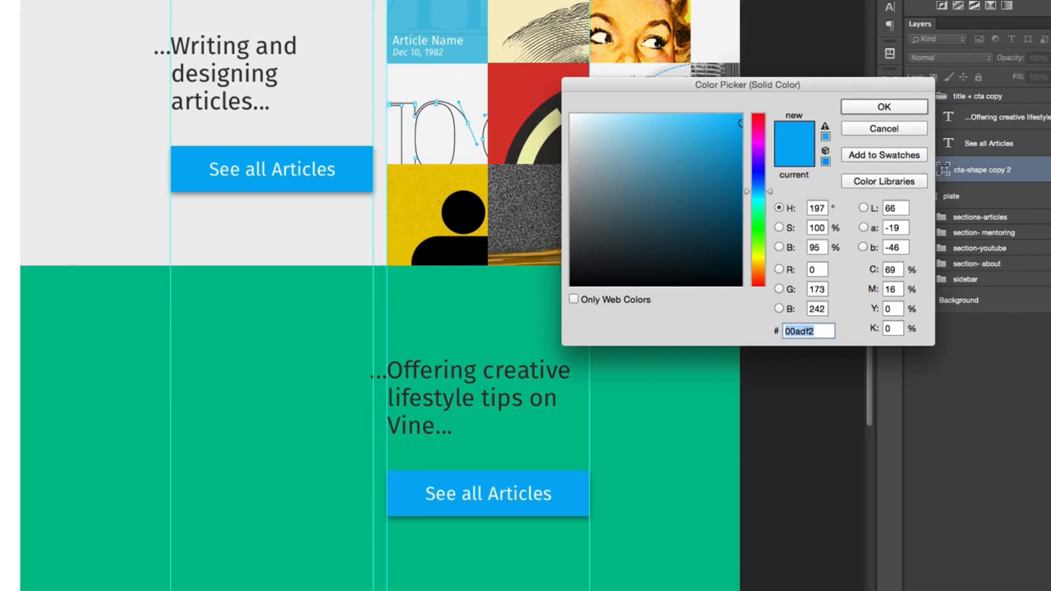
pyautogui.press('Return')
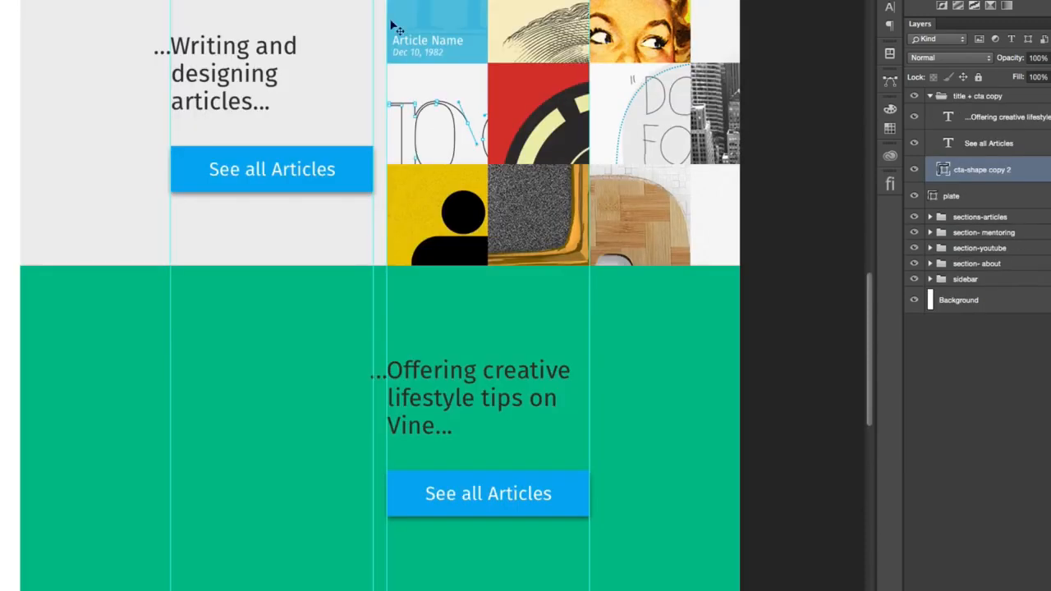
pyautogui.doubleClick(942, 171)
pyautogui.write('ffffff')
pyautogui.click(868, 108)
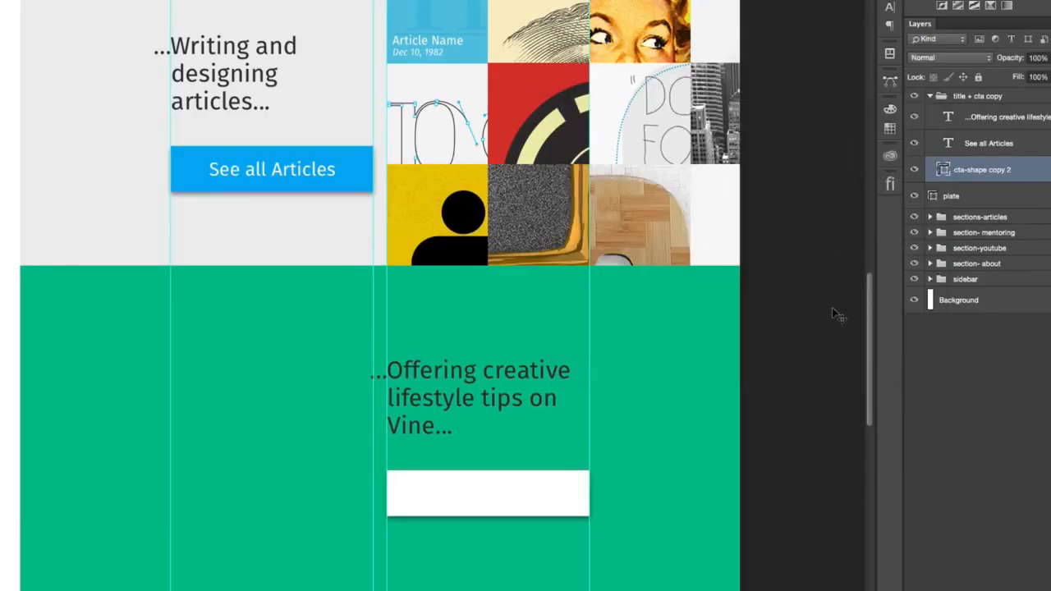
# - Set the text colour of the new section's "See all Articles" button label to #00bf8f
pyautogui.click(1044, 144)
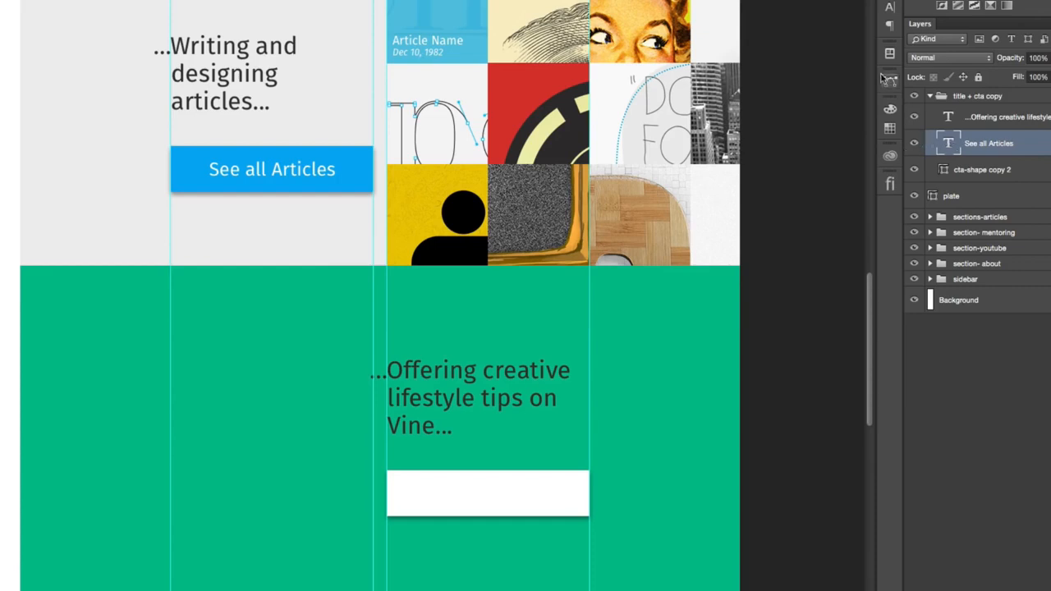
pyautogui.click(887, 9)
pyautogui.click(860, 85)
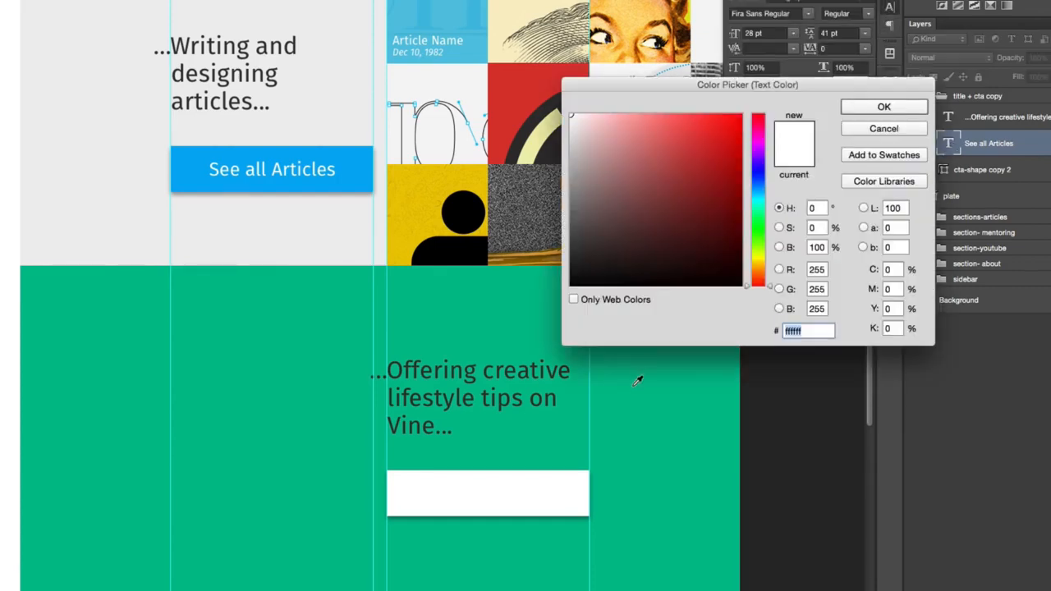
pyautogui.write('00bf8f')
pyautogui.click(883, 107)
# - Set the Vine section heading's text colour to white #ffffff and hide the guides
pyautogui.hotkey('alt', ']')
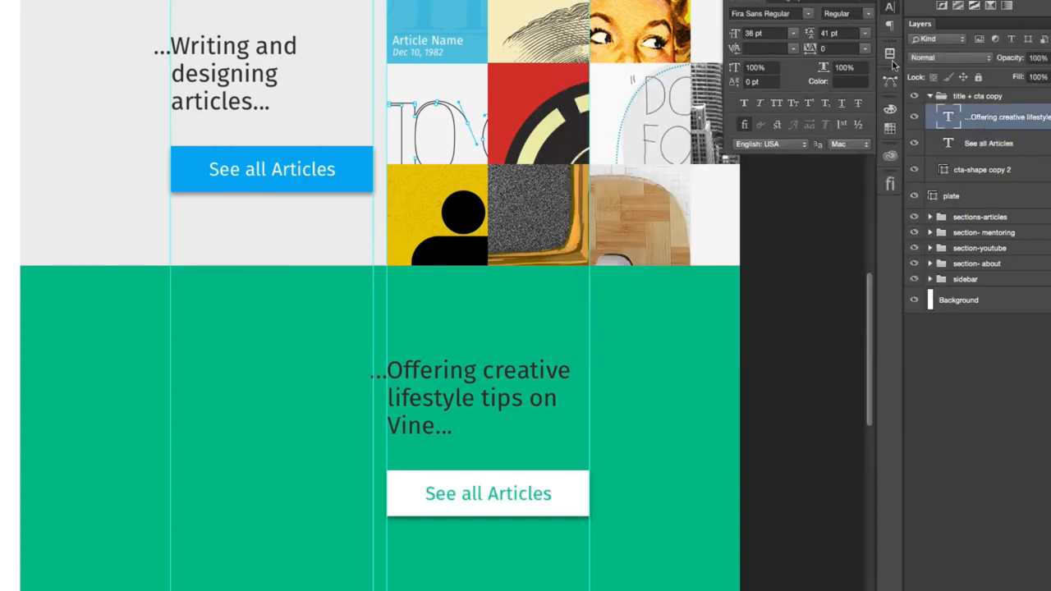
pyautogui.click(852, 85)
pyautogui.write('ffffff')
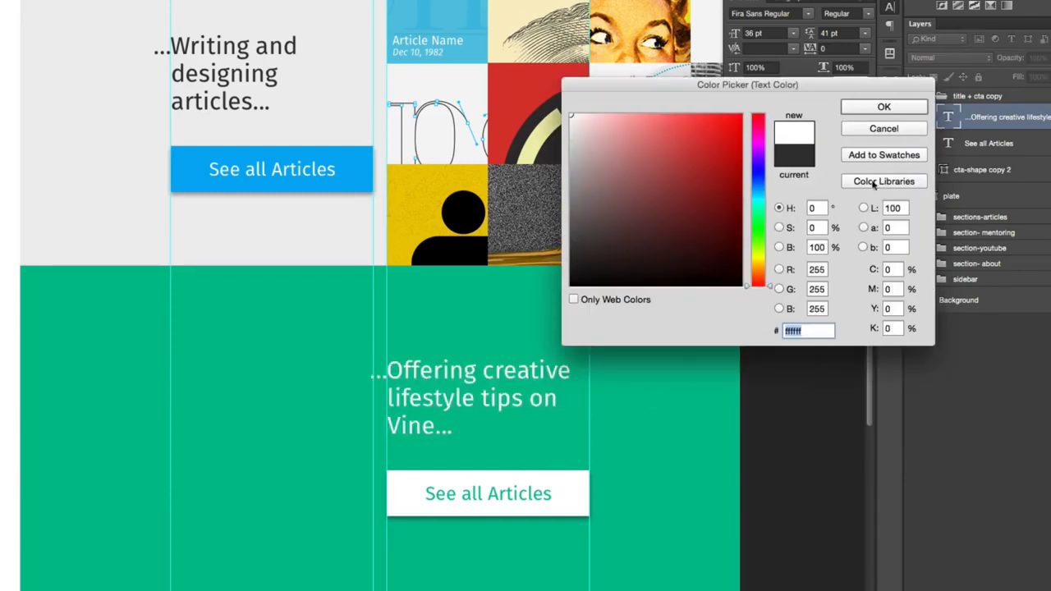
pyautogui.click(883, 107)
pyautogui.press('super+;')
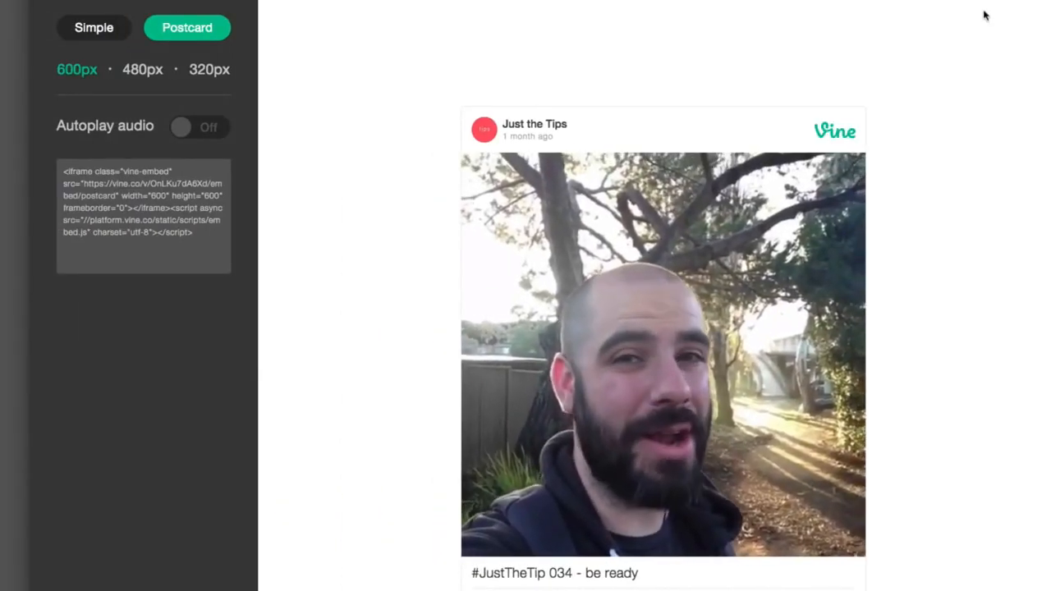
# - Switch to the Vine embed page in the browser and play and pause the video preview
pyautogui.click(770, 359)
pyautogui.click(751, 408)
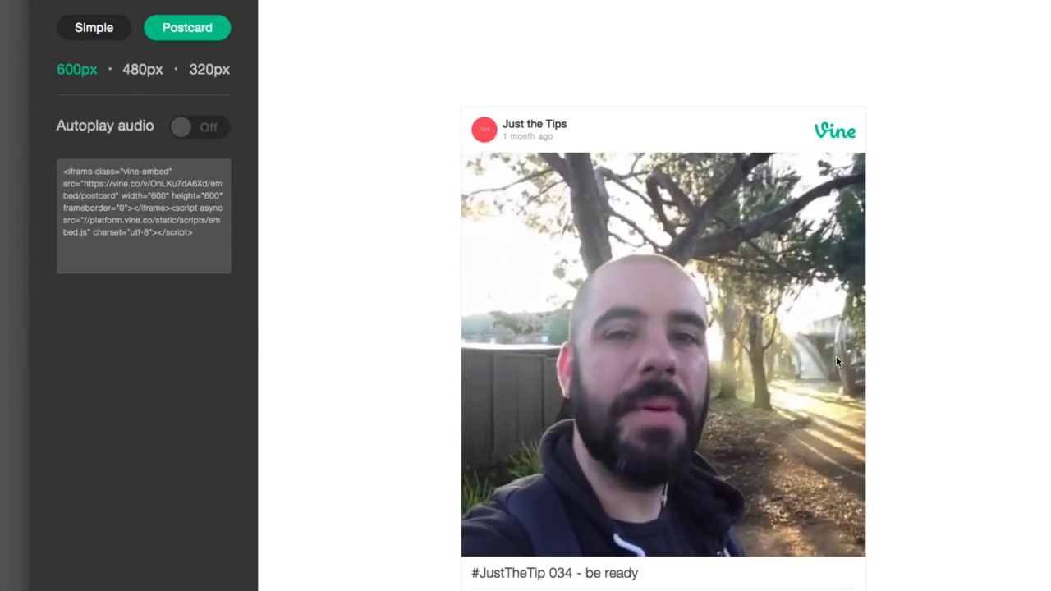
pyautogui.click(770, 371)
pyautogui.click(769, 373)
pyautogui.click(769, 384)
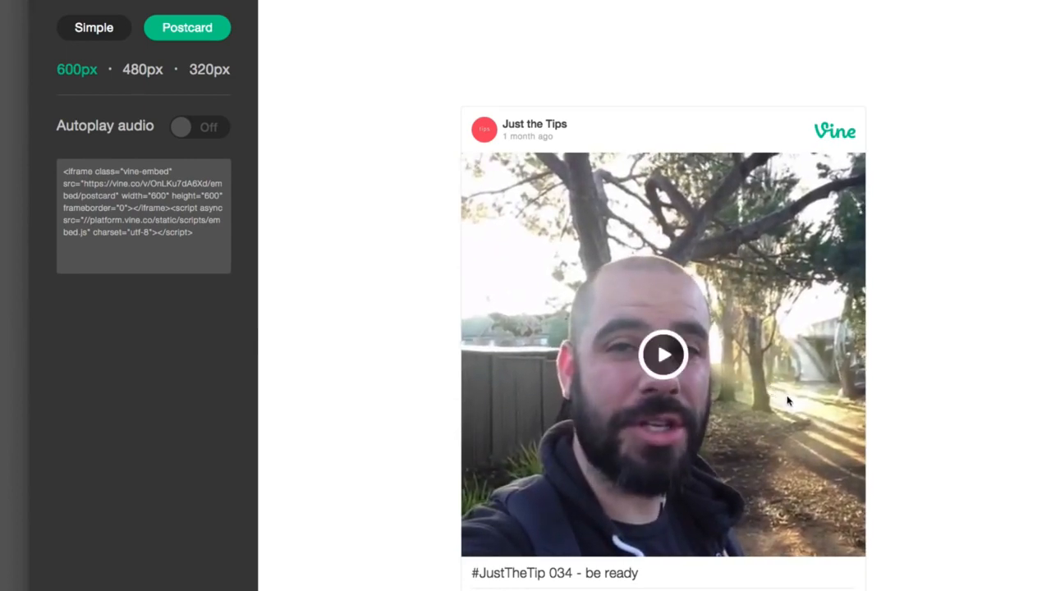
pyautogui.click(763, 377)
pyautogui.click(636, 386)
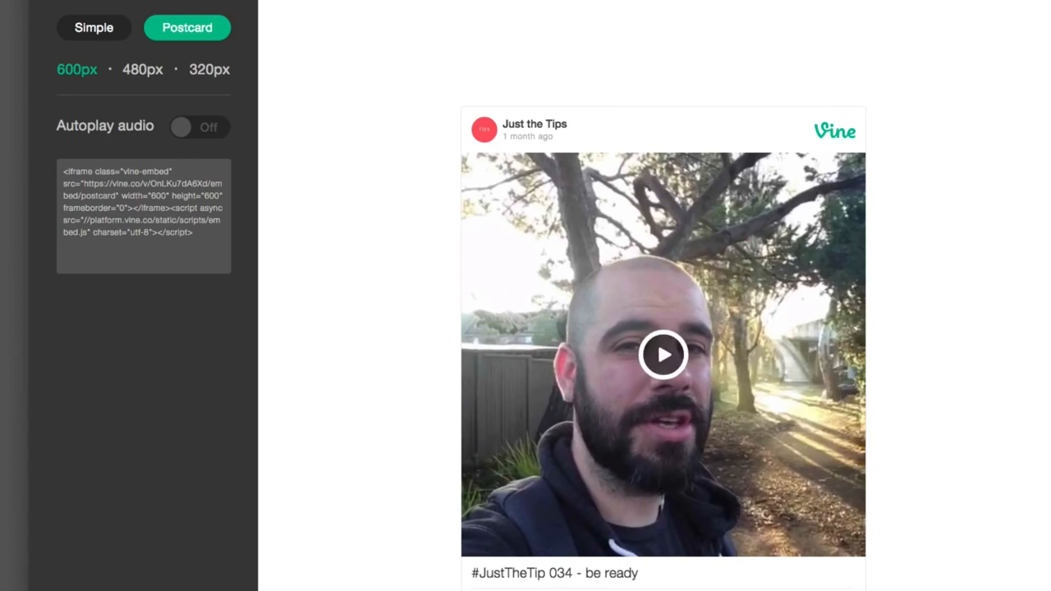
# - Compare the Simple and Postcard embed styles and preview the Postcard at 480px and 320px
pyautogui.click(94, 28)
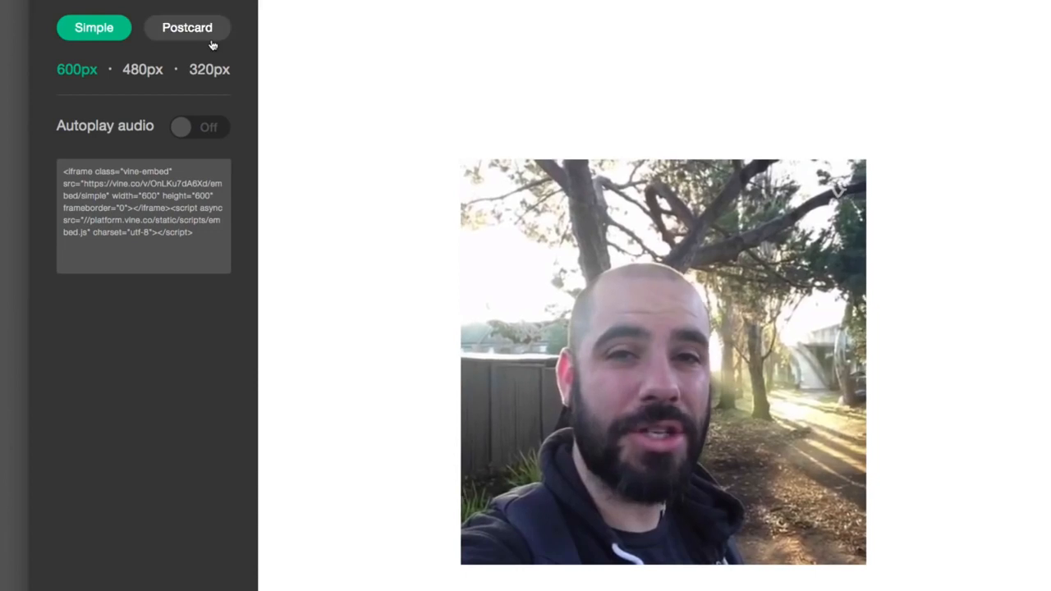
pyautogui.click(205, 32)
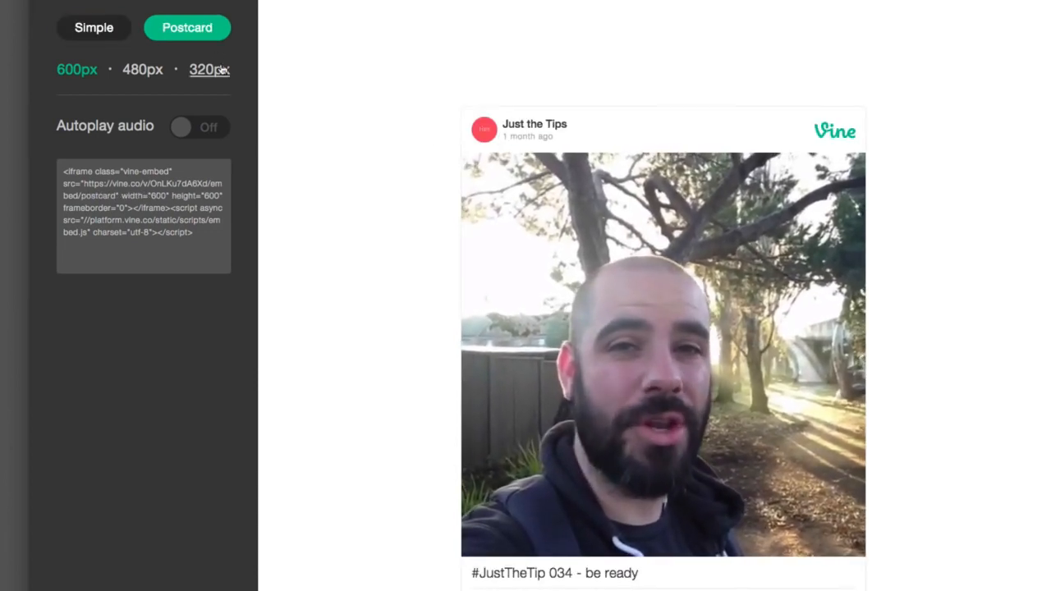
pyautogui.click(142, 68)
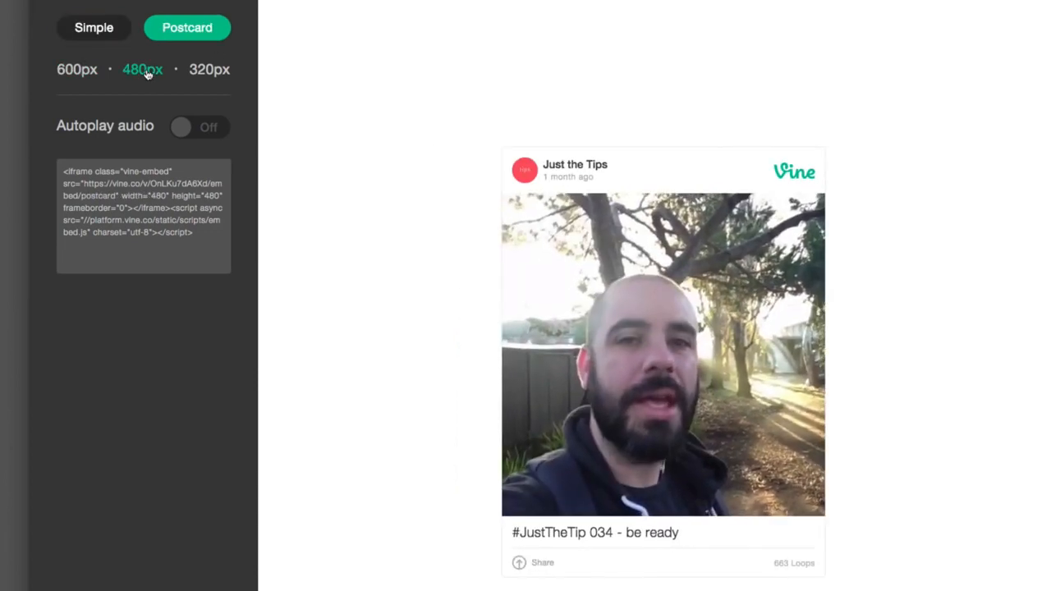
pyautogui.click(195, 69)
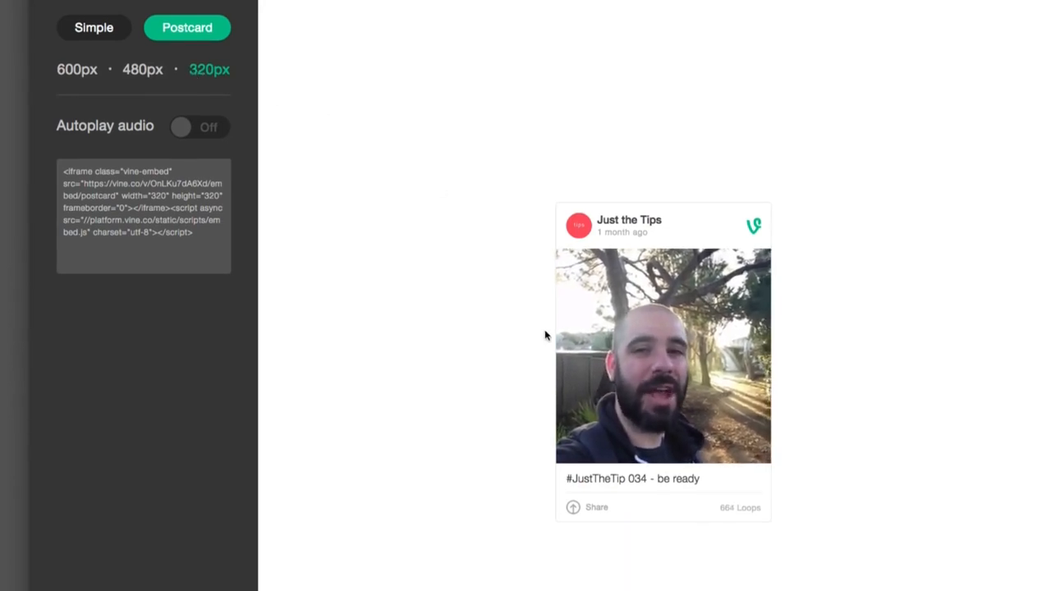
# - Inspect the Vine embed's code and try setting the iframe's width attribute to 300
pyautogui.rightClick(604, 320)
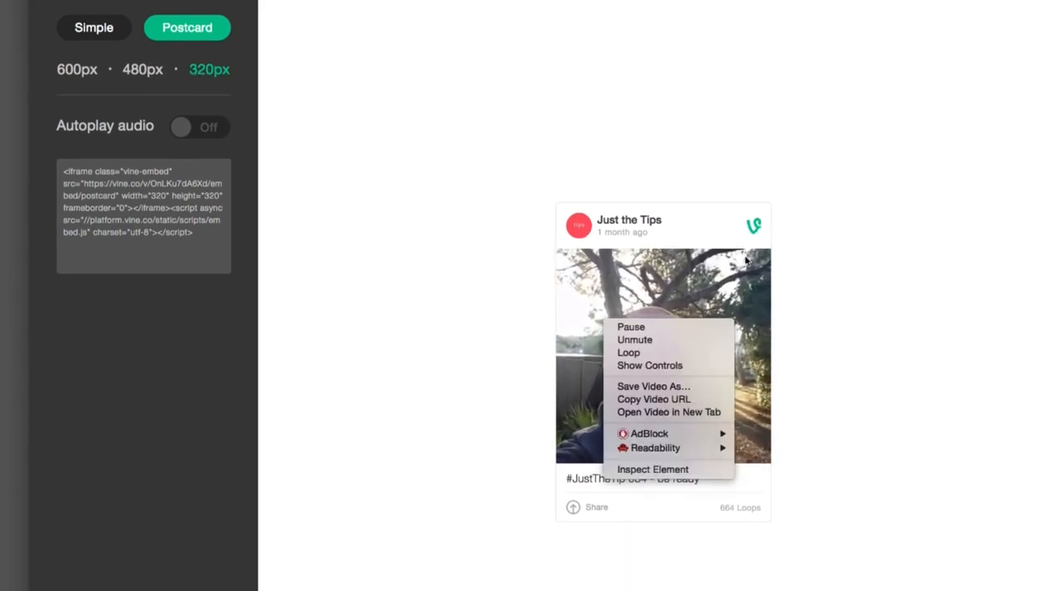
pyautogui.click(673, 470)
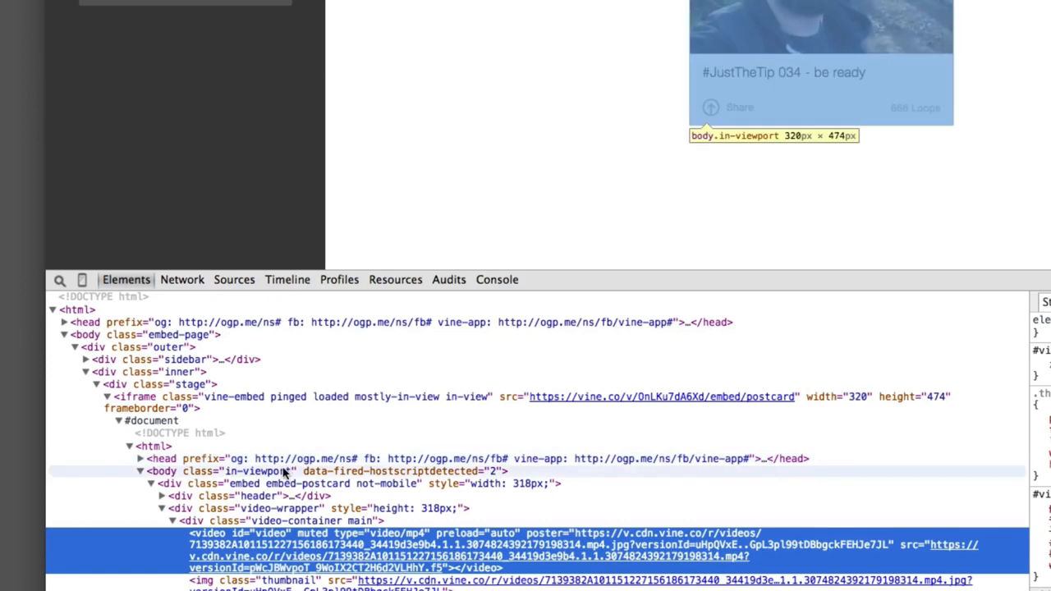
pyautogui.click(285, 473)
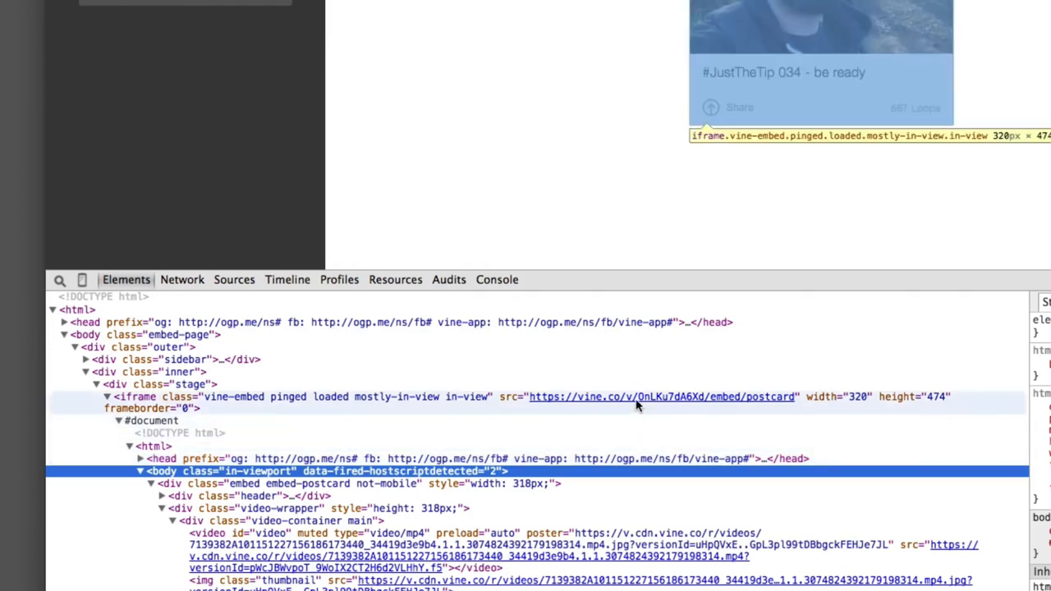
pyautogui.click(538, 402)
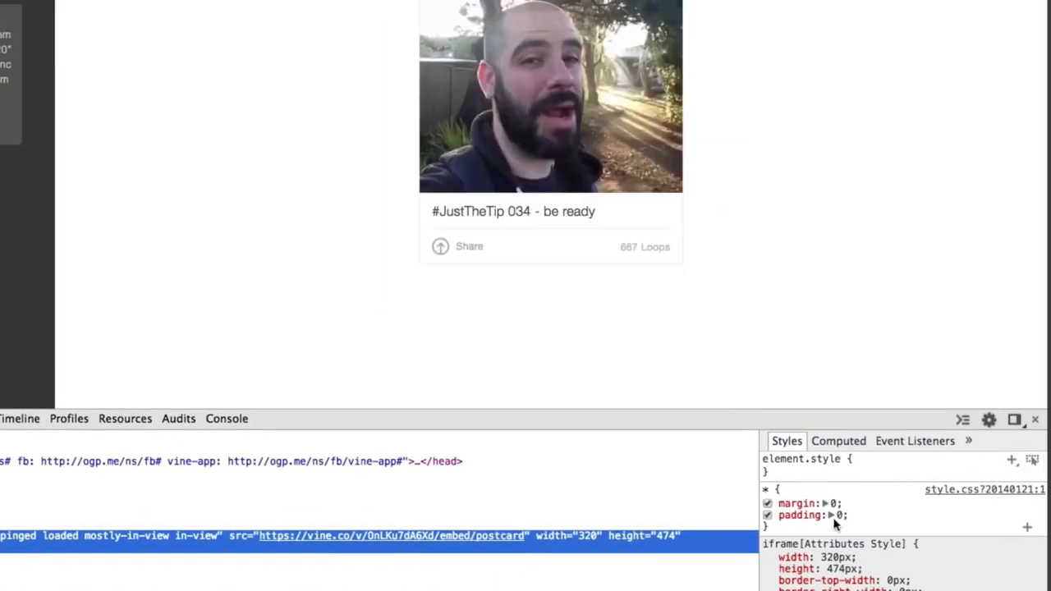
pyautogui.doubleClick(582, 535)
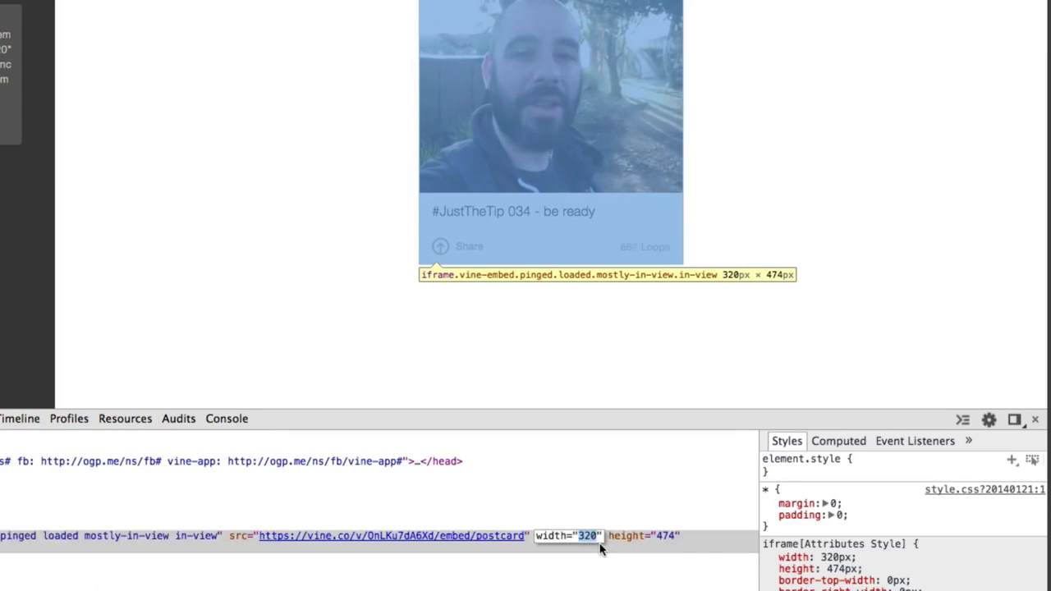
pyautogui.press('BackSpace')
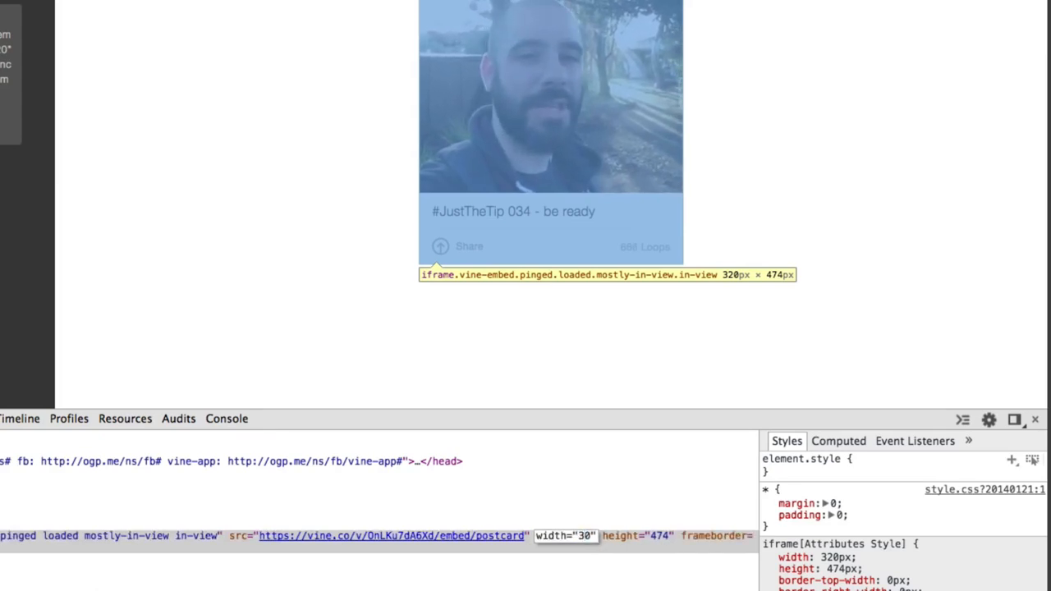
pyautogui.write('0')
pyautogui.press('Return')
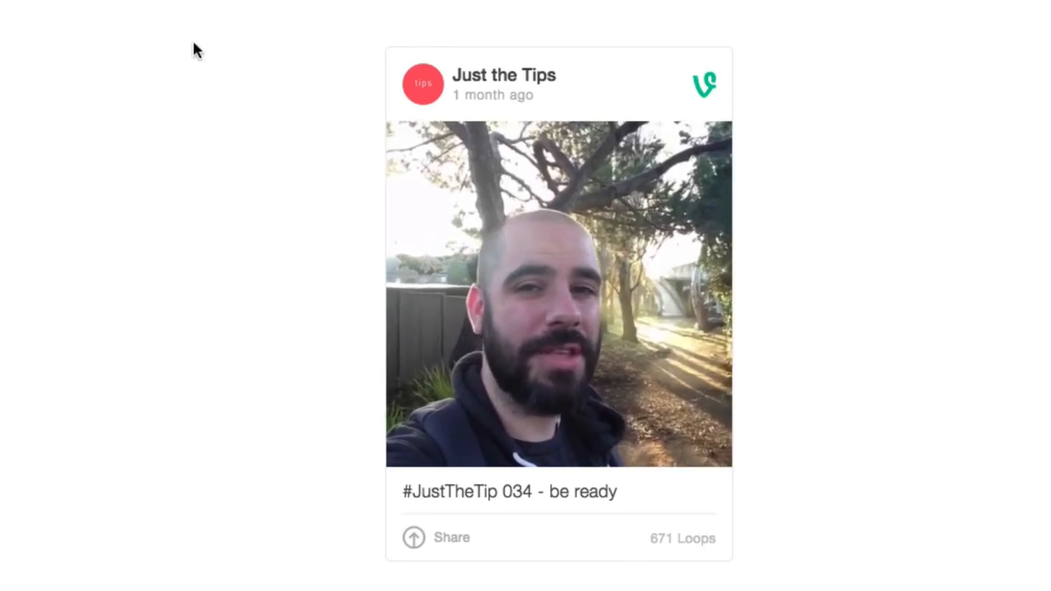
# - Capture a screenshot of the Vine postcard with a small margin around it and preview the saved image
pyautogui.press('super+shift+4')
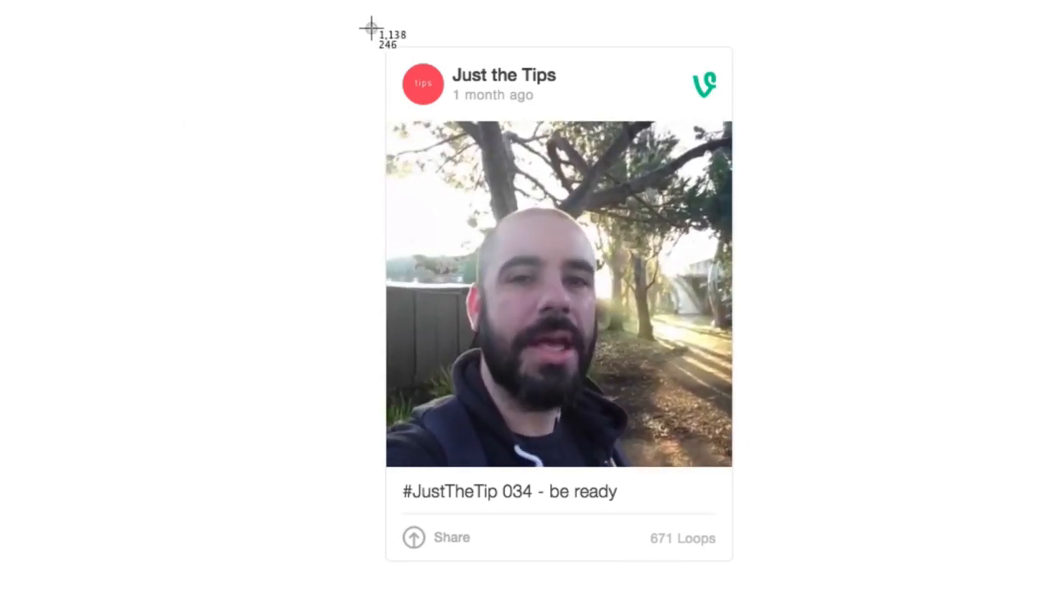
pyautogui.moveTo(371, 28); pyautogui.dragTo(755, 577)
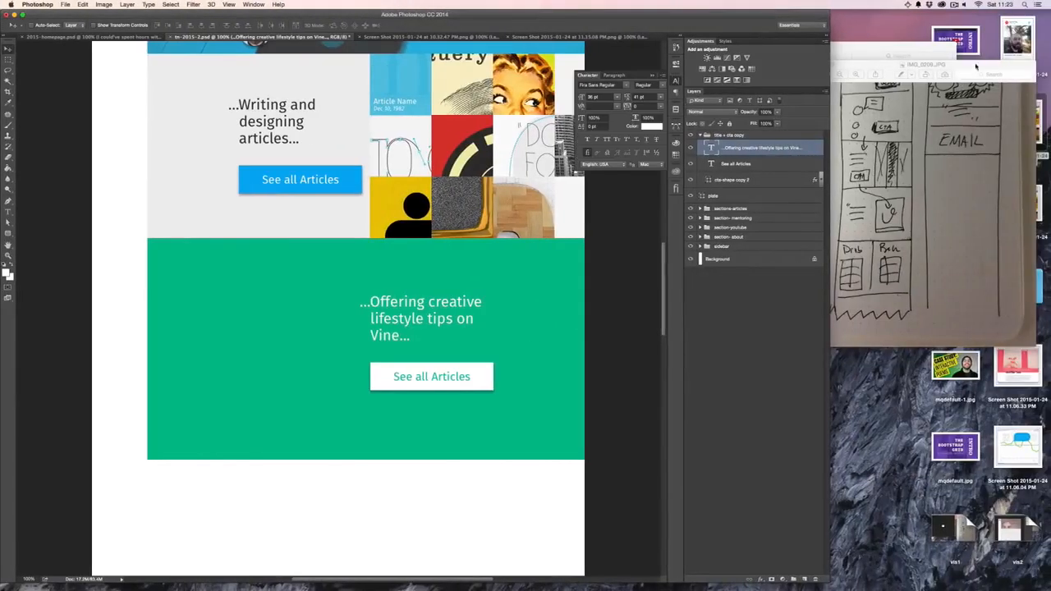
pyautogui.click(1007, 41)
pyautogui.press('space')
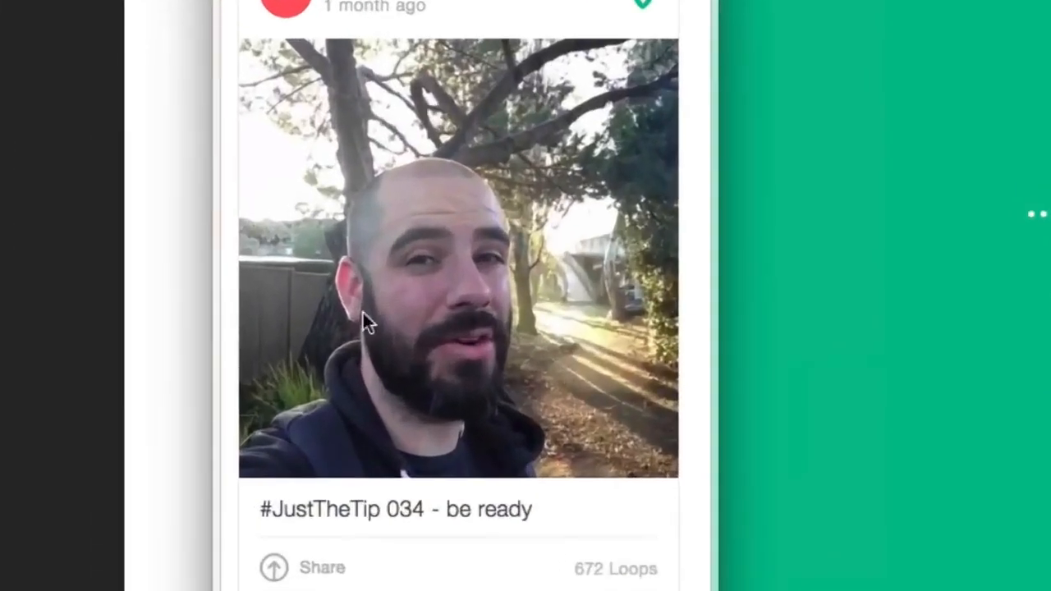
pyautogui.press('space')
pyautogui.press('space')
pyautogui.press('space')
# - Open the captured Vine postcard screenshot from the desktop in Photoshop
pyautogui.moveTo(1008, 36); pyautogui.dragTo(498, 562)
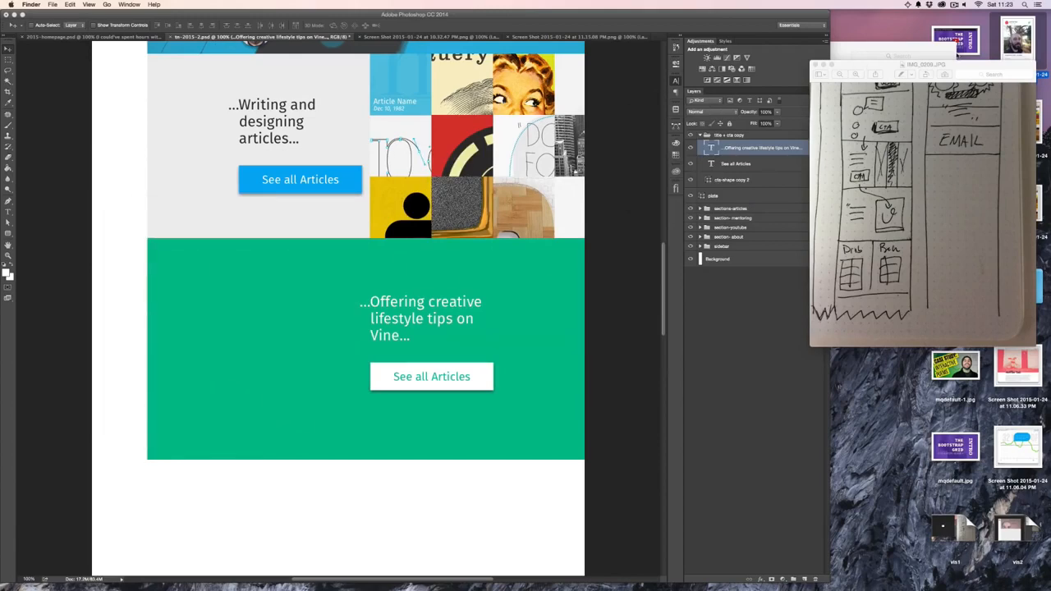
pyautogui.press('super+plus')
pyautogui.press('super+plus')
pyautogui.press('super+plus')
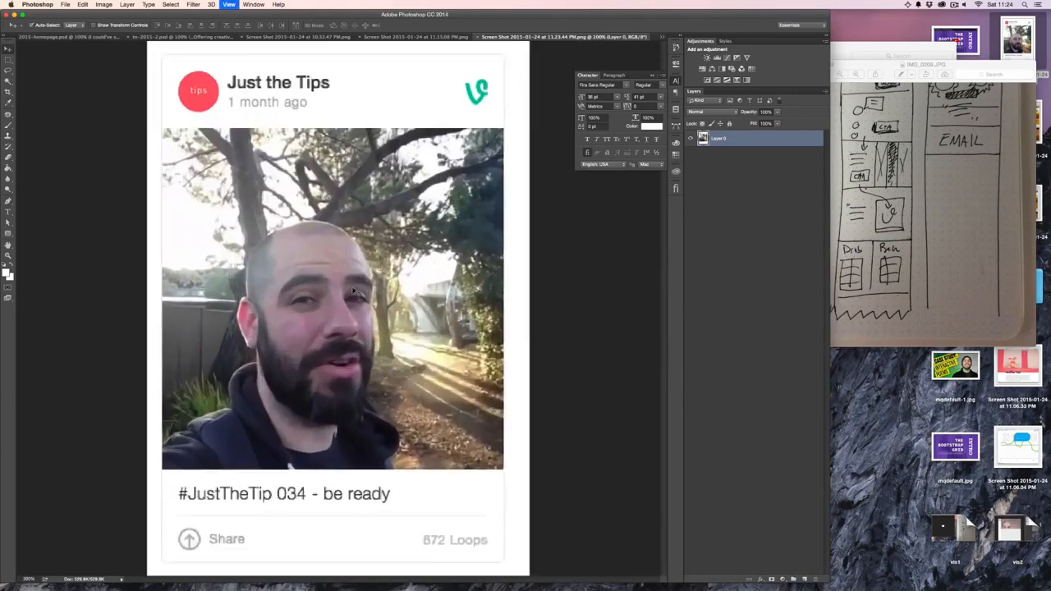
# - Select the postcard along its border, about 320 by 475 px, and crop the screenshot to it
pyautogui.moveTo(189, 107); pyautogui.dragTo(443, 328)
pyautogui.moveTo(303, 173); pyautogui.dragTo(300, 289)
pyautogui.hscroll(2, 301, 290)
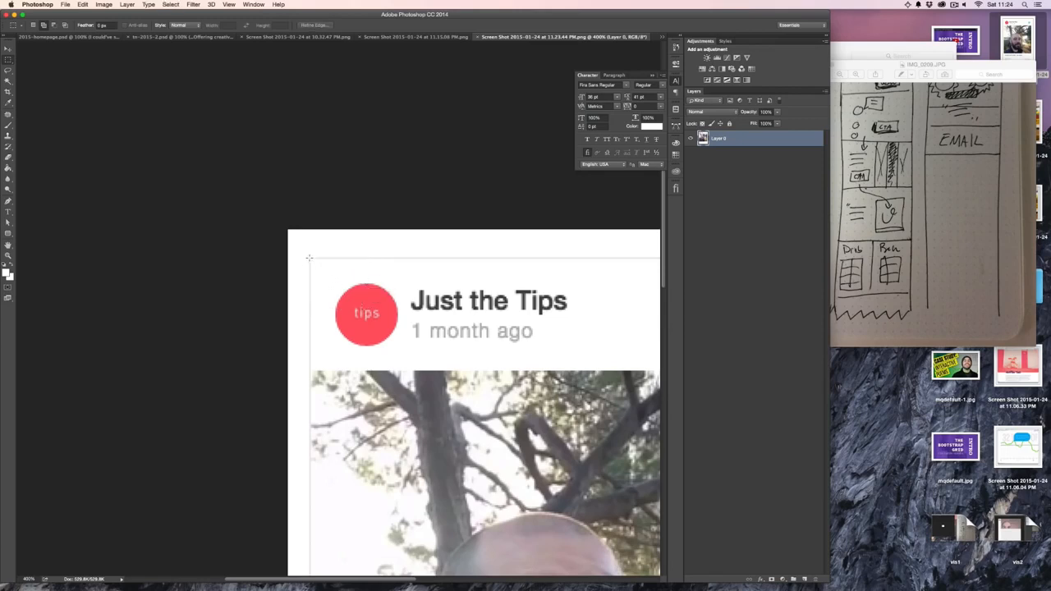
pyautogui.moveTo(425, 388); pyautogui.dragTo(140, 341)
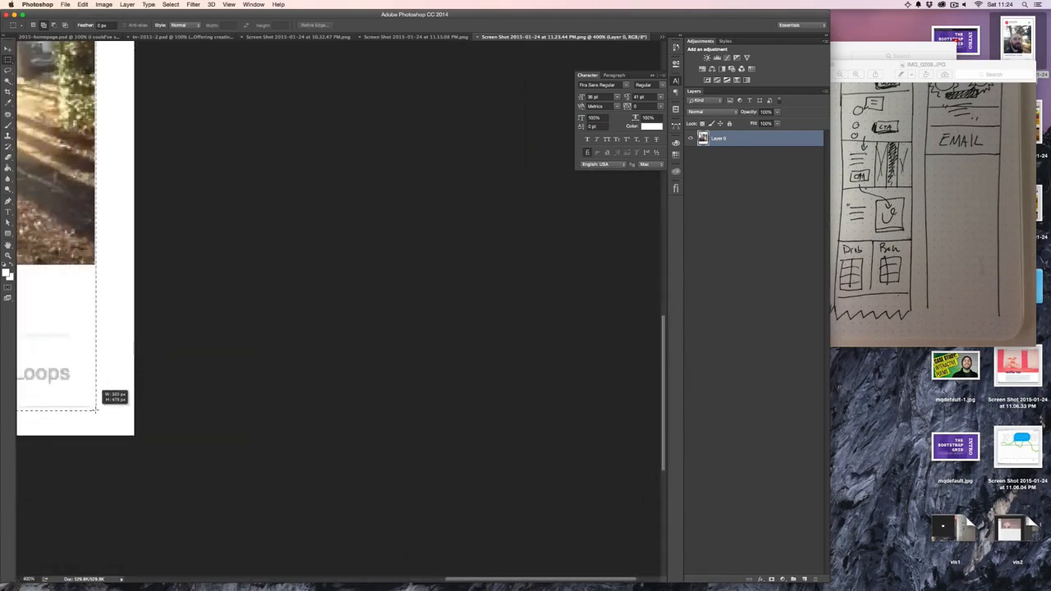
pyautogui.hscroll(-10, 233, 345)
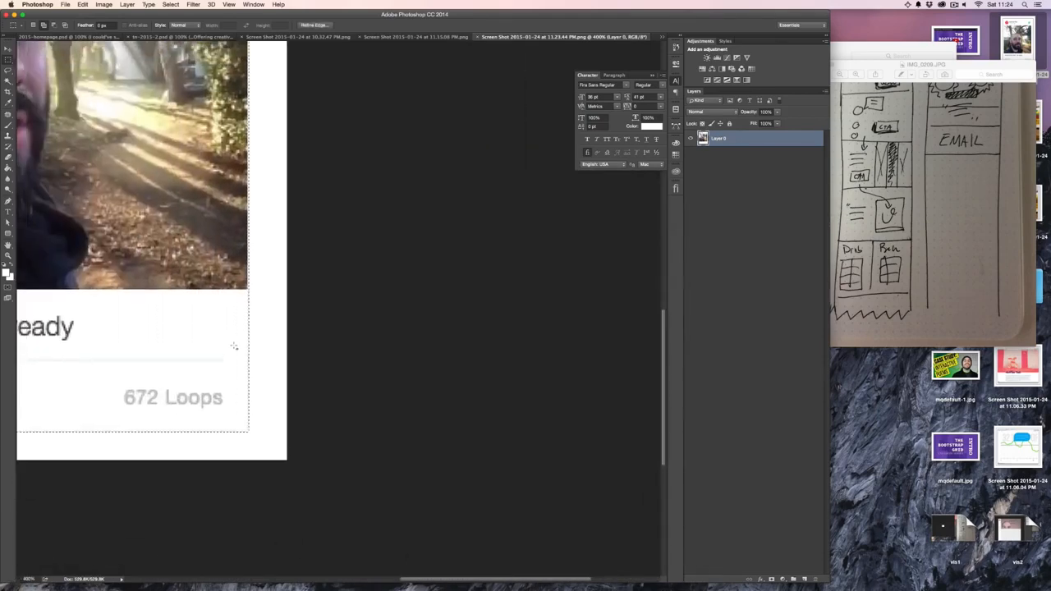
pyautogui.scroll(3, 234, 345)
pyautogui.scroll(-4, 234, 345)
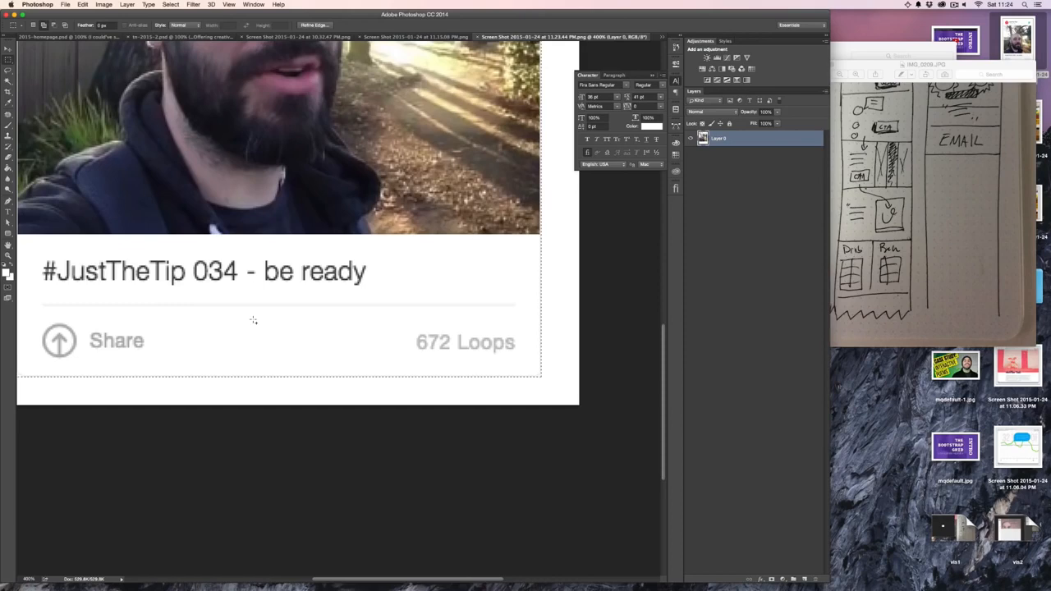
pyautogui.press('c')
pyautogui.press('Return')
pyautogui.press('Return')
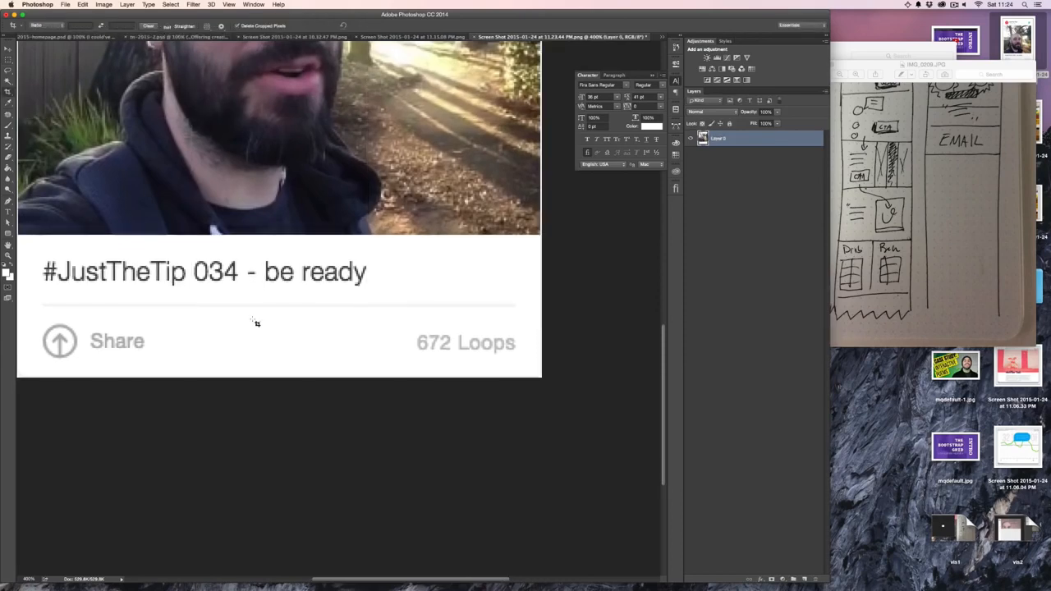
# - Bring the cropped postcard into the tn-2015-2.psd mockup and place it on the green plate beside the heading
pyautogui.press('super+minus')
pyautogui.press('super+minus')
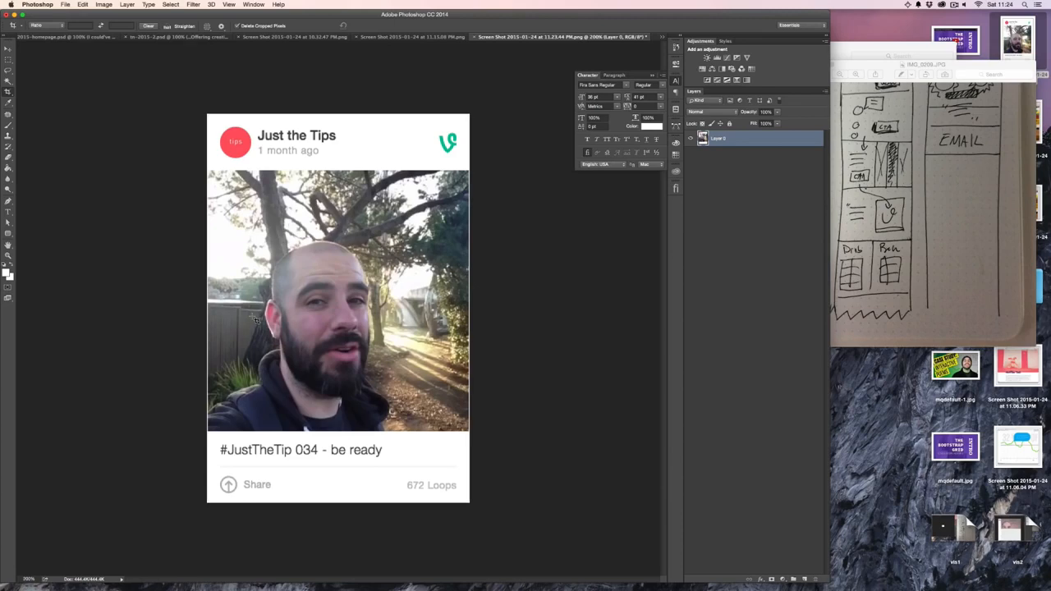
pyautogui.moveTo(299, 160); pyautogui.dragTo(261, 321)
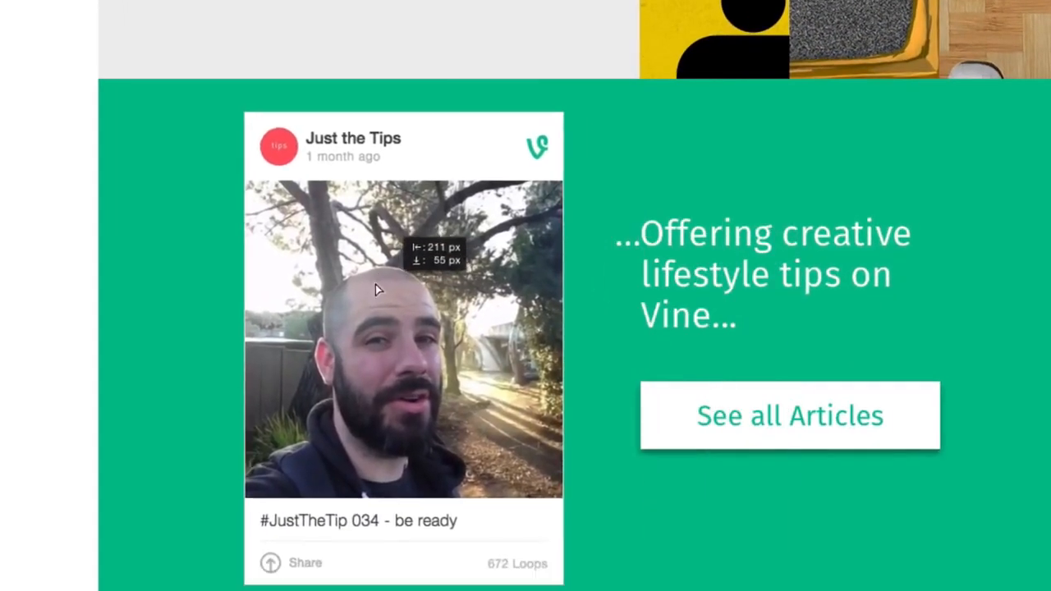
pyautogui.moveTo(375, 284); pyautogui.dragTo(357, 278)
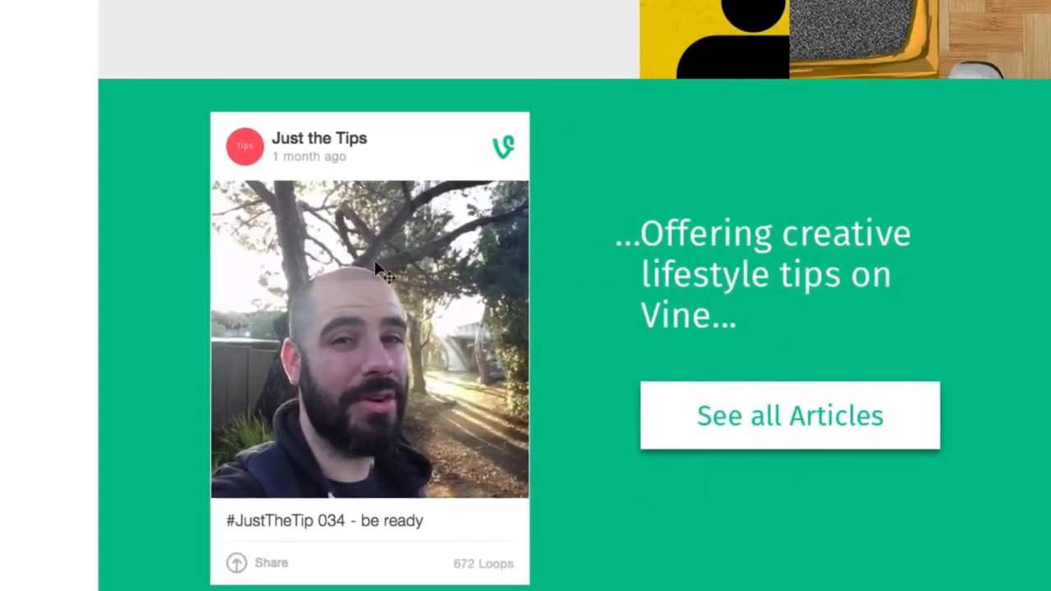
# - Show the guides and move the postcard about 91 px right so its right edge meets the column guide
pyautogui.hotkey('ctrl', ';')
pyautogui.moveTo(376, 276); pyautogui.dragTo(467, 273)
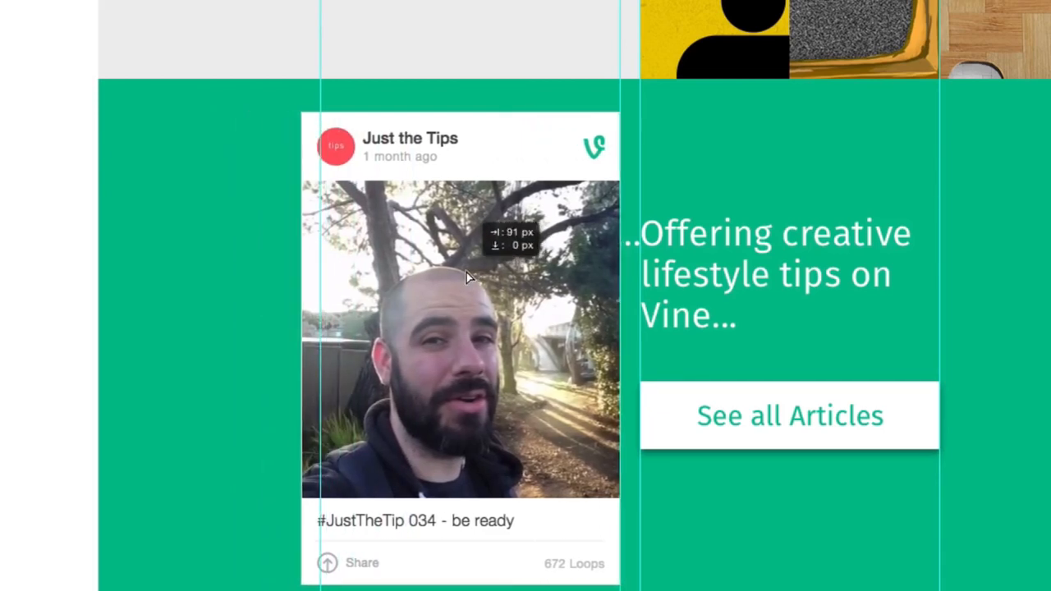
pyautogui.moveTo(466, 278); pyautogui.dragTo(468, 276)
# - Scale the postcard down proportionally to fit between the column guides and nudge it down 10 px
pyautogui.hotkey('ctrl', 't')
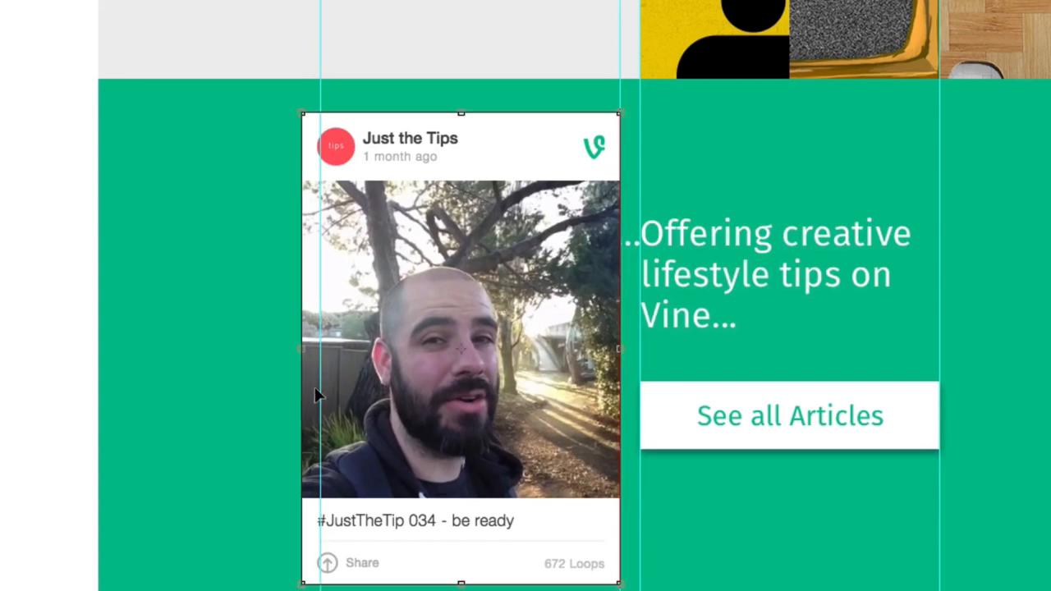
pyautogui.moveTo(301, 584); pyautogui.dragTo(330, 563)
pyautogui.press('Return')
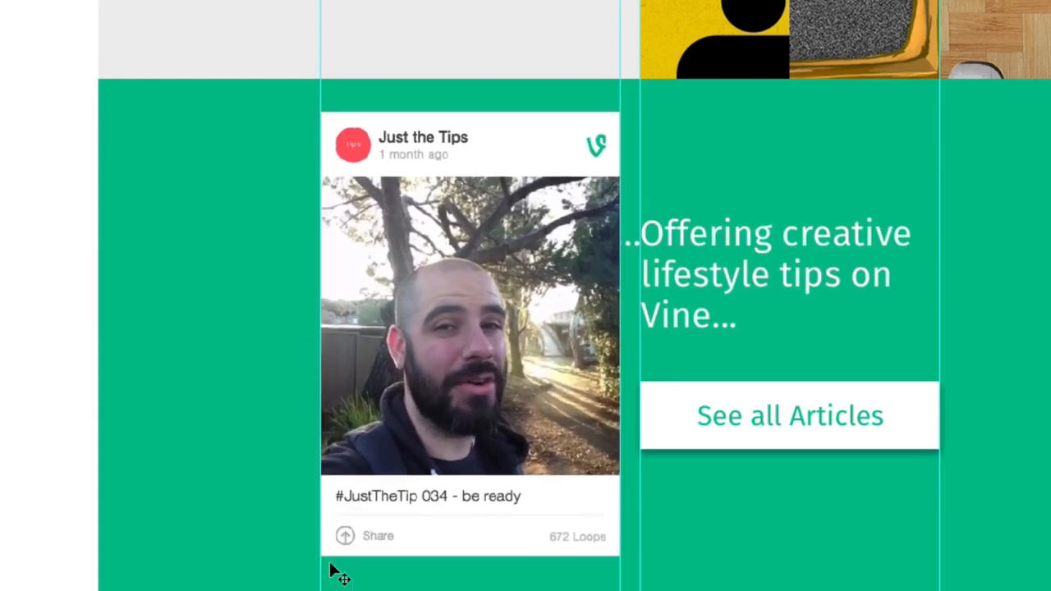
pyautogui.hotkey('shift', 'Down')
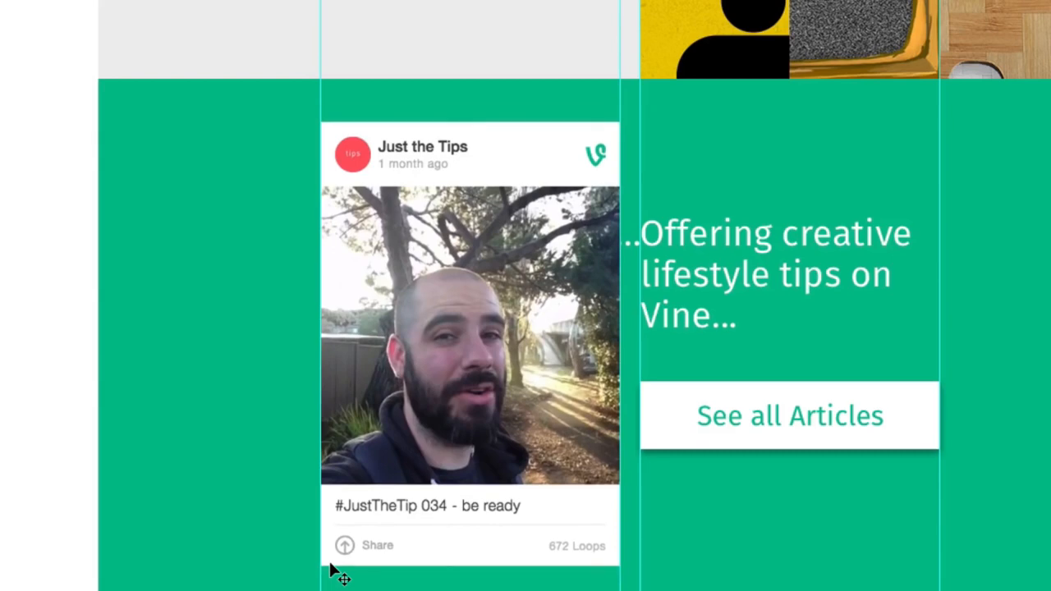
# - Align the postcard's left edge exactly with the column guide at its upper corner
pyautogui.hotkey('ctrl', '+')
pyautogui.hotkey('ctrl', '+')
pyautogui.hotkey('ctrl', '+')
pyautogui.scroll(5, 617, 134)
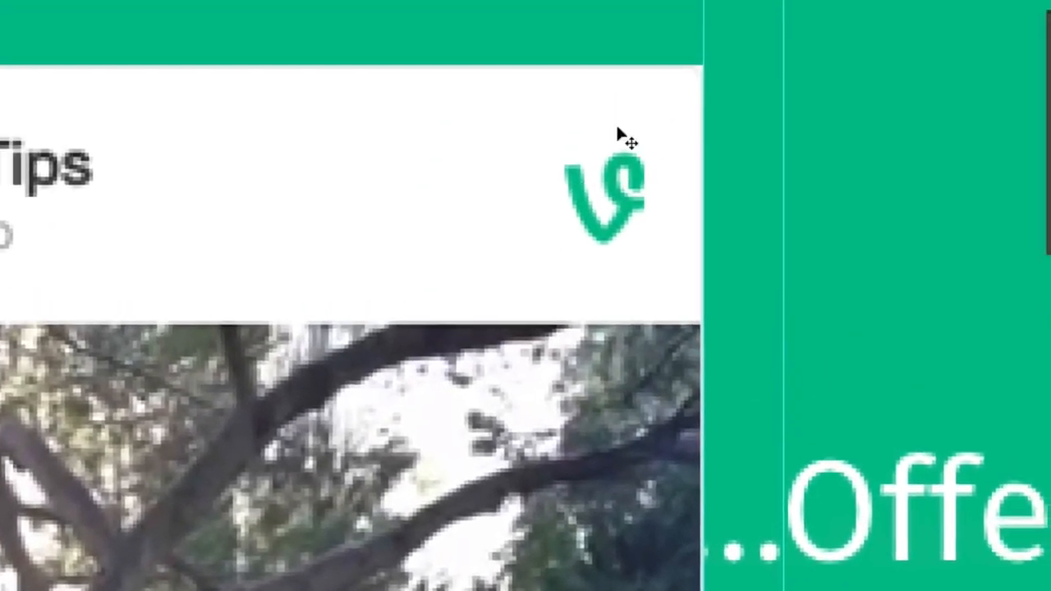
pyautogui.hscroll(-5, 632, 107)
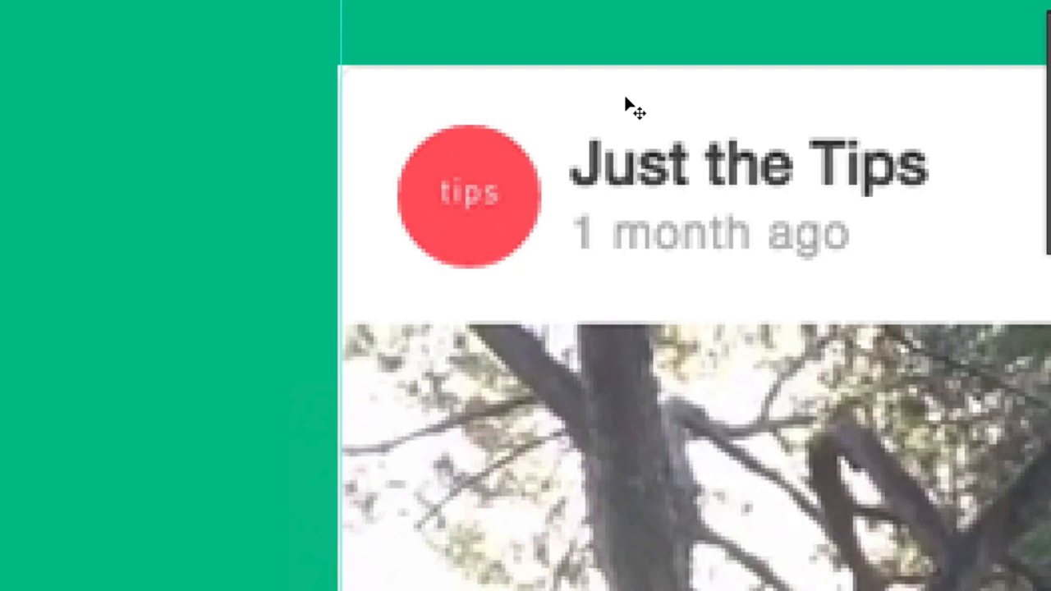
pyautogui.hotkey('ctrl', '+')
pyautogui.hotkey('ctrl', '+')
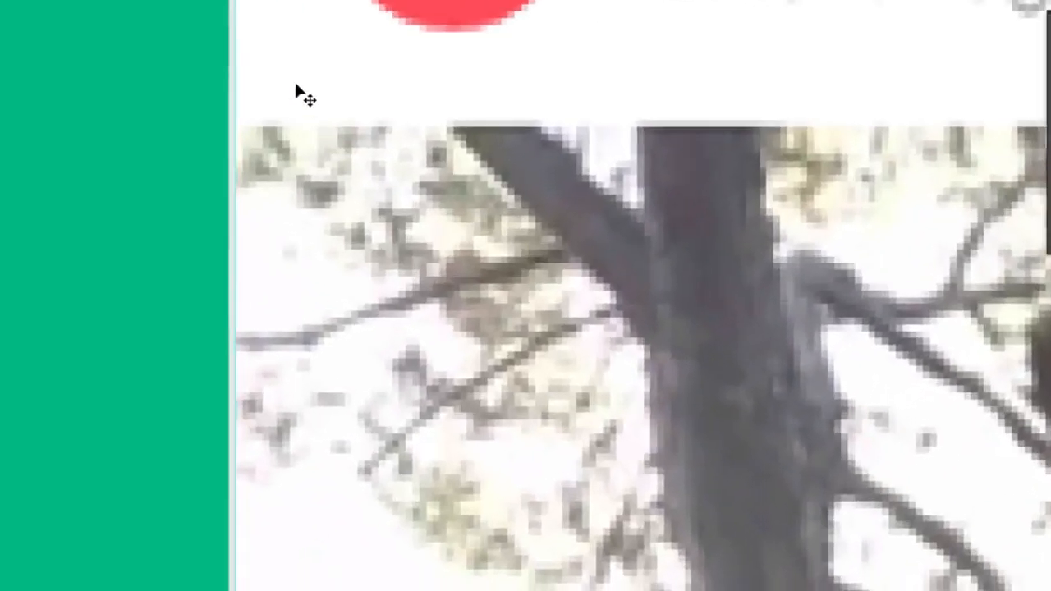
pyautogui.moveTo(297, 85); pyautogui.dragTo(387, 359)
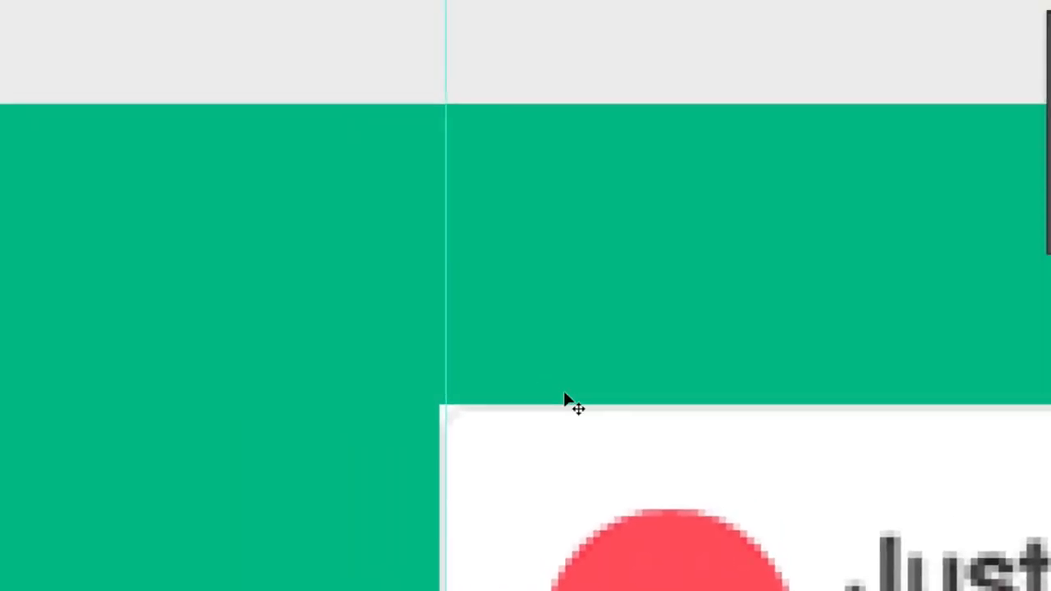
pyautogui.moveTo(440, 428); pyautogui.dragTo(446, 436)
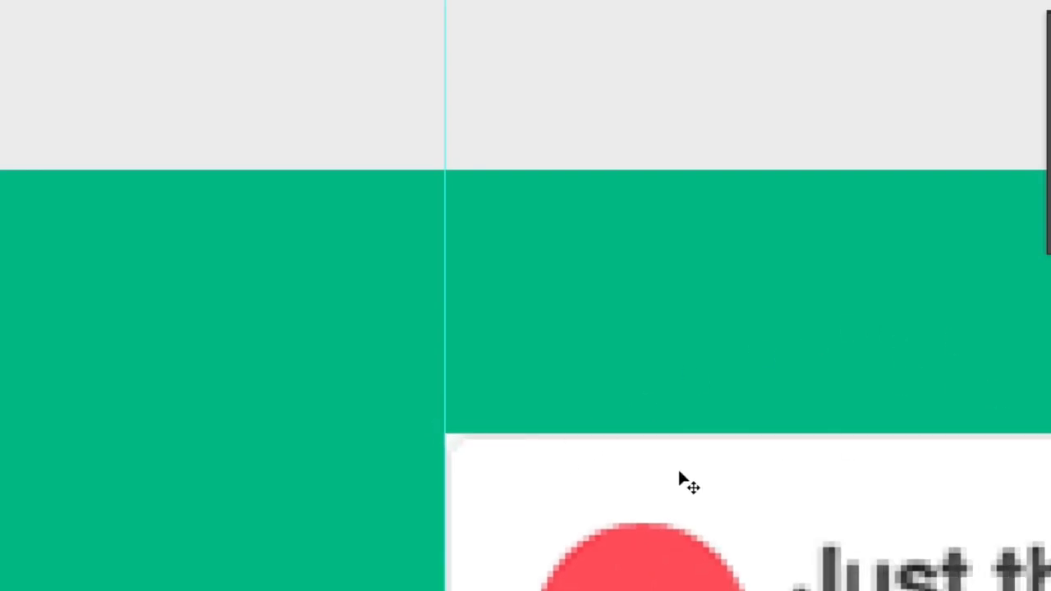
# - Create a white 100 by 100 px rounded rectangle with all four corner radii set to 3 px
pyautogui.hotkey('shift', 'u')
pyautogui.hotkey('shift', 'u')
pyautogui.hotkey('shift', 'u')
pyautogui.hotkey('shift', 'u')
pyautogui.hotkey('shift', 'u')
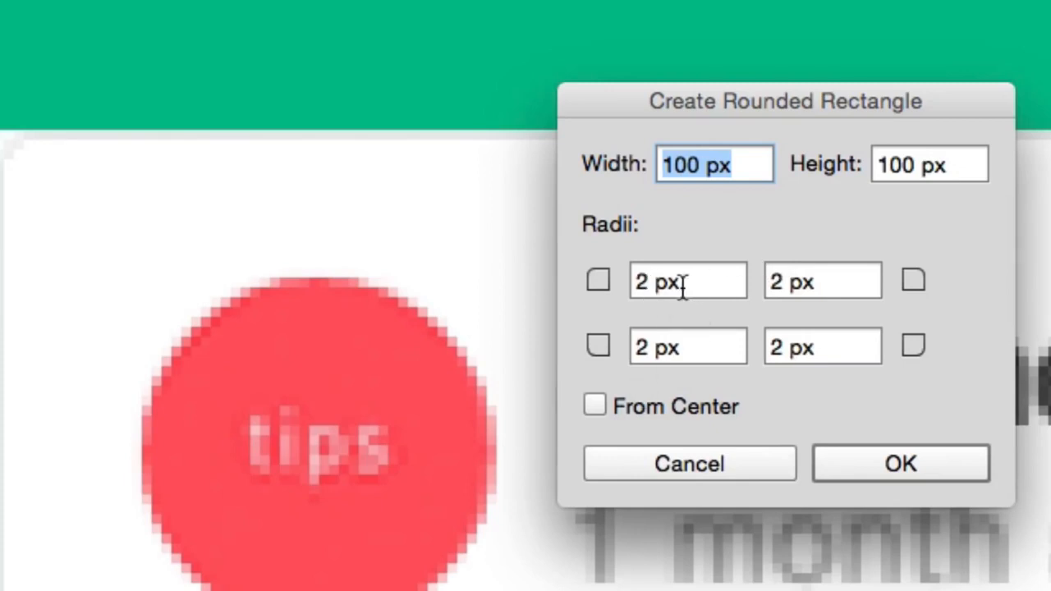
pyautogui.click(681, 285)
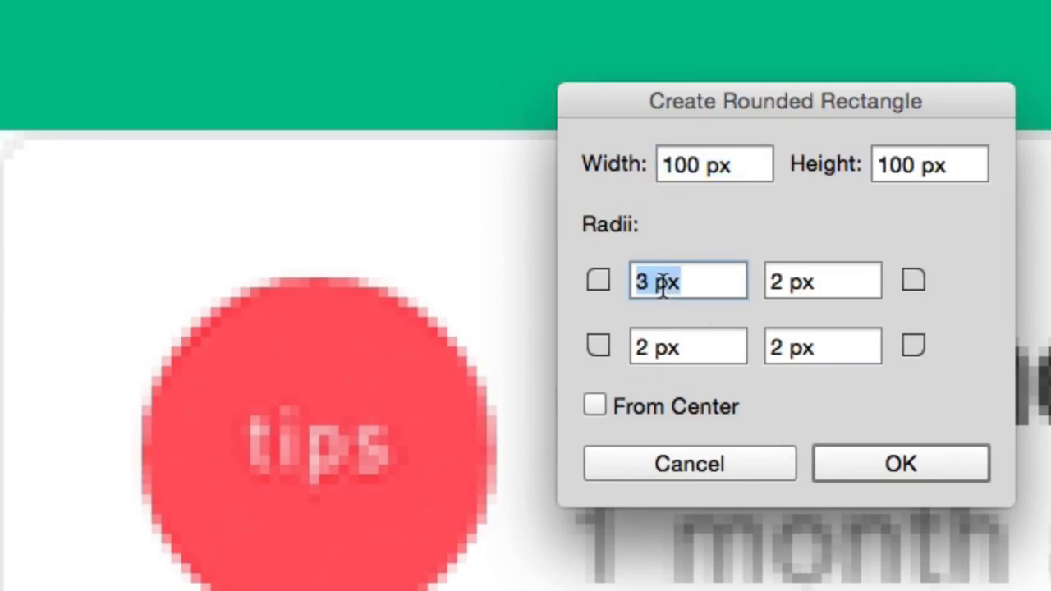
pyautogui.press('Tab')
pyautogui.press('Tab')
pyautogui.hotkey('shift', 'Tab')
pyautogui.press('Up')
pyautogui.press('Tab')
pyautogui.press('Tab')
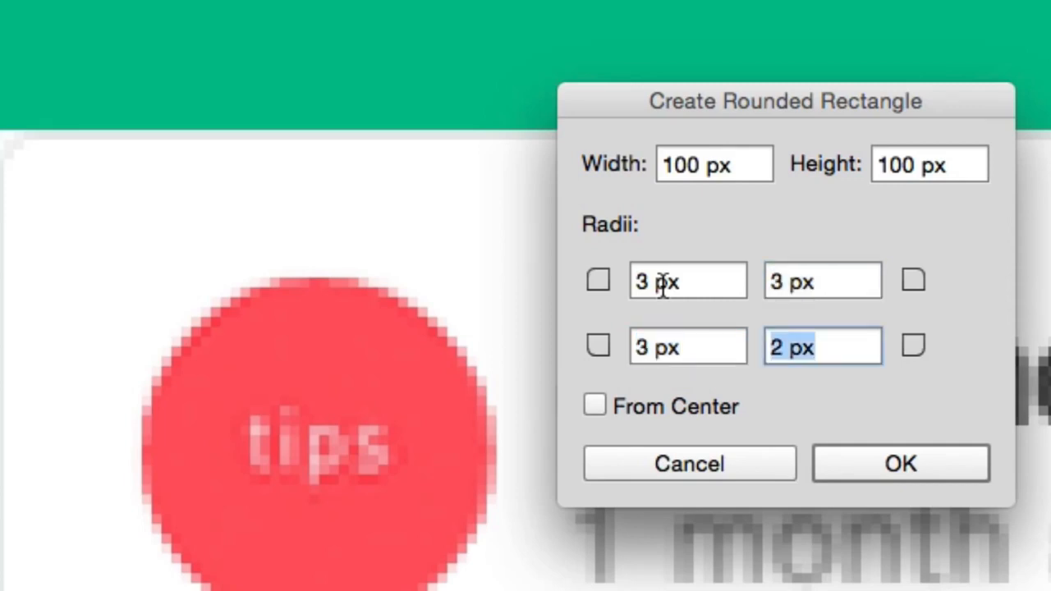
pyautogui.press('Return')
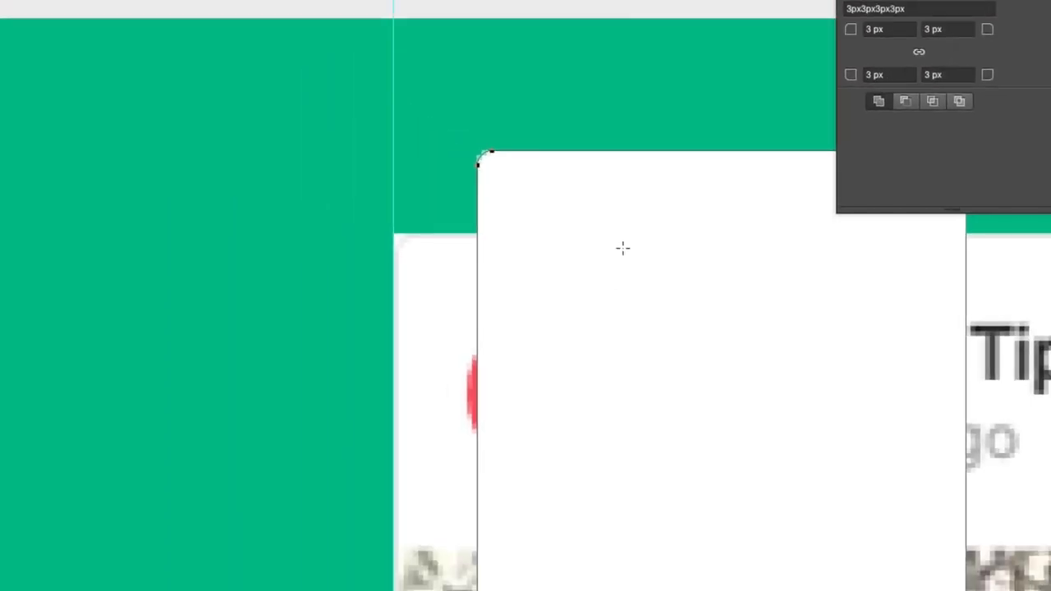
# - Move the rounded rectangle onto the postcard's upper-left corner, flush with the column guide and the postcard's top edge
pyautogui.press('v')
pyautogui.moveTo(617, 219); pyautogui.dragTo(535, 300)
pyautogui.press('super+minus')
pyautogui.press('super+minus')
pyautogui.press('z')
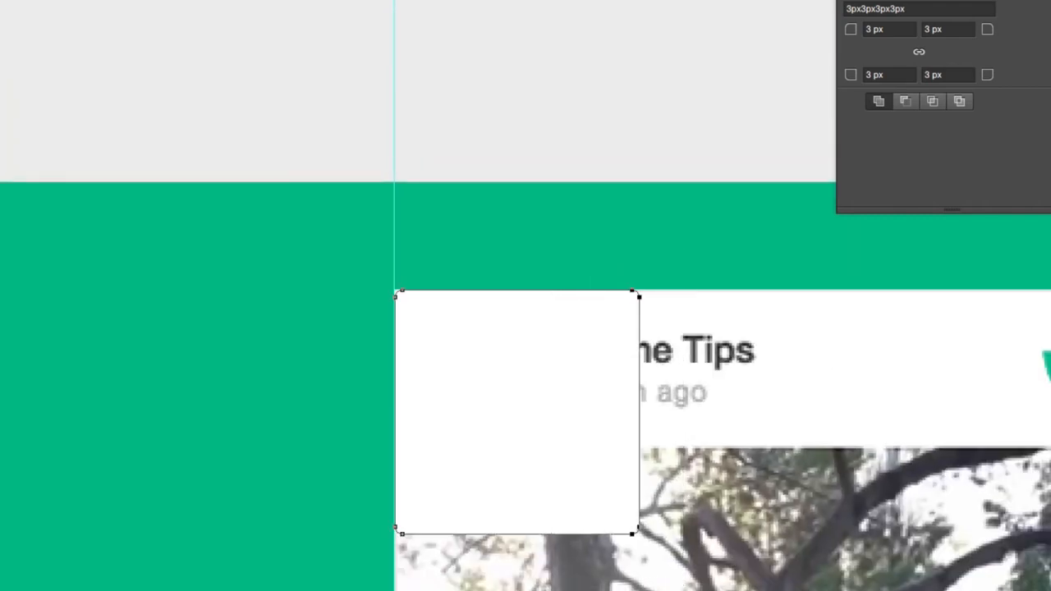
# - Stretch the rounded rectangle to the right column guide and down to the postcard's lower edge, keeping the corners undistorted
pyautogui.hscroll(10, 621, 370)
pyautogui.hotkey('shift', 'Right')
pyautogui.hotkey('shift', 'Right')
pyautogui.hotkey('shift', 'Right')
pyautogui.hotkey('shift', 'Right')
pyautogui.hotkey('shift', 'Right')
pyautogui.hotkey('shift', 'Right')
pyautogui.hotkey('shift', 'Right')
pyautogui.hotkey('shift', 'Right')
pyautogui.hotkey('shift', 'Right')
pyautogui.hotkey('shift', 'Right')
pyautogui.hotkey('shift', 'Right')
pyautogui.hotkey('shift', 'Right')
pyautogui.hotkey('shift', 'Right')
pyautogui.hotkey('shift', 'Right')
pyautogui.hotkey('shift', 'Right')
pyautogui.hotkey('shift', 'Right')
pyautogui.hotkey('shift', 'Right')
pyautogui.hotkey('shift', 'Right')
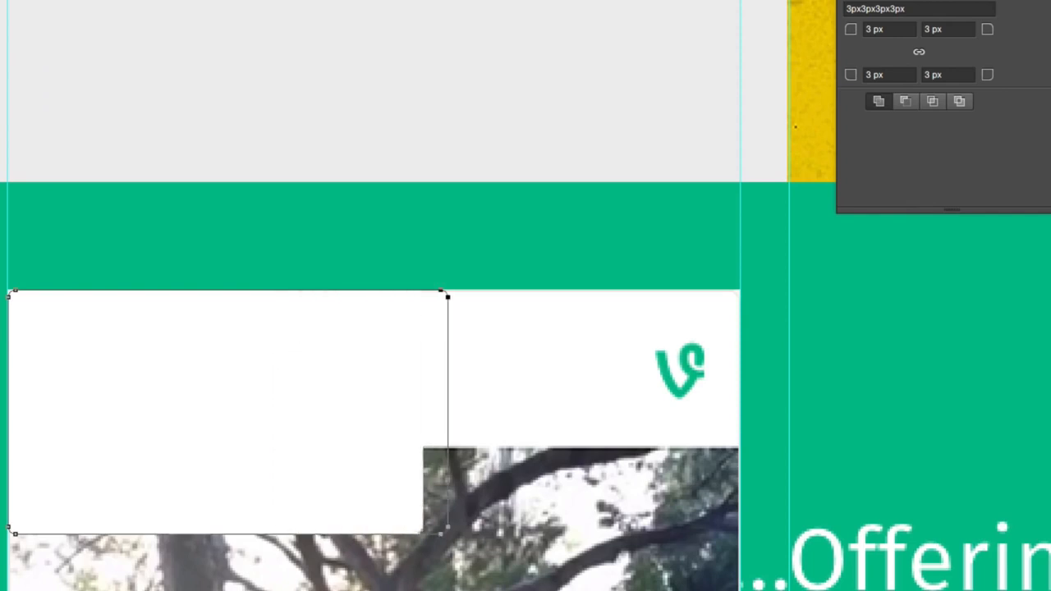
pyautogui.hotkey('shift', 'Right')
pyautogui.hotkey('shift', 'Right')
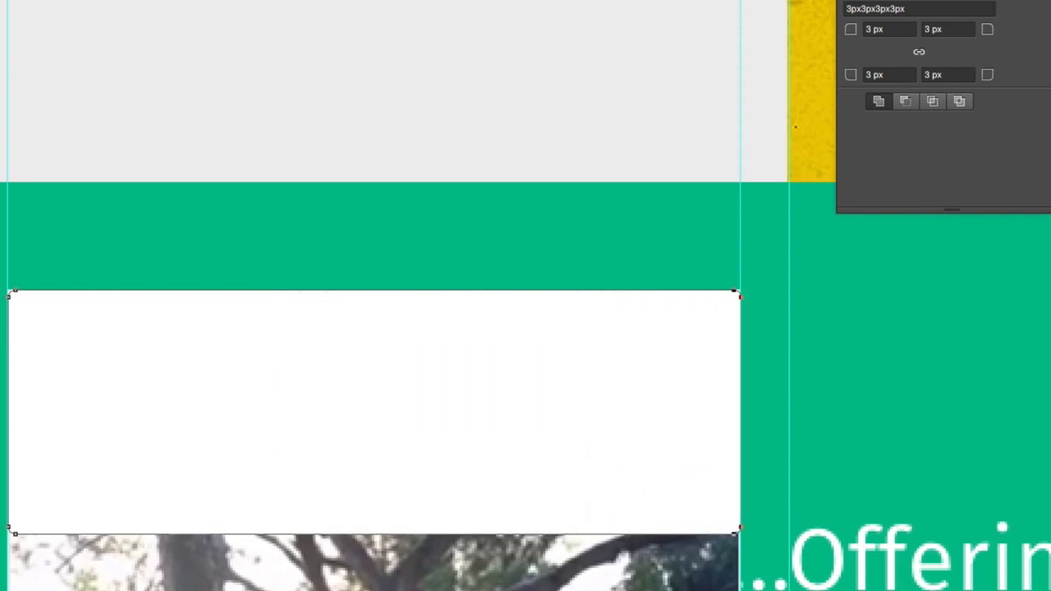
pyautogui.moveTo(739, 497); pyautogui.dragTo(98, 586)
pyautogui.scroll(-6, 374, 295)
pyautogui.press('Return')
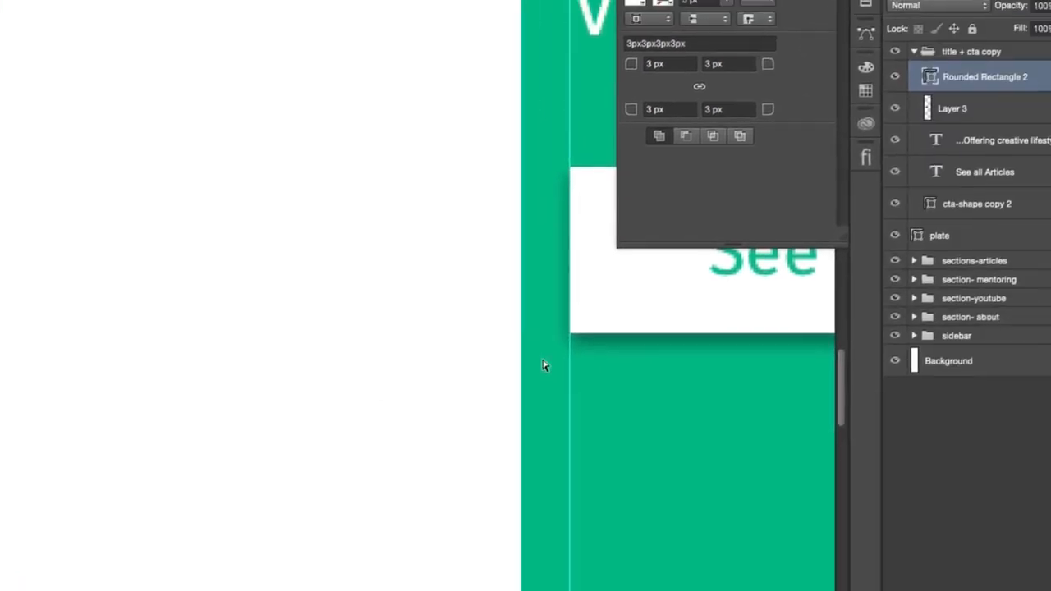
# - Place the Rounded Rectangle 2 layer beneath the postcard's Layer 3 and clip the postcard to it
pyautogui.hotkey('ctrl', '[')
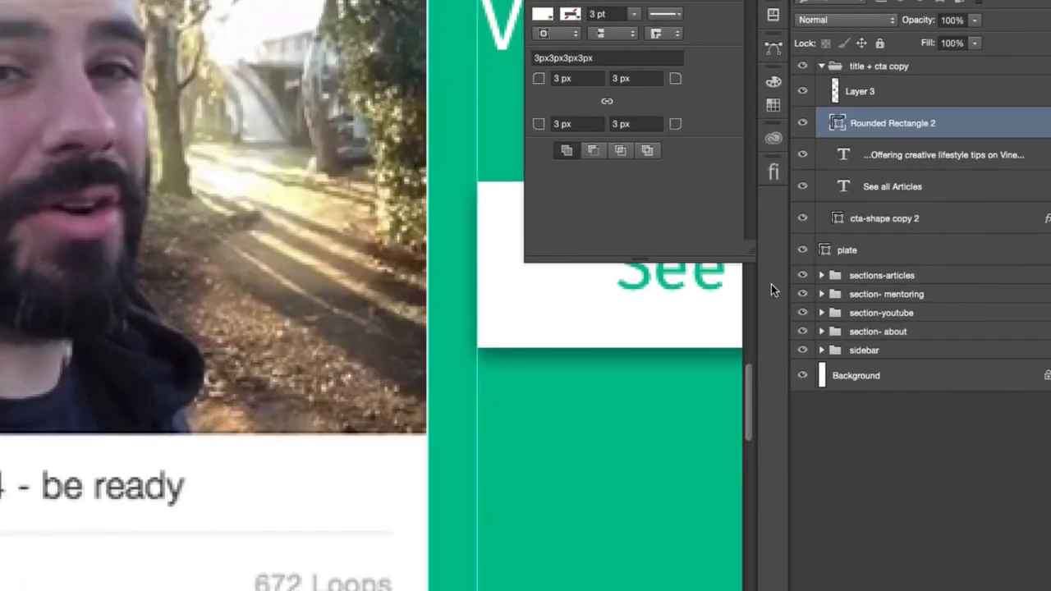
pyautogui.keyDown('alt'); pyautogui.click(944, 100); pyautogui.keyUp('alt')
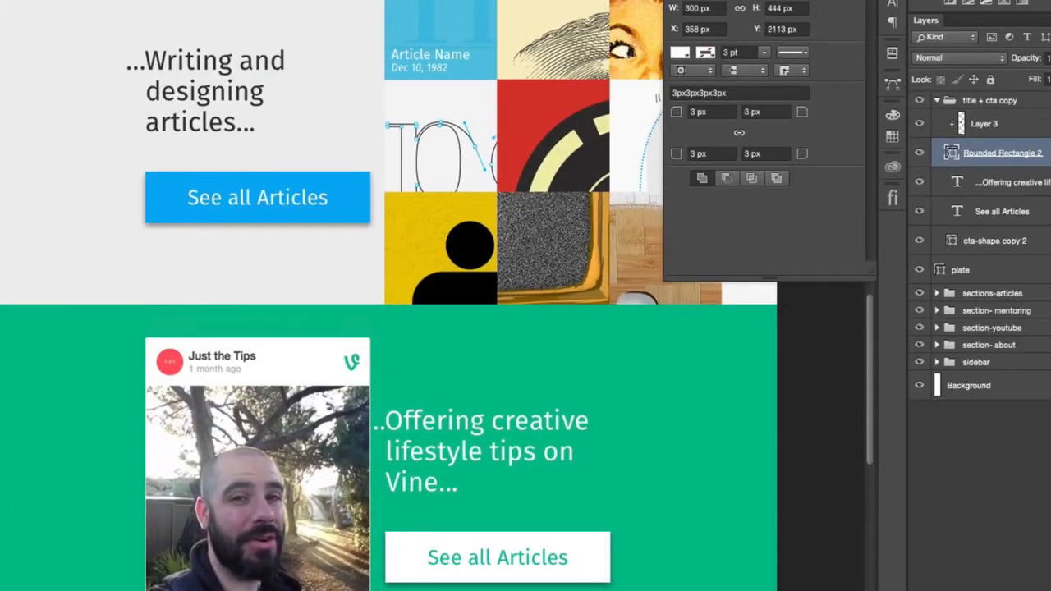
pyautogui.click(870, 2)
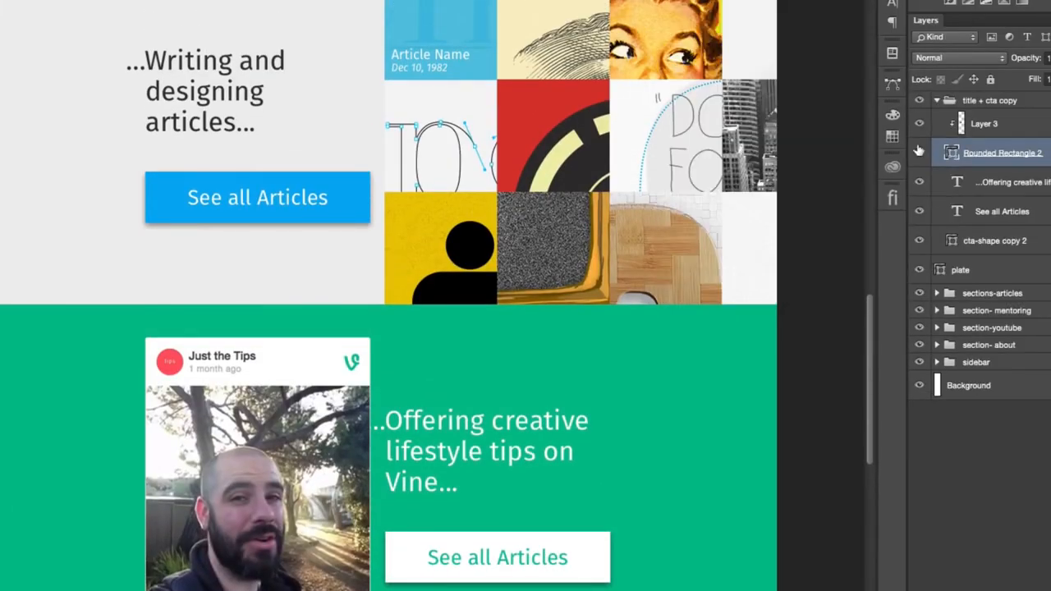
# - Add a Drop Shadow layer style to the rounded rectangle behind the postcard
pyautogui.doubleClick(1047, 153)
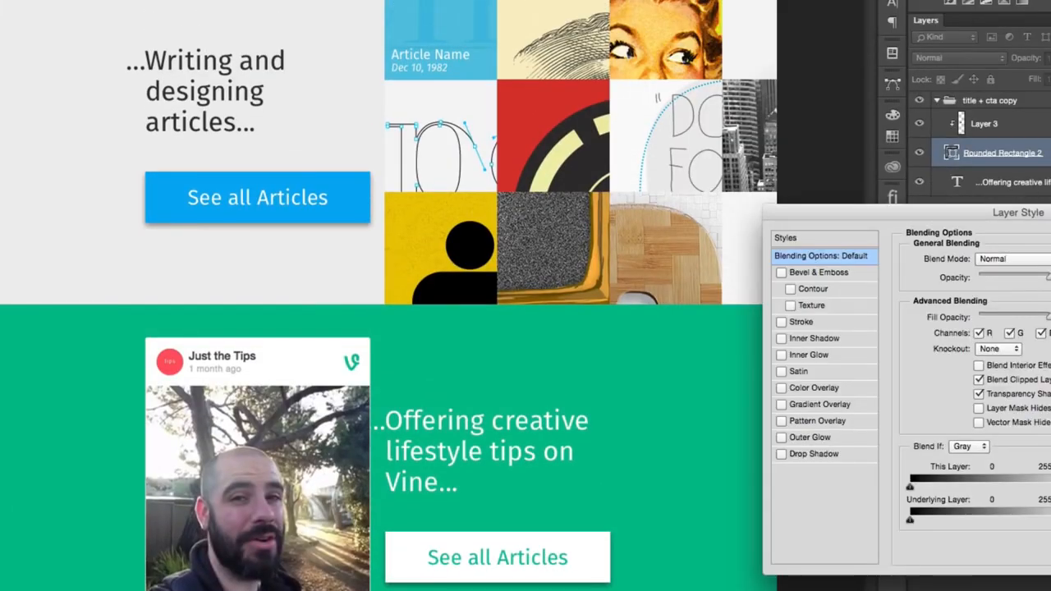
pyautogui.click(854, 456)
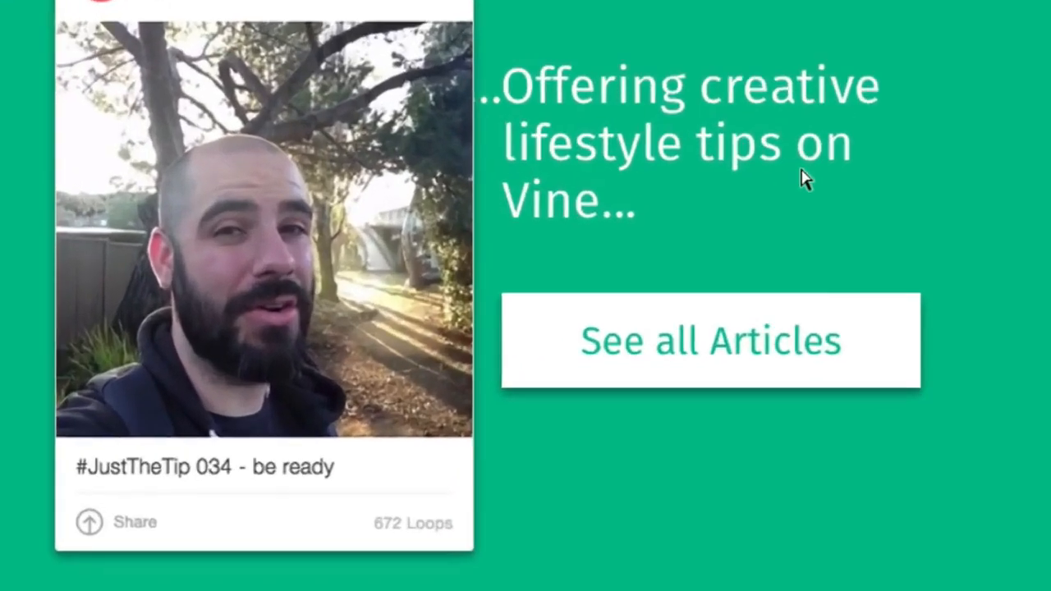
pyautogui.scroll(5, 826, 145)
pyautogui.scroll(5, 826, 145)
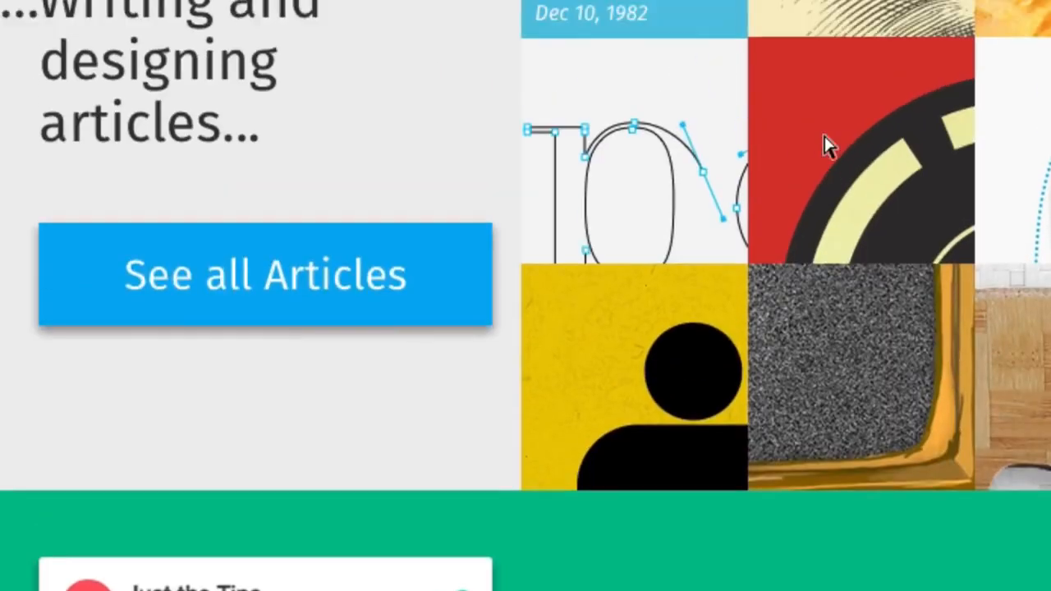
# - Examine the Vine section of the finished reference design with and without guides, comparing postcard, heading and button alignment
pyautogui.scroll(-4, 826, 145)
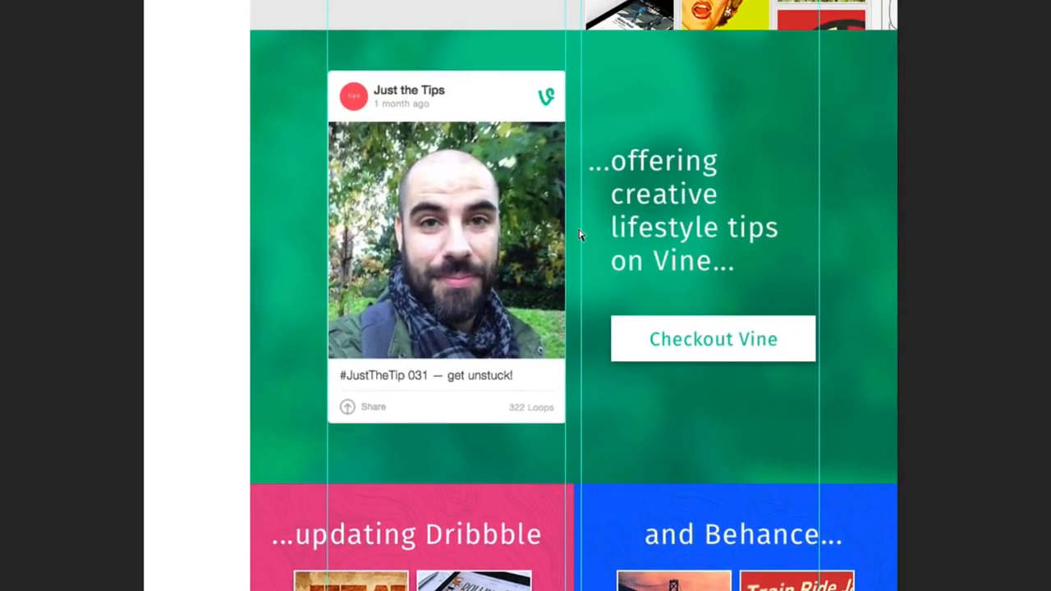
pyautogui.hotkey('ctrl', ';')
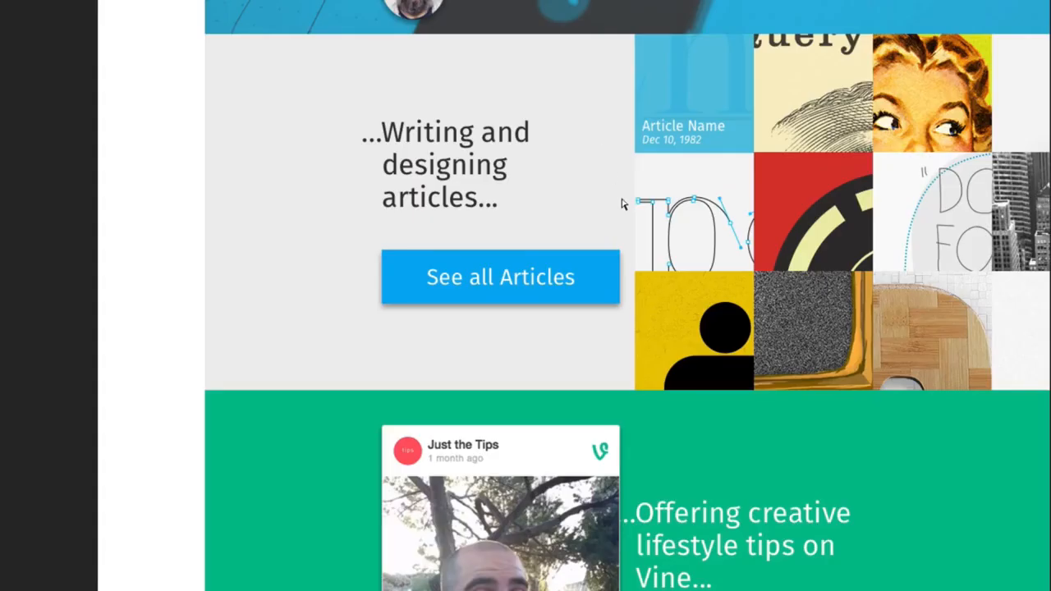
pyautogui.hotkey('ctrl', ';')
pyautogui.hotkey('ctrl', ';')
pyautogui.scroll(-1, 772, 416)
pyautogui.scroll(-5, 813, 413)
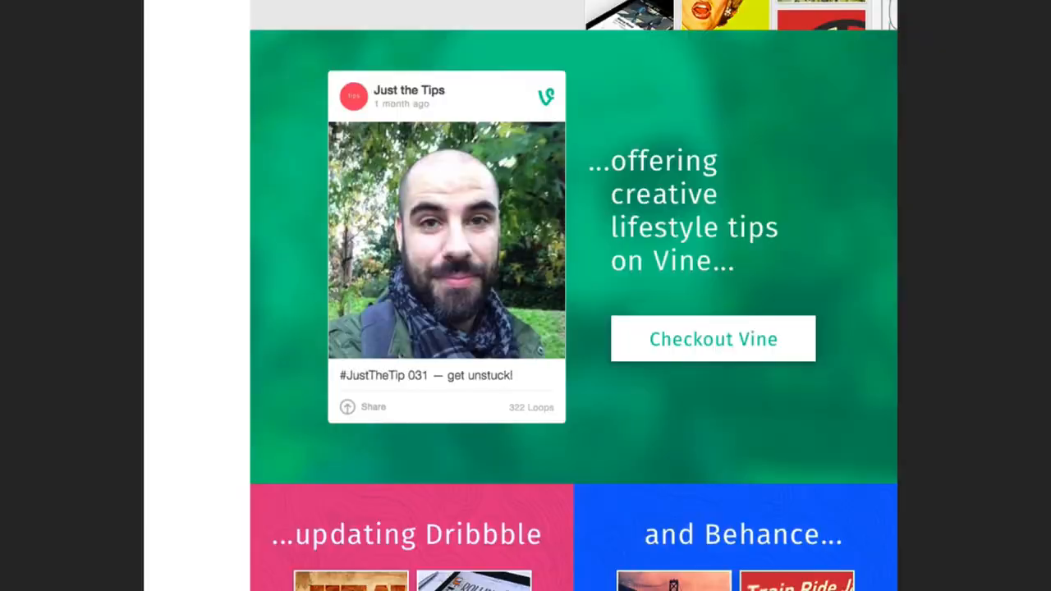
pyautogui.hotkey('ctrl', ';')
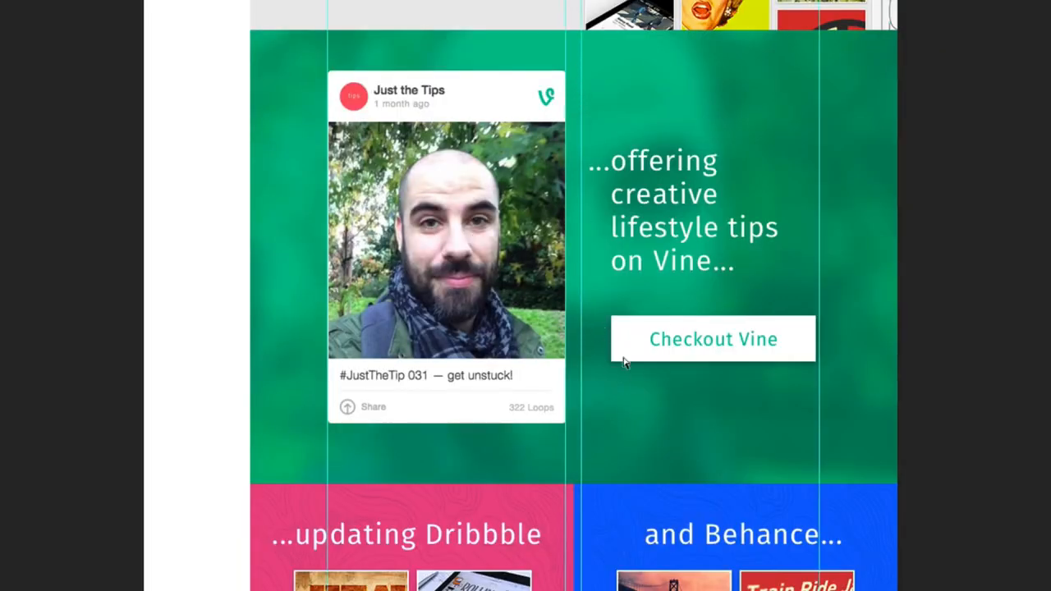
pyautogui.hotkey('ctrl', ';')
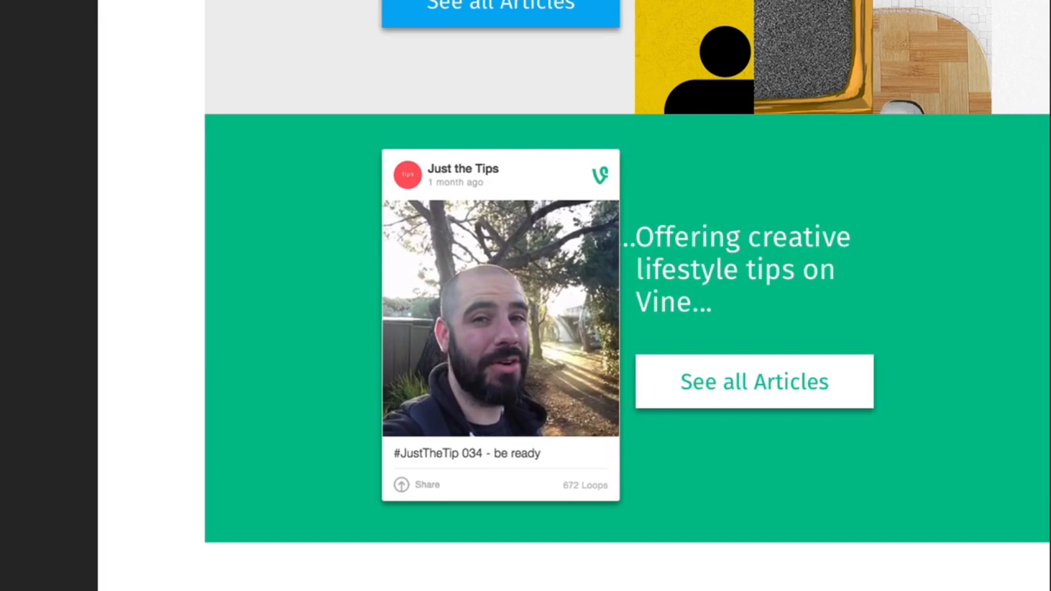
# - Review the mockup's YouTube, mentoring and articles sections against the Vine section, and show the guides over the Vine section
pyautogui.scroll(5, 676, 363)
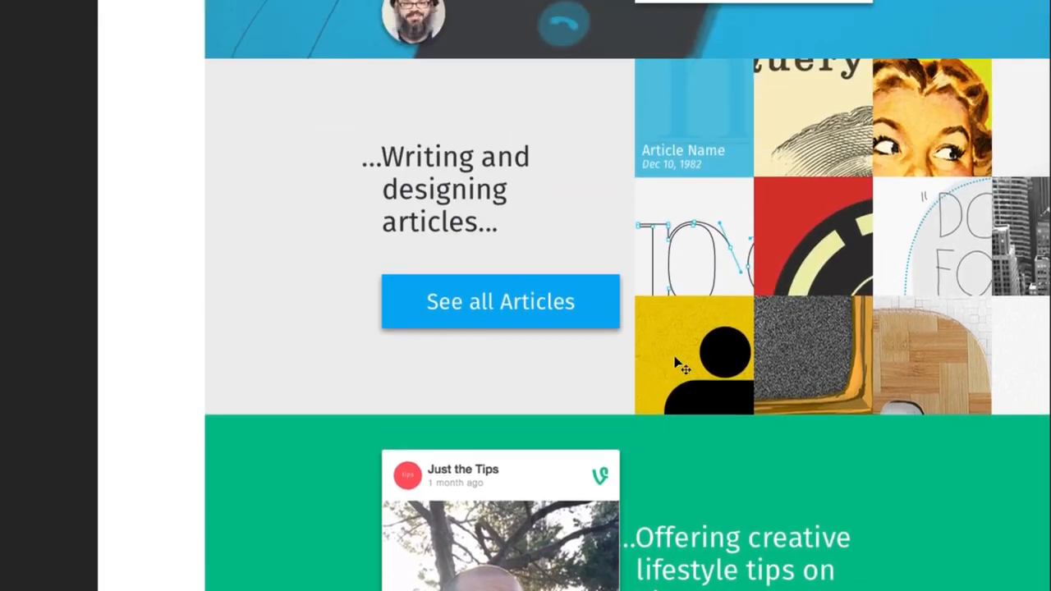
pyautogui.scroll(12, 675, 364)
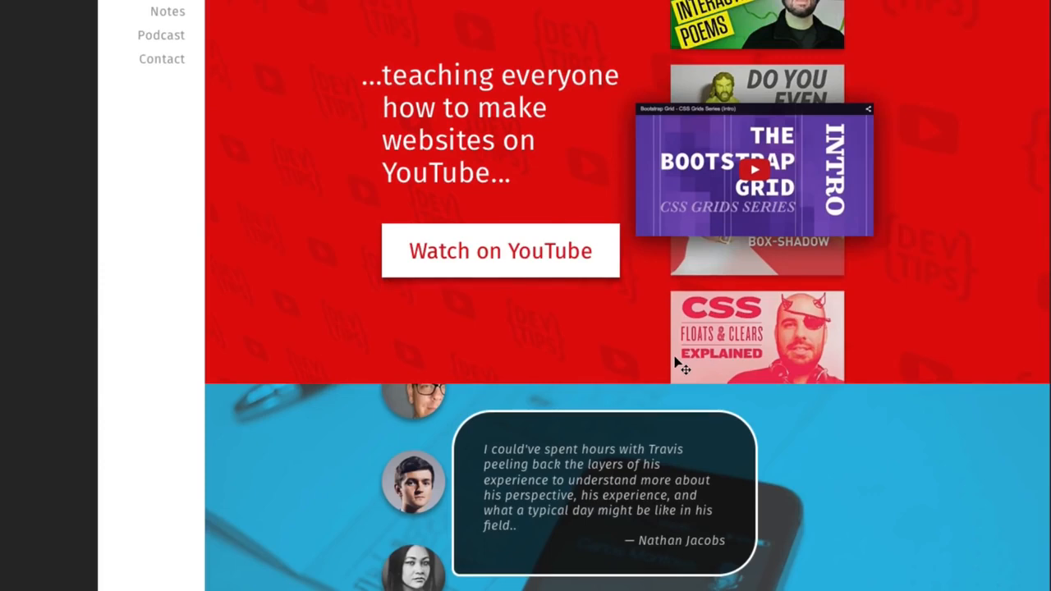
pyautogui.scroll(4, 675, 364)
pyautogui.scroll(-12, 675, 364)
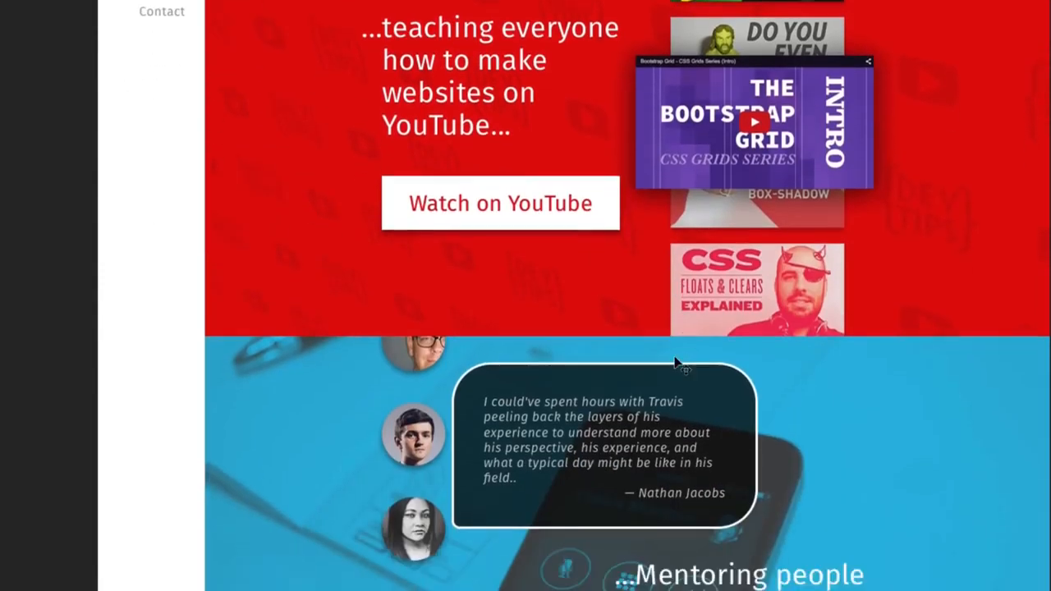
pyautogui.scroll(-8, 675, 364)
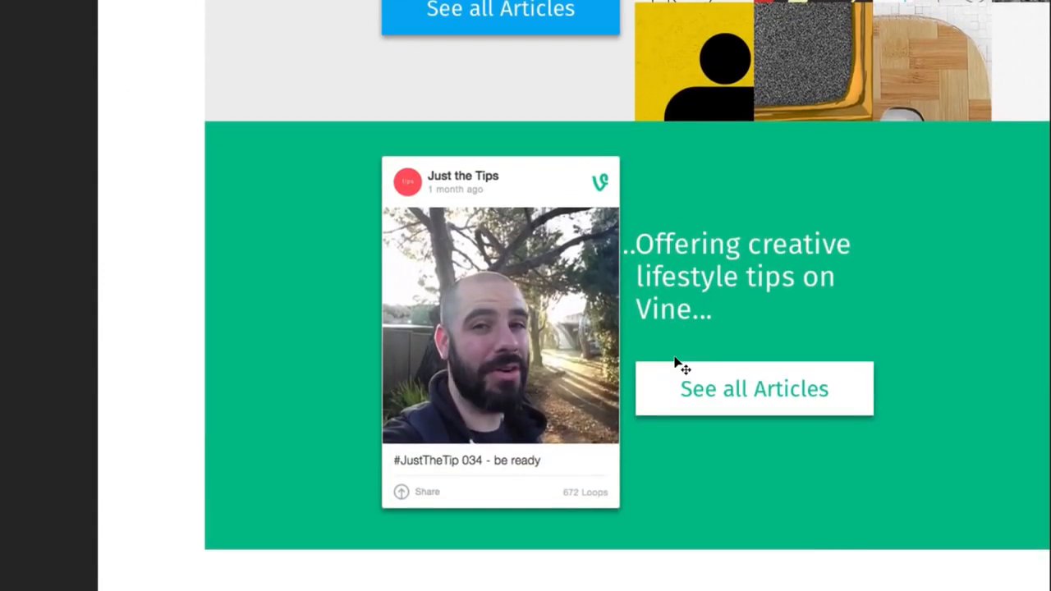
pyautogui.hotkey('ctrl', ';')
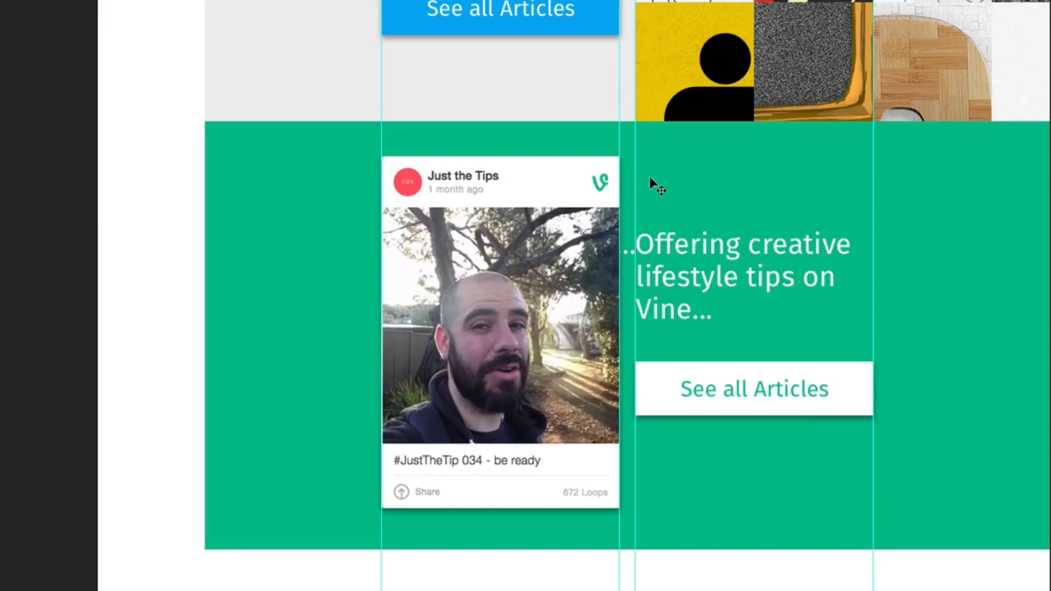
# - Compare the YouTube, mentoring and Vine sections against the column guides and hide the guides
pyautogui.scroll(15, 649, 179)
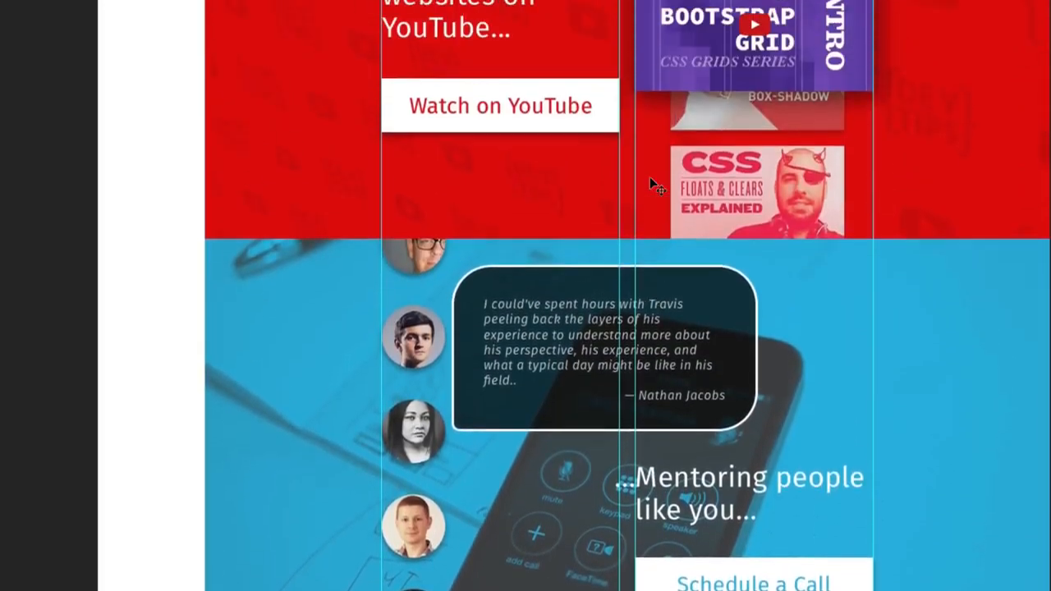
pyautogui.scroll(8, 649, 179)
pyautogui.scroll(-3, 649, 181)
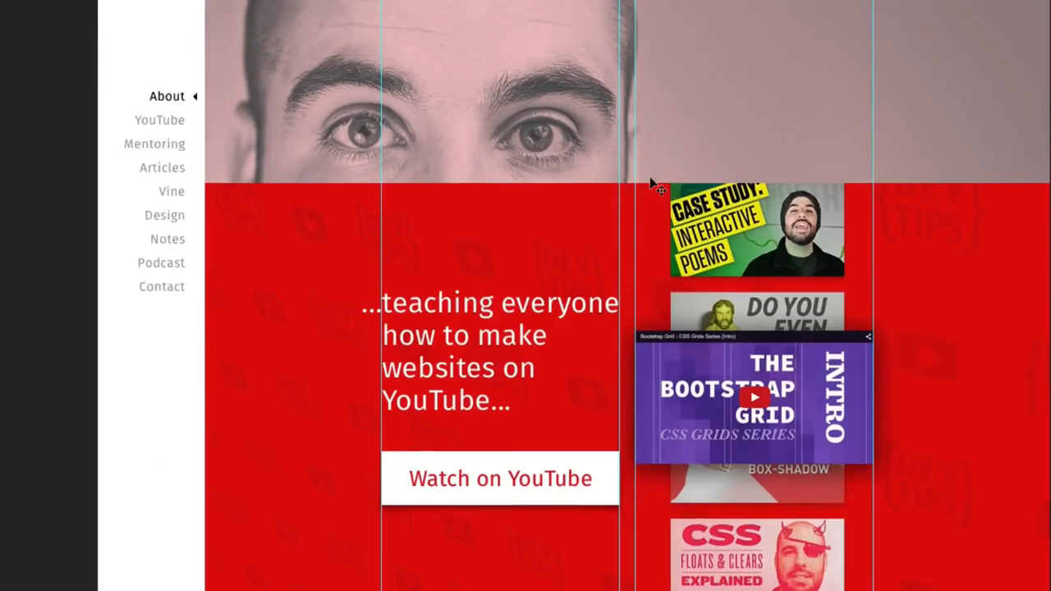
pyautogui.scroll(3, 649, 179)
pyautogui.scroll(-15, 649, 179)
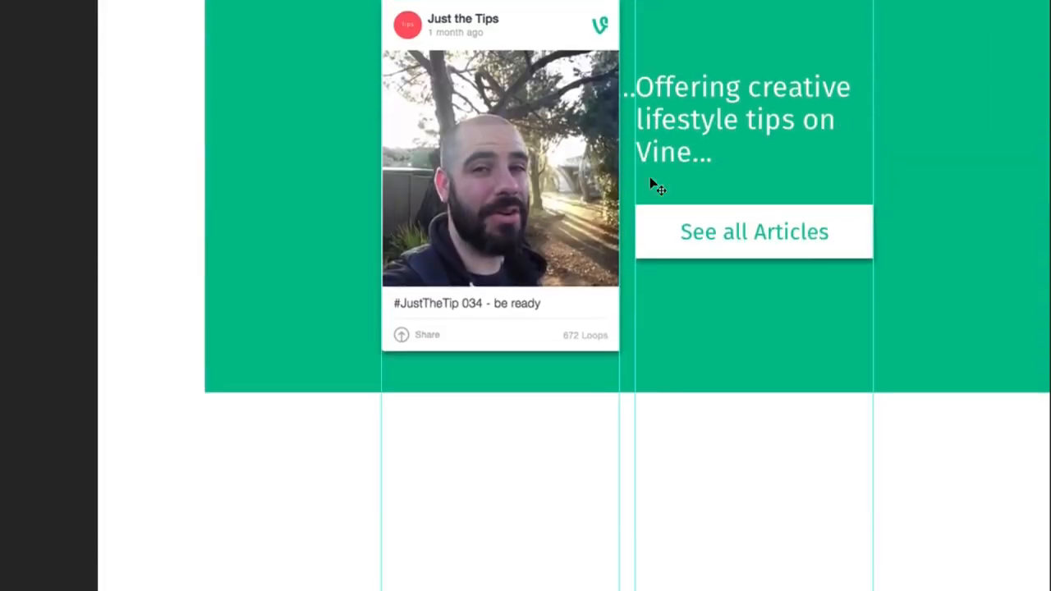
pyautogui.hotkey('ctrl', ';')
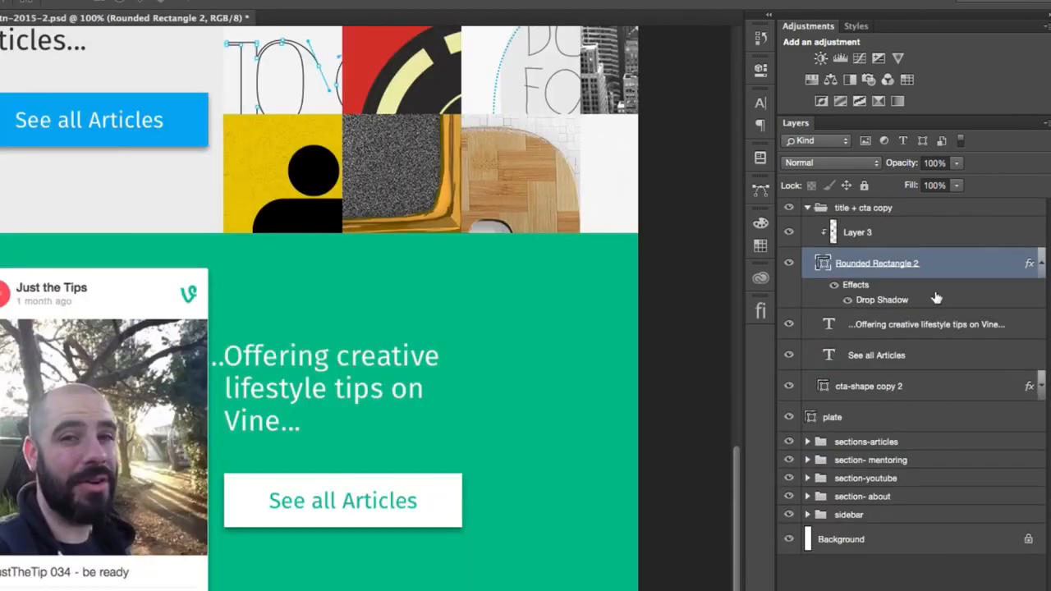
# - Duplicate the postcard's Layer 3 and place the copy outside the title + cta copy group, directly above the green plate
pyautogui.click(1041, 263)
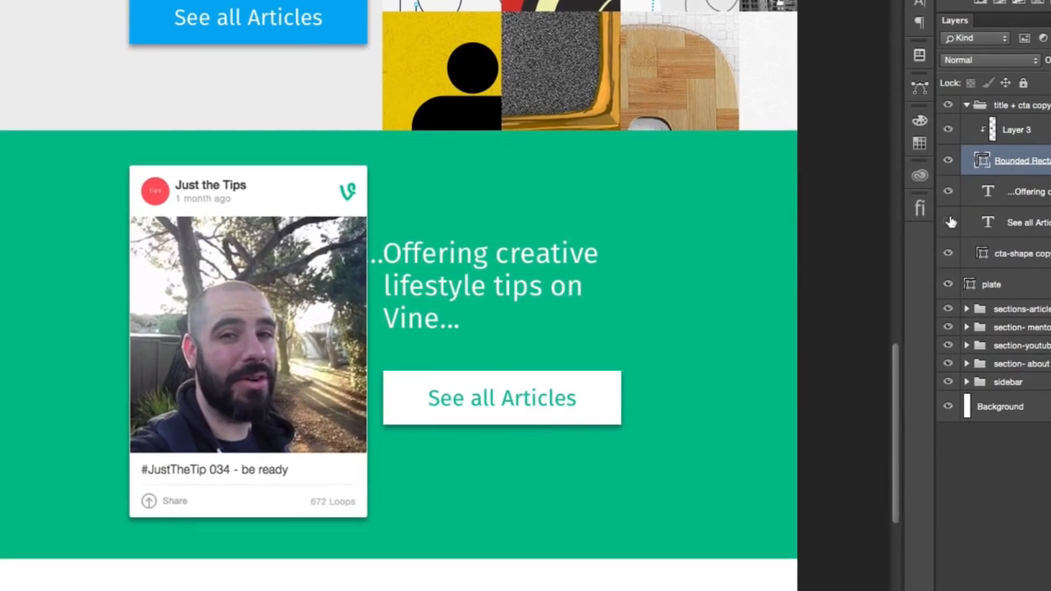
pyautogui.click(949, 222)
pyautogui.click(949, 222)
pyautogui.click(948, 130)
pyautogui.click(949, 130)
pyautogui.click(1018, 129)
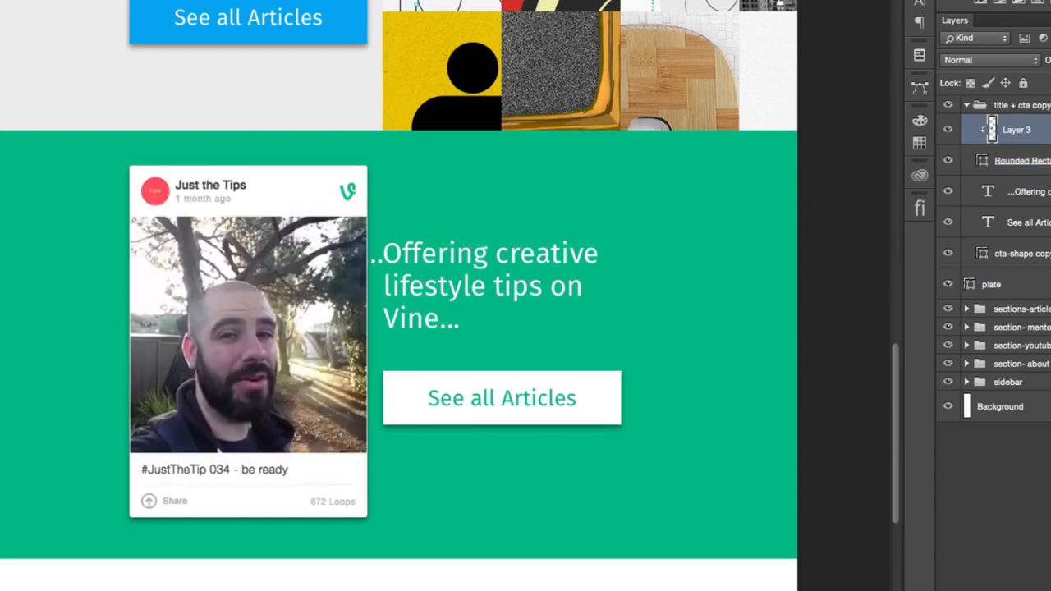
pyautogui.moveTo(1018, 130); pyautogui.dragTo(1048, 281)
# - Enlarge Layer 3 copy with Free Transform to cover the Vine section and clip it to the green plate
pyautogui.hotkey('ctrl', 't')
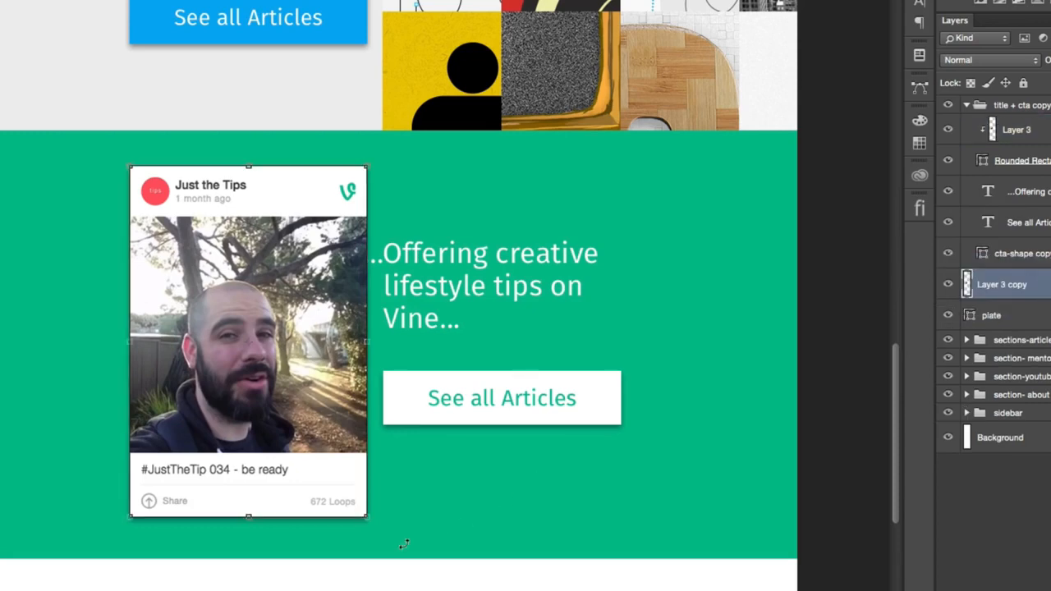
pyautogui.moveTo(363, 516); pyautogui.dragTo(815, 590)
pyautogui.moveTo(217, 406); pyautogui.dragTo(219, 448)
pyautogui.press('Return')
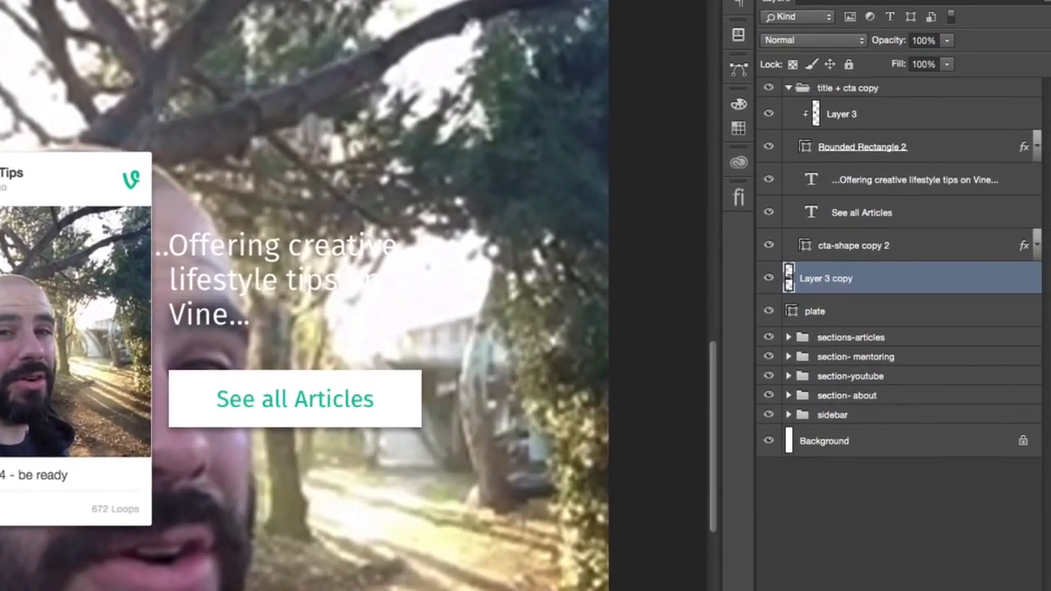
pyautogui.keyDown('alt'); pyautogui.click(875, 289); pyautogui.keyUp('alt')
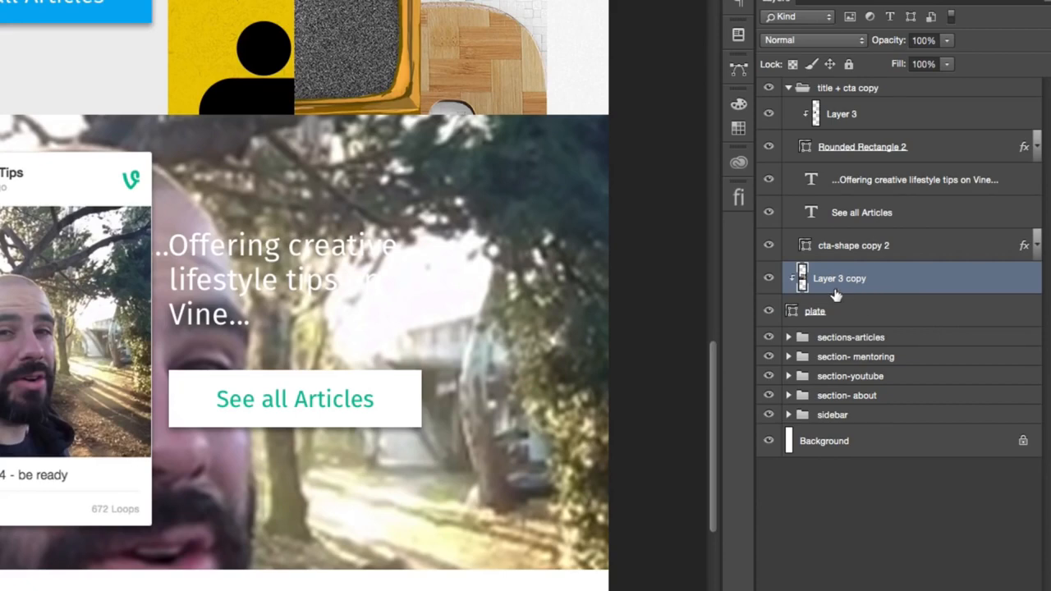
# - Set Layer 3 copy's fill to 13% and apply a Gaussian Blur with a 6.8-pixel radius
pyautogui.moveTo(896, 64); pyautogui.dragTo(825, 75)
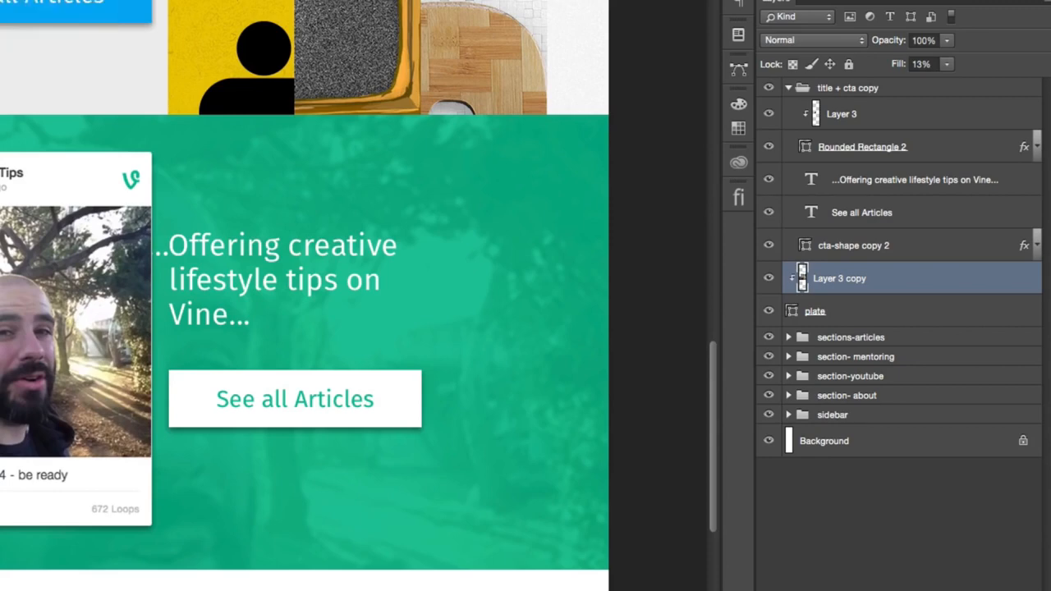
pyautogui.click(56, 9)
pyautogui.moveTo(38, 192)
pyautogui.click(301, 275)
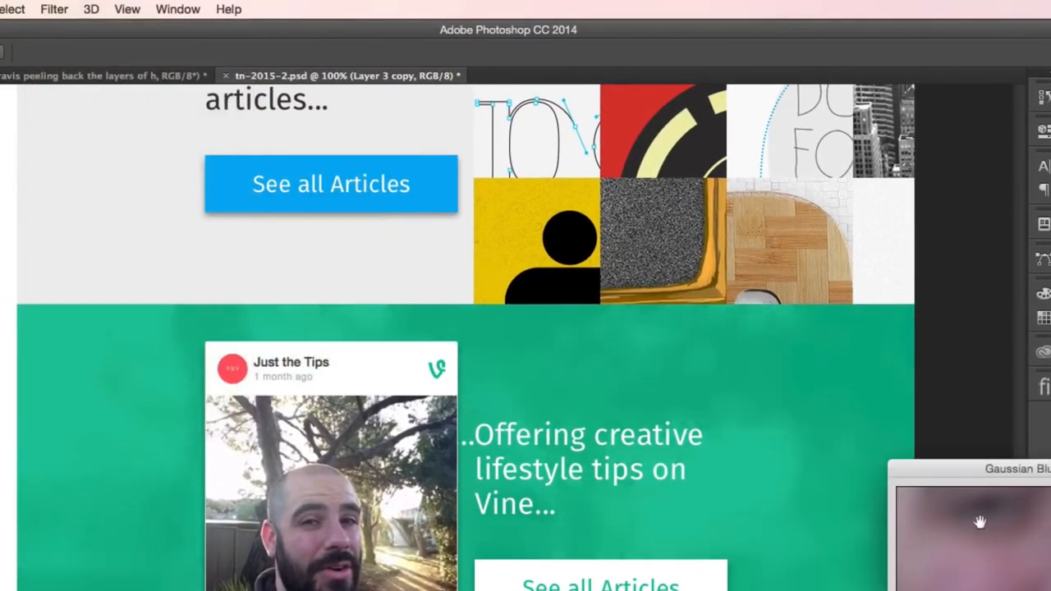
pyautogui.moveTo(812, 568)
pyautogui.mouseDown()
pyautogui.moveTo(826, 569)
pyautogui.moveTo(792, 564)
pyautogui.moveTo(802, 567)
pyautogui.mouseUp()
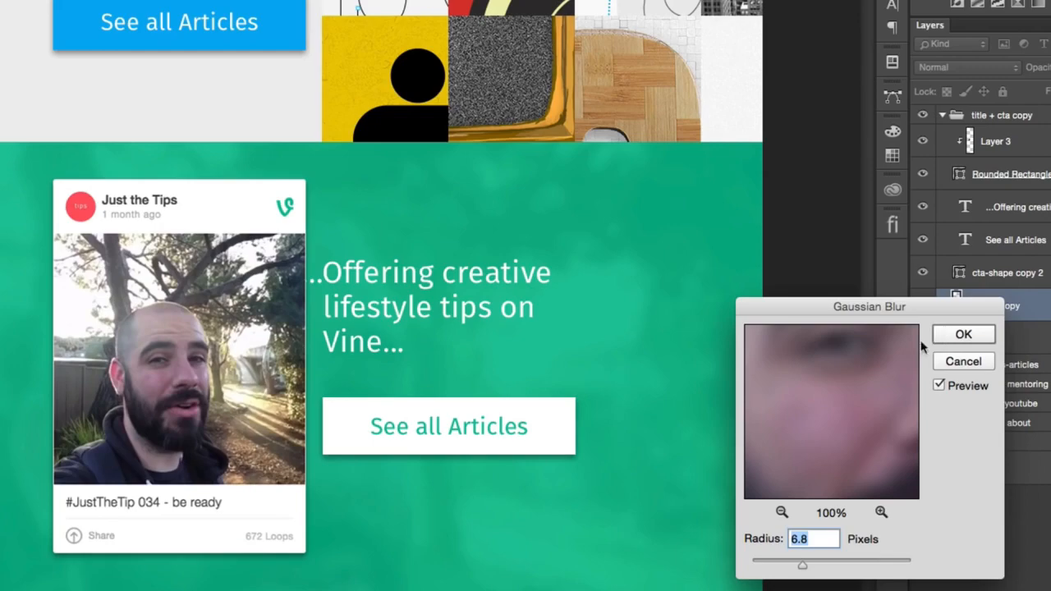
pyautogui.click(948, 336)
pyautogui.scroll(10, 632, 438)
pyautogui.scroll(10, 632, 437)
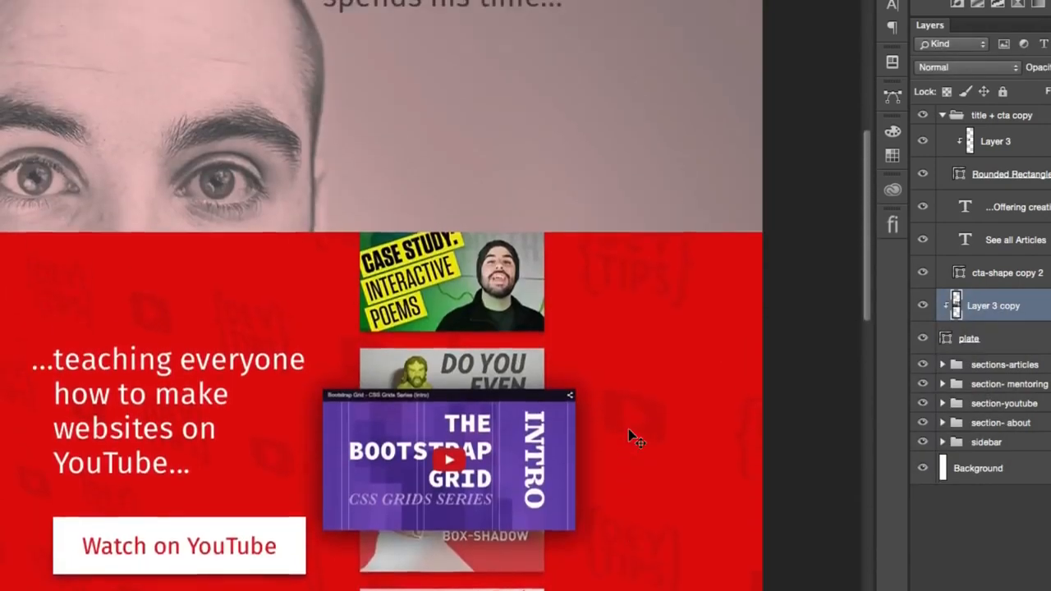
pyautogui.scroll(-8, 631, 436)
pyautogui.scroll(-5, 632, 436)
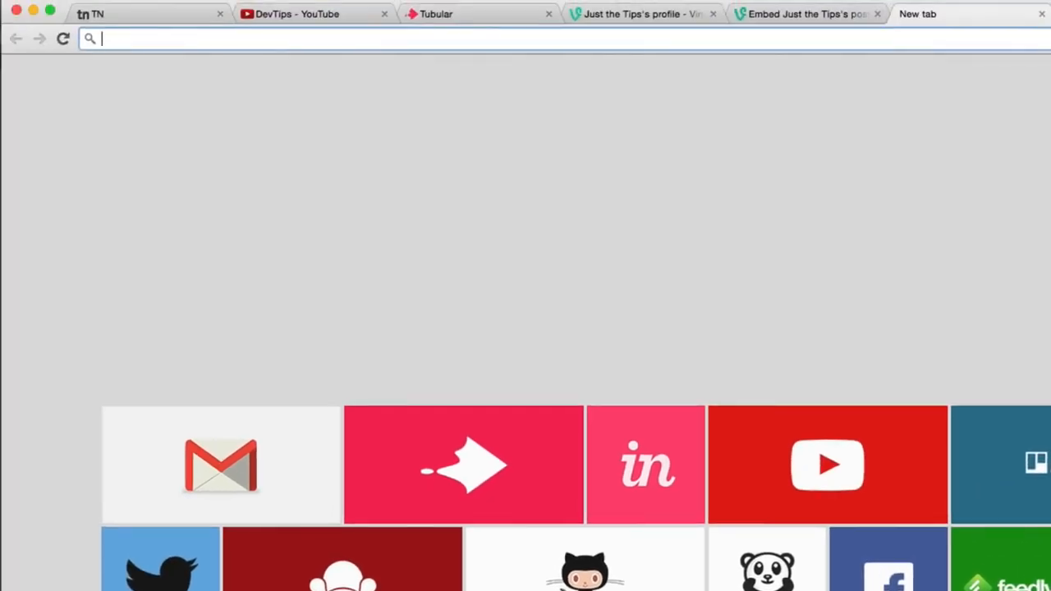
# - Switch to Chrome and search Google Images for "handwriting"
pyautogui.write('handwriting')
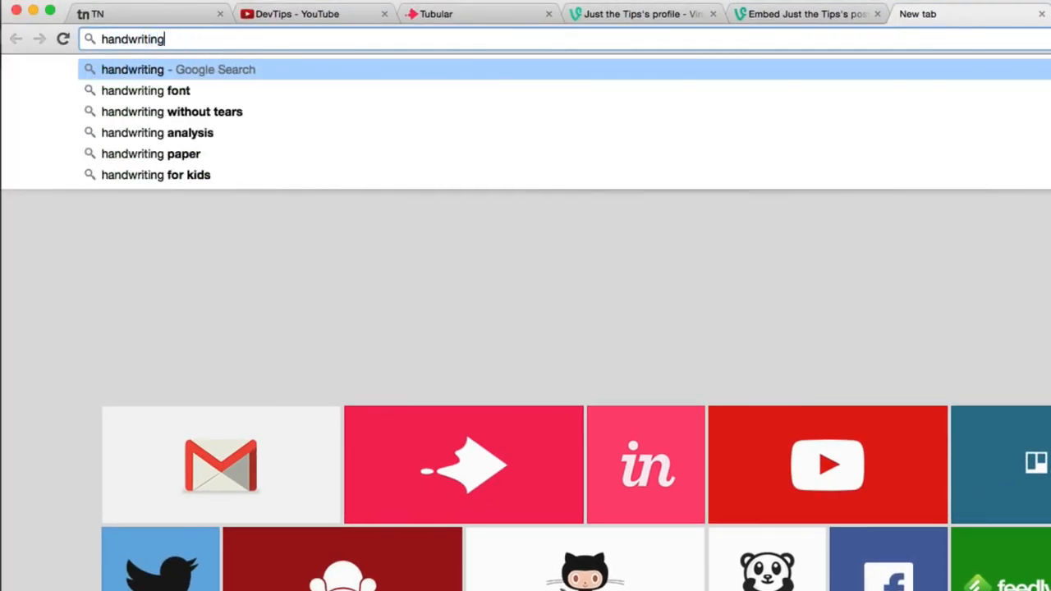
pyautogui.press('Return')
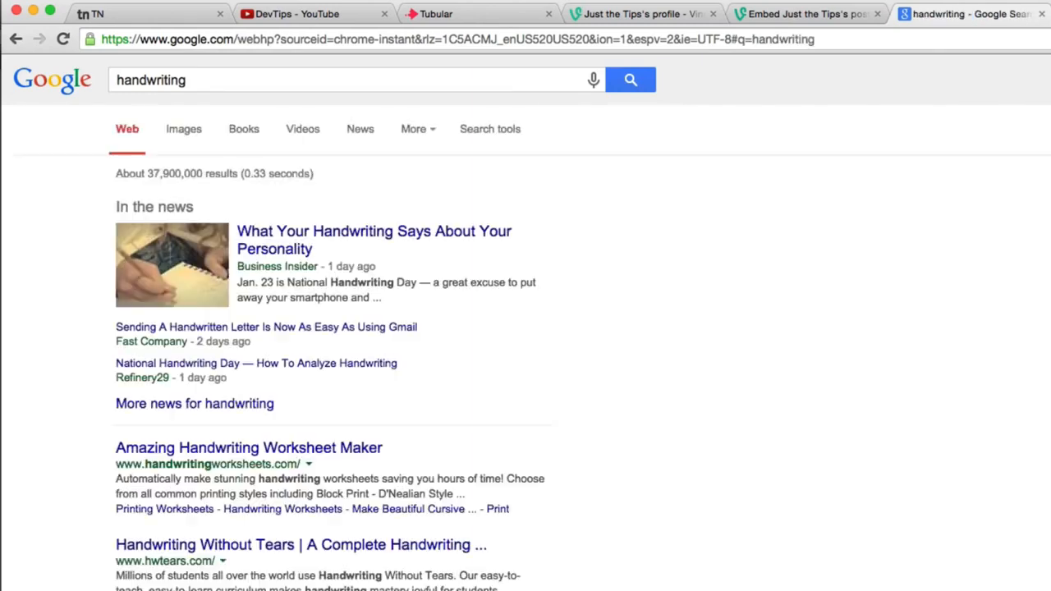
pyautogui.click(183, 136)
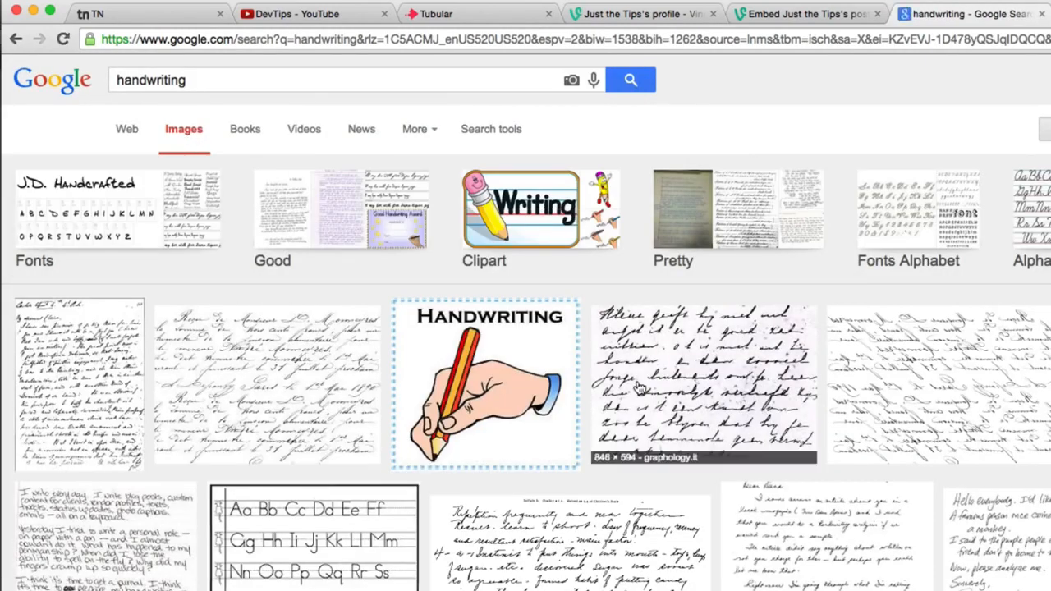
# - Preview several cursive handwriting images, ending on the French handwriting one from thegraphicsfairy.com
pyautogui.click(648, 432)
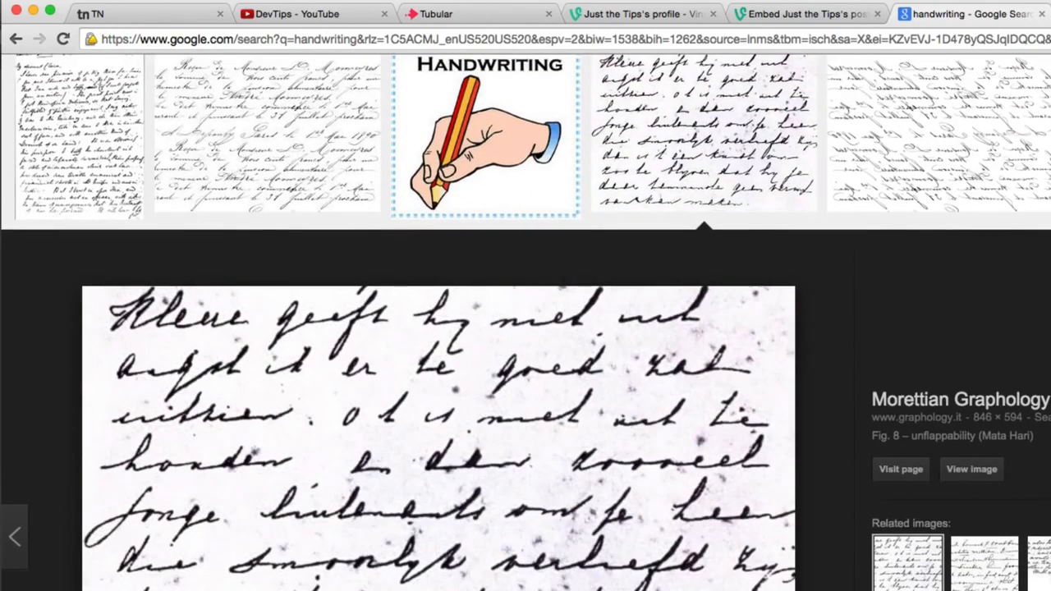
pyautogui.scroll(3, 644, 318)
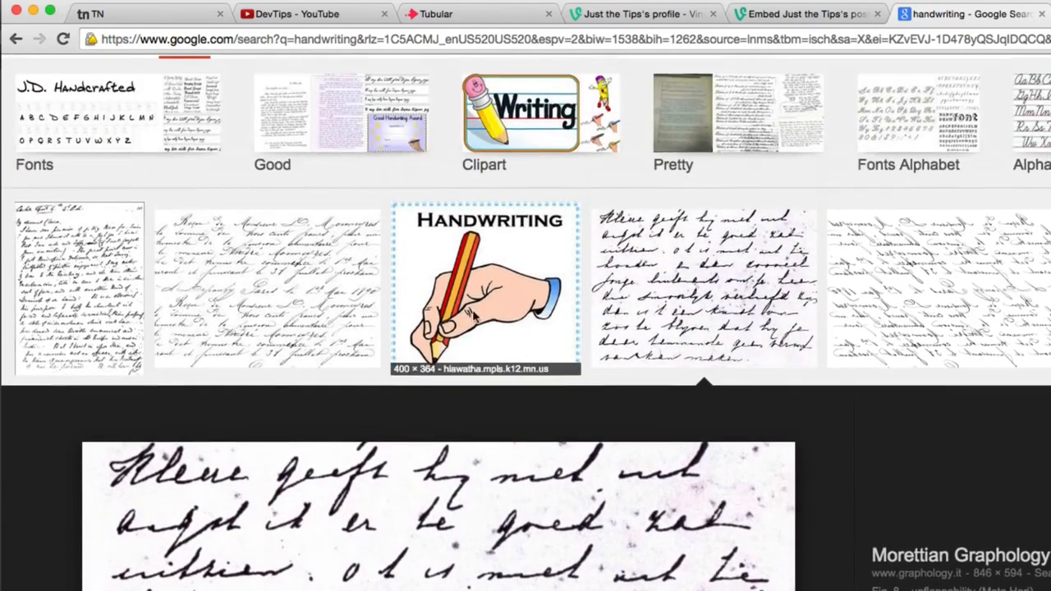
pyautogui.click(270, 277)
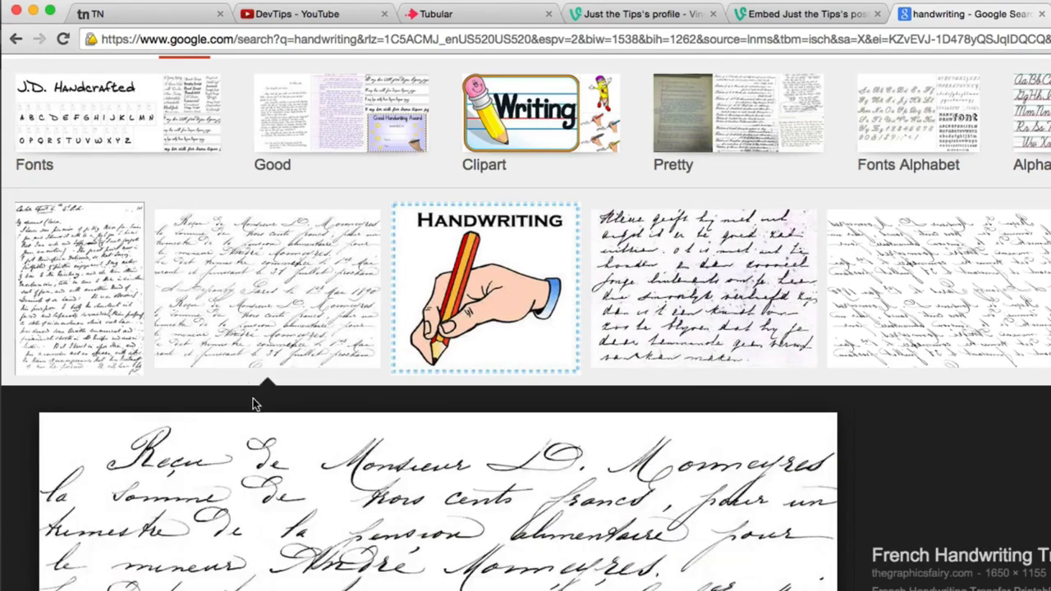
pyautogui.click(66, 269)
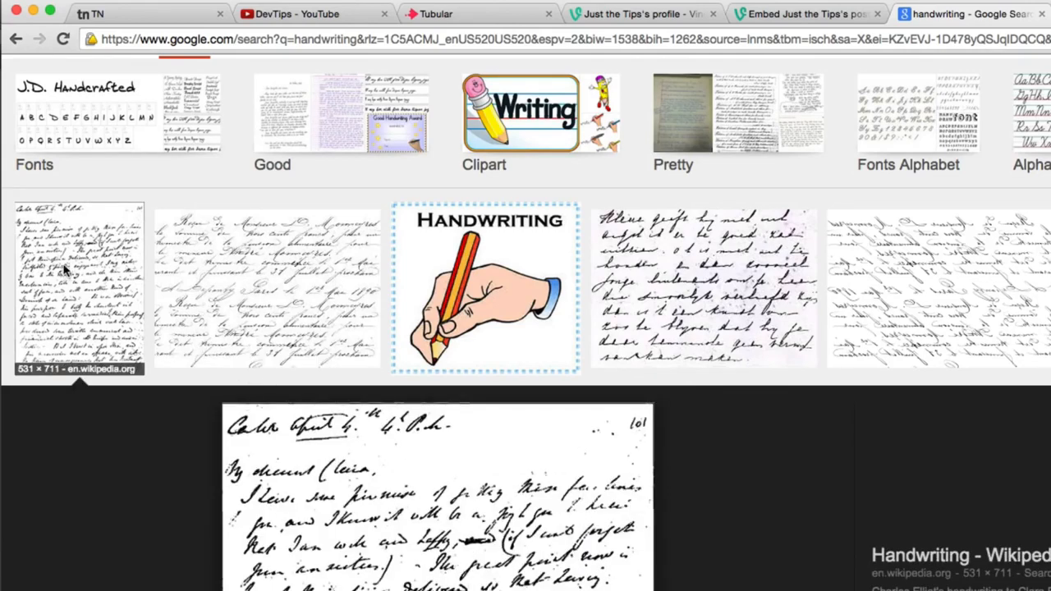
pyautogui.click(190, 253)
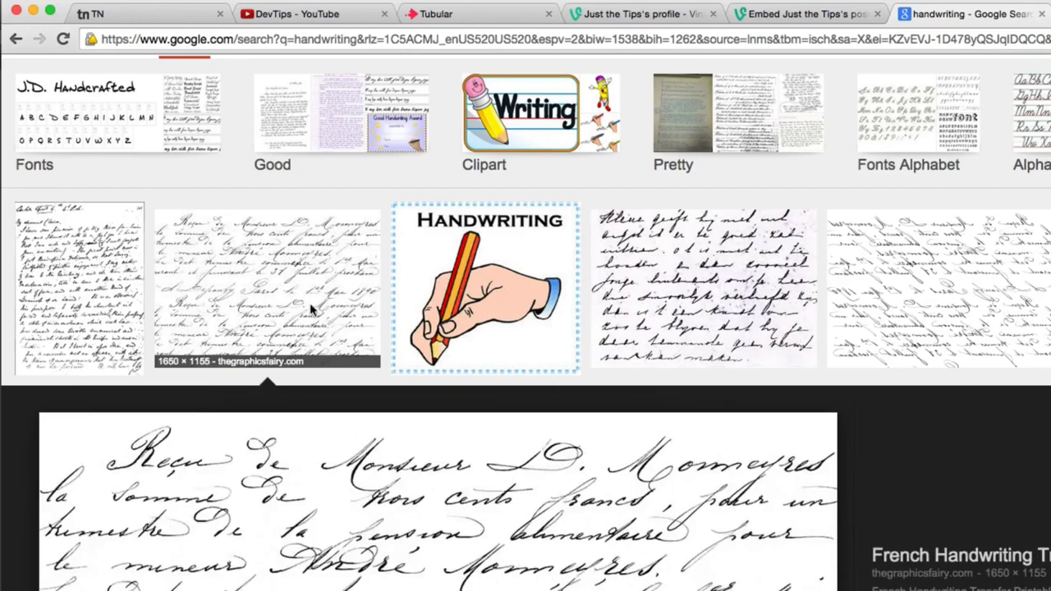
# - Open the full-size French handwriting image in its own browser window and save it to the desktop, closing the window
pyautogui.click(993, 589)
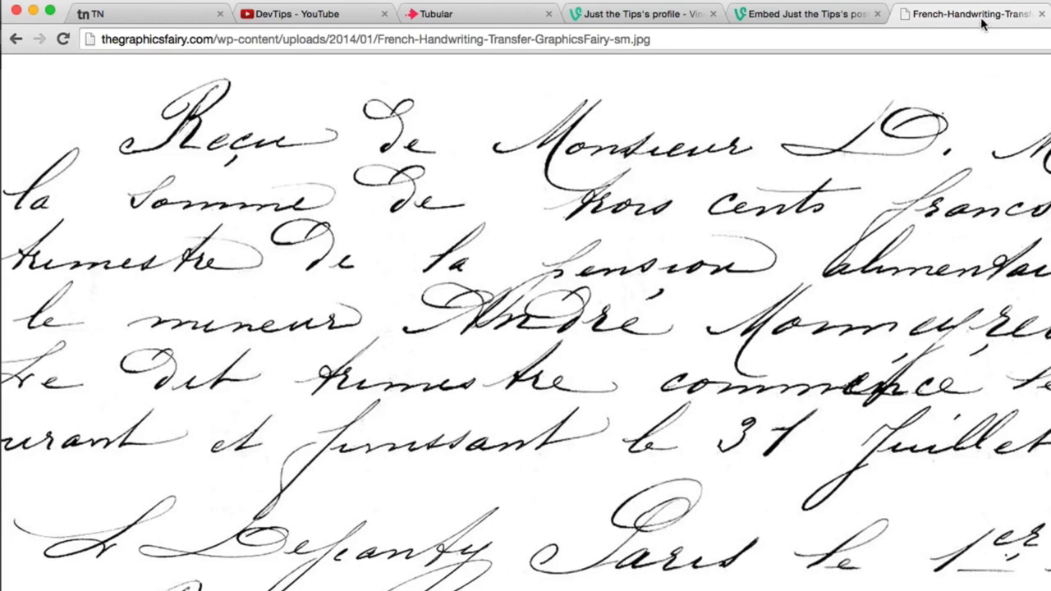
pyautogui.moveTo(984, 16); pyautogui.dragTo(924, 144)
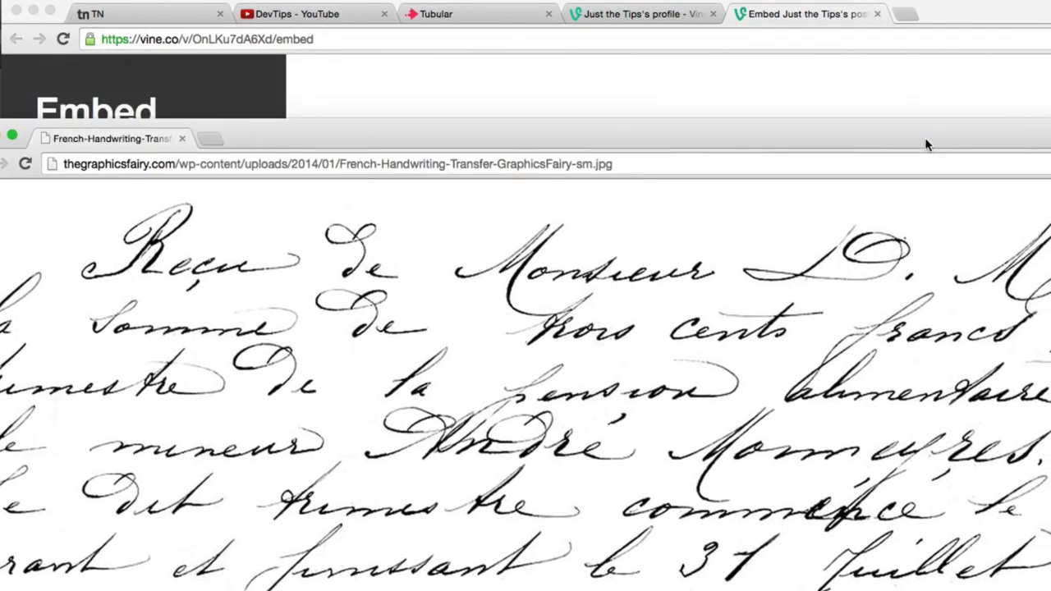
pyautogui.hotkey('ctrl', 'Right')
pyautogui.moveTo(926, 140); pyautogui.dragTo(1050, 90)
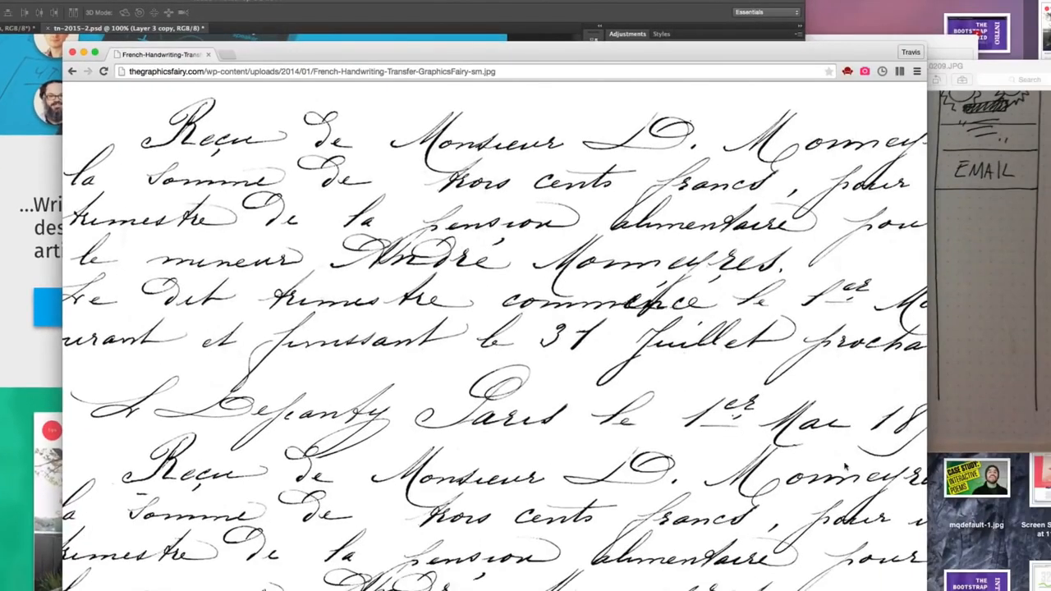
pyautogui.click(73, 51)
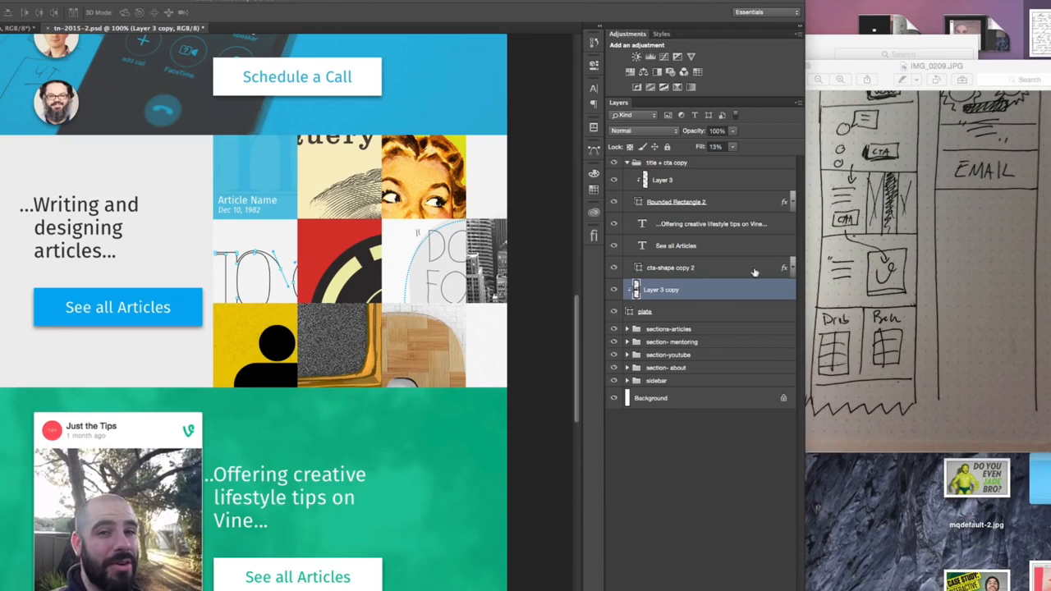
# - Place the French handwriting image from the desktop into the Photoshop mockup over the articles section
pyautogui.moveTo(1041, 32); pyautogui.dragTo(169, 212)
pyautogui.moveTo(206, 324); pyautogui.dragTo(180, 176)
pyautogui.press('Return')
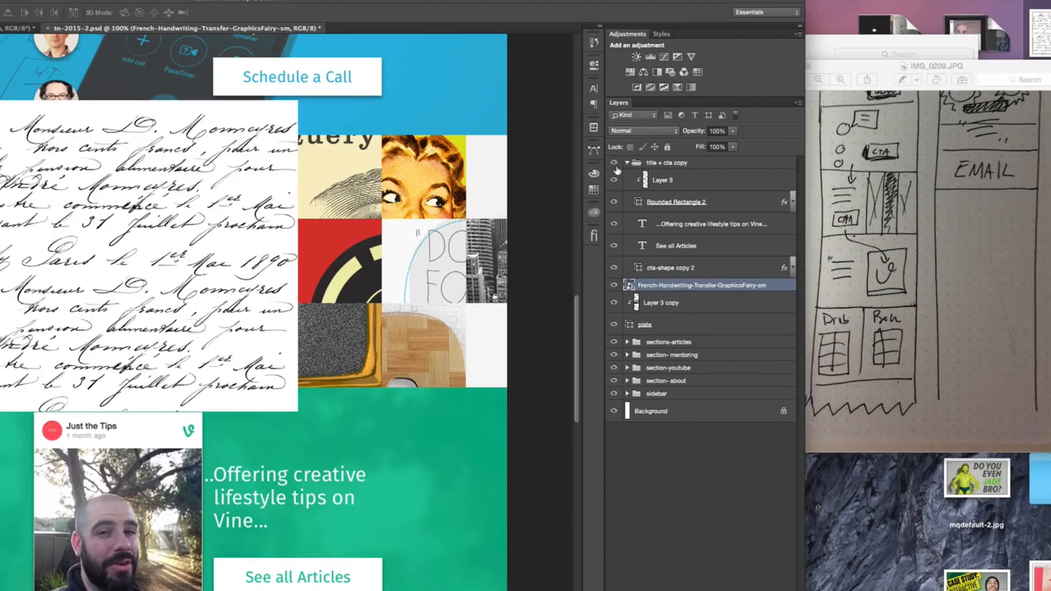
# - Move the handwriting layer into the sections-articles group beneath Layer 2 and clip both layers to the plate
pyautogui.moveTo(665, 288); pyautogui.dragTo(649, 333)
pyautogui.click(627, 342)
pyautogui.moveTo(737, 333); pyautogui.dragTo(715, 427)
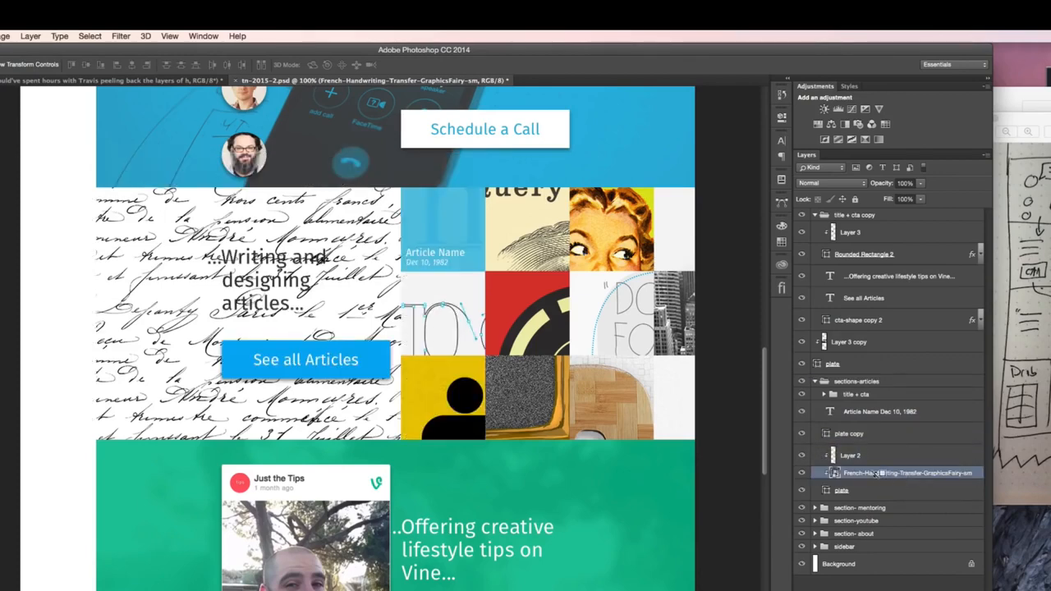
pyautogui.keyDown('alt'); pyautogui.click(875, 480); pyautogui.keyUp('alt')
pyautogui.keyDown('alt'); pyautogui.click(875, 480); pyautogui.keyUp('alt')
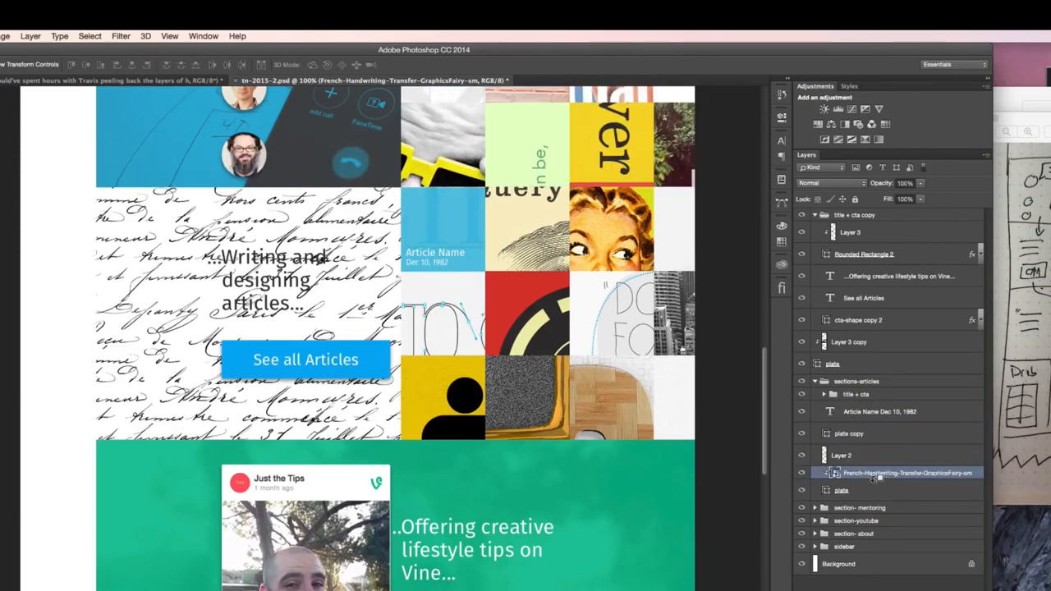
pyautogui.keyDown('alt'); pyautogui.click(875, 464); pyautogui.keyUp('alt')
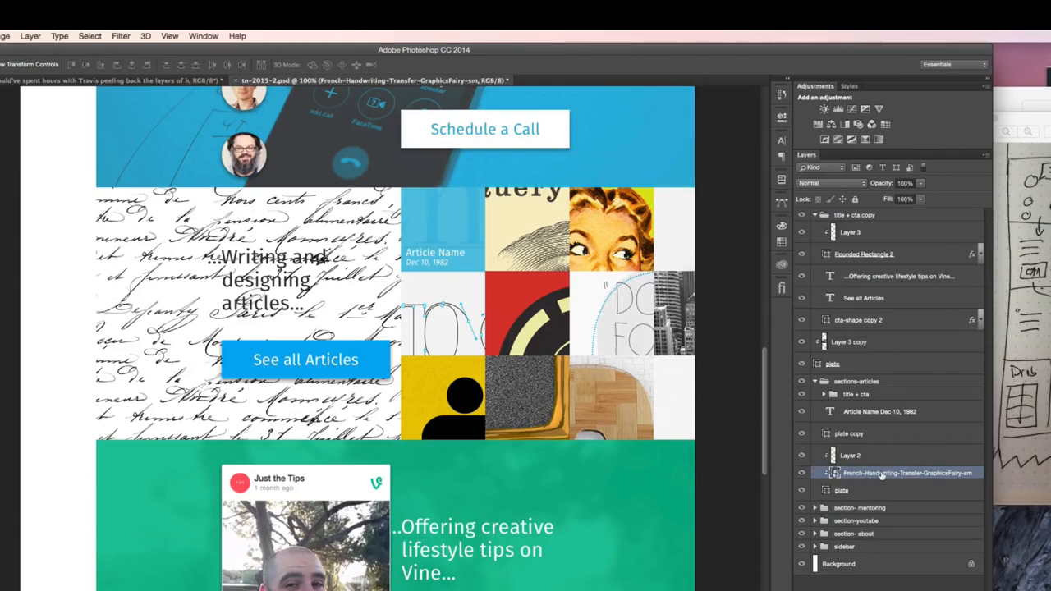
# - Lower the handwriting layer's opacity to 5%
pyautogui.press('1')
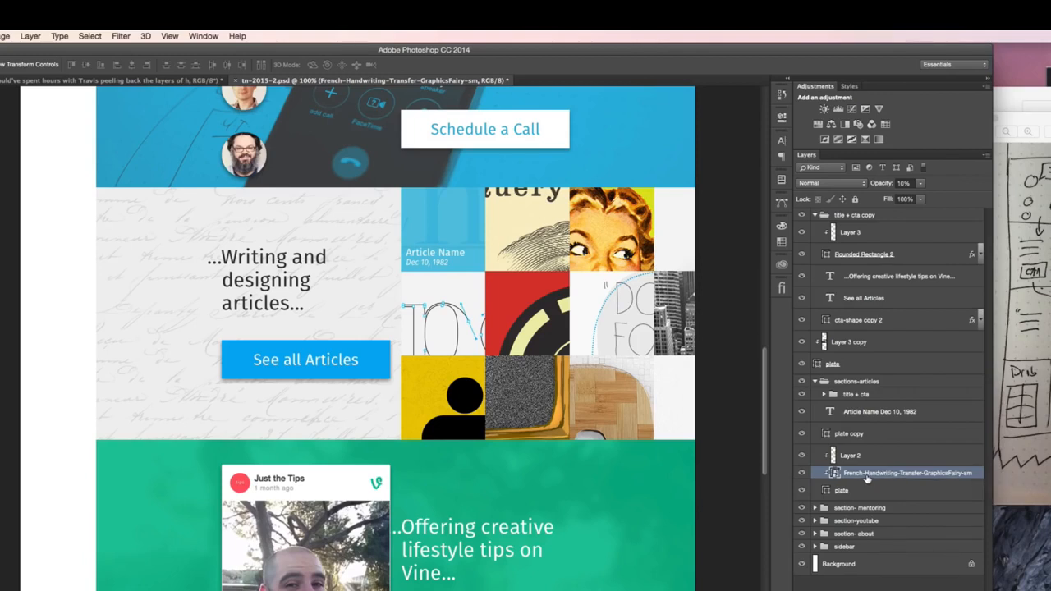
pyautogui.press('0')
pyautogui.press('5')
# - Collapse the sections-articles and title + cta copy groups and review the articles and Vine sections
pyautogui.click(817, 382)
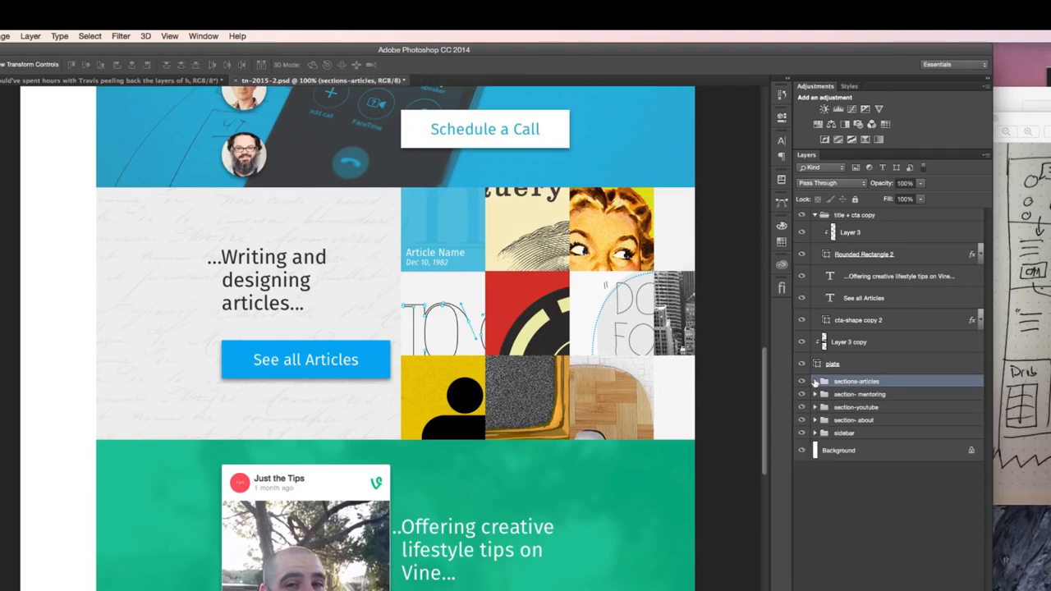
pyautogui.click(815, 215)
pyautogui.scroll(3, 464, 425)
pyautogui.scroll(-6, 463, 425)
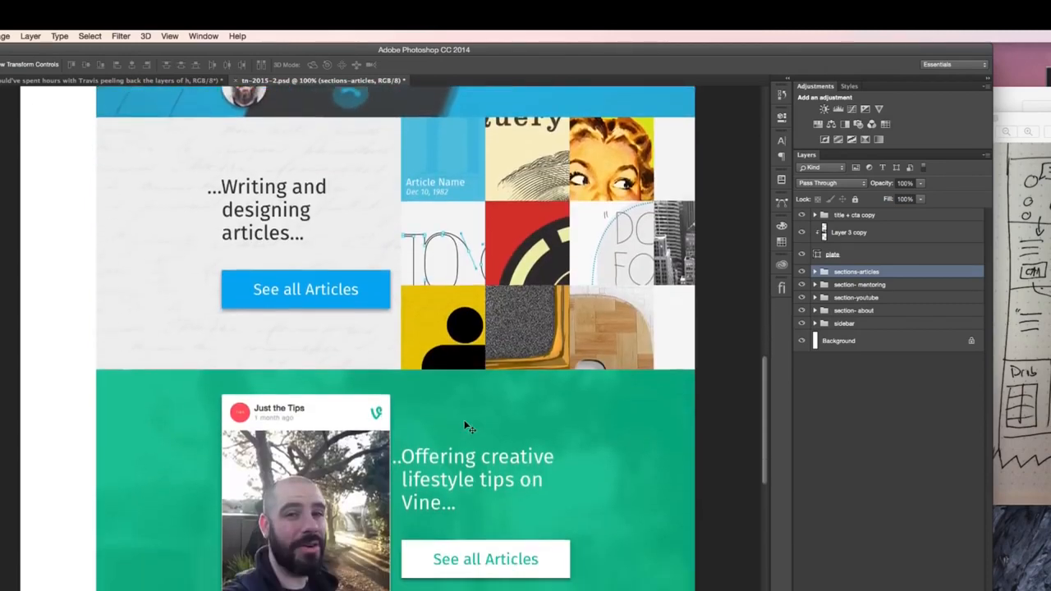
pyautogui.scroll(-1, 463, 425)
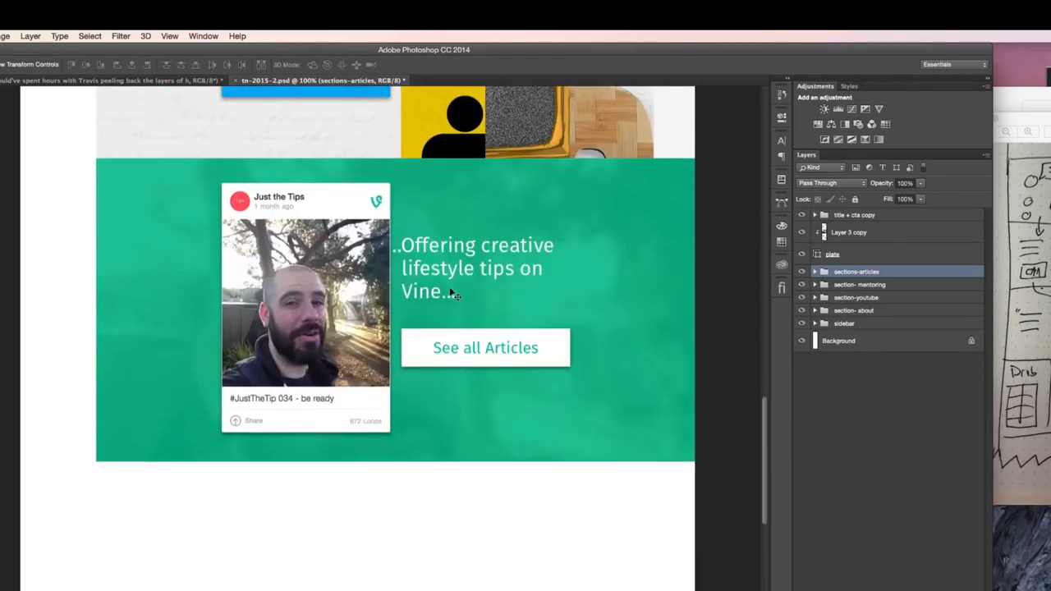
# - Review the mockup from the Vine section up through articles, mentoring, YouTube and About, including the sidebar navigation
pyautogui.scroll(5, 458, 296)
pyautogui.scroll(1, 460, 291)
pyautogui.scroll(-5, 460, 292)
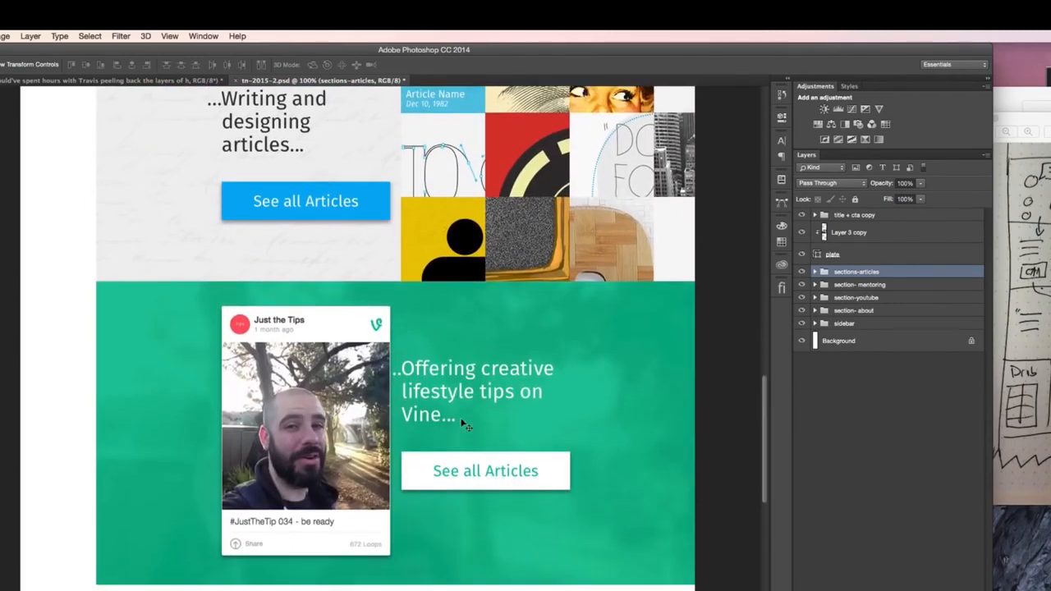
pyautogui.scroll(-2, 437, 393)
pyautogui.scroll(15, 436, 393)
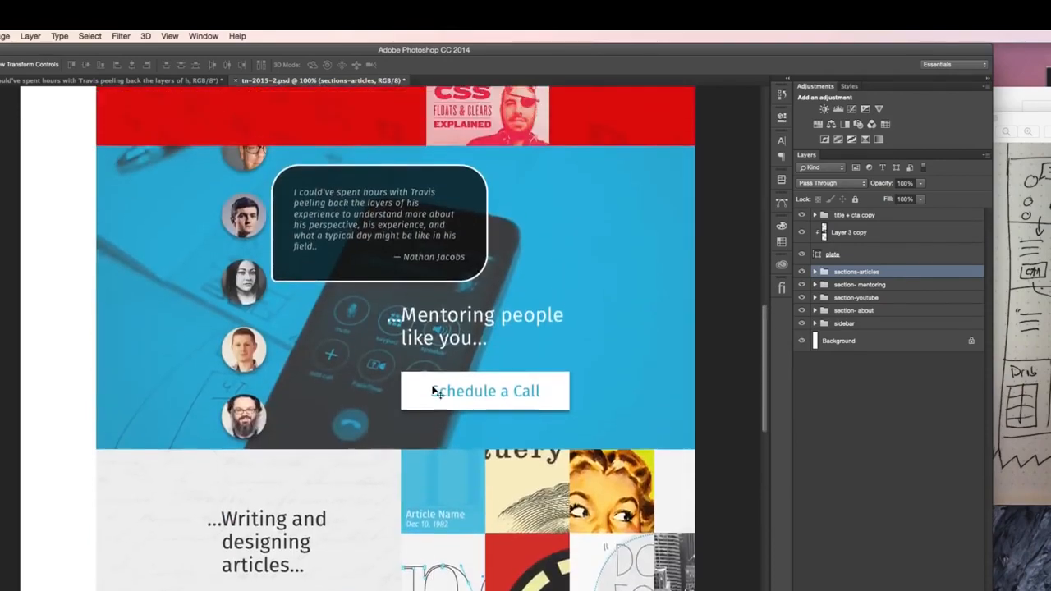
pyautogui.scroll(4, 435, 392)
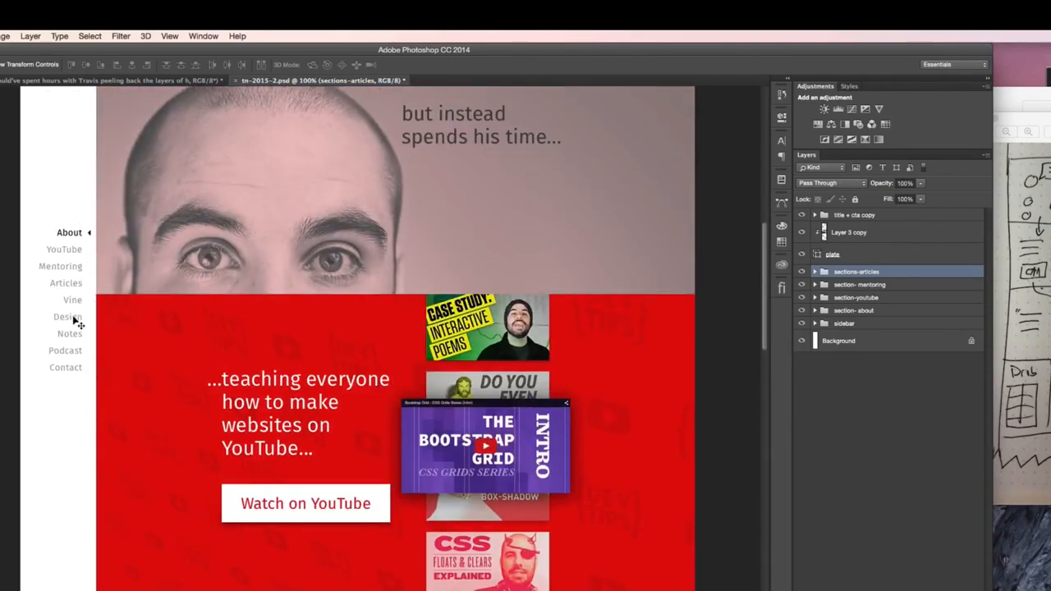
pyautogui.scroll(-20, 423, 306)
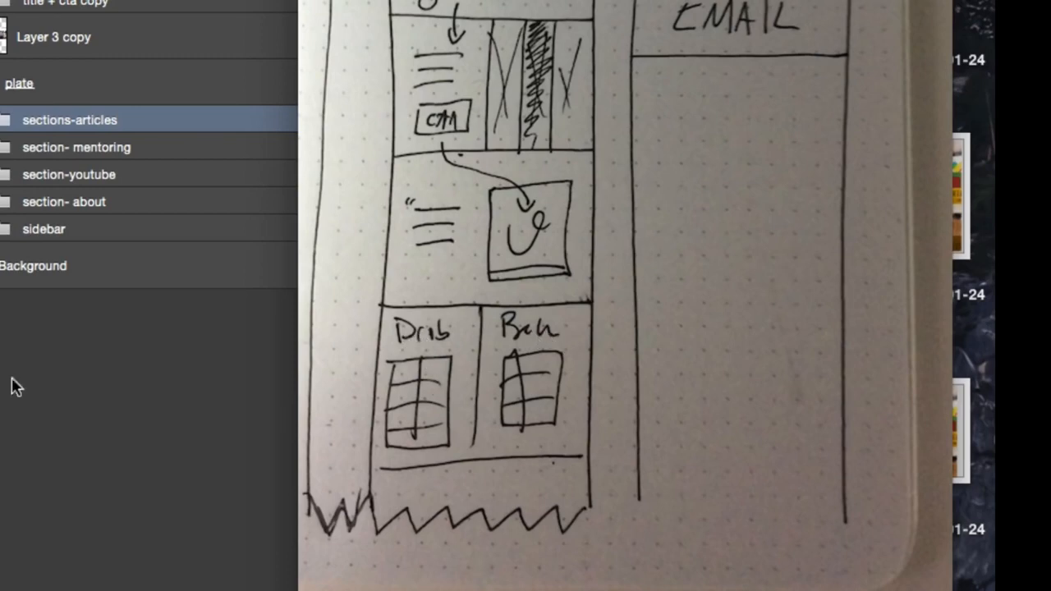
# - Duplicate the green Vine plate, put the copy at the top of the layer stack and place it directly below the Vine section
pyautogui.moveTo(77, 92); pyautogui.dragTo(82, 0)
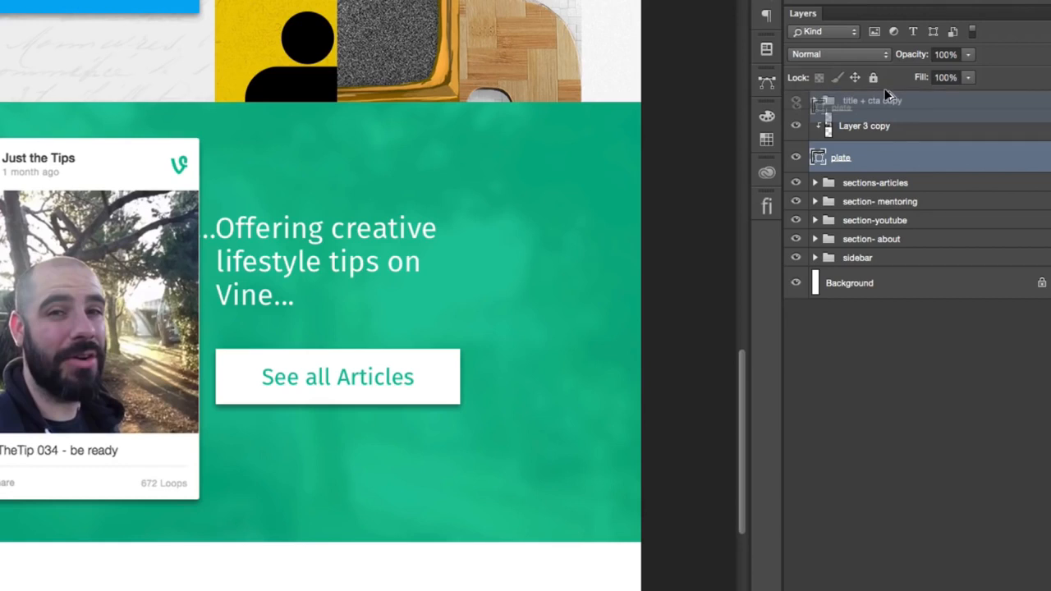
pyautogui.moveTo(884, 88); pyautogui.dragTo(879, 92)
pyautogui.moveTo(405, 318); pyautogui.dragTo(406, 590)
pyautogui.hotkey('shift', 'Up')
pyautogui.hotkey('shift', 'Up')
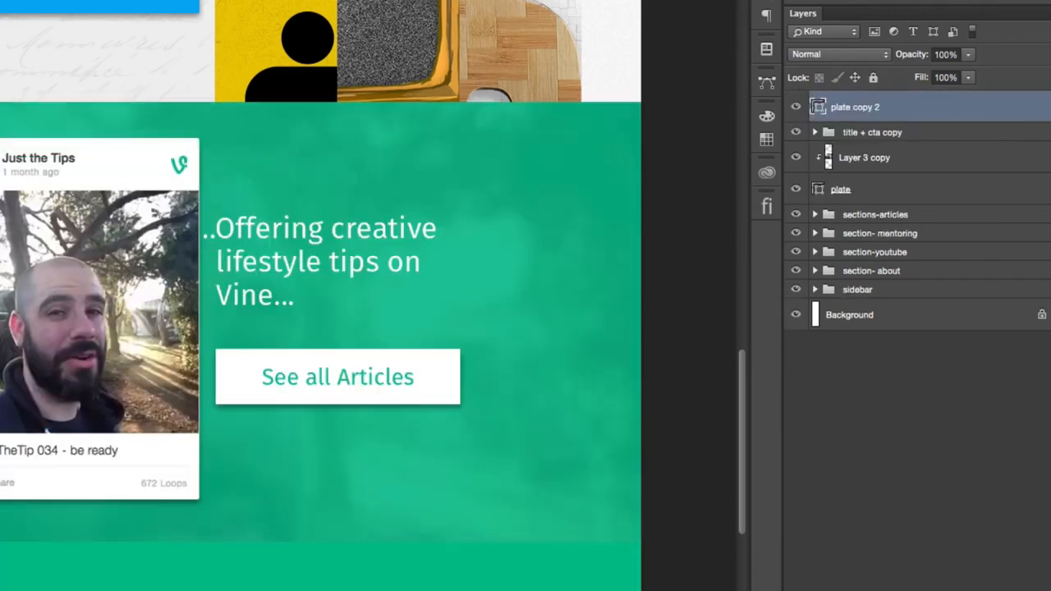
# - Group the title + cta copy, Layer 3 copy and original plate layers, and name the group section-vine
pyautogui.click(893, 137)
pyautogui.keyDown('shift'); pyautogui.click(904, 198); pyautogui.keyUp('shift')
pyautogui.hotkey('ctrl', 'g')
pyautogui.doubleClick(858, 132)
pyautogui.write('section')
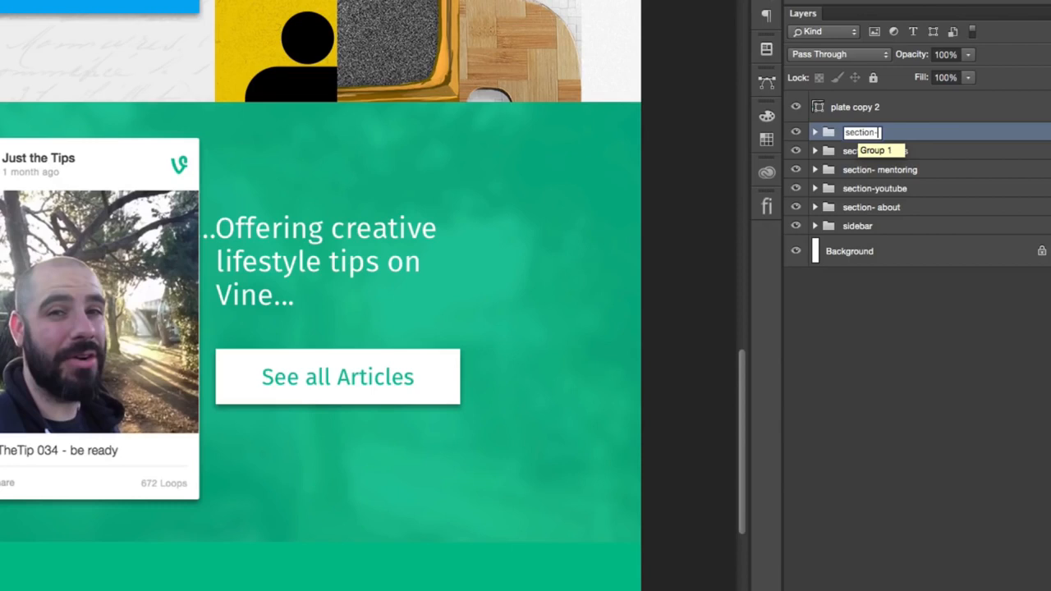
pyautogui.write('-vine')
pyautogui.press('Return')
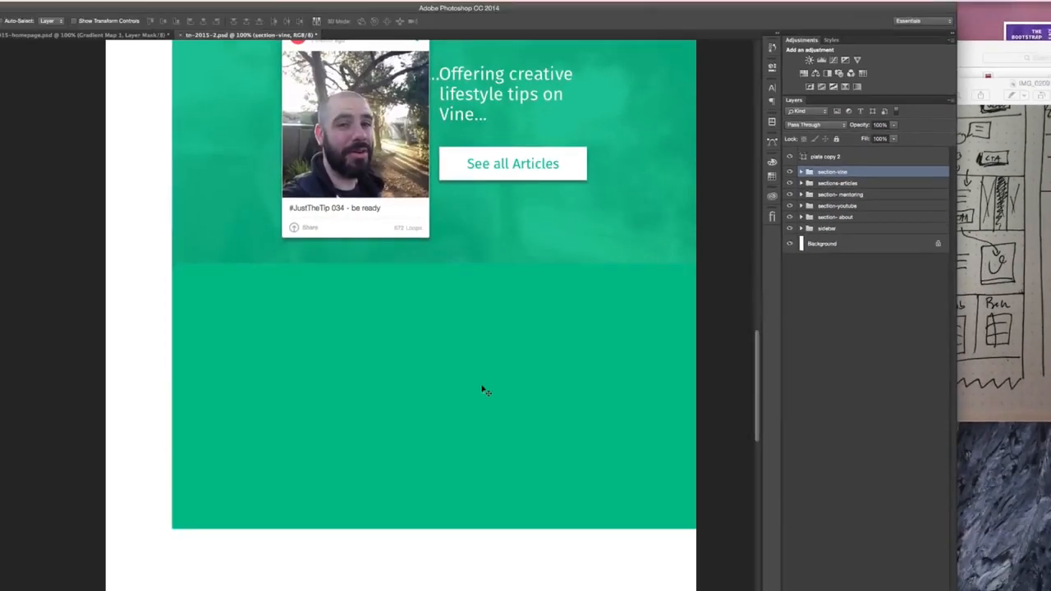
# - Scale the plate copy below the Vine section to 50% width, anchored at its left edge
pyautogui.hotkey('ctrl', 't')
pyautogui.press('Escape')
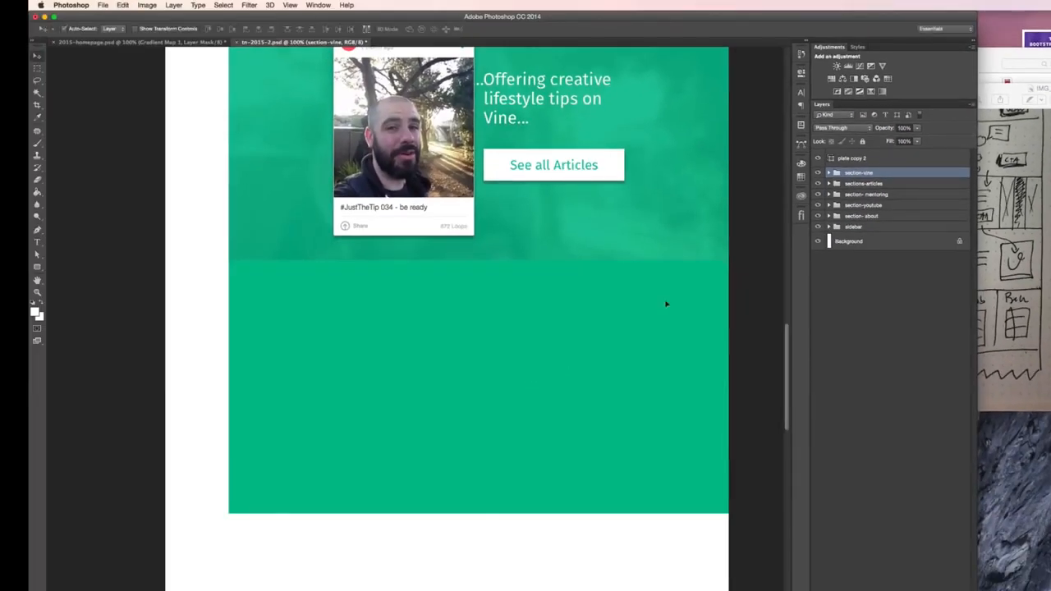
pyautogui.click(846, 158)
pyautogui.hotkey('ctrl', 't')
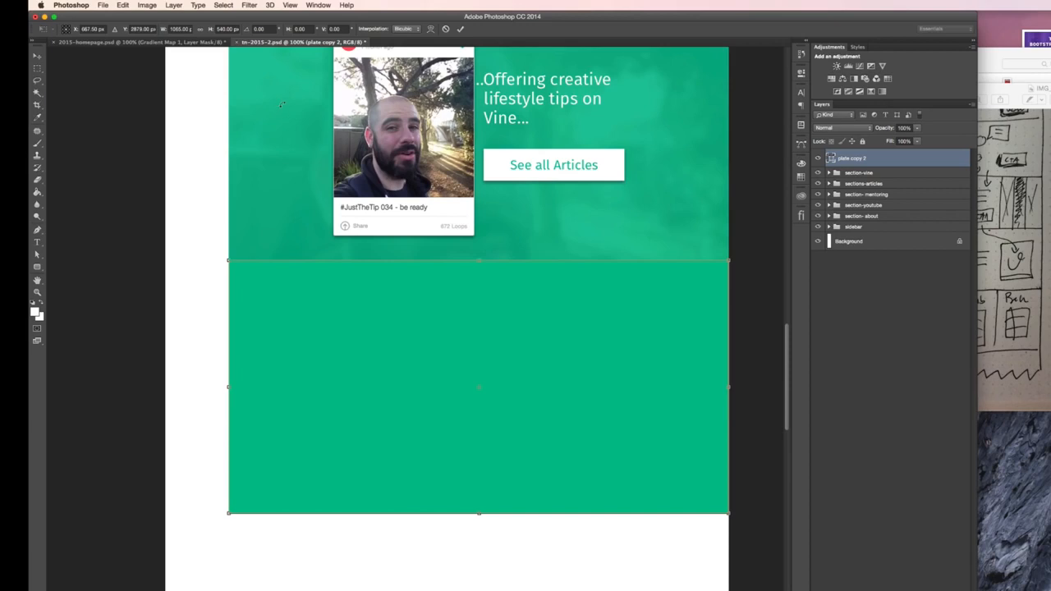
pyautogui.hscroll(2, 331, 322)
pyautogui.scroll(1, 331, 322)
pyautogui.click(63, 29)
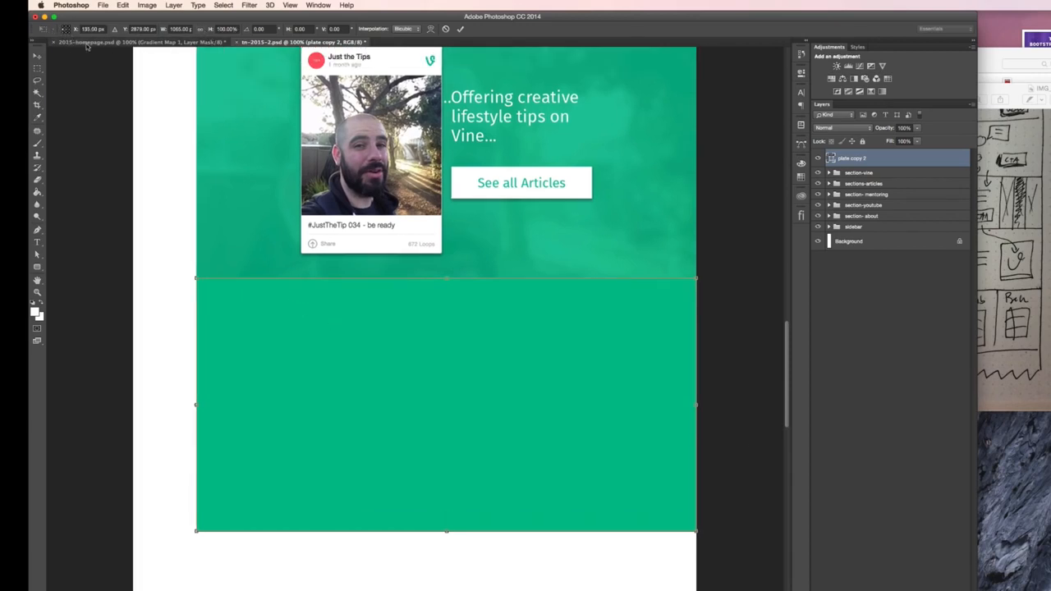
pyautogui.click(181, 28)
pyautogui.rightClick(183, 30)
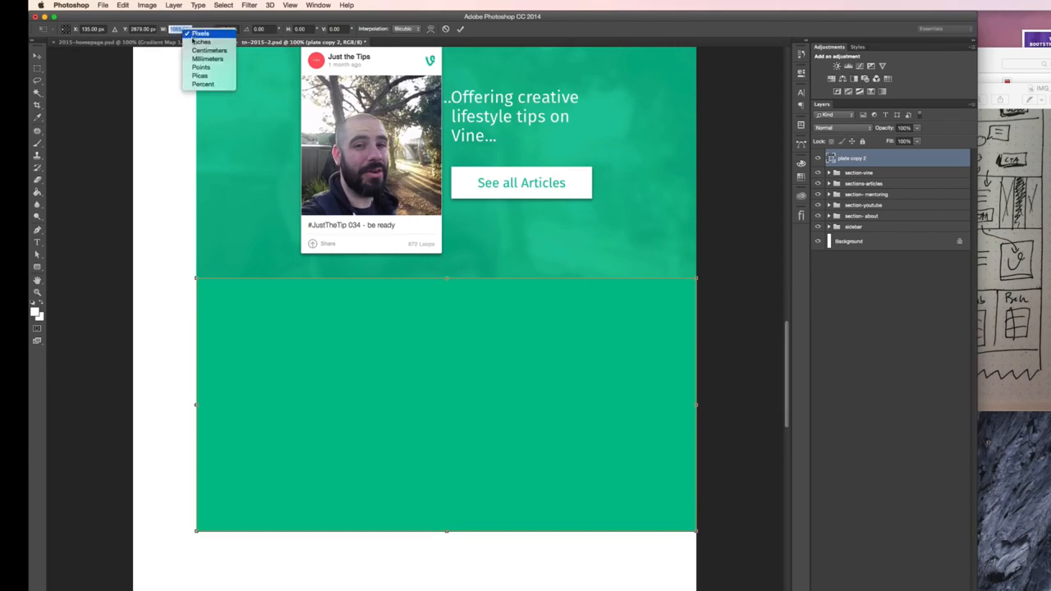
pyautogui.click(202, 84)
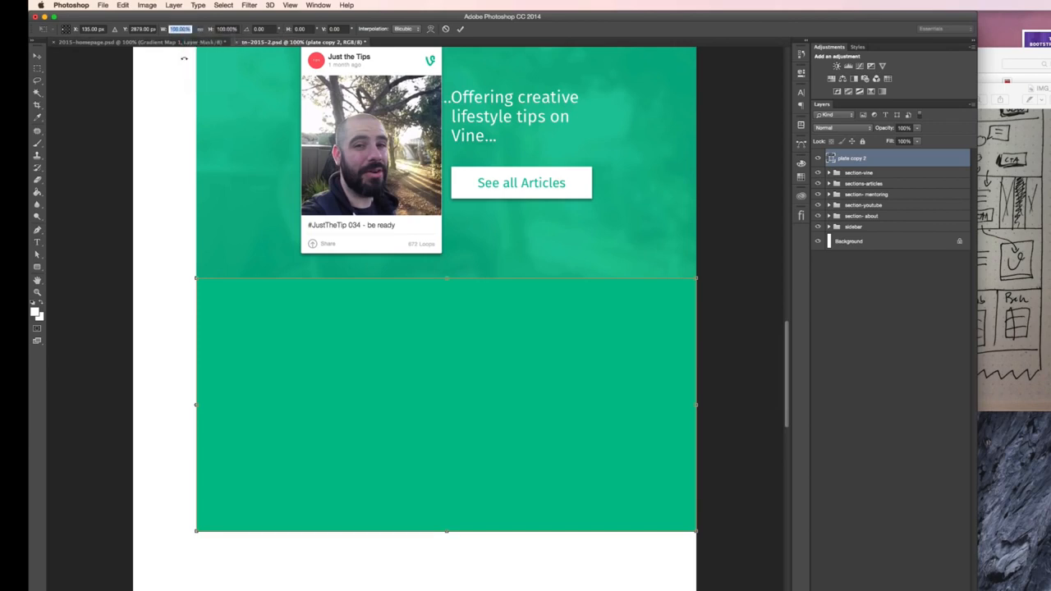
pyautogui.write('50')
pyautogui.press('Return')
pyautogui.press('Return')
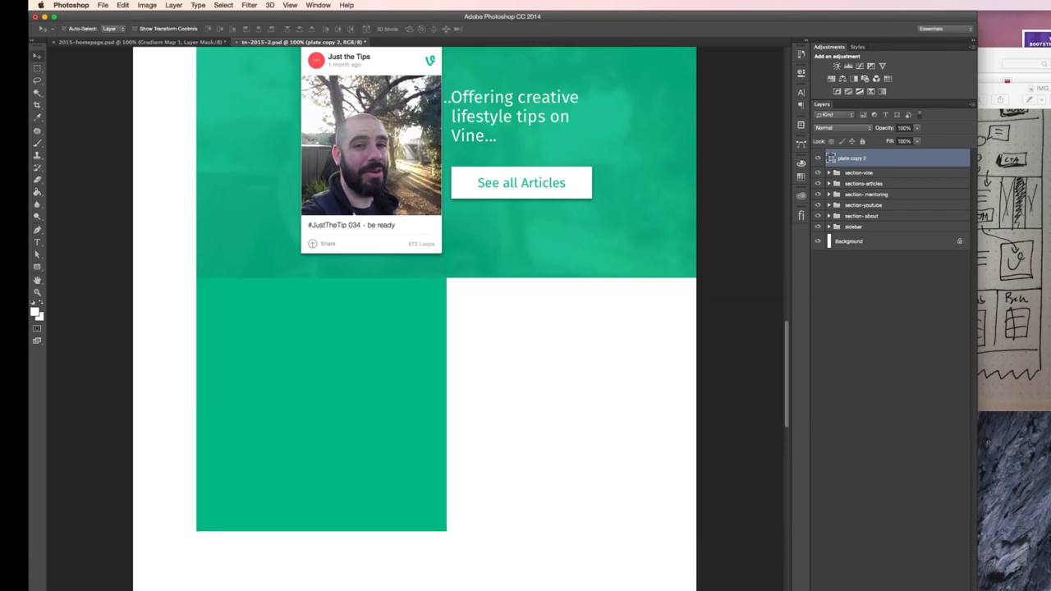
# - Duplicate the half-width plate to fill the empty right half of the row, and reposition the wireframe sketch window
pyautogui.moveTo(309, 359); pyautogui.dragTo(548, 361)
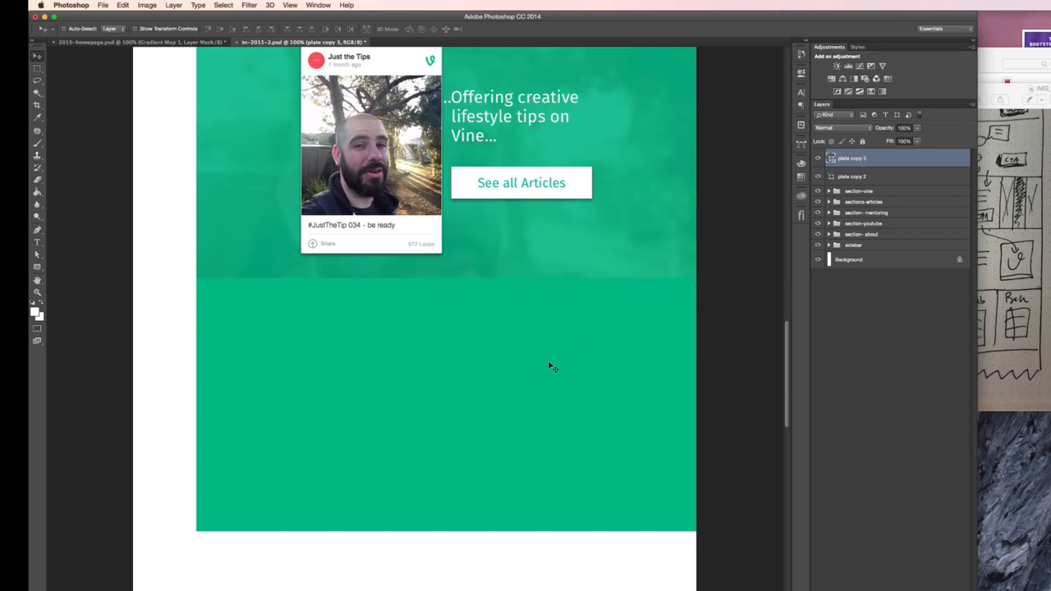
pyautogui.moveTo(1049, 88); pyautogui.dragTo(1046, 134)
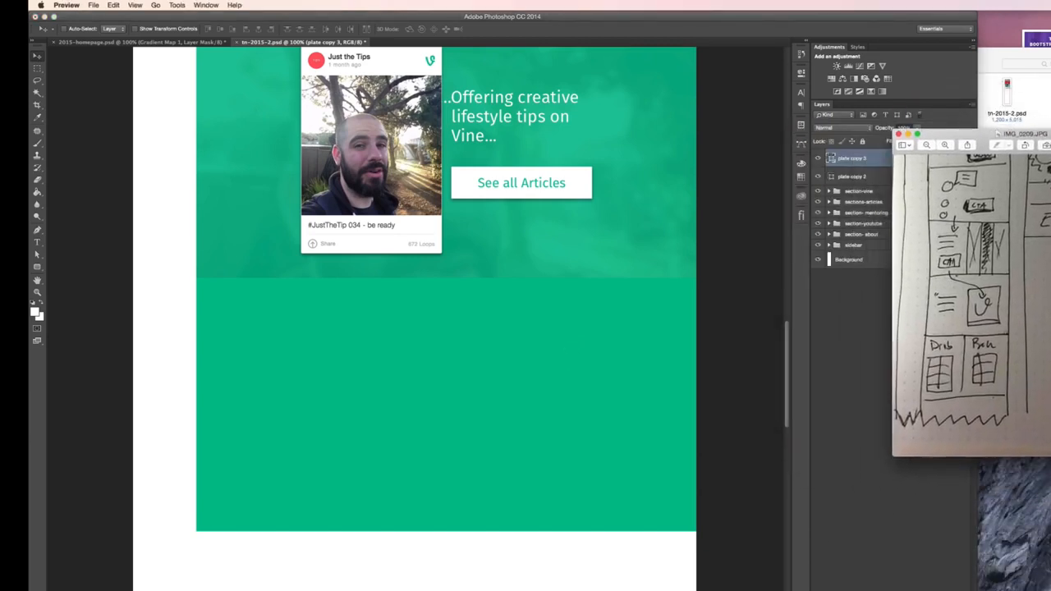
pyautogui.click(324, 361)
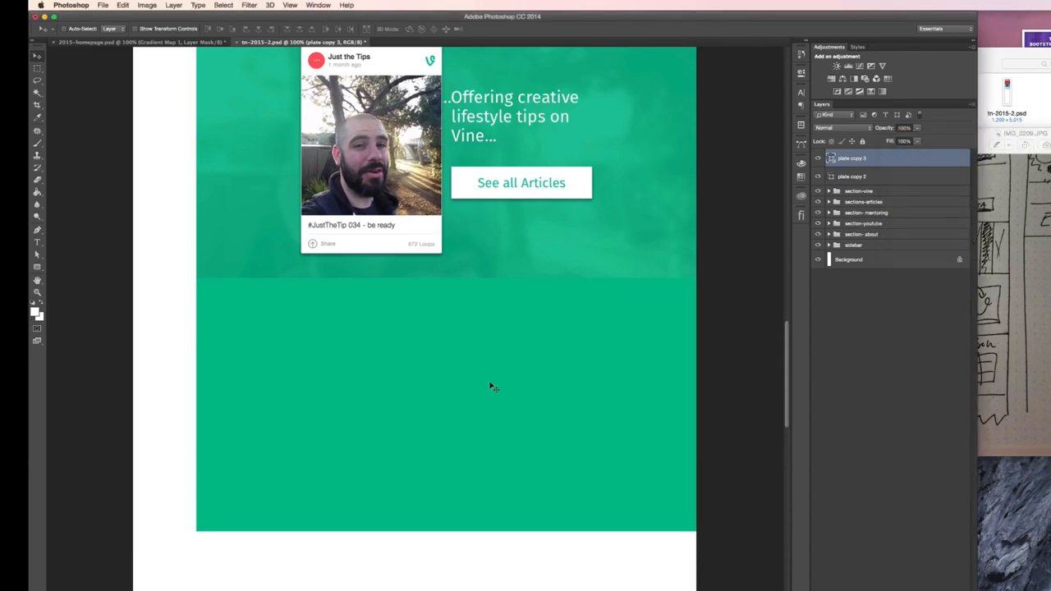
# - Switch to Chrome, open dribbble.com in a new tab and go to its Brand Guidelines page
pyautogui.hotkey('ctrl', 'Left')
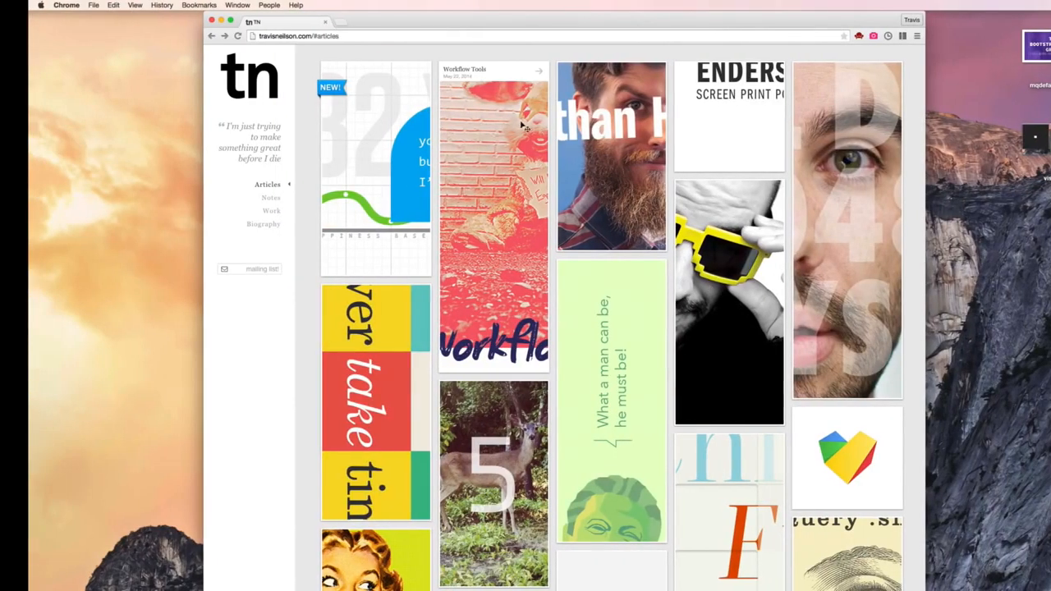
pyautogui.press('super+t')
pyautogui.write('dri')
pyautogui.press('Return')
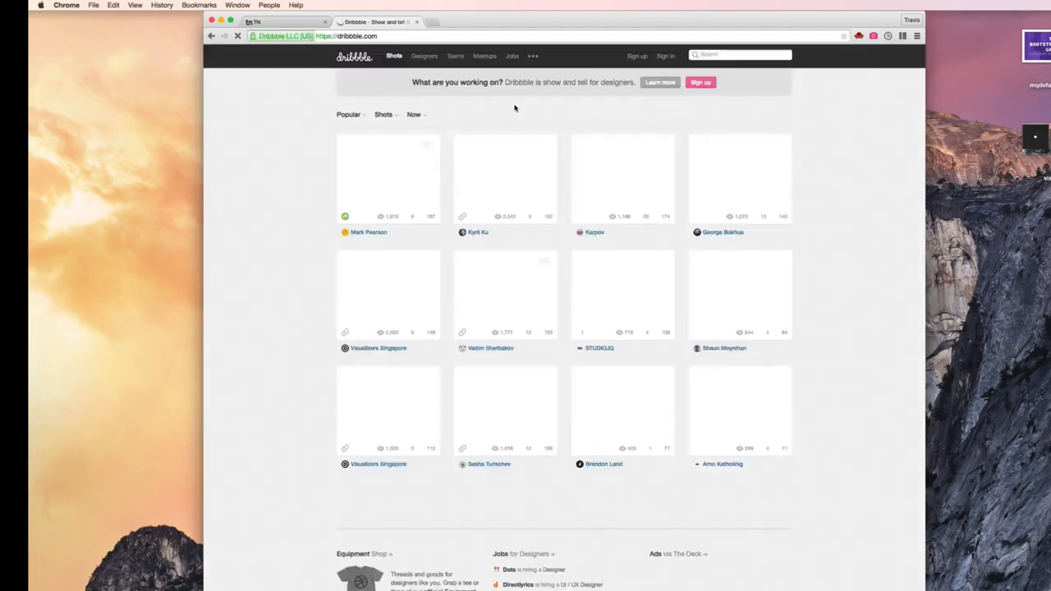
pyautogui.scroll(-3, 523, 293)
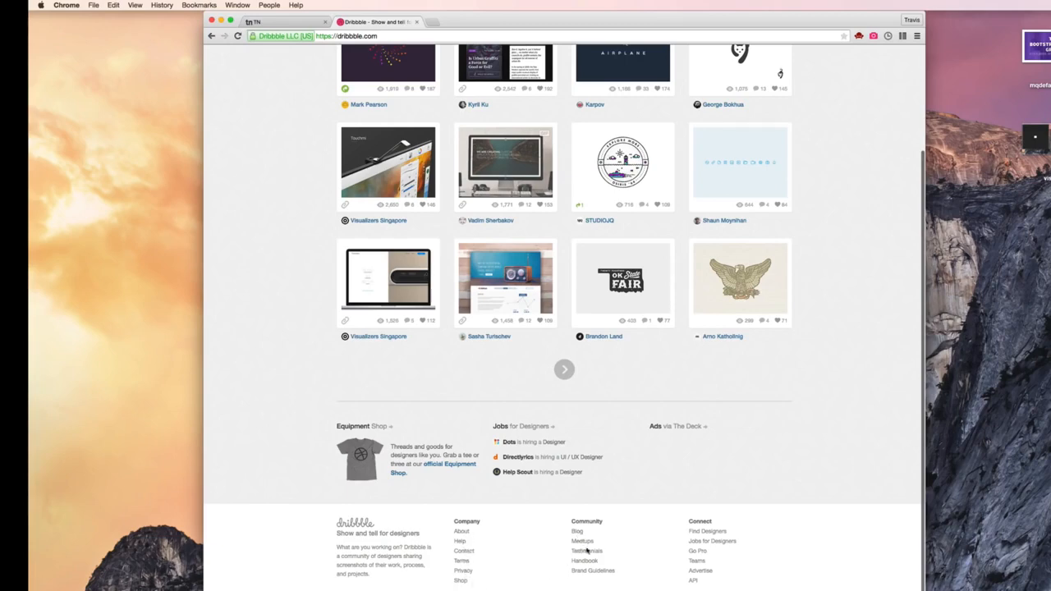
pyautogui.click(593, 572)
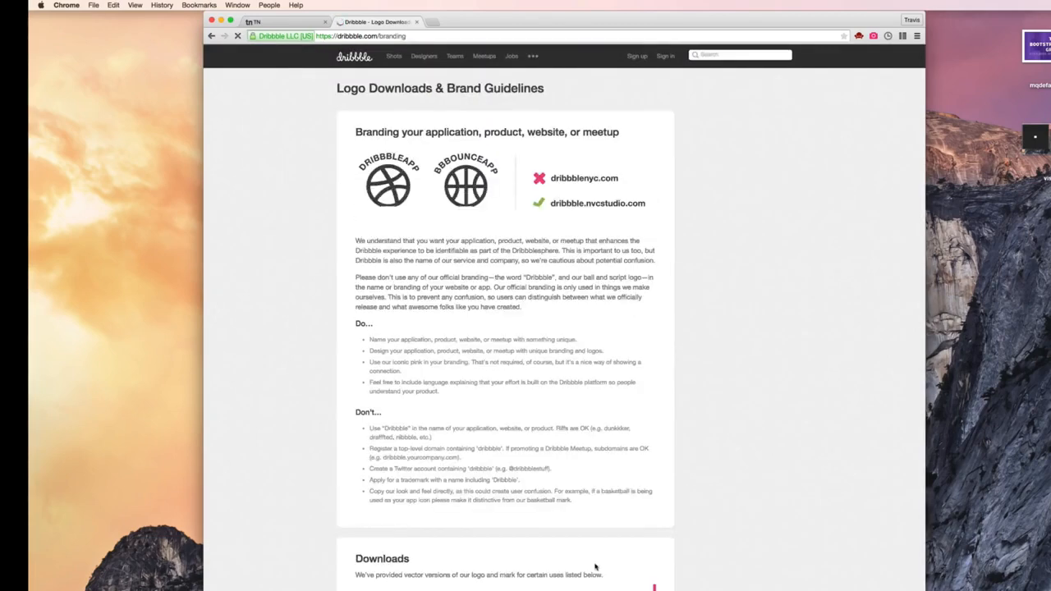
# - Copy the hex code of Dribbble's official Pink, ea4c89, from the Official Colors section
pyautogui.scroll(-1, 554, 192)
pyautogui.scroll(-10, 553, 192)
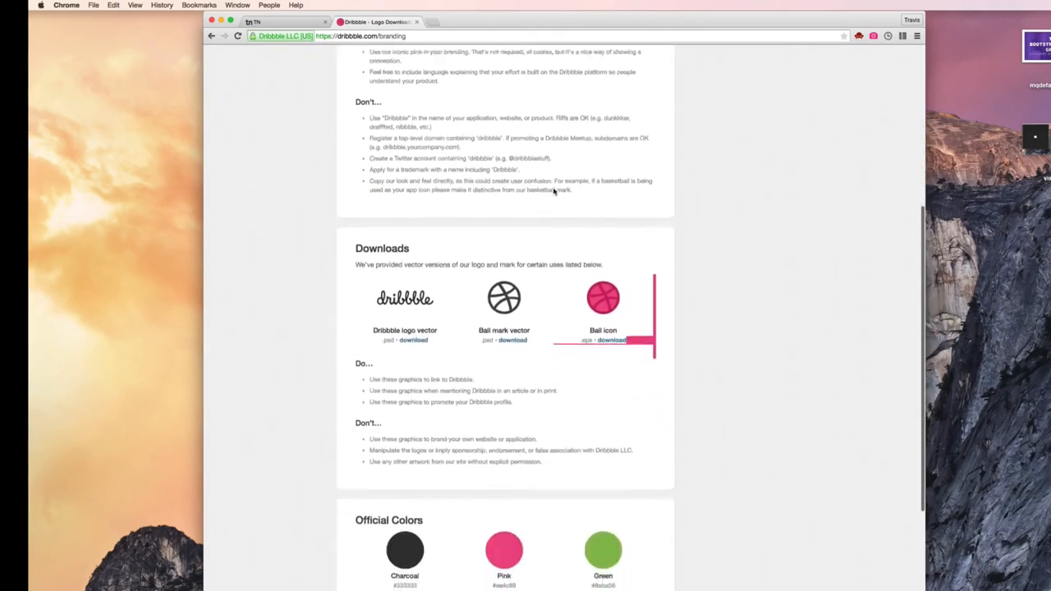
pyautogui.scroll(-1, 624, 474)
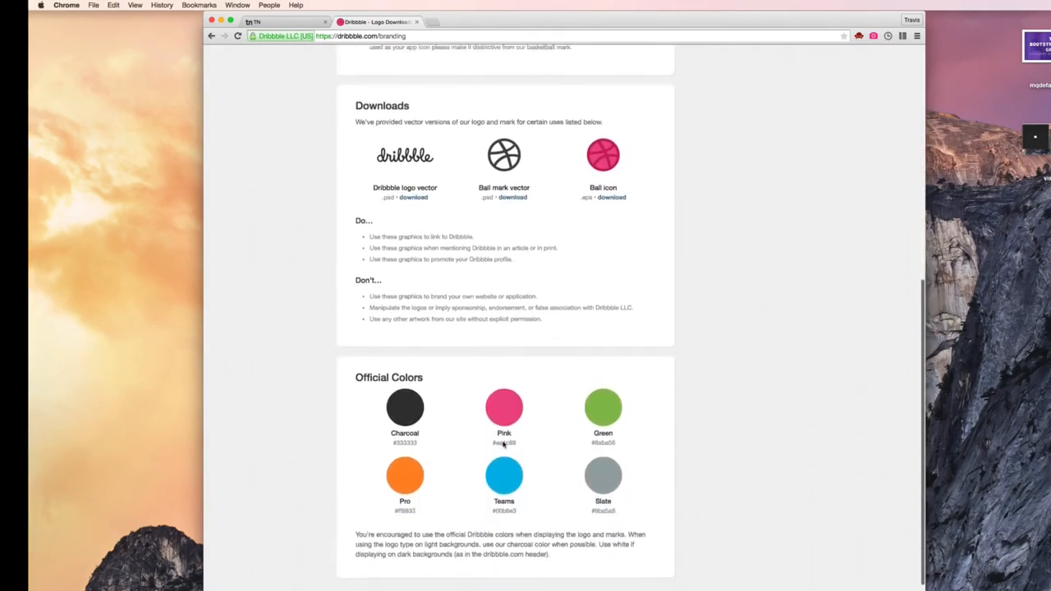
pyautogui.tripleClick(504, 444)
pyautogui.doubleClick(506, 444)
pyautogui.press('super+c')
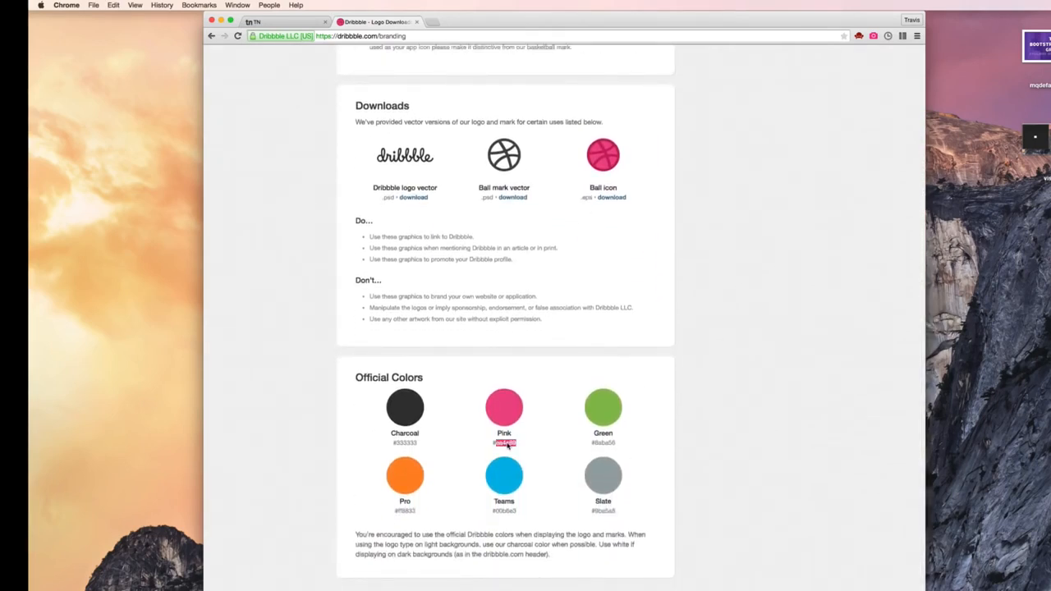
# - Return to Photoshop and fill the left half-width plate, plate copy 2, with the copied Dribbble pink, ea4c89
pyautogui.hotkey('ctrl', 'Right')
pyautogui.rightClick(318, 372)
pyautogui.click(338, 384)
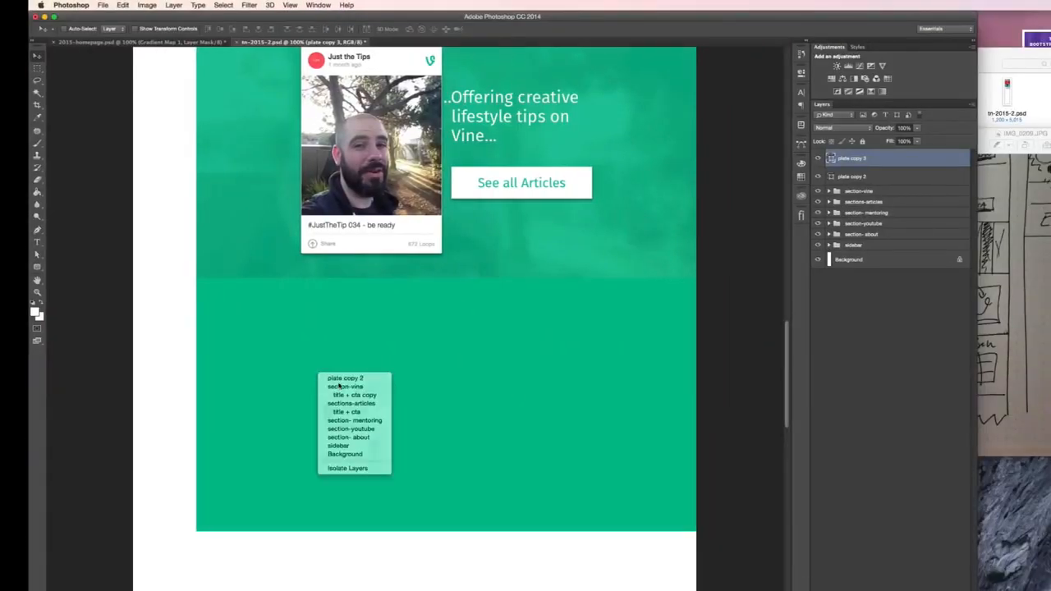
pyautogui.click(817, 177)
pyautogui.click(817, 177)
pyautogui.doubleClick(831, 177)
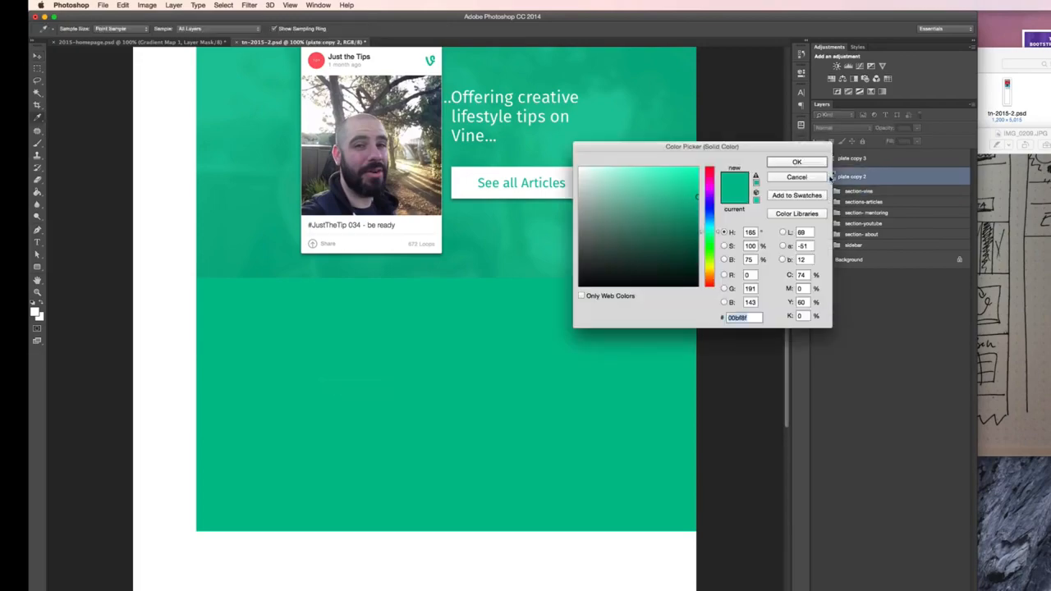
pyautogui.press('super+v')
pyautogui.click(792, 162)
# - Switch back to Chrome and open behance.net in a new tab
pyautogui.hotkey('ctrl', 'Left')
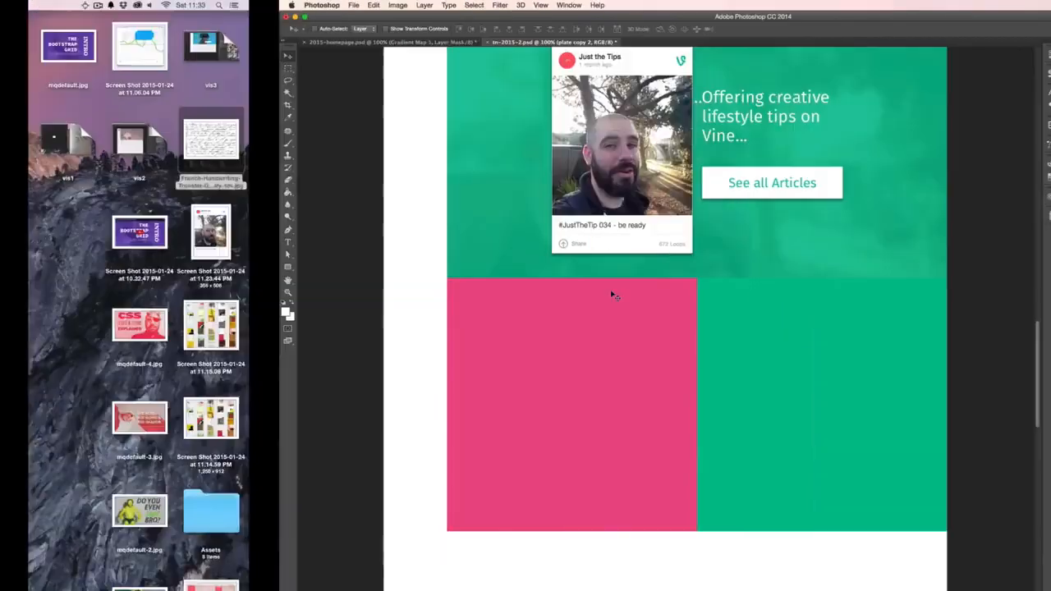
pyautogui.click(433, 38)
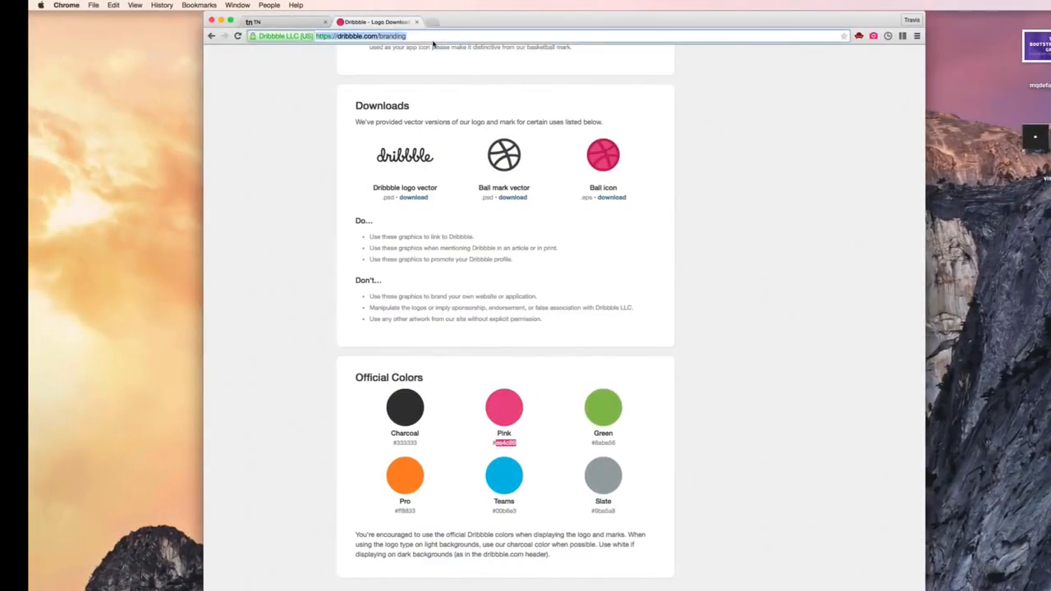
pyautogui.press('super+t')
pyautogui.write('behance.net')
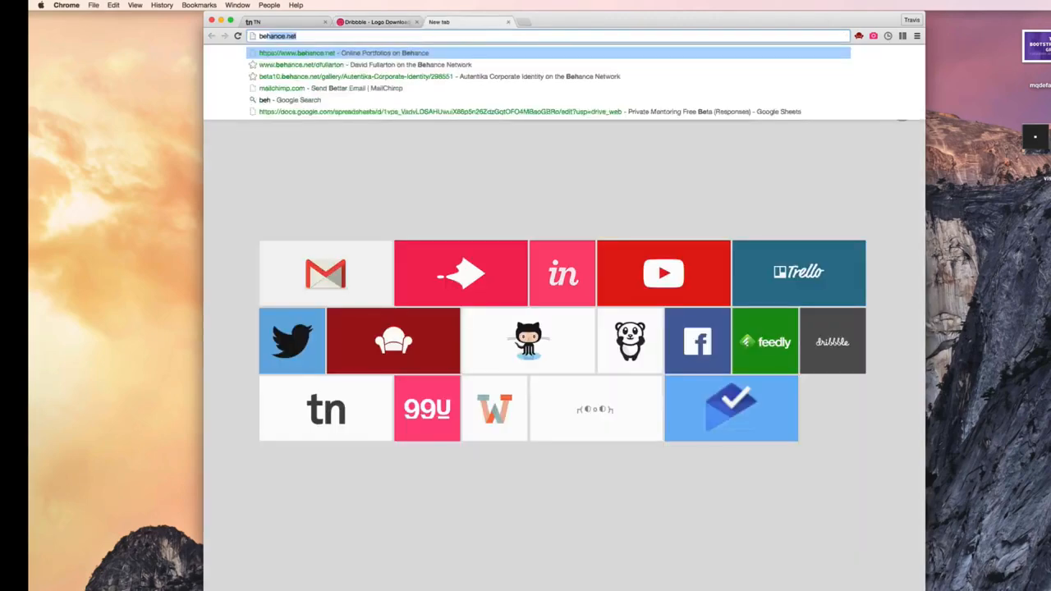
pyautogui.press('Return')
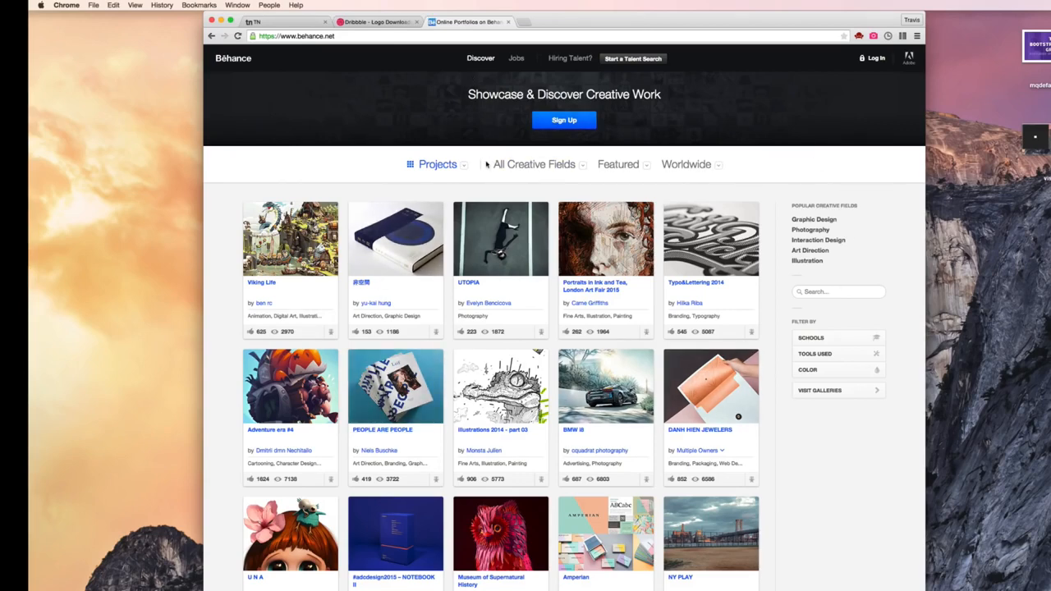
# - Inspect the active Projects entry in Behance's view list and copy its blue color value, #1769ff
pyautogui.click(435, 165)
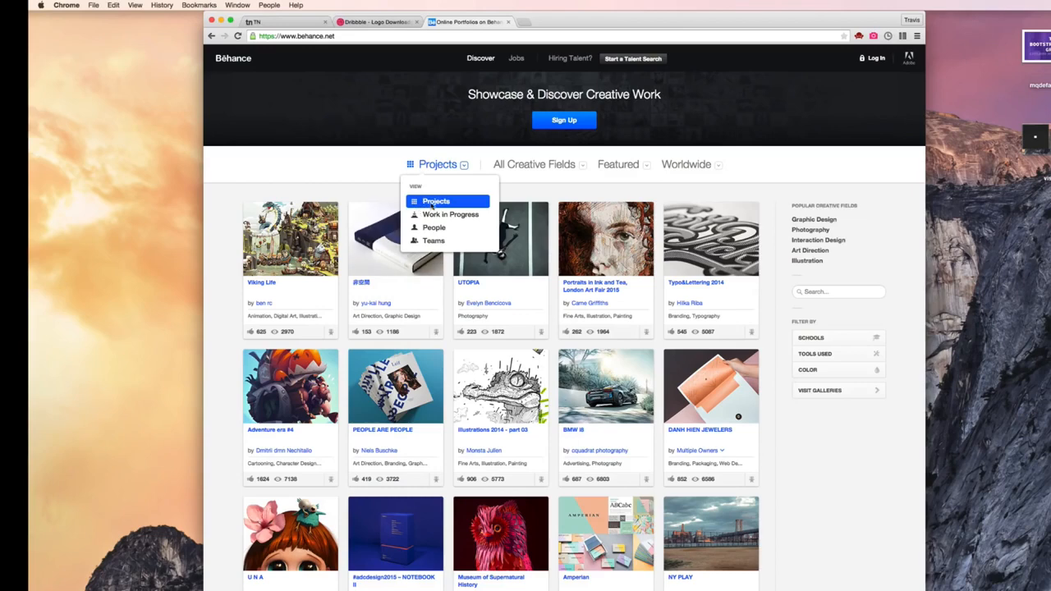
pyautogui.rightClick(478, 205)
pyautogui.click(528, 316)
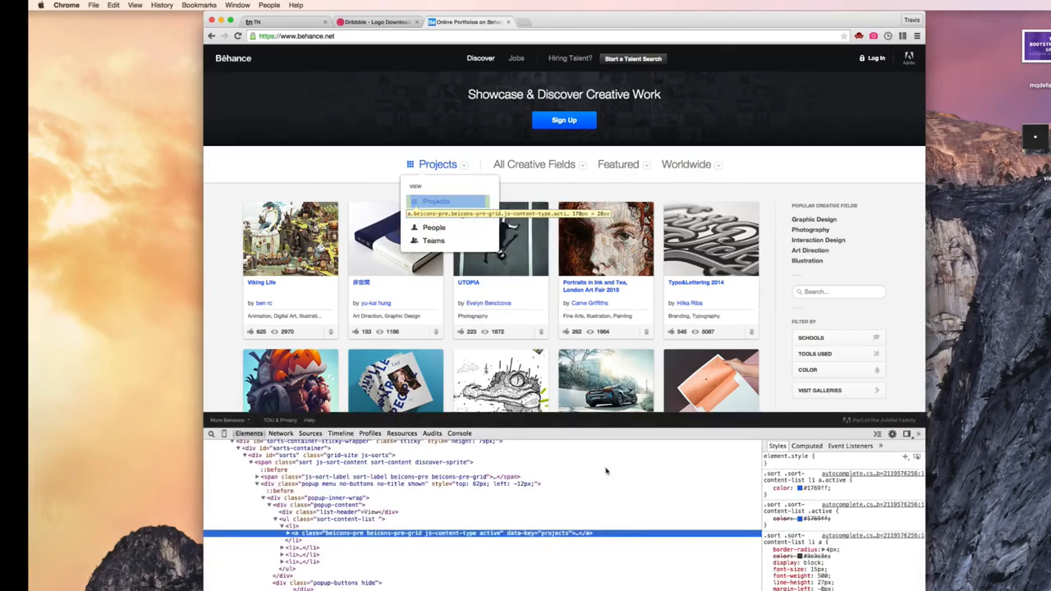
pyautogui.click(808, 488)
pyautogui.click(818, 519)
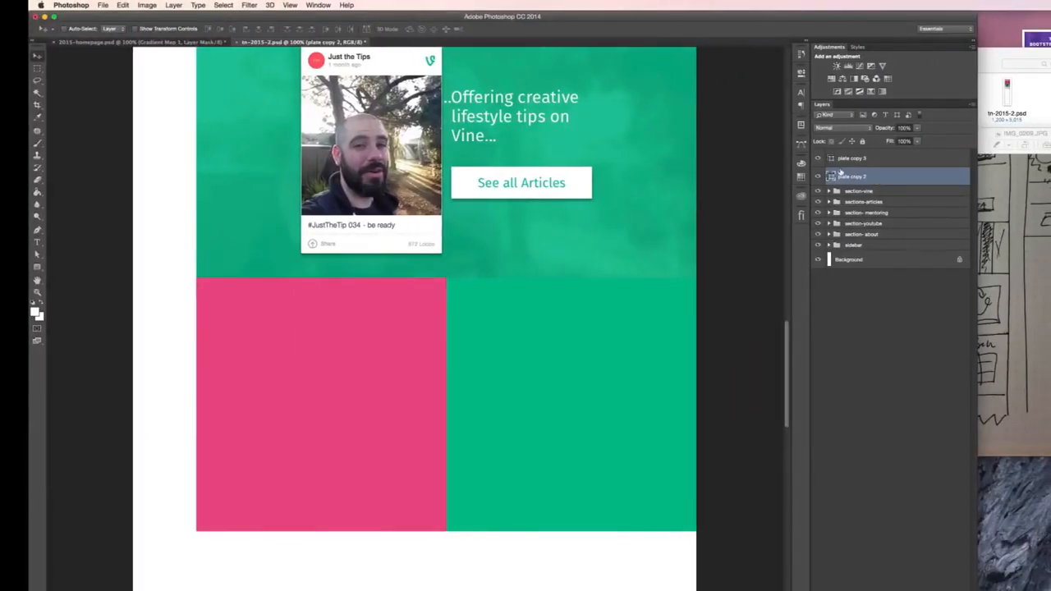
# - In Photoshop, fill the right half-width plate, plate copy 3, with the copied Behance blue, #1769ff
pyautogui.doubleClick(829, 159)
pyautogui.press('super+v')
pyautogui.click(791, 163)
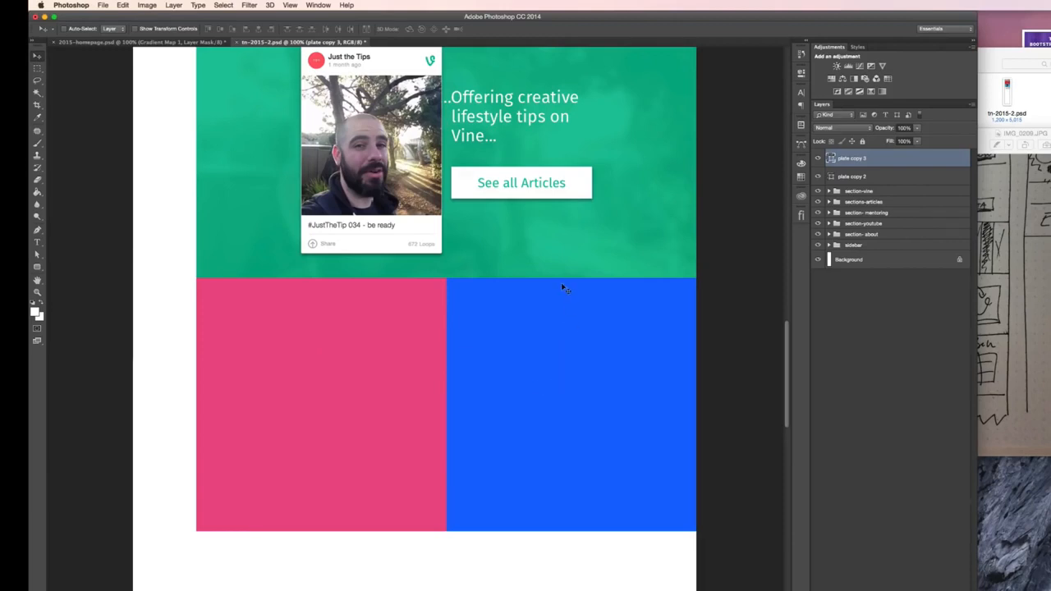
# - Duplicate section-vine's title + cta copy group above plate copy 3 and move the duplicate so its heading and button sit on the pink plate
pyautogui.scroll(3, 610, 229)
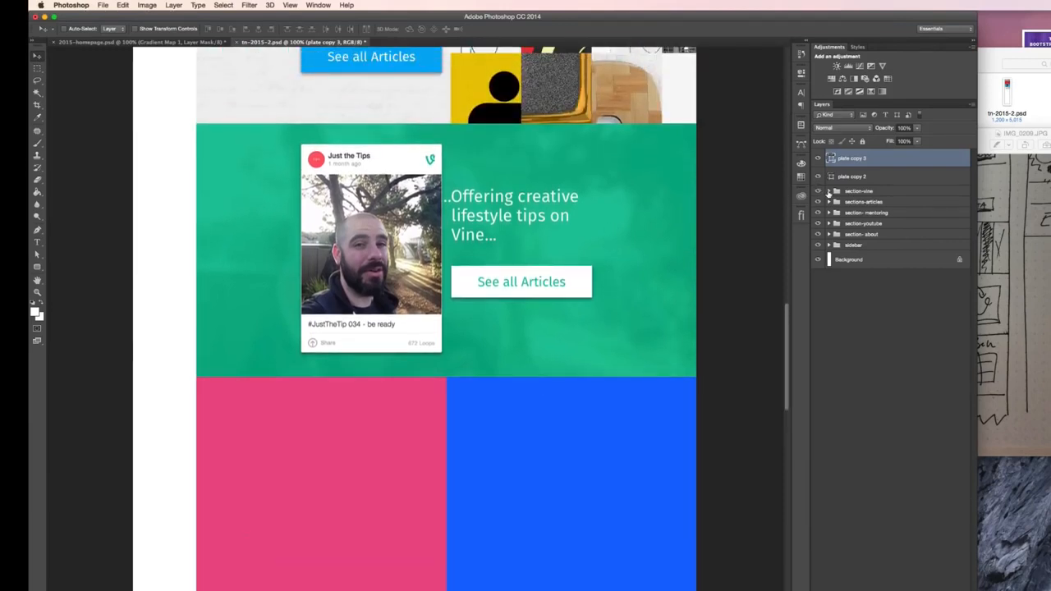
pyautogui.click(828, 192)
pyautogui.click(862, 202)
pyautogui.moveTo(861, 191); pyautogui.dragTo(853, 154)
pyautogui.click(829, 202)
pyautogui.moveTo(733, 175); pyautogui.dragTo(582, 383)
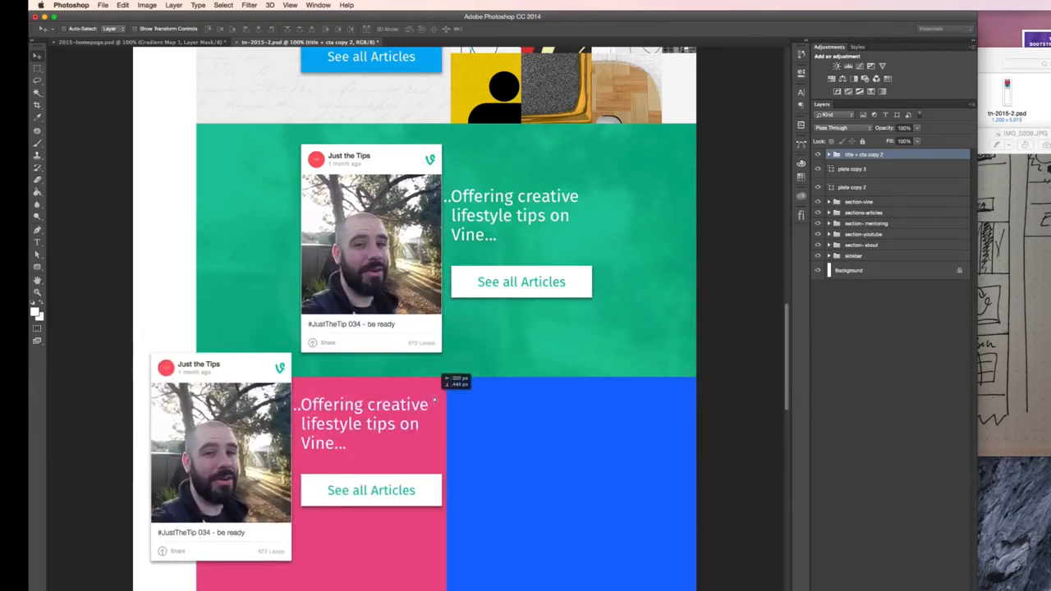
# - Ungroup title + cta copy 2 and delete the duplicated Vine post card layers, Layer 3 and Rounded Rectangle 2
pyautogui.click(828, 155)
pyautogui.press('super+shift+g')
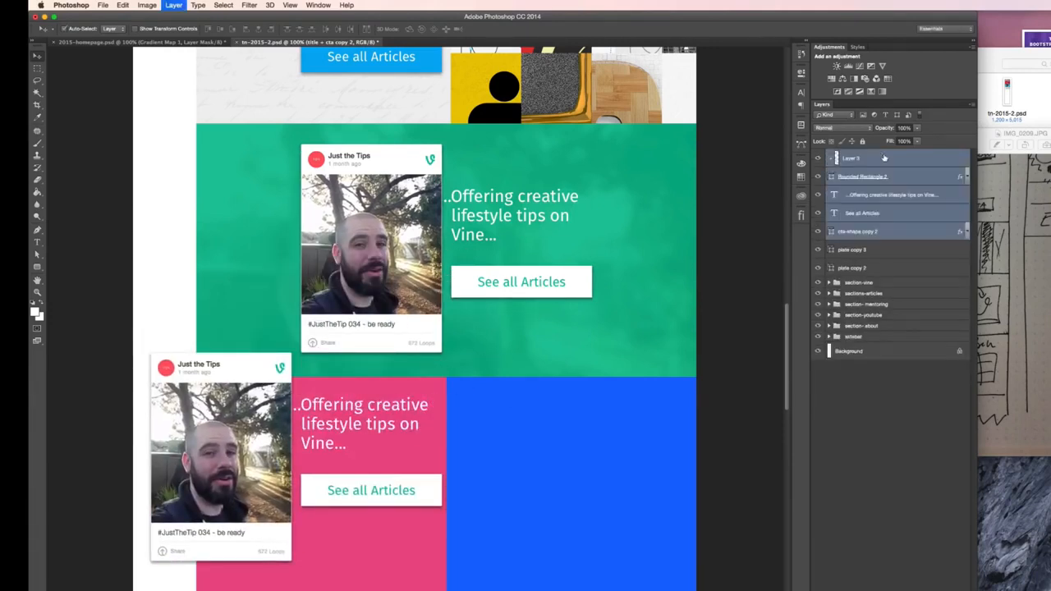
pyautogui.click(883, 229)
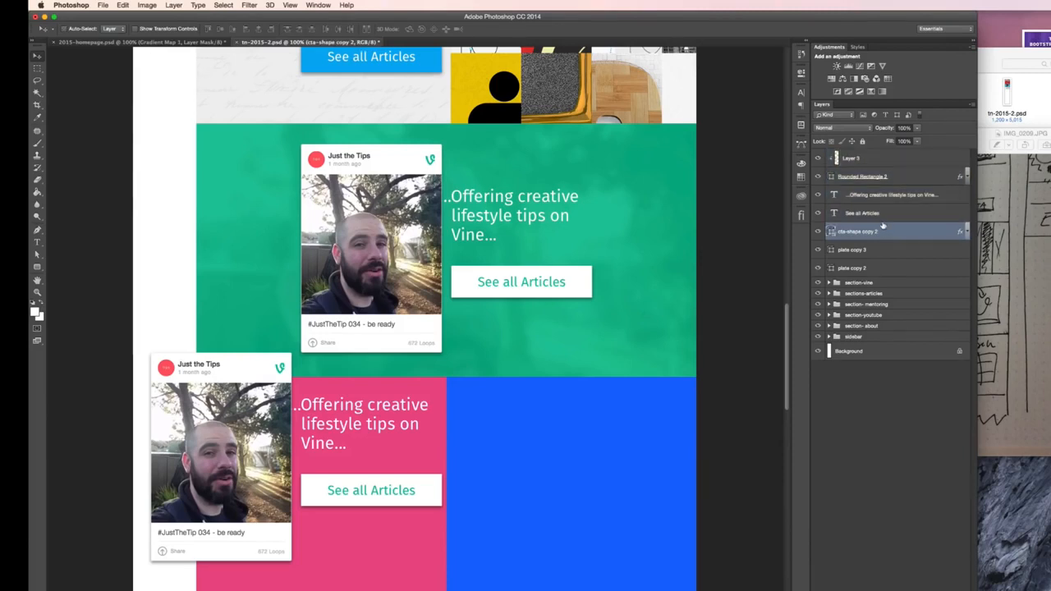
pyautogui.click(893, 159)
pyautogui.keyDown('shift'); pyautogui.click(894, 177); pyautogui.keyUp('shift')
pyautogui.press('Delete')
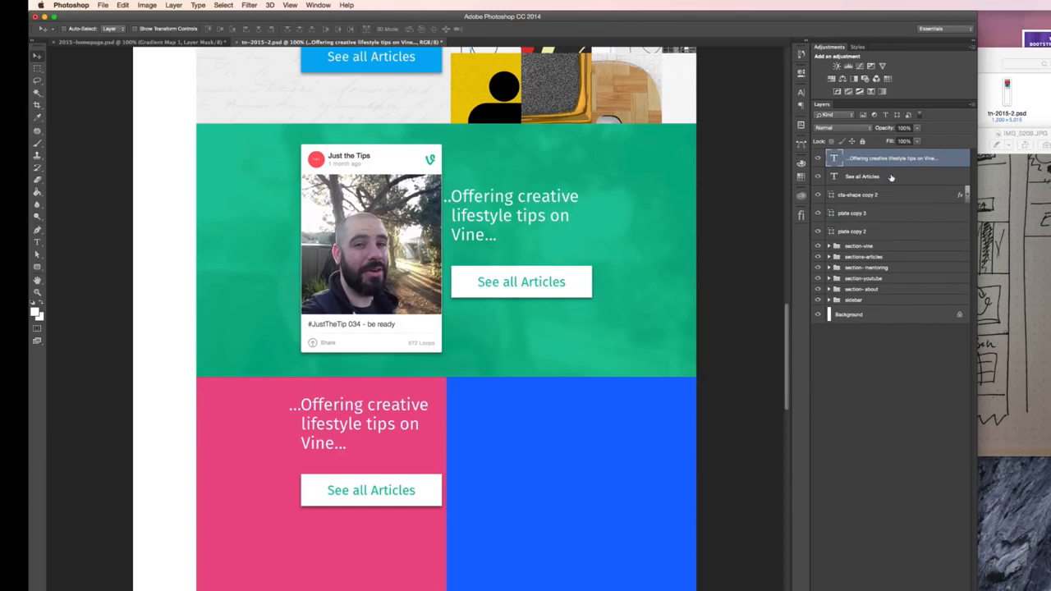
# - Group the duplicated heading, button label and button shape as "cta" and move the group to the lower middle of the pink plate
pyautogui.keyDown('shift'); pyautogui.click(891, 177); pyautogui.keyUp('shift')
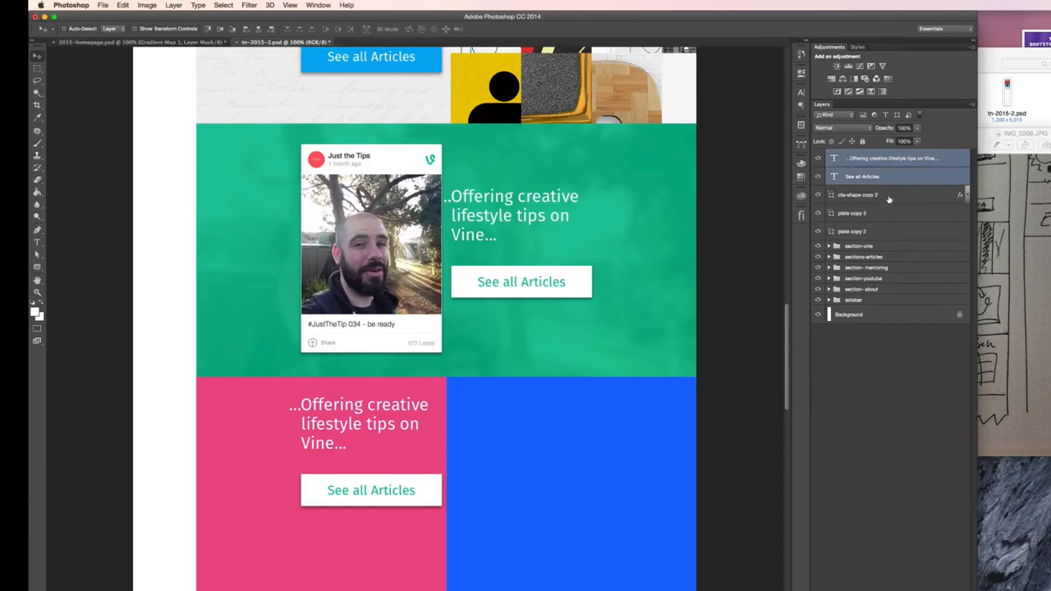
pyautogui.keyDown('shift'); pyautogui.click(888, 199); pyautogui.keyUp('shift')
pyautogui.press('super+g')
pyautogui.doubleClick(854, 154)
pyautogui.write('cta')
pyautogui.press('Return')
pyautogui.moveTo(491, 460); pyautogui.dragTo(446, 553)
pyautogui.scroll(-5, 457, 528)
pyautogui.scroll(3, 468, 527)
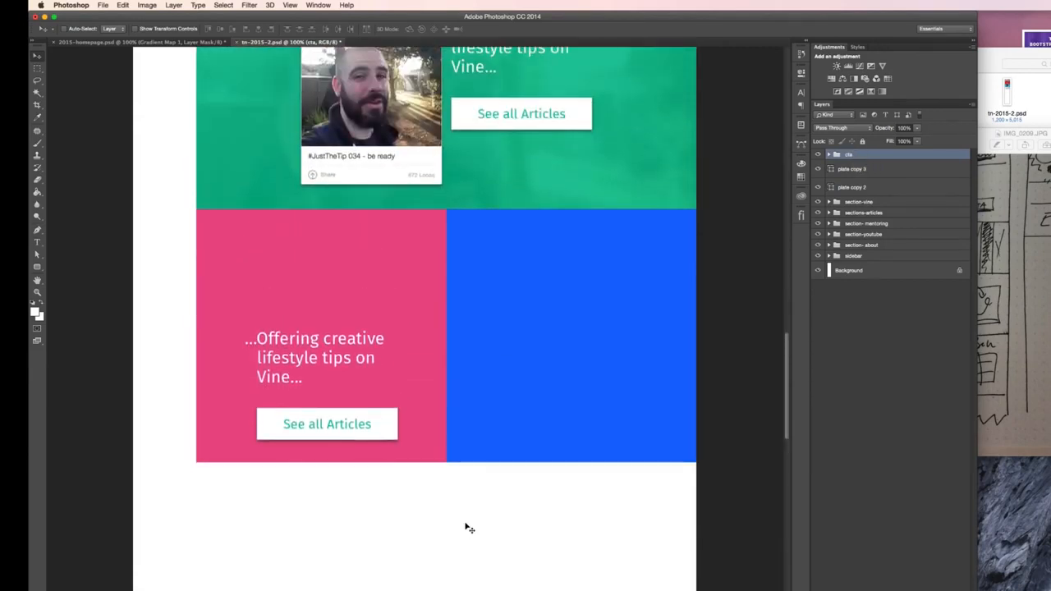
# - Check the Vine, Dribbble and Behance sections in 2015-homepage.psd for wording and layout, and return to tn-2015-2.psd
pyautogui.click(829, 155)
pyautogui.click(864, 189)
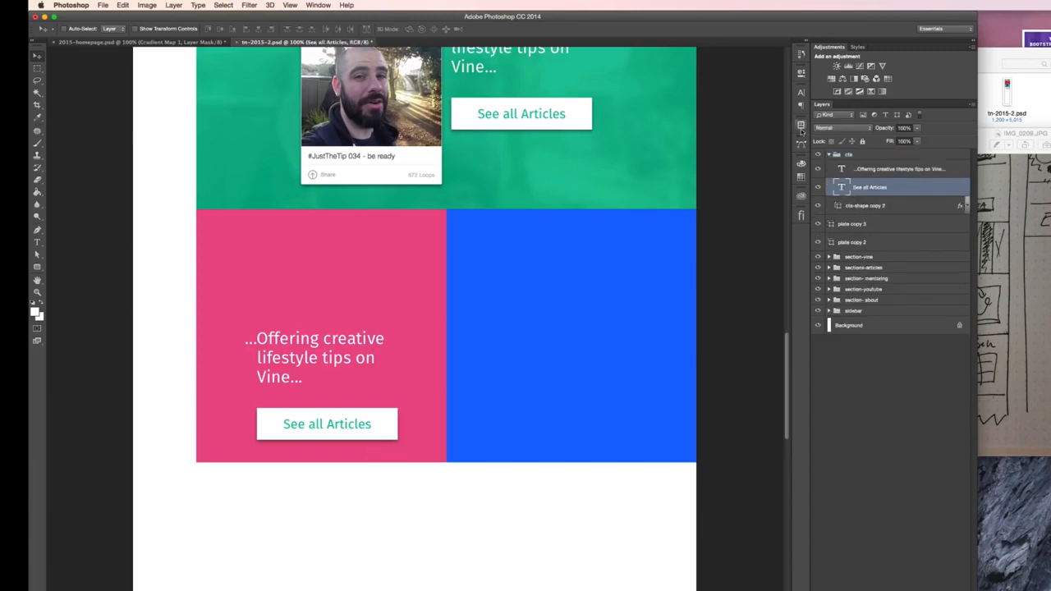
pyautogui.scroll(20, 574, 266)
pyautogui.scroll(-17, 575, 266)
pyautogui.scroll(5, 575, 265)
pyautogui.hotkey('ctrl', 'Left')
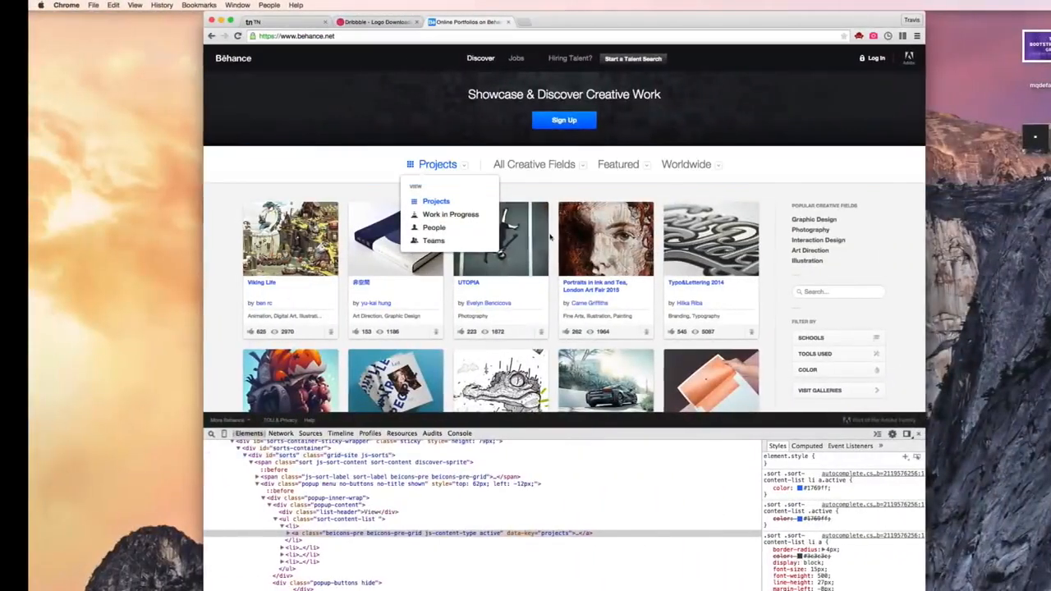
pyautogui.hotkey('ctrl', 'Right')
pyautogui.click(153, 42)
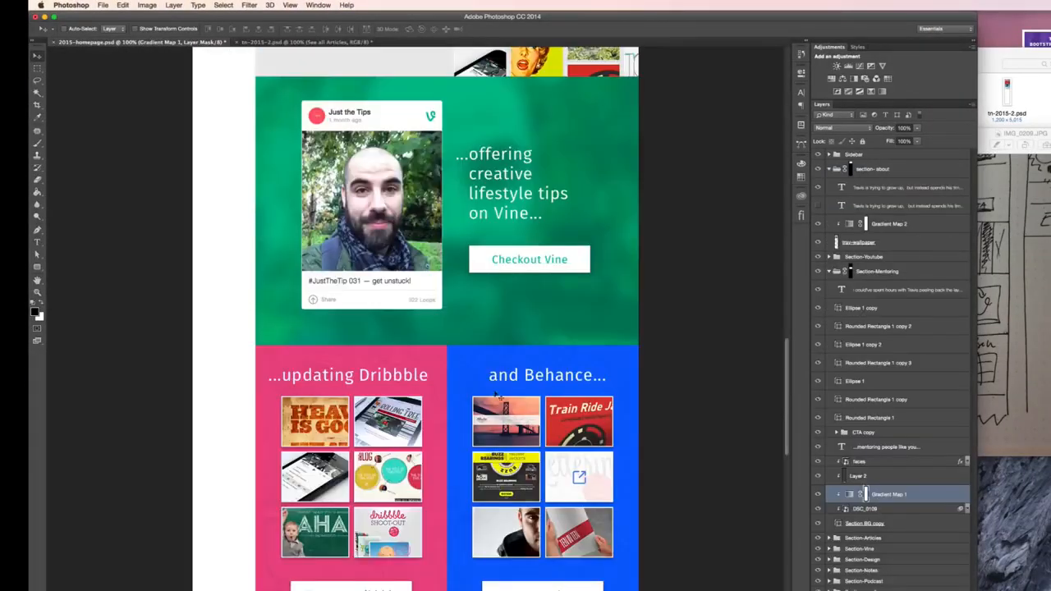
pyautogui.click(268, 42)
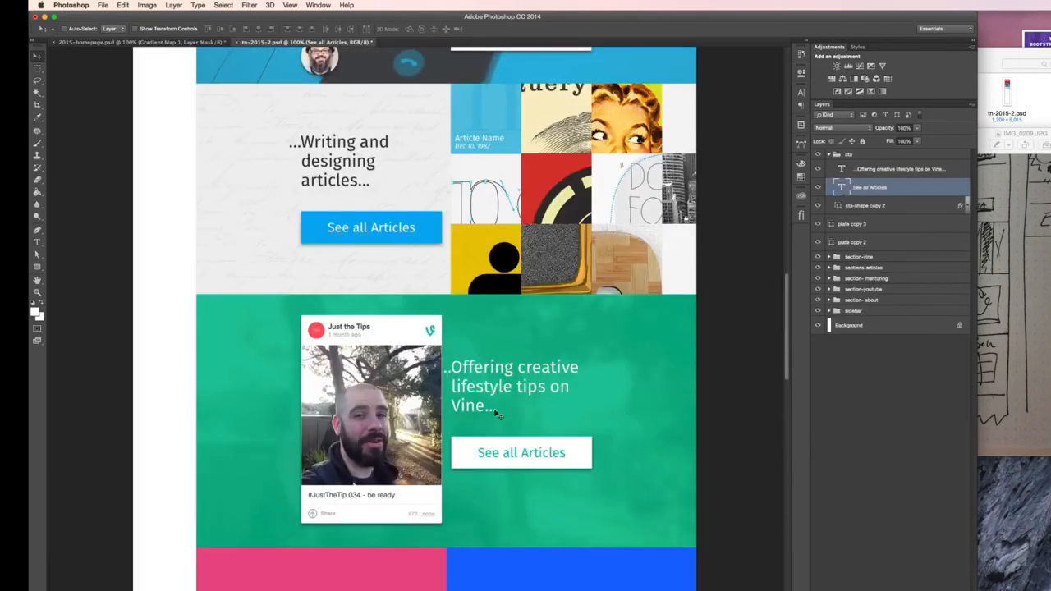
# - Change the button label in the green Vine section to "Checkout Vine"
pyautogui.press('t')
pyautogui.click(503, 453)
pyautogui.press('super+a')
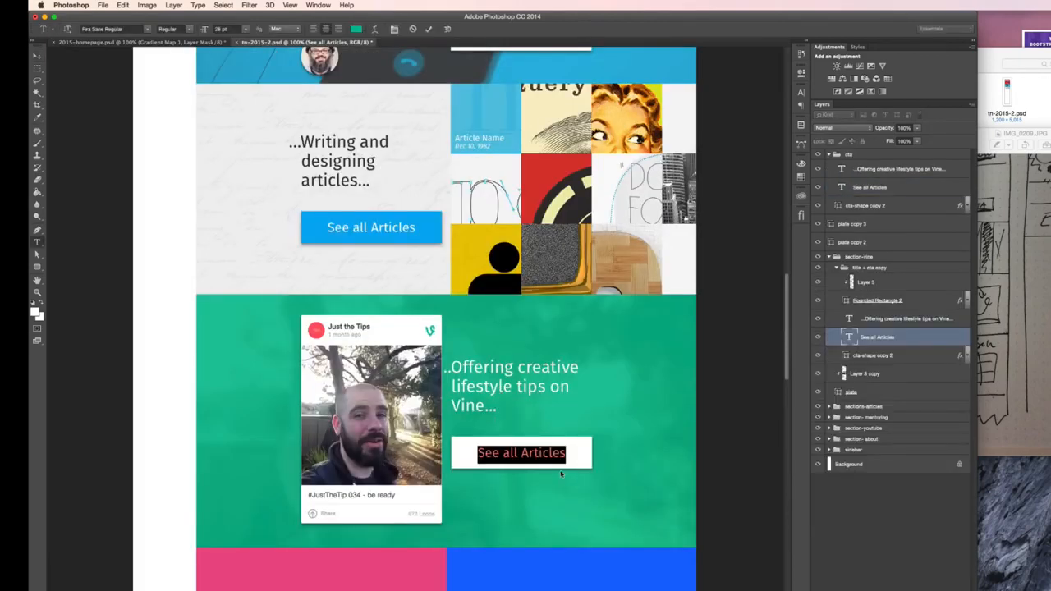
pyautogui.write('Checkout Vine')
pyautogui.press('super+Return')
# - Change the button label on the pink plate to "See more on Dribbble"
pyautogui.scroll(-2, 569, 467)
pyautogui.scroll(-5, 568, 467)
pyautogui.click(326, 486)
pyautogui.press('super+a')
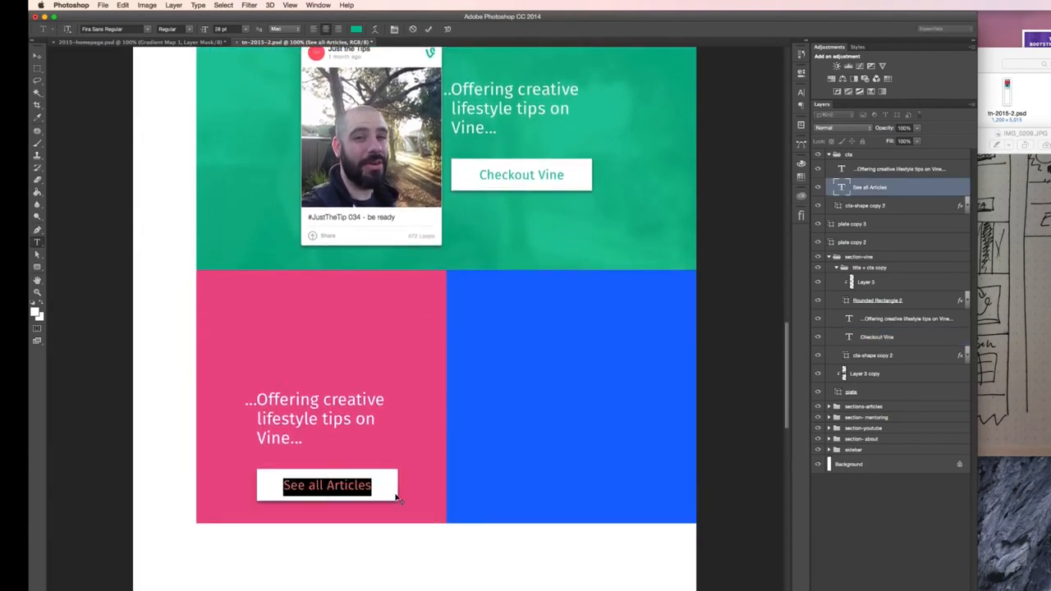
pyautogui.press('Right')
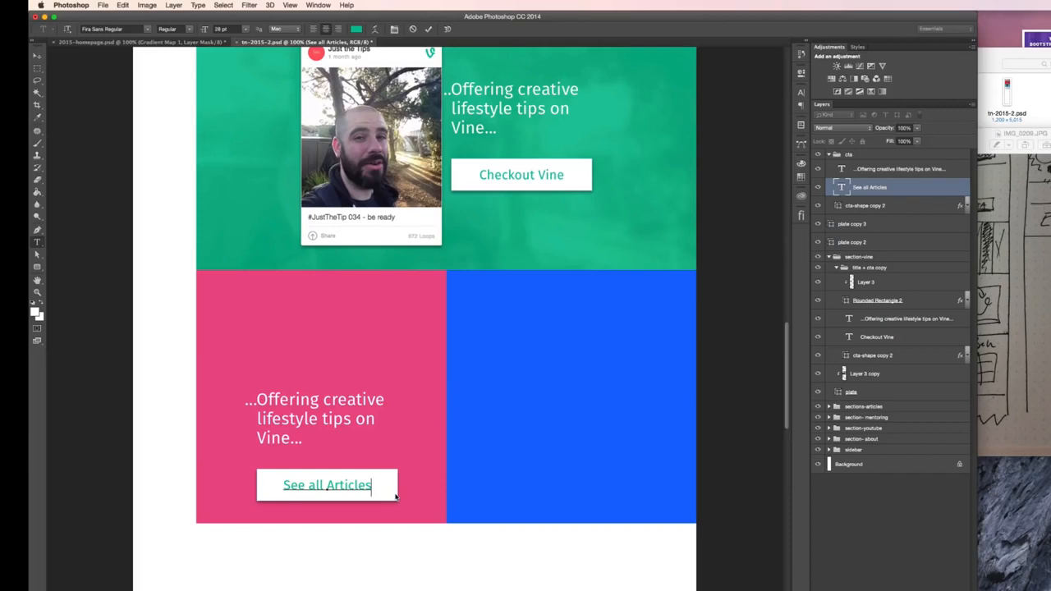
pyautogui.press('super+a')
pyautogui.write('Se')
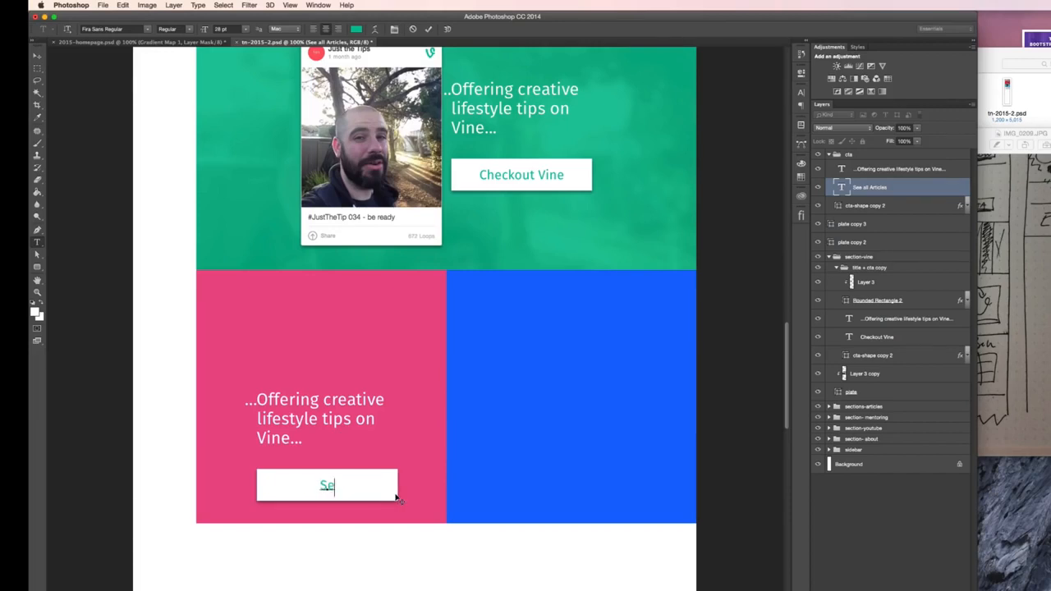
pyautogui.write('e more on Dribble')
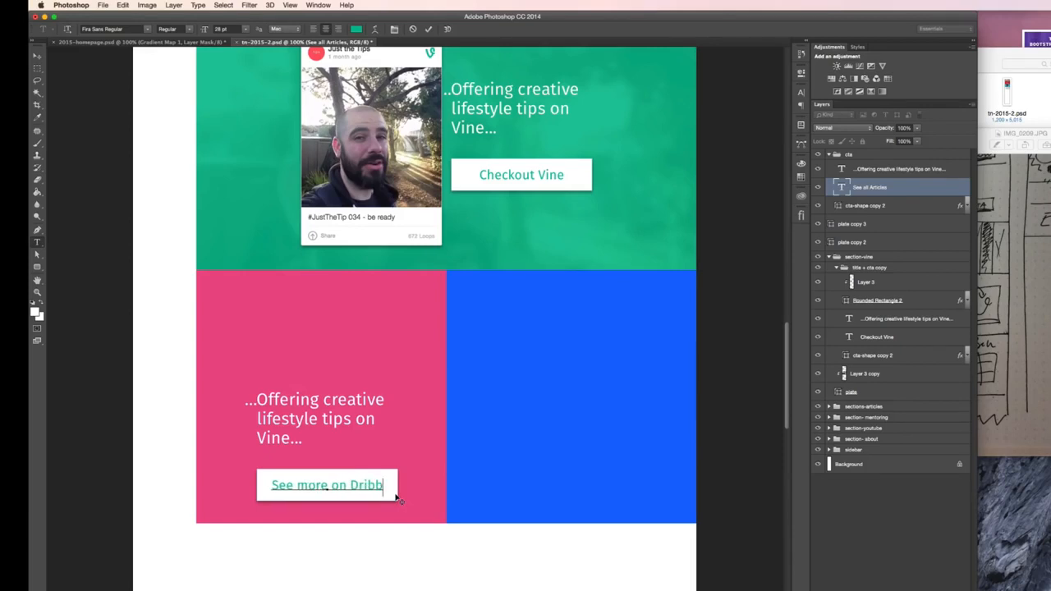
pyautogui.press('BackSpace')
pyautogui.press('BackSpace')
pyautogui.write('ble')
pyautogui.press('super+Return')
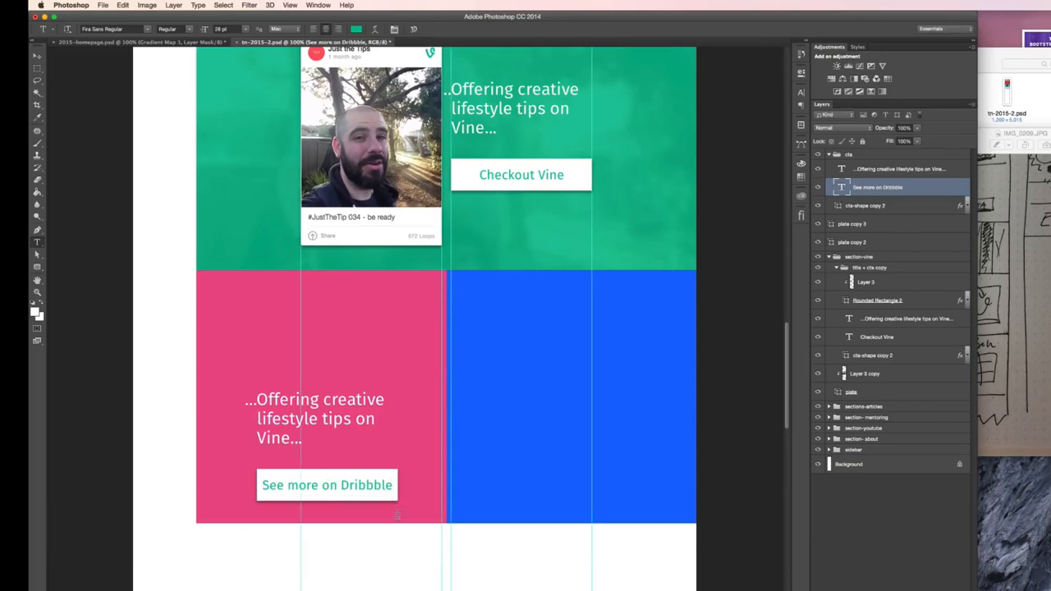
# - Replace the heading text on the pink plate with "...Upploading to Dribbble..."
pyautogui.click(37, 56)
pyautogui.press('t')
pyautogui.click(343, 400)
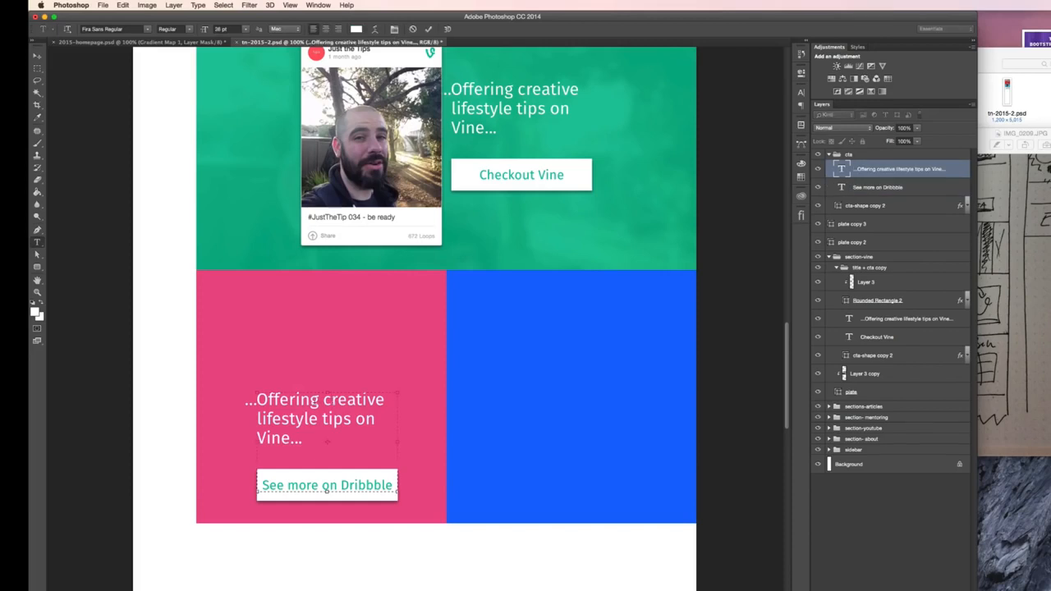
pyautogui.moveTo(257, 399); pyautogui.dragTo(281, 439)
pyautogui.write('Upploadin')
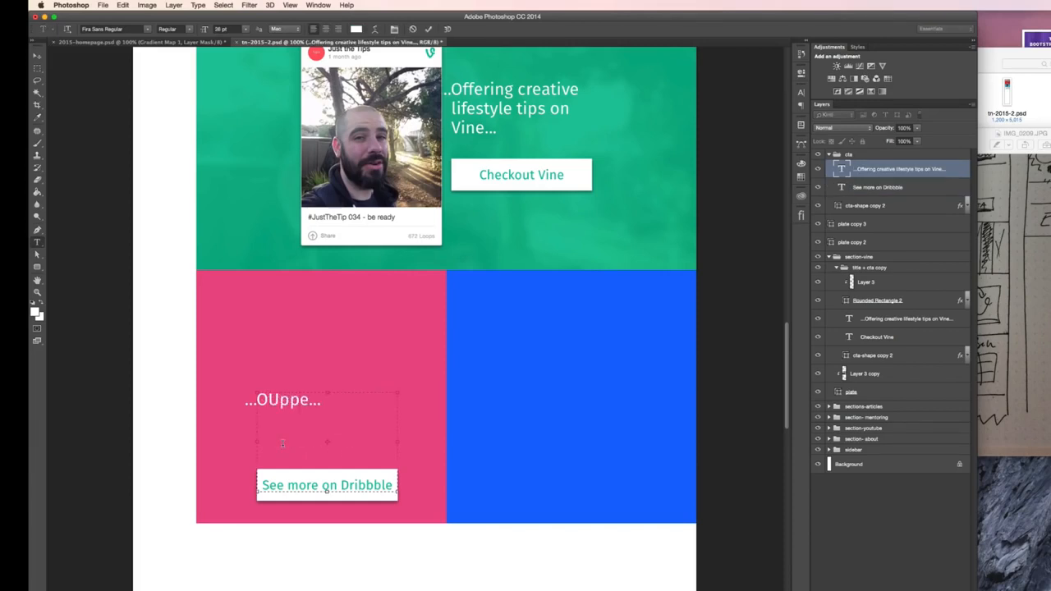
pyautogui.write('g to')
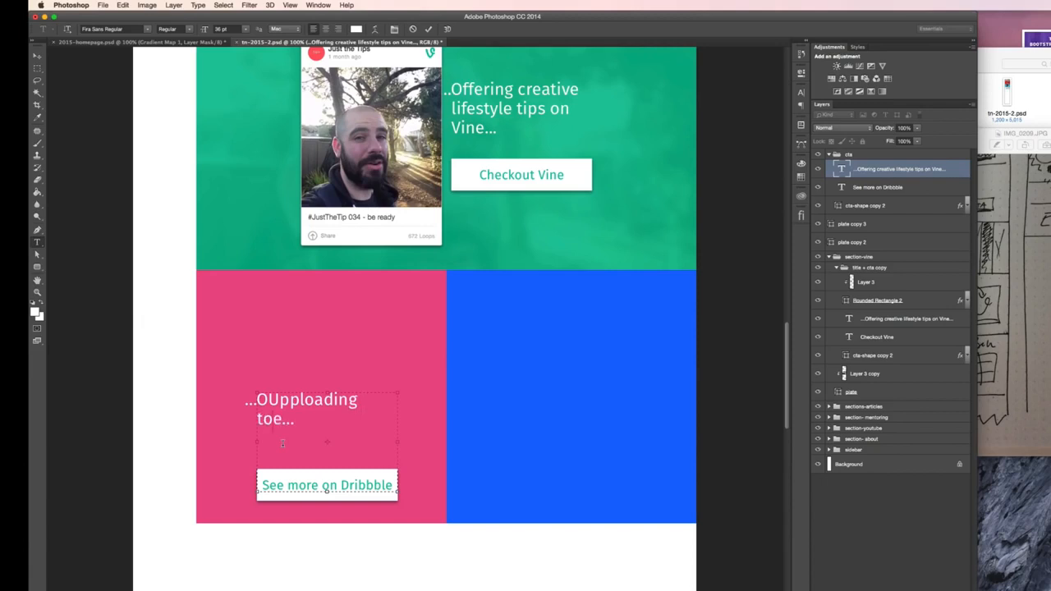
pyautogui.write(' Dribbble')
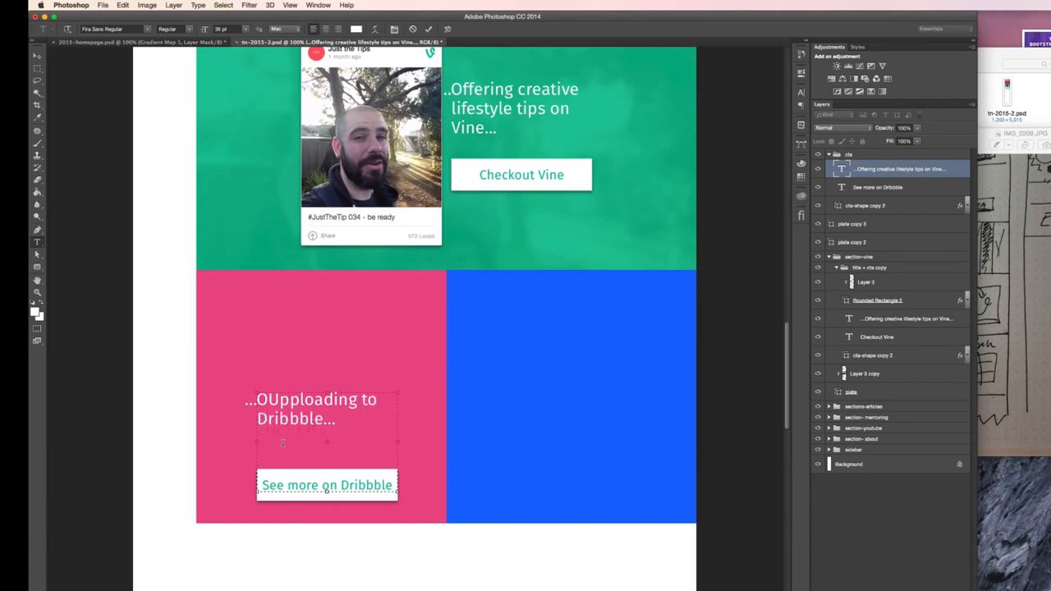
pyautogui.press('BackSpace')
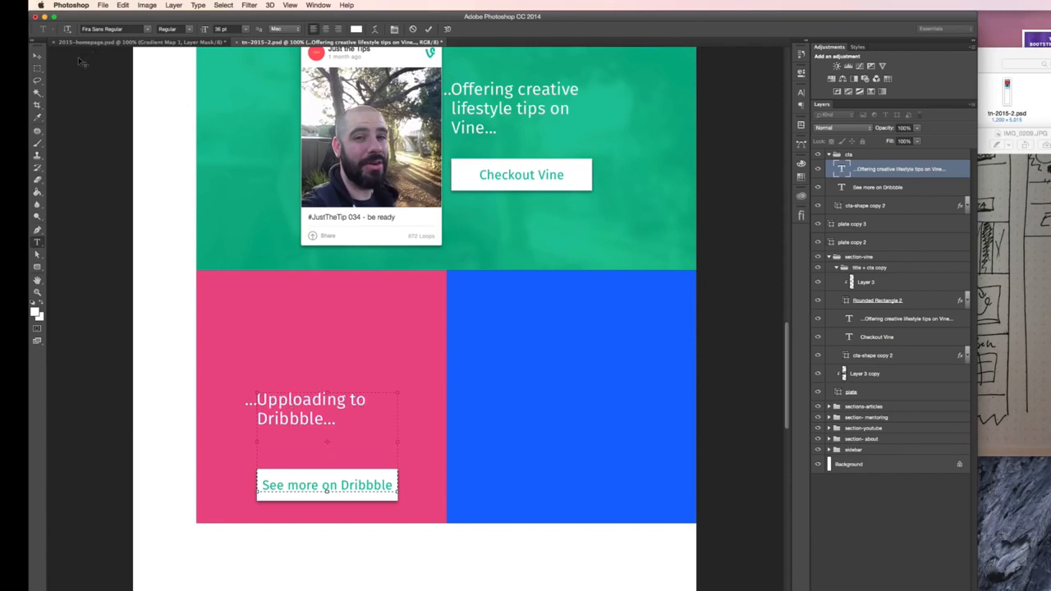
# - Move the Dribbble heading up to just below the top edge of the pink plate
pyautogui.click(37, 55)
pyautogui.moveTo(293, 386); pyautogui.dragTo(314, 279)
pyautogui.hotkey('shift', 'Down')
pyautogui.hotkey('shift', 'Down')
pyautogui.hotkey('shift', 'Down')
pyautogui.hotkey('shift', 'Down')
pyautogui.hotkey('shift', 'Down')
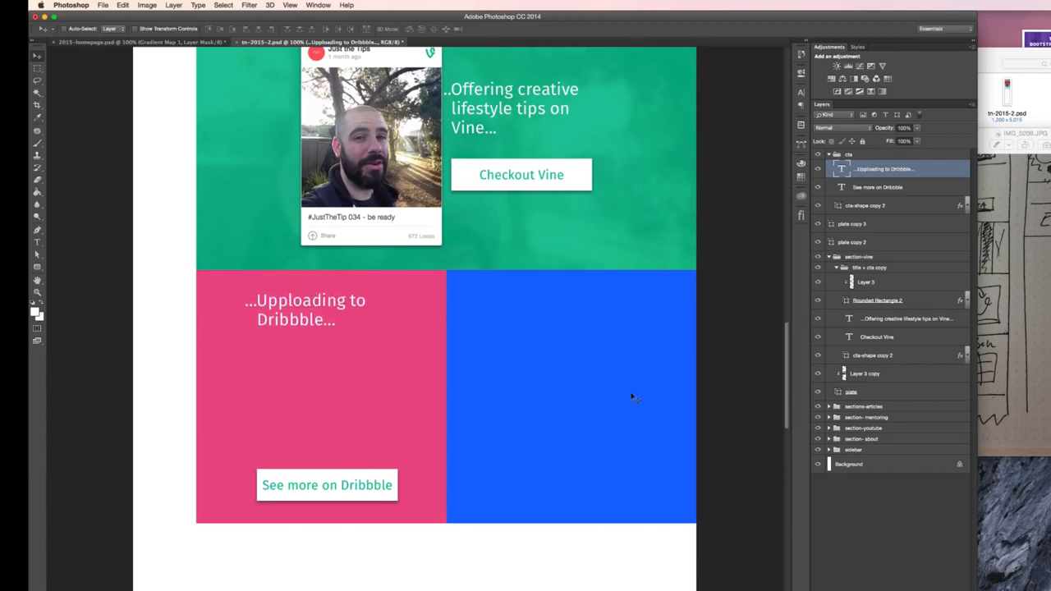
# - Recolor the "See more on Dribbble" button label with the pink sampled from the plate, and briefly check the layout against the guides
pyautogui.rightClick(364, 489)
pyautogui.click(398, 485)
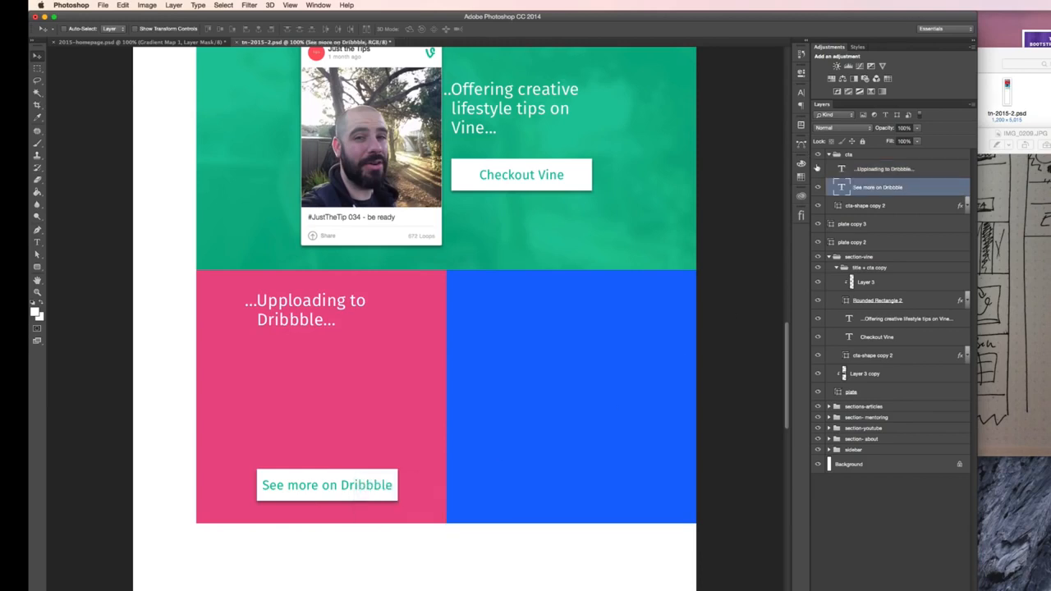
pyautogui.click(800, 94)
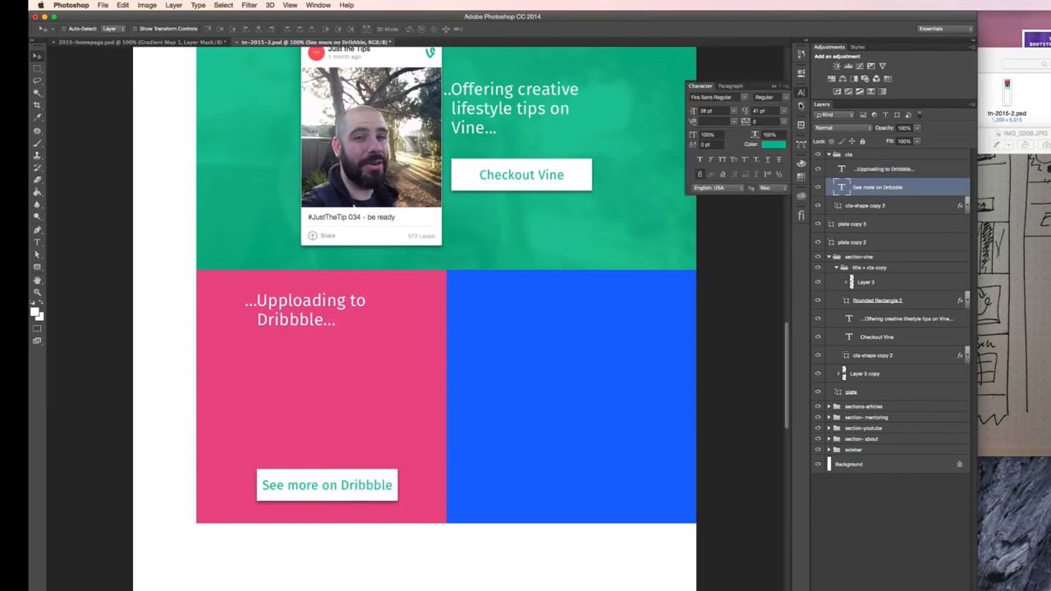
pyautogui.click(771, 145)
pyautogui.click(370, 380)
pyautogui.click(775, 163)
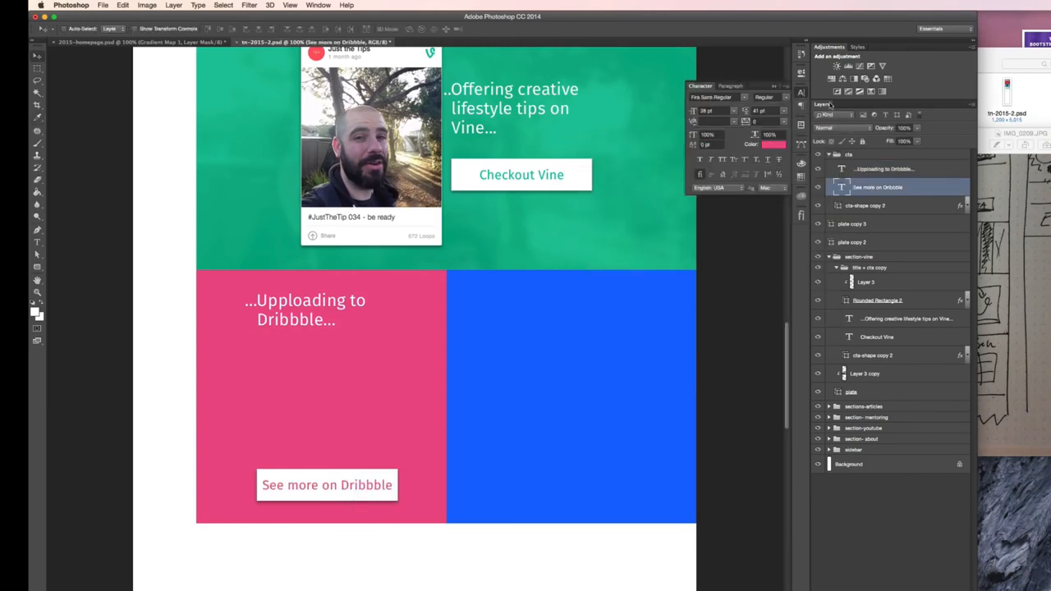
pyautogui.click(805, 93)
pyautogui.press('super+semicolon')
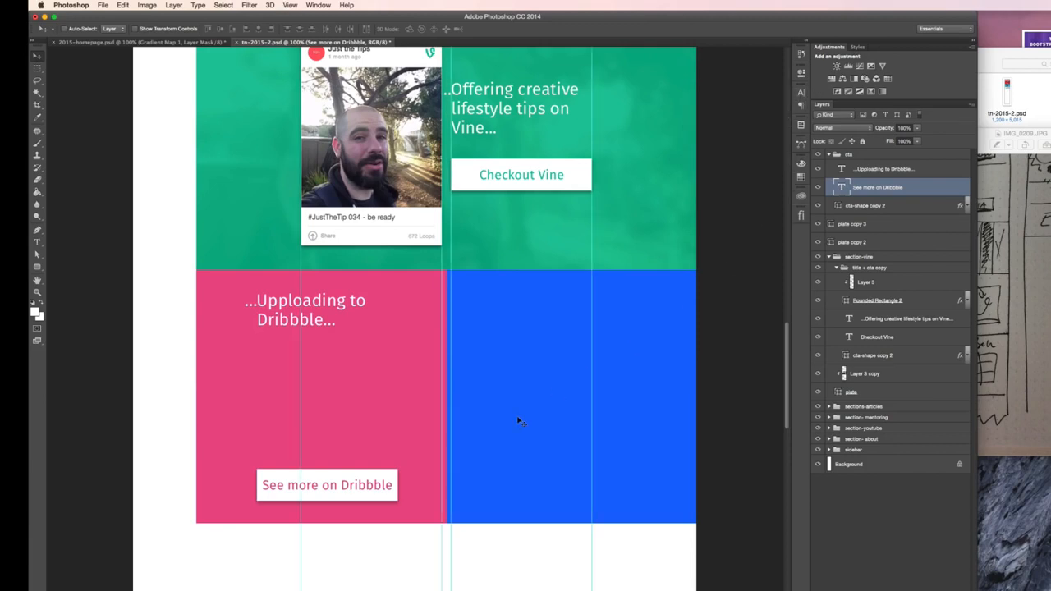
pyautogui.press('super+semicolon')
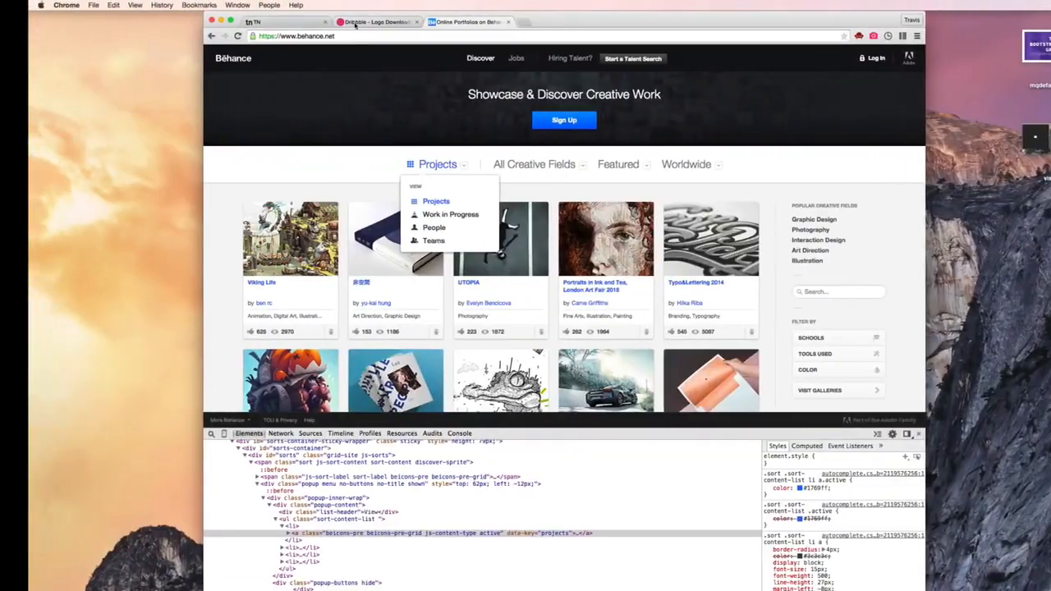
# - Switch to Chrome's Dribbble tab and sign in with the saved credentials to reach the designer's profile
pyautogui.click(366, 23)
pyautogui.press('Return')
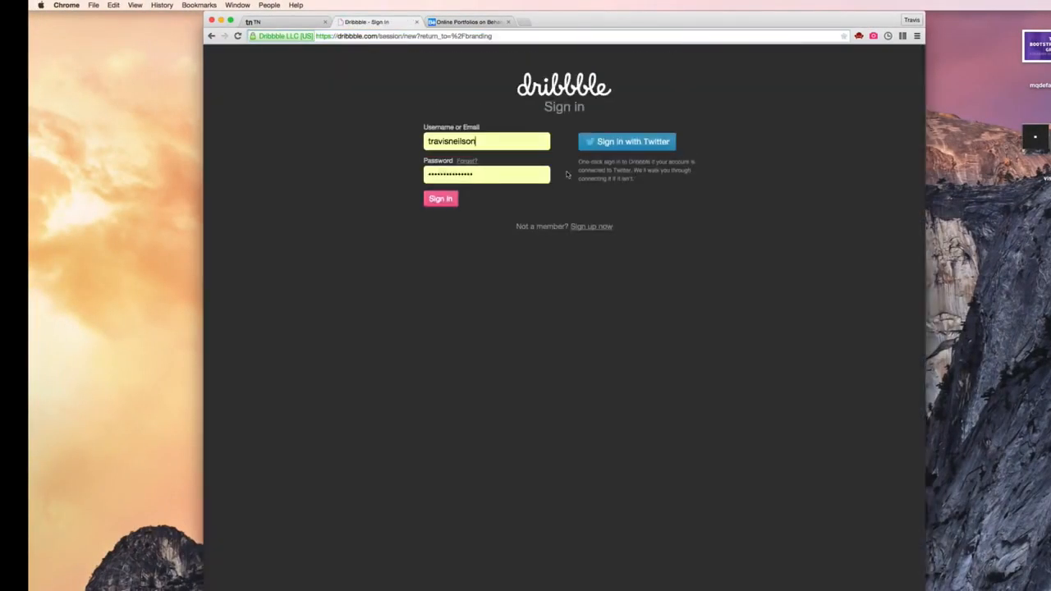
pyautogui.click(445, 200)
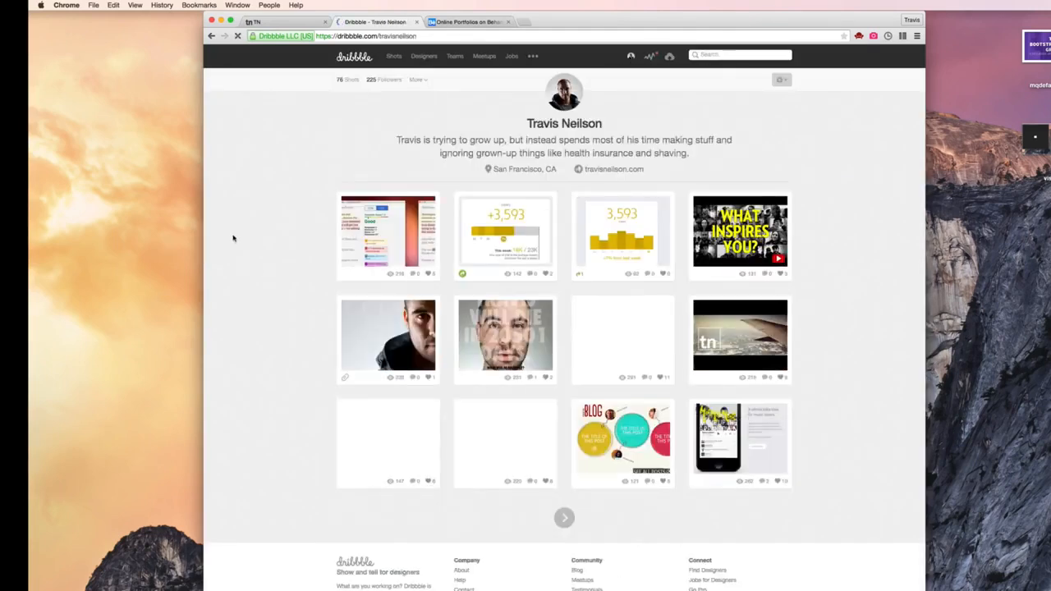
# - Open the Lettering shot from the second page of the profile and save its image to the desktop
pyautogui.click(565, 518)
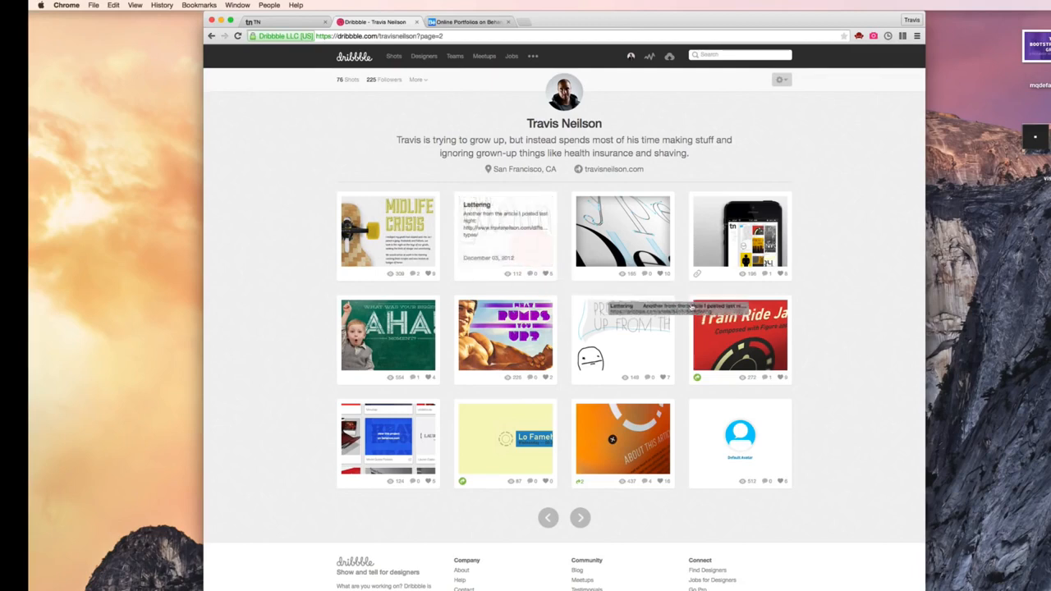
pyautogui.click(527, 256)
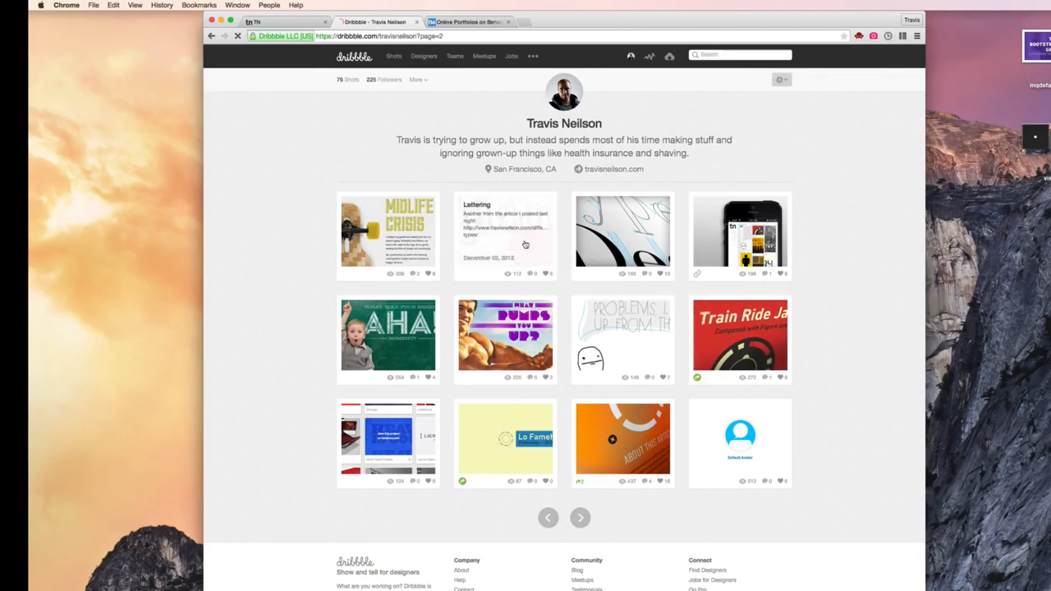
pyautogui.moveTo(424, 174); pyautogui.dragTo(154, 268)
pyautogui.hscroll(-5, 247, 178)
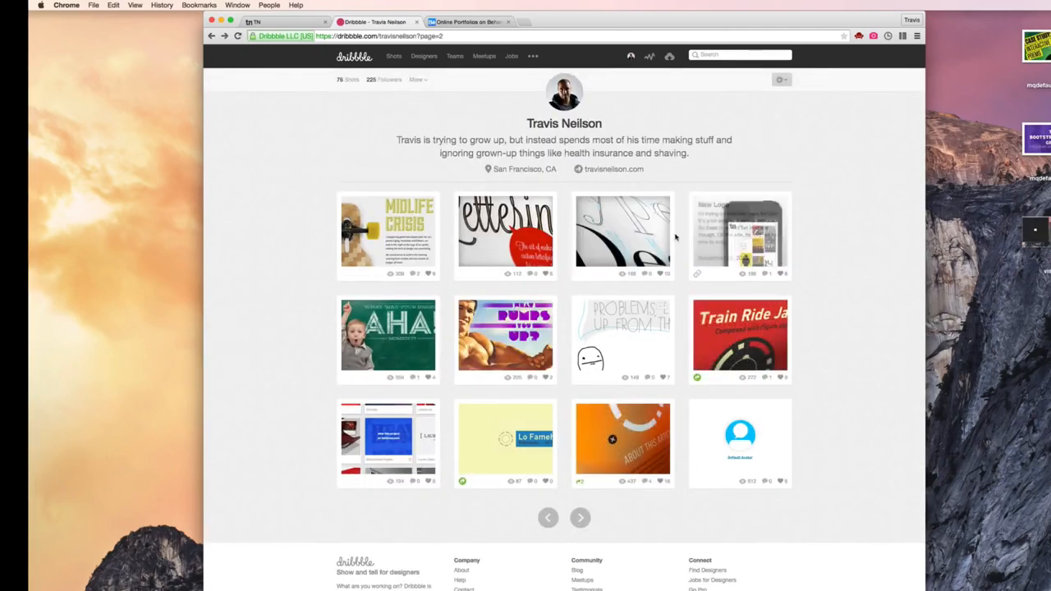
# - Open the Different Types (New Article) shot, save its image to the desktop and return to the shot list
pyautogui.click(641, 235)
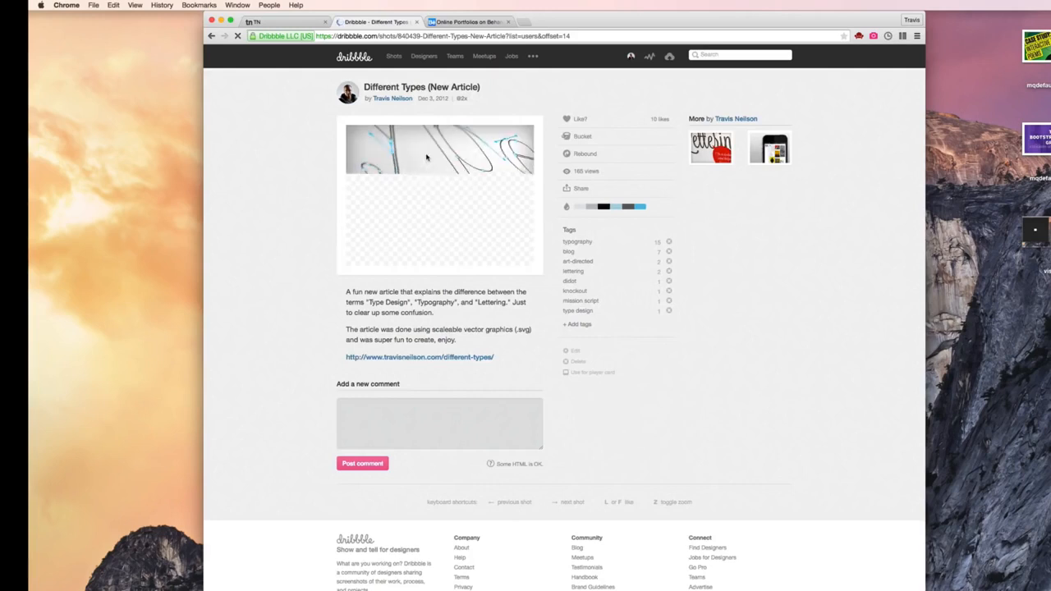
pyautogui.moveTo(439, 156); pyautogui.dragTo(224, 221)
pyautogui.hscroll(-5, 263, 222)
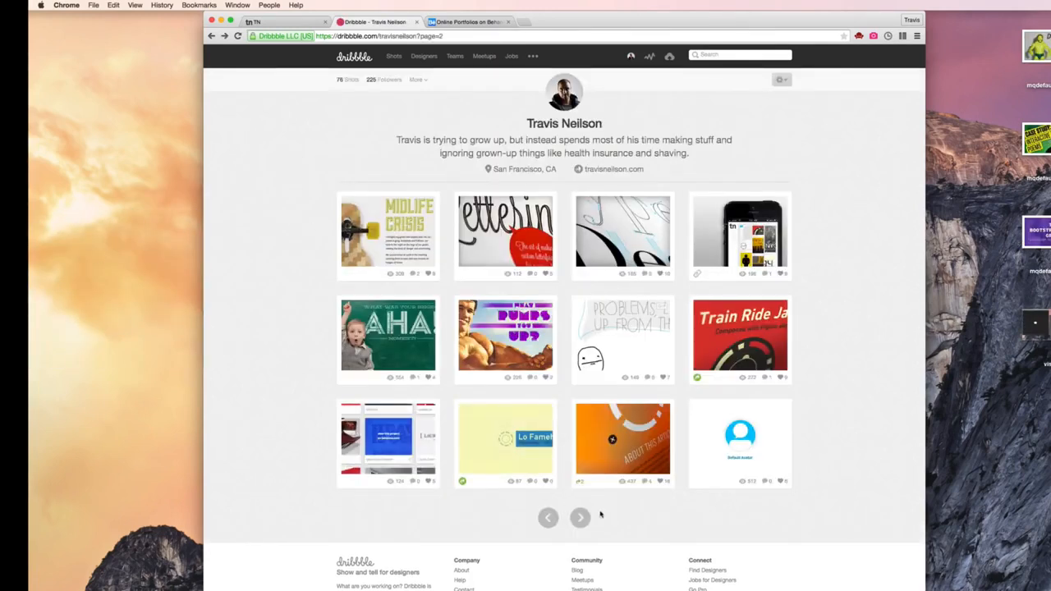
# - Open the Bar Graph Style shot from the first page of the profile and save its image to the desktop
pyautogui.click(548, 518)
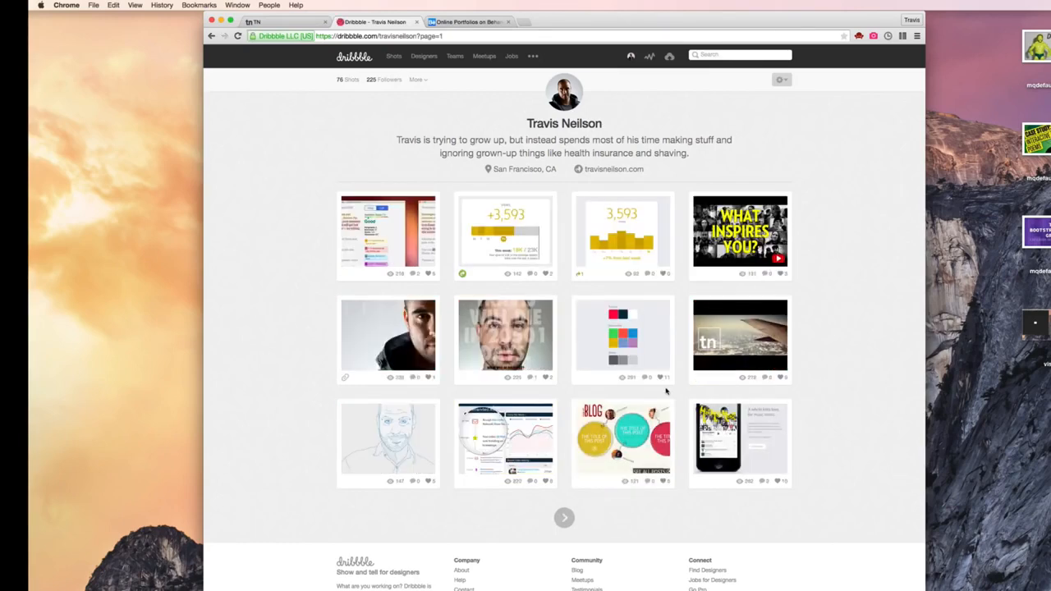
pyautogui.click(623, 229)
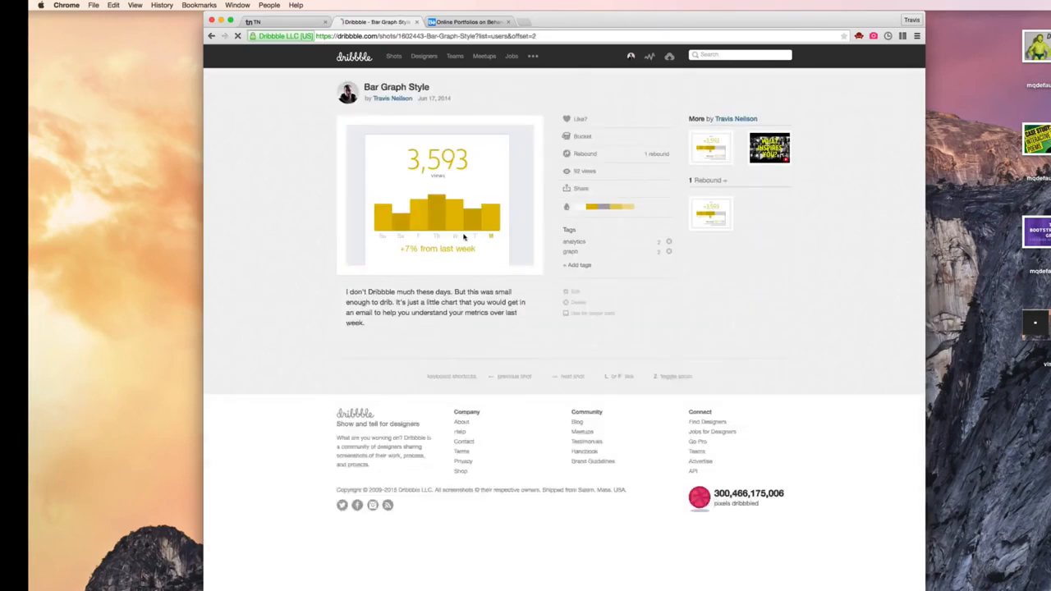
pyautogui.click(282, 288)
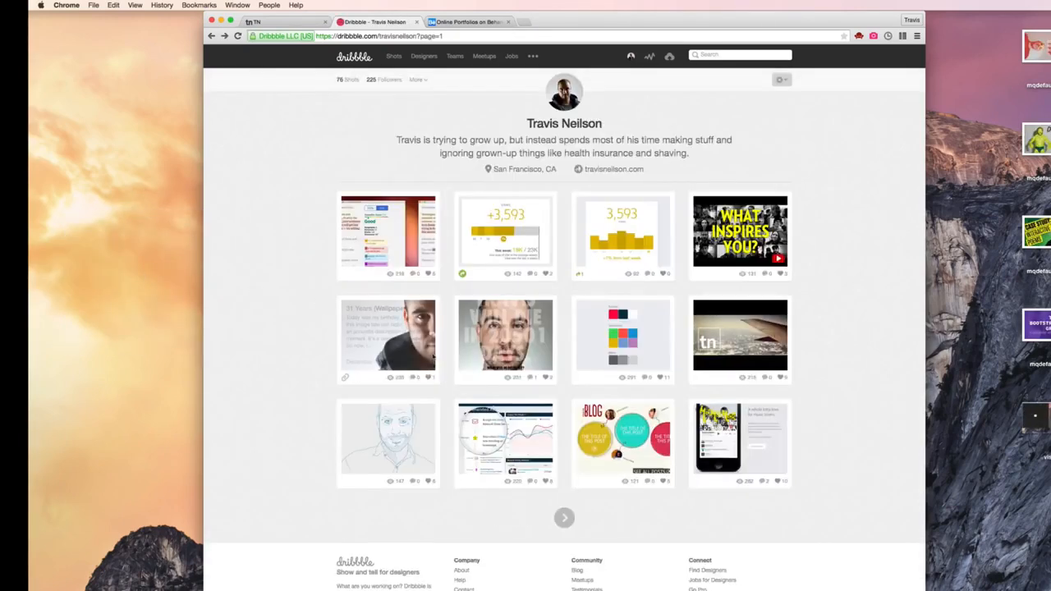
# - Open the colourful BLOG shot in the profile's third row, save its image to the desktop and return to the shot list
pyautogui.click(625, 435)
pyautogui.moveTo(446, 211); pyautogui.dragTo(189, 348)
pyautogui.click(259, 334)
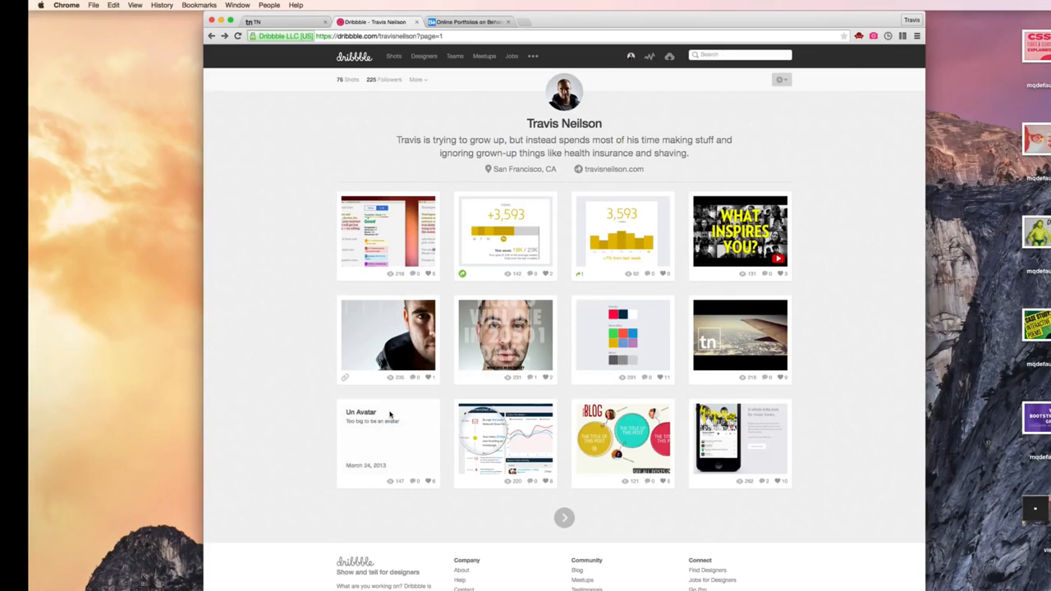
# - Open the App Tour (animated with css) shot, save its image to the desktop and move on to the second page of shots
pyautogui.click(741, 428)
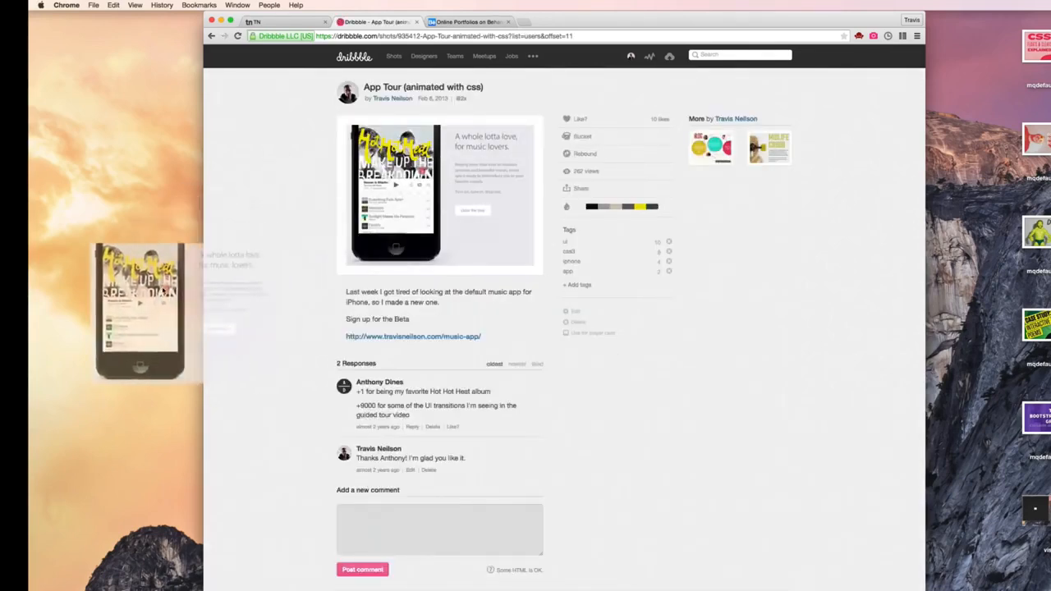
pyautogui.click(298, 272)
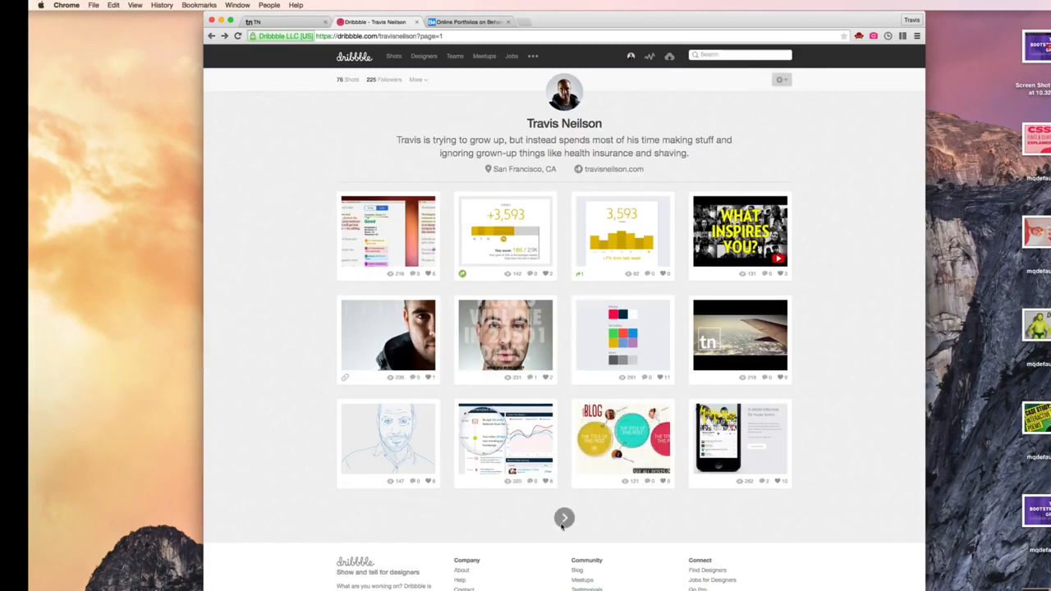
pyautogui.click(564, 517)
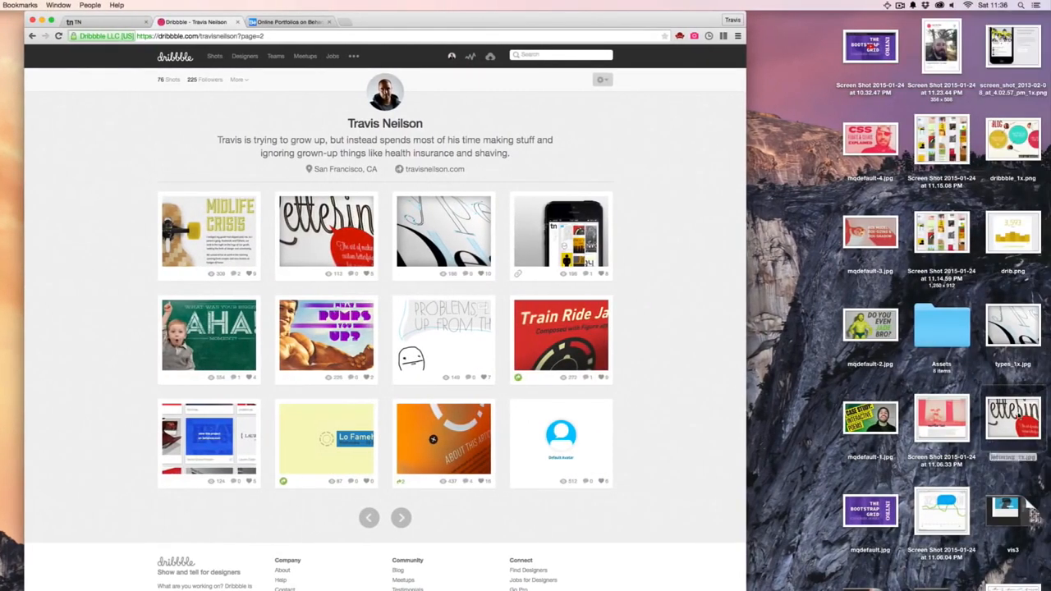
pyautogui.click(1012, 57)
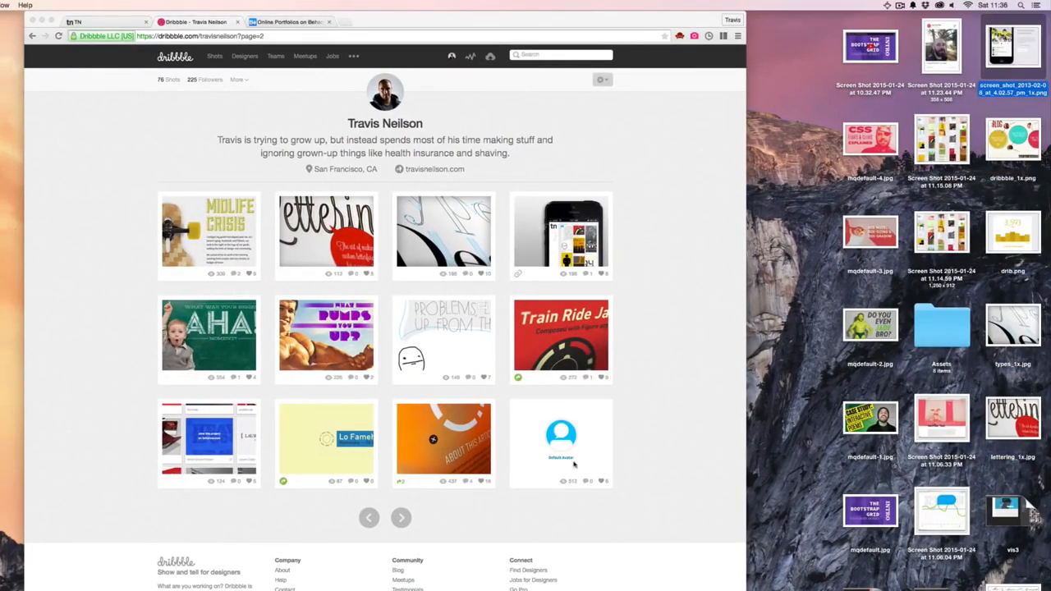
# - On the third page of shots, examine the New Personal Homepage shot and its enlarged attachment
pyautogui.click(402, 515)
pyautogui.click(400, 518)
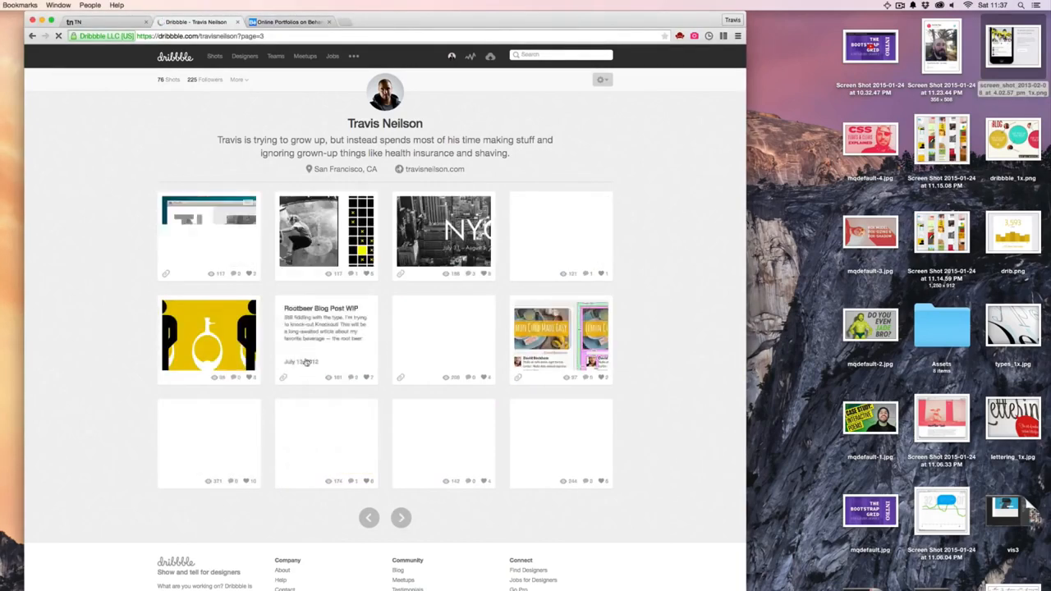
pyautogui.moveTo(348, 235)
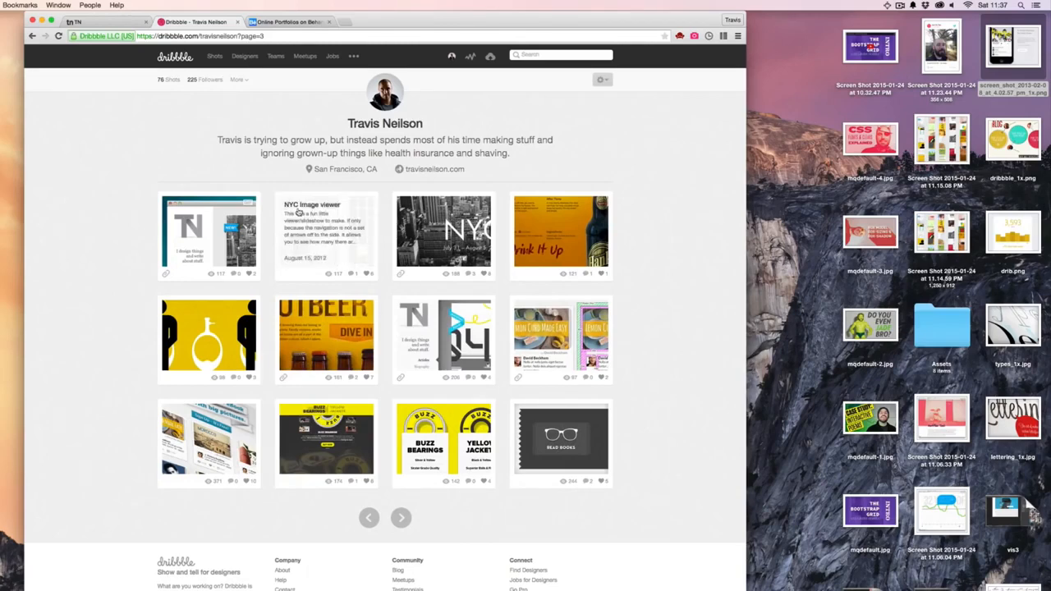
pyautogui.click(436, 336)
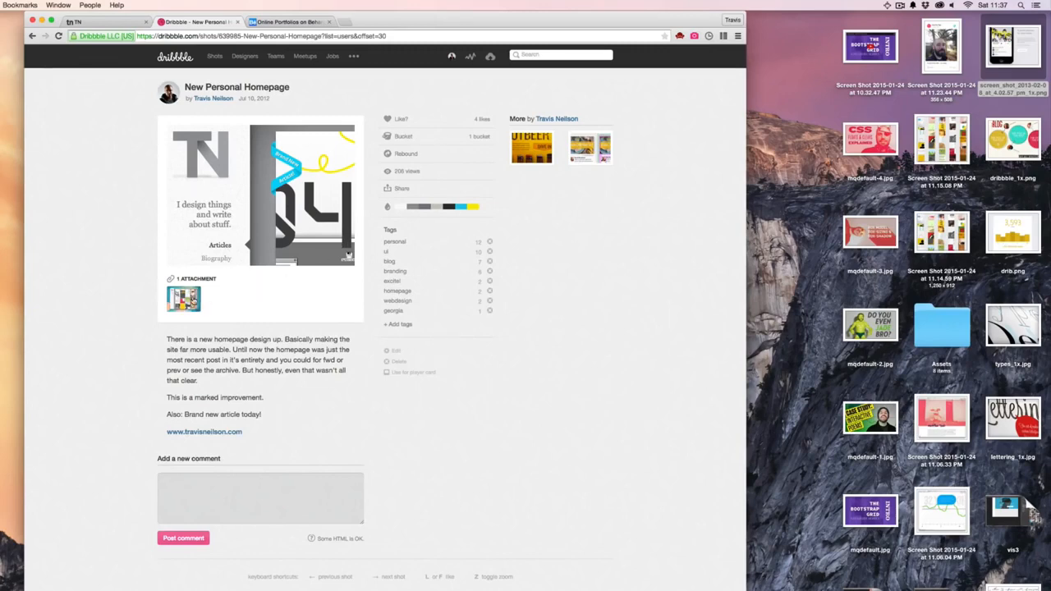
pyautogui.click(183, 299)
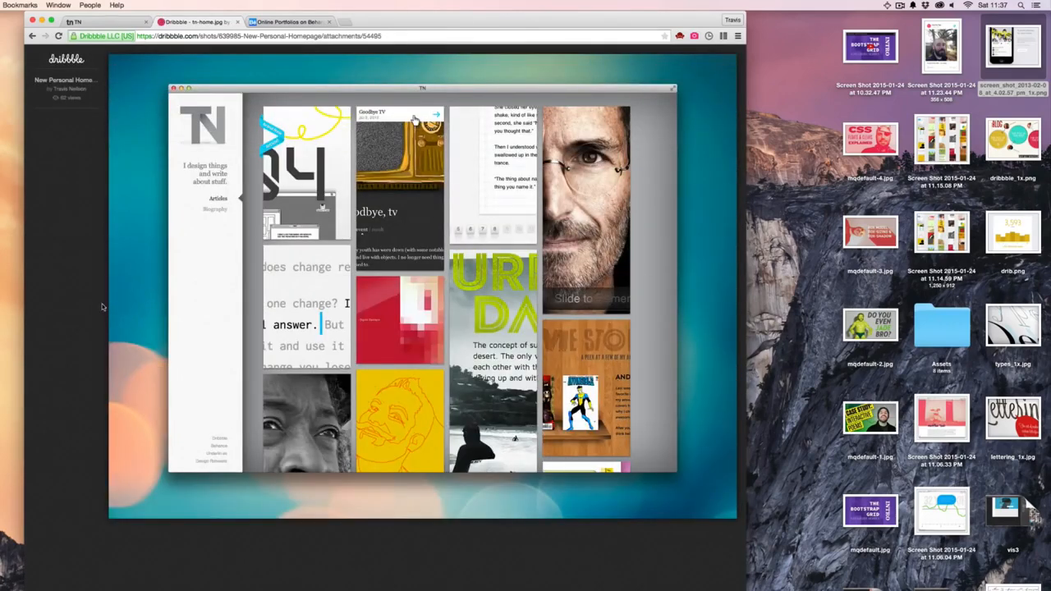
pyautogui.click(133, 284)
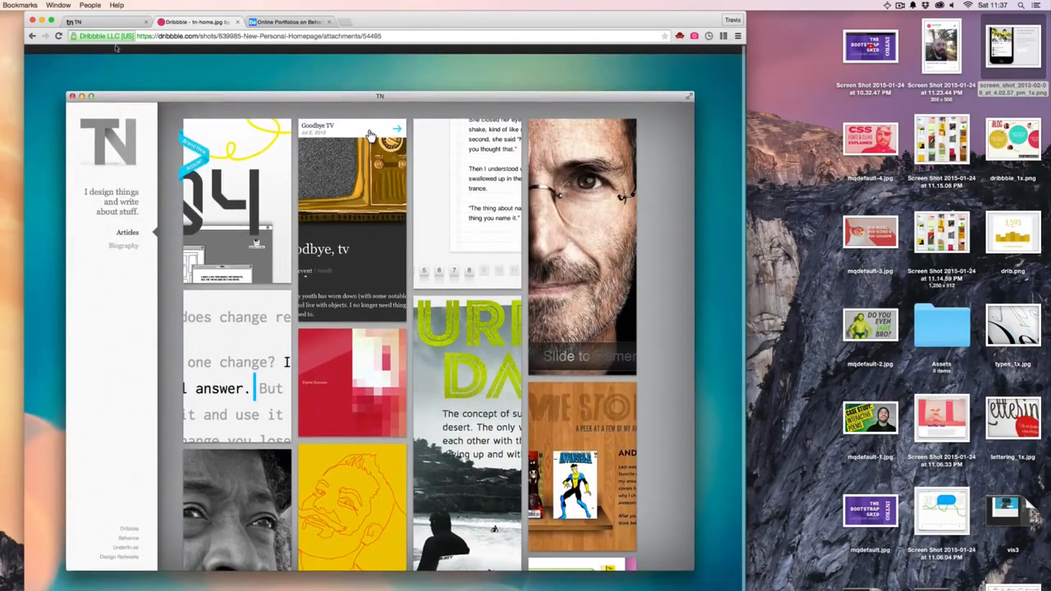
pyautogui.click(32, 36)
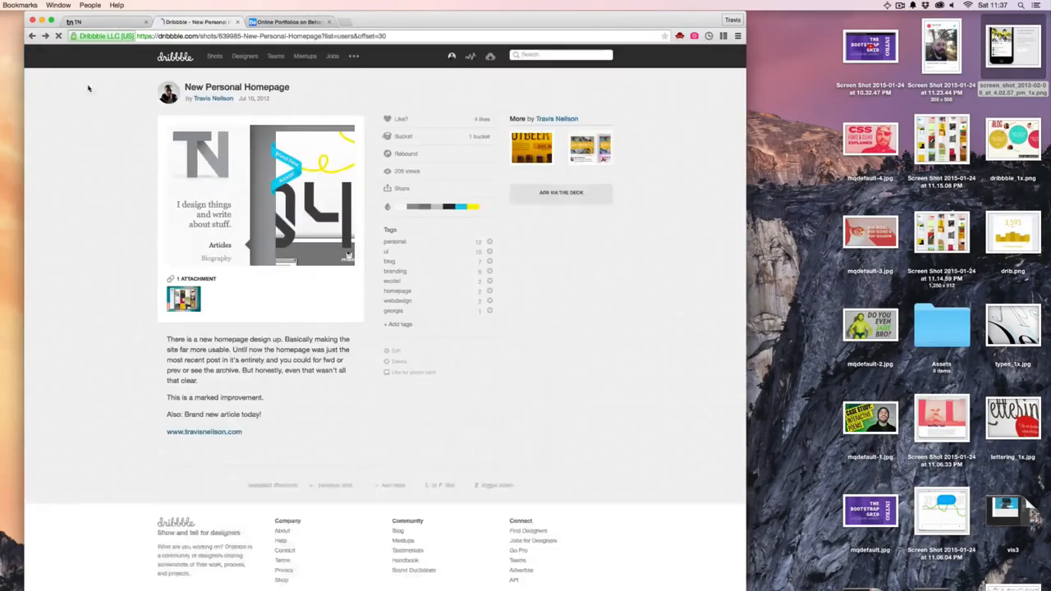
pyautogui.click(32, 36)
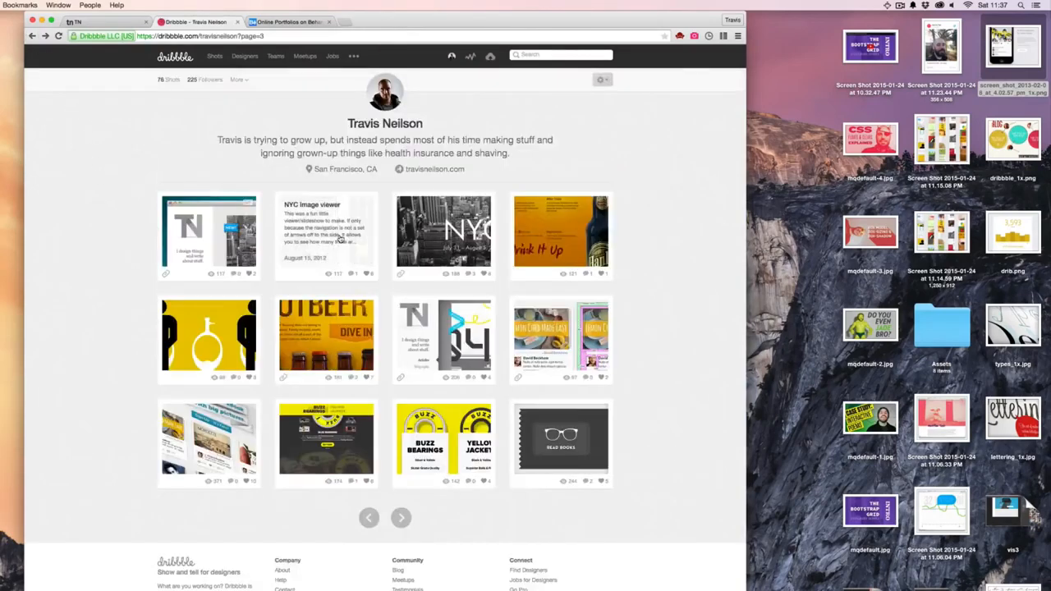
# - Open the NYC Image viewer shot, save its image to the desktop and switch back to Photoshop
pyautogui.click(333, 275)
pyautogui.moveTo(238, 170); pyautogui.dragTo(5, 271)
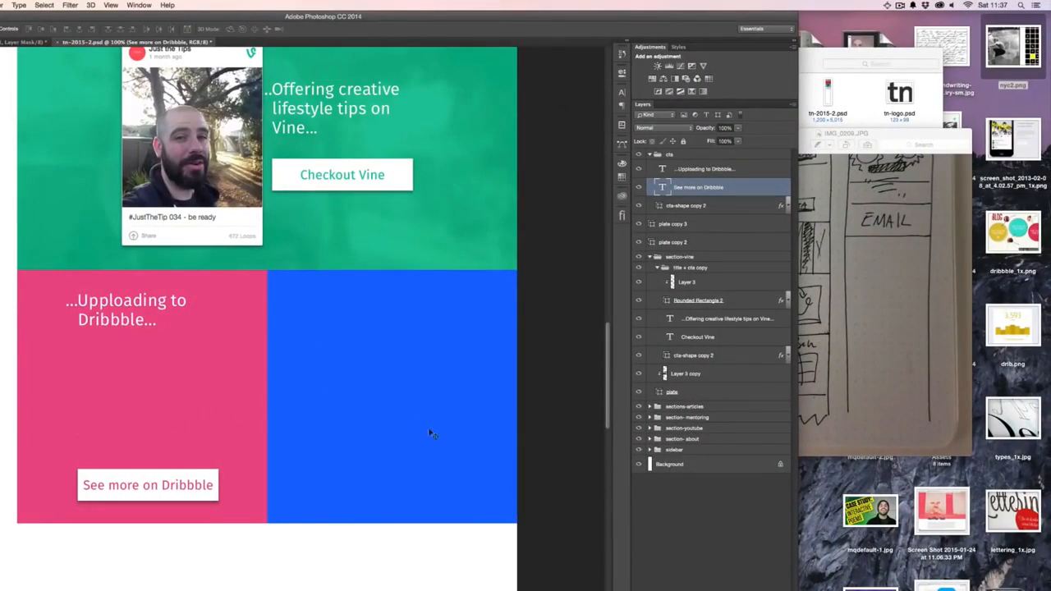
# - Rename the cta layer group to dribbb and select the Dribbble heading layer inside it
pyautogui.click(733, 168)
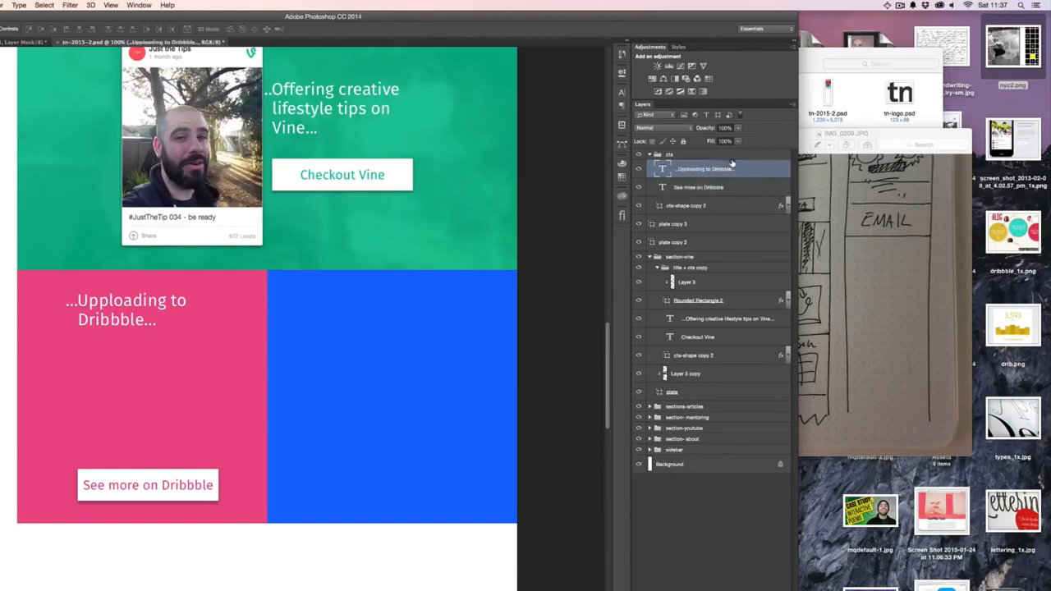
pyautogui.doubleClick(670, 154)
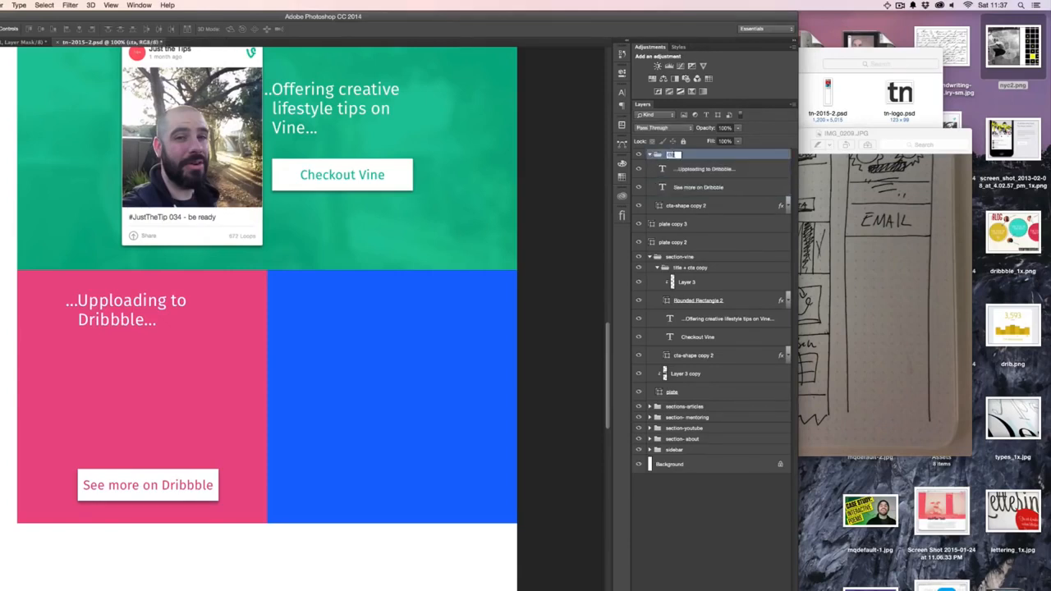
pyautogui.write('dribbb')
pyautogui.press('Return')
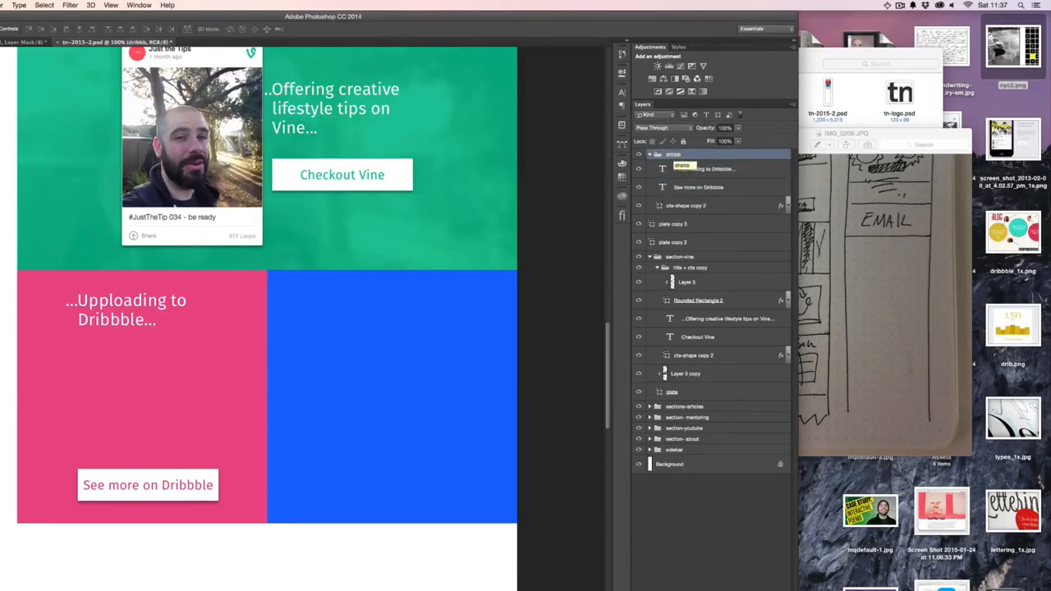
pyautogui.click(737, 169)
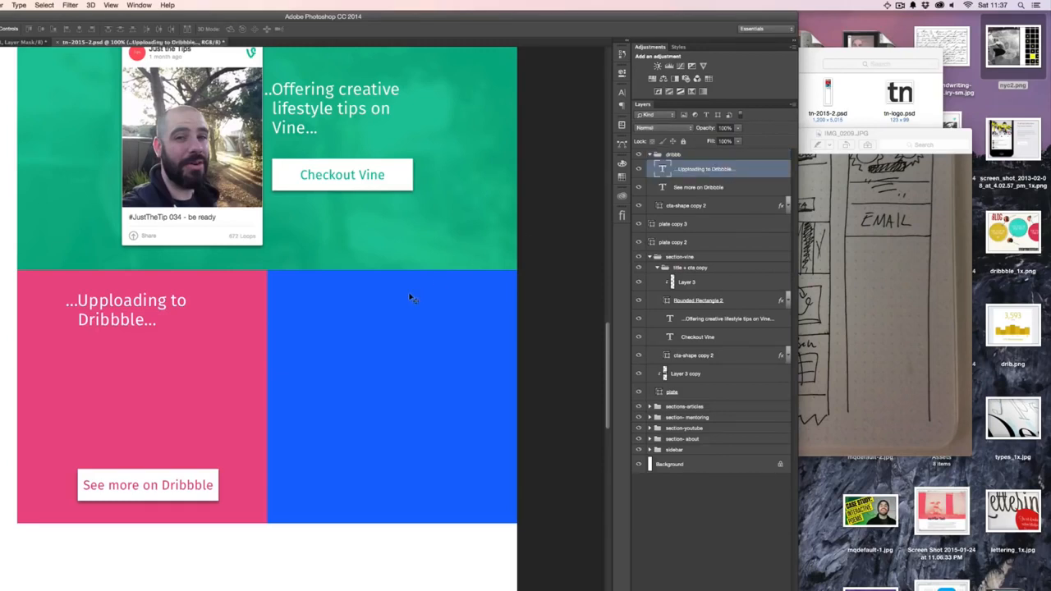
pyautogui.press('u')
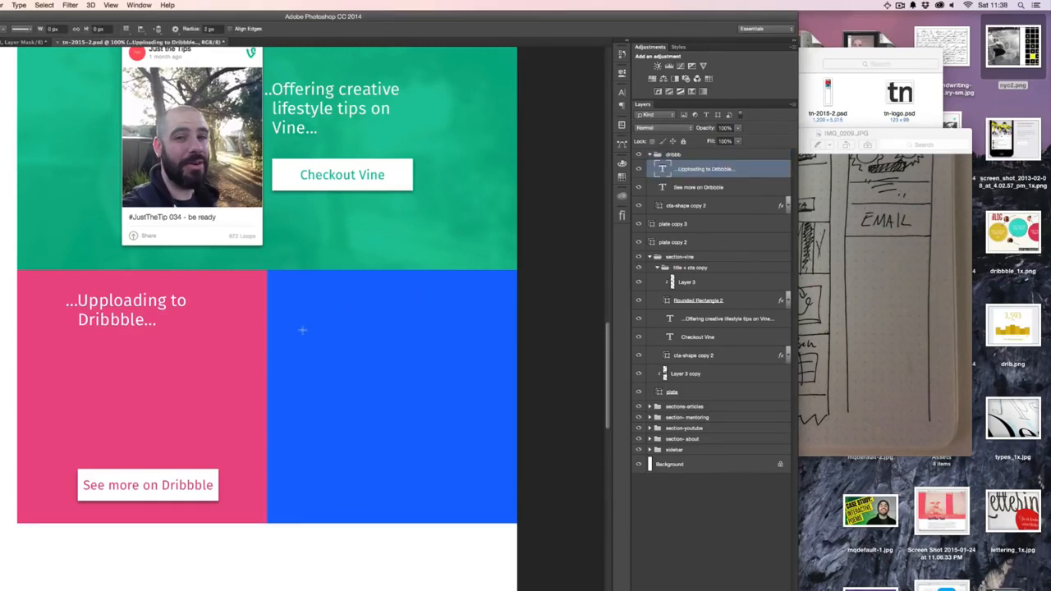
pyautogui.click(302, 330)
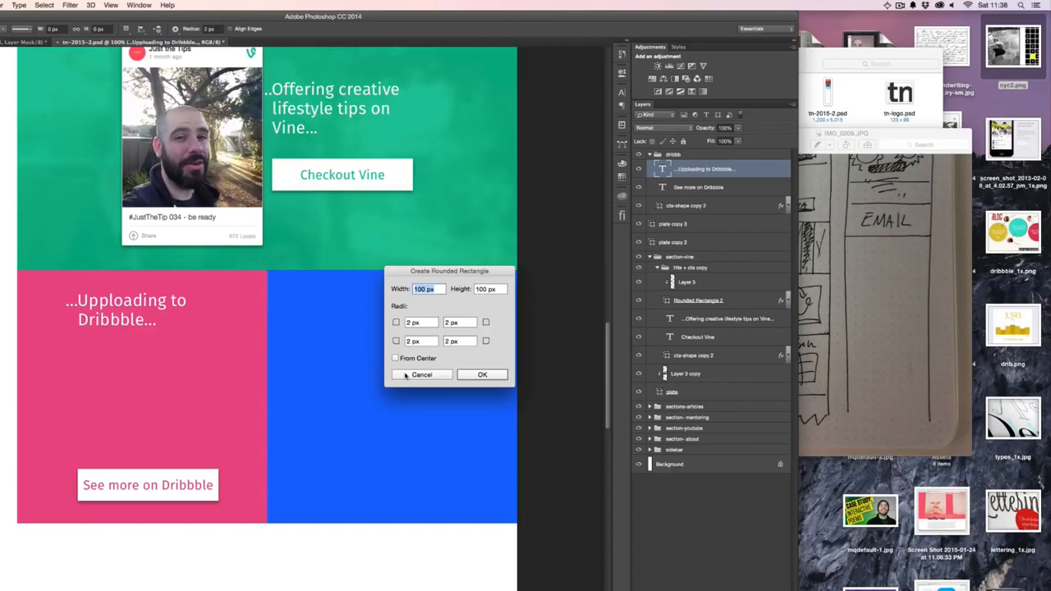
pyautogui.press('Escape')
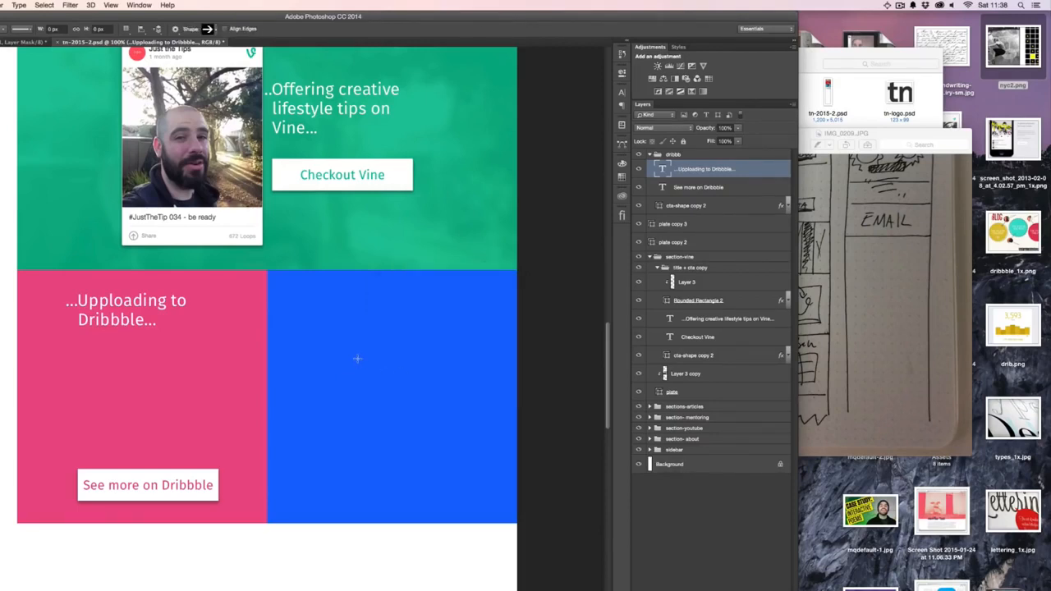
# - Create a white 150 by 150 px square on the blue section with the Rectangle tool
pyautogui.click(346, 366)
pyautogui.write('150')
pyautogui.press('Tab')
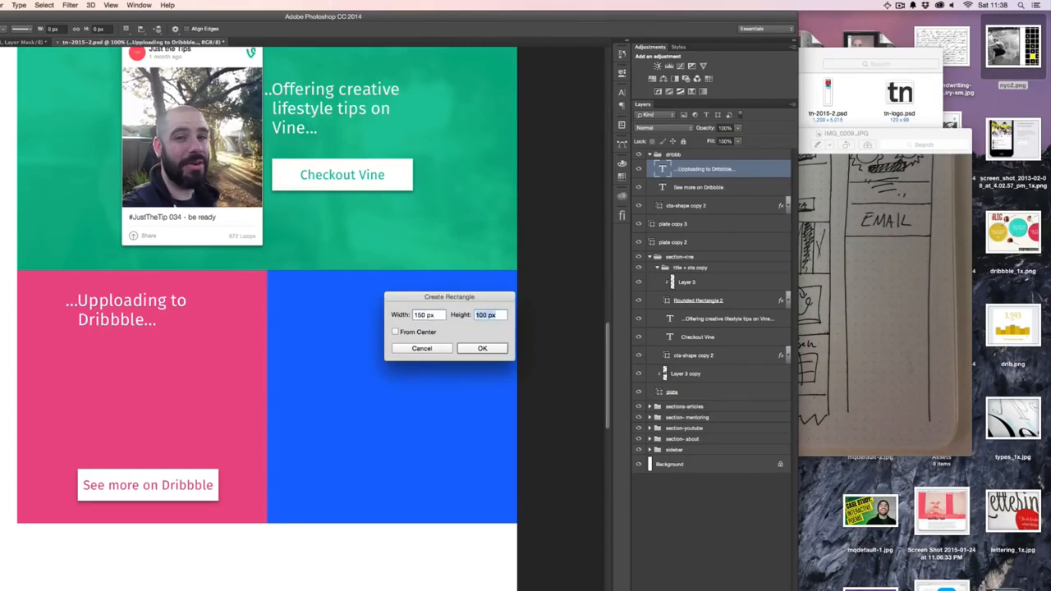
pyautogui.write('150')
pyautogui.press('Return')
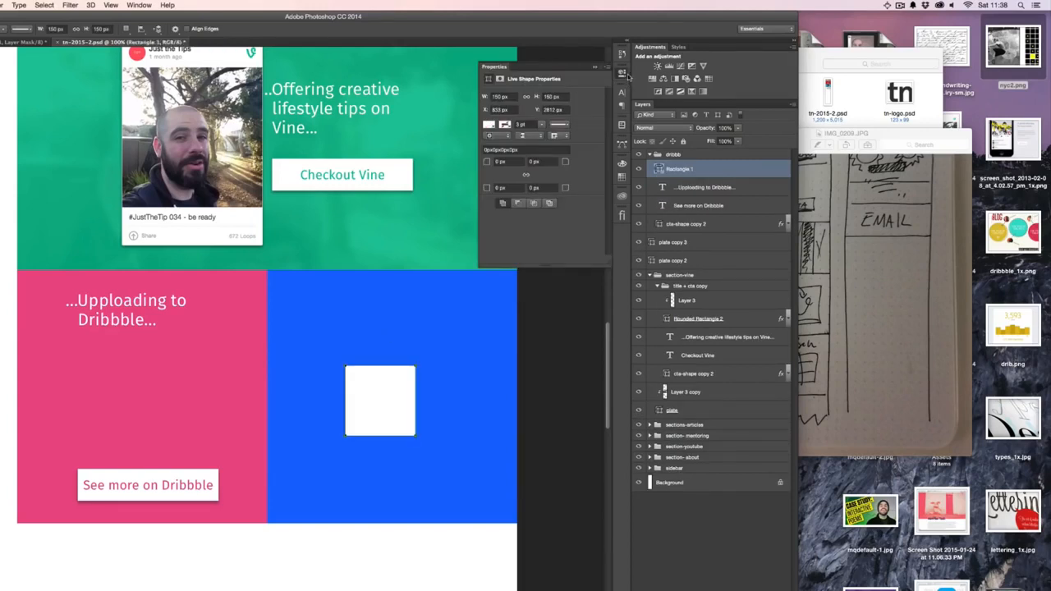
# - Try placing two 150 px squares side by side under the Dribbble heading, and delete both of them
pyautogui.click(624, 74)
pyautogui.press('v')
pyautogui.moveTo(370, 394); pyautogui.dragTo(228, 379)
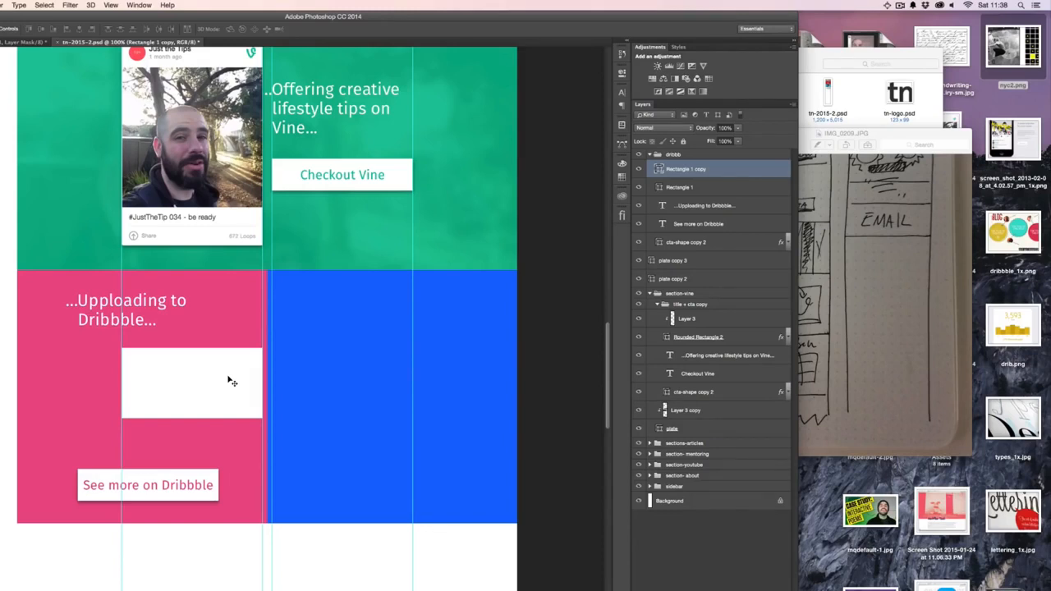
pyautogui.keyDown('shift'); pyautogui.click(692, 188); pyautogui.keyUp('shift')
pyautogui.press('Delete')
# - Create a white 145 by 145 px square in the pink section below the Dribbble heading
pyautogui.press('u')
pyautogui.click(146, 356)
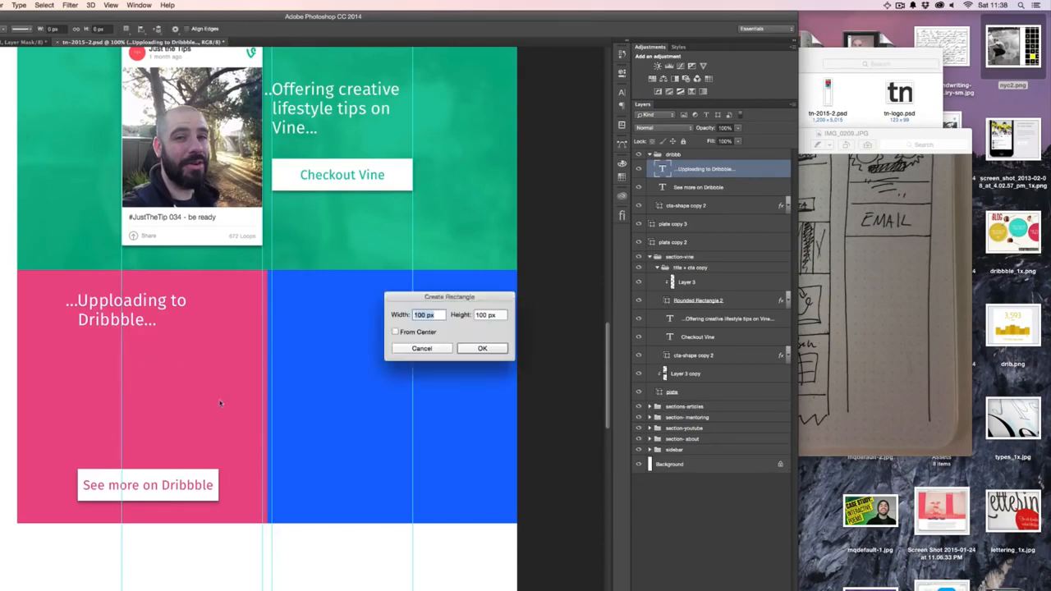
pyautogui.write('145')
pyautogui.press('Tab')
pyautogui.write('145')
pyautogui.press('Return')
pyautogui.press('Return')
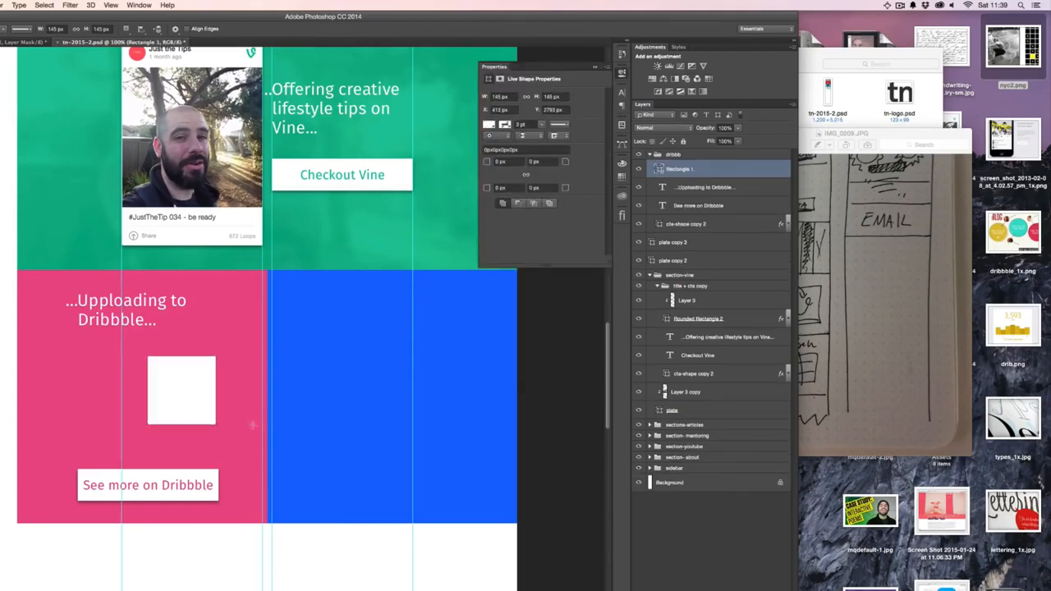
# - Move the 145 px square to the leftmost guide under the Dribbble heading, nudging it into exact alignment
pyautogui.press('v')
pyautogui.moveTo(190, 398); pyautogui.dragTo(162, 385)
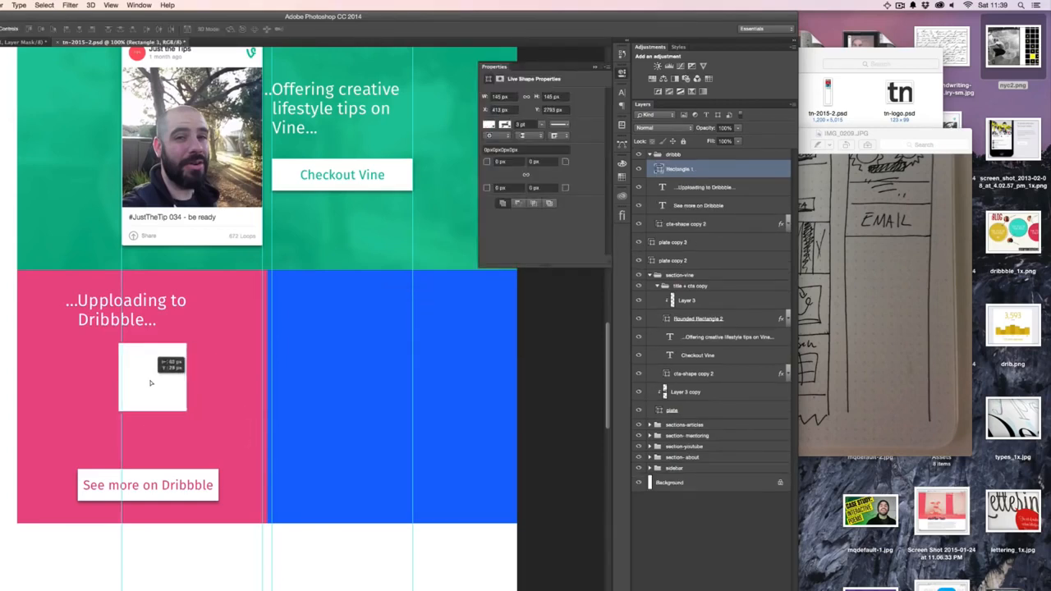
pyautogui.press('Right')
pyautogui.press('Right')
pyautogui.press('Right')
pyautogui.press('Right')
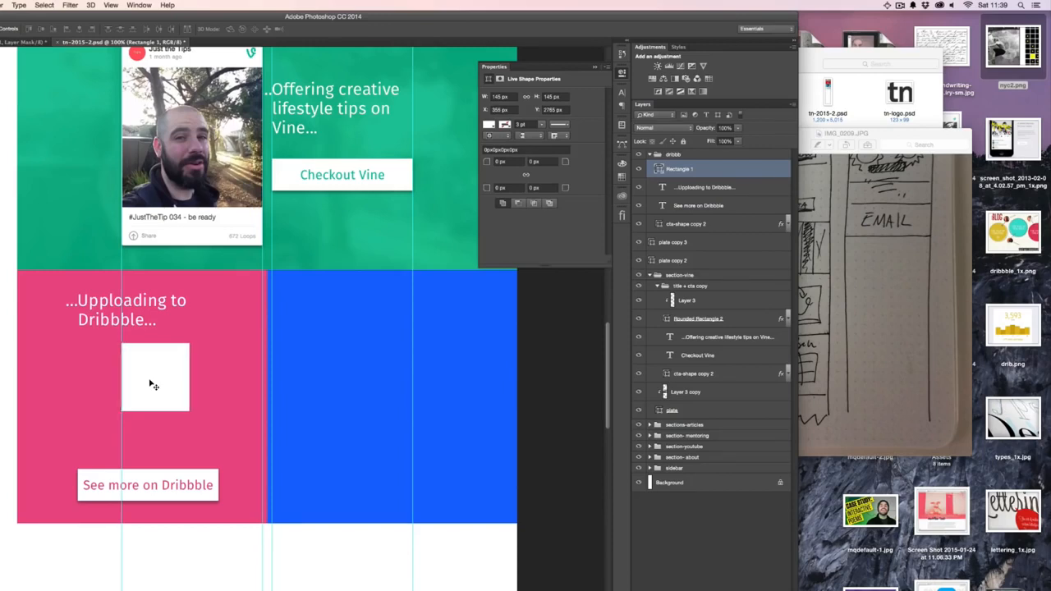
pyautogui.press('Right')
pyautogui.press('Right')
pyautogui.press('Left')
# - Duplicate the square into a grid of two columns and three rows between the guides in the pink section
pyautogui.moveTo(150, 381); pyautogui.dragTo(222, 383)
pyautogui.scroll(-3, 225, 383)
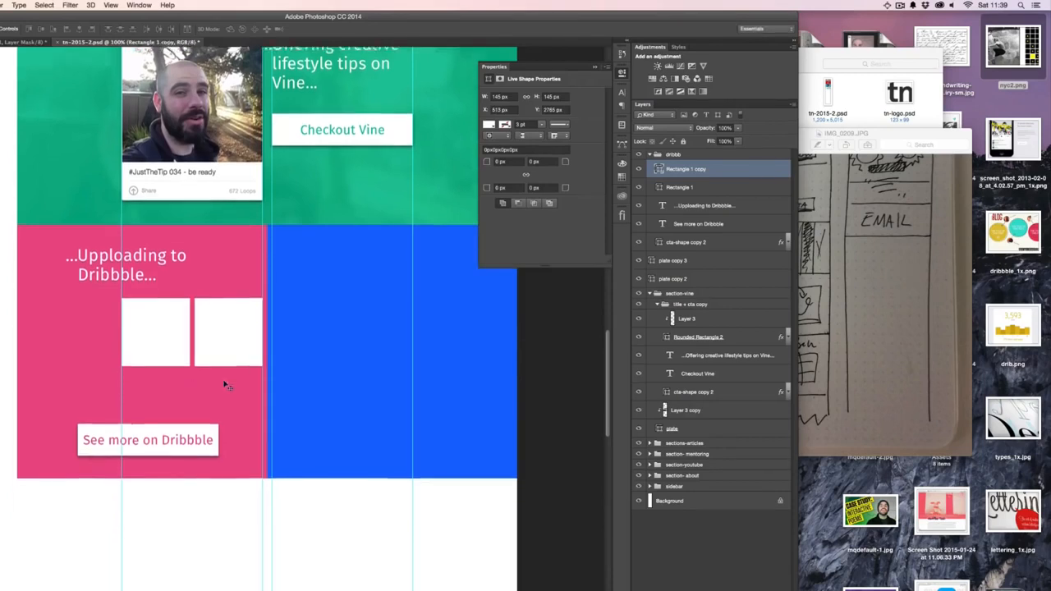
pyautogui.keyDown('shift'); pyautogui.click(683, 189); pyautogui.keyUp('shift')
pyautogui.moveTo(235, 270); pyautogui.dragTo(235, 408)
pyautogui.hotkey('shift', 'Down')
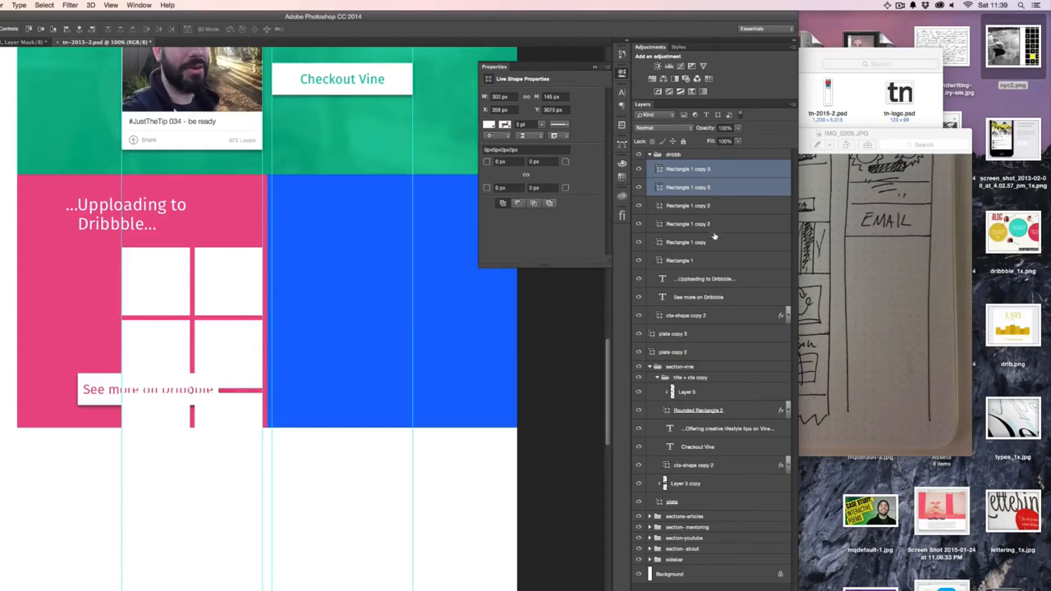
# - Align the Dribbble heading with the grid's left edge and move the See more on Dribbble text and button shape below the grid
pyautogui.click(723, 282)
pyautogui.moveTo(301, 206); pyautogui.dragTo(346, 208)
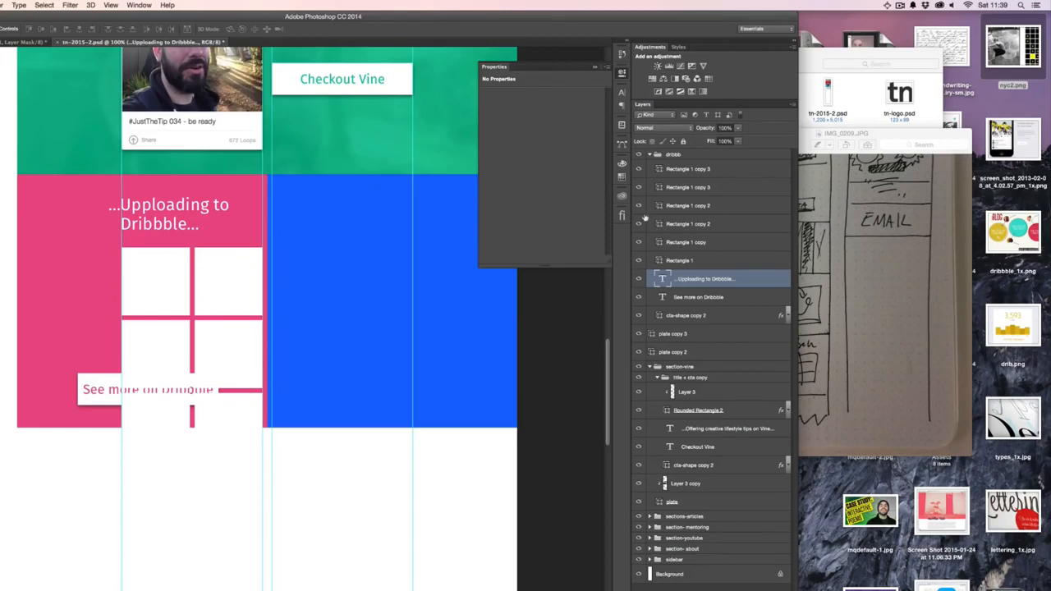
pyautogui.click(731, 298)
pyautogui.click(711, 317)
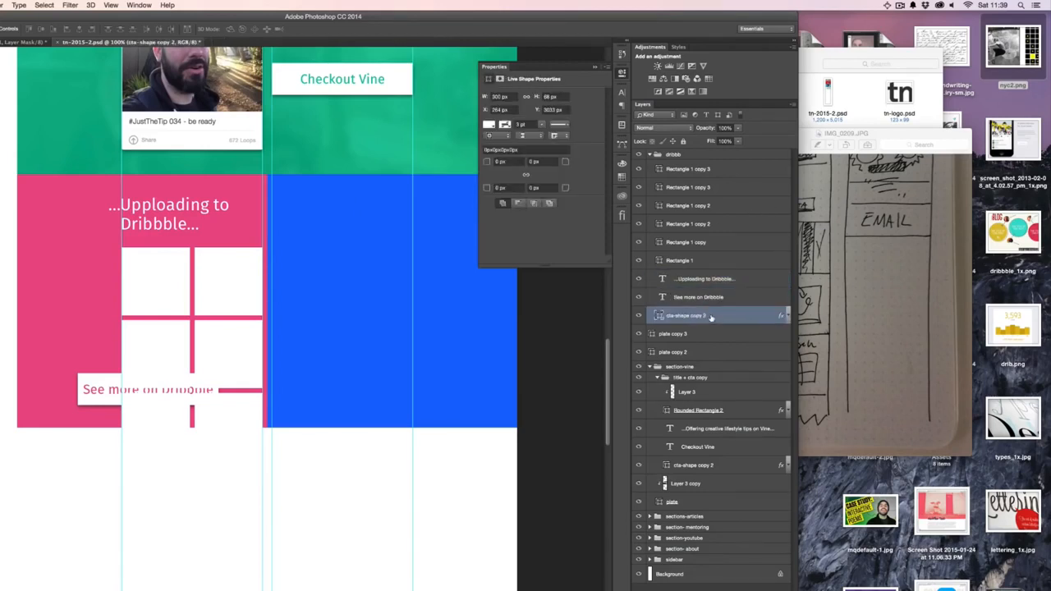
pyautogui.keyDown('shift'); pyautogui.click(720, 300); pyautogui.keyUp('shift')
pyautogui.moveTo(321, 315); pyautogui.dragTo(343, 402)
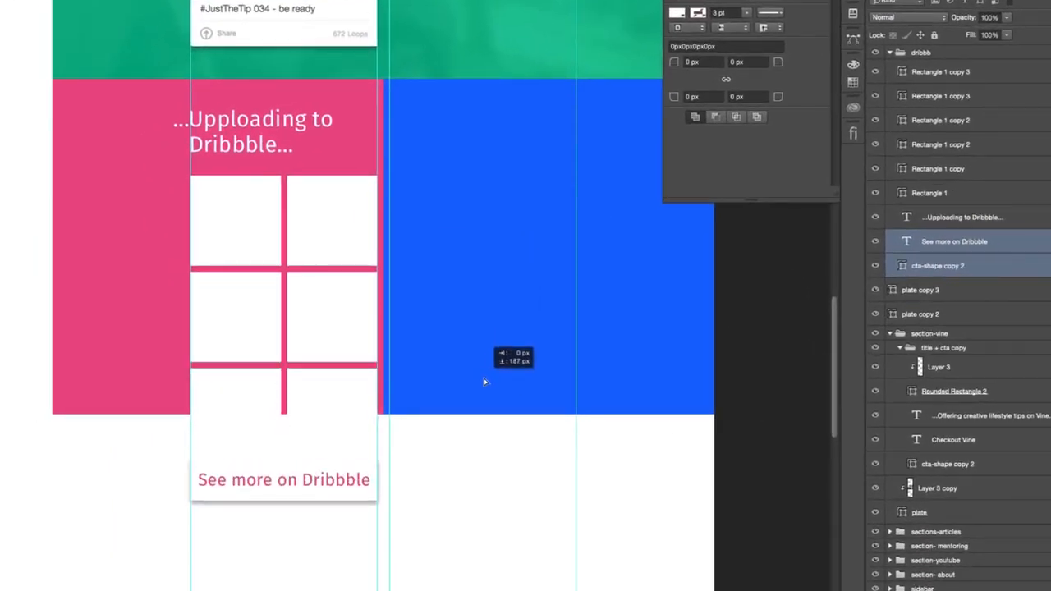
pyautogui.moveTo(484, 382); pyautogui.dragTo(496, 404)
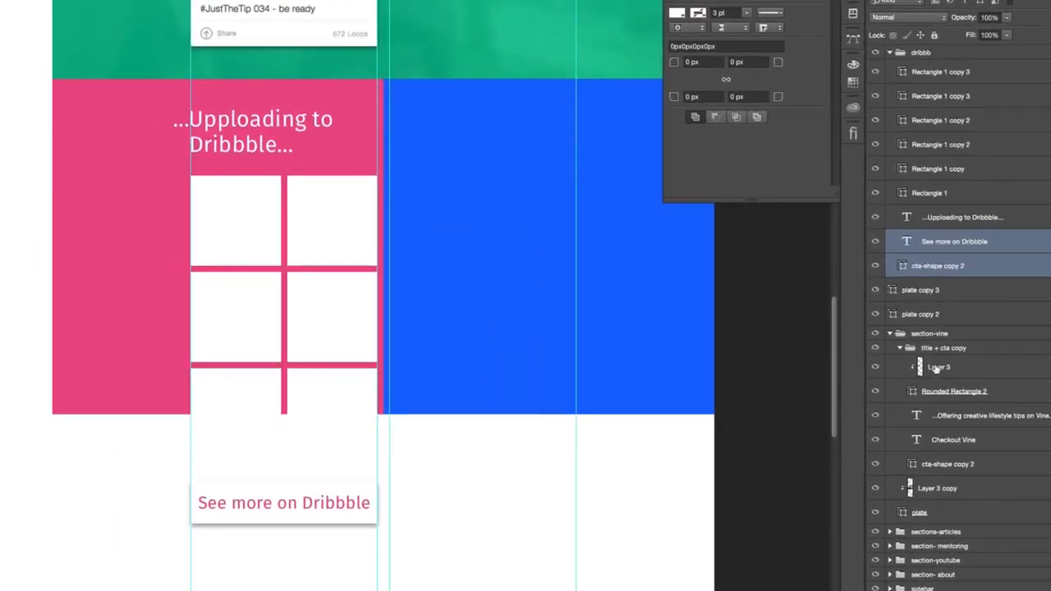
# - Extend the pink plate copy 2 downward so it contains the whole grid and the See more on Dribbble button
pyautogui.click(875, 289)
pyautogui.click(875, 289)
pyautogui.click(928, 315)
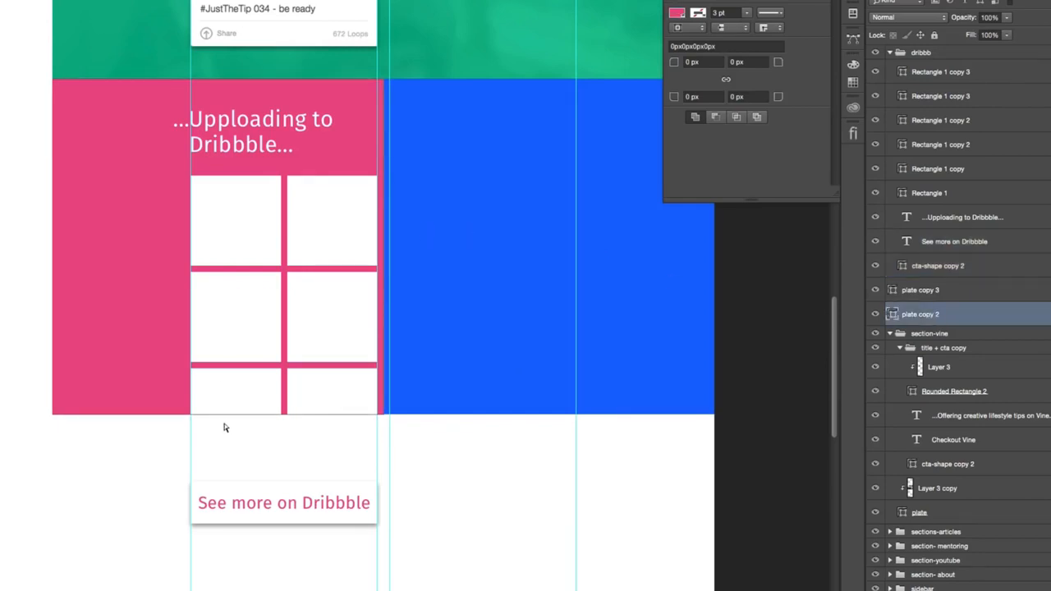
pyautogui.hotkey('ctrl', 't')
pyautogui.moveTo(217, 414); pyautogui.dragTo(211, 567)
pyautogui.press('Return')
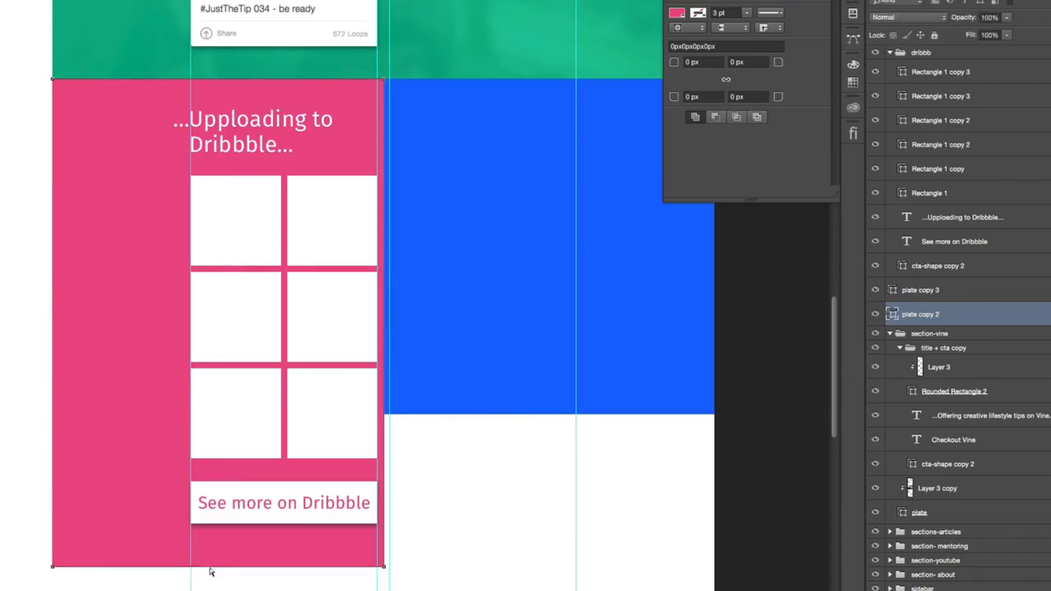
pyautogui.scroll(1, 263, 464)
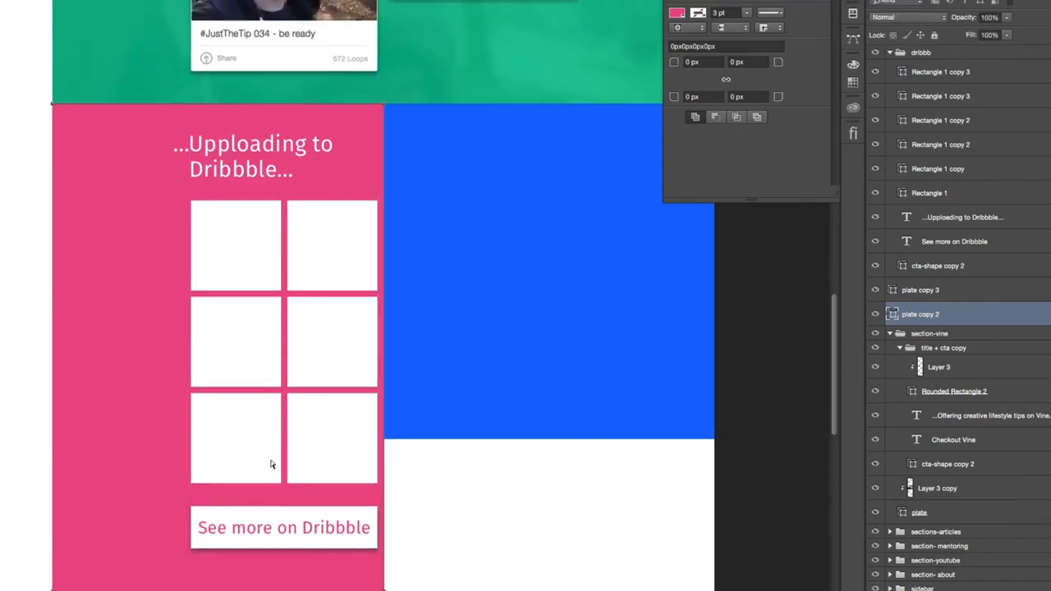
# - Move the See more on Dribbble text and cta-shape copy 2 flush with the grid's bottom edge, then lower them to leave an even gap
pyautogui.scroll(-3, 272, 465)
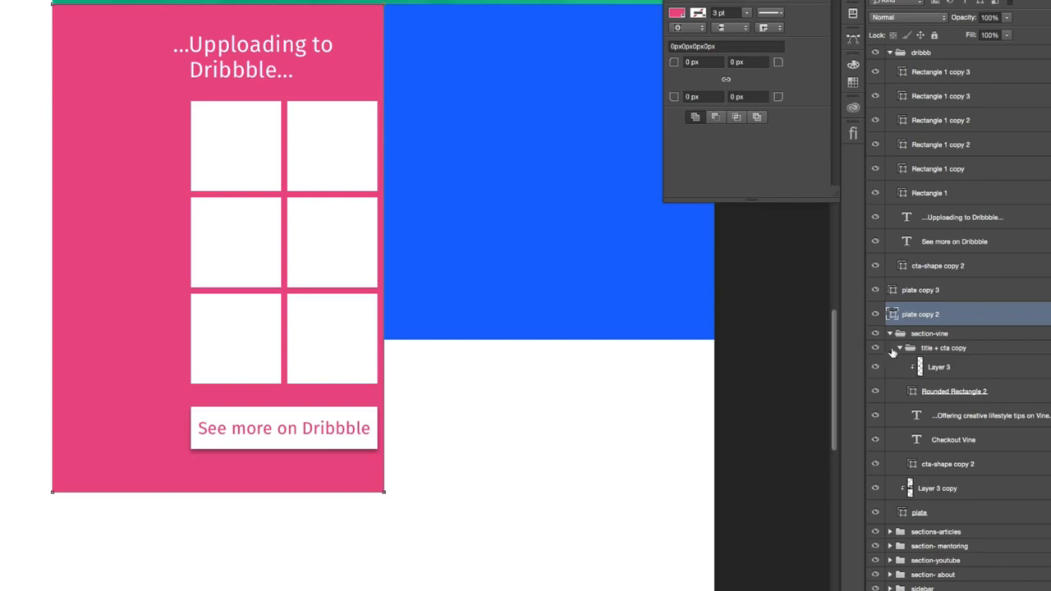
pyautogui.click(939, 290)
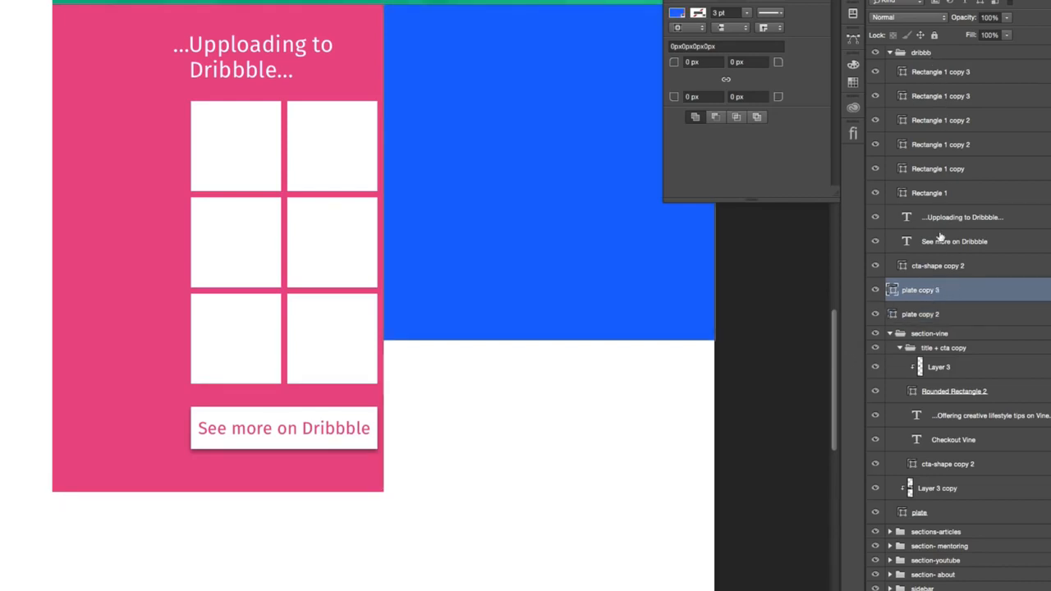
pyautogui.click(936, 242)
pyautogui.keyDown('shift'); pyautogui.click(934, 265); pyautogui.keyUp('shift')
pyautogui.moveTo(496, 404); pyautogui.dragTo(498, 381)
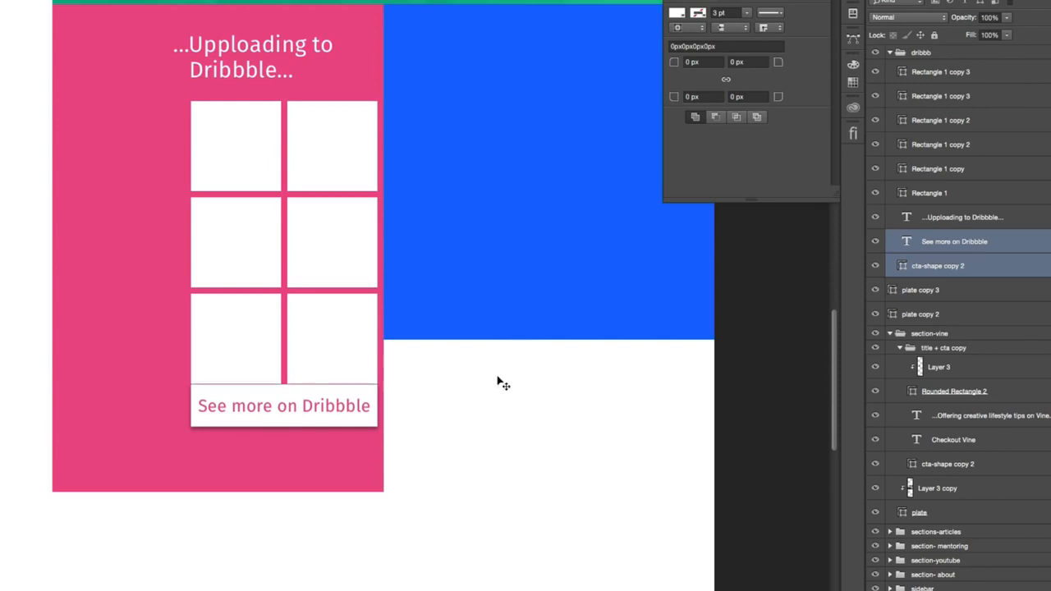
pyautogui.hotkey('shift', 'Down')
pyautogui.hotkey('shift', 'Down')
pyautogui.hotkey('shift', 'Down')
pyautogui.press('Down')
pyautogui.press('Down')
pyautogui.press('Down')
pyautogui.press('Down')
pyautogui.press('Down')
pyautogui.press('Down')
pyautogui.press('Down')
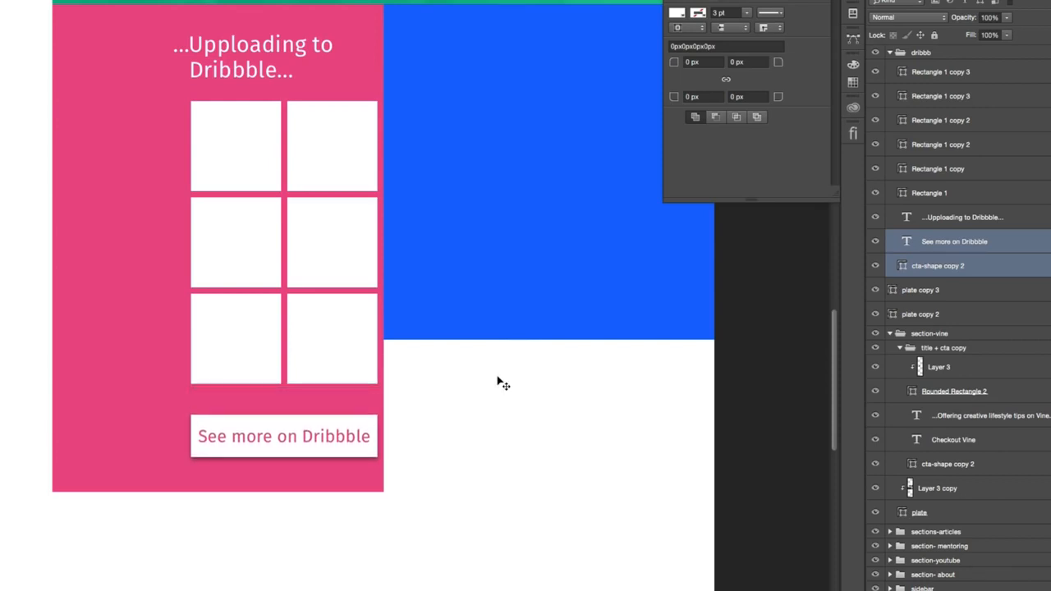
# - Shorten plate copy 2 to the button's bottom edge, then extend it downward by the same gap that separates the grid and button
pyautogui.click(942, 292)
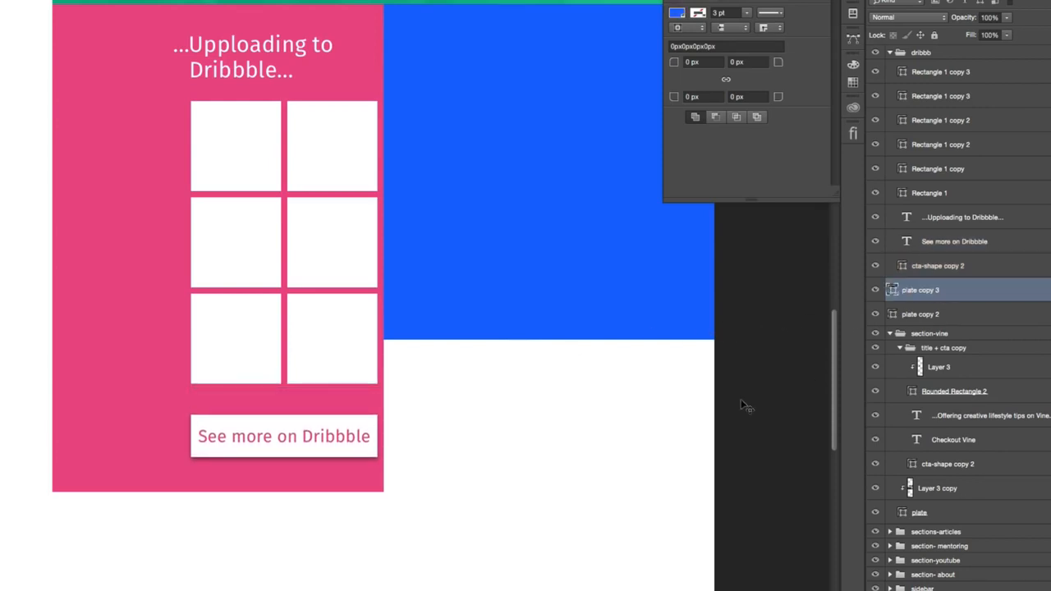
pyautogui.click(967, 316)
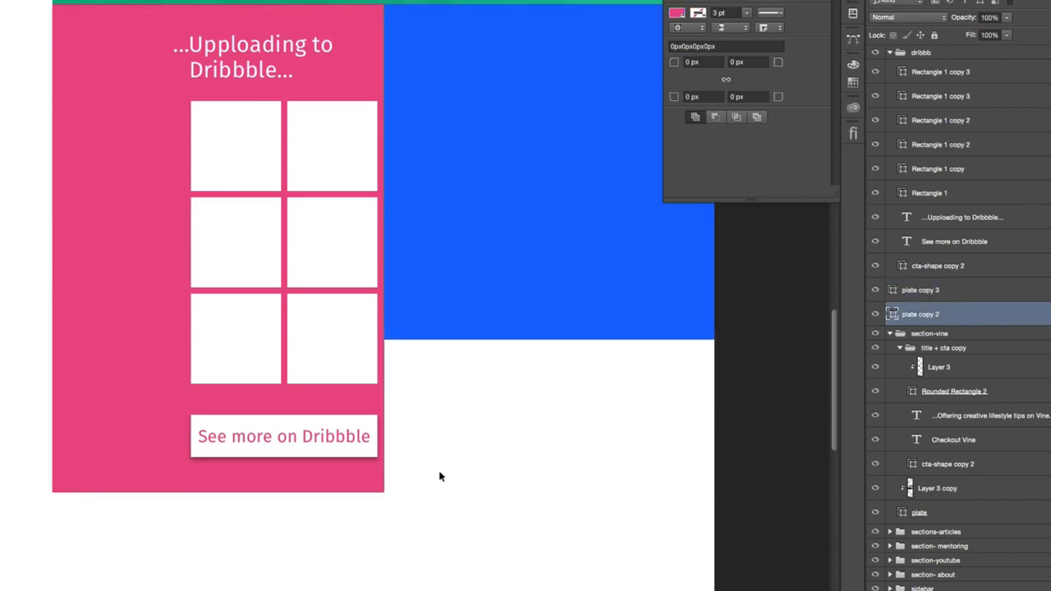
pyautogui.moveTo(440, 473); pyautogui.dragTo(5, 516)
pyautogui.hotkey('shift', 'Up')
pyautogui.hotkey('shift', 'Up')
pyautogui.hotkey('shift', 'Up')
pyautogui.hotkey('shift', 'Up')
pyautogui.hotkey('shift', 'Up')
pyautogui.hotkey('shift', 'Up')
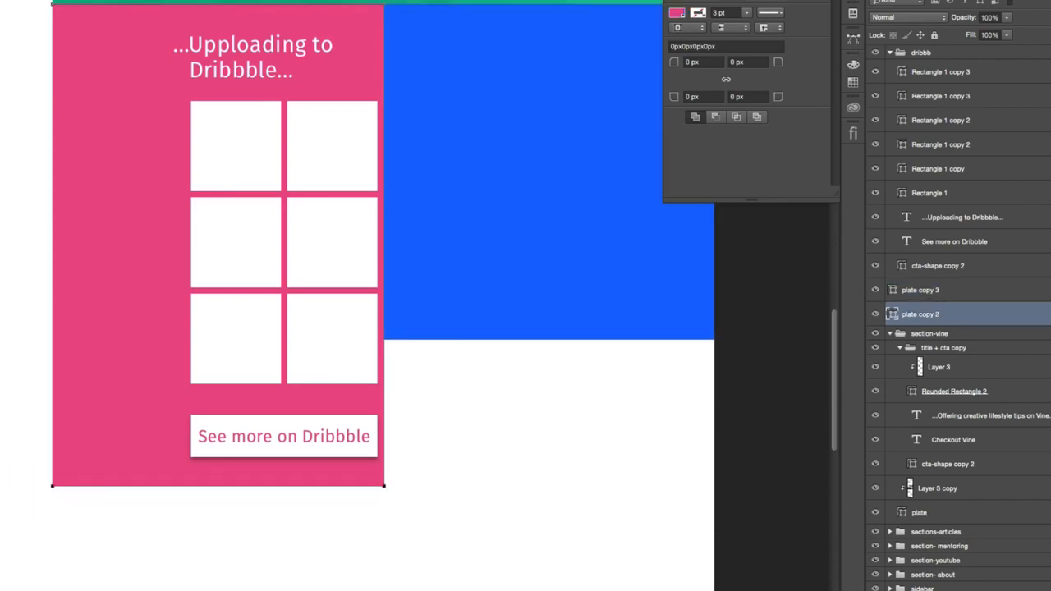
pyautogui.press('Up')
pyautogui.press('Up')
pyautogui.press('Up')
pyautogui.press('Up')
pyautogui.press('Up')
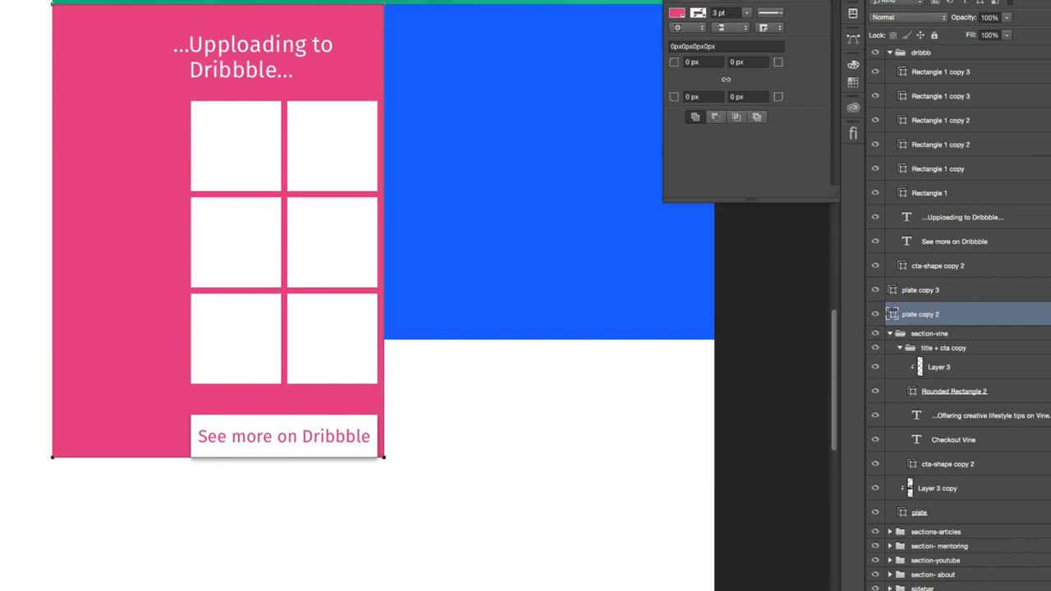
pyautogui.hotkey('shift', 'Down')
pyautogui.hotkey('shift', 'Down')
pyautogui.hotkey('shift', 'Down')
pyautogui.hotkey('shift', 'Down')
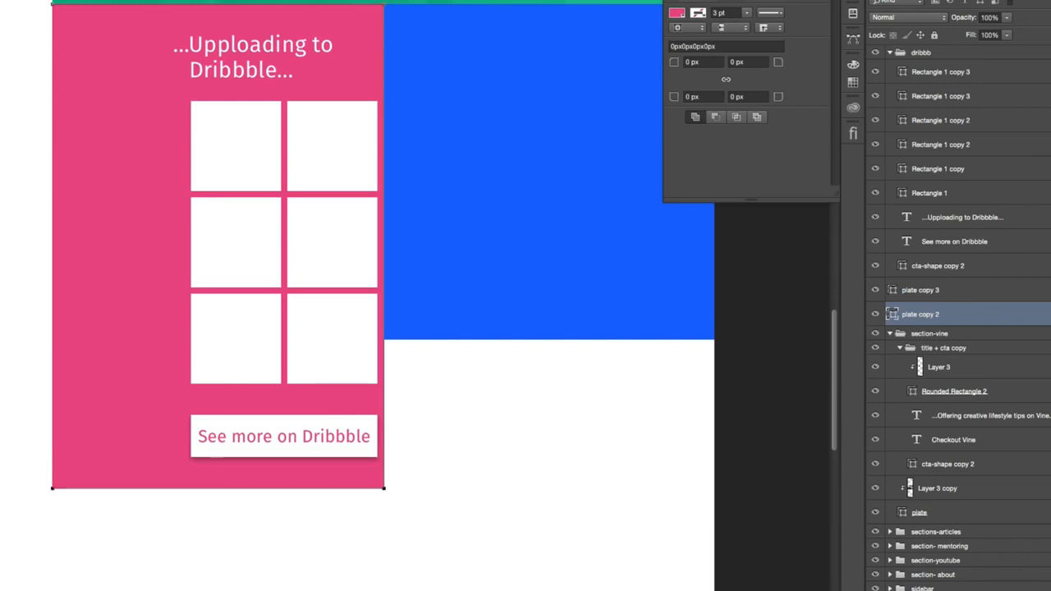
# - Shift the heading, six tiles and button up together to test the top margin, then bring them back down to match the bottom spacing
pyautogui.click(981, 219)
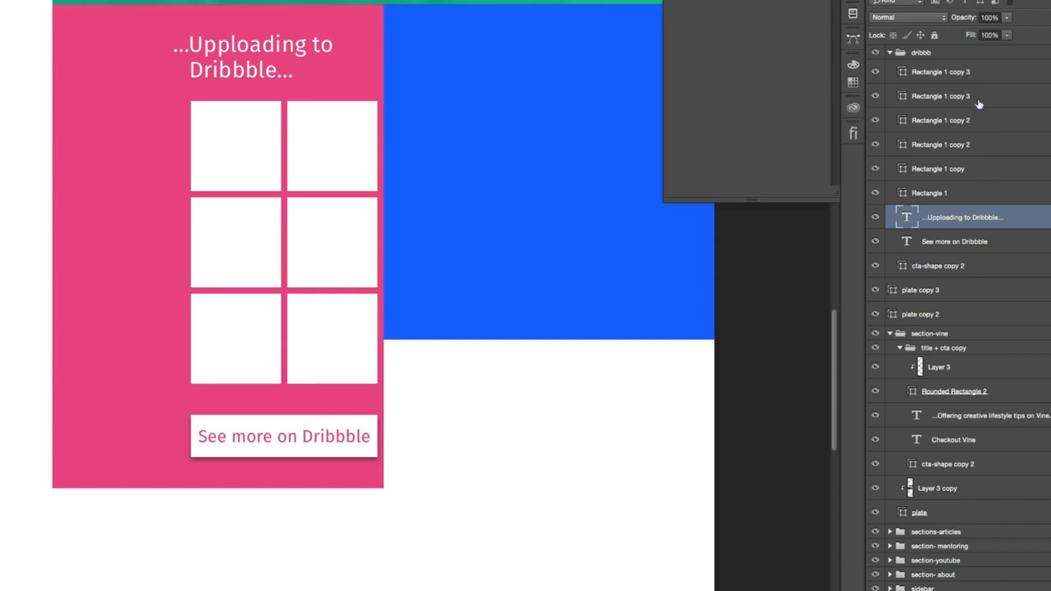
pyautogui.click(944, 72)
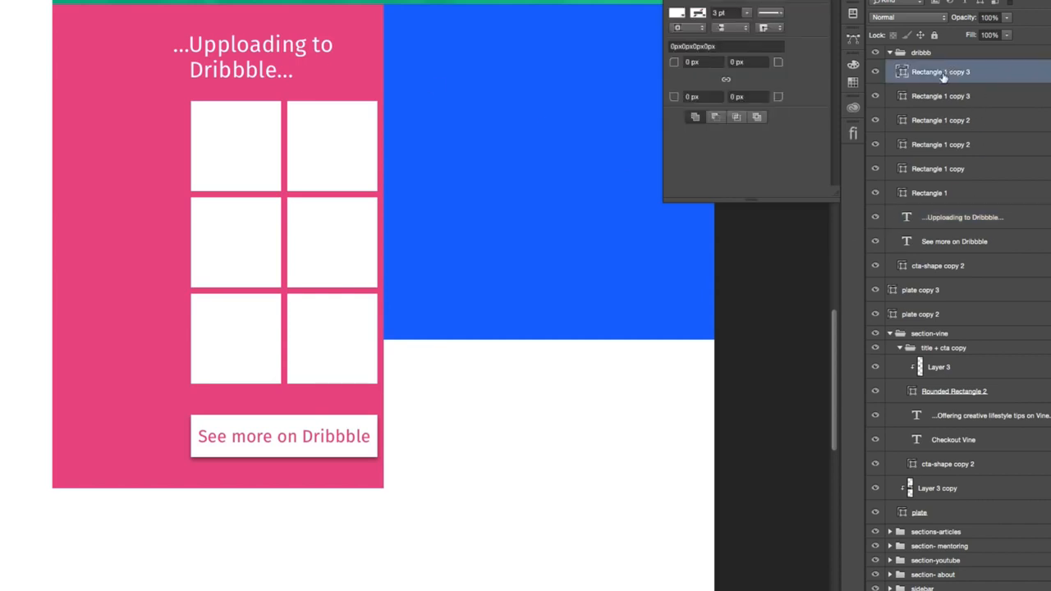
pyautogui.keyDown('shift'); pyautogui.click(950, 276); pyautogui.keyUp('shift')
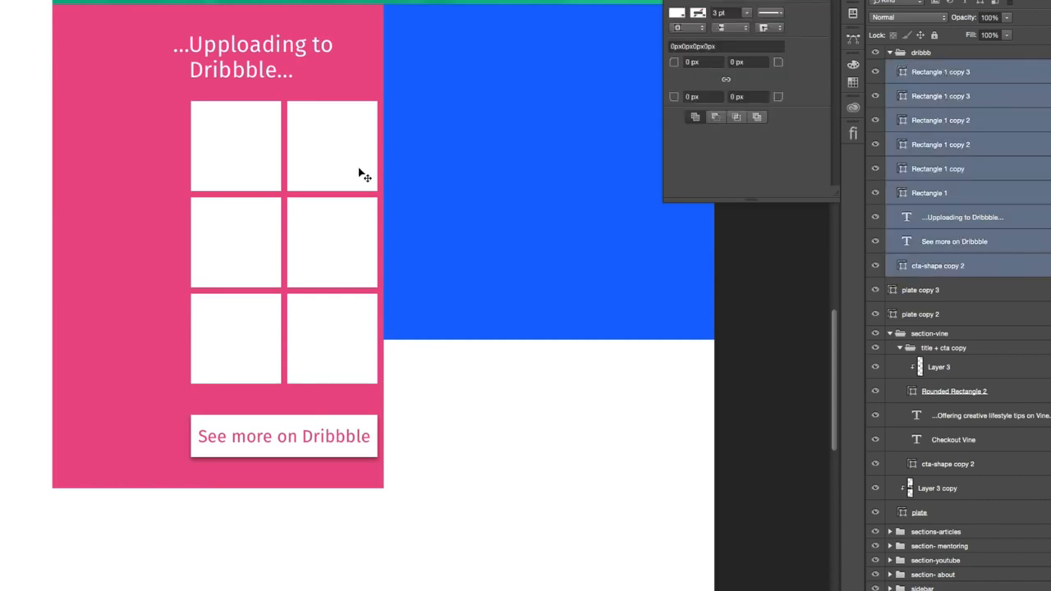
pyautogui.hotkey('shift', 'Up')
pyautogui.hotkey('shift', 'Up')
pyautogui.hotkey('shift', 'Up')
pyautogui.hotkey('shift', 'Up')
pyautogui.press('Up')
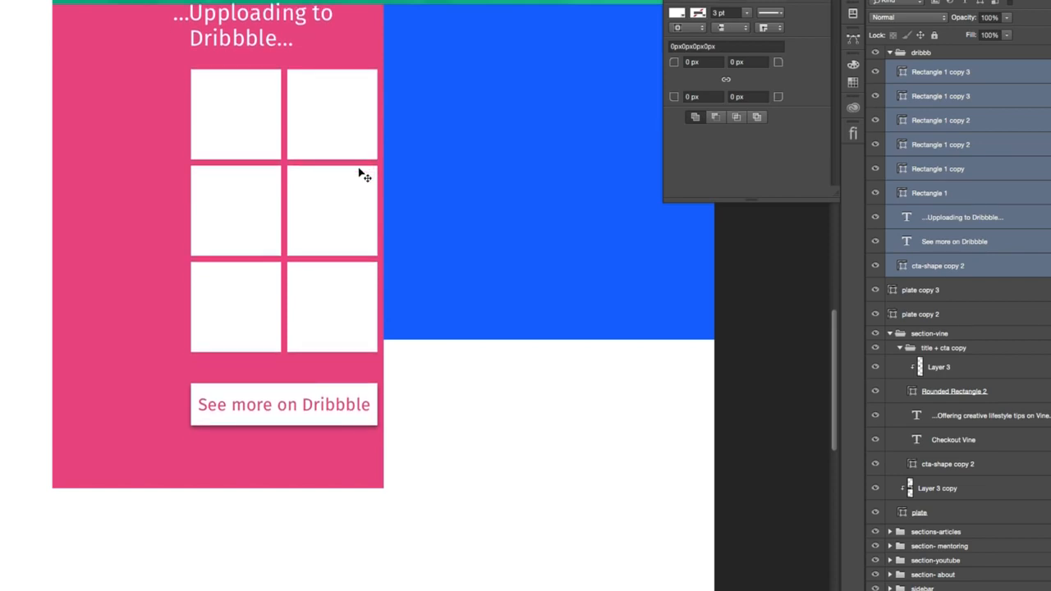
pyautogui.hotkey('shift', 'Down')
pyautogui.hotkey('shift', 'Down')
pyautogui.hotkey('shift', 'Down')
pyautogui.hotkey('shift', 'Down')
pyautogui.hotkey('shift', 'Down')
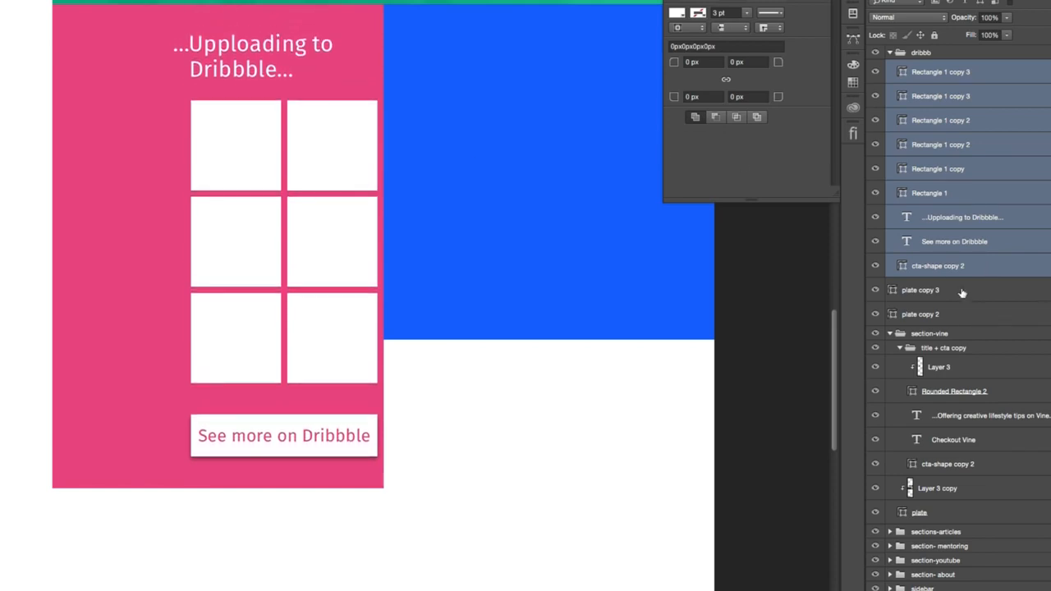
# - Realign the pink plate's lower edge with the shifted button and reapply the equal margin beneath it
pyautogui.click(942, 297)
pyautogui.click(917, 316)
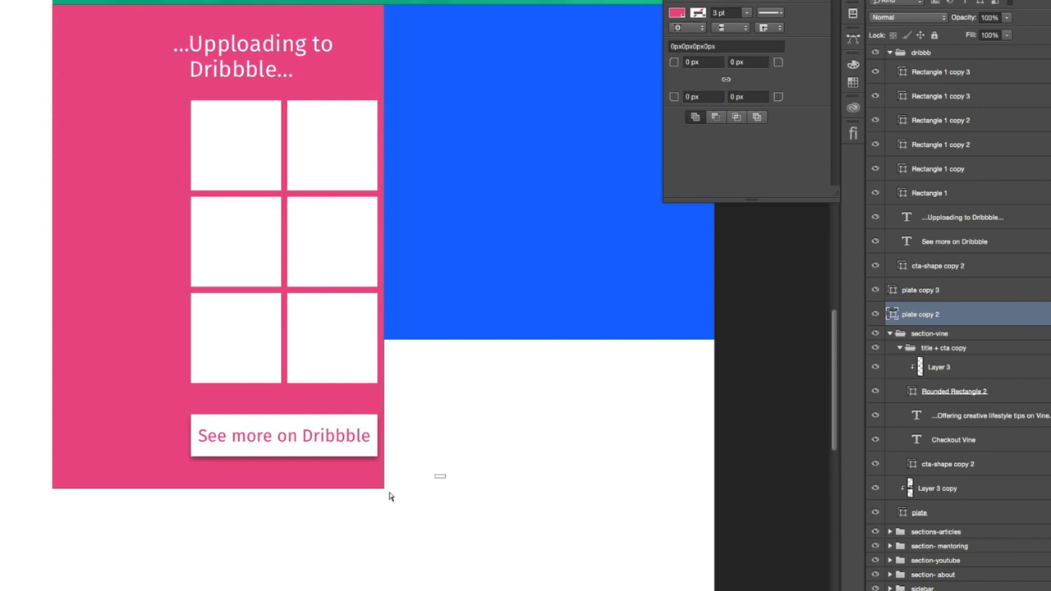
pyautogui.hotkey('shift', 'Up')
pyautogui.hotkey('shift', 'Up')
pyautogui.hotkey('shift', 'Up')
pyautogui.hotkey('shift', 'Up')
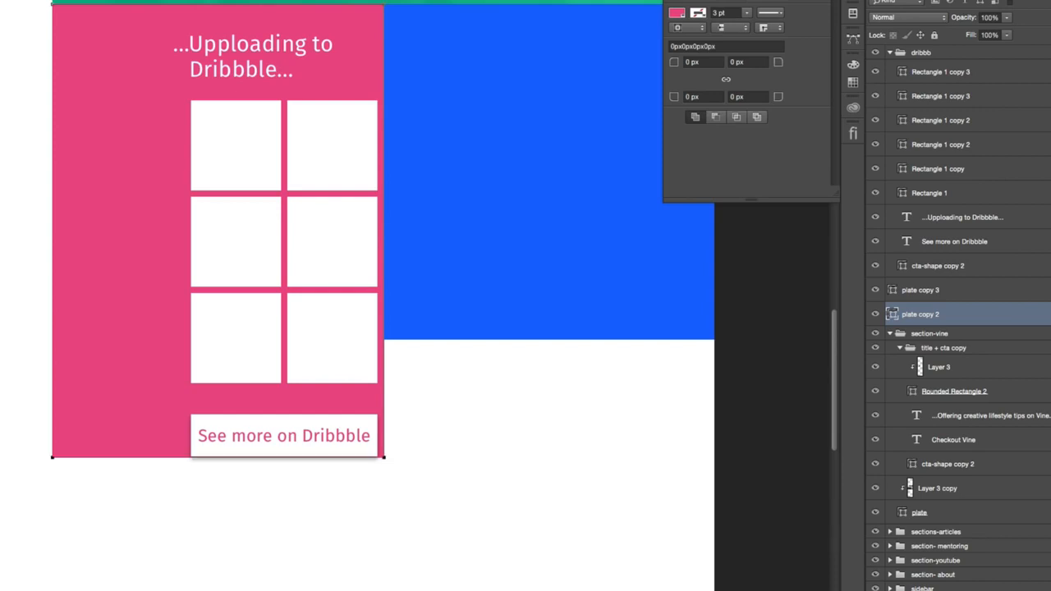
pyautogui.hotkey('shift', 'Down')
pyautogui.hotkey('shift', 'Down')
pyautogui.hotkey('shift', 'Down')
pyautogui.hotkey('shift', 'Down')
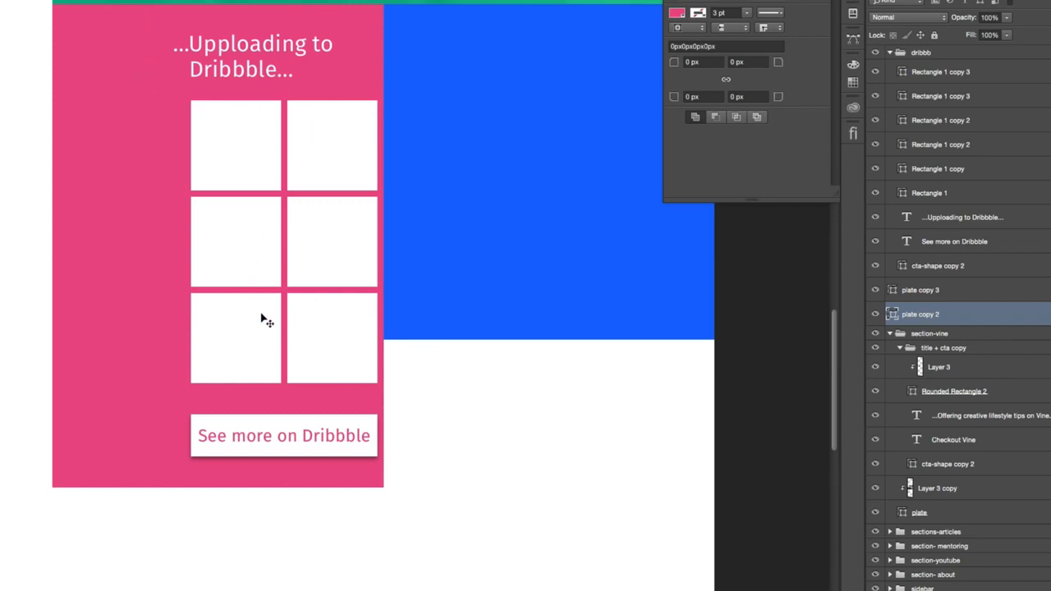
# - Move all layers in the dribbb group together so the heading, grid and button sit horizontally centered in the pink section
pyautogui.hscroll(1, 287, 163)
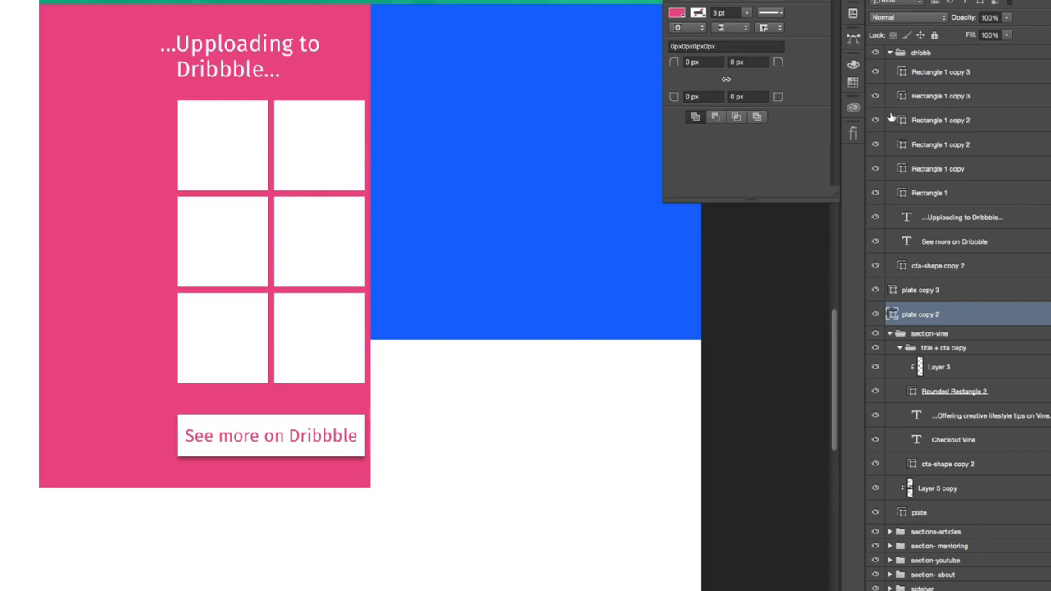
pyautogui.click(888, 53)
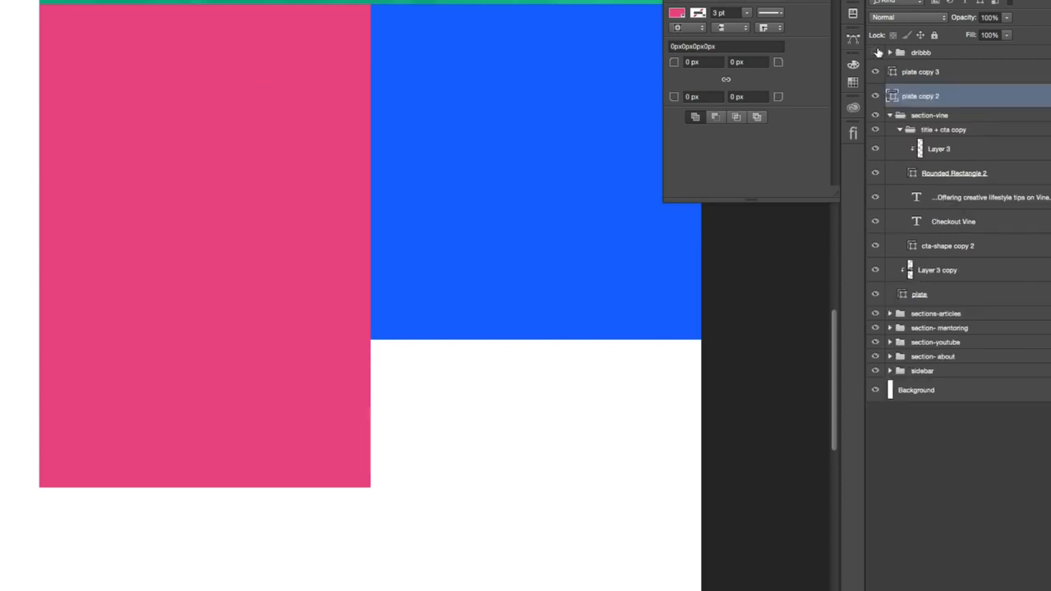
pyautogui.click(945, 56)
pyautogui.click(889, 53)
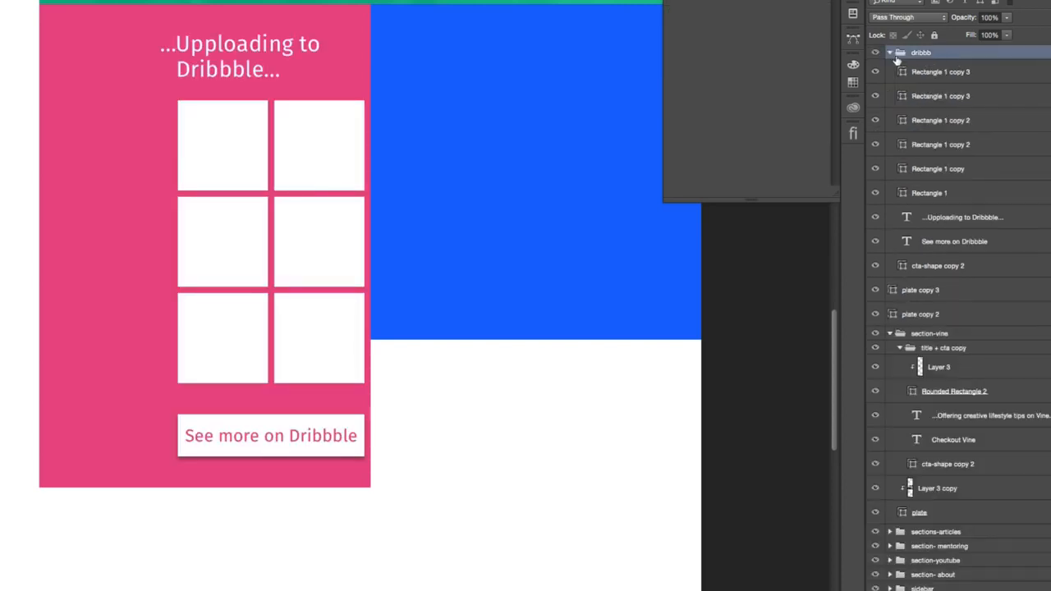
pyautogui.click(936, 74)
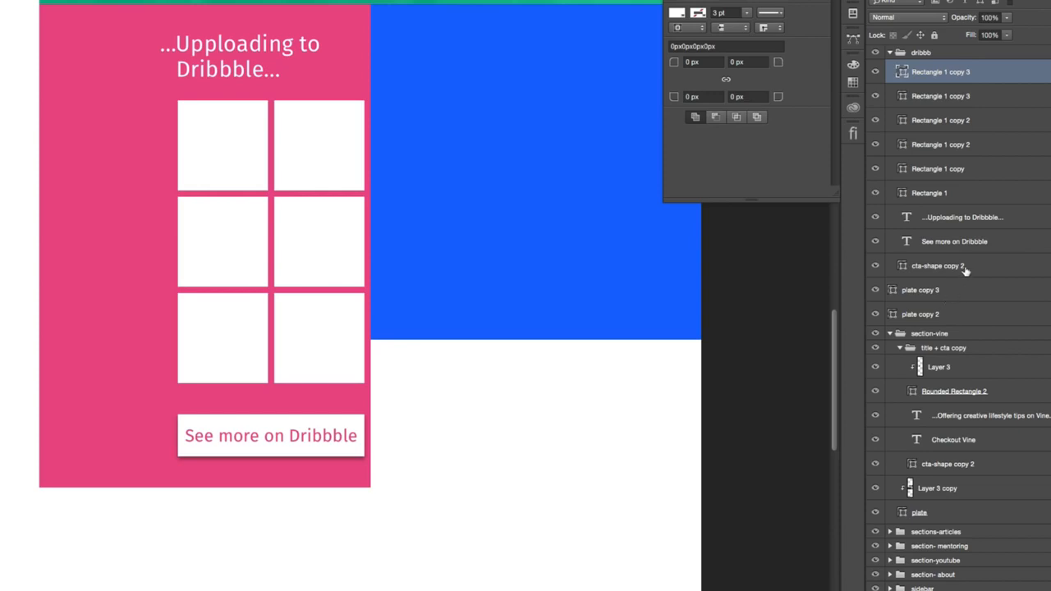
pyautogui.keyDown('shift'); pyautogui.click(964, 271); pyautogui.keyUp('shift')
pyautogui.moveTo(511, 251); pyautogui.dragTo(448, 256)
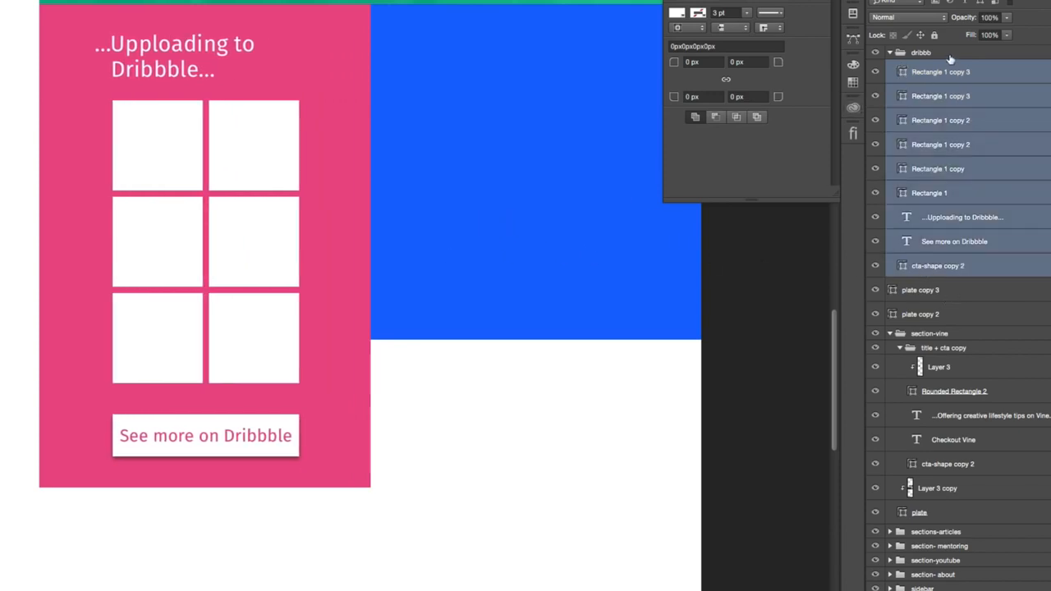
# - Open the Dribbble heading for editing and resize its text box to extend slightly wider than the tile grid
pyautogui.click(955, 218)
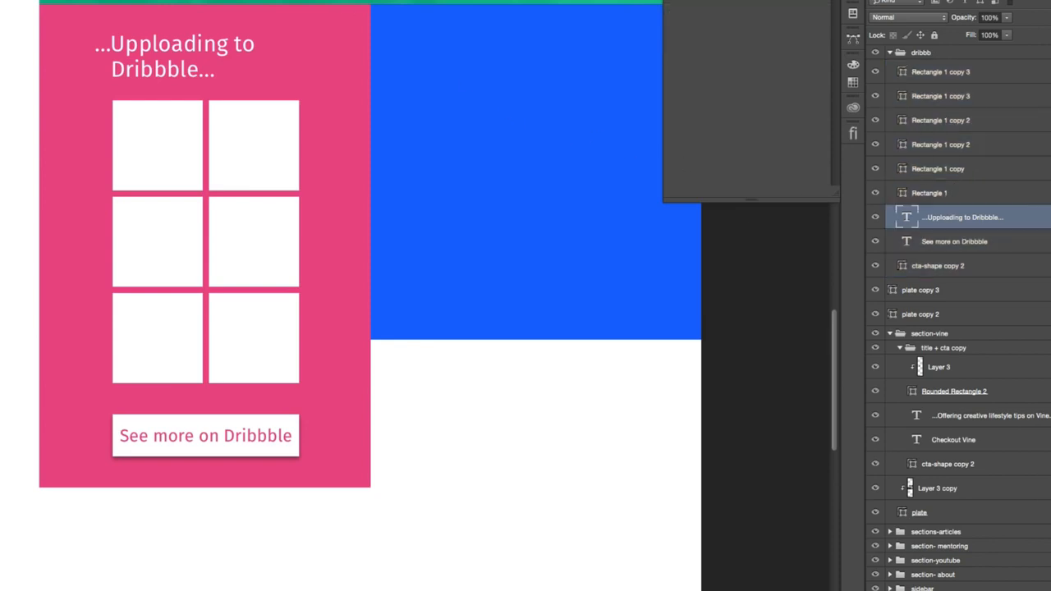
pyautogui.click(195, 38)
pyautogui.moveTo(296, 165); pyautogui.dragTo(316, 152)
# - Replace the heading's first line with "Designing on" so it reads "...Designing on Dribbble..."
pyautogui.moveTo(255, 46); pyautogui.dragTo(113, 47)
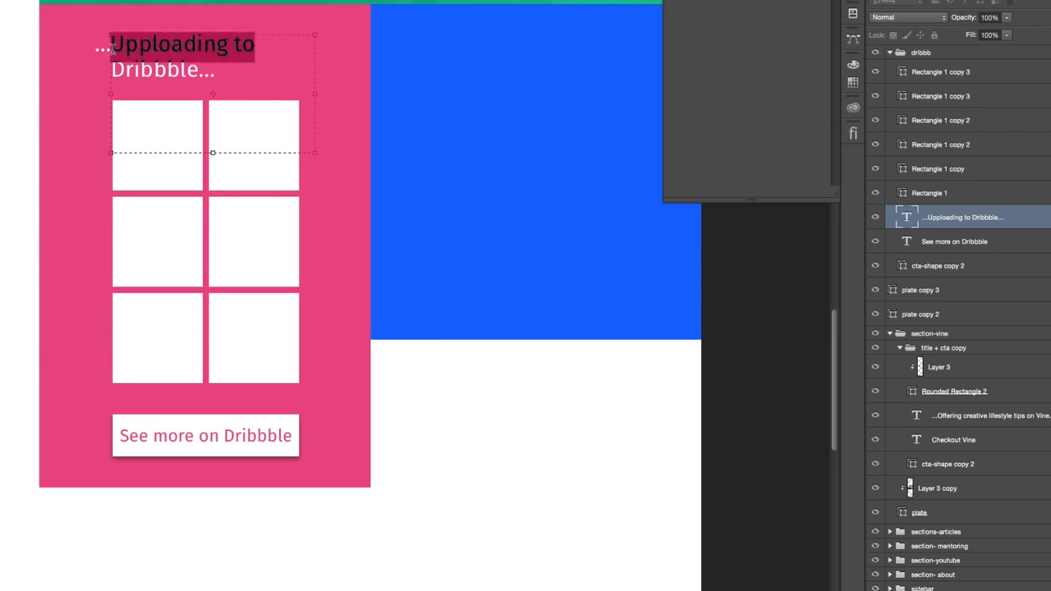
pyautogui.press('BackSpace')
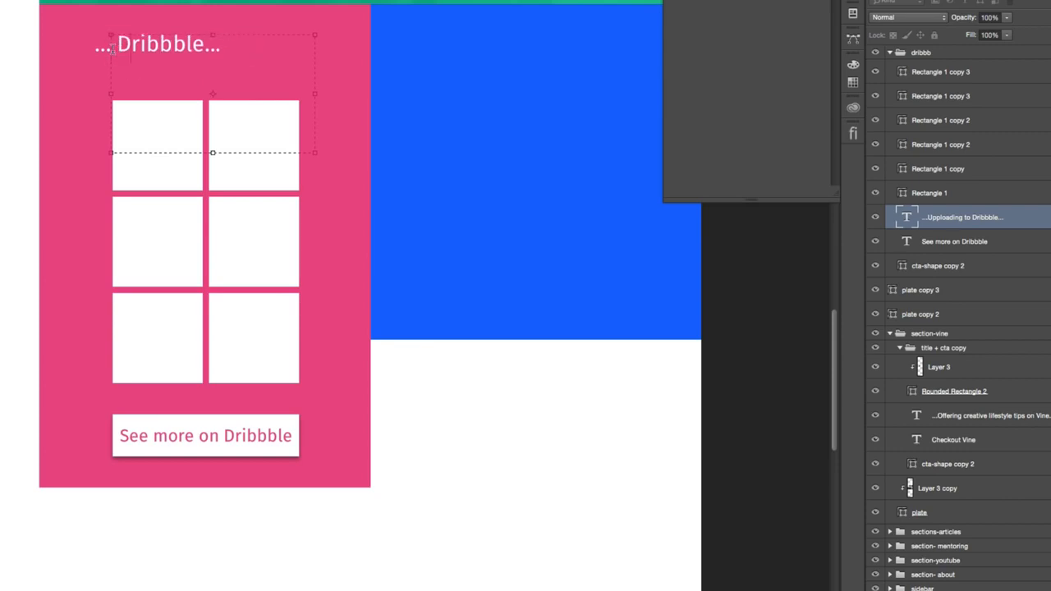
pyautogui.press('Delete')
pyautogui.write('Designing on')
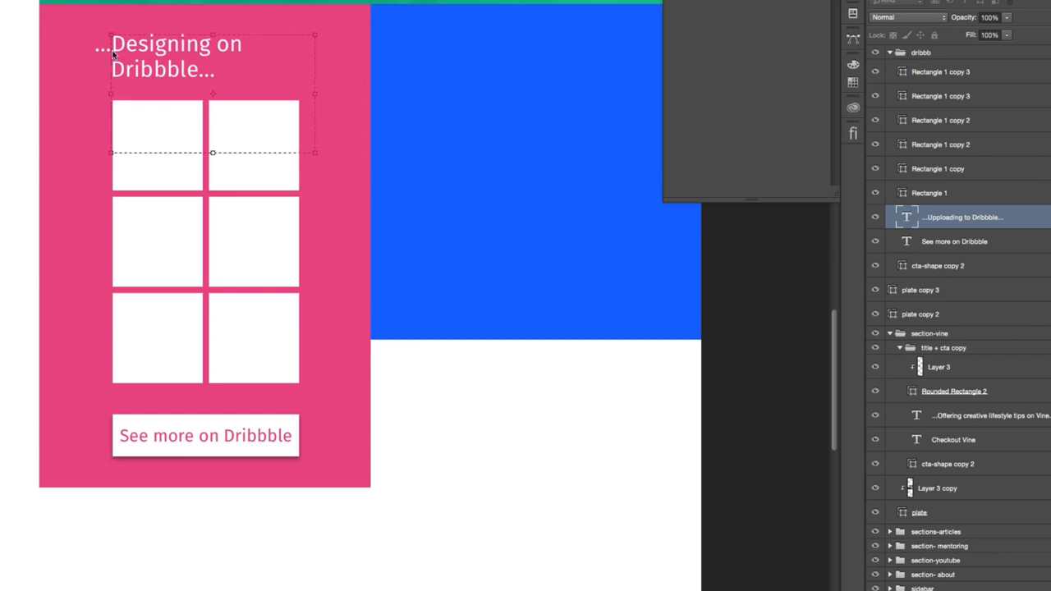
# - Check the wording of the other section headings and shorten the Dribbble heading to the single line "...Dribbbleing..."
pyautogui.scroll(15, 115, 58)
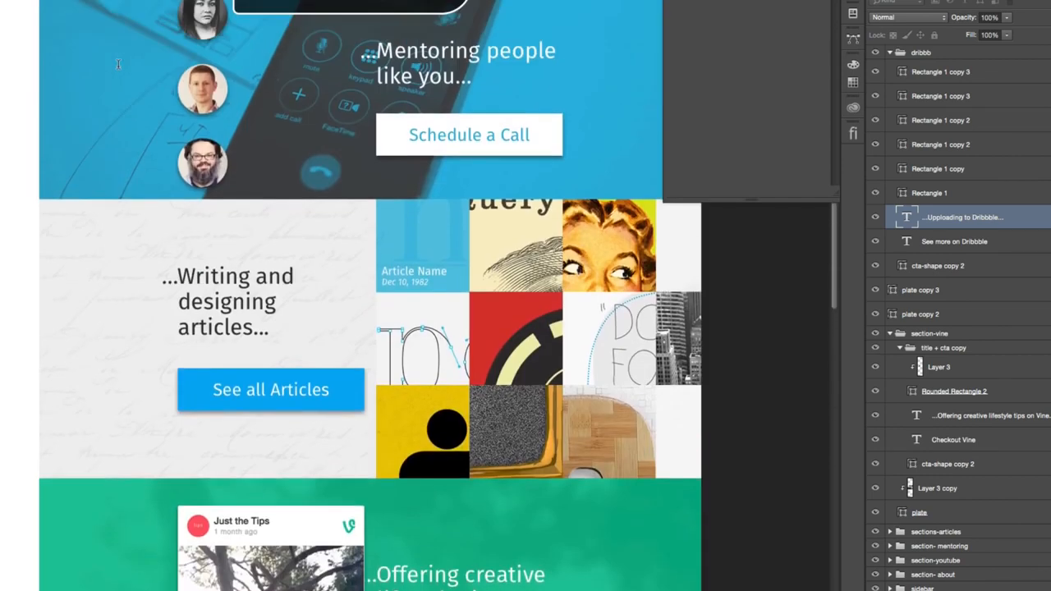
pyautogui.scroll(5, 117, 64)
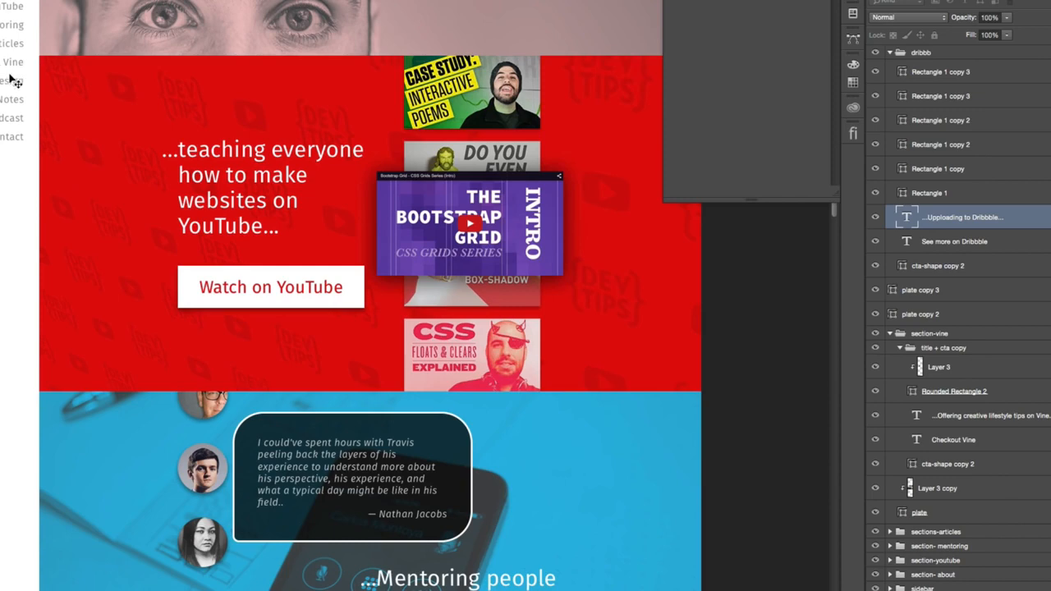
pyautogui.scroll(-20, 10, 86)
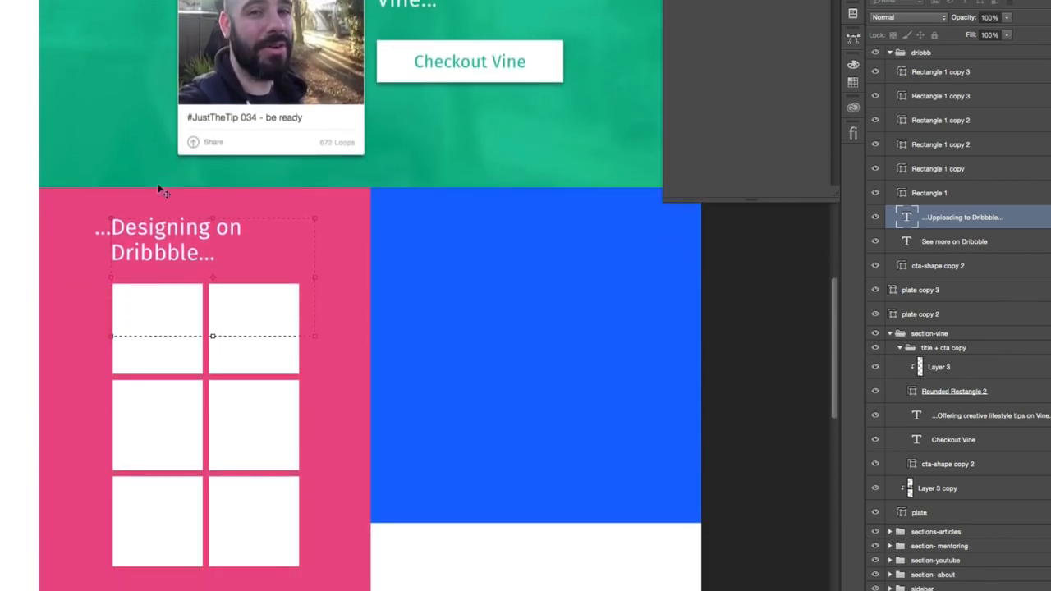
pyautogui.scroll(-3, 185, 233)
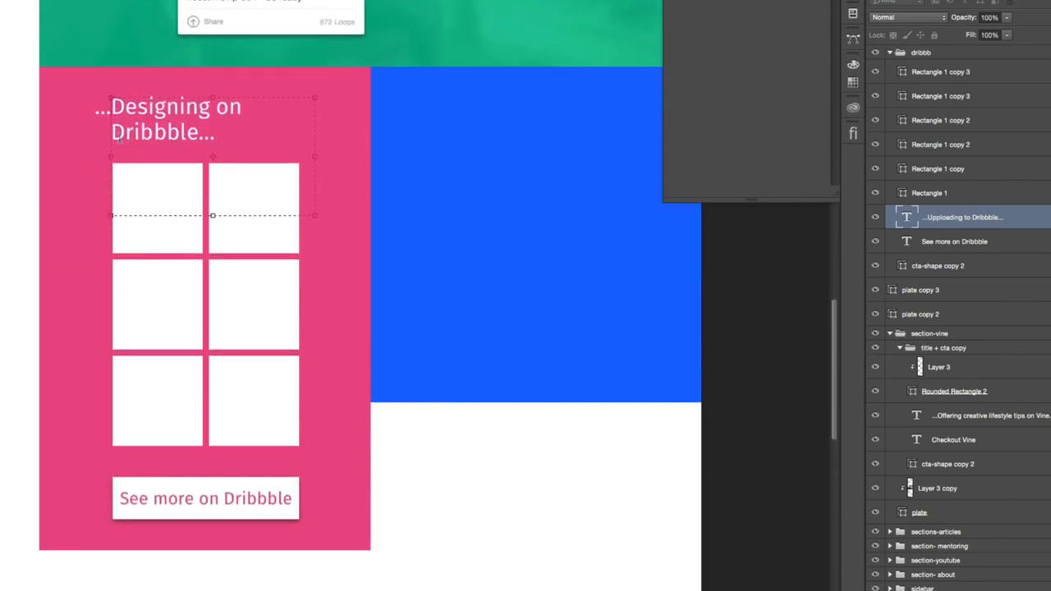
pyautogui.tripleClick(115, 101)
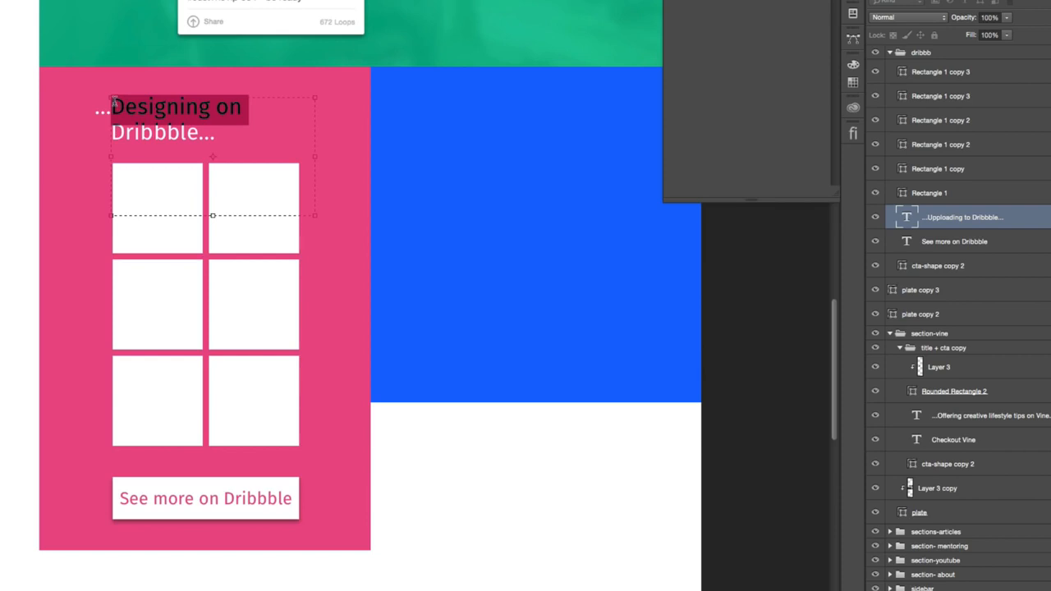
pyautogui.press('BackSpace')
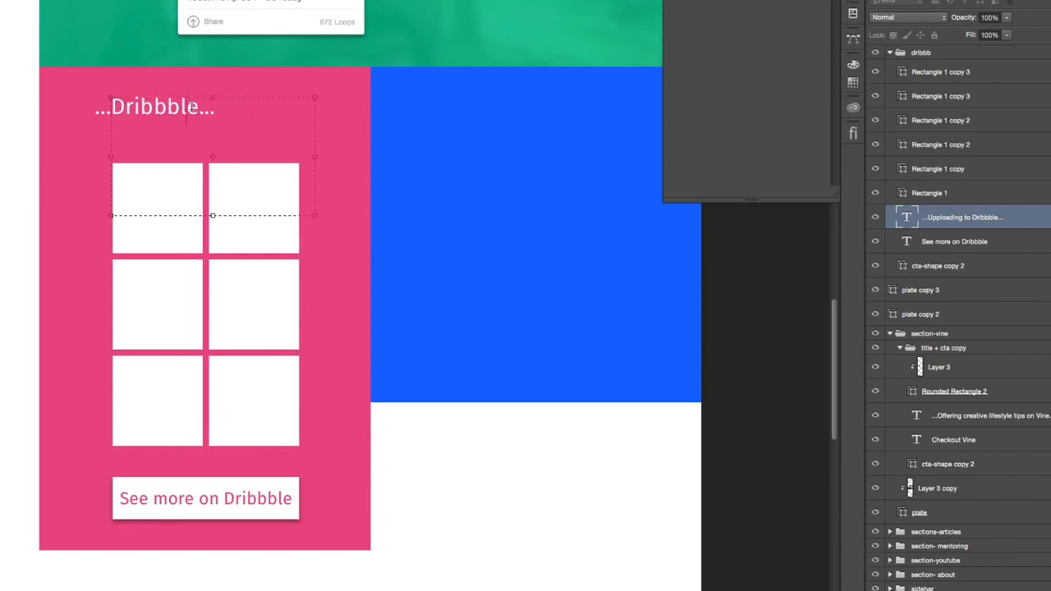
pyautogui.press('BackSpace')
pyautogui.write('ing')
pyautogui.write('e')
pyautogui.press('super+Return')
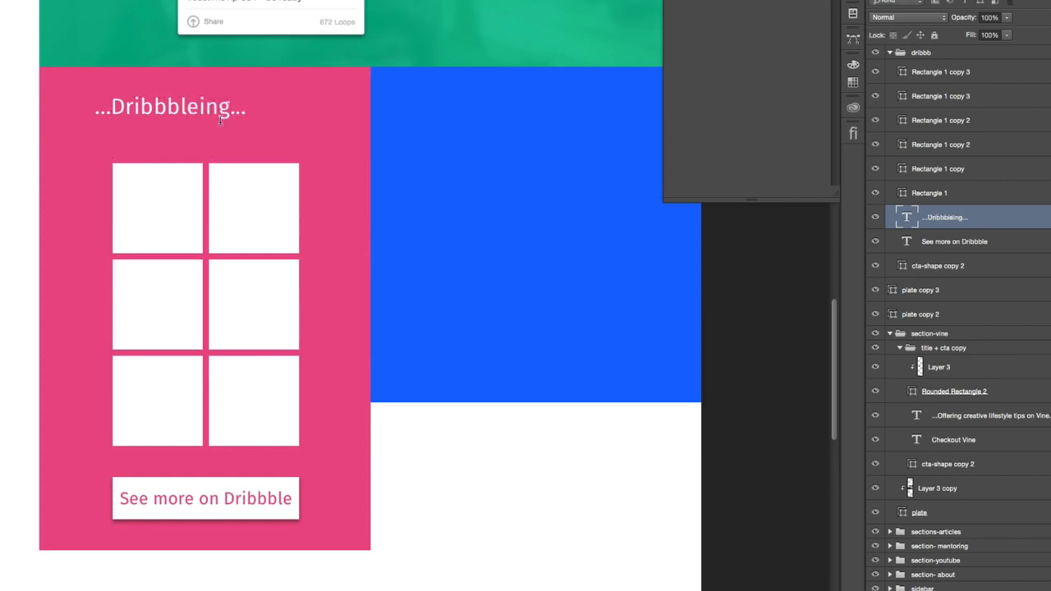
# - Remove the extra "e" so the heading reads "...Dribbbling..." and move it toward the center above the grid
pyautogui.moveTo(200, 108); pyautogui.dragTo(194, 107)
pyautogui.press('BackSpace')
pyautogui.press('super+Return')
pyautogui.moveTo(269, 107); pyautogui.dragTo(304, 107)
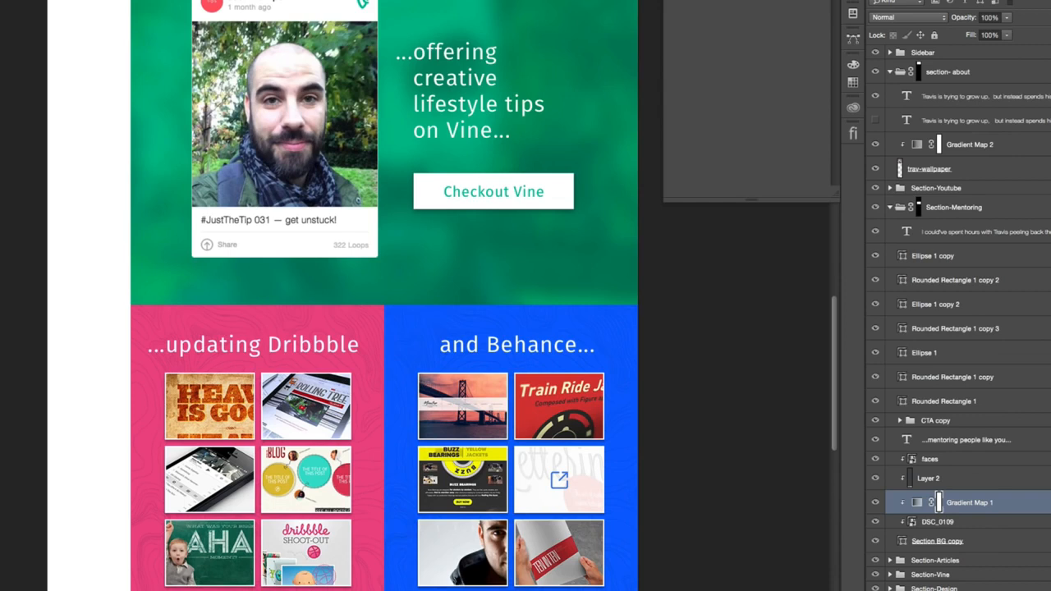
pyautogui.scroll(-4, 384, 295)
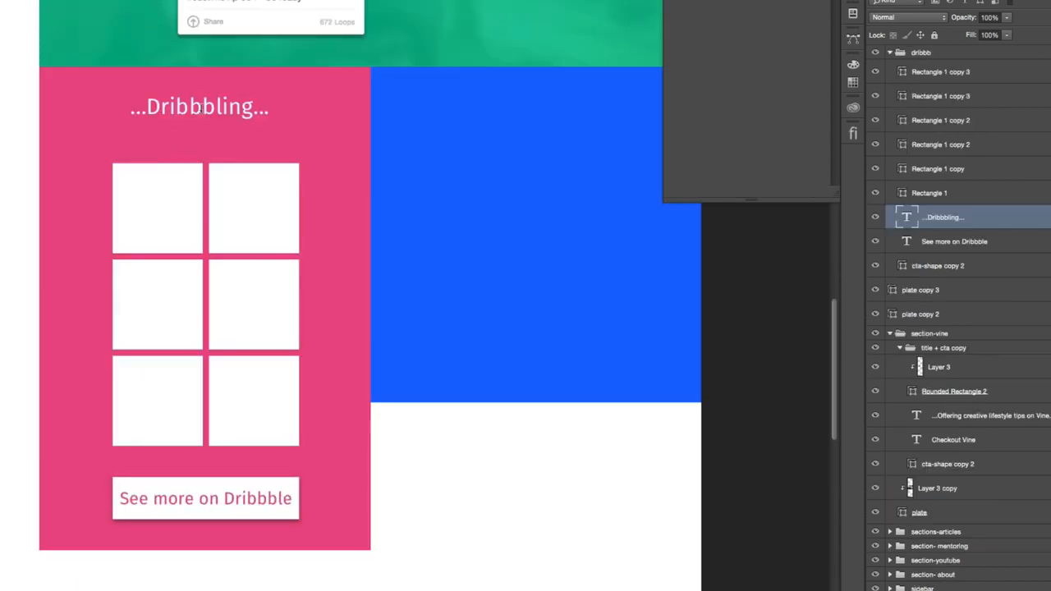
# - Replace the first word of the Dribbble heading so it reads "...Updating to Dribbble..."
pyautogui.click(200, 108)
pyautogui.write('e...')
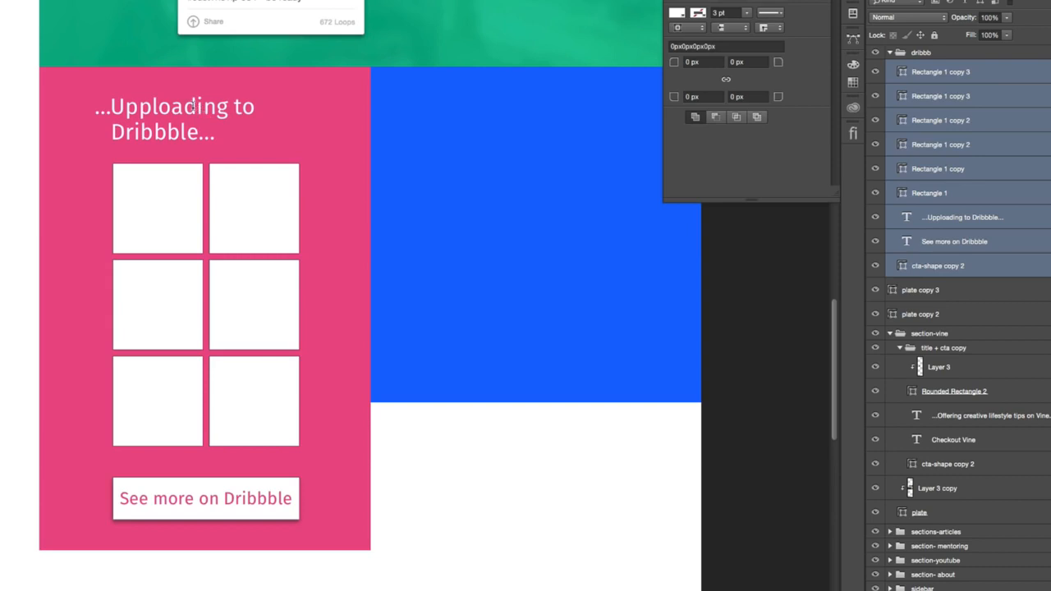
pyautogui.click(193, 107)
pyautogui.moveTo(228, 107); pyautogui.dragTo(125, 107)
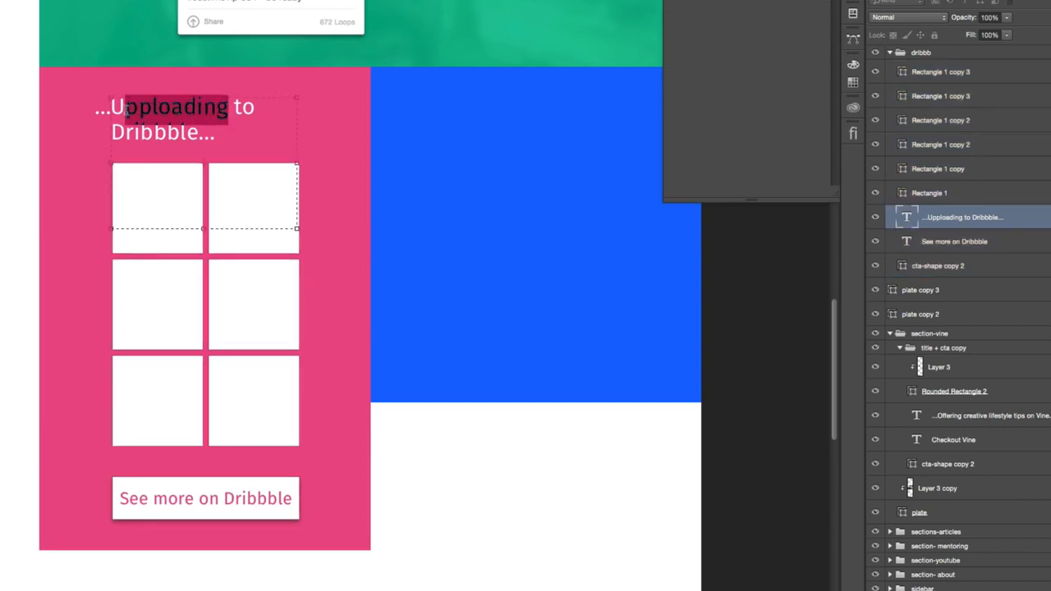
pyautogui.write('pdating')
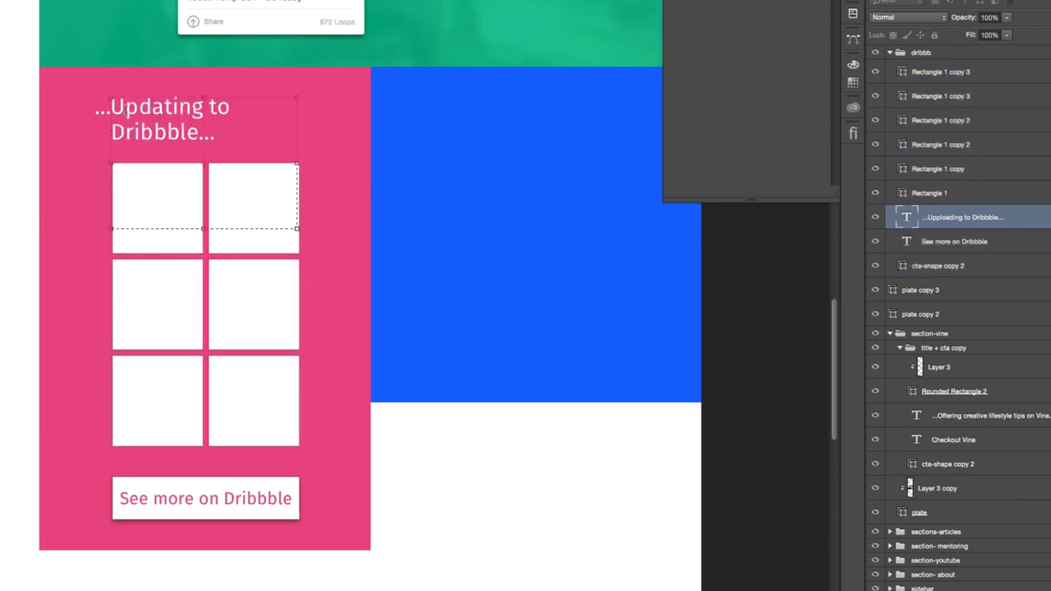
# - Shorten the Dribbble heading to the single line "...Updating Dribbble..." and resize its text box to fit one line
pyautogui.press('super+z')
pyautogui.press('super+z')
pyautogui.hotkey('shift', 'Right')
pyautogui.hotkey('shift', 'Right')
pyautogui.hotkey('shift', 'Right')
pyautogui.press('Left')
pyautogui.press('Delete')
pyautogui.press('Delete')
pyautogui.press('Delete')
pyautogui.press('Delete')
pyautogui.press('Return')
pyautogui.moveTo(307, 227); pyautogui.dragTo(312, 146)
pyautogui.hotkey('ctrl', 'Return')
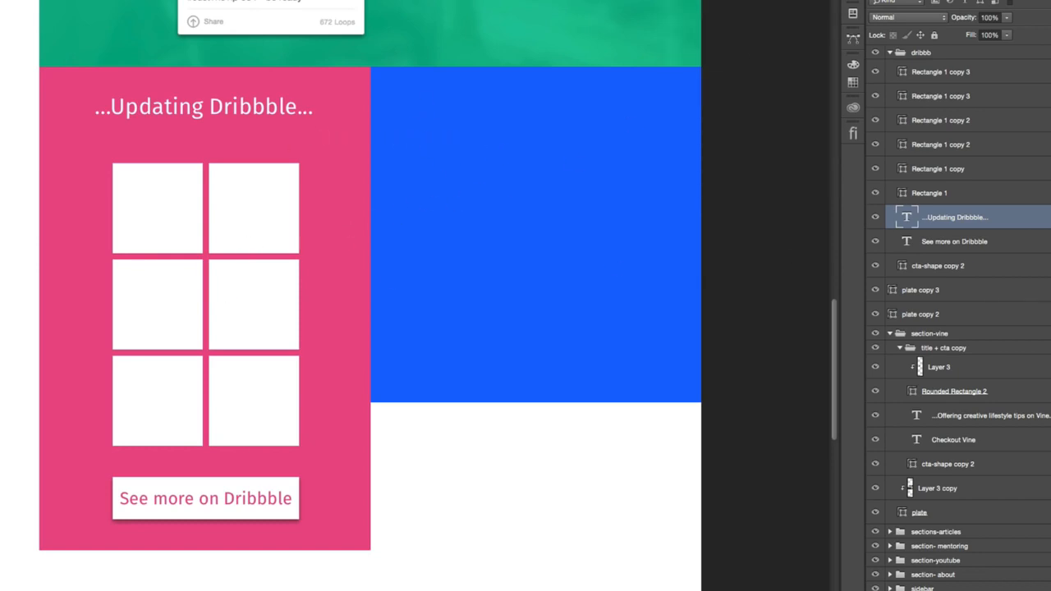
# - Move the top-right tile's shape into the Rectangle 1 layer and delete its separate Rectangle 1 copy layer
pyautogui.rightClick(273, 194)
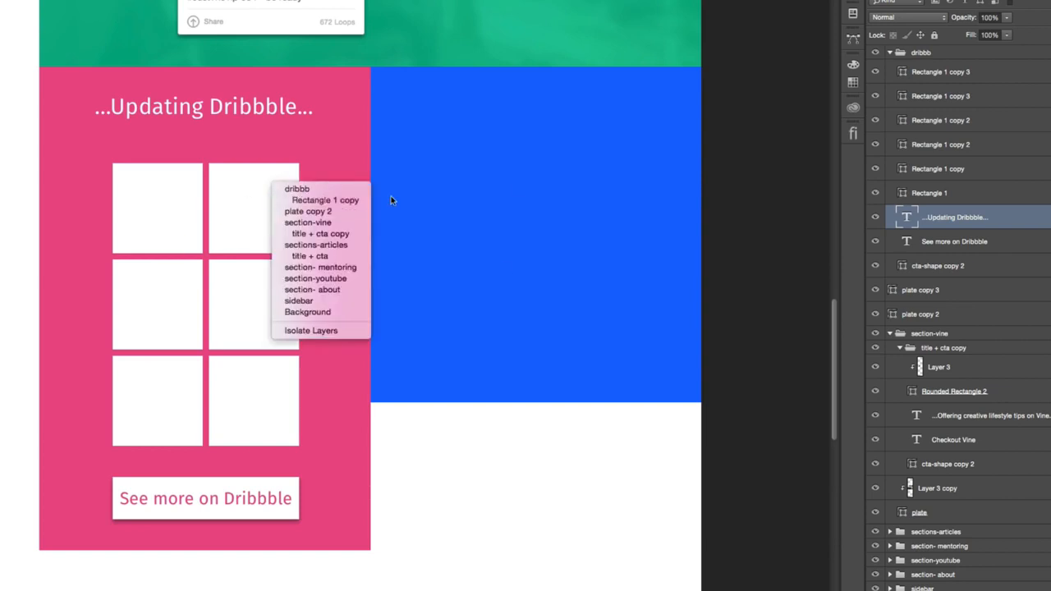
pyautogui.click(316, 200)
pyautogui.click(929, 193)
pyautogui.click(875, 195)
pyautogui.click(875, 195)
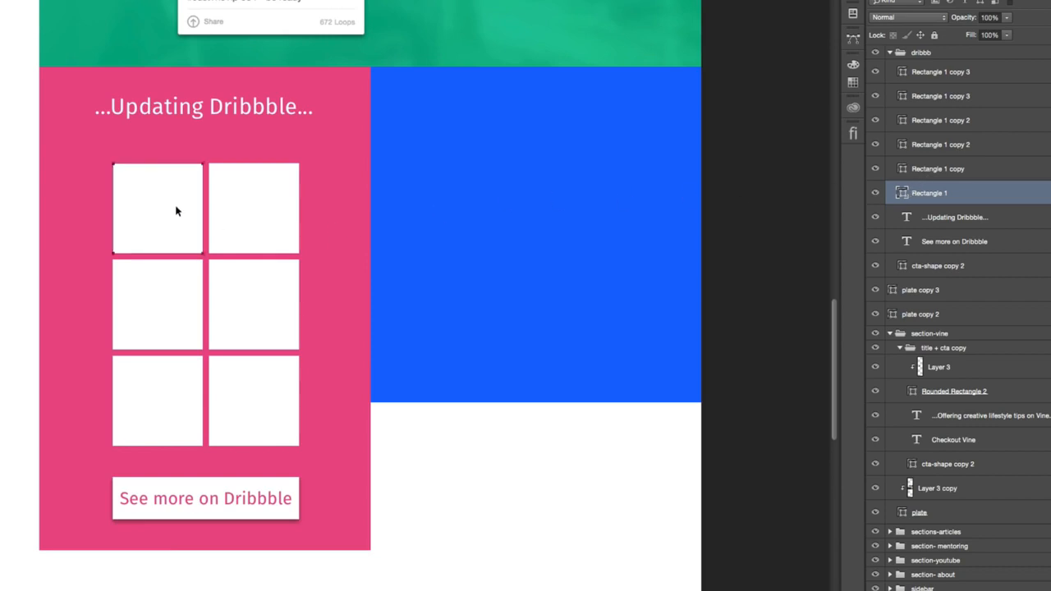
pyautogui.click(939, 167)
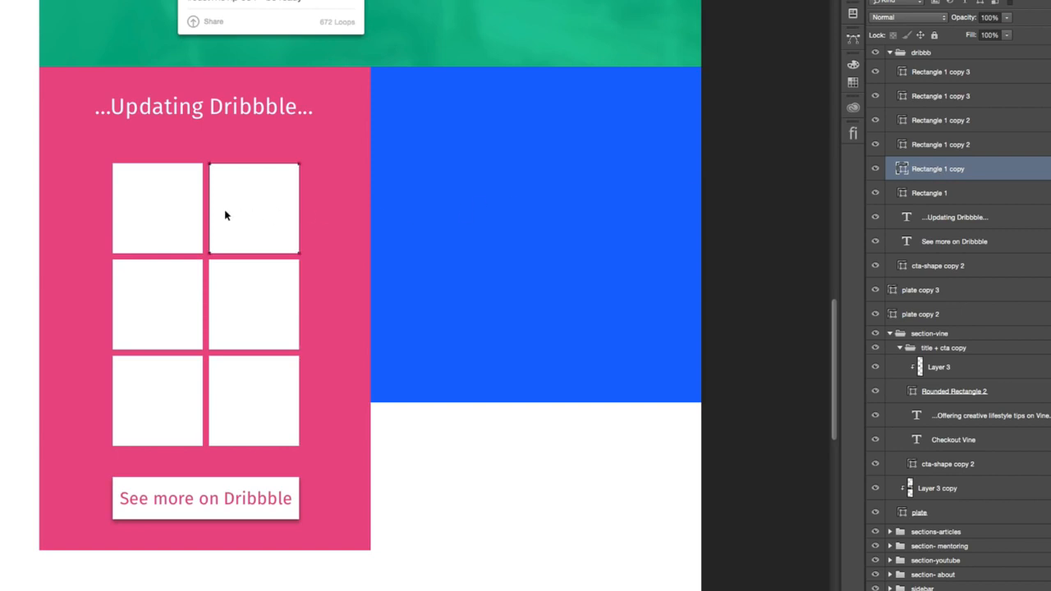
pyautogui.press('Delete')
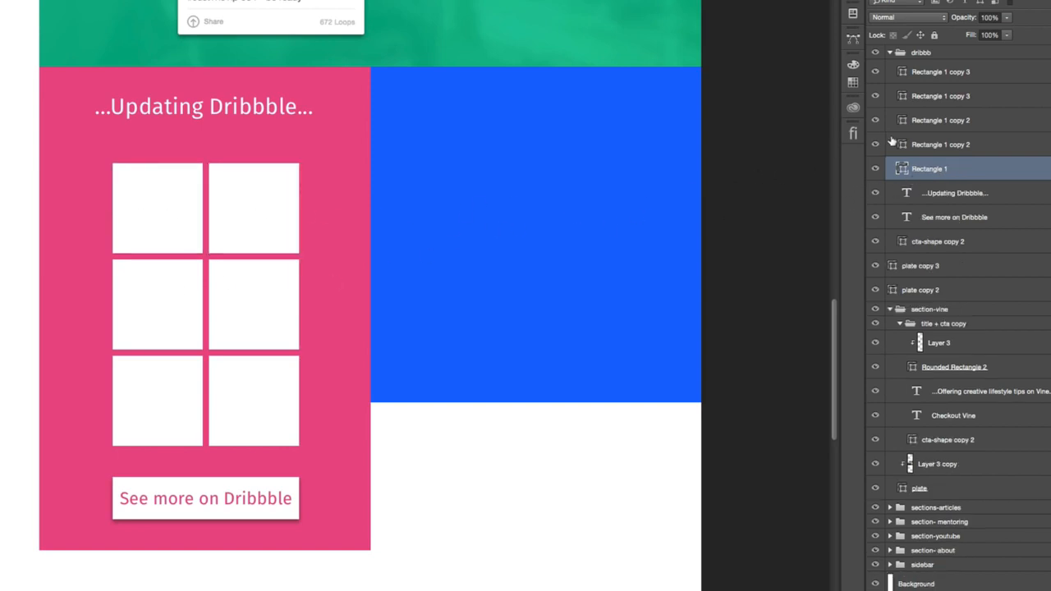
# - Merge the two middle-row tiles into the Rectangle 1 shape layer, deleting their separate Rectangle 1 copy 2 layers
pyautogui.click(917, 148)
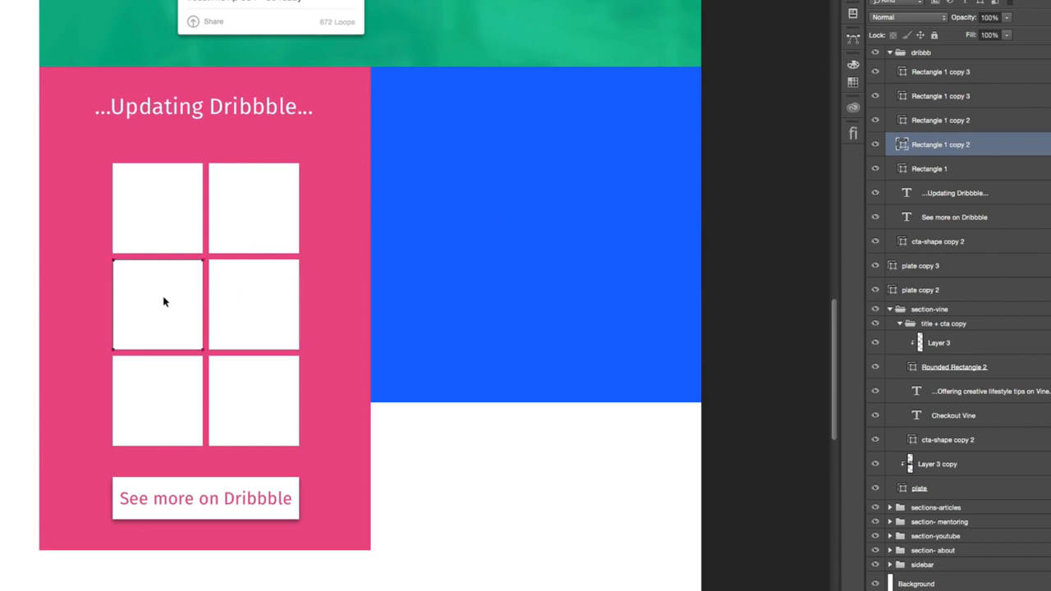
pyautogui.press('Delete')
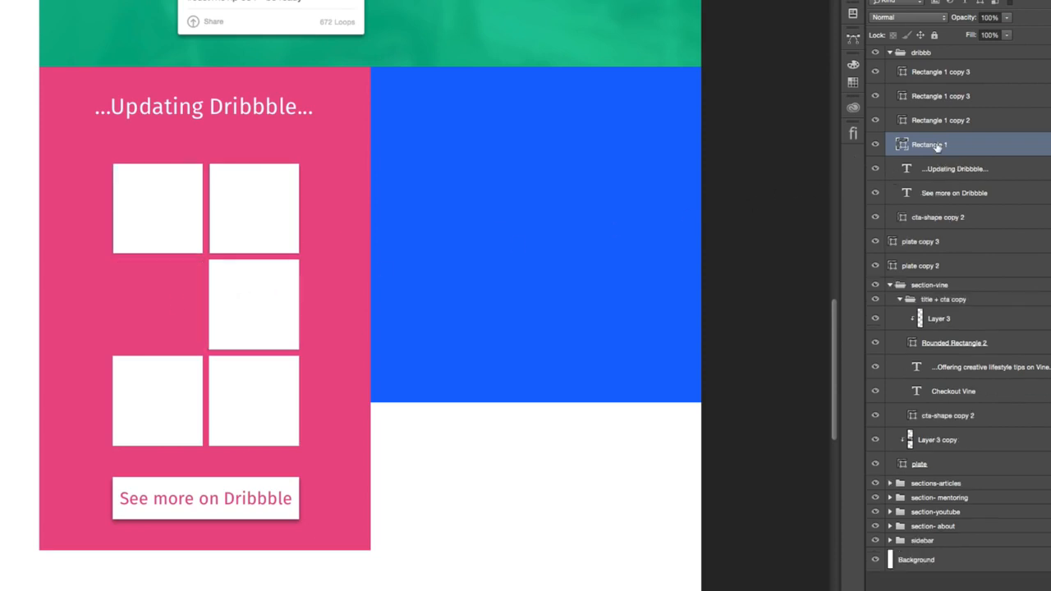
pyautogui.hotkey('ctrl', 'z')
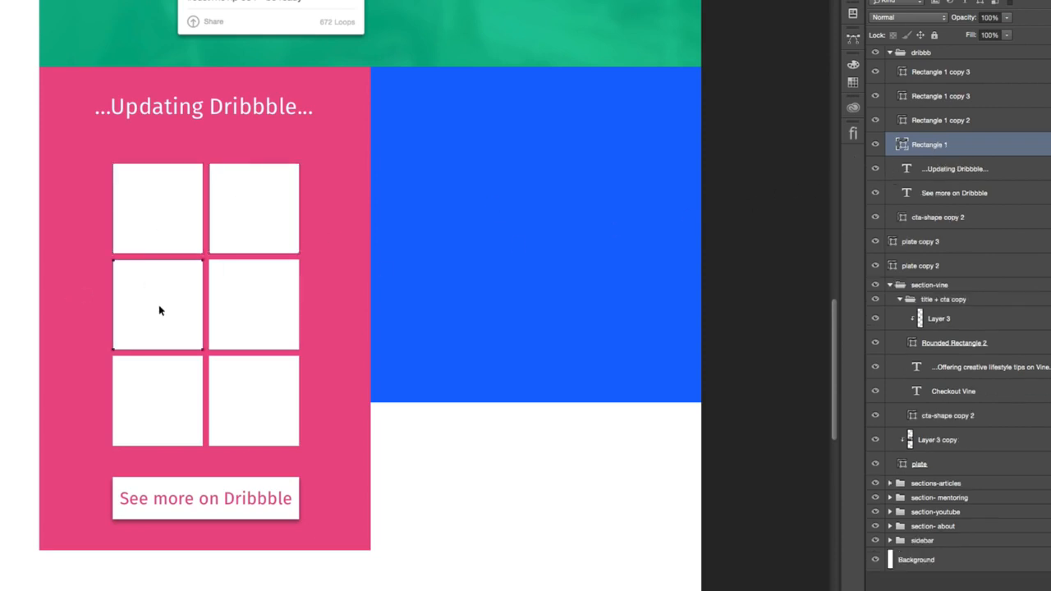
pyautogui.click(309, 299)
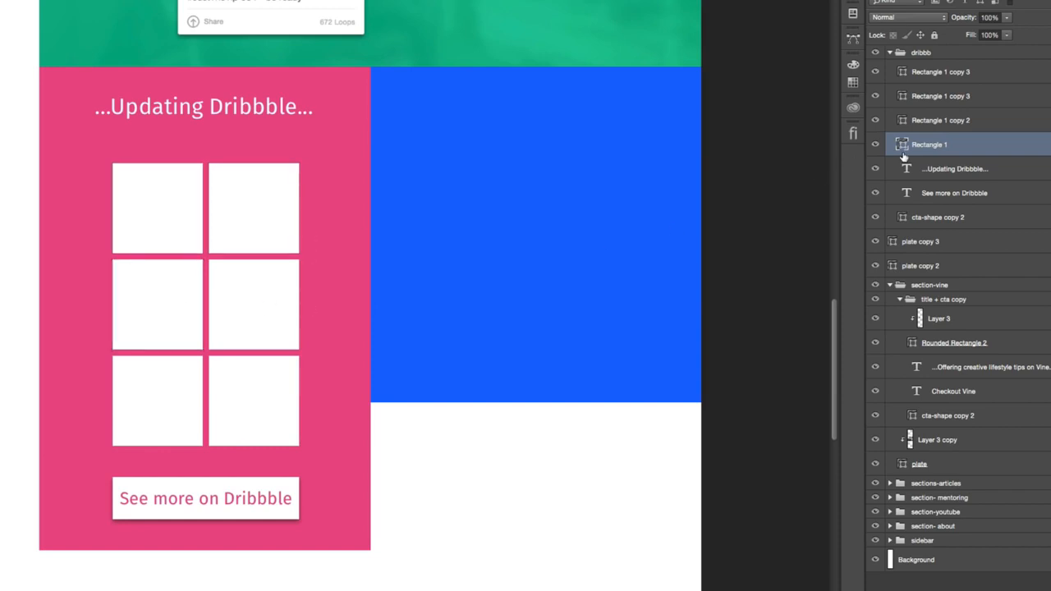
pyautogui.click(294, 296)
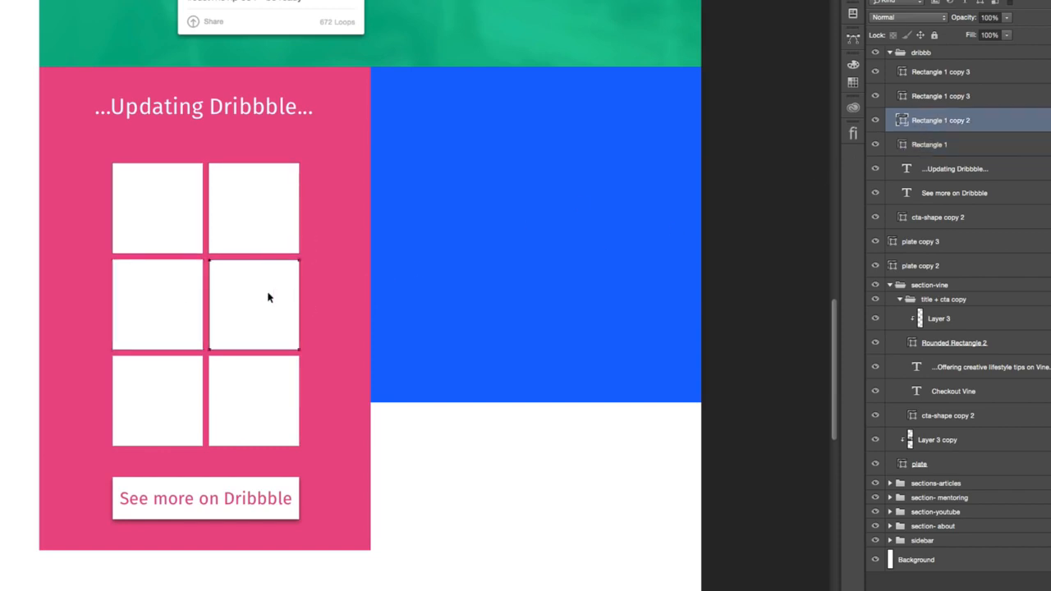
pyautogui.press('BackSpace')
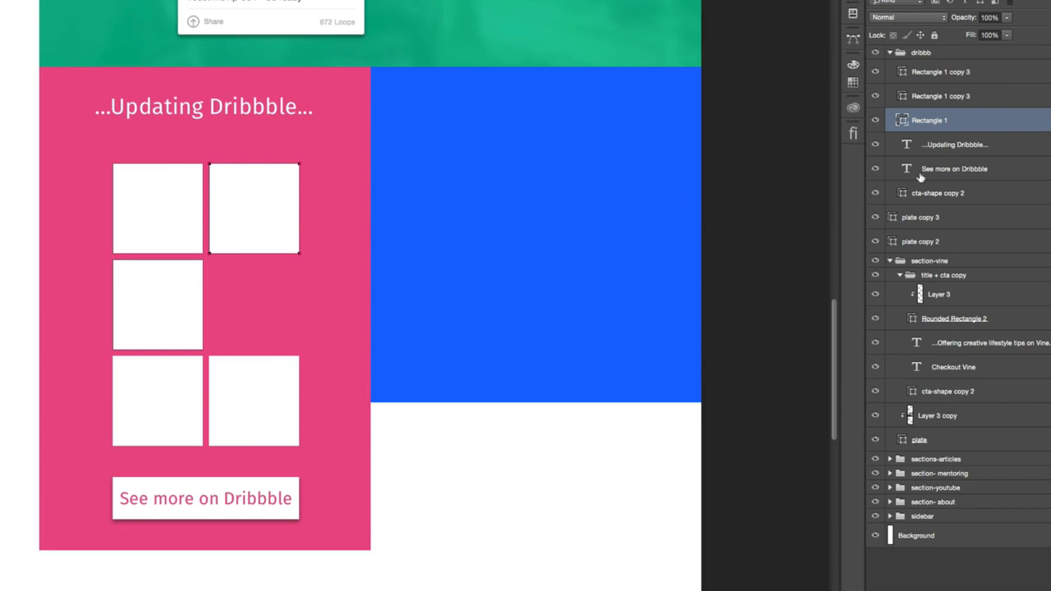
pyautogui.moveTo(238, 223); pyautogui.dragTo(238, 319)
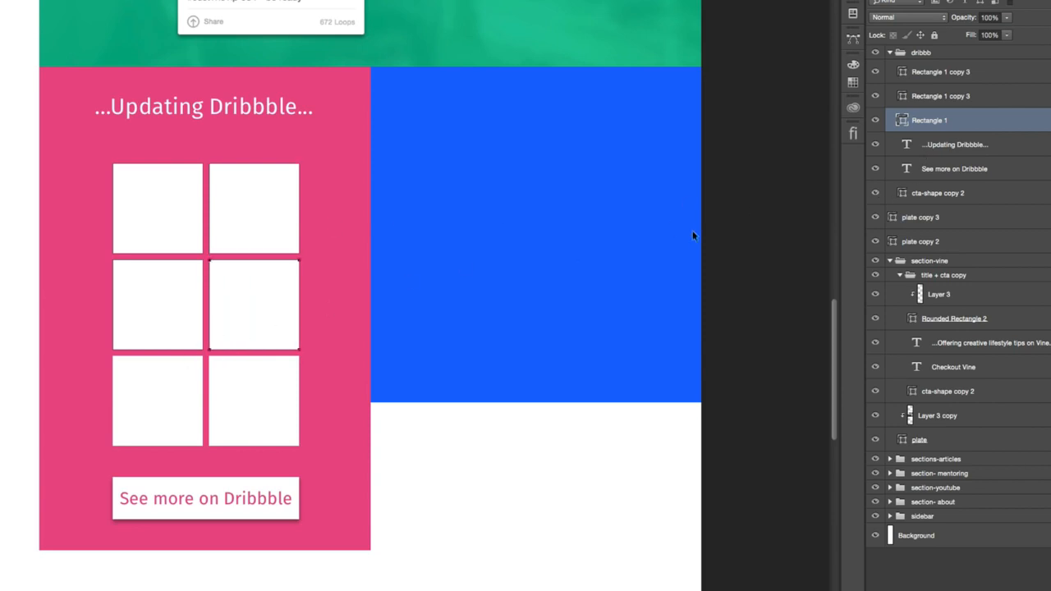
# - Move the bottom-left tile's shape into the Rectangle 1 layer and delete its separate Rectangle 1 copy 3 layer
pyautogui.click(947, 98)
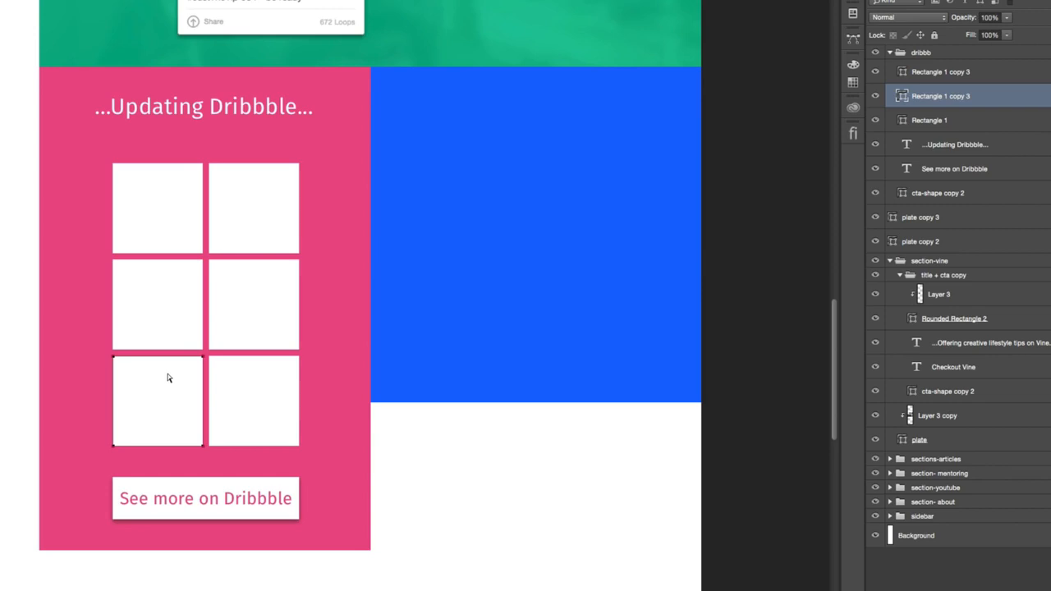
pyautogui.press('Delete')
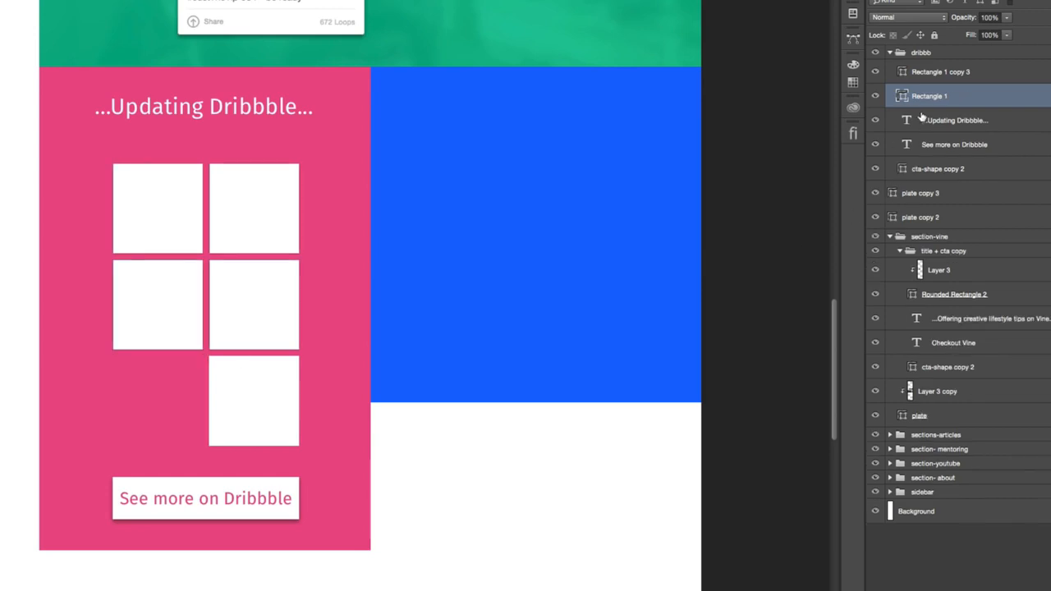
pyautogui.click(927, 73)
pyautogui.click(929, 96)
pyautogui.hotkey('ctrl', 'z')
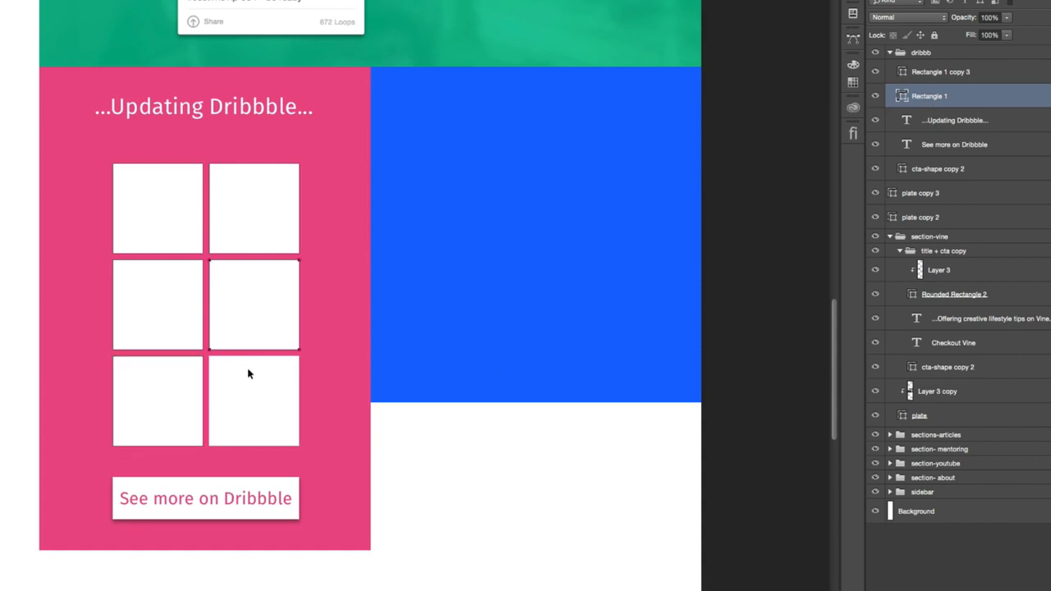
# - Move the bottom-right tile's shape into the Rectangle 1 layer and delete the remaining Rectangle 1 copy 3 layer
pyautogui.click(917, 73)
pyautogui.click(175, 405)
pyautogui.click(914, 94)
pyautogui.click(953, 73)
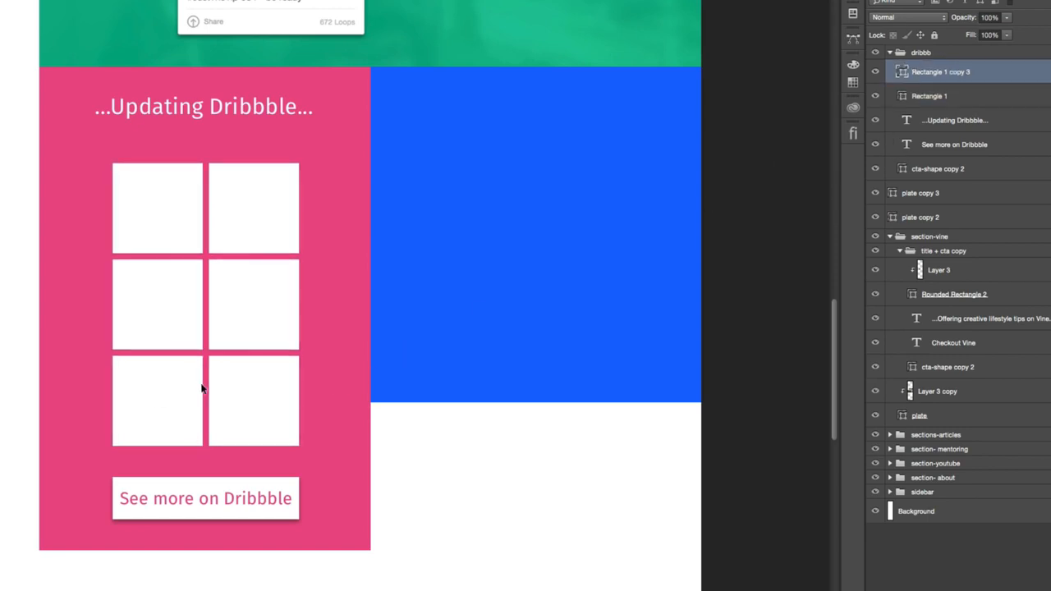
pyautogui.click(922, 97)
pyautogui.click(930, 78)
pyautogui.press('Delete')
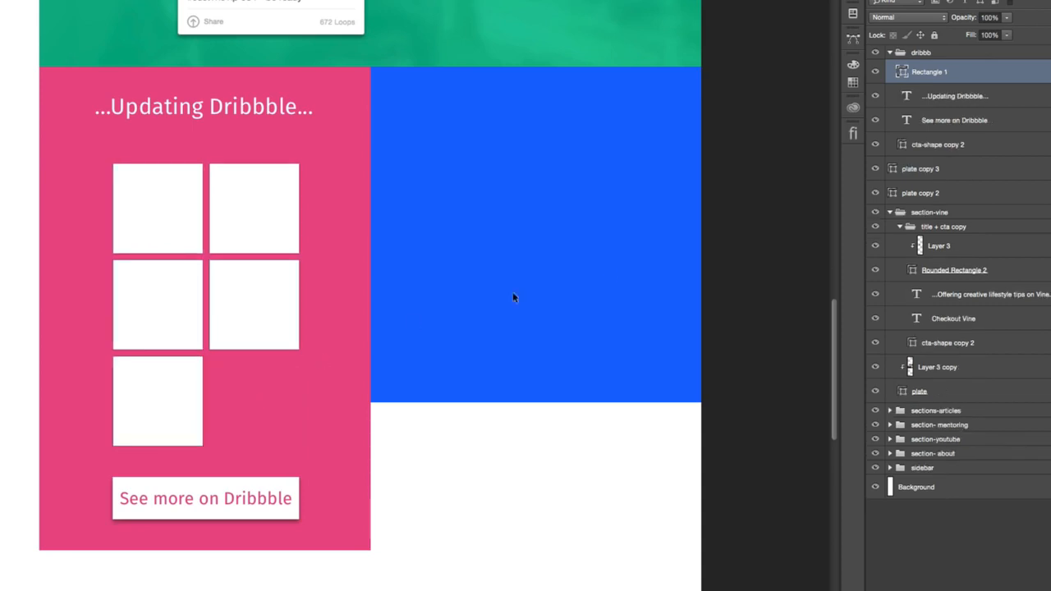
pyautogui.hotkey('ctrl', 'z')
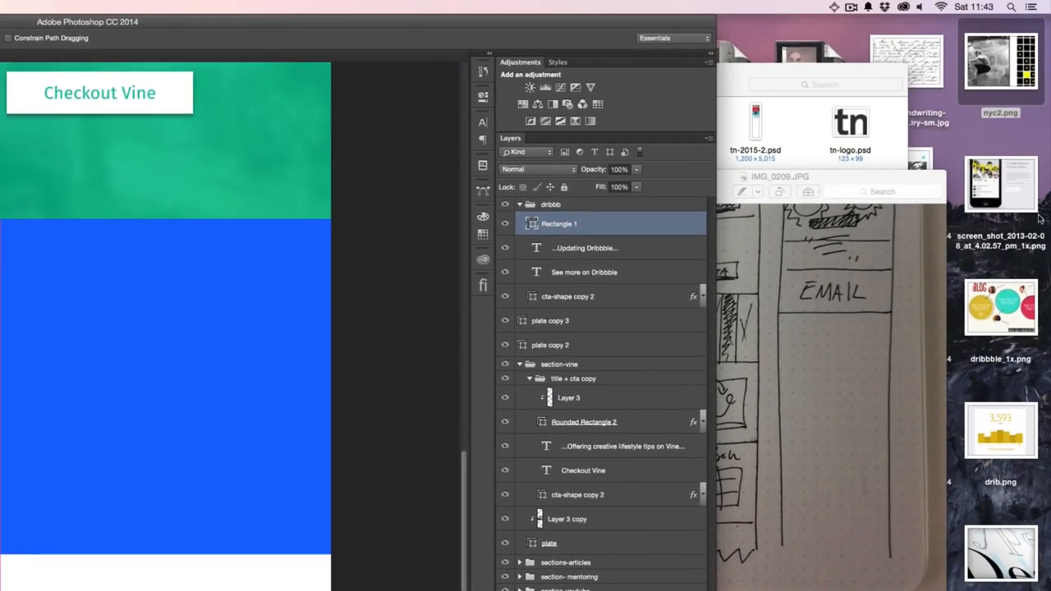
# - Place the six desktop images, including nyc2.png, dribbble_1x.png and drib.png, into the dribbb group above Rectangle 1
pyautogui.click(1049, 124)
pyautogui.moveTo(1049, 52); pyautogui.dragTo(984, 590)
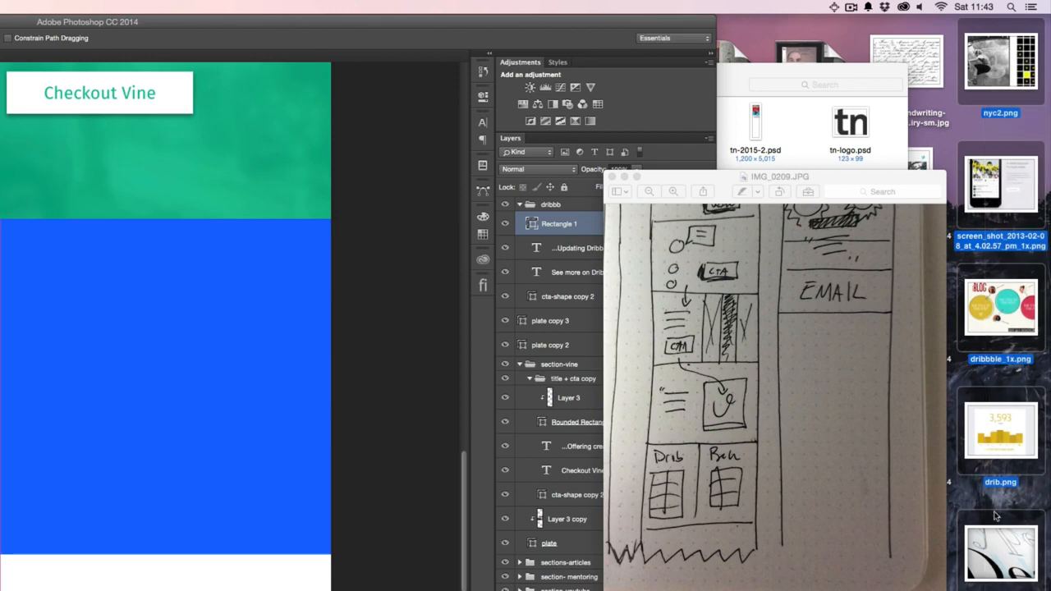
pyautogui.moveTo(999, 458); pyautogui.dragTo(286, 515)
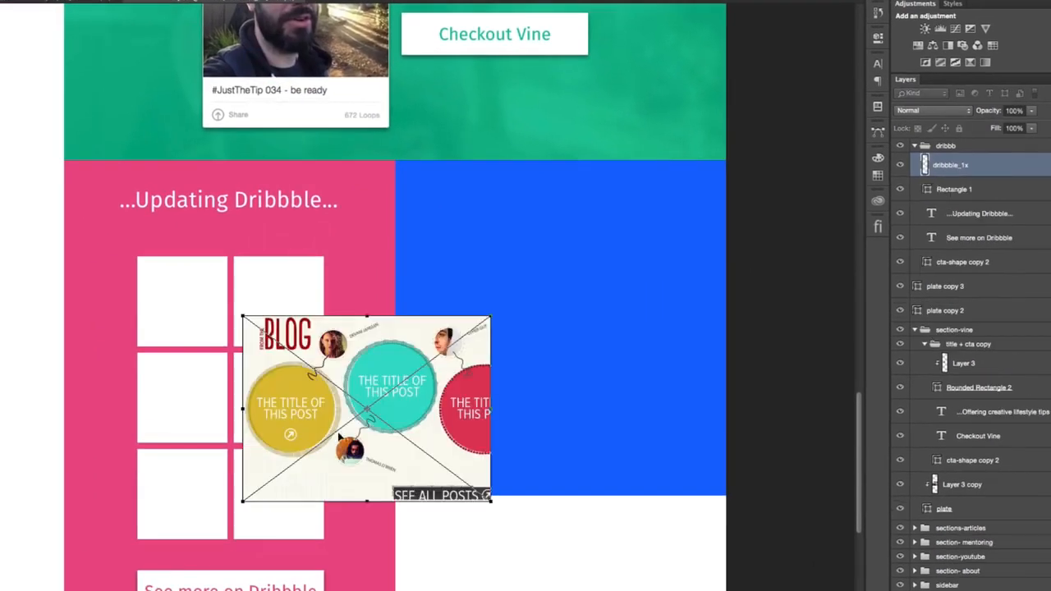
pyautogui.press('Return')
pyautogui.press('Return')
pyautogui.press('Return')
pyautogui.press('Return')
pyautogui.press('Return')
pyautogui.press('Return')
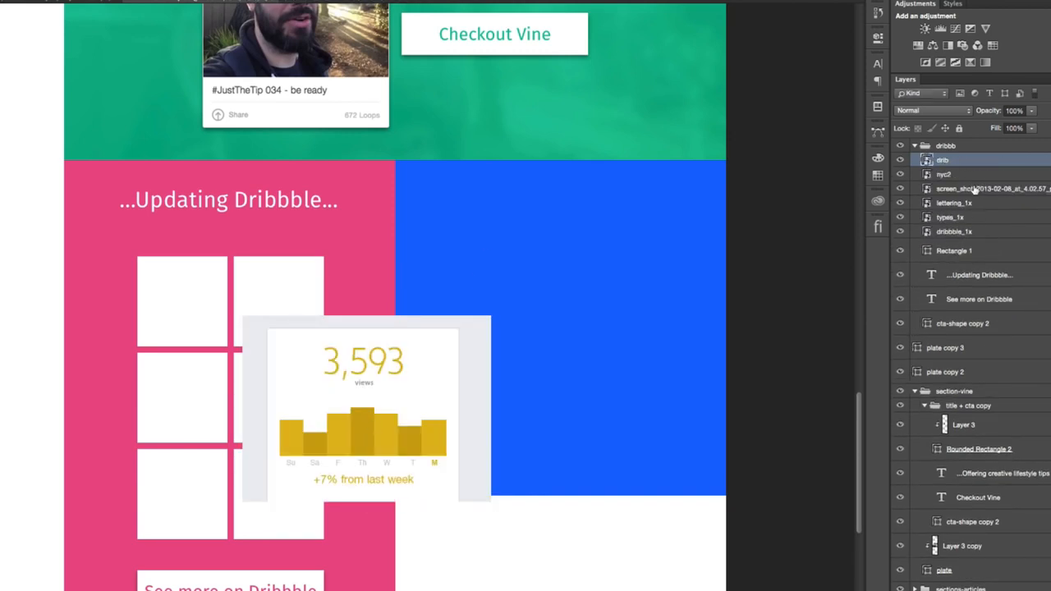
# - Scale all six placed images together to slightly larger than one tile and move them over the top-left tile
pyautogui.keyDown('shift'); pyautogui.click(991, 235); pyautogui.keyUp('shift')
pyautogui.hotkey('ctrl', 't')
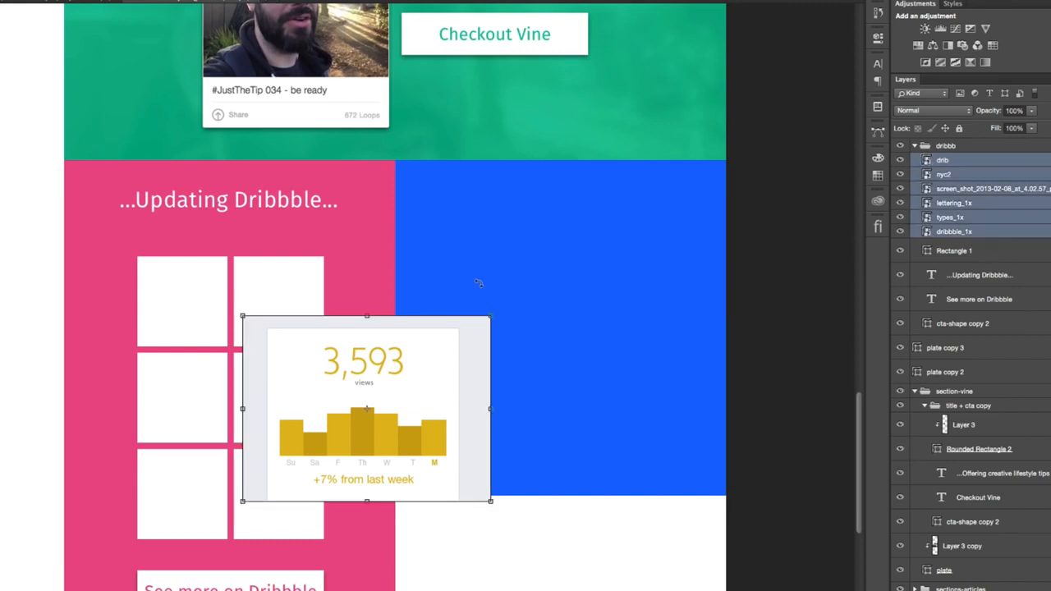
pyautogui.moveTo(491, 316); pyautogui.dragTo(348, 424)
pyautogui.scroll(-1, 323, 470)
pyautogui.moveTo(323, 470); pyautogui.dragTo(363, 522)
pyautogui.press('Return')
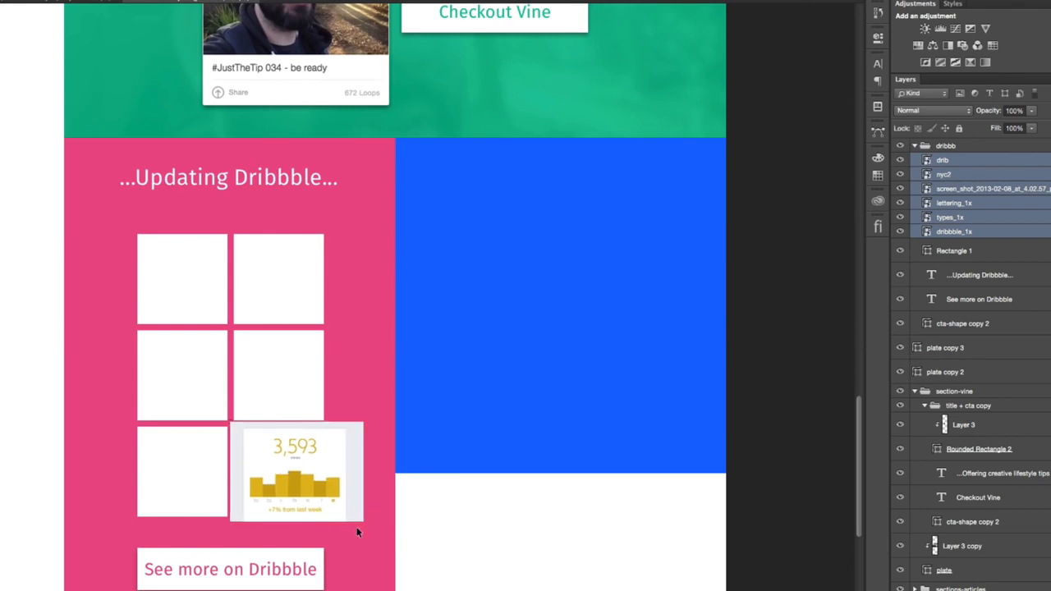
pyautogui.moveTo(314, 480); pyautogui.dragTo(210, 288)
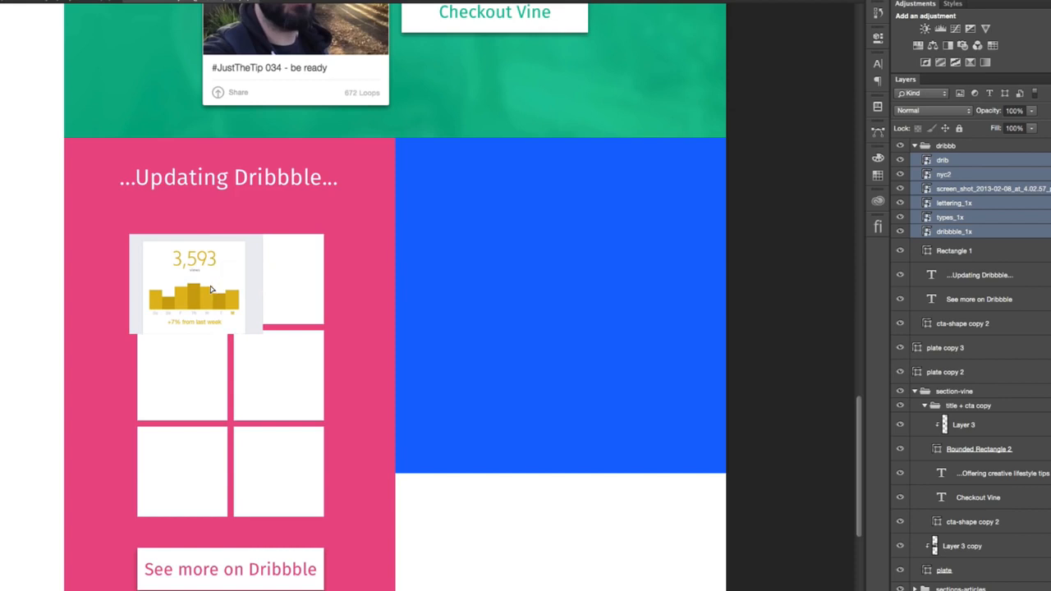
# - Clip all six image layers, from dribbble_1x up to drib, to the Rectangle 1 tile grid
pyautogui.keyDown('alt'); pyautogui.click(999, 237); pyautogui.keyUp('alt')
pyautogui.keyDown('alt'); pyautogui.click(995, 224); pyautogui.keyUp('alt')
pyautogui.keyDown('alt'); pyautogui.click(999, 208); pyautogui.keyUp('alt')
pyautogui.keyDown('alt'); pyautogui.click(997, 196); pyautogui.keyUp('alt')
pyautogui.keyDown('alt'); pyautogui.click(996, 180); pyautogui.keyUp('alt')
pyautogui.keyDown('alt'); pyautogui.click(992, 166); pyautogui.keyUp('alt')
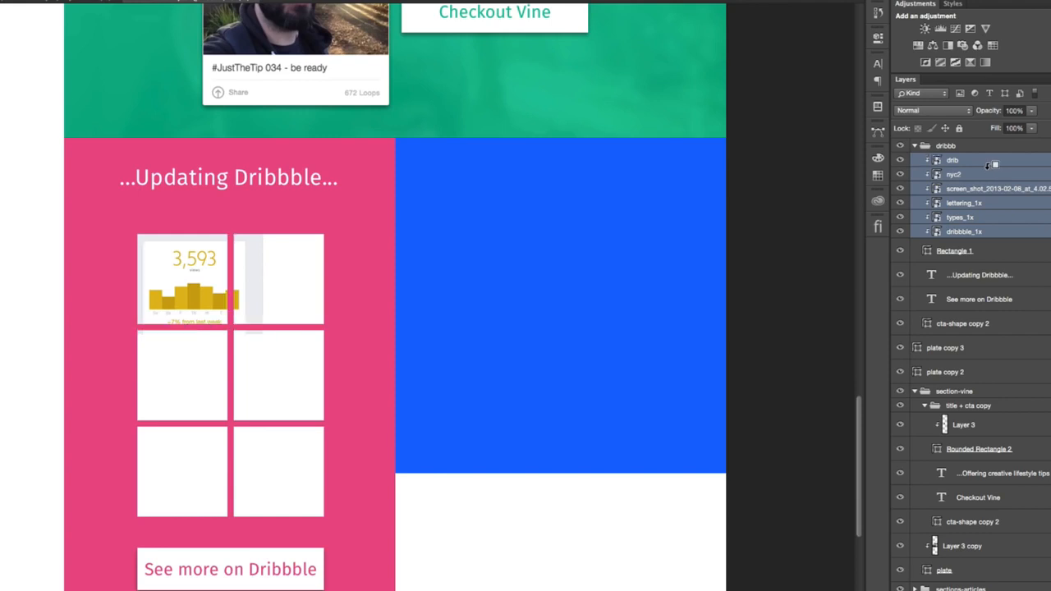
# - Move the drib chart image to the bottom-right tile and shift the other images off the top-left tile
pyautogui.click(970, 162)
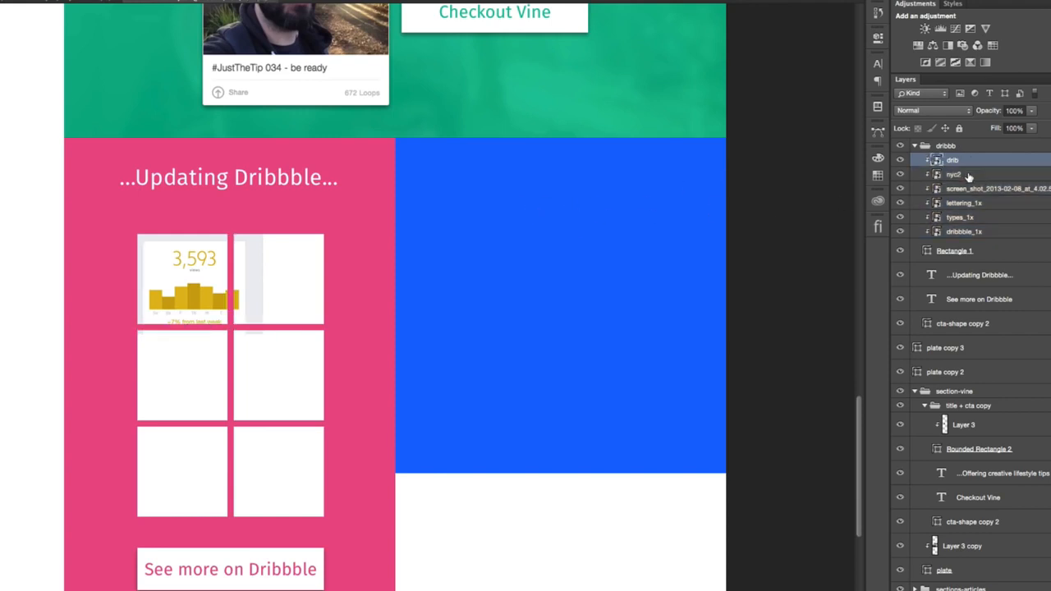
pyautogui.click(968, 176)
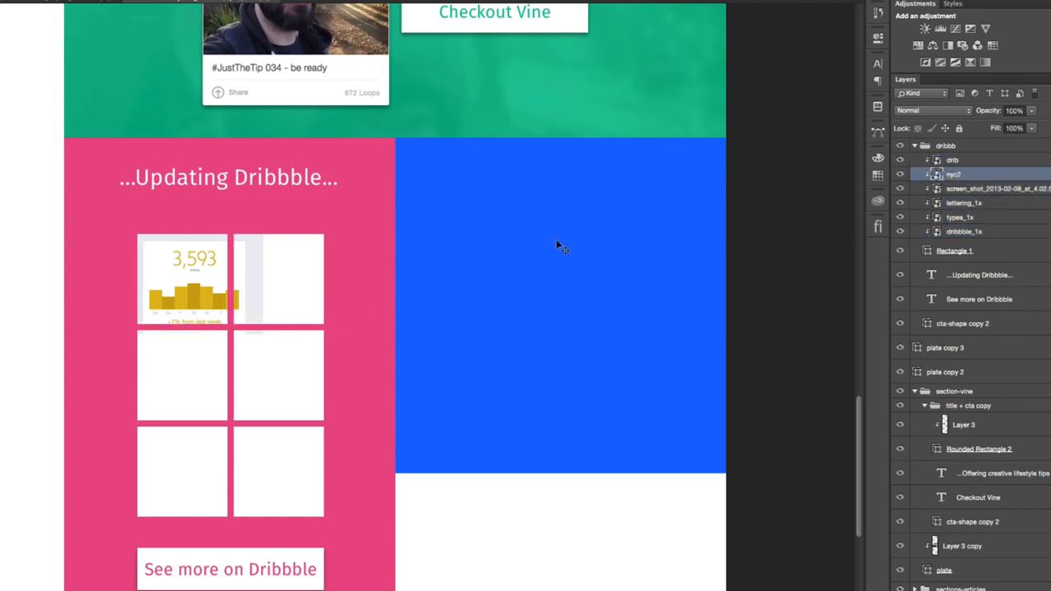
pyautogui.click(962, 232)
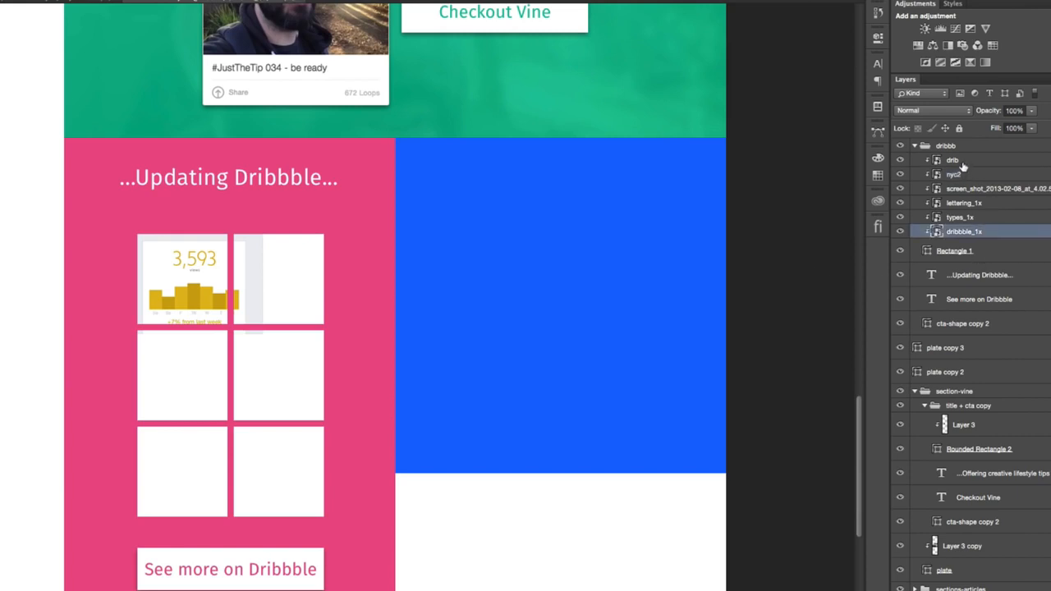
pyautogui.keyDown('shift'); pyautogui.click(965, 163); pyautogui.keyUp('shift')
pyautogui.moveTo(226, 292); pyautogui.dragTo(325, 476)
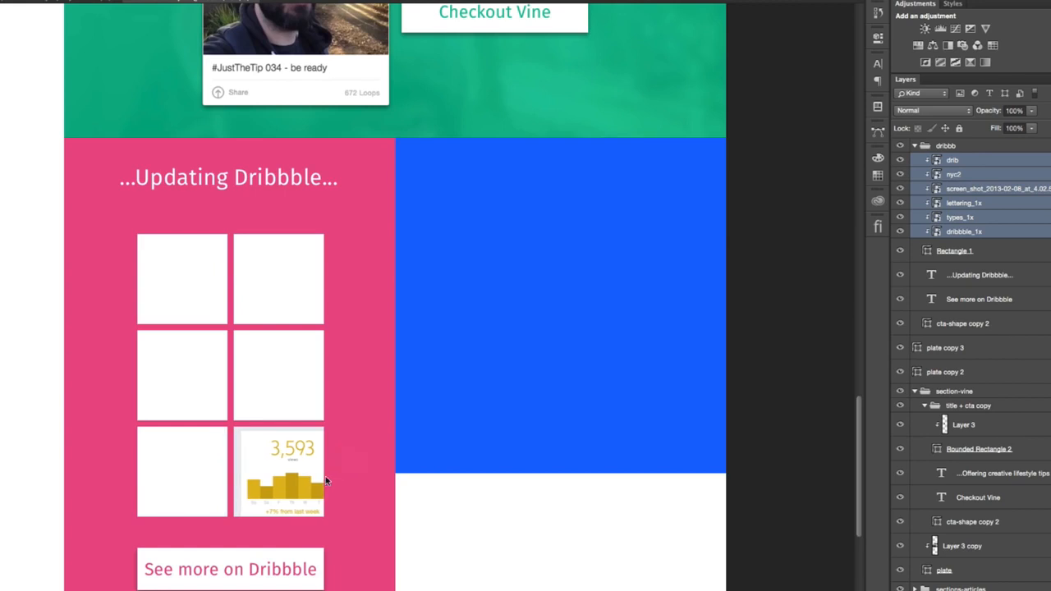
# - Position the nyc2 image in the bottom-left tile and the screen_shot_2013-02-08 image in the middle-right tile
pyautogui.click(977, 217)
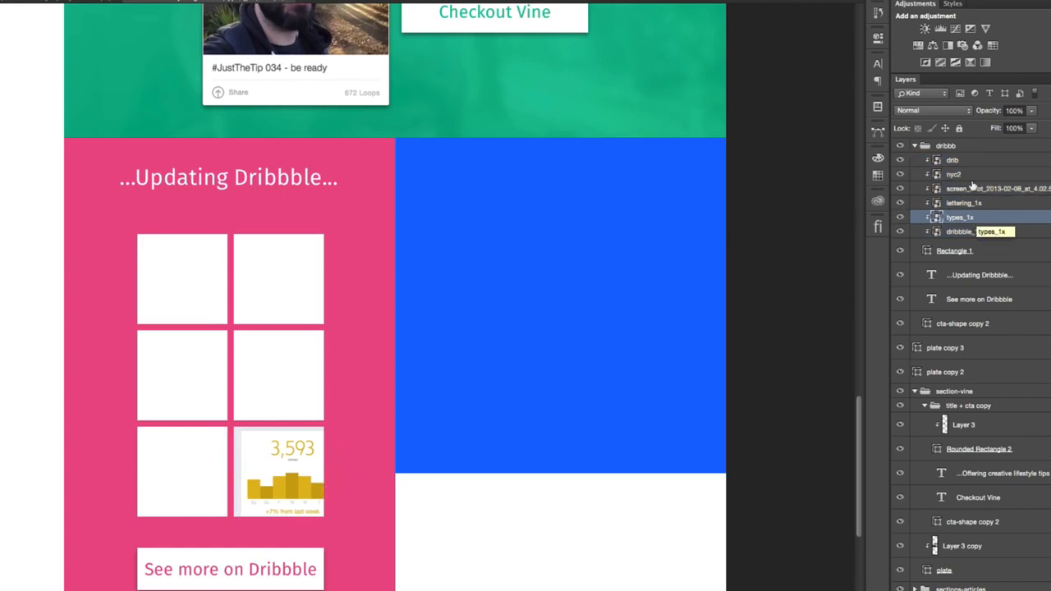
pyautogui.click(900, 160)
pyautogui.click(899, 160)
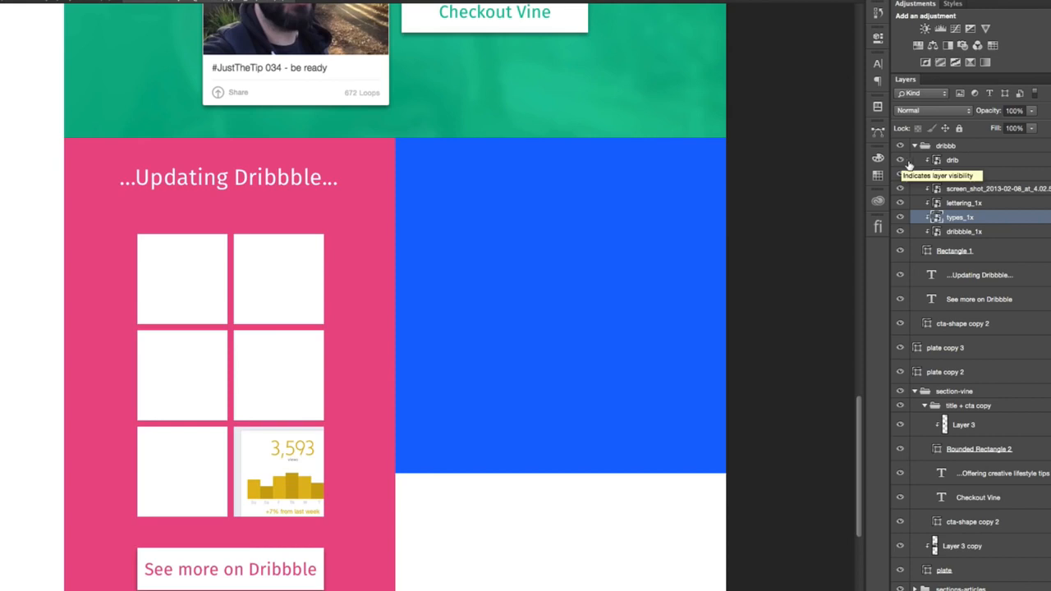
pyautogui.click(952, 160)
pyautogui.click(952, 174)
pyautogui.moveTo(502, 497); pyautogui.dragTo(415, 508)
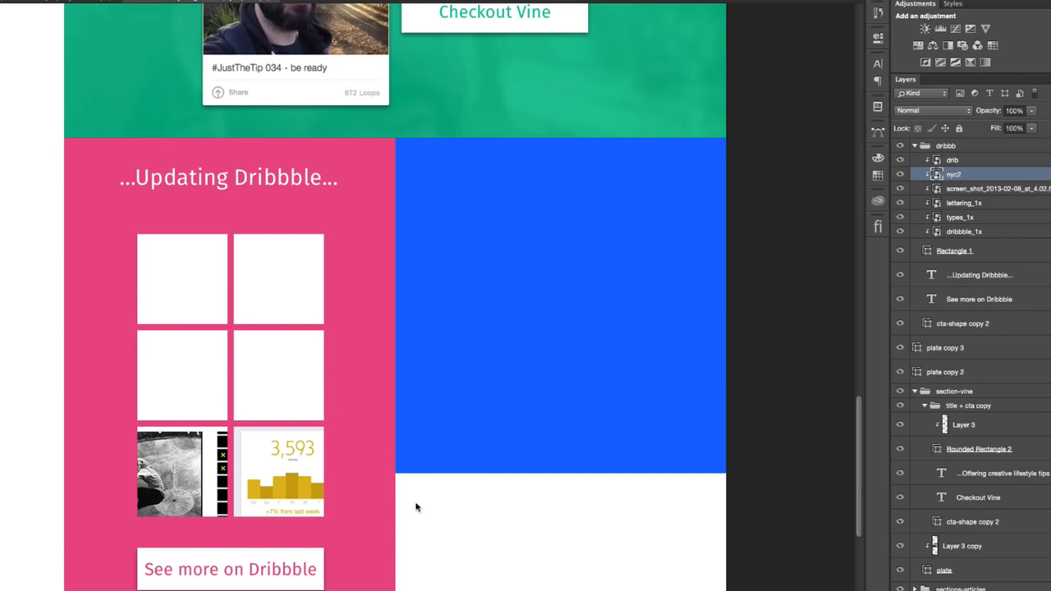
pyautogui.click(964, 189)
pyautogui.moveTo(546, 422); pyautogui.dragTo(542, 328)
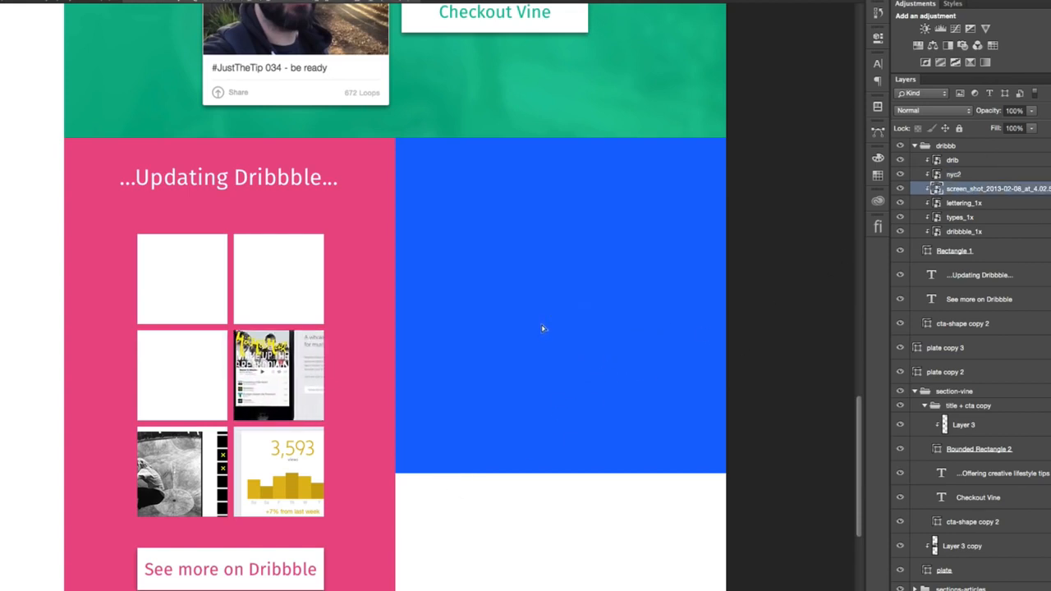
# - Try the lettering_1x image in the top-left tile and the screen_shot_2013-02-08 image in the top-right tile
pyautogui.click(962, 203)
pyautogui.moveTo(588, 369); pyautogui.dragTo(492, 278)
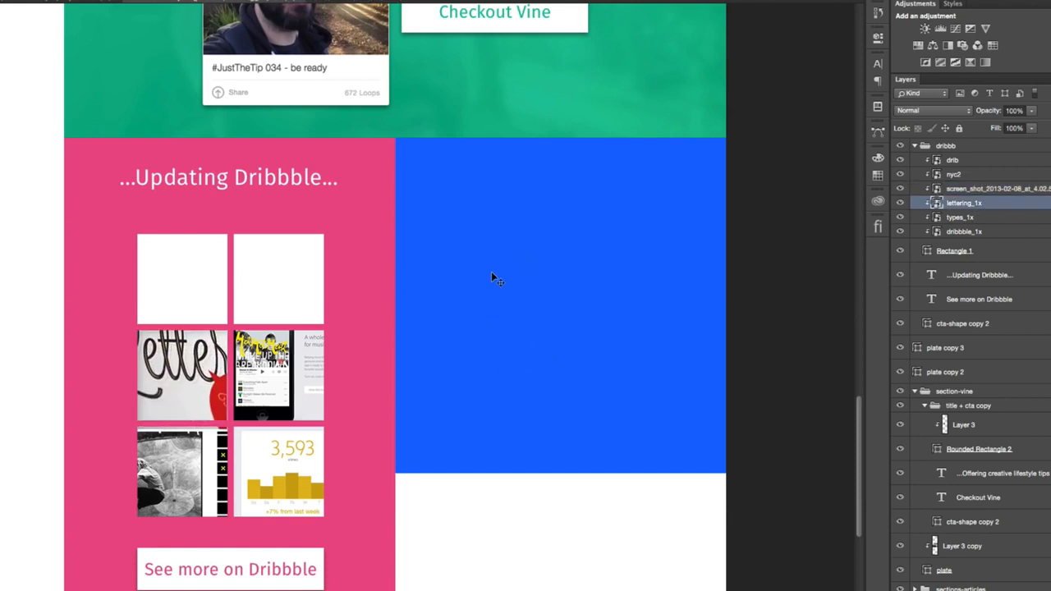
pyautogui.moveTo(461, 358); pyautogui.dragTo(460, 260)
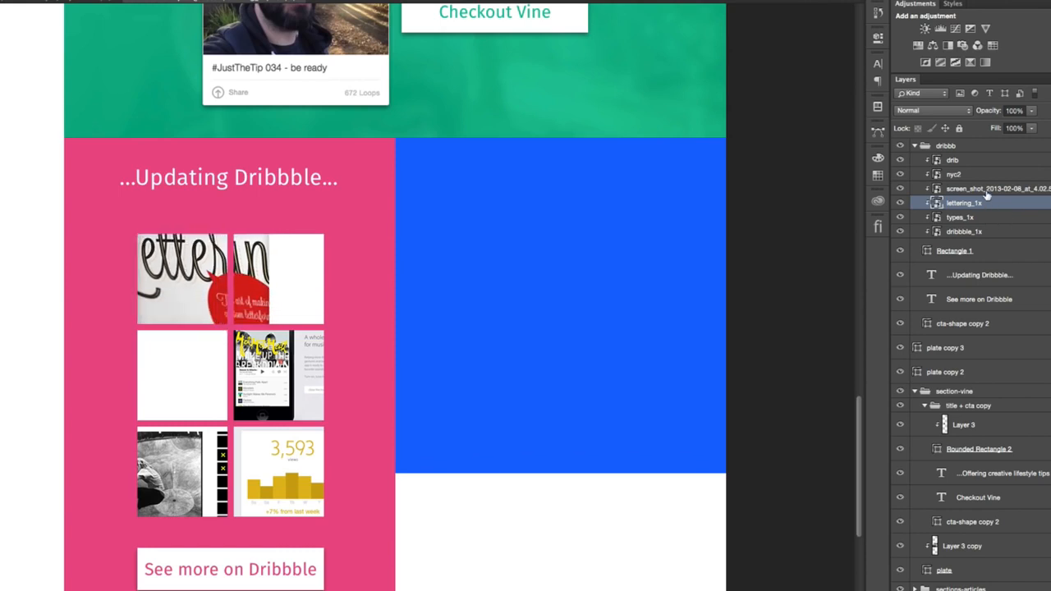
pyautogui.click(985, 189)
pyautogui.moveTo(537, 235); pyautogui.dragTo(412, 201)
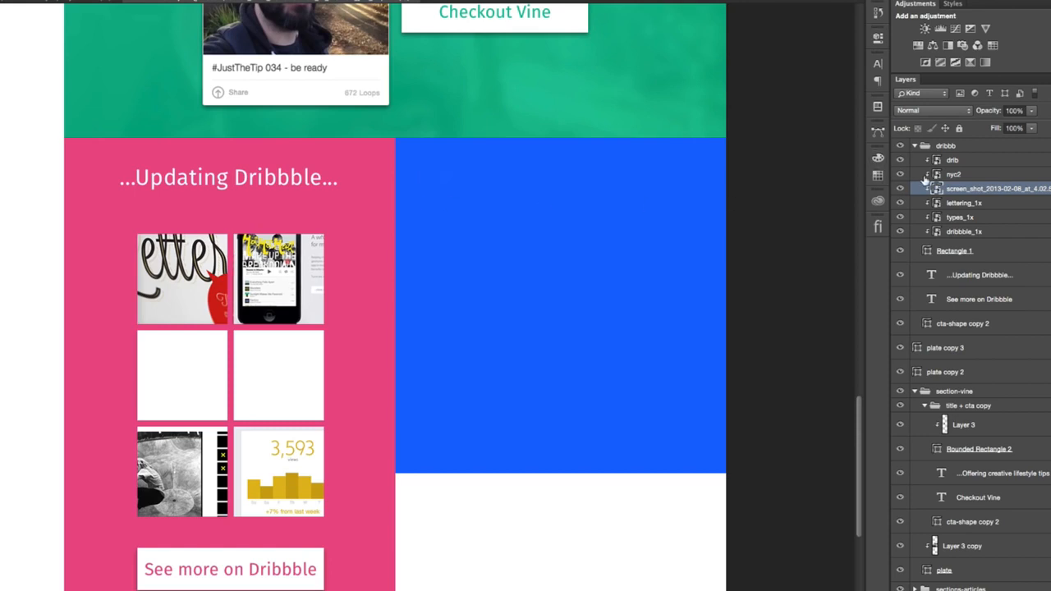
# - Try moving the drib chart image to the top-left tile and the nyc2 image to the top-right tile
pyautogui.click(952, 160)
pyautogui.moveTo(490, 485); pyautogui.dragTo(387, 293)
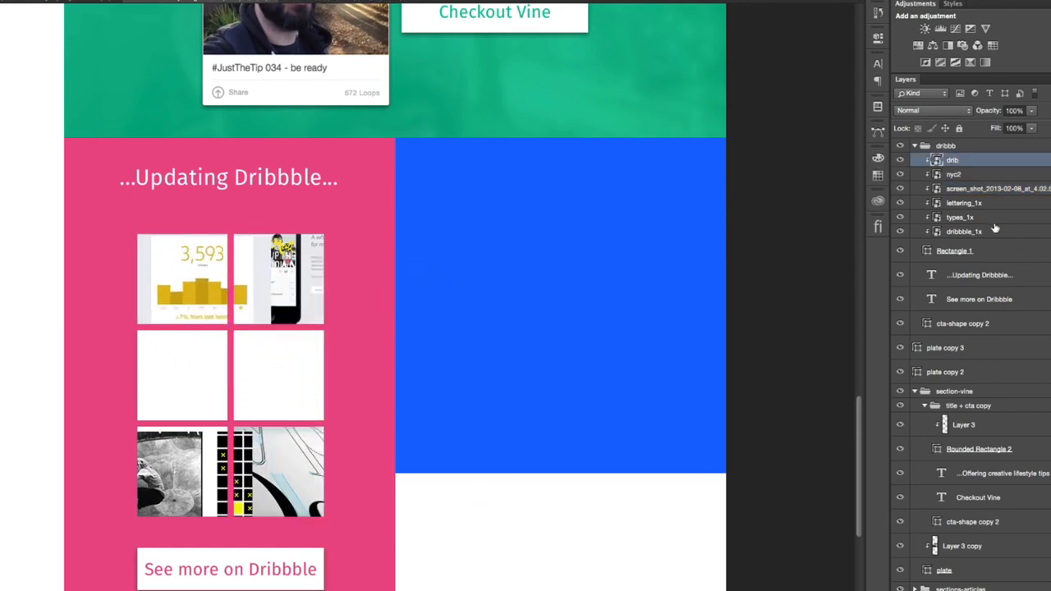
pyautogui.click(952, 175)
pyautogui.moveTo(334, 504); pyautogui.dragTo(442, 308)
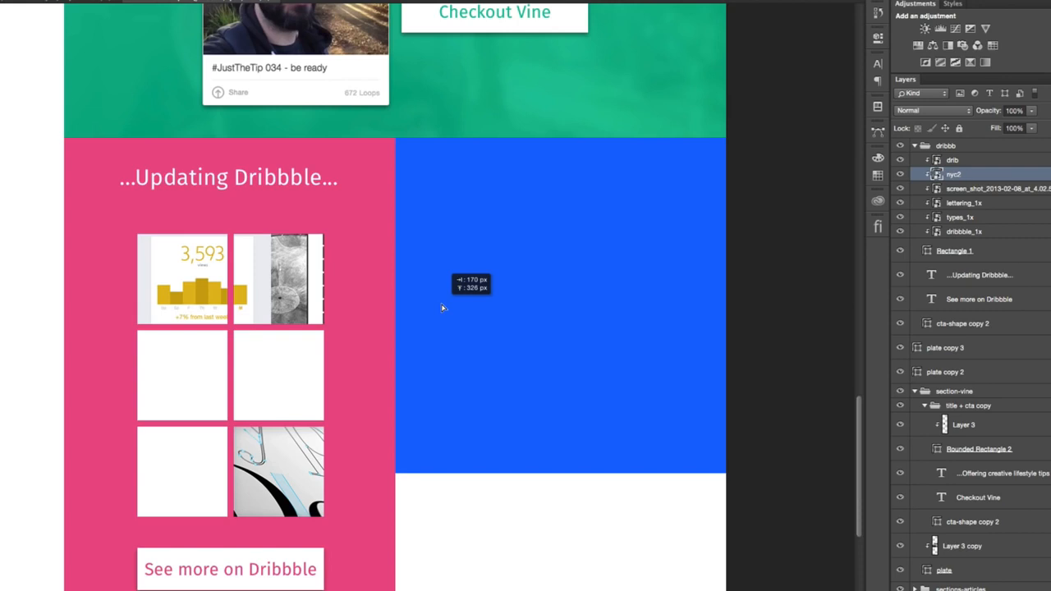
# - Undo the trial moves of the nyc2, drib, lettering_1x and screen_shot_2013-02-08 images
pyautogui.moveTo(442, 308); pyautogui.dragTo(442, 308)
pyautogui.press('super+alt+z')
pyautogui.press('super+alt+z')
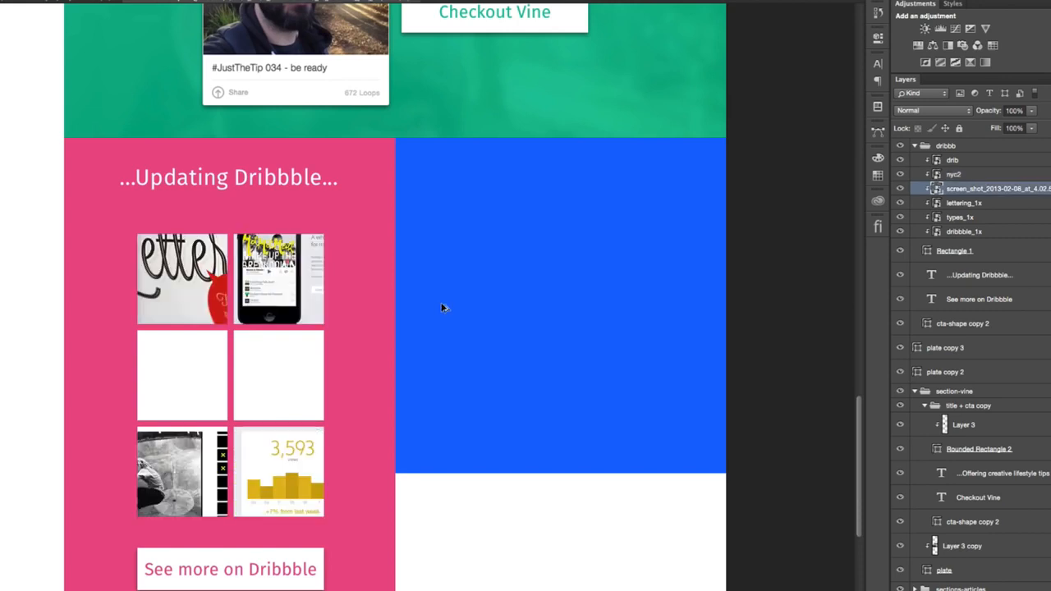
pyautogui.press('super+alt+z')
pyautogui.press('super+alt+z')
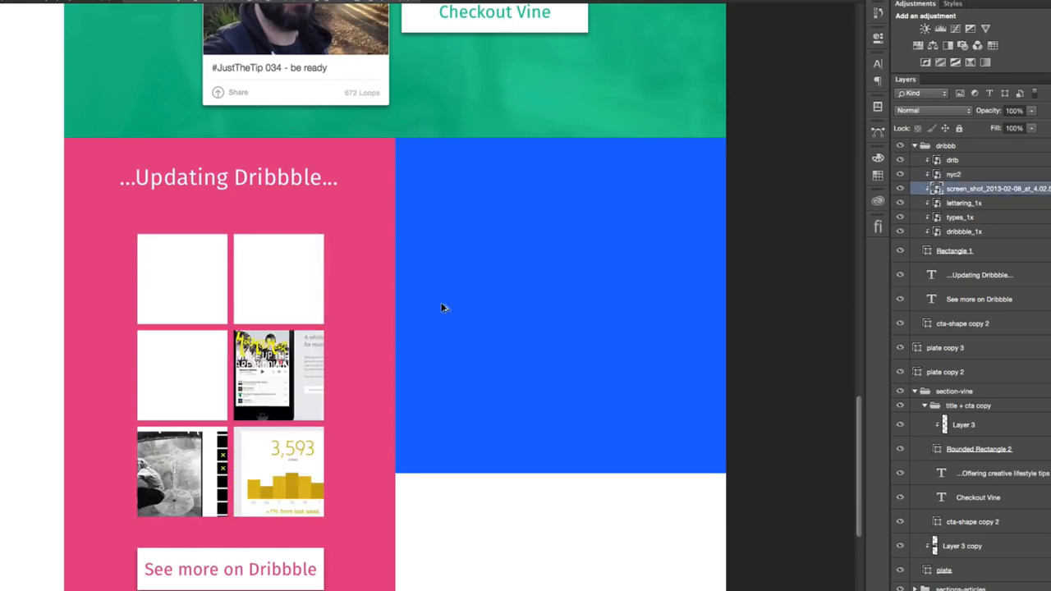
pyautogui.press('super+alt+z')
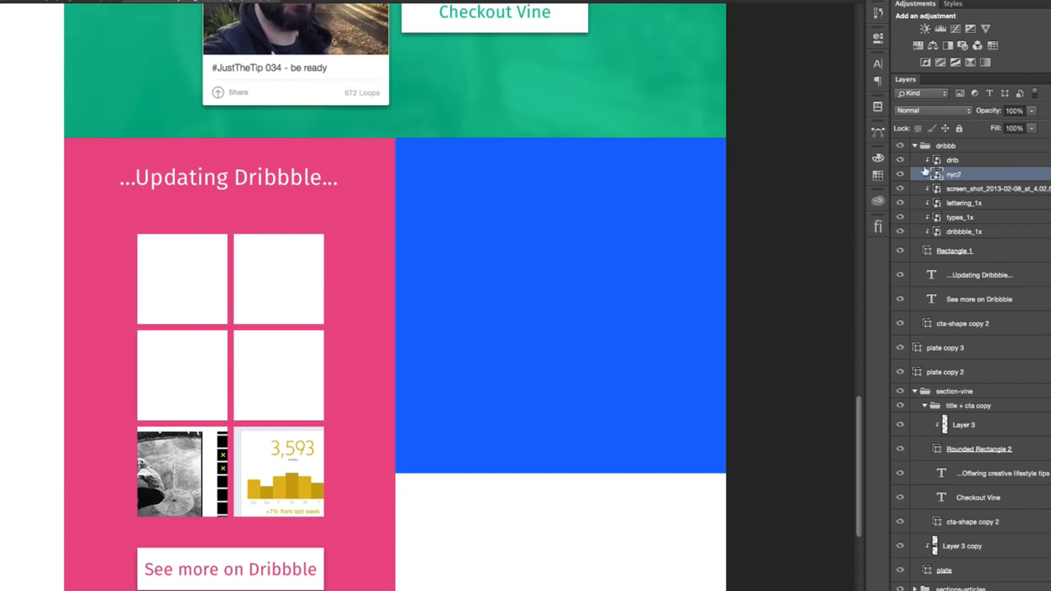
# - Place the screen_shot_2013-02-08 image in the middle-right tile and the lettering_1x image in the middle-left tile
pyautogui.click(900, 161)
pyautogui.click(900, 161)
pyautogui.click(900, 175)
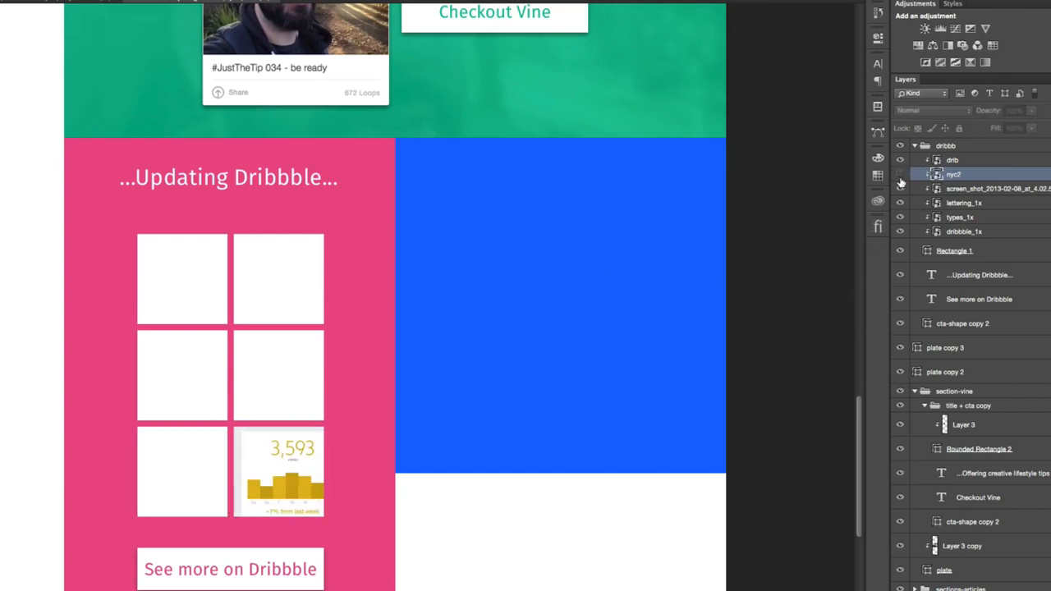
pyautogui.click(899, 175)
pyautogui.click(948, 203)
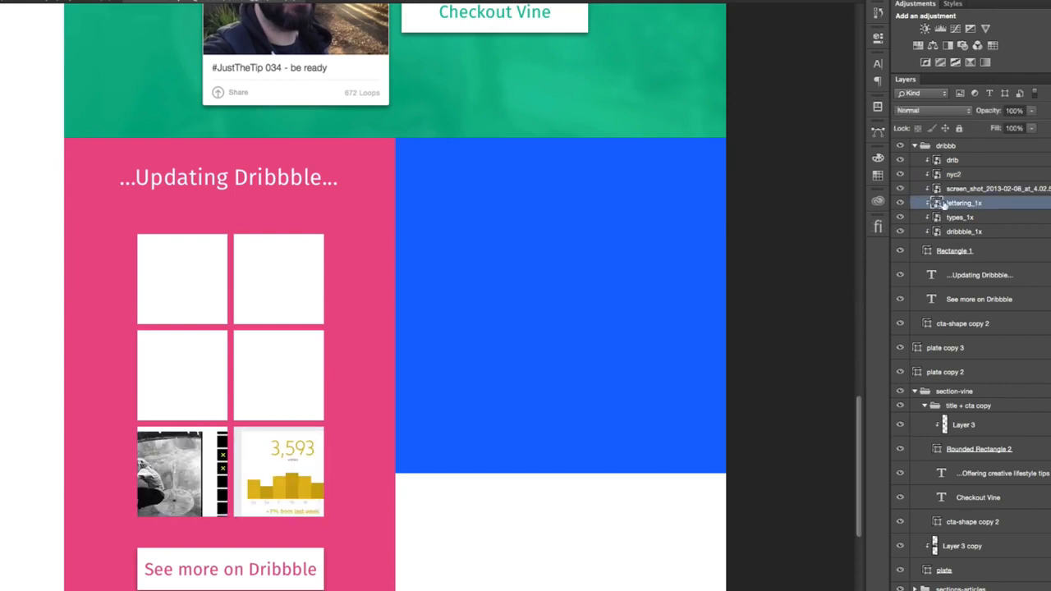
pyautogui.click(952, 190)
pyautogui.moveTo(643, 390); pyautogui.dragTo(644, 297)
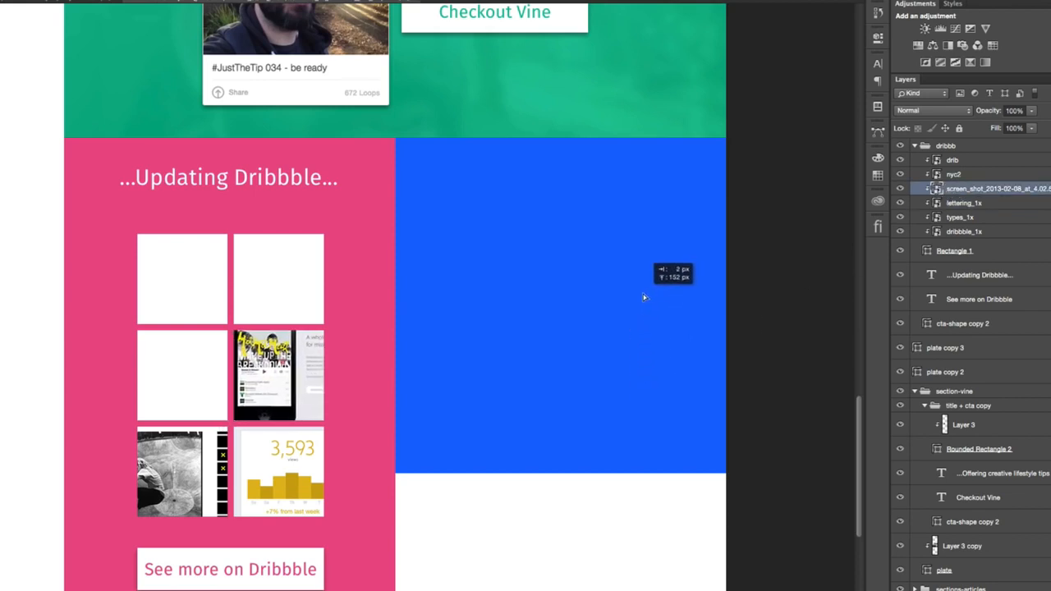
pyautogui.click(983, 205)
pyautogui.moveTo(676, 307); pyautogui.dragTo(595, 205)
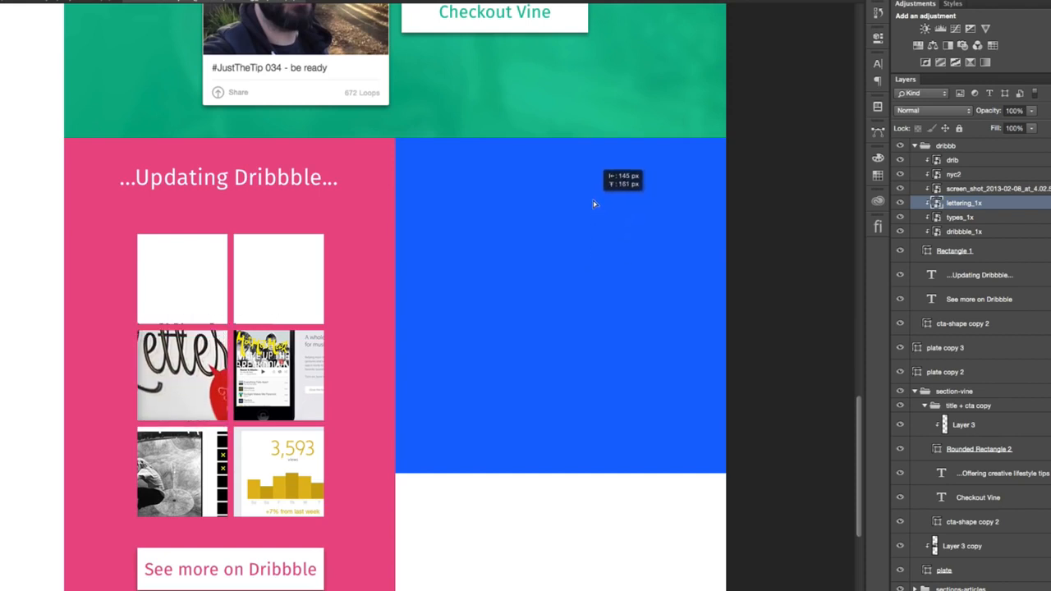
# - Position the types_1x image in the top-right tile and the dribbble_1x image in the top-left tile
pyautogui.click(1000, 217)
pyautogui.moveTo(566, 283); pyautogui.dragTo(538, 183)
pyautogui.click(964, 231)
pyautogui.moveTo(542, 304); pyautogui.dragTo(521, 169)
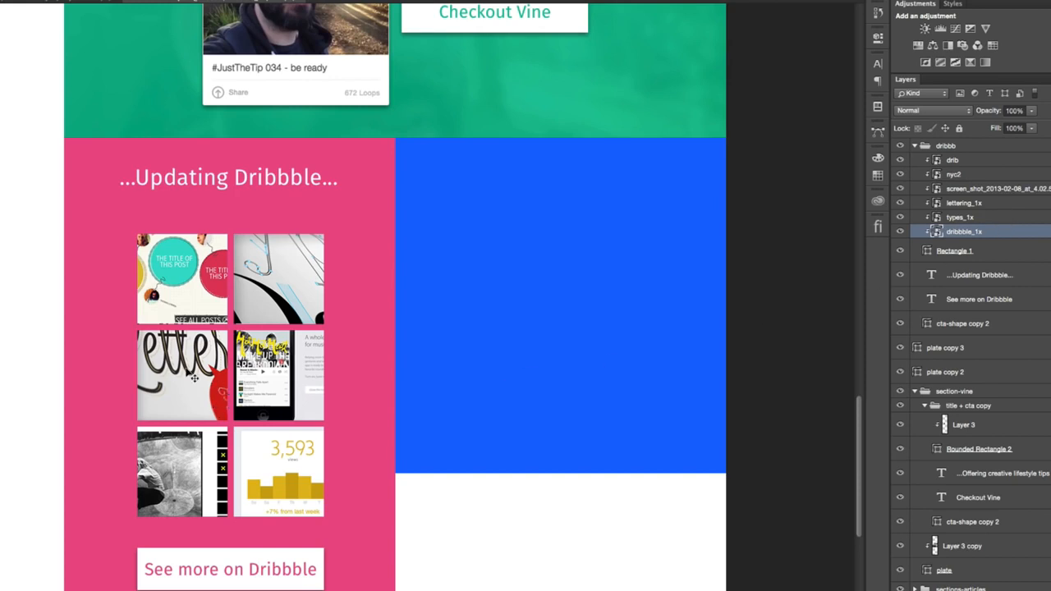
# - Scale the lettering_1x image in the middle-left tile down slightly
pyautogui.click(194, 376)
pyautogui.hotkey('ctrl', 't')
pyautogui.moveTo(271, 323); pyautogui.dragTo(263, 326)
pyautogui.press('Return')
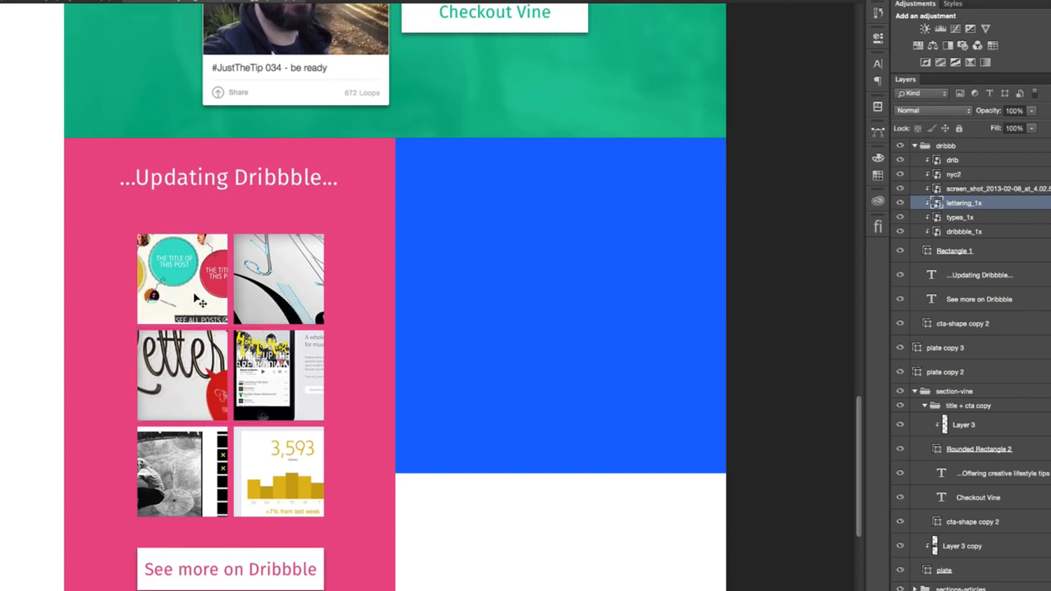
# - Shift the dribbble_1x image slightly down and right within the top-left tile
pyautogui.moveTo(205, 282); pyautogui.dragTo(205, 286)
pyautogui.hotkey('ctrl', 't')
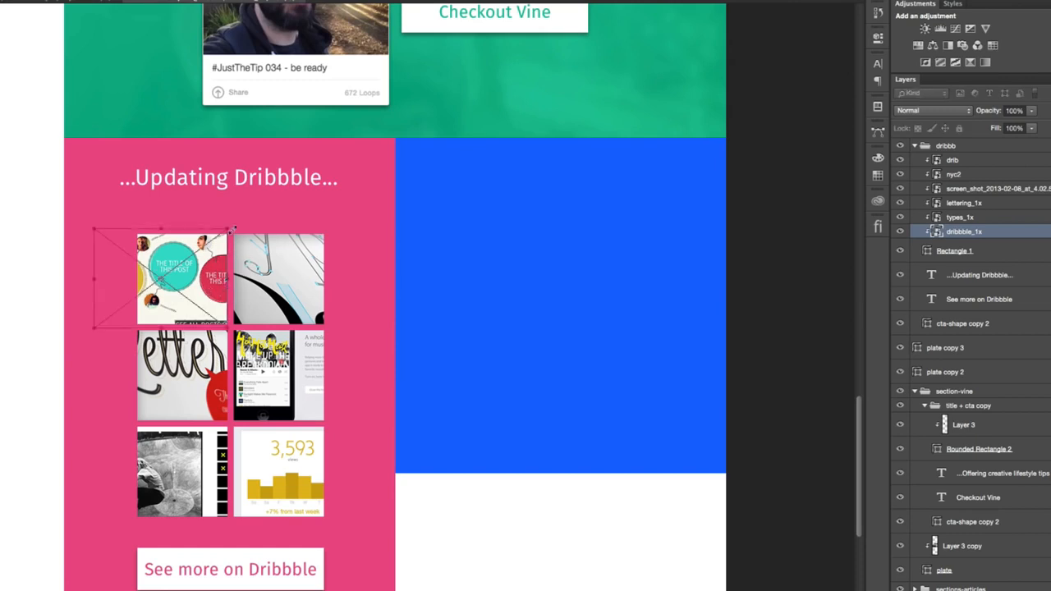
pyautogui.press('Right')
pyautogui.press('Right')
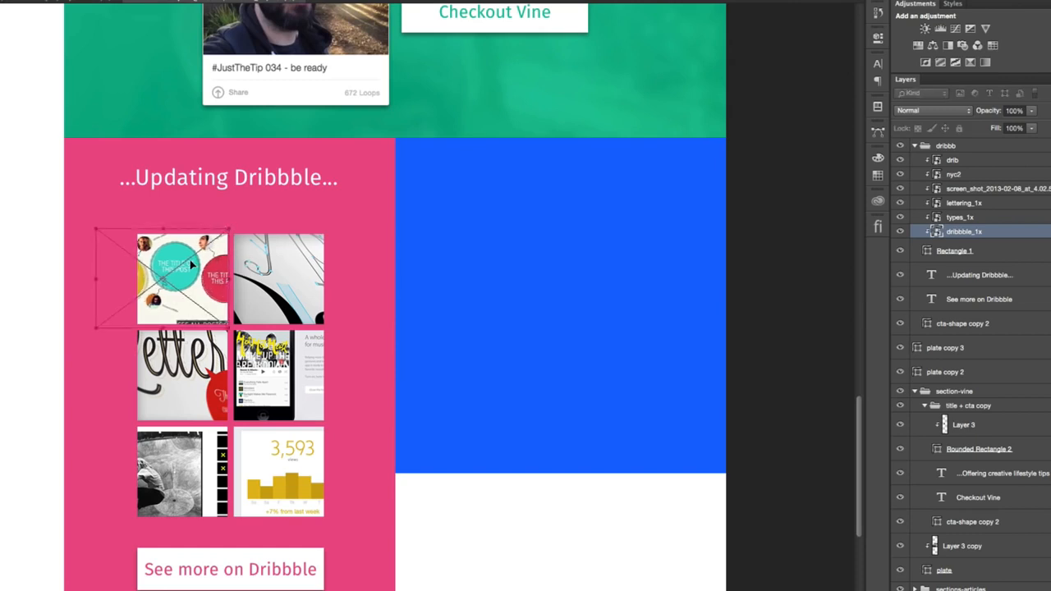
pyautogui.press('Return')
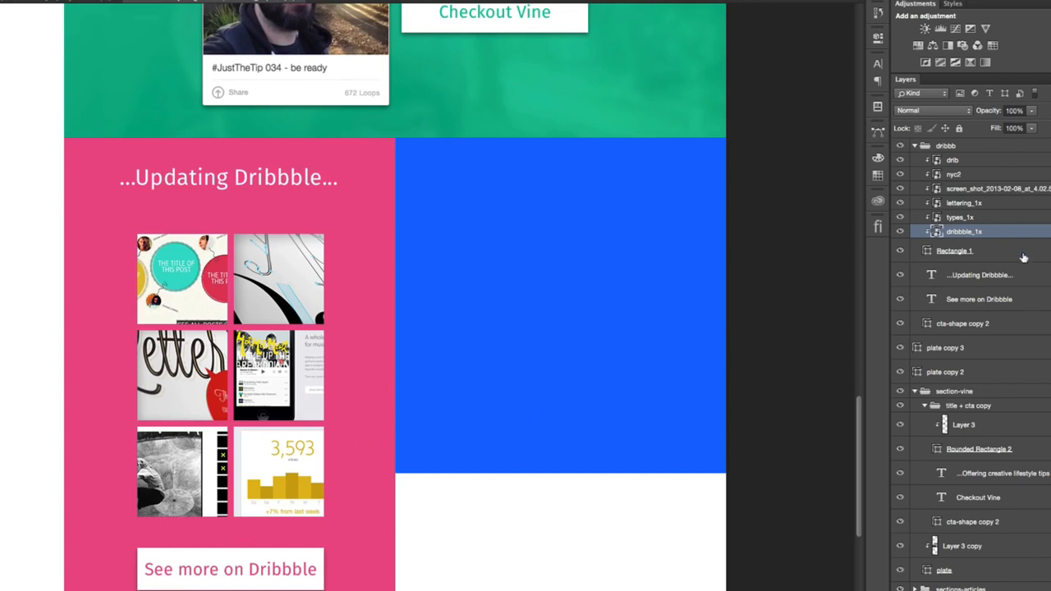
# - Enable a Drop Shadow layer style on the Rectangle 1 tile grid
pyautogui.doubleClick(1018, 253)
pyautogui.click(842, 440)
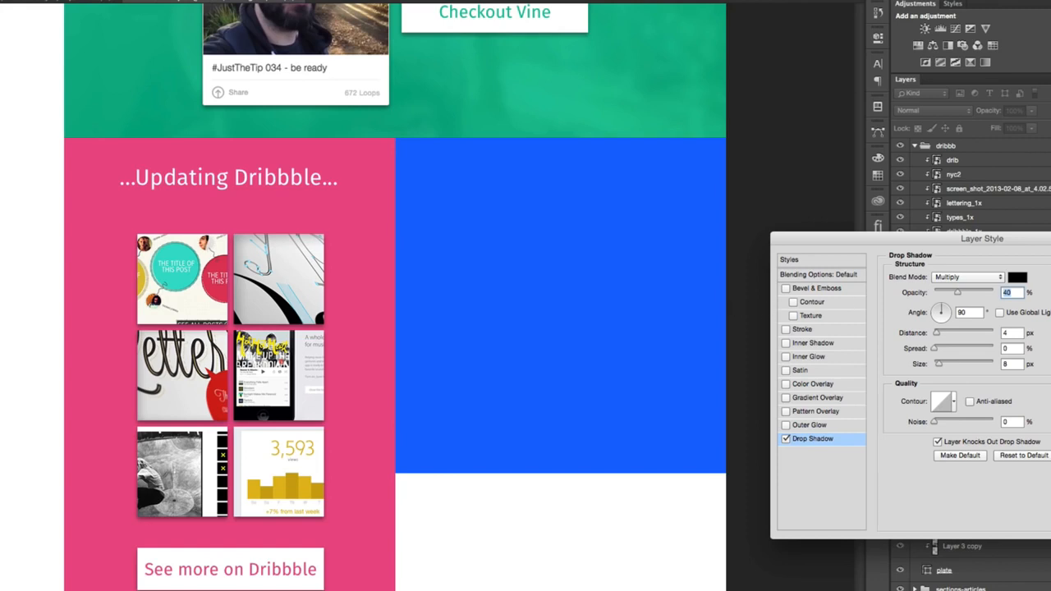
# - Add a white 3 px Stroke positioned Inside to the Rectangle 1 tile grid
pyautogui.click(833, 329)
pyautogui.click(918, 362)
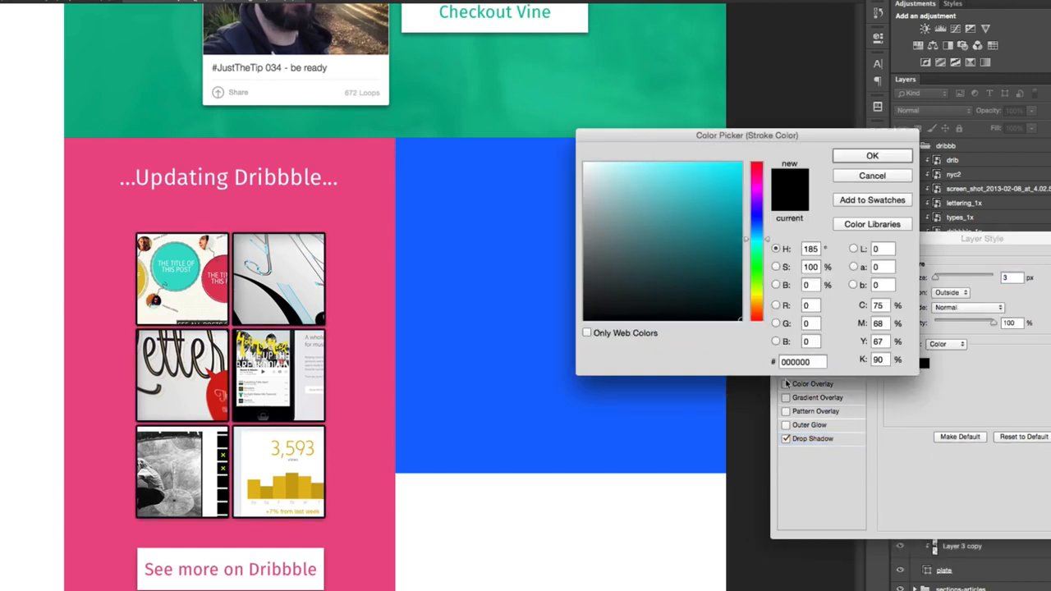
pyautogui.moveTo(633, 274); pyautogui.dragTo(506, 47)
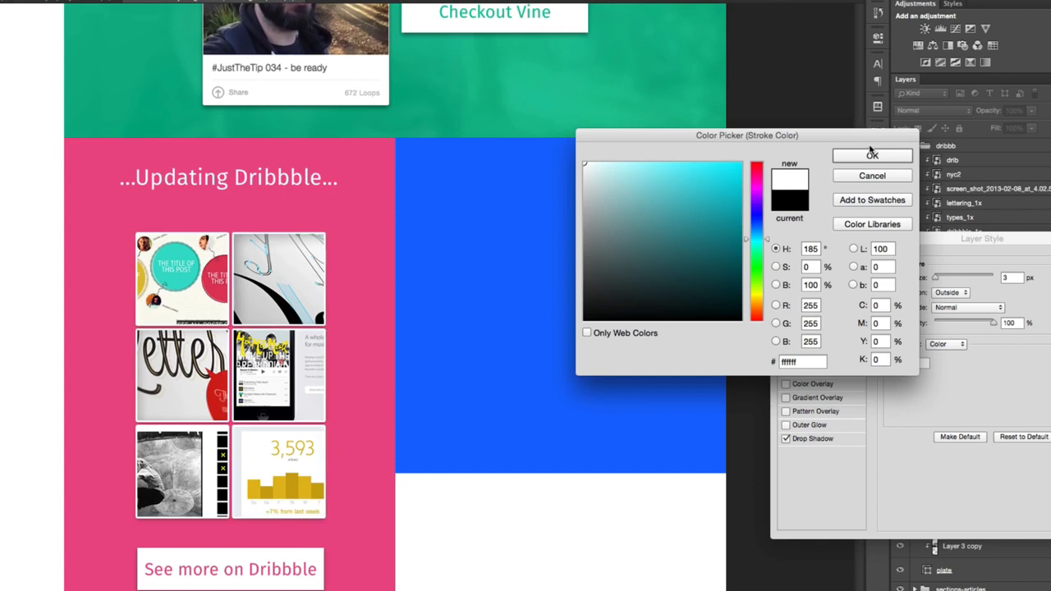
pyautogui.click(872, 156)
pyautogui.click(946, 295)
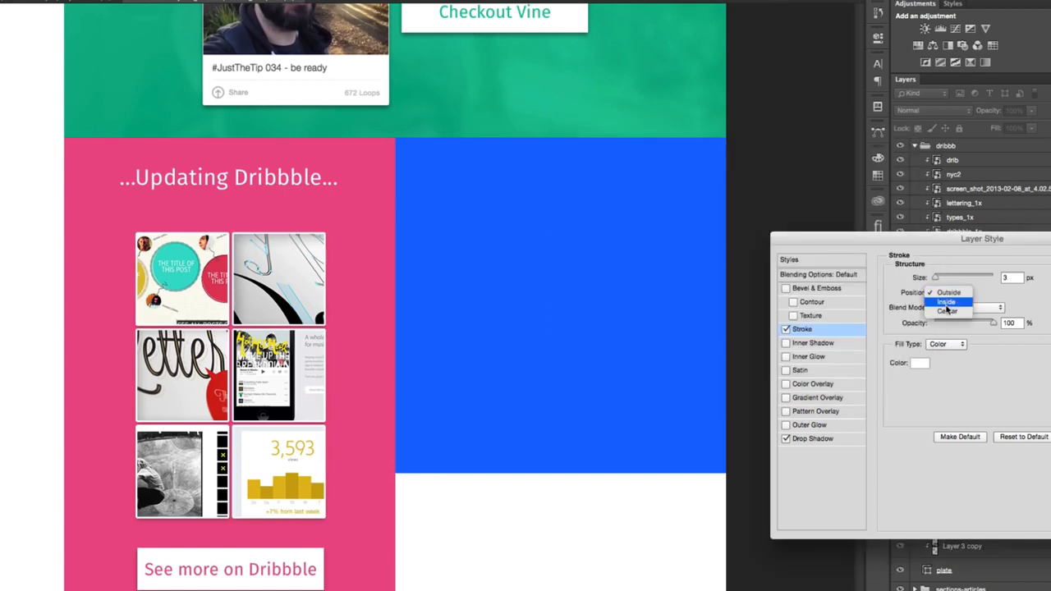
pyautogui.click(945, 302)
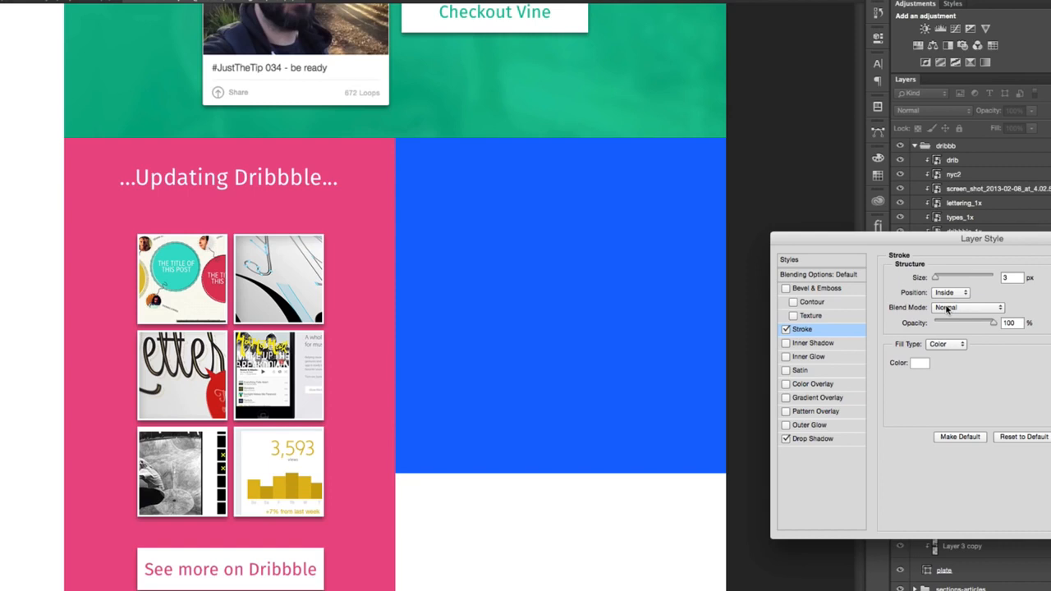
pyautogui.press('Return')
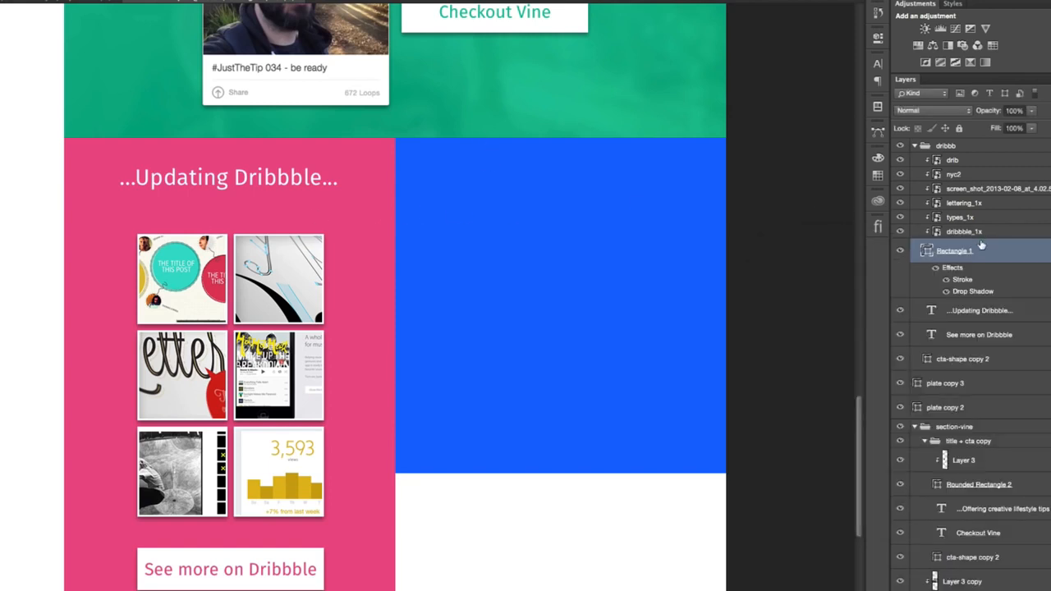
pyautogui.click(1050, 251)
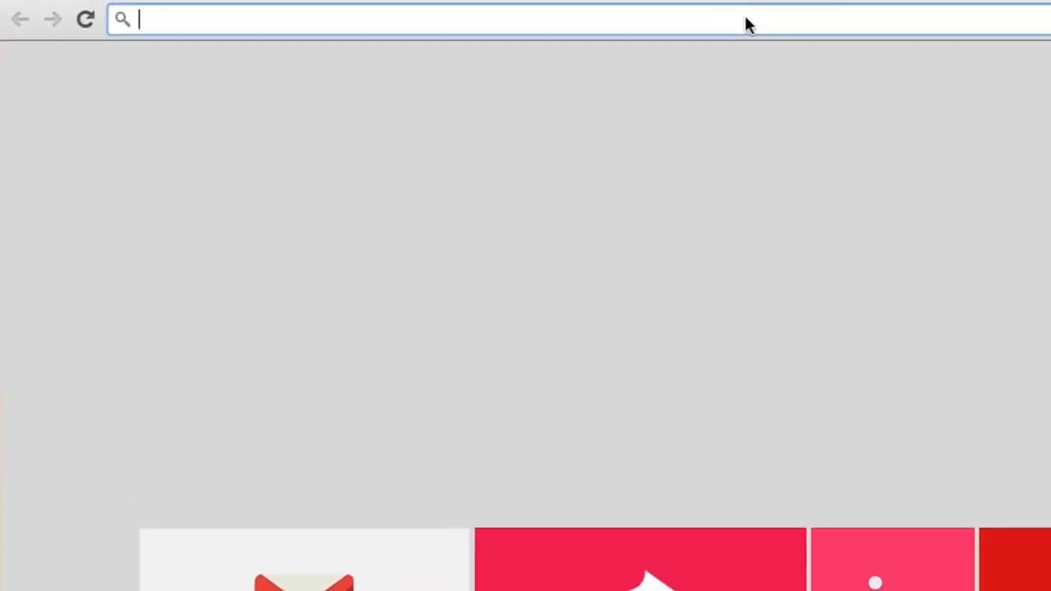
# - Switch to Chrome and search Google Images for "topographical maps" as background texture references
pyautogui.write('topo')
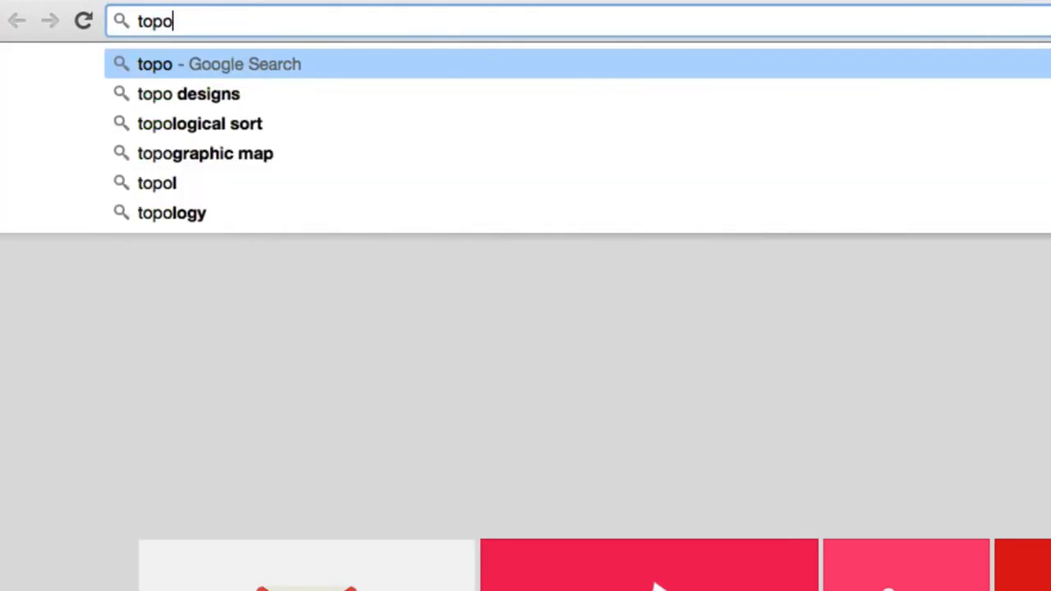
pyautogui.write('graphicva')
pyautogui.press('BackSpace')
pyautogui.press('BackSpace')
pyautogui.write('al ')
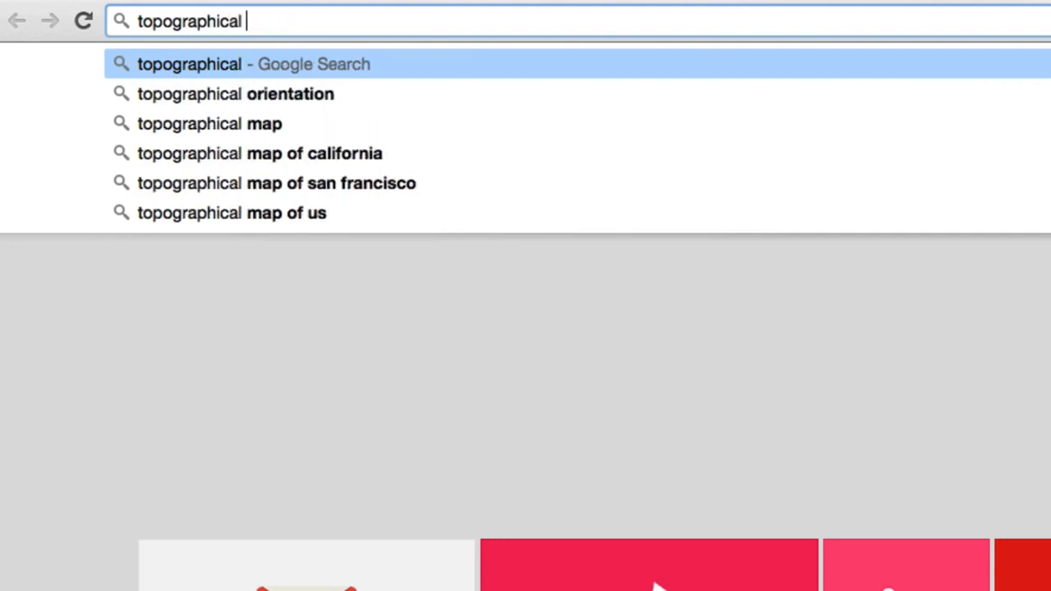
pyautogui.write('maps')
pyautogui.press('Return')
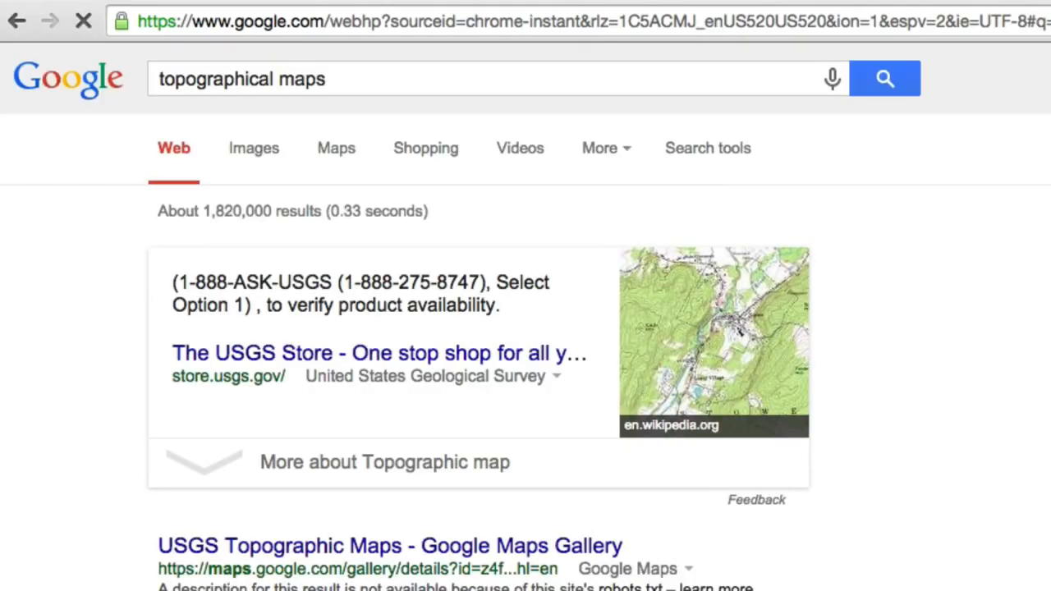
pyautogui.click(251, 172)
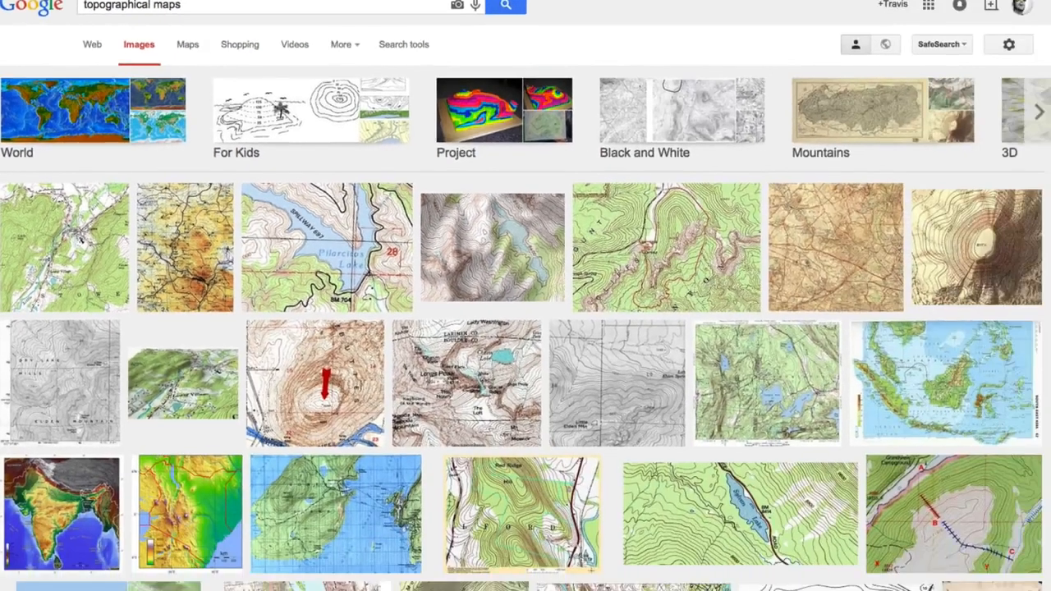
pyautogui.click(802, 578)
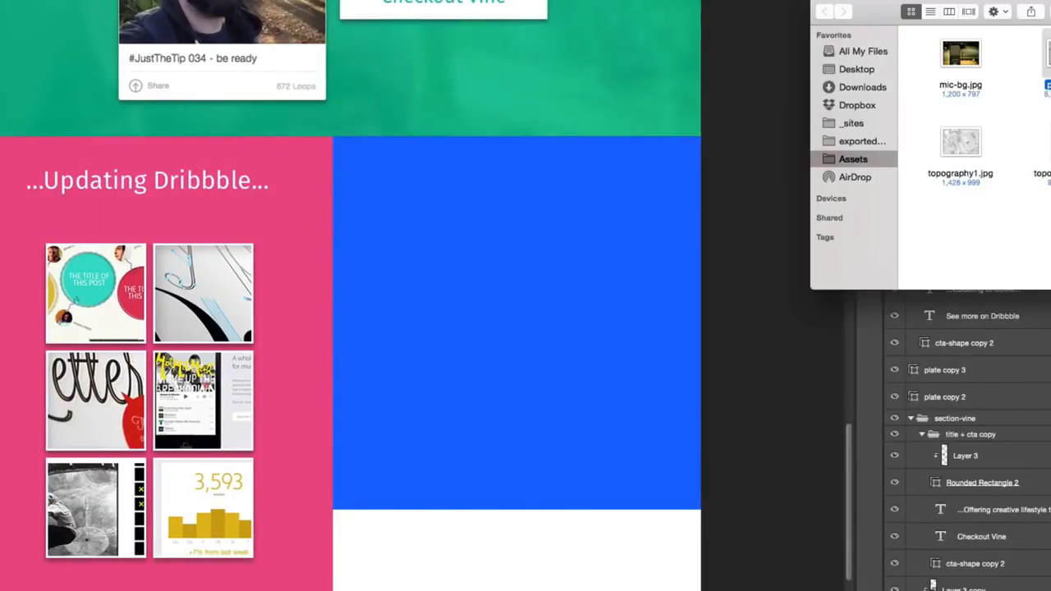
# - Place topography1.jpg from the Assets folder into the Photoshop mockup and enlarge it to cover the whole Dribbble section
pyautogui.click(966, 145)
pyautogui.moveTo(965, 144); pyautogui.dragTo(259, 419)
pyautogui.moveTo(373, 417); pyautogui.dragTo(220, 269)
pyautogui.moveTo(383, 452); pyautogui.dragTo(732, 590)
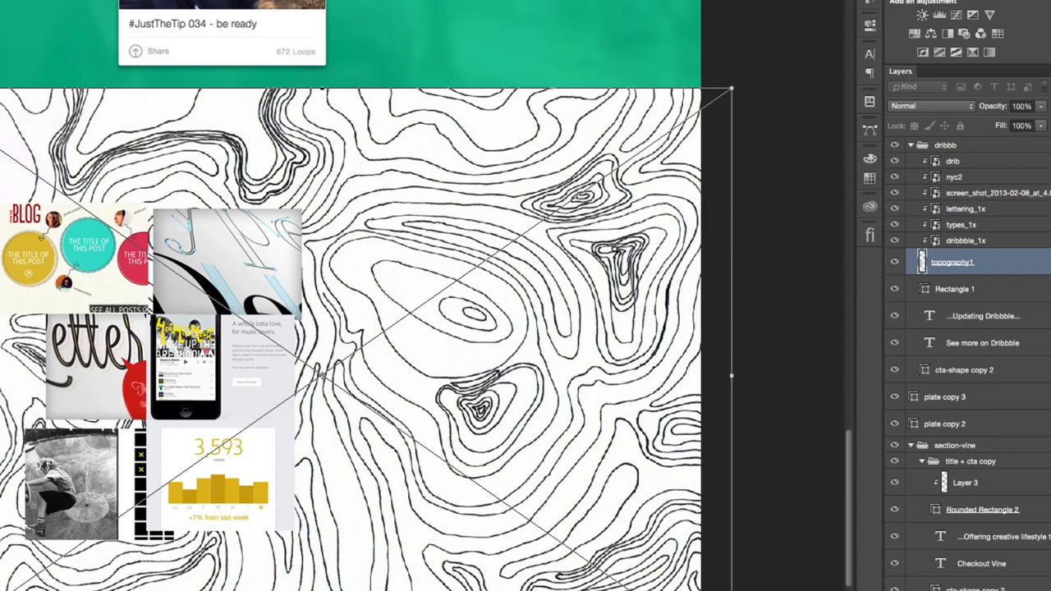
pyautogui.press('Return')
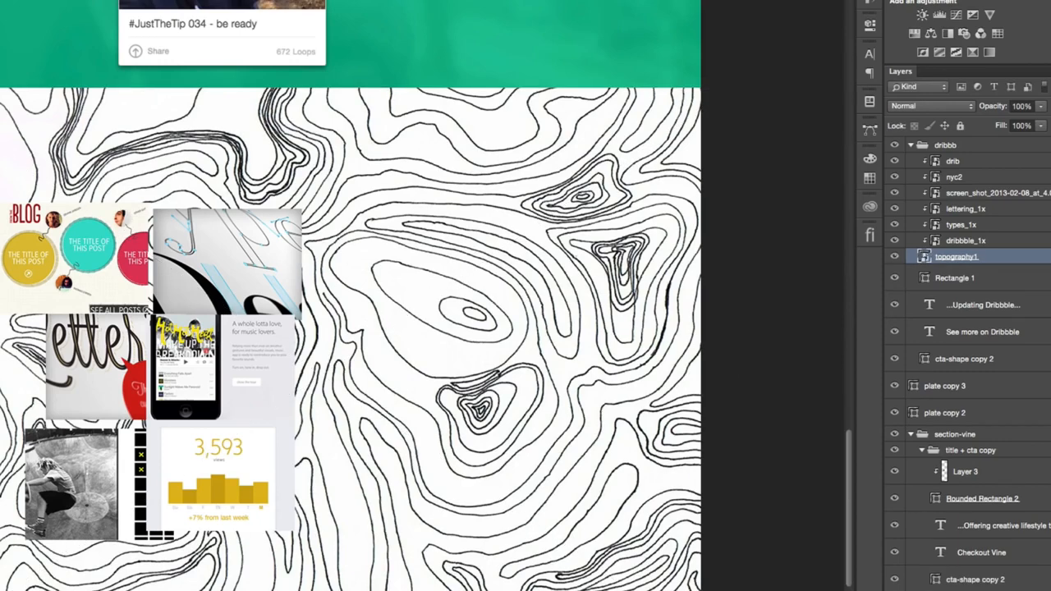
# - Move the topography1 layer directly above plate copy 2 and clip it to that pink plate
pyautogui.keyDown('alt'); pyautogui.click(989, 261); pyautogui.keyUp('alt')
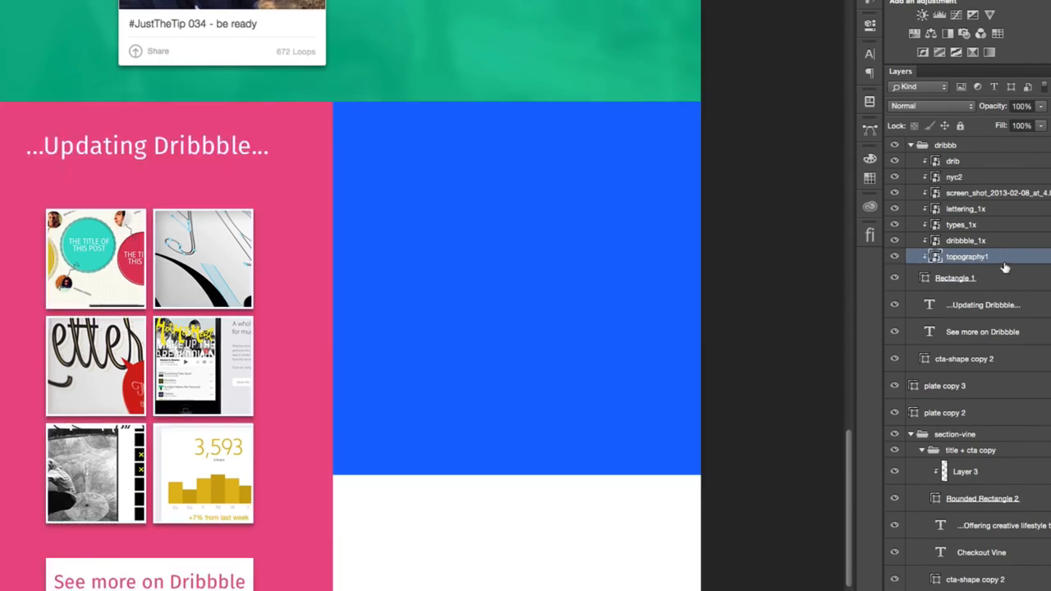
pyautogui.moveTo(997, 304); pyautogui.dragTo(995, 400)
pyautogui.keyDown('alt'); pyautogui.click(994, 401); pyautogui.keyUp('alt')
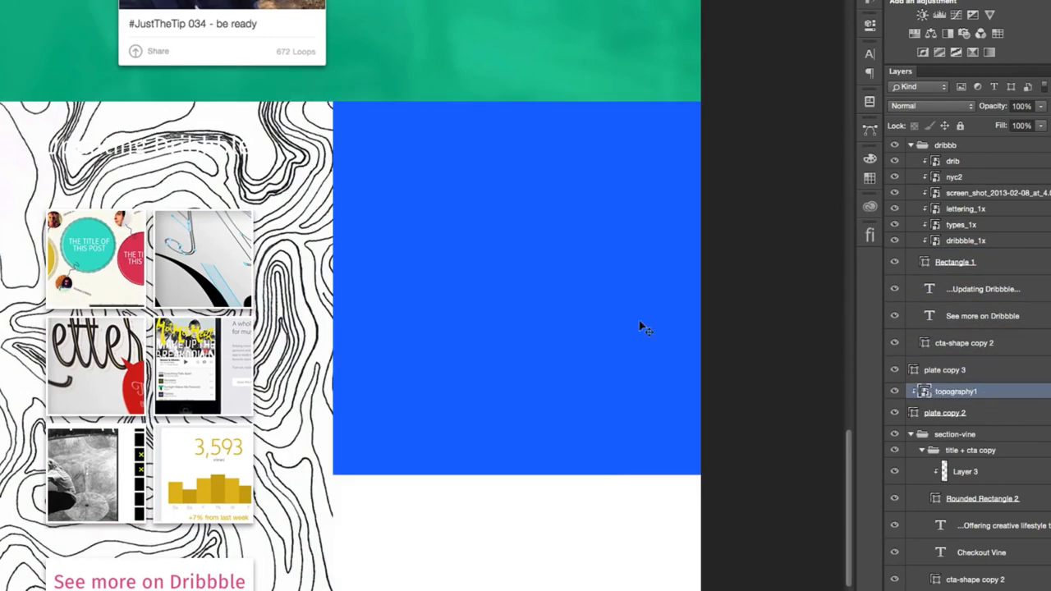
# - Set the topography1 layer's blend mode to Multiply and its opacity to 7%
pyautogui.click(925, 105)
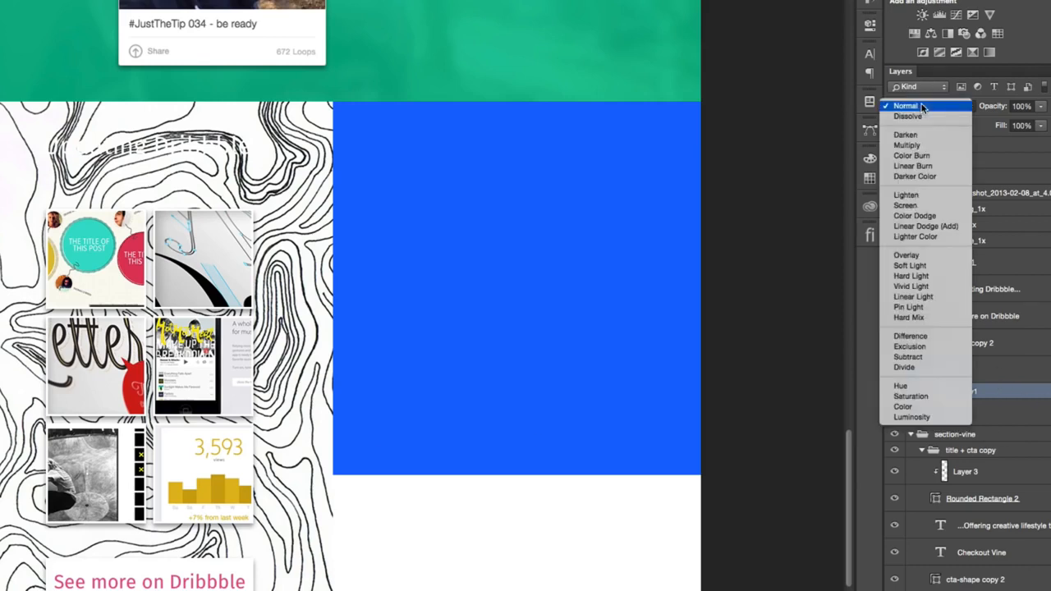
pyautogui.click(926, 147)
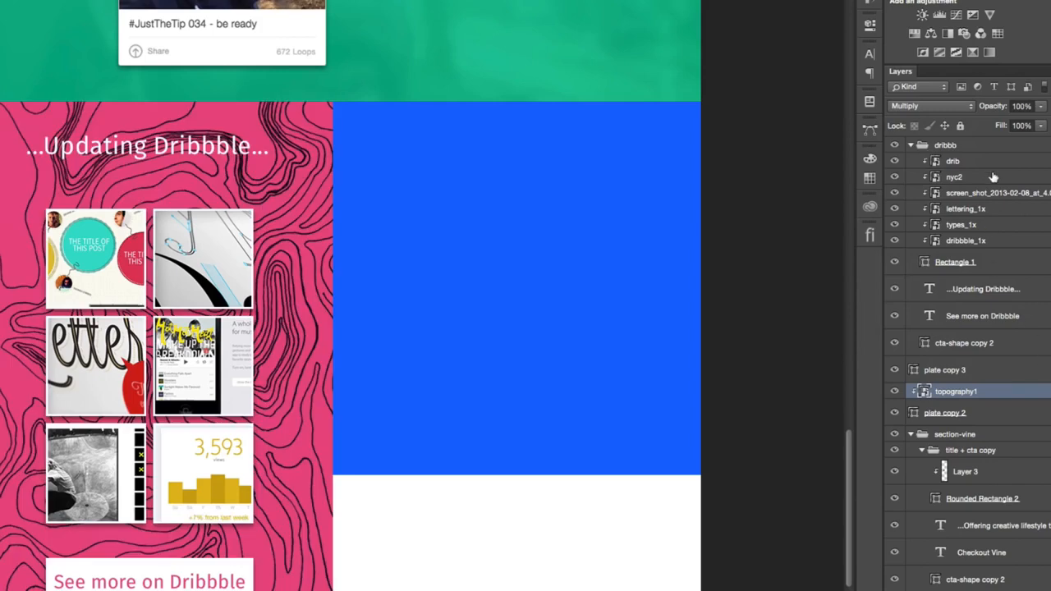
pyautogui.press('3')
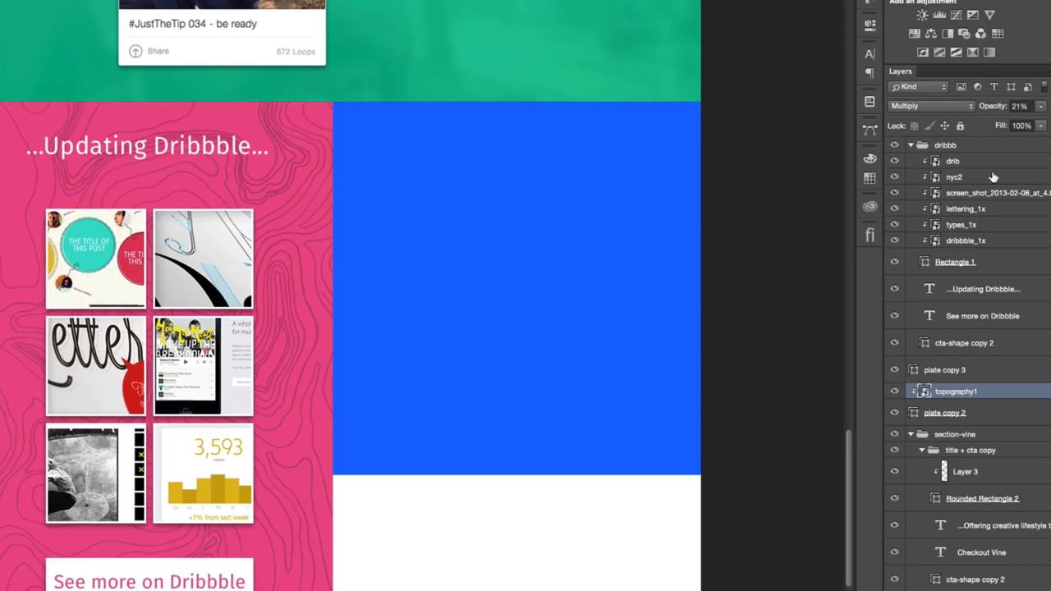
pyautogui.press('0')
pyautogui.press('5')
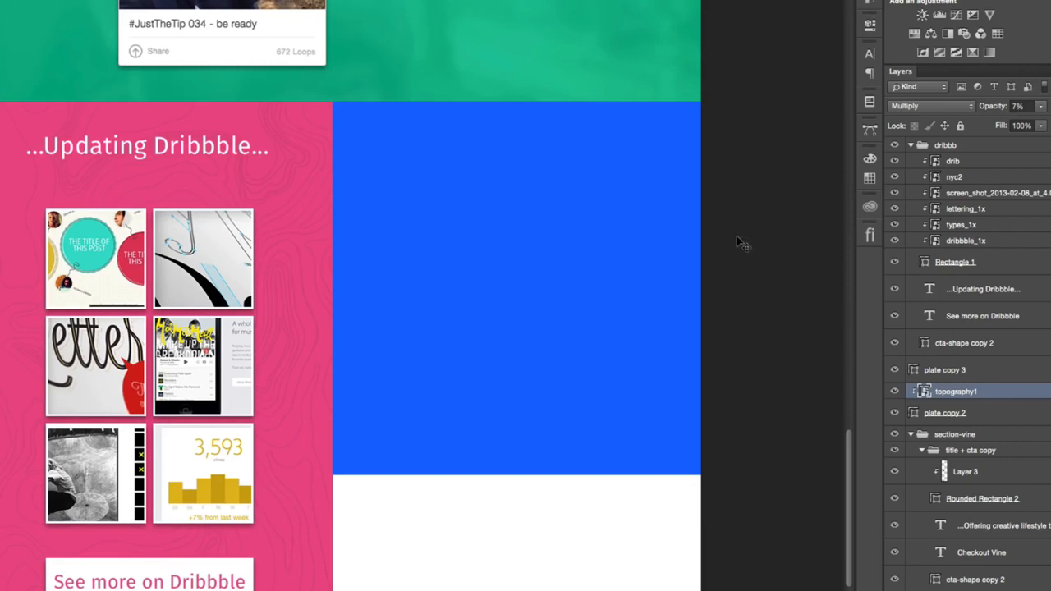
# - Stretch the blue plate copy 3 downward to the height of the pink section and collapse the dribbb group
pyautogui.rightClick(586, 277)
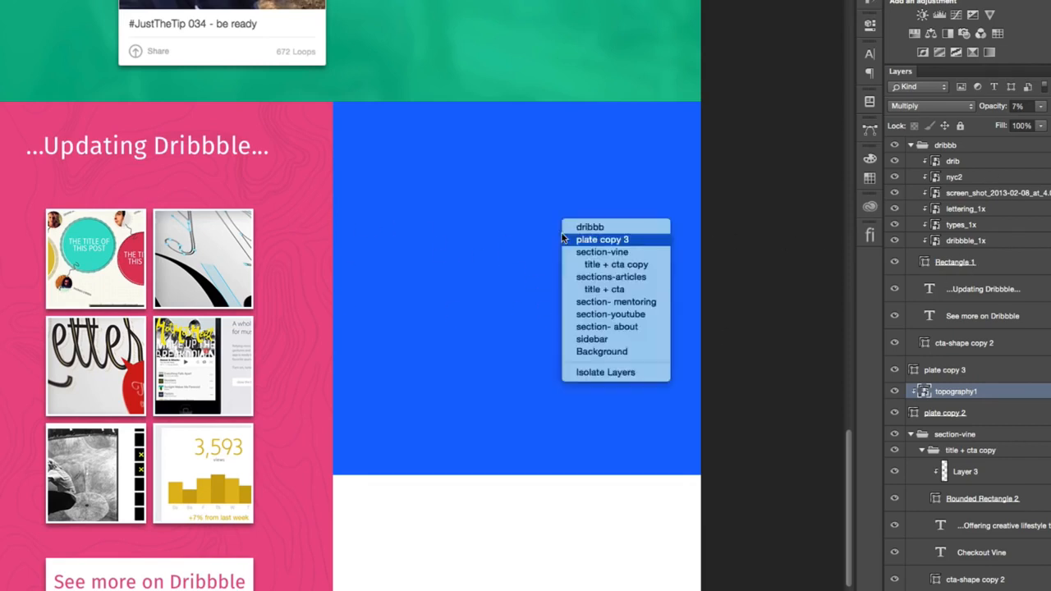
pyautogui.click(640, 190)
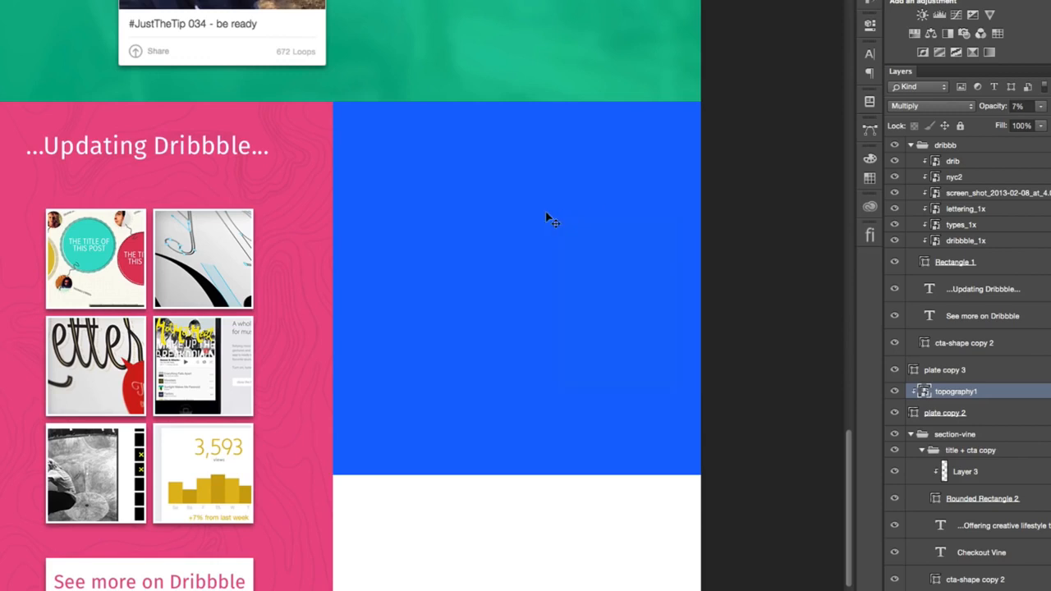
pyautogui.click(570, 233)
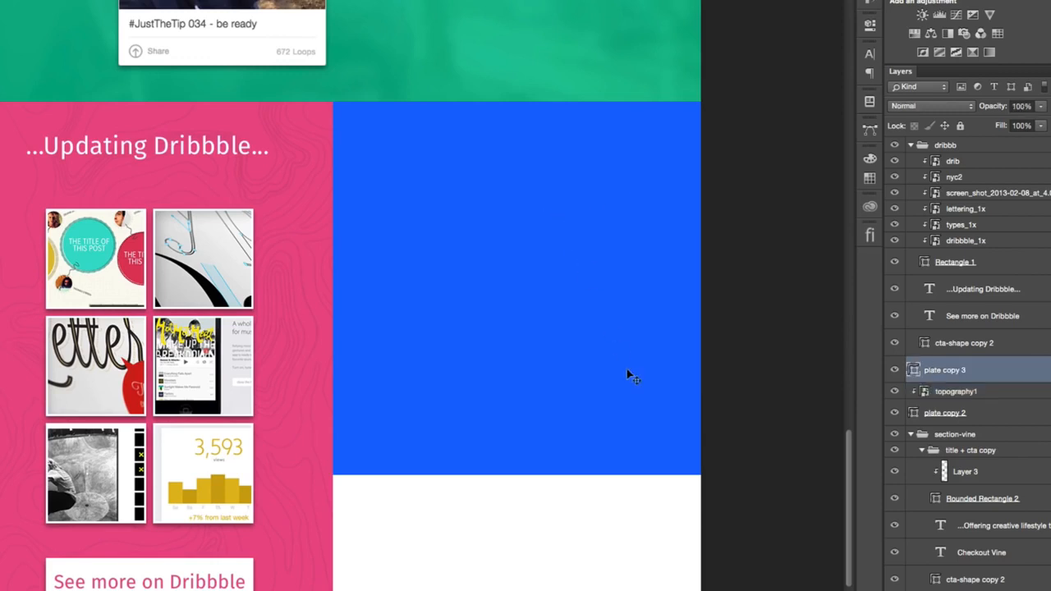
pyautogui.moveTo(731, 460); pyautogui.dragTo(312, 522)
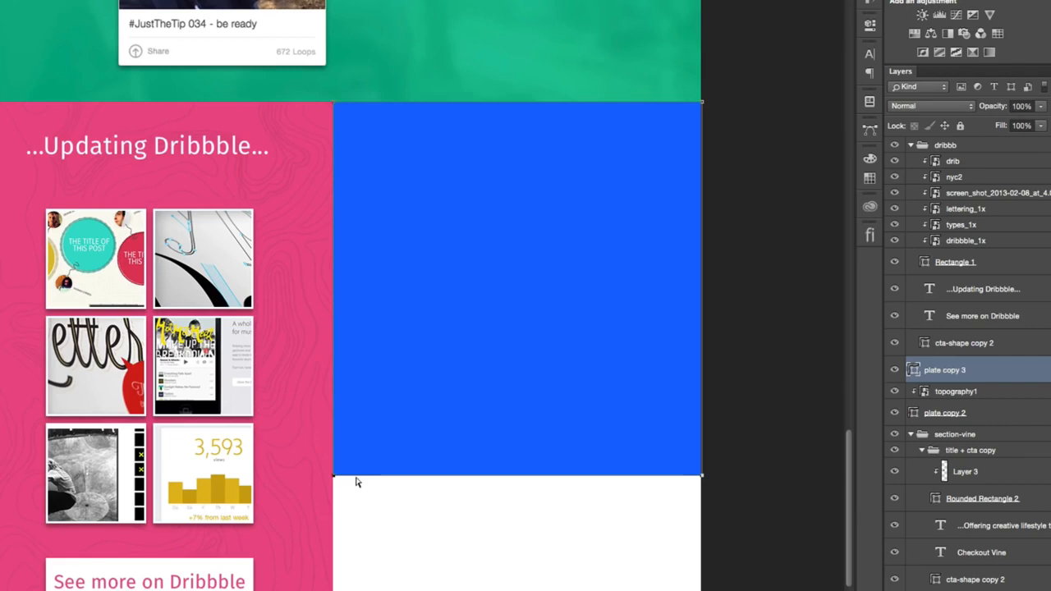
pyautogui.moveTo(333, 476); pyautogui.dragTo(334, 590)
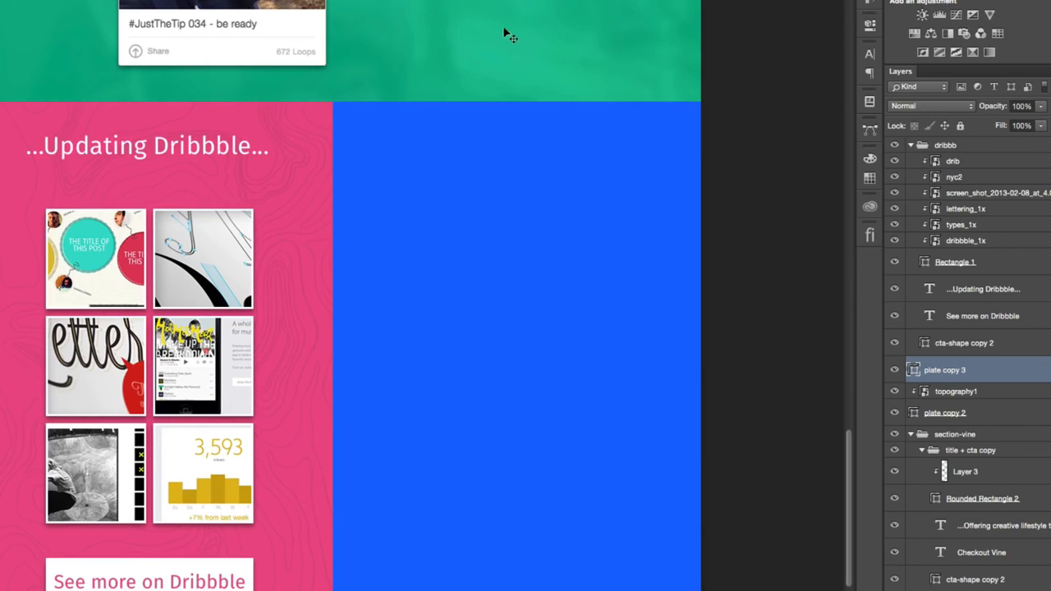
pyautogui.click(911, 145)
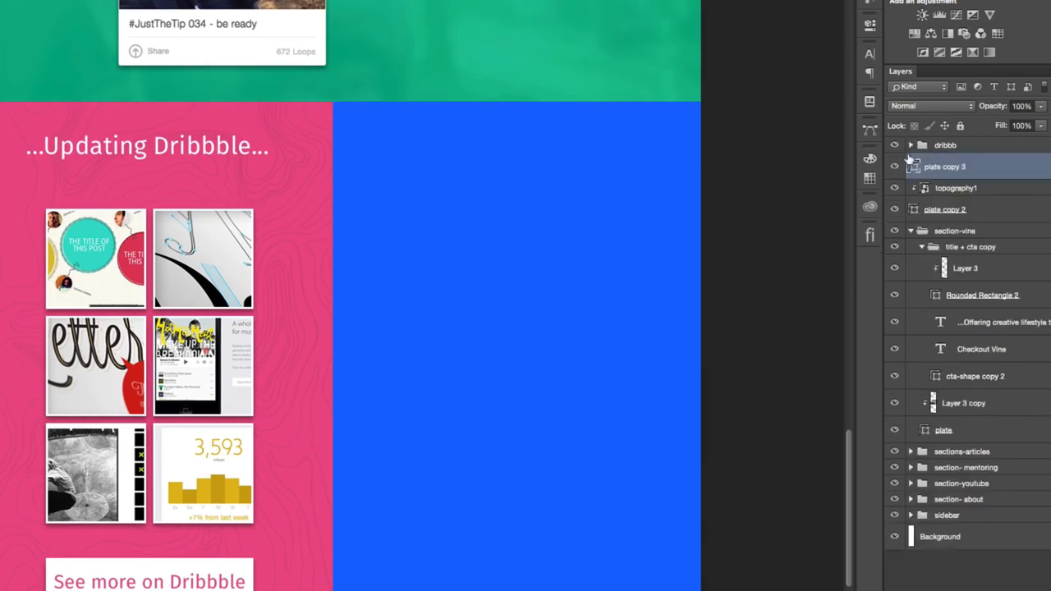
pyautogui.click(895, 167)
pyautogui.click(895, 167)
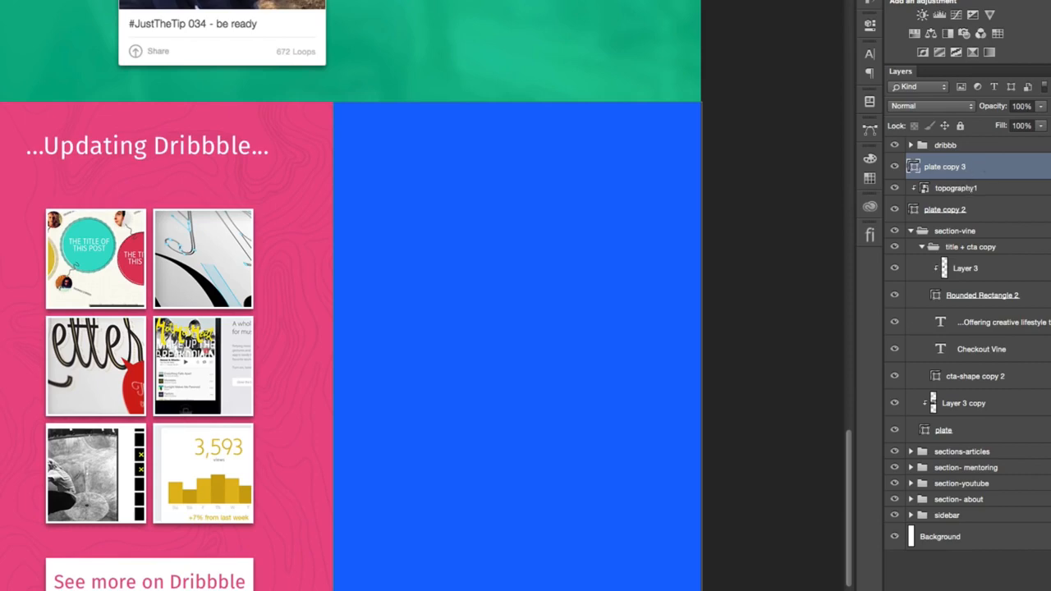
# - Place the topography2 image from the Assets folder above plate copy 3 and scale it up to cover the blue section
pyautogui.press('super+Tab')
pyautogui.moveTo(960, 143); pyautogui.dragTo(543, 368)
pyautogui.press('Return')
pyautogui.moveTo(407, 384); pyautogui.dragTo(593, 268)
pyautogui.hotkey('shift', 'Right')
pyautogui.hotkey('ctrl', 't')
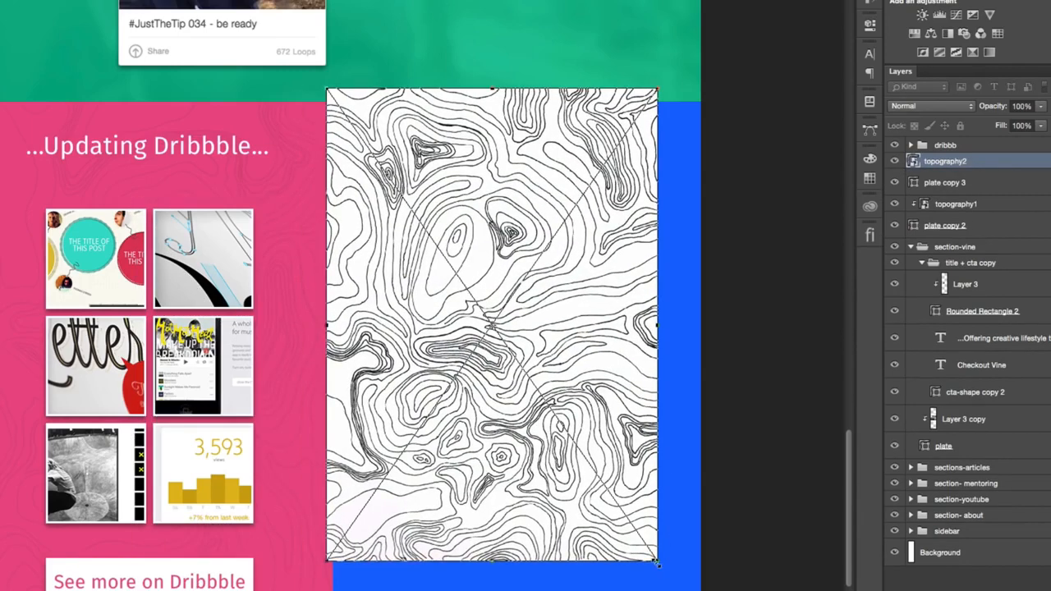
pyautogui.moveTo(659, 562); pyautogui.dragTo(735, 590)
pyautogui.press('Return')
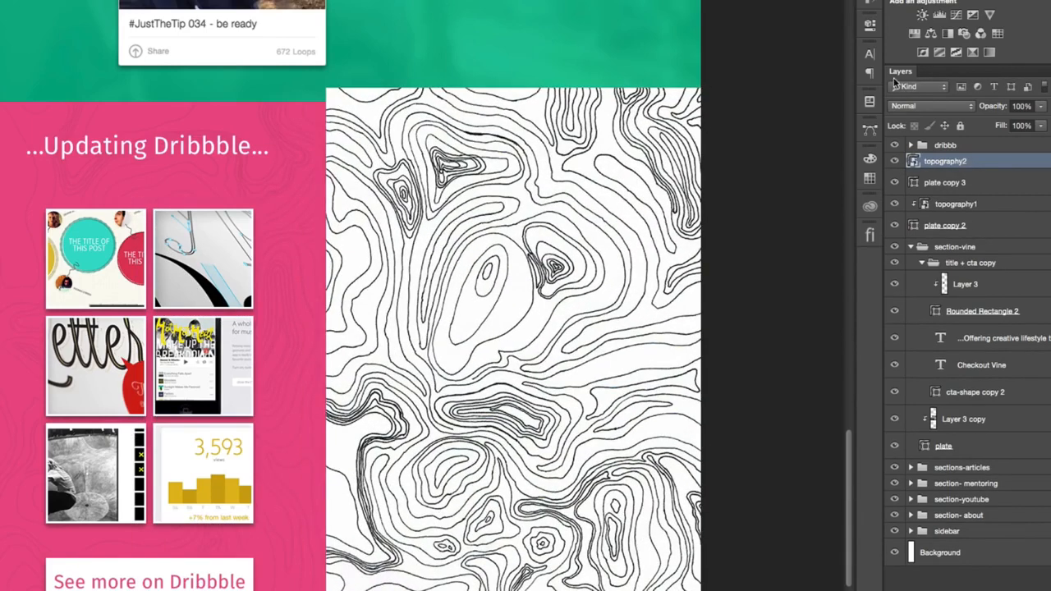
# - Clip topography2 to the blue plate copy 3 and blend it with Multiply at 7% opacity
pyautogui.keyDown('alt'); pyautogui.click(971, 167); pyautogui.keyUp('alt')
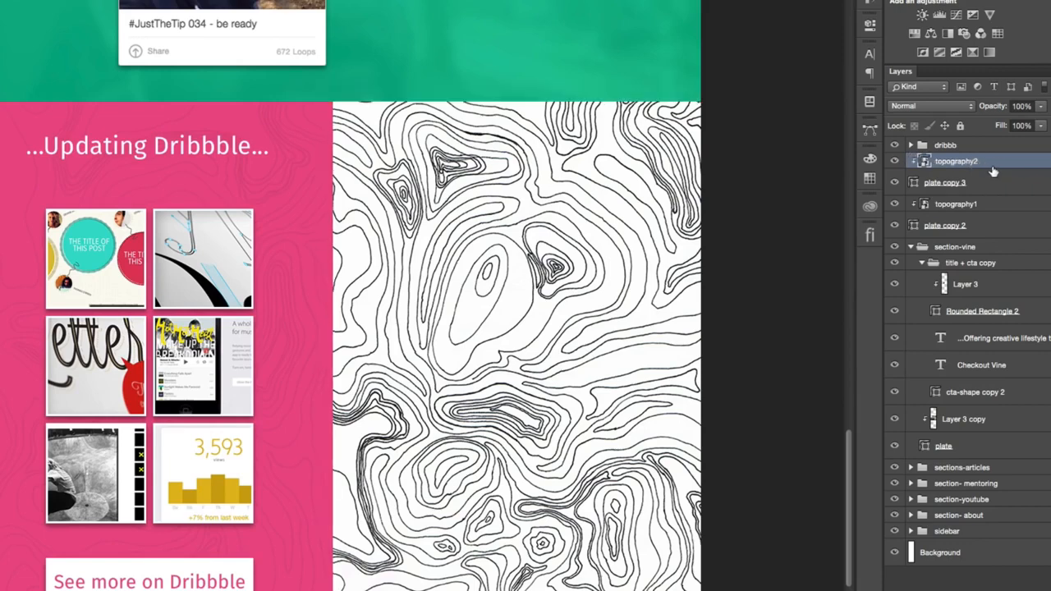
pyautogui.click(989, 210)
pyautogui.click(995, 163)
pyautogui.press('0')
pyautogui.press('7')
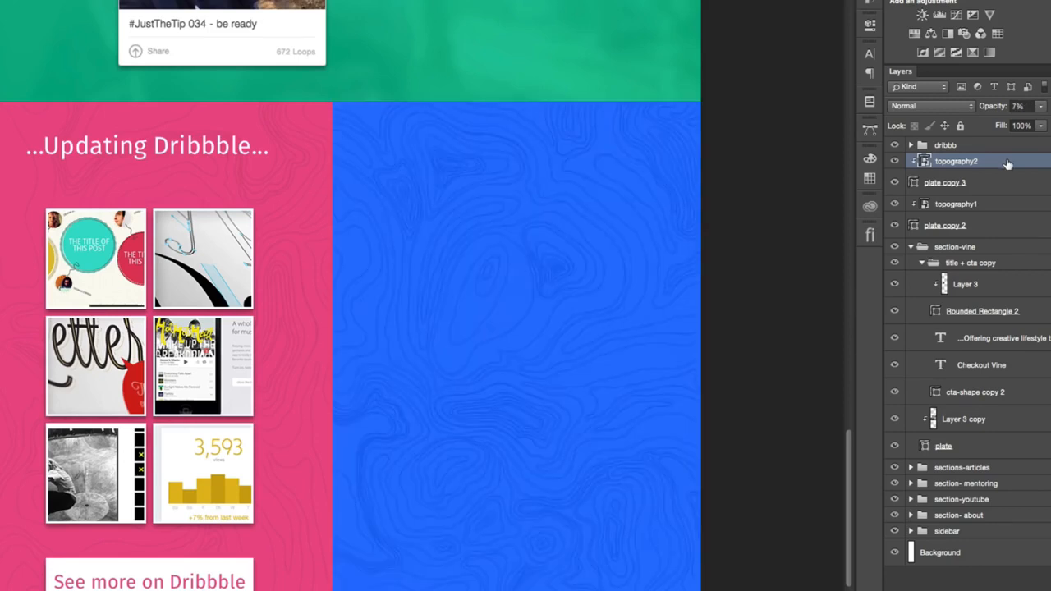
pyautogui.click(957, 107)
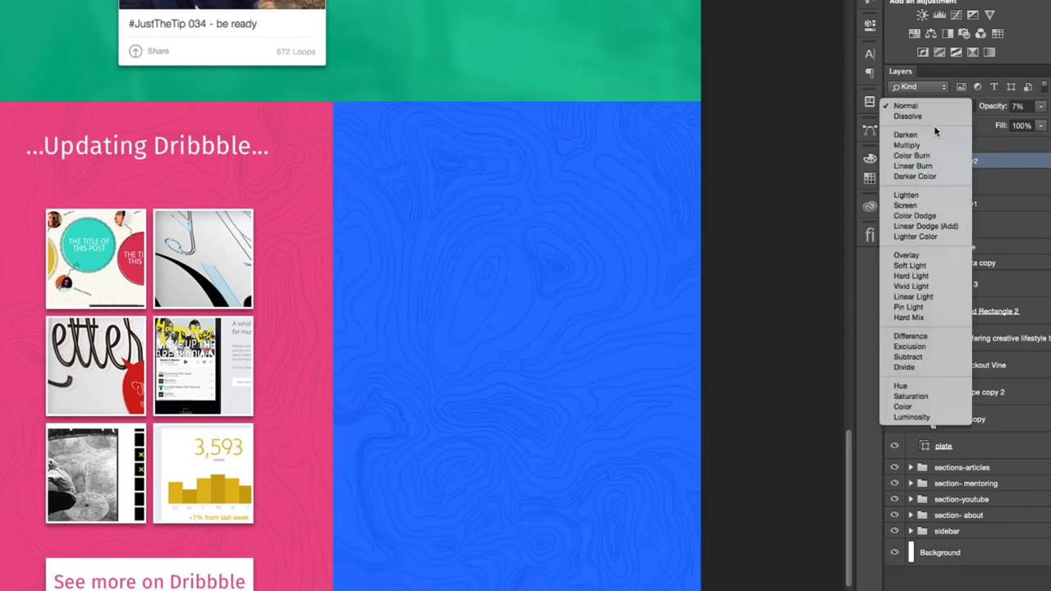
pyautogui.click(925, 145)
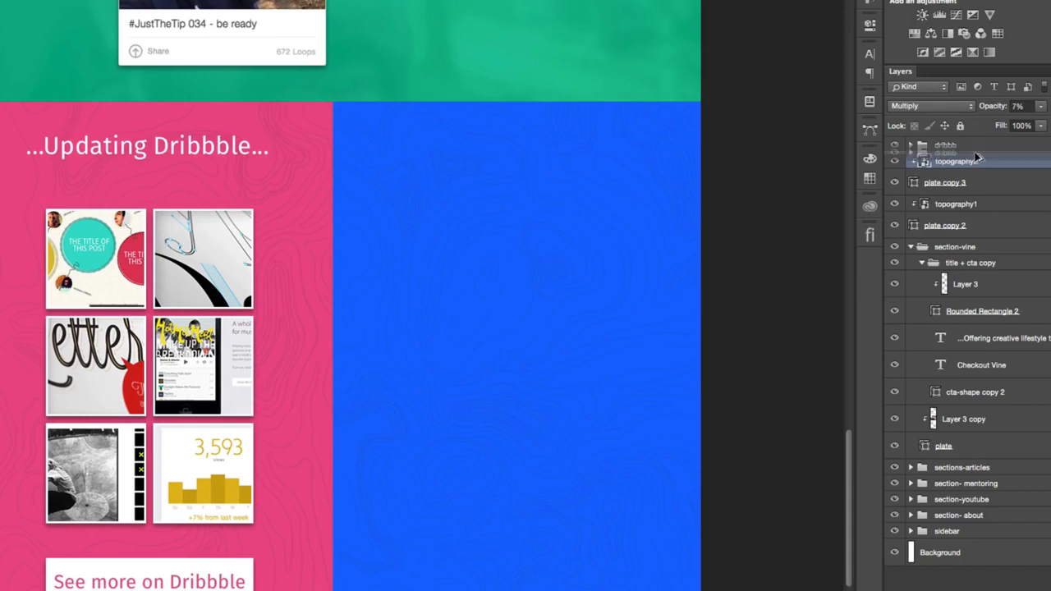
# - Duplicate the dribbb group and move the copy about 545 px horizontally into the blue section
pyautogui.moveTo(975, 148)
pyautogui.mouseDown()
pyautogui.moveTo(983, 135)
pyautogui.moveTo(977, 146)
pyautogui.mouseUp()
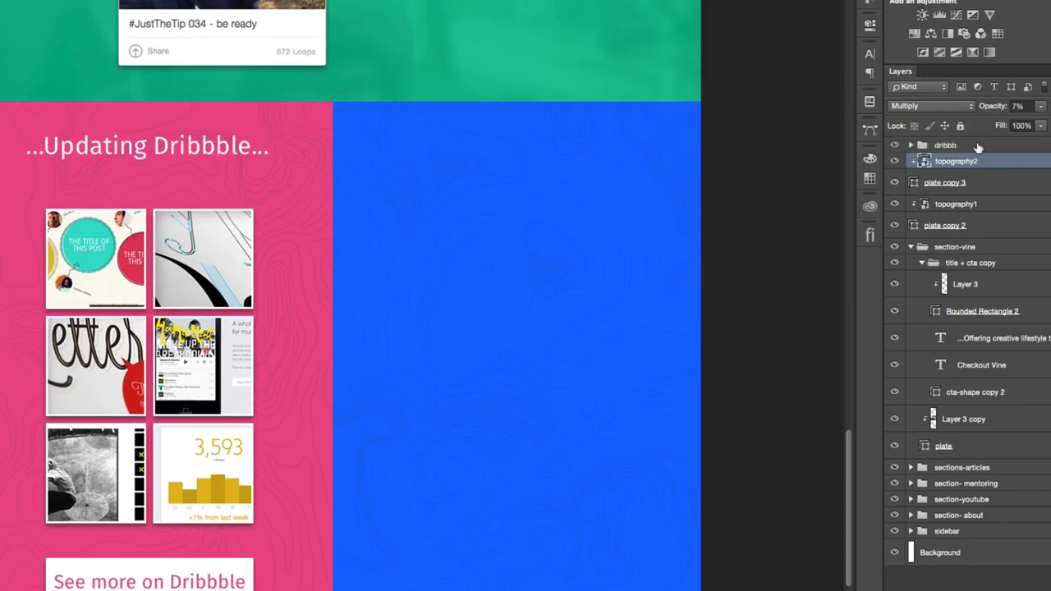
pyautogui.click(978, 146)
pyautogui.hotkey('ctrl', 'j')
pyautogui.moveTo(243, 236); pyautogui.dragTo(705, 239)
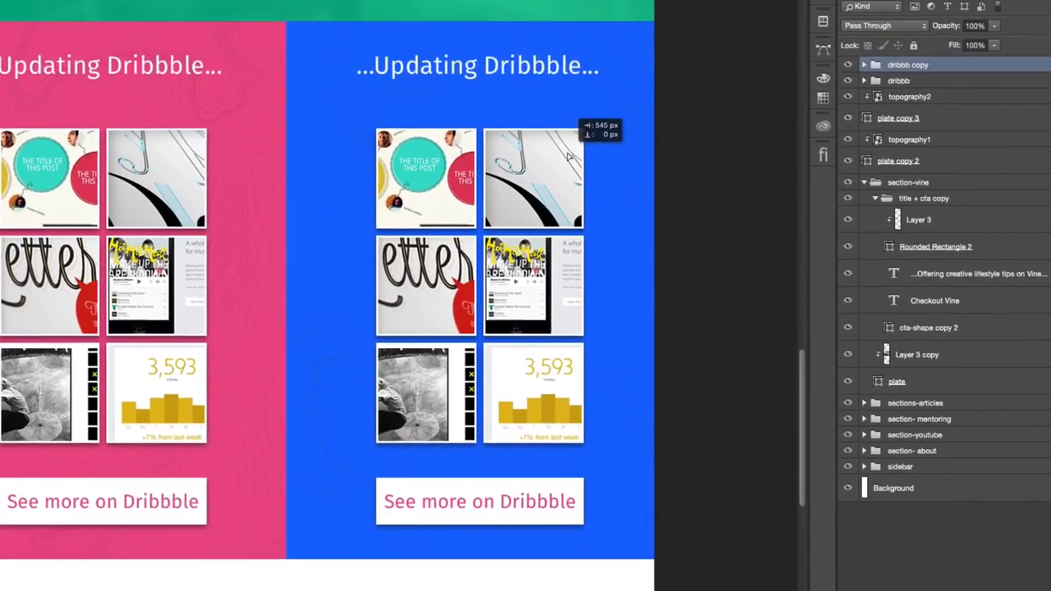
pyautogui.moveTo(568, 155); pyautogui.dragTo(568, 156)
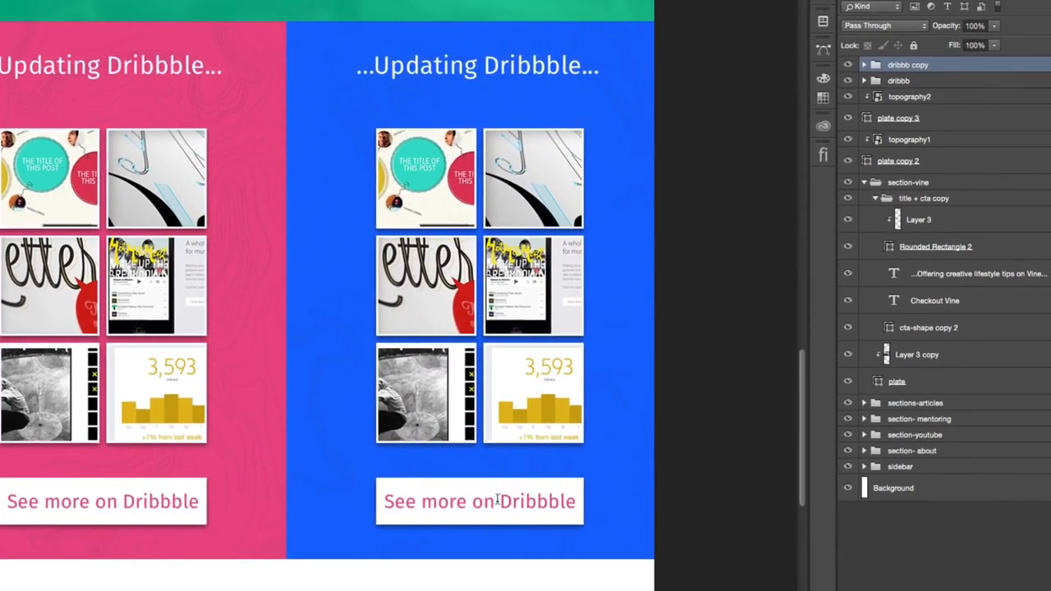
# - Change the call-to-action text in the blue section to "See more on Behance"
pyautogui.moveTo(500, 502); pyautogui.dragTo(590, 503)
pyautogui.press('BackSpace')
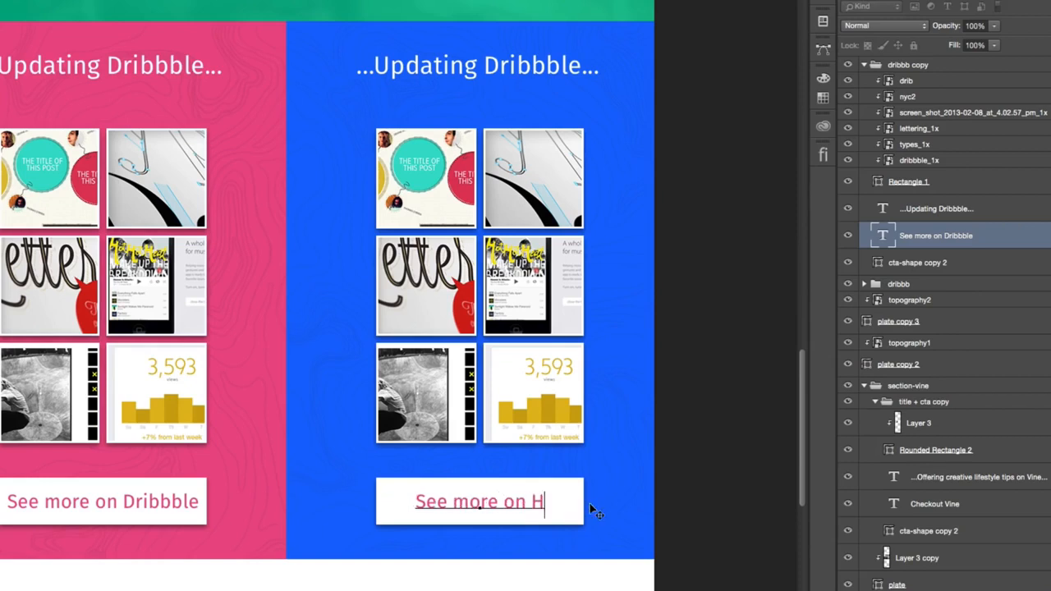
pyautogui.write('Behan')
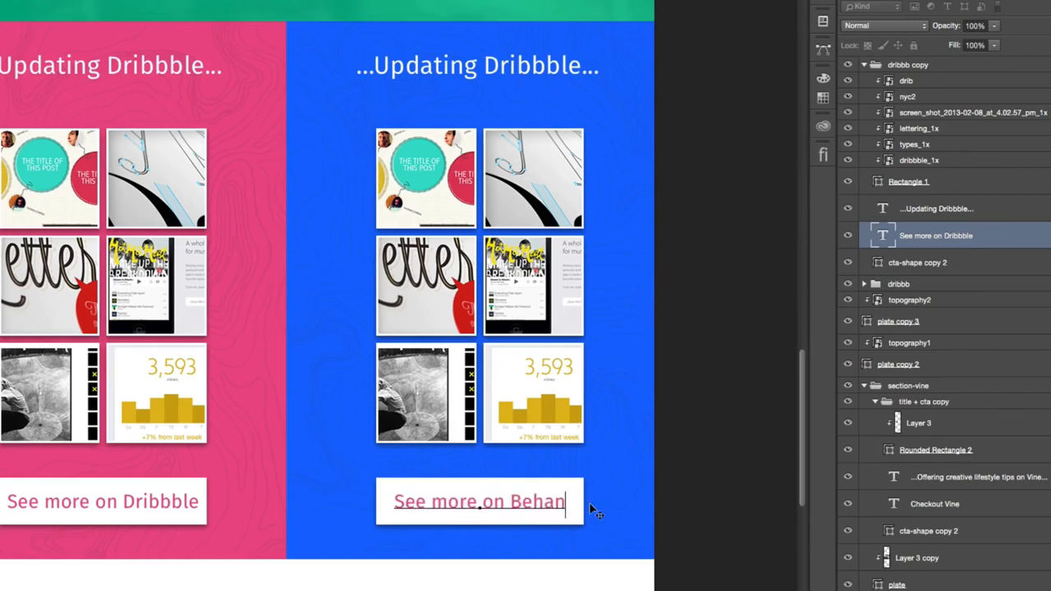
pyautogui.press('BackSpace')
pyautogui.write('nce')
pyautogui.press('super+Return')
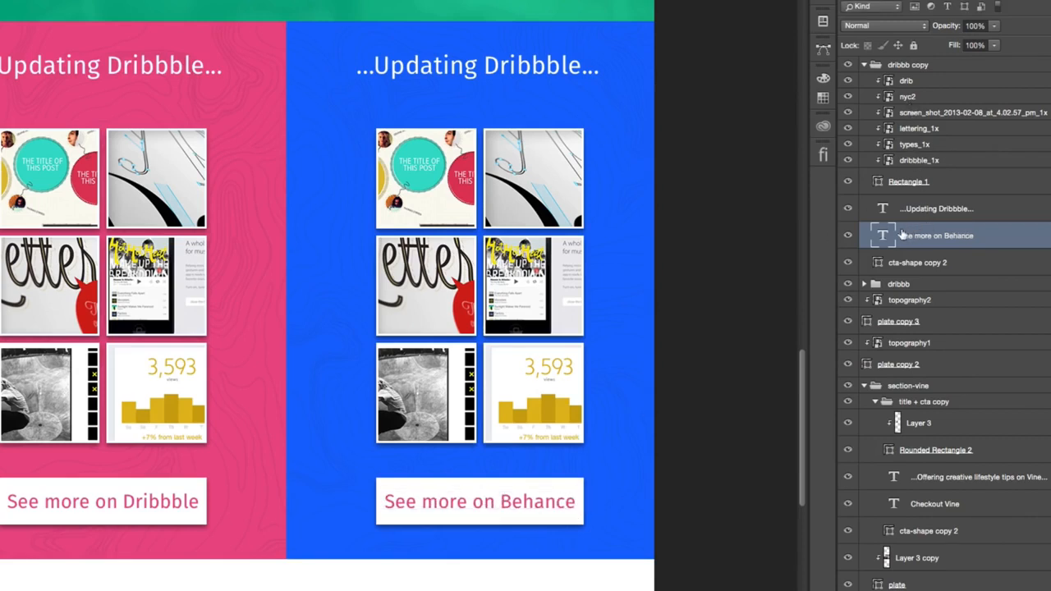
# - Recolor the "See more on Behance" text with the blue sampled from the section background
pyautogui.click(823, 19)
pyautogui.click(793, 51)
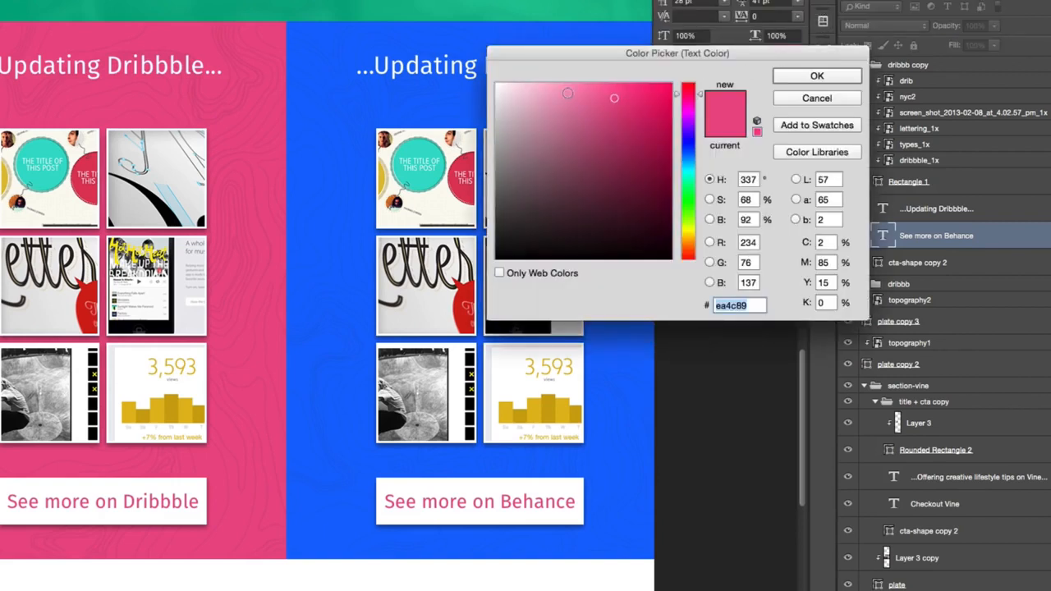
pyautogui.click(322, 102)
pyautogui.click(828, 76)
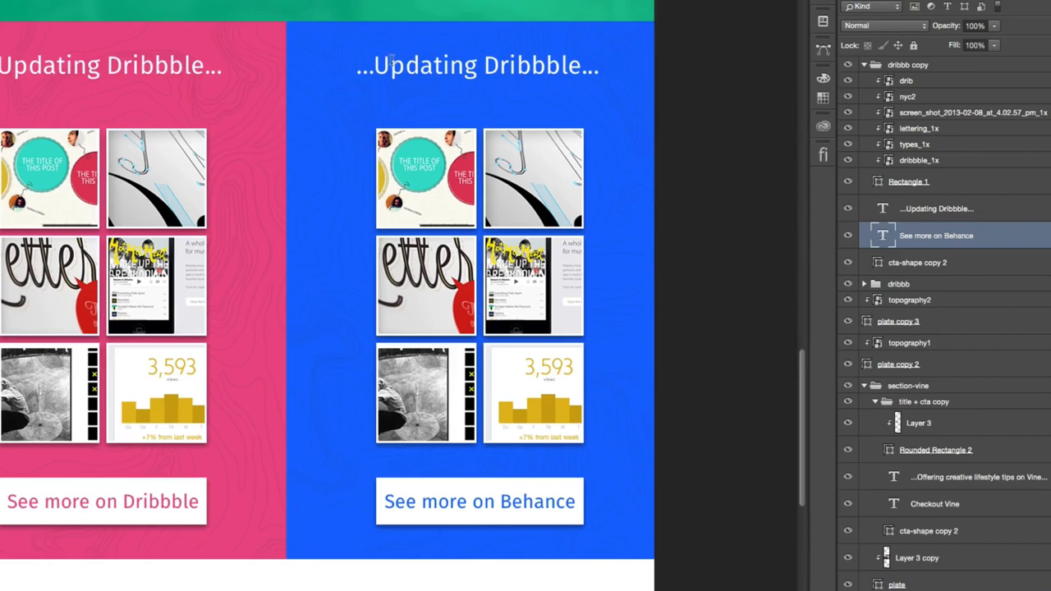
# - Change the heading of the blue section to "...and Behance..."
pyautogui.moveTo(375, 64); pyautogui.dragTo(477, 65)
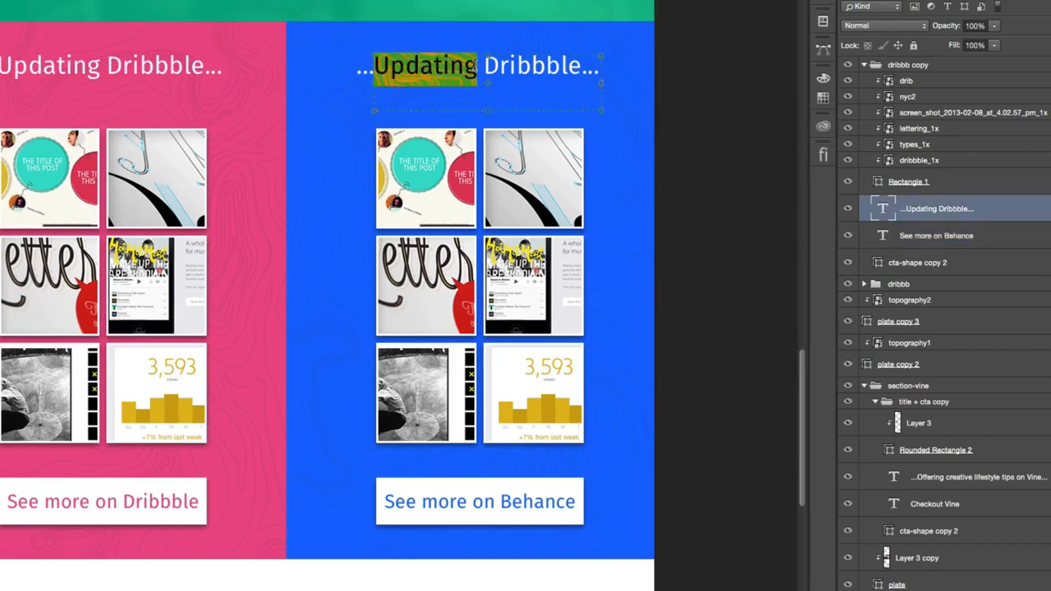
pyautogui.write('and')
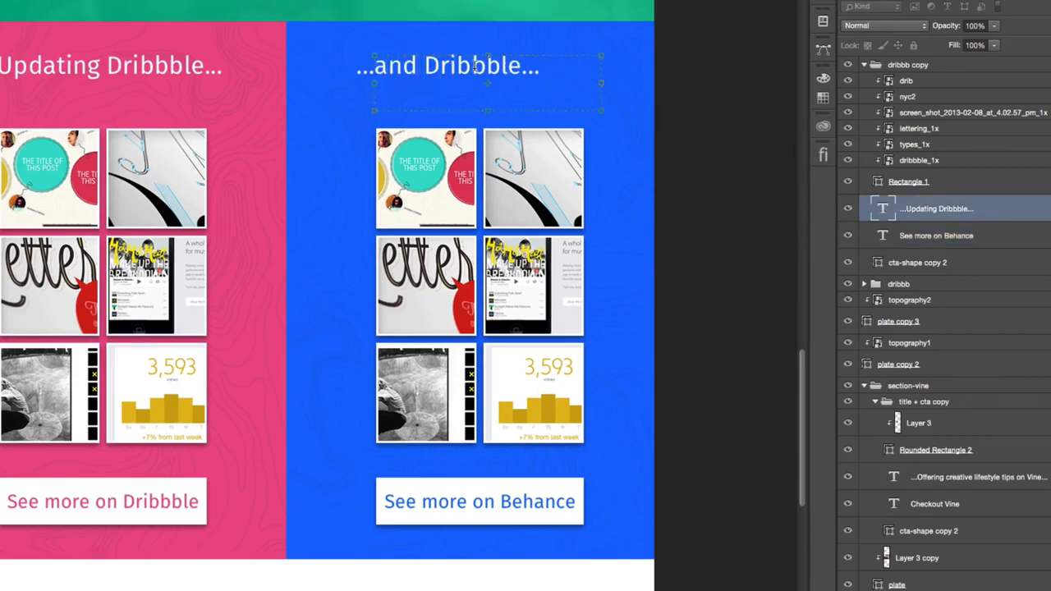
pyautogui.doubleClick(476, 65)
pyautogui.hotkey('shift', 'Left')
pyautogui.hotkey('shift', 'Left')
pyautogui.hotkey('shift', 'Left')
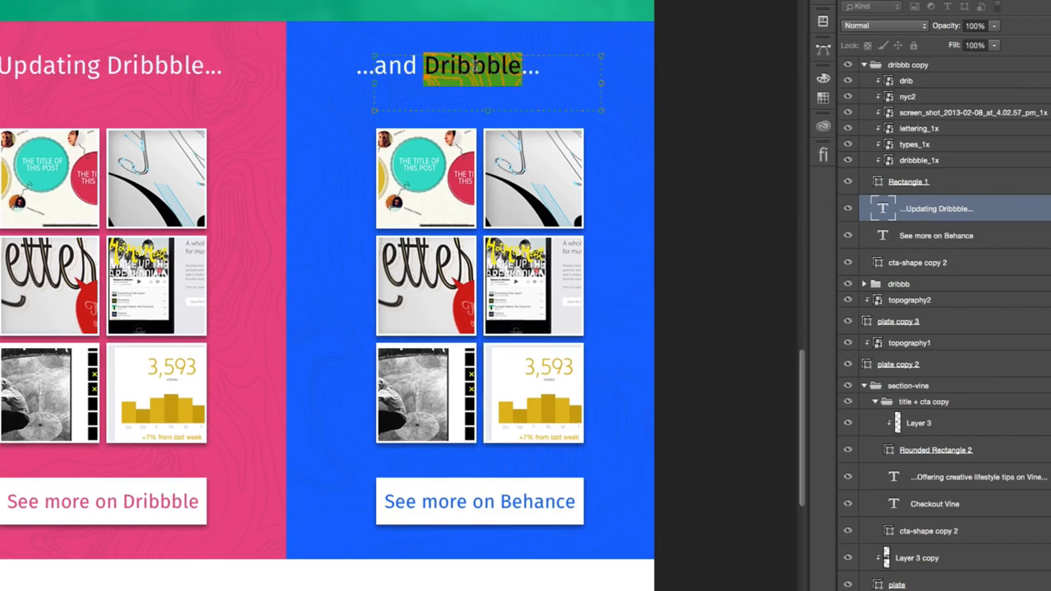
pyautogui.write('Behance')
# - Center-align the whole "...and Behance..." heading and commit the text edit
pyautogui.hotkey('ctrl', 'a')
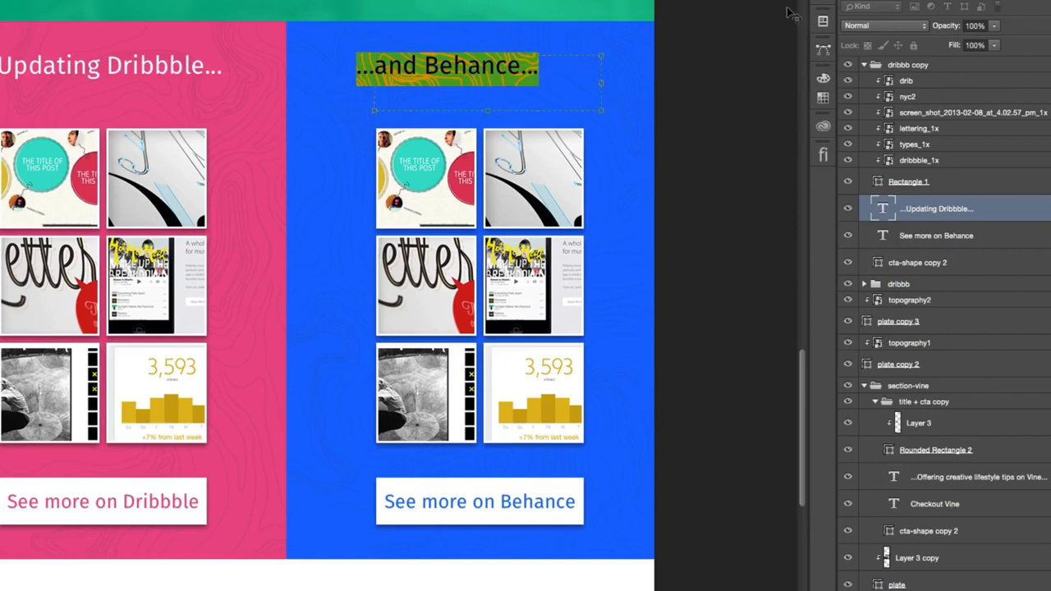
pyautogui.click(817, 4)
pyautogui.click(728, 0)
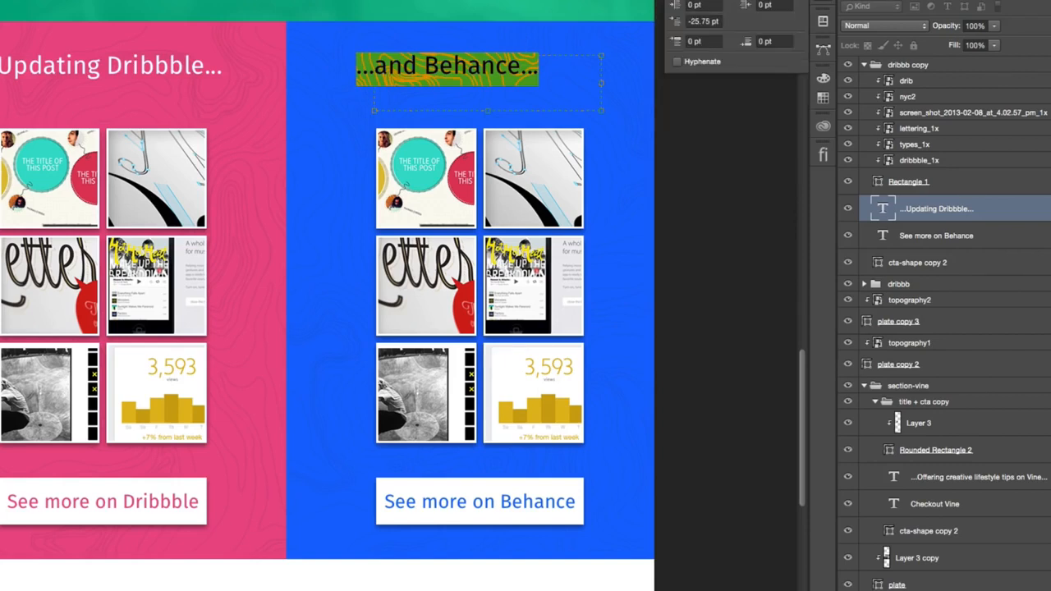
pyautogui.click(692, 1)
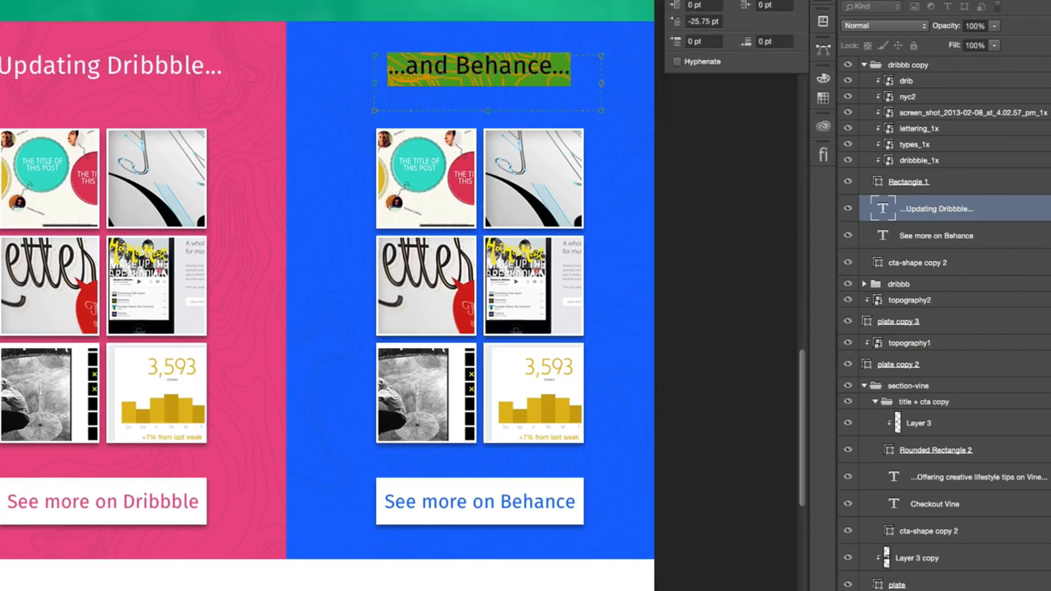
pyautogui.press('super+Return')
pyautogui.click(823, 3)
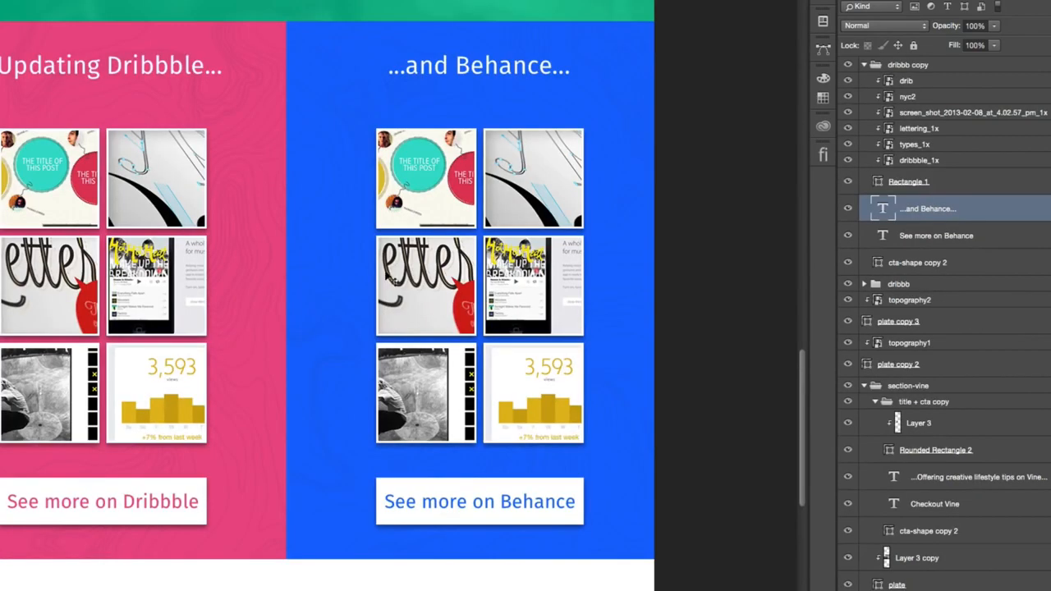
# - Review the page's sections from the about area through YouTube, mentoring and articles to the Dribbble and Behance blocks
pyautogui.hscroll(-3, 394, 156)
pyautogui.scroll(5, 393, 152)
pyautogui.scroll(-6, 414, 167)
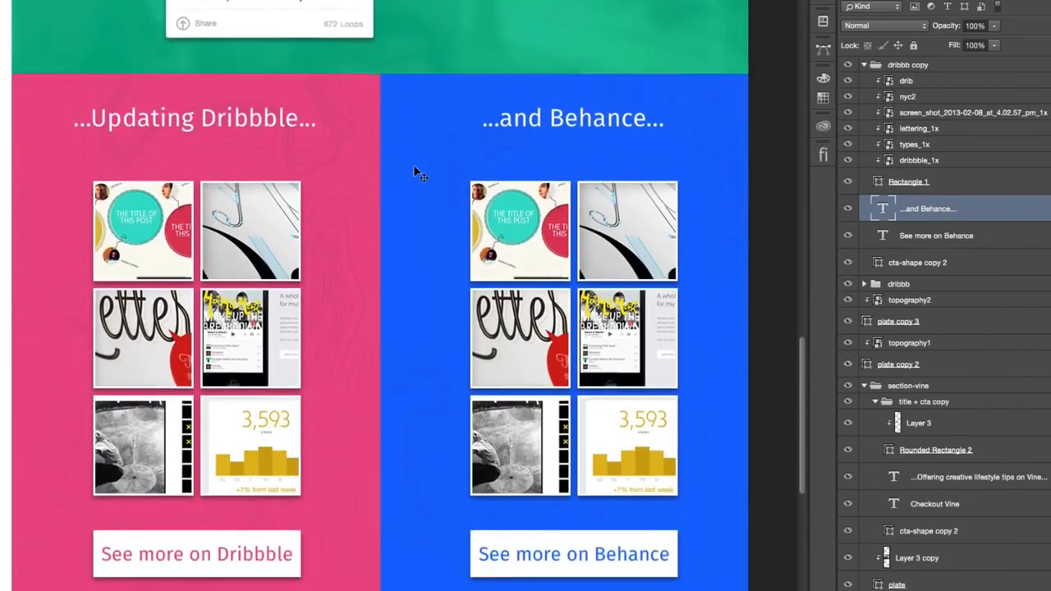
pyautogui.hscroll(1, 430, 163)
pyautogui.scroll(20, 429, 164)
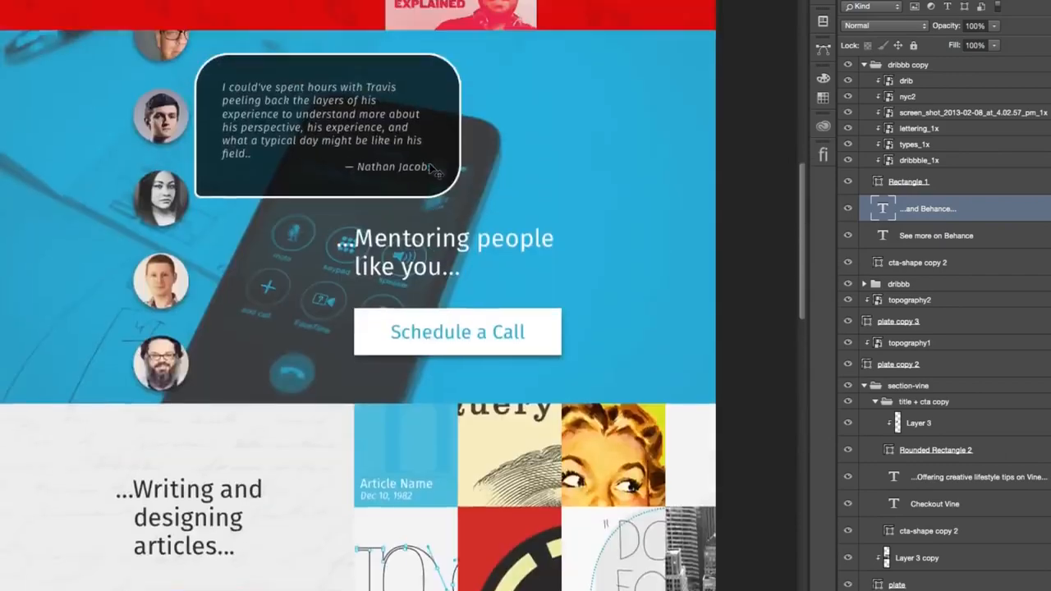
pyautogui.scroll(-3, 429, 164)
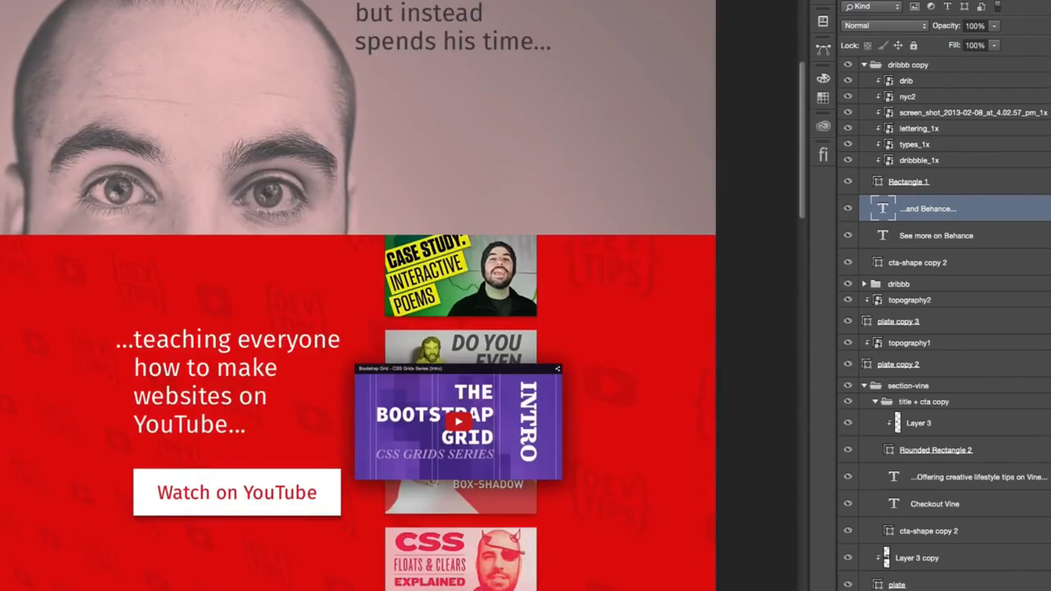
pyautogui.scroll(-20, 398, 164)
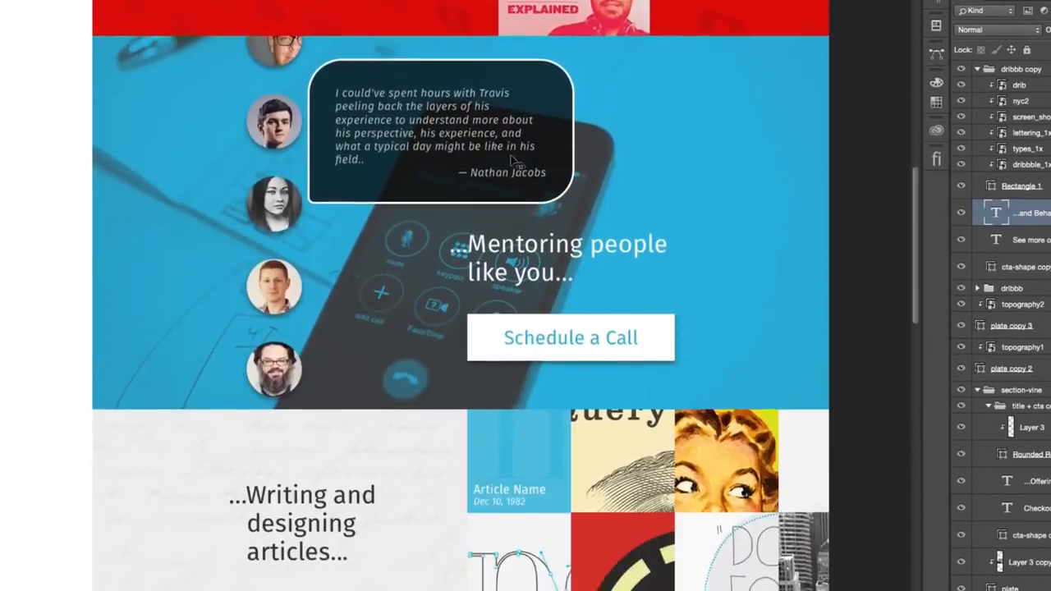
pyautogui.scroll(-15, 510, 156)
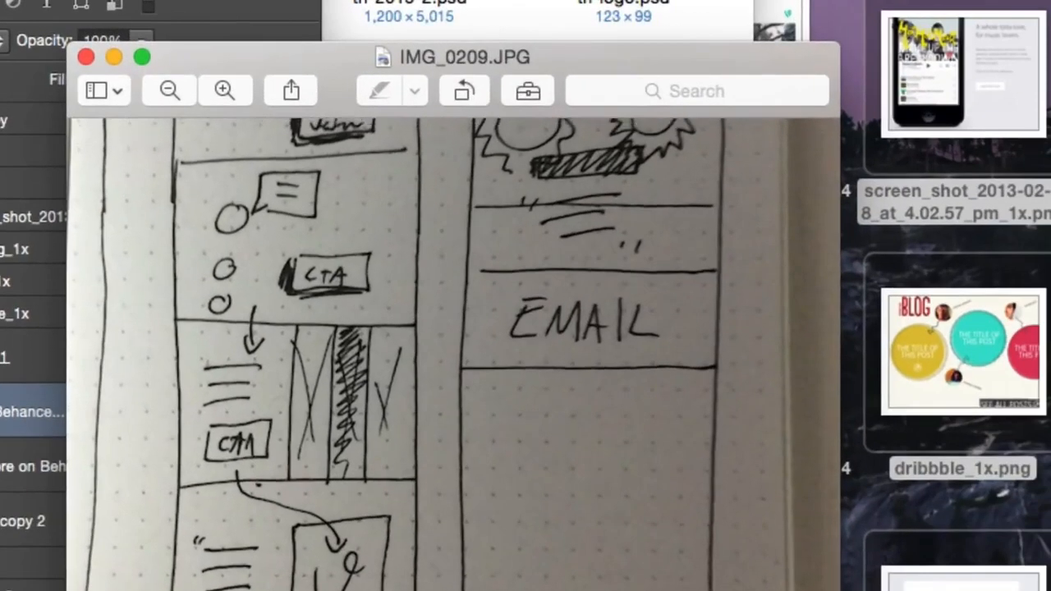
pyautogui.scroll(10, 529, 465)
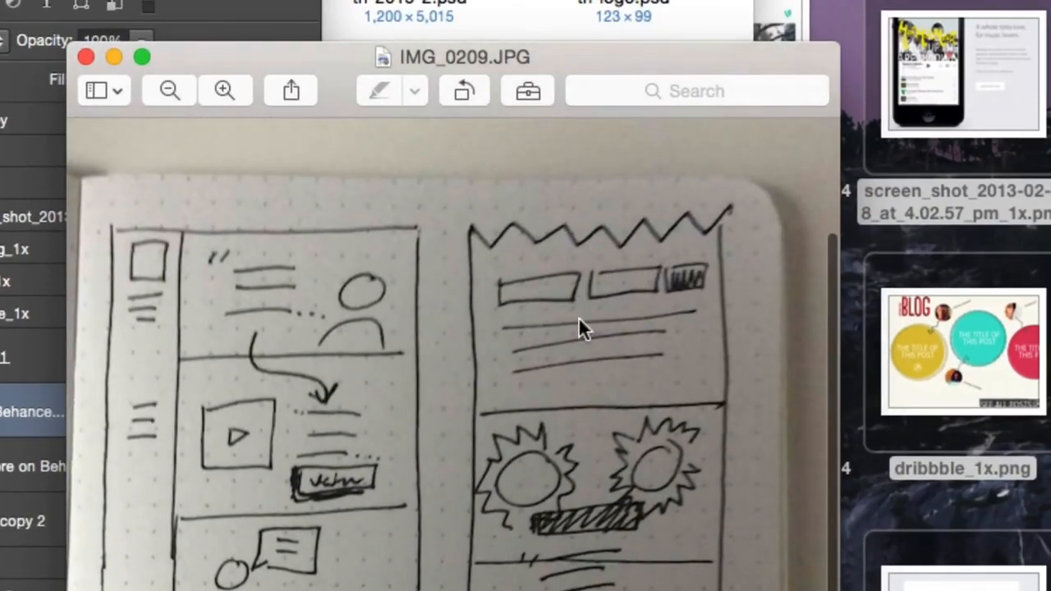
# - Check the layout sketch in IMG_0209.JPG, move its window aside, and return to the mockup to compare the lower page
pyautogui.moveTo(577, 54); pyautogui.dragTo(689, 145)
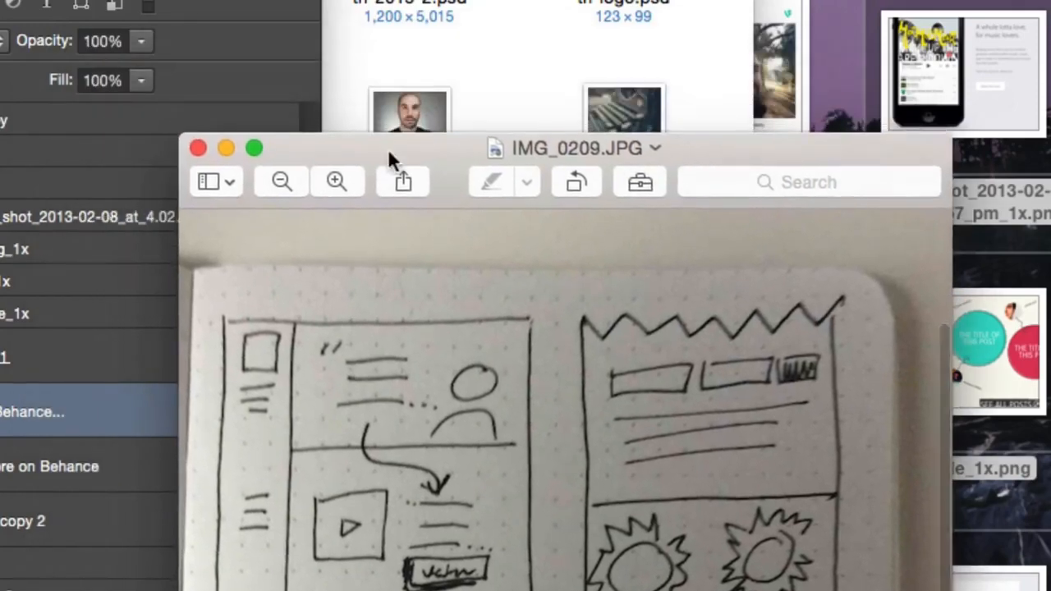
pyautogui.press('super+Tab')
pyautogui.scroll(-4, 491, 259)
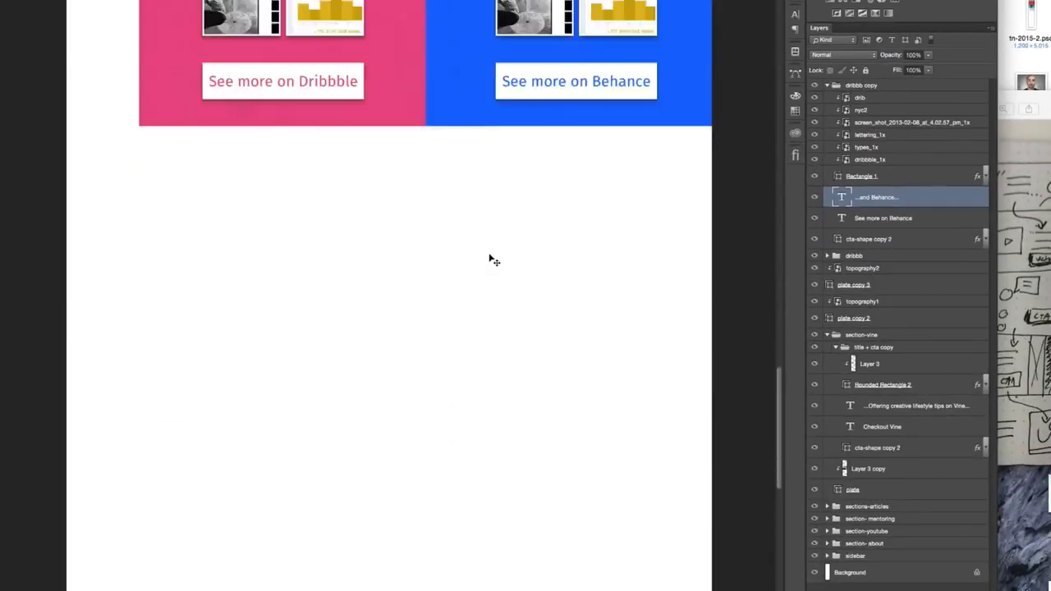
pyautogui.scroll(10, 490, 259)
pyautogui.scroll(-1, 491, 259)
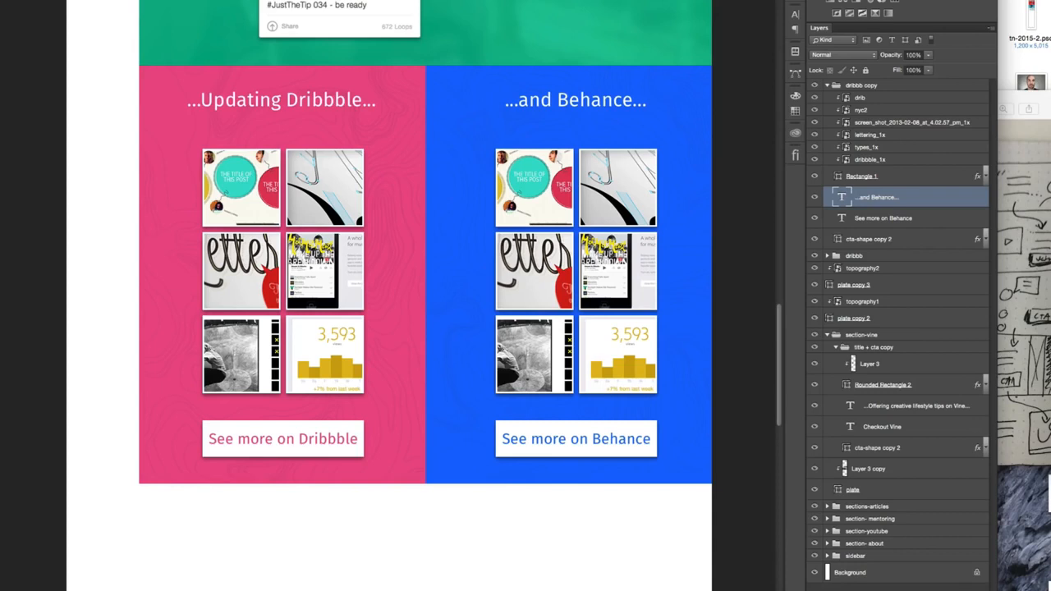
# - Collapse the dribbb copy group and rename it "behance stuff"
pyautogui.click(828, 86)
pyautogui.doubleClick(859, 86)
pyautogui.write('behance')
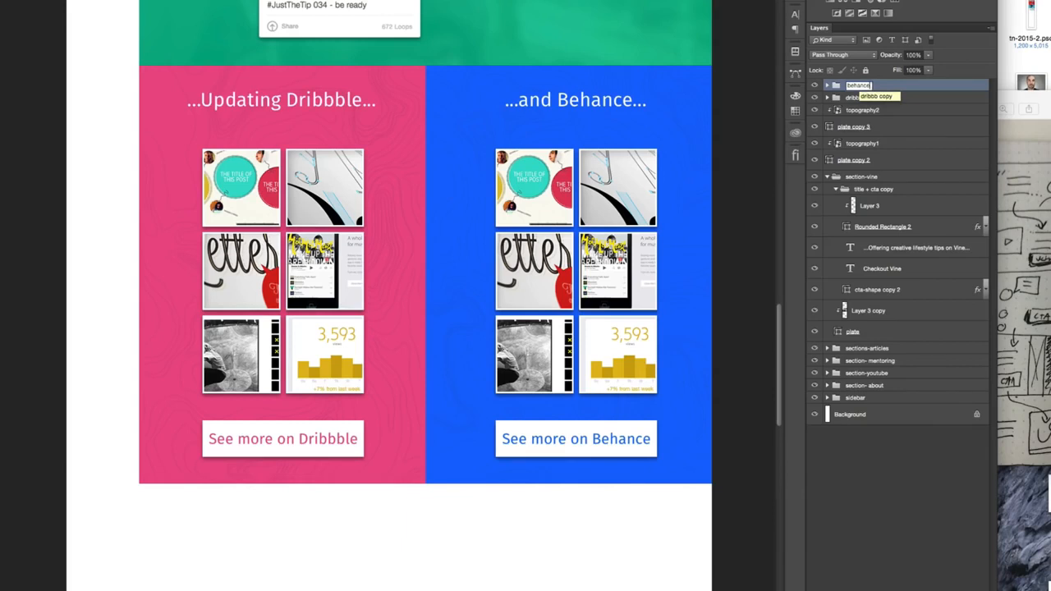
pyautogui.write(' stuff')
pyautogui.press('Return')
# - Collapse section-vine, then group the layers from plate copy 2 up to behance stuff and name the group "section- design"
pyautogui.click(827, 178)
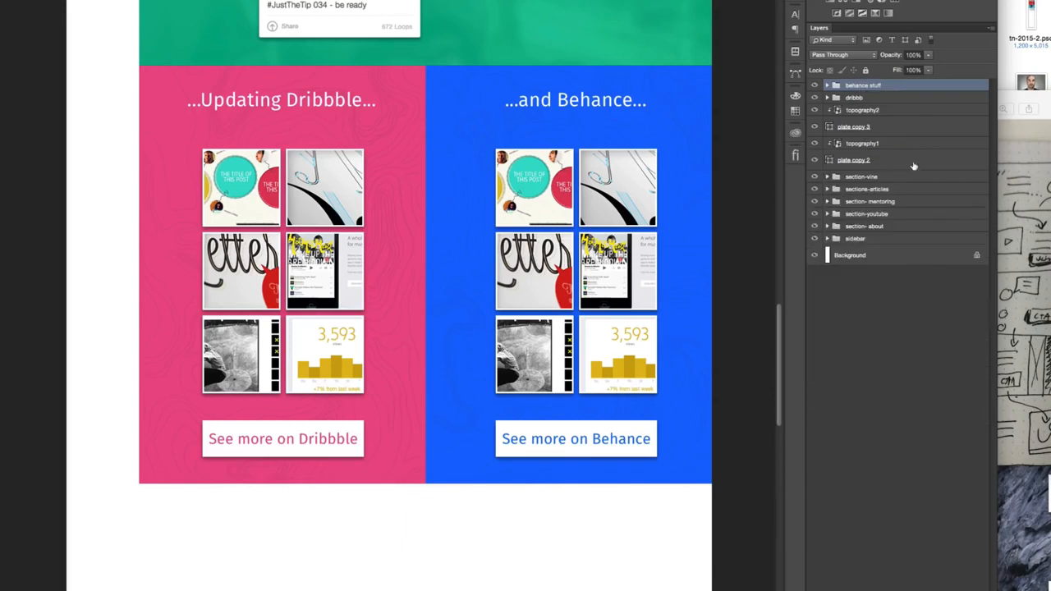
pyautogui.click(909, 163)
pyautogui.keyDown('shift'); pyautogui.click(904, 88); pyautogui.keyUp('shift')
pyautogui.press('super+g')
pyautogui.doubleClick(859, 88)
pyautogui.write('dri')
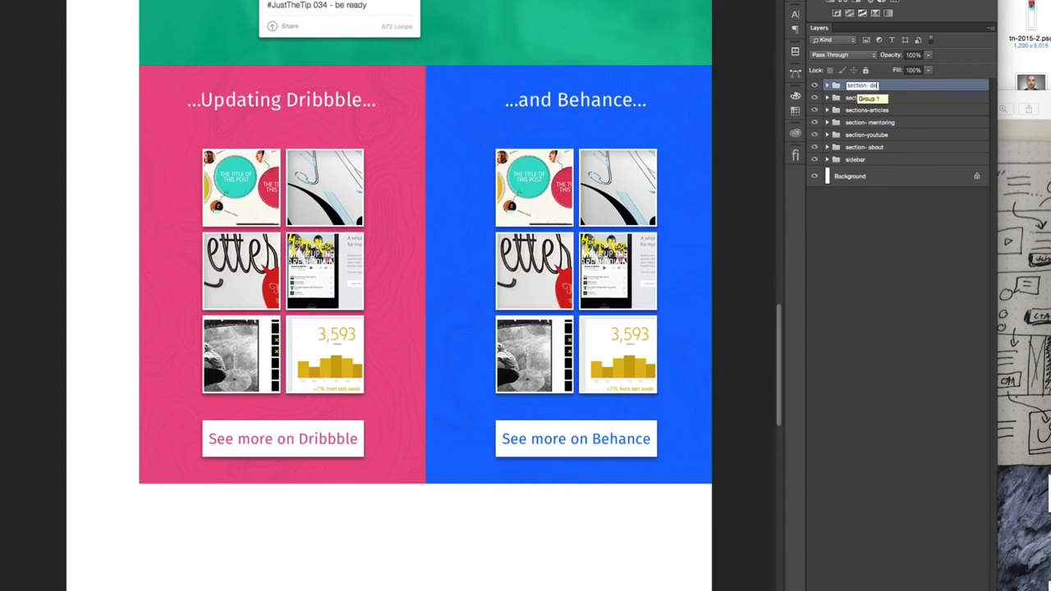
pyautogui.press('Return')
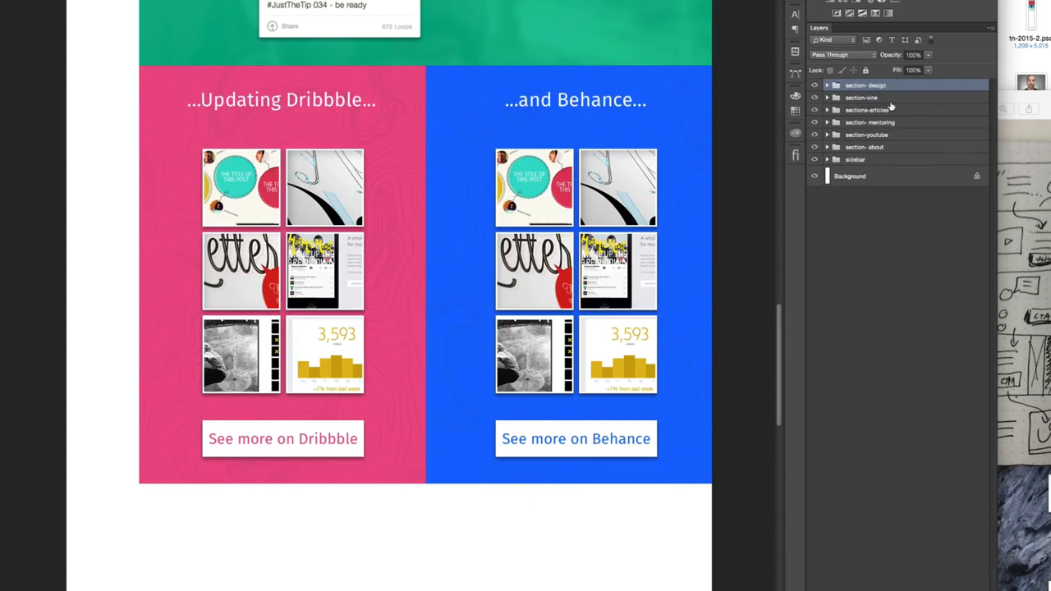
# - Duplicate section-vine's plate, heading text, Checkout Vine text and cta-shape to the top of the layer stack, above section- design
pyautogui.click(843, 99)
pyautogui.click(827, 97)
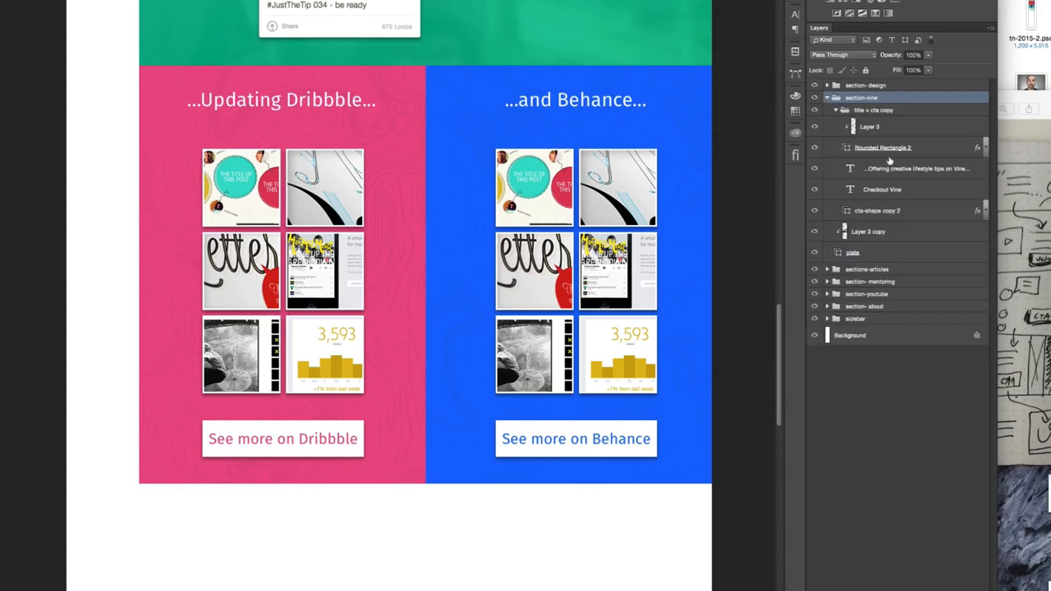
pyautogui.click(900, 254)
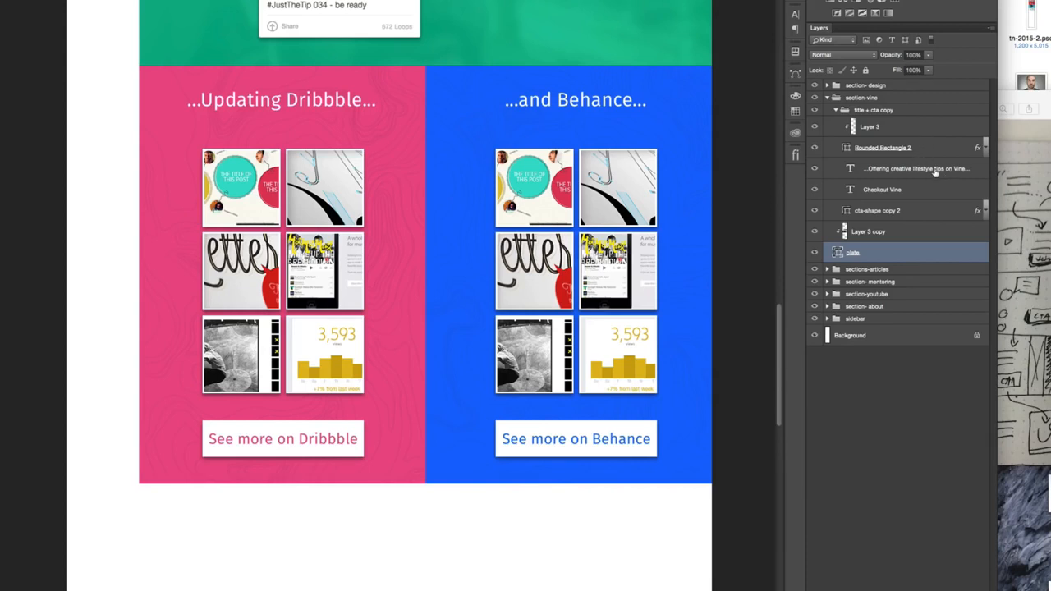
pyautogui.keyDown('super'); pyautogui.click(934, 173); pyautogui.keyUp('super')
pyautogui.keyDown('super'); pyautogui.click(916, 190); pyautogui.keyUp('super')
pyautogui.keyDown('super'); pyautogui.click(913, 215); pyautogui.keyUp('super')
pyautogui.moveTo(900, 169); pyautogui.dragTo(898, 82)
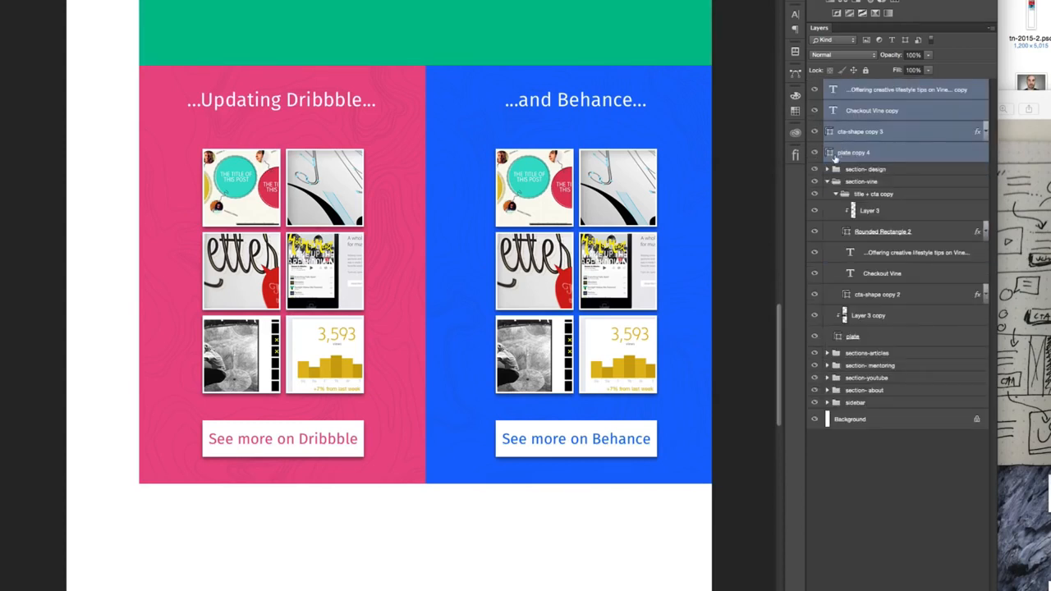
# - Collapse section-vine and move the duplicated green plate, heading and button directly below the Dribbble and Behance sections
pyautogui.click(828, 182)
pyautogui.scroll(-5, 603, 179)
pyautogui.moveTo(581, 119); pyautogui.dragTo(566, 378)
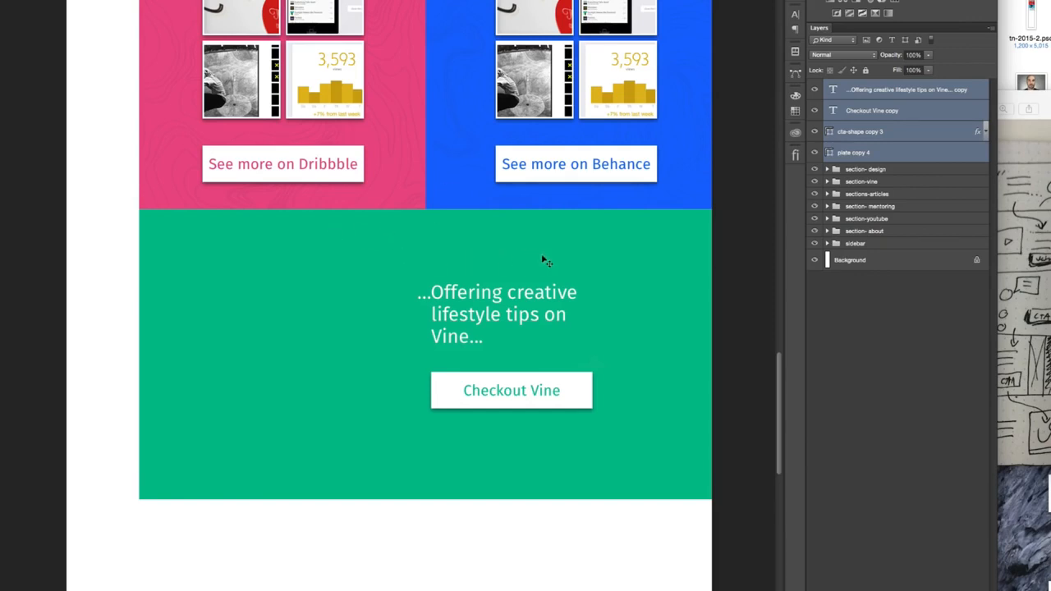
# - Preview the write-for-us typewriter photo in the Assets folder in Finder, place it over the new green section, and stack it directly above plate copy 4
pyautogui.click(1027, 61)
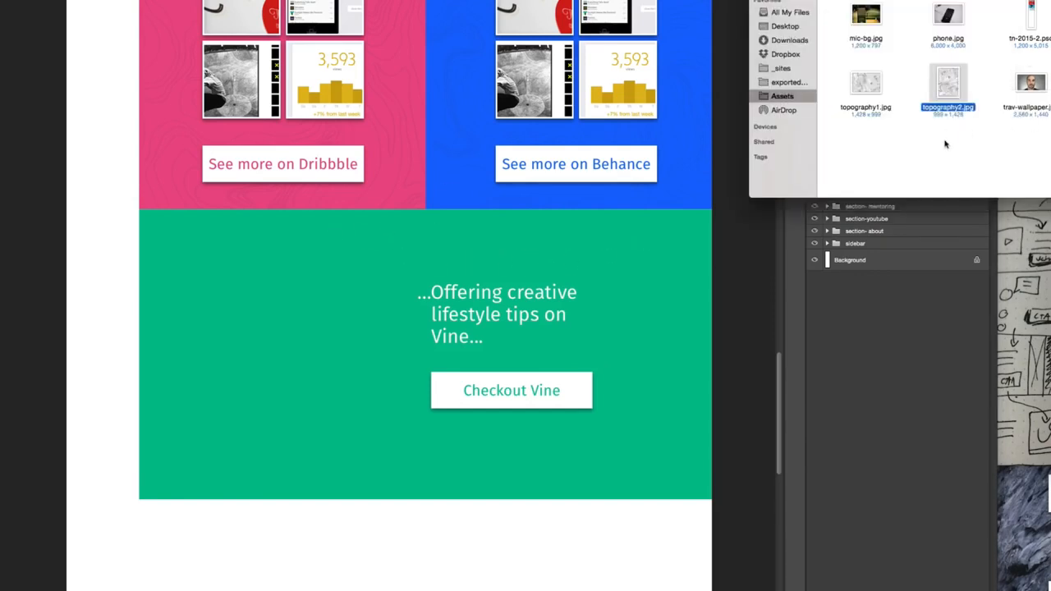
pyautogui.click(945, 145)
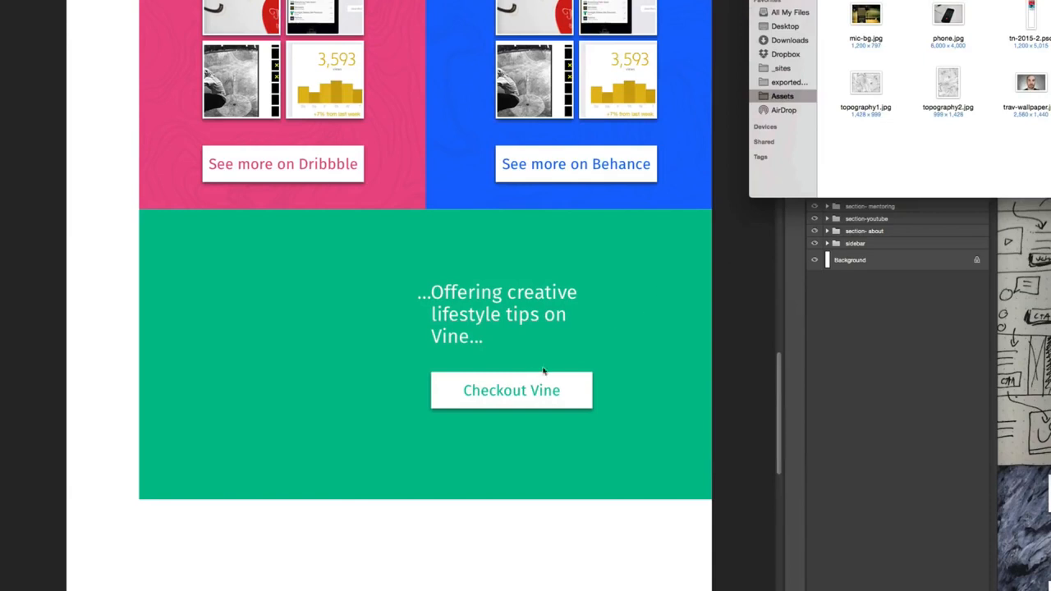
pyautogui.click(542, 371)
pyautogui.click(1018, 173)
pyautogui.moveTo(1049, 83); pyautogui.dragTo(579, 464)
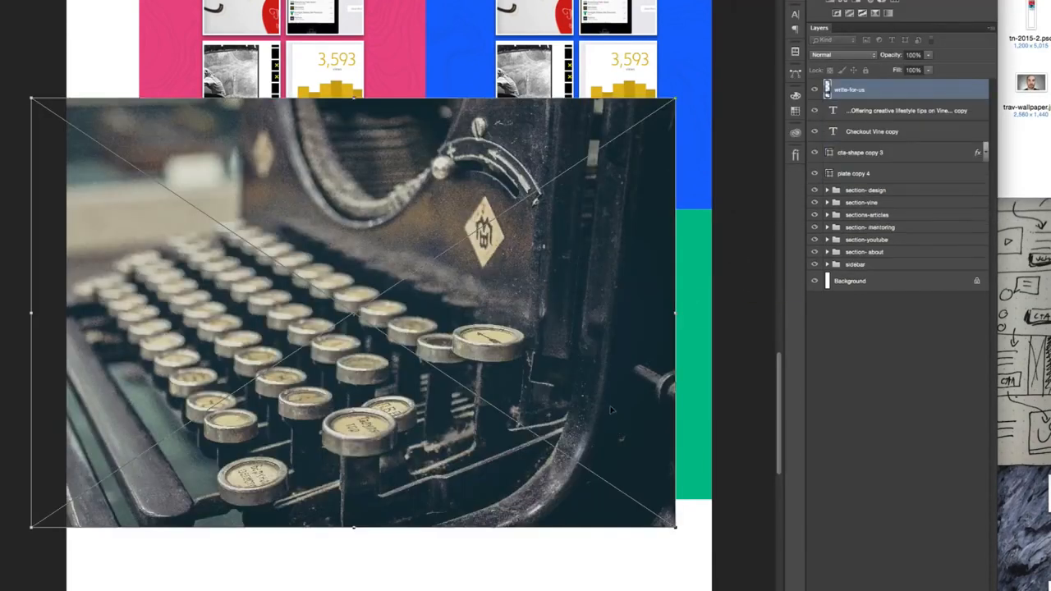
pyautogui.moveTo(543, 369); pyautogui.dragTo(608, 423)
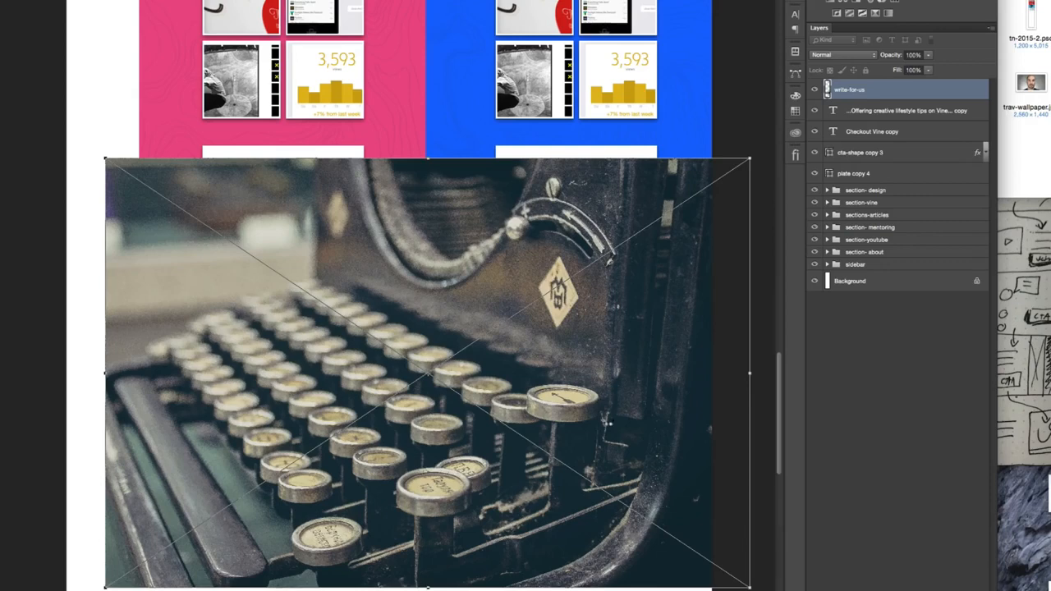
pyautogui.press('Return')
pyautogui.moveTo(955, 92); pyautogui.dragTo(956, 153)
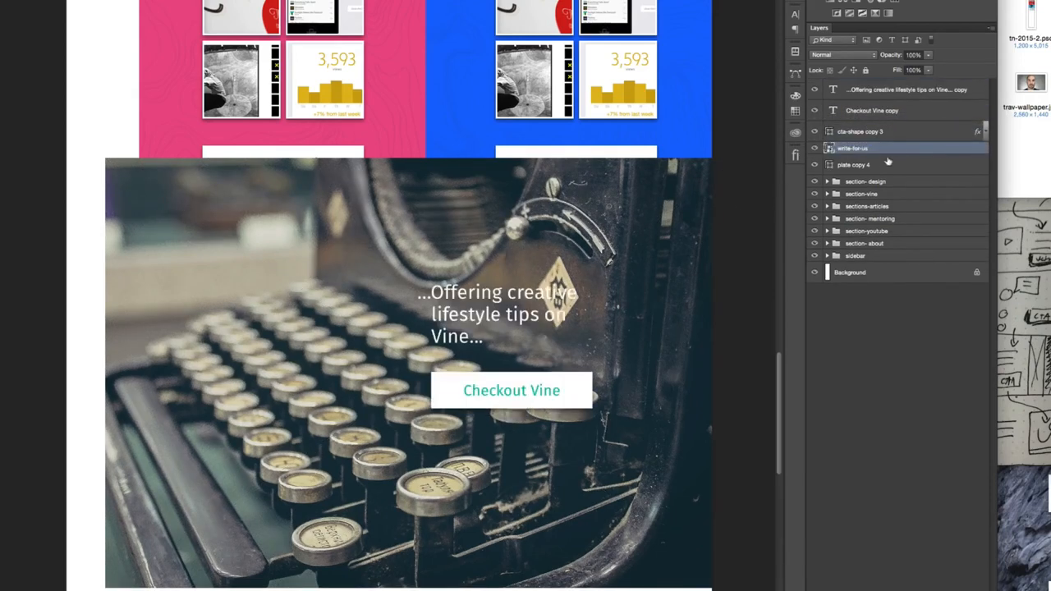
# - Clip the write-for-us photo to plate copy 4 and shift it slightly down within the plate
pyautogui.keyDown('alt'); pyautogui.click(890, 153); pyautogui.keyUp('alt')
pyautogui.moveTo(645, 289); pyautogui.dragTo(645, 300)
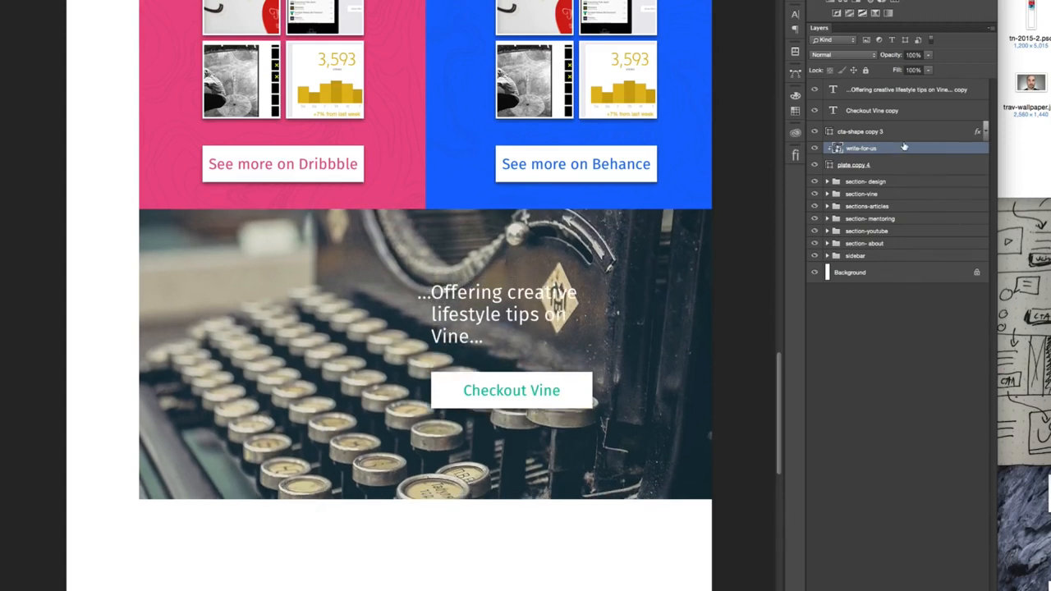
# - Add a gradient map clipped above the write-for-us photo and set its dark stop to yellow f3ce6c
pyautogui.click(887, 14)
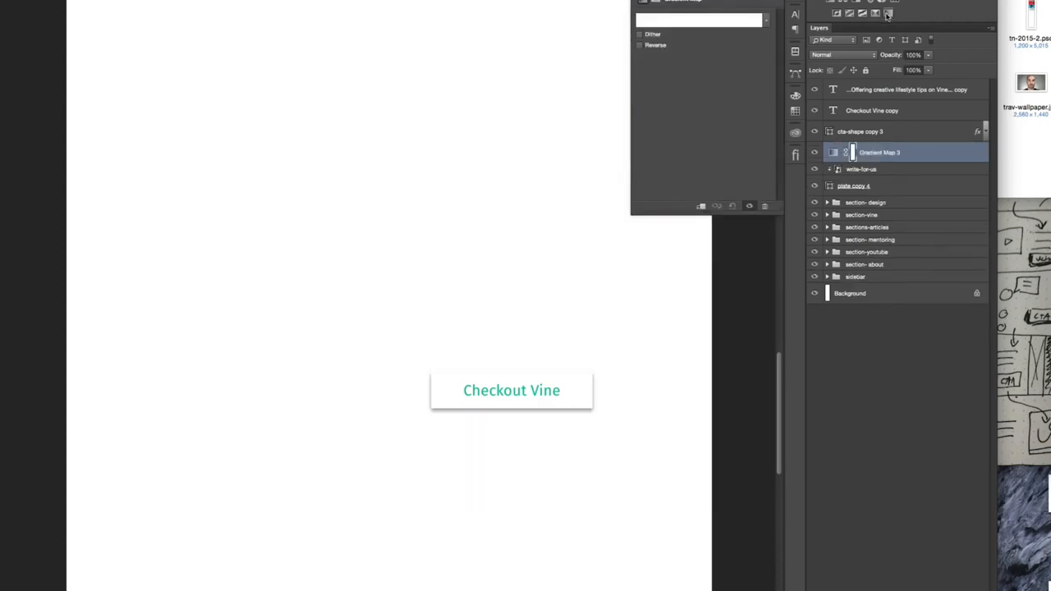
pyautogui.keyDown('alt'); pyautogui.click(893, 160); pyautogui.keyUp('alt')
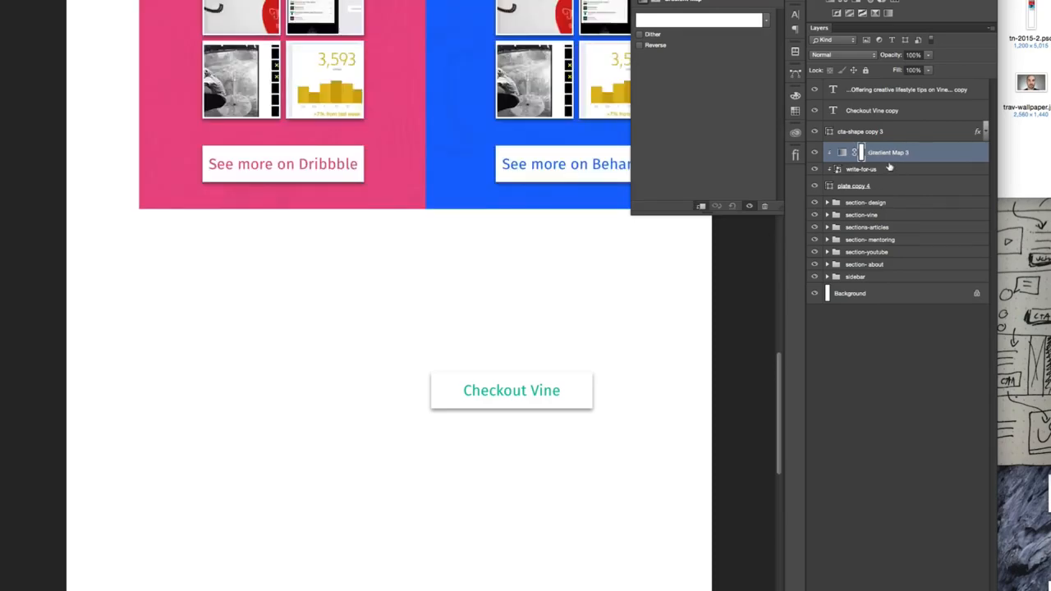
pyautogui.click(664, 22)
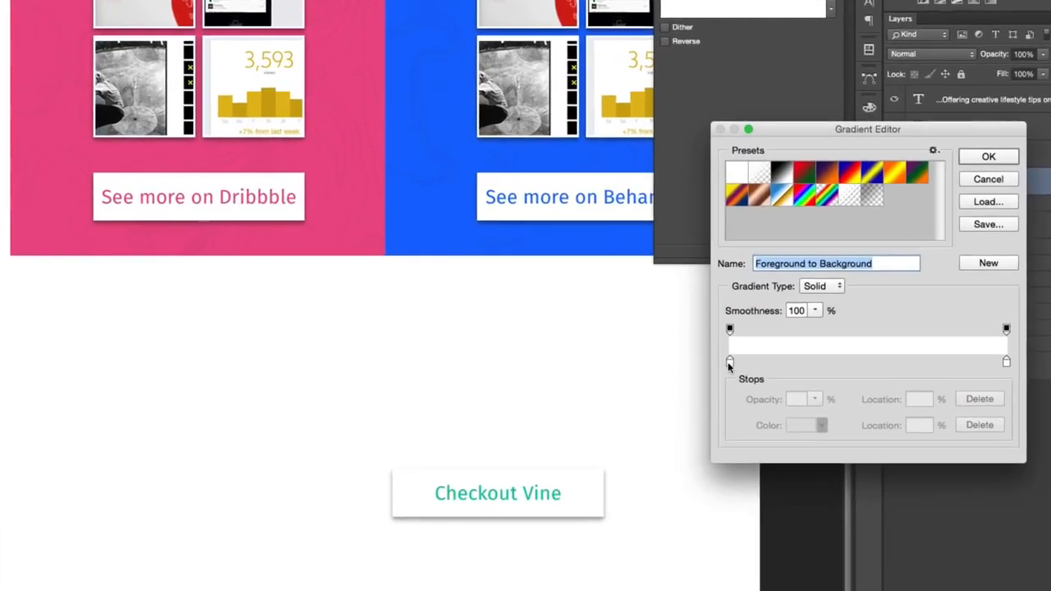
pyautogui.click(688, 290)
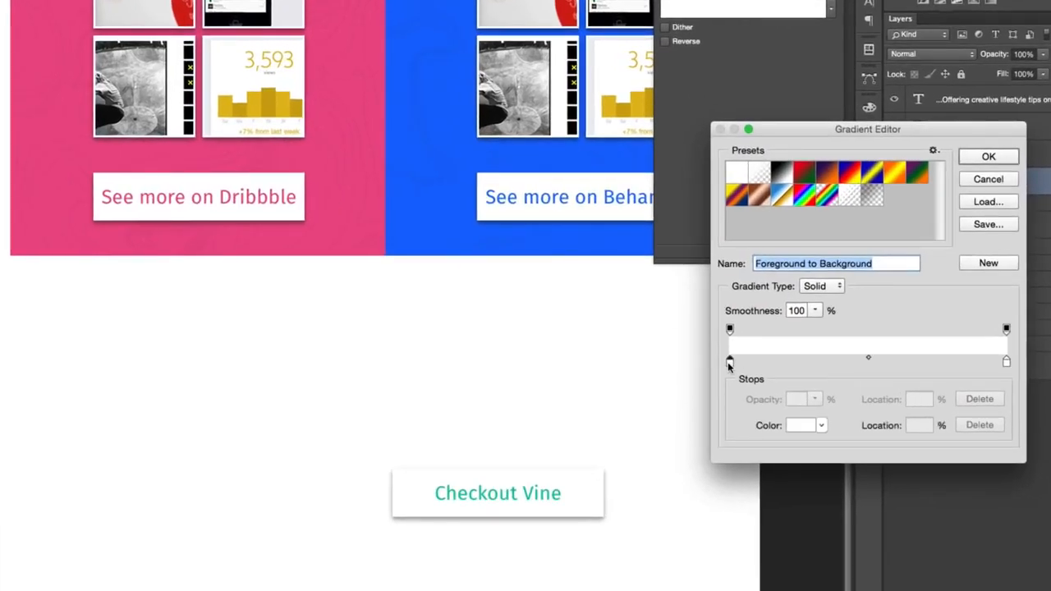
pyautogui.click(795, 425)
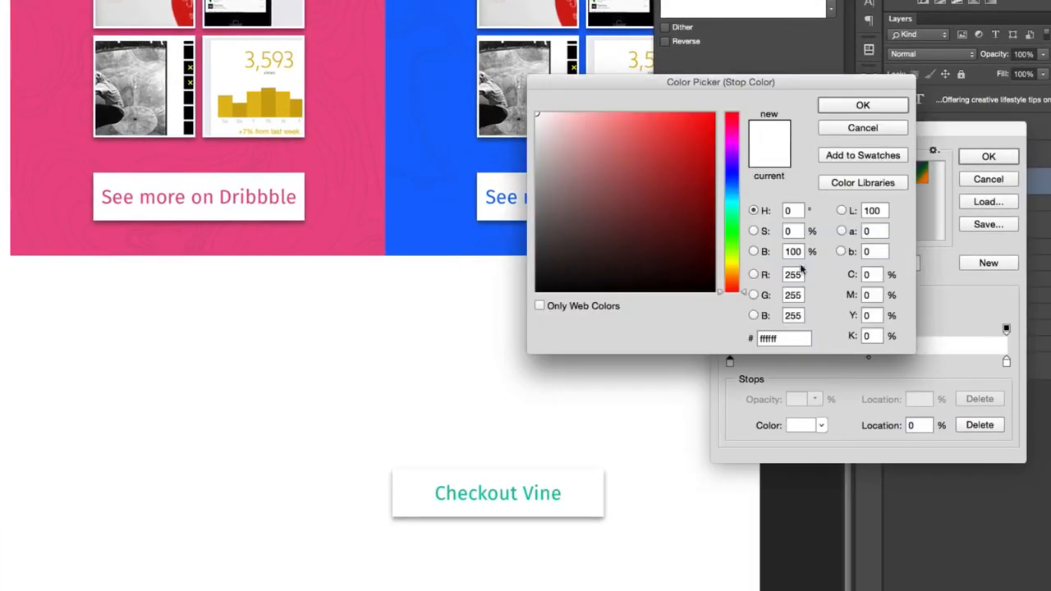
pyautogui.moveTo(735, 259); pyautogui.dragTo(733, 269)
pyautogui.moveTo(635, 148); pyautogui.dragTo(686, 96)
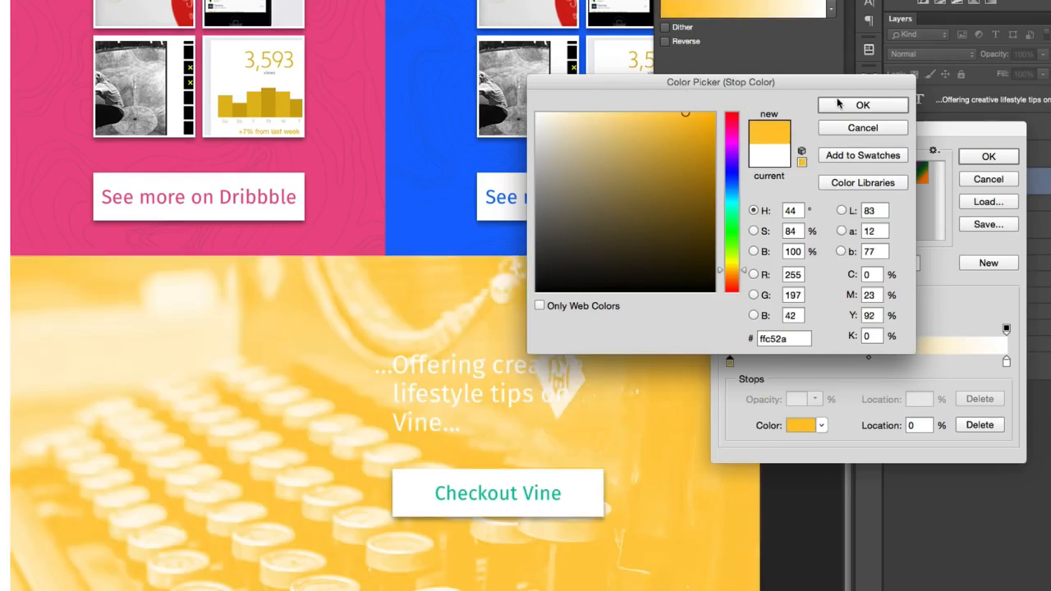
pyautogui.moveTo(642, 134)
pyautogui.mouseDown()
pyautogui.moveTo(629, 112)
pyautogui.moveTo(635, 121)
pyautogui.mouseUp()
pyautogui.click(863, 105)
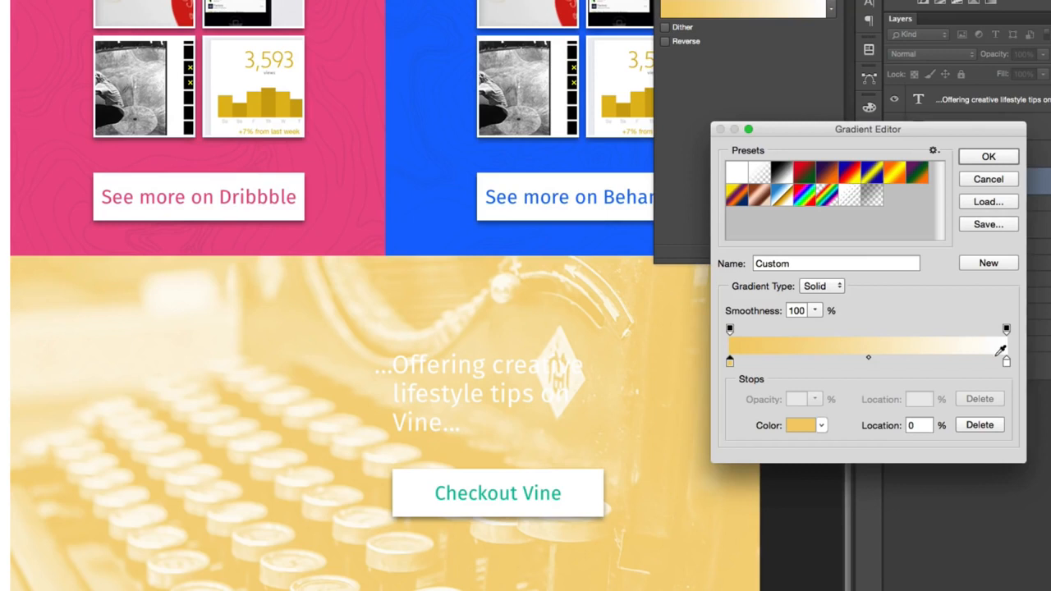
# - Sample a paler yellow for the gradient map's light stop and set its dark stop to cyan 38d3ef
pyautogui.click(1007, 362)
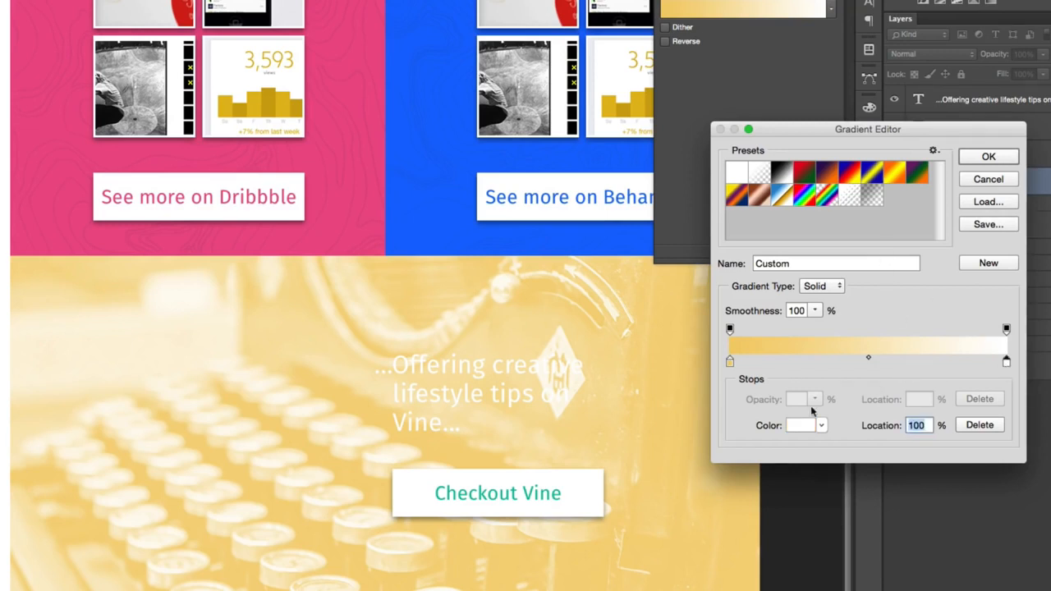
pyautogui.click(939, 339)
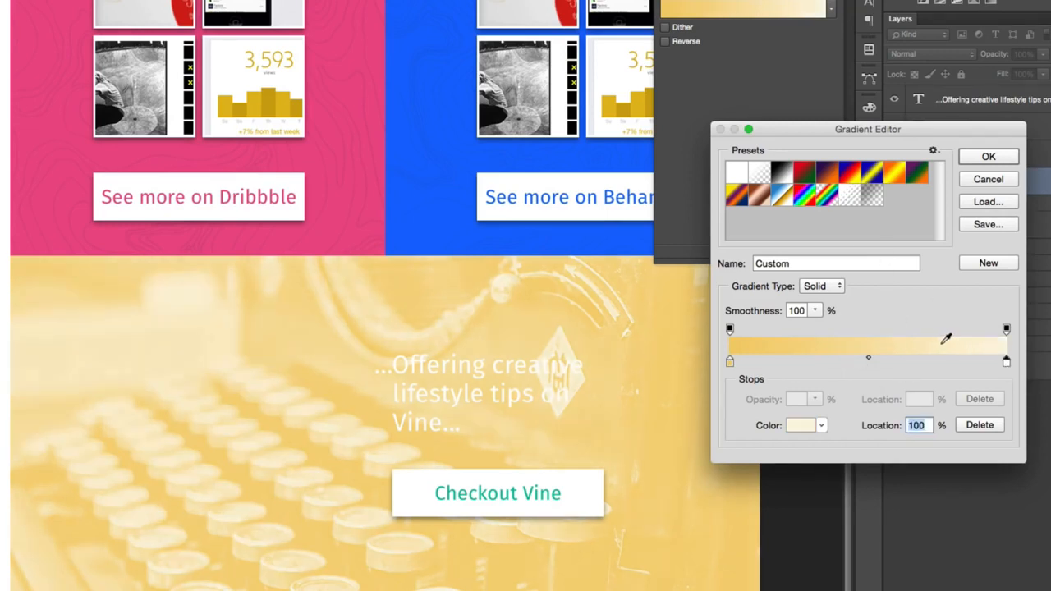
pyautogui.click(729, 362)
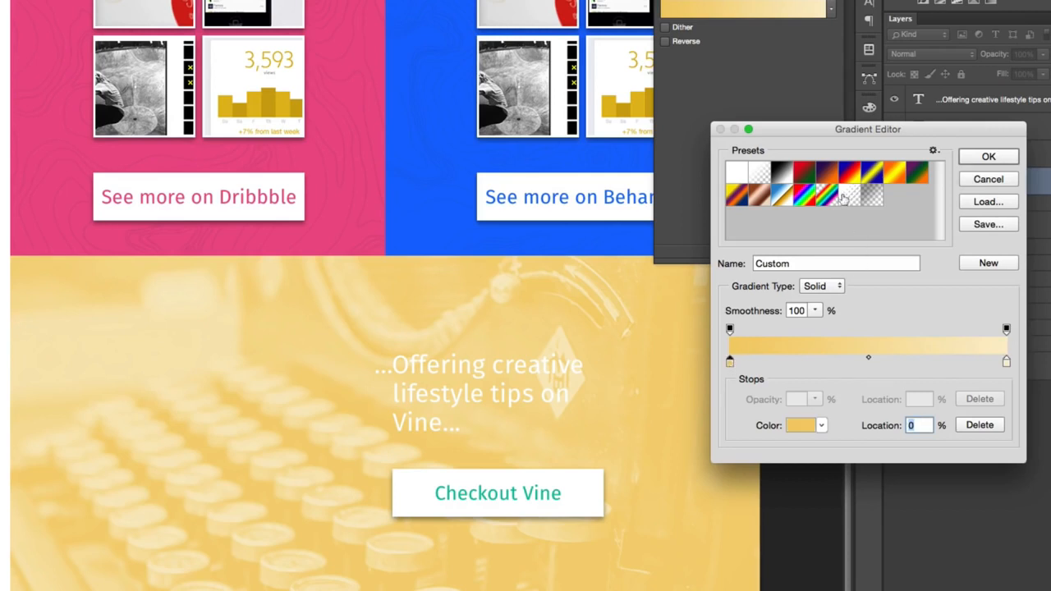
pyautogui.click(801, 426)
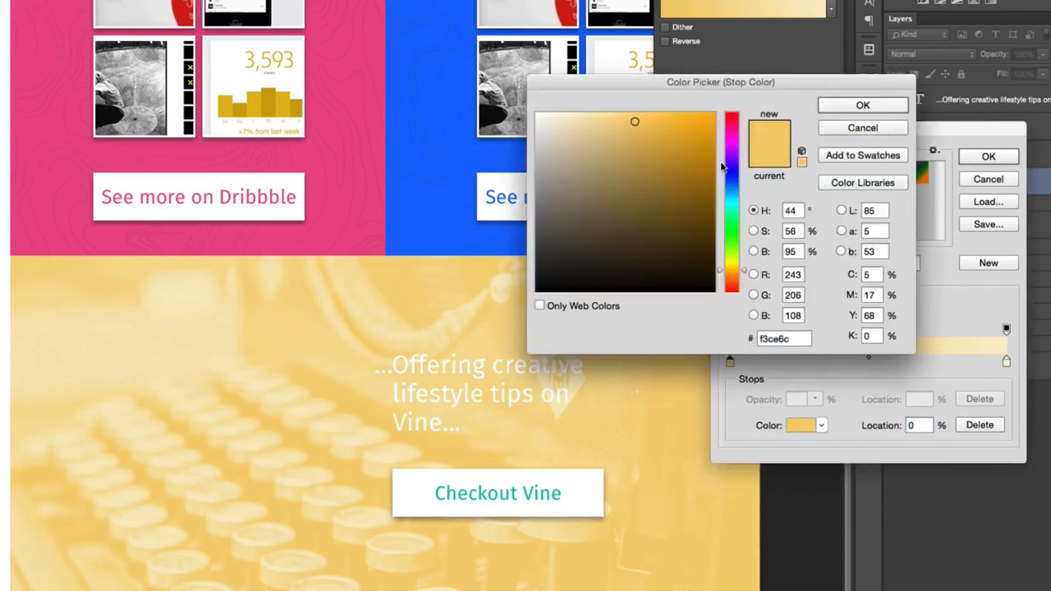
pyautogui.moveTo(682, 121); pyautogui.dragTo(672, 123)
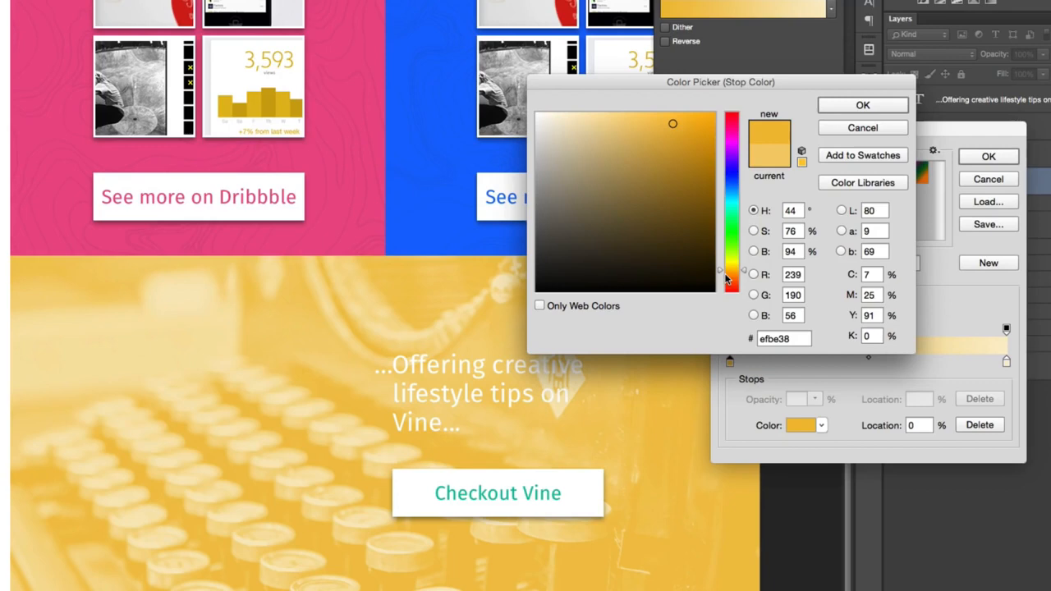
pyautogui.moveTo(729, 272); pyautogui.dragTo(746, 201)
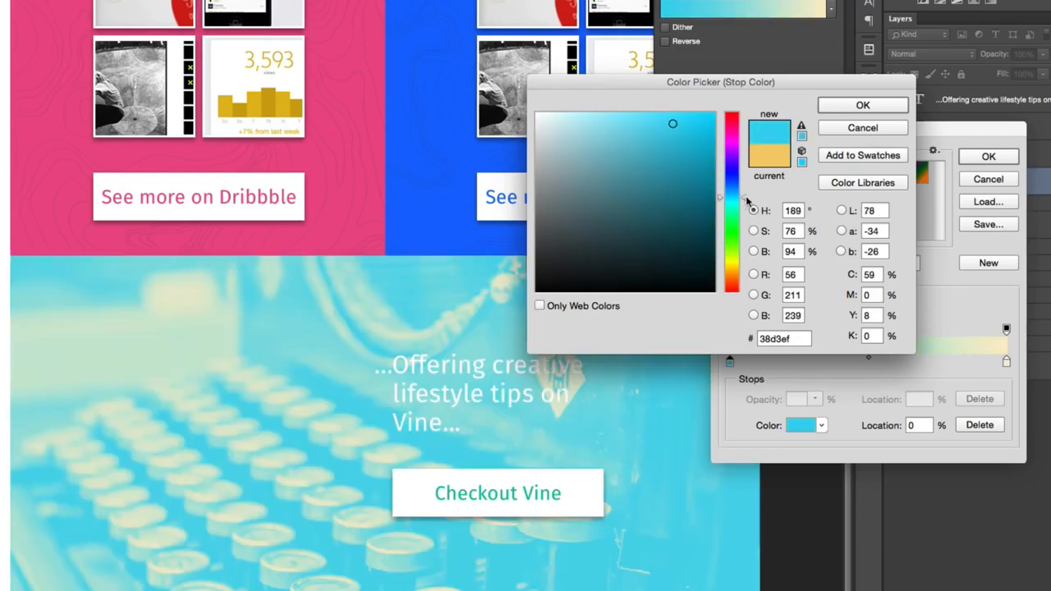
pyautogui.click(864, 106)
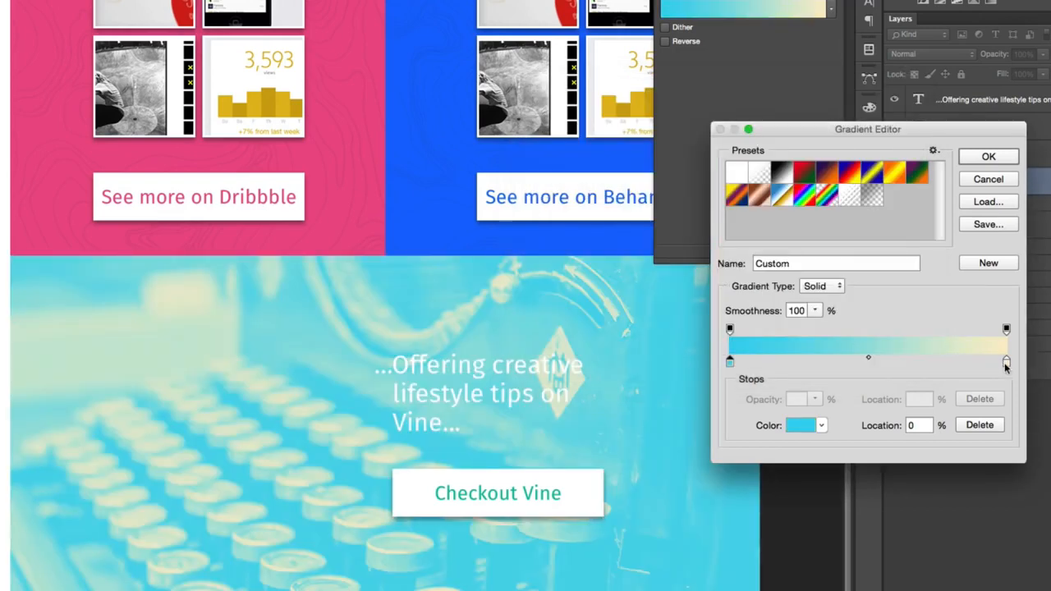
# - Set the gradient map's light stop to pale beige and its dark stop to orange, and apply the gradient
pyautogui.click(1006, 362)
pyautogui.click(803, 424)
pyautogui.click(636, 132)
pyautogui.moveTo(636, 132); pyautogui.dragTo(577, 156)
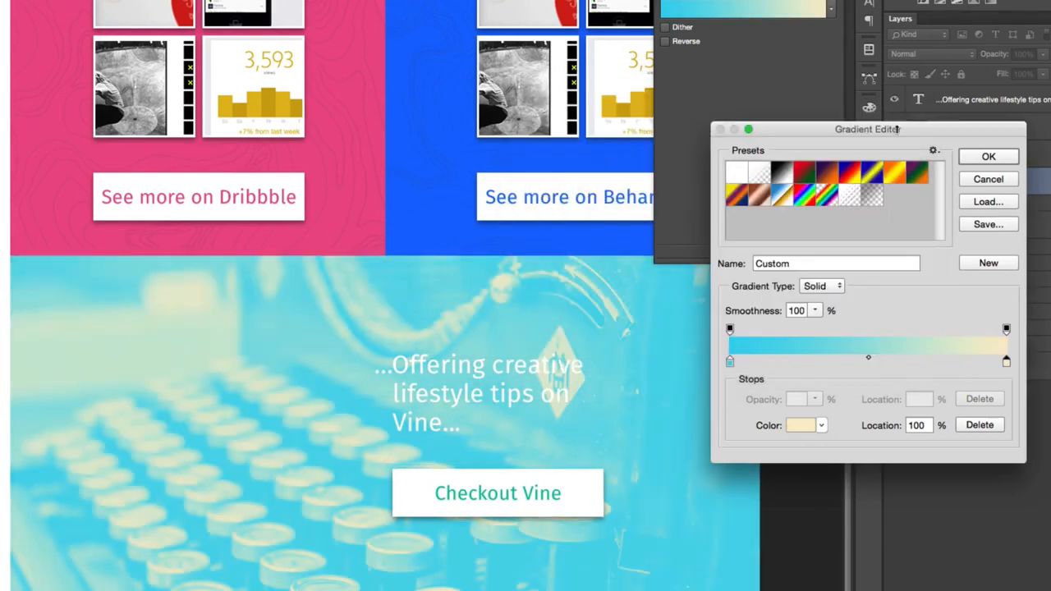
pyautogui.click(888, 125)
pyautogui.click(730, 362)
pyautogui.click(800, 425)
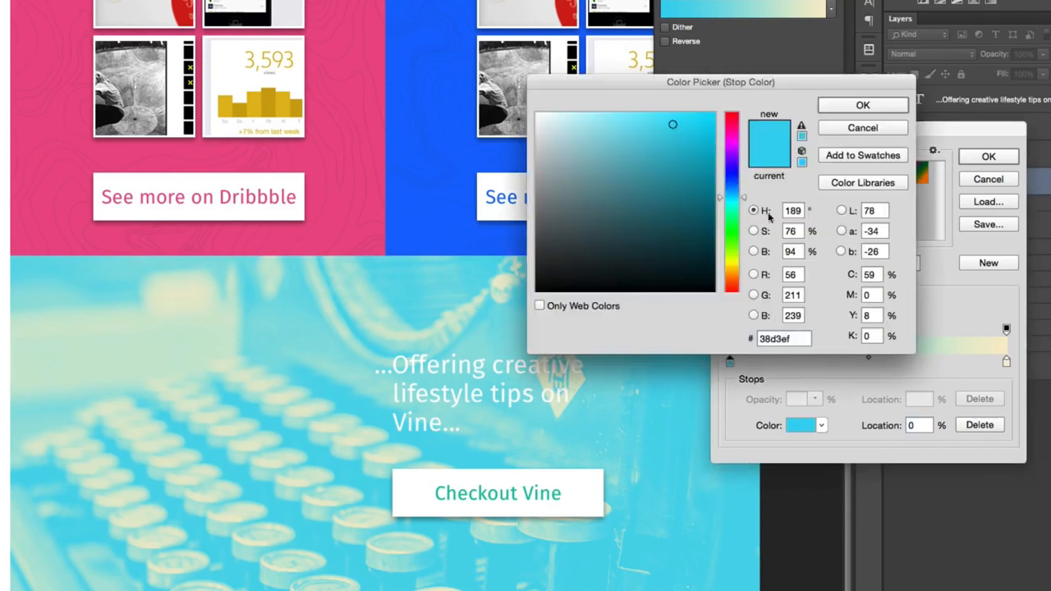
pyautogui.moveTo(731, 197); pyautogui.dragTo(734, 288)
pyautogui.click(862, 105)
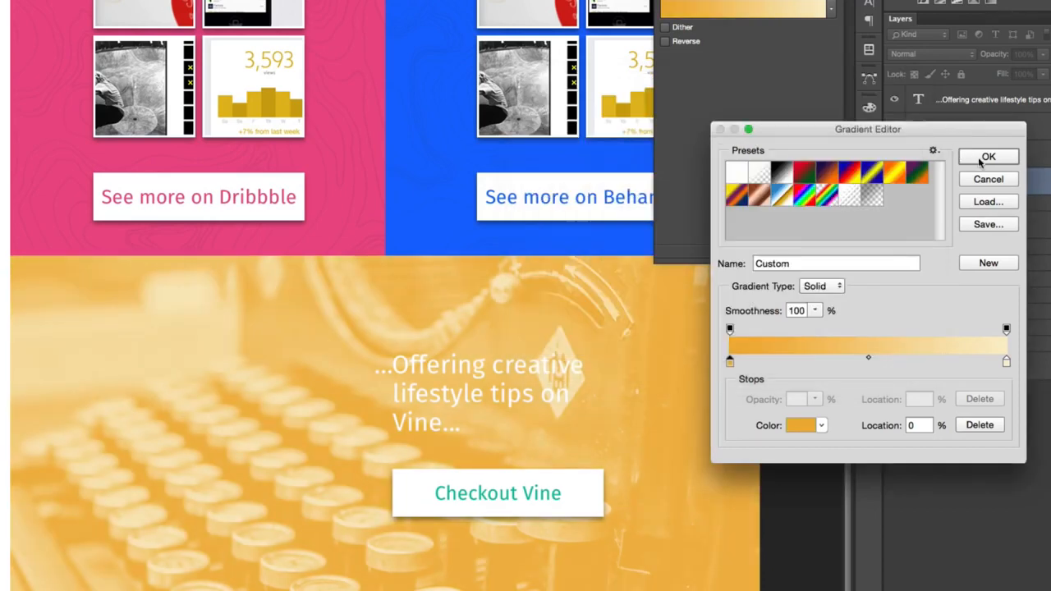
pyautogui.click(988, 156)
pyautogui.click(856, 27)
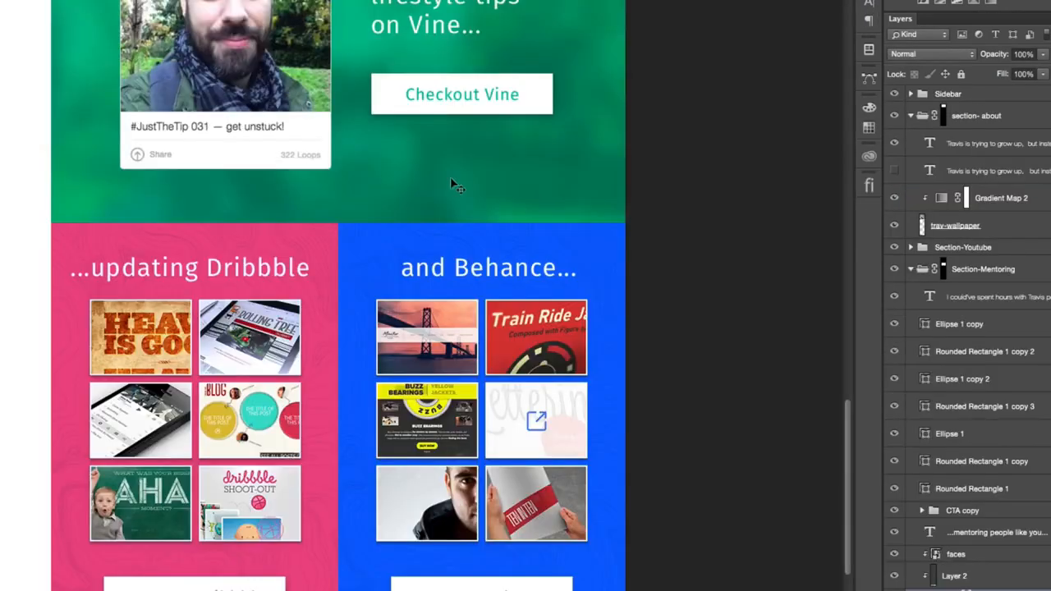
# - Copy the golden gradient map from the other design's email notes section onto the write-for-us photo, replacing Gradient Map 3
pyautogui.scroll(-10, 452, 181)
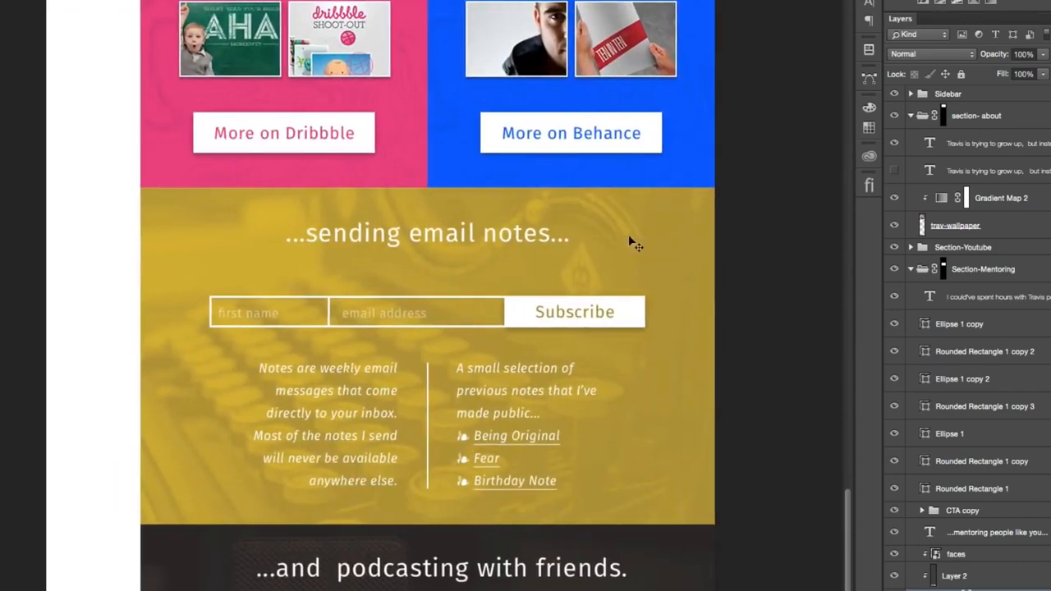
pyautogui.rightClick(611, 242)
pyautogui.click(647, 261)
pyautogui.rightClick(647, 261)
pyautogui.click(649, 262)
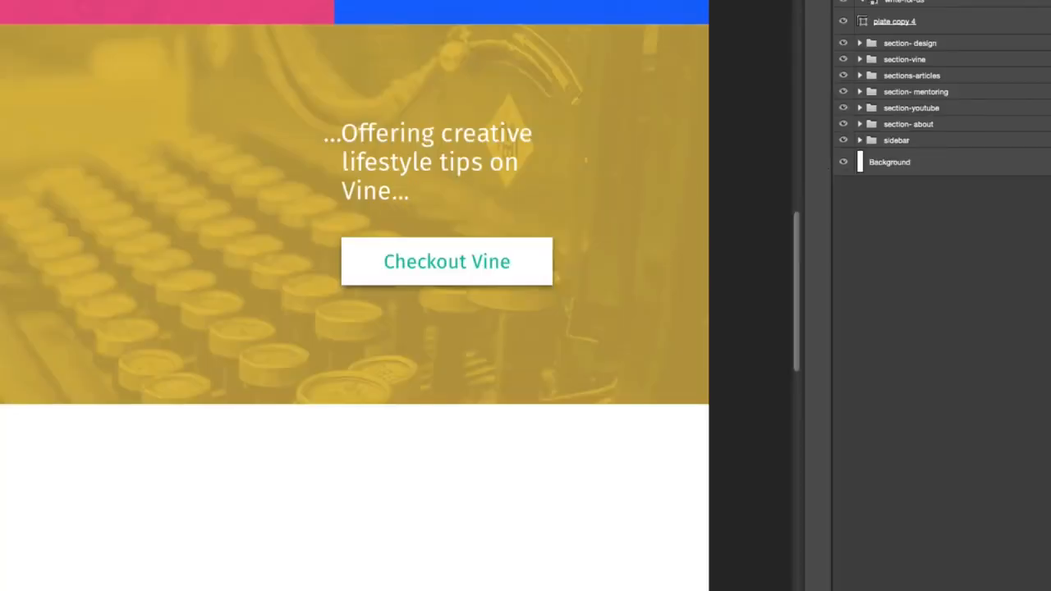
pyautogui.press('Delete')
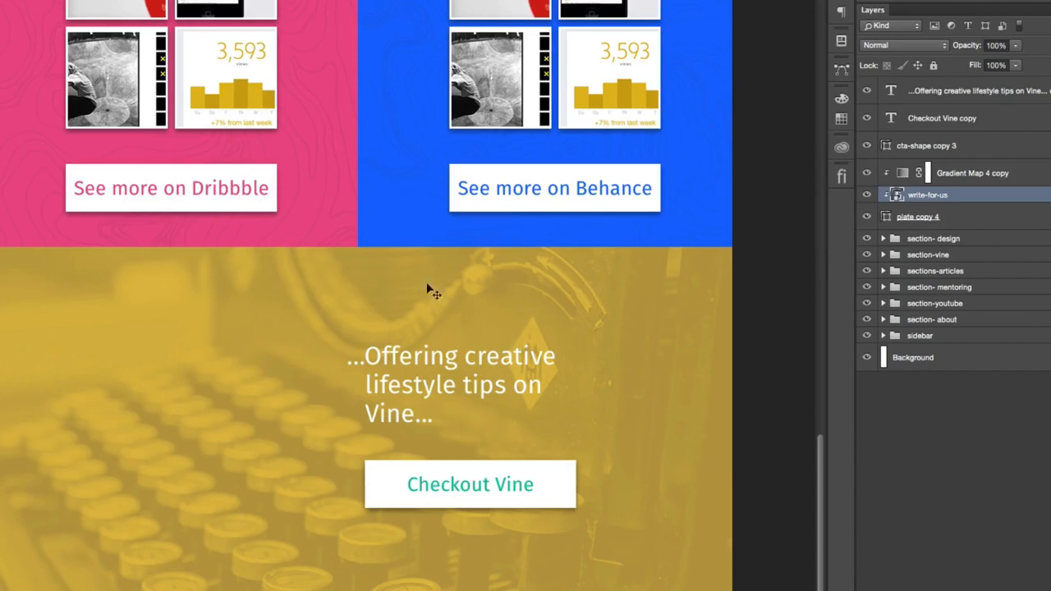
# - Show the guides and change the golden section's heading to "...Sending email notes..."
pyautogui.press('super+;')
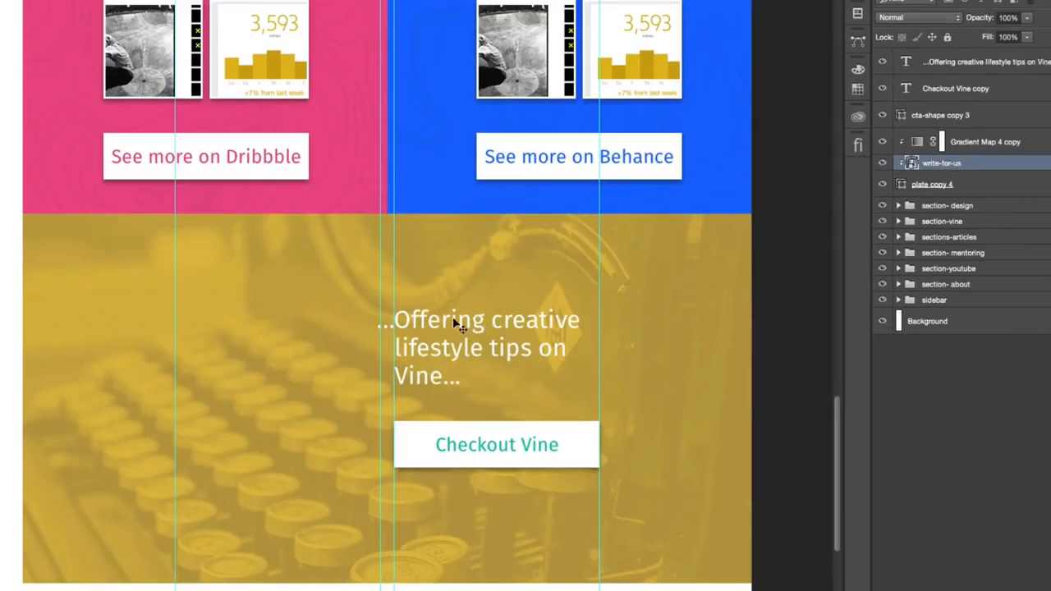
pyautogui.rightClick(454, 323)
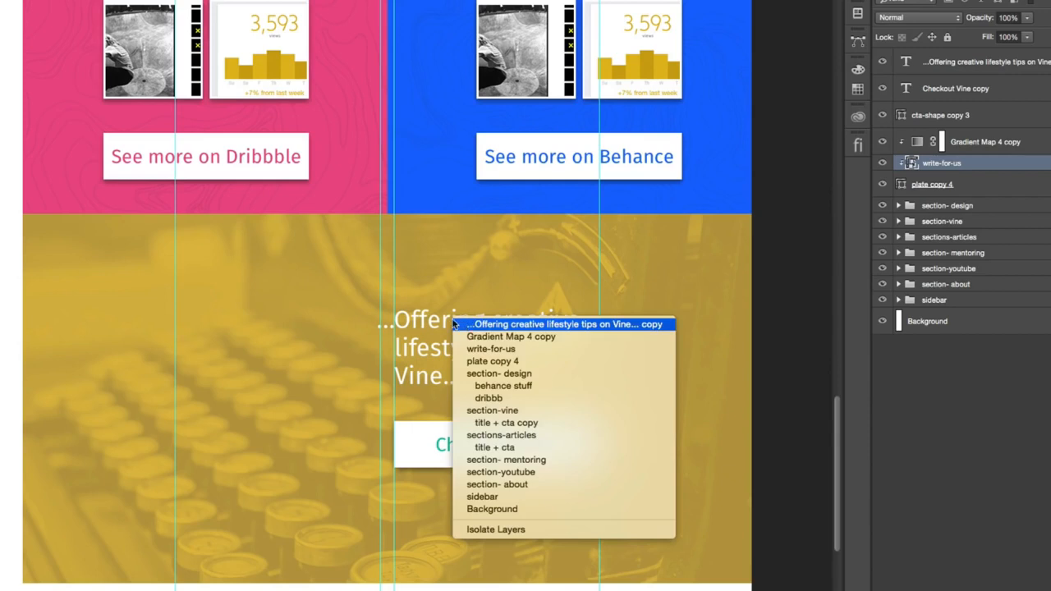
pyautogui.click(482, 327)
pyautogui.moveTo(395, 321); pyautogui.dragTo(429, 374)
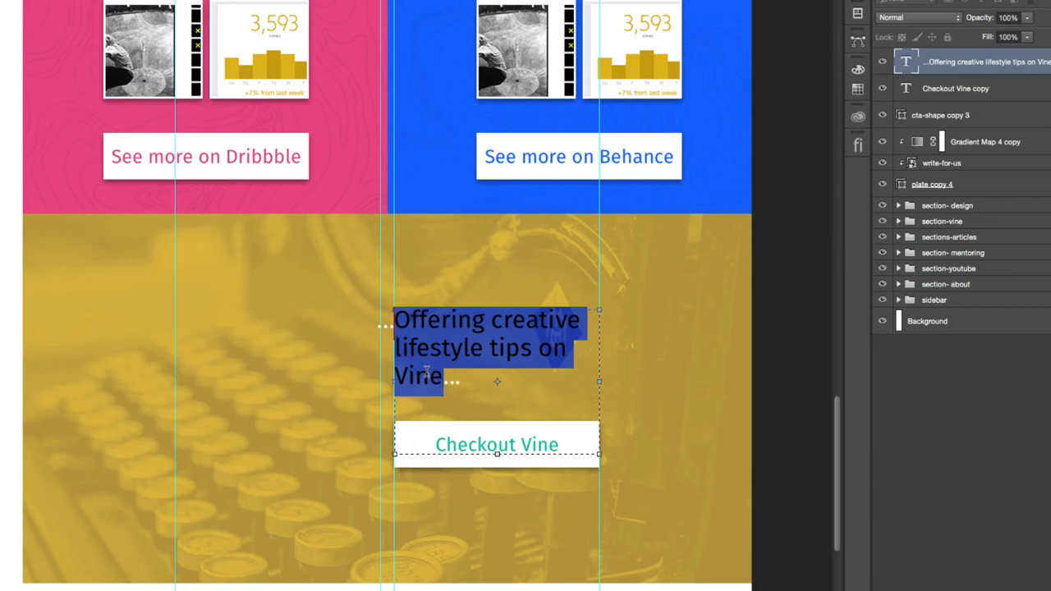
pyautogui.write('S')
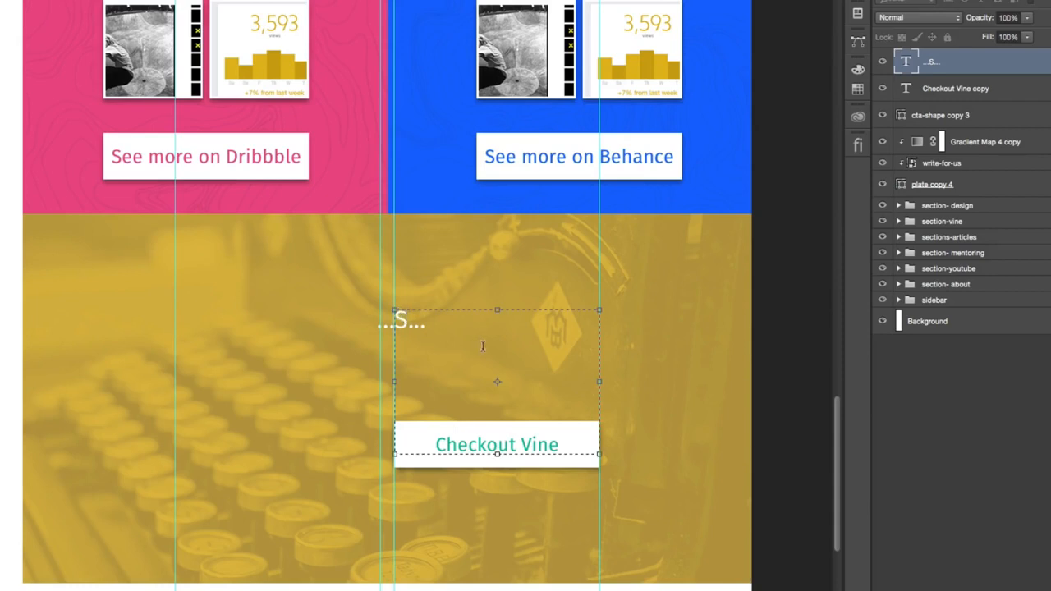
pyautogui.write('en')
pyautogui.write('d')
pyautogui.write('ing email')
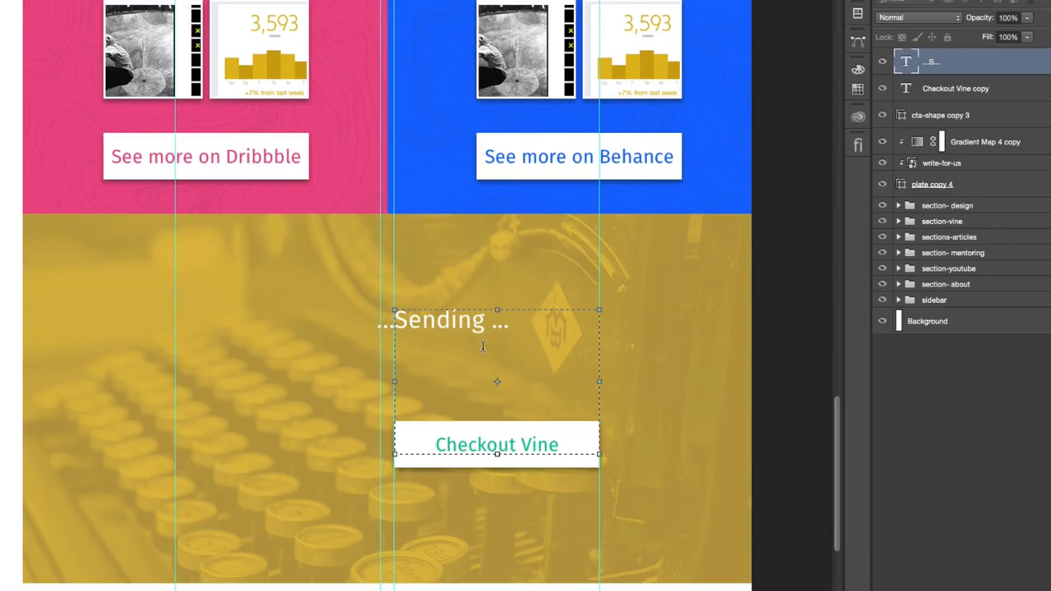
pyautogui.write(' notes')
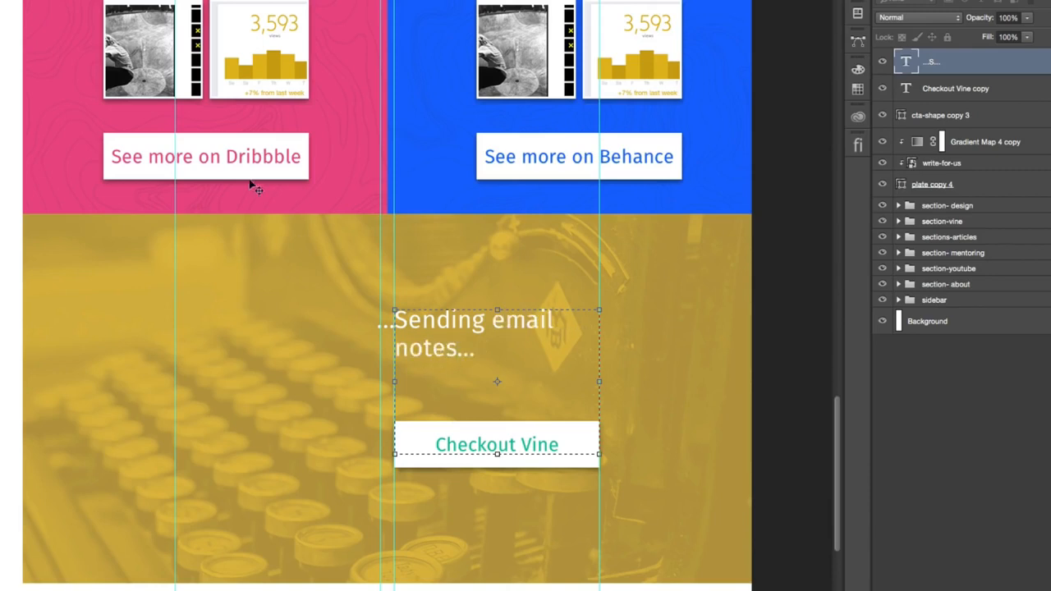
# - Widen the heading's text box to the leftmost guide, center its text and set the first-line indent to 0 pt
pyautogui.moveTo(392, 450); pyautogui.dragTo(171, 436)
pyautogui.hotkey('ctrl', 'a')
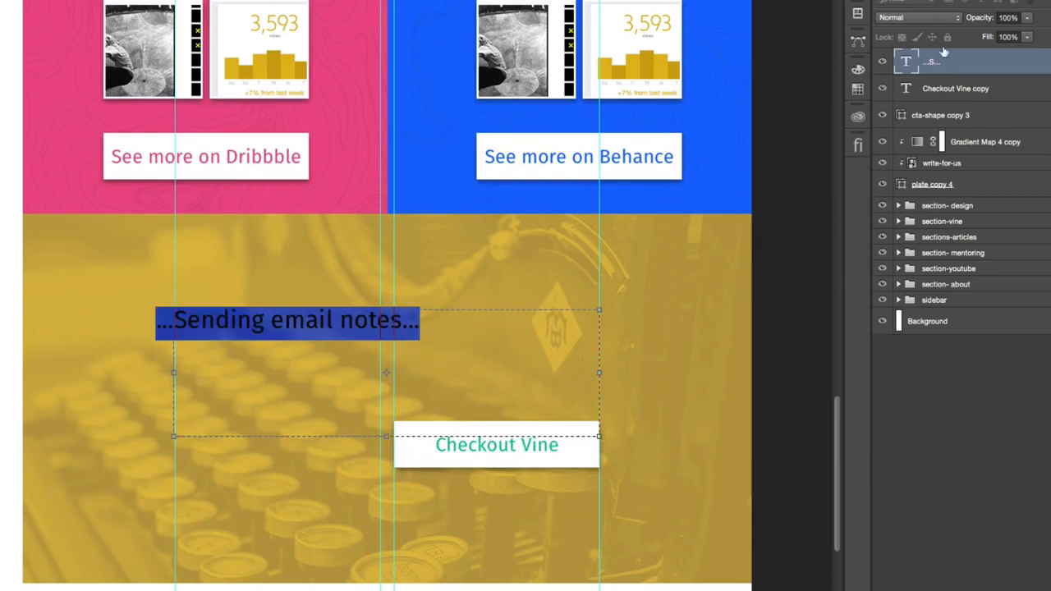
pyautogui.click(857, 1)
pyautogui.click(772, 1)
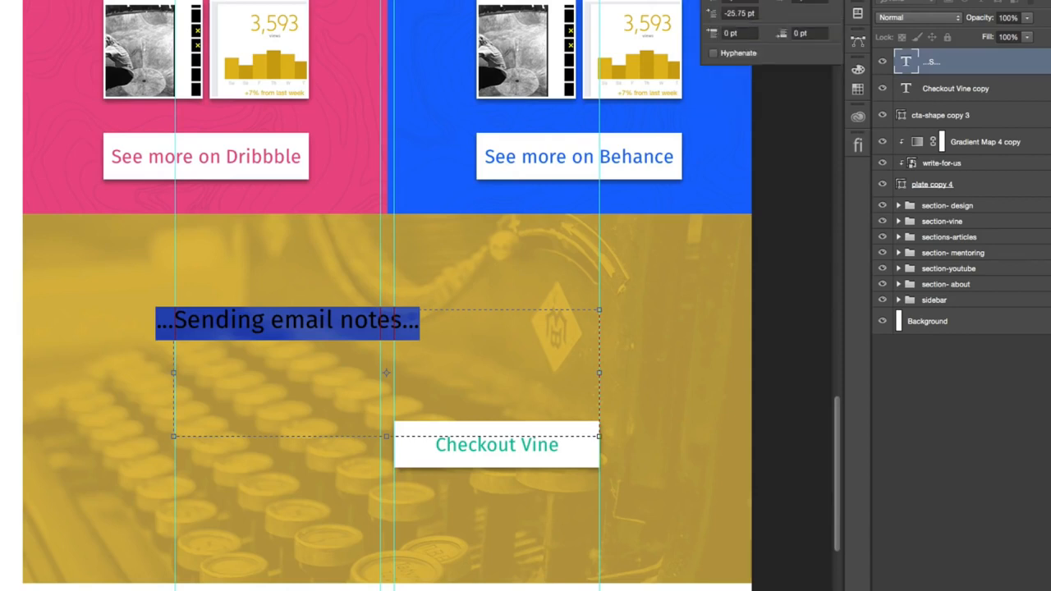
pyautogui.click(729, 1)
pyautogui.doubleClick(729, 13)
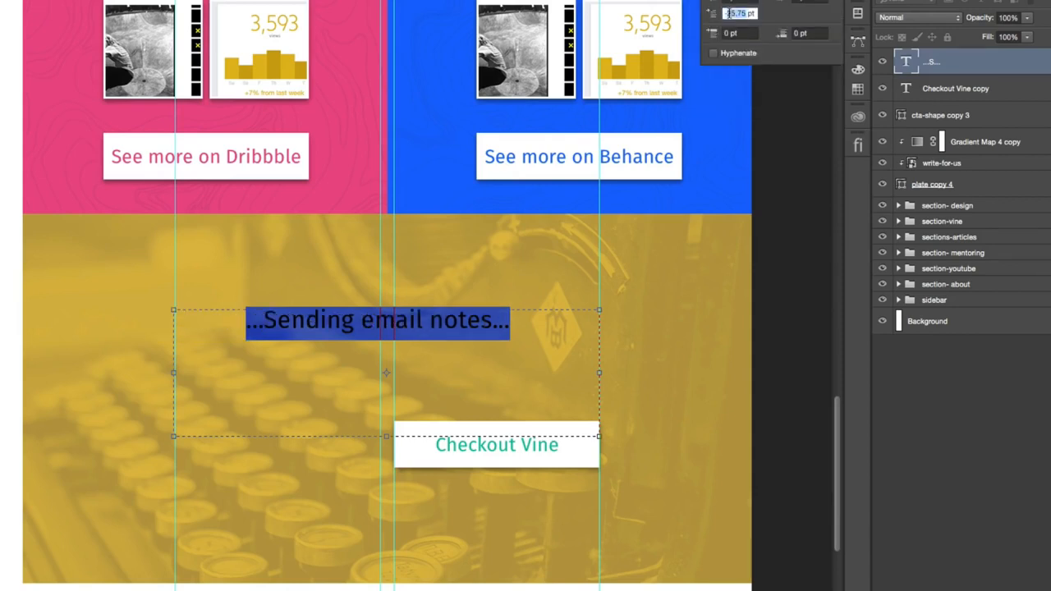
pyautogui.write('0')
pyautogui.click(1, 82)
# - Move the "...Sending email notes..." heading up near the golden section's upper edge and center it horizontally
pyautogui.moveTo(474, 368); pyautogui.dragTo(476, 278)
pyautogui.hotkey('shift', 'Right')
pyautogui.hotkey('shift', 'Down')
pyautogui.hotkey('shift', 'Down')
pyautogui.hotkey('shift', 'Down')
pyautogui.hotkey('shift', 'Down')
pyautogui.hotkey('shift', 'Down')
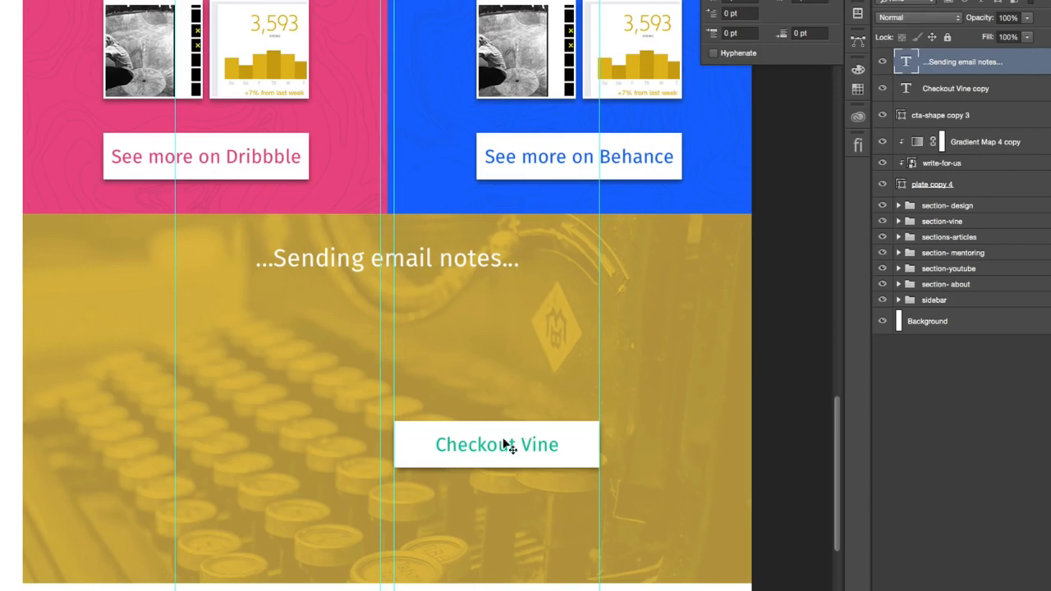
# - Recolor the Checkout Vine button text with a golden brown sampled from the section's background
pyautogui.rightClick(493, 448)
pyautogui.click(522, 454)
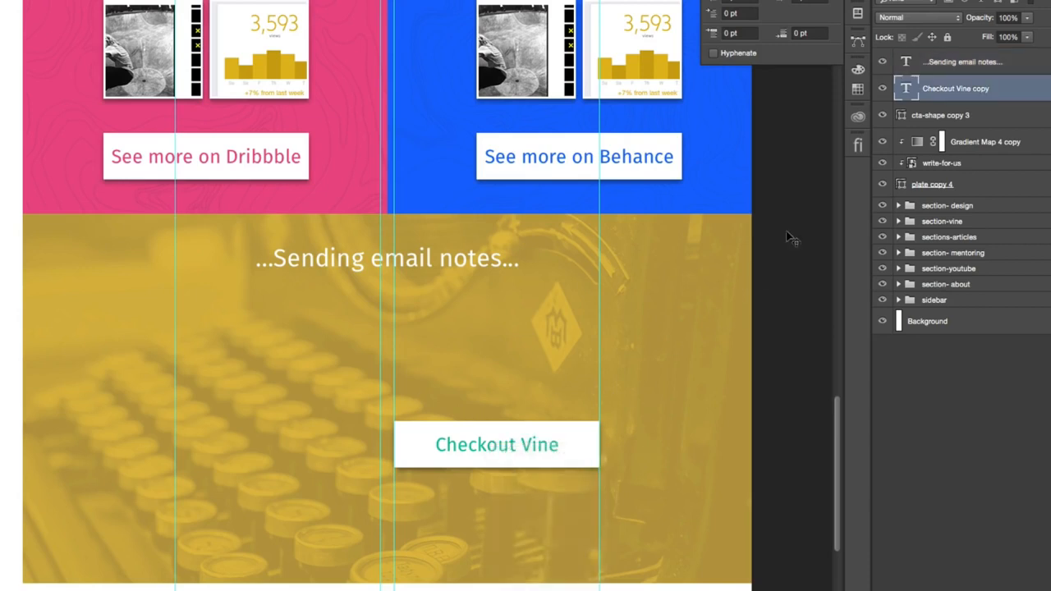
pyautogui.doubleClick(905, 88)
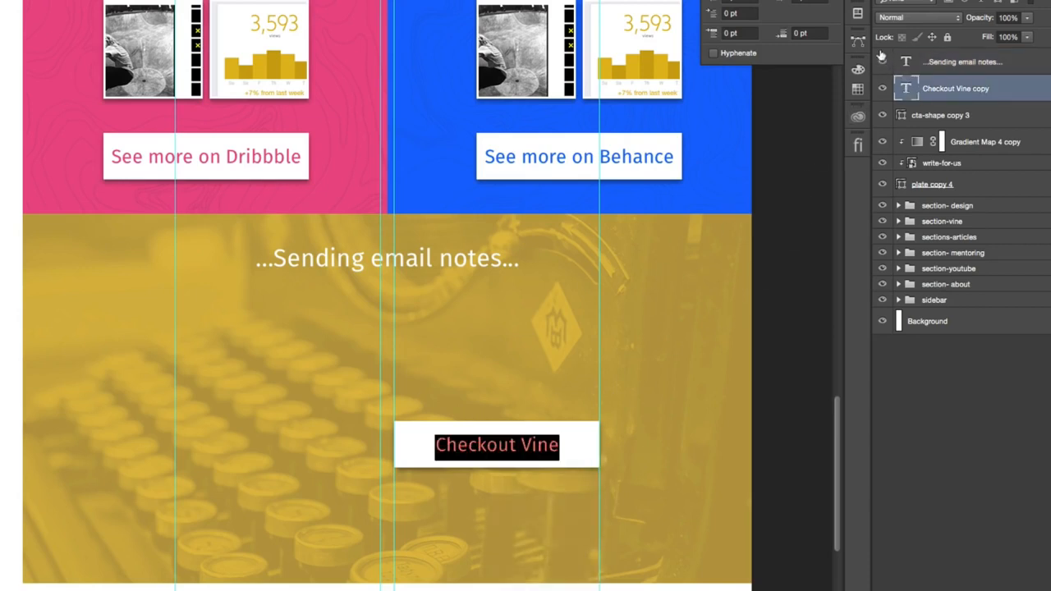
pyautogui.click(858, 1)
pyautogui.click(815, 41)
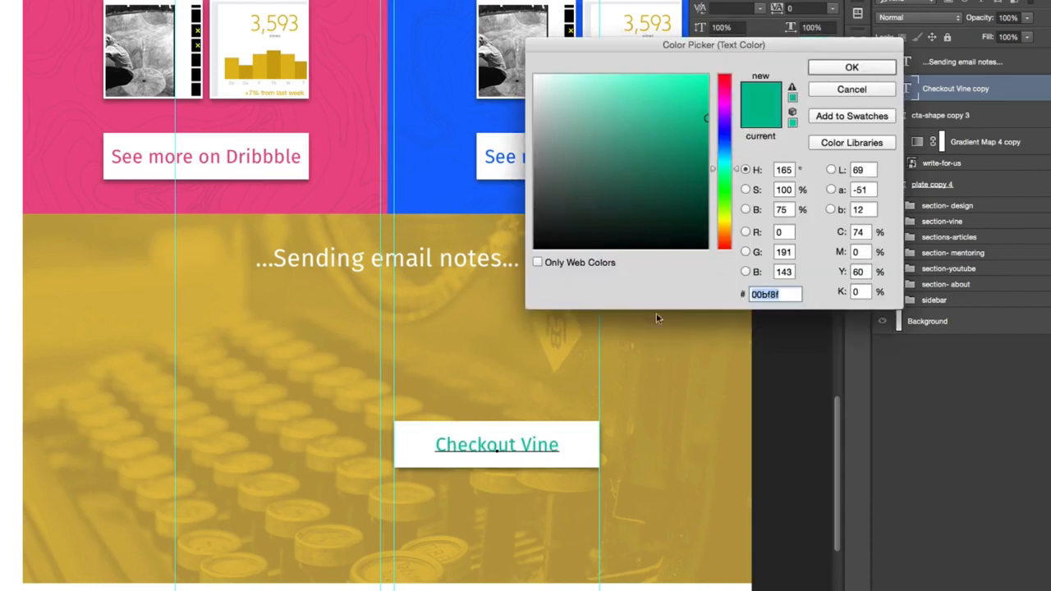
pyautogui.click(717, 349)
pyautogui.click(872, 71)
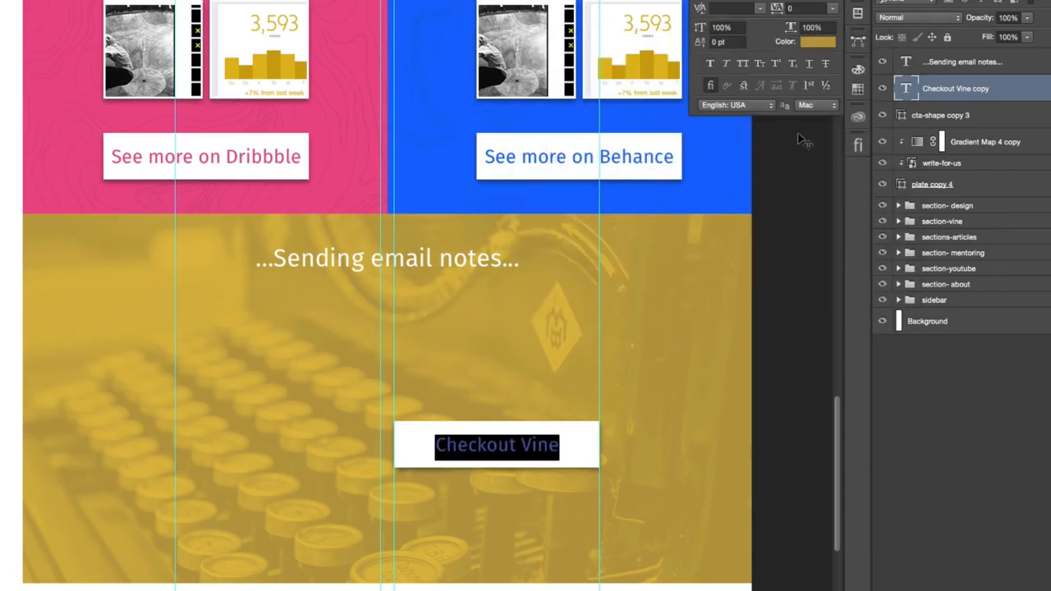
pyautogui.press('super+Return')
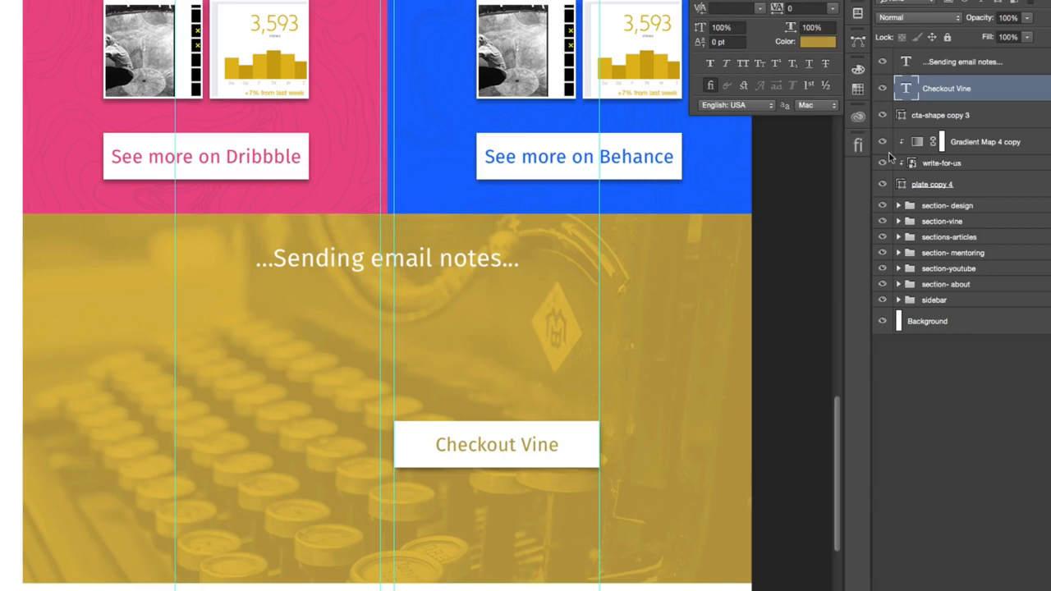
# - Hide the Checkout Vine text and select its white button shape, cta-shape copy 3
pyautogui.click(882, 115)
pyautogui.click(882, 116)
pyautogui.click(956, 116)
pyautogui.click(881, 88)
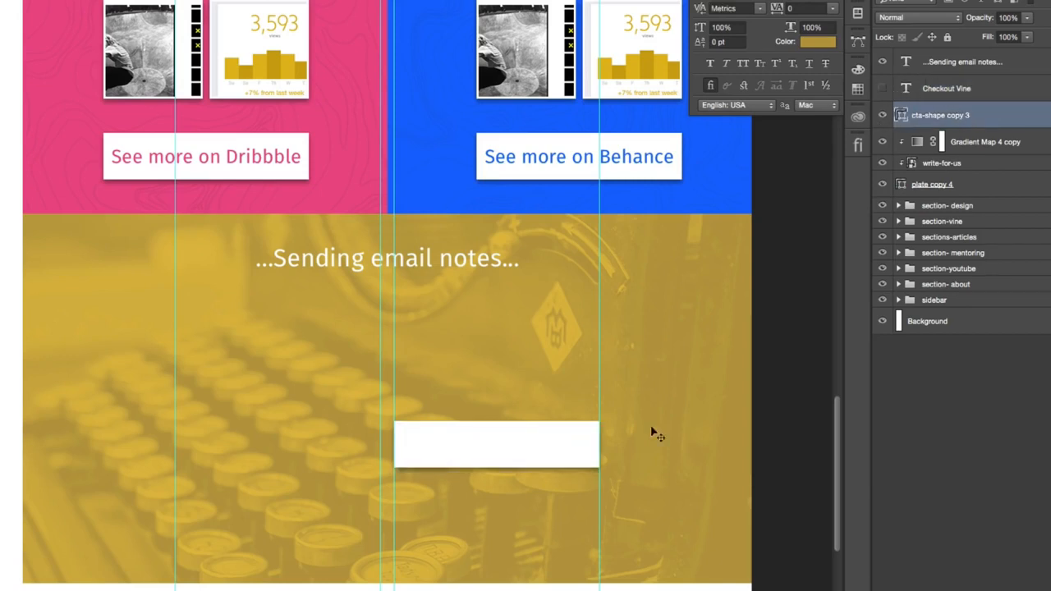
# - Move the white button shape up about 183 px to below the heading and duplicate it into the left guide column
pyautogui.moveTo(531, 549); pyautogui.dragTo(542, 424)
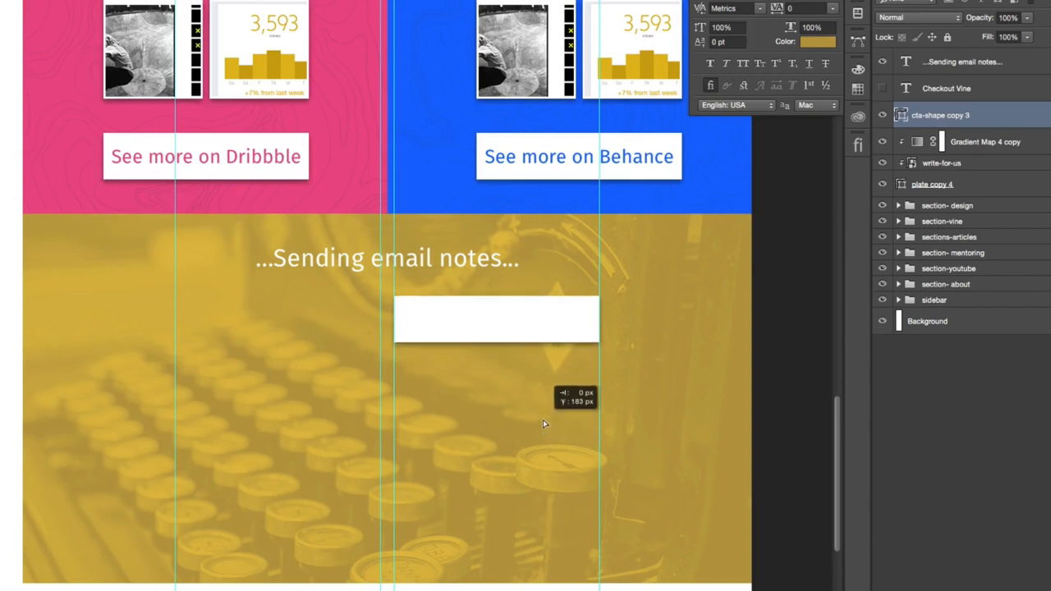
pyautogui.moveTo(539, 324); pyautogui.dragTo(320, 323)
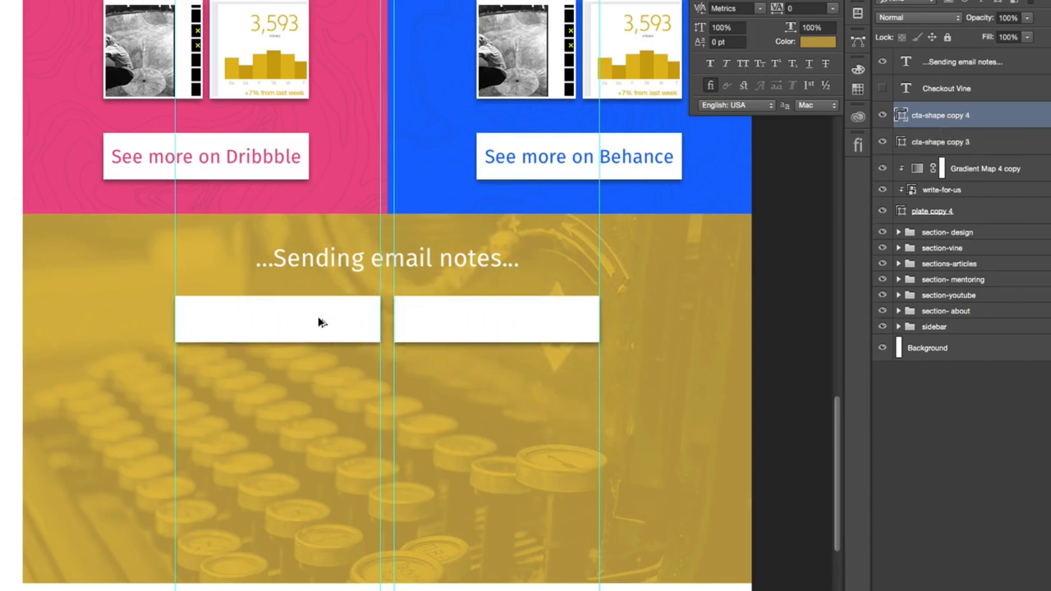
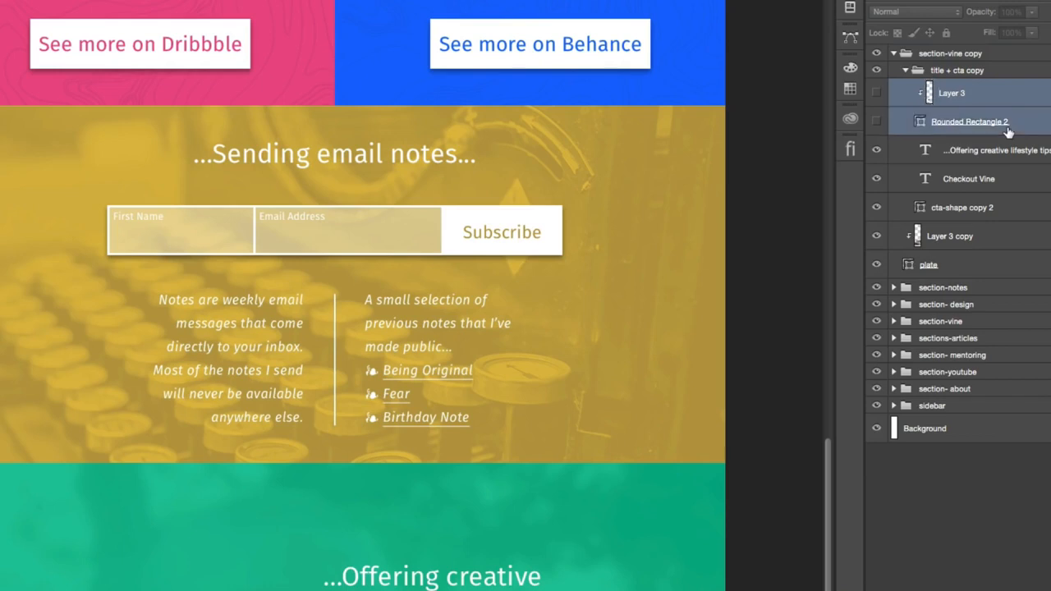
# - Collapse the title + cta copy group and delete the Layer 3 copy background image from the duplicated green Vine section
pyautogui.click(906, 71)
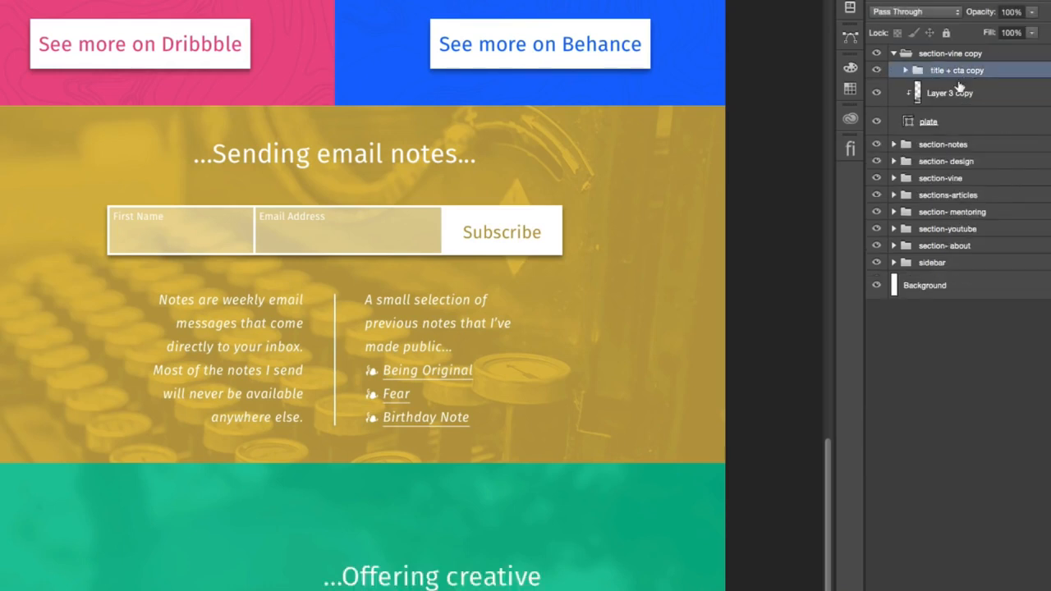
pyautogui.scroll(-5, 481, 317)
pyautogui.click(1008, 95)
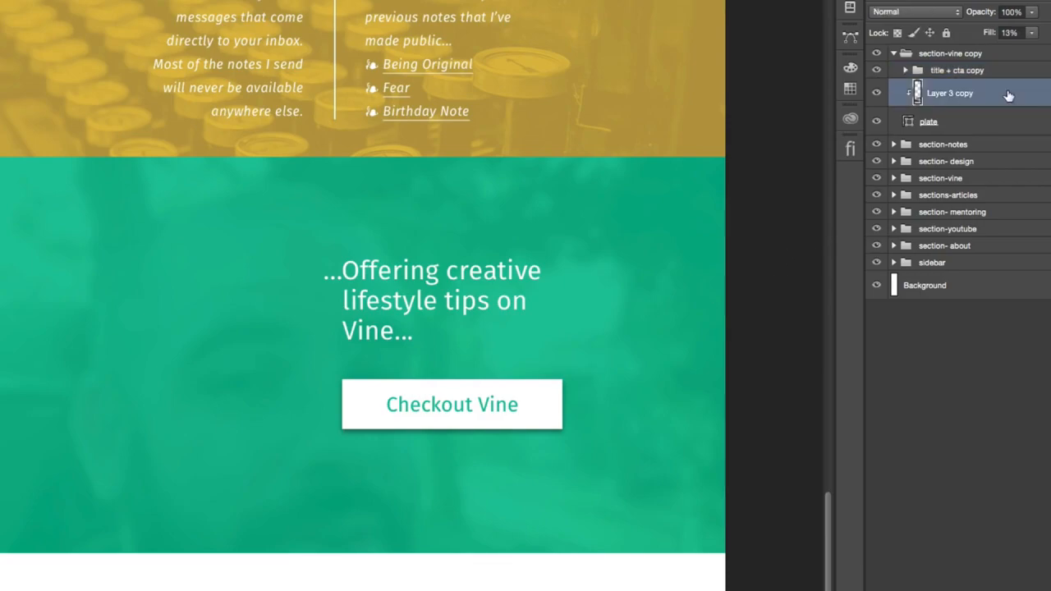
pyautogui.press('Delete')
# - Switch to the Assets folder in Finder and preview mic-bg.jpg at a larger size
pyautogui.scroll(3, 586, 235)
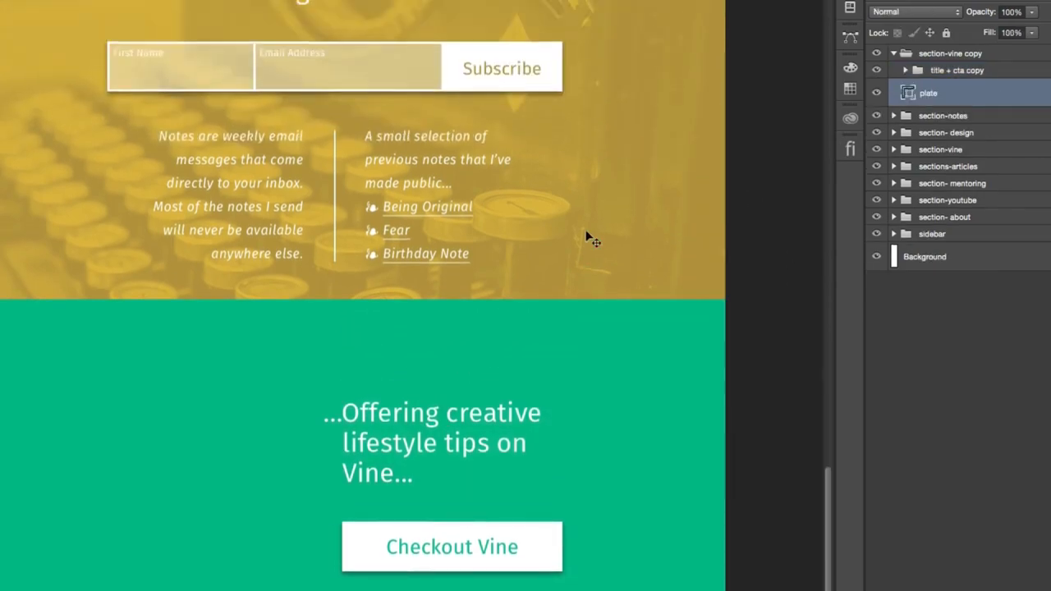
pyautogui.scroll(15, 293, 204)
pyautogui.scroll(10, 291, 201)
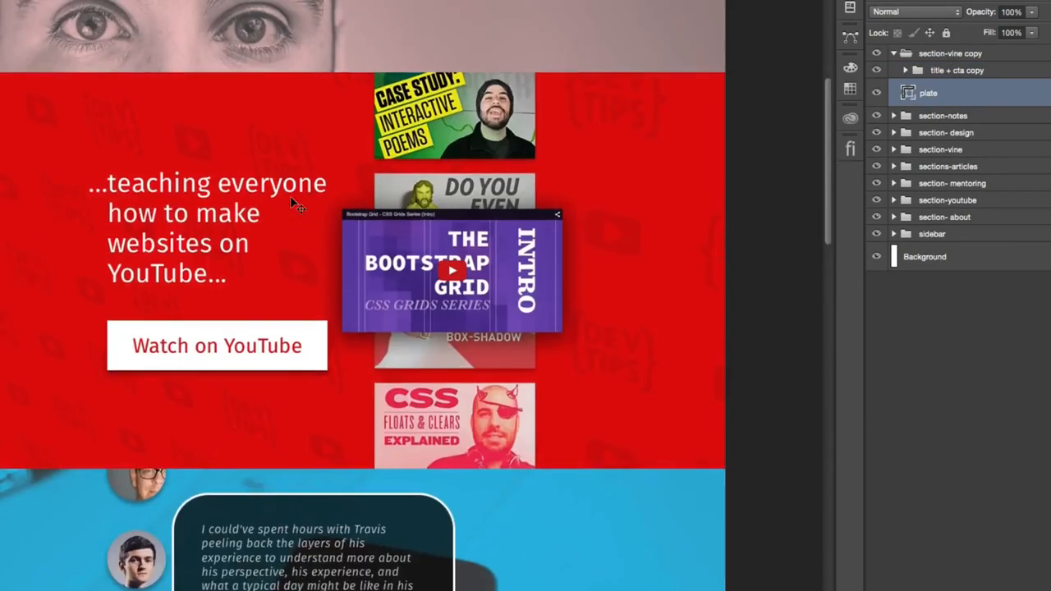
pyautogui.scroll(-20, 448, 263)
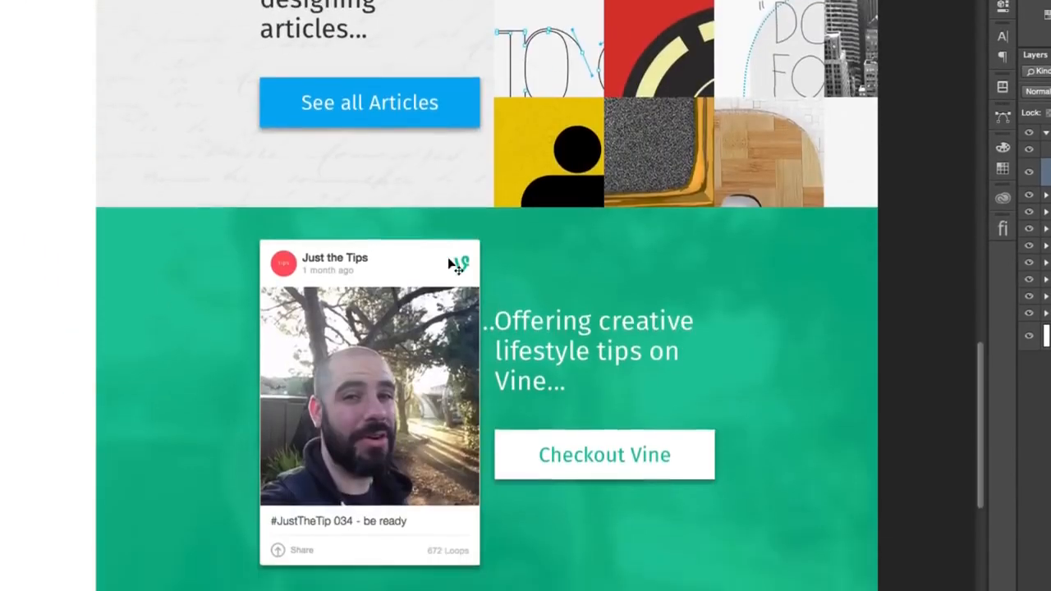
pyautogui.scroll(8, 449, 261)
pyautogui.scroll(-2, 683, 240)
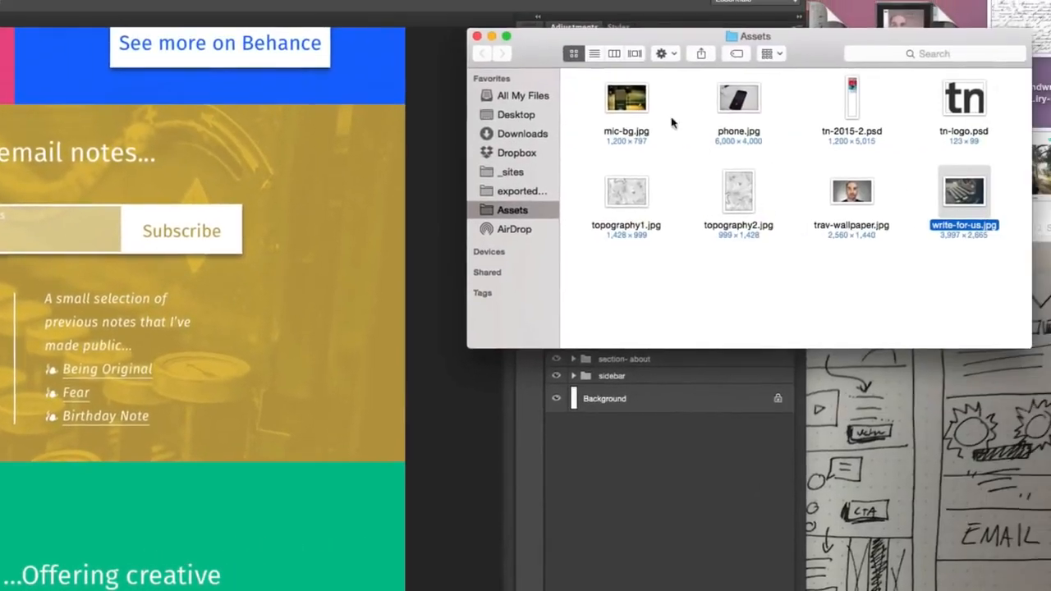
pyautogui.click(627, 103)
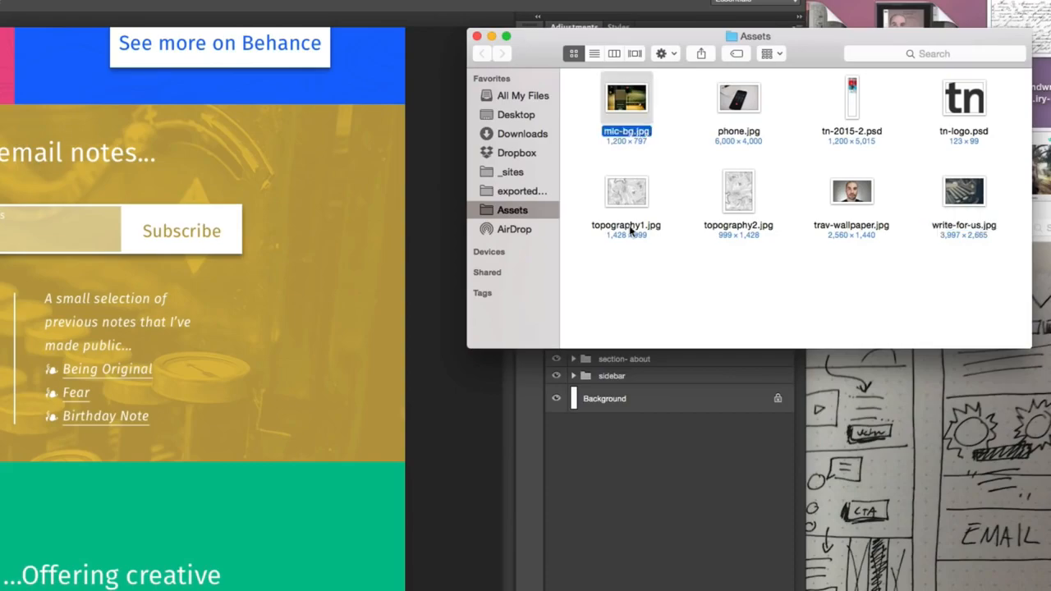
pyautogui.press('space')
pyautogui.press('space')
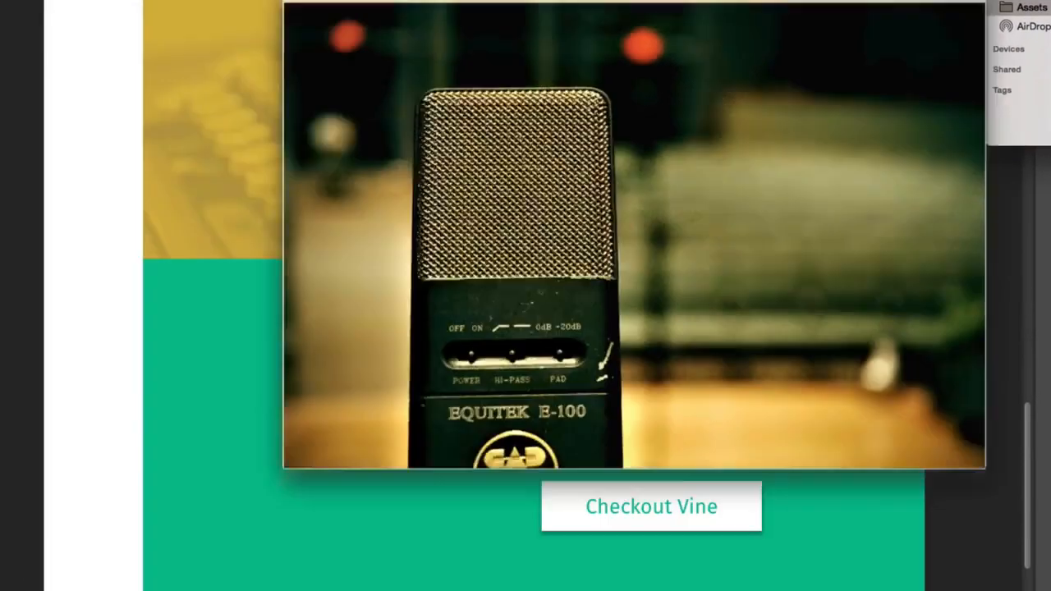
pyautogui.press('space')
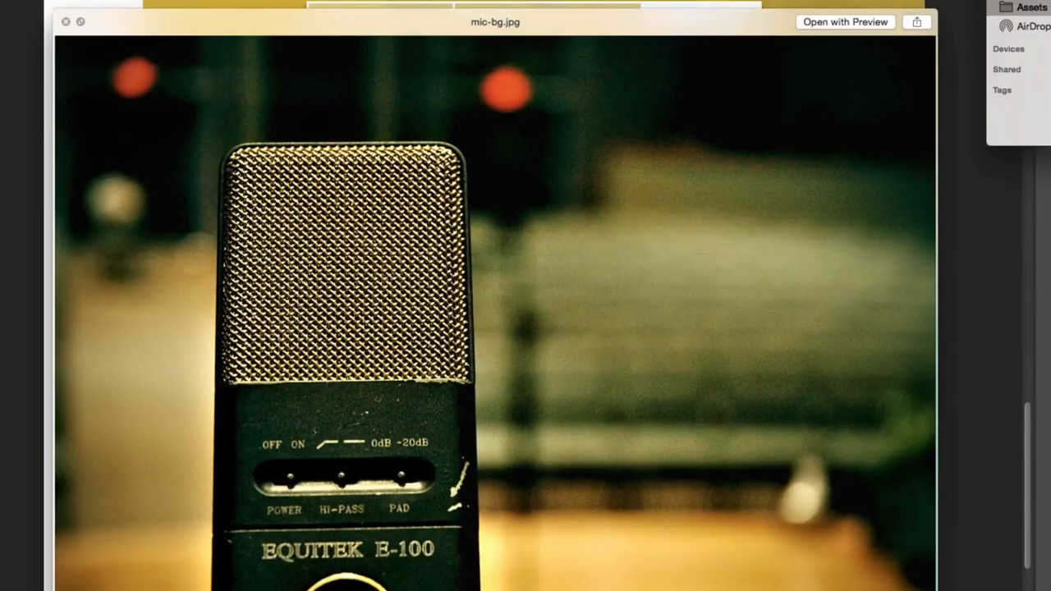
pyautogui.press('space')
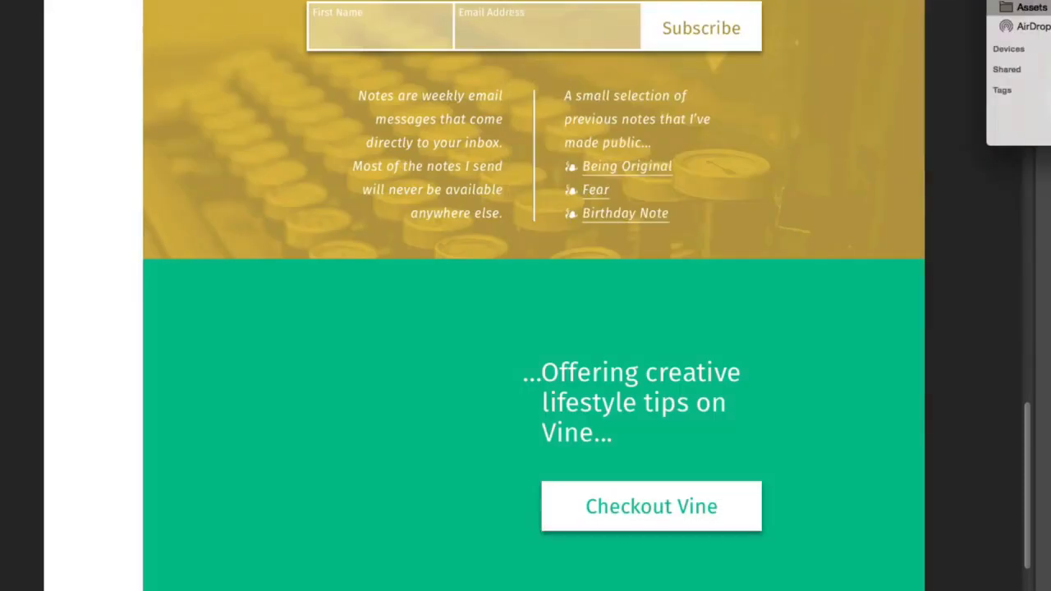
# - Place mic-bg.jpg in the duplicated Vine section, clip it to the plate, and shift the microphone left of the heading text
pyautogui.moveTo(1050, 58); pyautogui.dragTo(667, 394)
pyautogui.moveTo(688, 246); pyautogui.dragTo(785, 421)
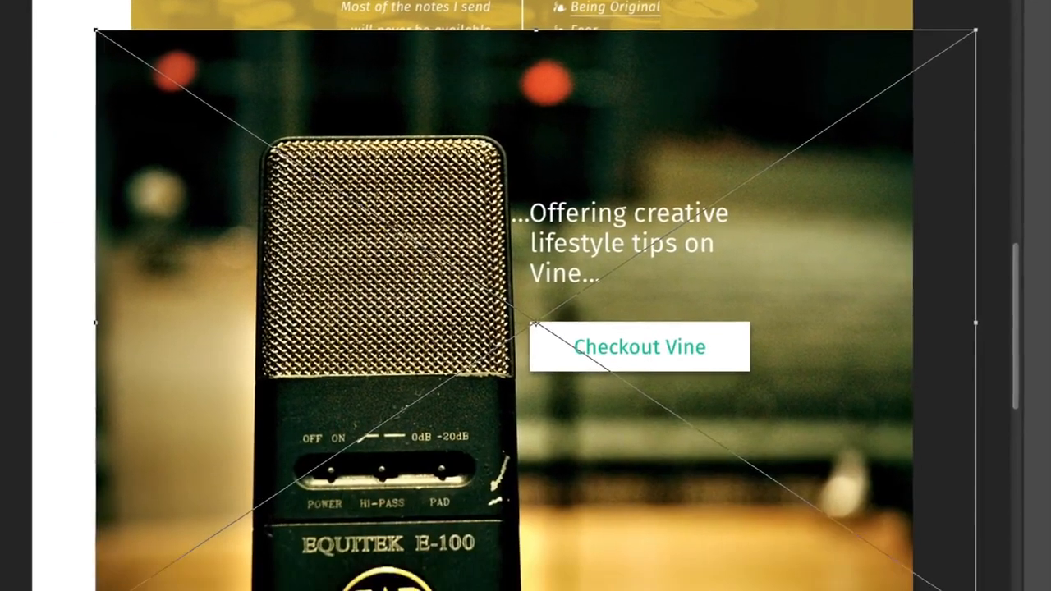
pyautogui.press('Return')
pyautogui.press('super+alt+g')
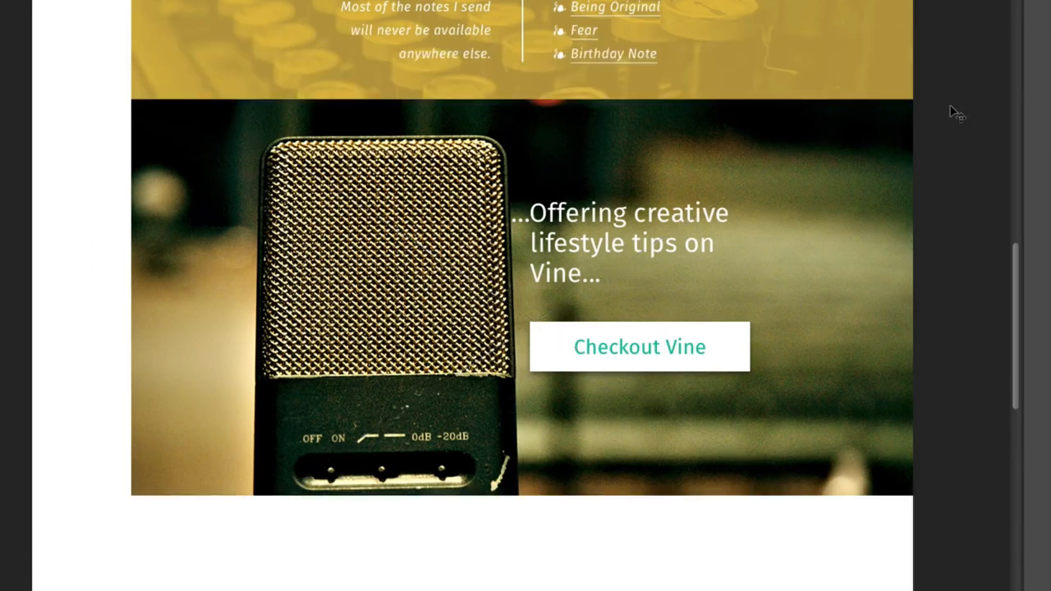
pyautogui.moveTo(828, 169); pyautogui.dragTo(756, 195)
pyautogui.scroll(-4, 915, 161)
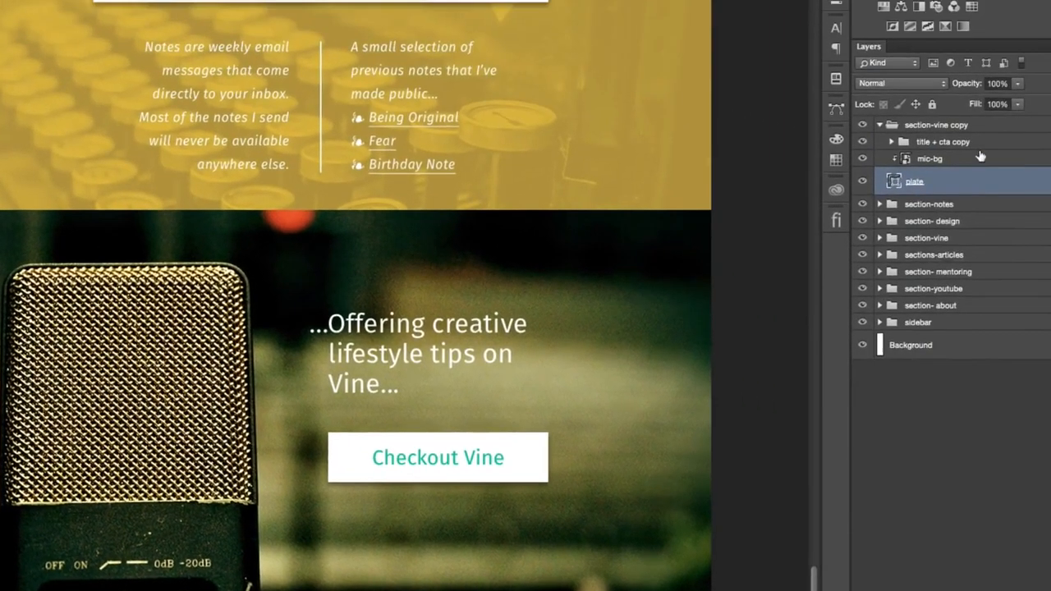
# - Add a Gradient Map adjustment clipped to the mic-bg layer and apply the Black, White gradient preset
pyautogui.click(980, 159)
pyautogui.click(946, 27)
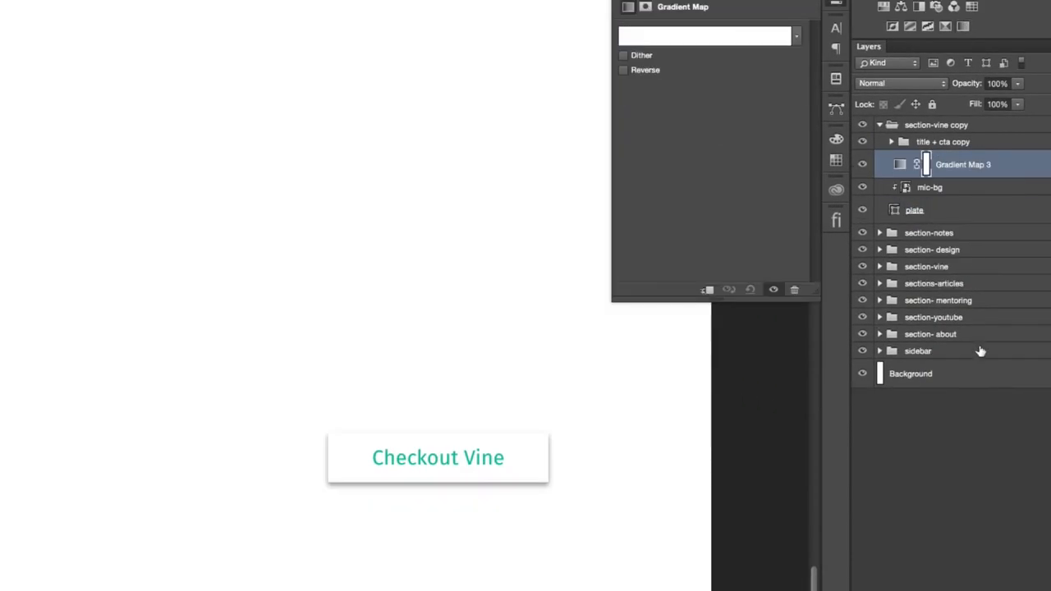
pyautogui.keyDown('alt'); pyautogui.click(959, 176); pyautogui.keyUp('alt')
pyautogui.click(680, 36)
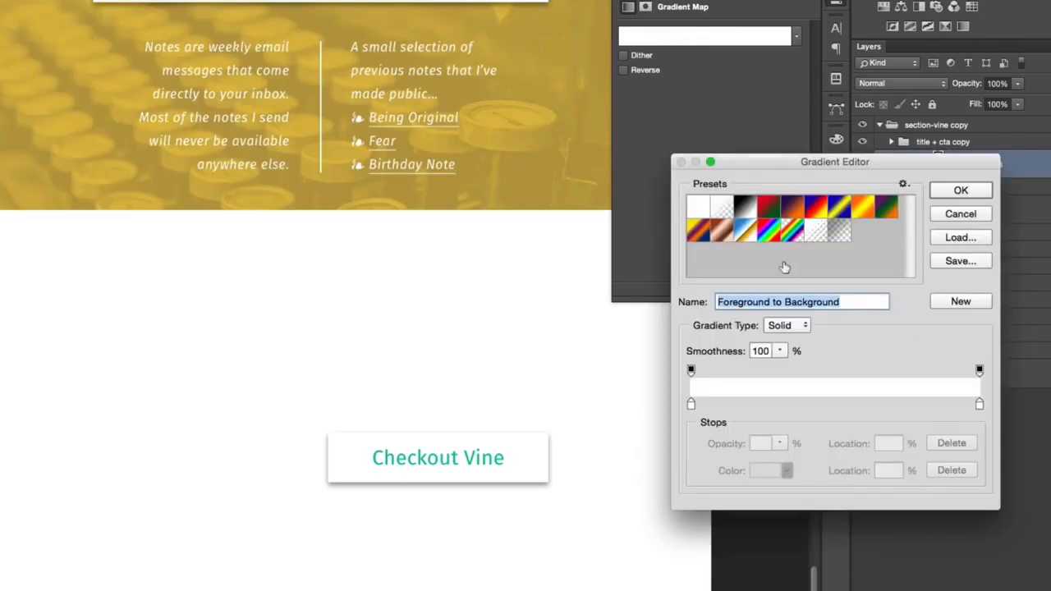
pyautogui.click(744, 204)
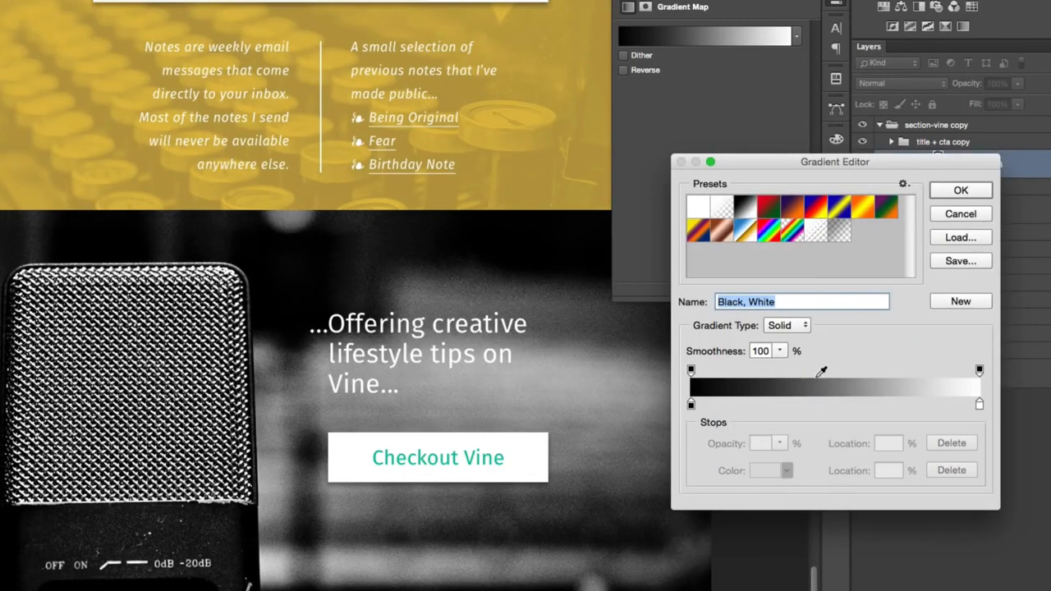
# - Try recoloring the gradient's white end stop with a dark grey sampled from the gradient bar
pyautogui.click(979, 405)
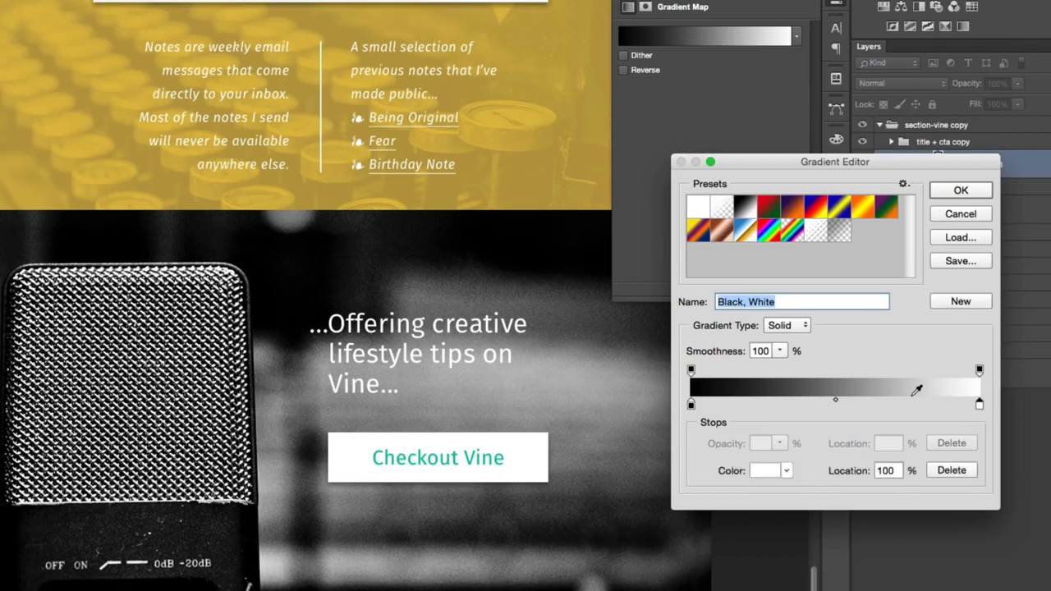
pyautogui.moveTo(910, 385); pyautogui.dragTo(854, 379)
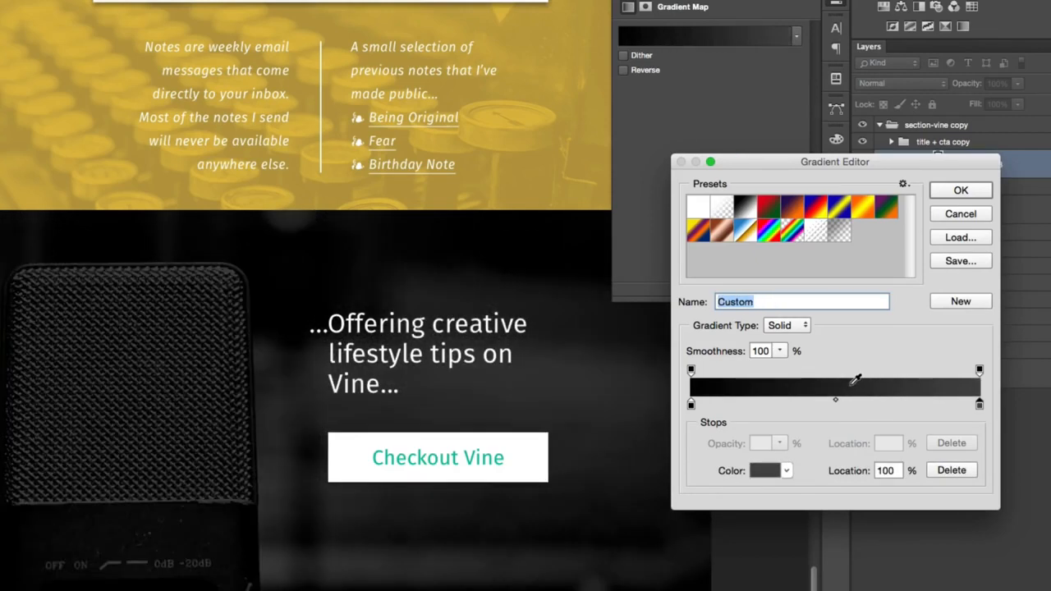
pyautogui.click(870, 382)
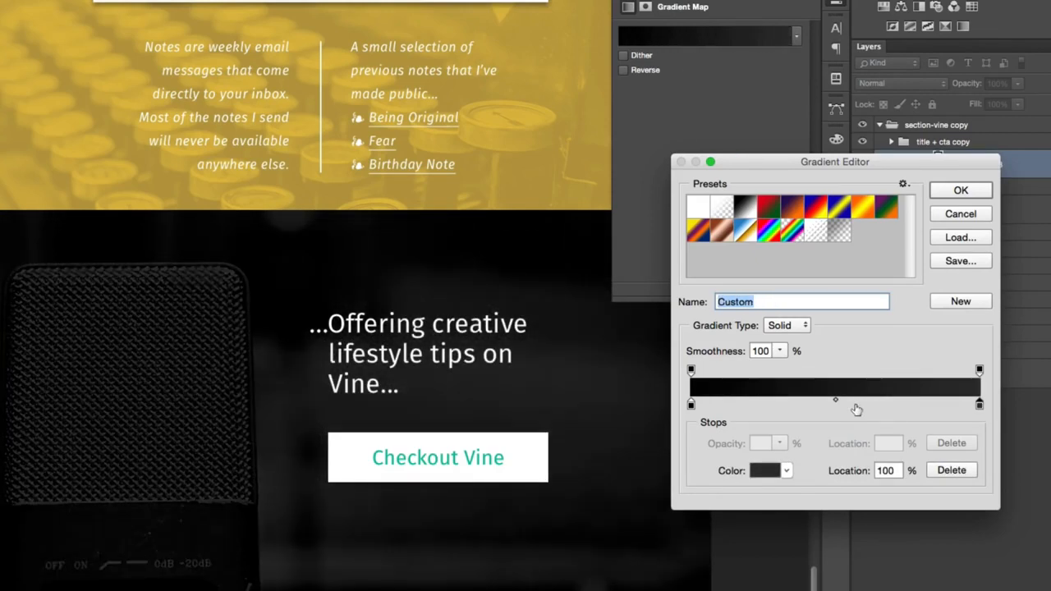
# - Set the color of the gradient's end stop at 100% to a neutral medium grey
pyautogui.click(978, 404)
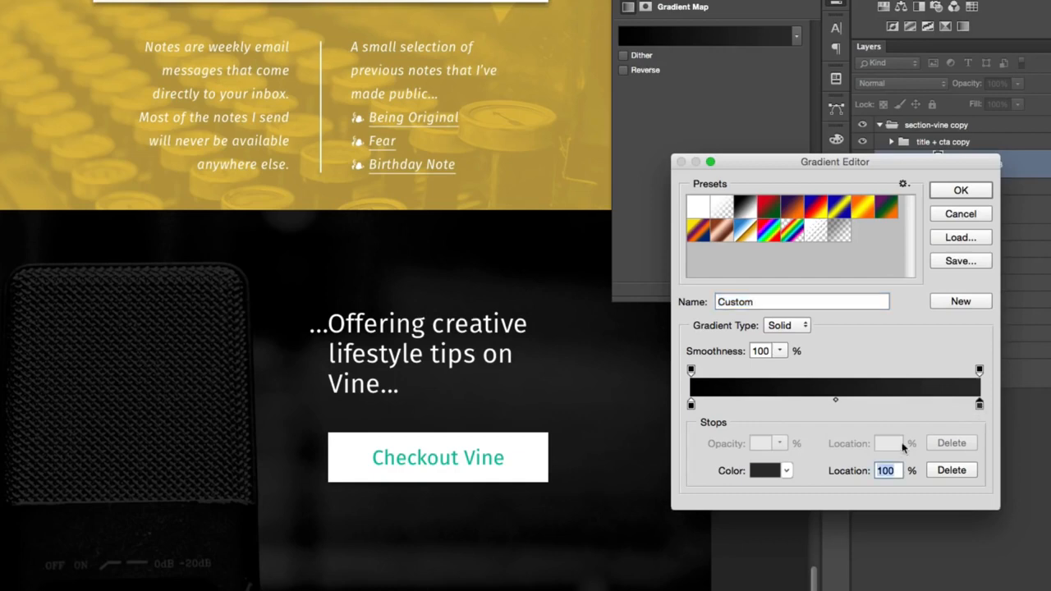
pyautogui.click(776, 472)
pyautogui.moveTo(534, 185)
pyautogui.mouseDown()
pyautogui.moveTo(488, 174)
pyautogui.moveTo(490, 206)
pyautogui.mouseUp()
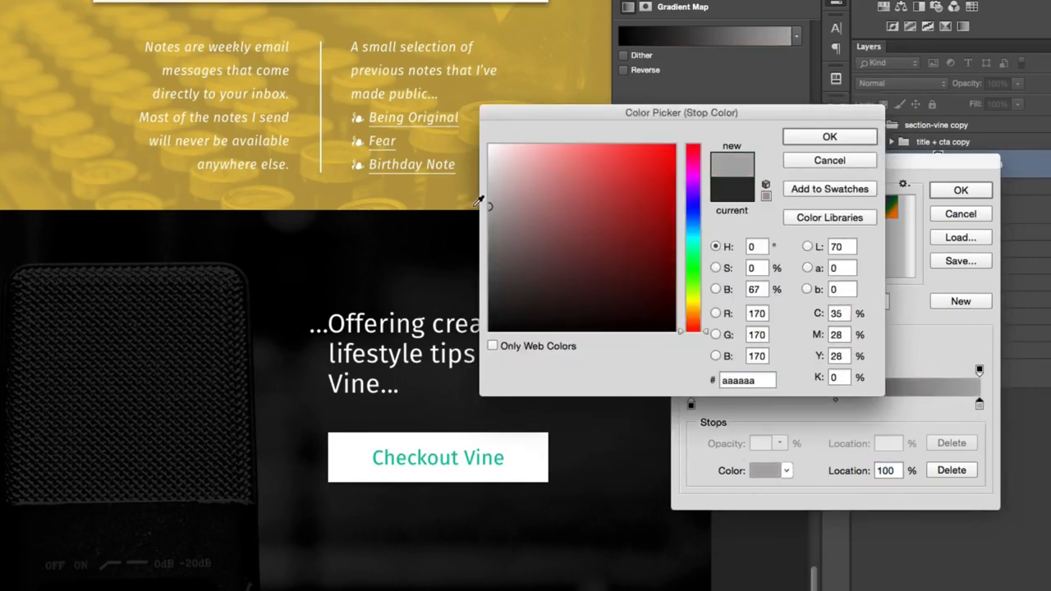
pyautogui.click(827, 135)
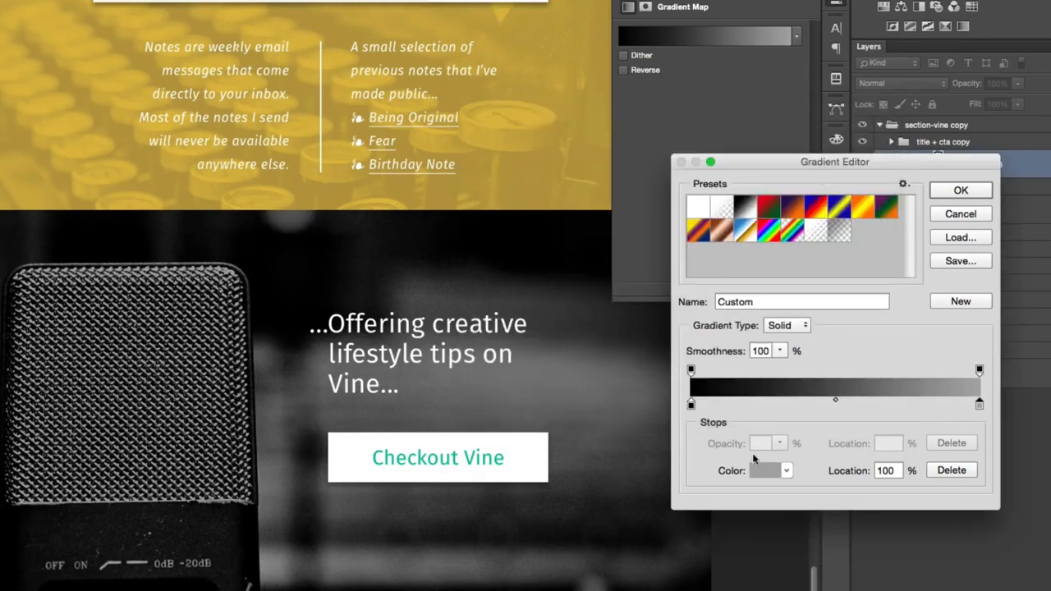
# - Set the gradient's start stop at 0% to dark grey #232323 and accept the gradient map settings
pyautogui.click(689, 405)
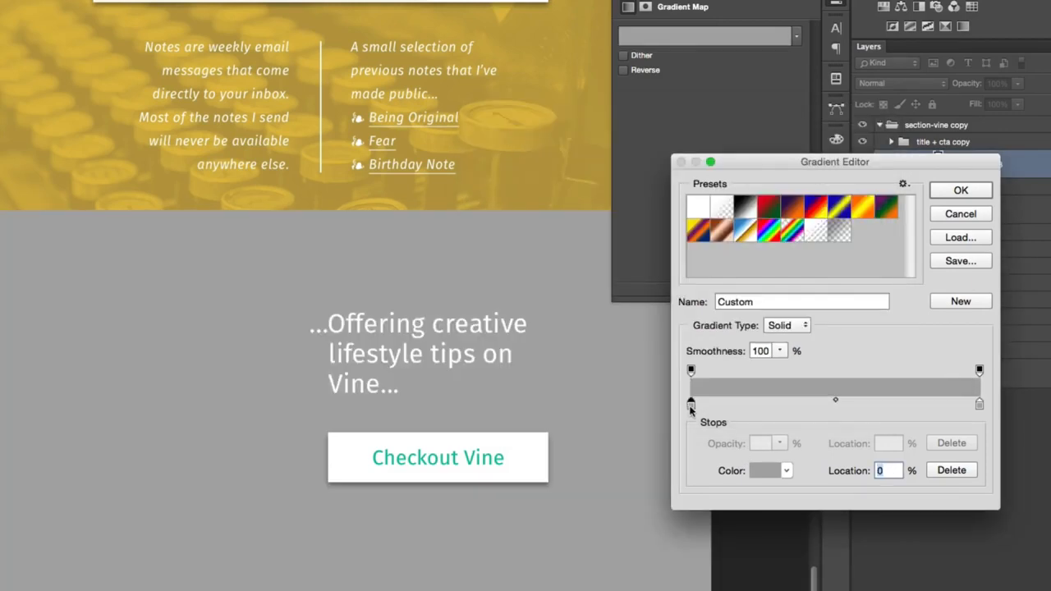
pyautogui.click(764, 469)
pyautogui.moveTo(529, 270); pyautogui.dragTo(462, 263)
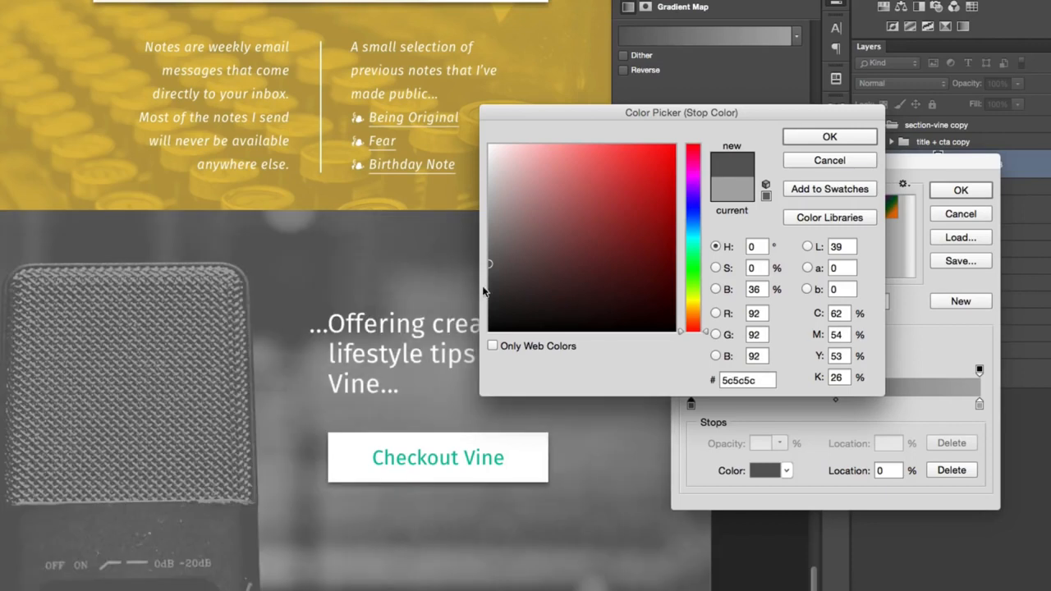
pyautogui.click(484, 301)
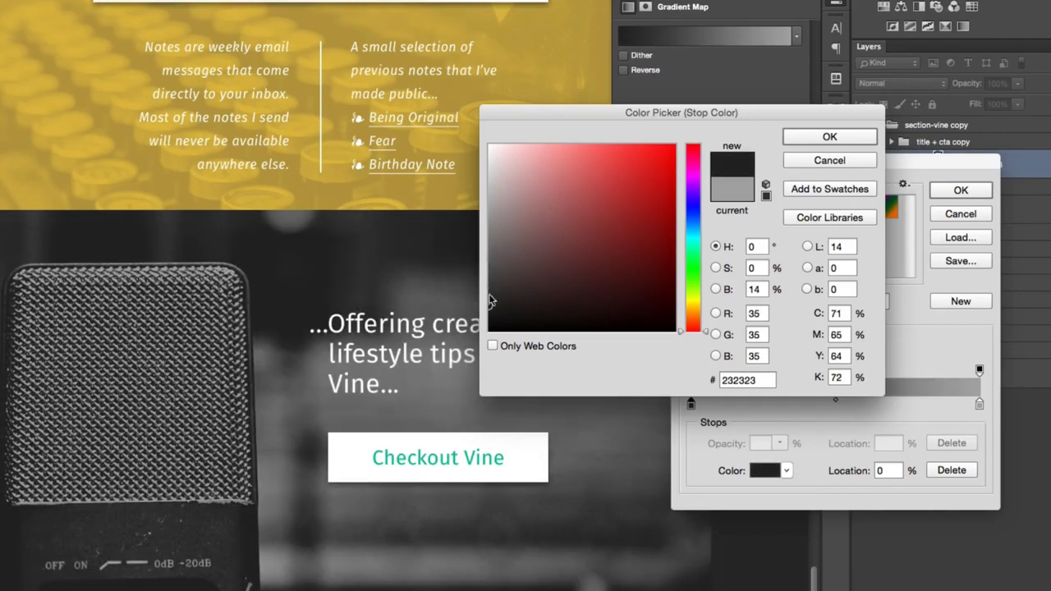
pyautogui.click(829, 137)
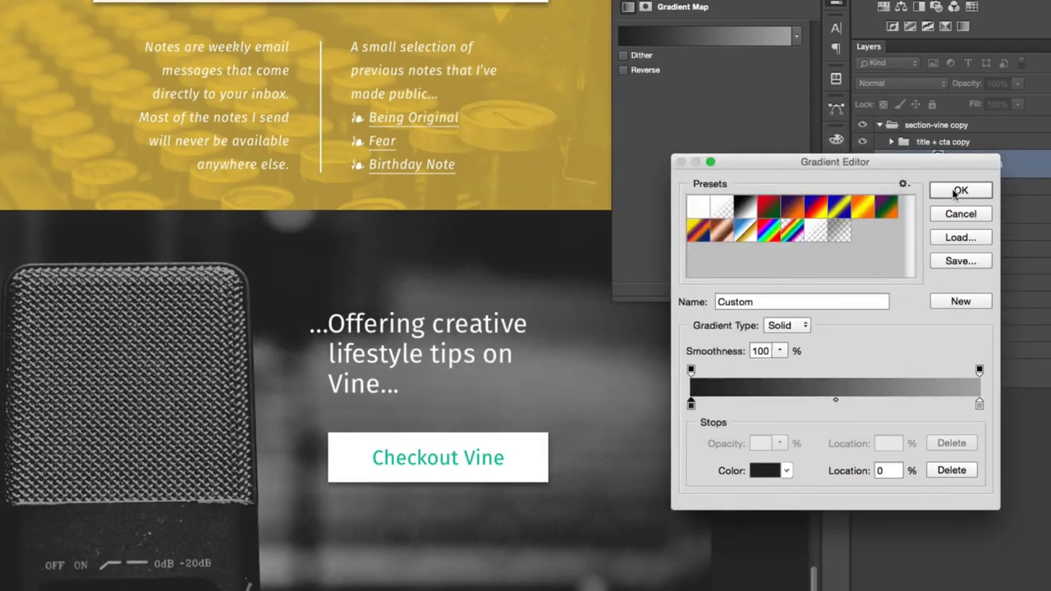
pyautogui.click(957, 192)
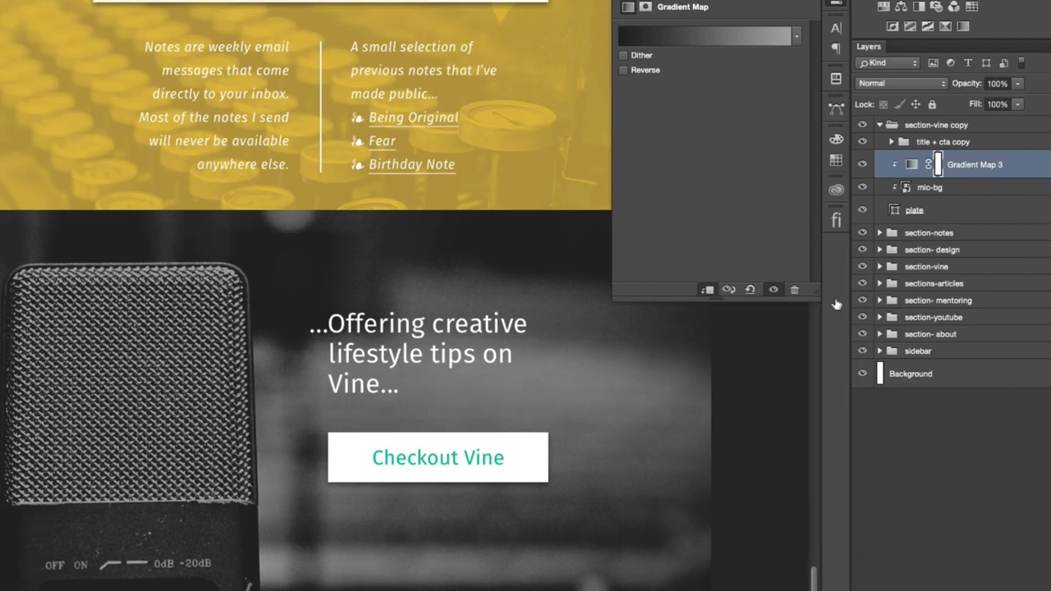
pyautogui.click(837, 5)
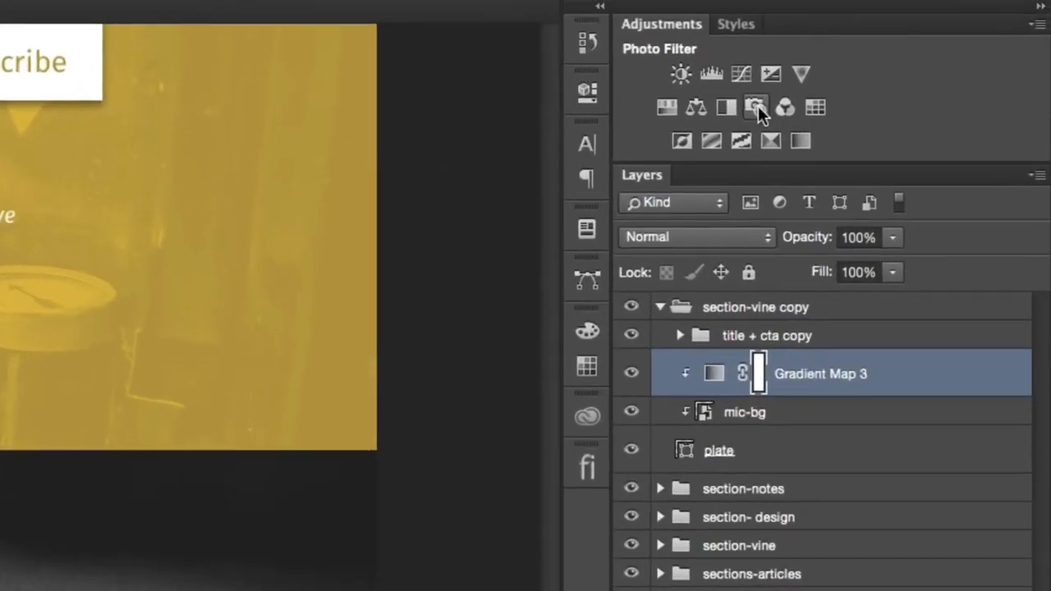
# - Add a Photo Filter adjustment above the gradient map and set its filter to Warming Filter (LBA)
pyautogui.click(936, 7)
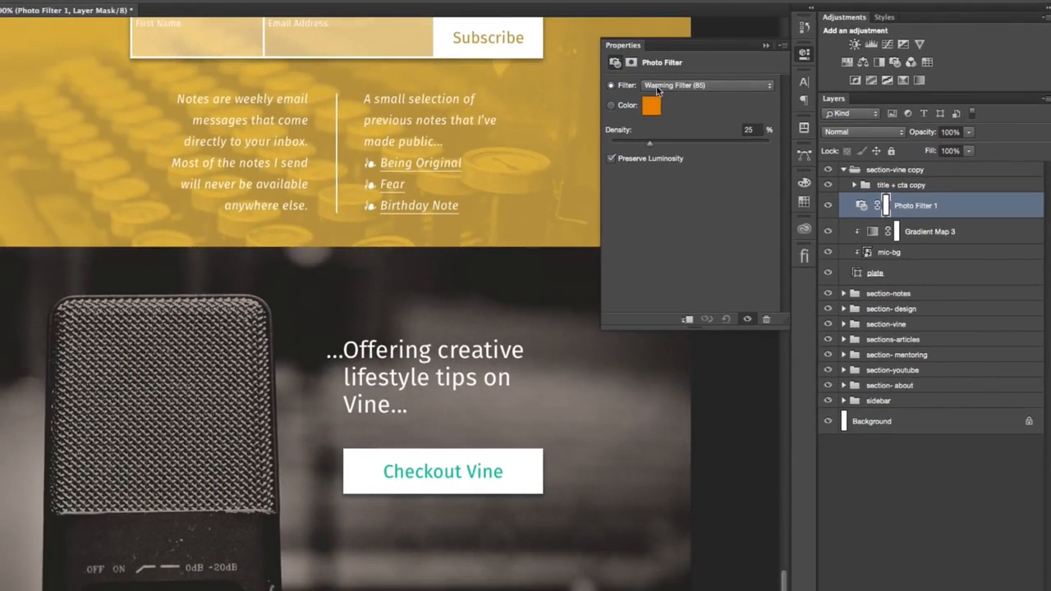
pyautogui.click(657, 86)
pyautogui.click(676, 95)
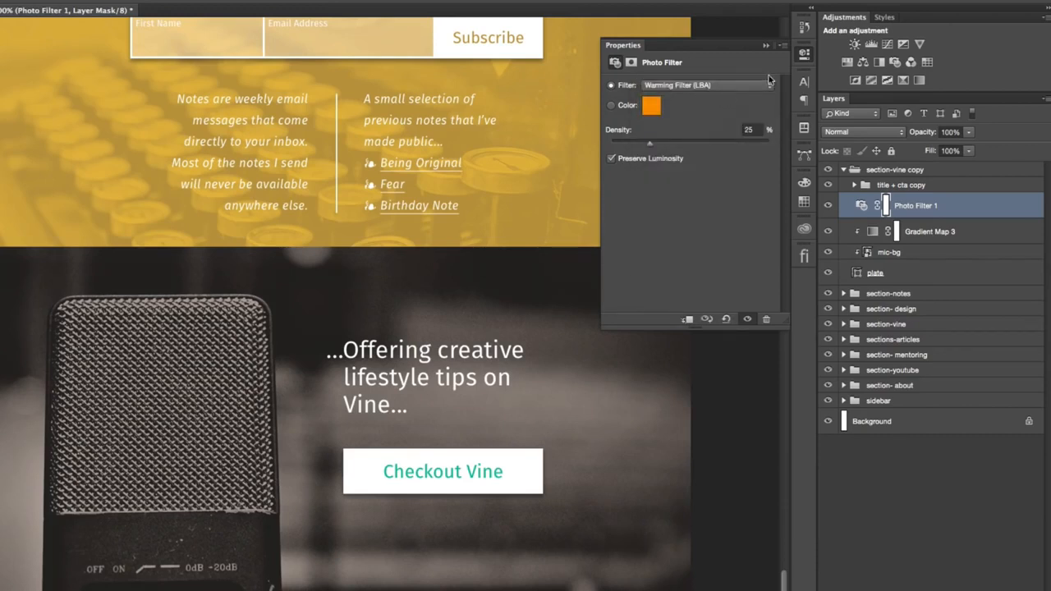
pyautogui.click(804, 52)
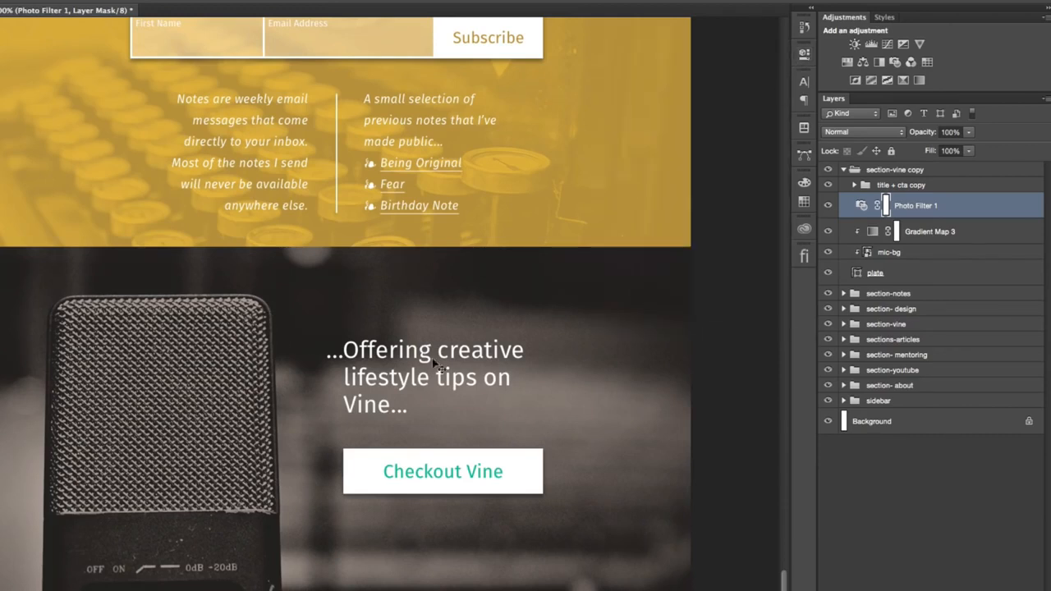
# - Replace the podcast section's heading with "...Podcasting with friends..." and shorten its text box to end above the button
pyautogui.click(441, 369)
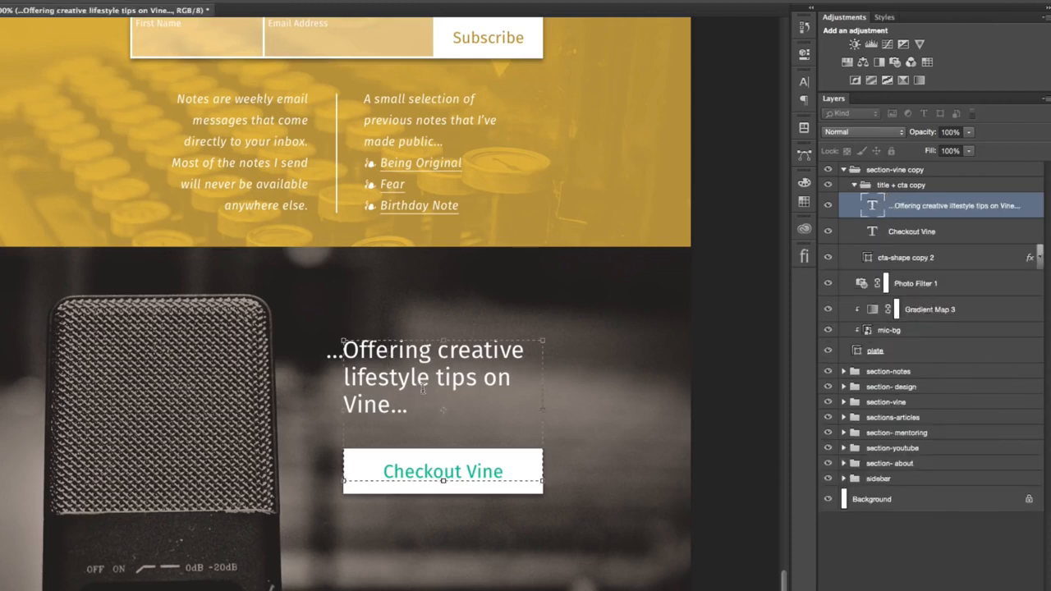
pyautogui.moveTo(373, 393); pyautogui.dragTo(345, 339)
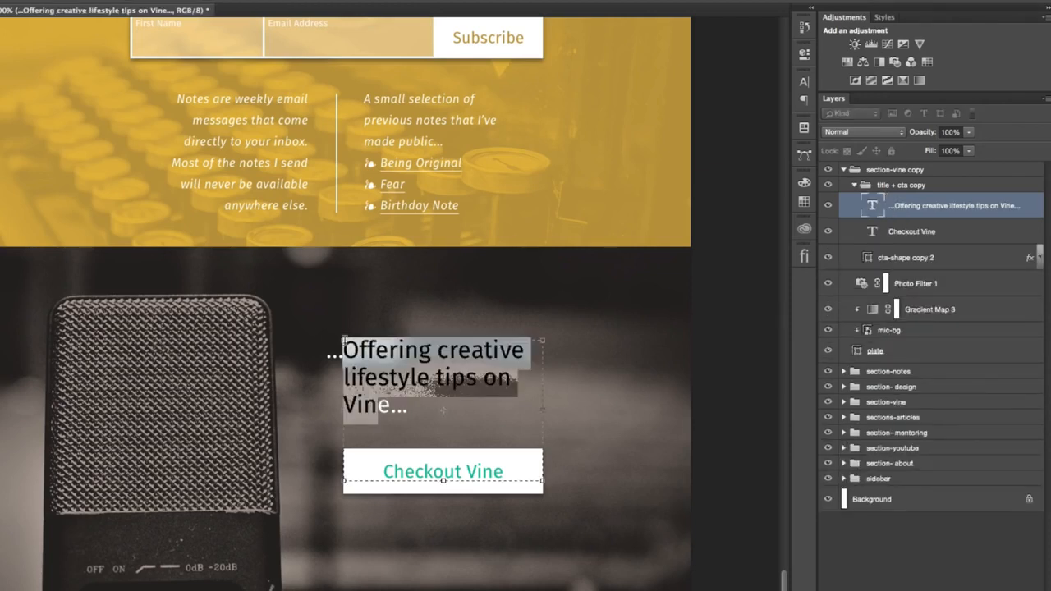
pyautogui.write('Podcast')
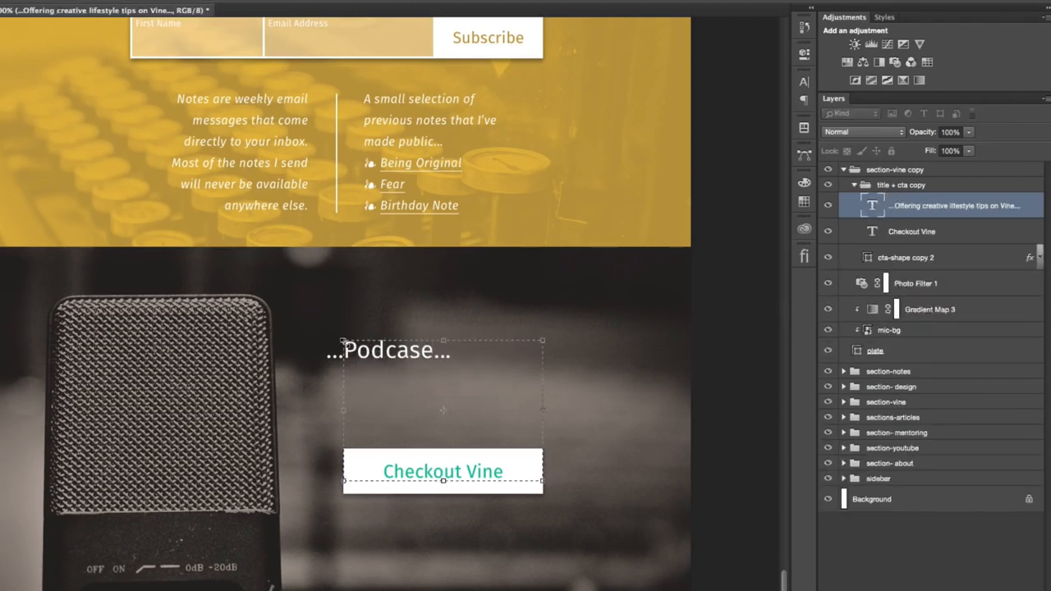
pyautogui.write('ing with ')
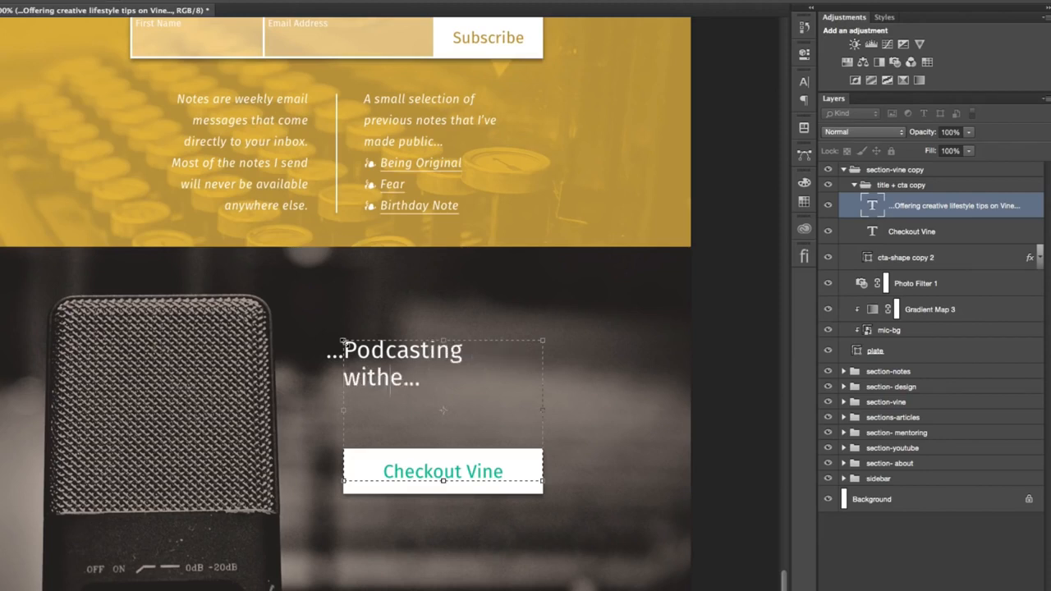
pyautogui.write('friends')
pyautogui.press('Delete')
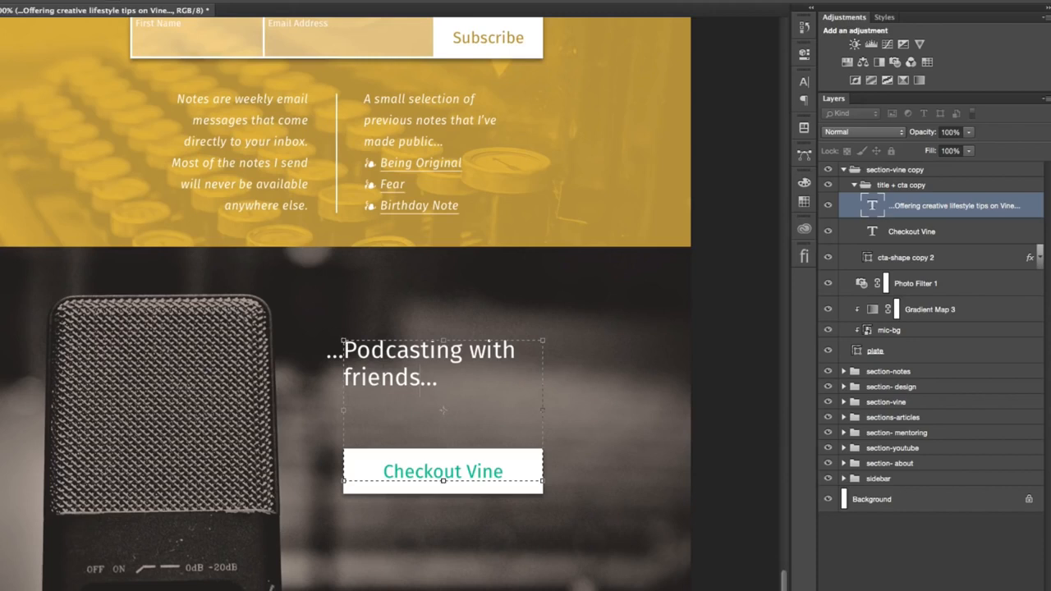
pyautogui.moveTo(443, 480); pyautogui.dragTo(442, 399)
pyautogui.hotkey('ctrl', 'Return')
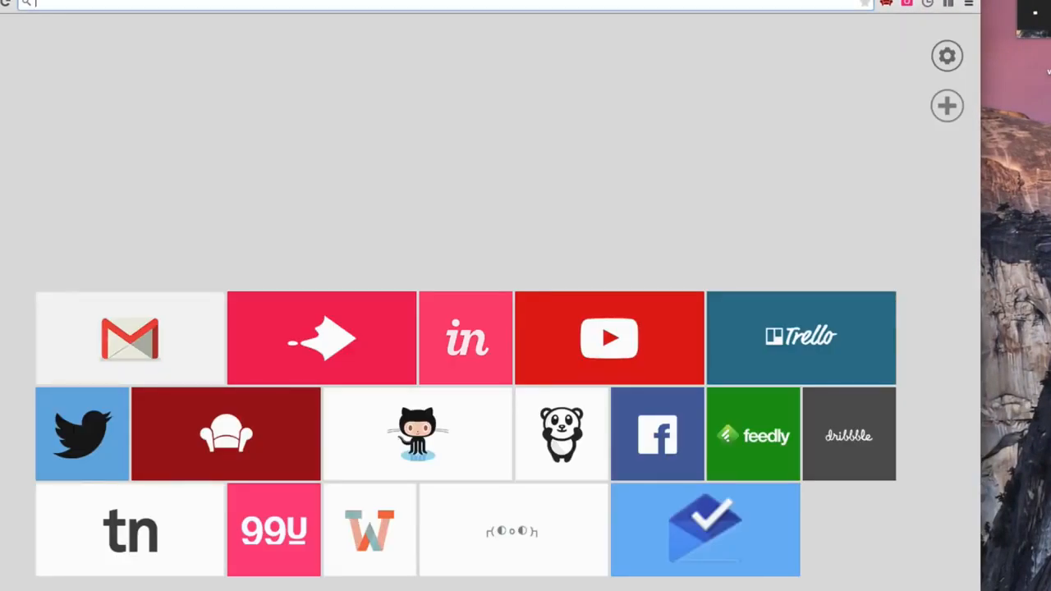
pyautogui.write('travandlos.com')
pyautogui.press('Return')
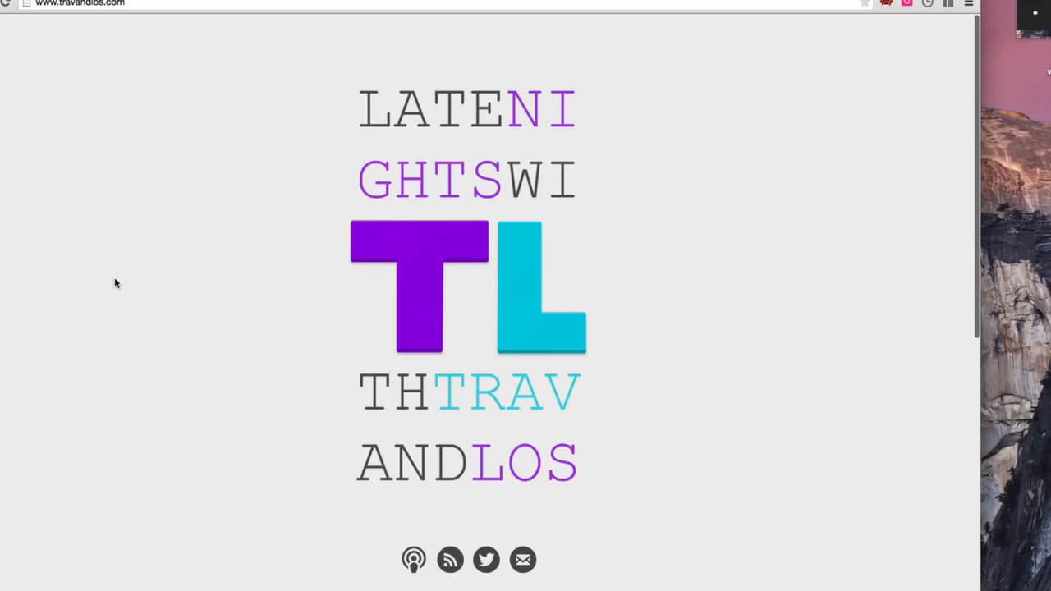
pyautogui.scroll(-15, 115, 283)
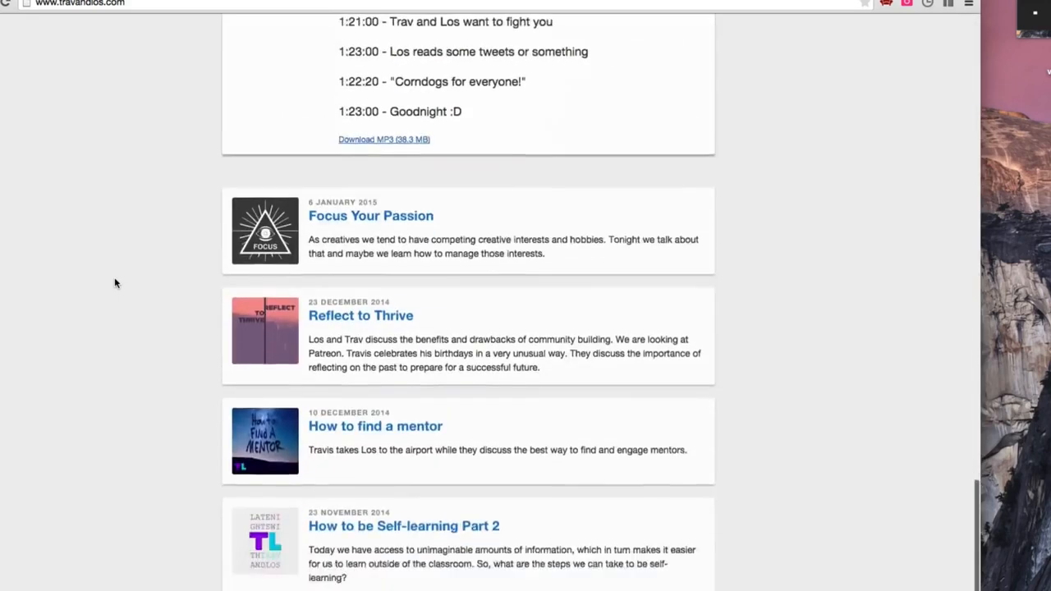
pyautogui.moveTo(249, 515); pyautogui.dragTo(1, 493)
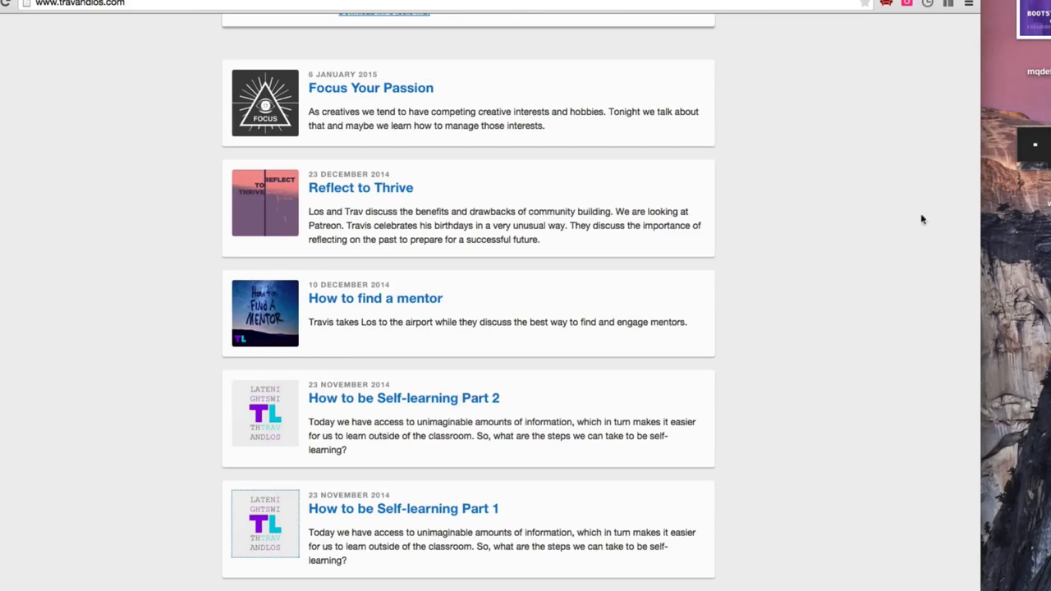
pyautogui.scroll(12, 292, 297)
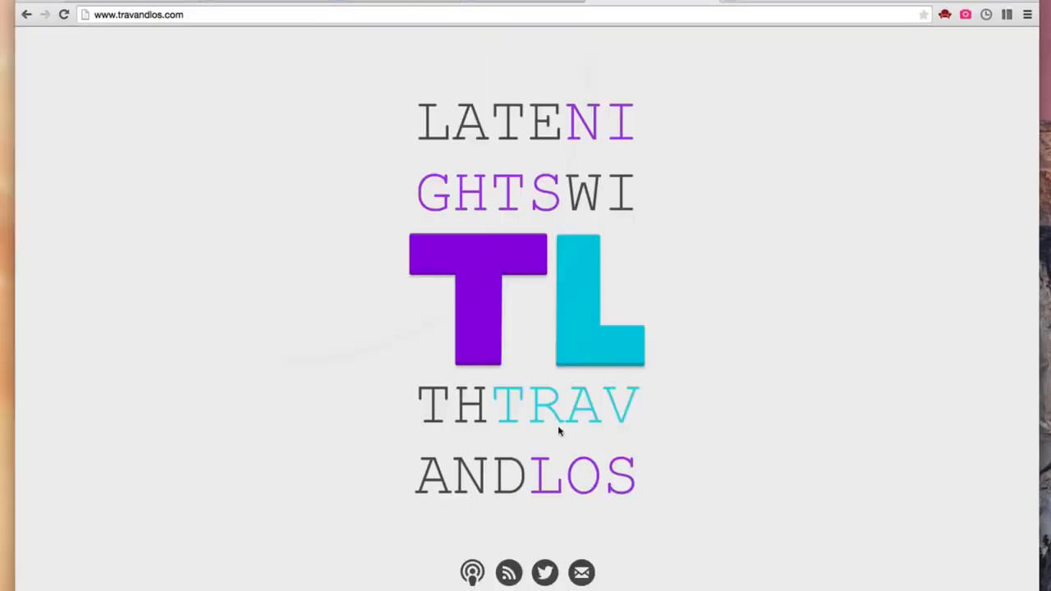
pyautogui.scroll(-2, 520, 440)
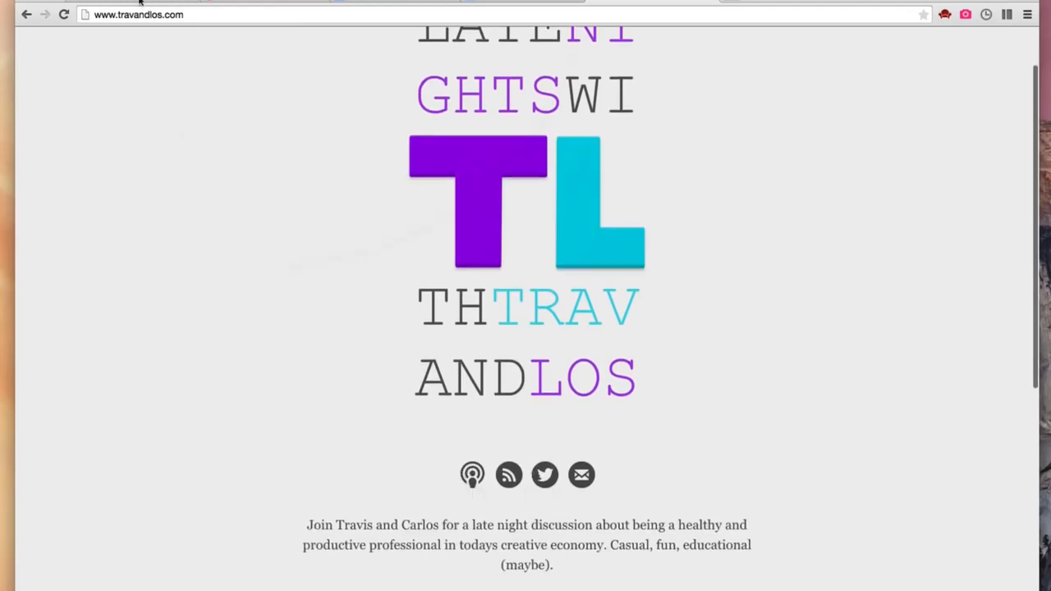
pyautogui.click(472, 474)
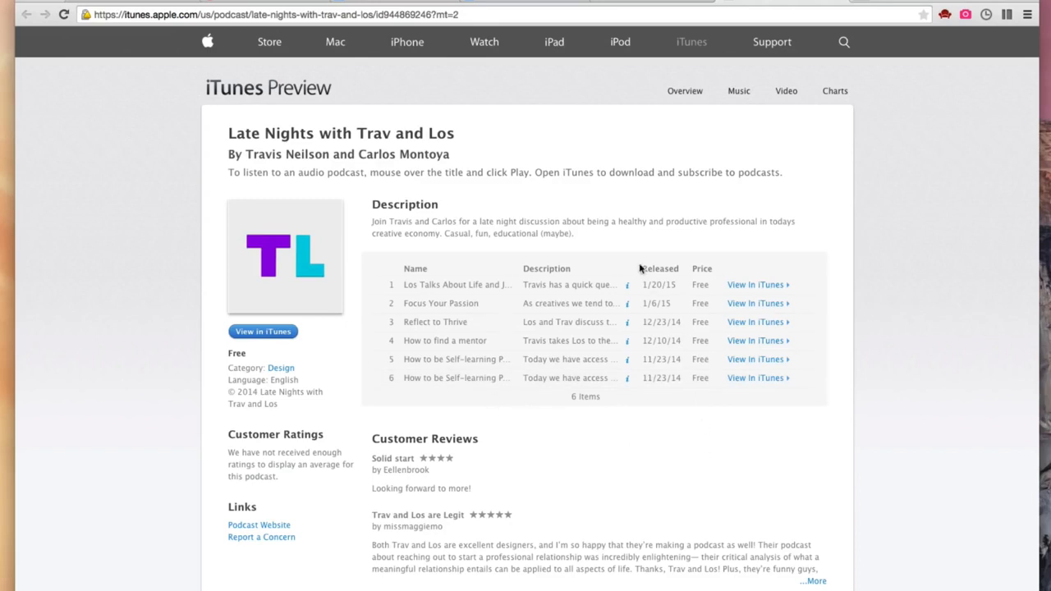
# - Return to the podcast site, capture a screenshot of its TL logo and place it at the dark section's lower edge in the mockup
pyautogui.click(622, 8)
pyautogui.scroll(2, 390, 184)
pyautogui.press('super+shift+4')
pyautogui.moveTo(389, 178); pyautogui.dragTo(634, 316)
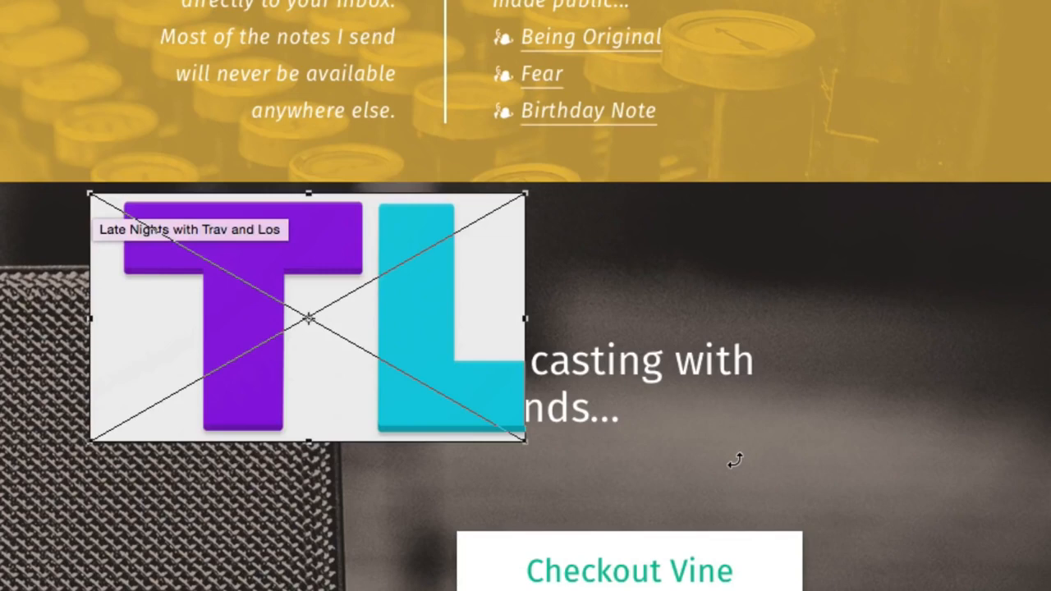
pyautogui.press('Return')
pyautogui.moveTo(427, 337); pyautogui.dragTo(602, 585)
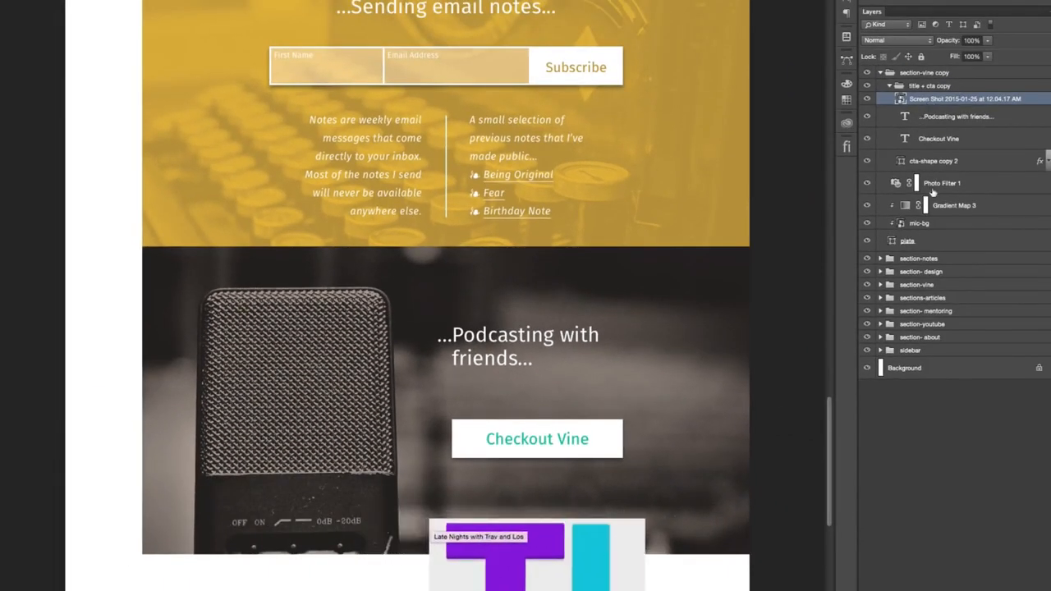
# - Fill the Checkout Vine button shape with purple #8d16de sampled from the placed TL logo
pyautogui.click(932, 161)
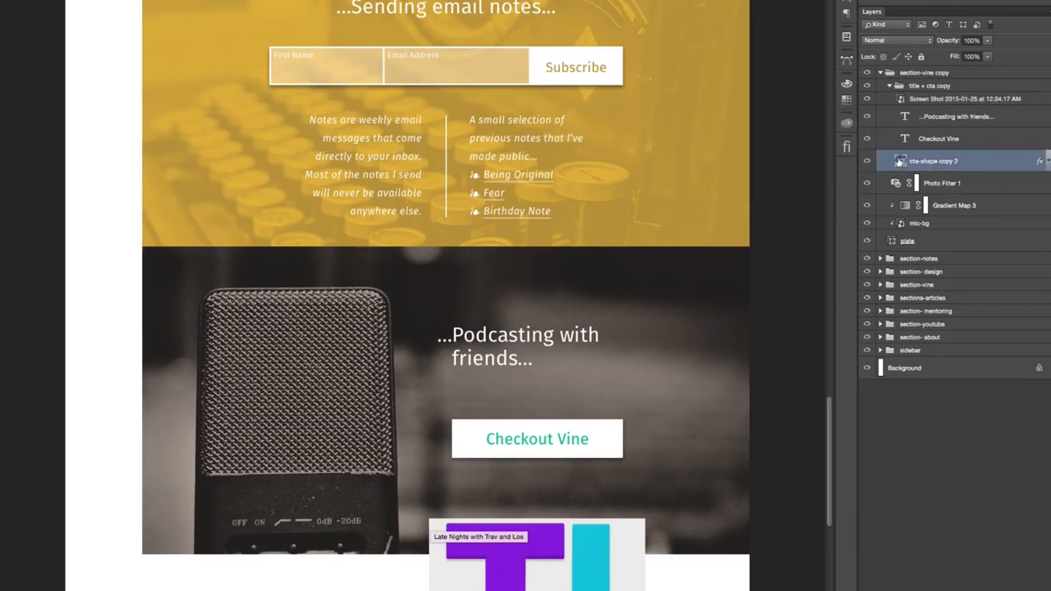
pyautogui.doubleClick(899, 161)
pyautogui.click(503, 558)
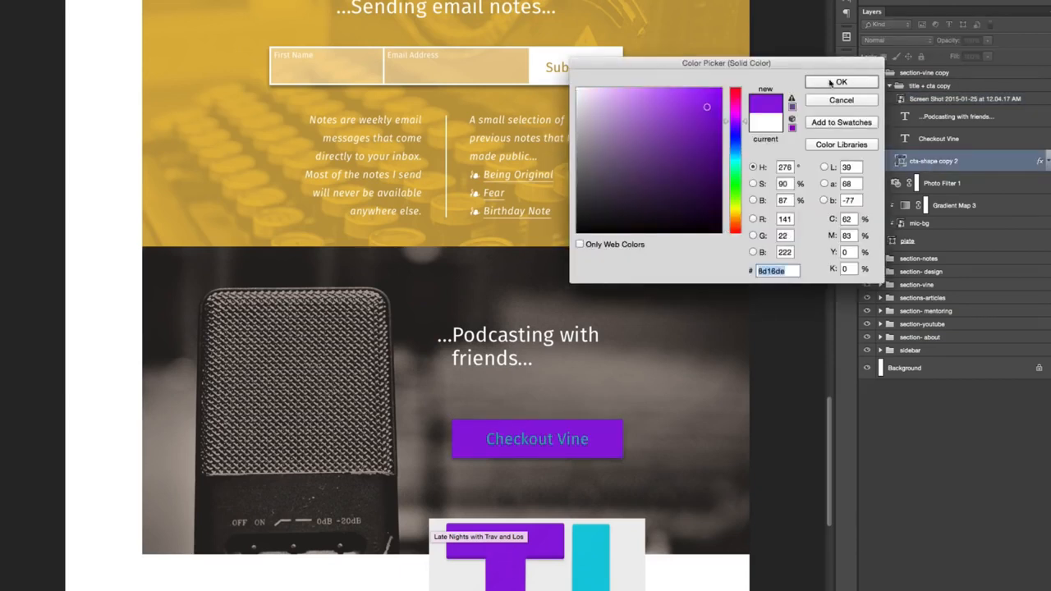
pyautogui.click(831, 82)
# - Duplicate the purple button with its label and fill the copied shape with cyan #13cbdf sampled from the TL logo
pyautogui.click(956, 139)
pyautogui.keyDown('shift'); pyautogui.click(955, 165); pyautogui.keyUp('shift')
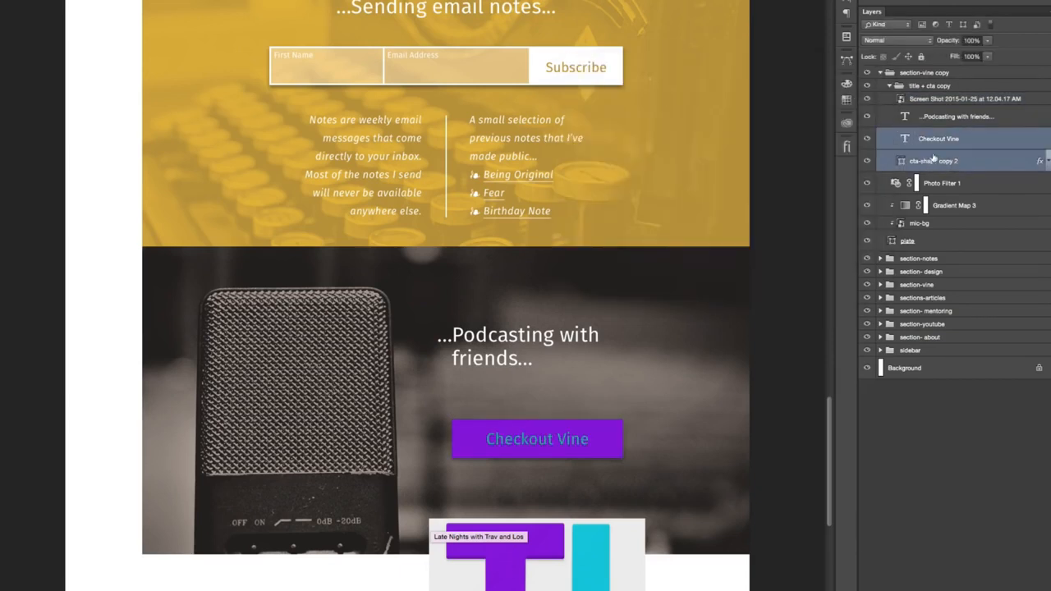
pyautogui.press('super+j')
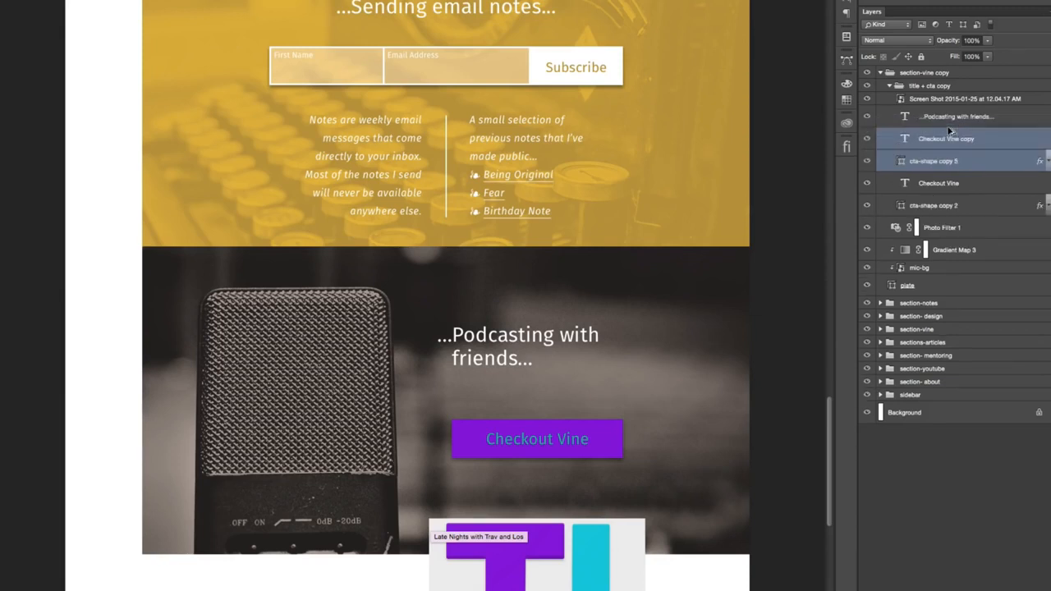
pyautogui.click(904, 162)
pyautogui.doubleClick(903, 161)
pyautogui.click(591, 566)
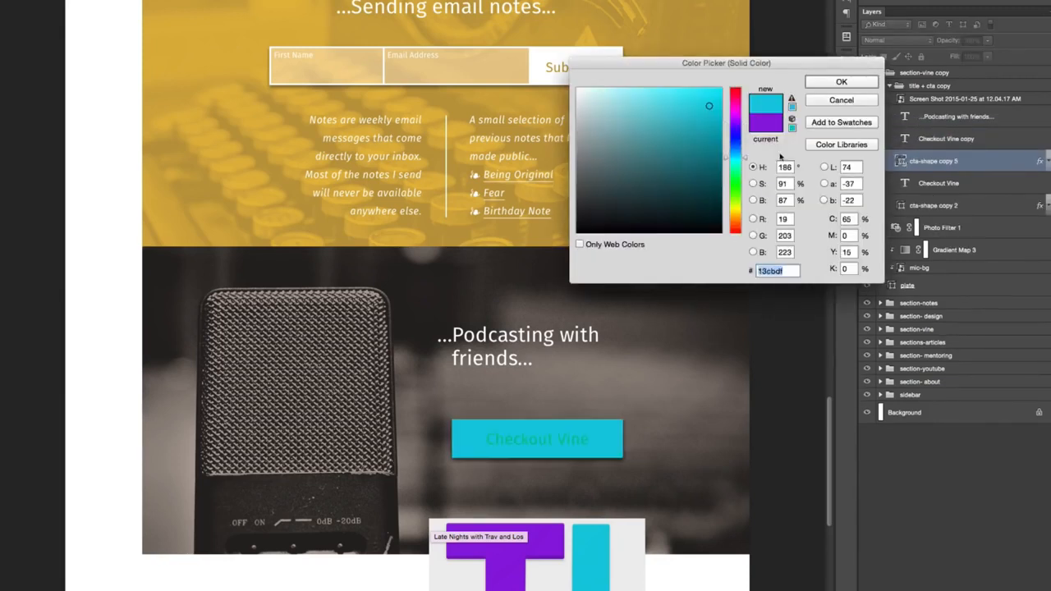
pyautogui.click(832, 82)
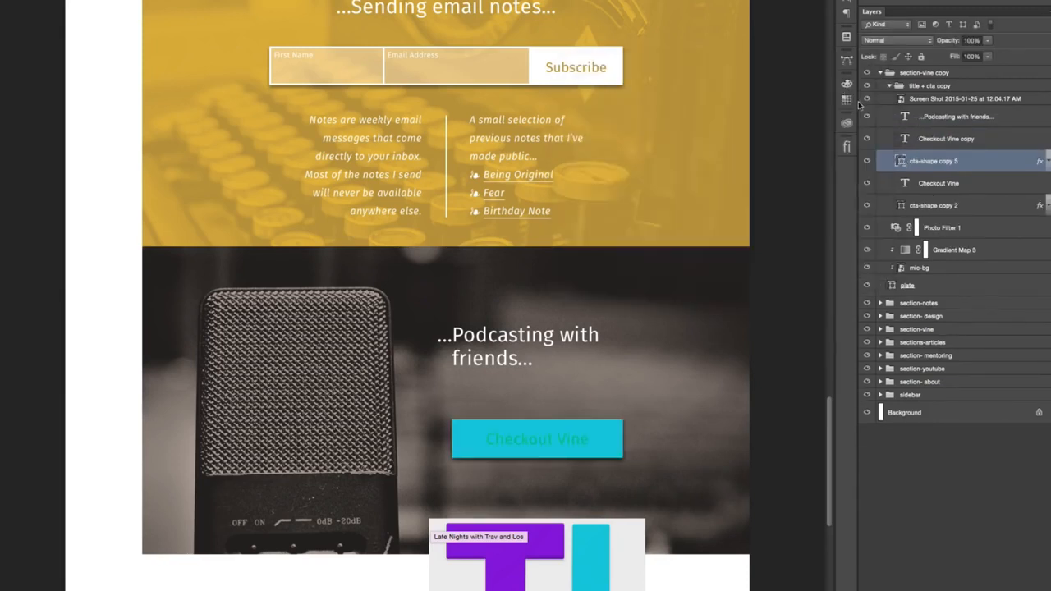
# - Move the purple button and its label horizontally to the left of the cyan button, leaving a narrow gap
pyautogui.click(931, 184)
pyautogui.click(955, 163)
pyautogui.click(951, 207)
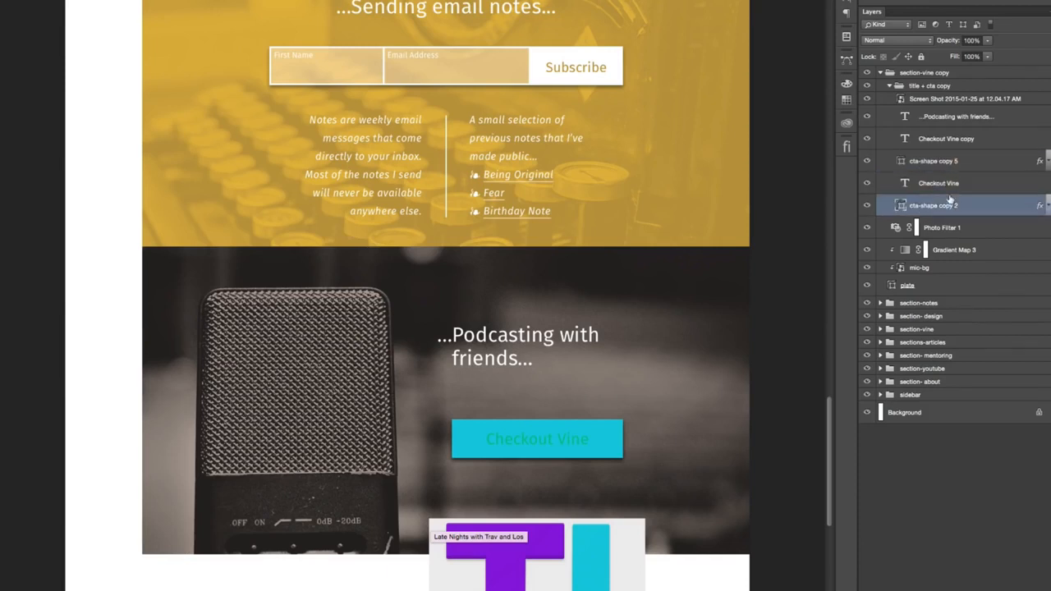
pyautogui.keyDown('shift'); pyautogui.click(949, 186); pyautogui.keyUp('shift')
pyautogui.moveTo(671, 391); pyautogui.dragTo(448, 392)
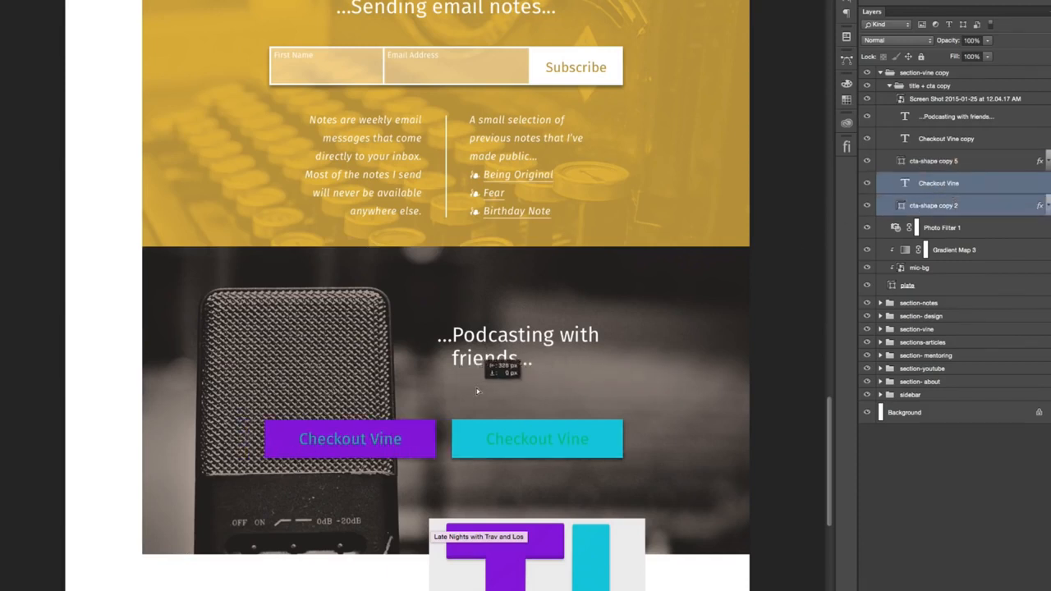
# - Set the text color of both Checkout Vine button labels to white #ffffff
pyautogui.click(926, 188)
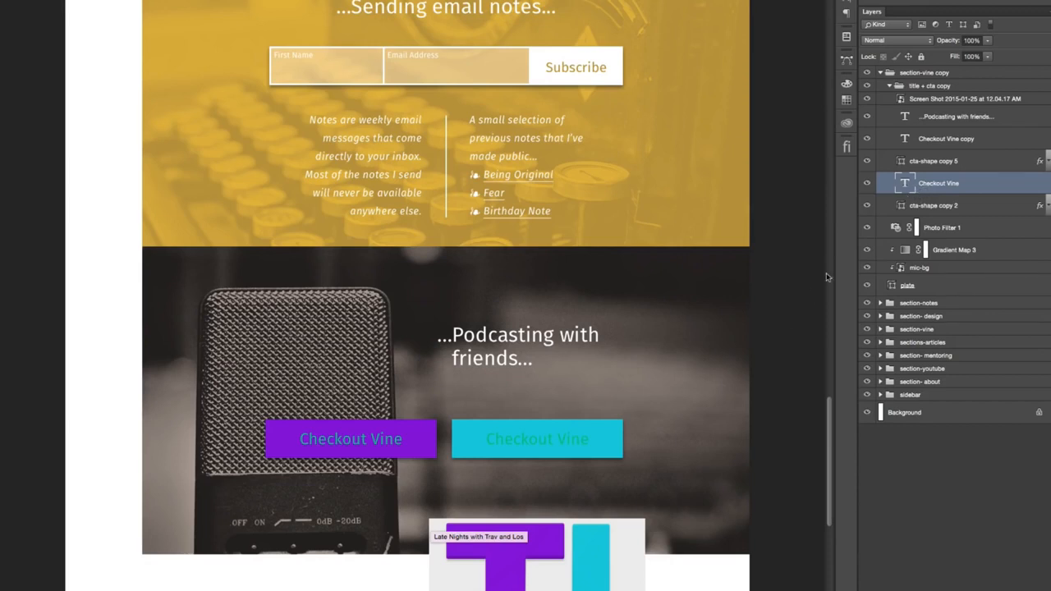
pyautogui.keyDown('super'); pyautogui.click(944, 139); pyautogui.keyUp('super')
pyautogui.click(847, 5)
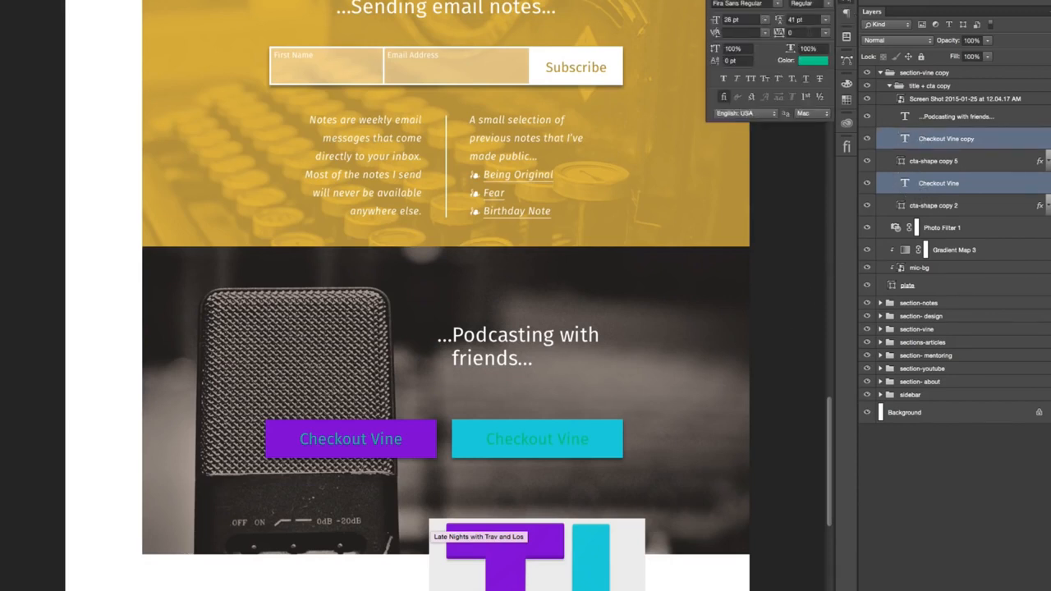
pyautogui.click(805, 64)
pyautogui.write('ffffff')
pyautogui.click(841, 82)
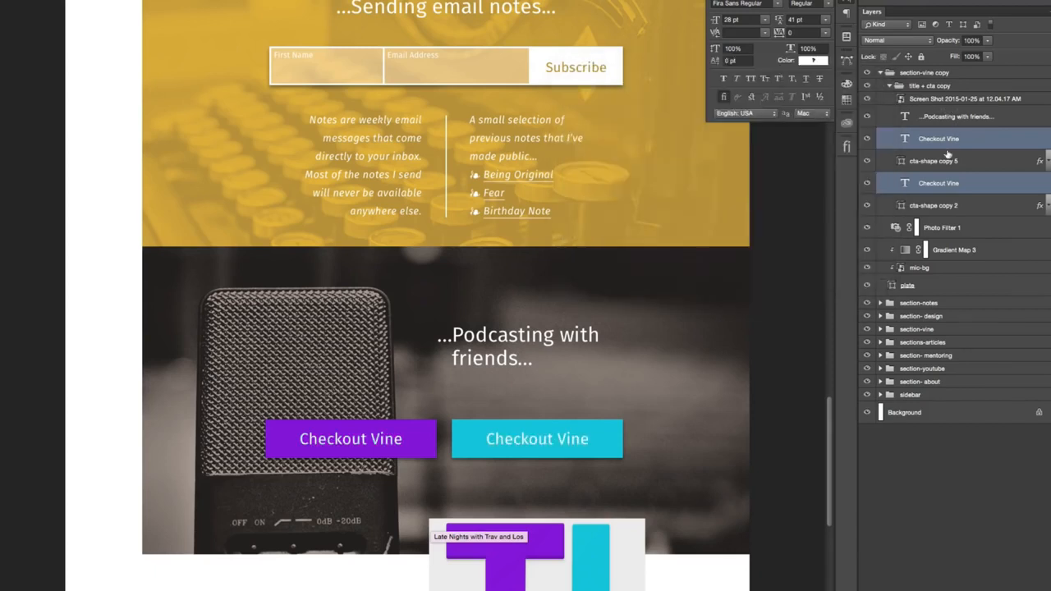
# - Check which Checkout Vine text layer belongs to which button by briefly hiding and showing each one
pyautogui.click(944, 162)
pyautogui.click(936, 183)
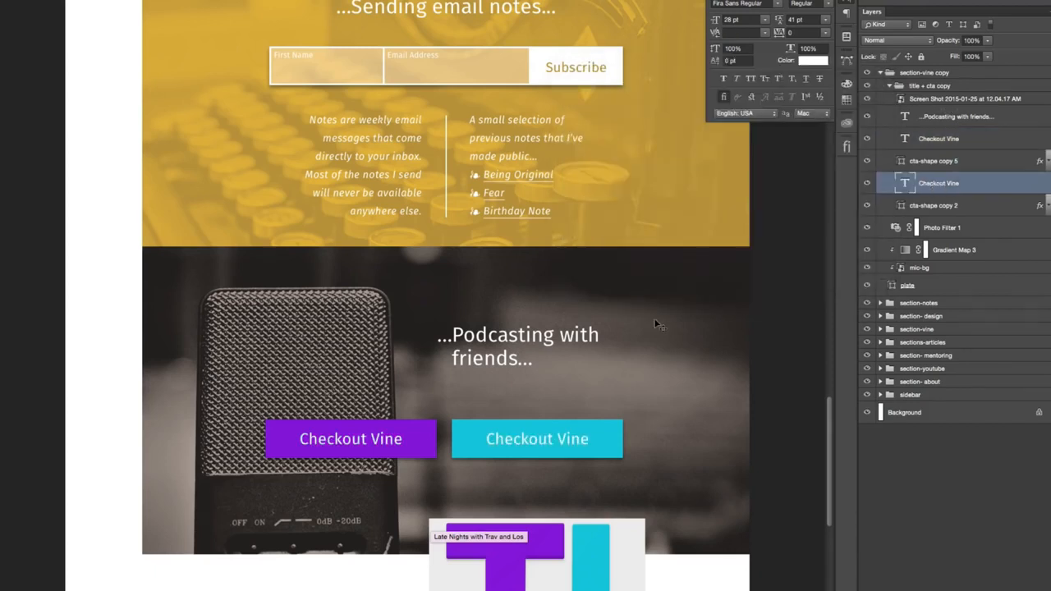
pyautogui.click(944, 139)
pyautogui.click(866, 141)
pyautogui.click(866, 140)
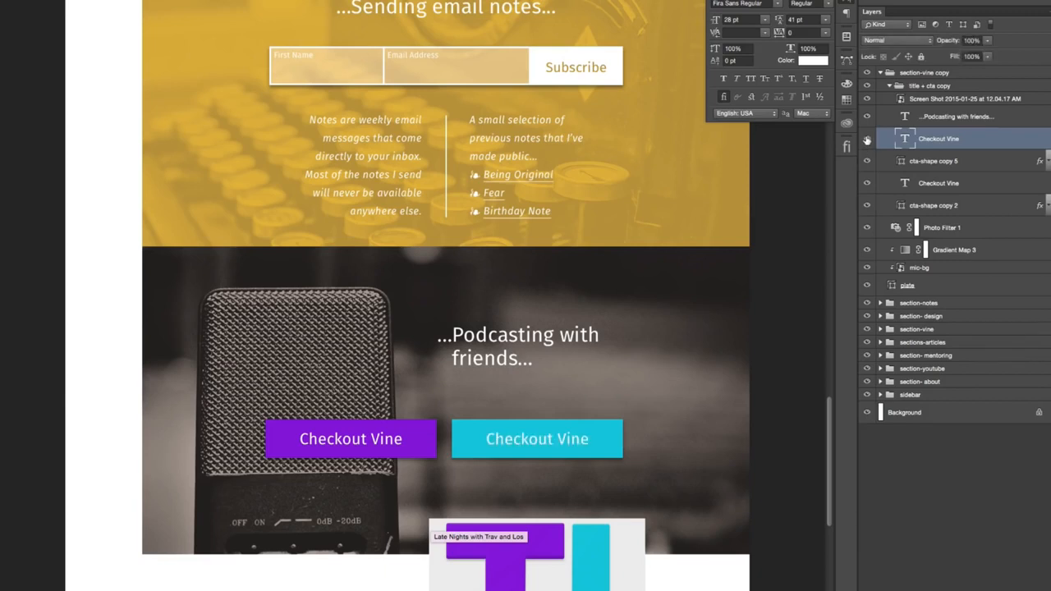
pyautogui.click(866, 183)
pyautogui.click(866, 183)
# - Change the purple button's label to "Website"
pyautogui.click(923, 183)
pyautogui.moveTo(298, 440); pyautogui.dragTo(409, 444)
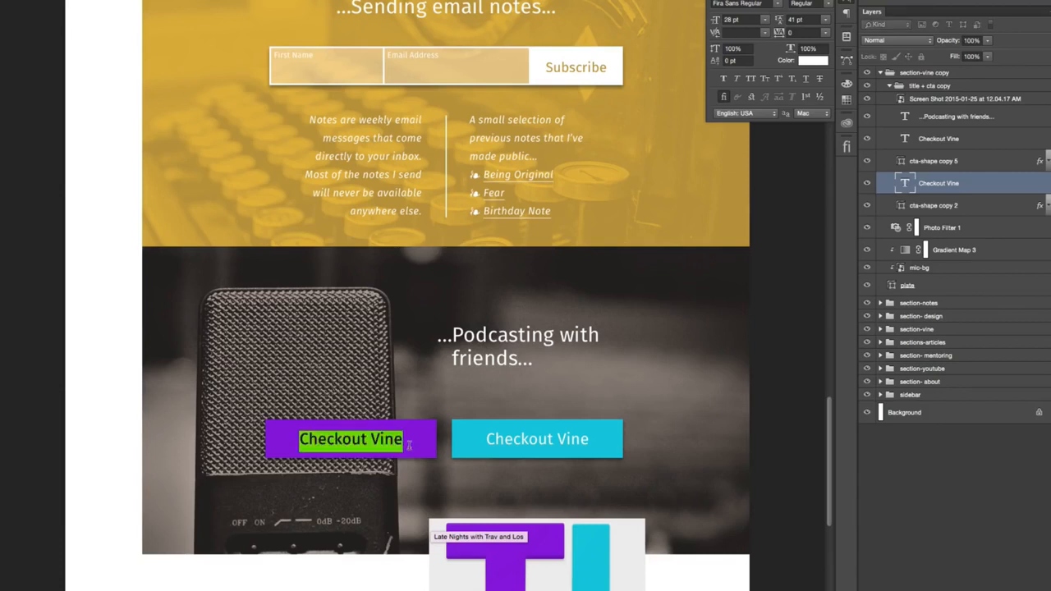
pyautogui.write('website')
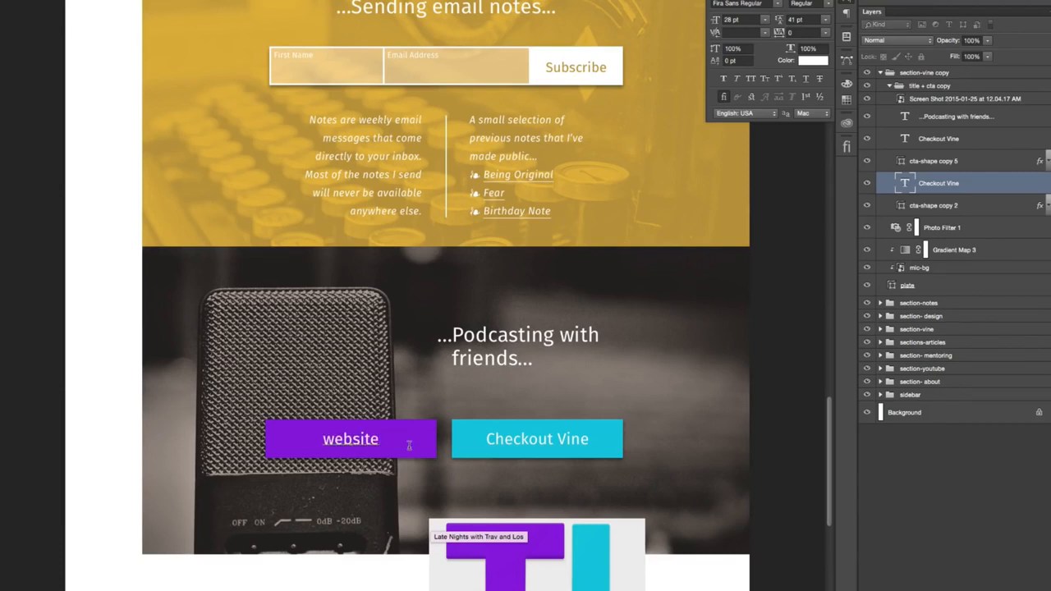
pyautogui.press('Home')
pyautogui.hotkey('shift', 'Right')
pyautogui.write('W')
pyautogui.press('Return')
pyautogui.press('BackSpace')
pyautogui.press('super+Return')
# - Change the cyan button's label to "iTunes"
pyautogui.click(536, 439)
pyautogui.press('super+a')
pyautogui.write('iTunes')
pyautogui.press('super+Return')
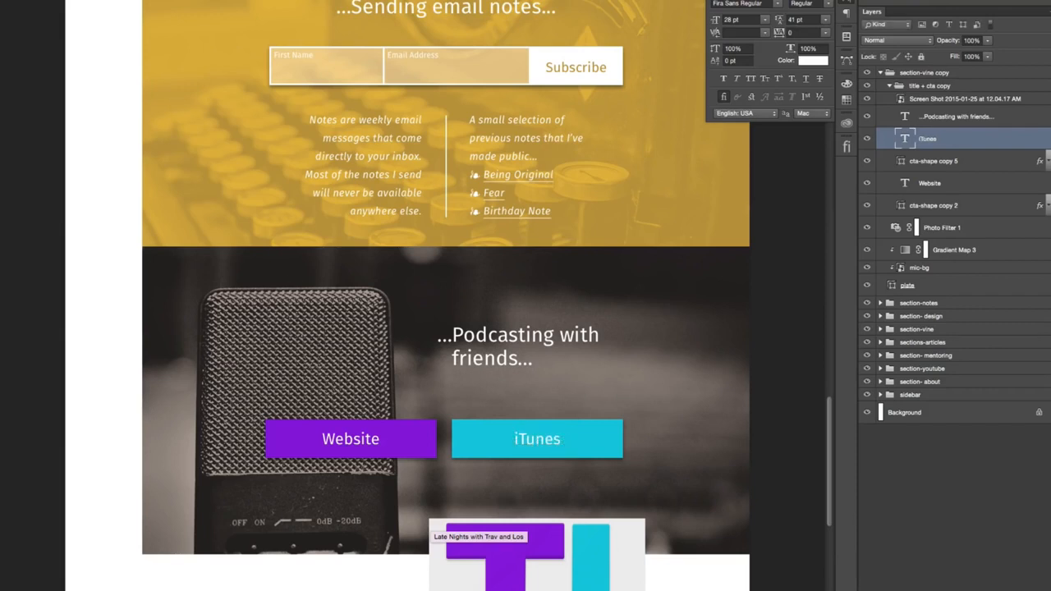
# - Move the "...Podcasting with friends..." heading straight up to near the upper edge of the dark section
pyautogui.rightClick(529, 339)
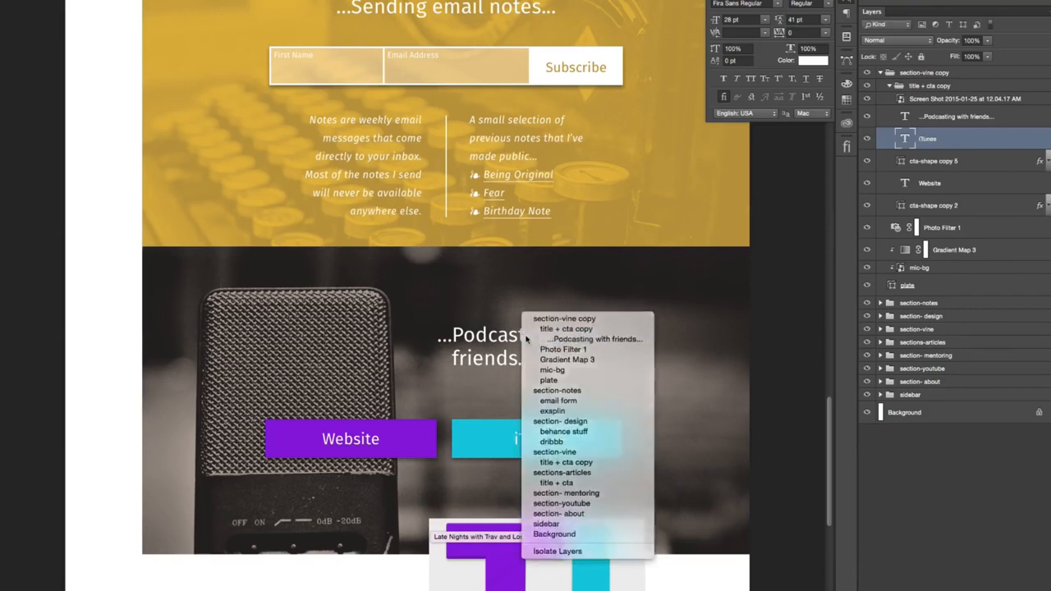
pyautogui.click(528, 338)
pyautogui.moveTo(514, 346); pyautogui.dragTo(512, 268)
pyautogui.hotkey('shift', 'Down')
pyautogui.hotkey('shift', 'Down')
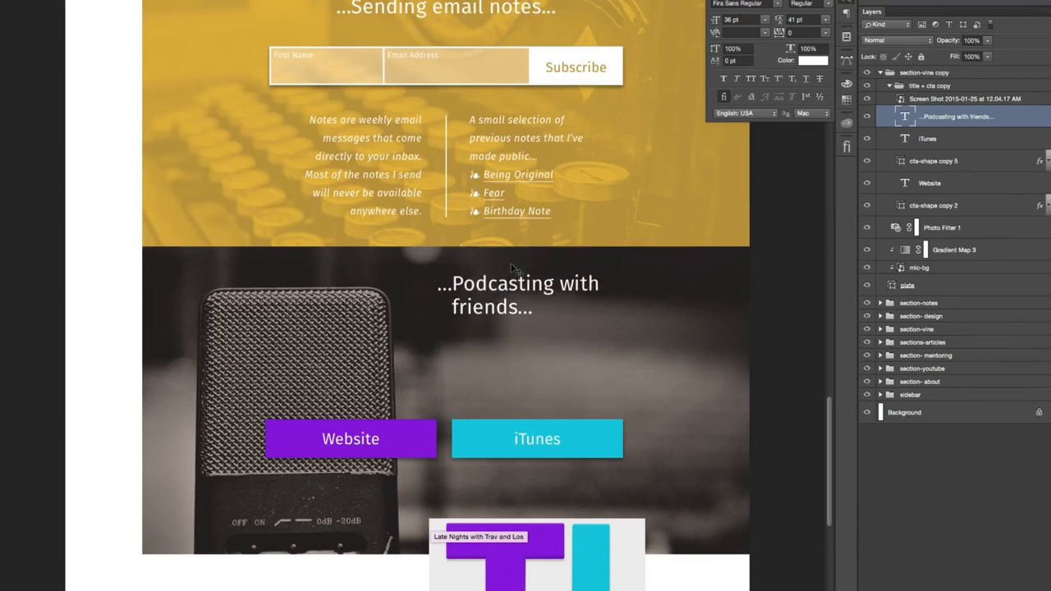
# - Widen the "...Podcasting with friends..." text box to span both buttons and set its first-line indent to 0 pt
pyautogui.click(488, 289)
pyautogui.moveTo(452, 325); pyautogui.dragTo(268, 321)
pyautogui.press('super+a')
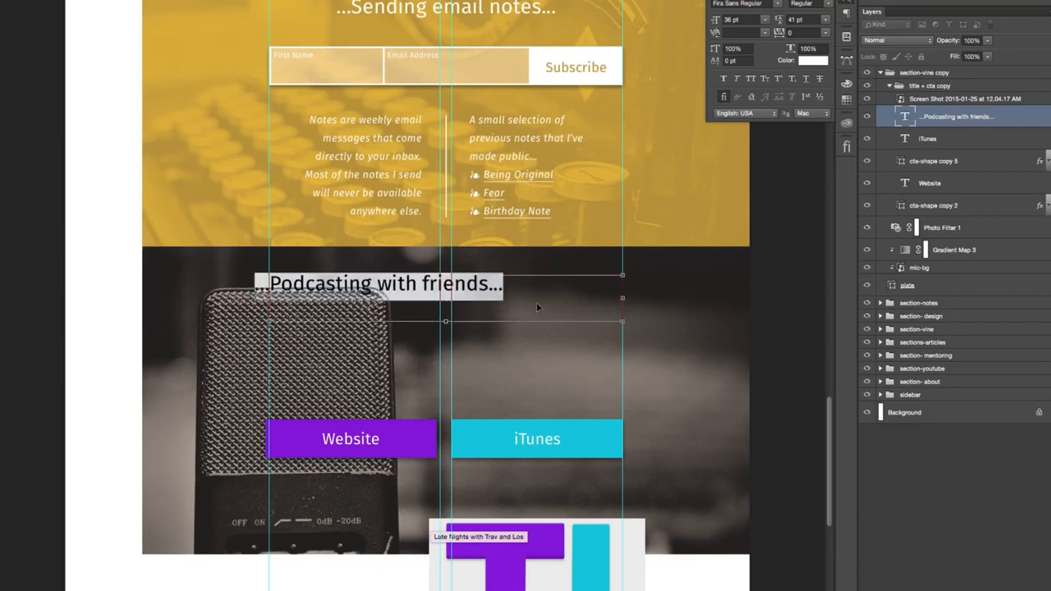
pyautogui.click(768, 2)
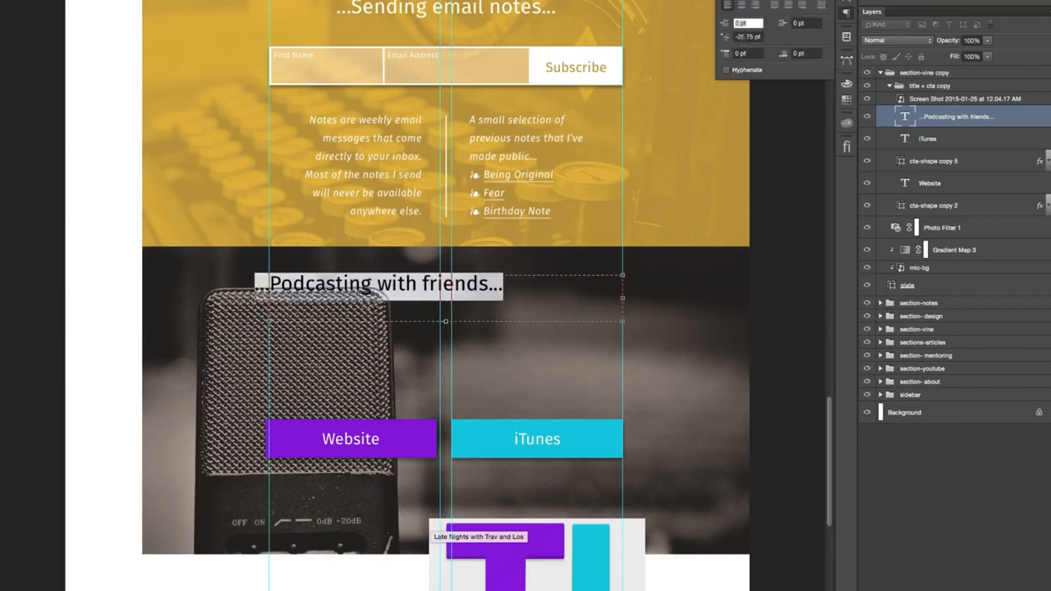
pyautogui.doubleClick(743, 37)
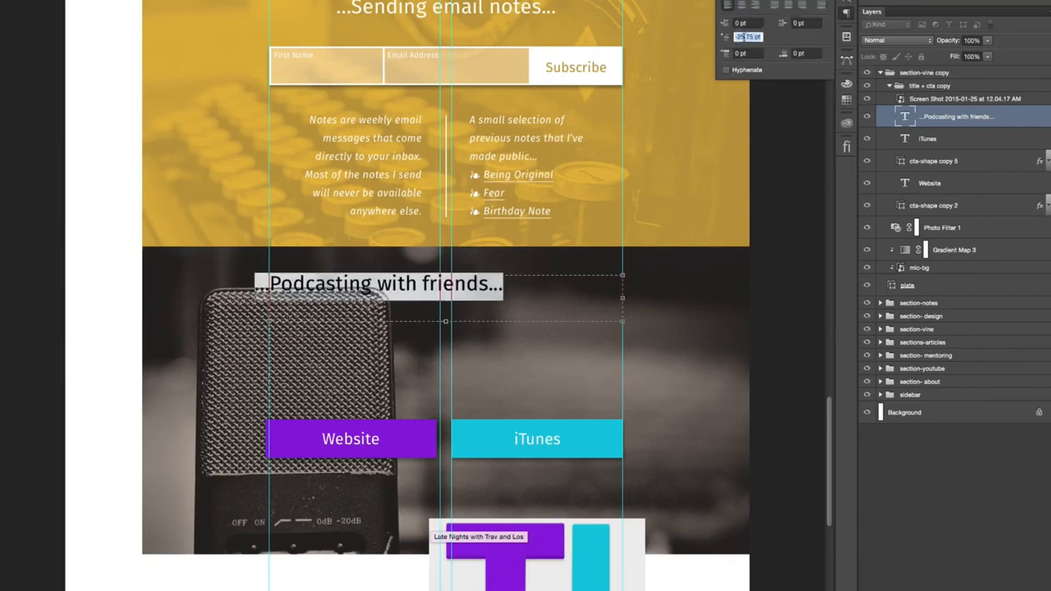
pyautogui.write('0')
pyautogui.press('Return')
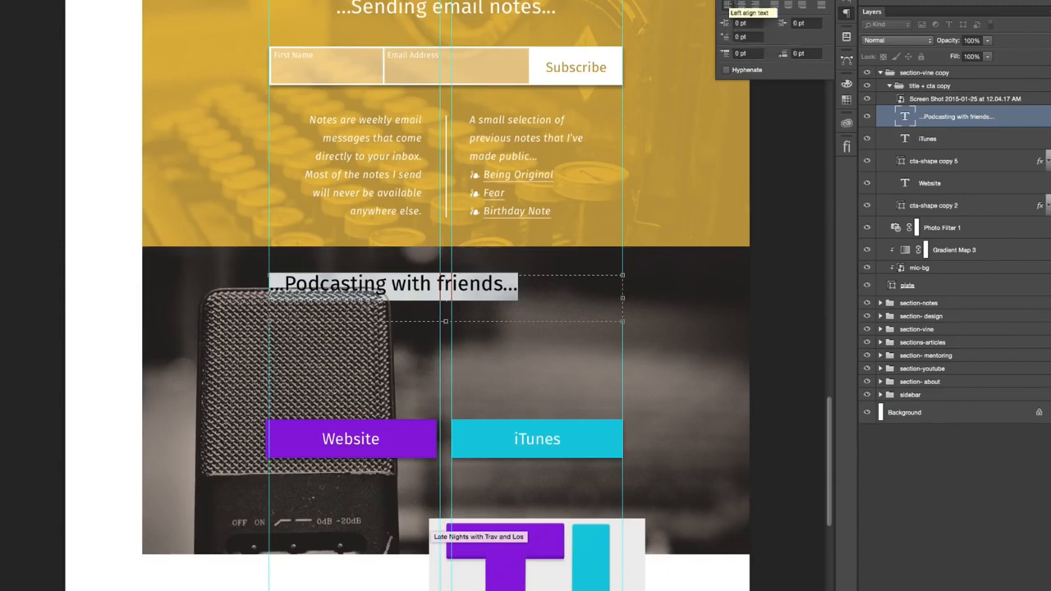
# - Center-align the podcasting heading within its text box
pyautogui.click(731, 1)
pyautogui.click(765, 1)
pyautogui.click(742, 5)
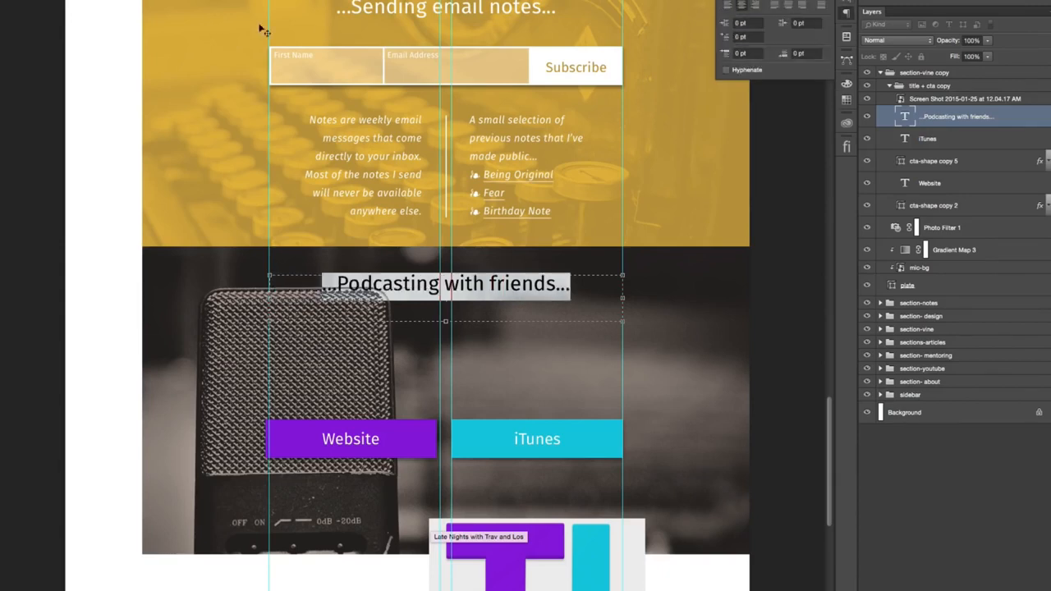
pyautogui.hotkey('ctrl', 'Return')
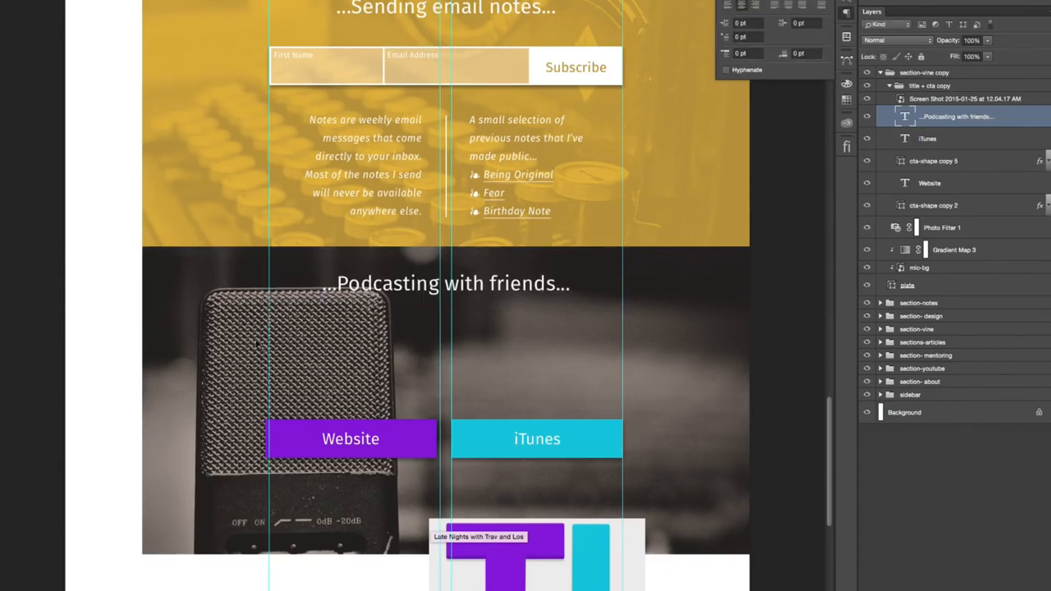
# - Reword the podcasting heading to "...and Podcasting with friends."
pyautogui.click(340, 282)
pyautogui.write('and')
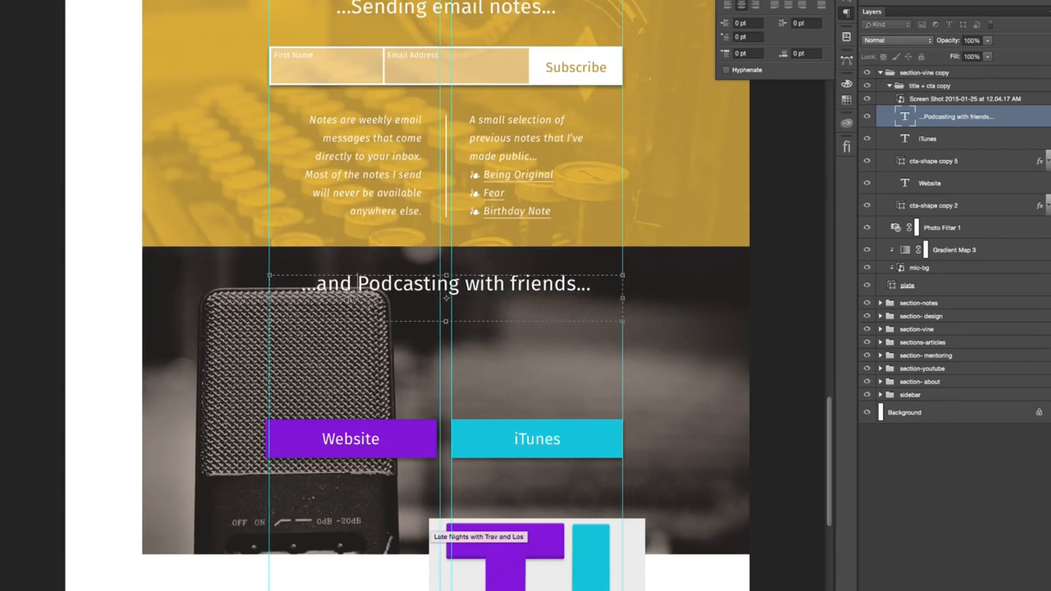
pyautogui.press('BackSpace')
pyautogui.press('BackSpace')
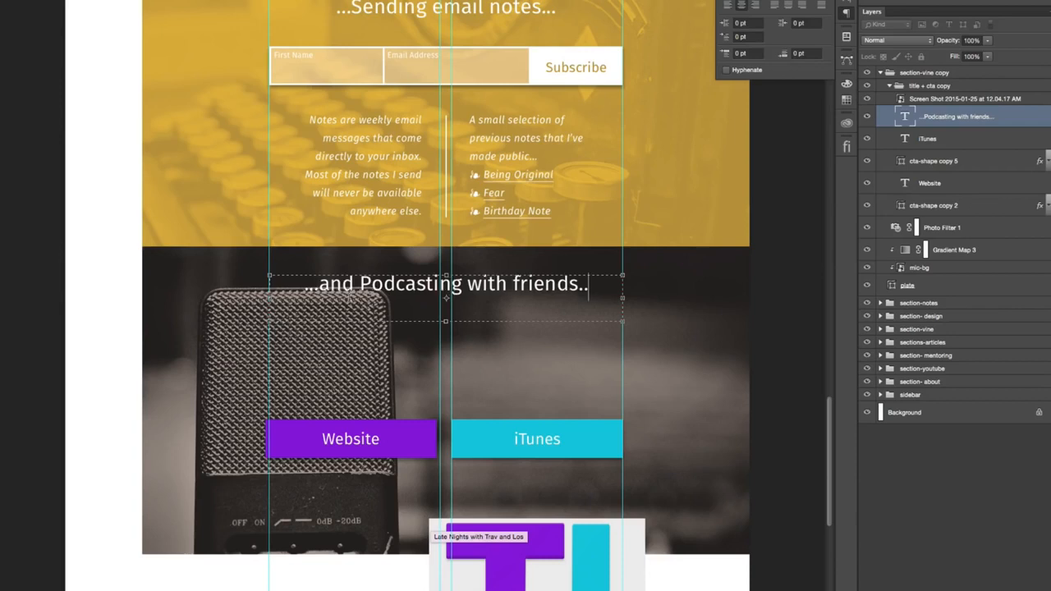
pyautogui.press('super+Return')
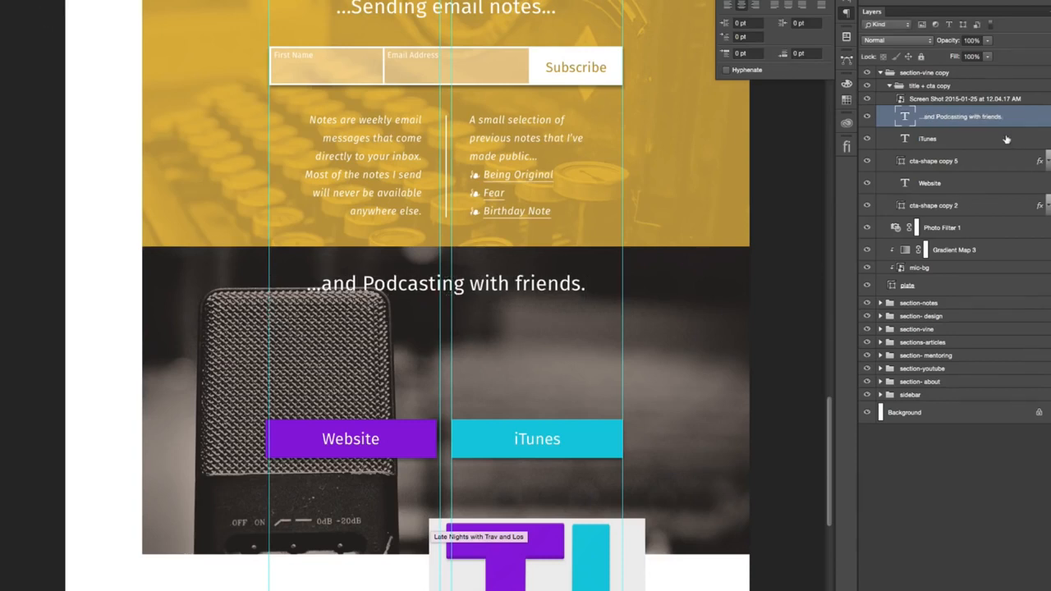
# - Change the fill color of the podcasting section's plate shape to black
pyautogui.doubleClick(891, 287)
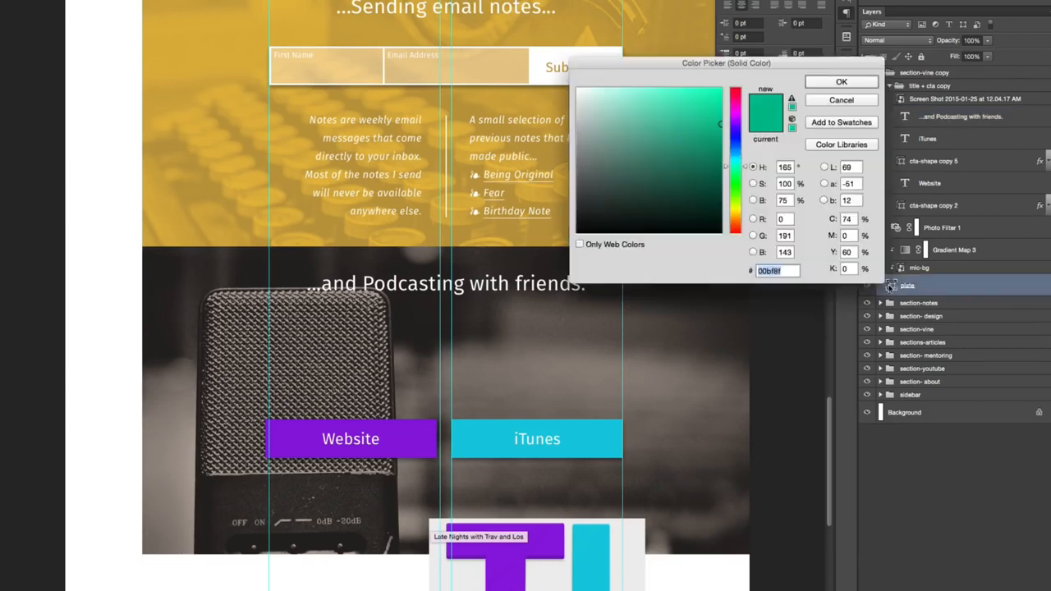
pyautogui.moveTo(625, 170); pyautogui.dragTo(883, 359)
pyautogui.click(867, 85)
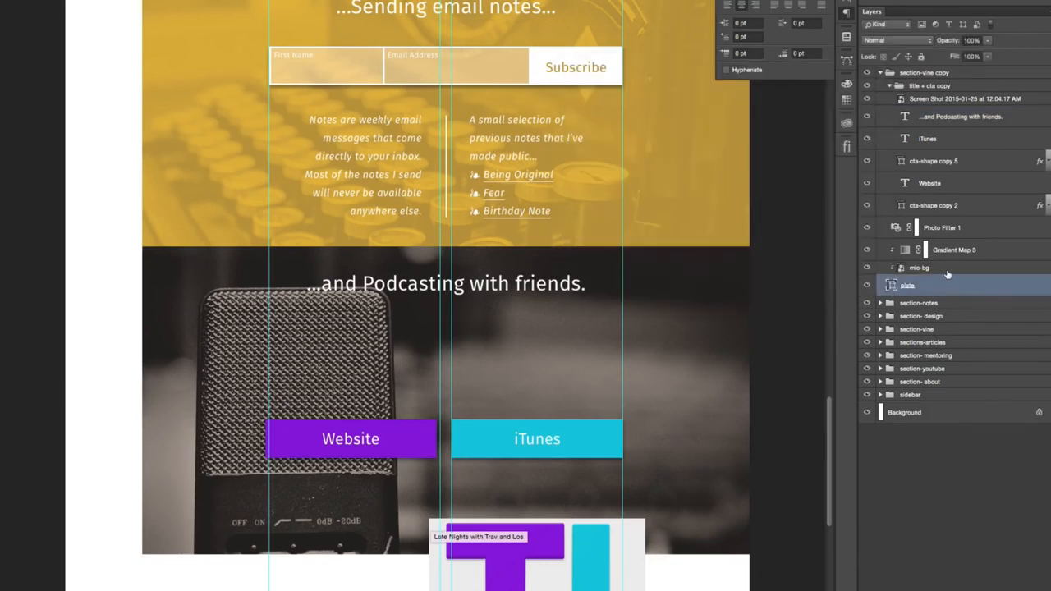
# - Lower the mic-bg layer's opacity to 30% and hide the guides
pyautogui.click(947, 271)
pyautogui.press('4')
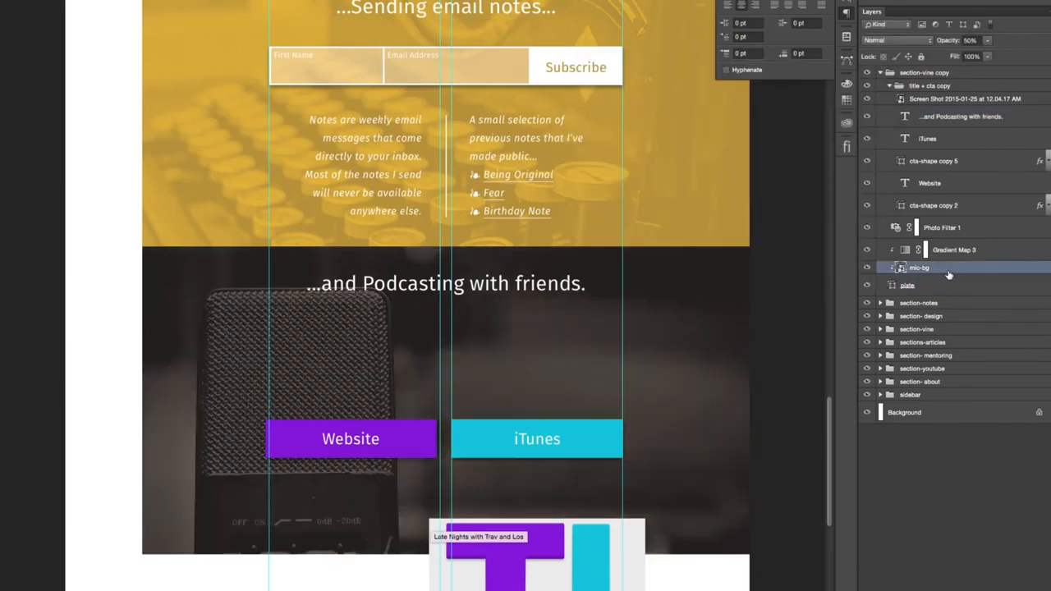
pyautogui.press('3')
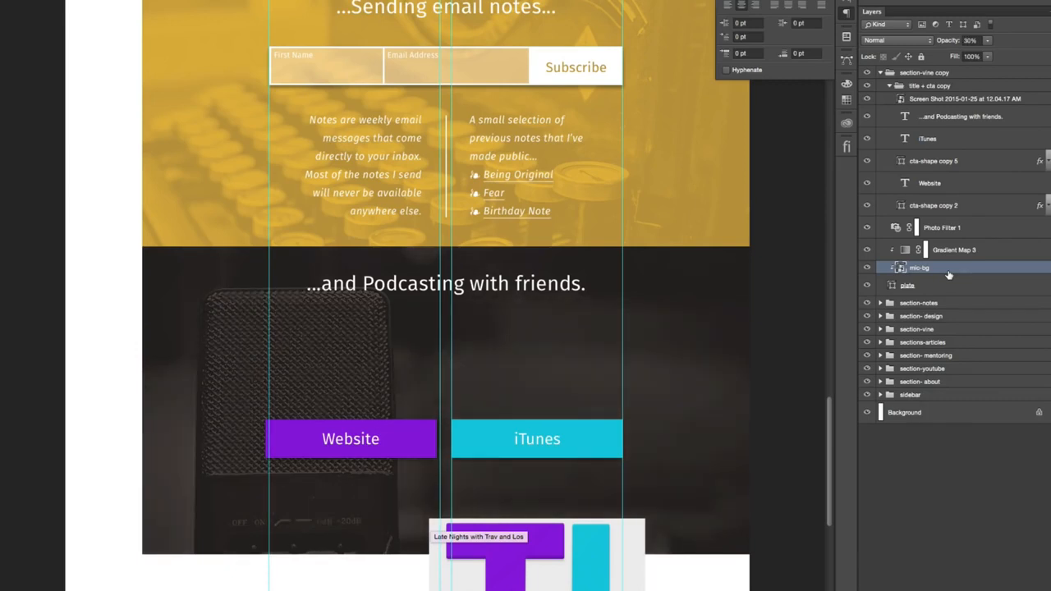
pyautogui.hotkey('ctrl', ';')
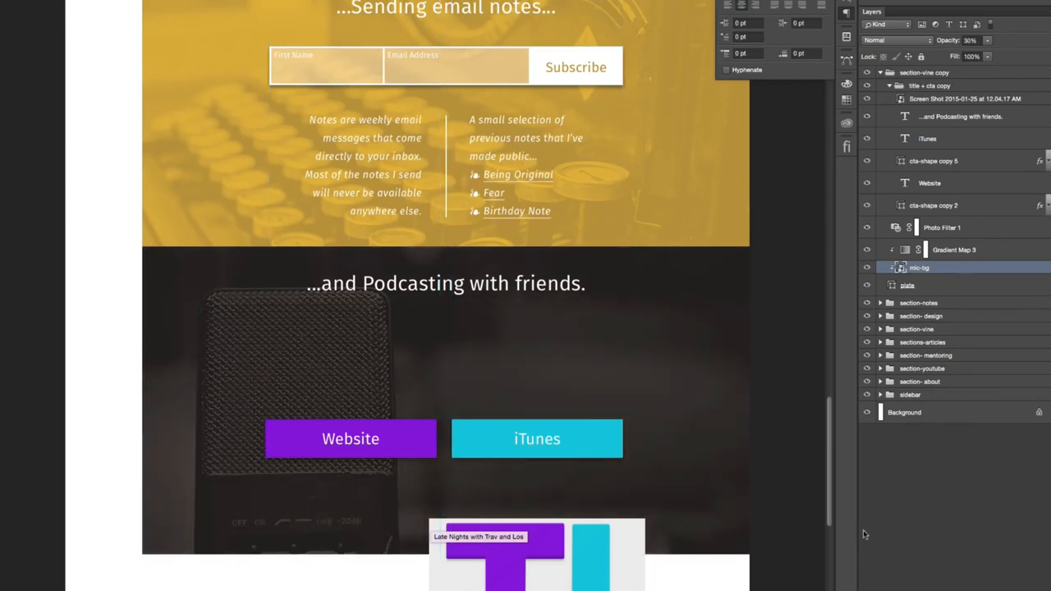
# - Delete the podcast logo screenshot overlapping the lower edge of the dark section
pyautogui.rightClick(614, 570)
pyautogui.click(619, 565)
pyautogui.press('Delete')
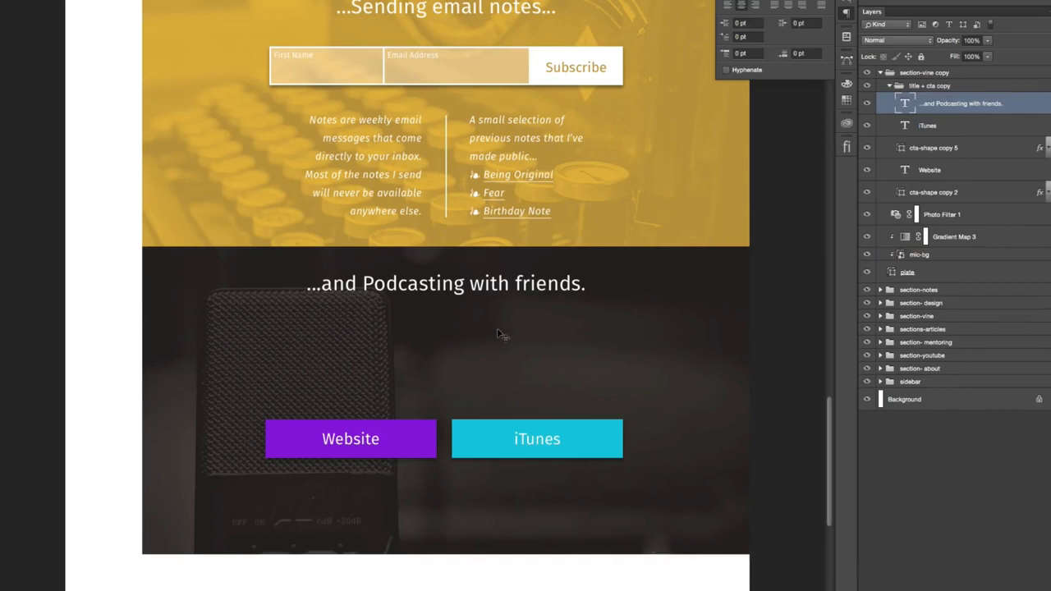
pyautogui.press('super+Tab')
pyautogui.moveTo(1009, 6); pyautogui.dragTo(349, 417)
pyautogui.moveTo(424, 328); pyautogui.dragTo(392, 371)
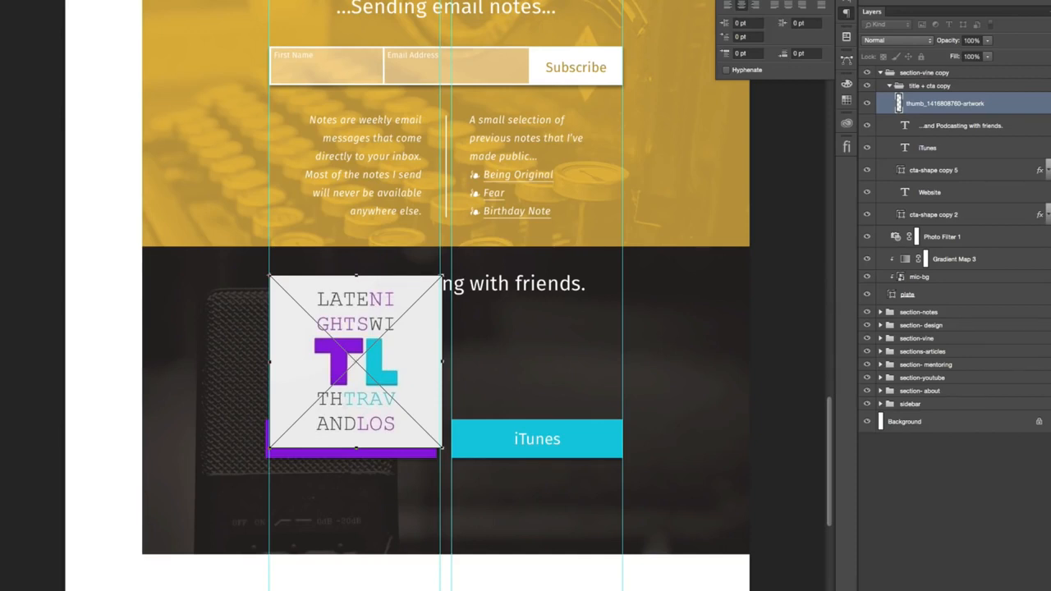
pyautogui.press('Return')
# - Scale the podcast artwork to about half its size and move it down between the heading and the Website button
pyautogui.hotkey('ctrl', 't')
pyautogui.moveTo(443, 448); pyautogui.dragTo(354, 360)
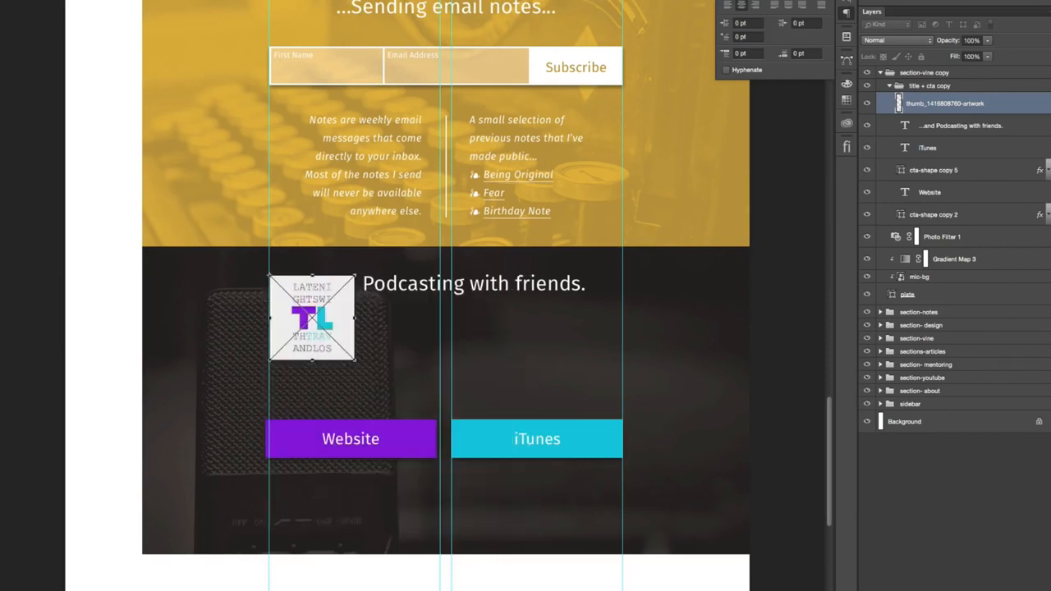
pyautogui.press('Return')
pyautogui.moveTo(324, 312)
pyautogui.mouseDown()
pyautogui.moveTo(324, 359)
pyautogui.moveTo(326, 332)
pyautogui.mouseUp()
pyautogui.hotkey('shift', 'Down')
pyautogui.hotkey('shift', 'Down')
pyautogui.hotkey('shift', 'Down')
pyautogui.hotkey('shift', 'Down')
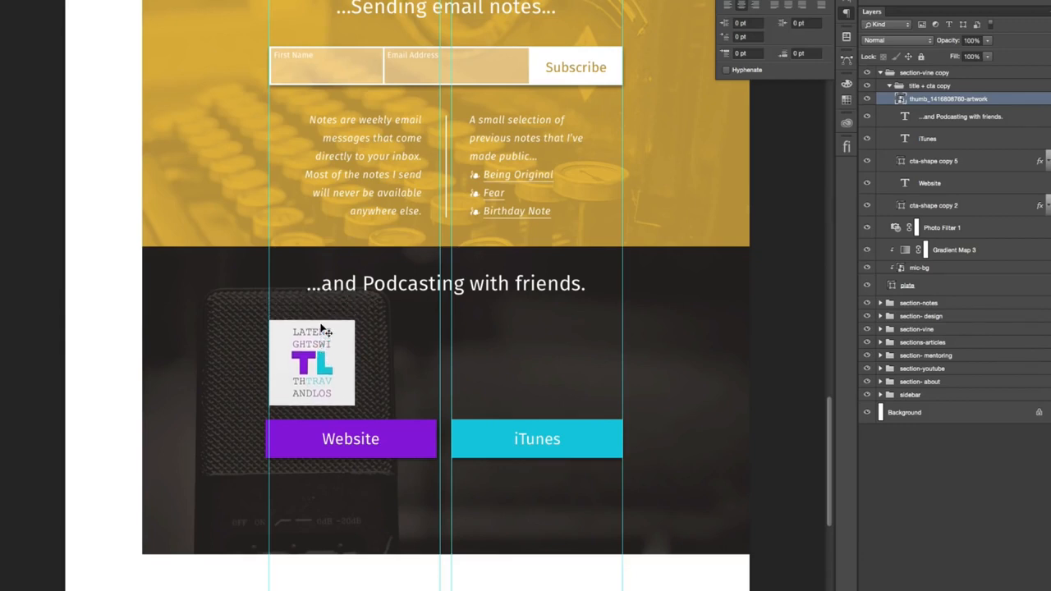
# - Convert the podcasting heading to point text and place a copy of it just below, beside the artwork
pyautogui.rightClick(409, 284)
pyautogui.click(419, 288)
pyautogui.rightClick(998, 118)
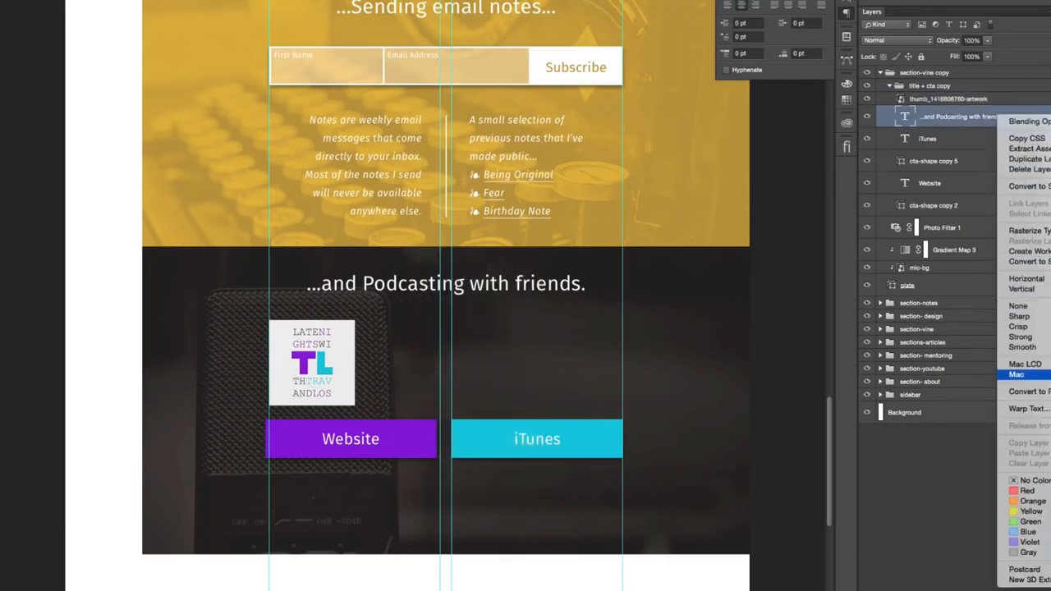
pyautogui.click(1023, 392)
pyautogui.moveTo(403, 288); pyautogui.dragTo(461, 333)
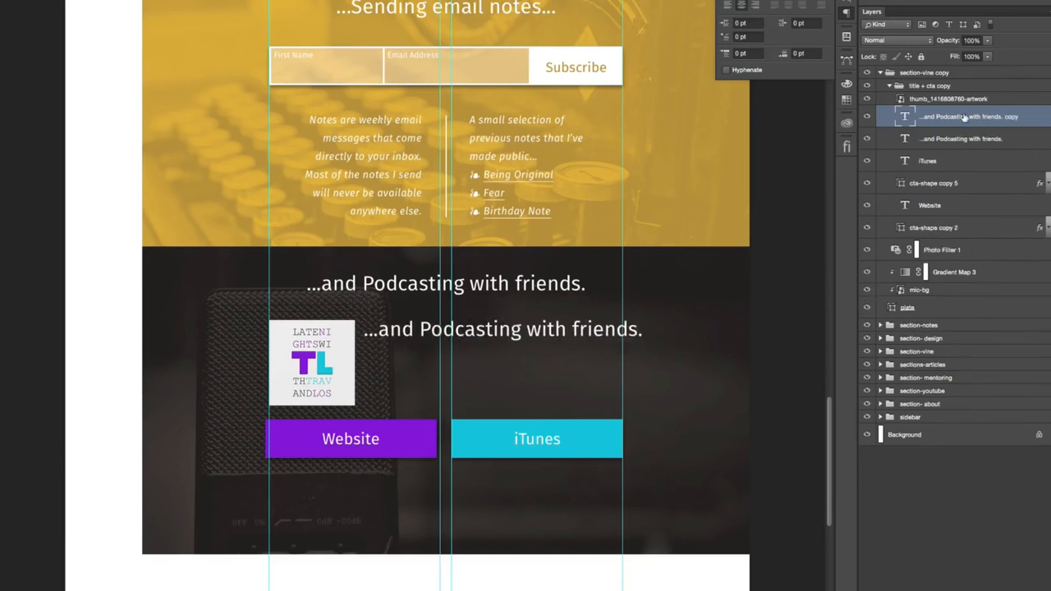
# - Replace the copied heading's text with "Latest Episode Name"
pyautogui.doubleClick(415, 329)
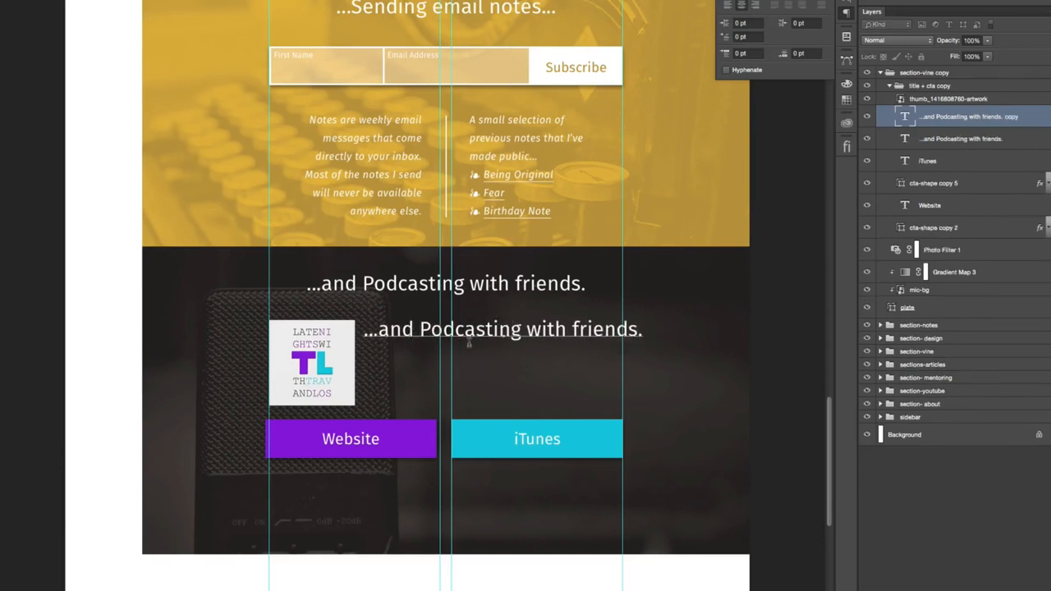
pyautogui.hotkey('shift', 'Home')
pyautogui.press('BackSpace')
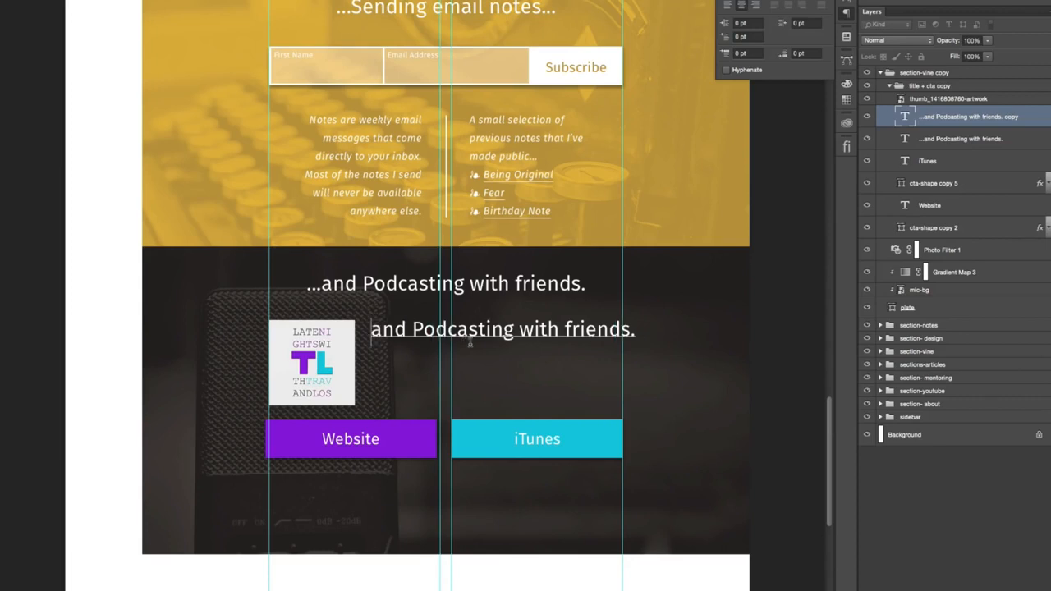
pyautogui.hotkey('ctrl', 'a')
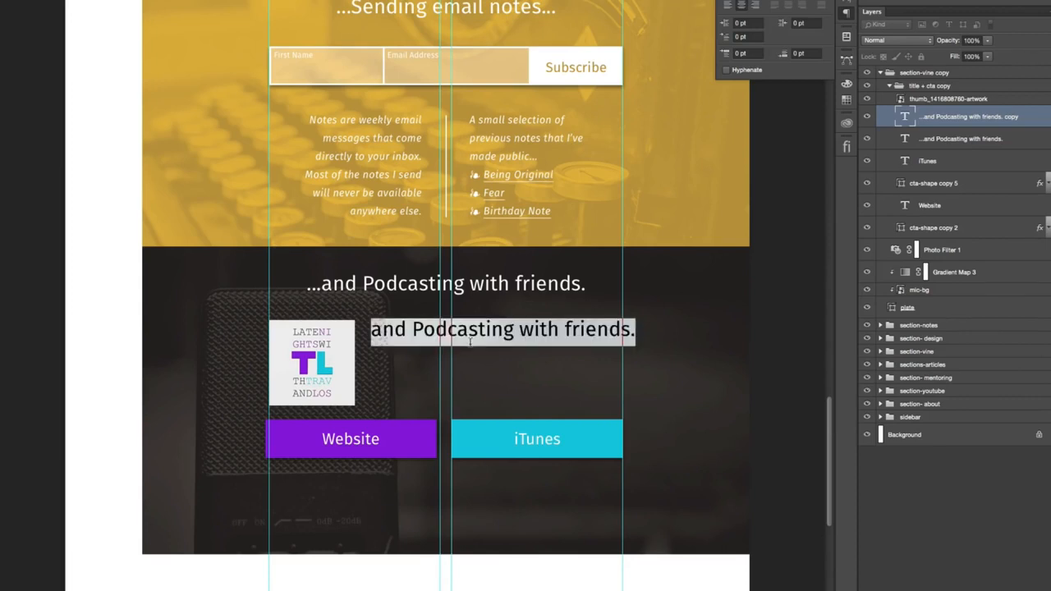
pyautogui.write('E')
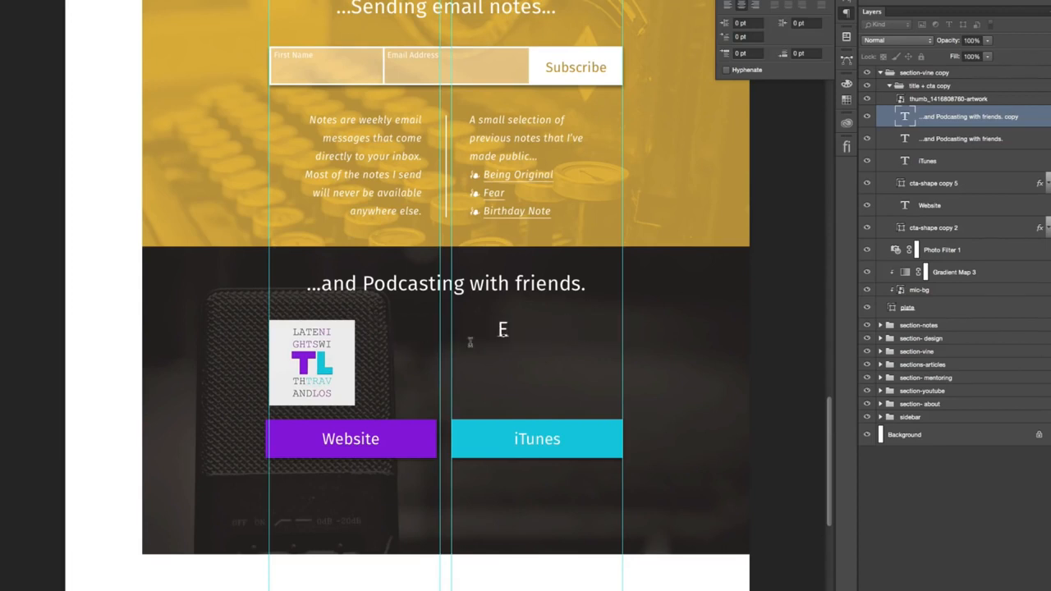
pyautogui.write('pisode Name')
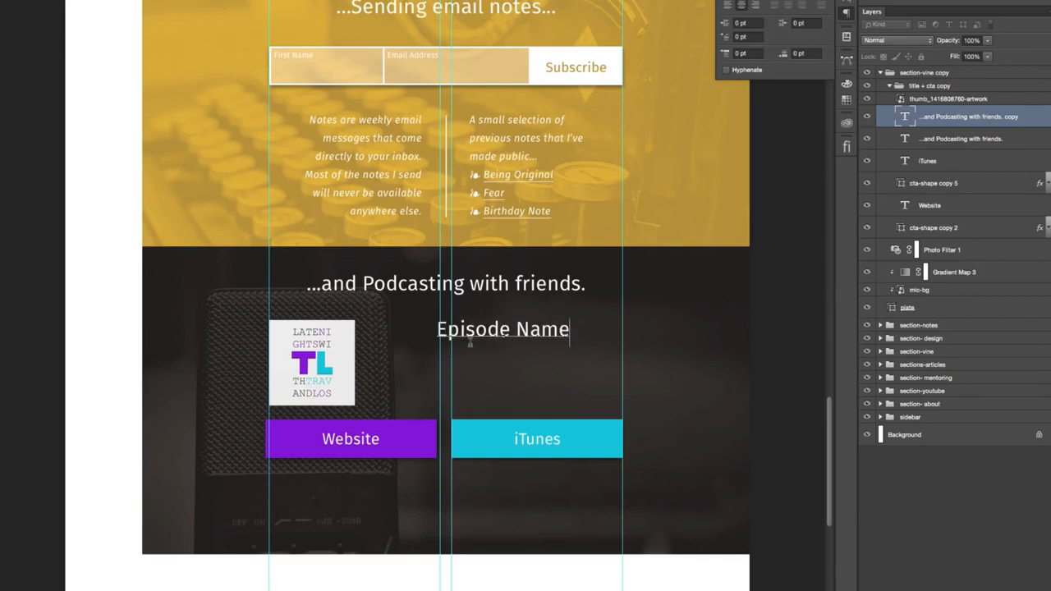
pyautogui.write('Latest')
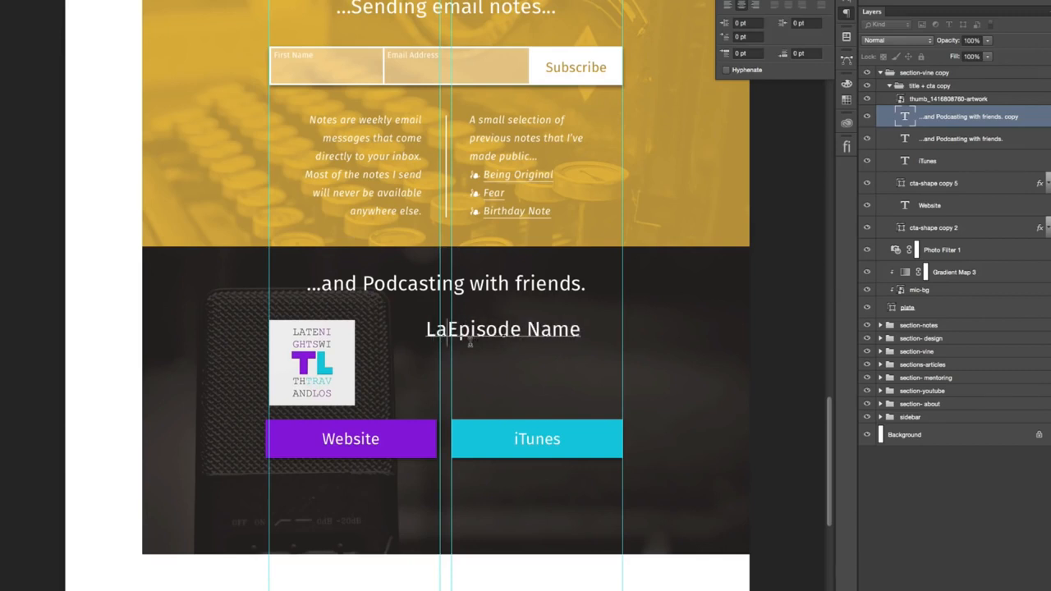
pyautogui.hotkey('ctrl', 'Return')
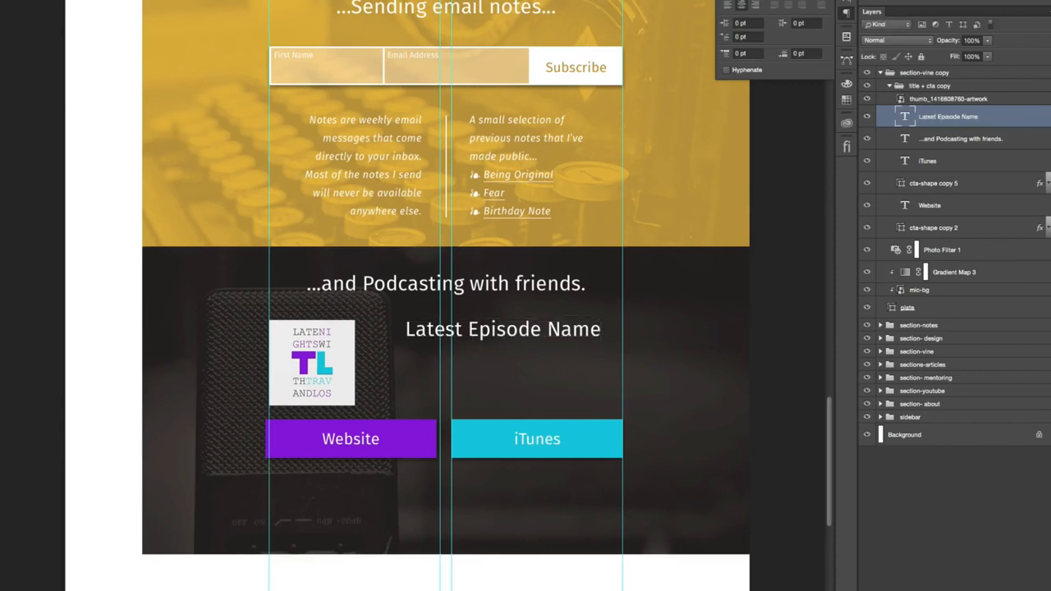
# - Set the "Latest Episode Name" text's font size to 24 pt
pyautogui.click(733, 0)
pyautogui.click(766, 20)
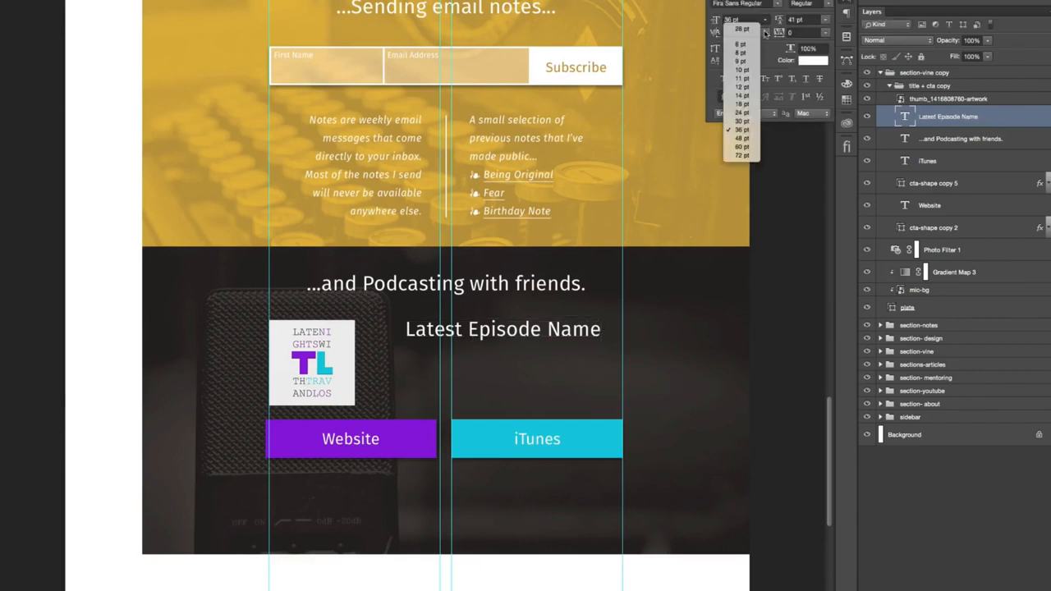
pyautogui.click(743, 112)
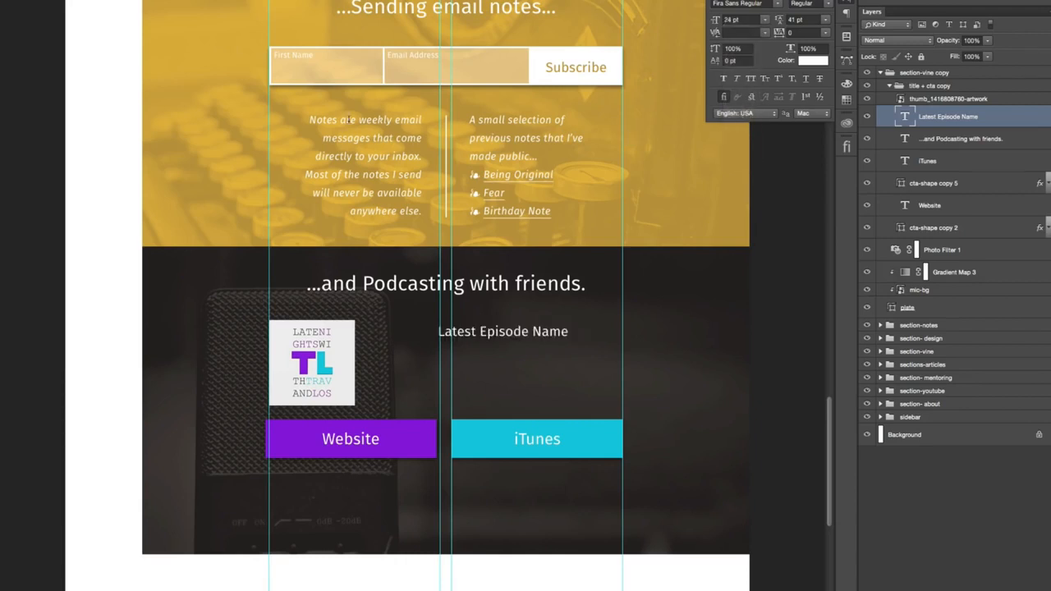
# - Position "Latest Episode Name" just right of the podcast artwork with a small gap, level with the artwork's upper edge
pyautogui.moveTo(518, 332); pyautogui.dragTo(437, 329)
pyautogui.press('super+semicolon')
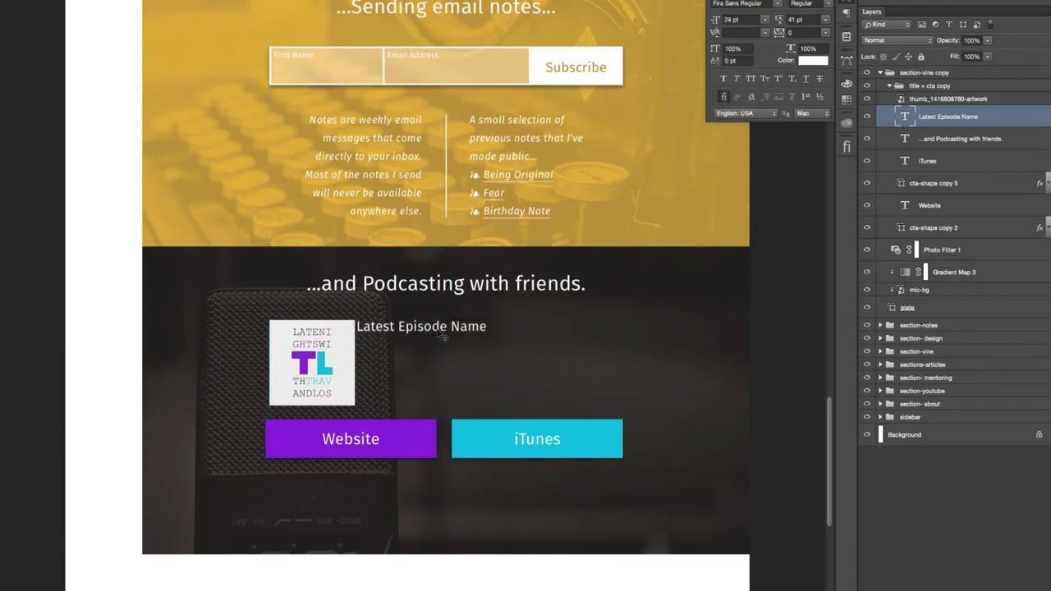
pyautogui.press('Left')
pyautogui.press('Left')
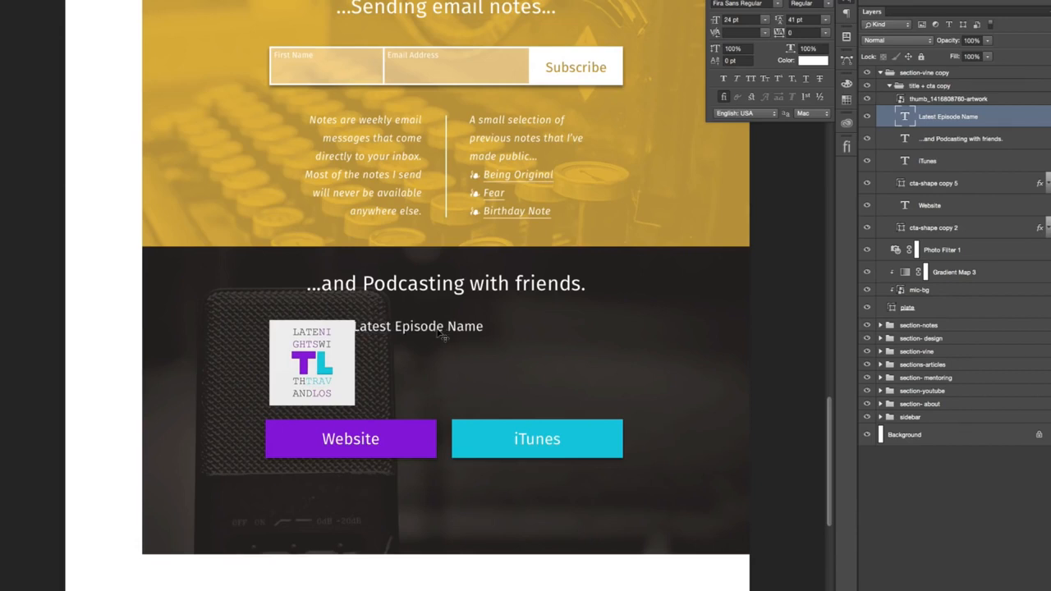
pyautogui.press('Left')
pyautogui.press('Left')
pyautogui.press('Up')
pyautogui.press('Up')
pyautogui.press('Right')
pyautogui.press('Right')
pyautogui.press('Right')
pyautogui.press('Right')
pyautogui.press('Right')
pyautogui.press('Right')
pyautogui.press('Right')
pyautogui.press('Right')
pyautogui.press('Right')
pyautogui.press('Right')
pyautogui.press('Right')
pyautogui.press('Right')
pyautogui.press('Right')
pyautogui.press('Right')
pyautogui.press('Right')
pyautogui.press('Right')
pyautogui.press('Right')
pyautogui.press('Right')
pyautogui.press('Right')
pyautogui.press('Right')
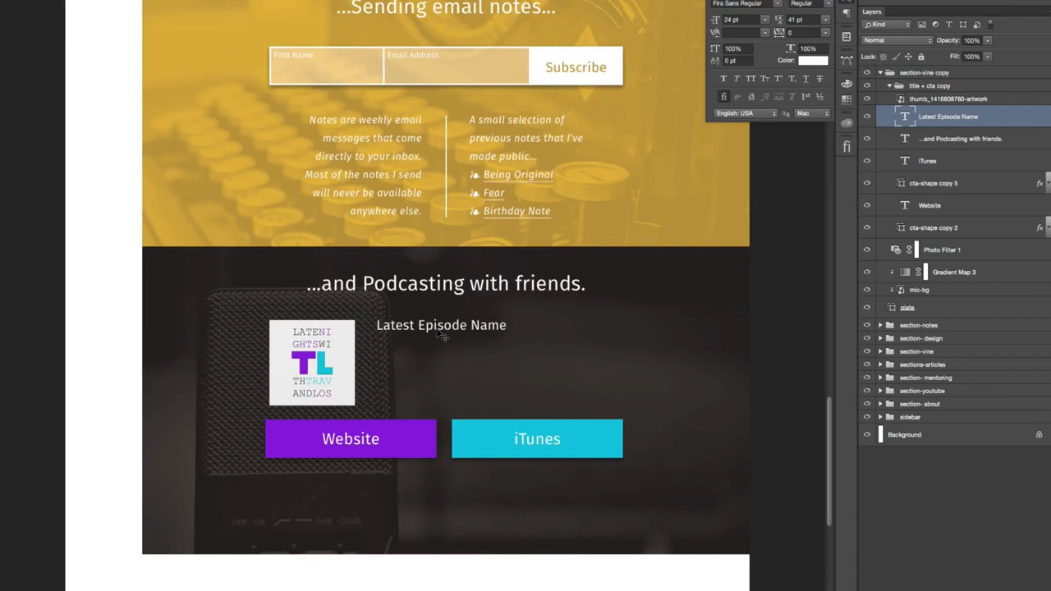
pyautogui.press('Left')
pyautogui.press('Left')
pyautogui.press('Left')
pyautogui.press('Left')
pyautogui.press('Left')
pyautogui.press('Left')
pyautogui.press('Left')
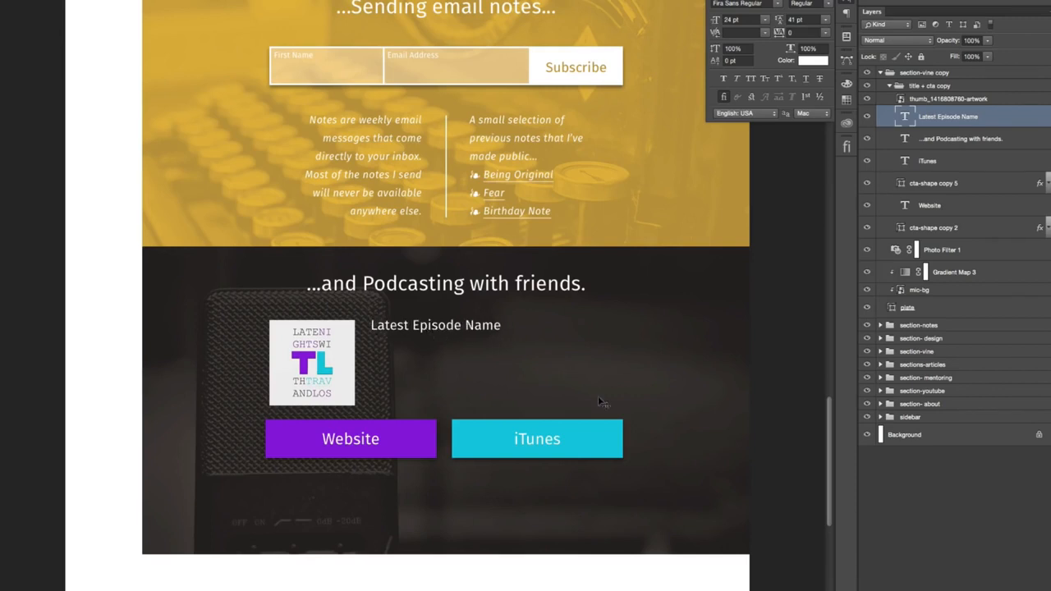
# - Show the guides and nudge the purple Website button with its label right, lining its left edge up with the column guide
pyautogui.press('super+semicolon')
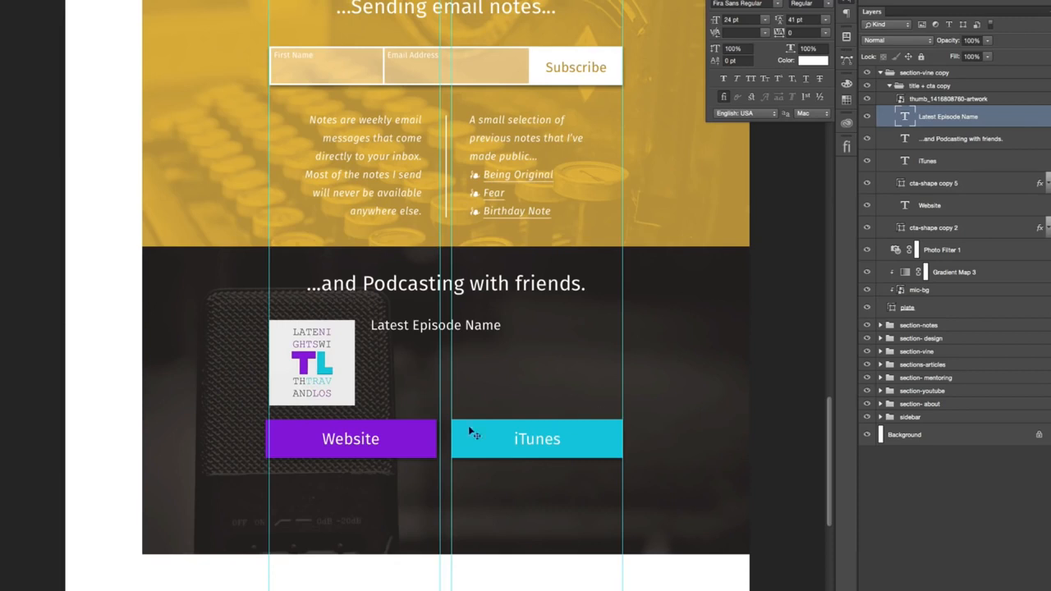
pyautogui.rightClick(365, 405)
pyautogui.click(376, 432)
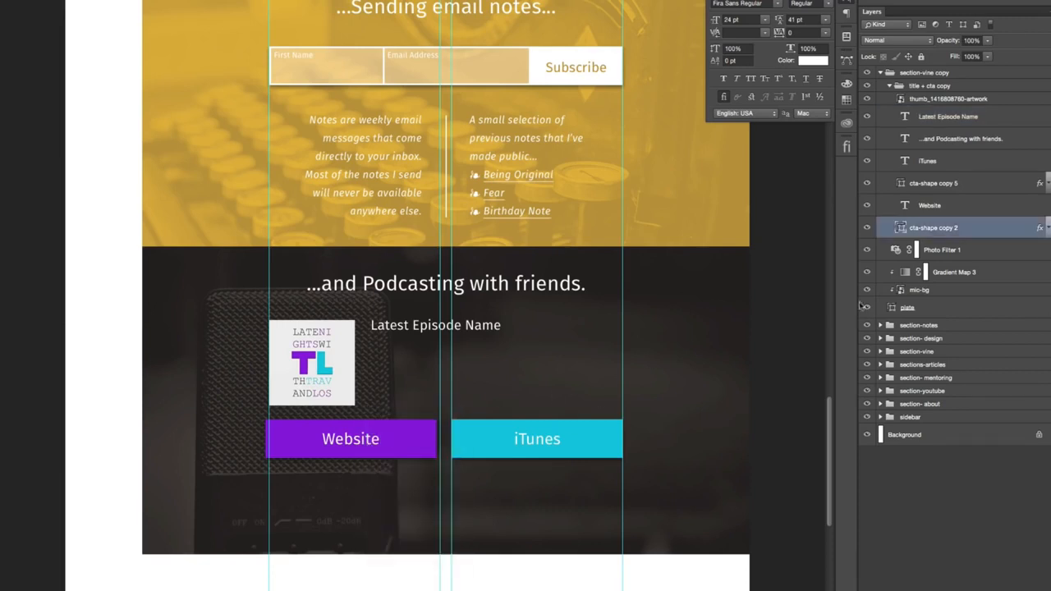
pyautogui.keyDown('shift'); pyautogui.click(962, 205); pyautogui.keyUp('shift')
pyautogui.press('Right')
pyautogui.press('Right')
pyautogui.press('Right')
pyautogui.press('Right')
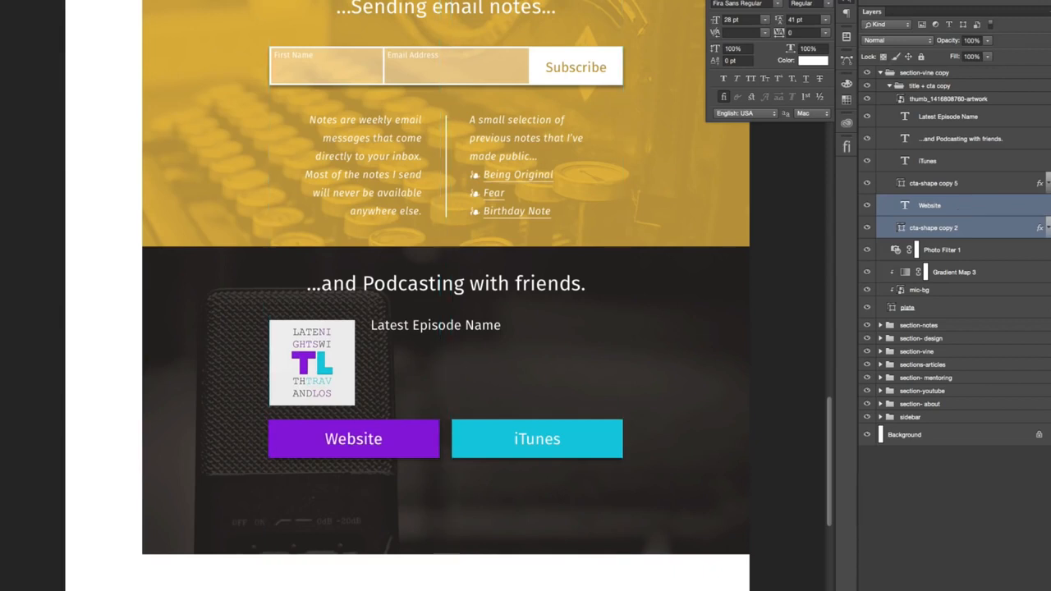
# - Paste the audio player image and place it beneath the episode title, starting just right of the artwork and level with its lower edge
pyautogui.press('super+v')
pyautogui.moveTo(474, 467); pyautogui.dragTo(302, 397)
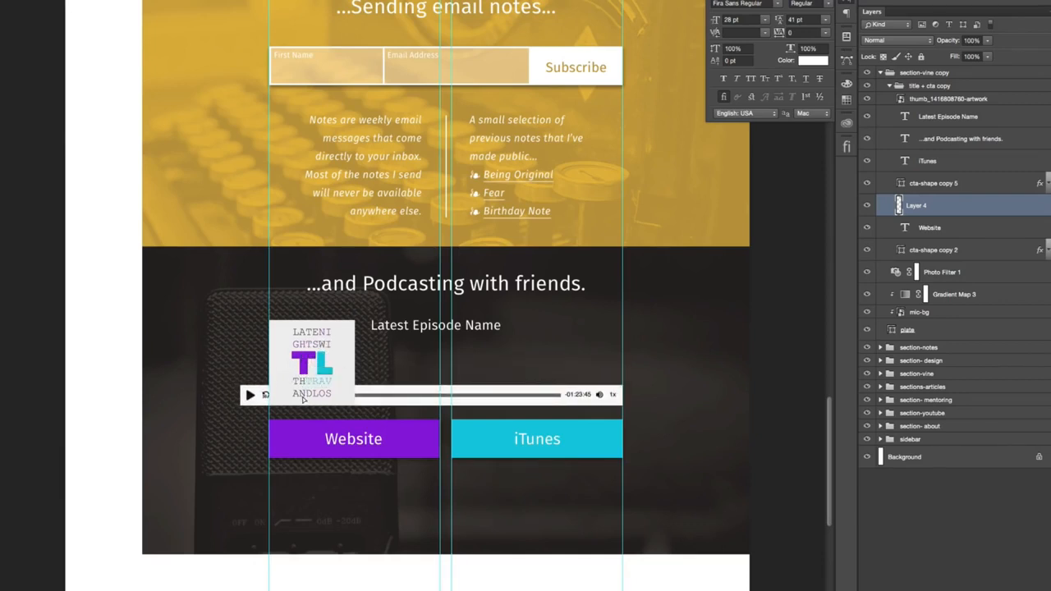
pyautogui.moveTo(382, 399); pyautogui.dragTo(514, 338)
pyautogui.moveTo(500, 397); pyautogui.dragTo(492, 331)
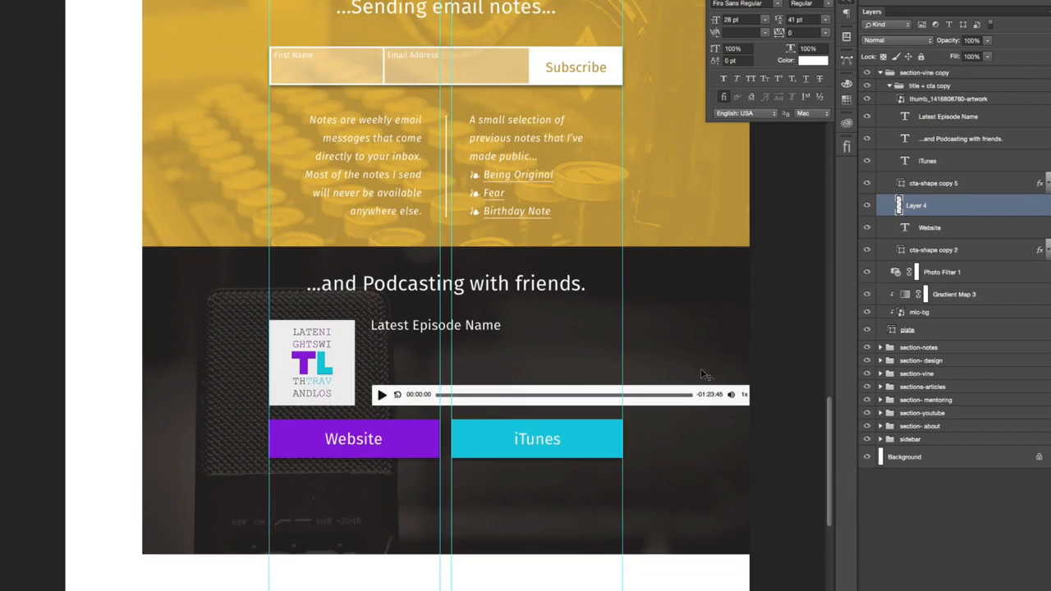
# - Shift the player's remaining-time, volume and speed controls left over the progress bar, and realign the player's left edge with the episode title
pyautogui.moveTo(690, 395); pyautogui.dragTo(550, 408)
pyautogui.hscroll(3, 671, 396)
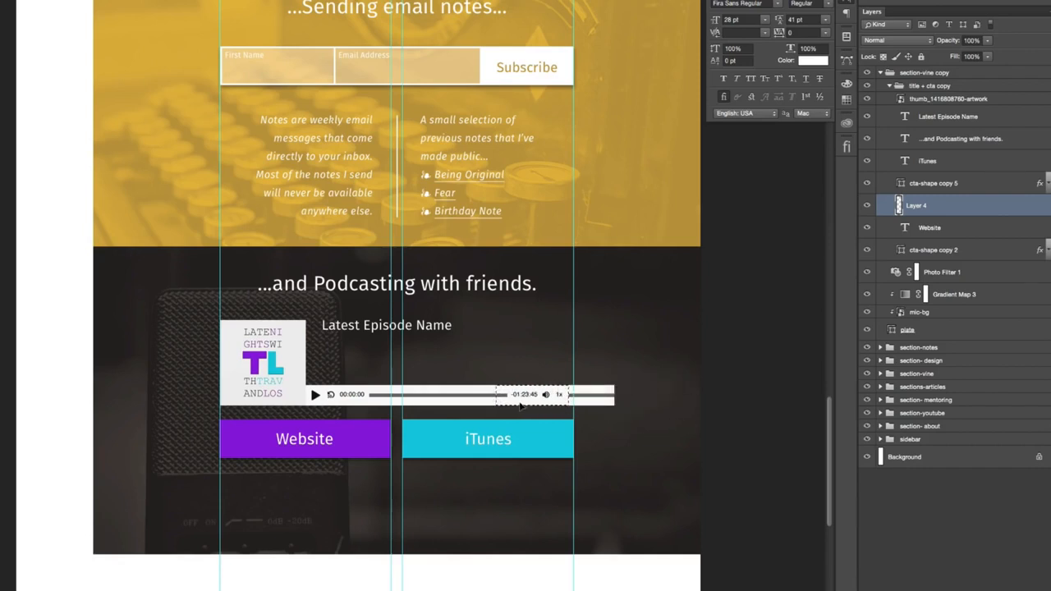
pyautogui.hotkey('ctrl', 'd')
pyautogui.moveTo(510, 398); pyautogui.dragTo(512, 401)
pyautogui.press('Left')
pyautogui.press('Left')
pyautogui.hotkey('shift', 'Right')
pyautogui.hotkey('shift', 'Right')
pyautogui.hotkey('shift', 'Right')
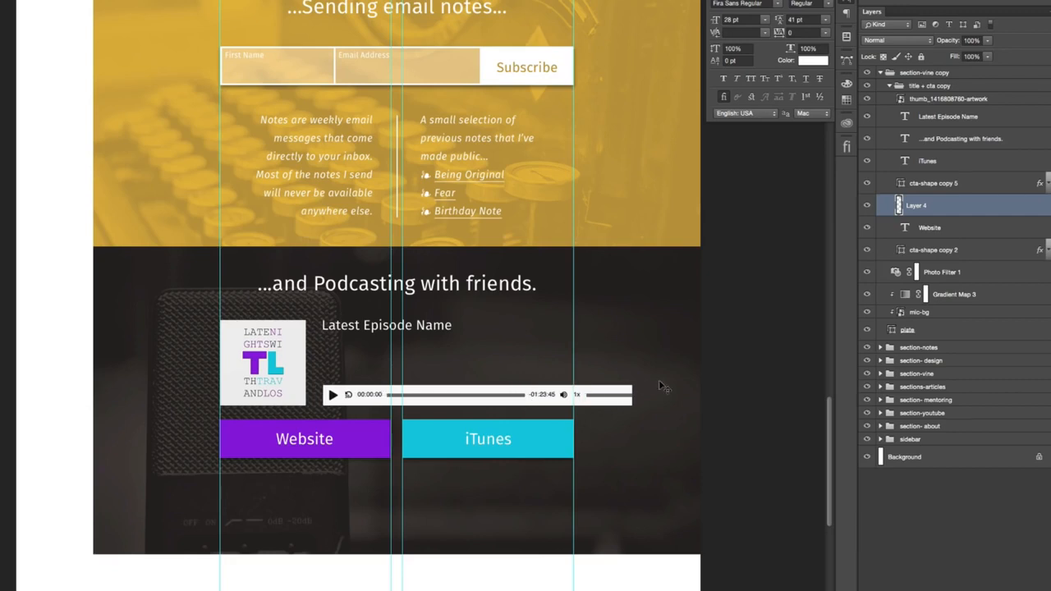
# - Delete the leftover bar beyond the 1x control and move the end controls left so the player ends flush with the iTunes button
pyautogui.press('m')
pyautogui.press('super+plus')
pyautogui.press('super+plus')
pyautogui.press('super+plus')
pyautogui.moveTo(621, 421); pyautogui.dragTo(308, 187)
pyautogui.moveTo(750, 194); pyautogui.dragTo(527, 380)
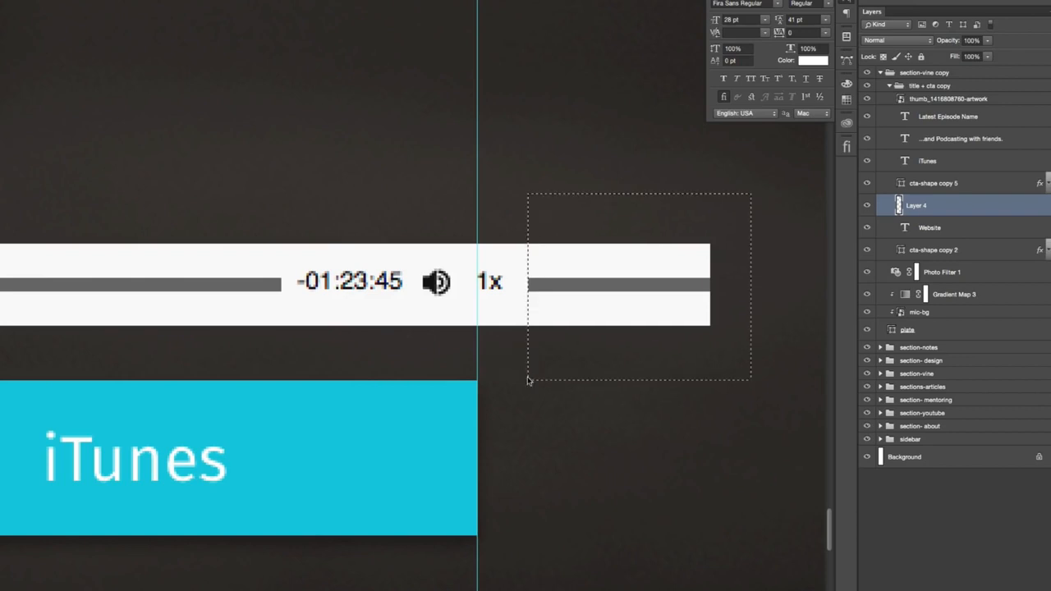
pyautogui.press('Delete')
pyautogui.moveTo(527, 216); pyautogui.dragTo(265, 353)
pyautogui.moveTo(425, 317); pyautogui.dragTo(368, 317)
pyautogui.hotkey('ctrl', 'd')
pyautogui.hotkey('ctrl', '-')
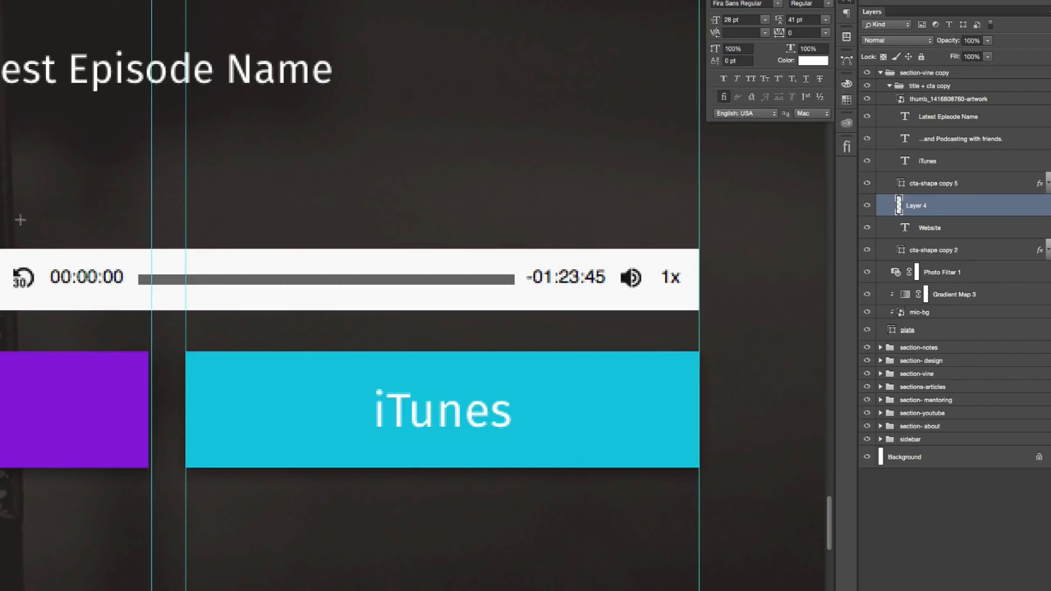
# - Draw a 440 × 36 px rounded rectangle with 3 px corners over the player and clip the player image to it
pyautogui.hscroll(-5, 20, 219)
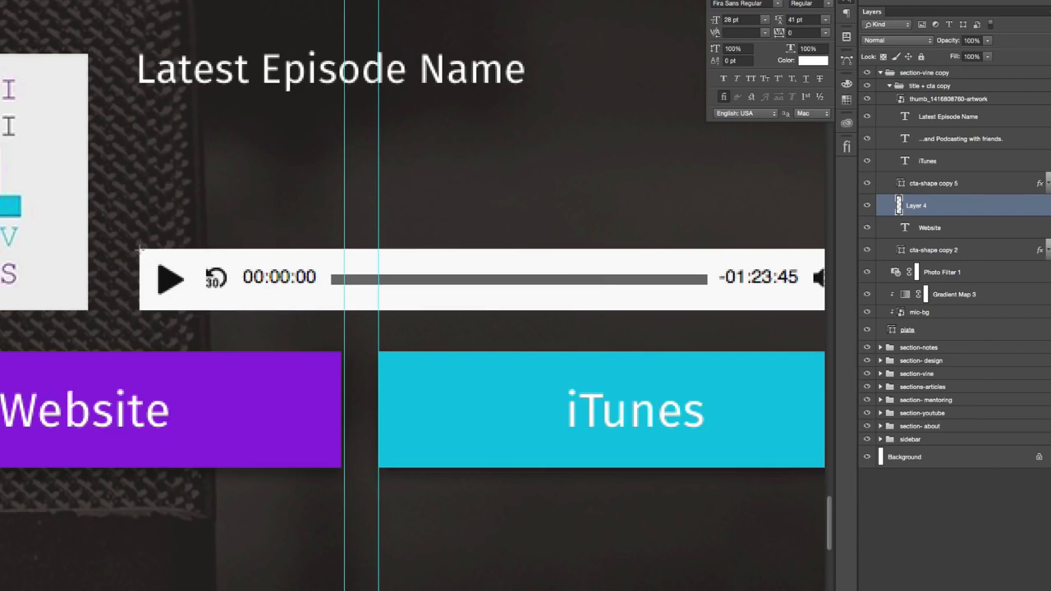
pyautogui.moveTo(140, 248)
pyautogui.mouseDown()
pyautogui.moveTo(226, 298)
pyautogui.moveTo(841, 300)
pyautogui.moveTo(782, 308)
pyautogui.mouseUp()
pyautogui.moveTo(938, 207); pyautogui.dragTo(939, 233)
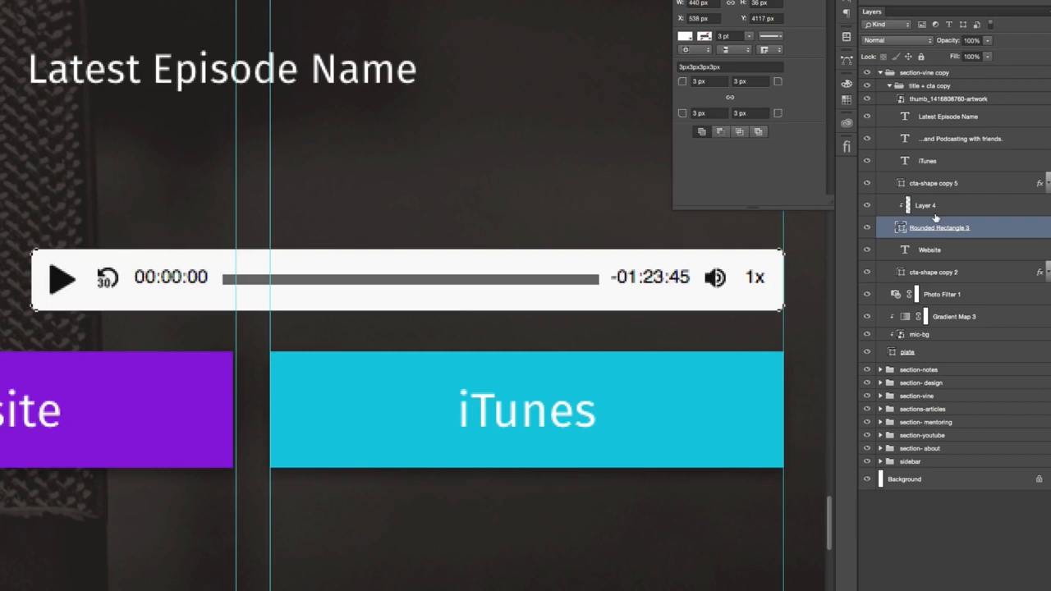
pyautogui.click(903, 230)
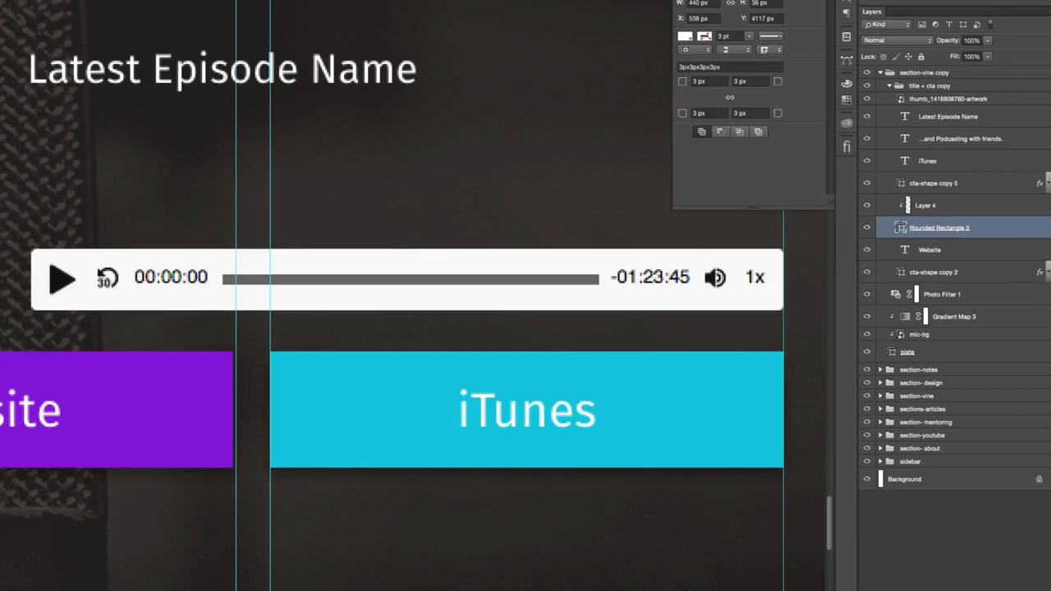
pyautogui.click(826, 0)
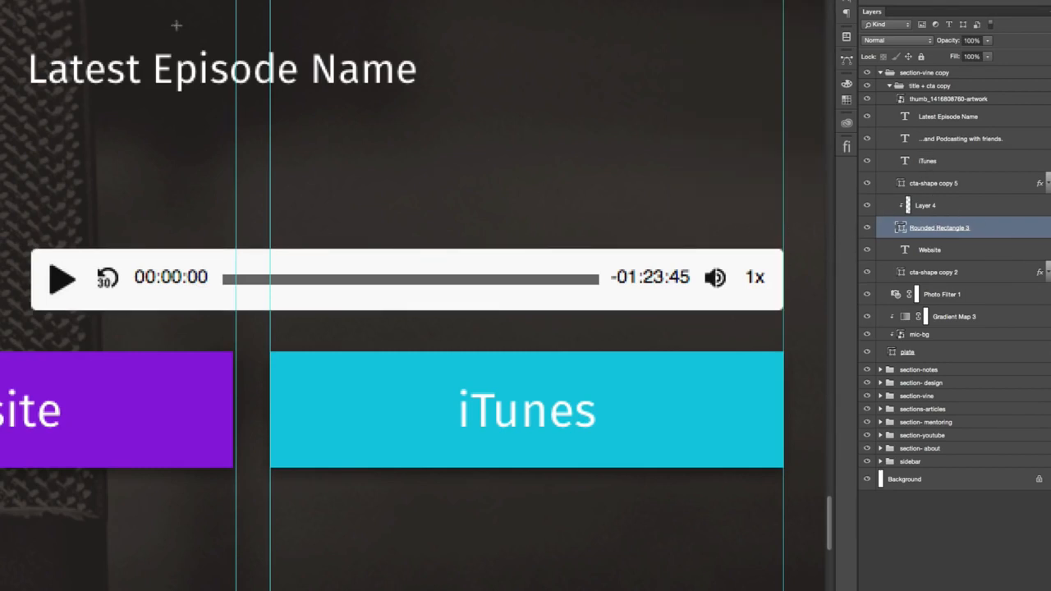
# - Merge the clipped player image with its rounded rectangle and name the merged layer "player"
pyautogui.keyDown('shift'); pyautogui.click(978, 211); pyautogui.keyUp('shift')
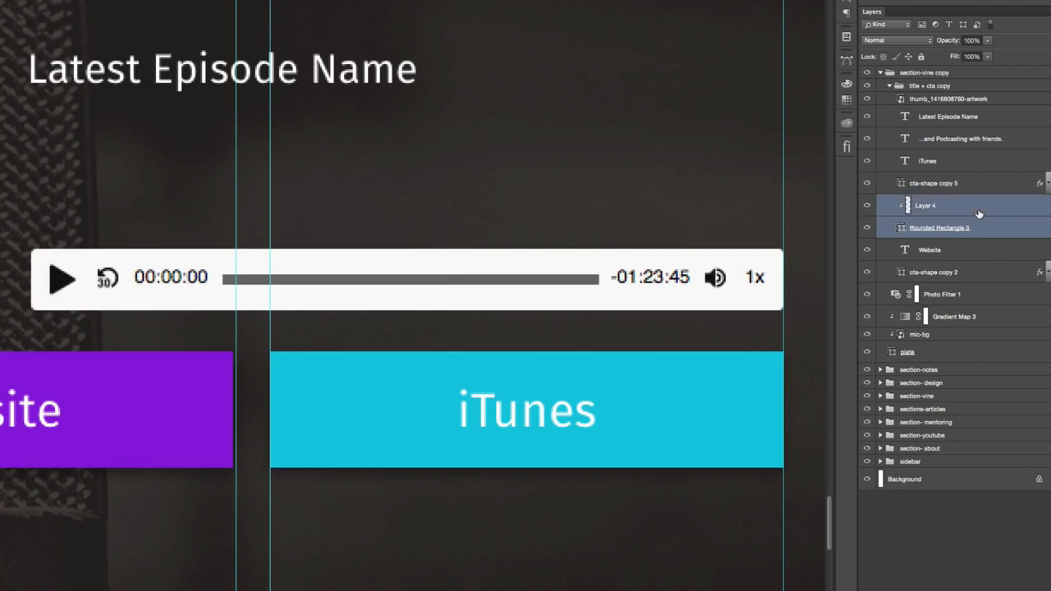
pyautogui.press('super+e')
pyautogui.doubleClick(917, 206)
pyautogui.write('pla')
pyautogui.press('Return')
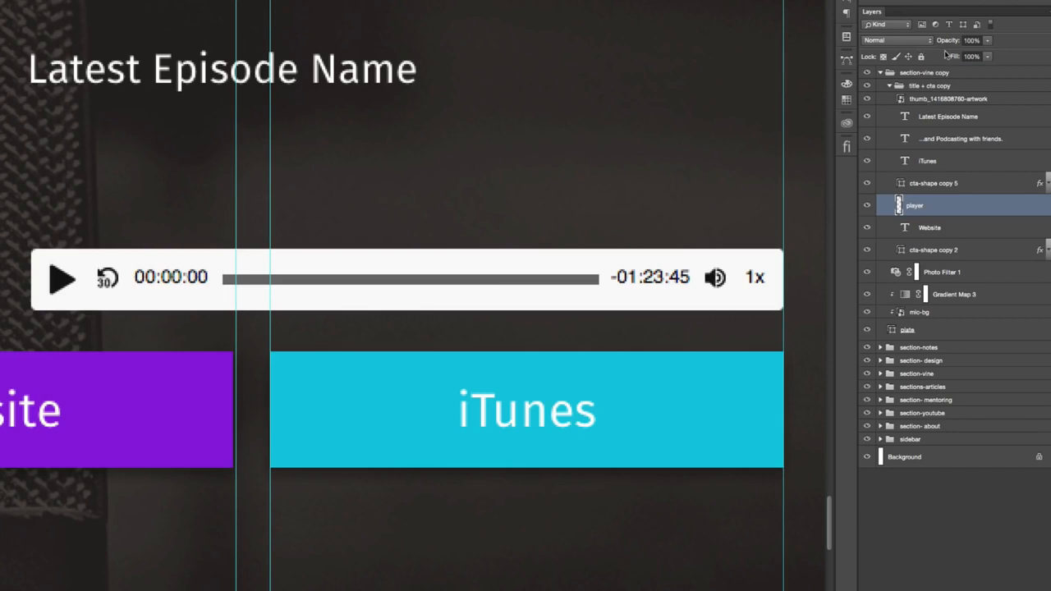
# - Lower the player layer's fill to 88% and hide the guides
pyautogui.moveTo(950, 57); pyautogui.dragTo(948, 57)
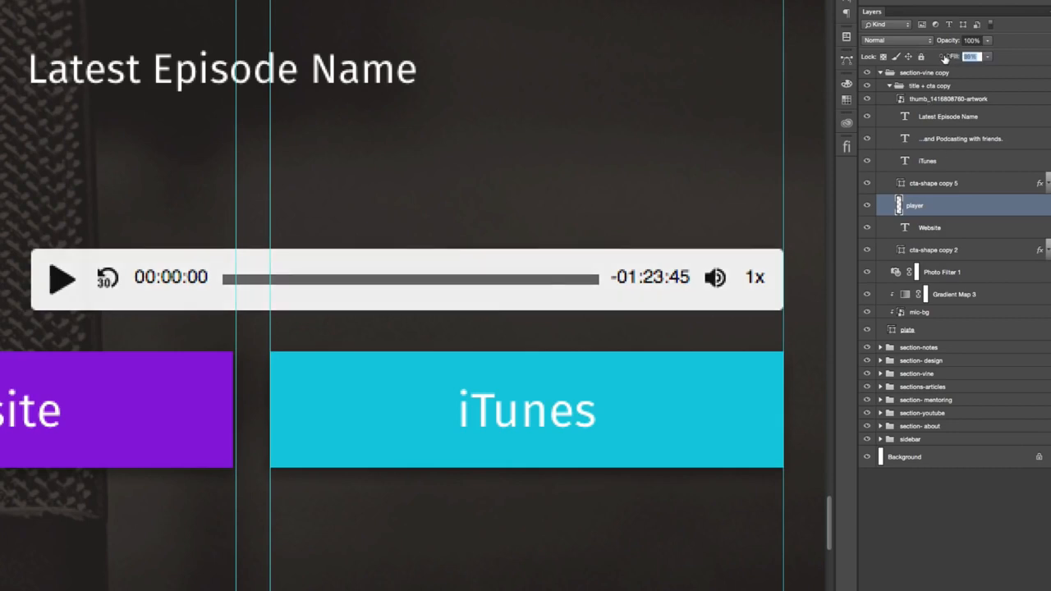
pyautogui.press('super+minus')
pyautogui.press('super+minus')
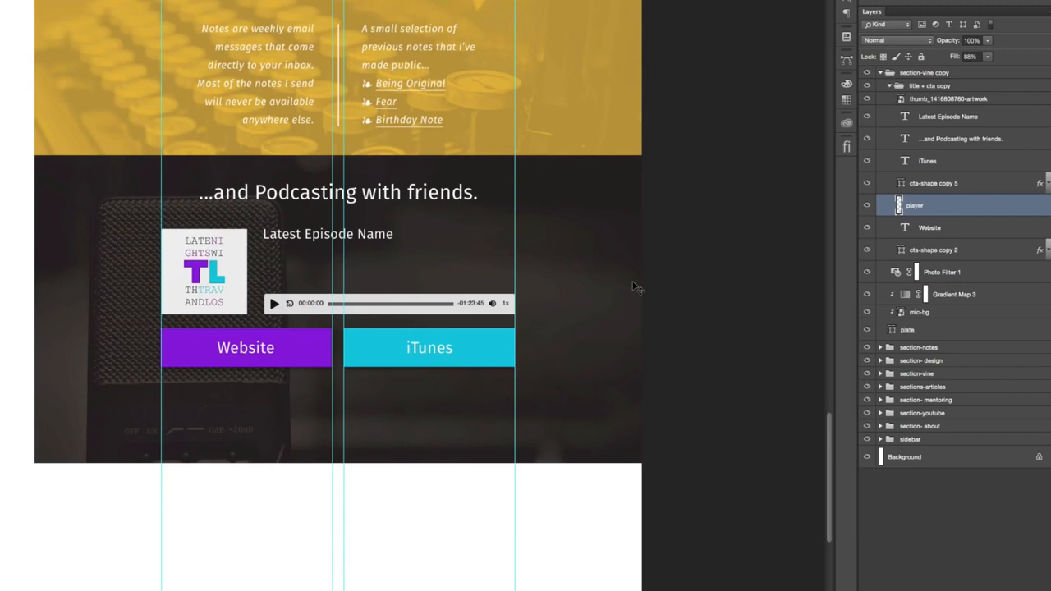
pyautogui.press('super+semicolon')
pyautogui.hscroll(-3, 640, 288)
pyautogui.scroll(2, 642, 288)
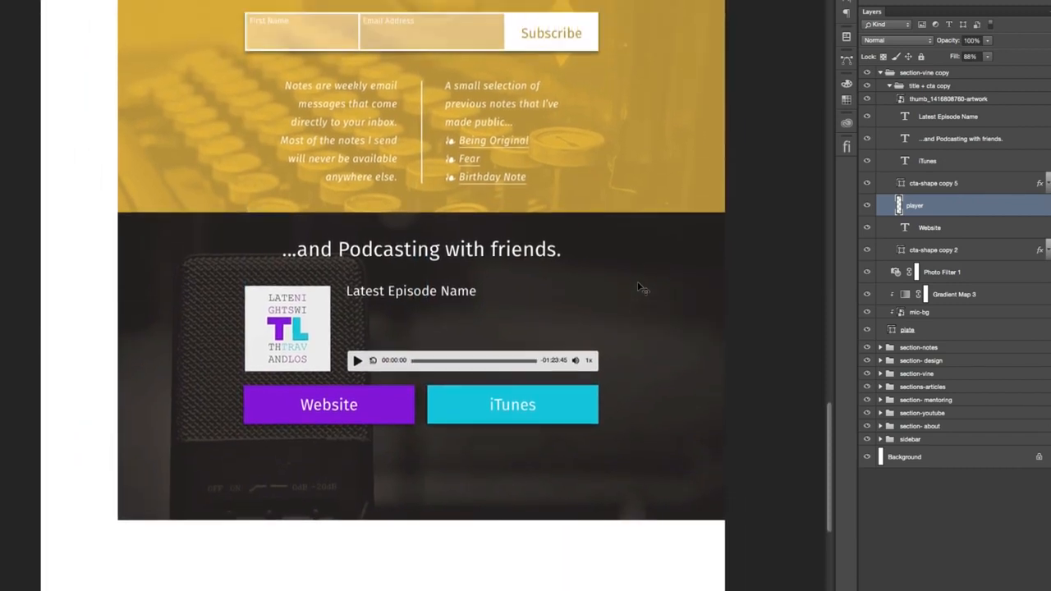
# - Replace the "Latest Episode Name" text with "Los Talks About Life and Junk" and left-align it
pyautogui.scroll(-2, 640, 288)
pyautogui.hscroll(-1, 640, 289)
pyautogui.doubleClick(384, 261)
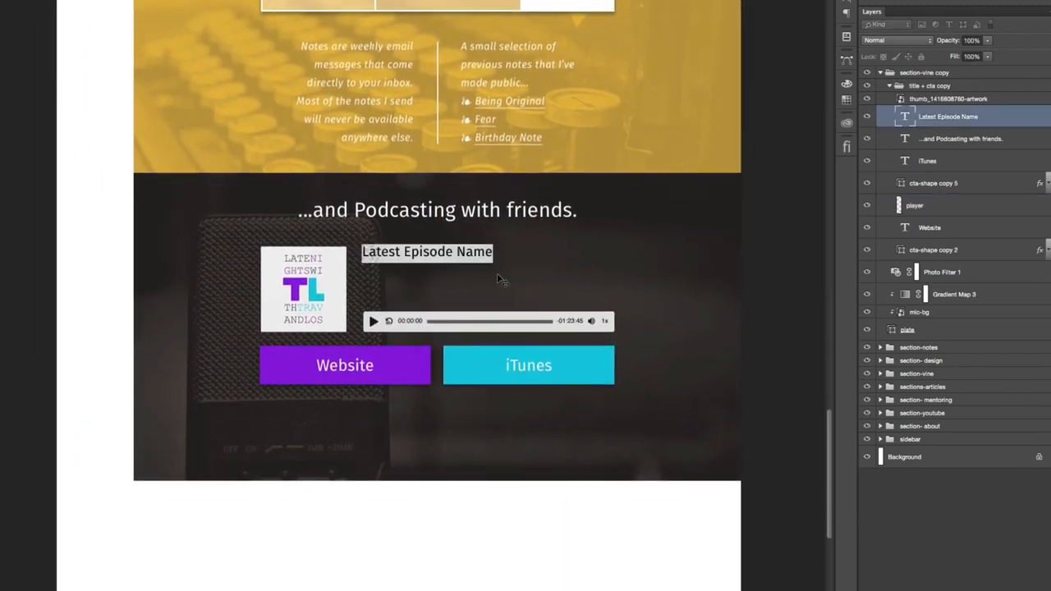
pyautogui.press('super+v')
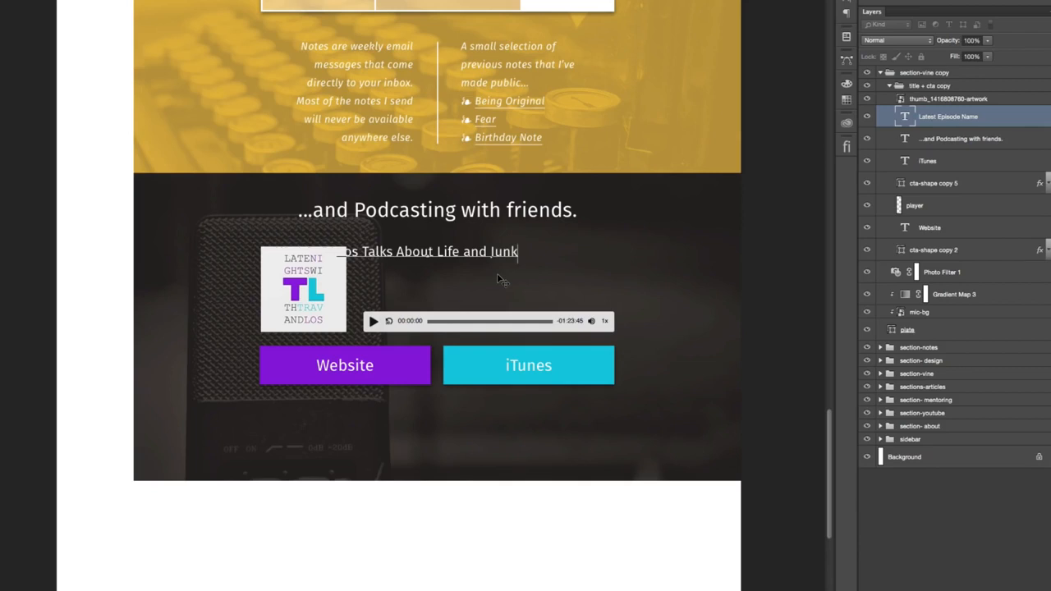
pyautogui.press('super+shift+l')
pyautogui.press('super+Return')
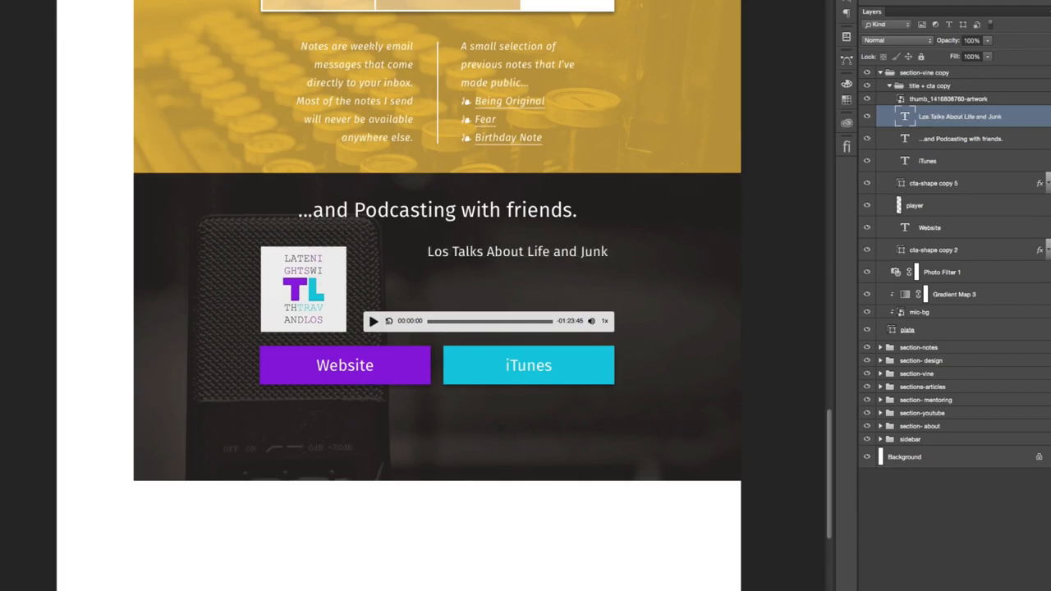
# - Align the episode title's left edge with the audio player and shift the title slightly down
pyautogui.keyDown('super'); pyautogui.click(940, 206); pyautogui.keyUp('super')
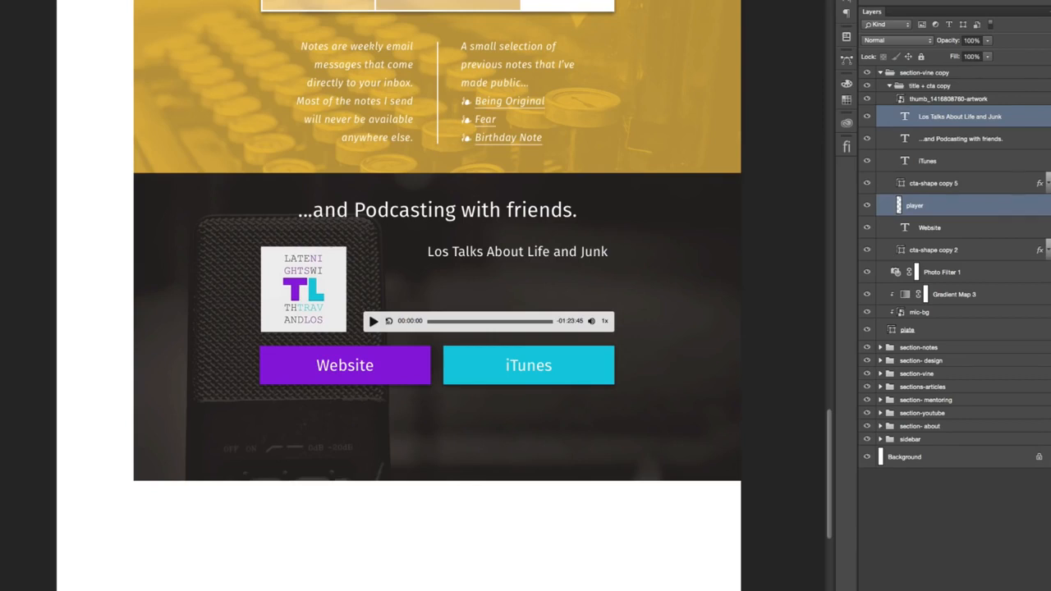
pyautogui.click(333, 1)
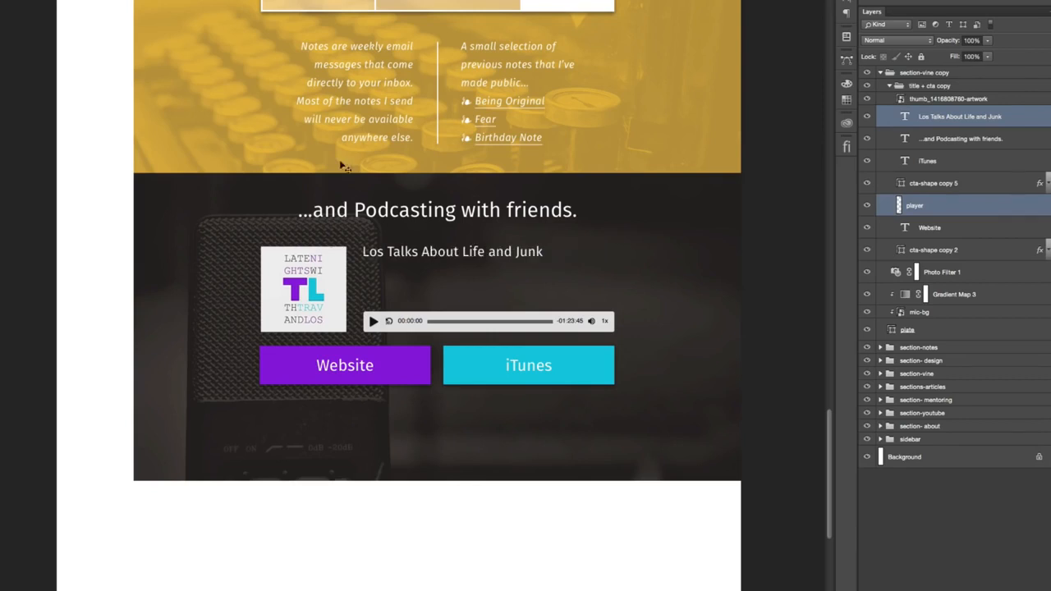
pyautogui.click(951, 125)
pyautogui.moveTo(454, 251)
pyautogui.mouseDown()
pyautogui.moveTo(454, 282)
pyautogui.moveTo(455, 254)
pyautogui.mouseUp()
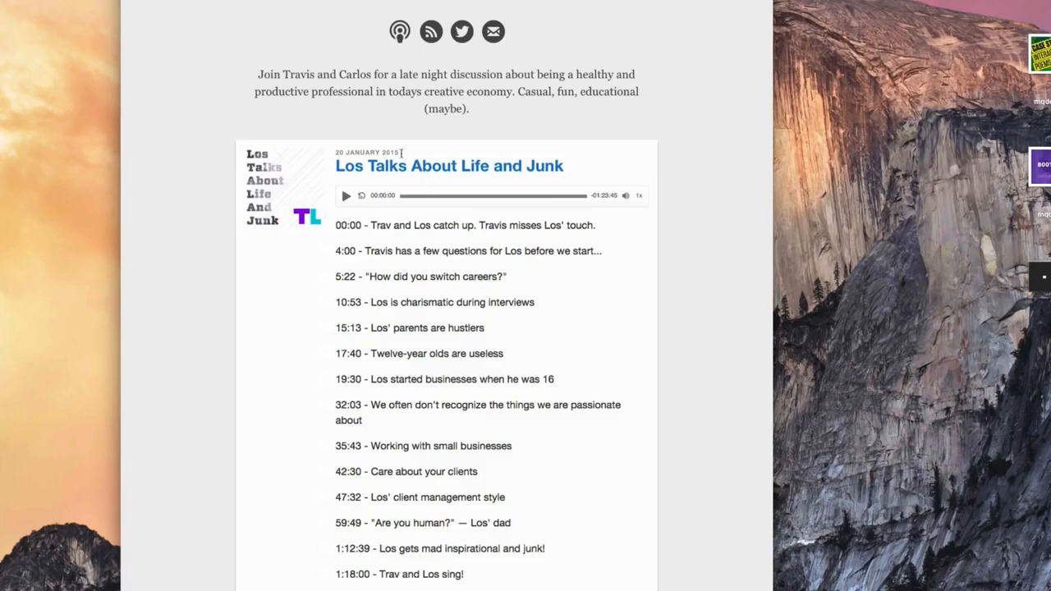
pyautogui.moveTo(400, 153); pyautogui.dragTo(335, 153)
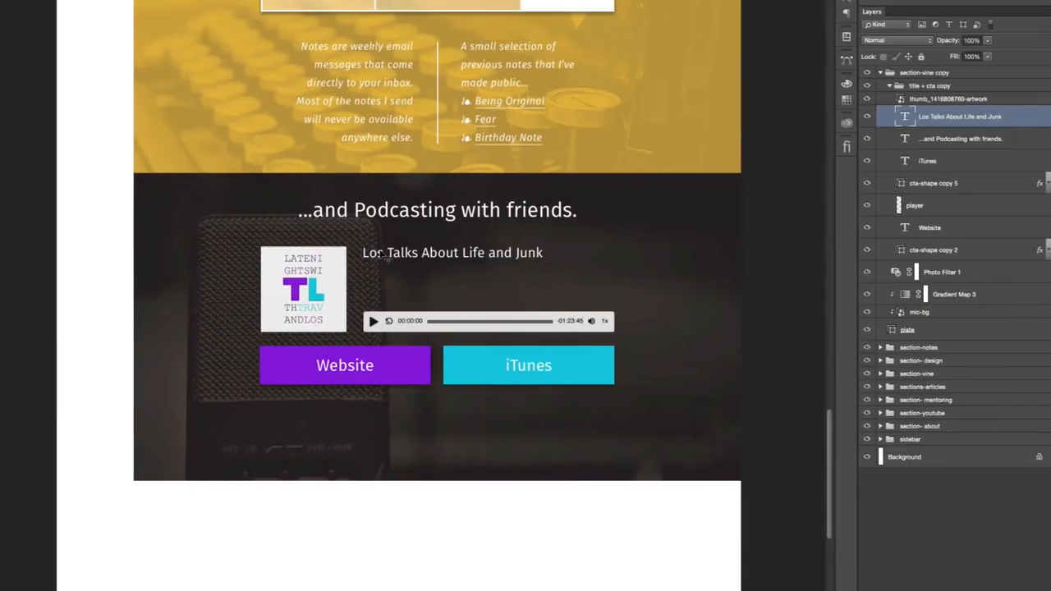
# - Insert the line "20 JANUARY 2015" above the episode title in the same text layer
pyautogui.click(405, 252)
pyautogui.press('Return')
pyautogui.press('Up')
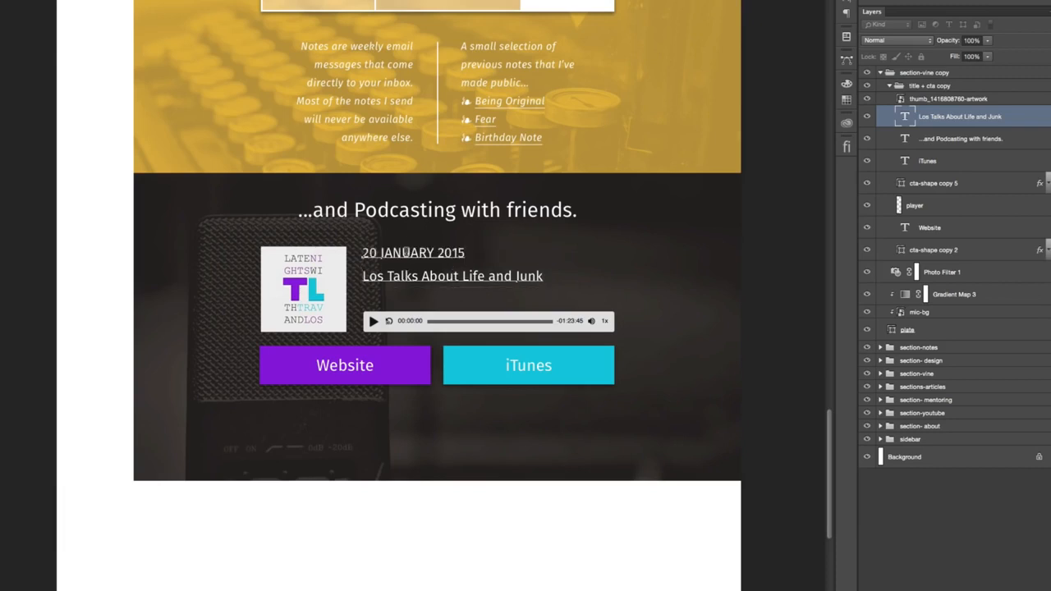
# - Set the font size of the "20 JANUARY 2015" line to 14 pt
pyautogui.press('super+a')
pyautogui.moveTo(472, 252); pyautogui.dragTo(314, 252)
pyautogui.click(847, 11)
pyautogui.click(765, 20)
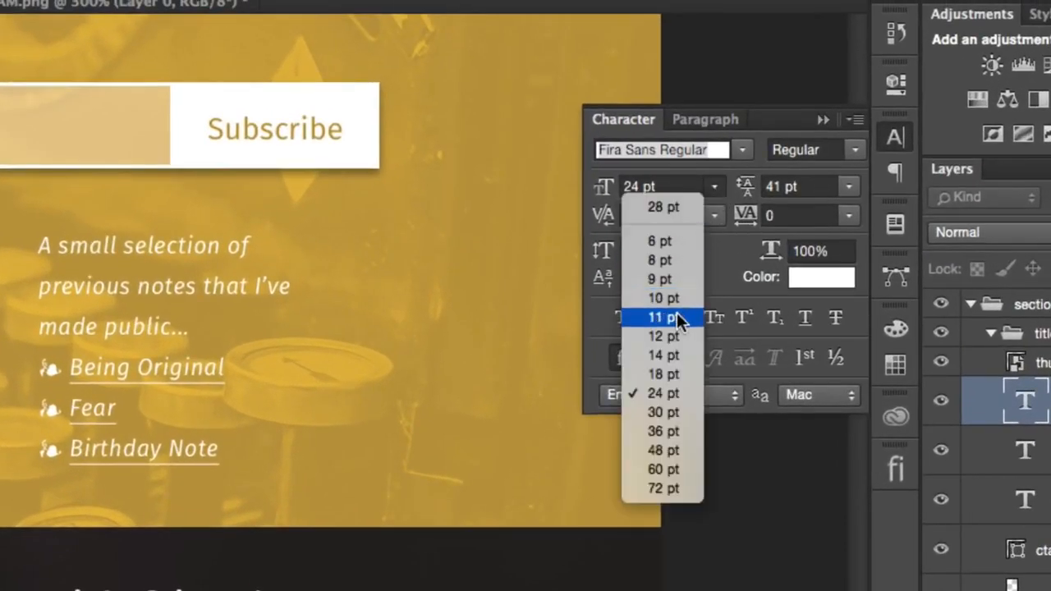
pyautogui.click(674, 355)
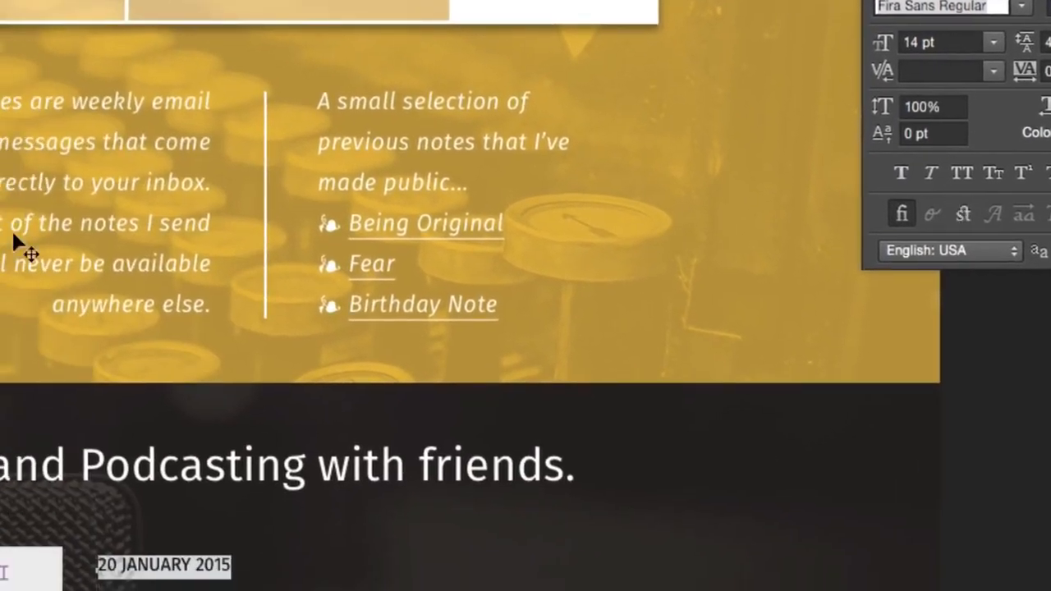
# - Set the date and title text's leading to Auto and nudge the text block up level with the artwork's upper edge
pyautogui.press('super+a')
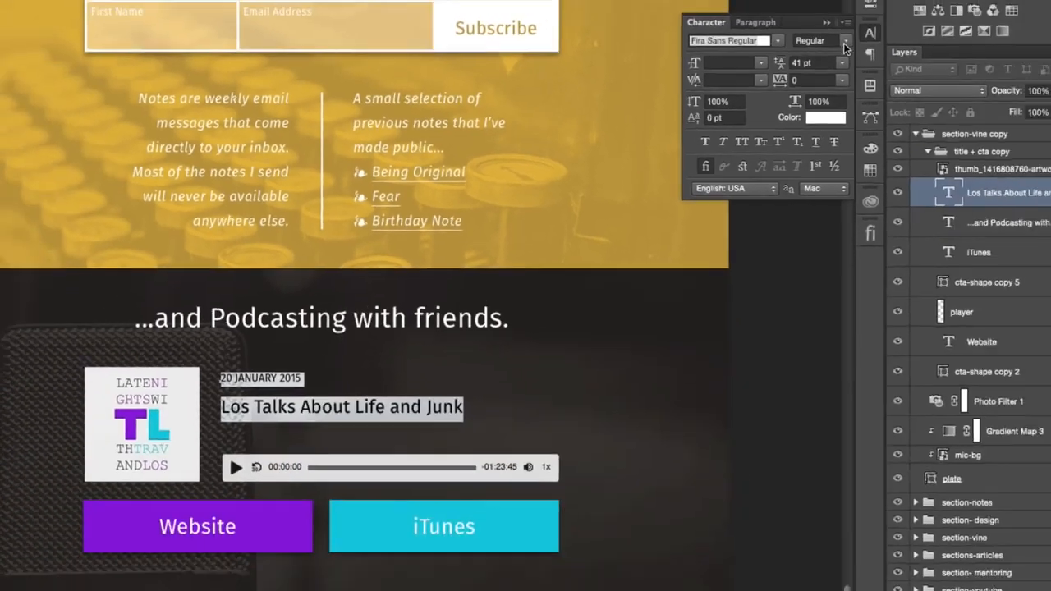
pyautogui.click(842, 62)
pyautogui.click(816, 64)
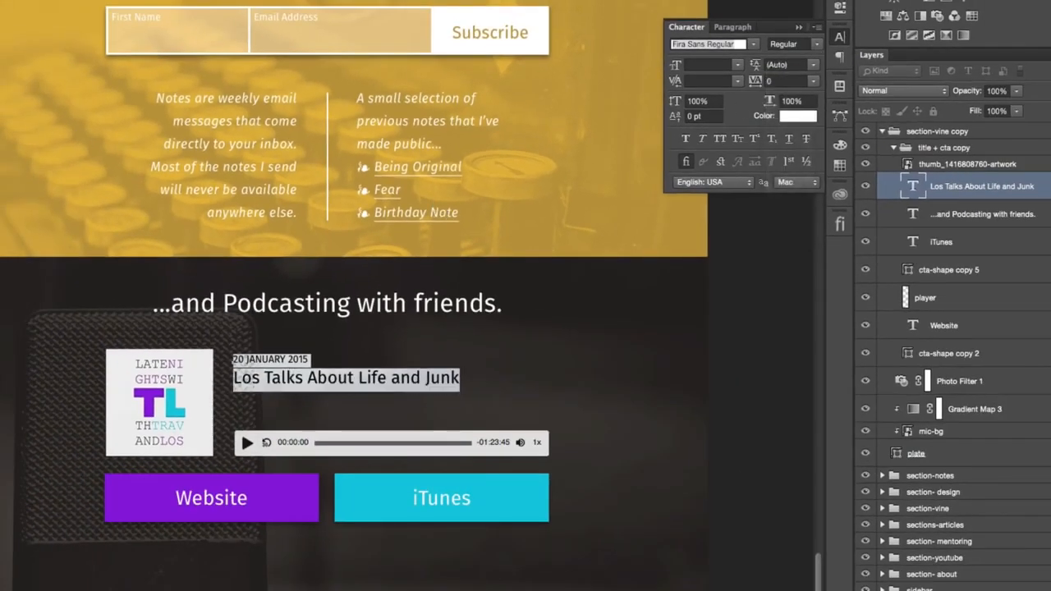
pyautogui.press('super+Return')
pyautogui.press('Up')
pyautogui.press('Up')
pyautogui.press('Up')
pyautogui.press('Up')
pyautogui.press('Up')
pyautogui.press('Up')
pyautogui.press('Up')
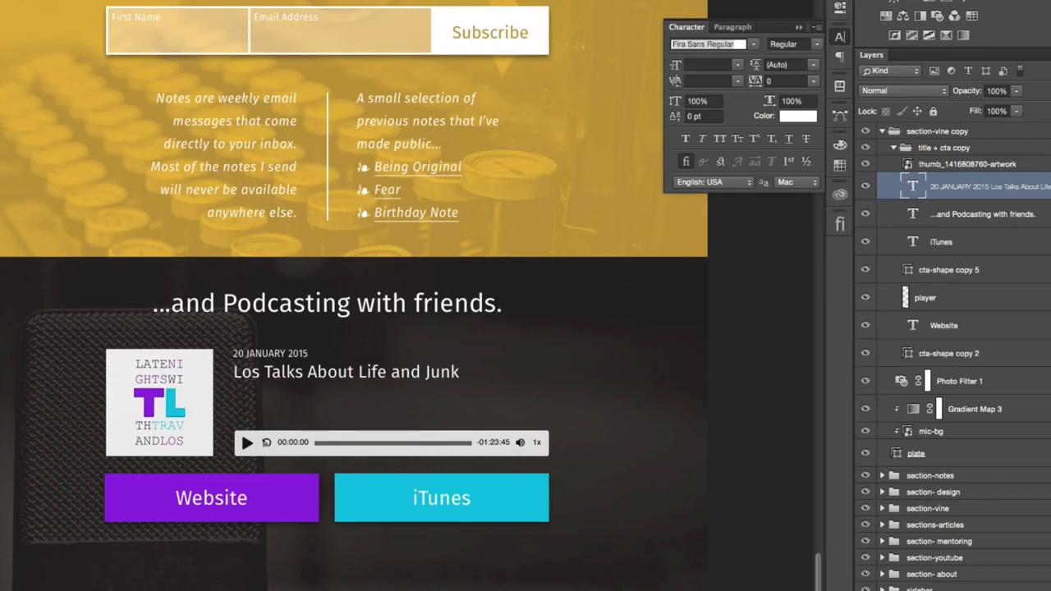
# - Set the font size of the "Los Talks About Life and Junk" line to 30 pt
pyautogui.press('t')
pyautogui.click(257, 372)
pyautogui.tripleClick(233, 373)
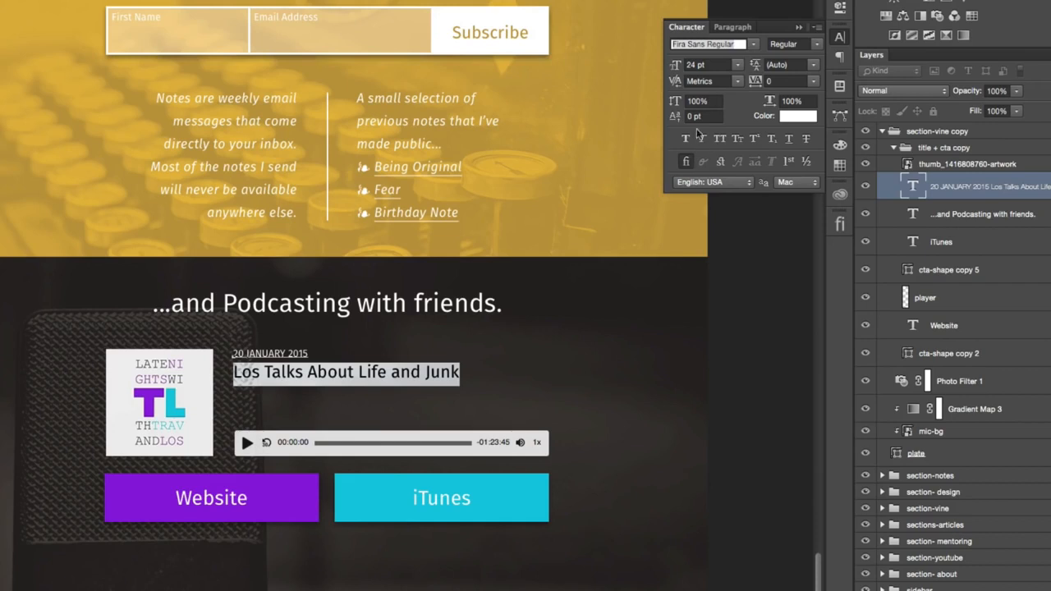
pyautogui.click(739, 65)
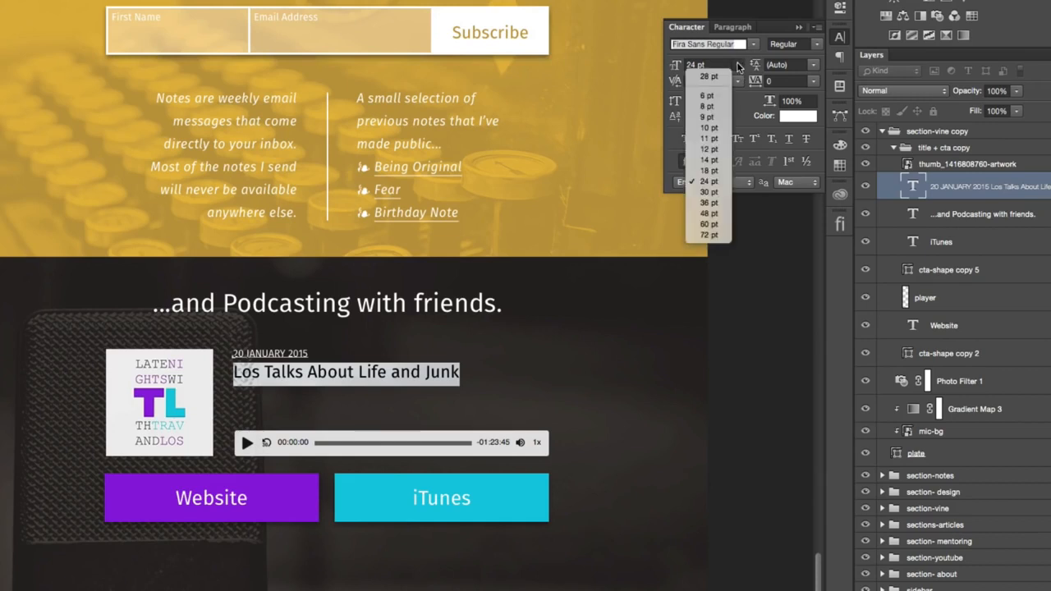
pyautogui.click(714, 192)
pyautogui.click(2, 205)
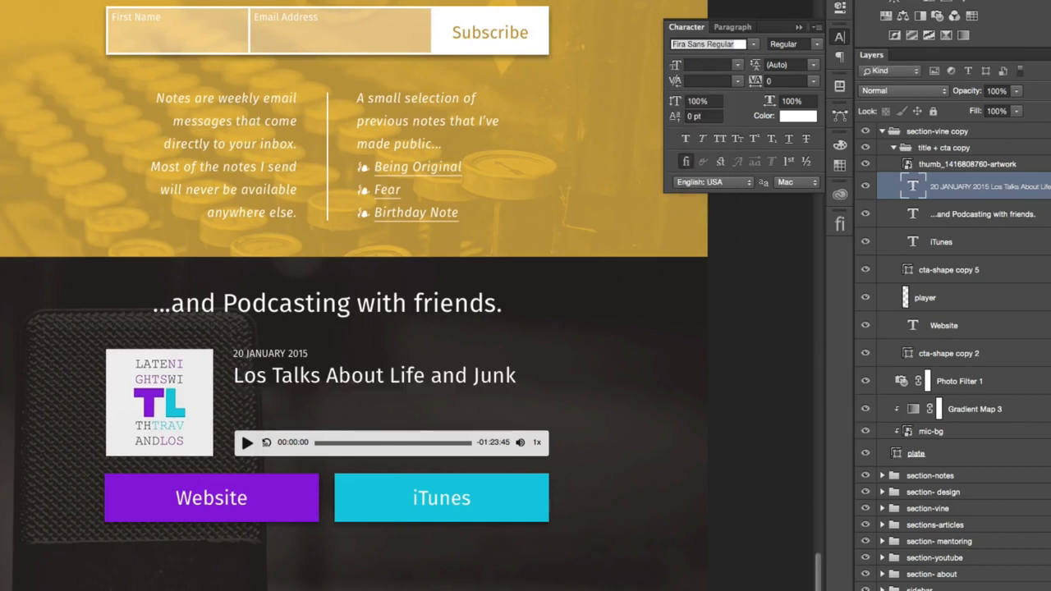
pyautogui.hscroll(-2, 564, 386)
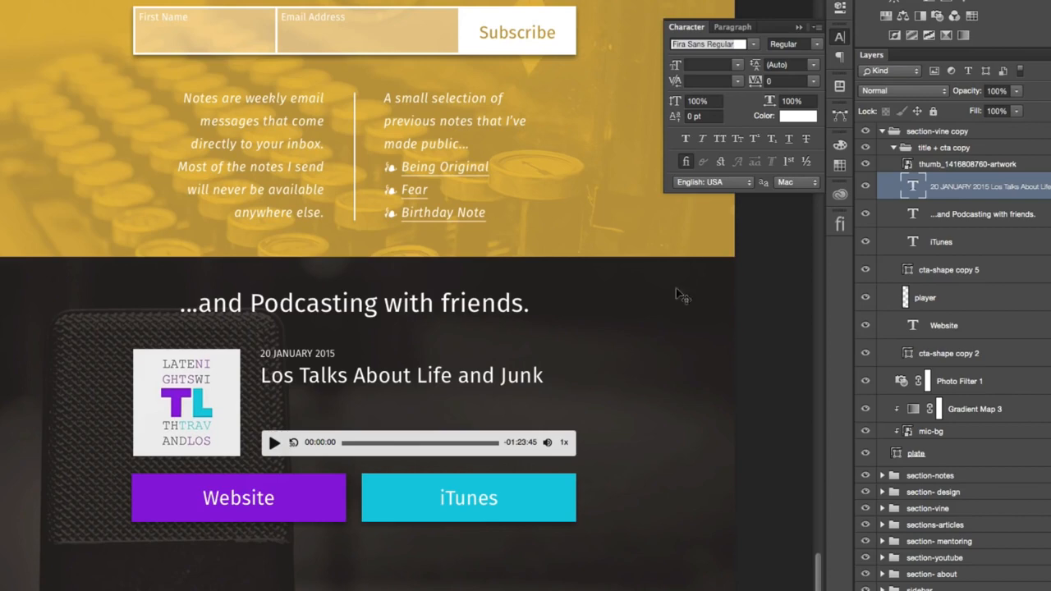
pyautogui.click(839, 38)
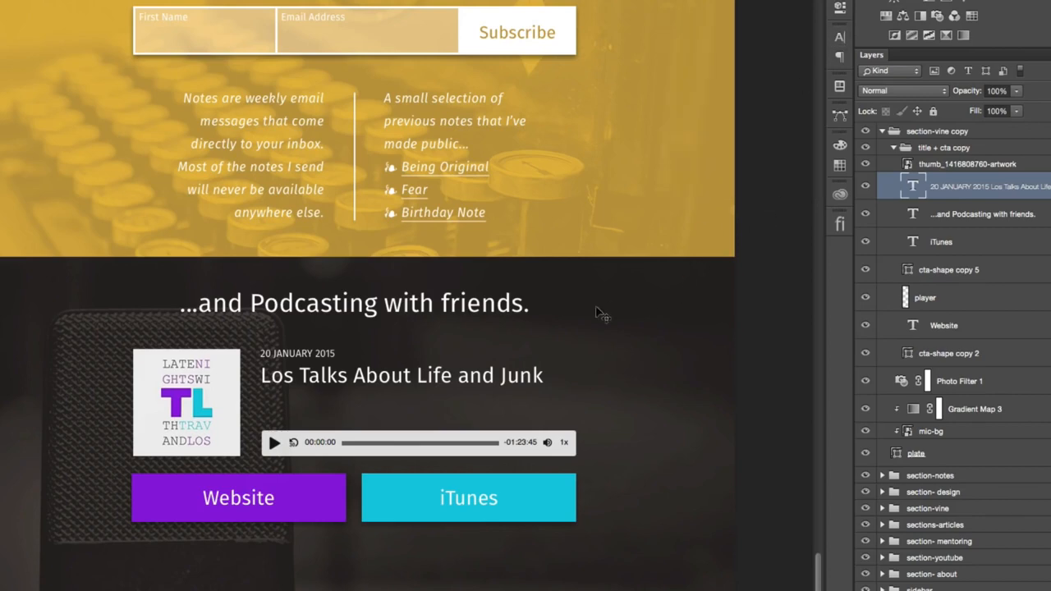
# - Duplicate the podcasting section's plate above all the groups and place the black copy directly below that section
pyautogui.scroll(-15, 596, 309)
pyautogui.scroll(3, 594, 305)
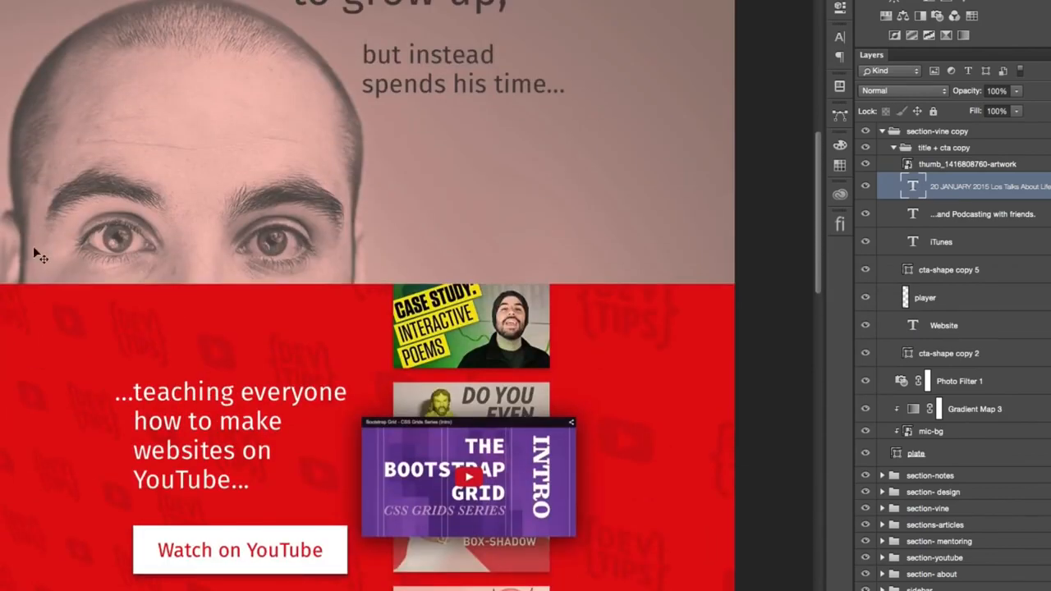
pyautogui.scroll(-15, 323, 313)
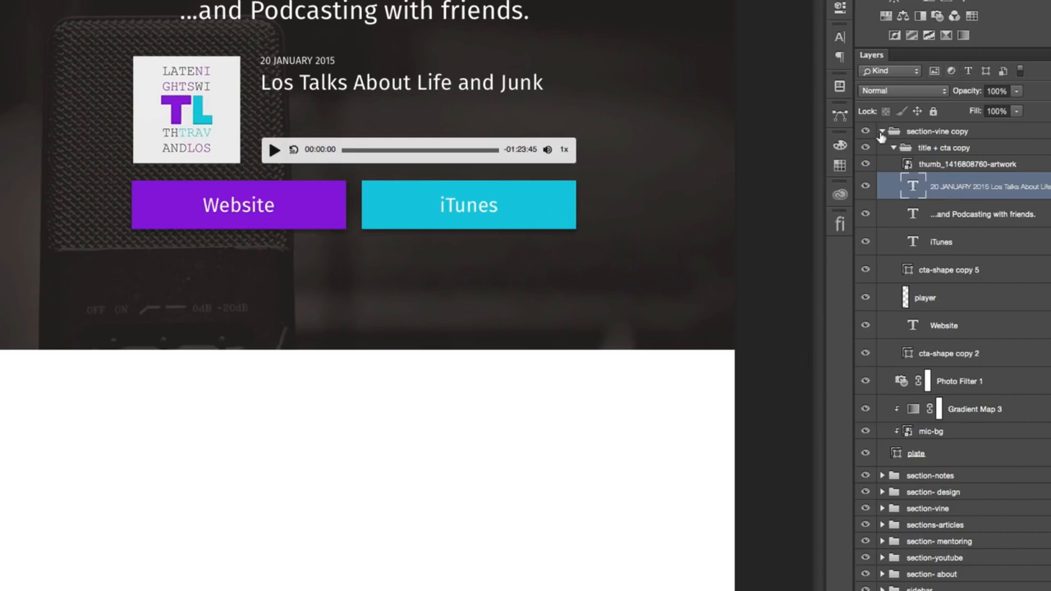
pyautogui.click(883, 131)
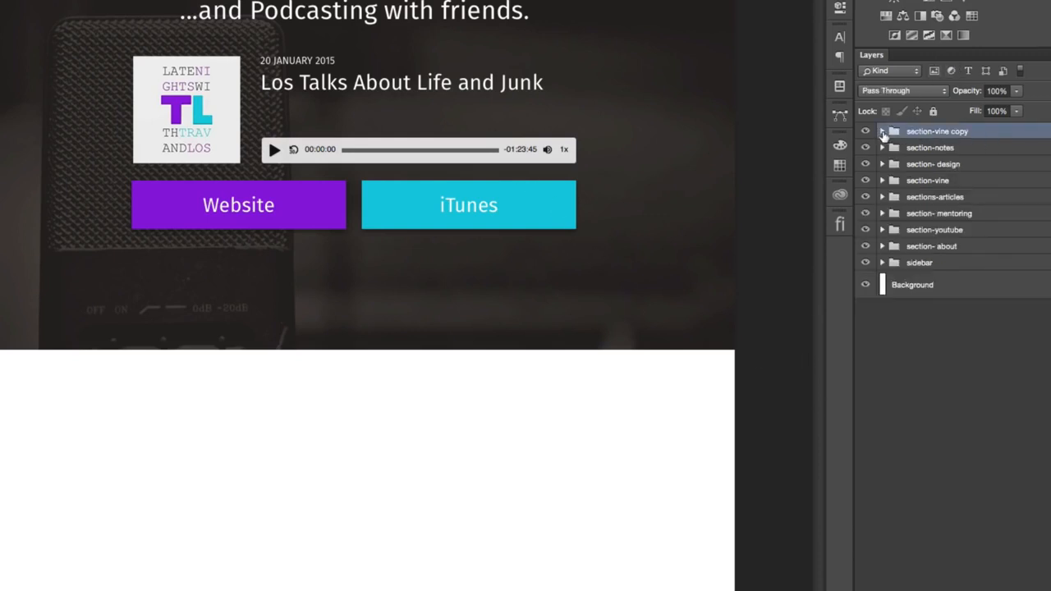
pyautogui.click(882, 131)
pyautogui.moveTo(975, 461); pyautogui.dragTo(965, 130)
pyautogui.click(882, 159)
pyautogui.moveTo(574, 584); pyautogui.dragTo(585, 460)
pyautogui.click(376, 486)
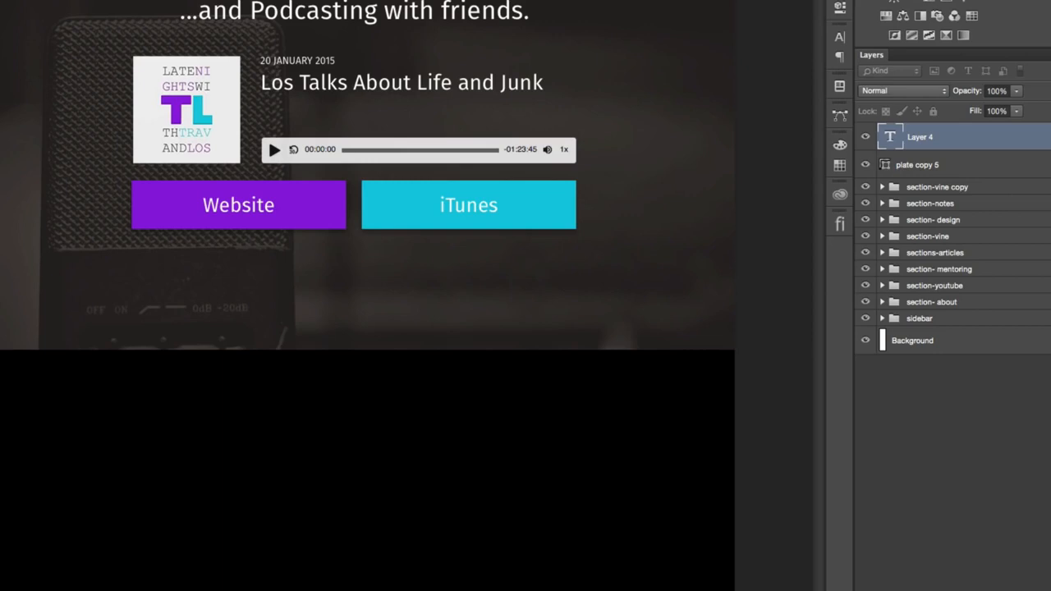
pyautogui.press('Escape')
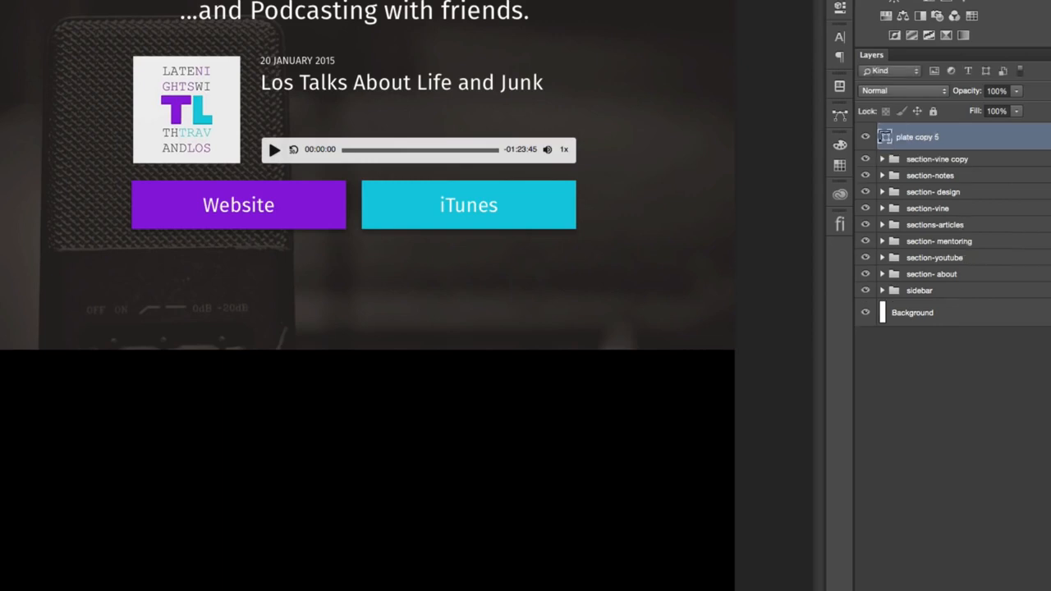
# - Duplicate the "...and Podcasting with friends." title layer out of its group to above the new black plate
pyautogui.click(884, 159)
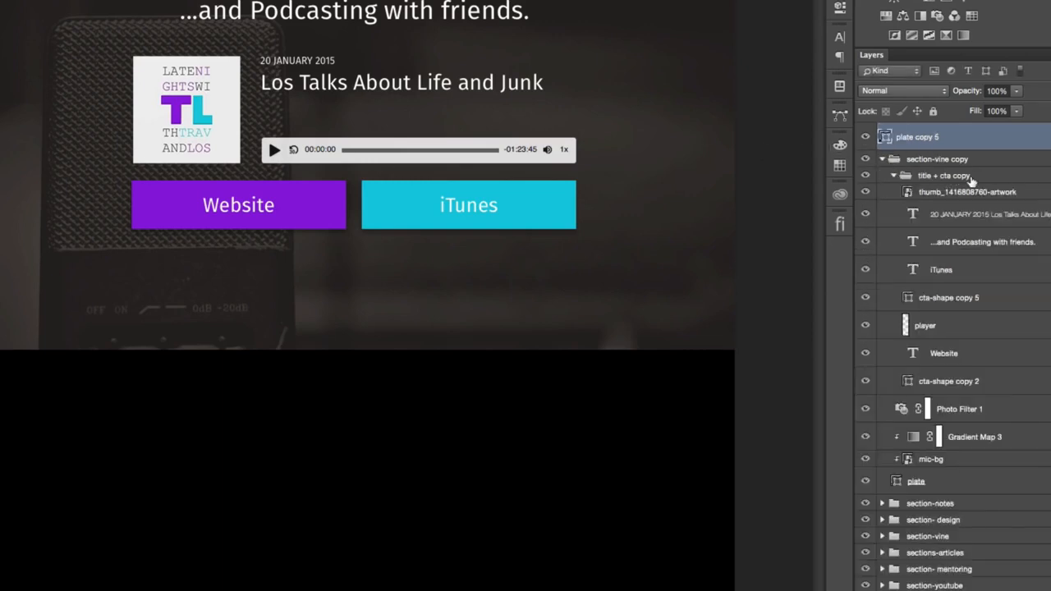
pyautogui.moveTo(966, 247); pyautogui.dragTo(985, 134)
pyautogui.click(881, 188)
# - Group the duplicated title with the new plate and name the group "section-contact"
pyautogui.click(948, 167)
pyautogui.keyDown('shift'); pyautogui.click(957, 138); pyautogui.keyUp('shift')
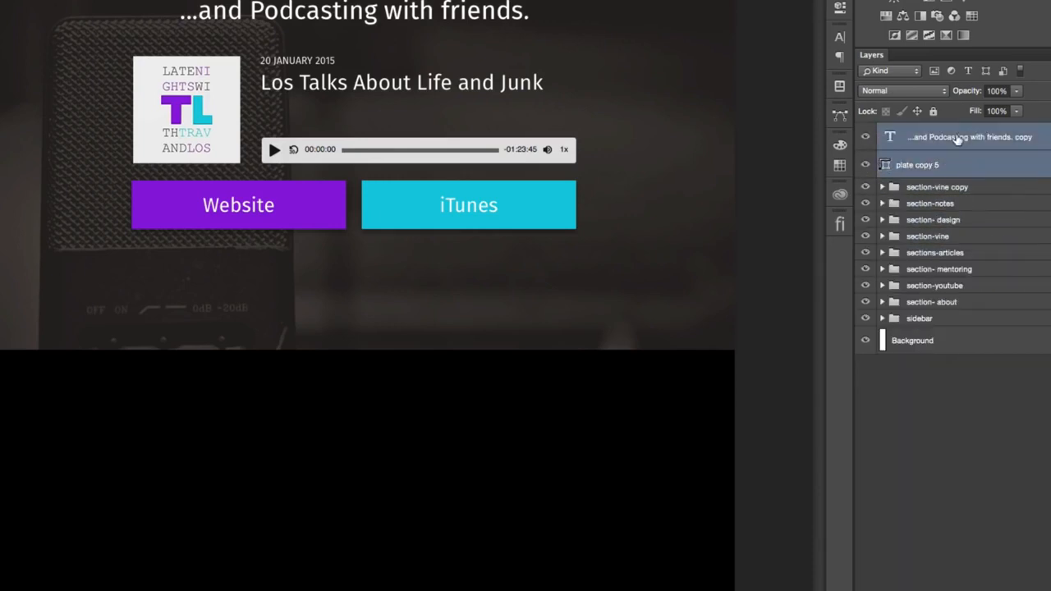
pyautogui.hotkey('ctrl', 'g')
pyautogui.doubleClick(918, 131)
pyautogui.write('section-contain')
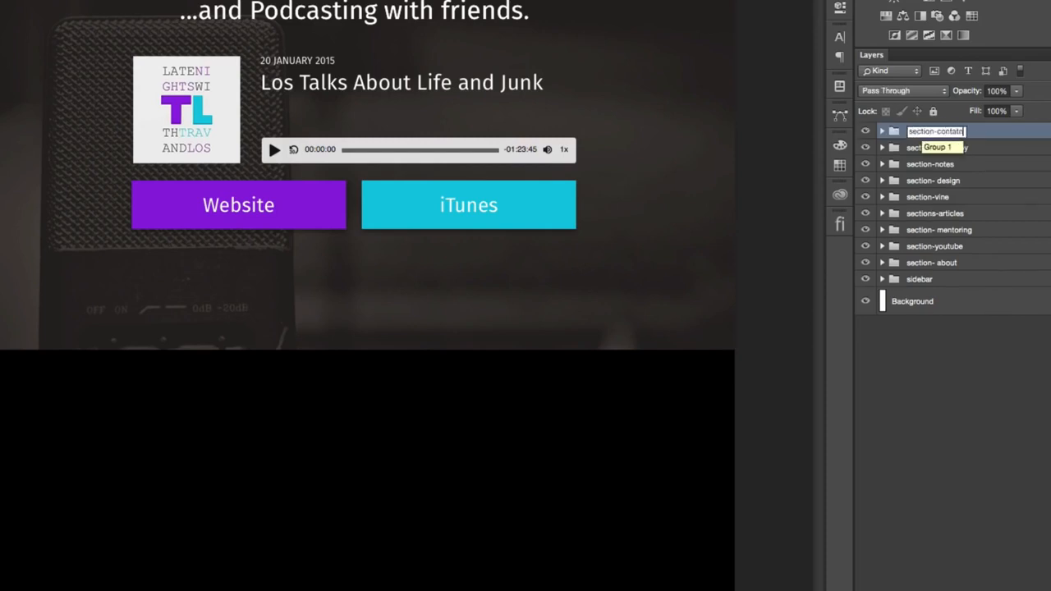
pyautogui.press('Return')
pyautogui.doubleClick(950, 132)
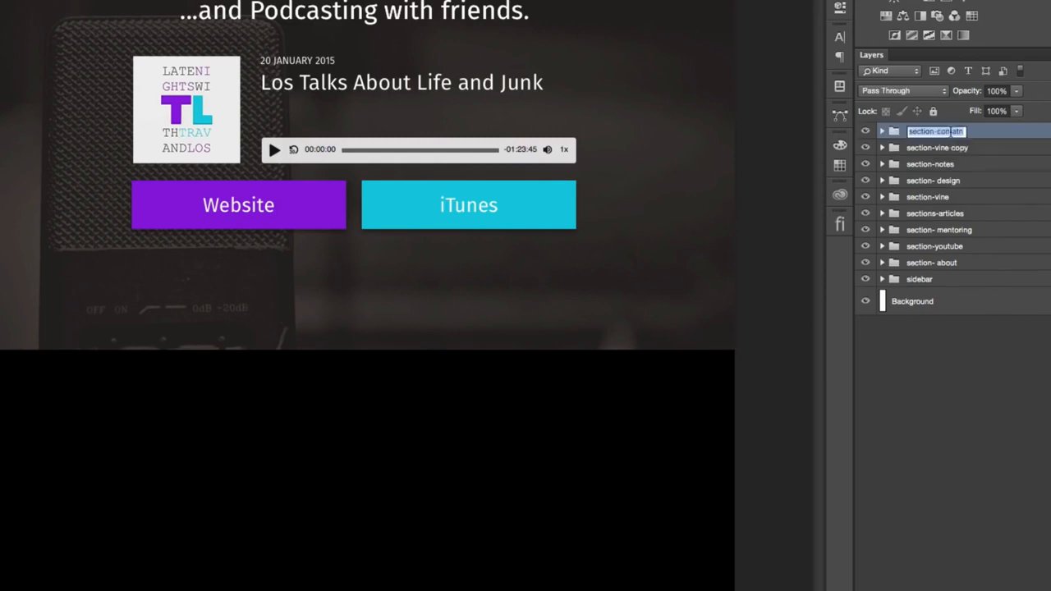
pyautogui.press('Right')
pyautogui.press('BackSpace')
pyautogui.press('BackSpace')
pyautogui.write('ct')
pyautogui.press('Return')
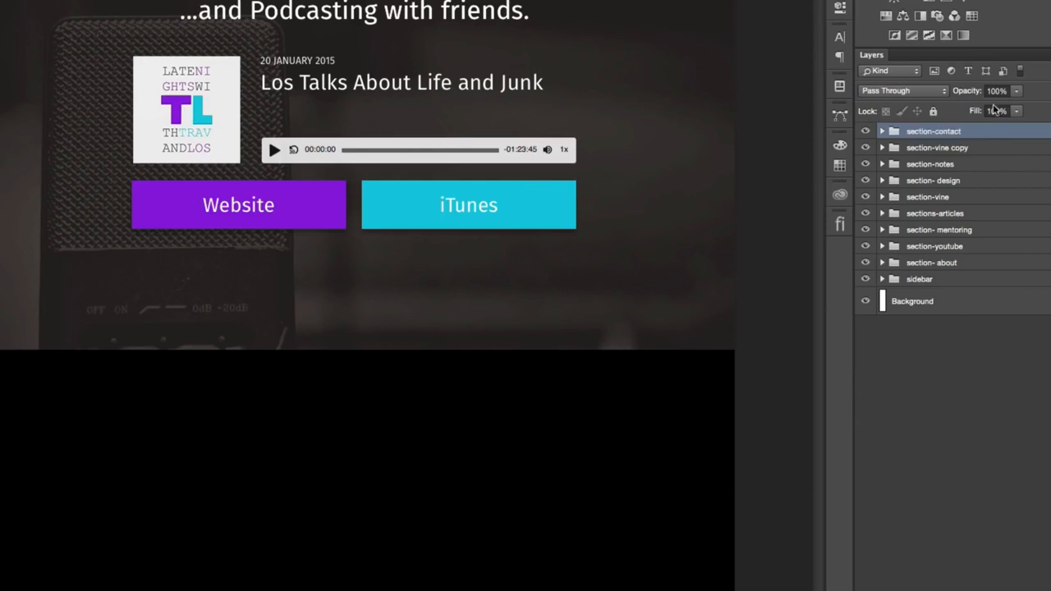
# - Move the duplicated "...and Podcasting with friends." title down onto the new black plate
pyautogui.click(882, 131)
pyautogui.click(952, 155)
pyautogui.moveTo(529, 135); pyautogui.dragTo(493, 554)
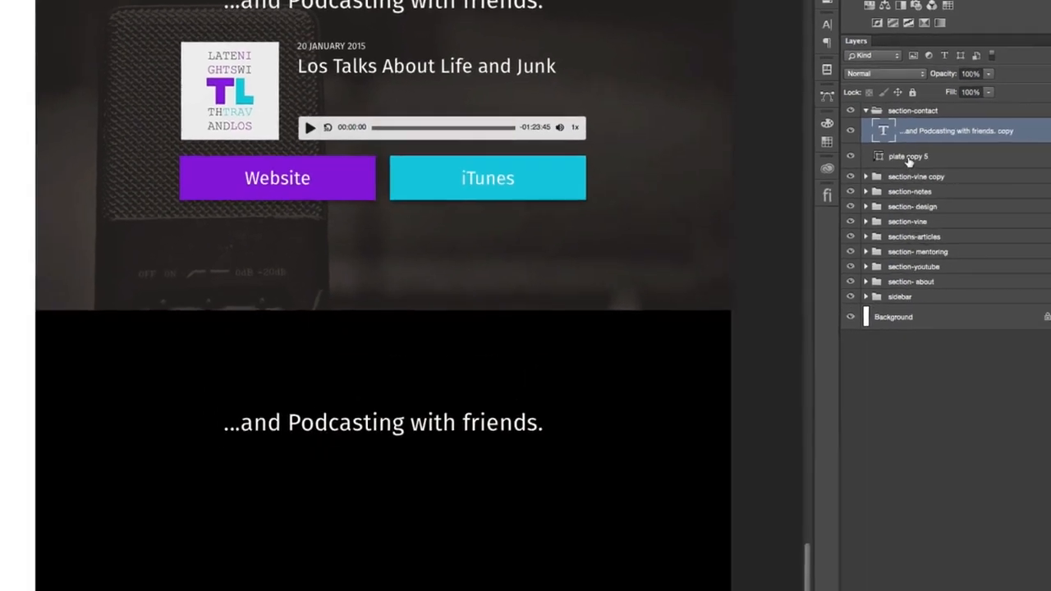
# - Shorten the black contact plate to roughly half its height by raising its lower edge
pyautogui.click(908, 157)
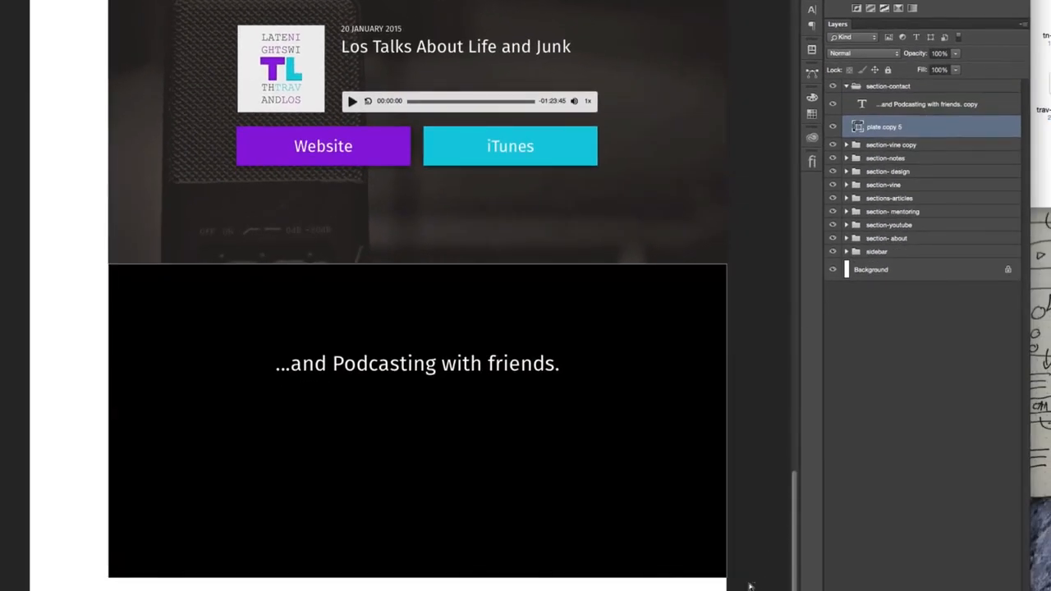
pyautogui.moveTo(749, 586); pyautogui.dragTo(139, 542)
pyautogui.moveTo(109, 580); pyautogui.dragTo(113, 436)
pyautogui.press('Return')
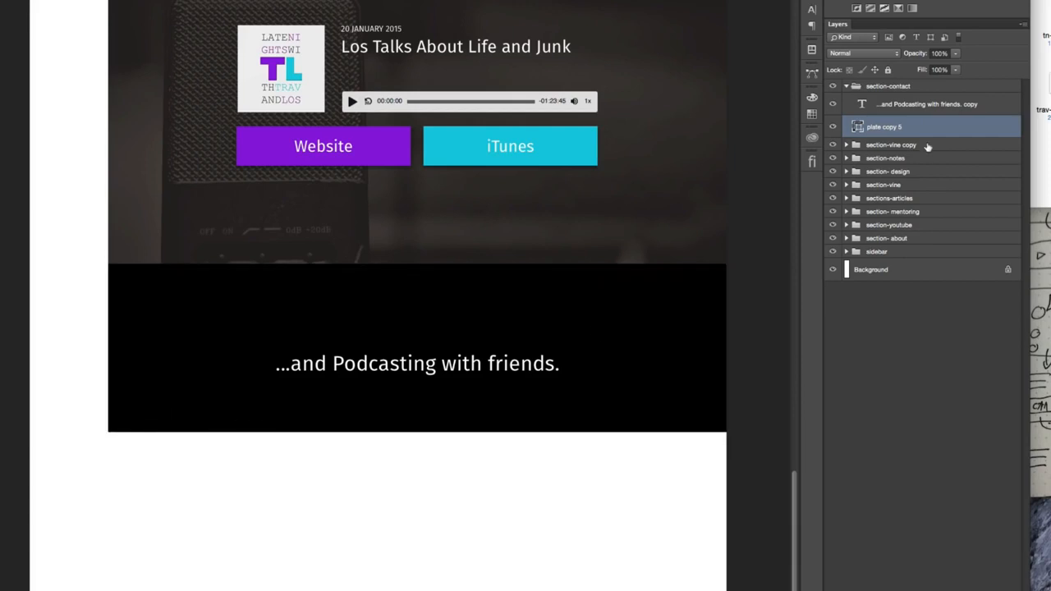
# - Center the duplicated title vertically on the contact plate
pyautogui.click(919, 105)
pyautogui.keyDown('shift'); pyautogui.click(903, 129); pyautogui.keyUp('shift')
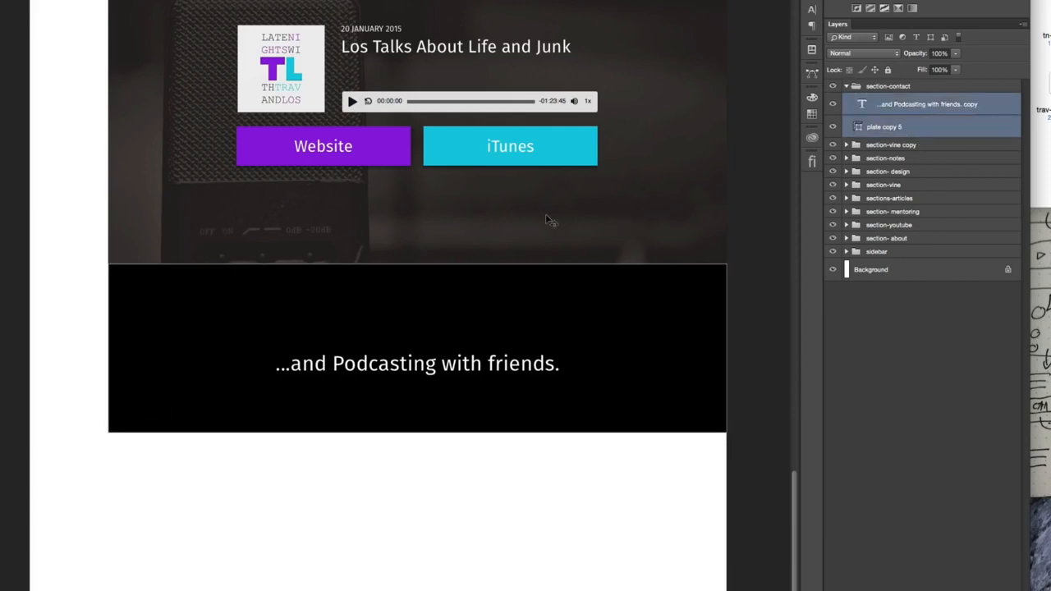
pyautogui.press('v')
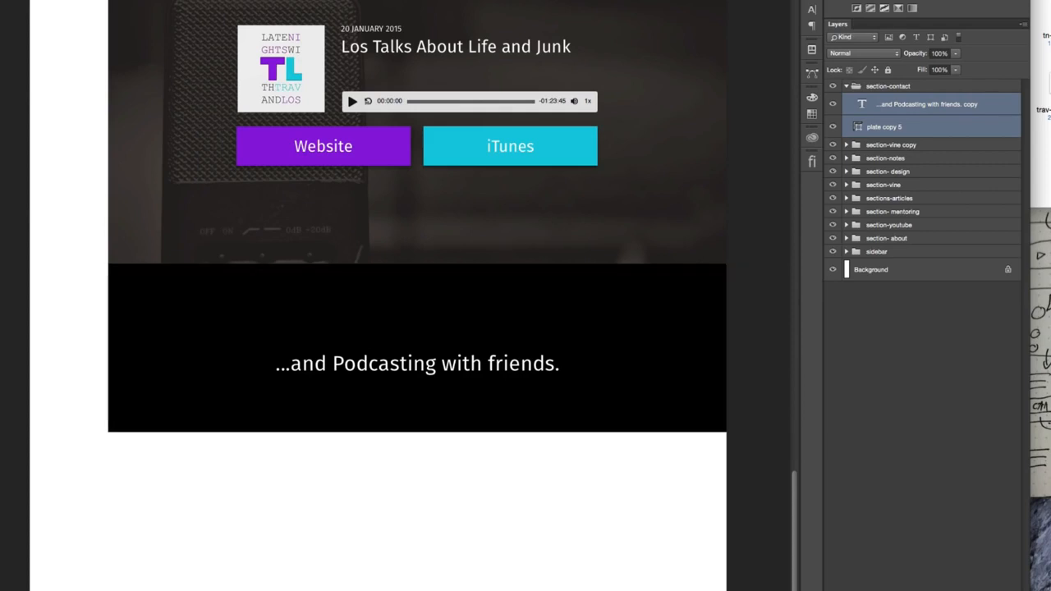
pyautogui.click(905, 109)
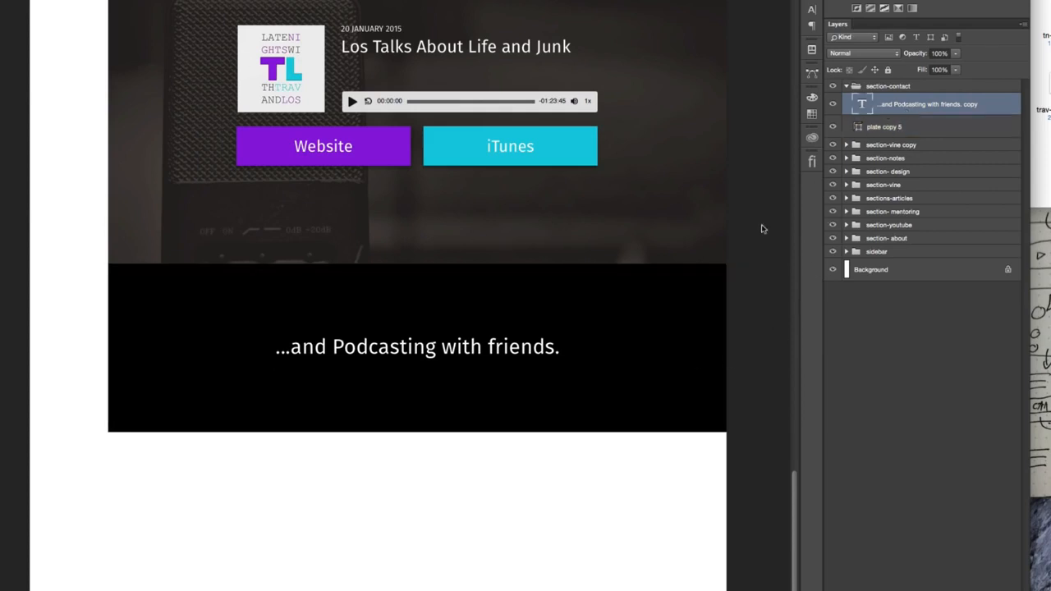
# - Replace the duplicated title's text with the site owner's e-mail address
pyautogui.click(496, 348)
pyautogui.press('super+a')
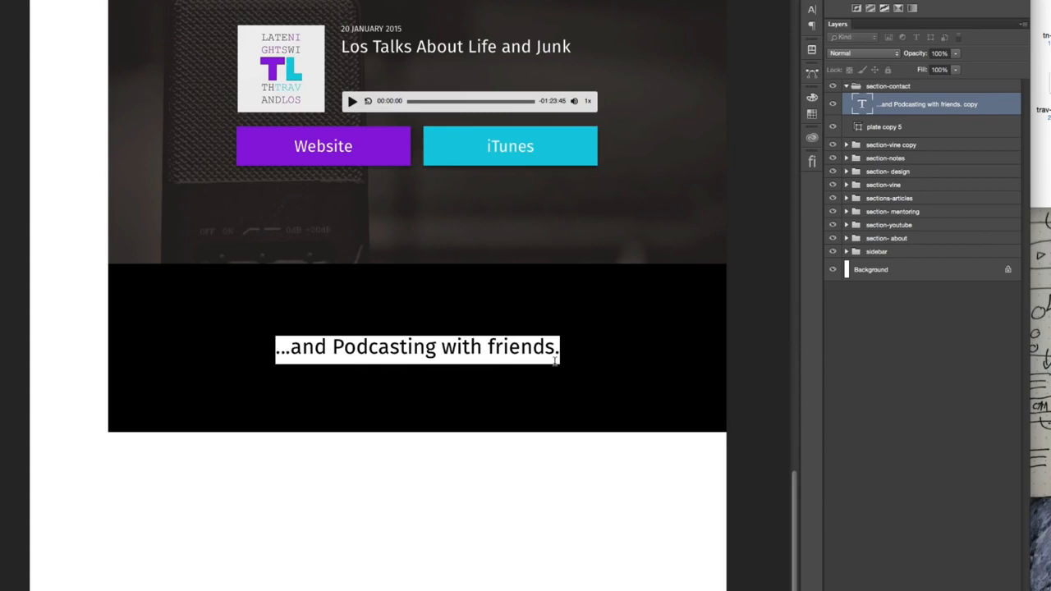
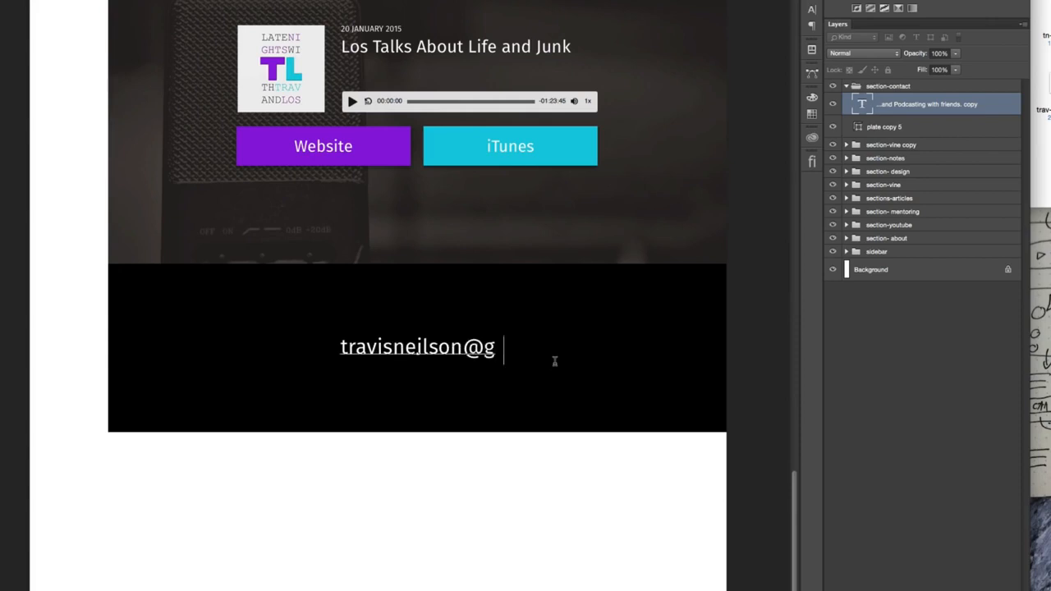
pyautogui.hotkey('ctrl', 'Return')
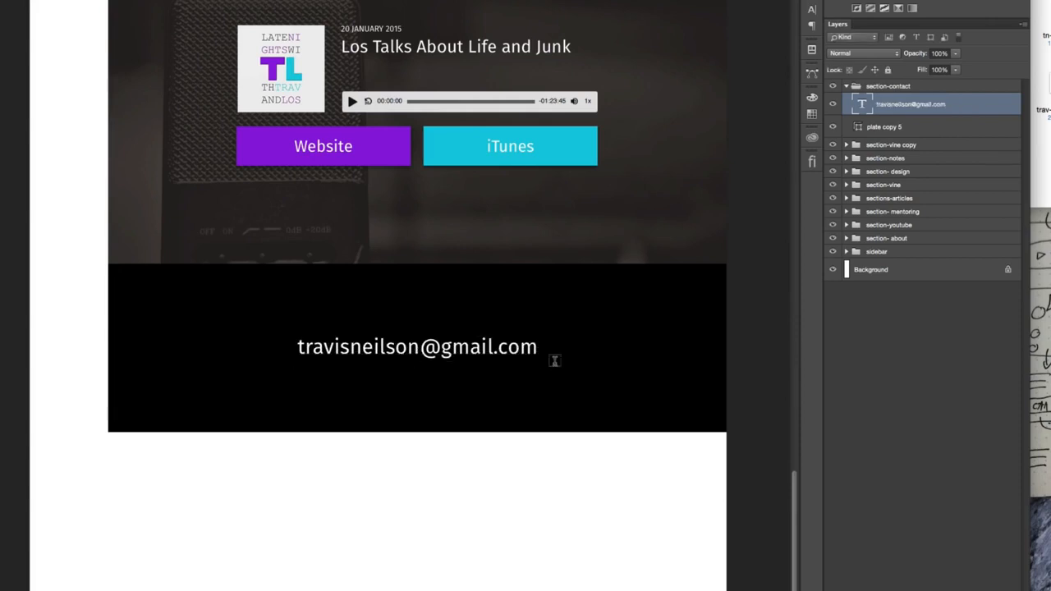
# - Set the e-mail address line to Fira Sans Light at 60 pt
pyautogui.click(810, 10)
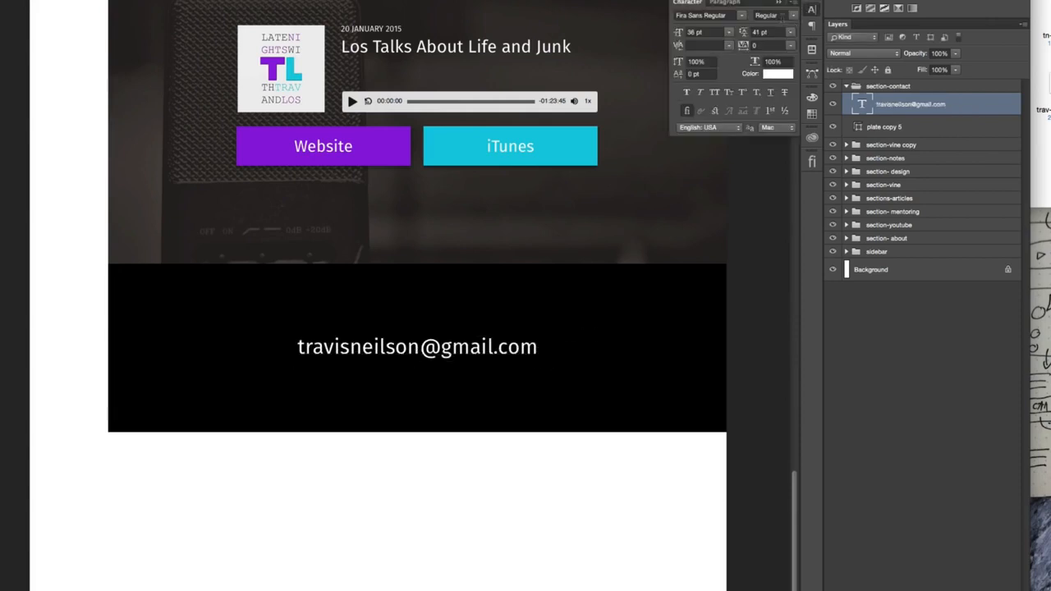
pyautogui.click(788, 14)
pyautogui.click(792, 10)
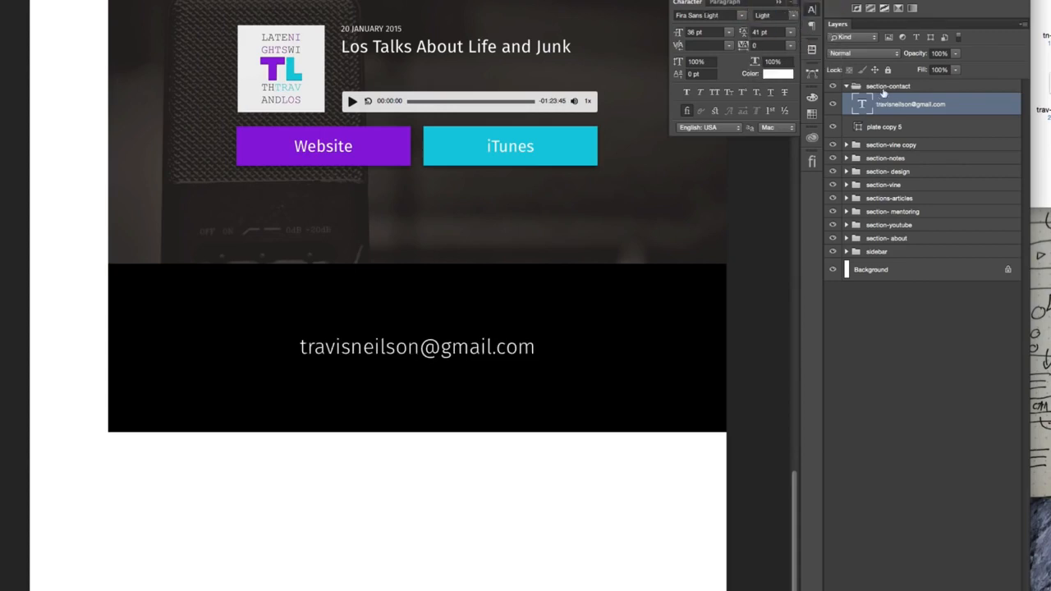
pyautogui.click(728, 33)
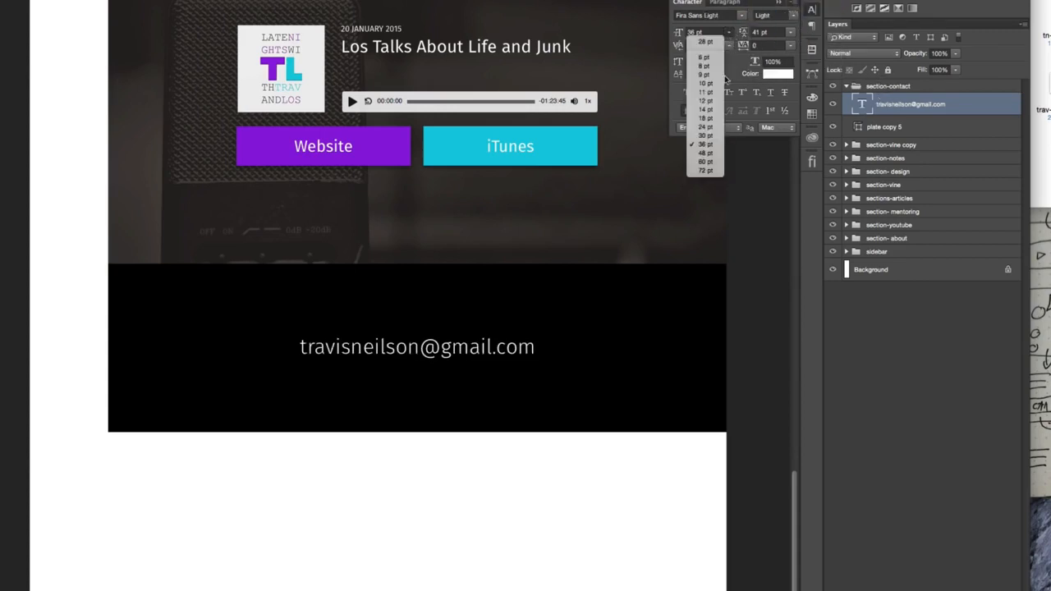
pyautogui.click(710, 157)
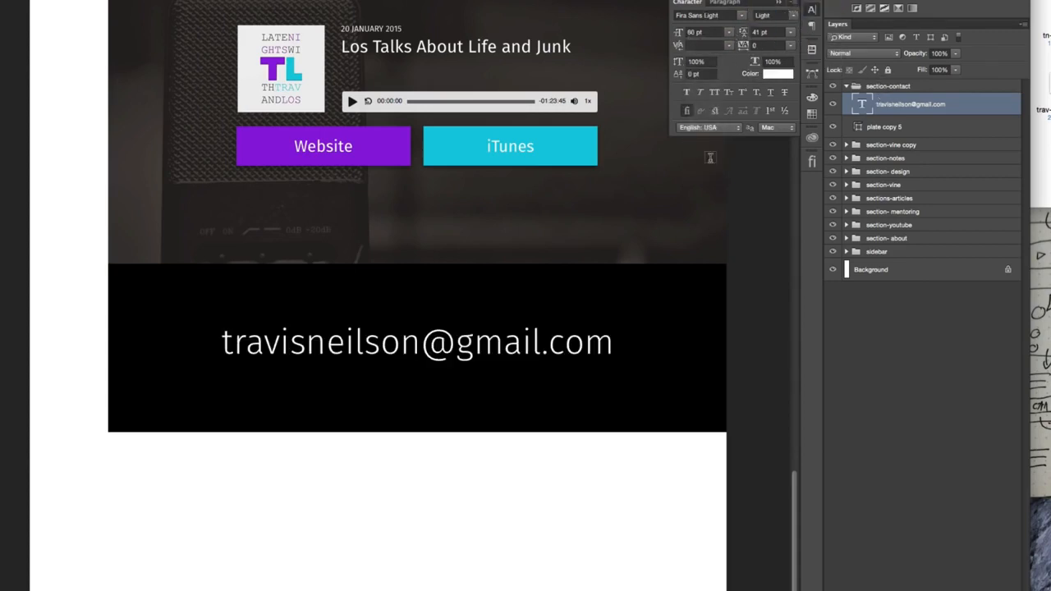
# - Open the tracking presets for the e-mail address line
pyautogui.click(791, 48)
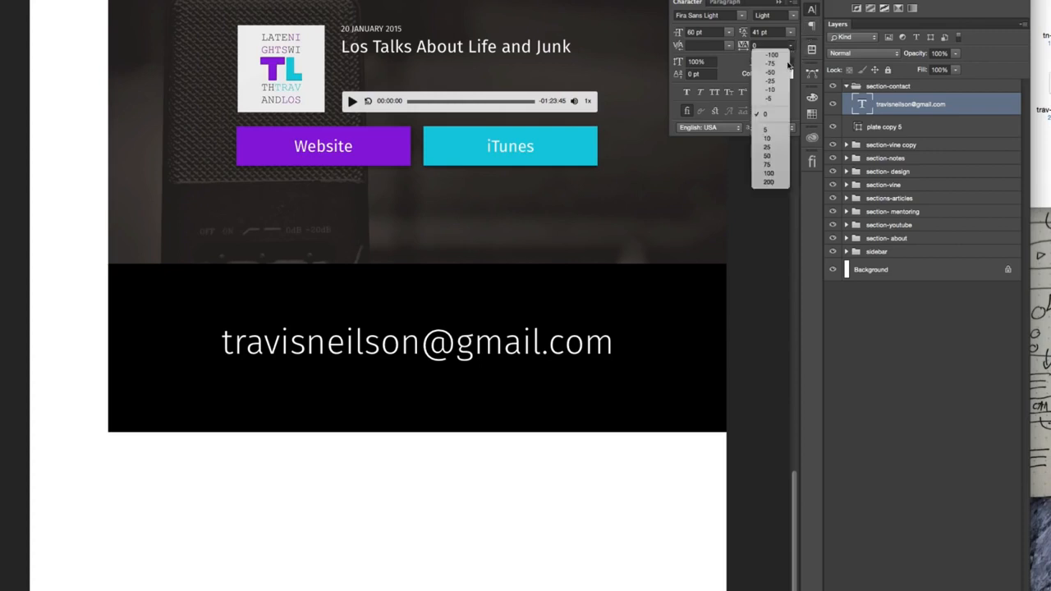